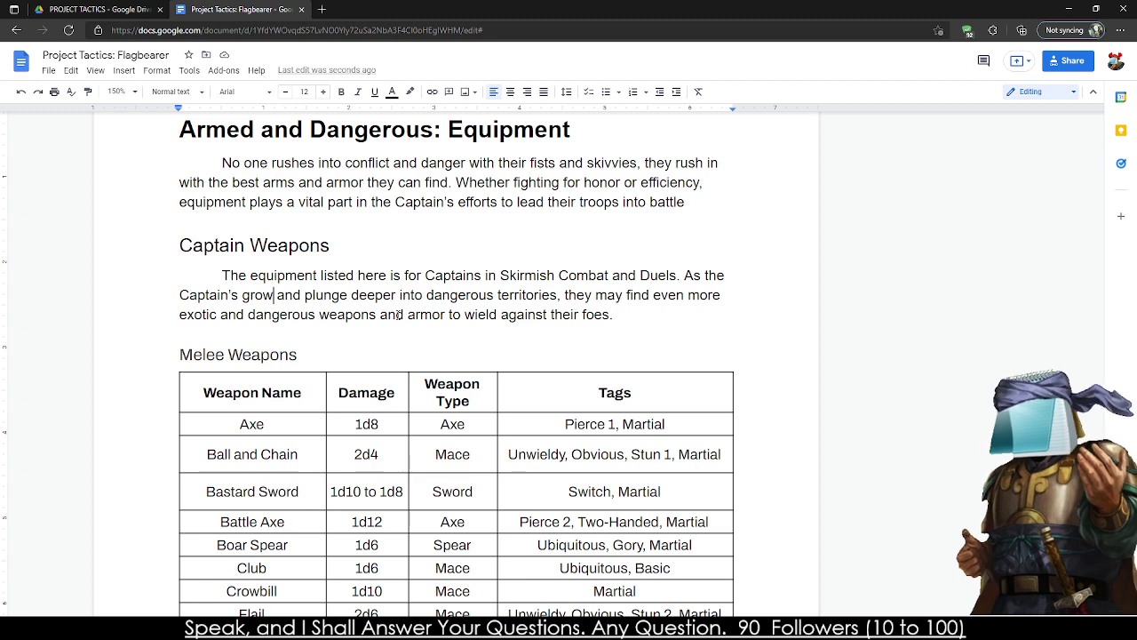
# - Review the Melee Weapons table and the Weapon Tags definitions to see how the tags are used
pyautogui.scroll(-1, 418, 315)
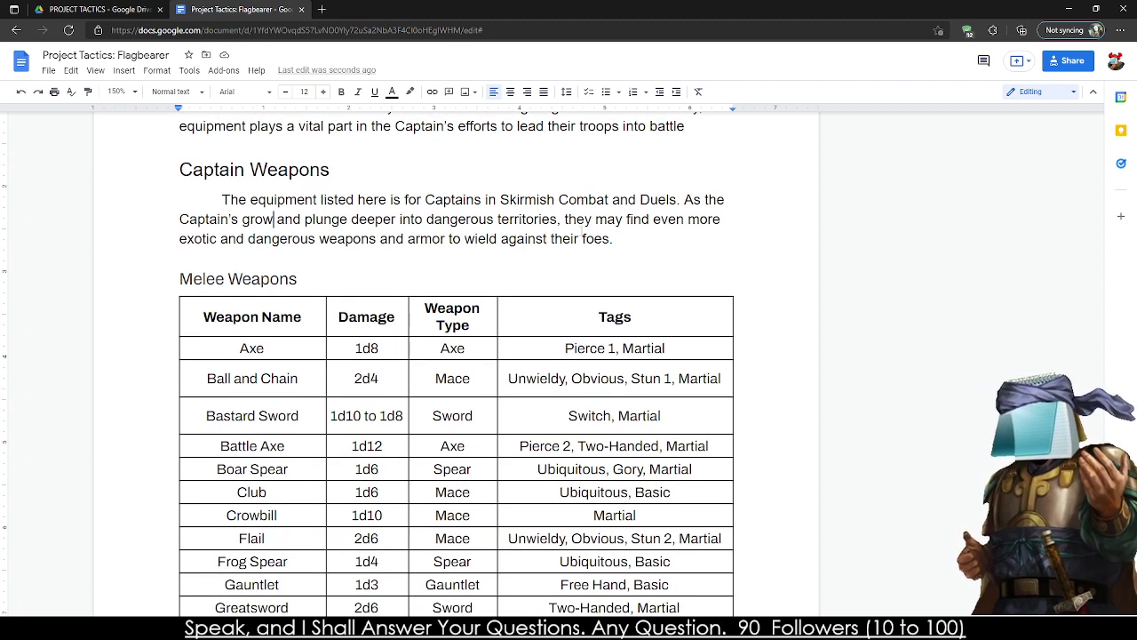
pyautogui.doubleClick(480, 238)
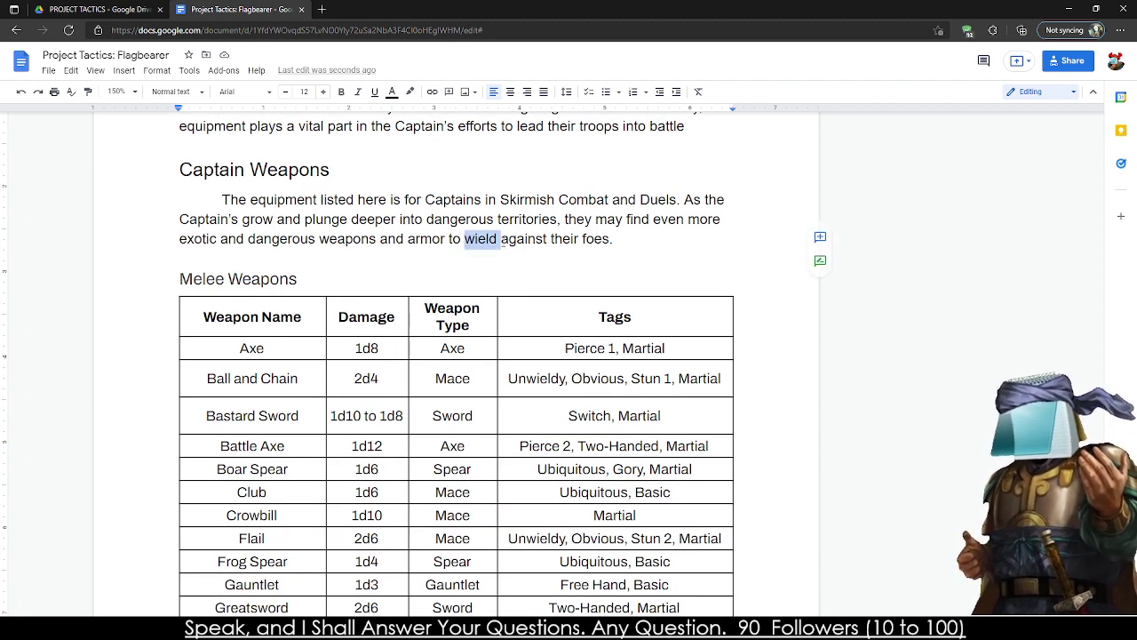
pyautogui.click(500, 238)
pyautogui.scroll(-2, 489, 196)
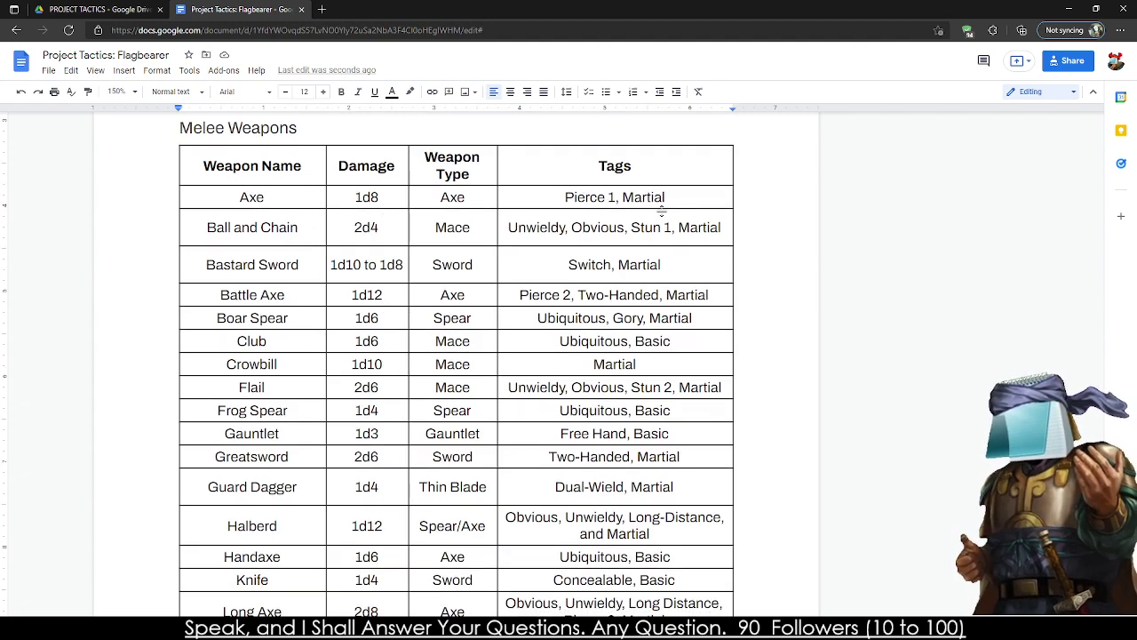
pyautogui.scroll(-6, 626, 268)
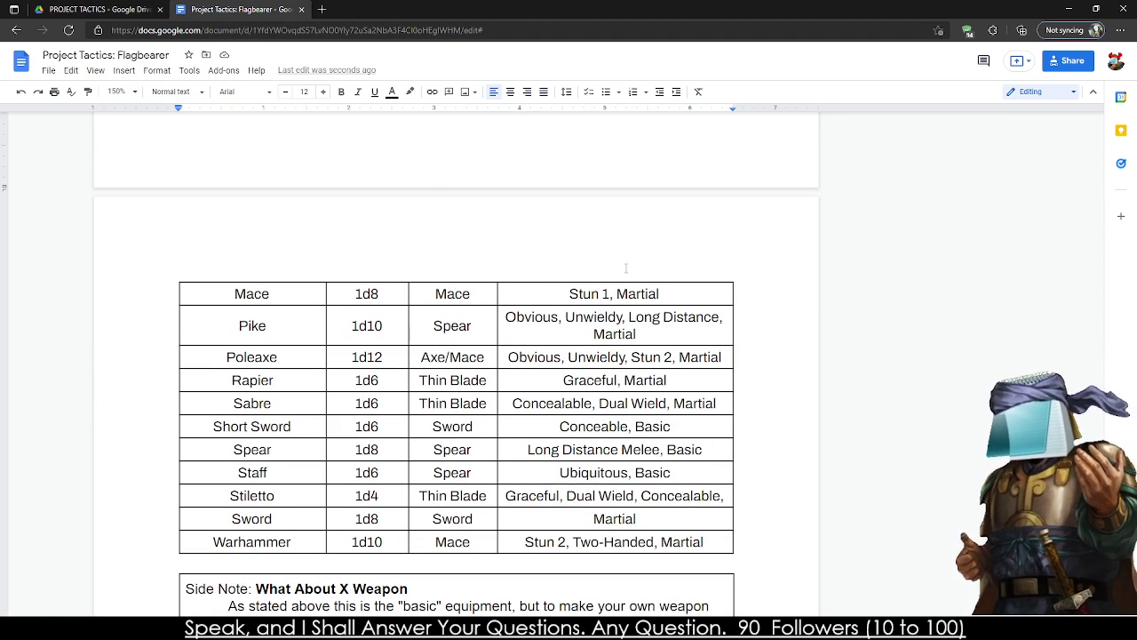
pyautogui.scroll(5, 625, 268)
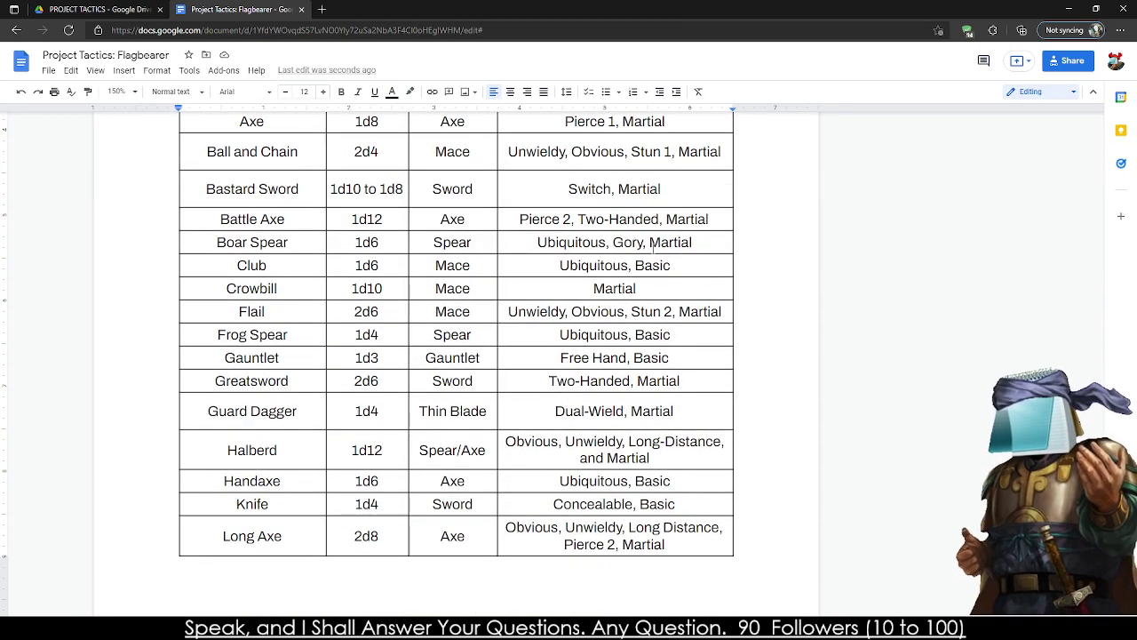
pyautogui.doubleClick(664, 242)
pyautogui.scroll(-20, 658, 242)
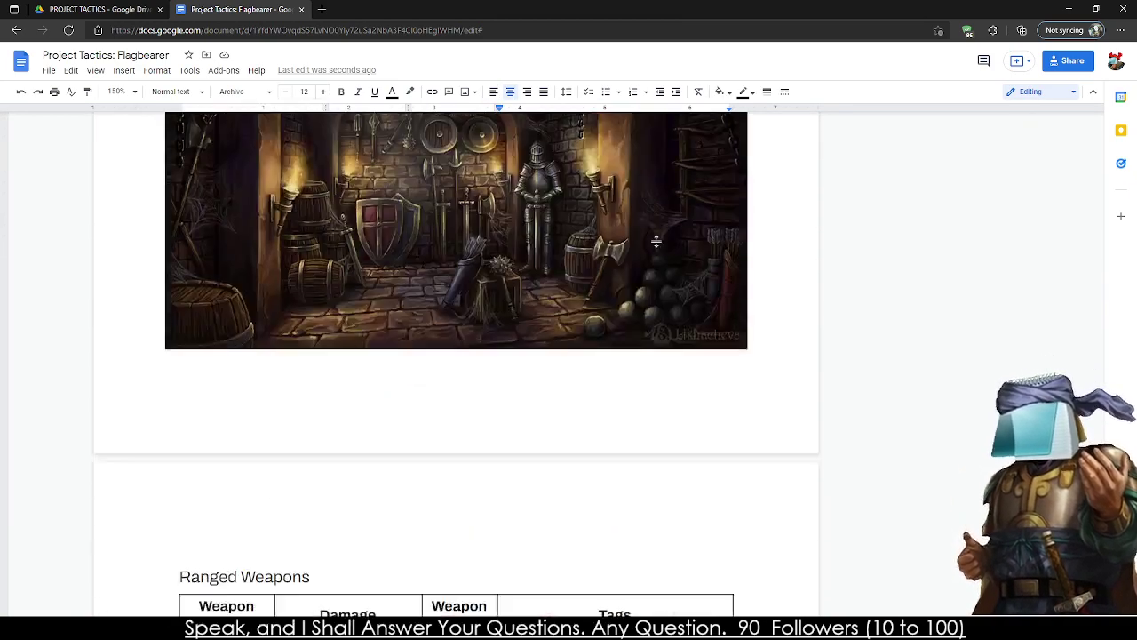
pyautogui.scroll(-12, 644, 245)
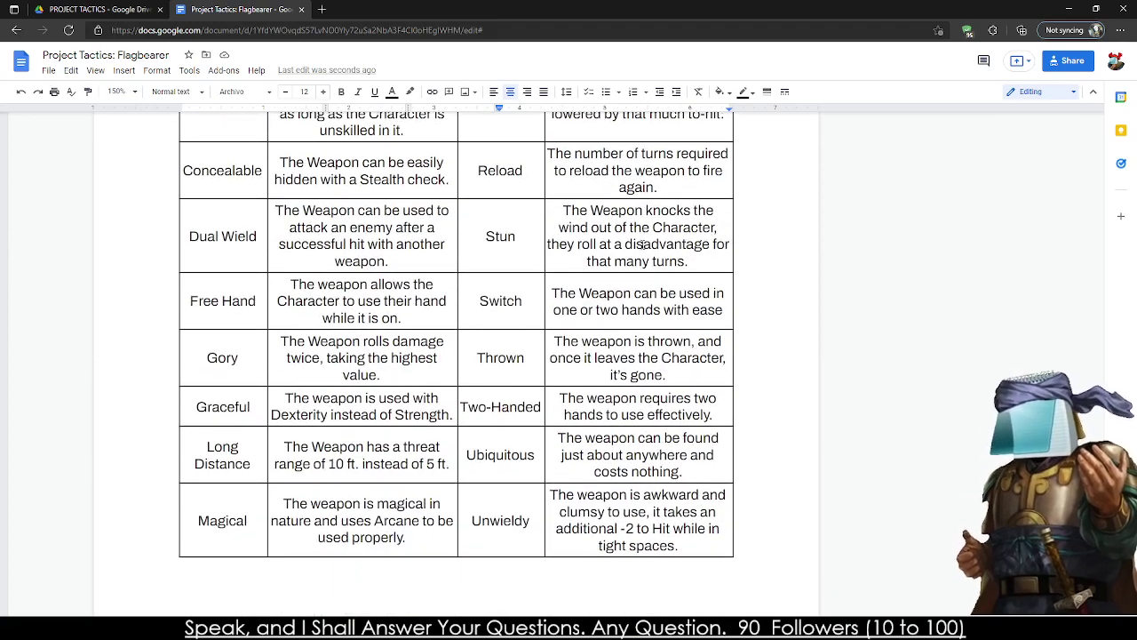
pyautogui.scroll(2, 638, 247)
pyautogui.scroll(-2, 637, 247)
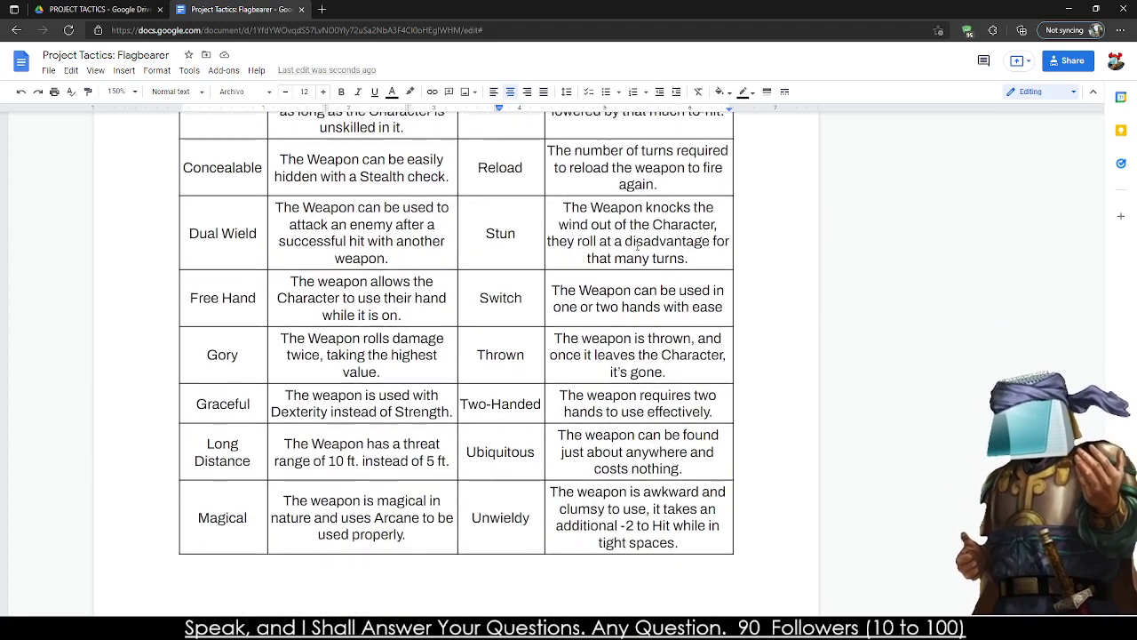
pyautogui.scroll(2, 637, 247)
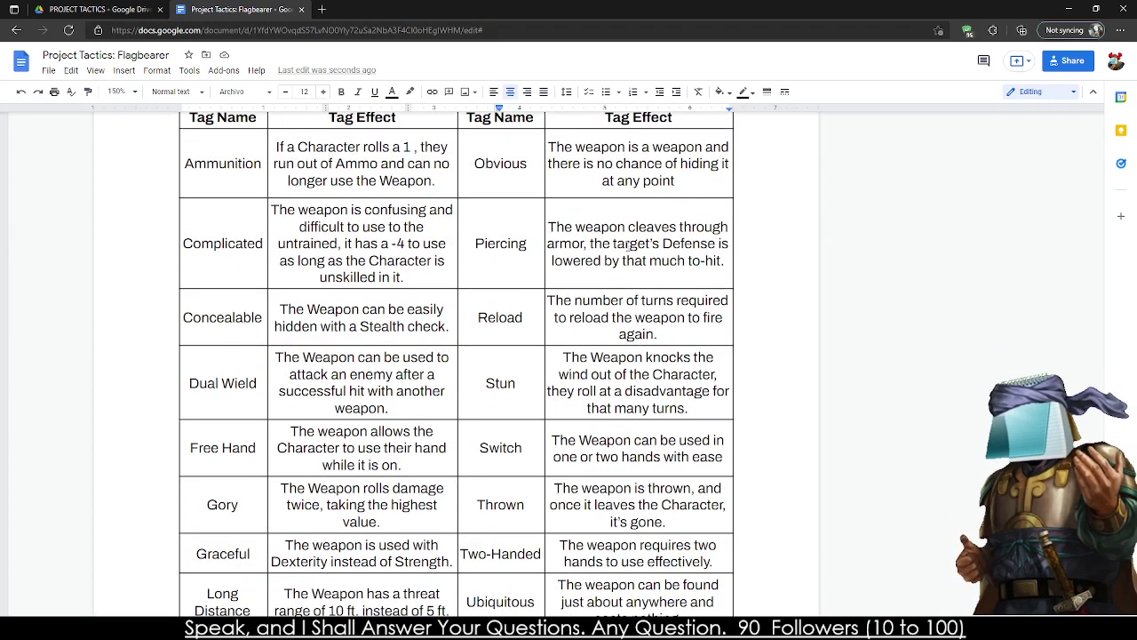
pyautogui.scroll(-2, 627, 247)
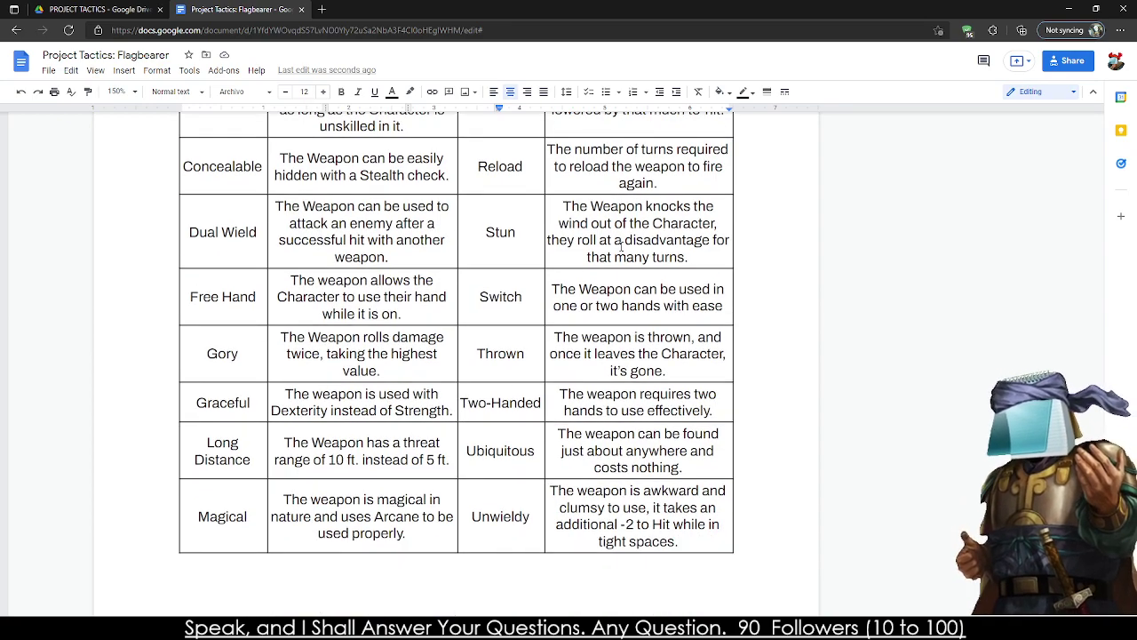
pyautogui.scroll(1, 621, 249)
pyautogui.scroll(-15, 621, 249)
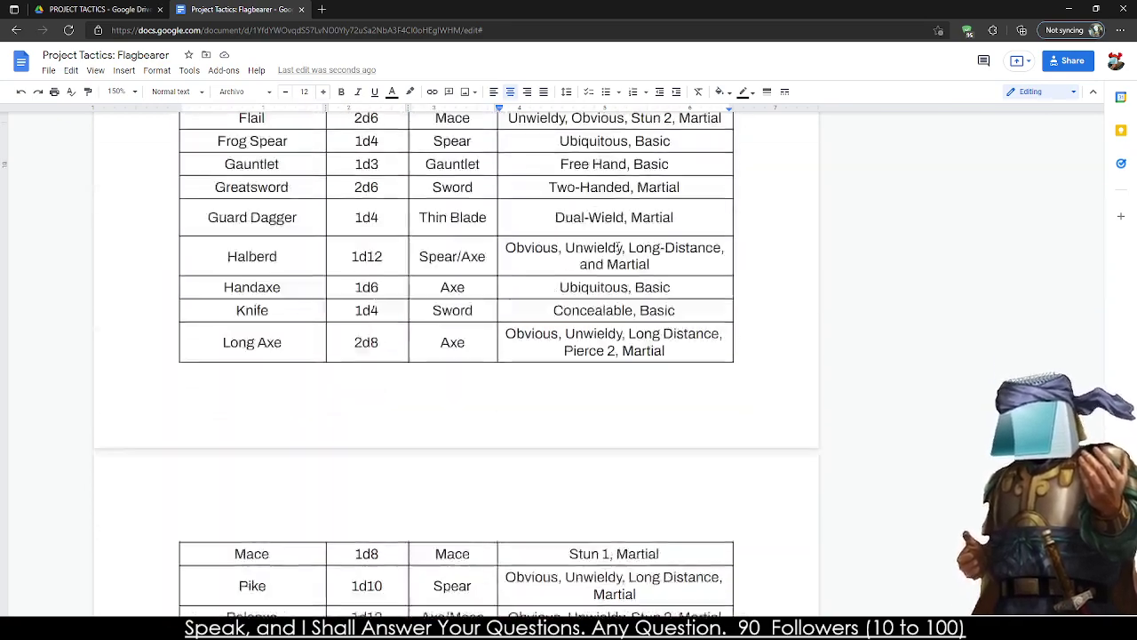
pyautogui.scroll(6, 620, 248)
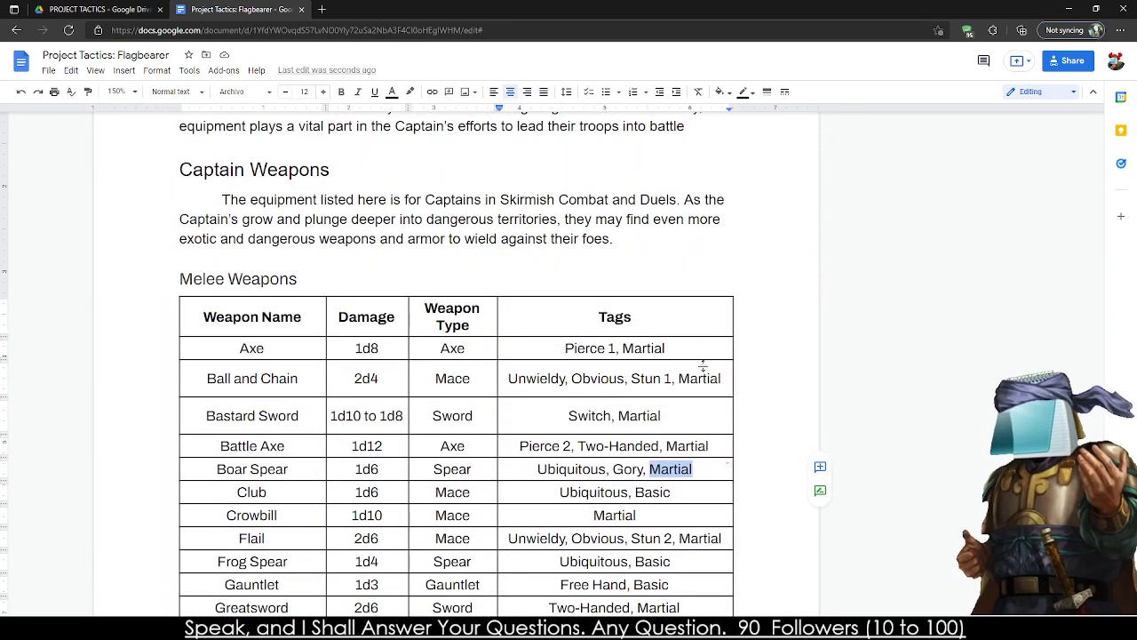
# - Remove the Martial tag and its preceding comma from the Ball and Chain row of the Melee Weapons table
pyautogui.doubleClick(702, 379)
pyautogui.press('BackSpace')
pyautogui.press('BackSpace')
pyautogui.press('BackSpace')
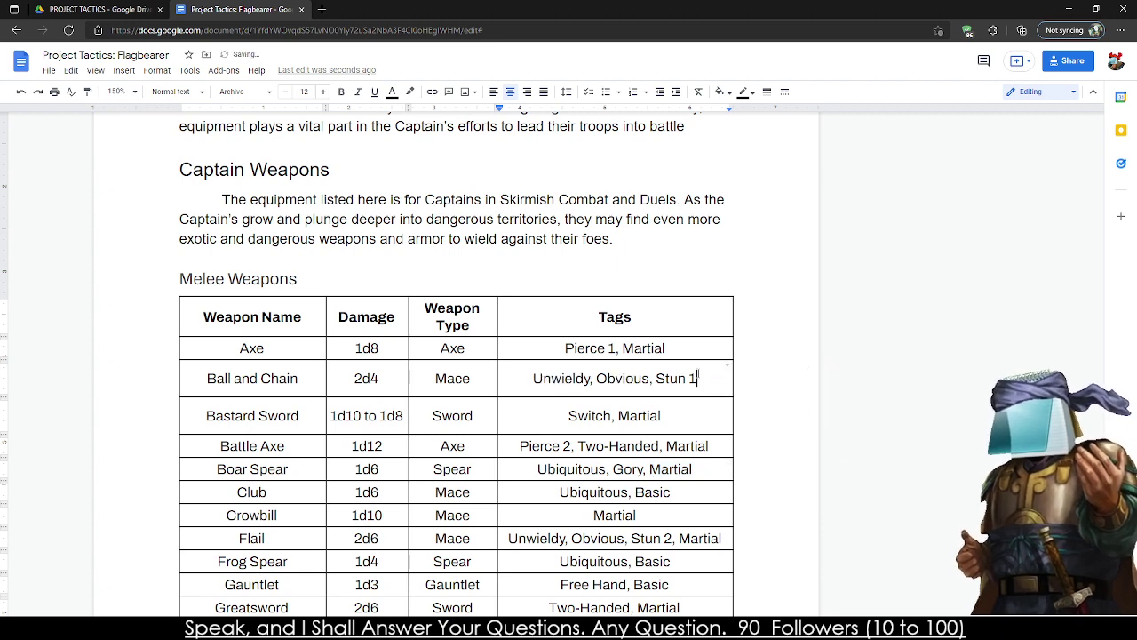
# - Delete the Martial tag from the Axe row so that only Pierce 1 is listed
pyautogui.press('BackSpace')
pyautogui.press('BackSpace')
pyautogui.press('BackSpace')
pyautogui.press('BackSpace')
pyautogui.press('BackSpace')
pyautogui.press('BackSpace')
pyautogui.press('BackSpace')
pyautogui.press('BackSpace')
pyautogui.press('BackSpace')
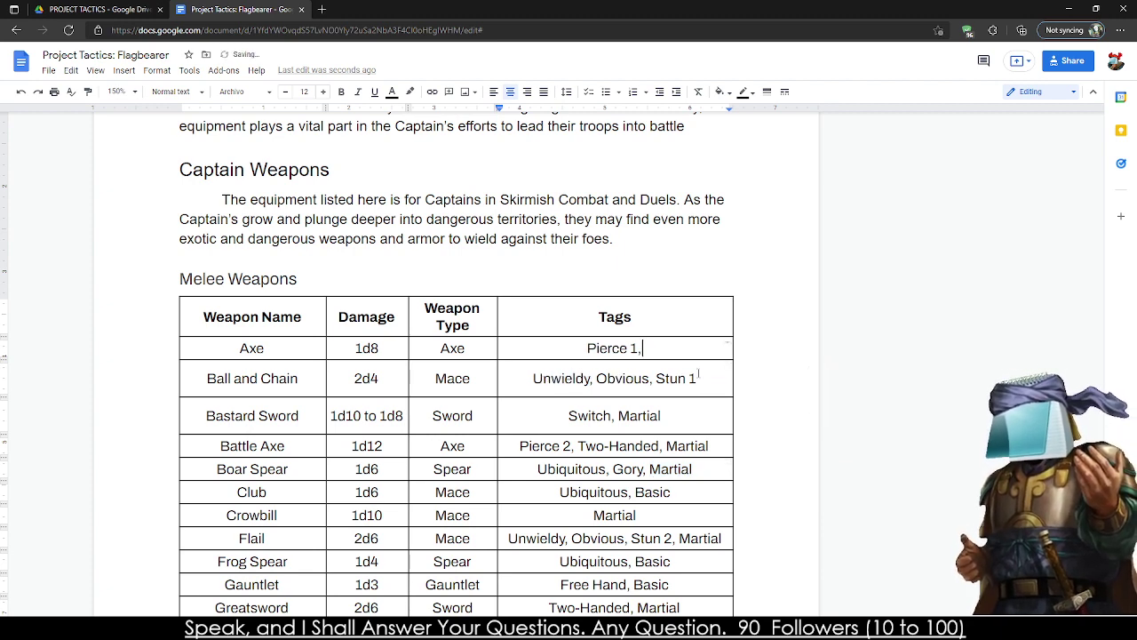
pyautogui.press('BackSpace')
# - Delete the Martial tag from the Bastard Sword row, keeping only Switch
pyautogui.press('BackSpace')
pyautogui.press('BackSpace')
pyautogui.press('BackSpace')
pyautogui.press('BackSpace')
pyautogui.press('BackSpace')
pyautogui.press('BackSpace')
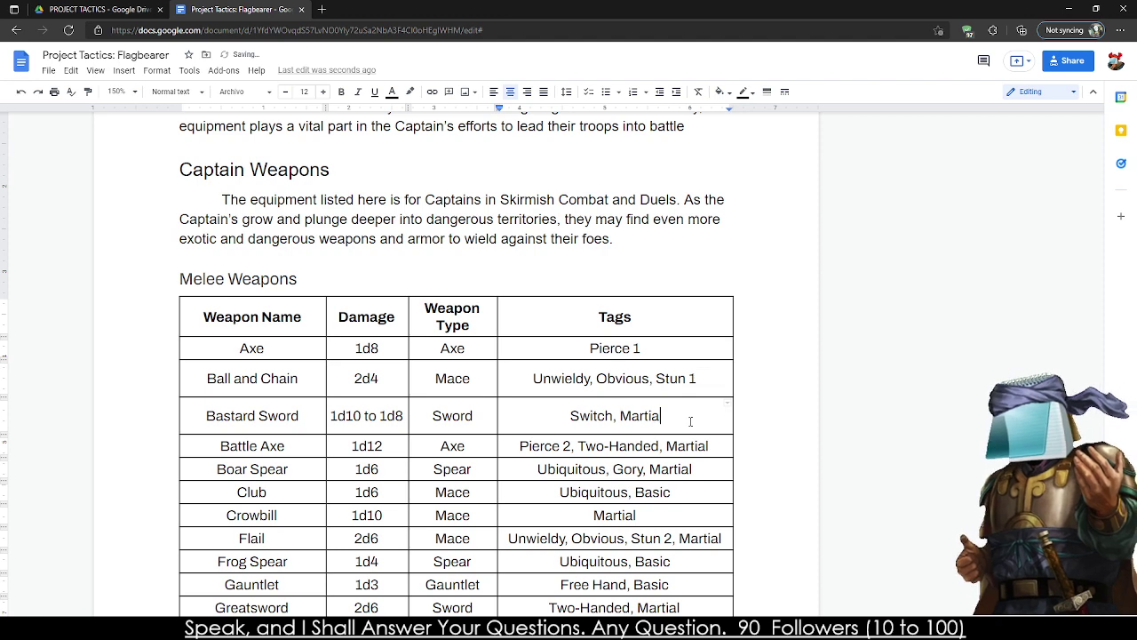
pyautogui.press('BackSpace')
pyautogui.press('BackSpace')
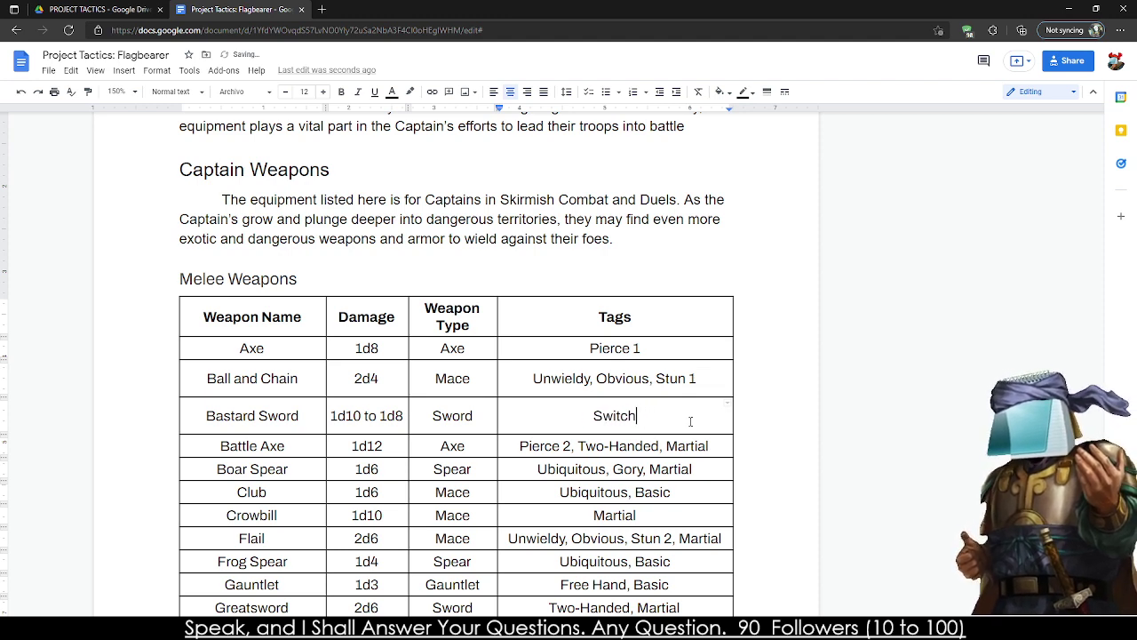
# - Remove the Martial tag from both the Battle Axe and the Boar Spear rows
pyautogui.moveTo(660, 446); pyautogui.dragTo(710, 446)
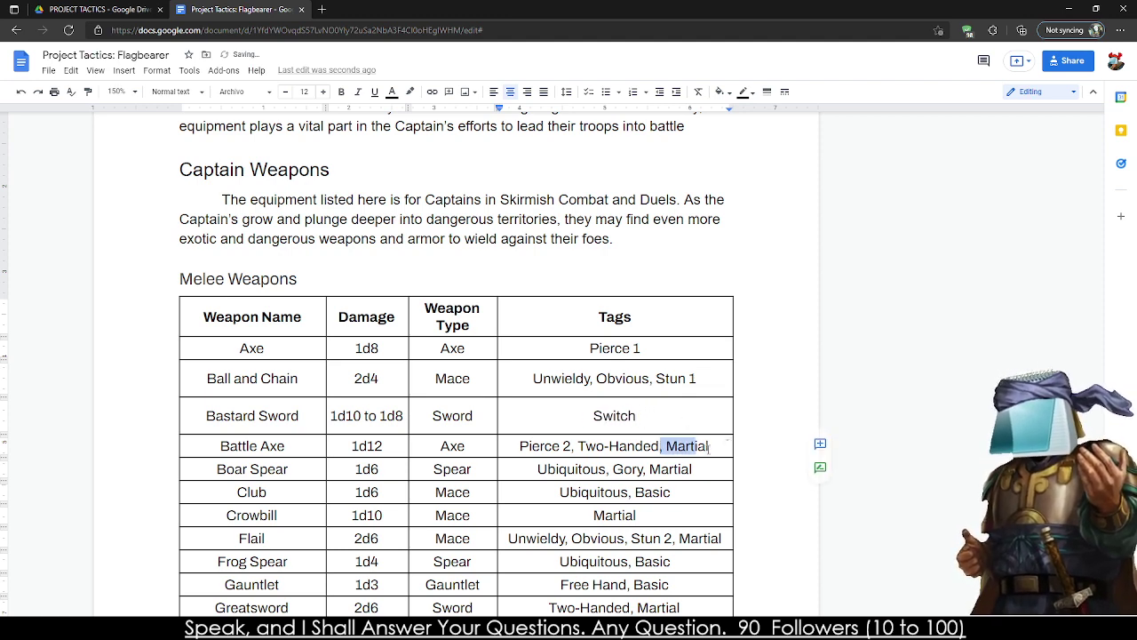
pyautogui.press('BackSpace')
pyautogui.press('Down')
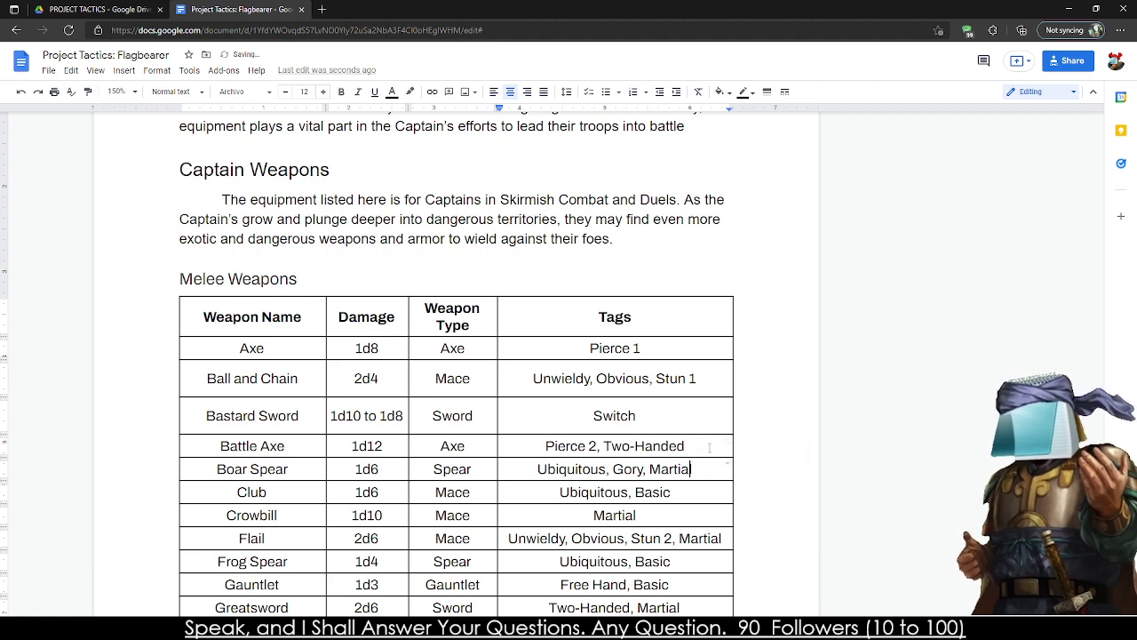
pyautogui.press('BackSpace')
pyautogui.press('BackSpace')
pyautogui.press('BackSpace')
pyautogui.press('BackSpace')
pyautogui.press('BackSpace')
pyautogui.press('BackSpace')
pyautogui.press('BackSpace')
pyautogui.press('BackSpace')
pyautogui.press('BackSpace')
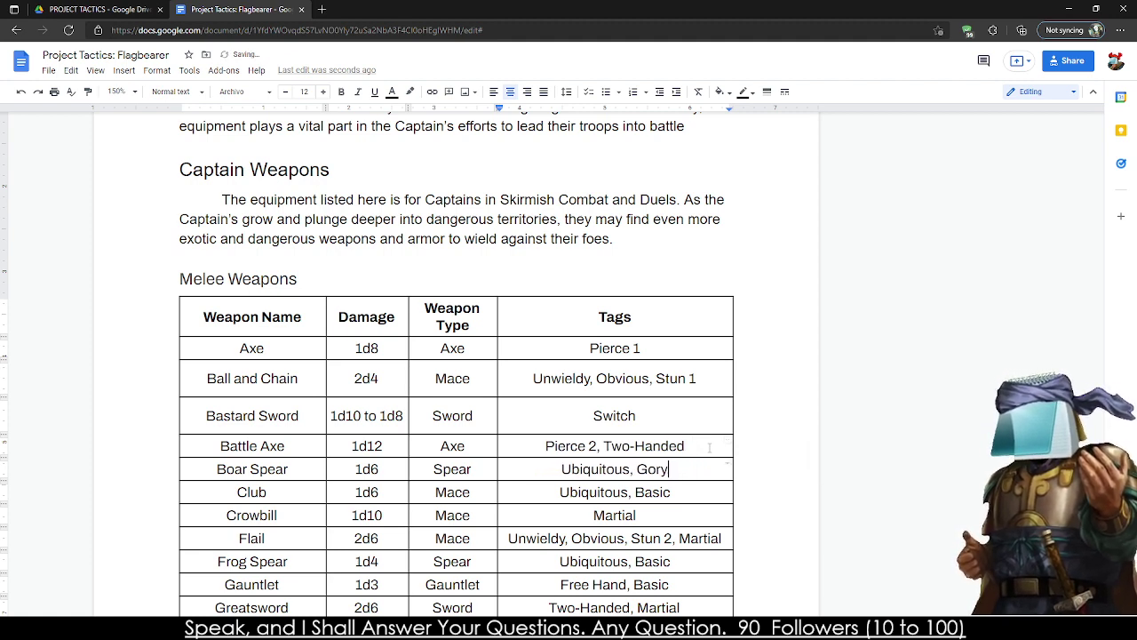
# - Replace the comma between Ubiquitous and Gory in the Boar Spear's tags with the word "and"
pyautogui.press('Left')
pyautogui.press('Left')
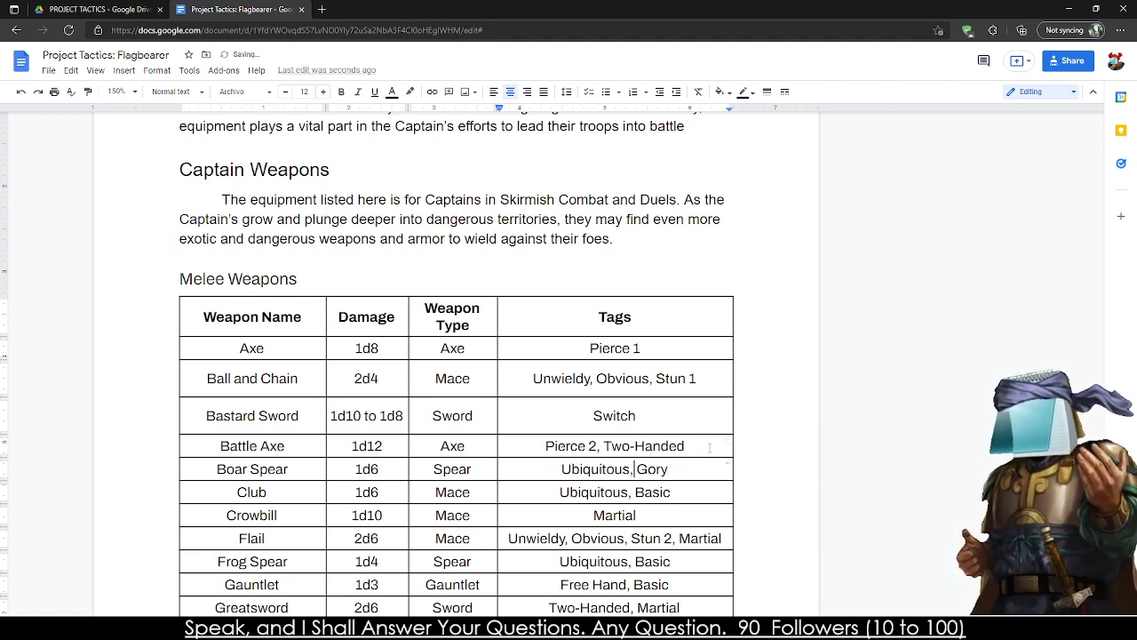
pyautogui.press('BackSpace')
pyautogui.write('and')
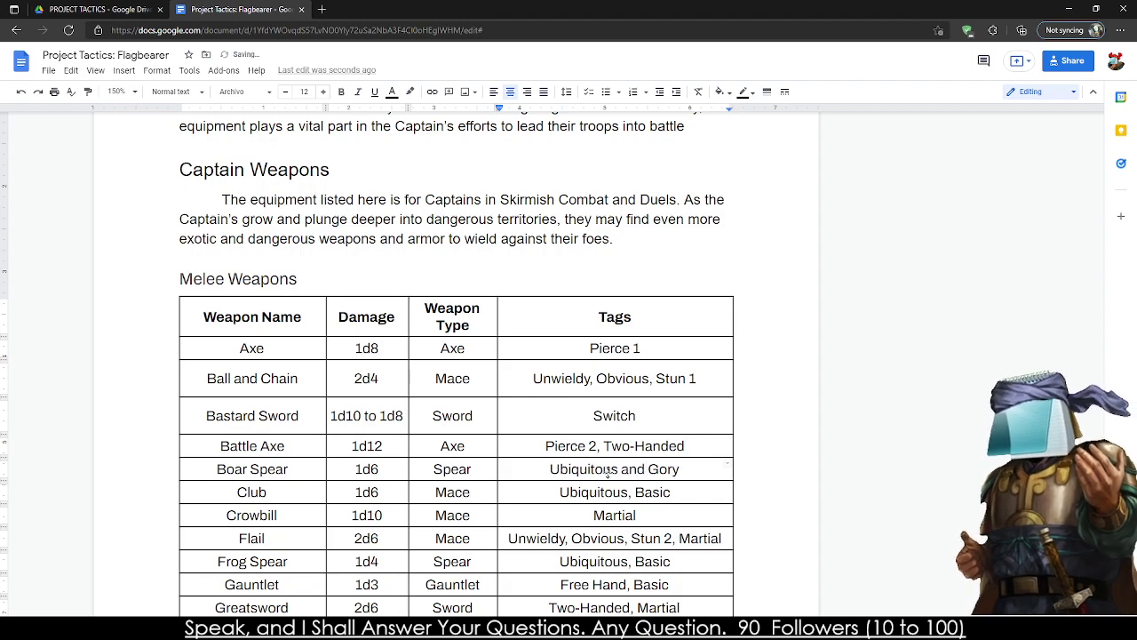
# - Check the Weapon Tags definitions and delete "Ubiquitous and" from the Boar Spear's tags, keeping only Gory
pyautogui.scroll(-13, 507, 421)
pyautogui.scroll(-20, 506, 421)
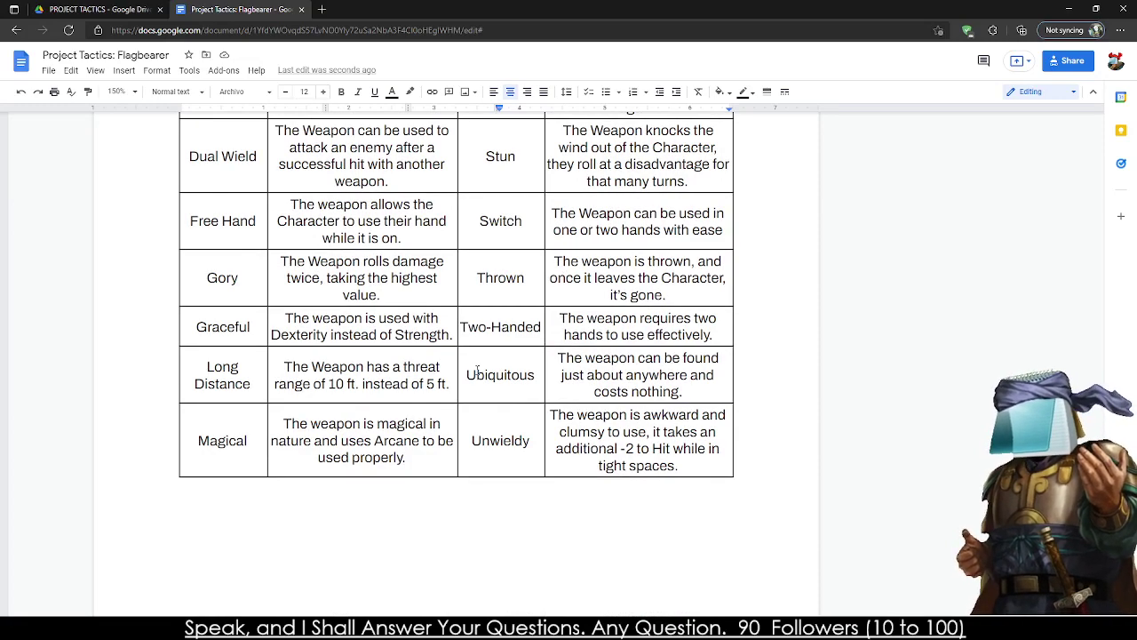
pyautogui.scroll(3, 477, 371)
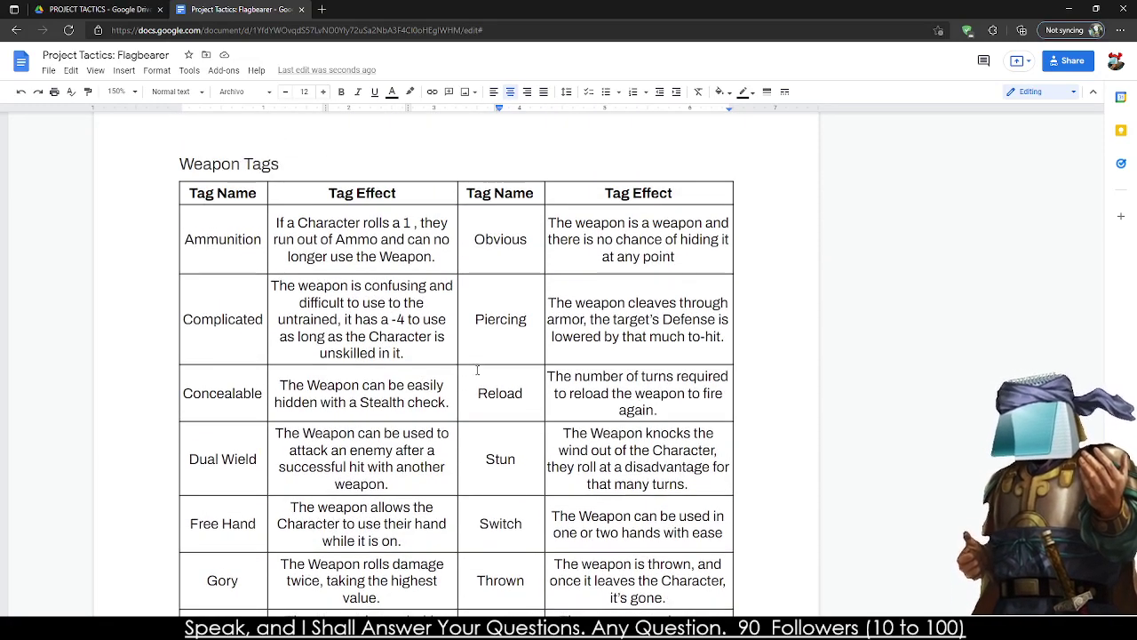
pyautogui.scroll(5, 476, 368)
pyautogui.scroll(10, 476, 369)
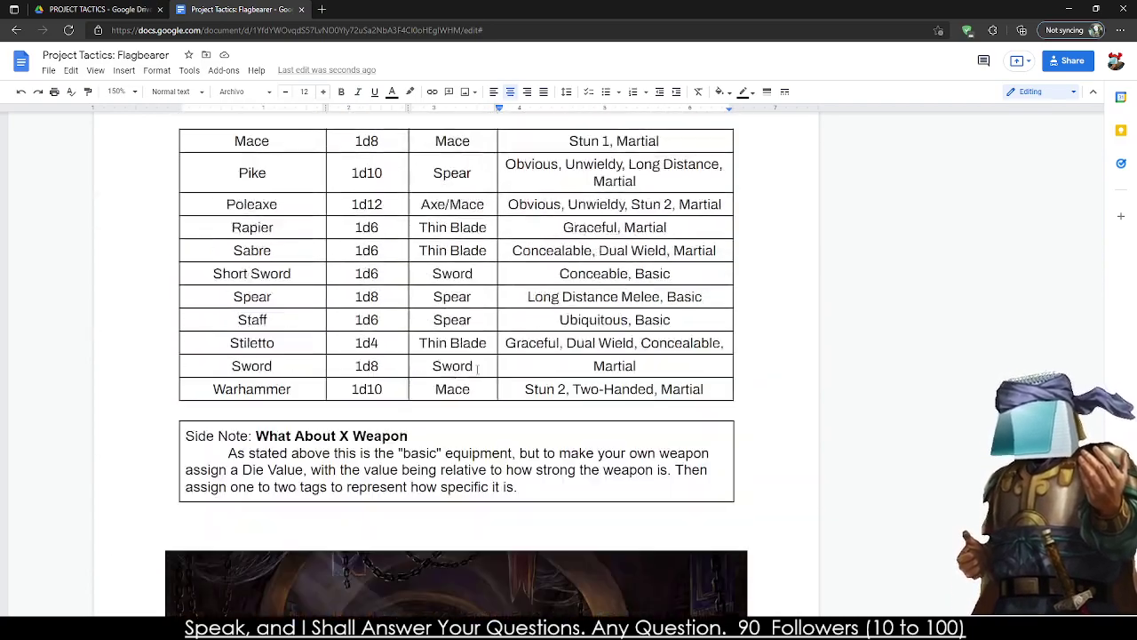
pyautogui.scroll(3, 603, 411)
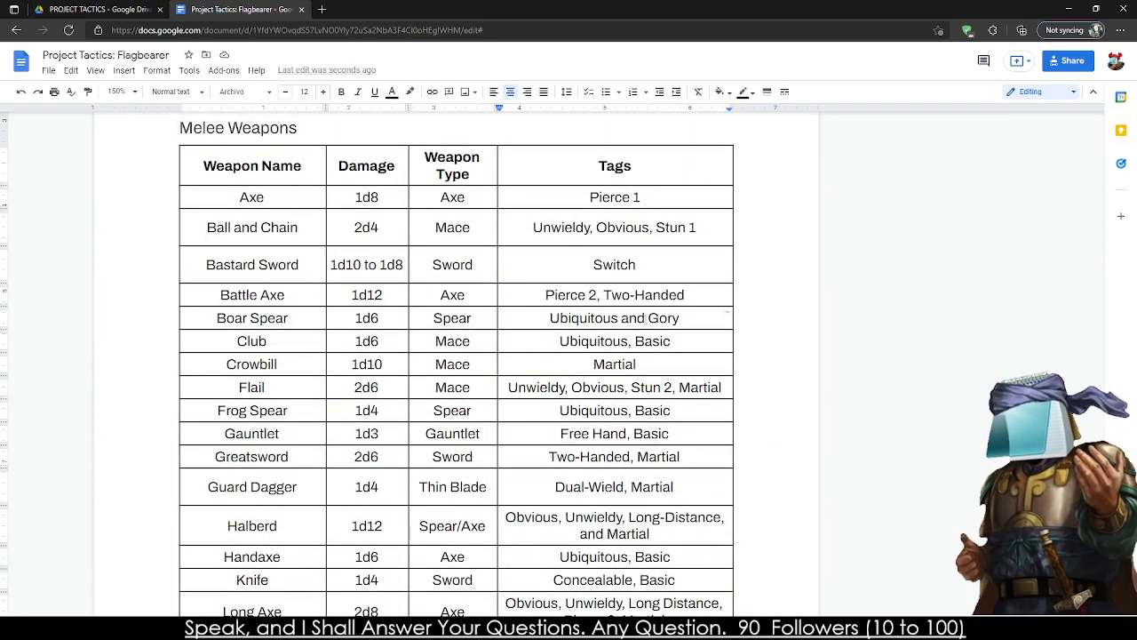
pyautogui.moveTo(646, 318); pyautogui.dragTo(562, 318)
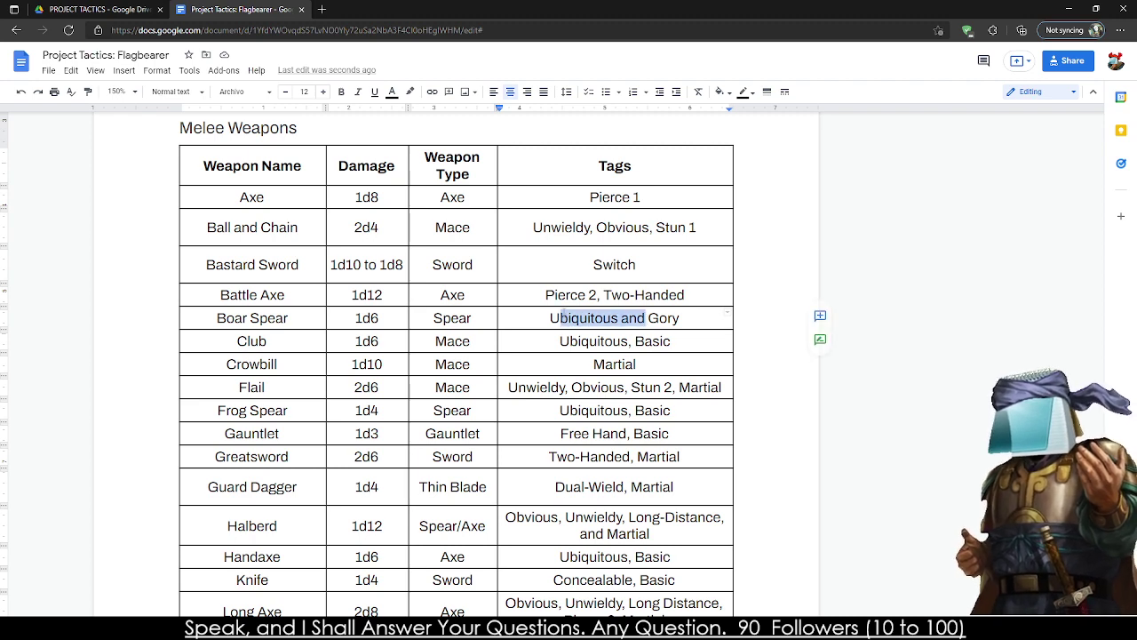
pyautogui.press('BackSpace')
pyautogui.press('BackSpace')
pyautogui.press('Delete')
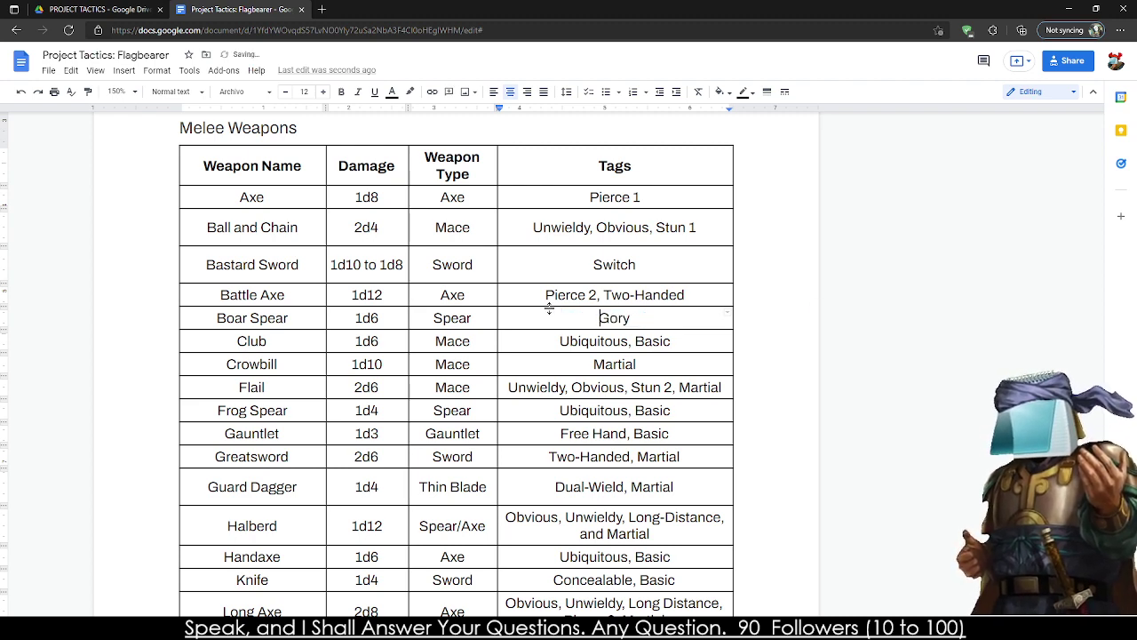
# - Clear all of the Club's tags and replace the Crowbill's Martial tag with Pierce 3
pyautogui.tripleClick(595, 342)
pyautogui.press('BackSpace')
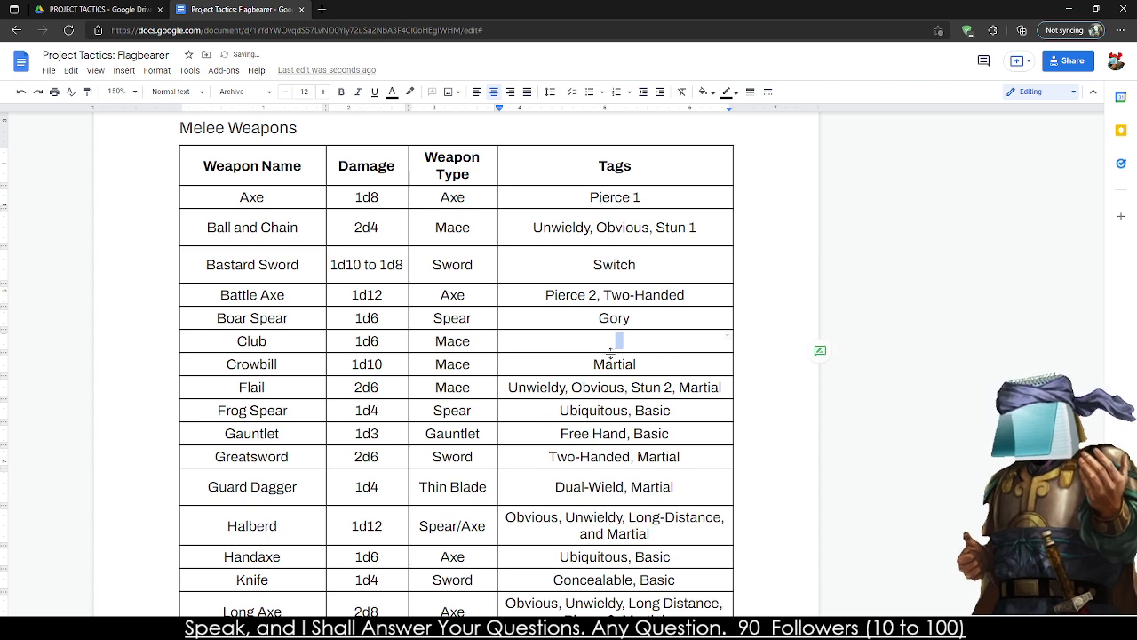
pyautogui.doubleClick(610, 364)
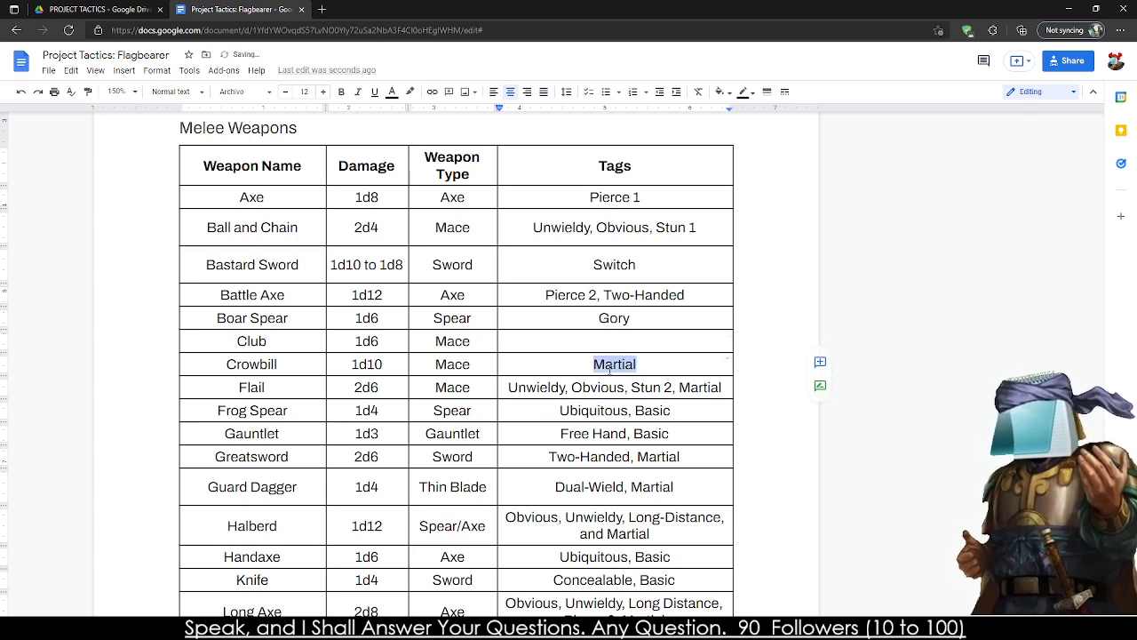
pyautogui.write('Pierce 3')
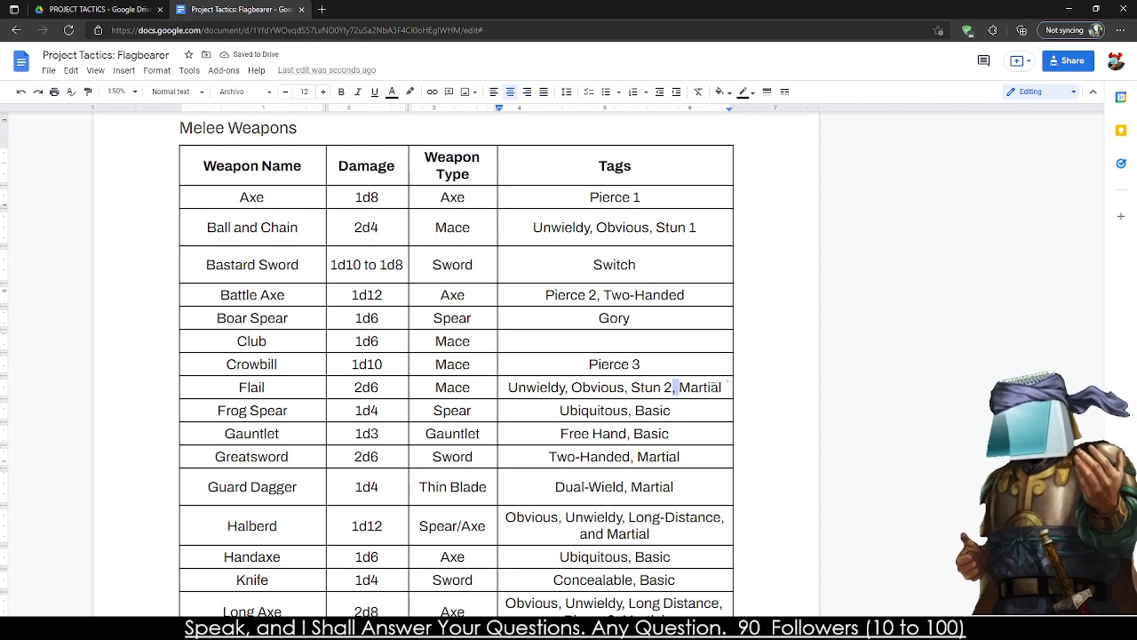
# - Remove the Martial tag from the Flail row and clear all of the Frog Spear's tags
pyautogui.moveTo(674, 388); pyautogui.dragTo(722, 388)
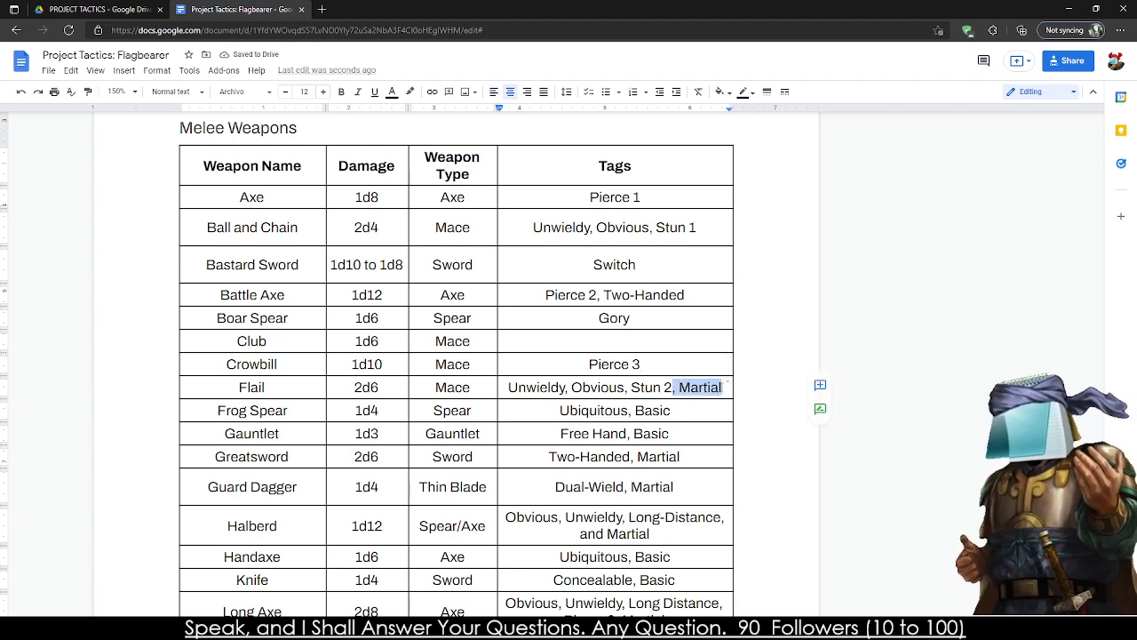
pyautogui.press('BackSpace')
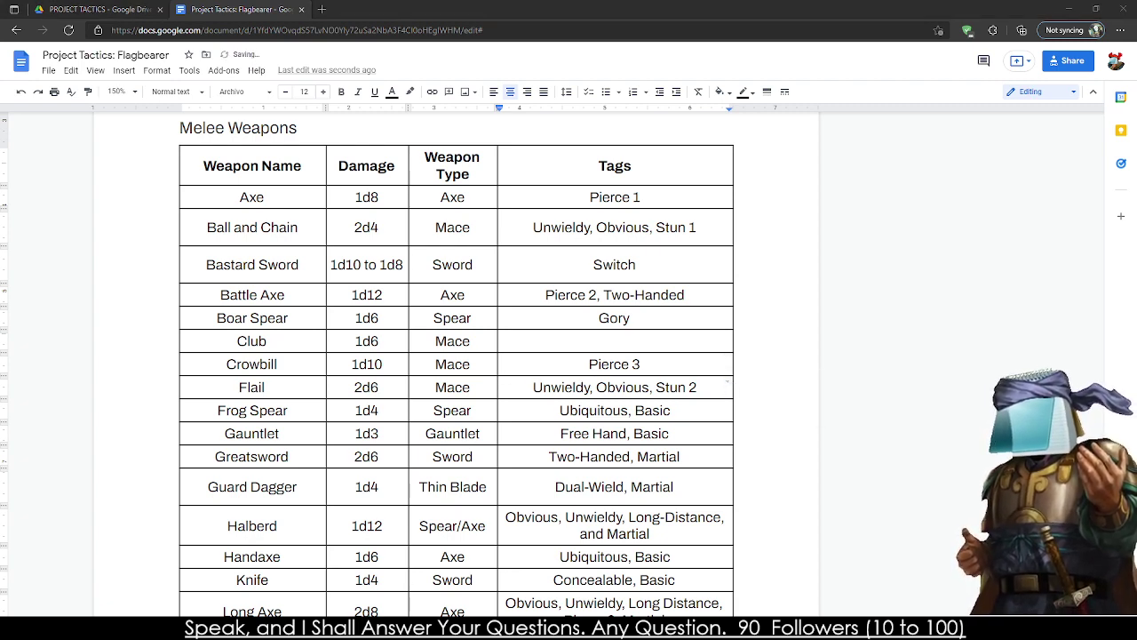
pyautogui.click(409, 433)
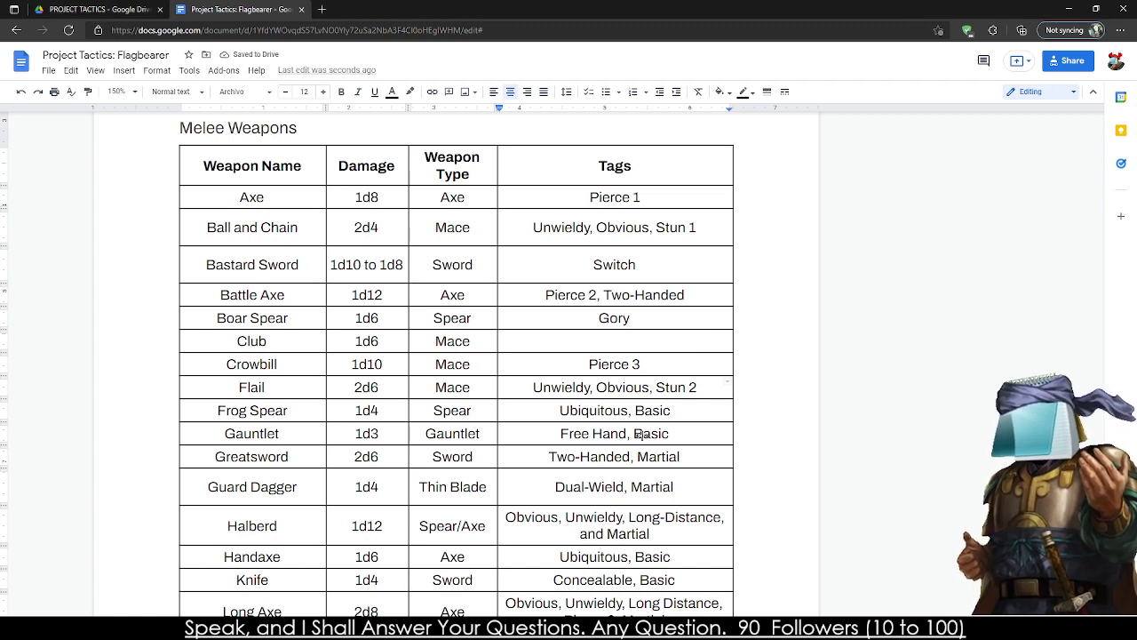
pyautogui.click(682, 410)
pyautogui.hotkey('shift', 'Home')
pyautogui.press('BackSpace')
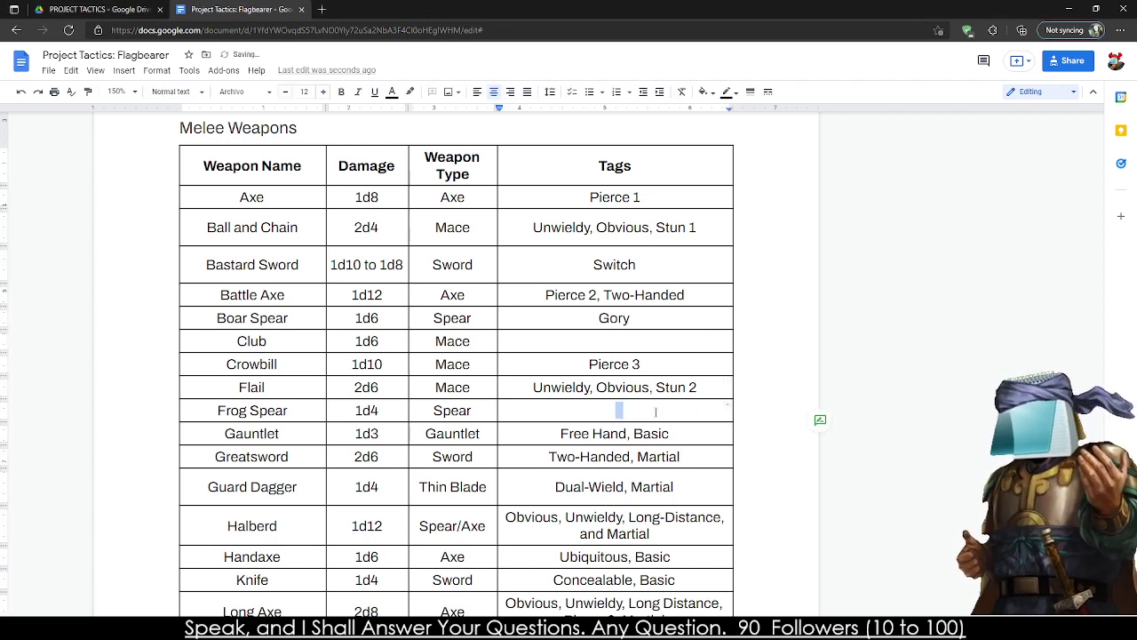
# - Remove the Basic tag and its preceding comma from the Gauntlet row, keeping only Free Hand
pyautogui.doubleClick(609, 433)
pyautogui.click(670, 434)
pyautogui.click(659, 434)
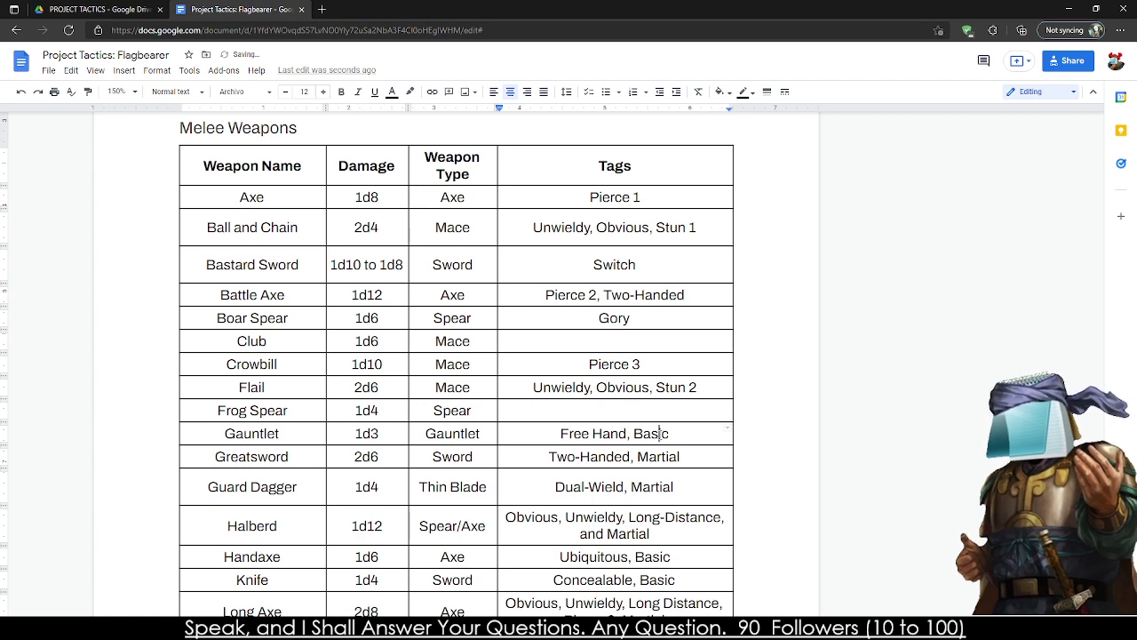
pyautogui.doubleClick(659, 433)
pyautogui.press('BackSpace')
pyautogui.press('BackSpace')
pyautogui.press('BackSpace')
# - Remove the Martial tag from the Greatsword and Guard Dagger rows, keeping Two-Handed and Dual-Wield respectively
pyautogui.press('Down')
pyautogui.doubleClick(658, 456)
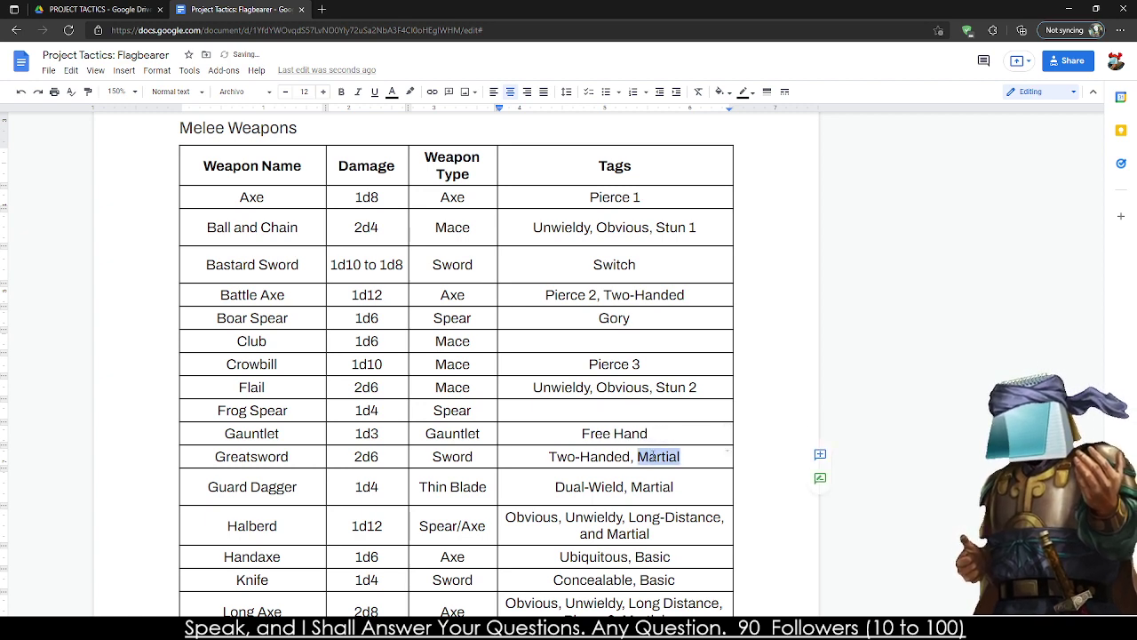
pyautogui.press('BackSpace')
pyautogui.press('BackSpace')
pyautogui.press('BackSpace')
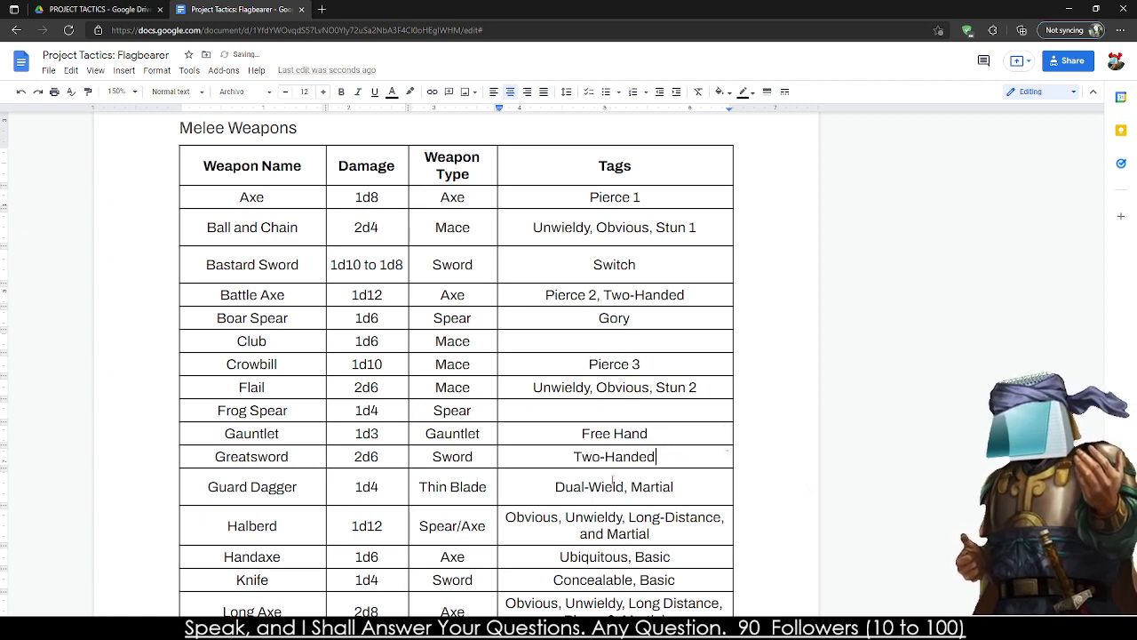
pyautogui.doubleClick(652, 486)
pyautogui.press('BackSpace')
pyautogui.press('BackSpace')
pyautogui.press('BackSpace')
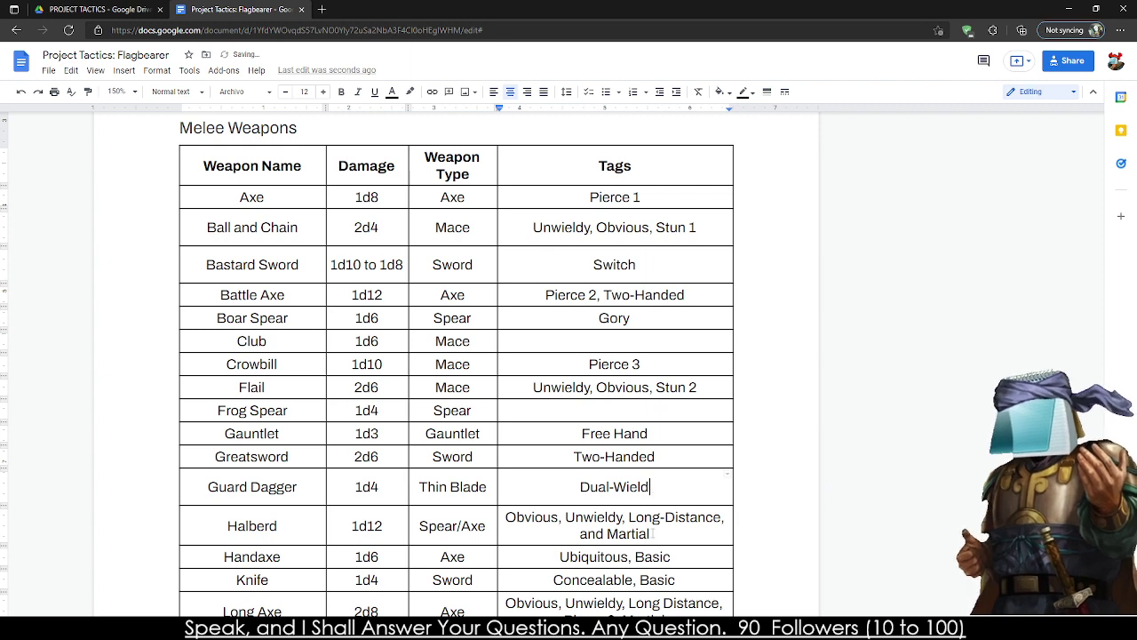
# - Delete "and Martial" with its preceding comma from the Halberd's tags so the list ends at Long-Distance
pyautogui.moveTo(653, 533); pyautogui.dragTo(579, 533)
pyautogui.press('BackSpace')
pyautogui.press('BackSpace')
pyautogui.press('BackSpace')
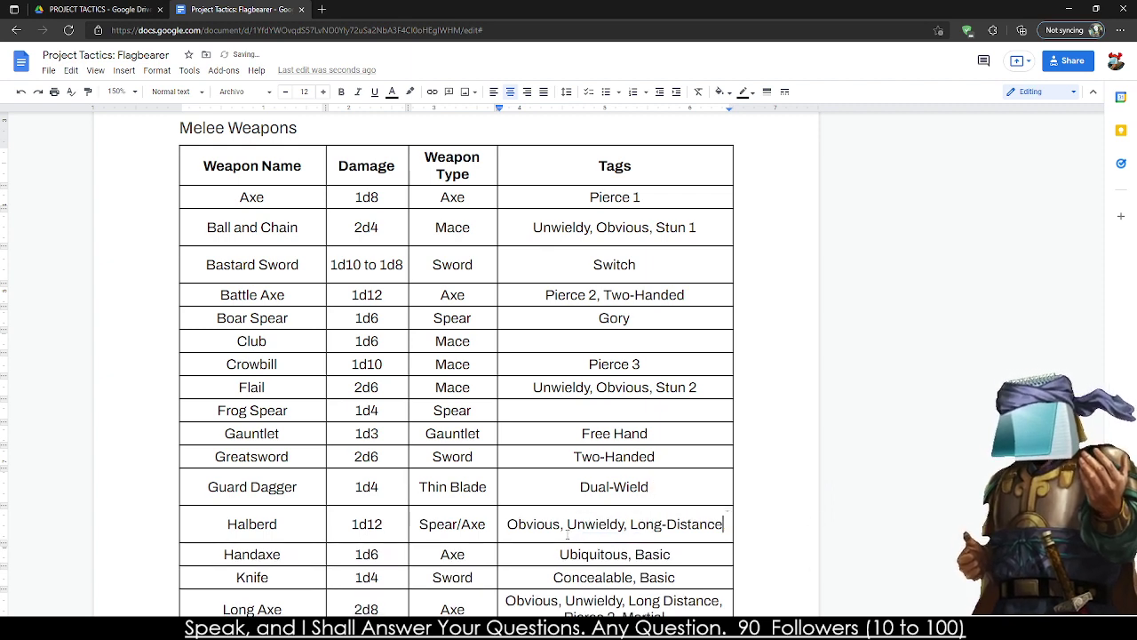
# - Clear all of the Handaxe's tags, Ubiquitous and Basic
pyautogui.scroll(-1, 591, 559)
pyautogui.doubleClick(654, 478)
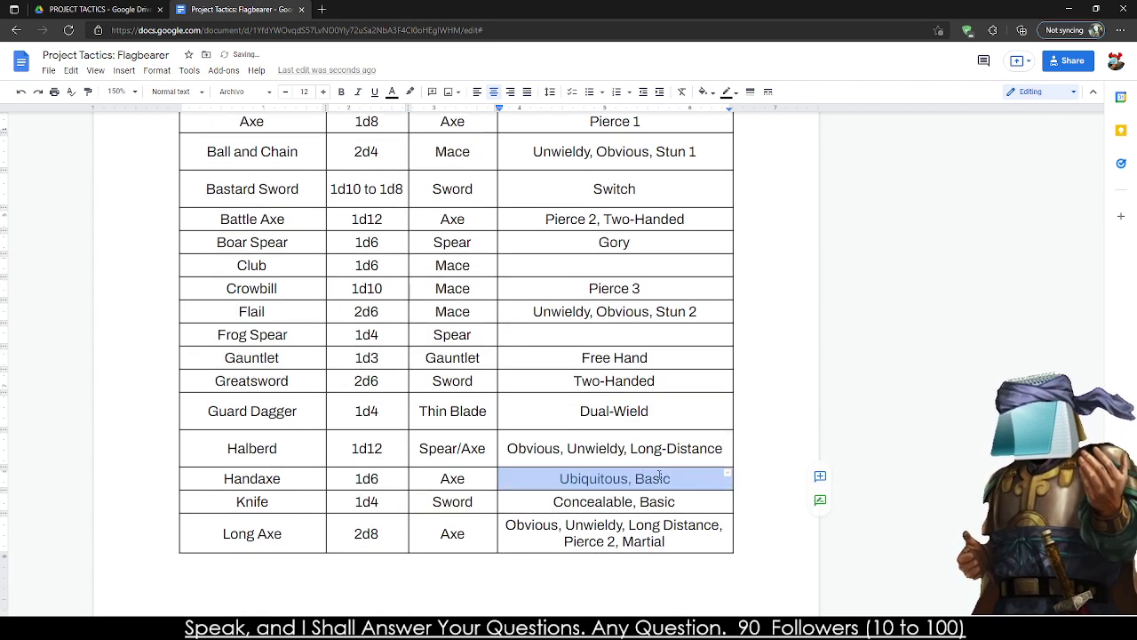
pyautogui.press('BackSpace')
pyautogui.tripleClick(658, 476)
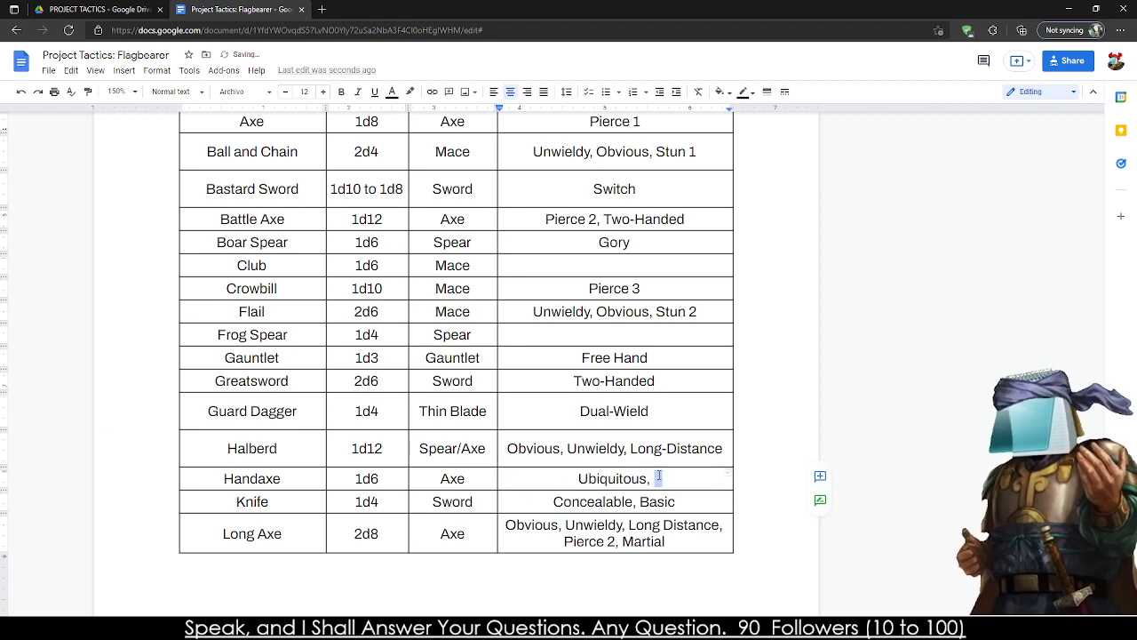
pyautogui.press('BackSpace')
# - Remove the Basic tag and its comma from the Knife row, keeping only Concealable
pyautogui.click(660, 501)
pyautogui.press('BackSpace')
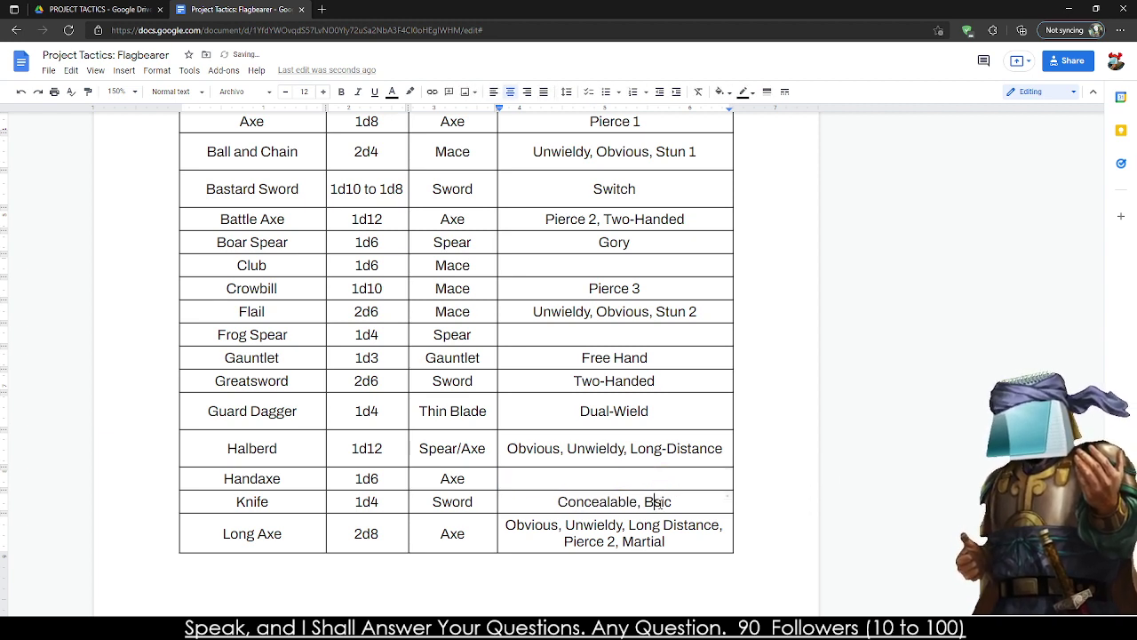
pyautogui.press('BackSpace')
pyautogui.doubleClick(668, 501)
pyautogui.press('BackSpace')
pyautogui.press('BackSpace')
pyautogui.press('BackSpace')
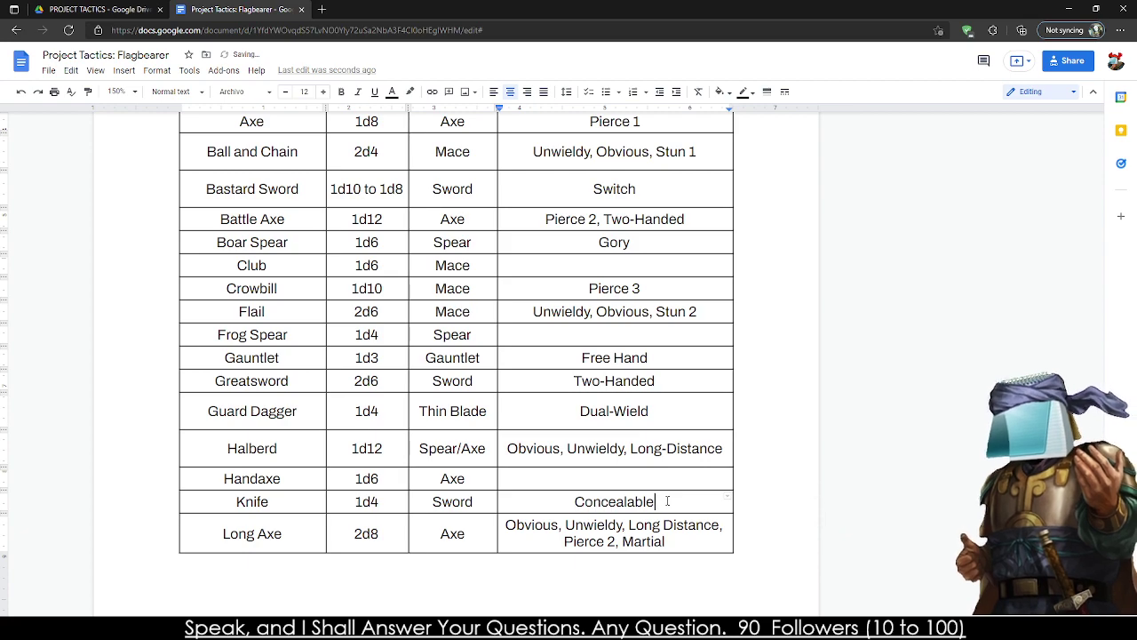
# - Remove the Martial tag from the Long Axe row so its tags end with Pierce 2
pyautogui.doubleClick(642, 541)
pyautogui.hotkey('shift', 'Left')
pyautogui.hotkey('shift', 'Left')
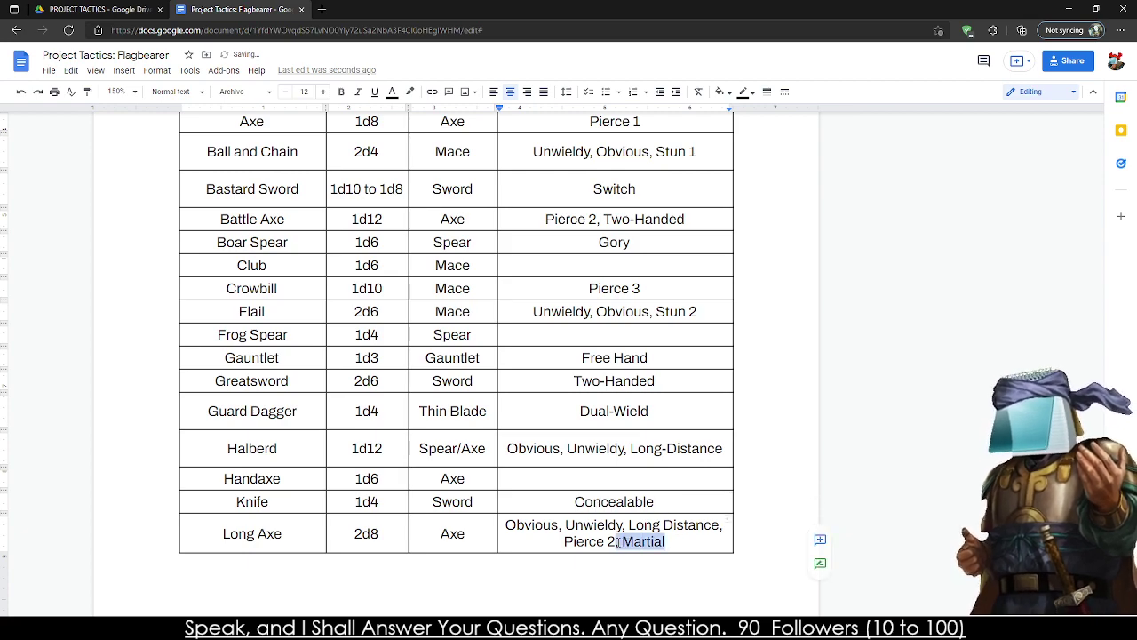
pyautogui.press('BackSpace')
pyautogui.press('BackSpace')
pyautogui.write('2')
# - Remove the Martial tag and its preceding comma from the Mace and Pike rows
pyautogui.scroll(-5, 679, 525)
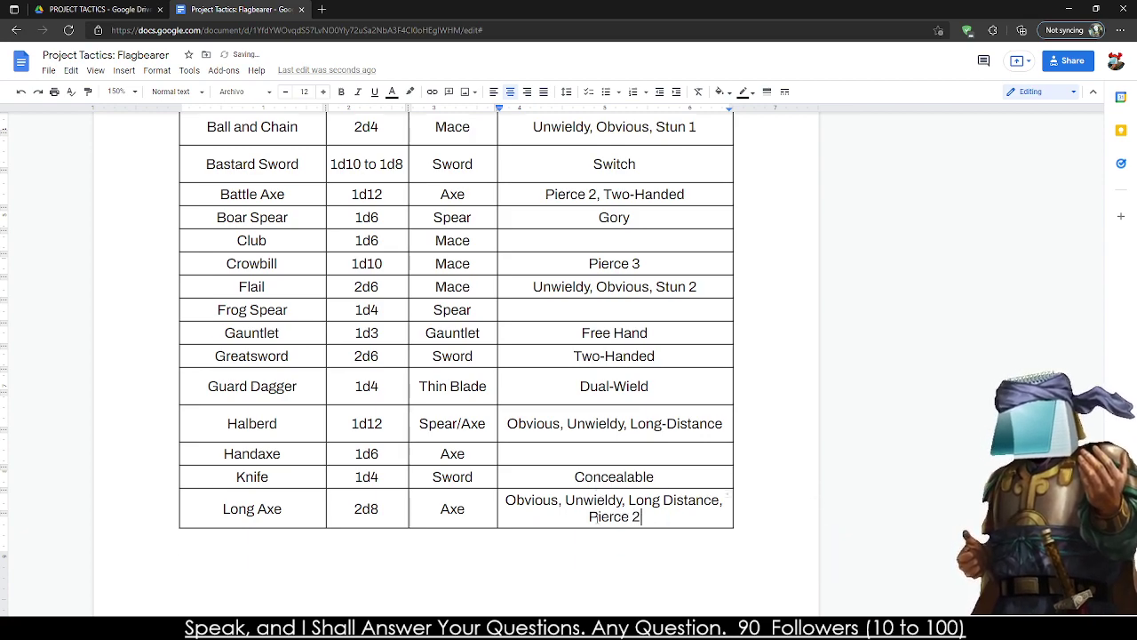
pyautogui.doubleClick(643, 219)
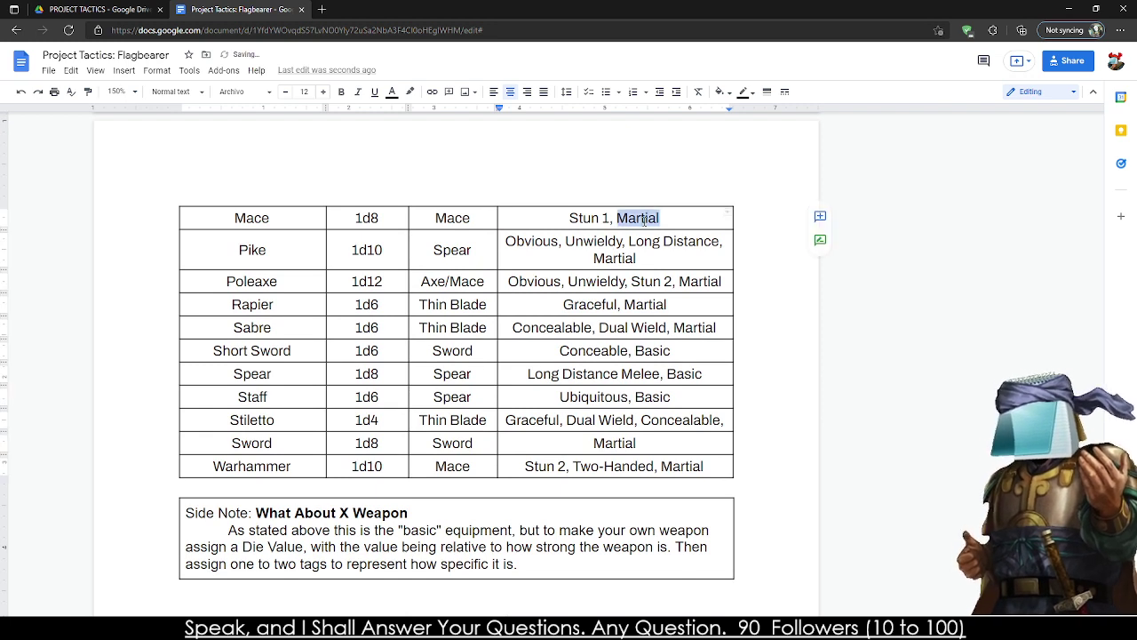
pyautogui.press('BackSpace')
pyautogui.press('BackSpace')
pyautogui.press('BackSpace')
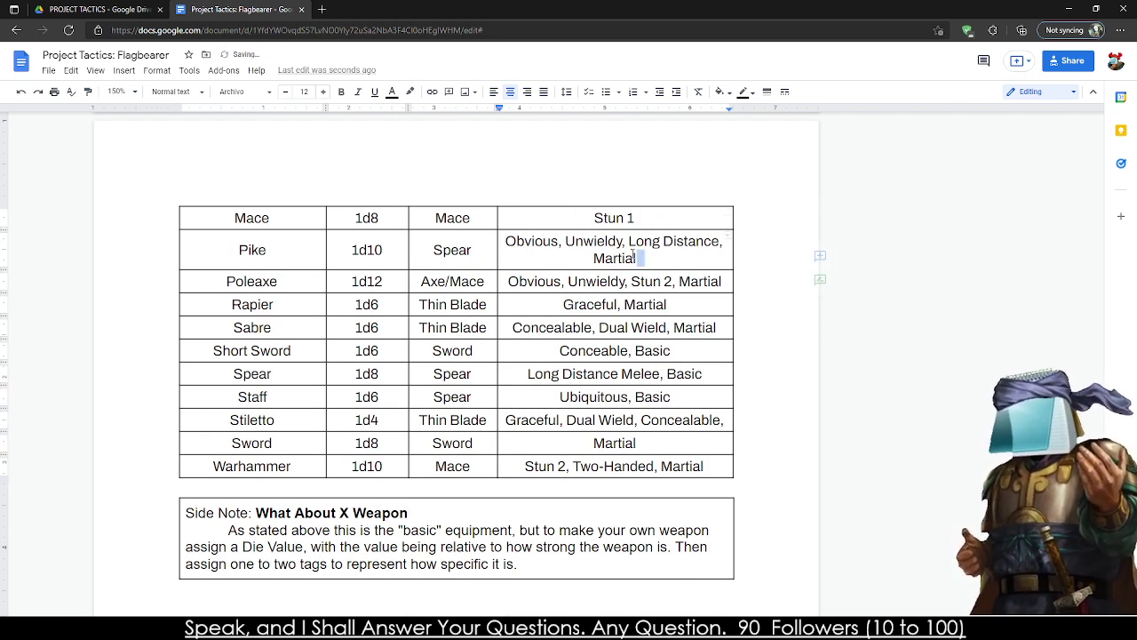
pyautogui.doubleClick(622, 259)
pyautogui.hotkey('shift', 'Left')
pyautogui.hotkey('shift', 'Left')
pyautogui.press('BackSpace')
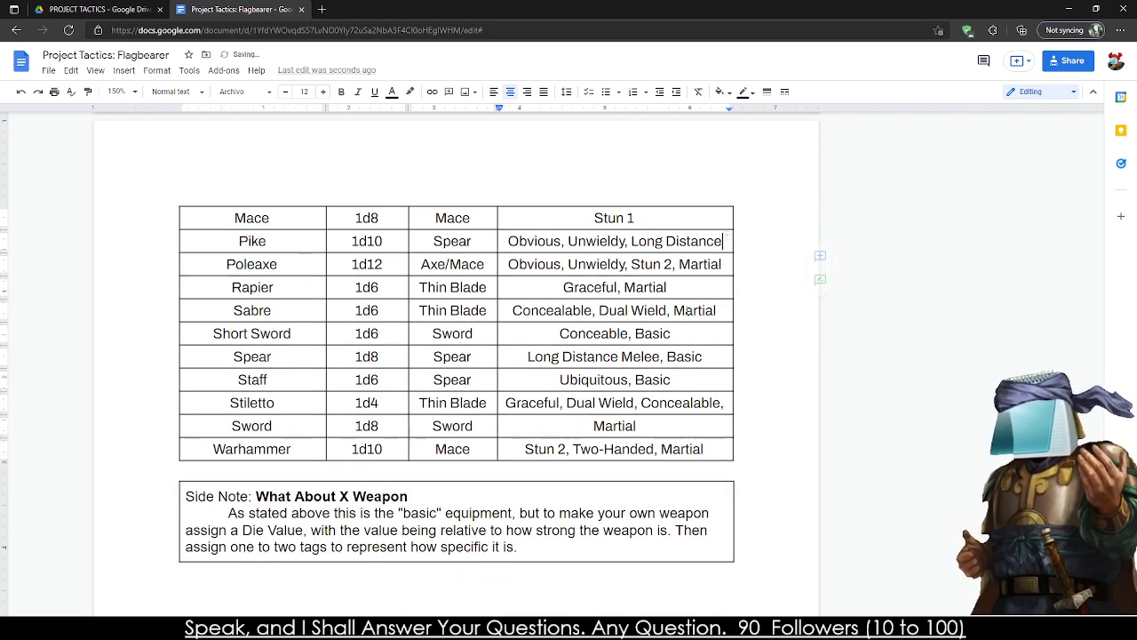
# - Remove the Martial tag from the Poleaxe and Rapier rows, leaving no trailing commas
pyautogui.doubleClick(699, 264)
pyautogui.press('BackSpace')
pyautogui.press('BackSpace')
pyautogui.press('BackSpace')
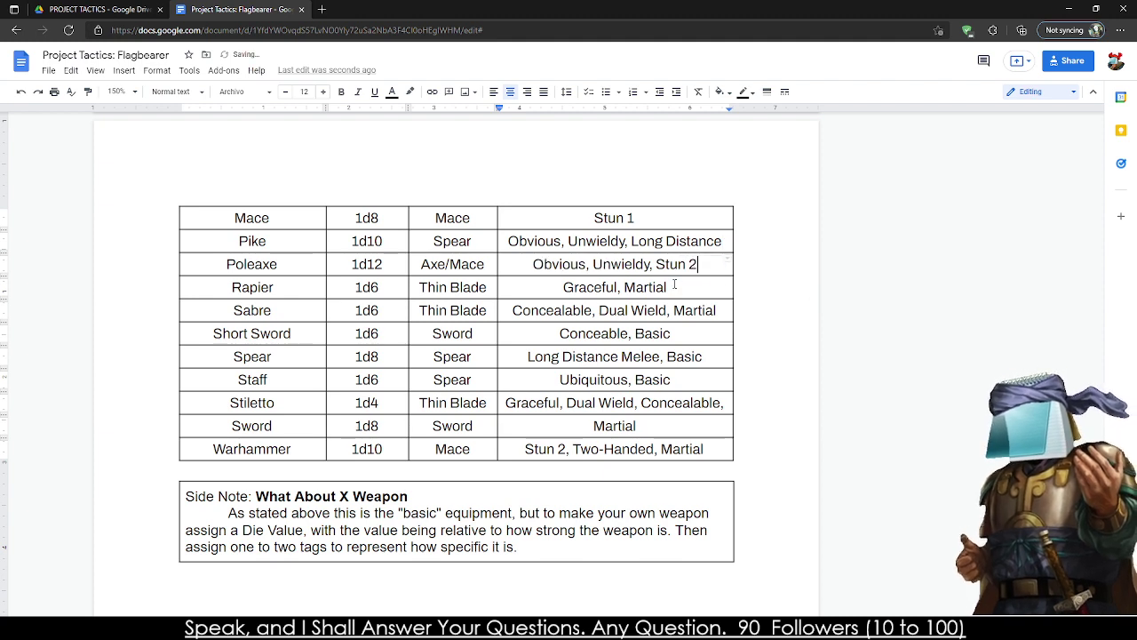
pyautogui.doubleClick(673, 287)
pyautogui.doubleClick(659, 284)
pyautogui.press('BackSpace')
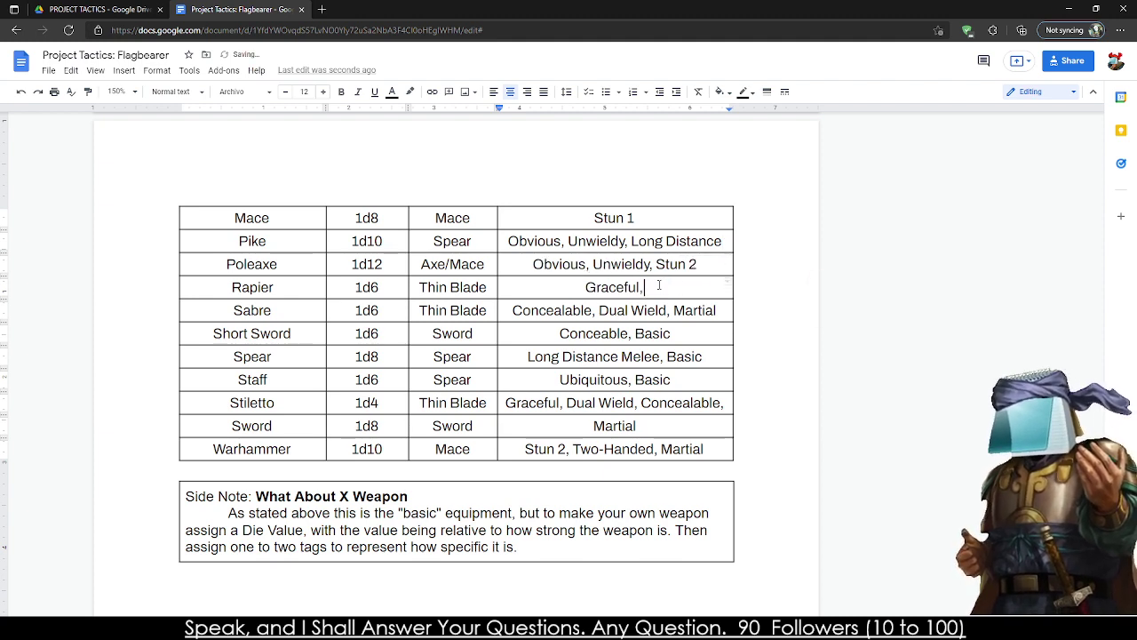
pyautogui.press('BackSpace')
pyautogui.press('BackSpace')
# - Remove the Martial tag from the Sabre row and the Basic tag from the Short Sword row
pyautogui.doubleClick(696, 311)
pyautogui.press('BackSpace')
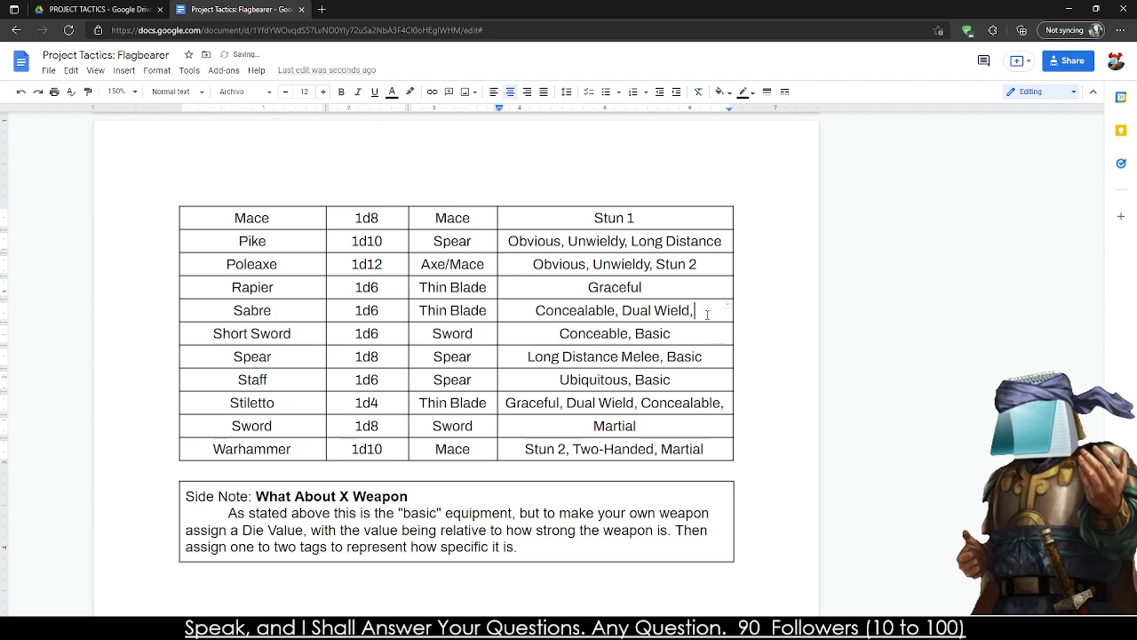
pyautogui.press('BackSpace')
pyautogui.press('BackSpace')
pyautogui.doubleClick(653, 333)
pyautogui.press('BackSpace')
pyautogui.press('BackSpace')
pyautogui.press('BackSpace')
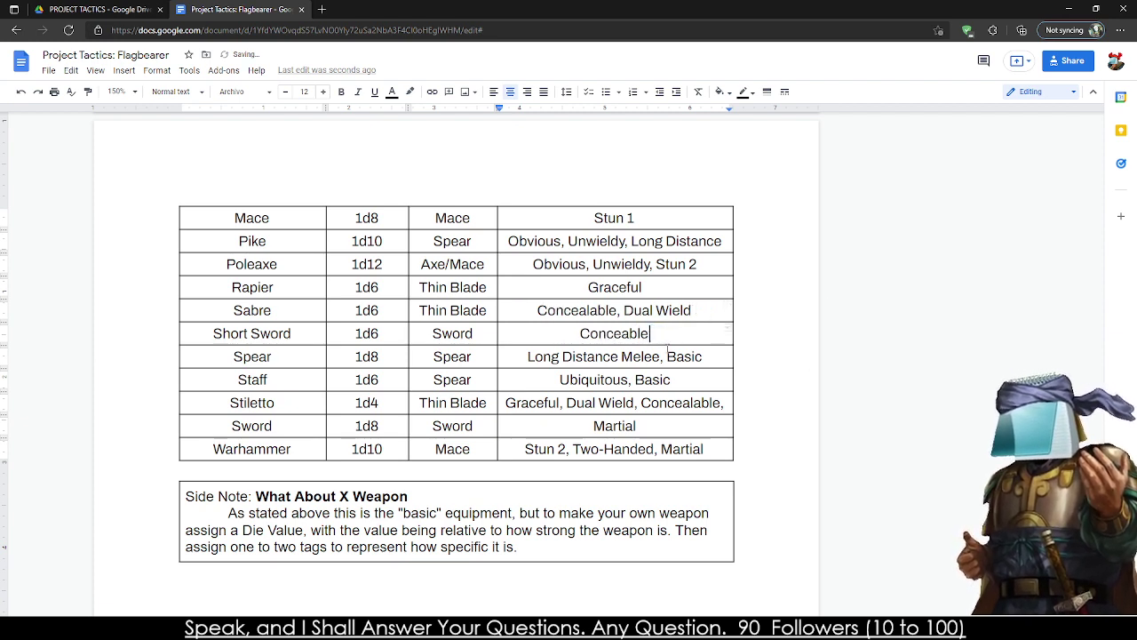
# - Remove the Basic tag and its comma from the Spear row, keeping only Long Distance Melee
pyautogui.tripleClick(682, 356)
pyautogui.doubleClick(683, 356)
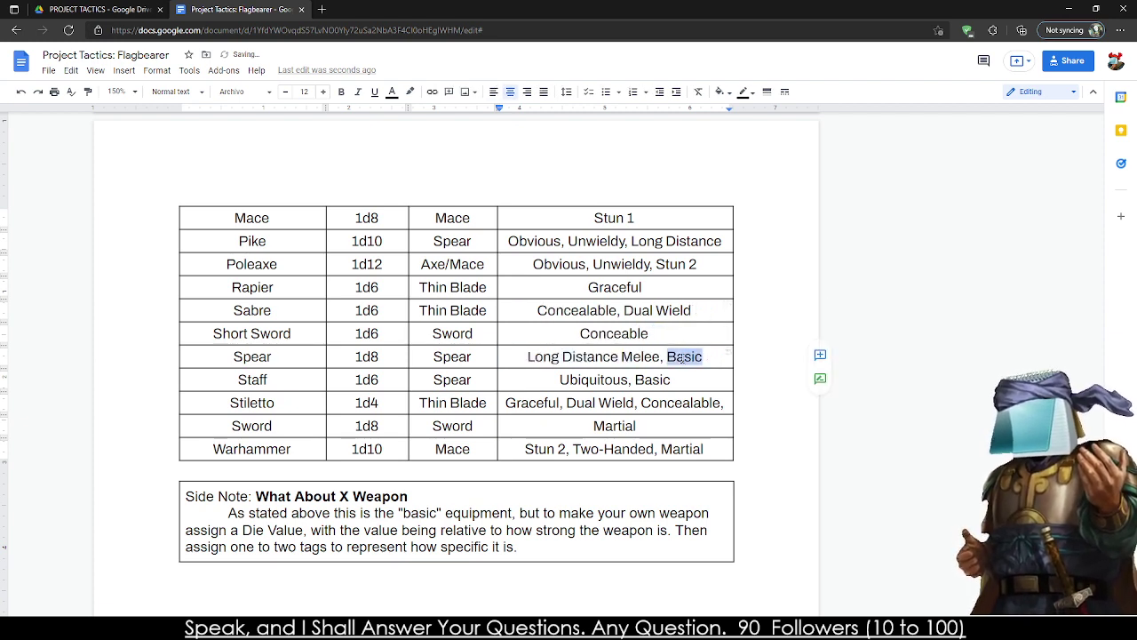
pyautogui.press('BackSpace')
pyautogui.press('BackSpace')
pyautogui.press('BackSpace')
# - Clear all tags from the Staff and Sword rows
pyautogui.click(642, 380)
pyautogui.press('BackSpace')
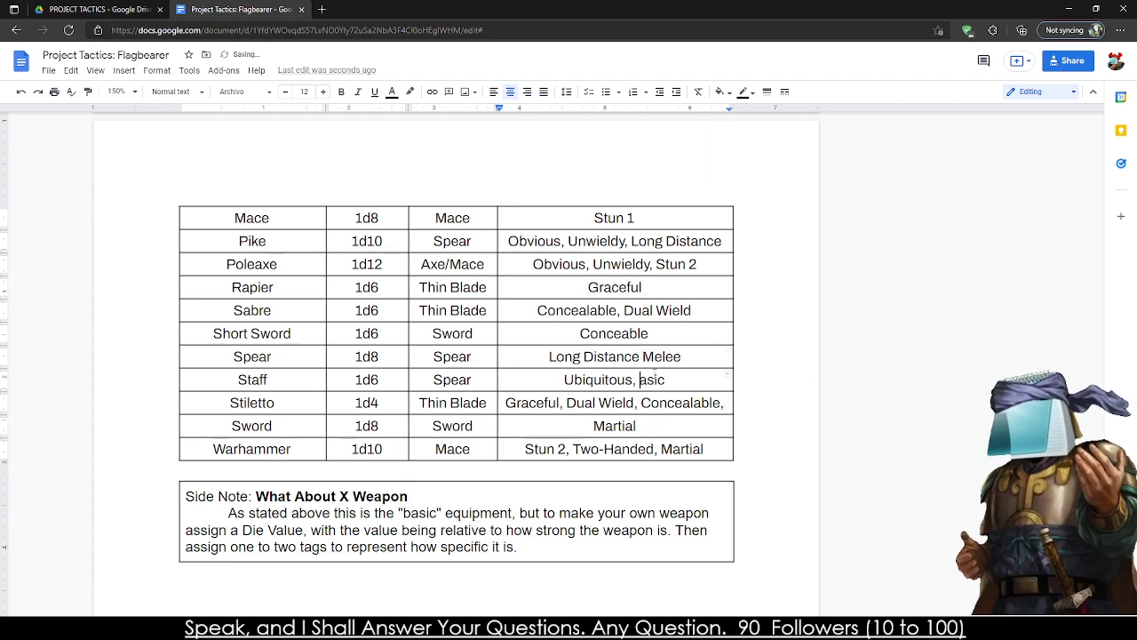
pyautogui.doubleClick(654, 380)
pyautogui.tripleClick(654, 379)
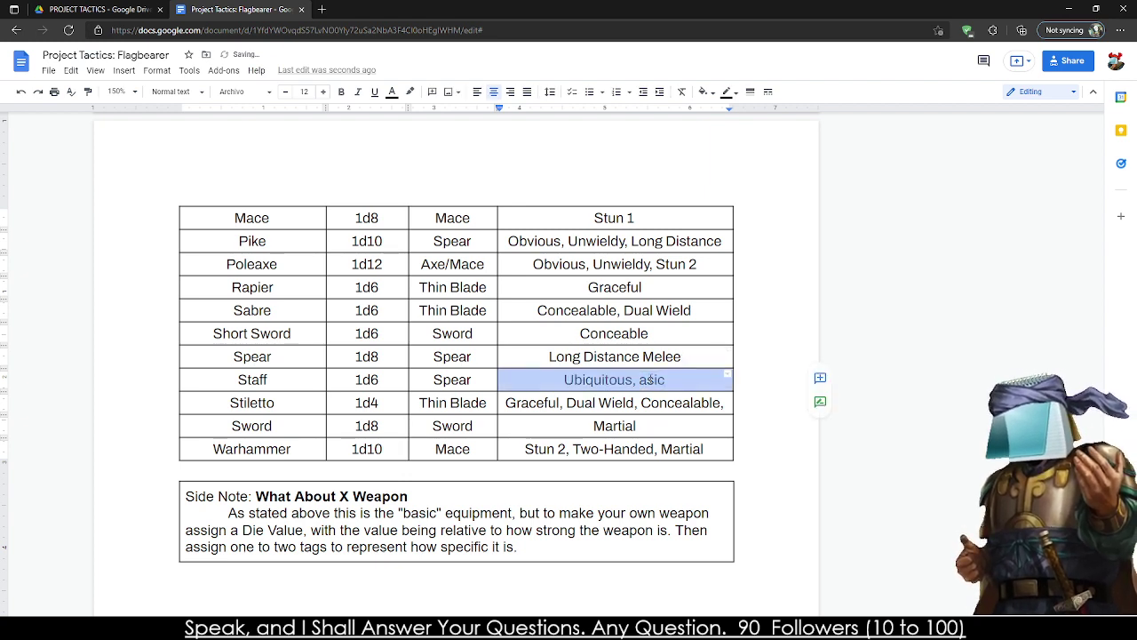
pyautogui.press('BackSpace')
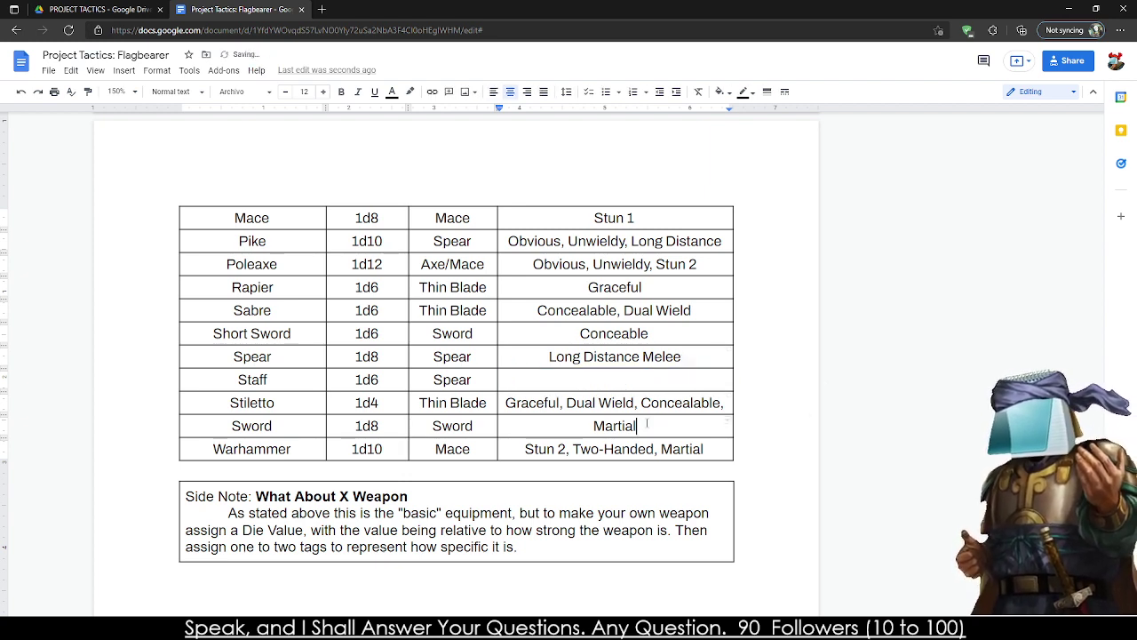
pyautogui.doubleClick(645, 425)
pyautogui.press('BackSpace')
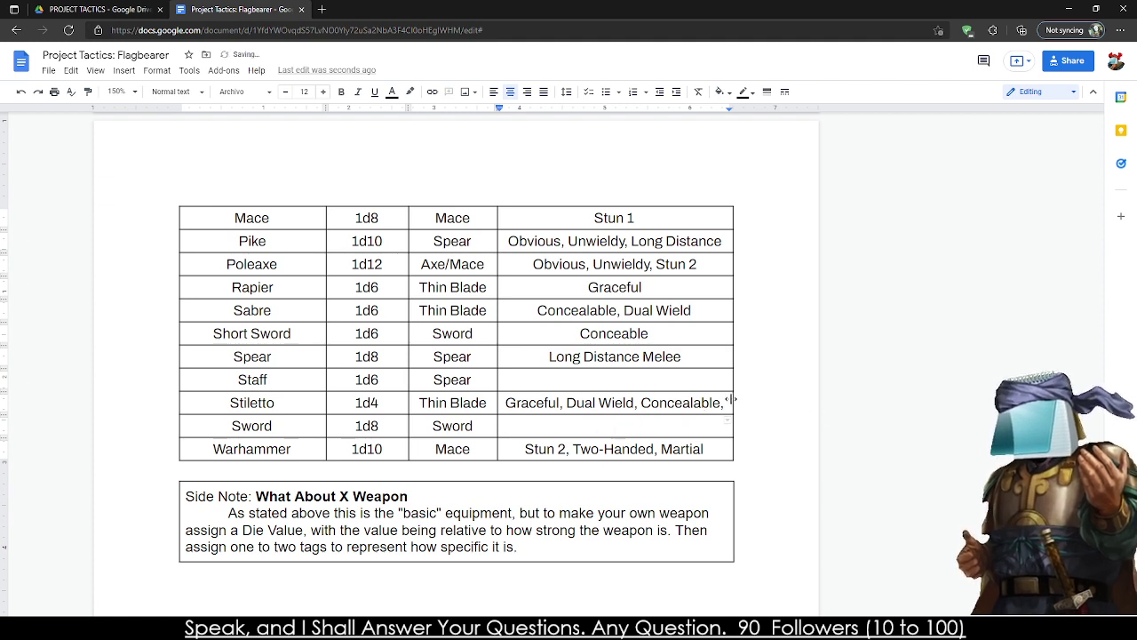
# - Delete the trailing comma from the Stiletto's tags and remove the Martial tag from the Warhammer row
pyautogui.click(727, 402)
pyautogui.press('BackSpace')
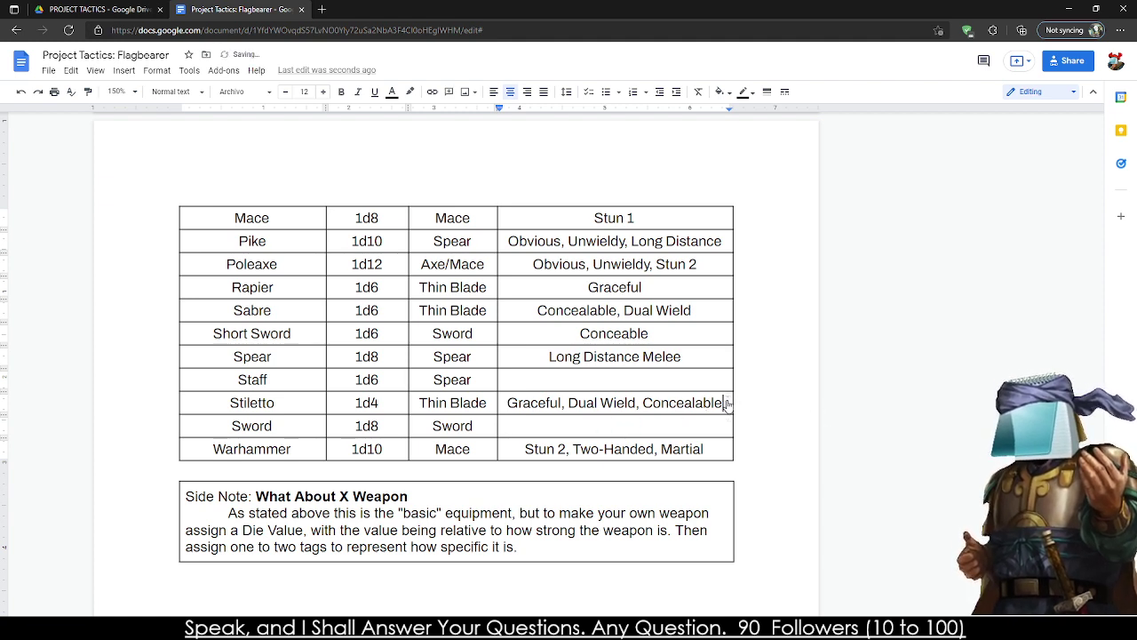
pyautogui.doubleClick(695, 449)
pyautogui.press('BackSpace')
pyautogui.press('BackSpace')
pyautogui.press('BackSpace')
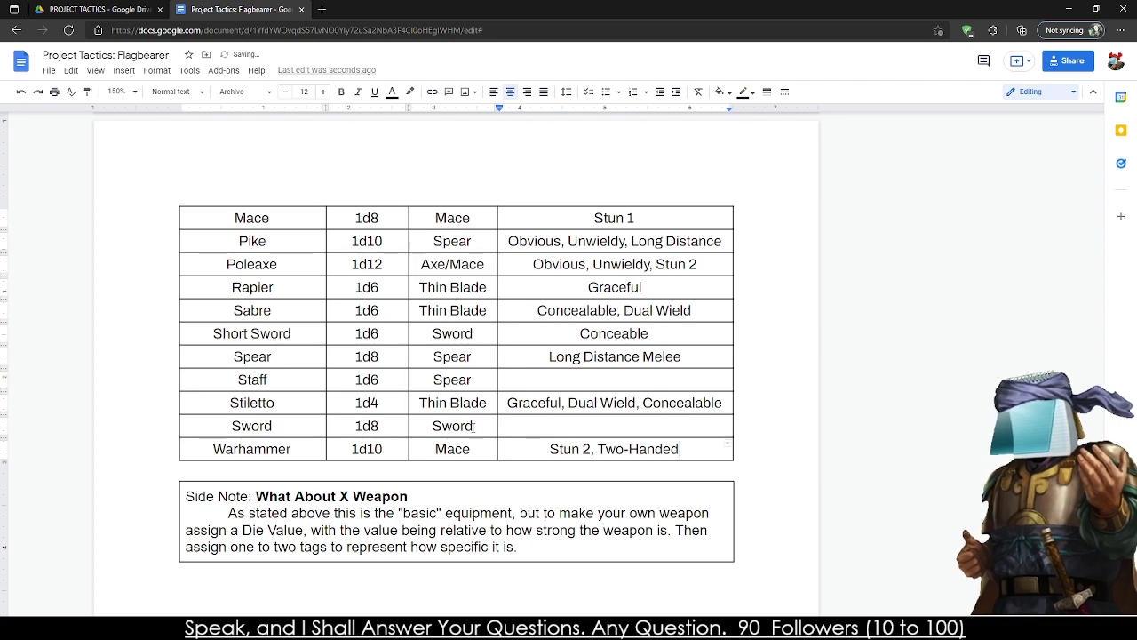
# - In the Ranged Weapons table, remove the Martial tag from the Crossbow and Heavy Crossbow rows
pyautogui.scroll(-7, 450, 408)
pyautogui.scroll(-6, 451, 408)
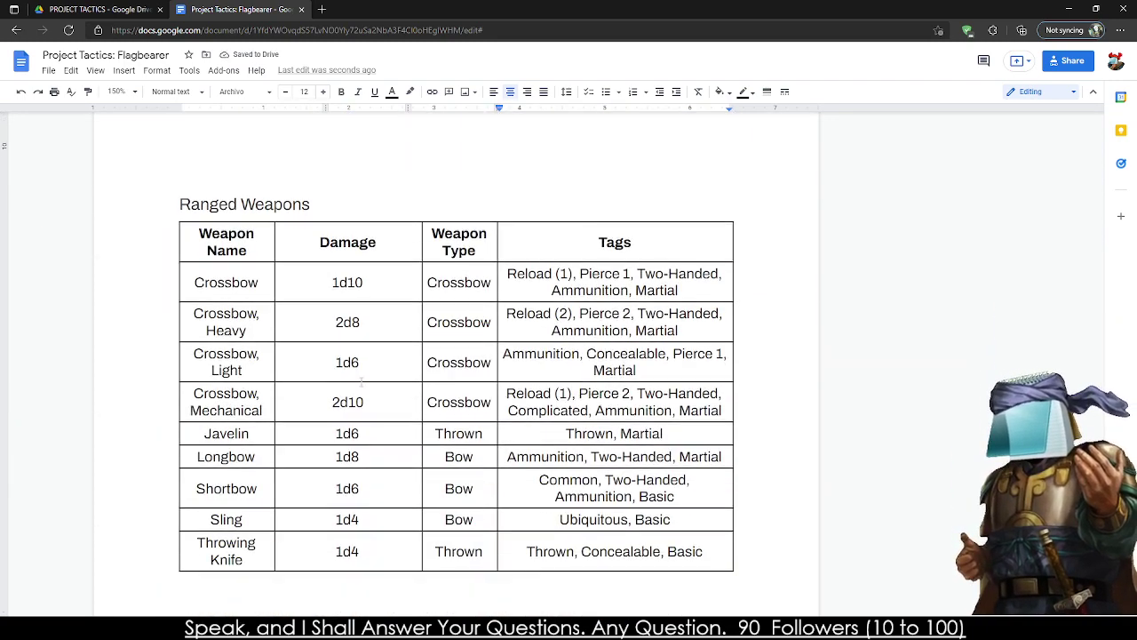
pyautogui.doubleClick(657, 285)
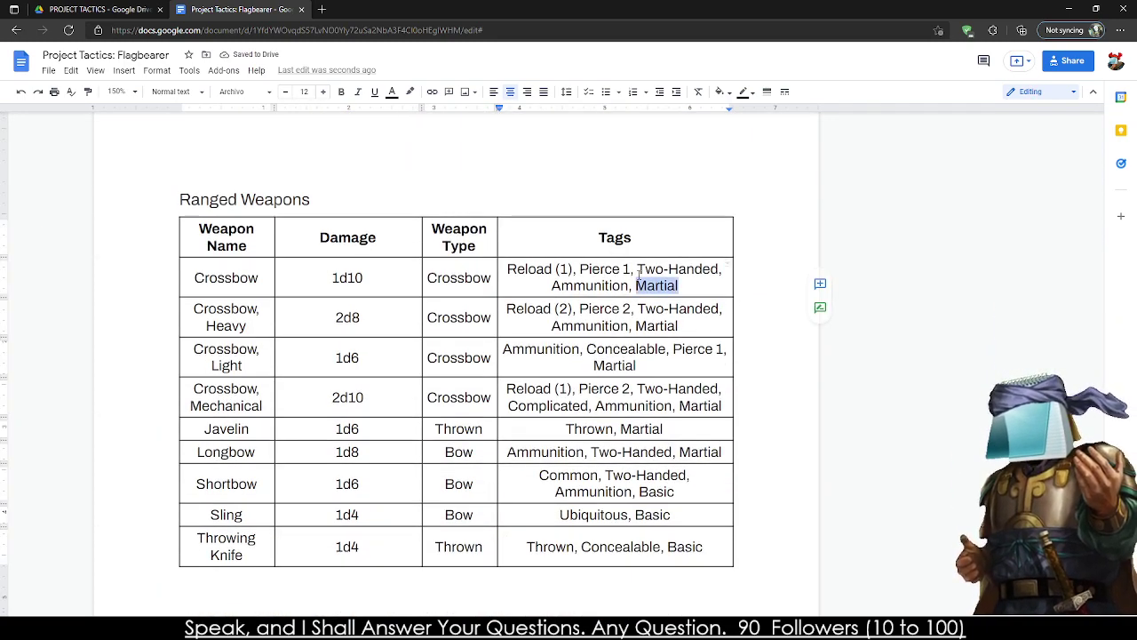
pyautogui.press('BackSpace')
pyautogui.press('BackSpace')
pyautogui.press('BackSpace')
pyautogui.doubleClick(656, 326)
pyautogui.press('BackSpace')
pyautogui.press('BackSpace')
pyautogui.press('BackSpace')
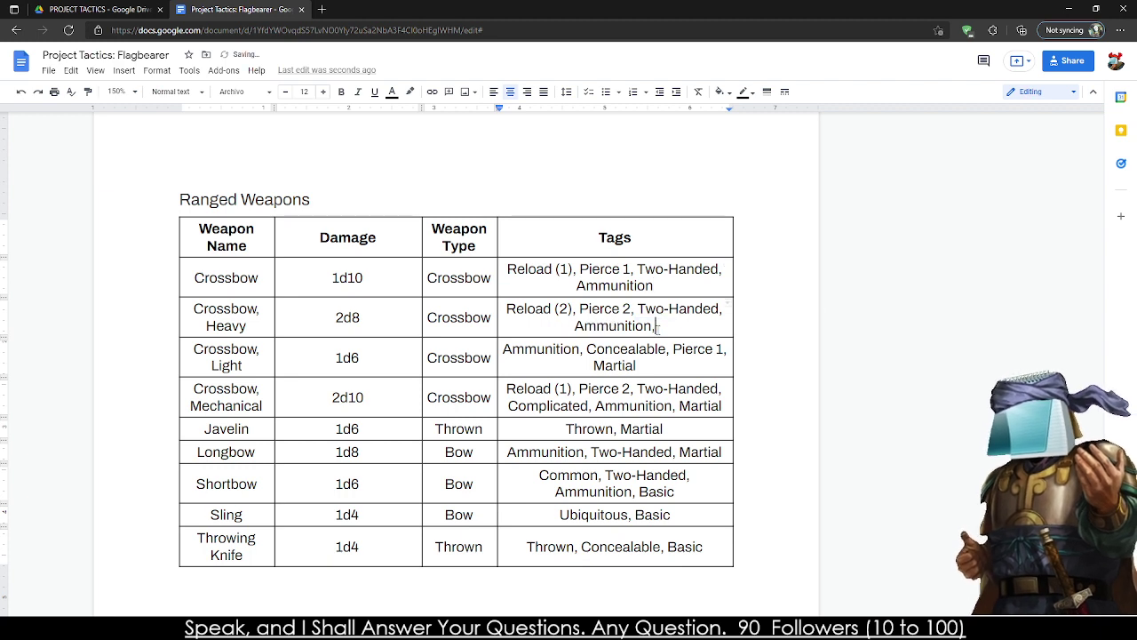
# - Remove the Martial tag and its preceding comma from the Light Crossbow and Mechanical Crossbow rows
pyautogui.doubleClick(613, 365)
pyautogui.press('BackSpace')
pyautogui.press('BackSpace')
pyautogui.press('BackSpace')
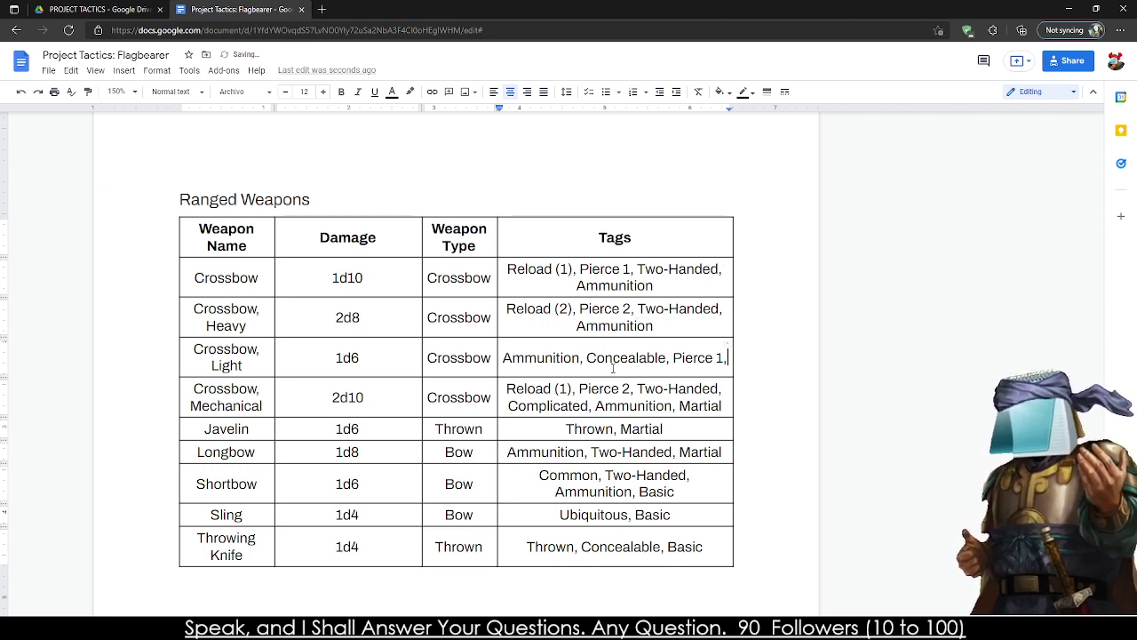
pyautogui.doubleClick(700, 405)
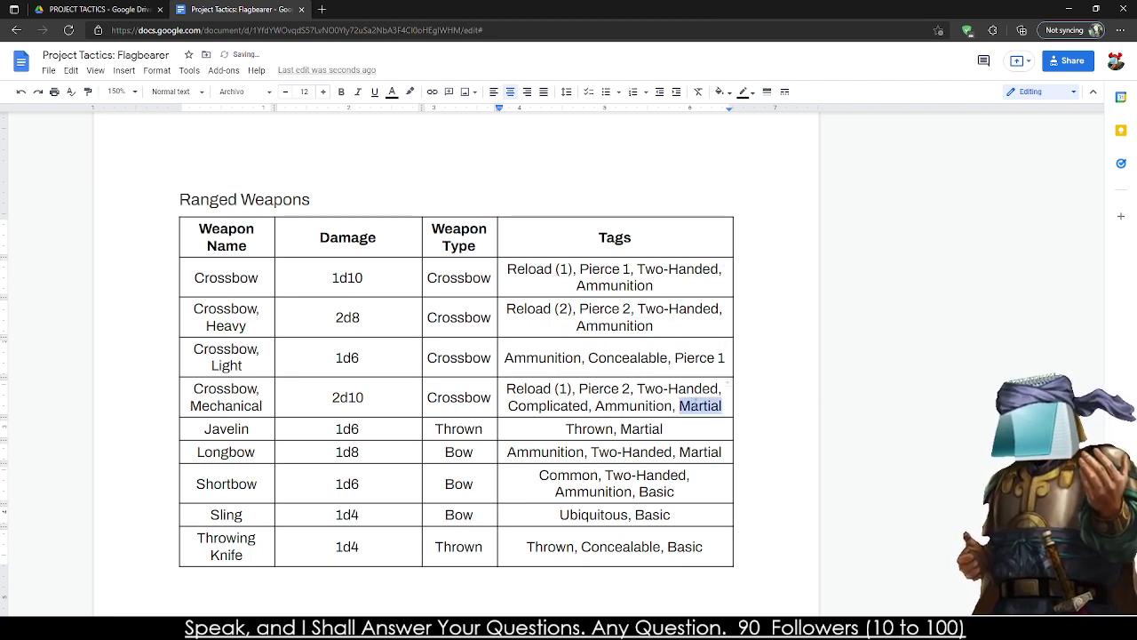
pyautogui.press('BackSpace')
pyautogui.press('BackSpace')
pyautogui.press('BackSpace')
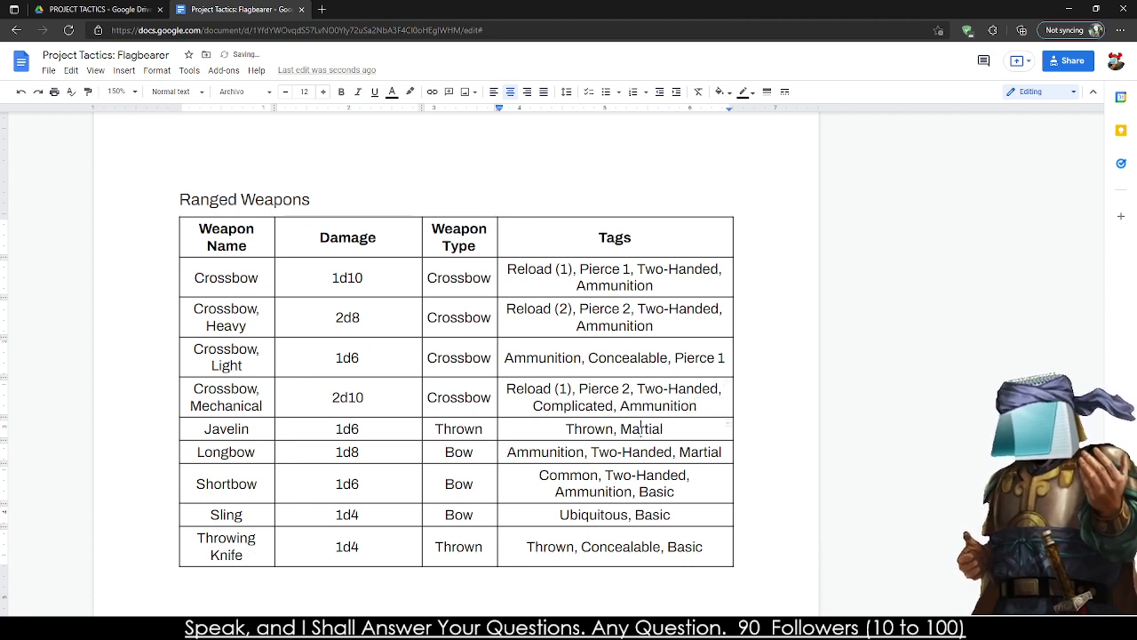
# - Remove the Martial tag and its preceding comma from the Javelin and Longbow rows
pyautogui.doubleClick(646, 431)
pyautogui.press('BackSpace')
pyautogui.press('BackSpace')
pyautogui.press('BackSpace')
pyautogui.doubleClick(708, 453)
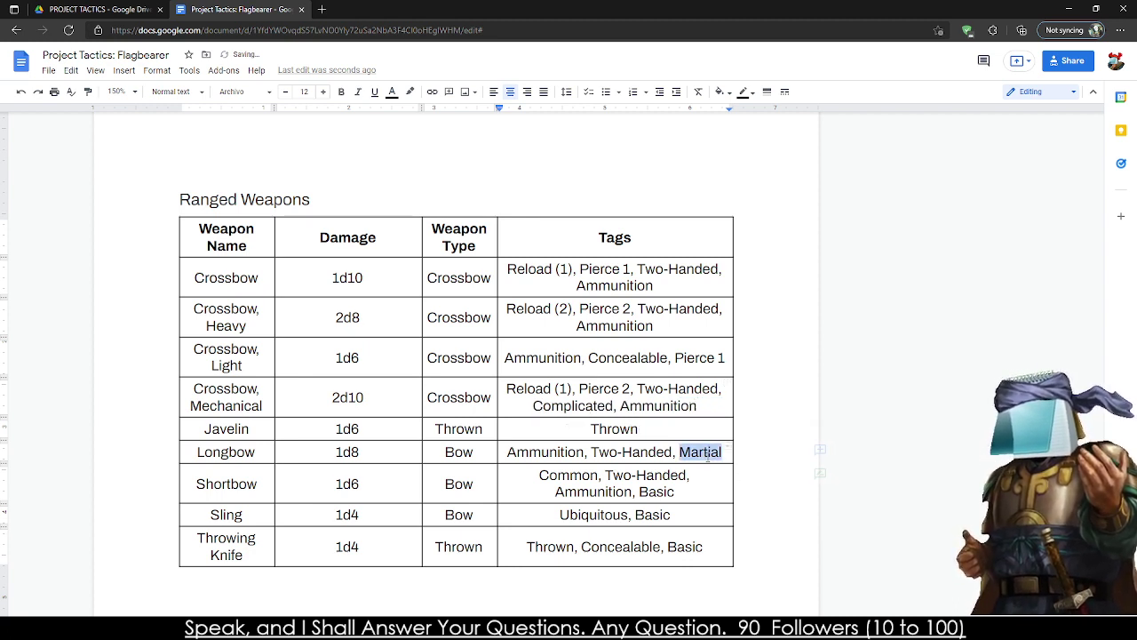
pyautogui.press('BackSpace')
pyautogui.press('BackSpace')
pyautogui.press('BackSpace')
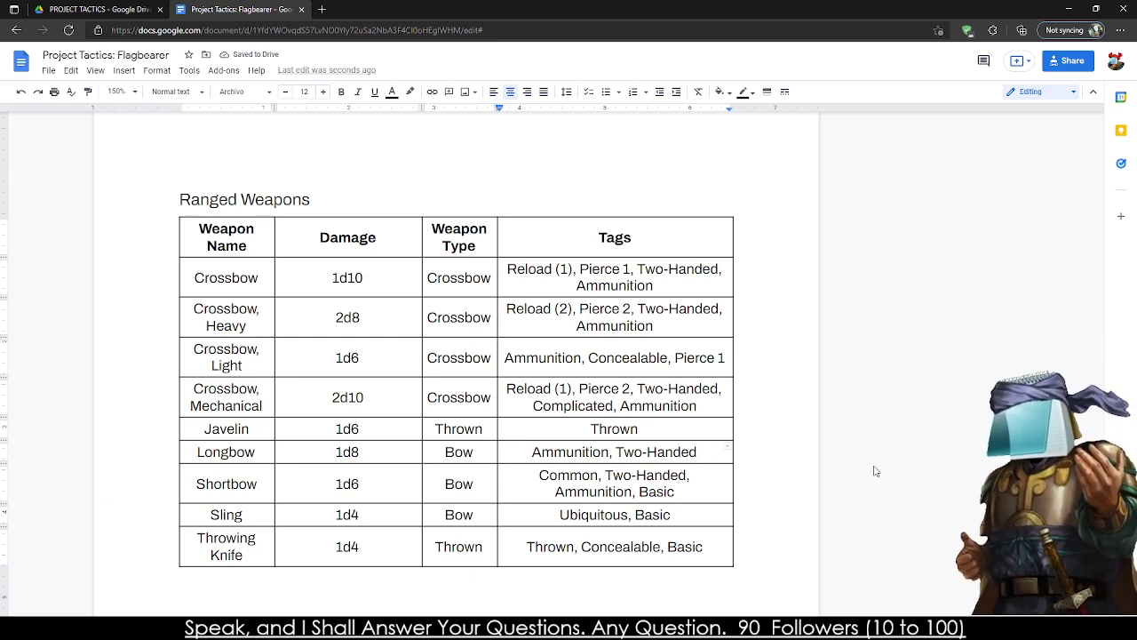
# - Clear all of the Sling's tags, Ubiquitous and Basic
pyautogui.scroll(-2, 781, 367)
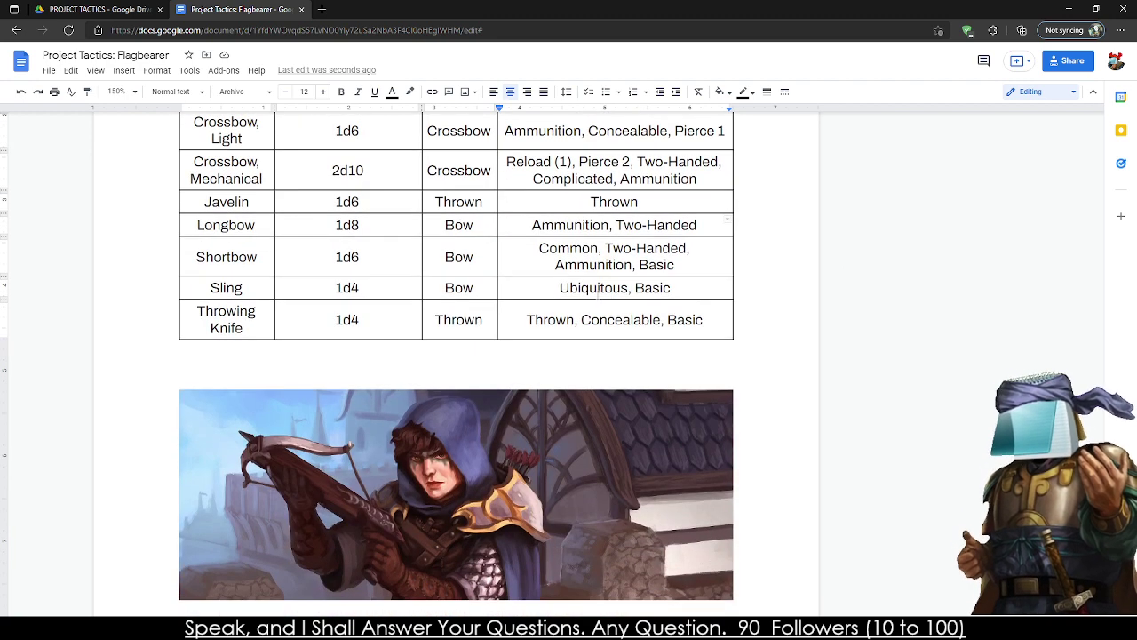
pyautogui.tripleClick(597, 288)
pyautogui.press('BackSpace')
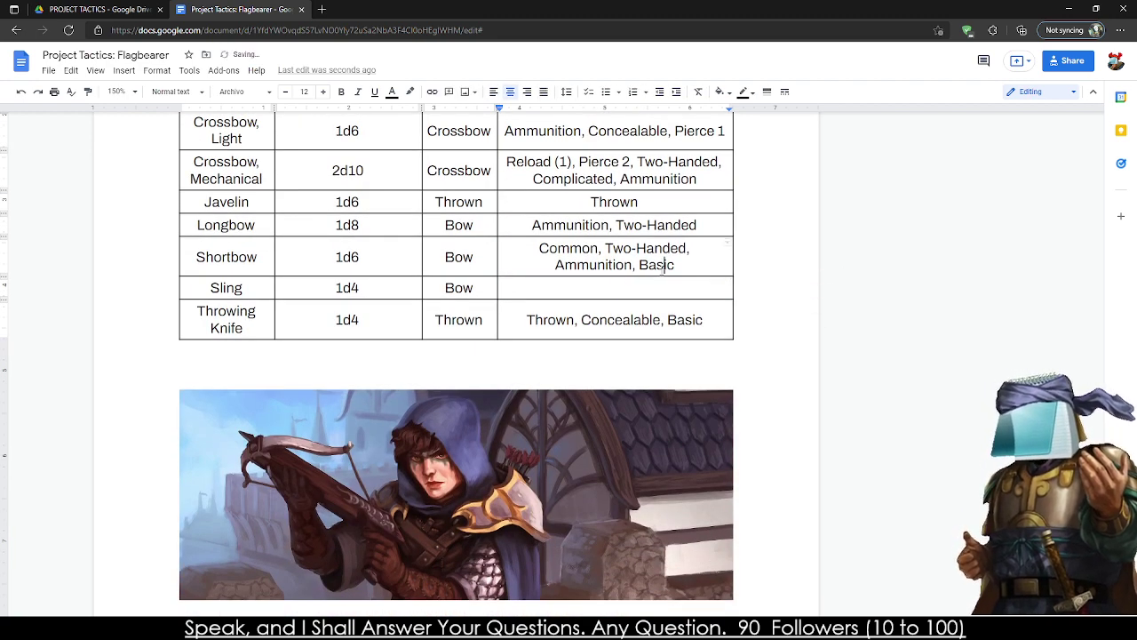
# - Remove the Basic tag and its preceding comma from the Shortbow and Throwing Knife rows
pyautogui.doubleClick(656, 265)
pyautogui.press('BackSpace')
pyautogui.press('BackSpace')
pyautogui.press('BackSpace')
pyautogui.doubleClick(684, 320)
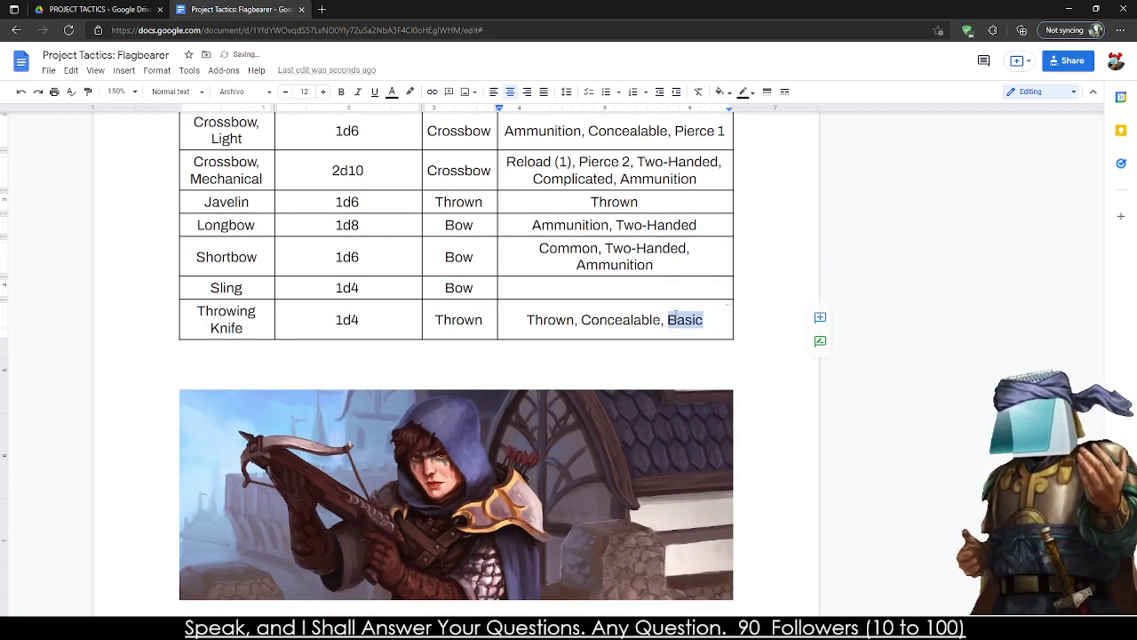
pyautogui.press('BackSpace')
pyautogui.press('BackSpace')
pyautogui.press('BackSpace')
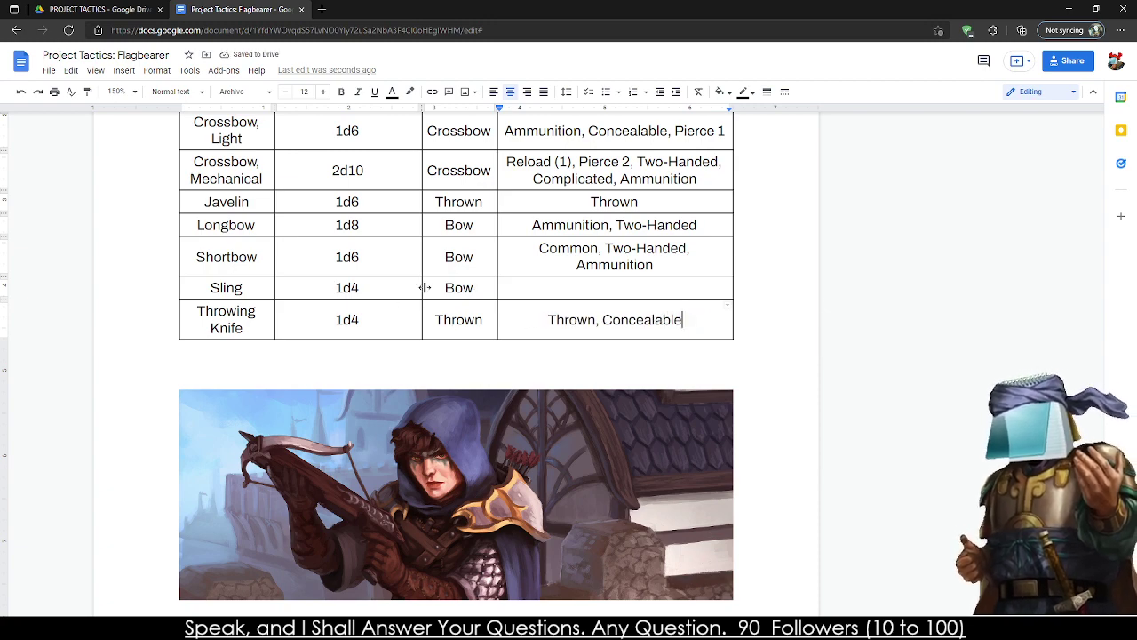
# - In the Weapon Tags table, reword the Long Distance effect's range to "2 Spaces instead of 1 Unit"
pyautogui.scroll(3, 424, 287)
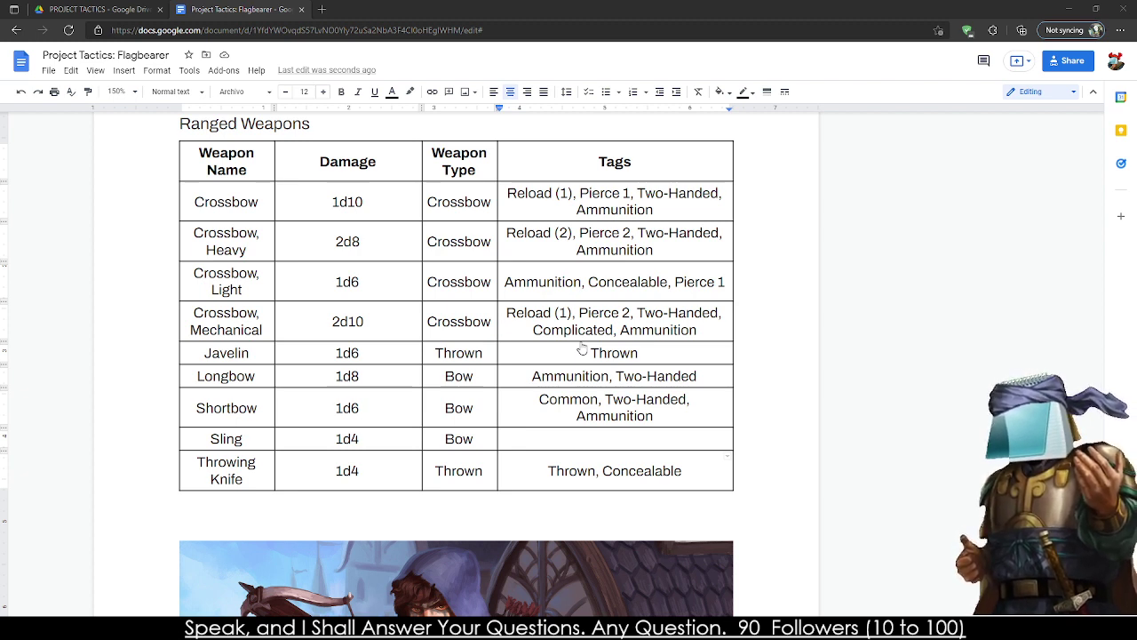
pyautogui.click(410, 236)
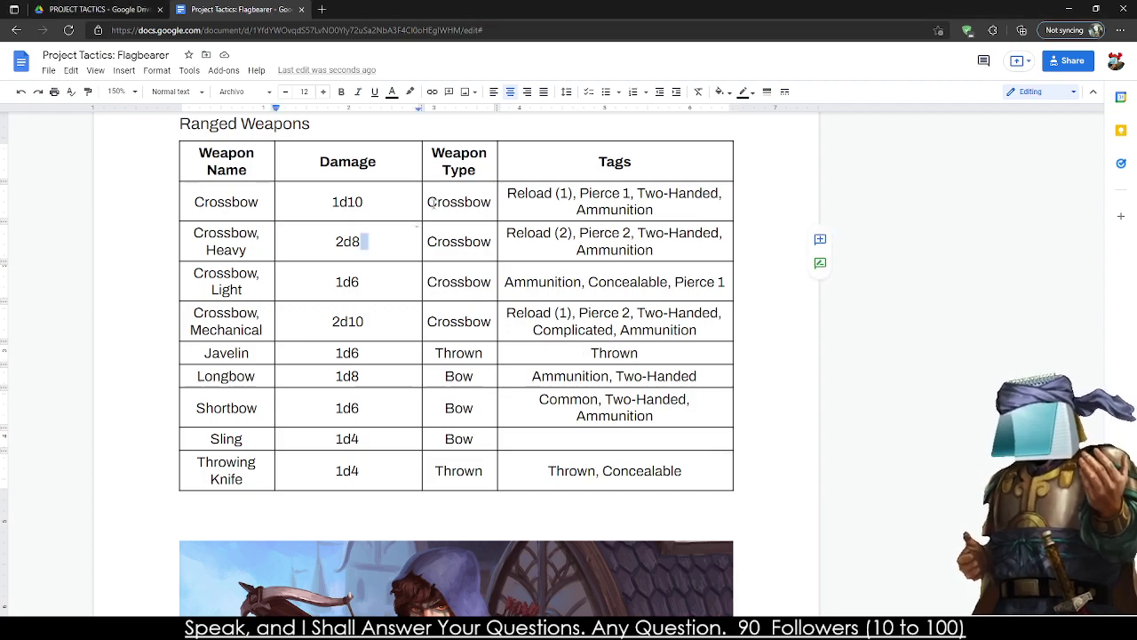
pyautogui.scroll(-15, 434, 203)
pyautogui.scroll(-1, 434, 203)
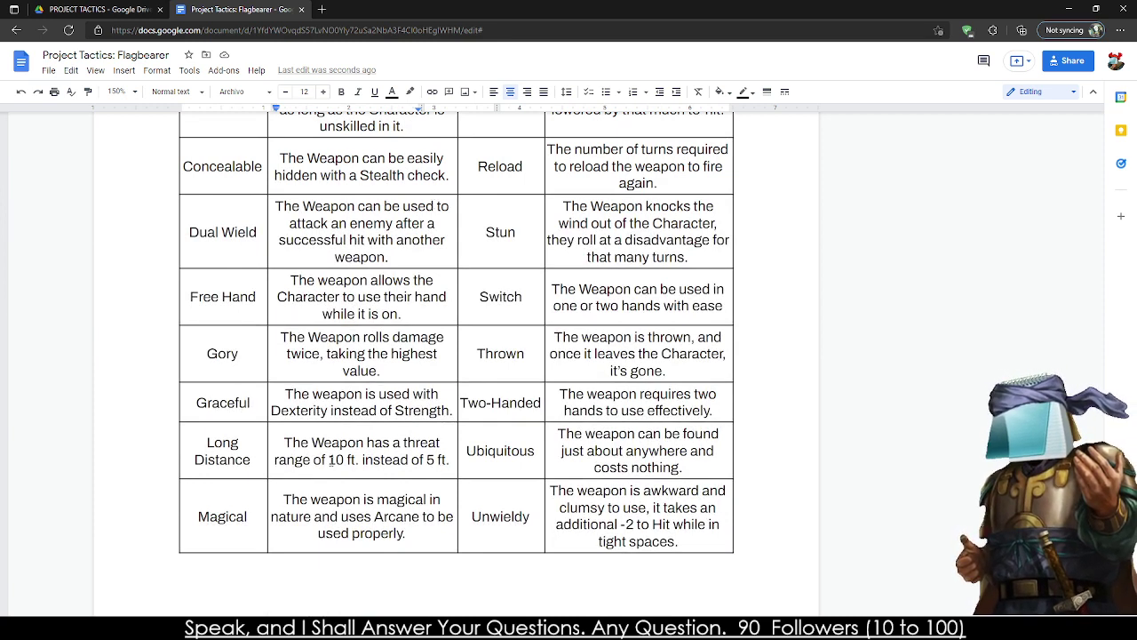
pyautogui.moveTo(329, 460); pyautogui.dragTo(453, 460)
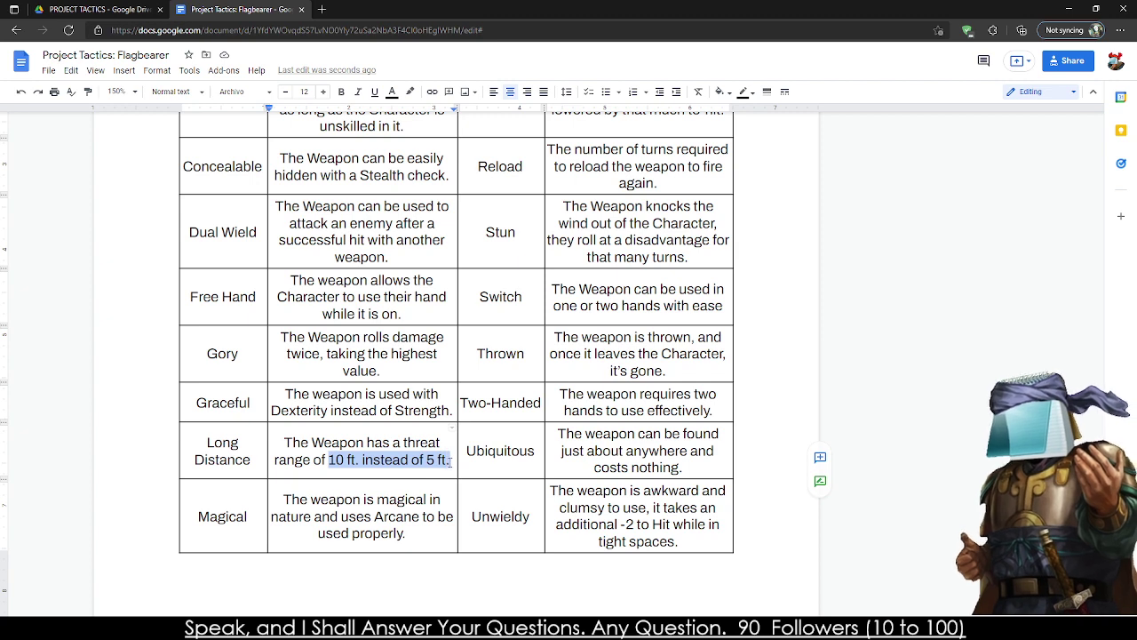
pyautogui.write('2 Spaces ')
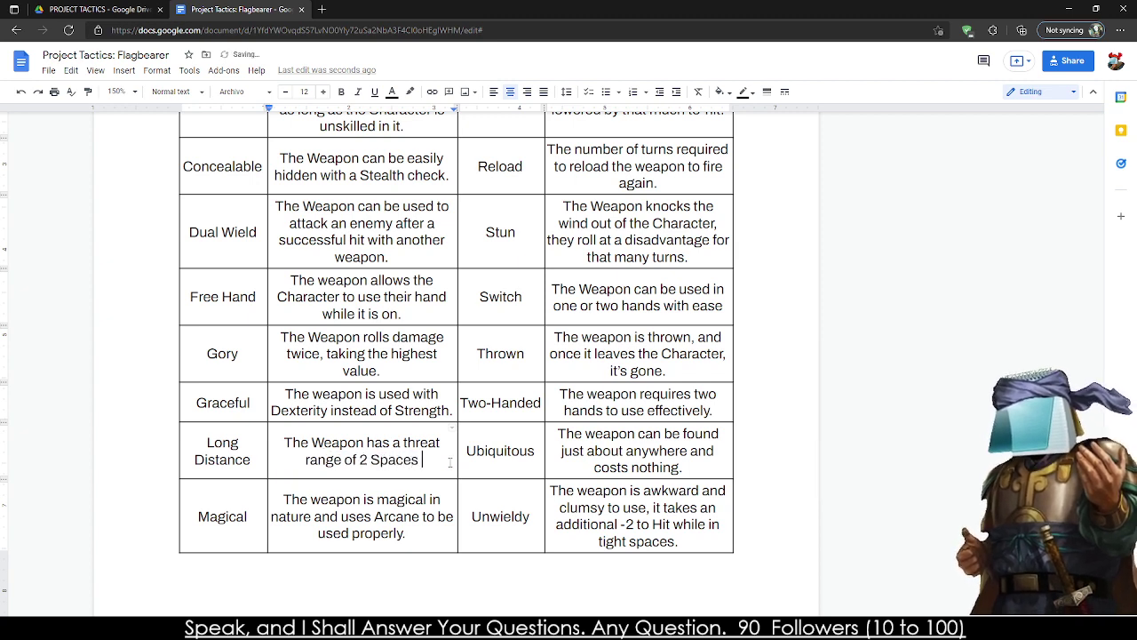
pyautogui.write('instead of')
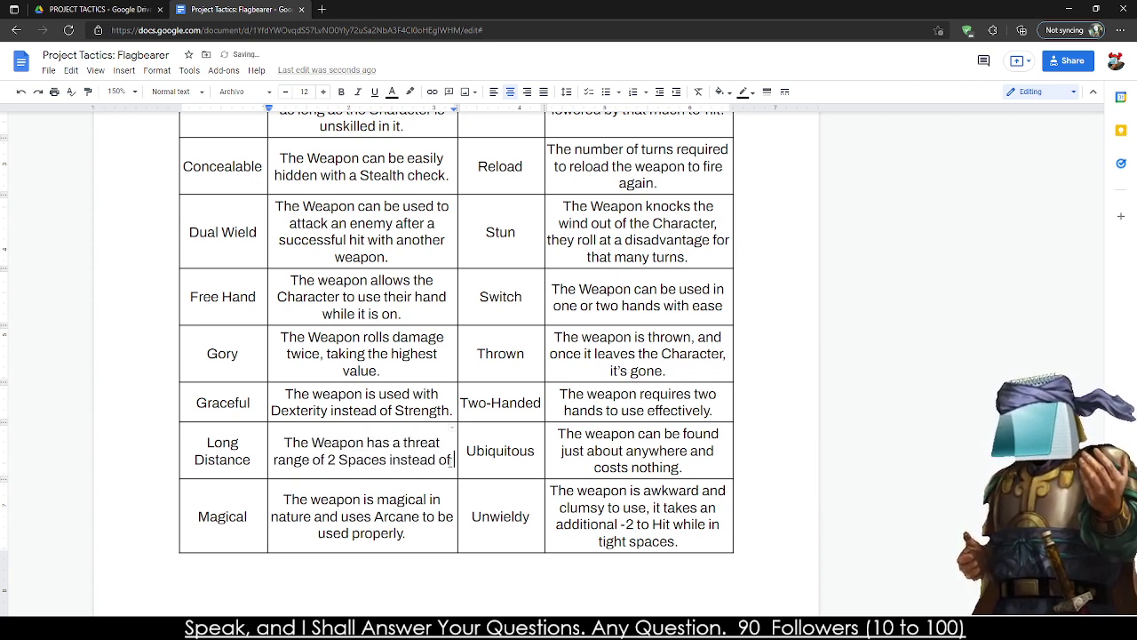
pyautogui.write(' 1')
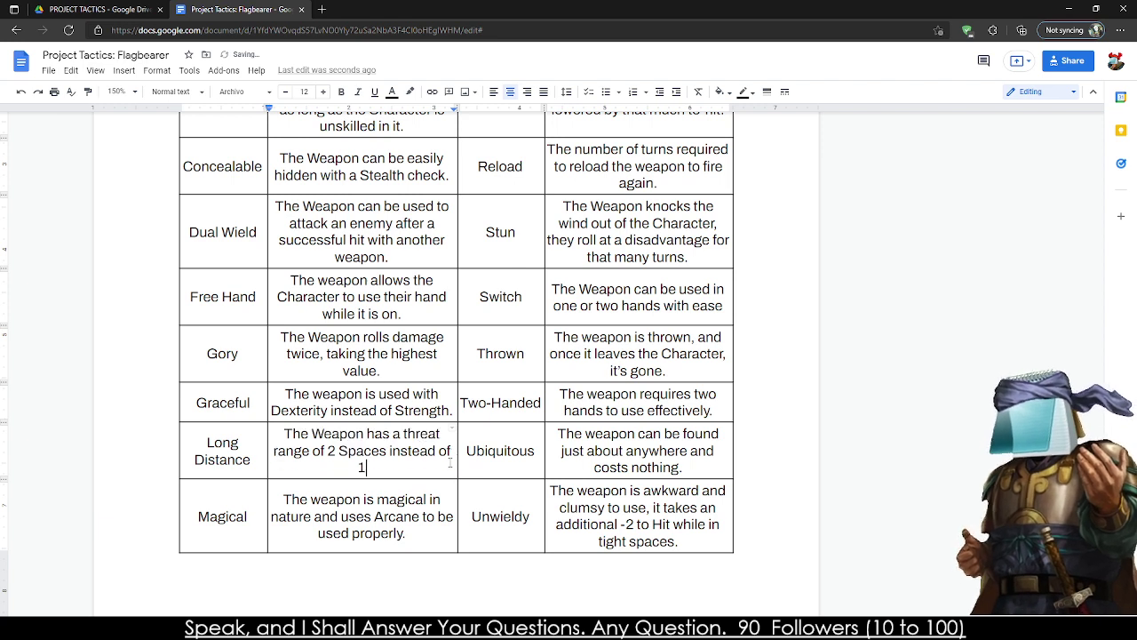
pyautogui.write(' Unit')
# - Replace the word "Spaces" with "Units" in the Long Distance effect
pyautogui.press('Up')
pyautogui.press('BackSpace')
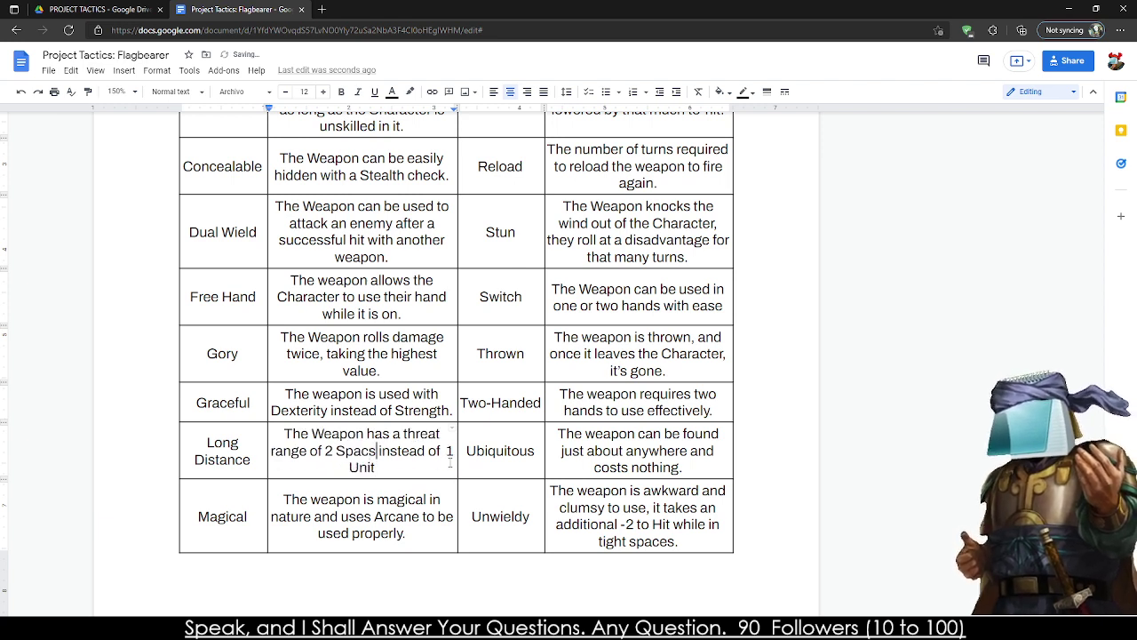
pyautogui.press('BackSpace')
pyautogui.press('BackSpace')
pyautogui.press('BackSpace')
pyautogui.press('BackSpace')
pyautogui.press('BackSpace')
pyautogui.write('Units')
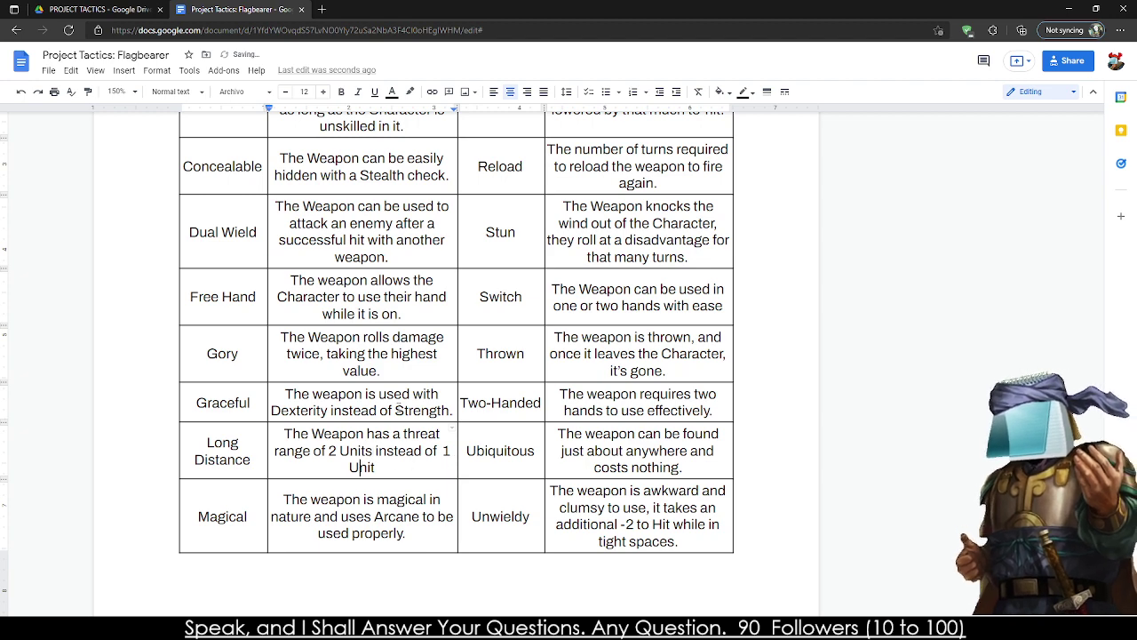
# - Clear the Ubiquitous tag's name and effect from the Weapon Tags table
pyautogui.moveTo(523, 451); pyautogui.dragTo(683, 461)
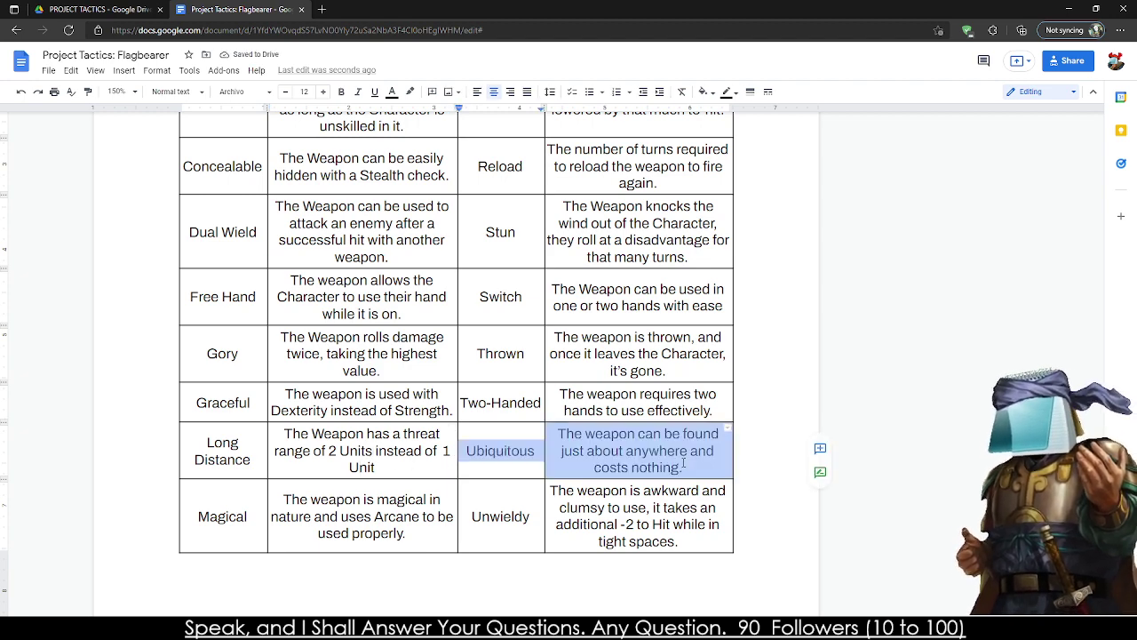
pyautogui.press('Delete')
pyautogui.scroll(1, 412, 429)
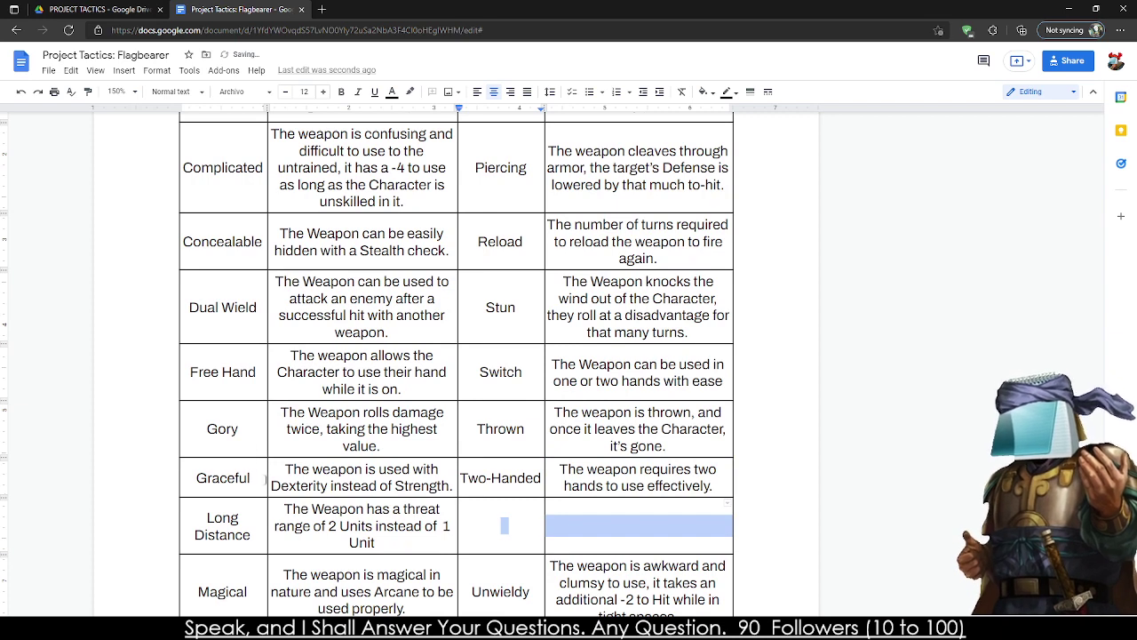
# - Replace "Dexterity" with "Coordination" in the Graceful tag's effect
pyautogui.doubleClick(339, 469)
pyautogui.click(321, 429)
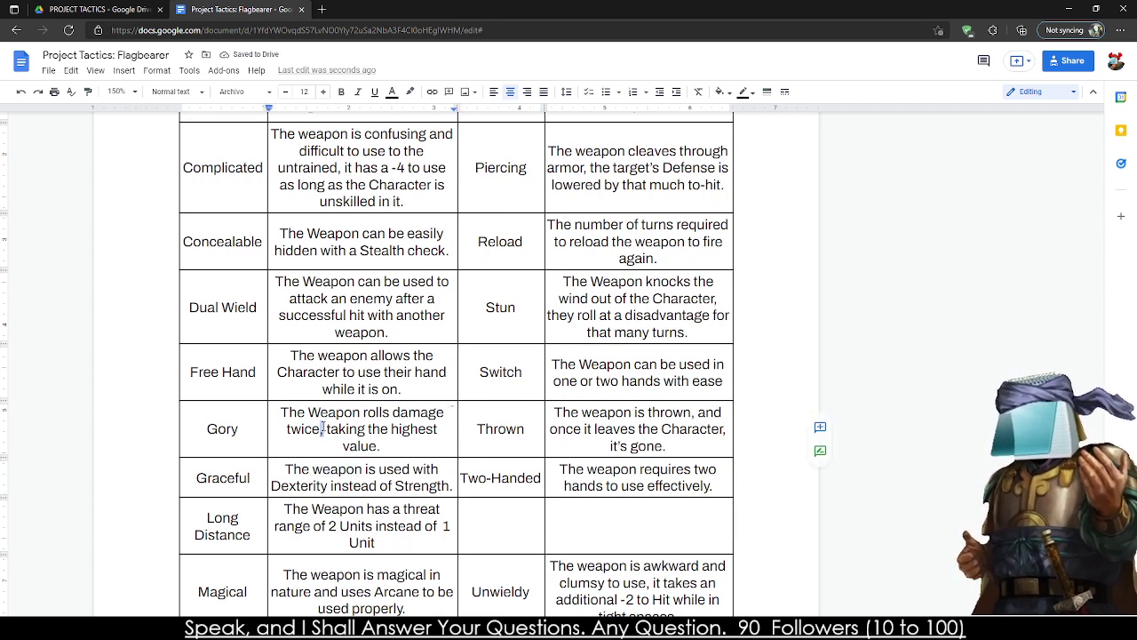
pyautogui.write(',')
pyautogui.doubleClick(302, 485)
pyautogui.write('Coo')
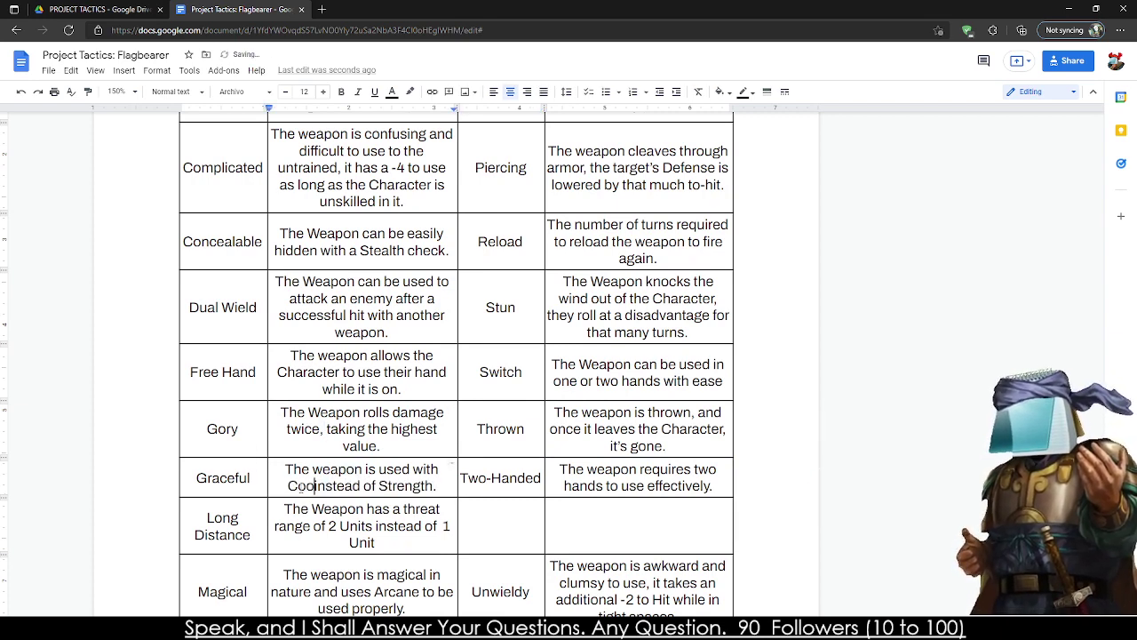
pyautogui.write('rdination')
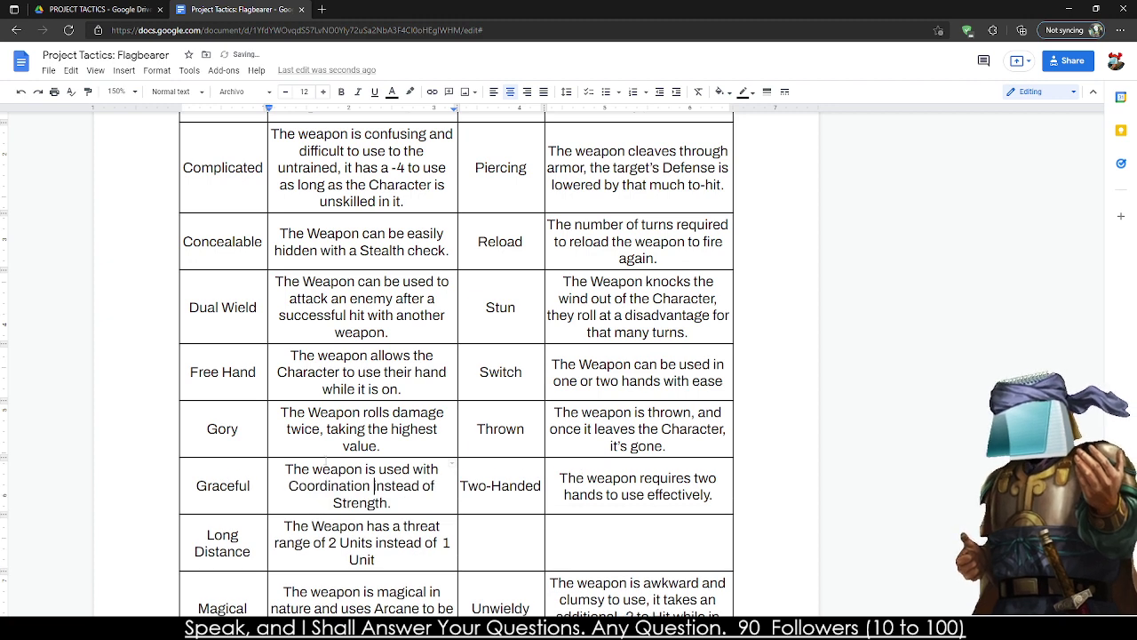
# - Review the wording of the Gory, Free Hand, Dual Wield and Ammunition tag effects
pyautogui.tripleClick(323, 428)
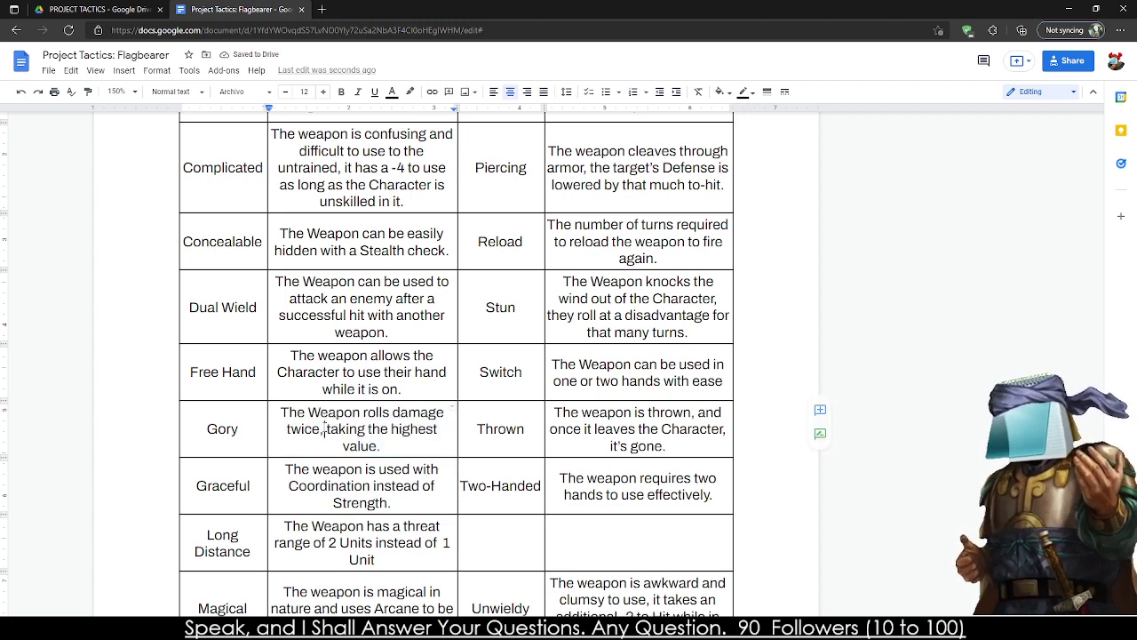
pyautogui.doubleClick(322, 429)
pyautogui.tripleClick(327, 388)
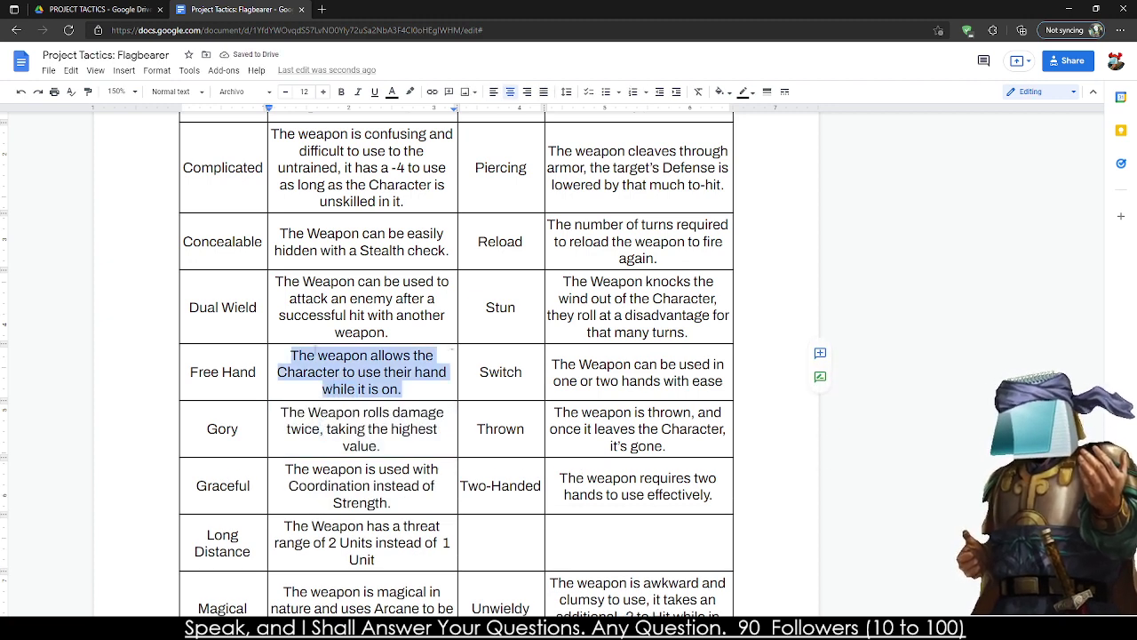
pyautogui.doubleClick(309, 300)
pyautogui.click(313, 302)
pyautogui.scroll(2, 307, 311)
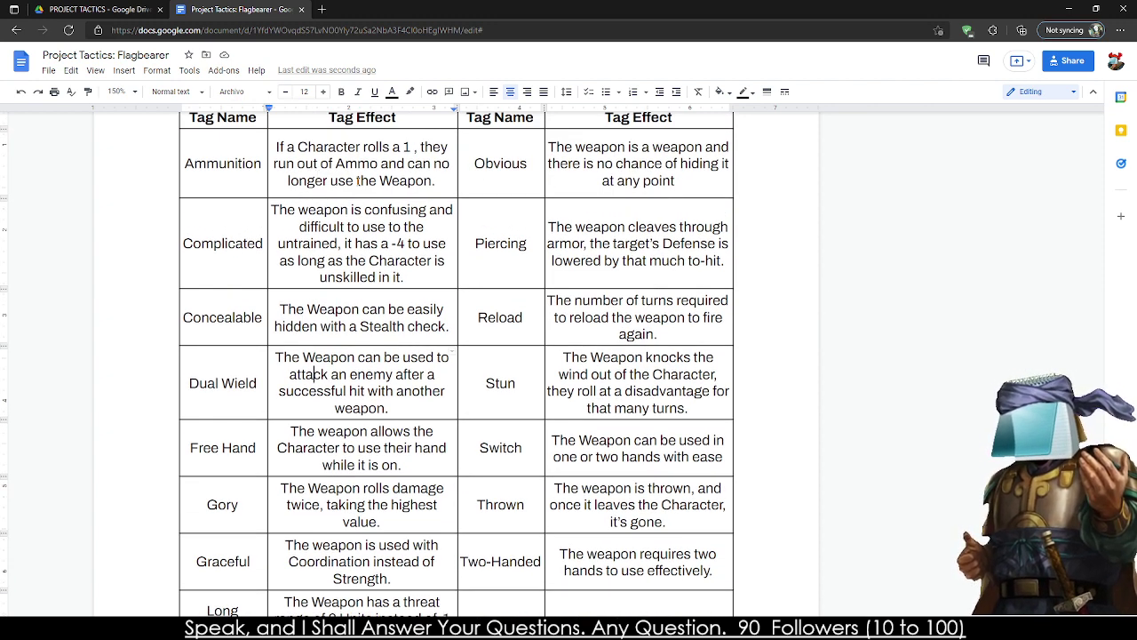
pyautogui.tripleClick(357, 180)
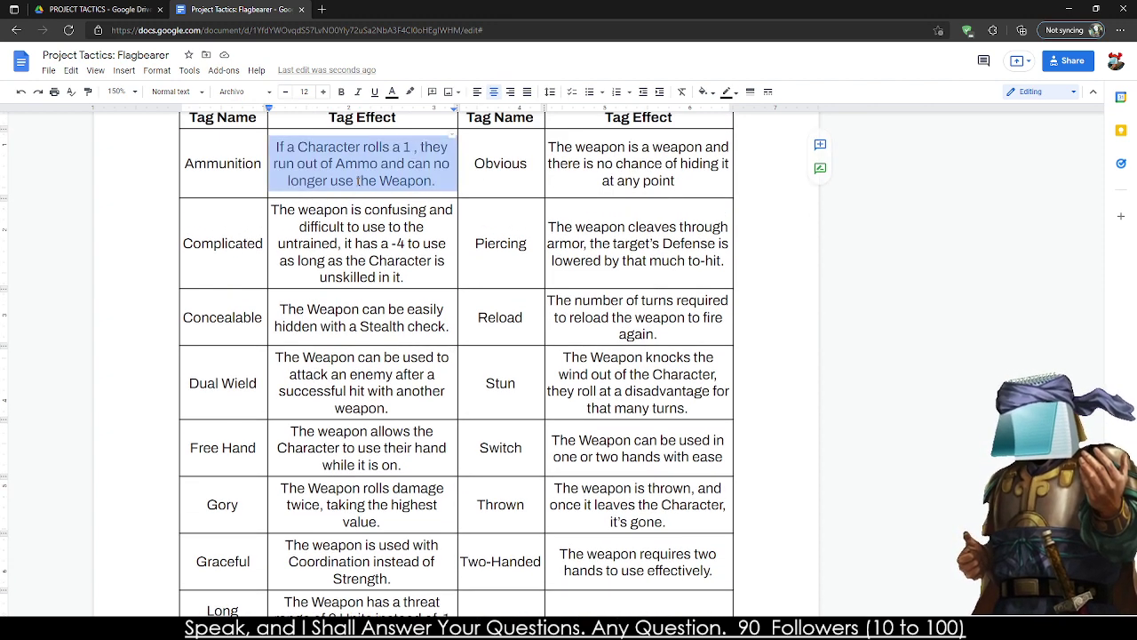
pyautogui.doubleClick(564, 163)
# - Insert "on their To-Hit" after "rolls a 1" in the Ammunition tag's effect
pyautogui.click(404, 146)
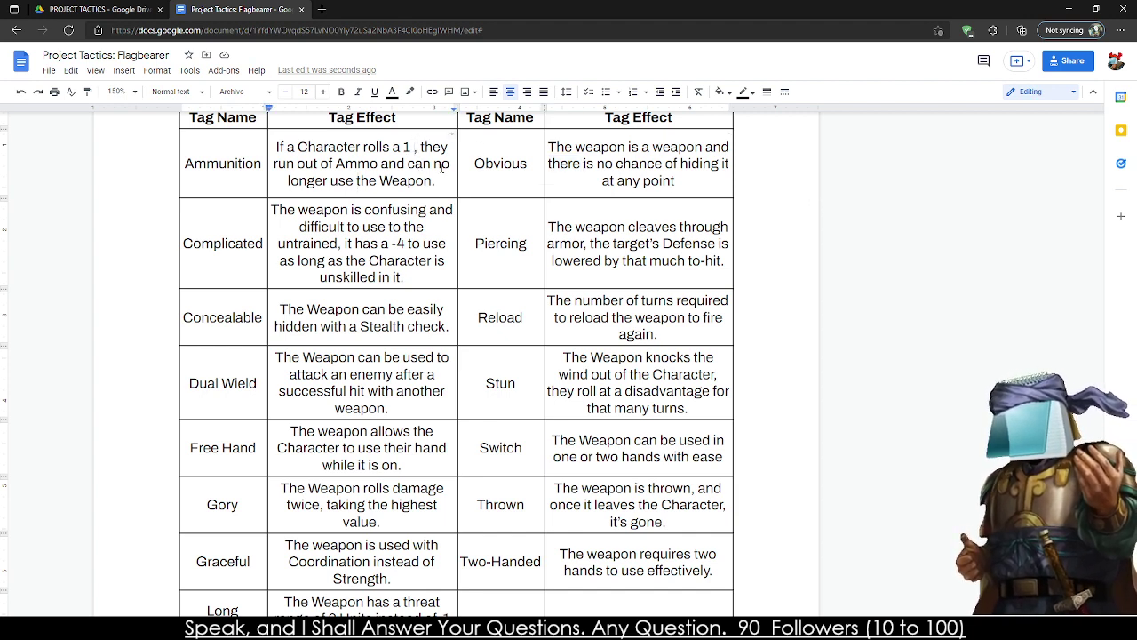
pyautogui.write('on their to')
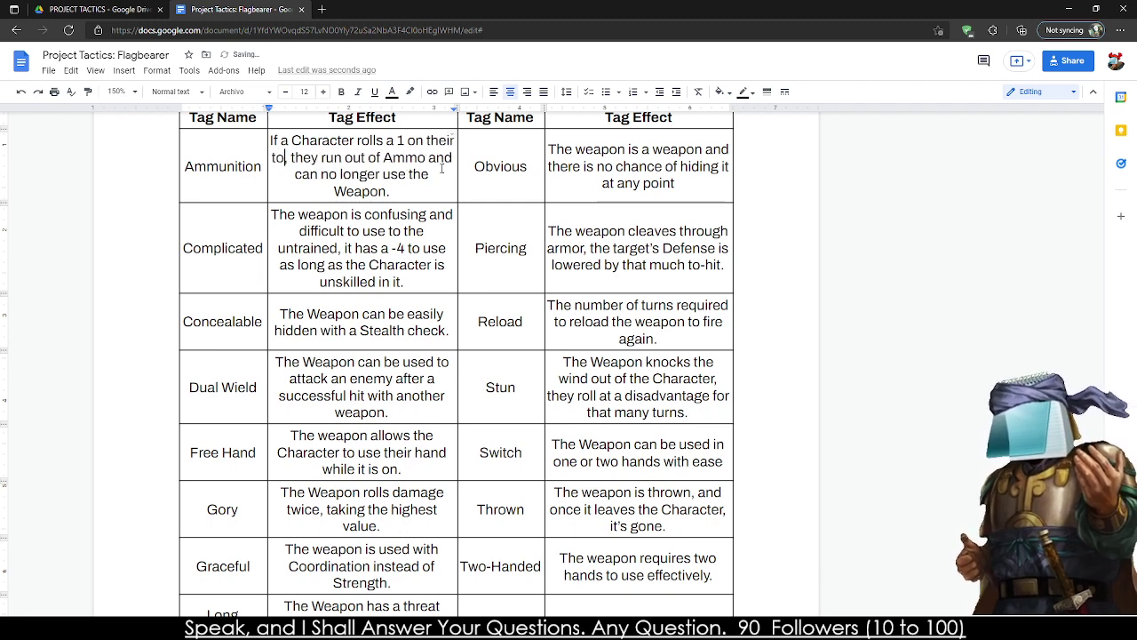
pyautogui.press('BackSpace')
pyautogui.press('BackSpace')
pyautogui.write('To-Hit')
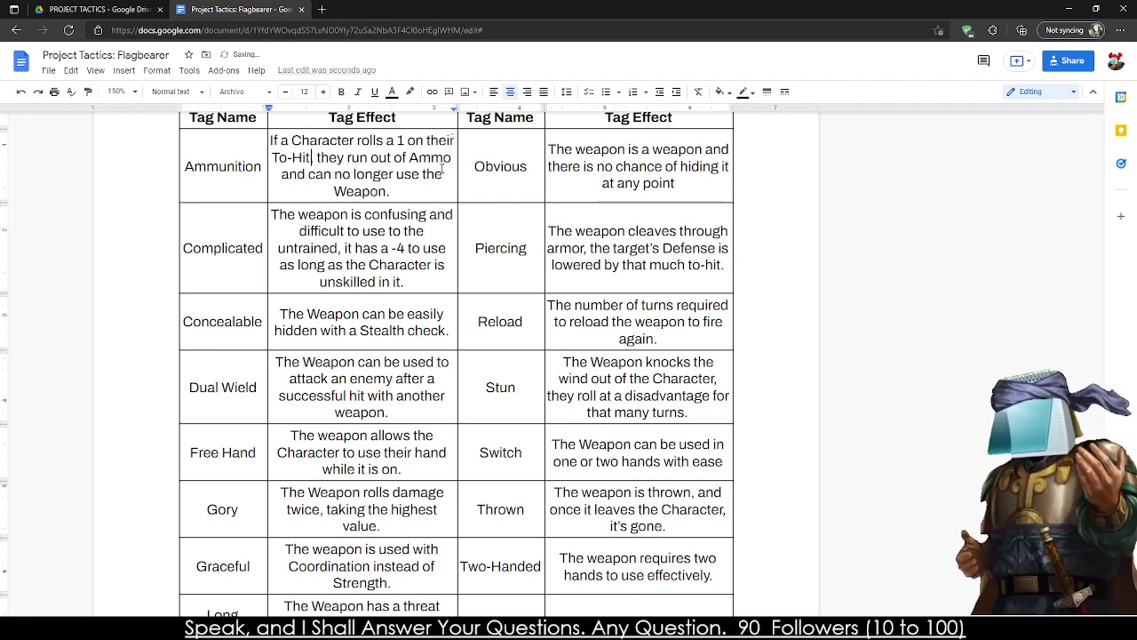
pyautogui.click(329, 230)
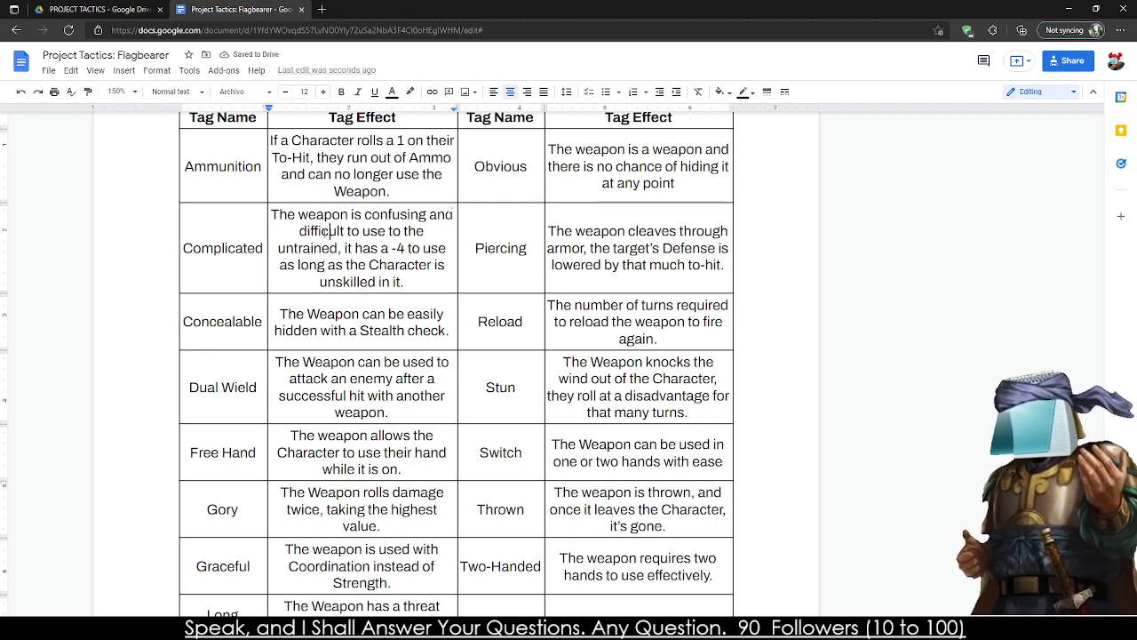
pyautogui.tripleClick(324, 232)
pyautogui.click(322, 231)
# - Remove the Common tag and its following comma from the Shortbow row of the Ranged Weapons table
pyautogui.scroll(-15, 415, 278)
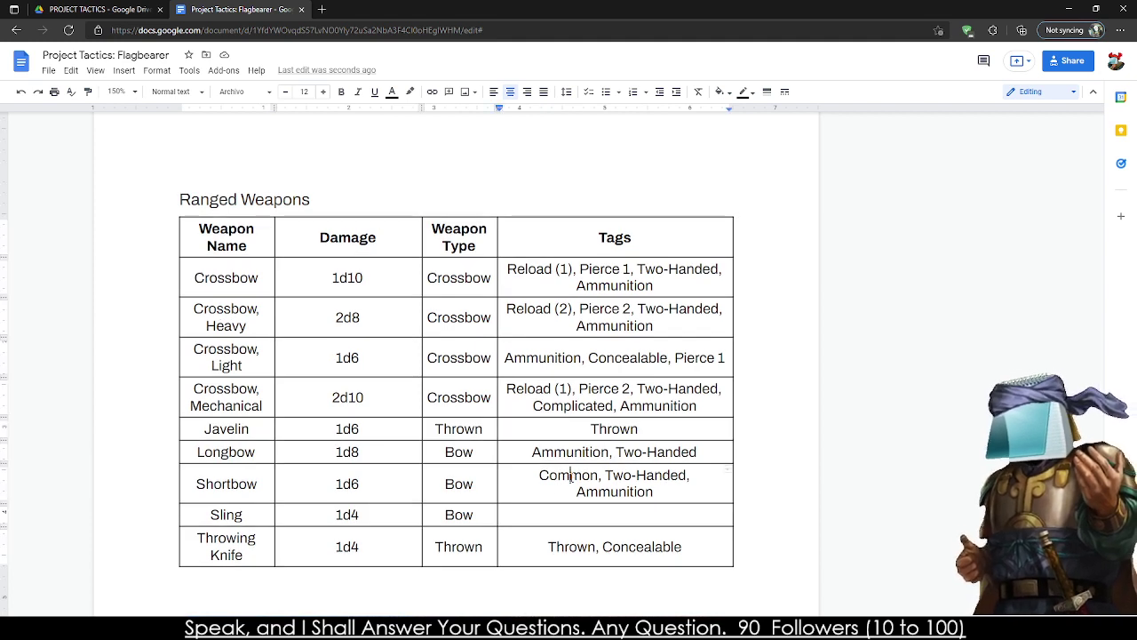
pyautogui.doubleClick(571, 477)
pyautogui.press('Delete')
pyautogui.press('Delete')
pyautogui.press('Delete')
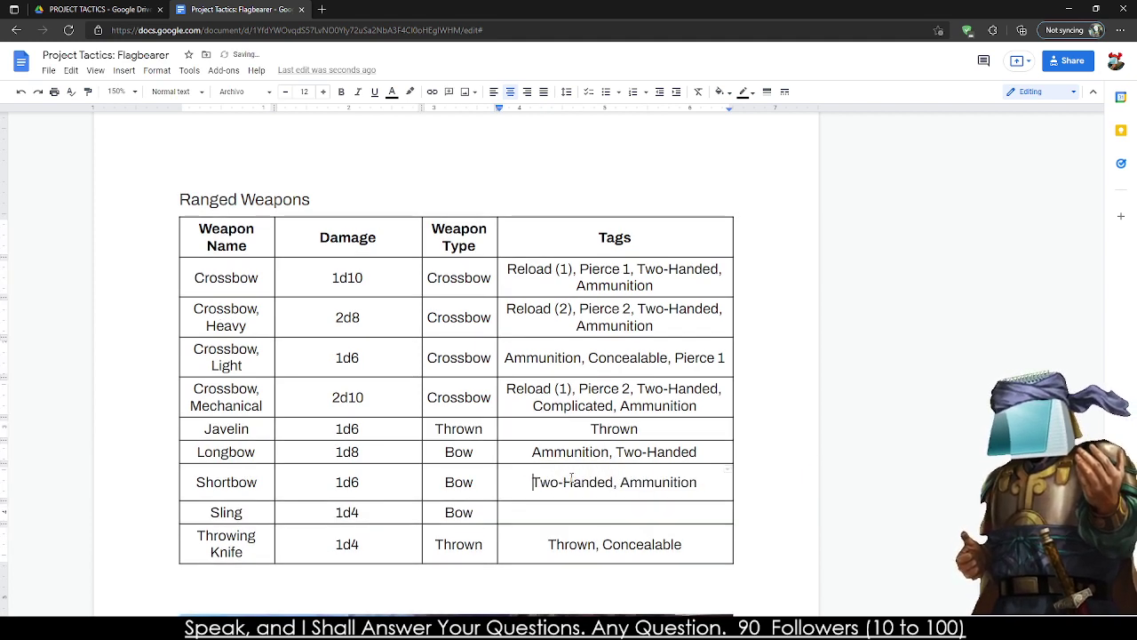
# - Remove the Complicated tag and its comma from the Mechanical Crossbow row
pyautogui.press('Up')
pyautogui.press('Up')
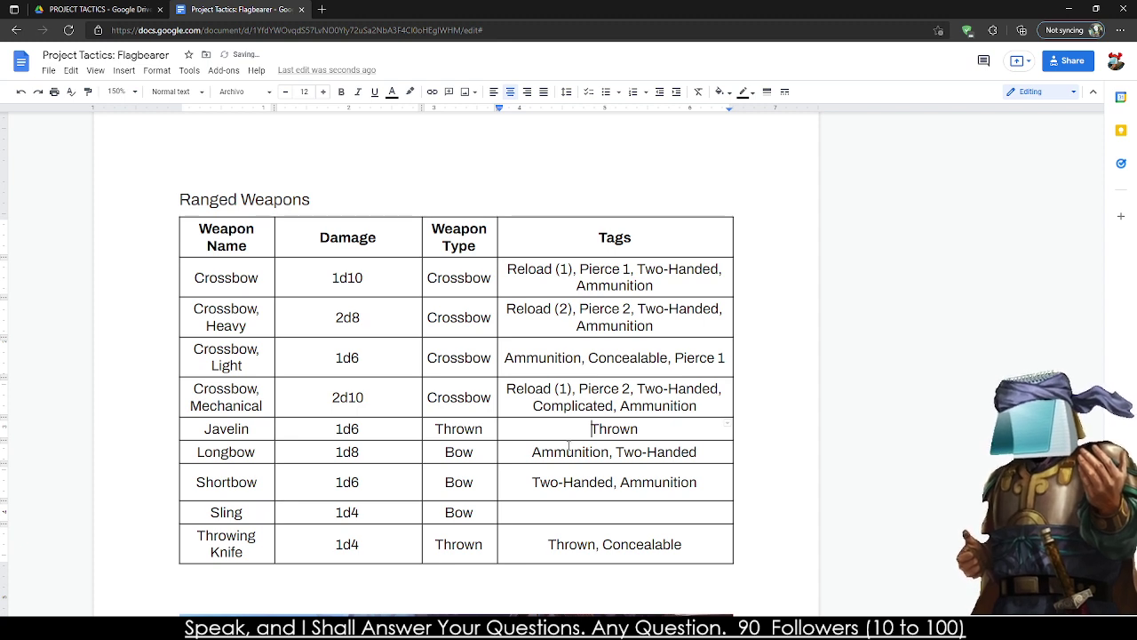
pyautogui.doubleClick(580, 405)
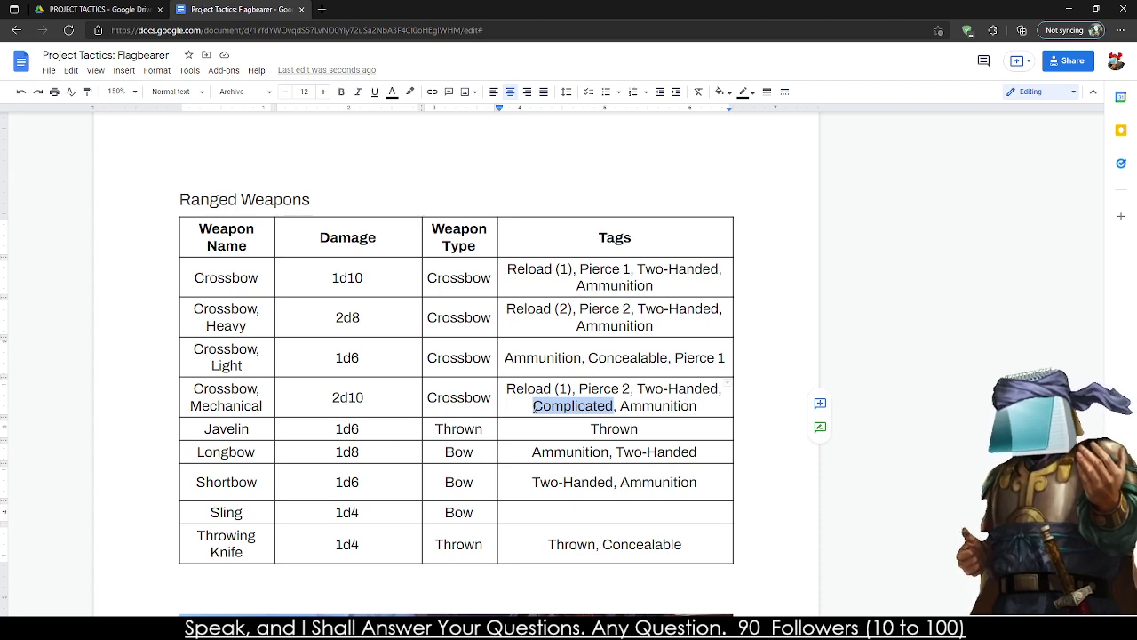
pyautogui.press('Delete')
pyautogui.press('Delete')
pyautogui.press('Delete')
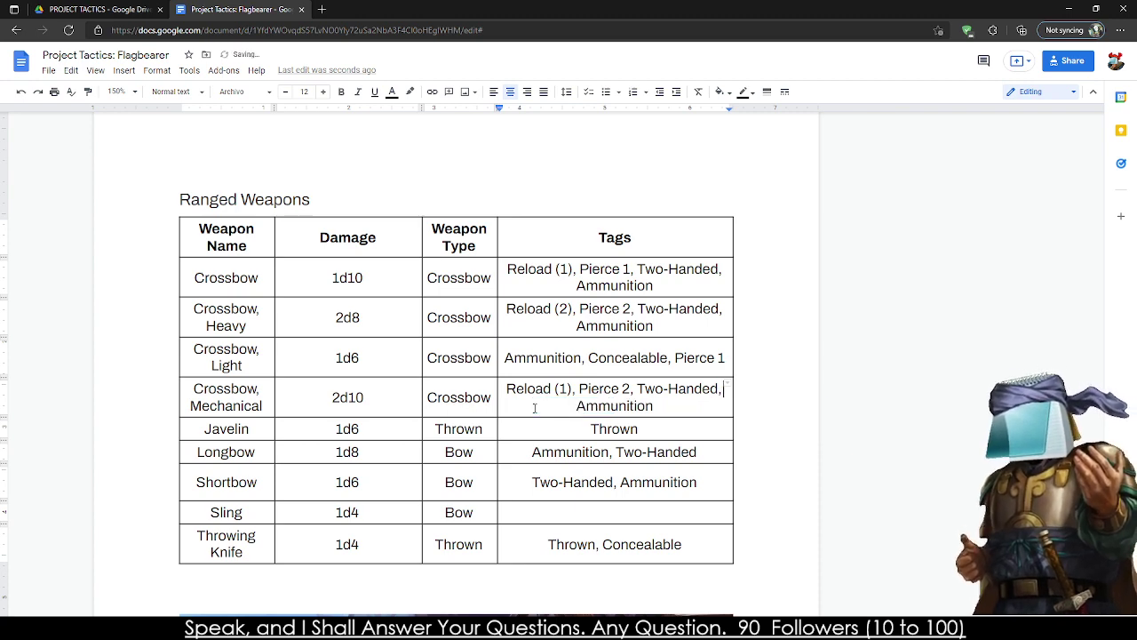
# - Clear the Complicated tag's name and effect from the Weapon Tags table
pyautogui.scroll(-10, 584, 344)
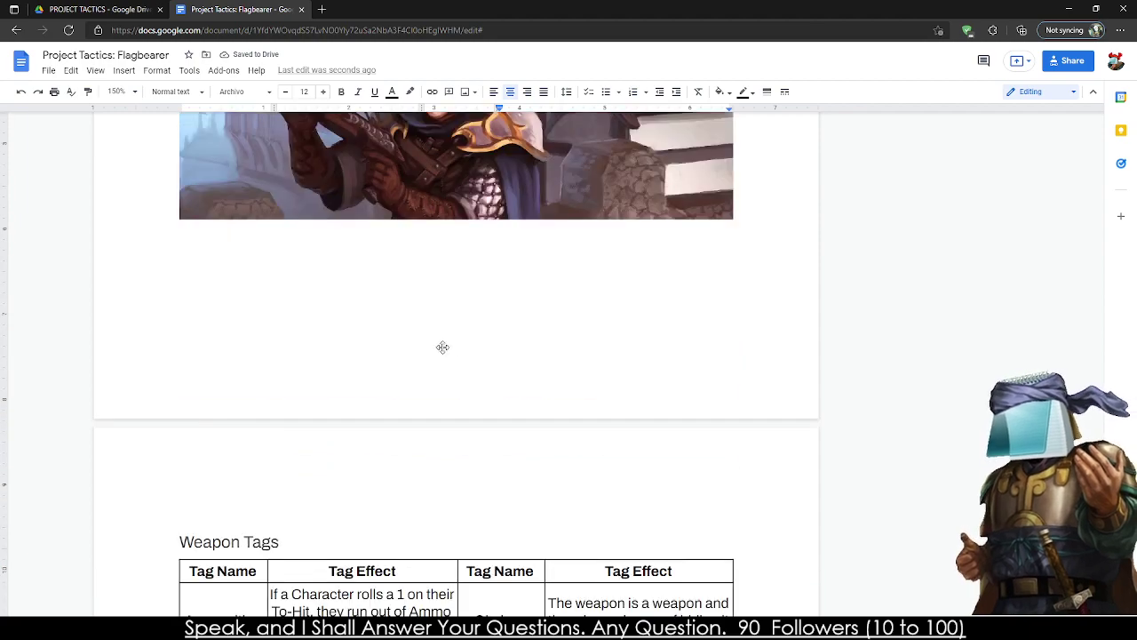
pyautogui.moveTo(212, 324); pyautogui.dragTo(383, 319)
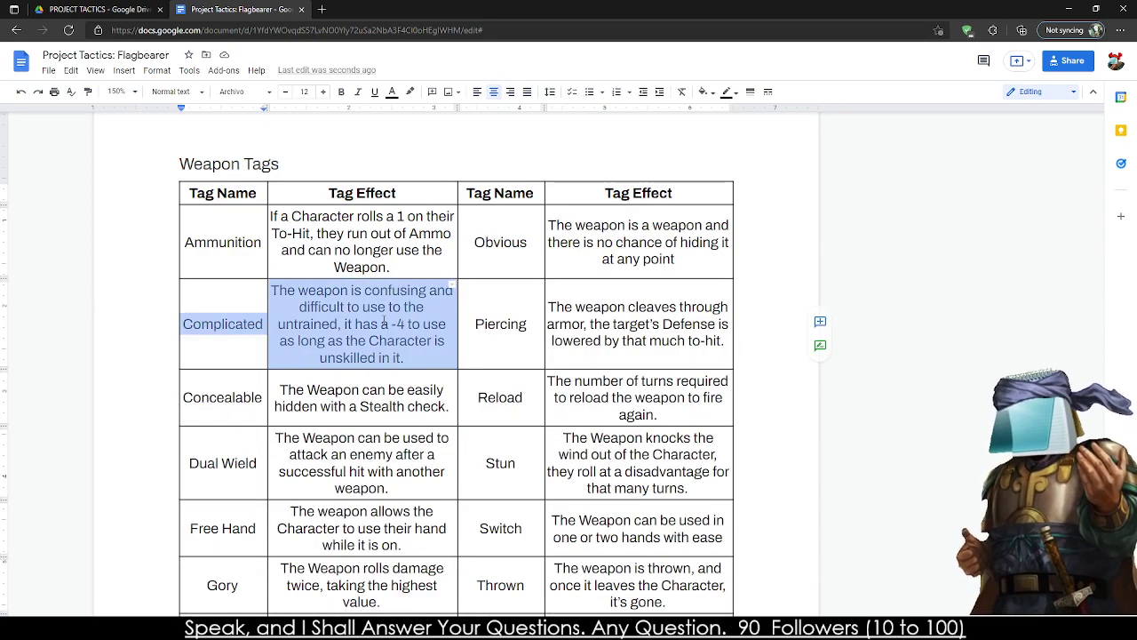
pyautogui.press('Delete')
# - Move the Concealable through Magical tags and their effects up one row to fill the empty row below Ammunition
pyautogui.scroll(-5, 384, 320)
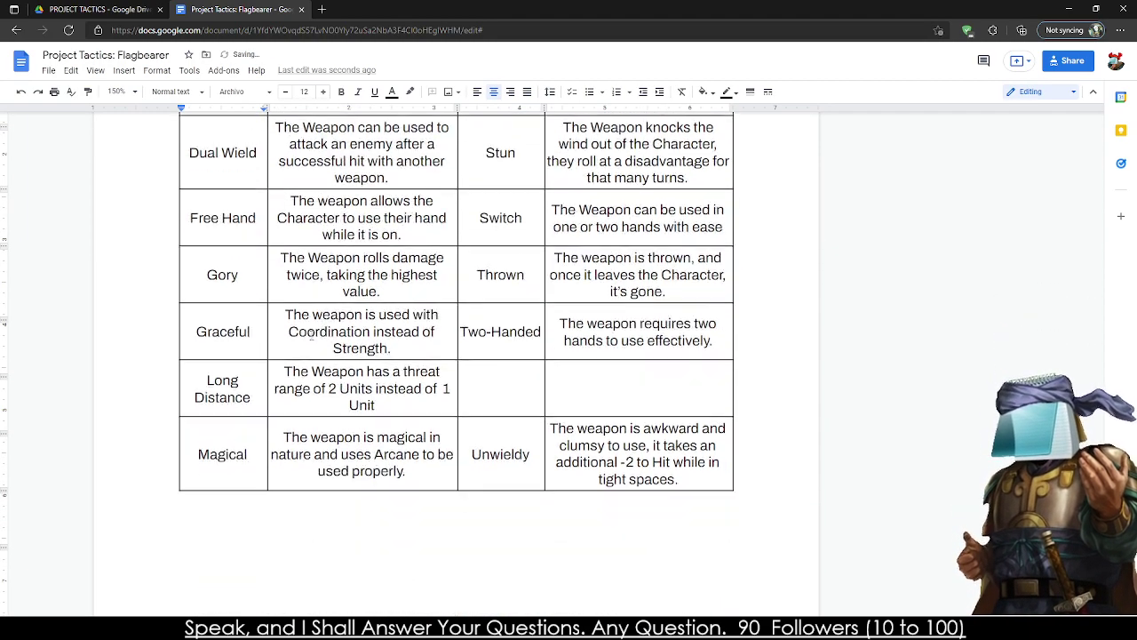
pyautogui.moveTo(372, 316); pyautogui.dragTo(237, 305)
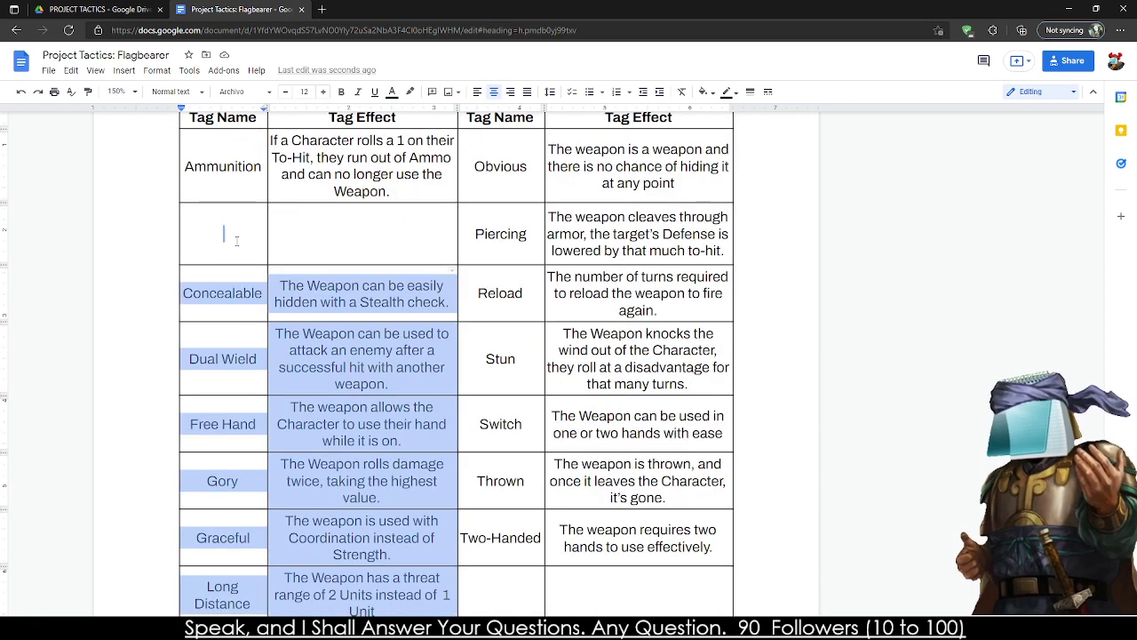
pyautogui.moveTo(243, 247); pyautogui.dragTo(241, 248)
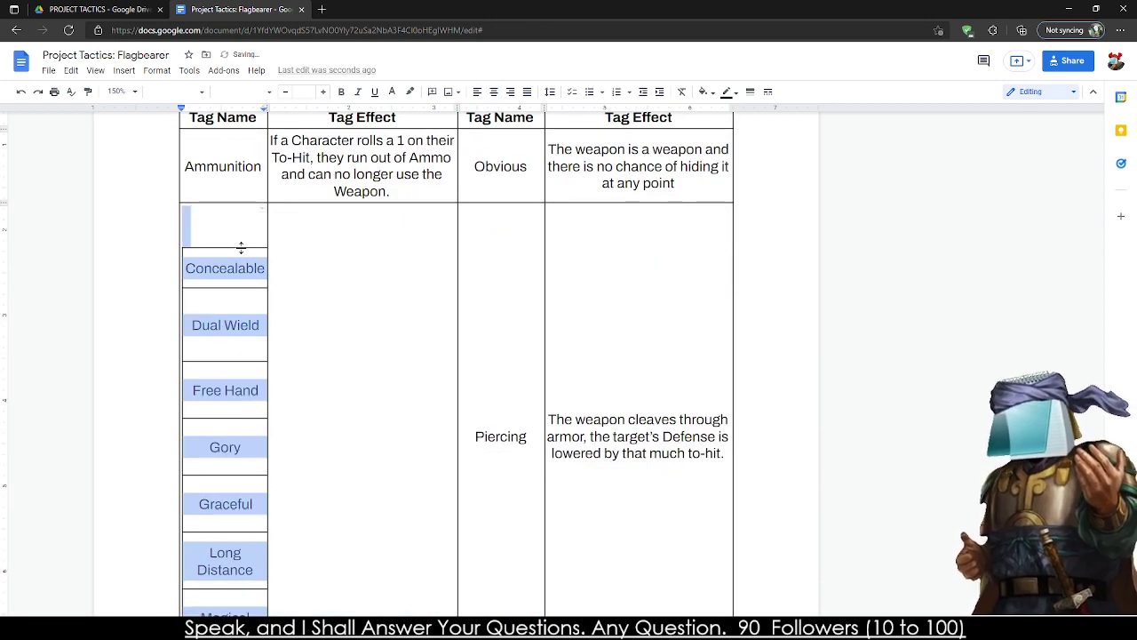
pyautogui.hotkey('ctrl', 'z')
pyautogui.hotkey('ctrl', 'x')
pyautogui.click(229, 235)
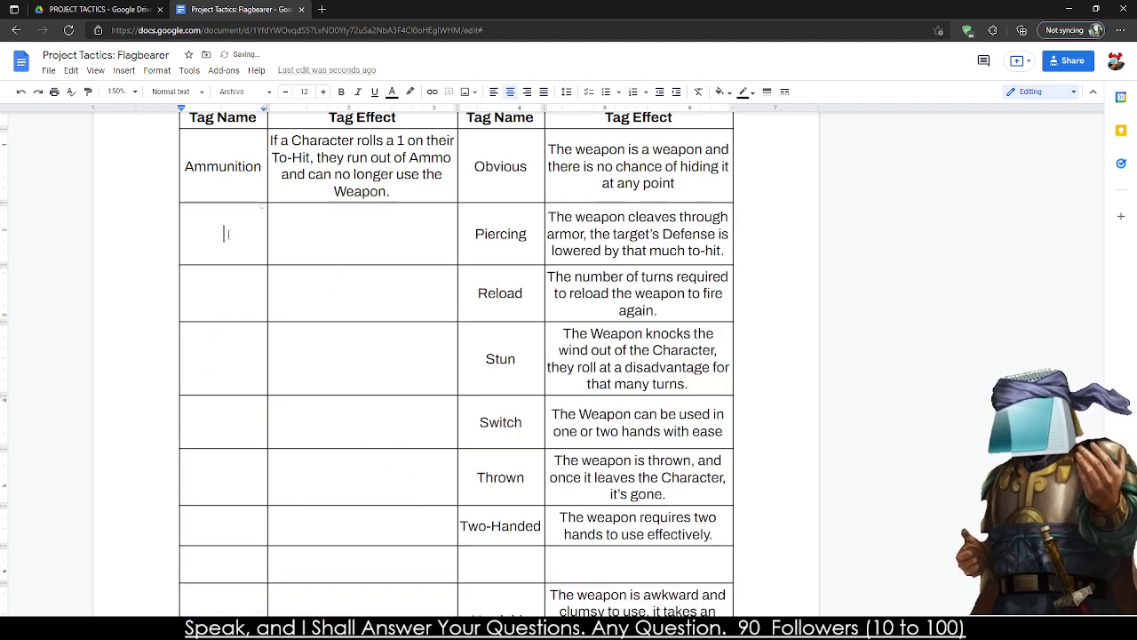
pyautogui.hotkey('ctrl', 'v')
# - Replace "Arcane" with "Attunement" in the Magical tag's effect
pyautogui.scroll(-5, 284, 329)
pyautogui.click(284, 329)
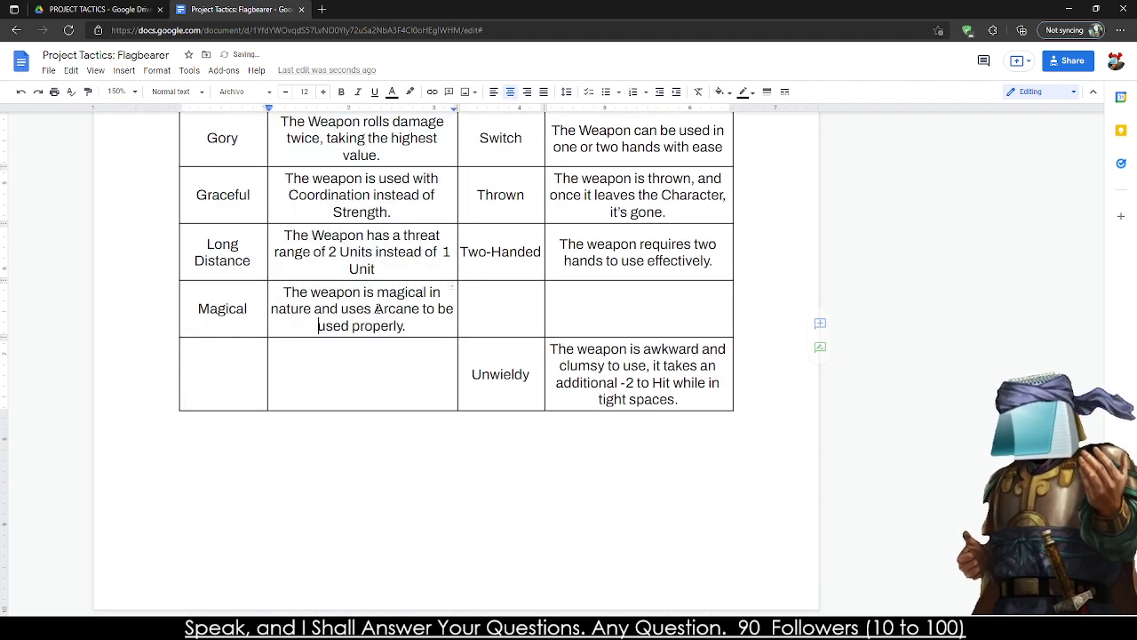
pyautogui.doubleClick(397, 310)
pyautogui.write('Attu')
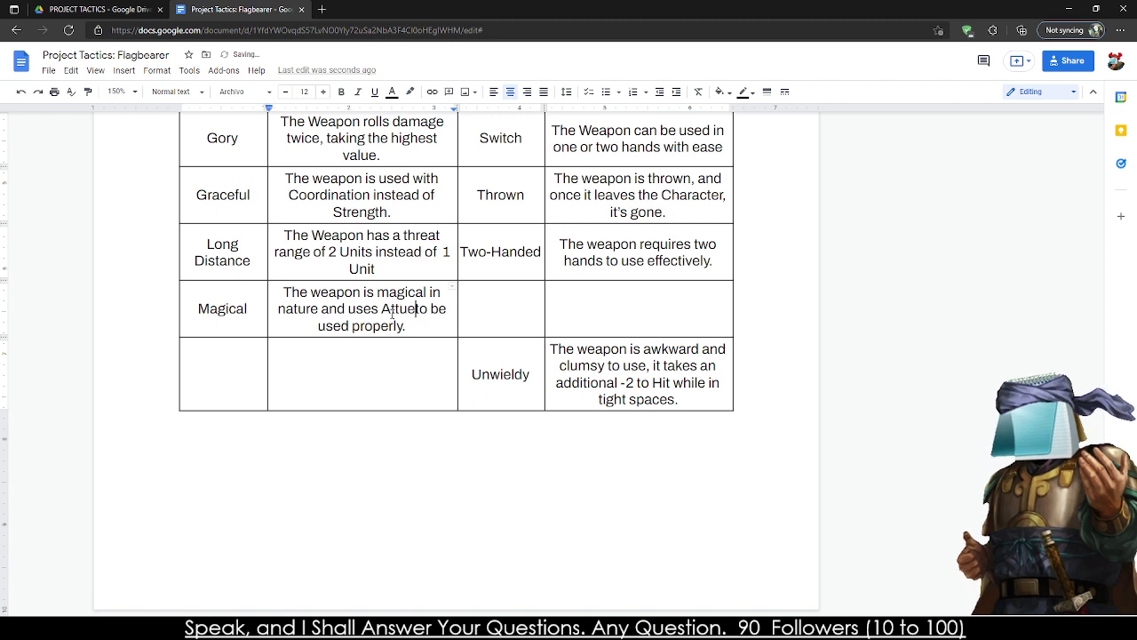
pyautogui.write('nement')
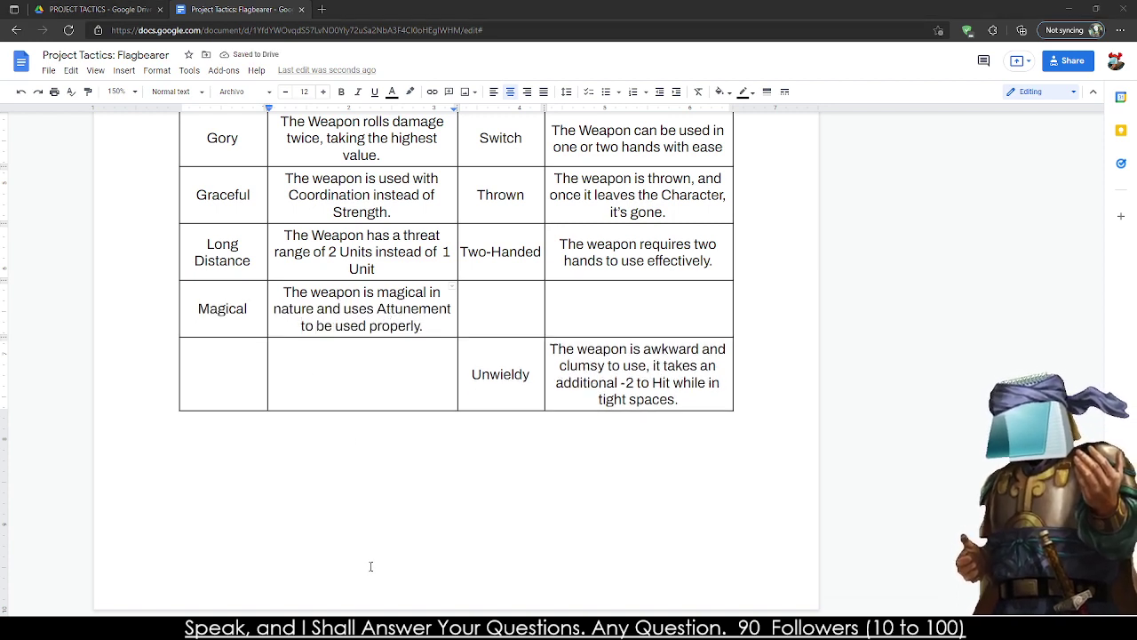
# - Try moving the Obvious tag and its effect to the empty cells below Magical
pyautogui.scroll(1, 422, 291)
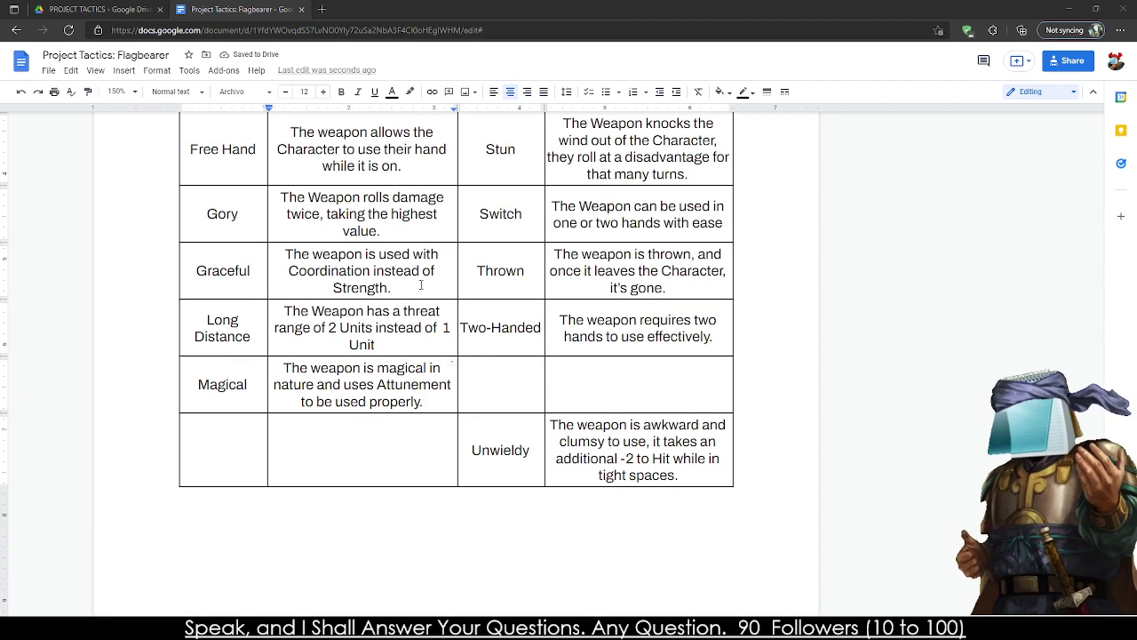
pyautogui.doubleClick(396, 358)
pyautogui.scroll(2, 520, 373)
pyautogui.scroll(1, 520, 373)
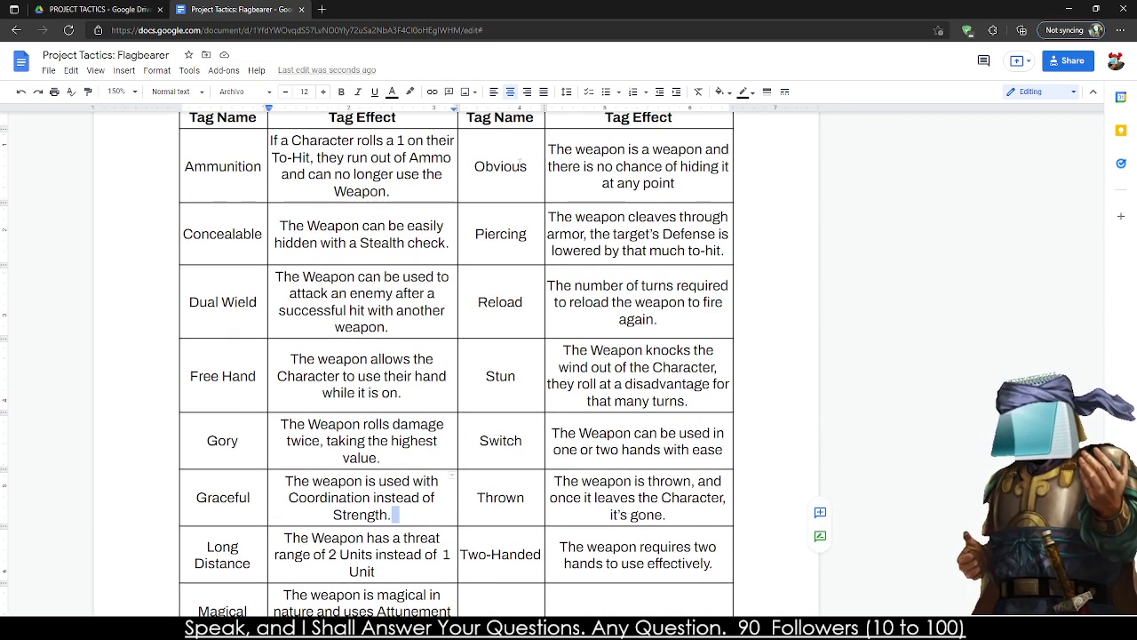
pyautogui.moveTo(511, 150); pyautogui.dragTo(612, 152)
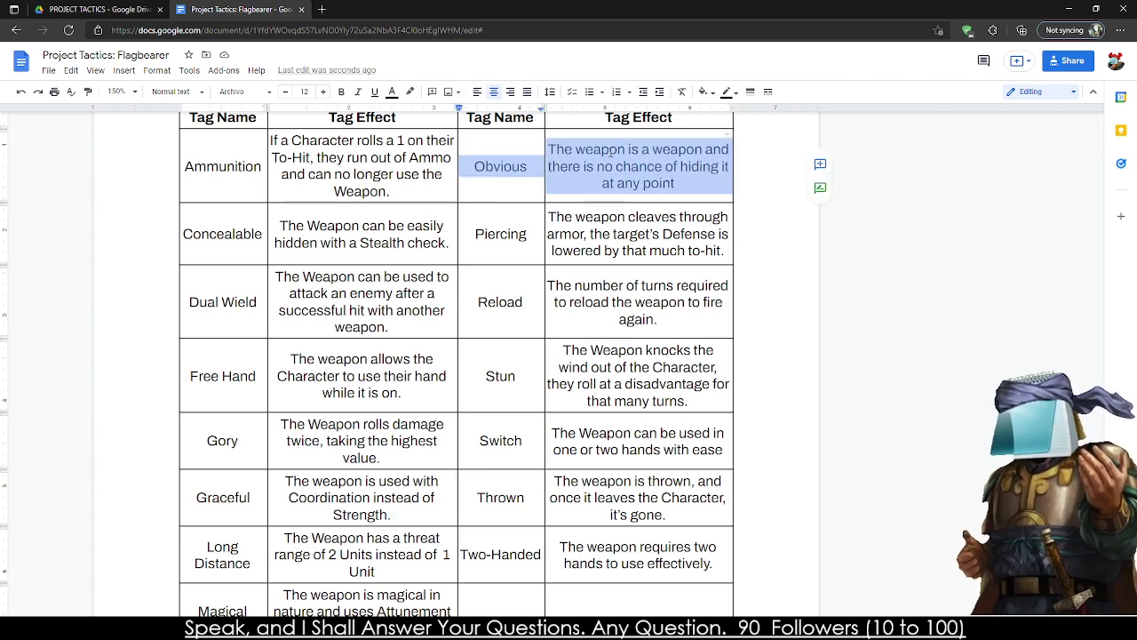
pyautogui.hotkey('ctrl', 'x')
pyautogui.scroll(-4, 498, 355)
pyautogui.click(226, 377)
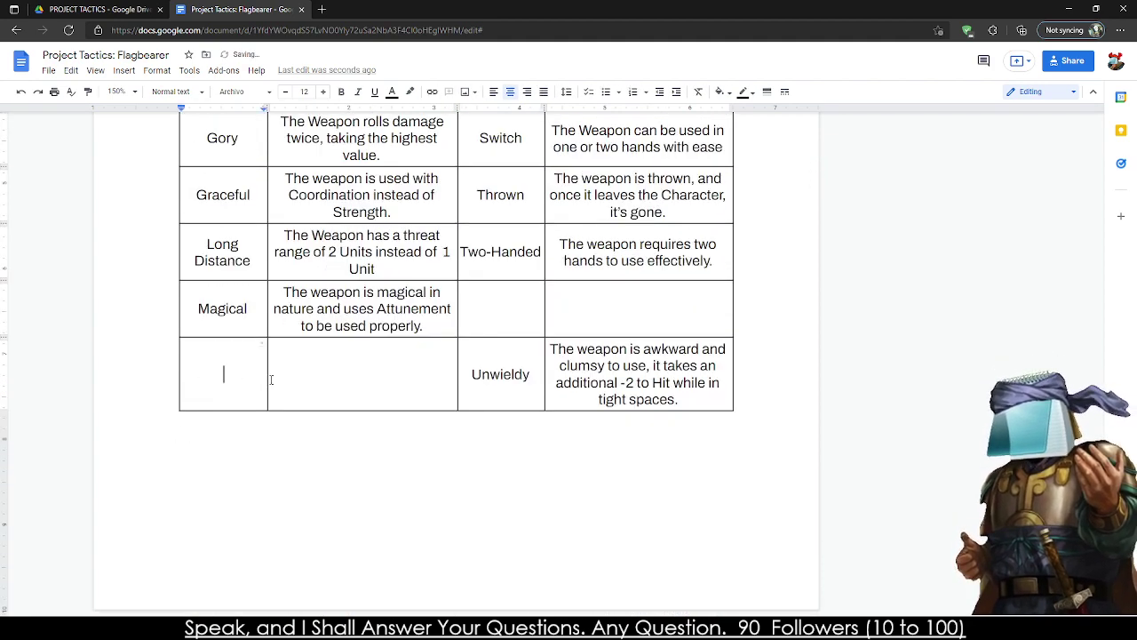
pyautogui.hotkey('ctrl', 'v')
# - Move the Obvious tag and its effect back to the empty cells beside Ammunition
pyautogui.scroll(2, 522, 378)
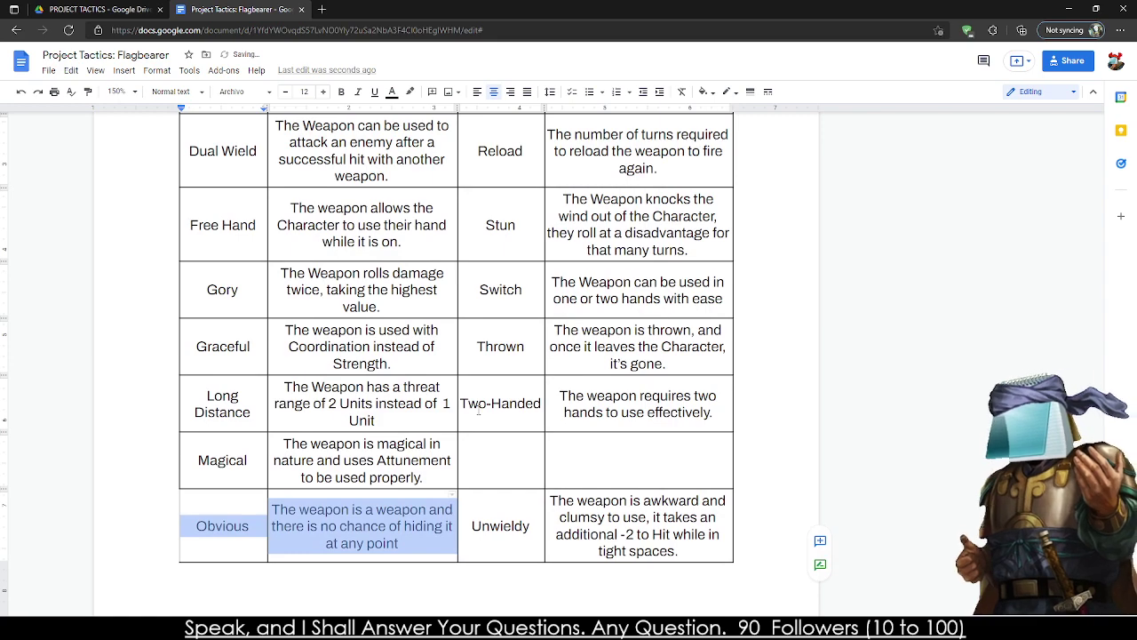
pyautogui.hotkey('ctrl', 'x')
pyautogui.scroll(3, 479, 400)
pyautogui.click(511, 262)
pyautogui.hotkey('ctrl', 'v')
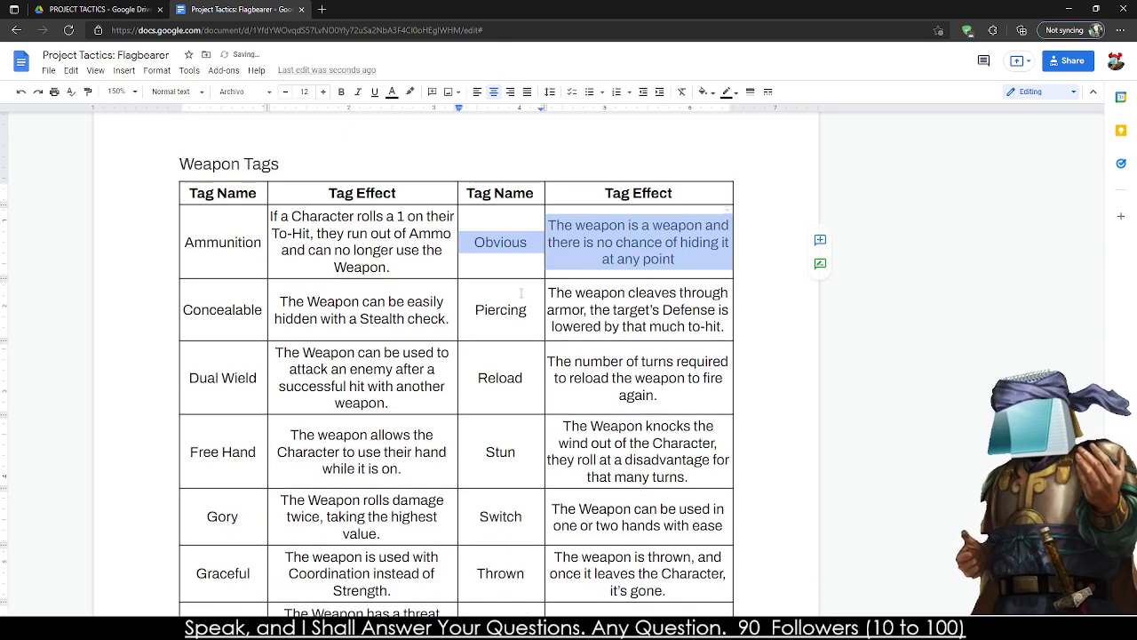
pyautogui.click(521, 293)
# - Move the Unwieldy tag and its effect up to the empty cells beside Magical and delete the emptied last row
pyautogui.scroll(-3, 521, 302)
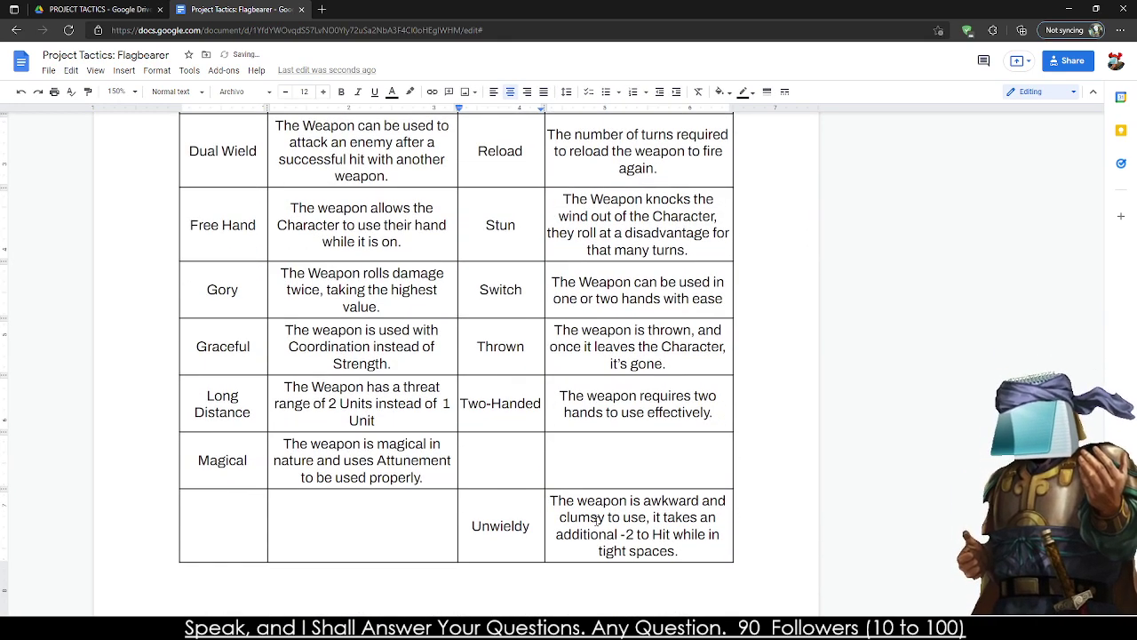
pyautogui.moveTo(597, 518); pyautogui.dragTo(559, 530)
pyautogui.hotkey('ctrl', 'x')
pyautogui.click(501, 459)
pyautogui.hotkey('ctrl', 'v')
pyautogui.rightClick(558, 530)
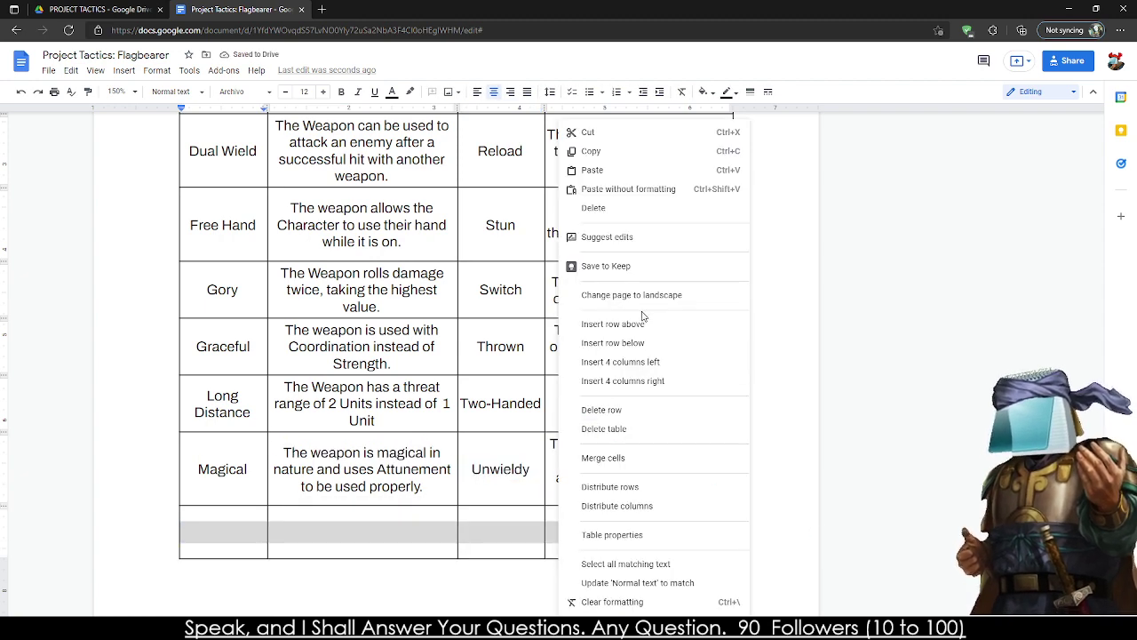
pyautogui.click(630, 411)
# - Look over the Weapon Tags list and the tags assigned in the melee and Ranged Weapons tables
pyautogui.scroll(2, 485, 432)
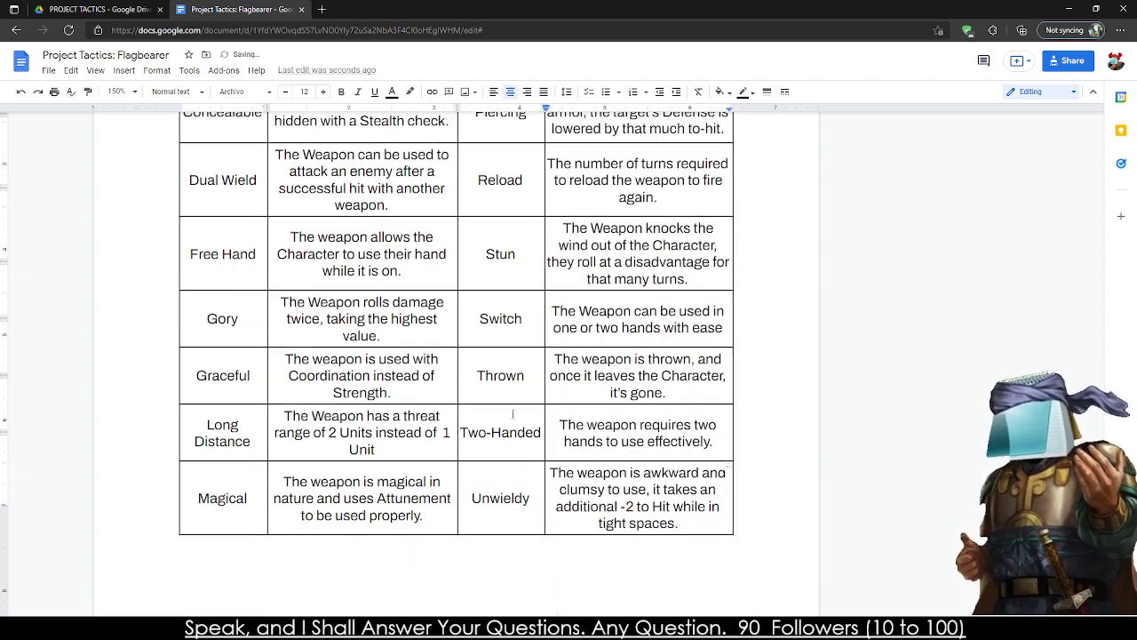
pyautogui.scroll(1, 485, 432)
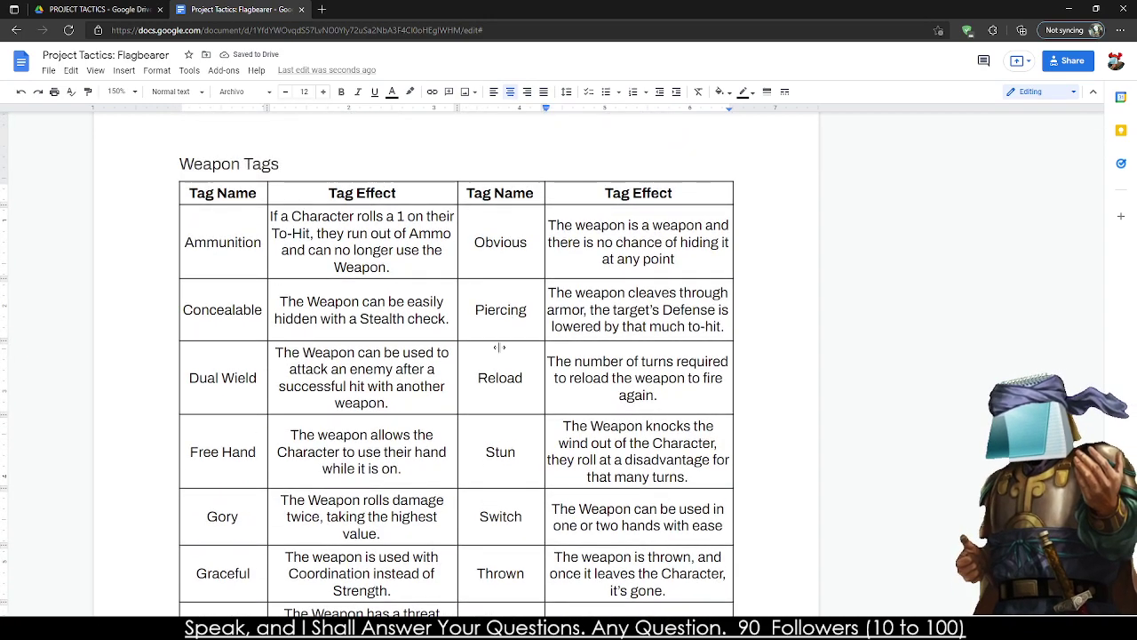
pyautogui.scroll(3, 541, 347)
pyautogui.scroll(10, 541, 347)
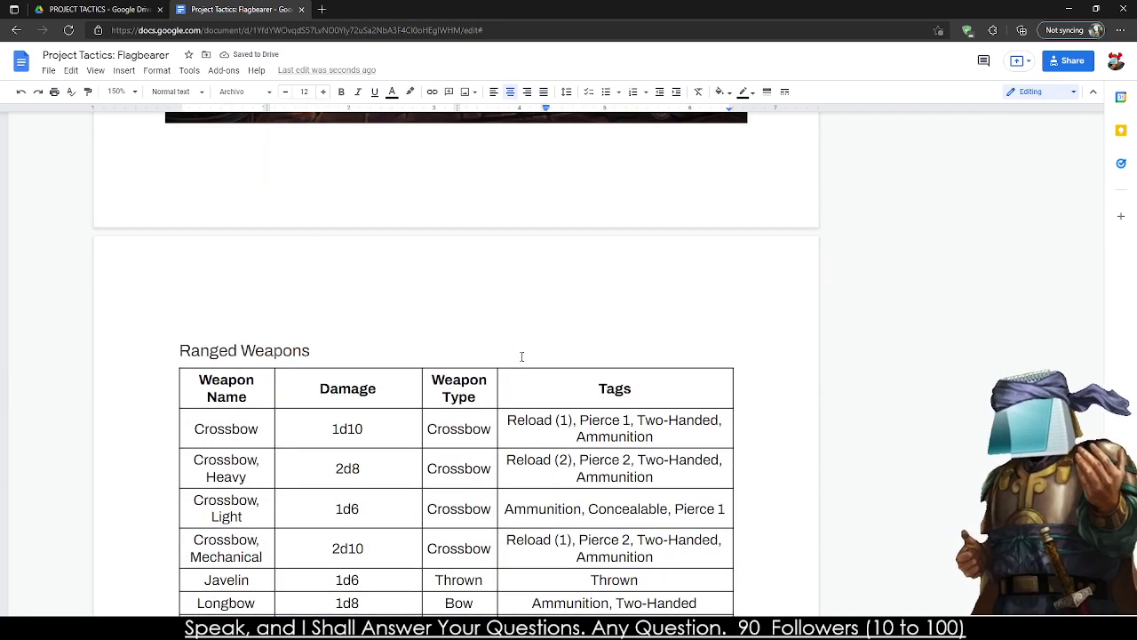
pyautogui.scroll(10, 522, 356)
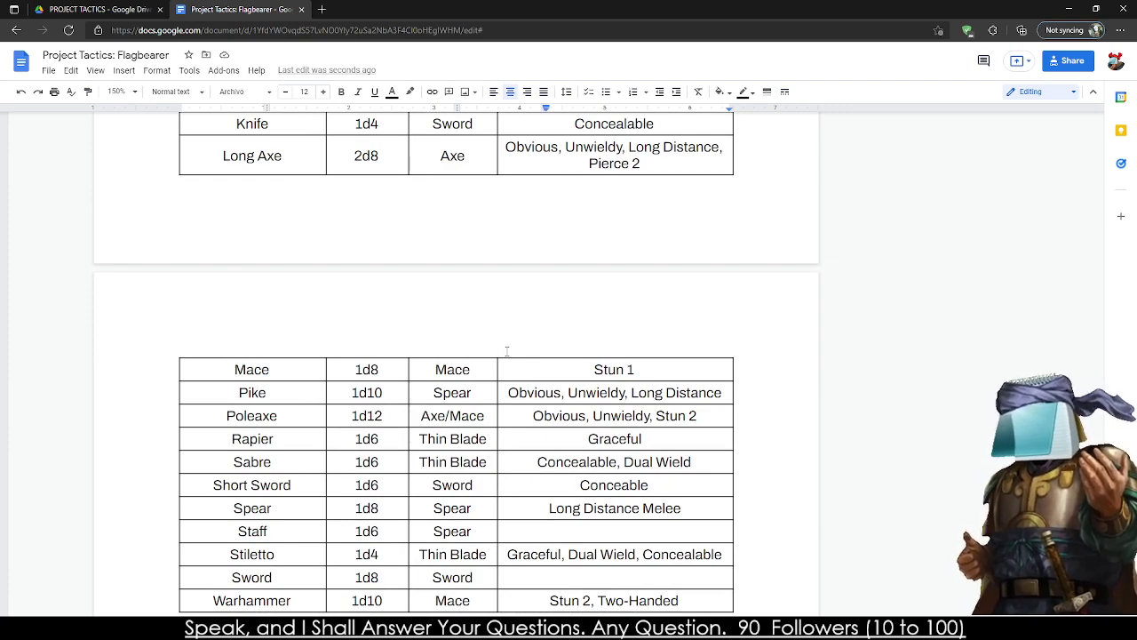
pyautogui.scroll(5, 506, 351)
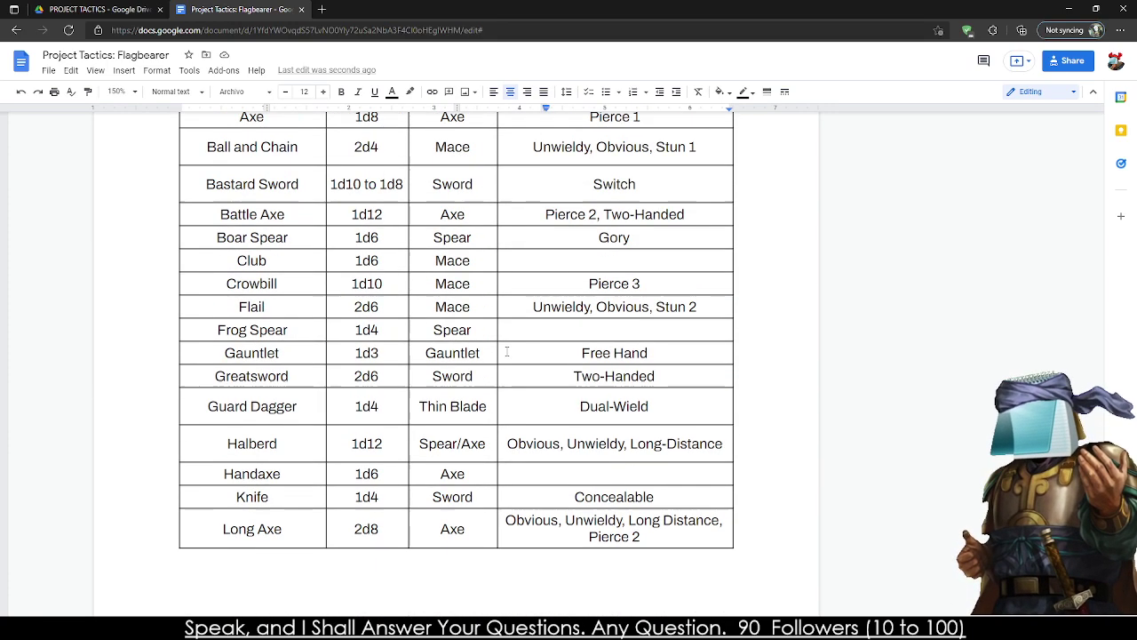
pyautogui.scroll(1, 507, 351)
pyautogui.scroll(-15, 507, 350)
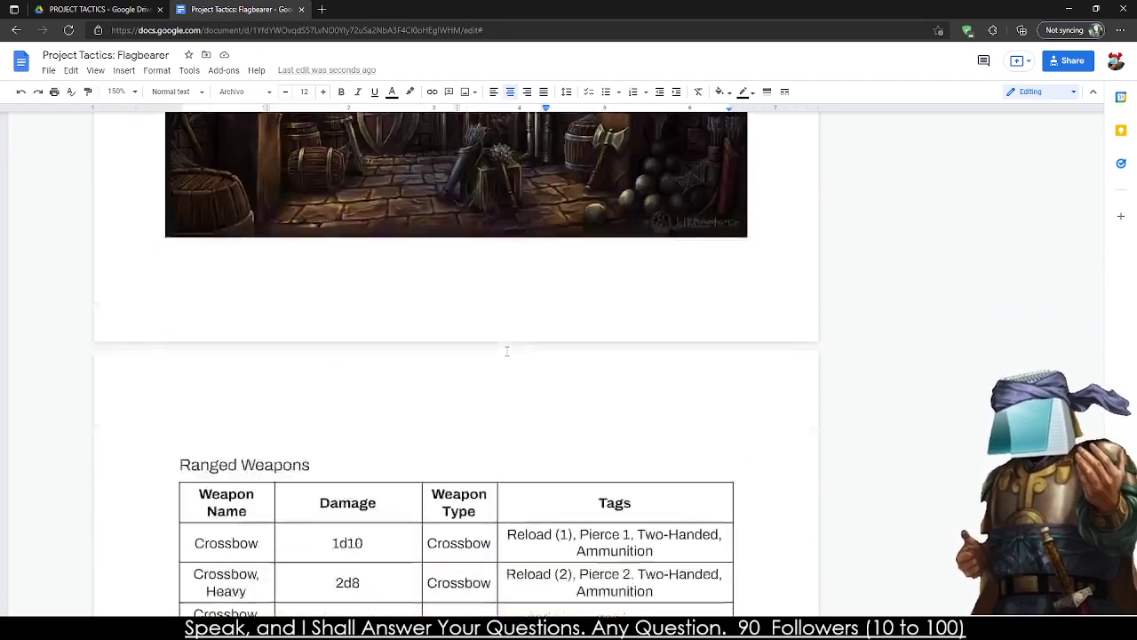
pyautogui.scroll(-3, 506, 351)
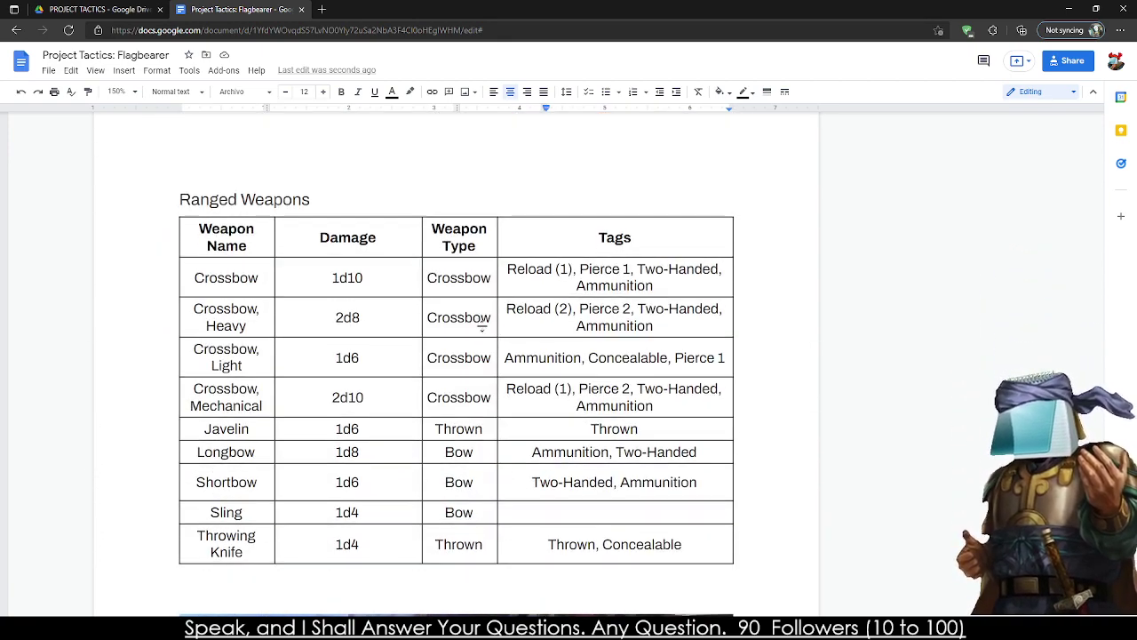
# - Add a slightly narrowed column headed "Range (Units)" between Damage and Weapon Type in the Ranged Weapons table
pyautogui.rightClick(409, 237)
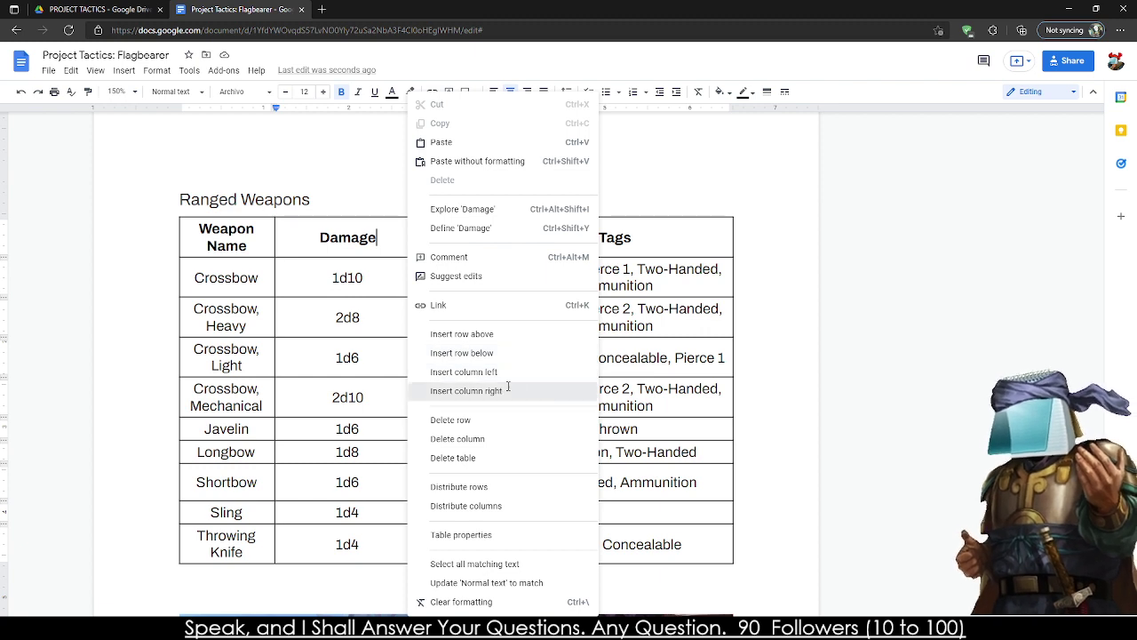
pyautogui.click(508, 389)
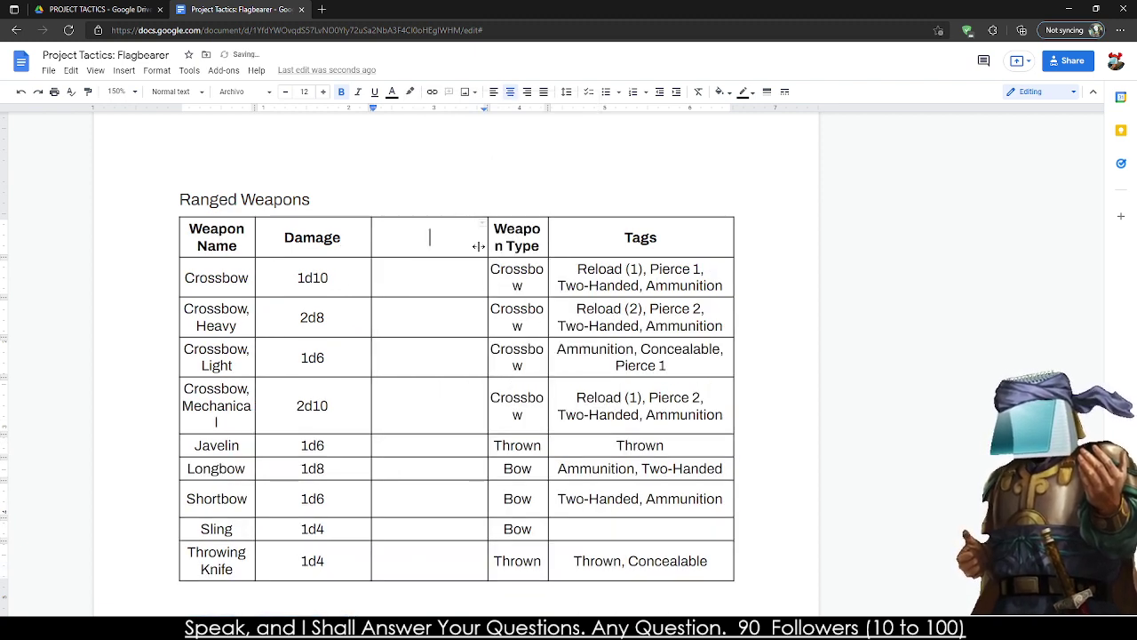
pyautogui.moveTo(486, 246); pyautogui.dragTo(479, 246)
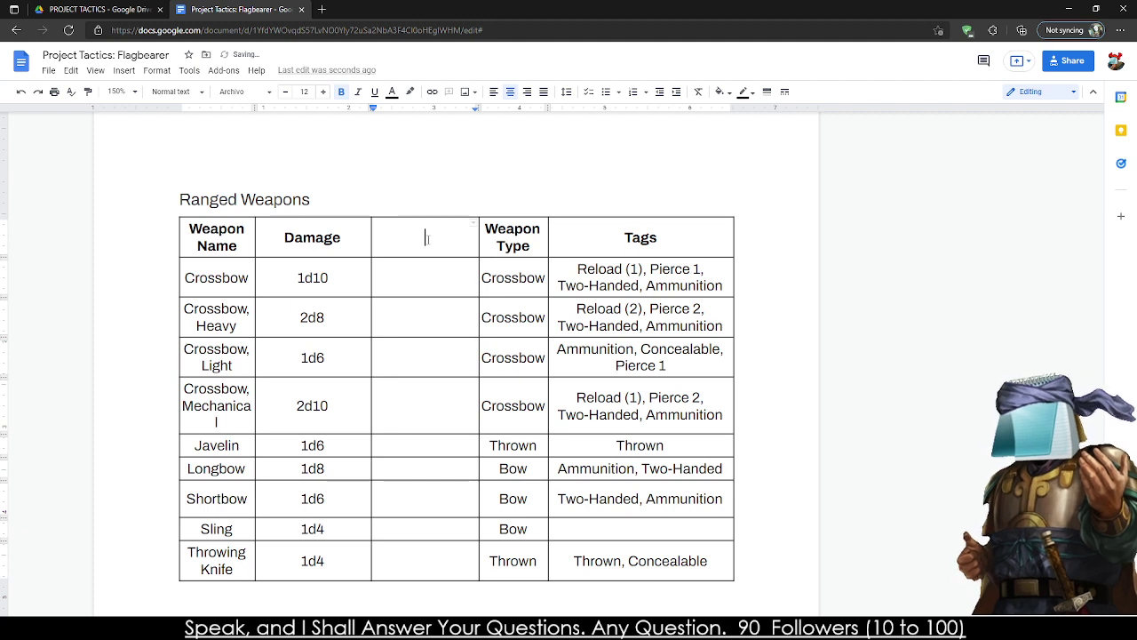
pyautogui.write('Rangne')
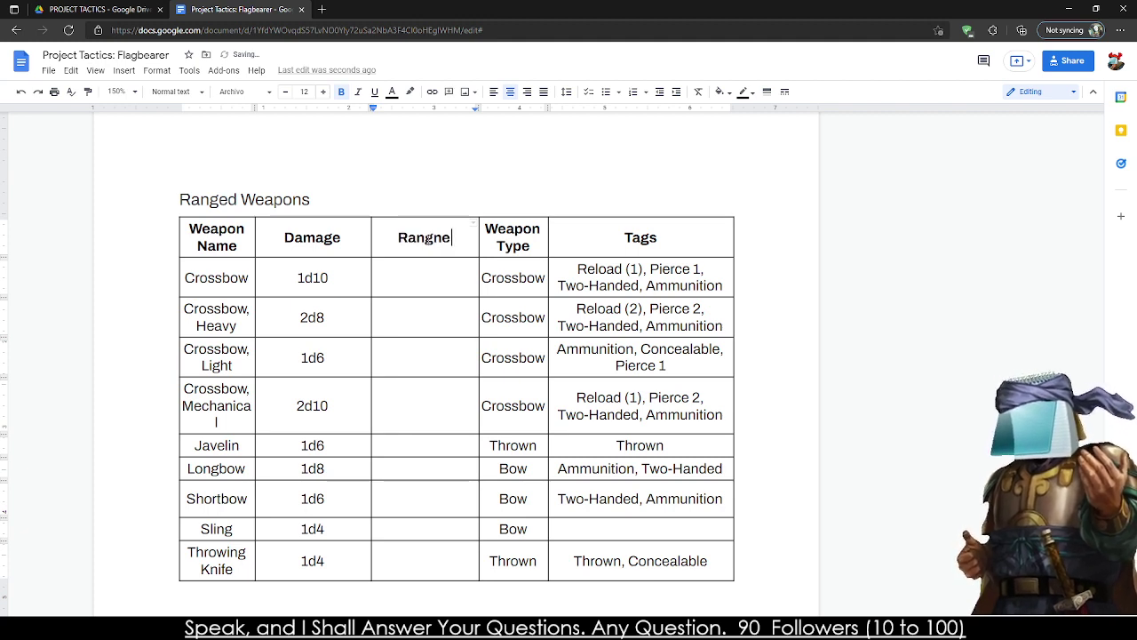
pyautogui.press('BackSpace')
pyautogui.press('BackSpace')
pyautogui.write('e (Units)')
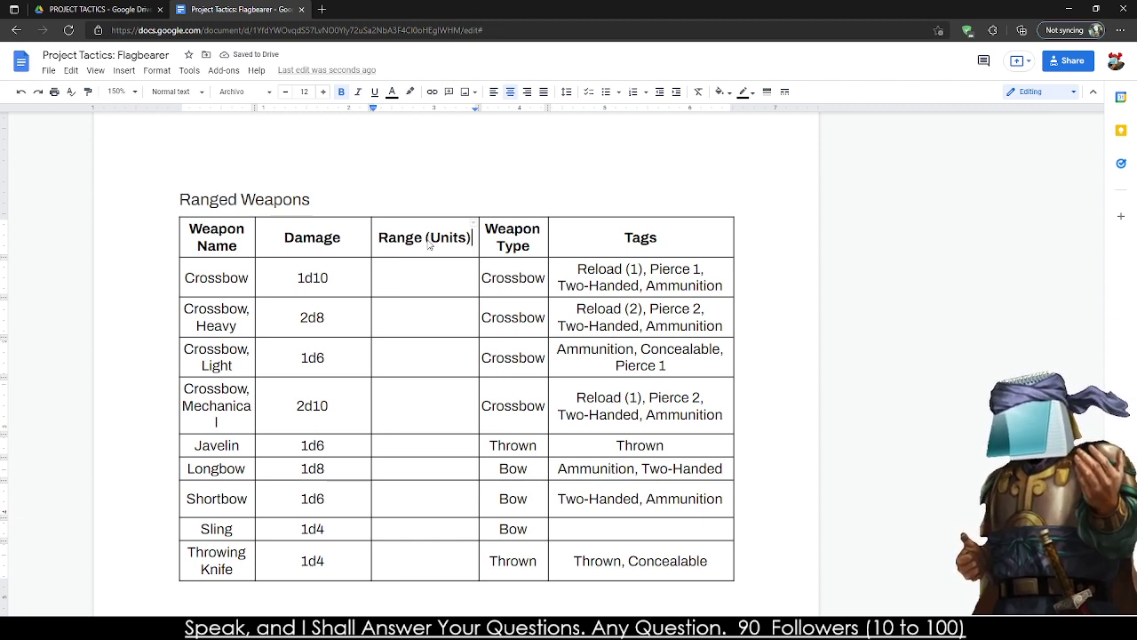
# - Enter ranges of 6 for the Crossbow, 8 for the Heavy Crossbow and 4 for the Light Crossbow
pyautogui.press('Down')
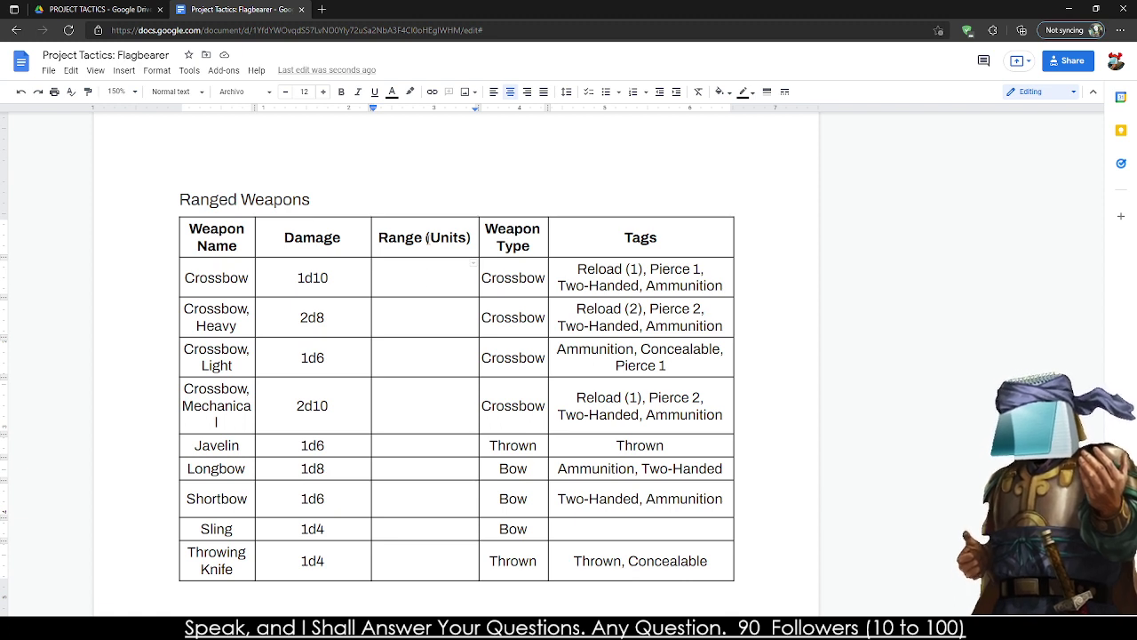
pyautogui.write('6')
pyautogui.press('Down')
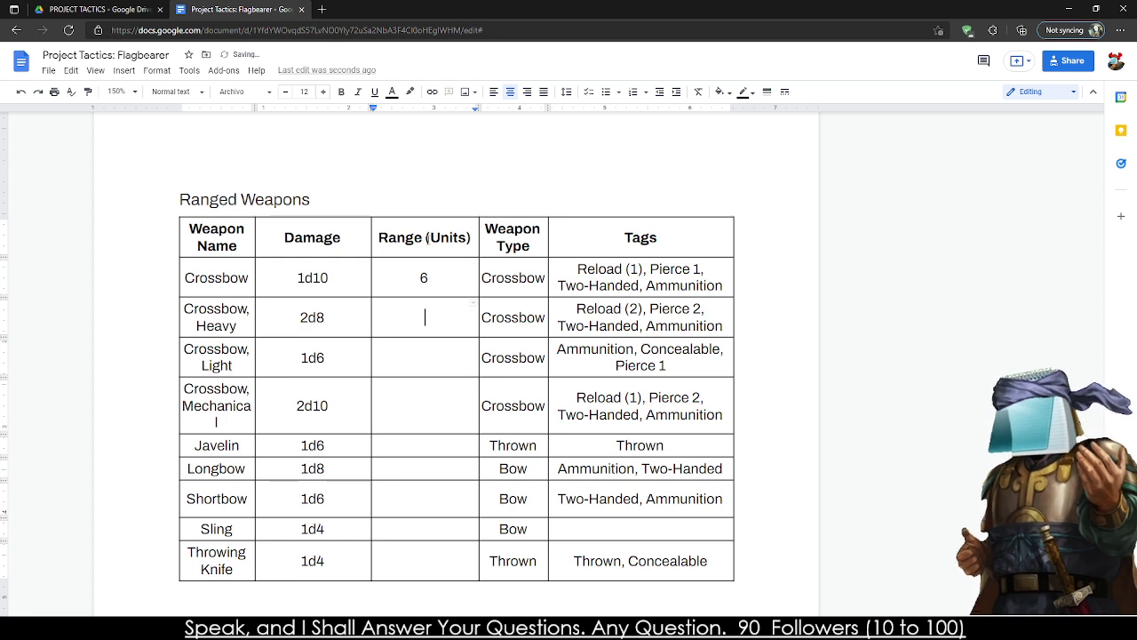
pyautogui.write('8')
pyautogui.write('4')
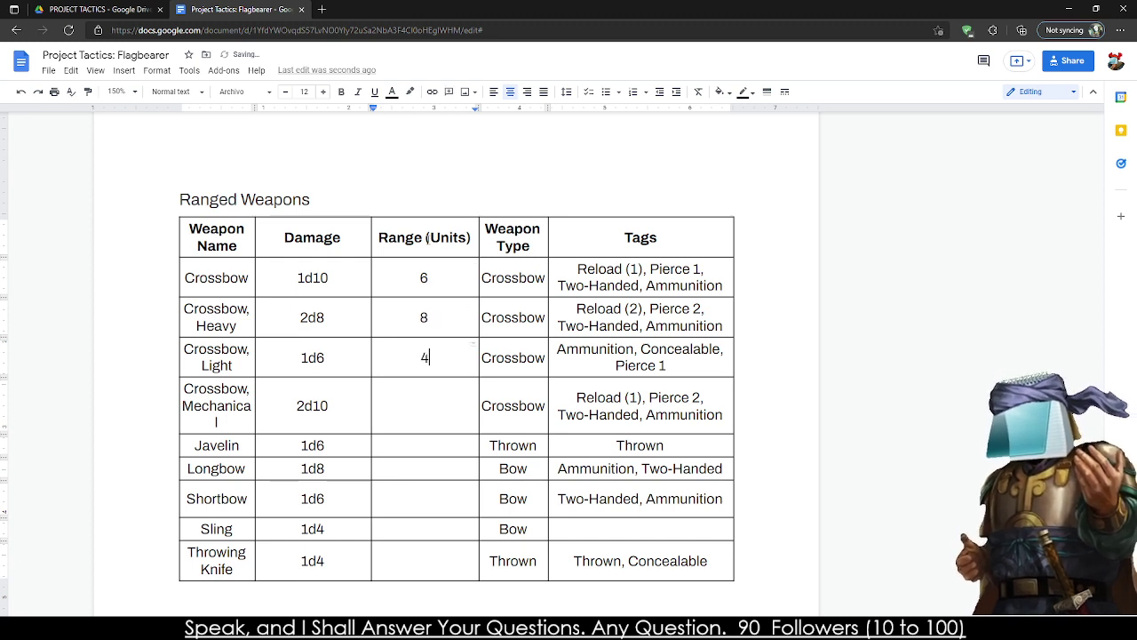
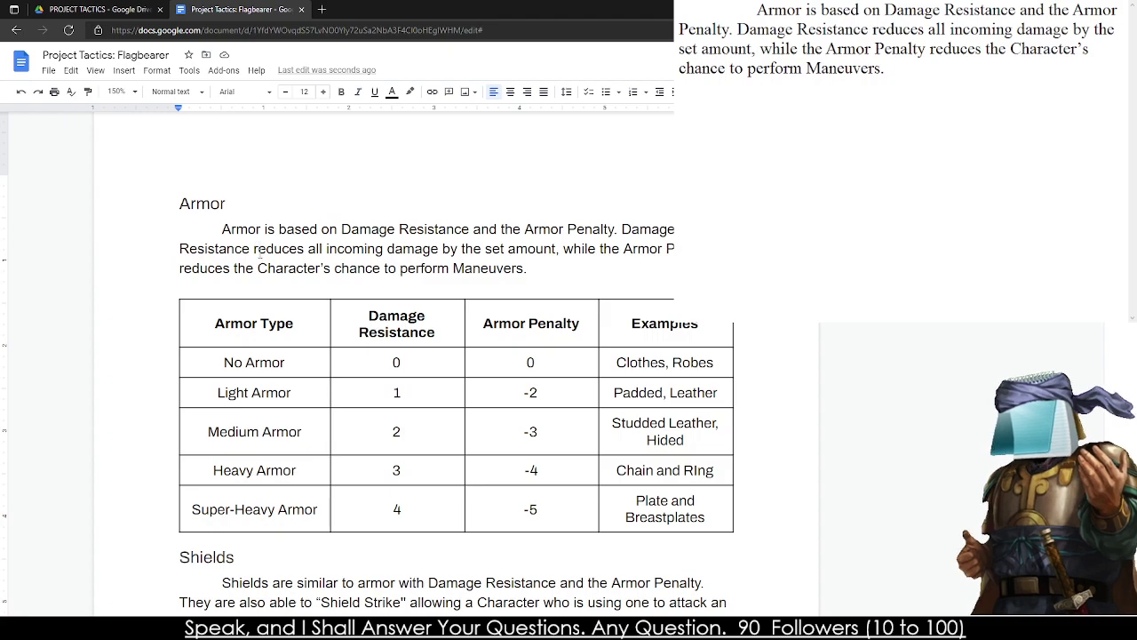
# - Set the paragraph under the Captain Weapons heading to the Archivo font
pyautogui.scroll(-15, 259, 295)
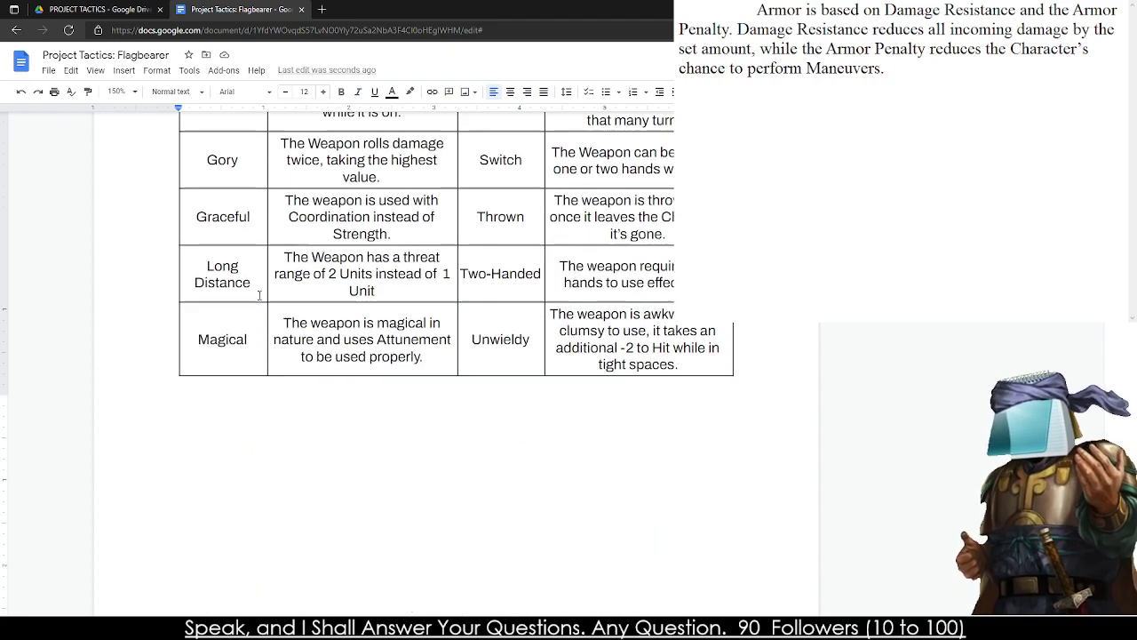
pyautogui.scroll(6, 231, 284)
pyautogui.scroll(-10, 222, 279)
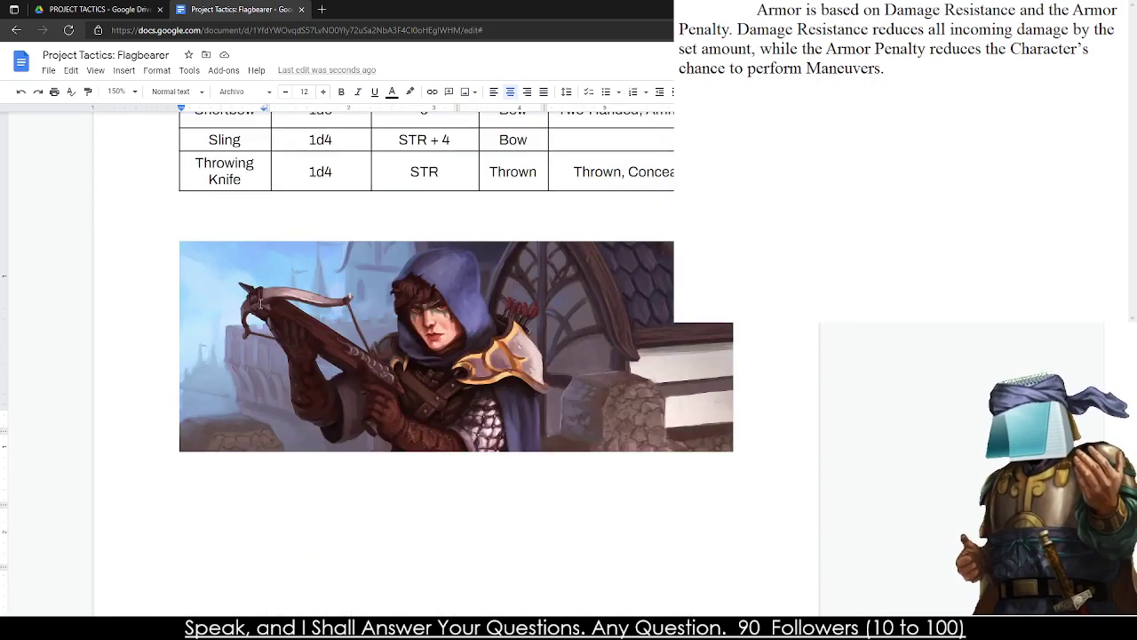
pyautogui.scroll(5, 248, 380)
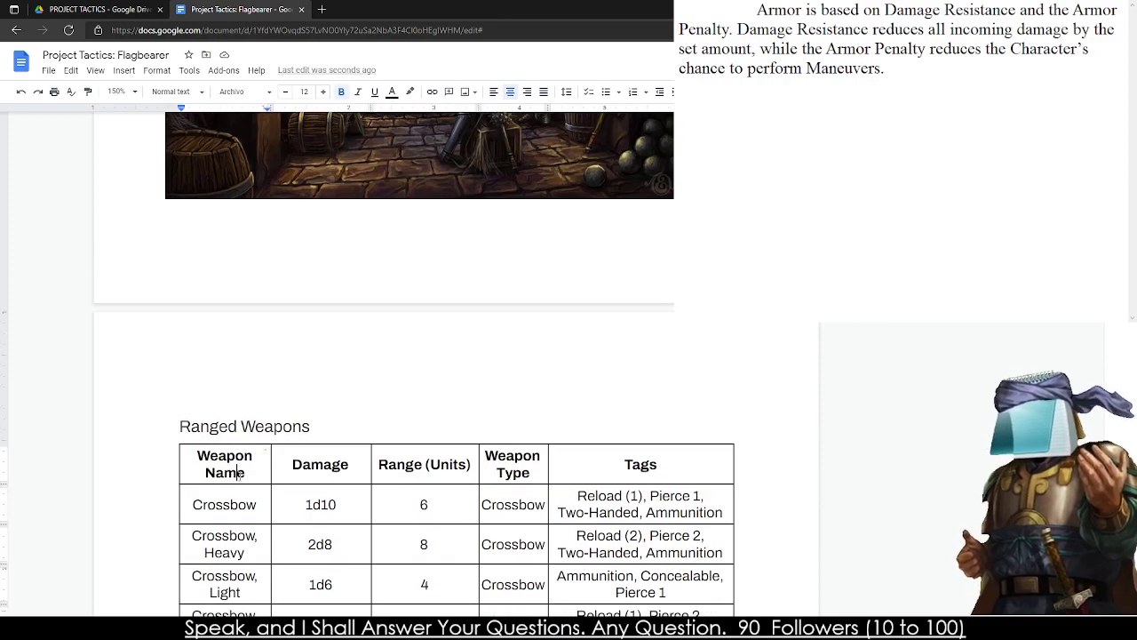
pyautogui.scroll(10, 240, 475)
pyautogui.scroll(3, 240, 474)
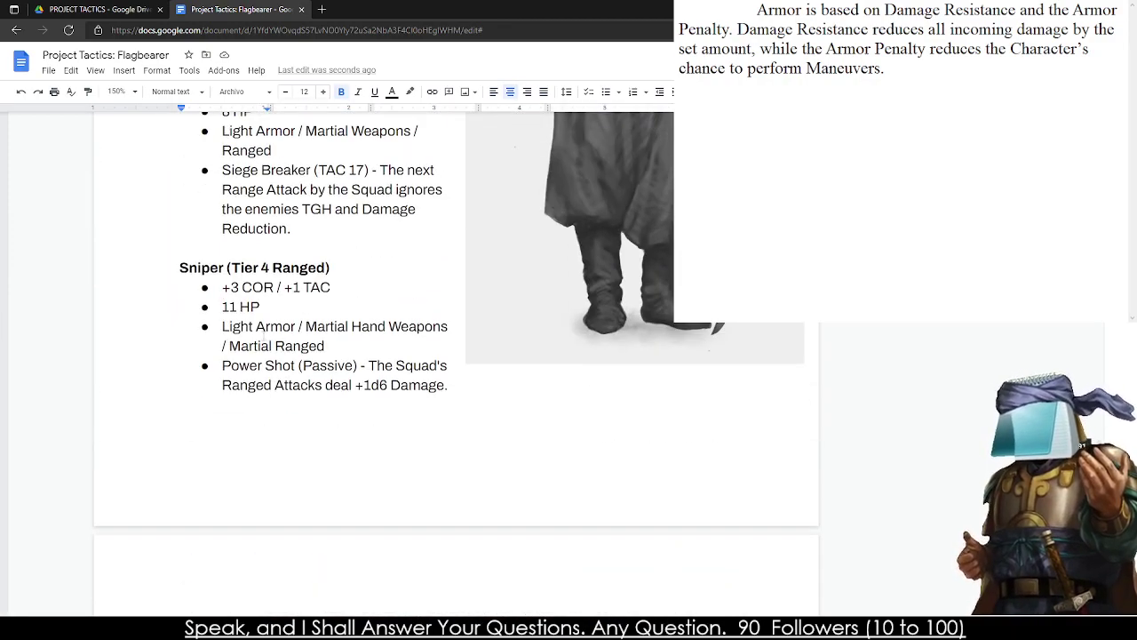
pyautogui.click(280, 327)
pyautogui.moveTo(257, 327); pyautogui.dragTo(290, 371)
pyautogui.scroll(-4, 293, 346)
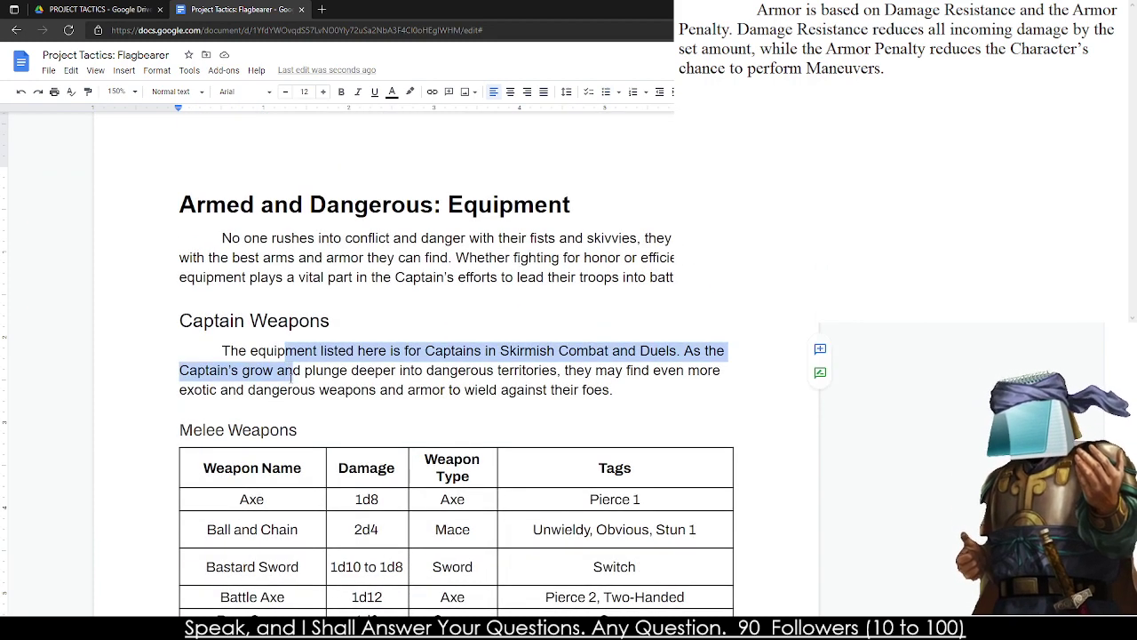
pyautogui.tripleClick(291, 371)
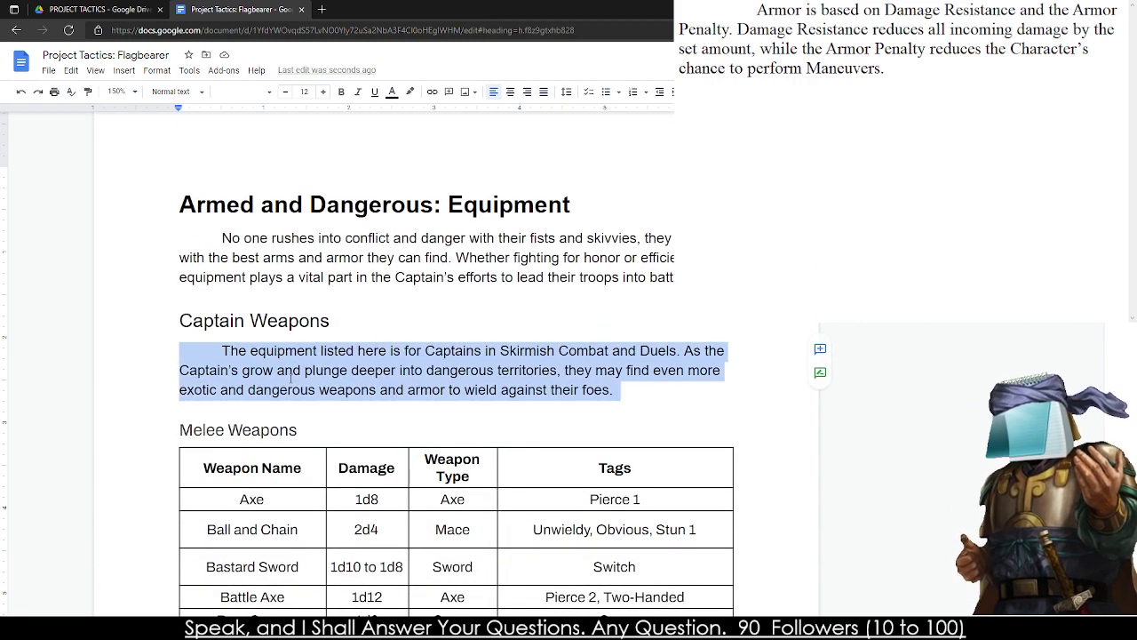
pyautogui.click(242, 92)
pyautogui.click(265, 177)
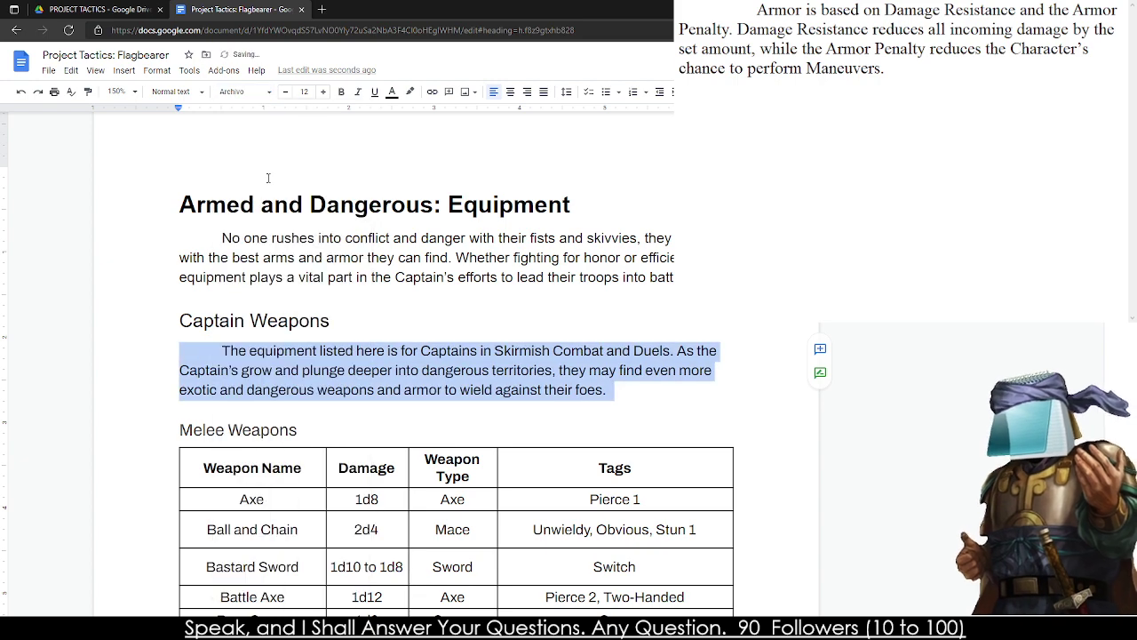
# - Set the introductory paragraph under Armed and Dangerous: Equipment to the Archivo font
pyautogui.click(291, 220)
pyautogui.doubleClick(283, 205)
pyautogui.tripleClick(278, 258)
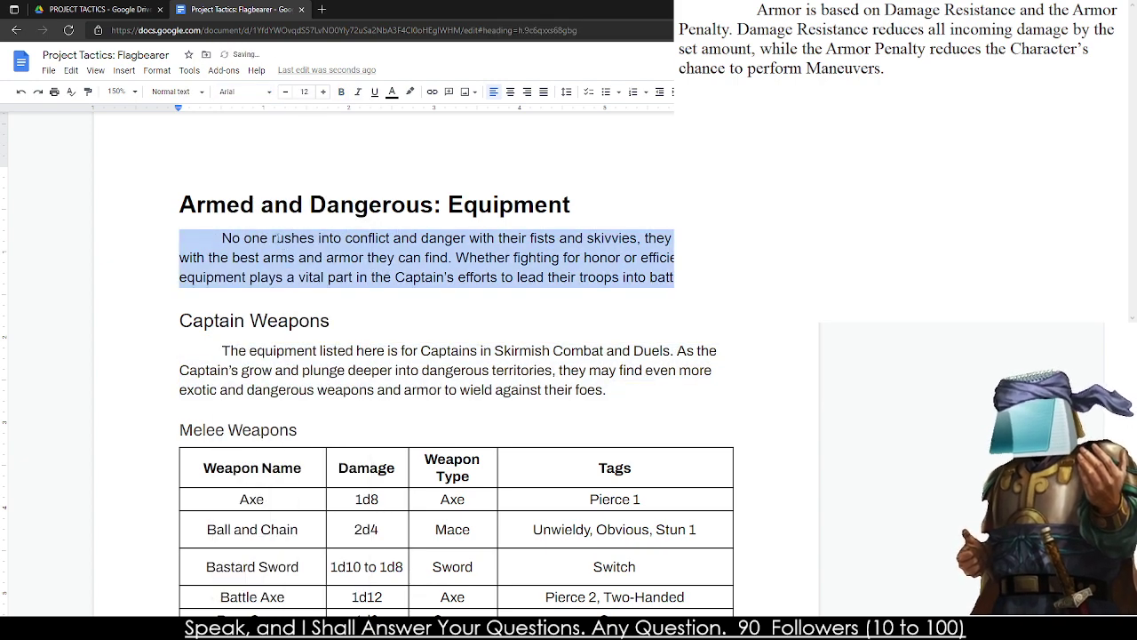
pyautogui.click(261, 98)
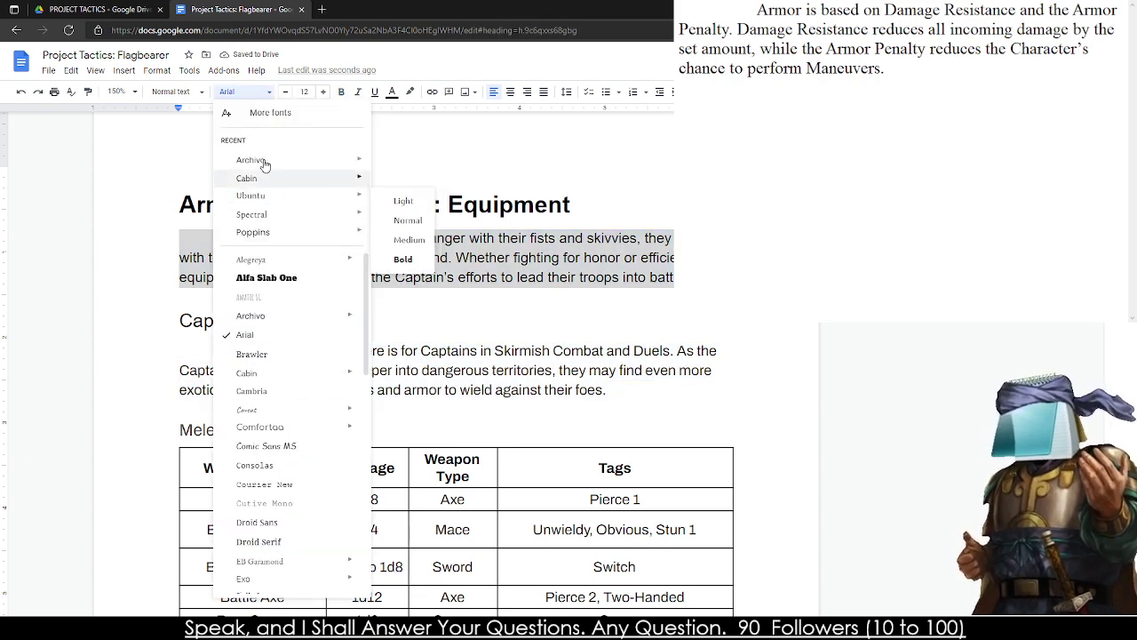
pyautogui.click(261, 159)
# - Apply the Heading 1 style to the Armed and Dangerous: Equipment title and Heading 2 to the Captain Weapons heading
pyautogui.tripleClick(196, 155)
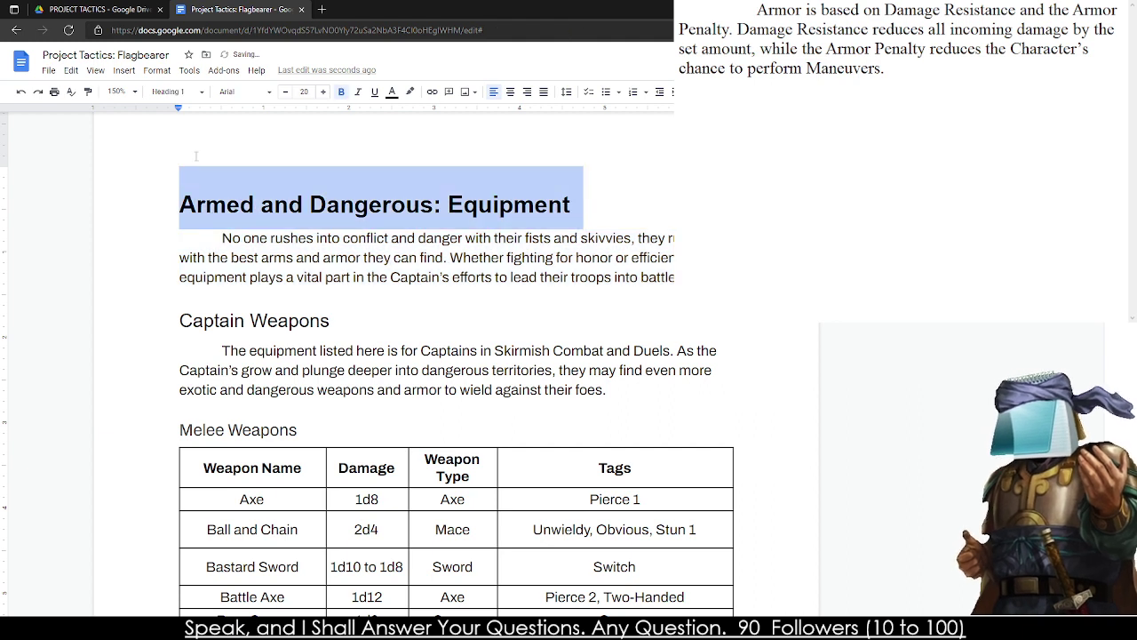
pyautogui.click(183, 93)
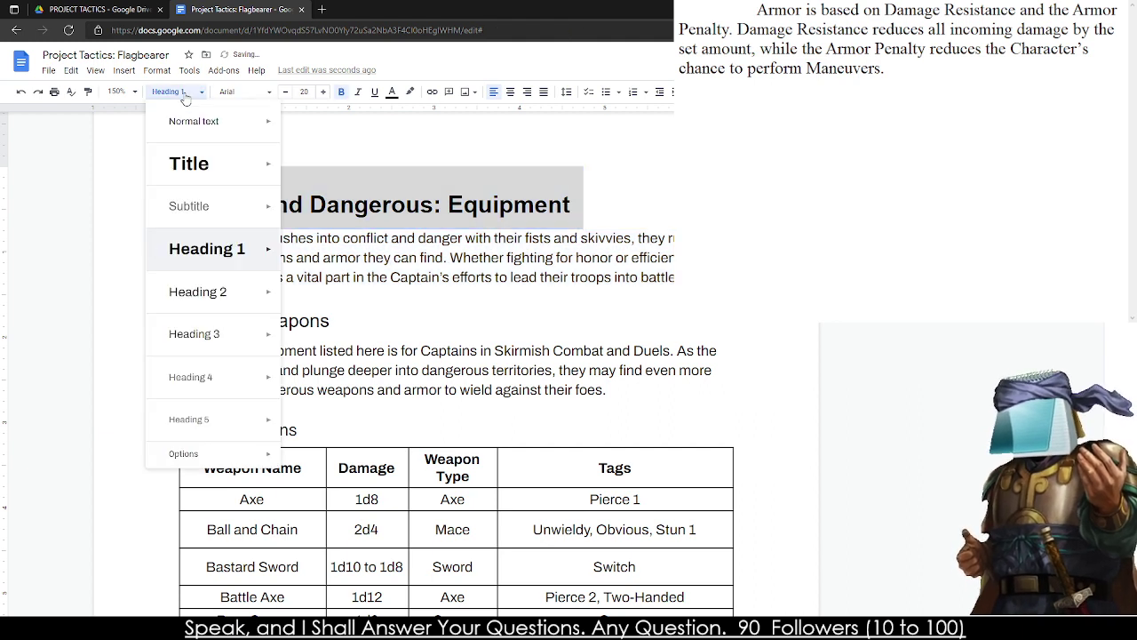
pyautogui.click(233, 255)
pyautogui.tripleClick(236, 321)
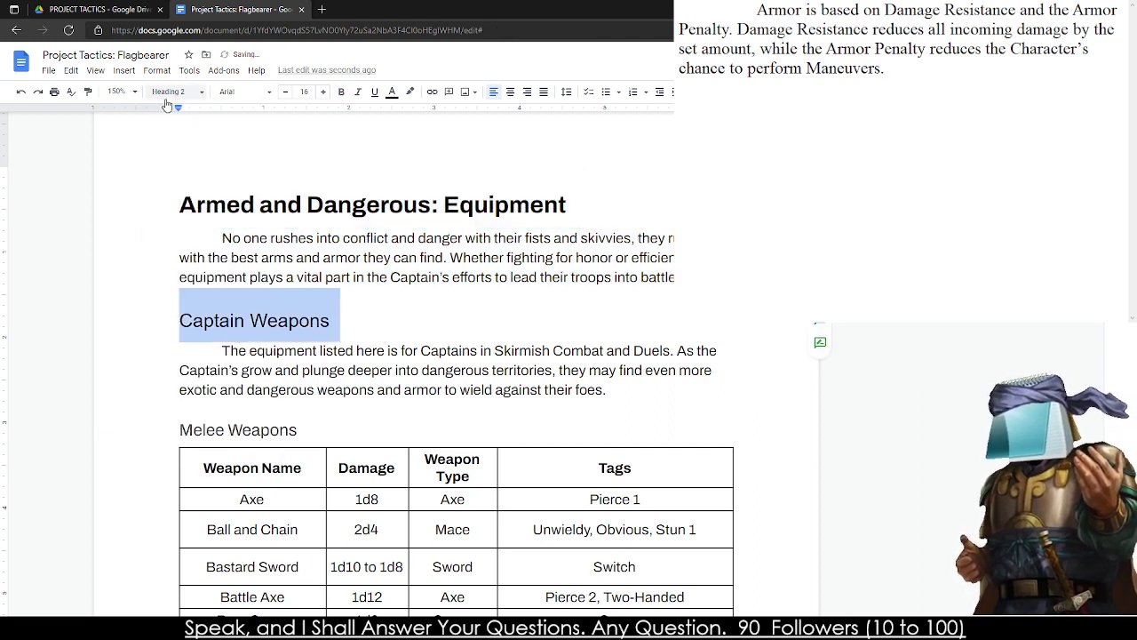
pyautogui.click(178, 92)
pyautogui.click(205, 292)
pyautogui.click(325, 350)
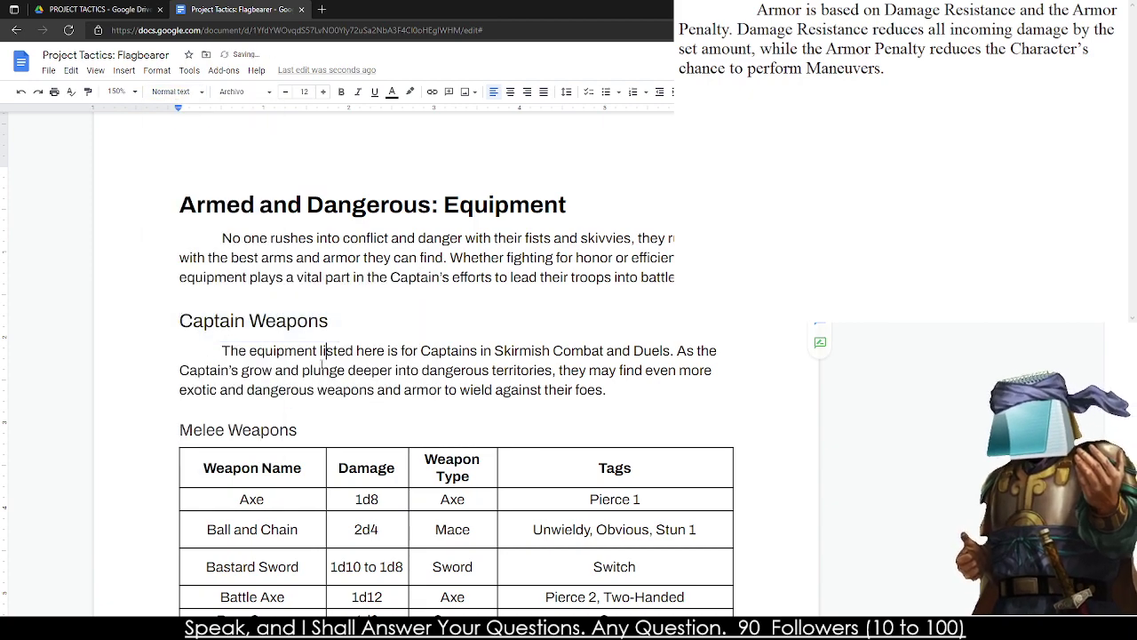
# - Apply the Heading 3 style to the Melee Weapons heading and check the fonts of the heading and its table
pyautogui.tripleClick(238, 433)
pyautogui.hotkey('ctrl', 'alt', '3')
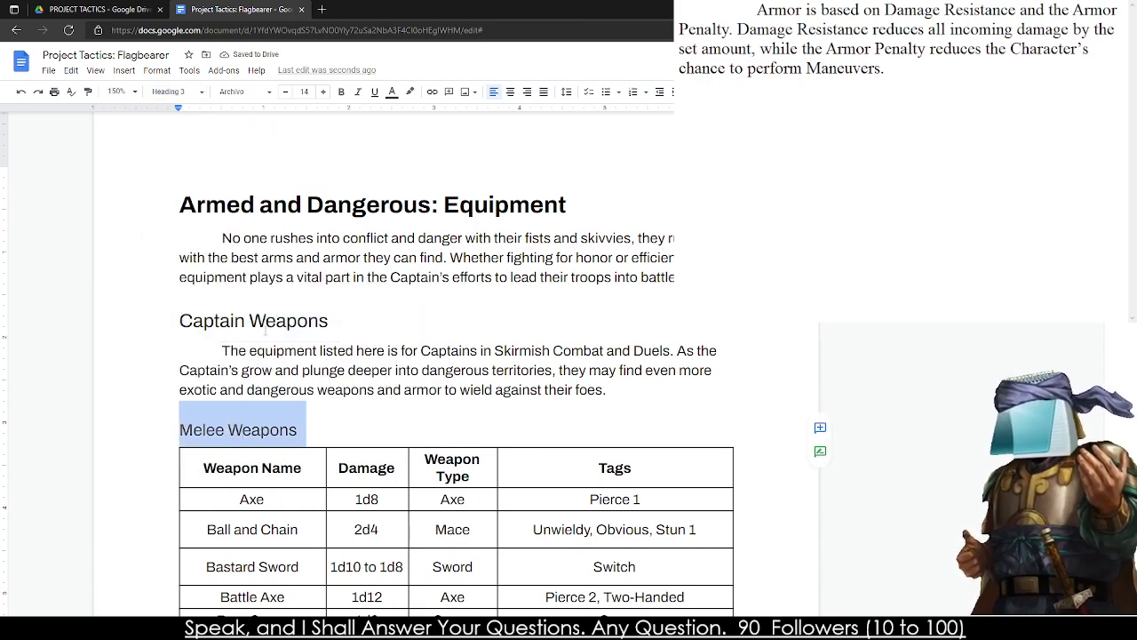
pyautogui.scroll(-4, 267, 331)
pyautogui.scroll(3, 265, 332)
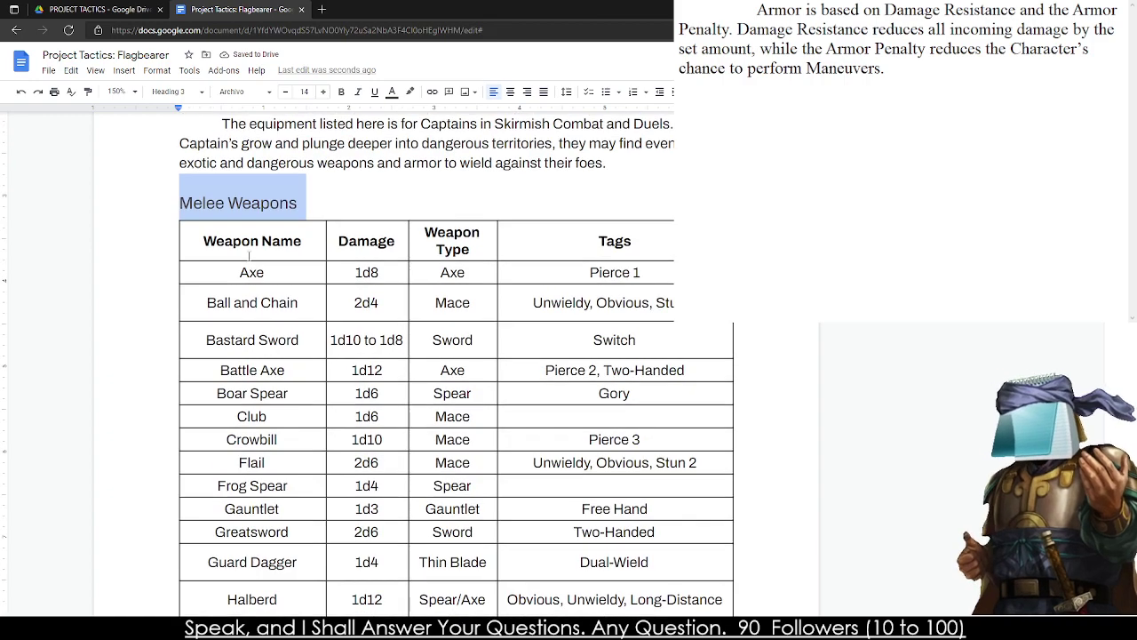
pyautogui.click(253, 242)
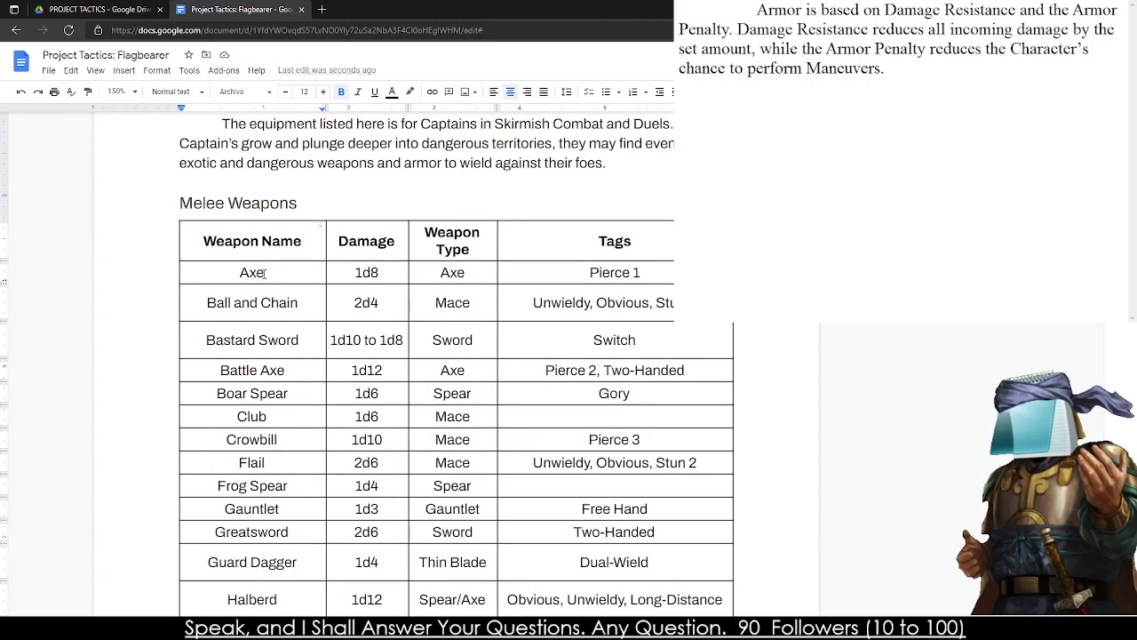
pyautogui.scroll(-5, 247, 257)
pyautogui.scroll(6, 235, 271)
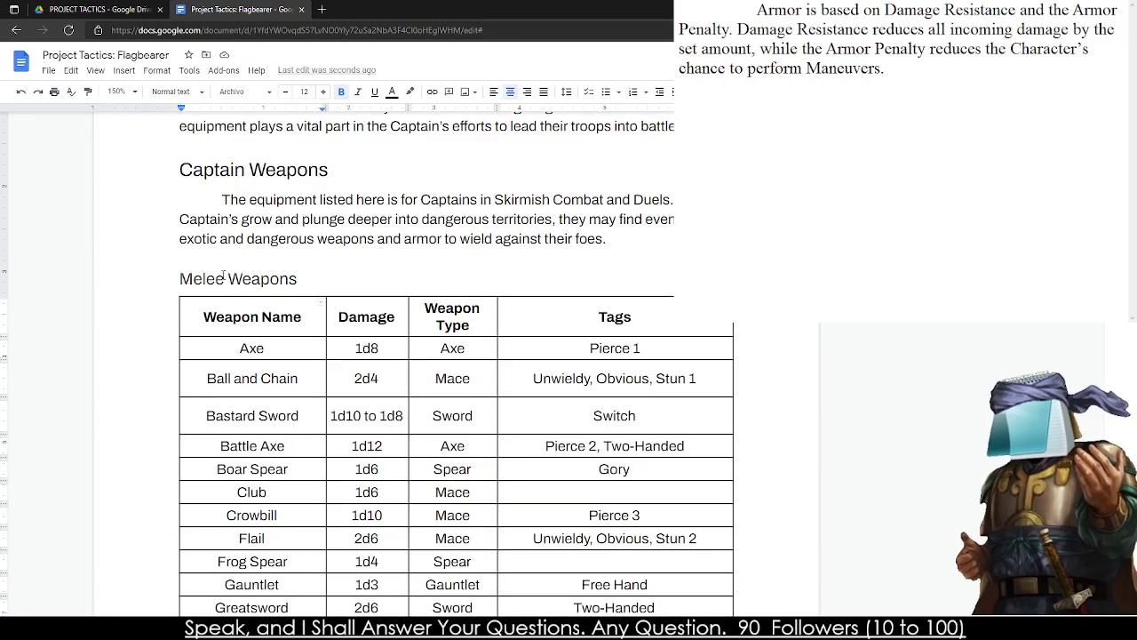
pyautogui.tripleClick(222, 281)
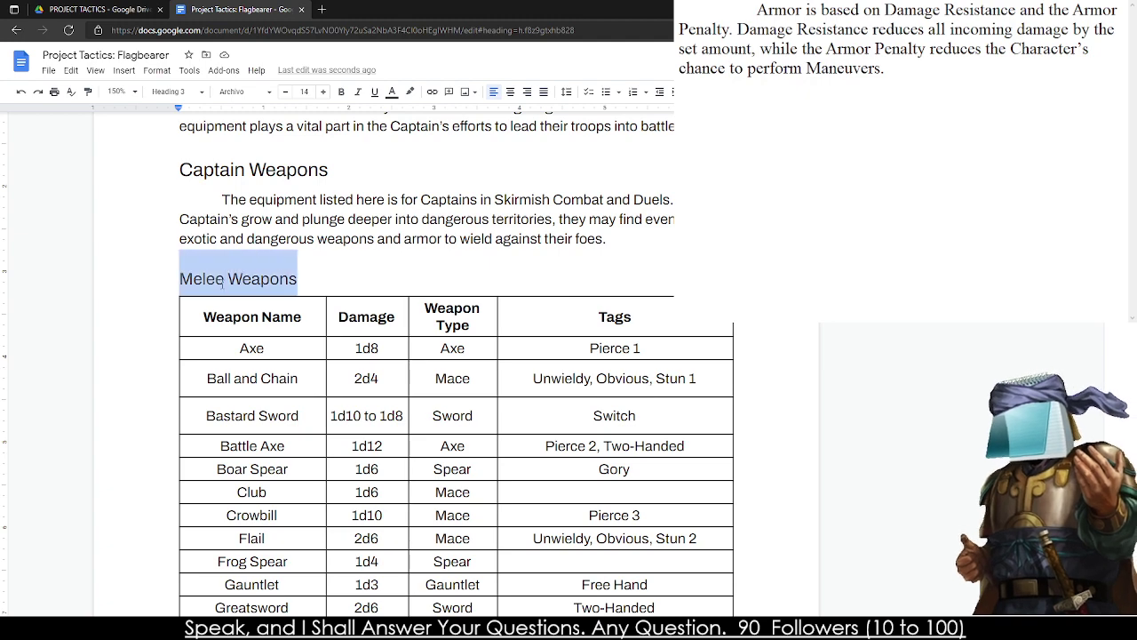
# - Set the whole "What About X Weapon" side note below the melee table to the Archivo font
pyautogui.scroll(-15, 227, 319)
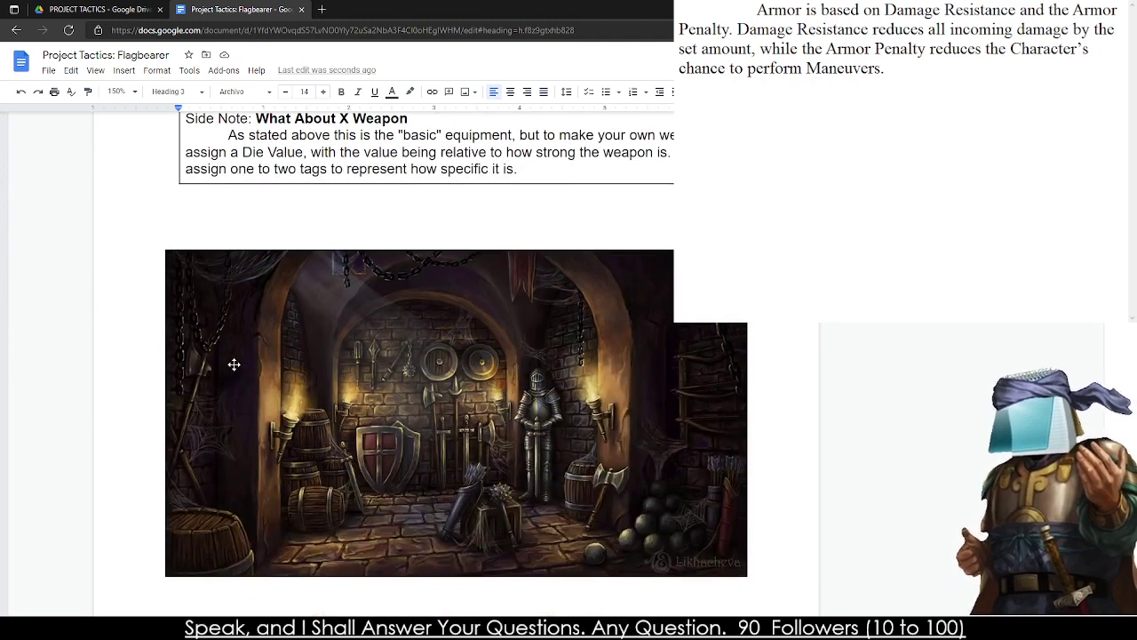
pyautogui.scroll(1, 233, 364)
pyautogui.scroll(-1, 234, 364)
pyautogui.click(305, 152)
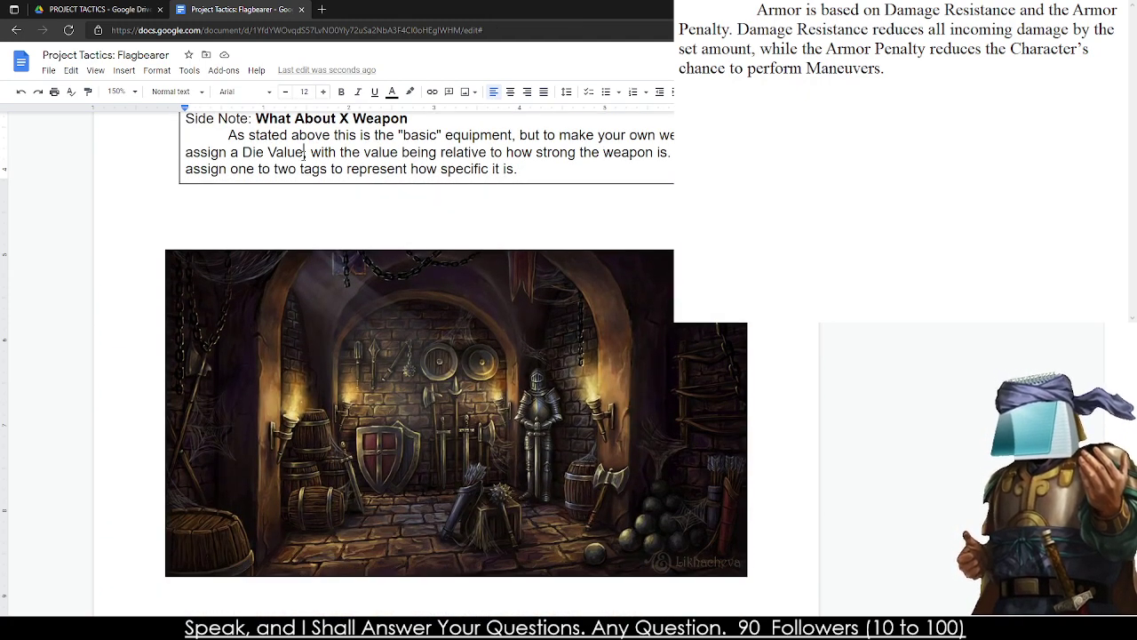
pyautogui.write(',')
pyautogui.scroll(2, 325, 152)
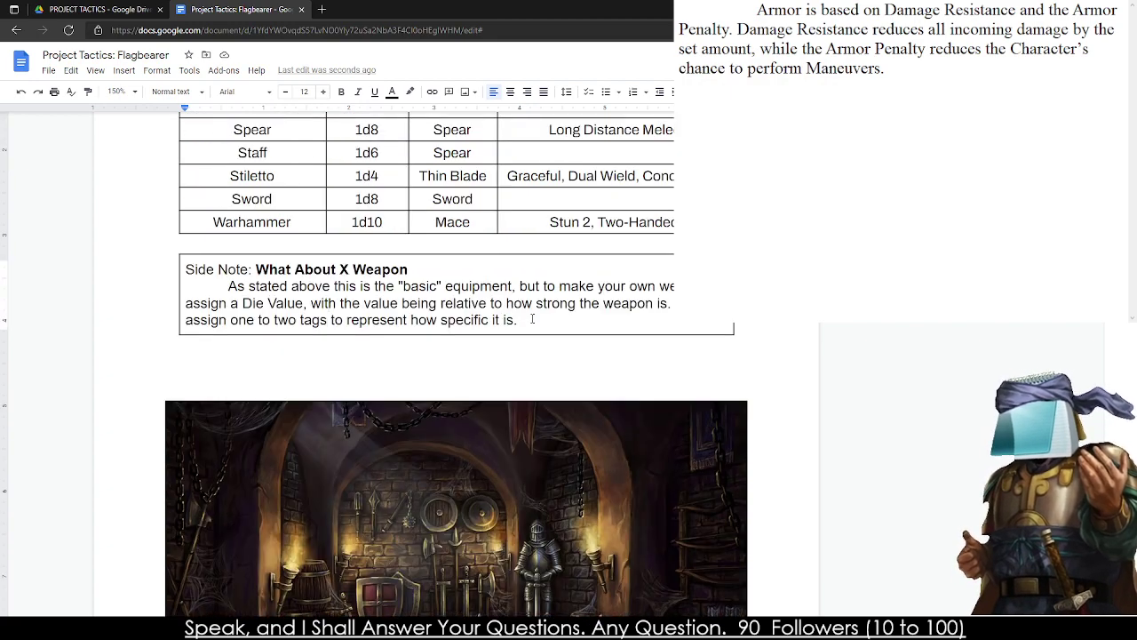
pyautogui.moveTo(218, 282); pyautogui.dragTo(185, 268)
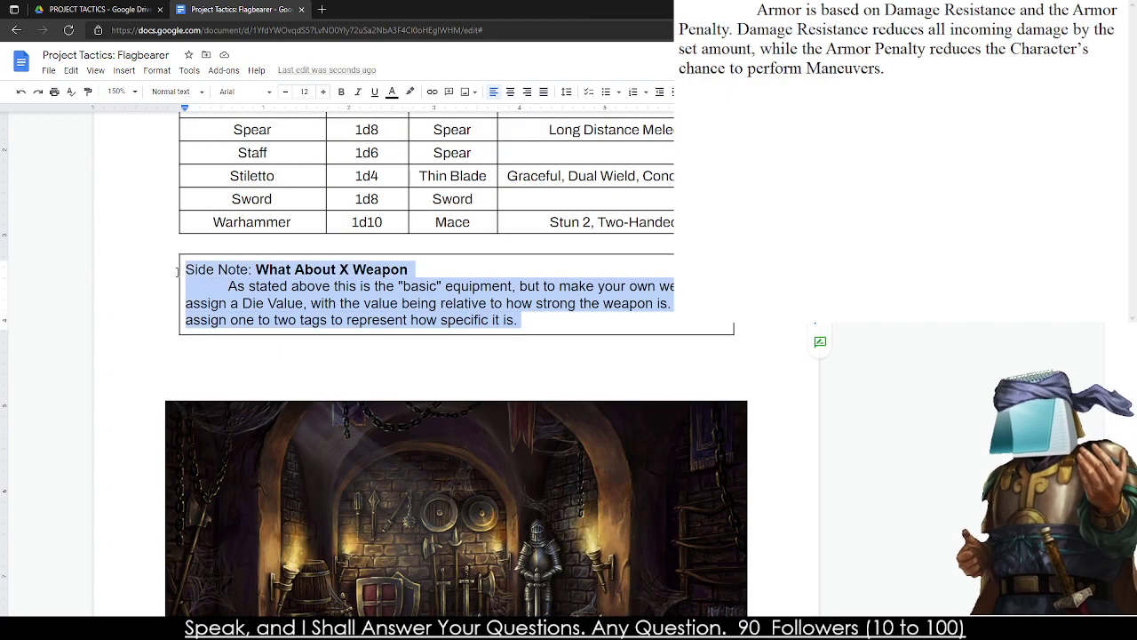
pyautogui.click(245, 91)
pyautogui.click(266, 160)
# - Check the fonts used in the Ranged Weapons heading and table and in the Weapon Tags table
pyautogui.scroll(-5, 279, 299)
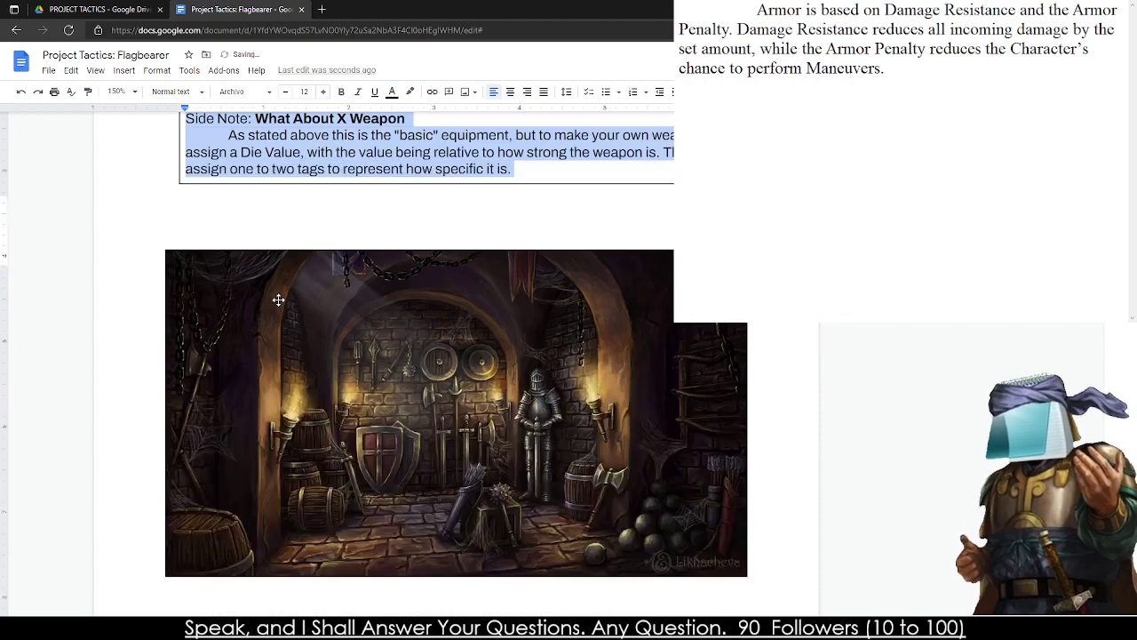
pyautogui.scroll(-3, 279, 297)
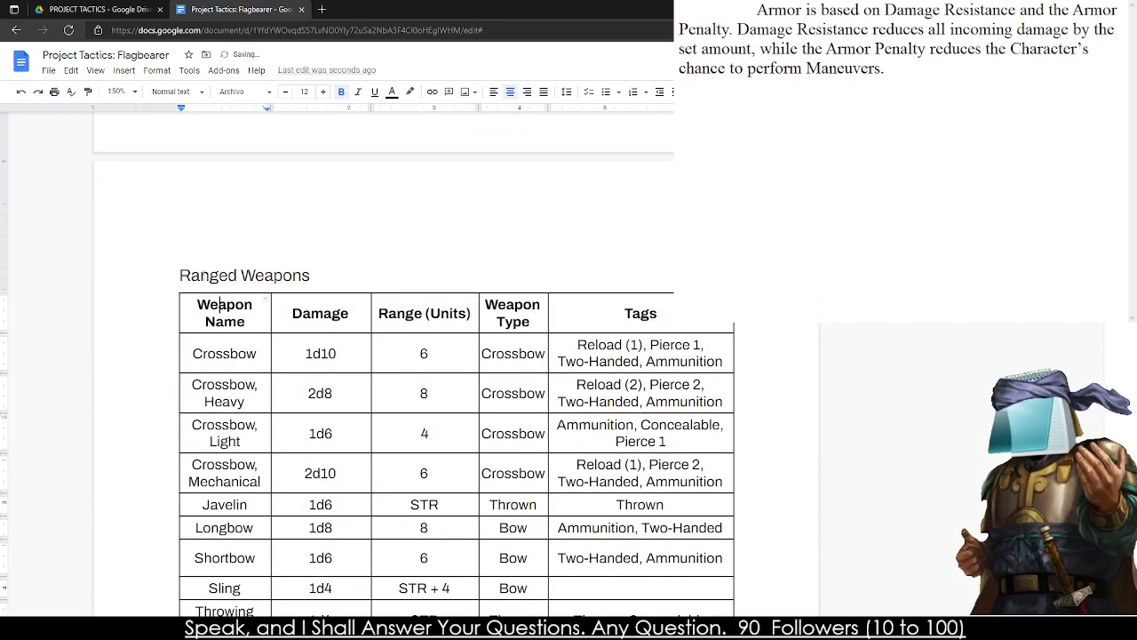
pyautogui.click(221, 277)
pyautogui.scroll(-6, 221, 280)
pyautogui.scroll(-10, 221, 280)
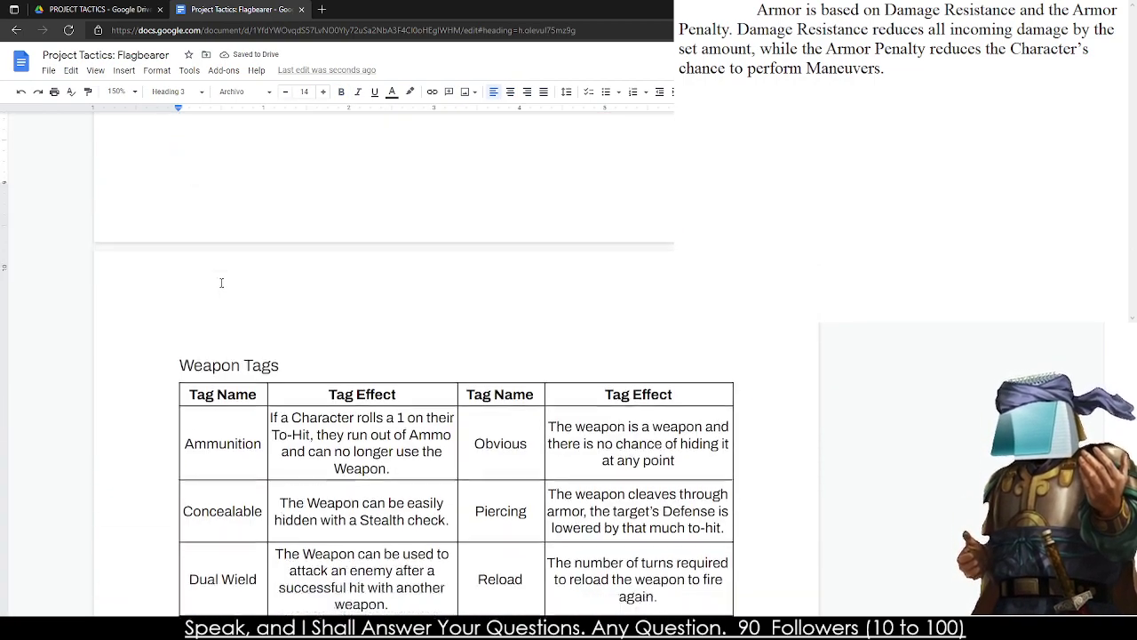
pyautogui.click(257, 302)
pyautogui.click(321, 158)
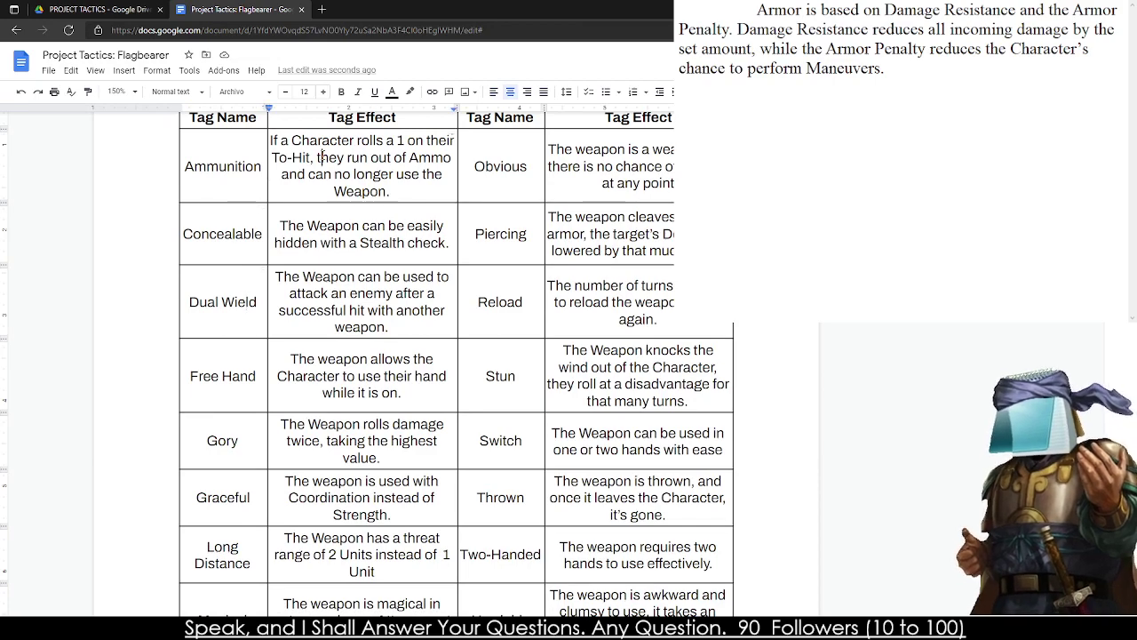
pyautogui.moveTo(317, 157); pyautogui.dragTo(330, 175)
pyautogui.scroll(-5, 291, 206)
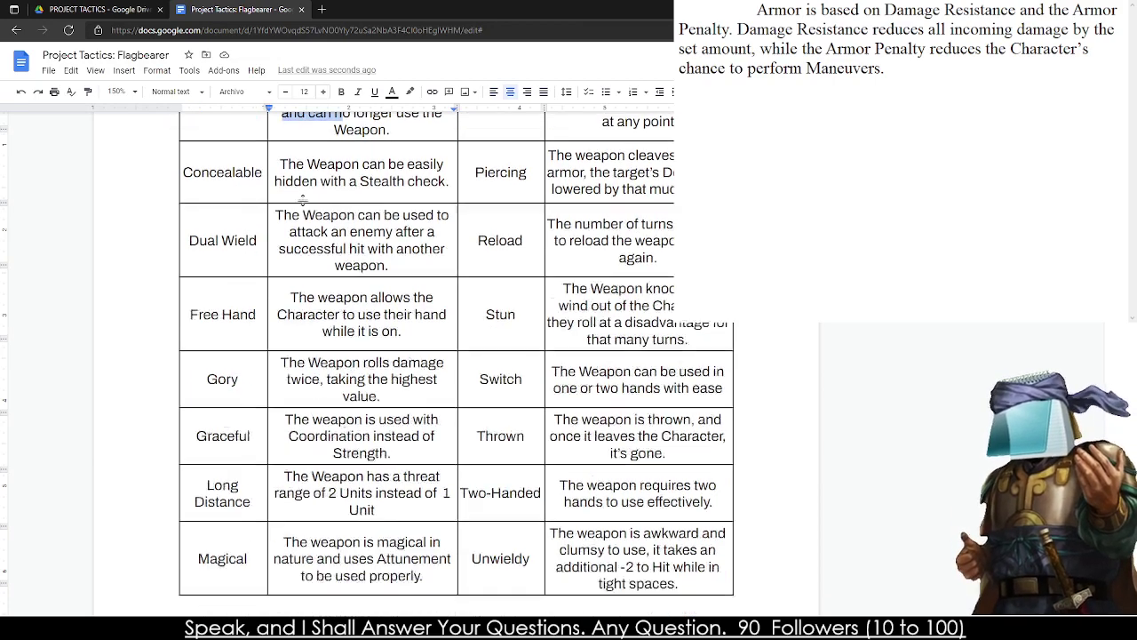
# - Apply the Normal text style to the paragraph under the Armor heading
pyautogui.scroll(-5, 291, 206)
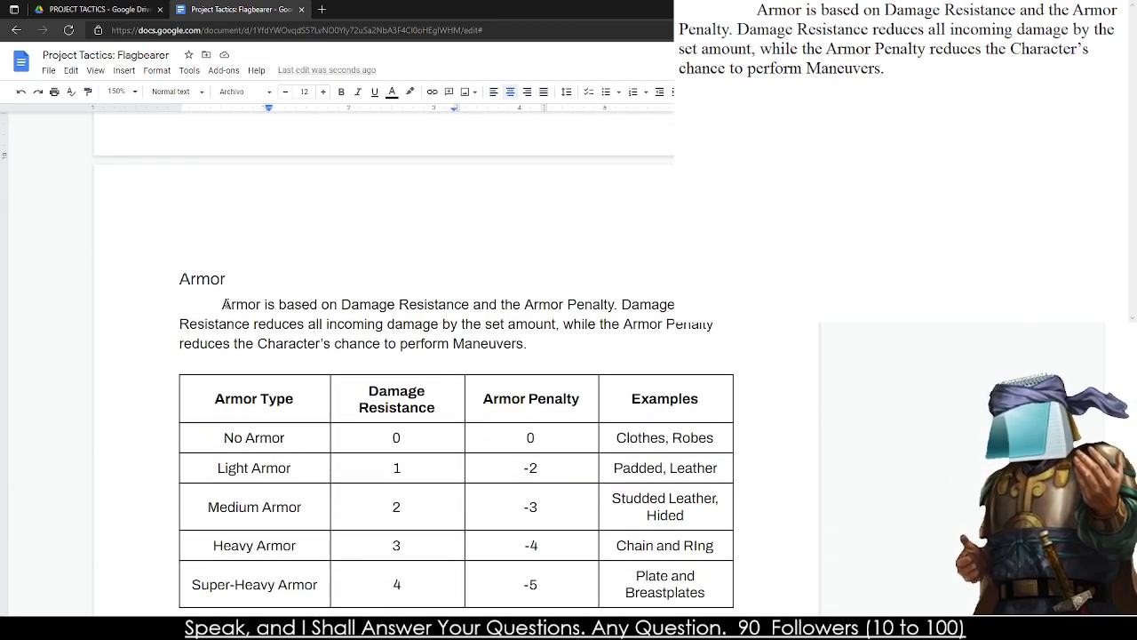
pyautogui.tripleClick(224, 303)
pyautogui.click(175, 91)
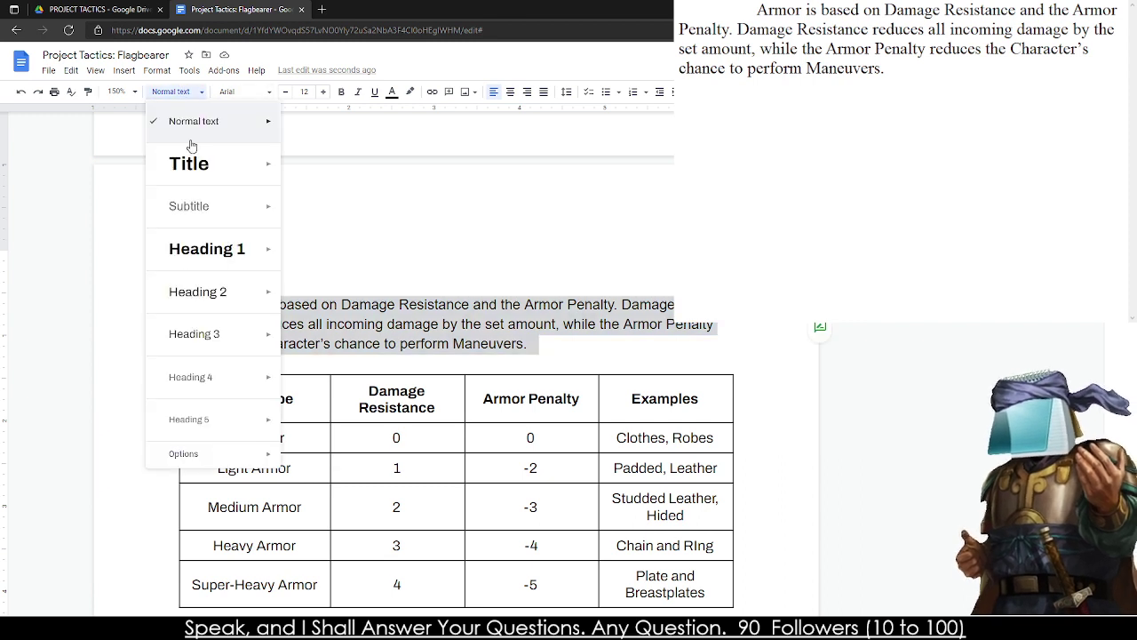
pyautogui.click(208, 131)
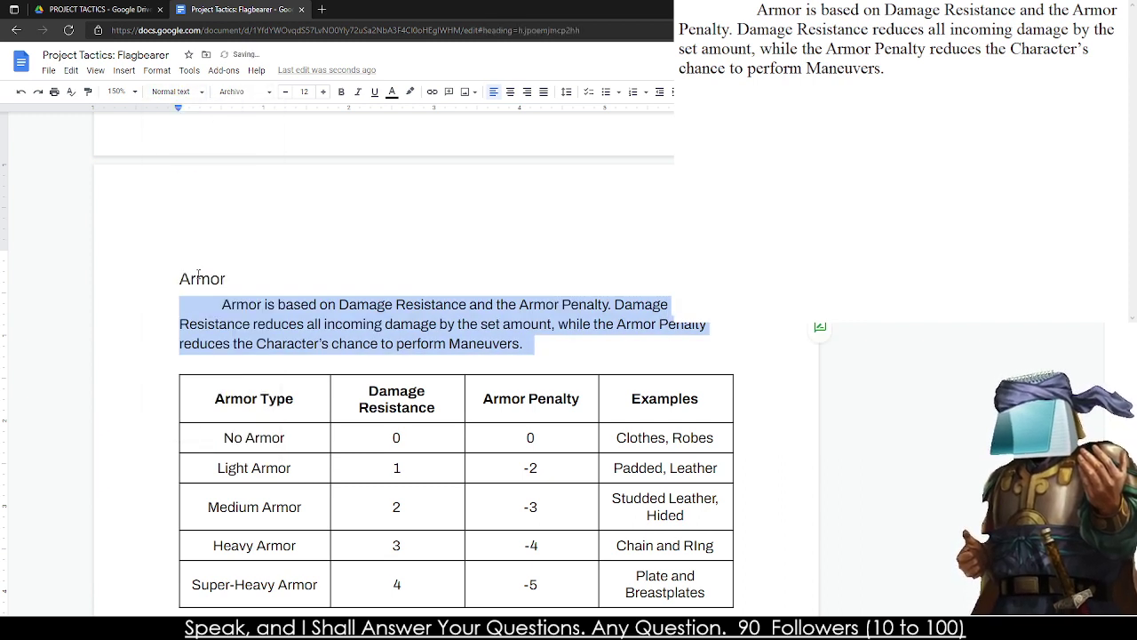
# - Check the style and font of the Armor heading, the armor table and the Shields heading
pyautogui.tripleClick(188, 278)
pyautogui.click(169, 92)
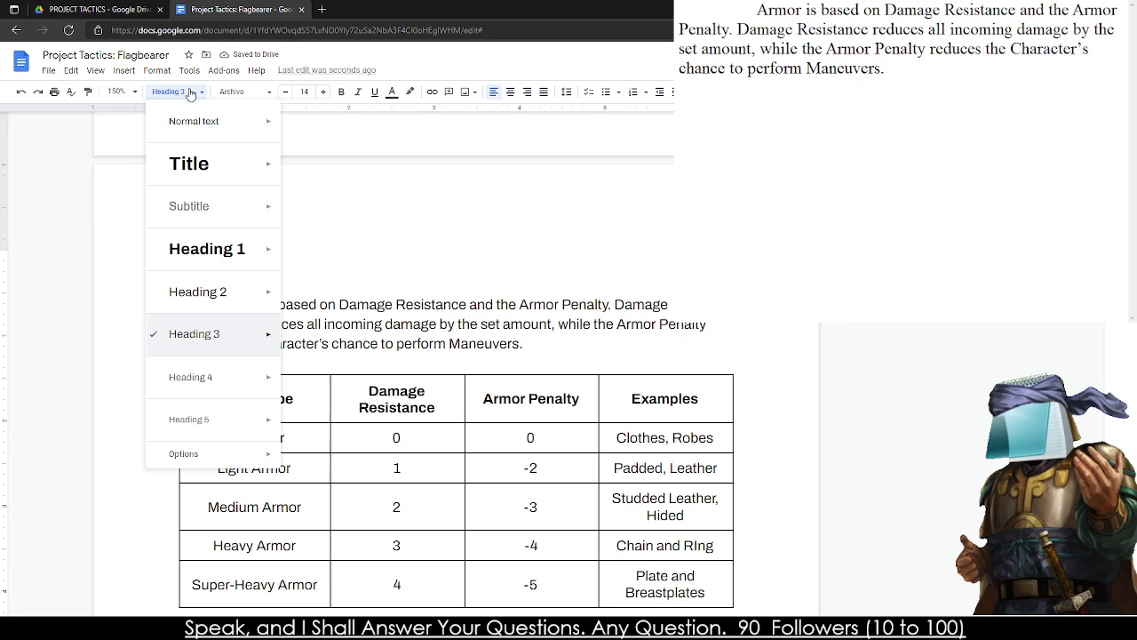
pyautogui.press('Escape')
pyautogui.click(218, 324)
pyautogui.scroll(-2, 219, 323)
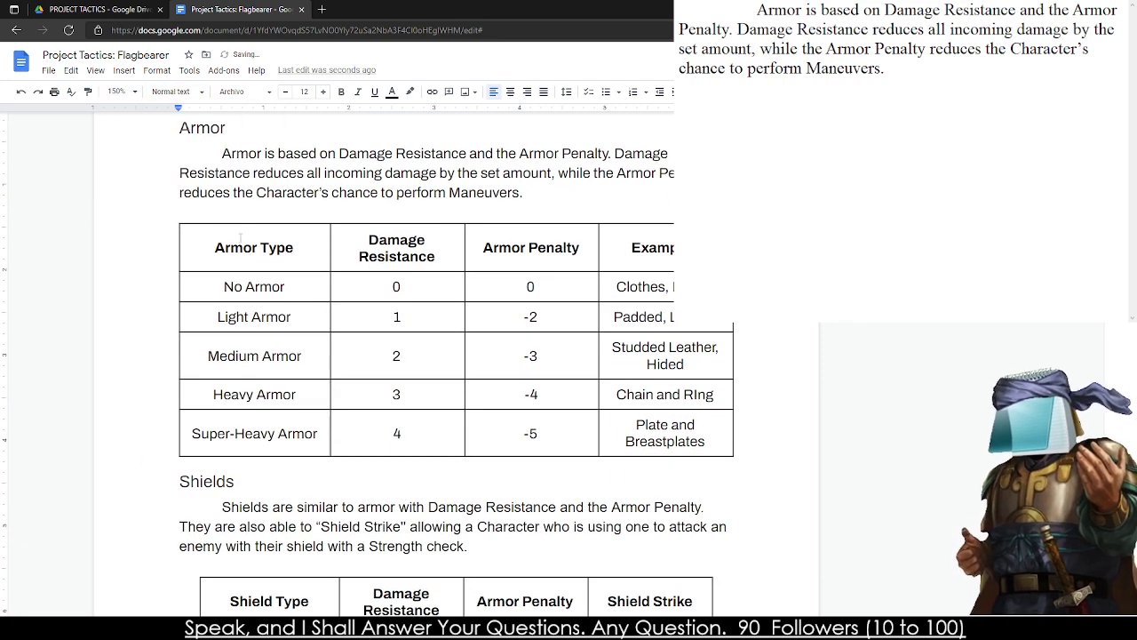
pyautogui.moveTo(215, 247); pyautogui.dragTo(231, 248)
pyautogui.moveTo(525, 372); pyautogui.dragTo(650, 429)
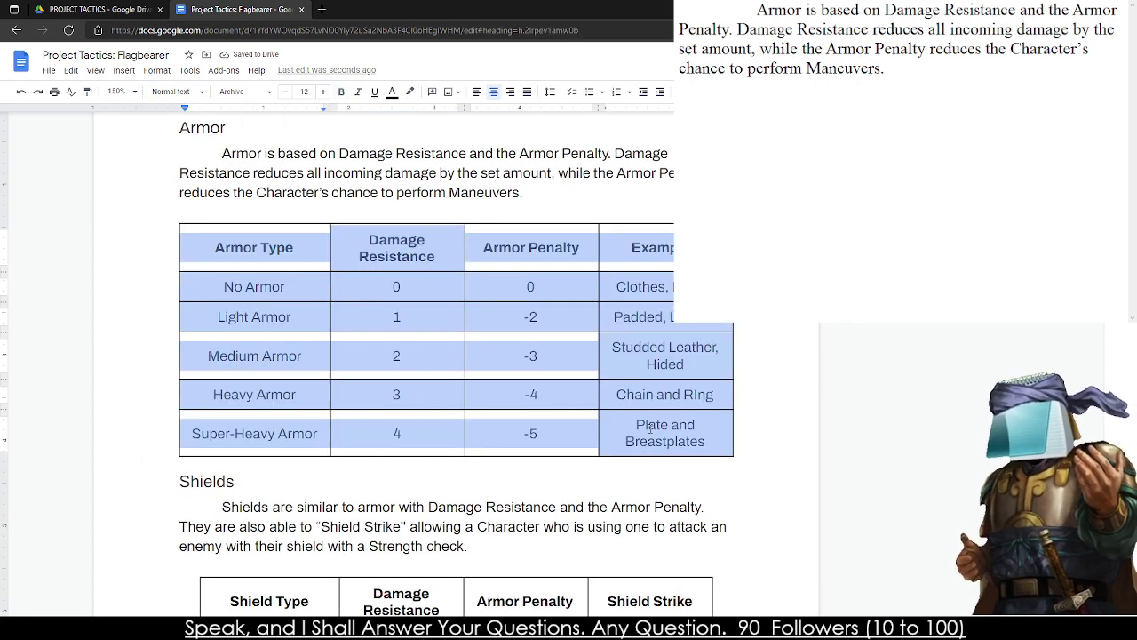
pyautogui.scroll(-2, 607, 408)
pyautogui.click(191, 329)
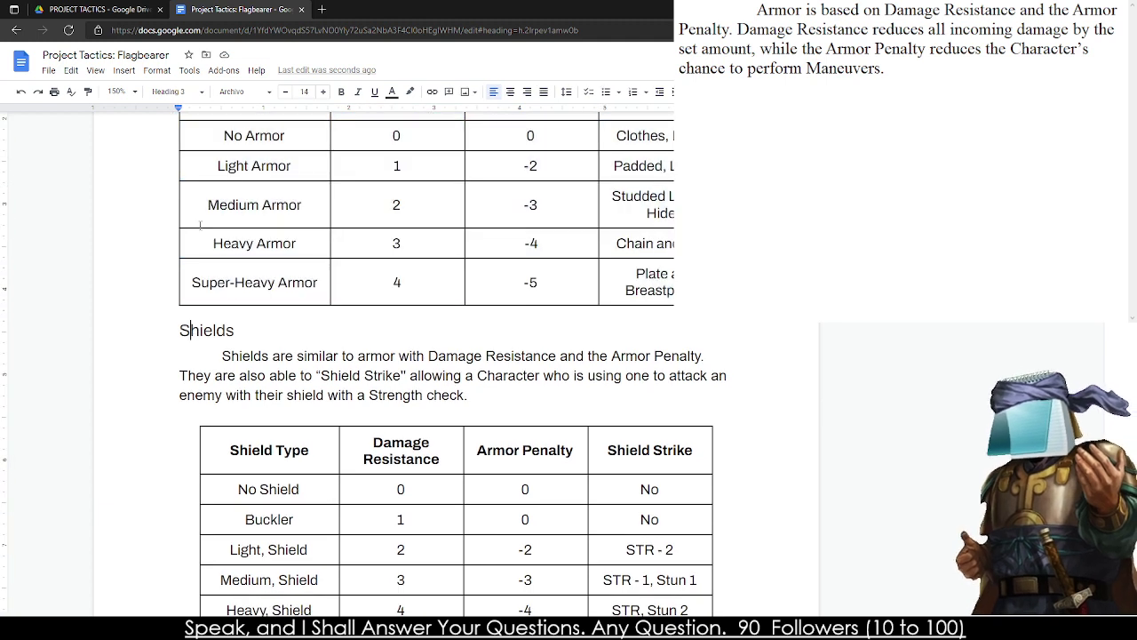
pyautogui.moveTo(180, 329); pyautogui.dragTo(242, 330)
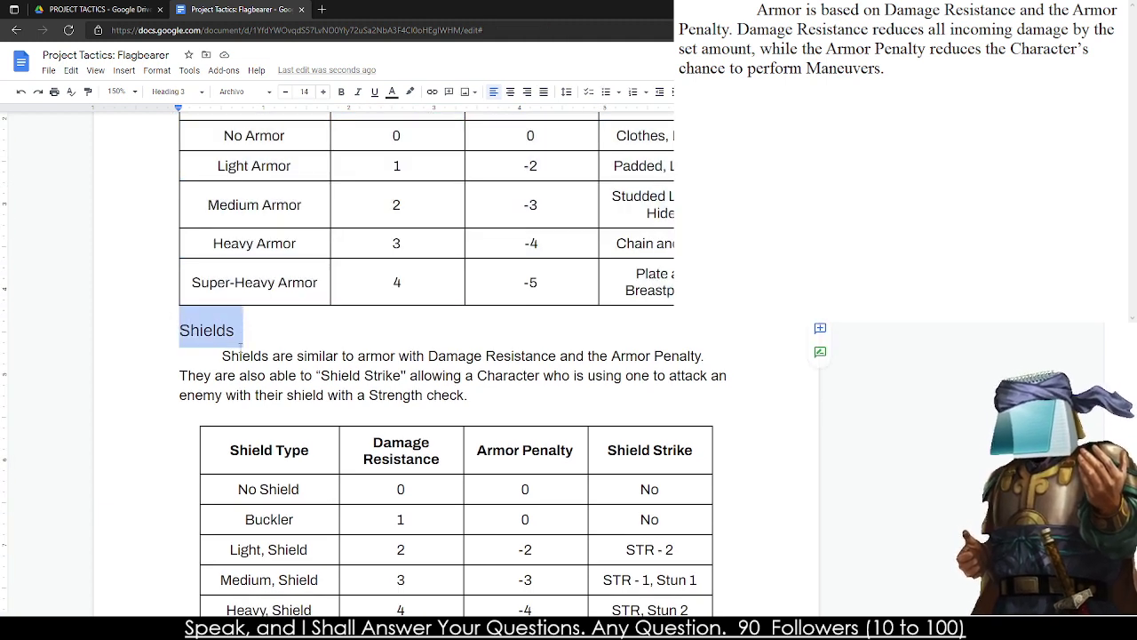
# - Apply the Normal text style to the paragraph under the Shields heading and check the shield table's font
pyautogui.click(238, 356)
pyautogui.doubleClick(238, 356)
pyautogui.tripleClick(238, 356)
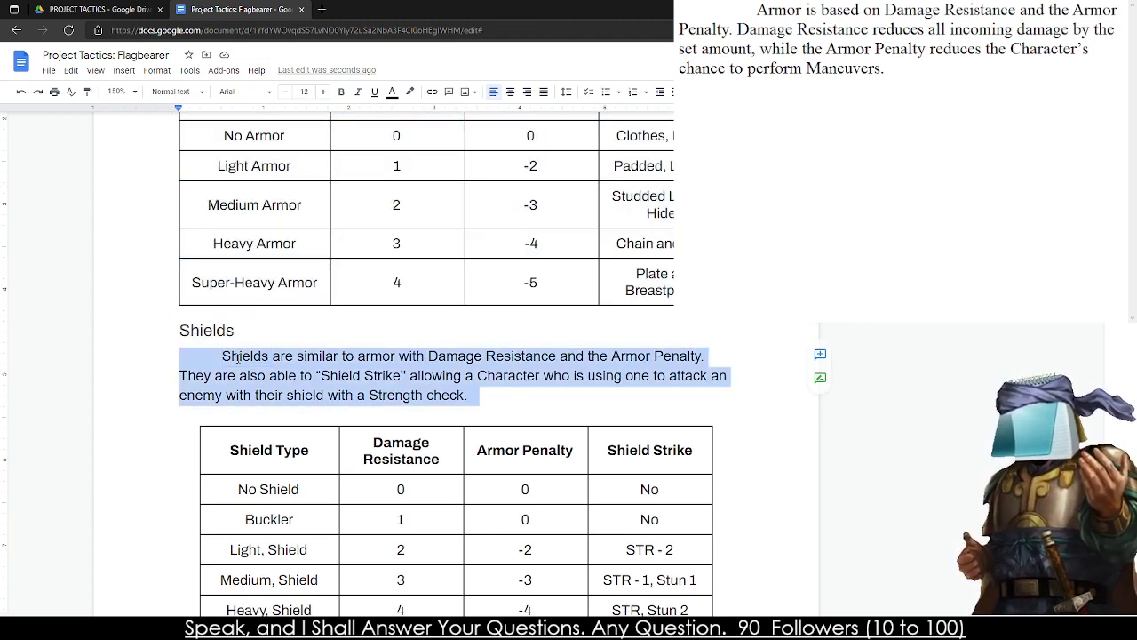
pyautogui.click(176, 92)
pyautogui.click(208, 126)
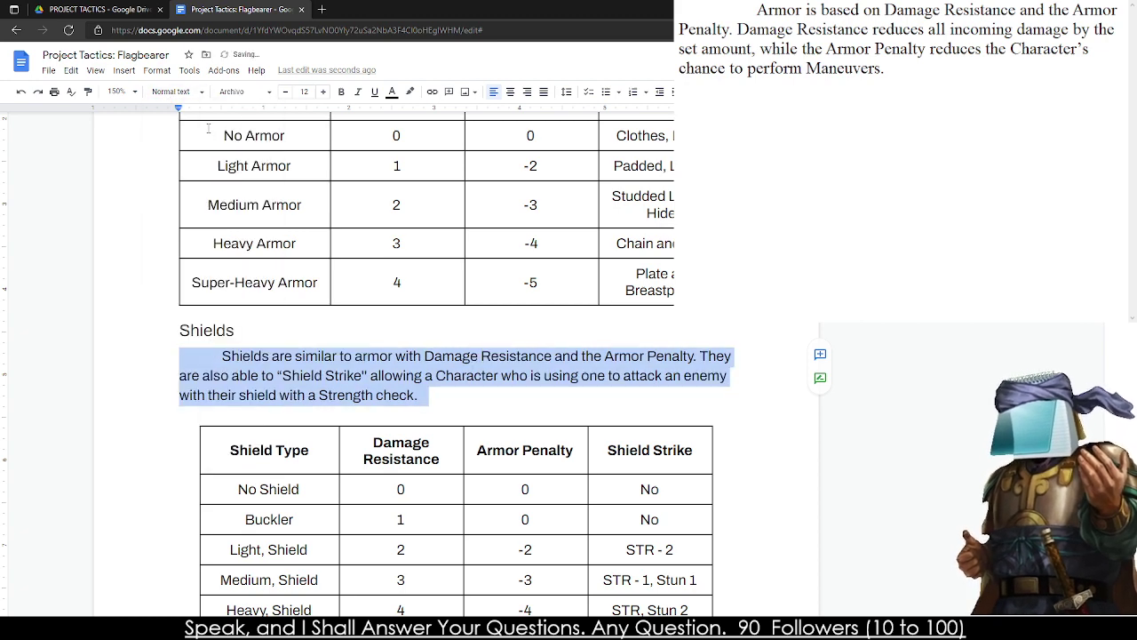
pyautogui.scroll(-5, 236, 344)
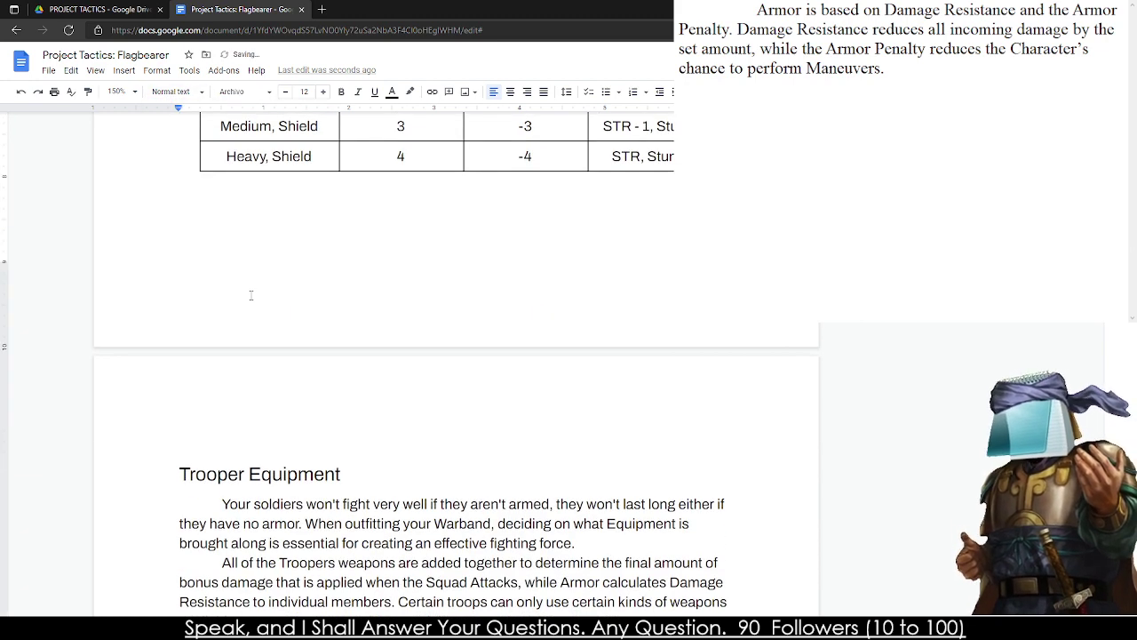
pyautogui.scroll(3, 236, 344)
pyautogui.click(247, 337)
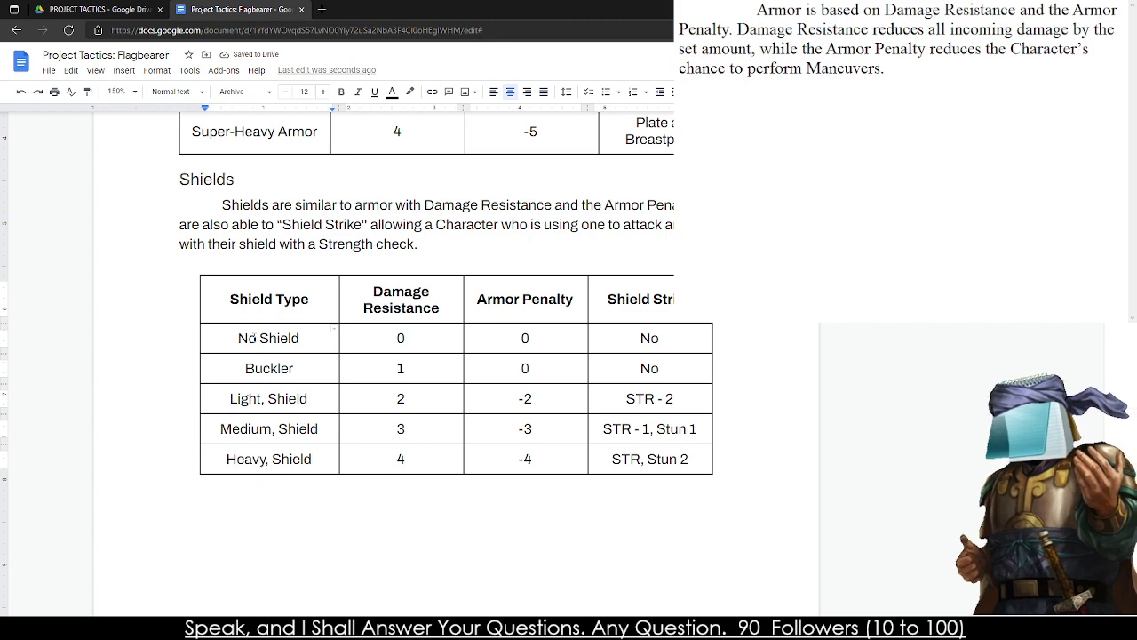
# - Begin a new armor description in the scratch note with "Armor protects the Captain in the heat of battle,"
pyautogui.scroll(6, 418, 354)
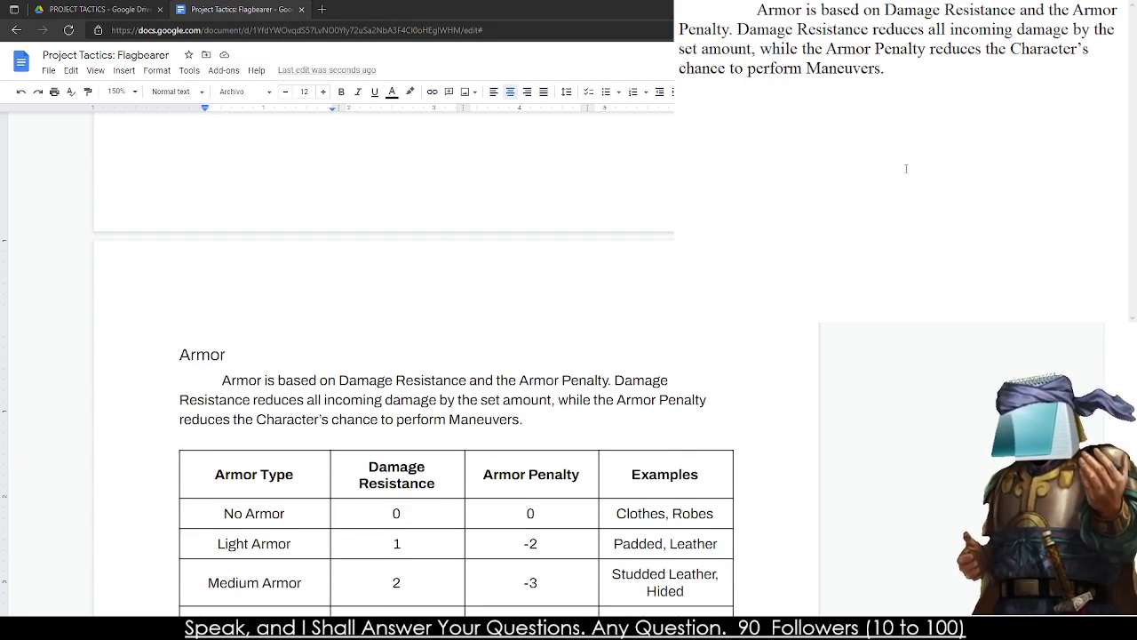
pyautogui.press('Tab')
pyautogui.write('Armor ')
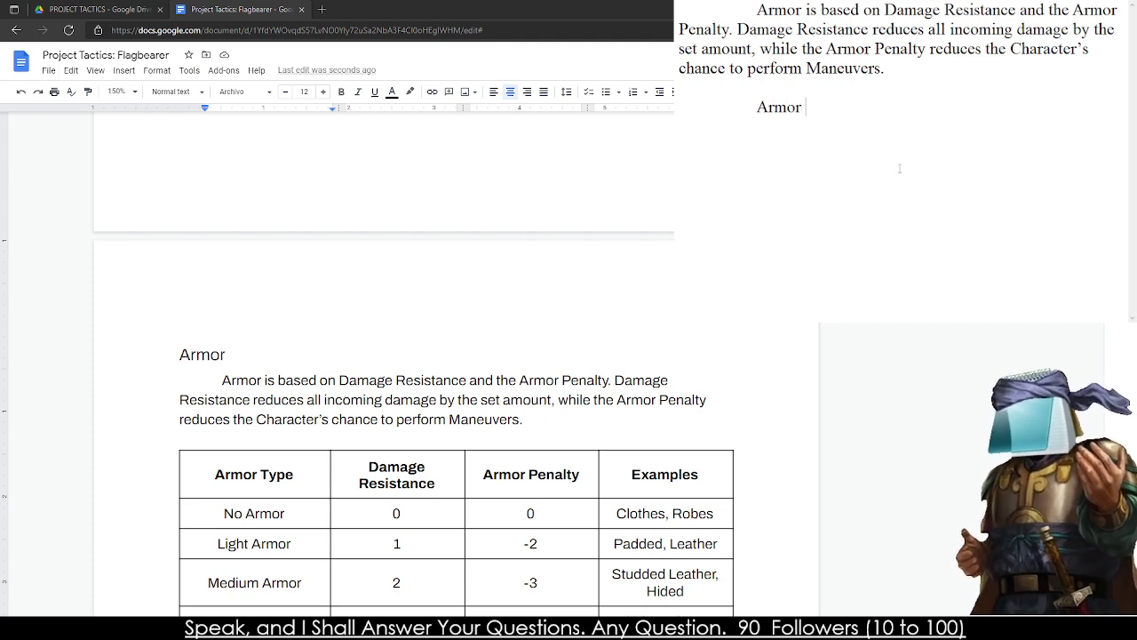
pyautogui.write('is  protects ')
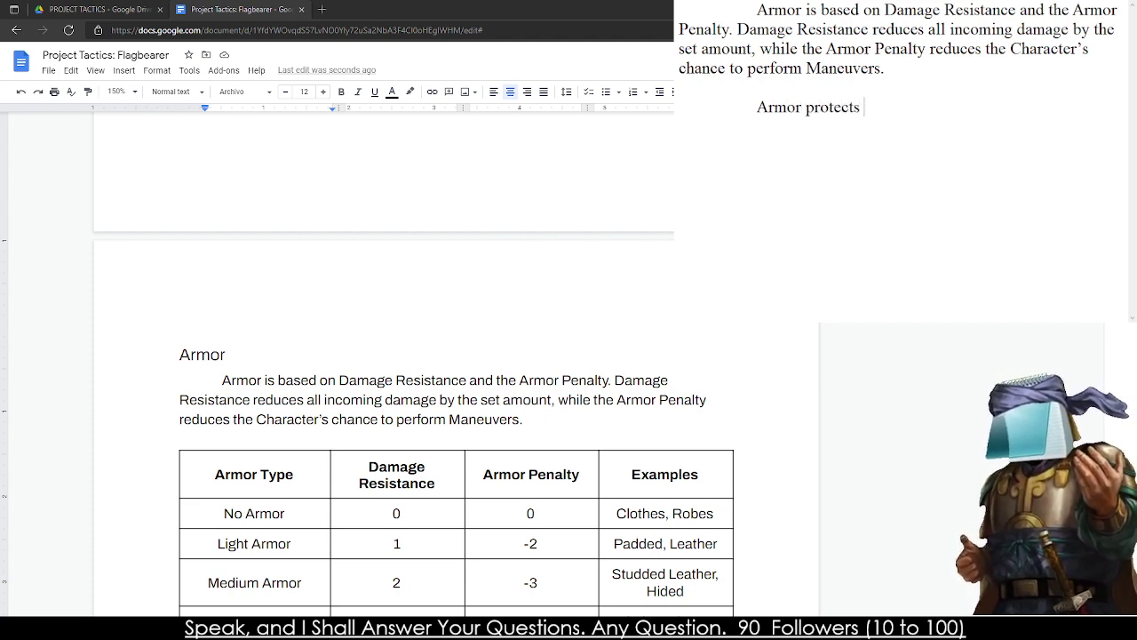
pyautogui.write('the C')
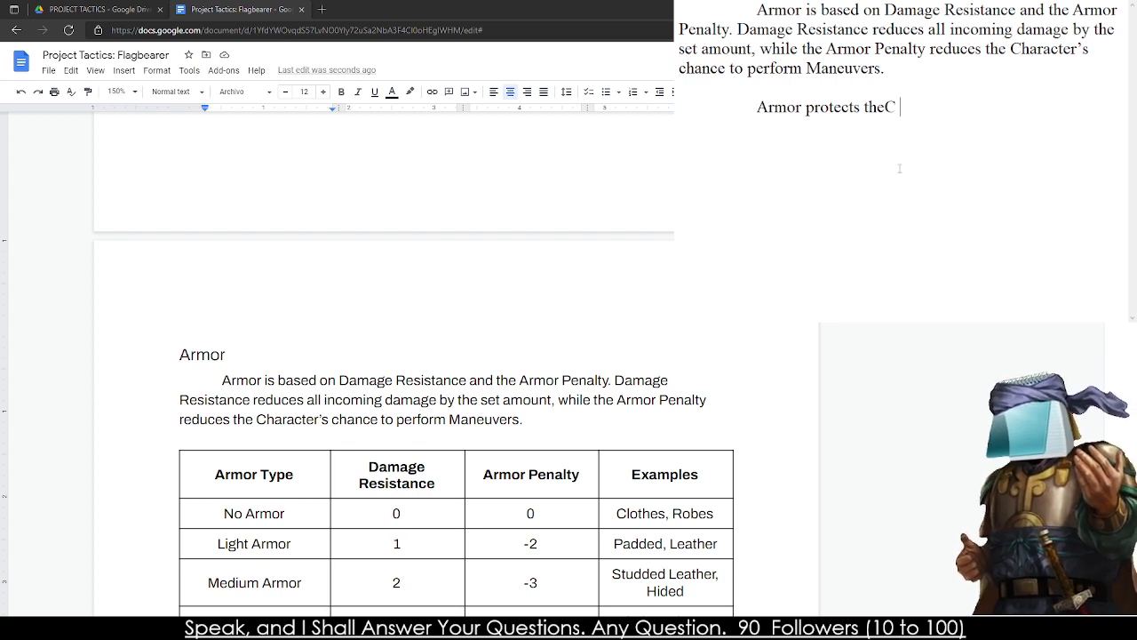
pyautogui.press('BackSpace')
pyautogui.write('Captain in the')
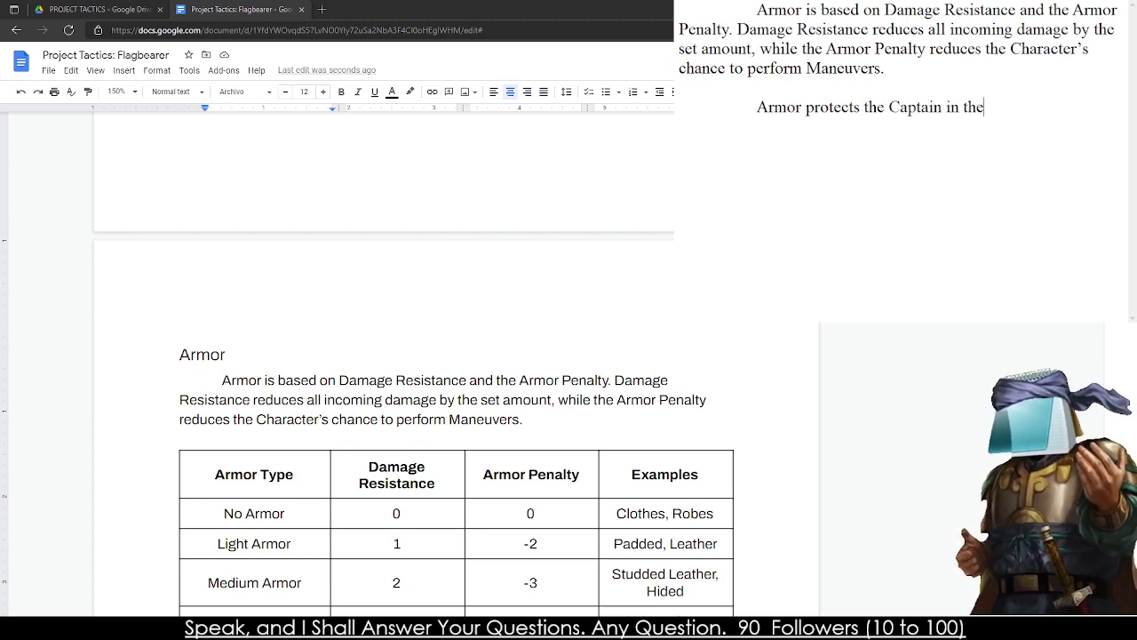
pyautogui.write(' heat of battle,')
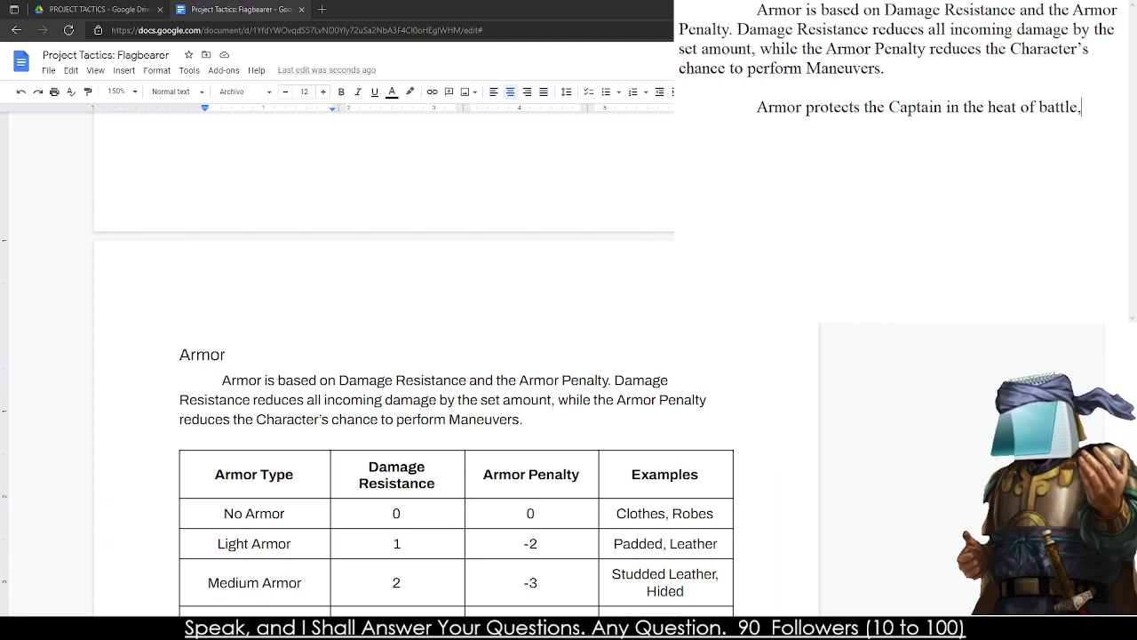
# - Continue the draft sentence with "each Armor Type grants Damage Resistence", fixing the doubled letter in "each"
pyautogui.write(' eacch')
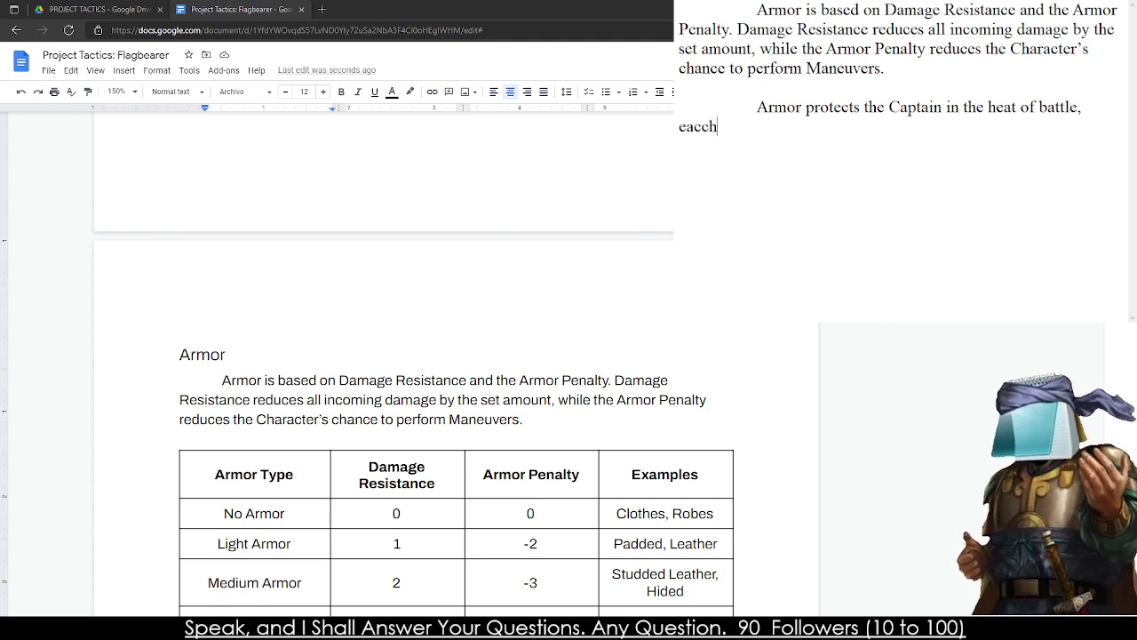
pyautogui.write(' Armor Type g')
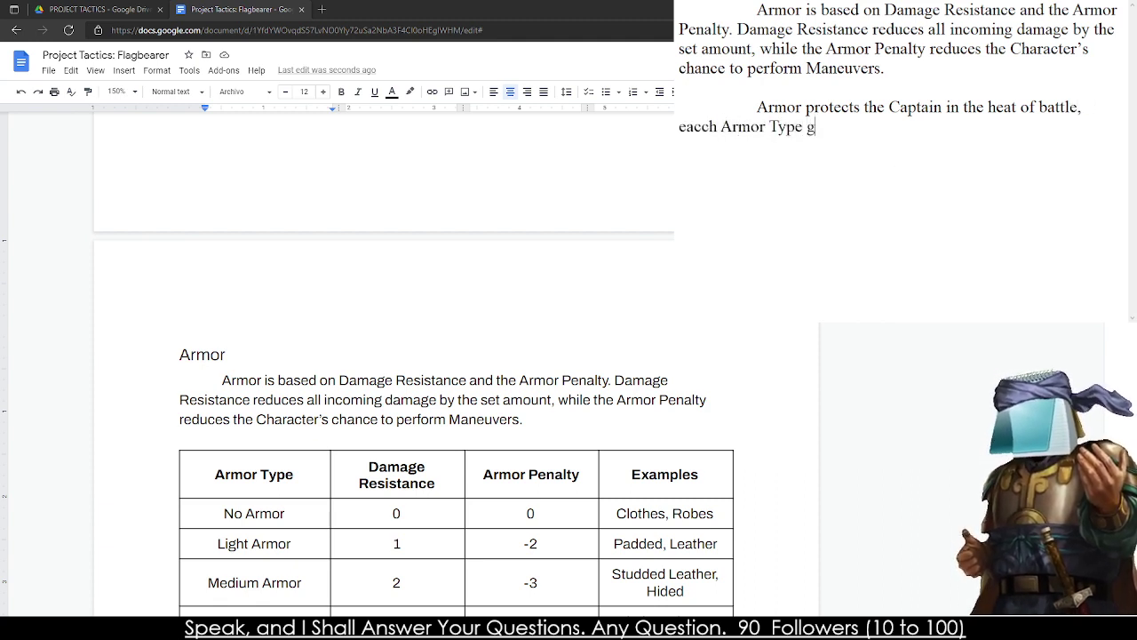
pyautogui.write('rants Ddamage Res')
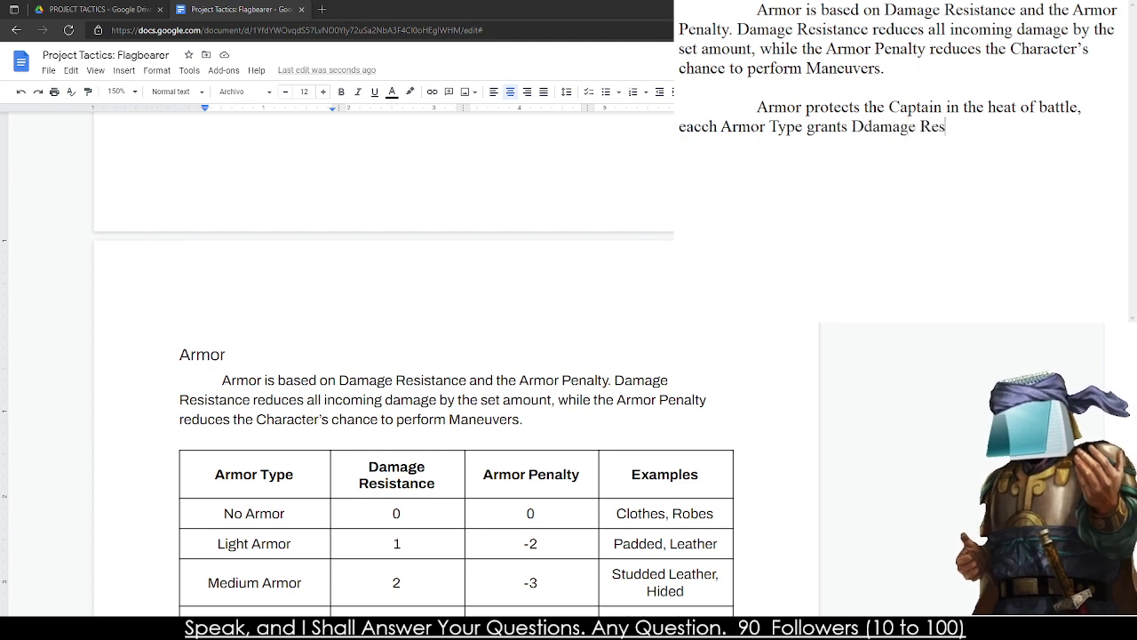
pyautogui.press('BackSpace')
pyautogui.press('BackSpace')
pyautogui.press('BackSpace')
pyautogui.press('BackSpace')
pyautogui.press('BackSpace')
pyautogui.press('BackSpace')
pyautogui.press('BackSpace')
pyautogui.press('BackSpace')
pyautogui.press('BackSpace')
pyautogui.press('BackSpace')
pyautogui.press('BackSpace')
pyautogui.write('D')
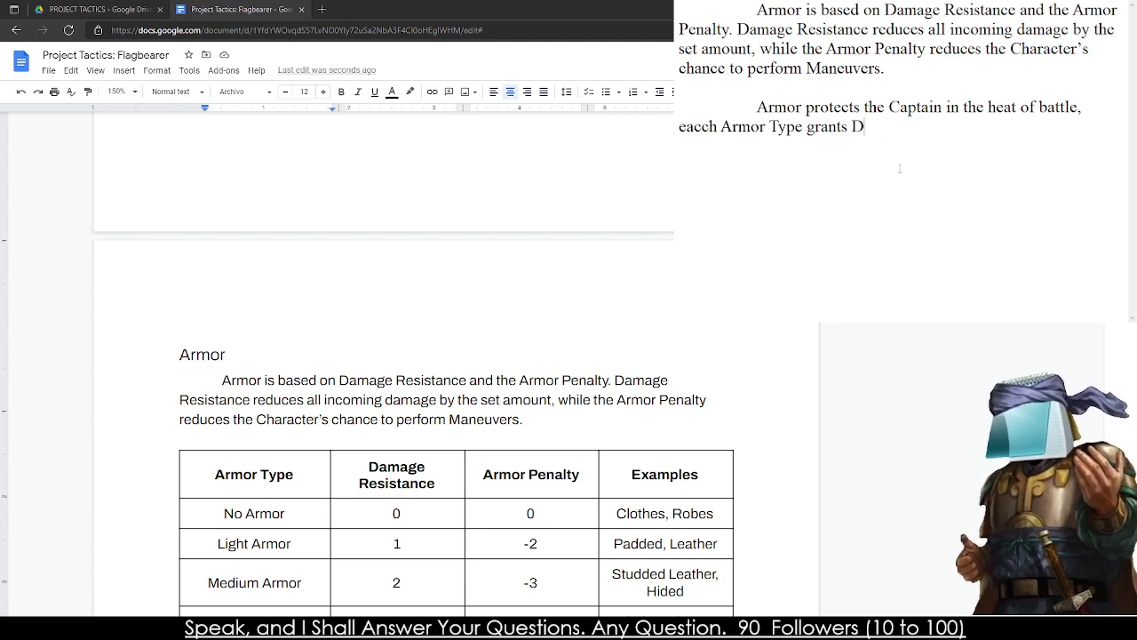
pyautogui.write('amage Resistence')
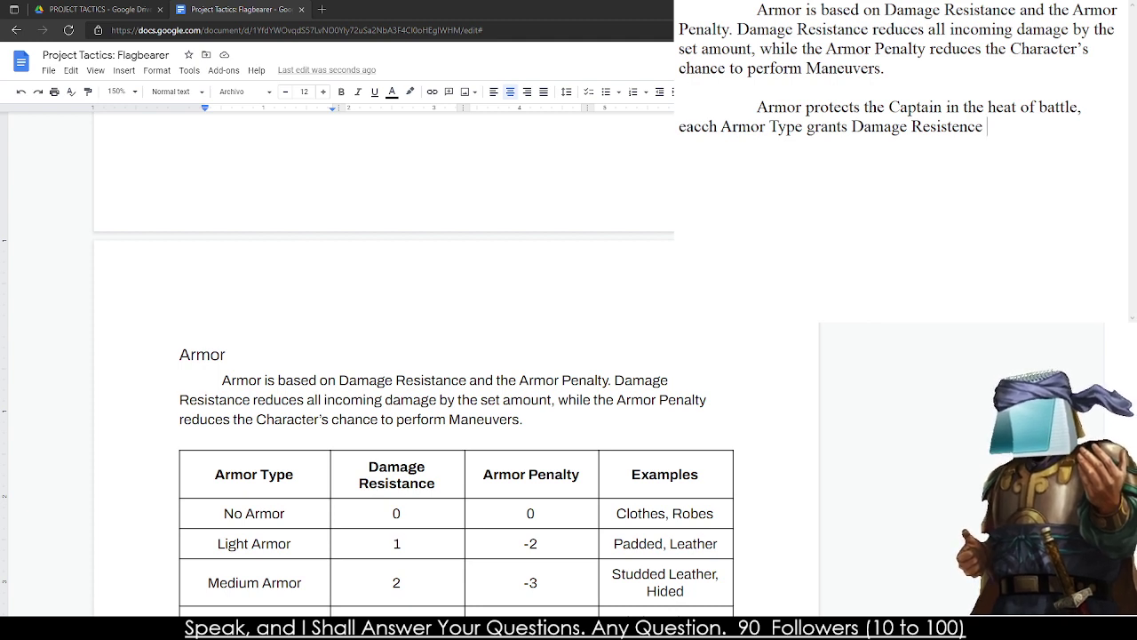
pyautogui.click(699, 126)
pyautogui.press('BackSpace')
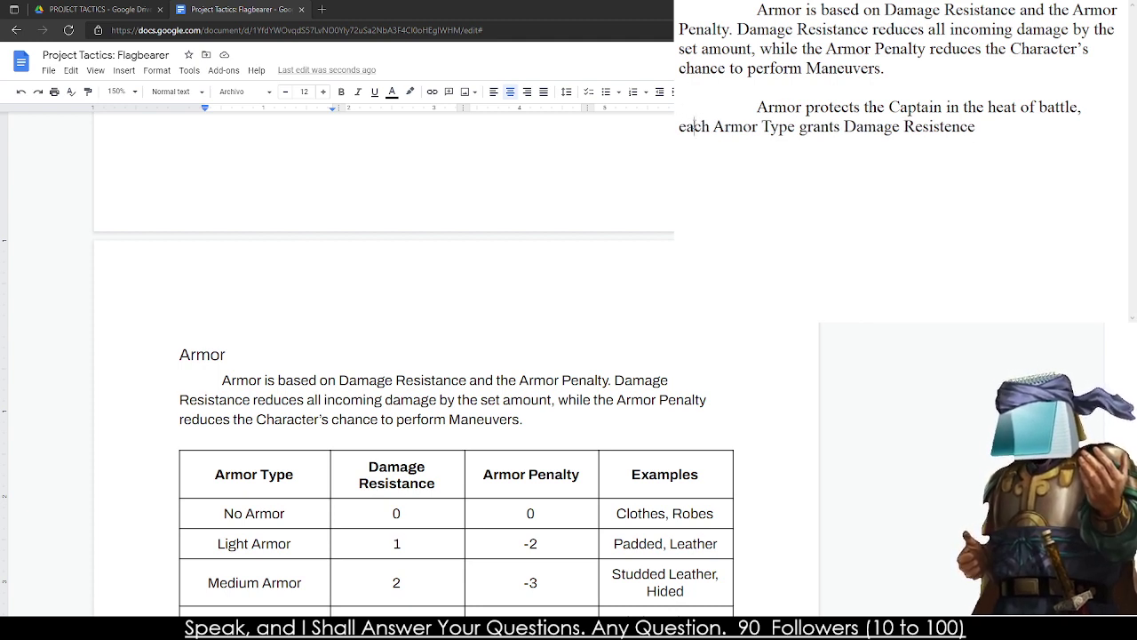
# - Complete the draft sentence with ", but they reduce the Free Movement of the Captain by a certain amount as well."
pyautogui.click(994, 157)
pyautogui.write(', but they re')
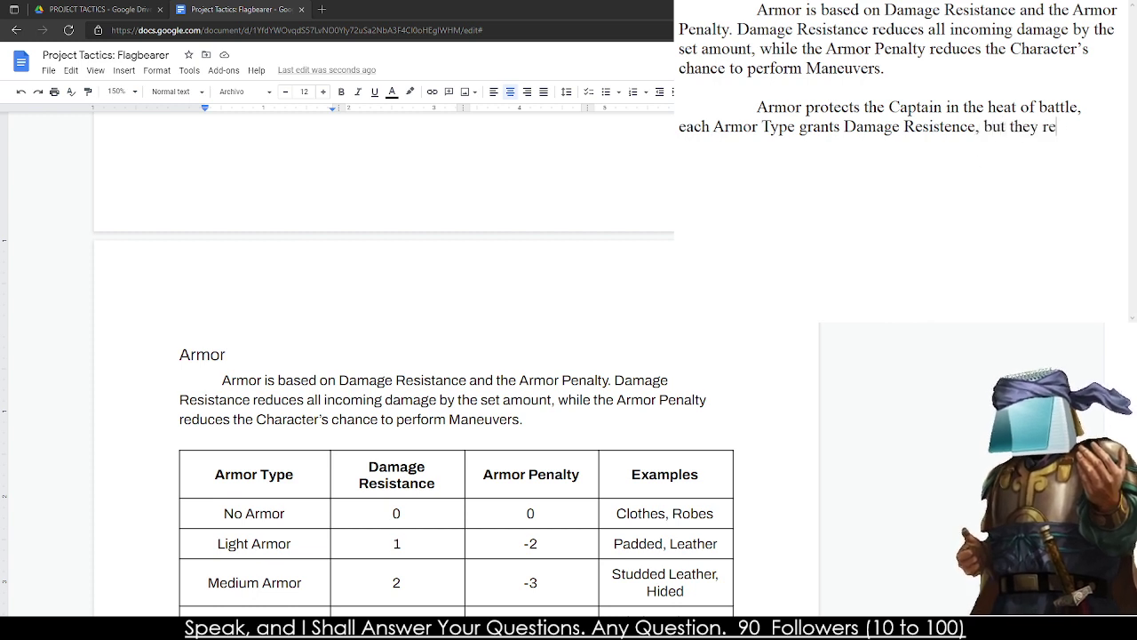
pyautogui.write('duce the to')
pyautogui.press('BackSpace')
pyautogui.press('BackSpace')
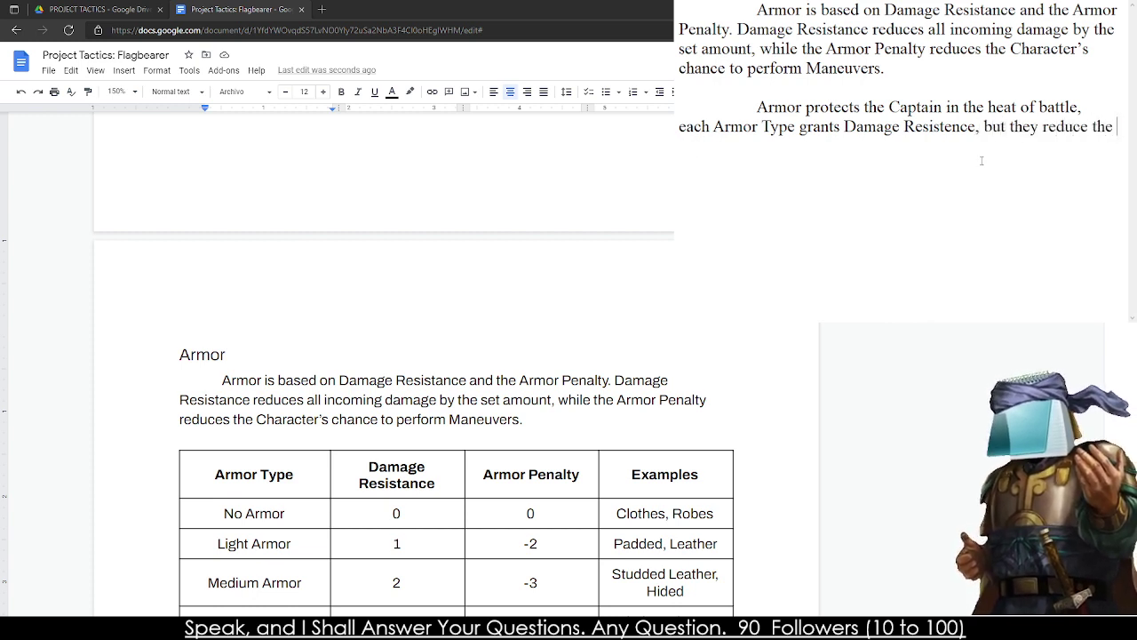
pyautogui.write('G')
pyautogui.press('BackSpace')
pyautogui.write('Free Spee')
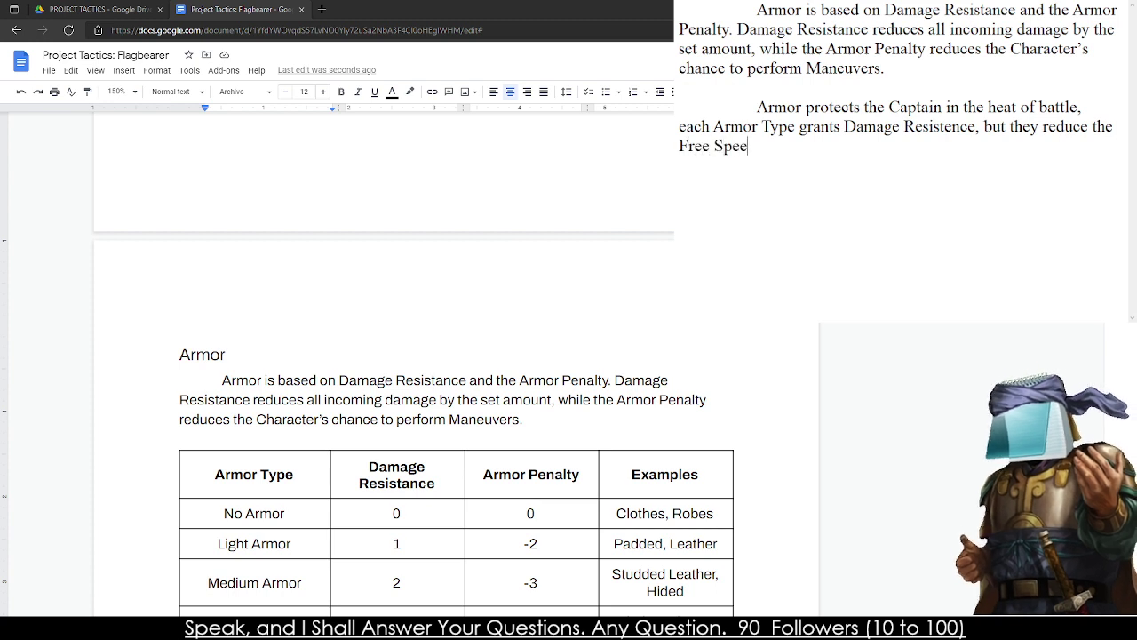
pyautogui.write('d')
pyautogui.press('BackSpace')
pyautogui.press('BackSpace')
pyautogui.press('BackSpace')
pyautogui.press('BackSpace')
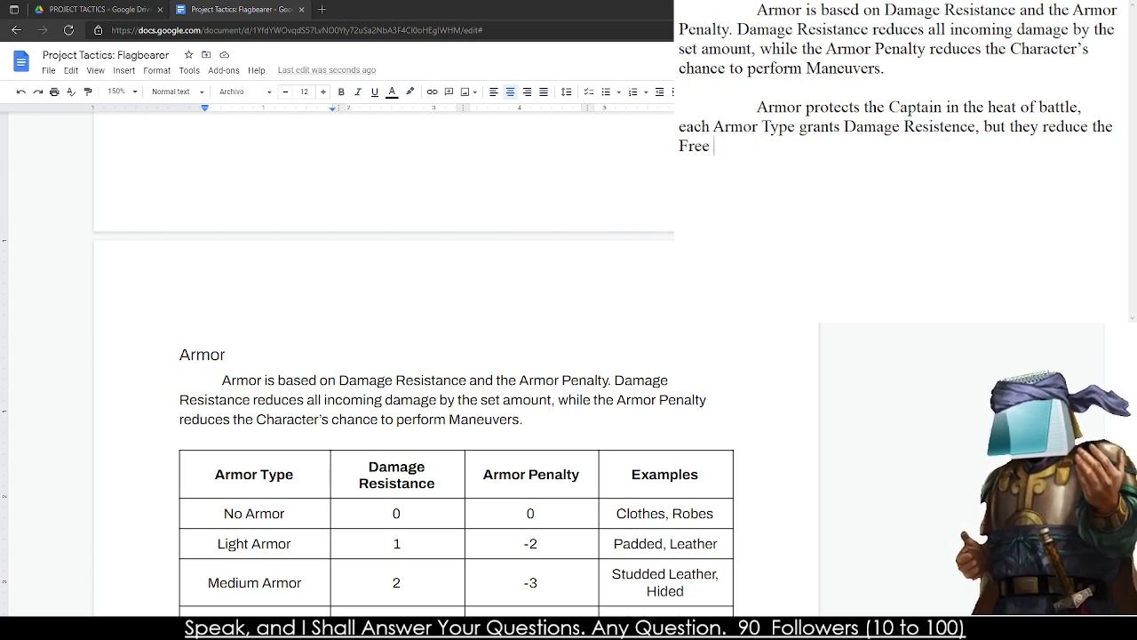
pyautogui.write('Movement of the Cha')
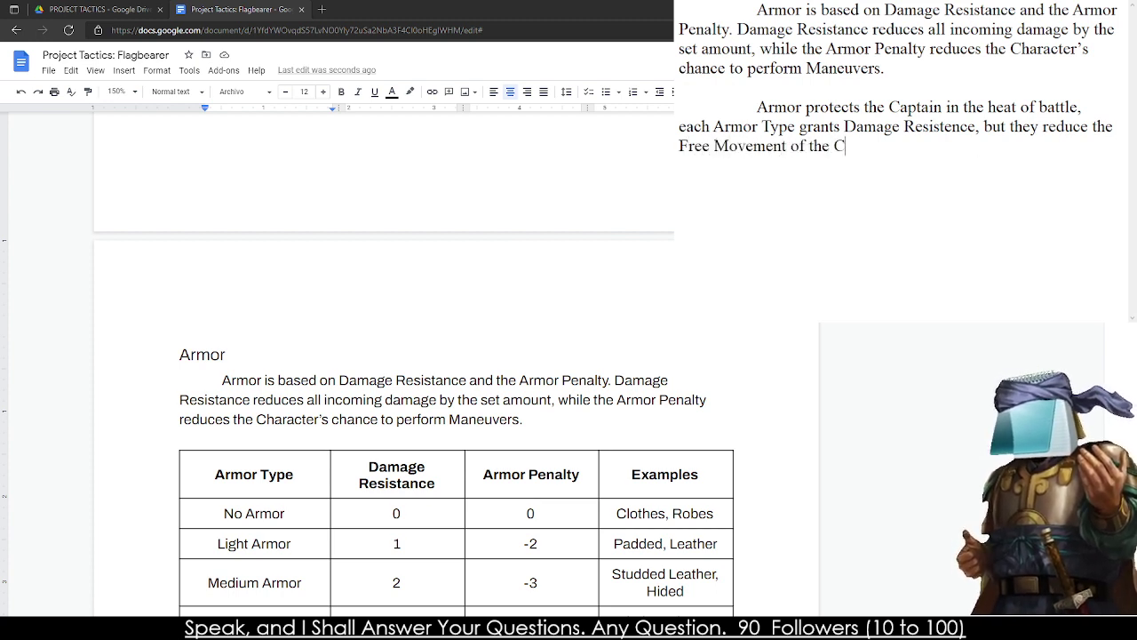
pyautogui.press('BackSpace')
pyautogui.write('aptain b')
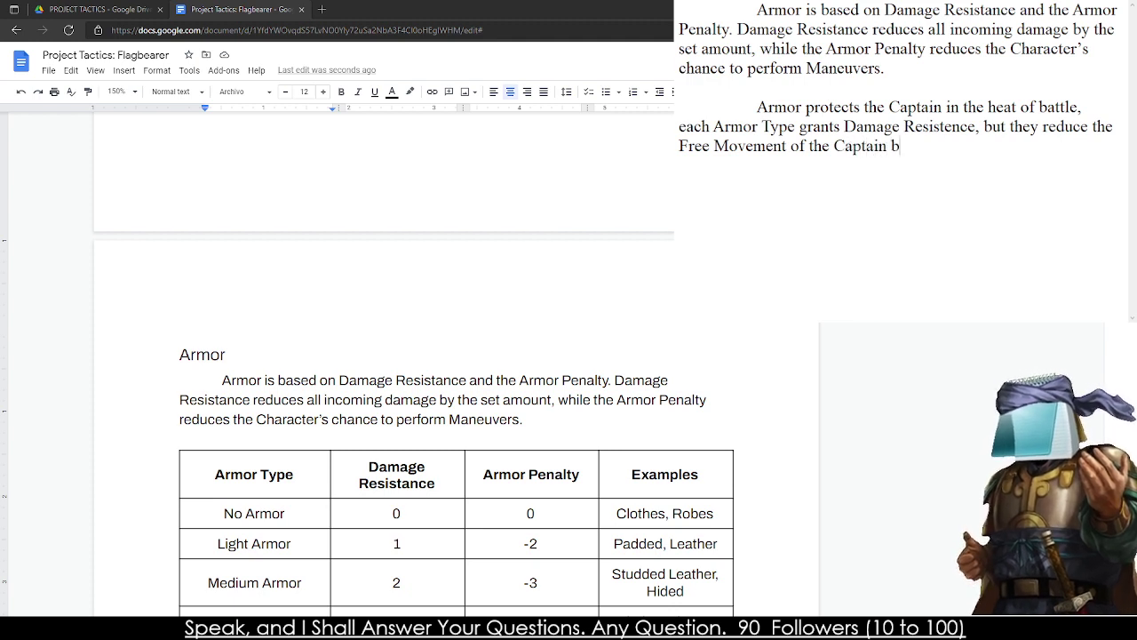
pyautogui.write('y a certain amount as well.')
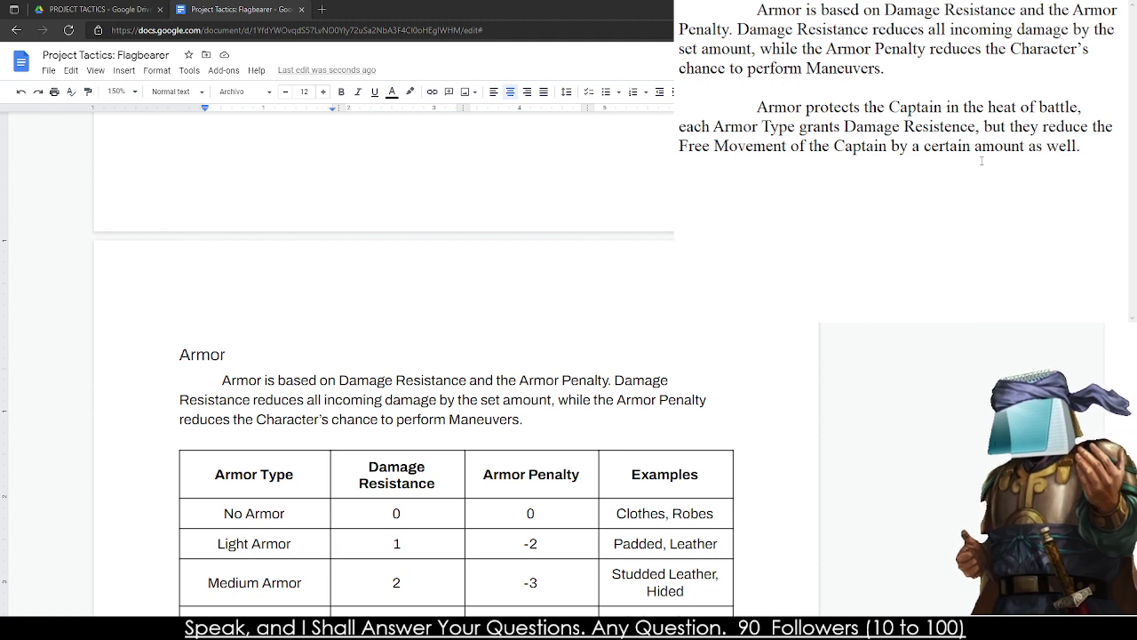
# - Add the closing sentence "It's a trade off between speed and protection." to the armor draft
pyautogui.write(" It's a tradde ")
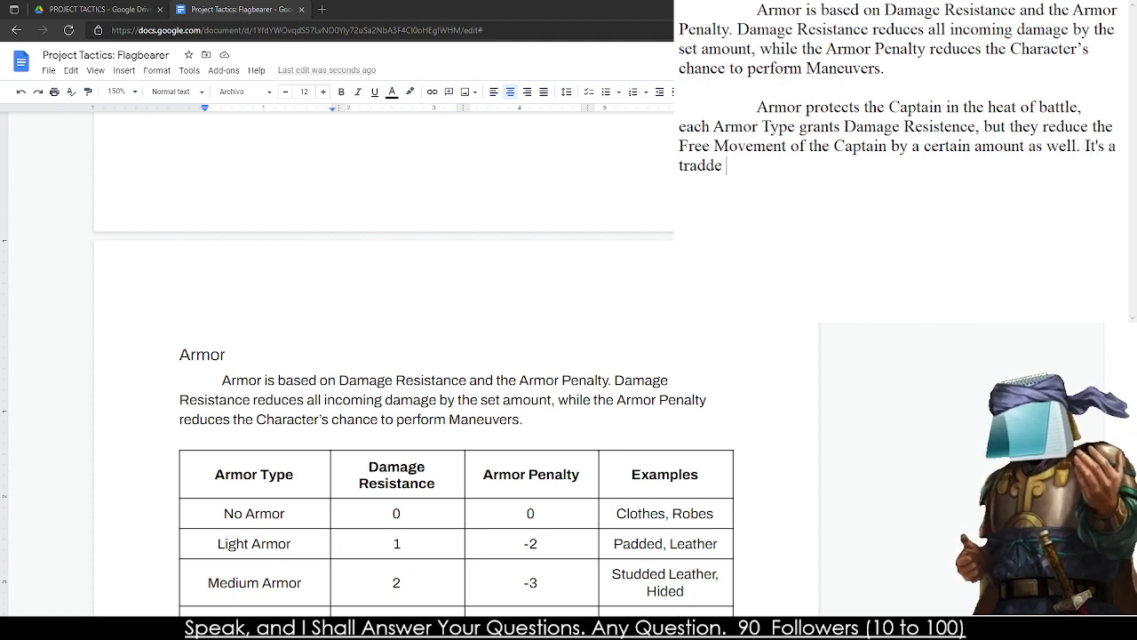
pyautogui.write('of be')
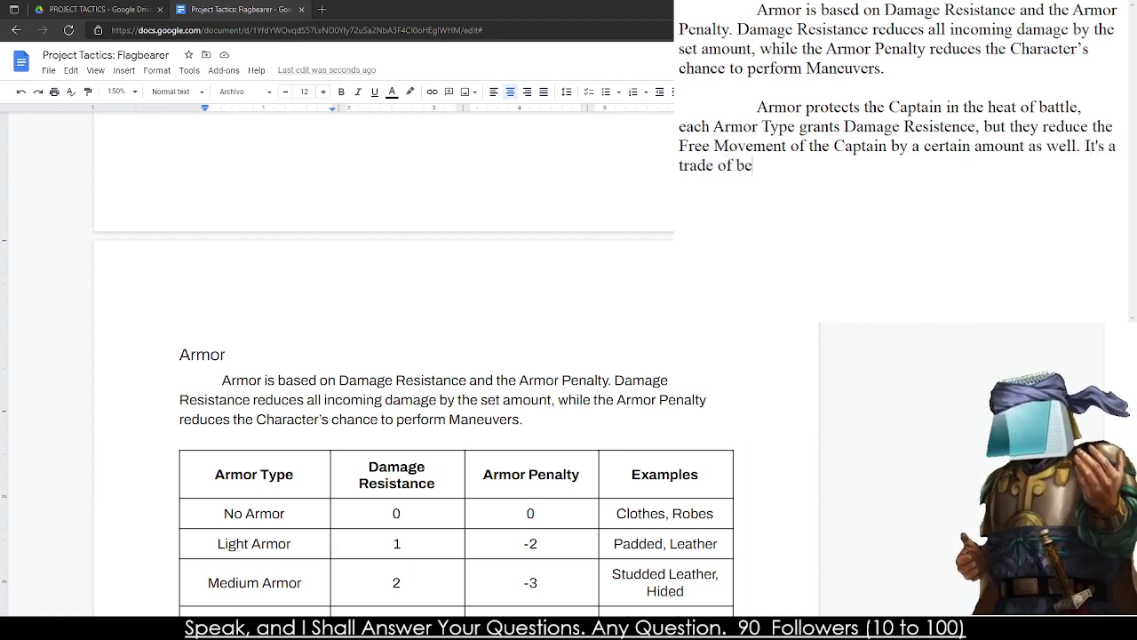
pyautogui.press('BackSpace')
pyautogui.press('BackSpace')
pyautogui.press('BackSpace')
pyautogui.write('f betwe')
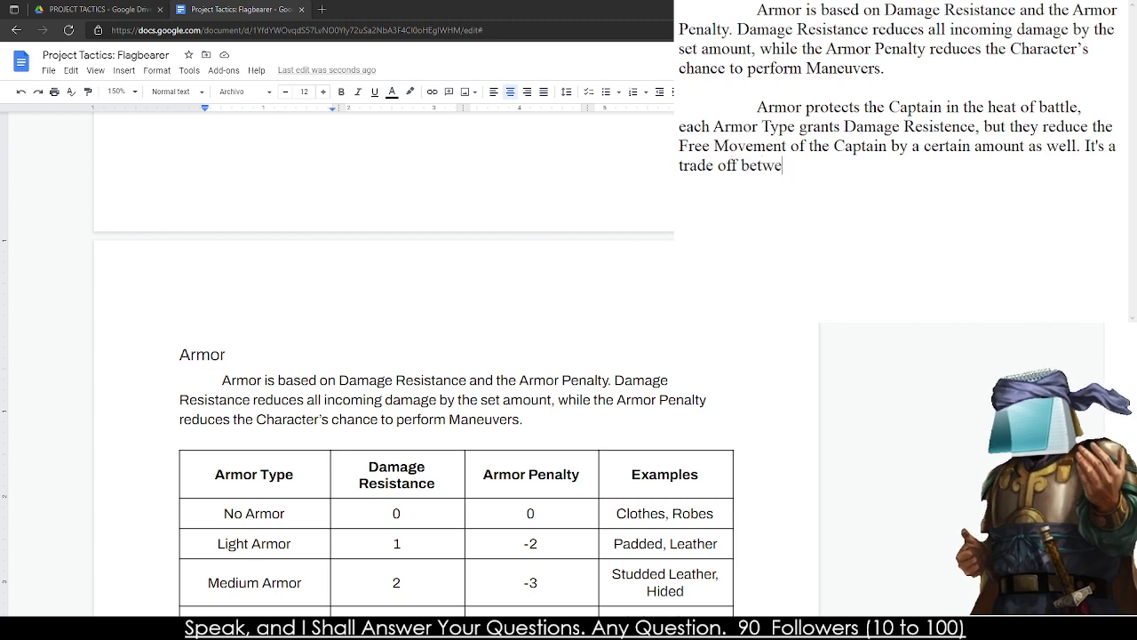
pyautogui.write('en speed and protection.')
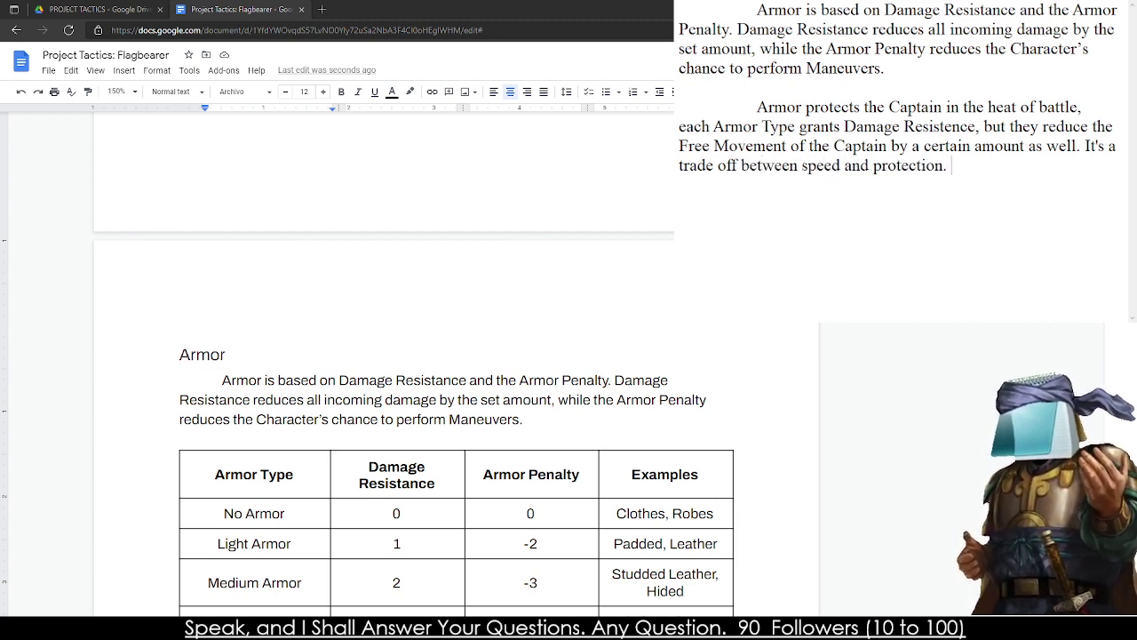
# - Replace the paragraph under the Armor heading with the drafted armor description, pasted without its formatting
pyautogui.moveTo(960, 213); pyautogui.dragTo(744, 108)
pyautogui.hotkey('ctrl', 'c')
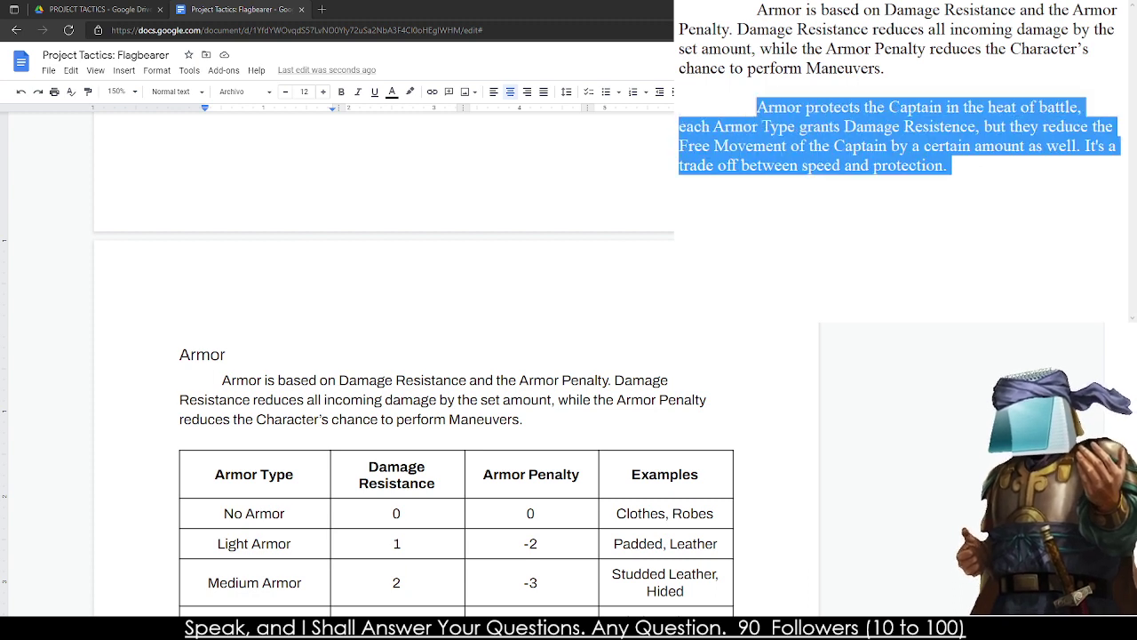
pyautogui.tripleClick(379, 380)
pyautogui.click(379, 380)
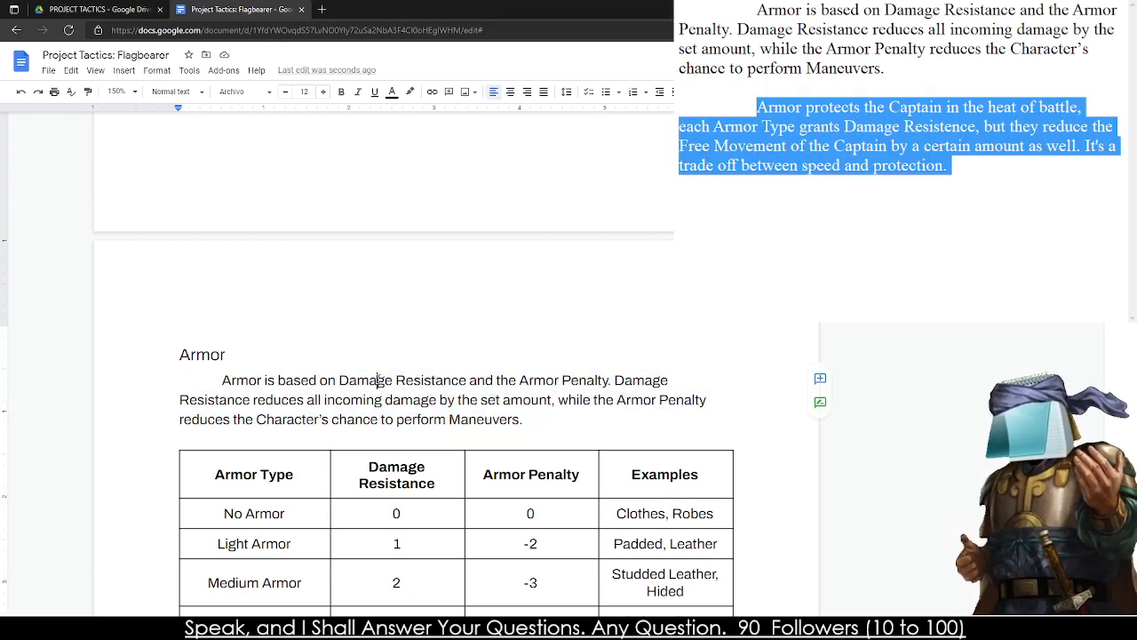
pyautogui.tripleClick(379, 381)
pyautogui.hotkey('ctrl', 'shift', 'v')
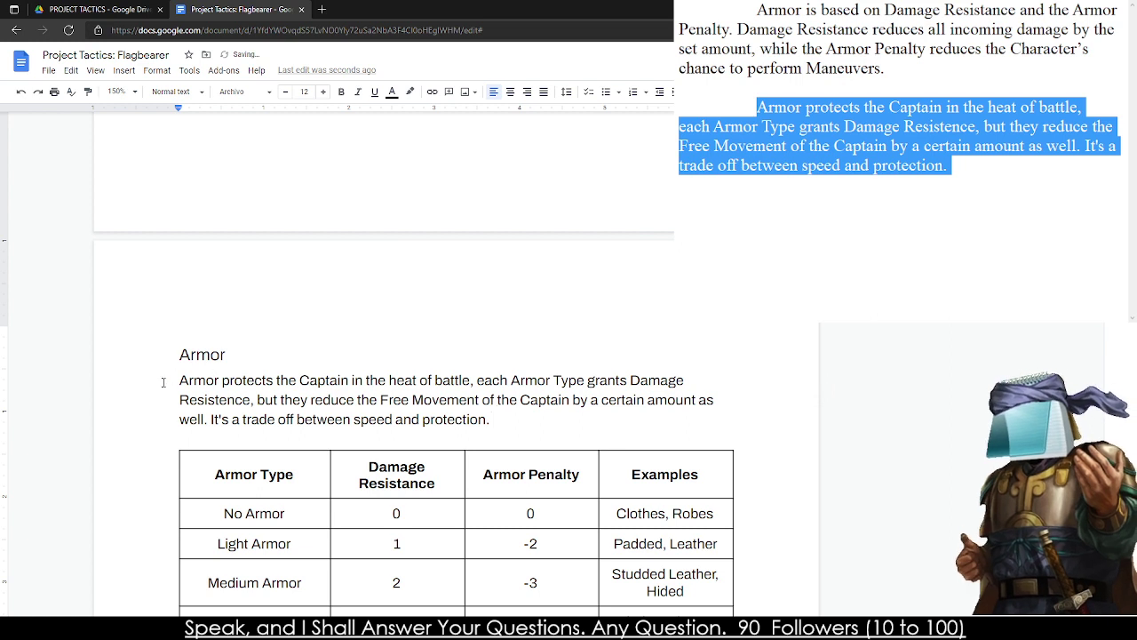
# - Indent the first line of the new Armor paragraph and correct "Resistence" to "Resistance"
pyautogui.click(163, 382)
pyautogui.press('Tab')
pyautogui.rightClick(236, 399)
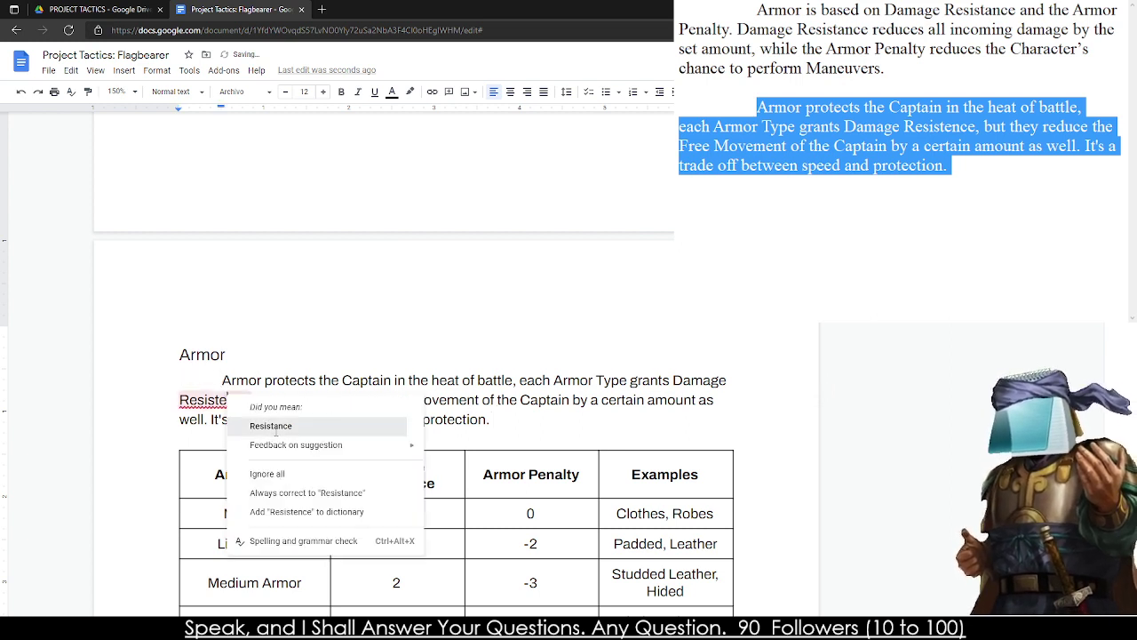
pyautogui.click(272, 421)
# - Replace the Armor paragraph's text after "reduce the Free Movement" with "of the Captain as well as a Maneuver Penalty,"
pyautogui.click(588, 400)
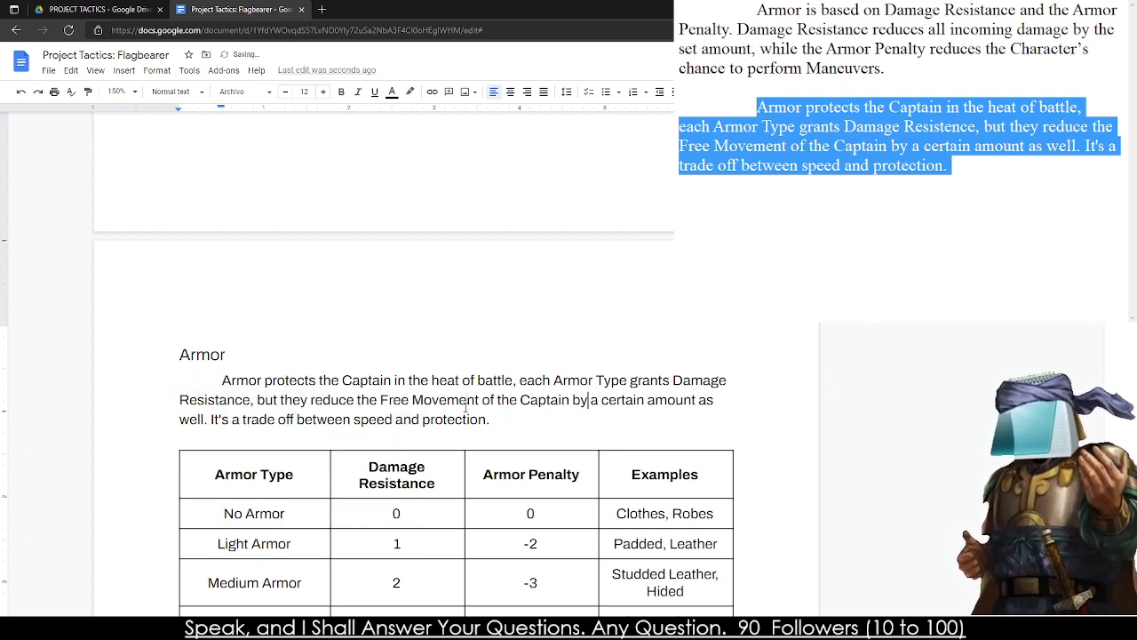
pyautogui.moveTo(608, 418); pyautogui.dragTo(488, 402)
pyautogui.press('BackSpace')
pyautogui.write('f')
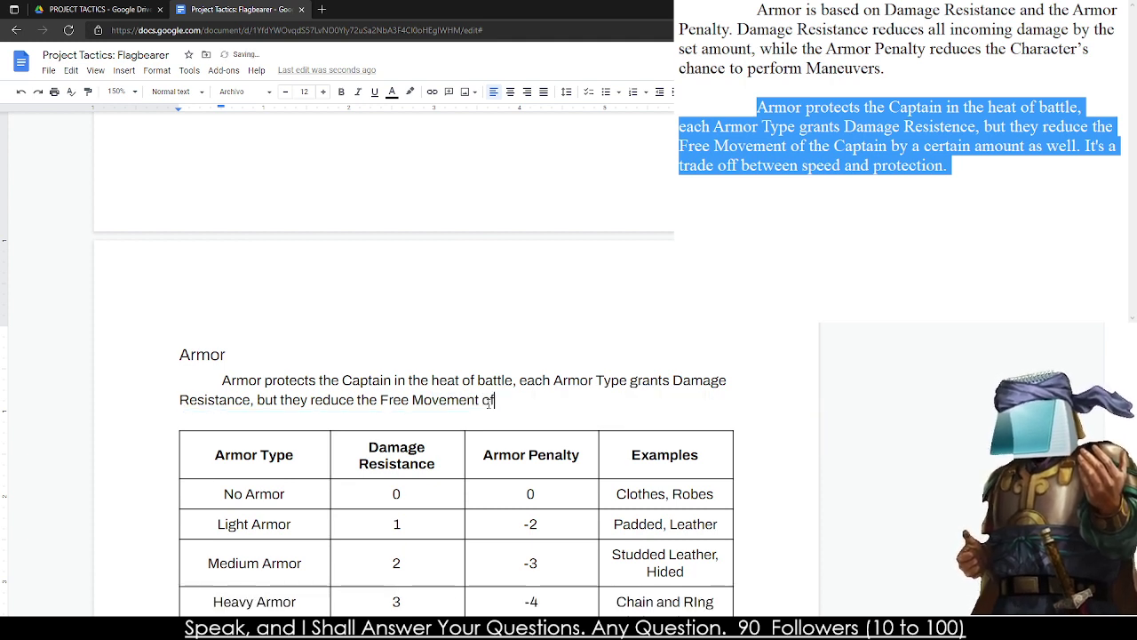
pyautogui.write(' the Cpat')
pyautogui.press('BackSpace')
pyautogui.press('BackSpace')
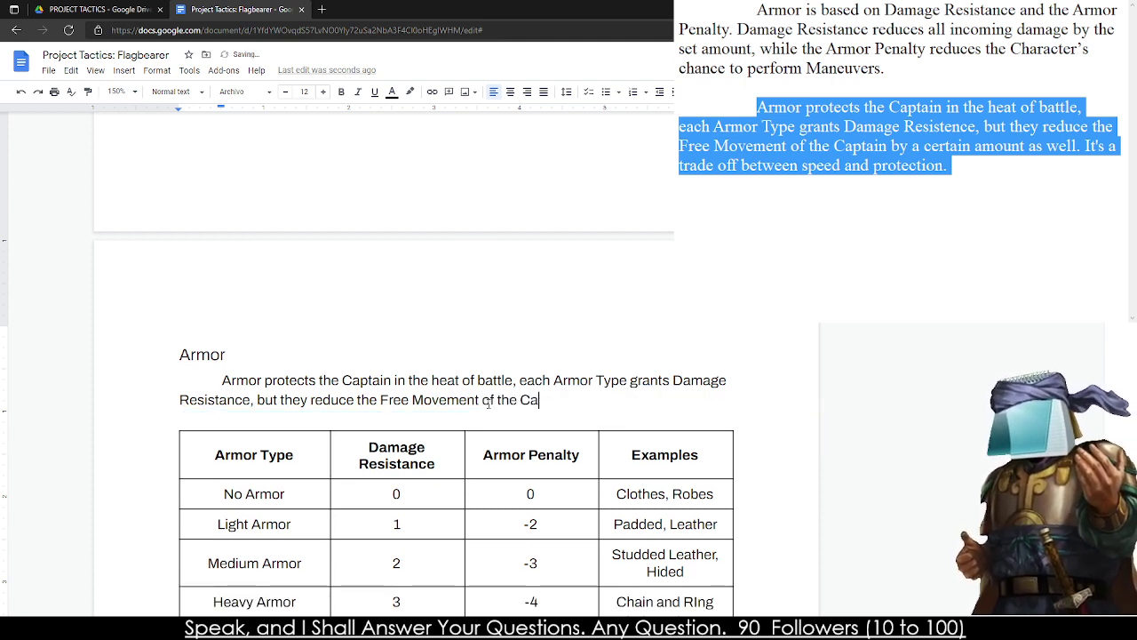
pyautogui.write('ptain as well as in')
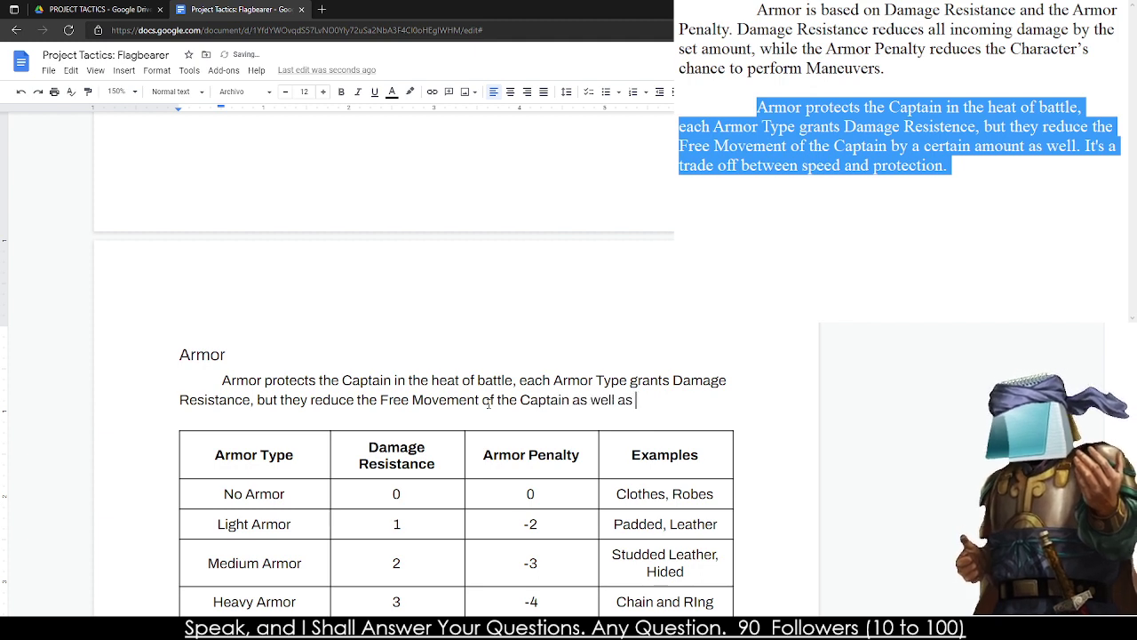
pyautogui.press('BackSpace')
pyautogui.press('BackSpace')
pyautogui.write('a Maneuv')
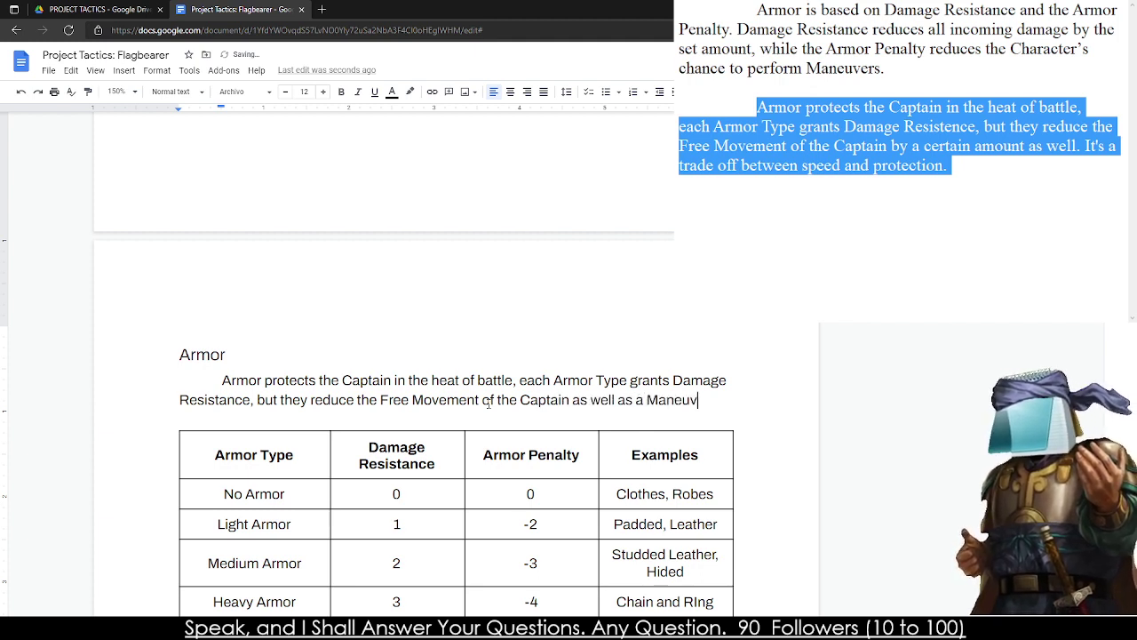
pyautogui.write('er Penalty, ')
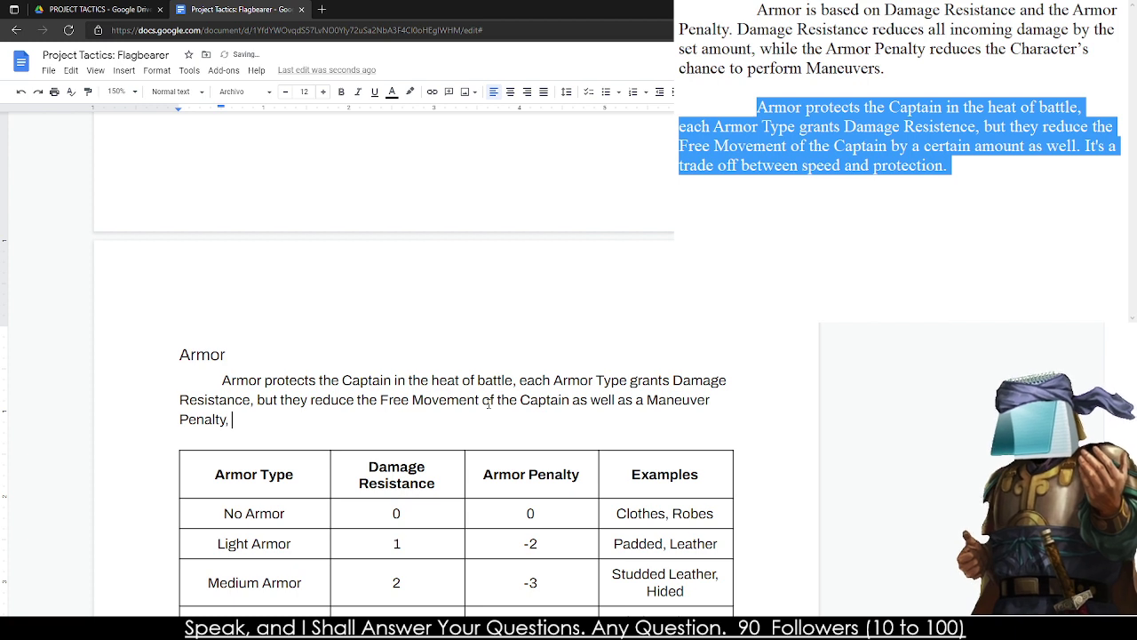
# - Finish the Armor paragraph's sentence with "forcing the Captain into a balancing act of Protection and speed."
pyautogui.write('orc')
pyautogui.press('BackSpace')
pyautogui.press('BackSpace')
pyautogui.press('BackSpace')
pyautogui.write('fo')
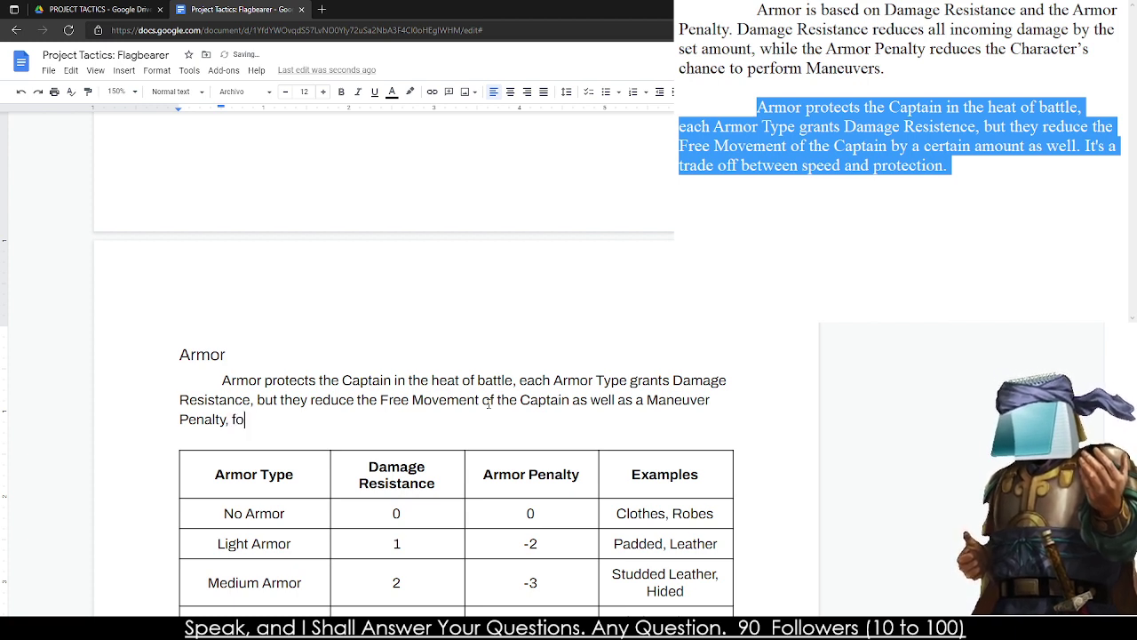
pyautogui.write('rcing the Capt')
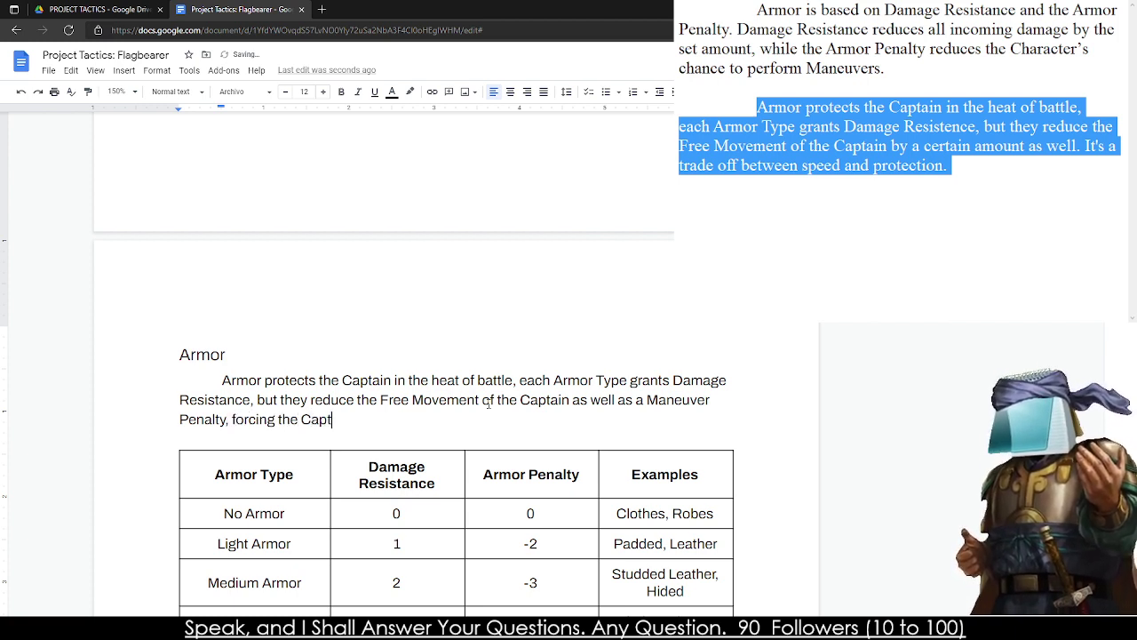
pyautogui.write('ain into a b')
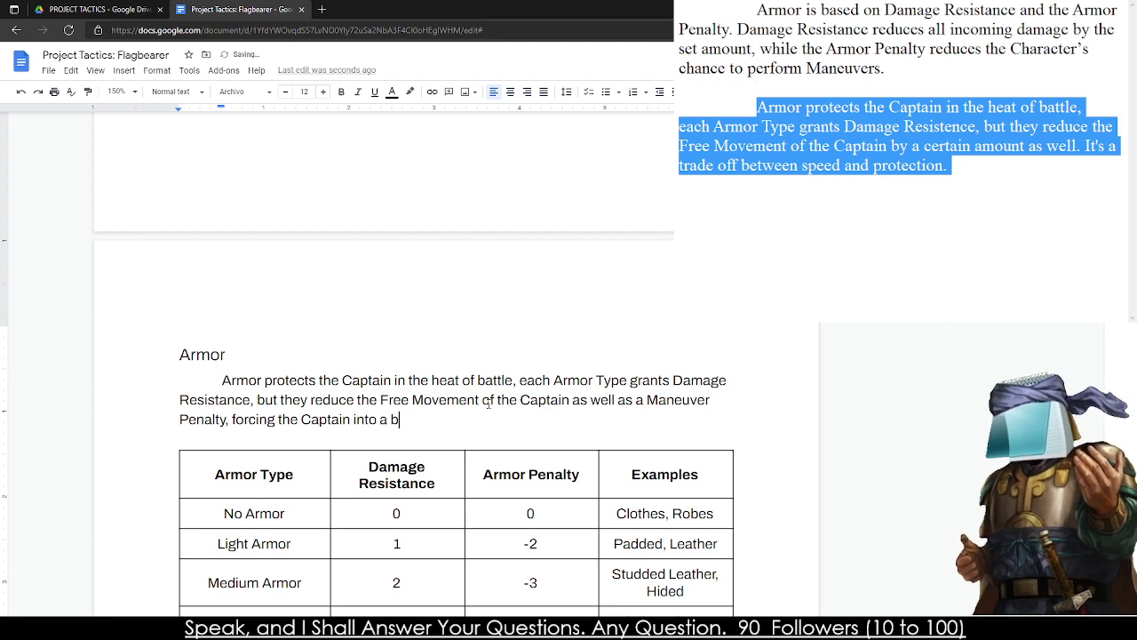
pyautogui.write('alancing act ')
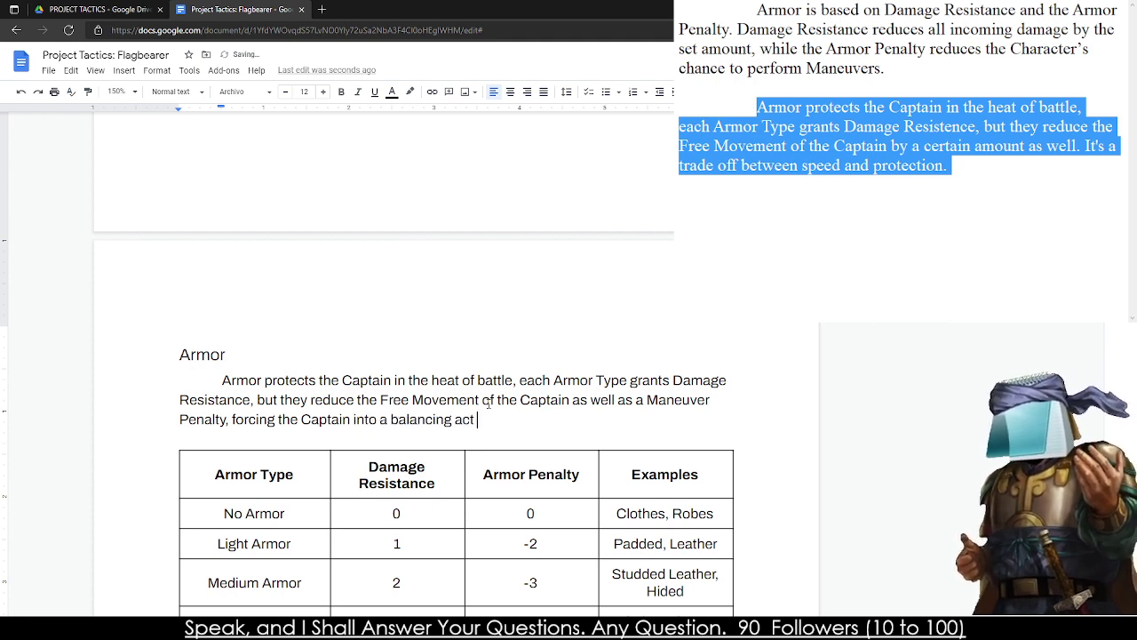
pyautogui.write('of Protection and ')
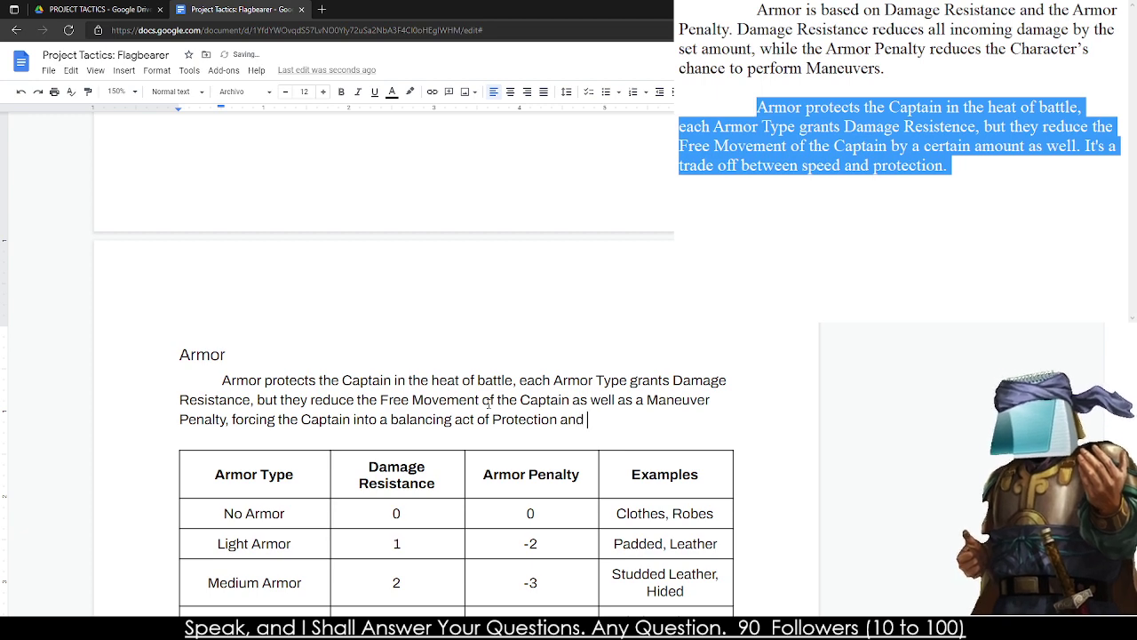
pyautogui.write('speed.')
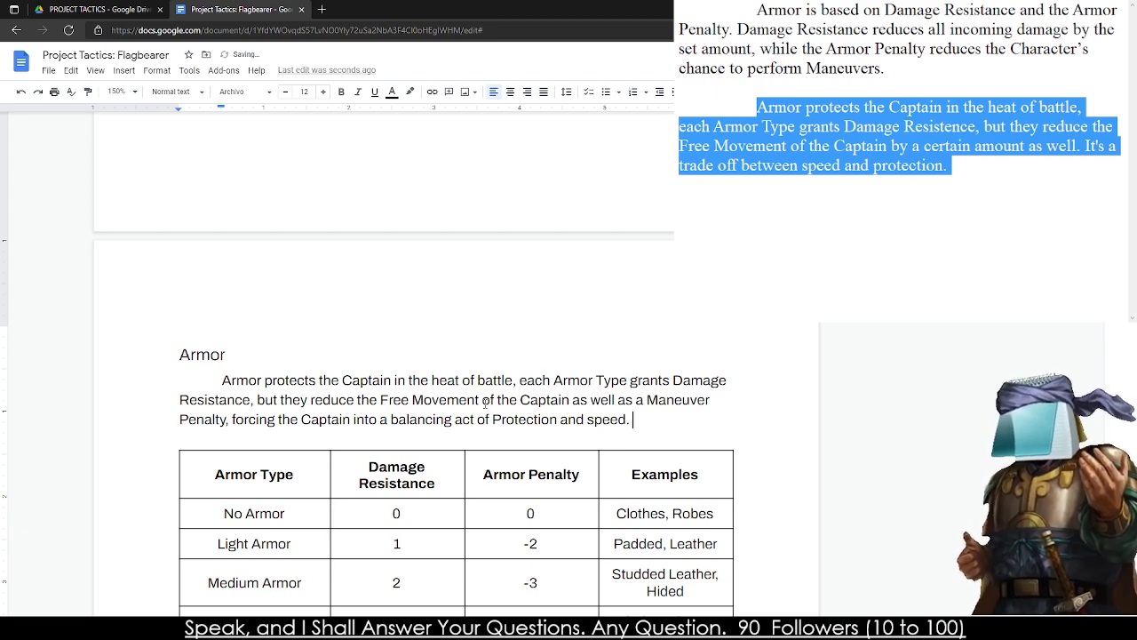
# - Change "Protection" to lowercase "protection" in the Armor paragraph's last line
pyautogui.scroll(-1, 486, 403)
pyautogui.click(490, 343)
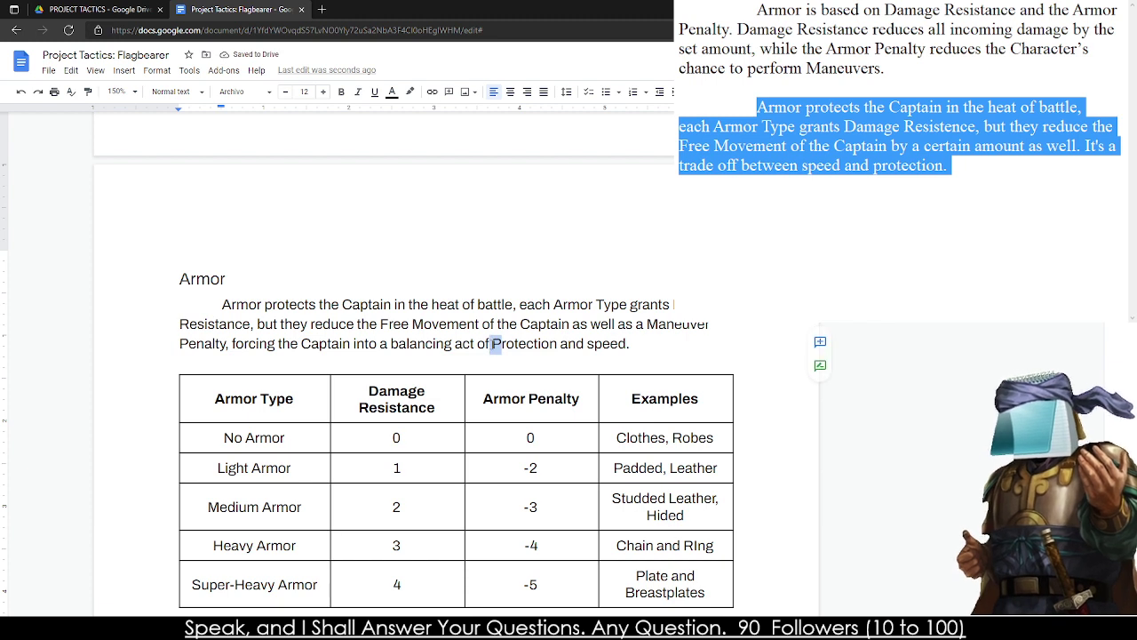
pyautogui.press('Delete')
pyautogui.write('p')
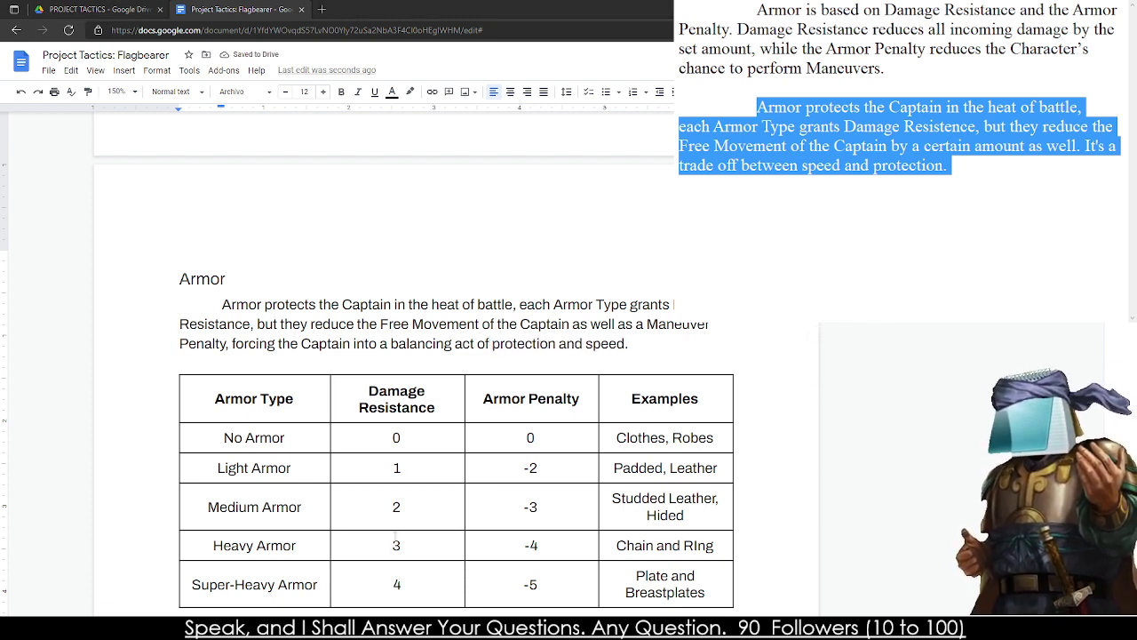
# - Select the Armor paragraph and browse the full catalogue of additional fonts, leaving it without choosing one
pyautogui.doubleClick(285, 327)
pyautogui.tripleClick(284, 329)
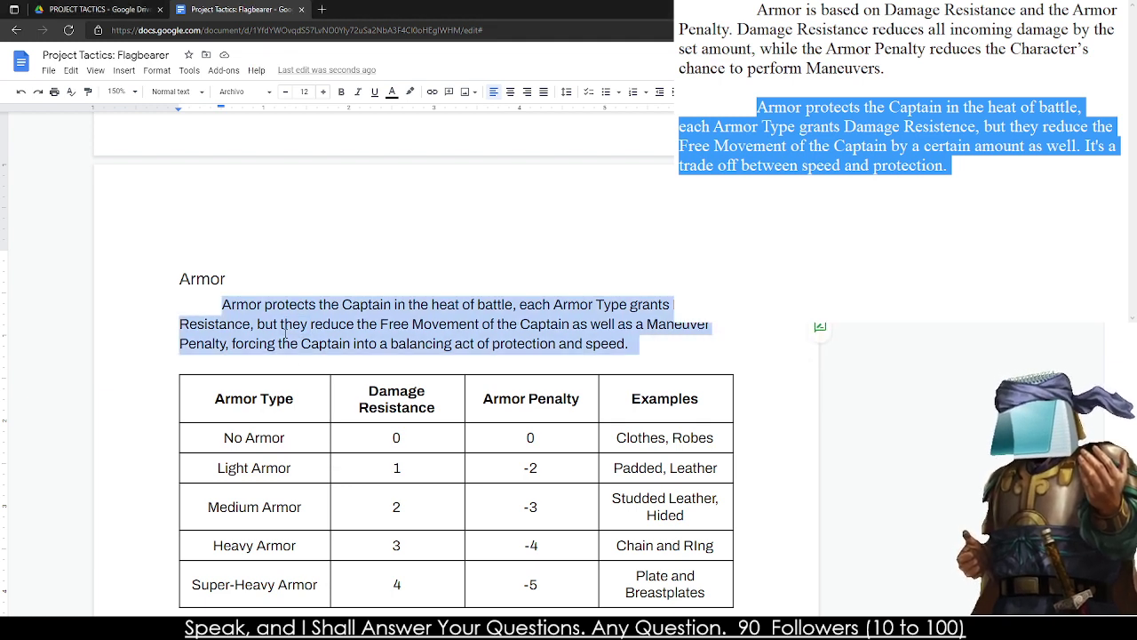
pyautogui.hotkey('alt', 'Tab')
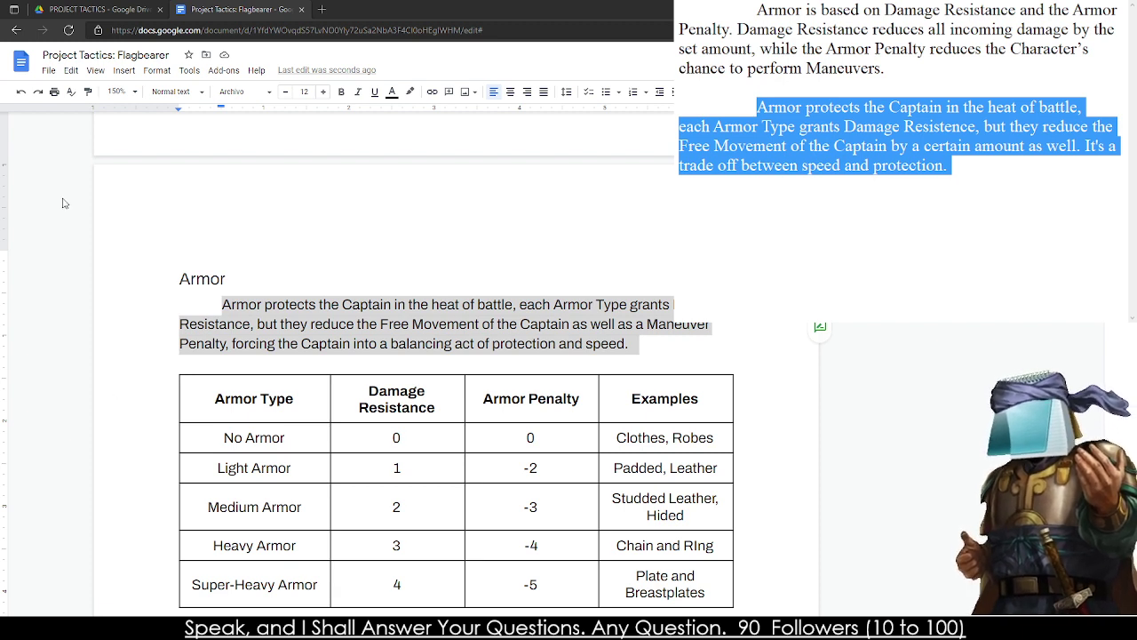
pyautogui.click(229, 93)
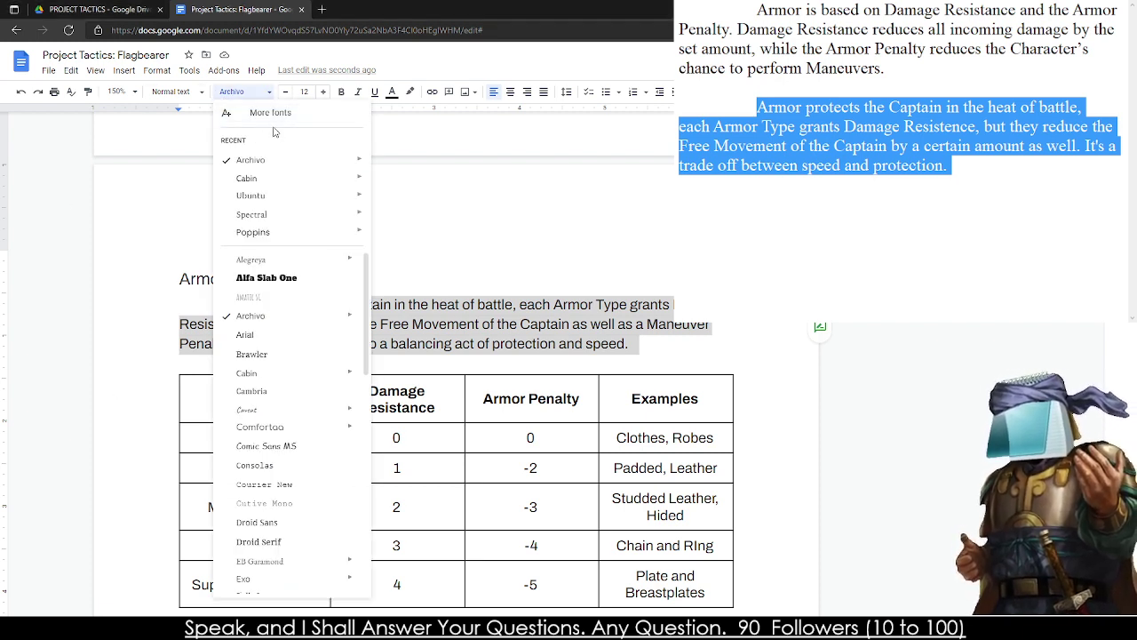
pyautogui.click(269, 114)
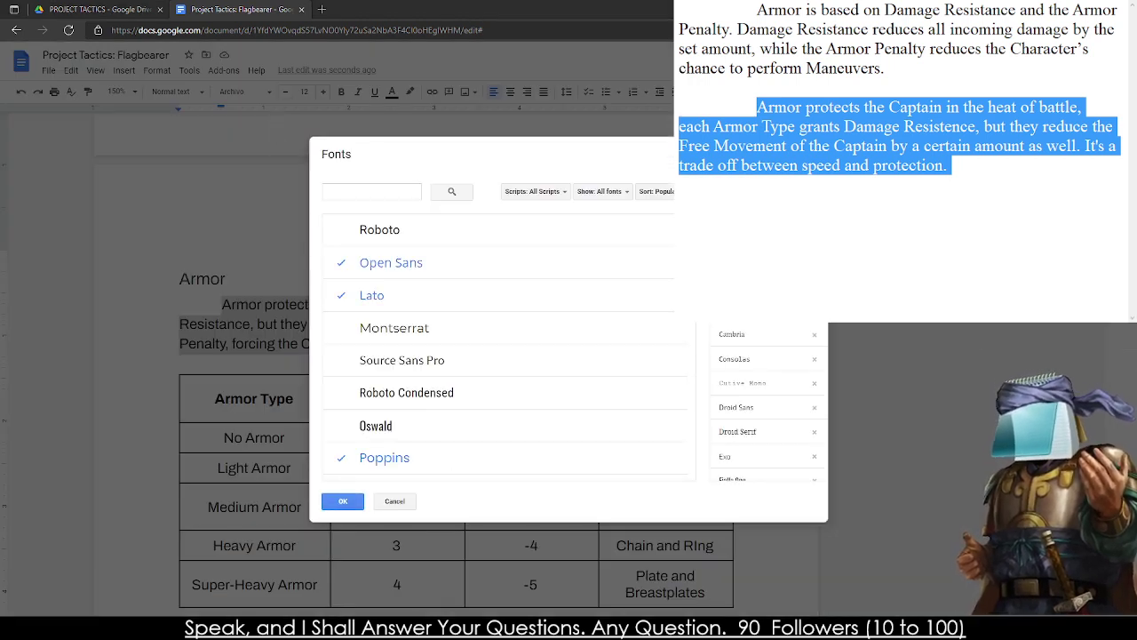
pyautogui.scroll(-6, 505, 349)
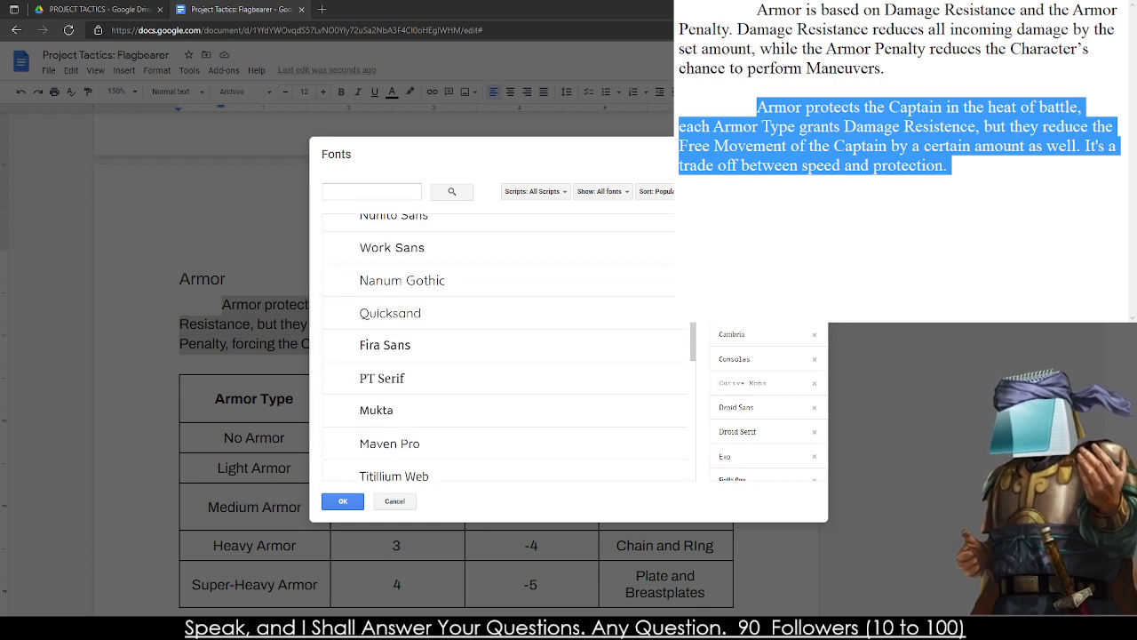
pyautogui.scroll(-15, 506, 347)
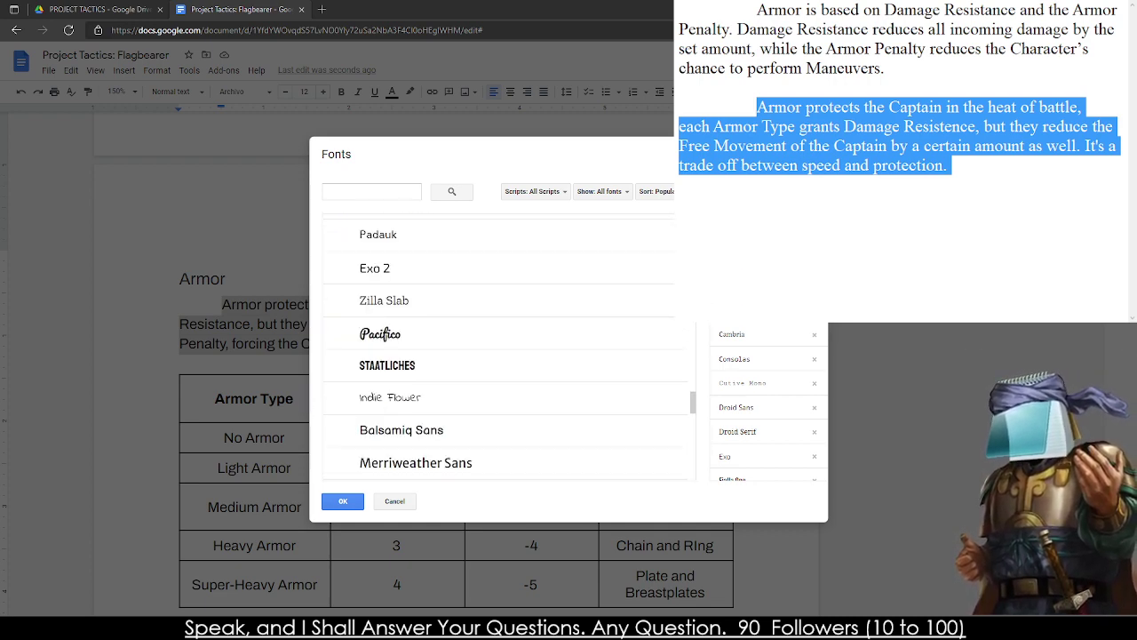
pyautogui.scroll(-15, 507, 348)
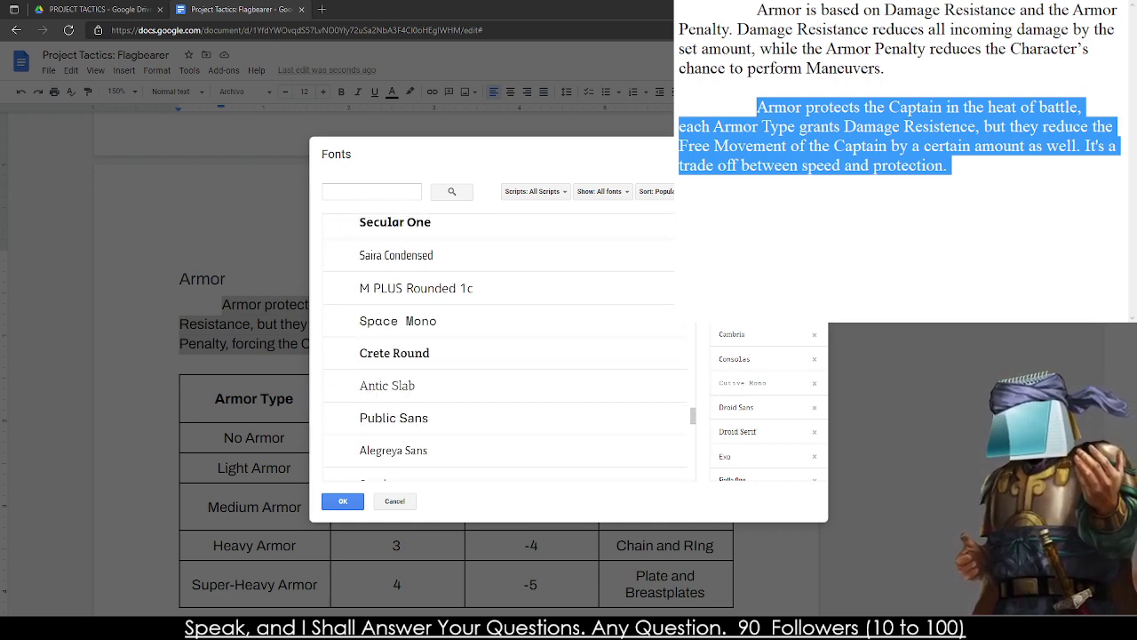
pyautogui.scroll(-15, 506, 373)
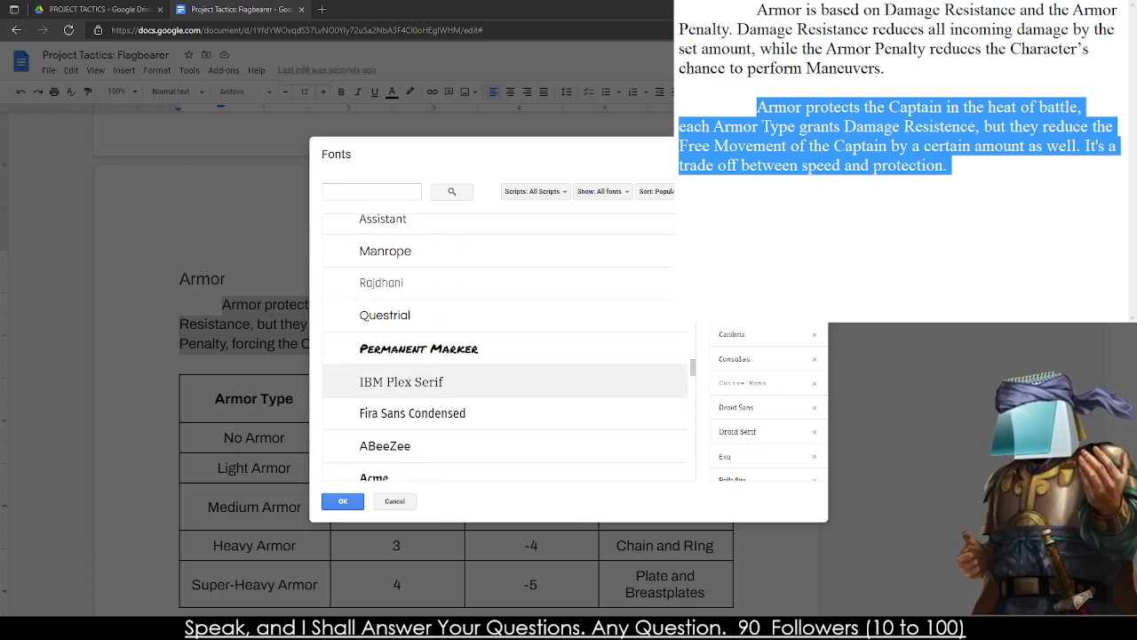
pyautogui.scroll(20, 506, 373)
pyautogui.scroll(-3, 768, 399)
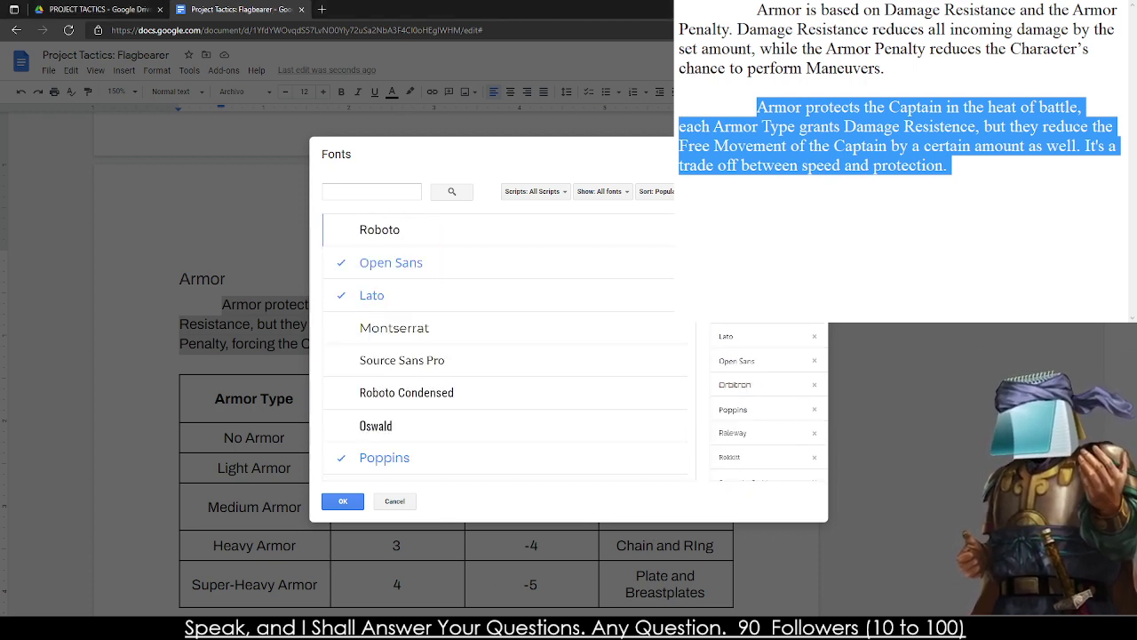
pyautogui.scroll(5, 774, 325)
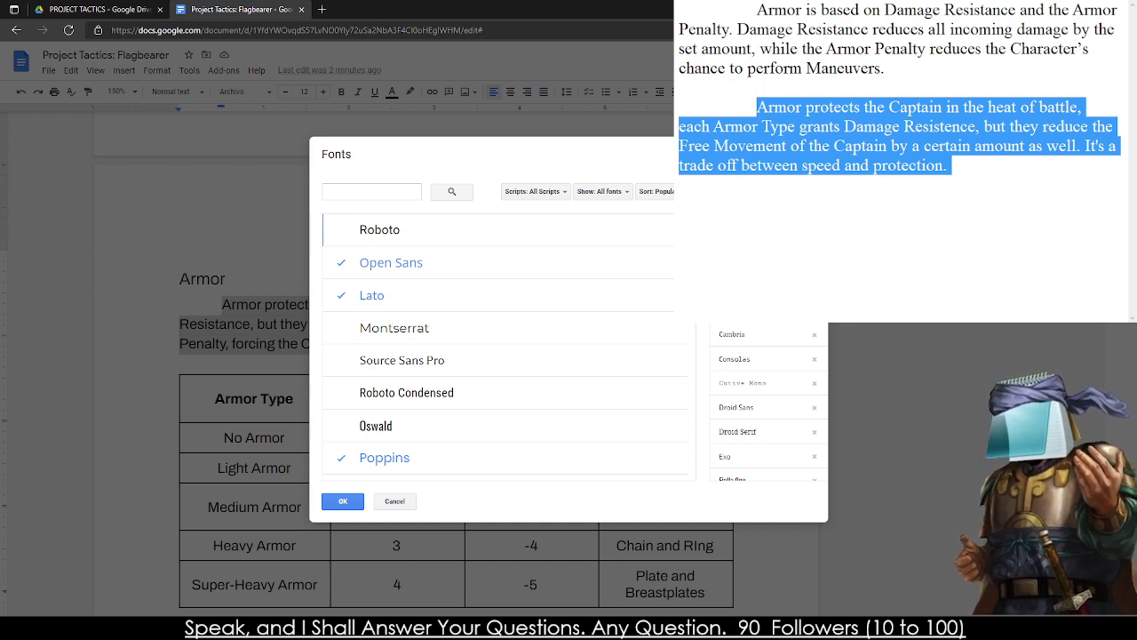
pyautogui.scroll(-1, 768, 404)
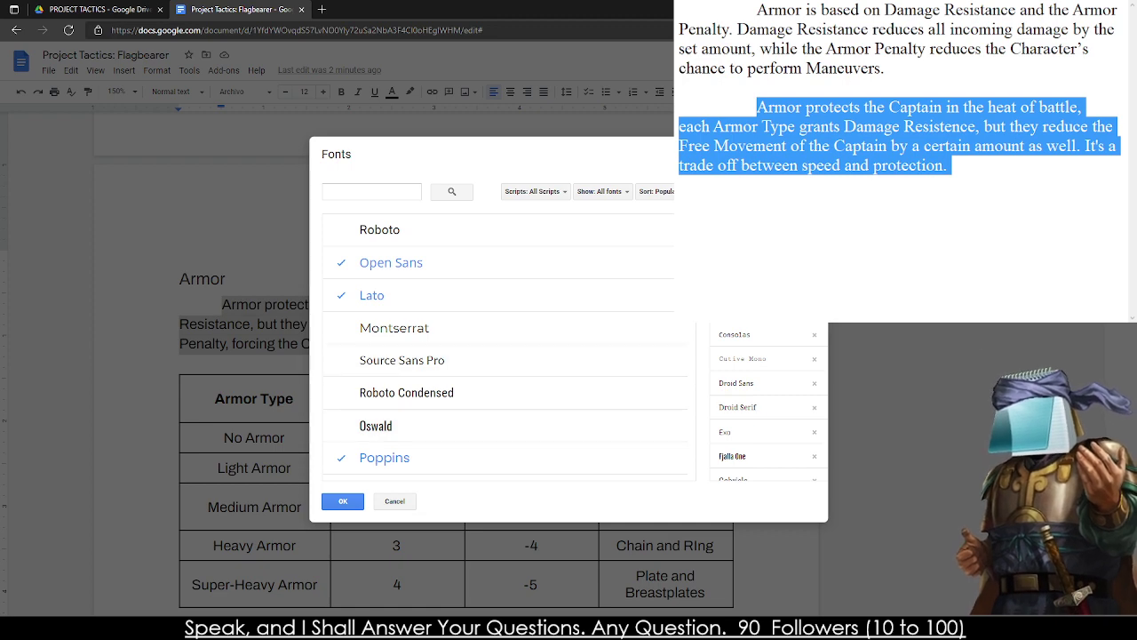
pyautogui.press('Escape')
# - Start the Extensis Fonts add-on to view its font list, and close it again
pyautogui.click(223, 70)
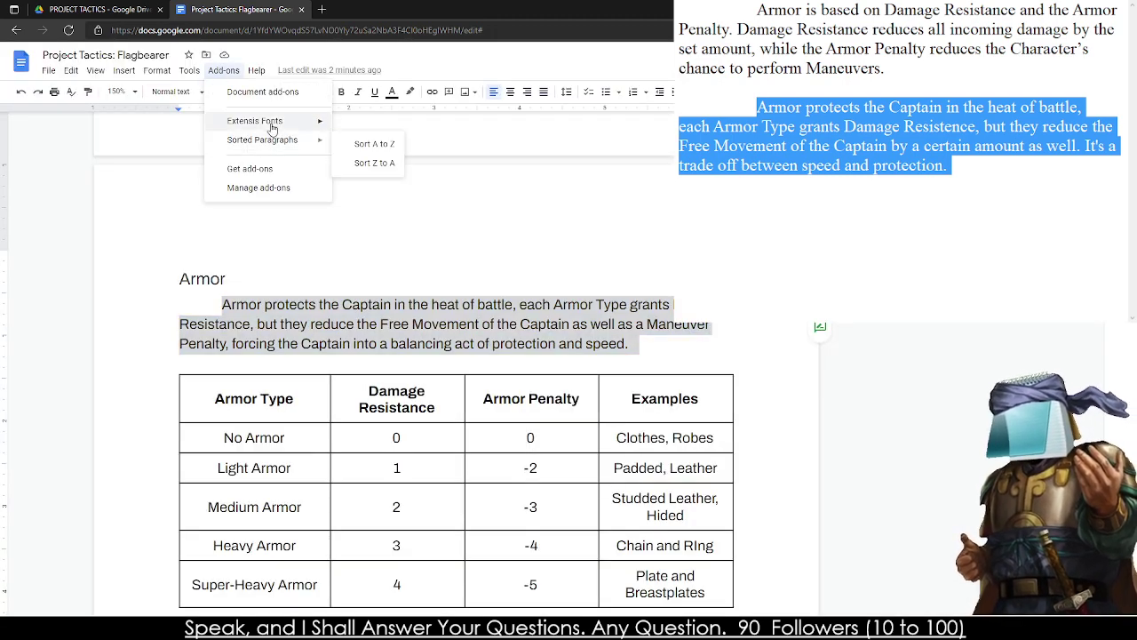
pyautogui.moveTo(273, 129)
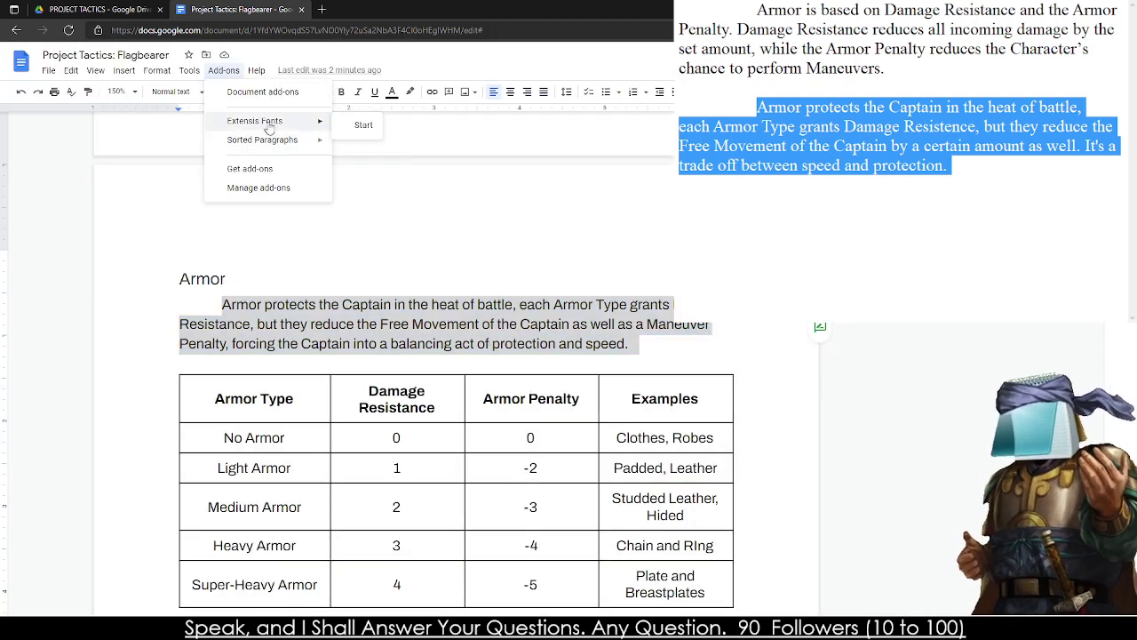
pyautogui.click(360, 125)
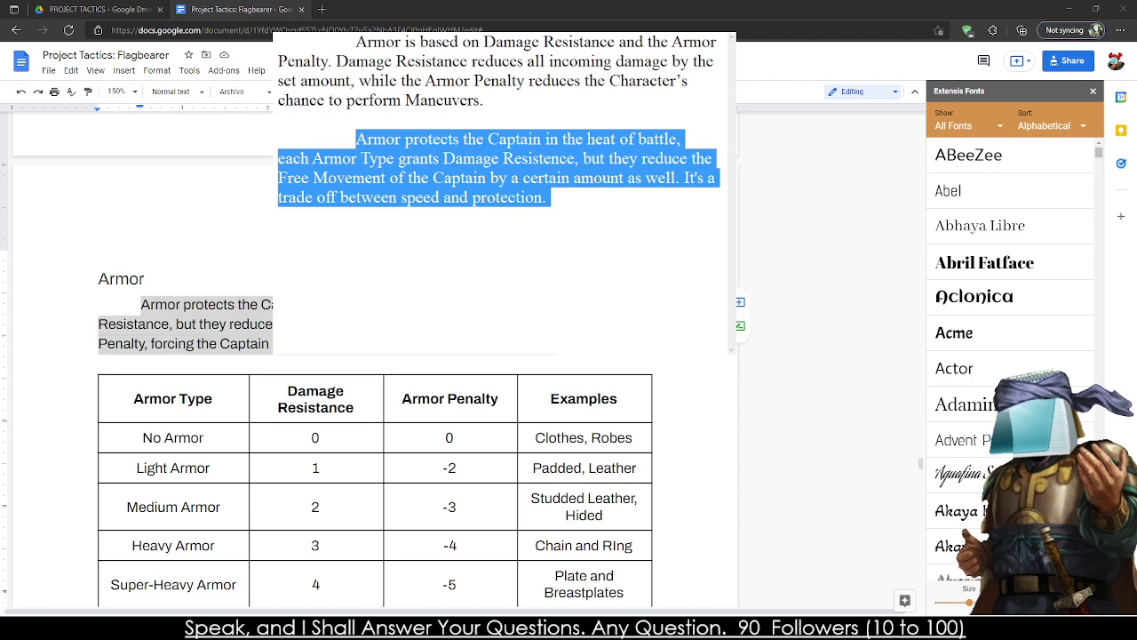
pyautogui.click(1093, 91)
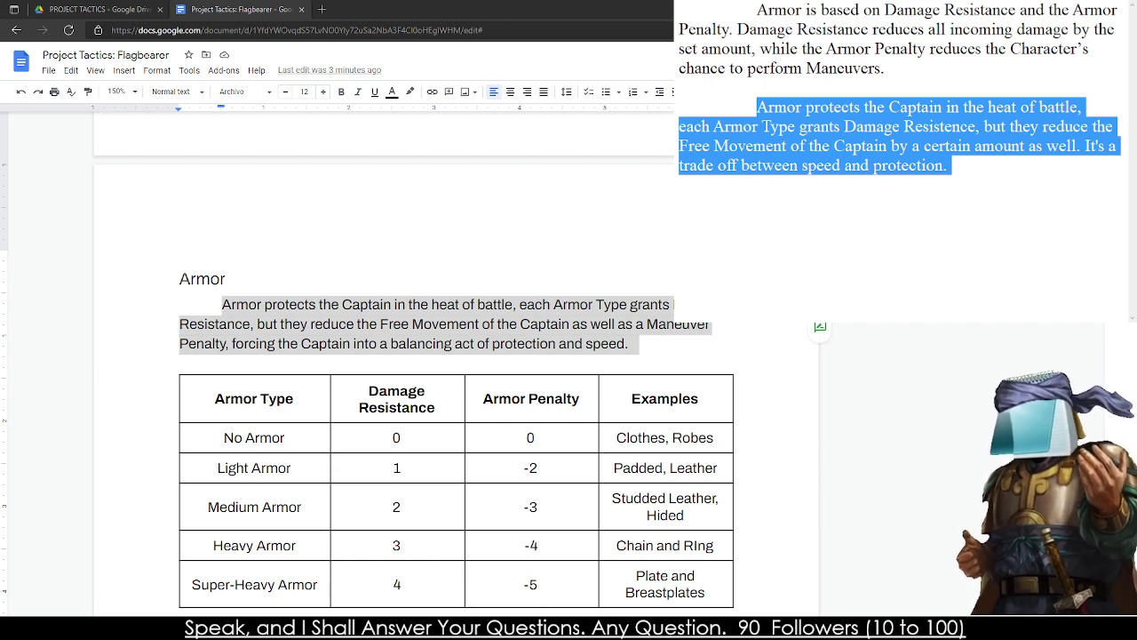
pyautogui.click(963, 197)
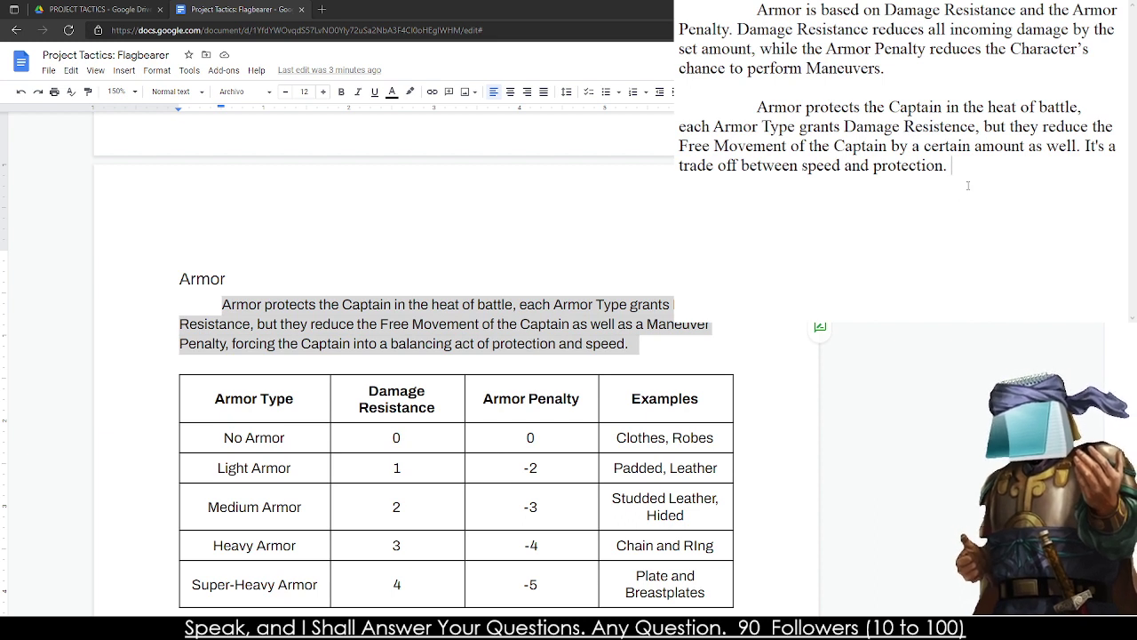
pyautogui.hotkey('ctrl', 'shift', 'Left')
pyautogui.hotkey('ctrl', 'shift', 'Left')
pyautogui.click(540, 359)
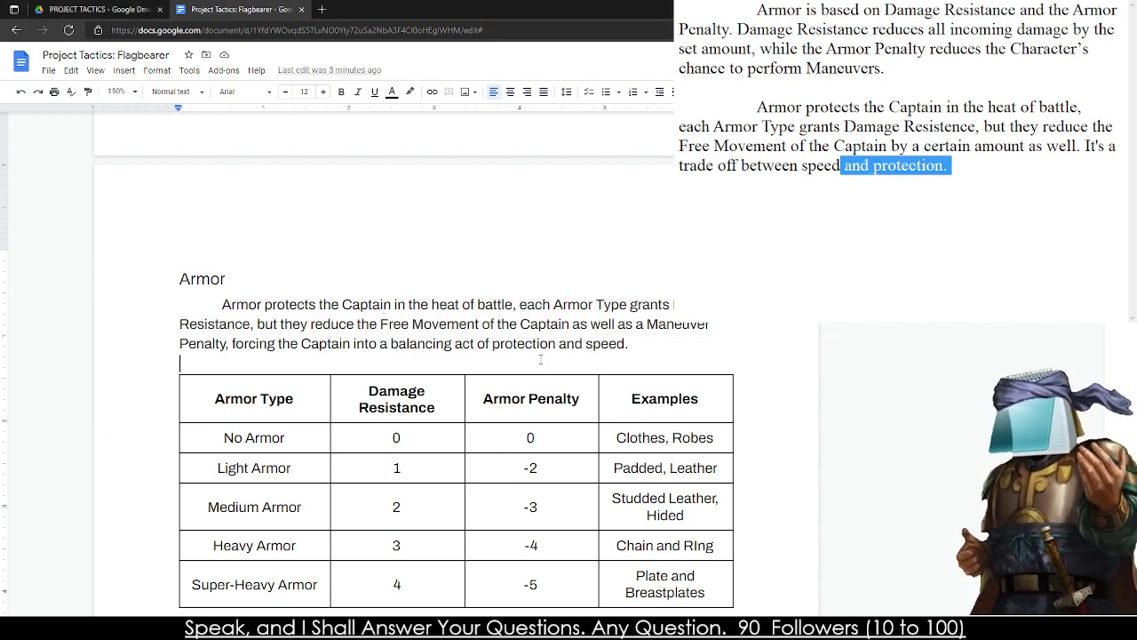
pyautogui.click(500, 343)
# - Rename the Armor table's third column header to "Maneuver Penalty"
pyautogui.scroll(-1, 498, 344)
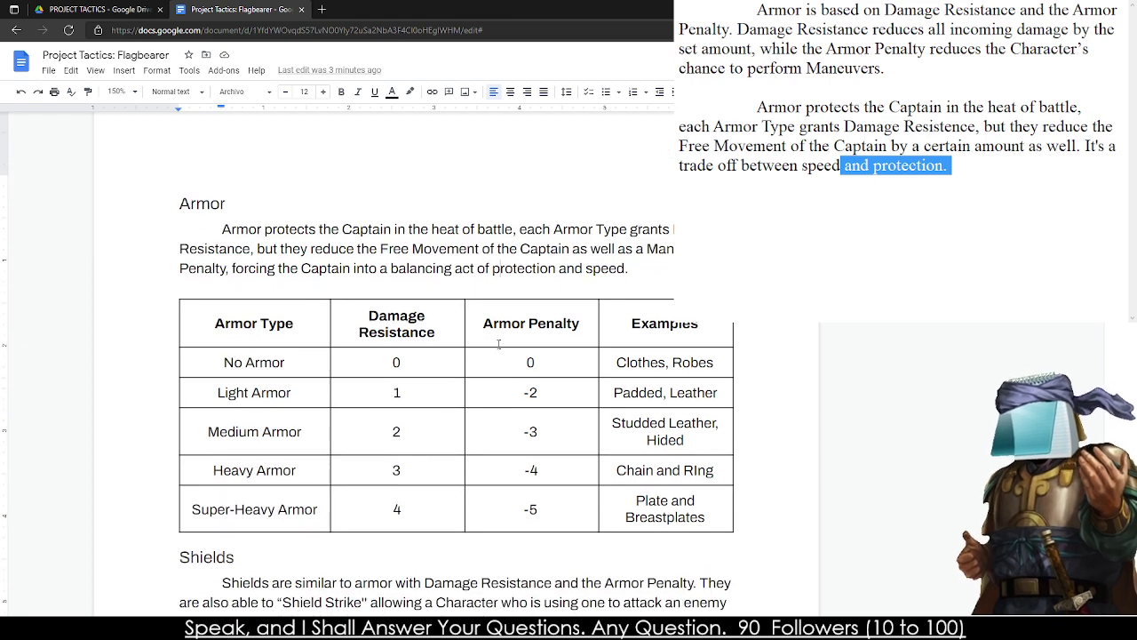
pyautogui.doubleClick(557, 324)
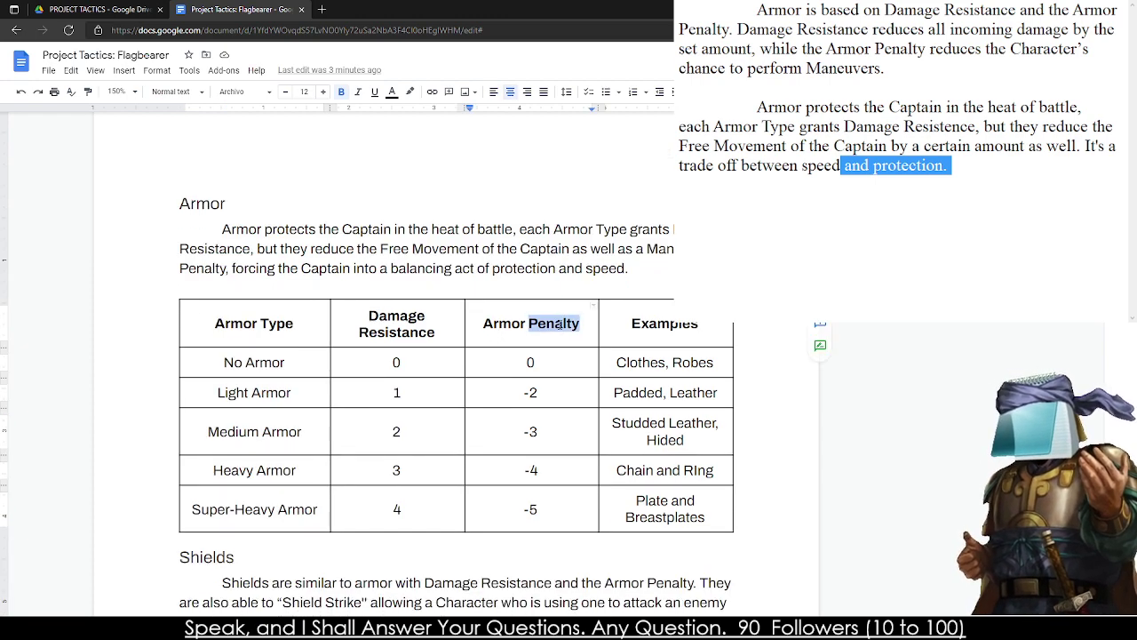
pyautogui.press('BackSpace')
pyautogui.press('BackSpace')
pyautogui.press('BackSpace')
pyautogui.press('BackSpace')
pyautogui.press('BackSpace')
pyautogui.press('BackSpace')
pyautogui.press('BackSpace')
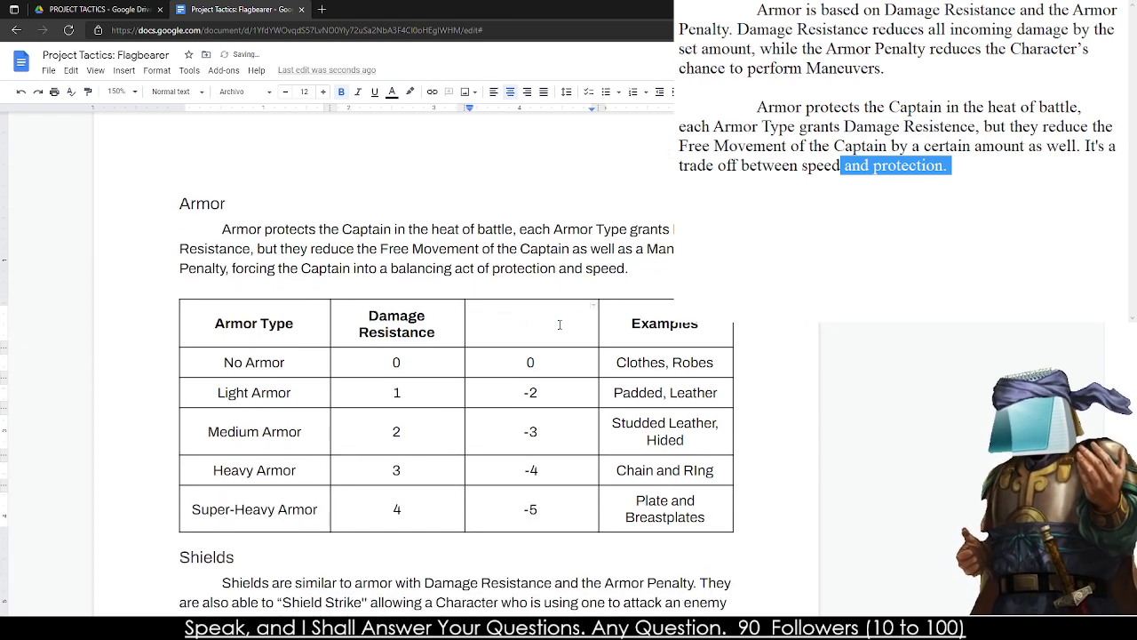
pyautogui.write('Maneuver Penal')
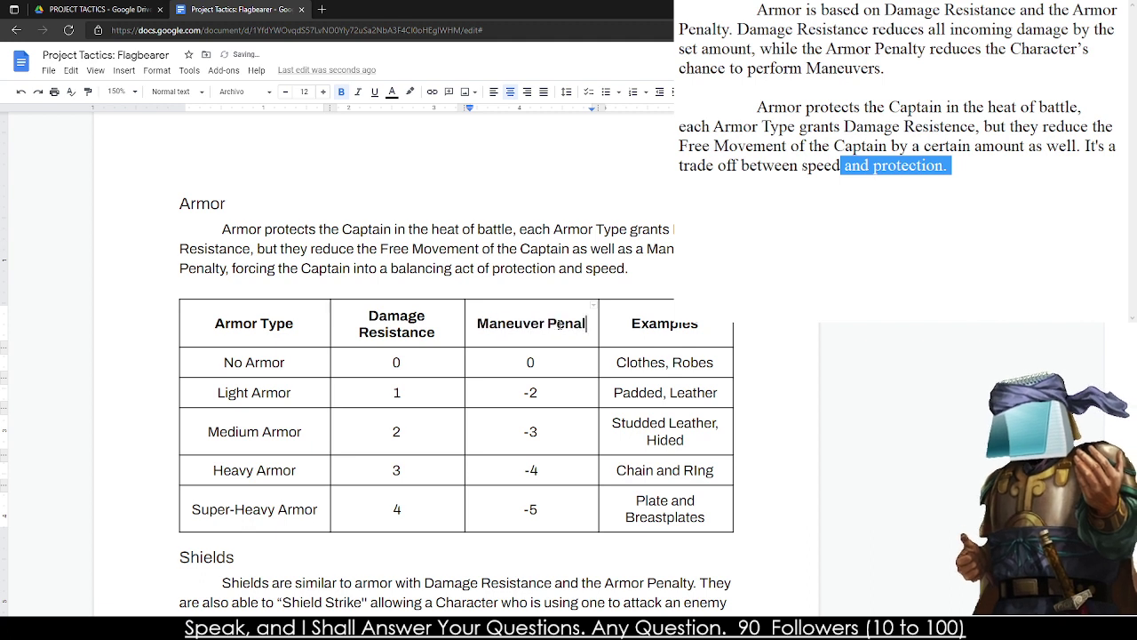
pyautogui.write('ty')
# - Insert a blank column directly after the Damage Resistance column in the Armor table
pyautogui.click(421, 332)
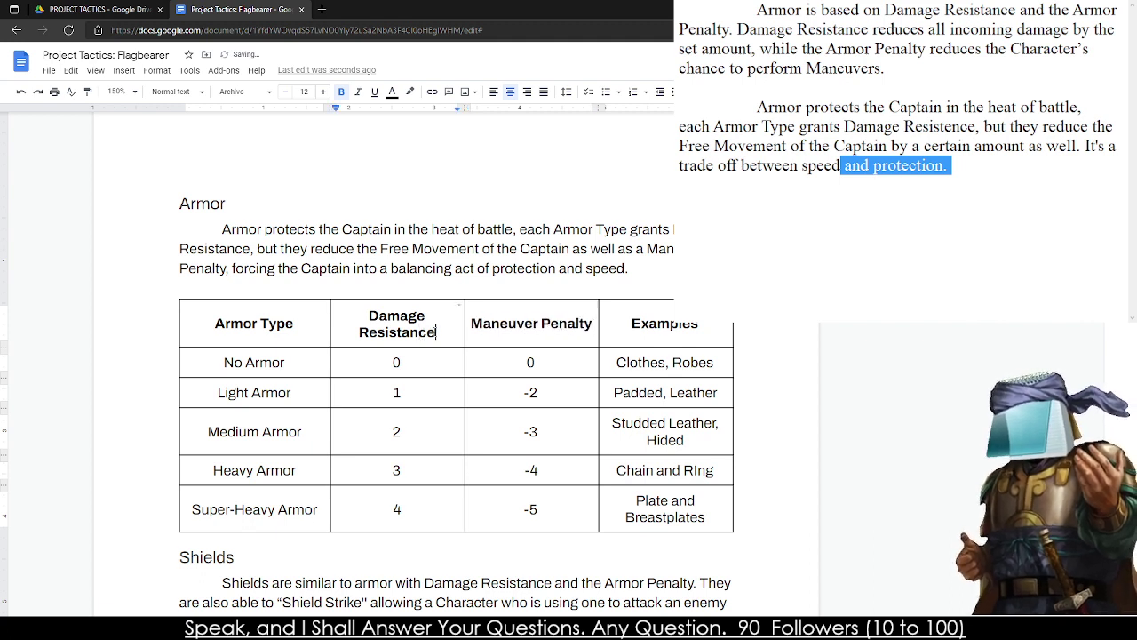
pyautogui.rightClick(438, 332)
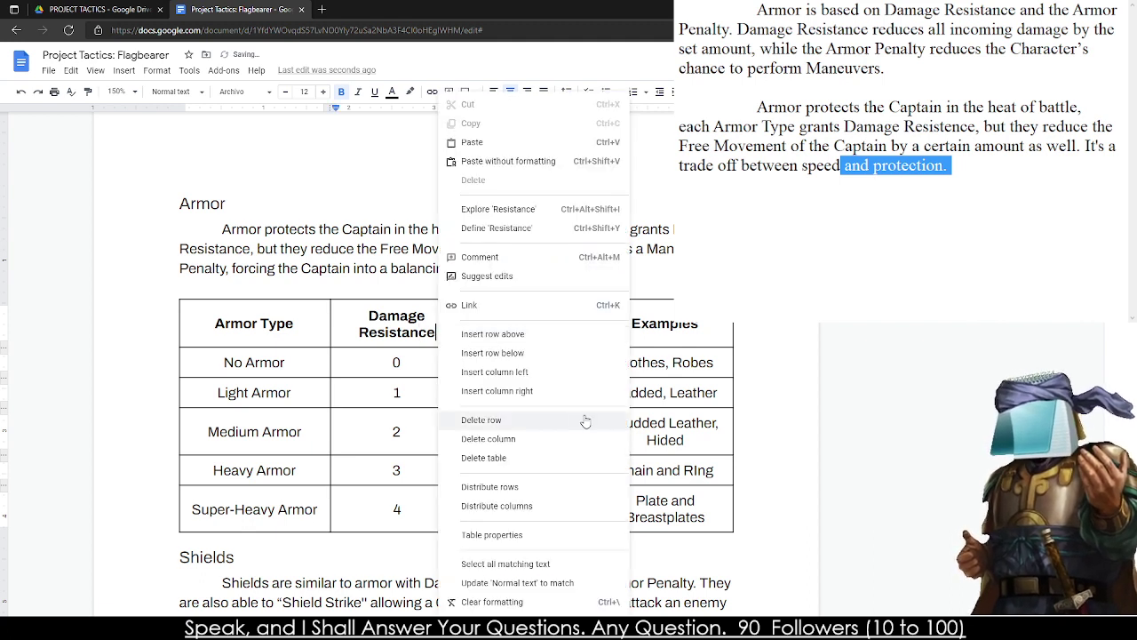
pyautogui.click(546, 391)
# - Set one common column width for the Damage Resistance, blank and Maneuver Penalty columns in the table properties
pyautogui.rightClick(344, 322)
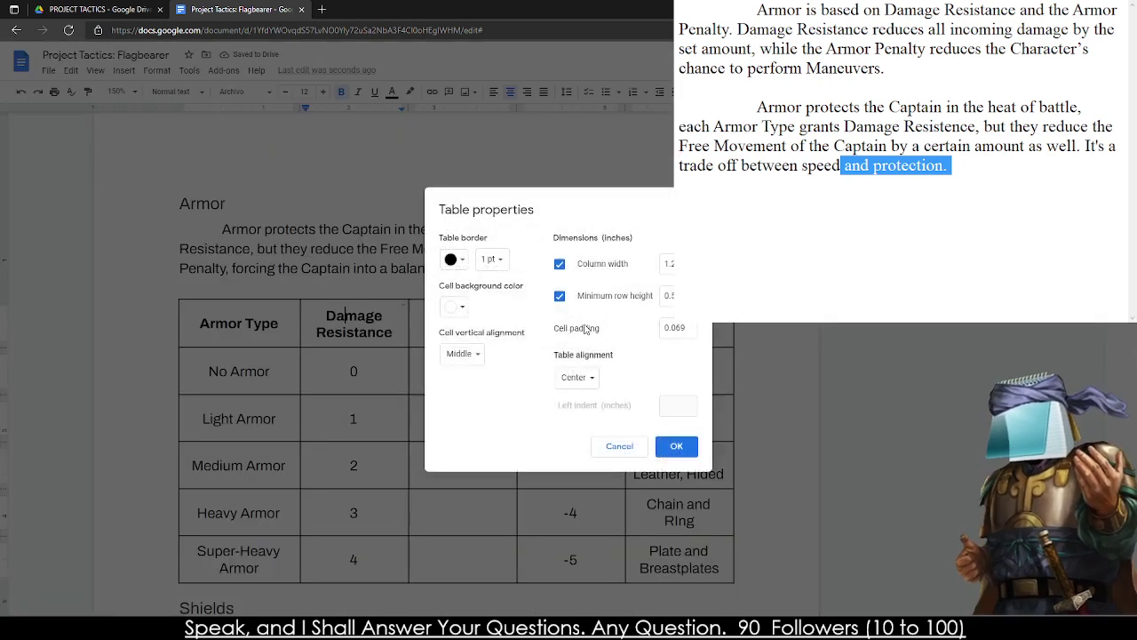
pyautogui.click(417, 535)
pyautogui.click(668, 262)
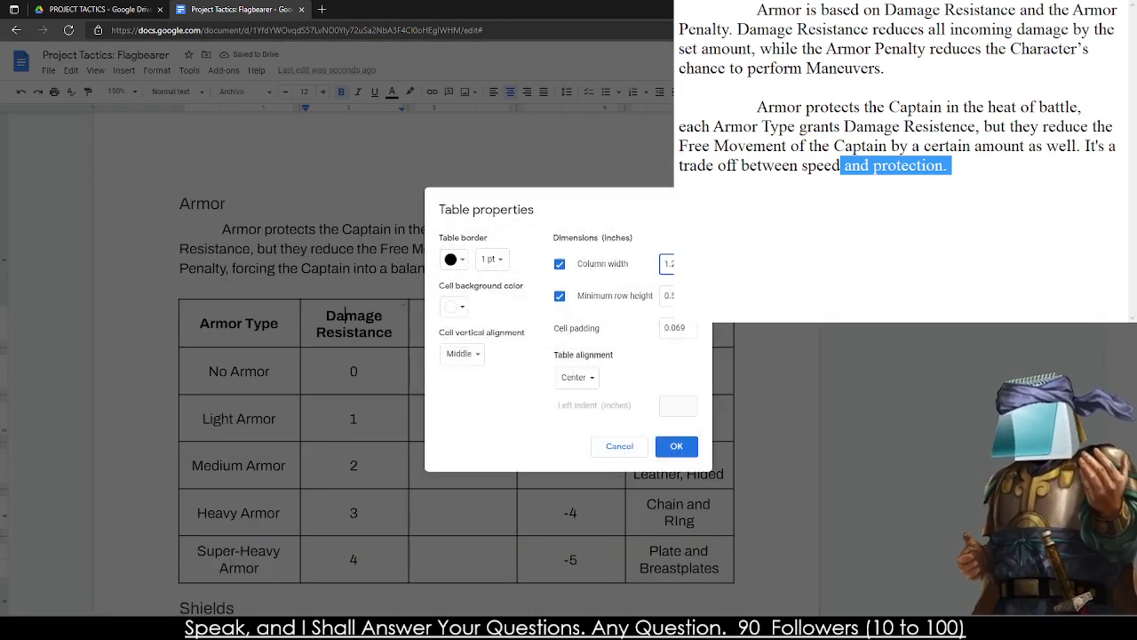
pyautogui.click(679, 446)
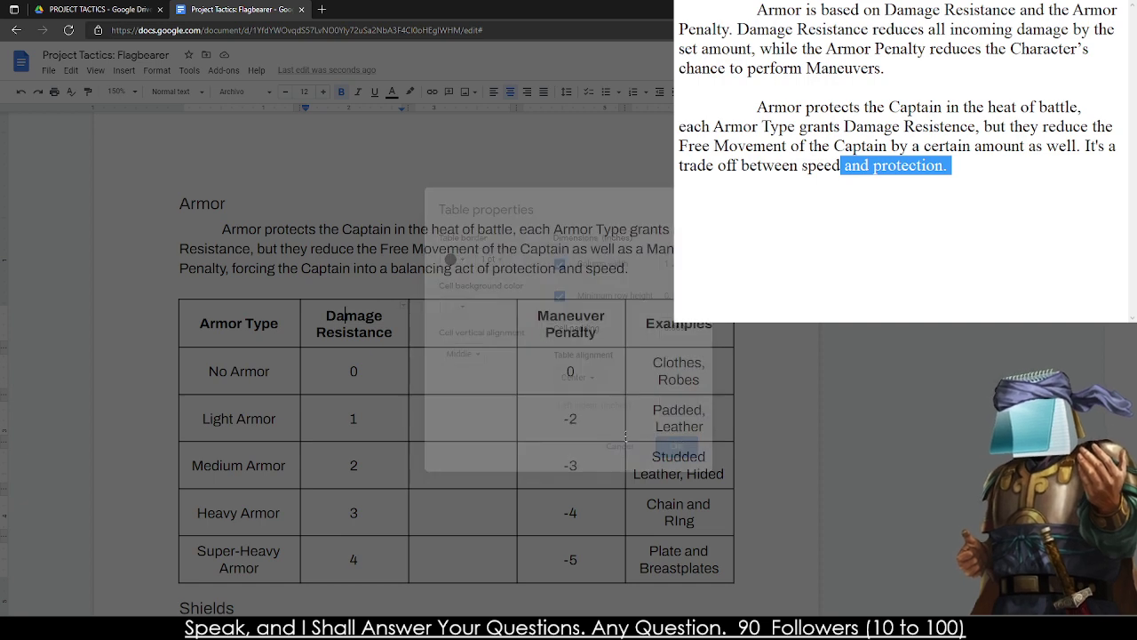
pyautogui.keyDown('shift'); pyautogui.click(564, 325); pyautogui.keyUp('shift')
pyautogui.rightClick(566, 371)
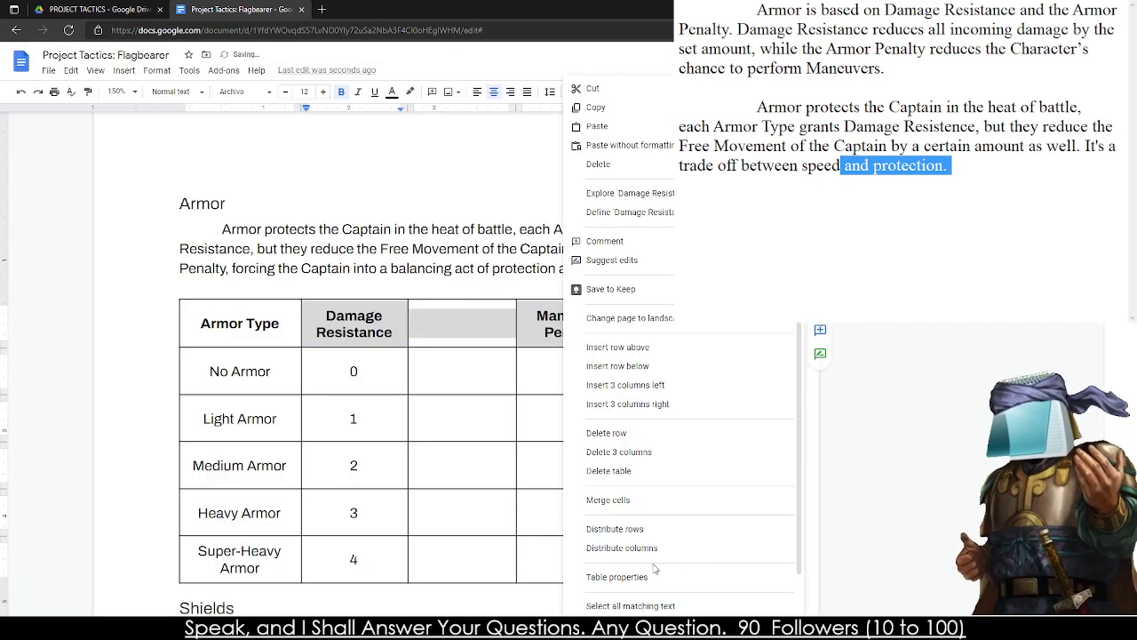
pyautogui.click(622, 579)
pyautogui.click(668, 263)
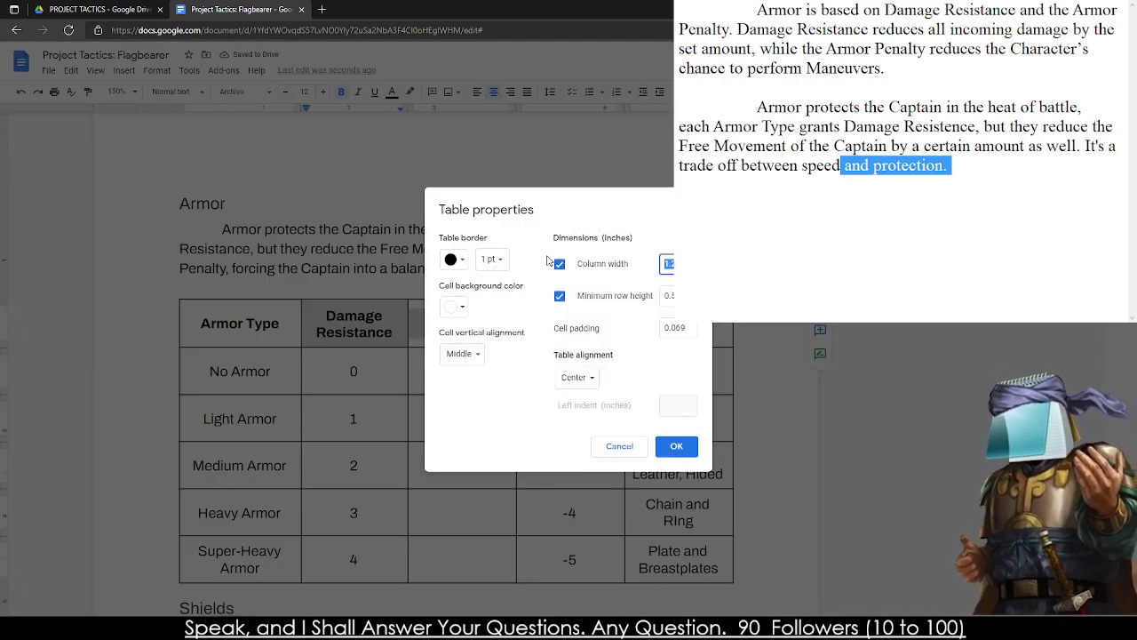
pyautogui.press('Return')
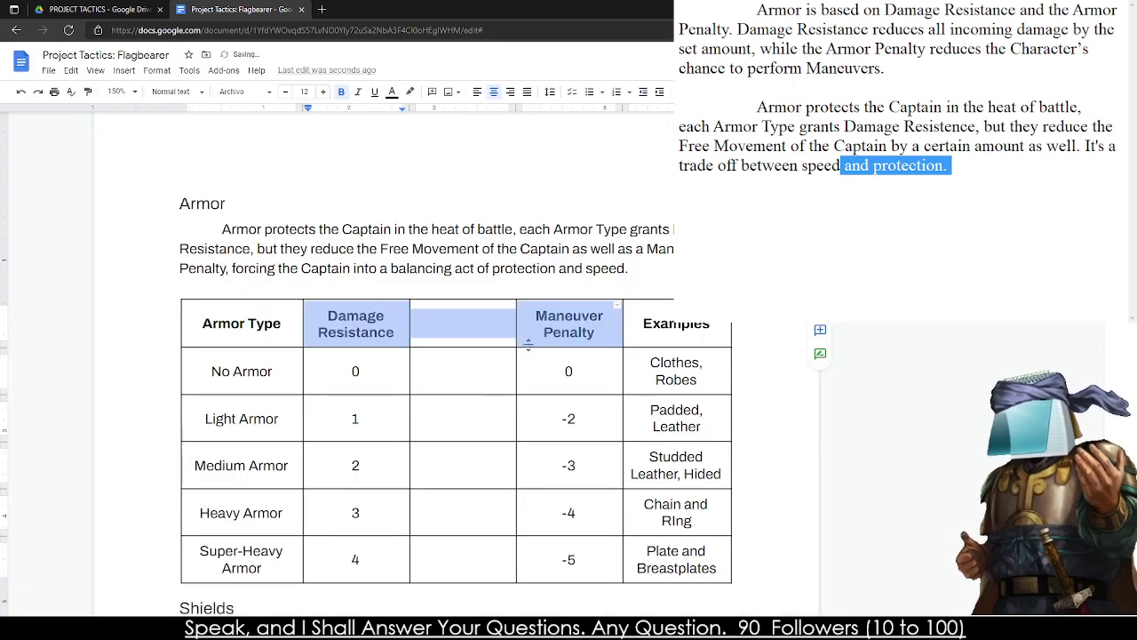
# - Give all five columns of the Armor table the same width, including Armor Type and Examples
pyautogui.rightClick(644, 324)
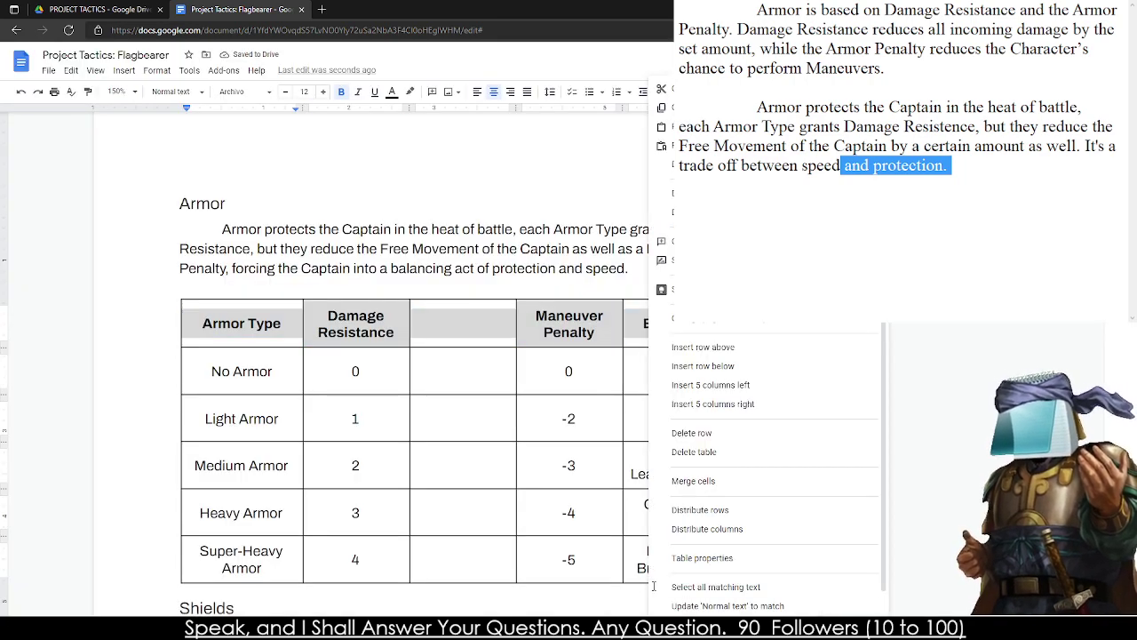
pyautogui.click(684, 555)
pyautogui.click(668, 263)
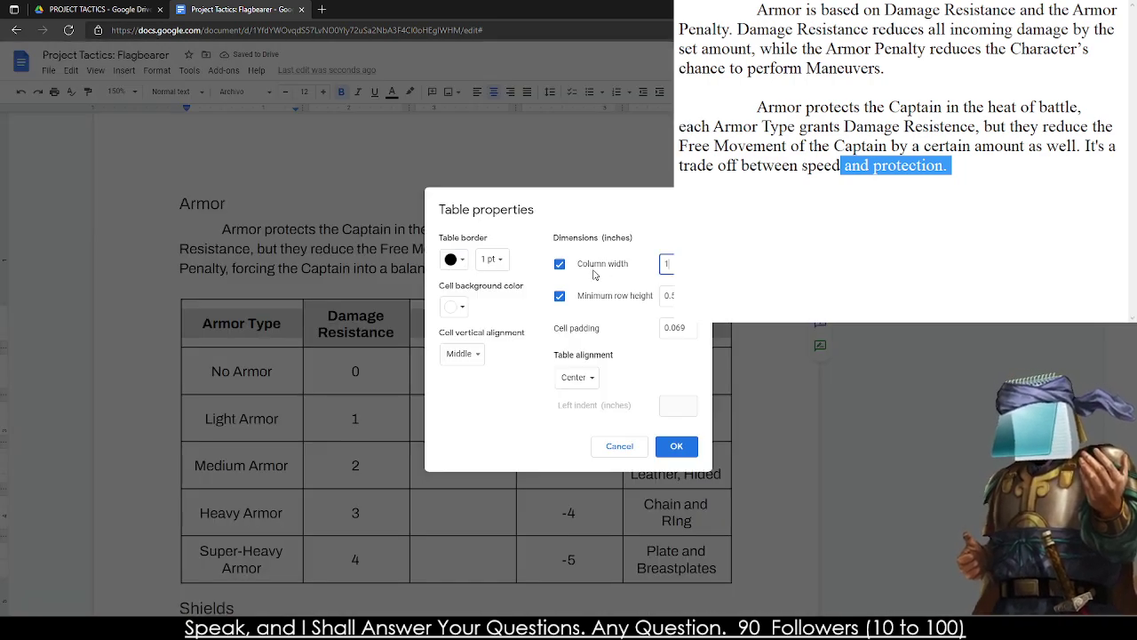
pyautogui.press('Return')
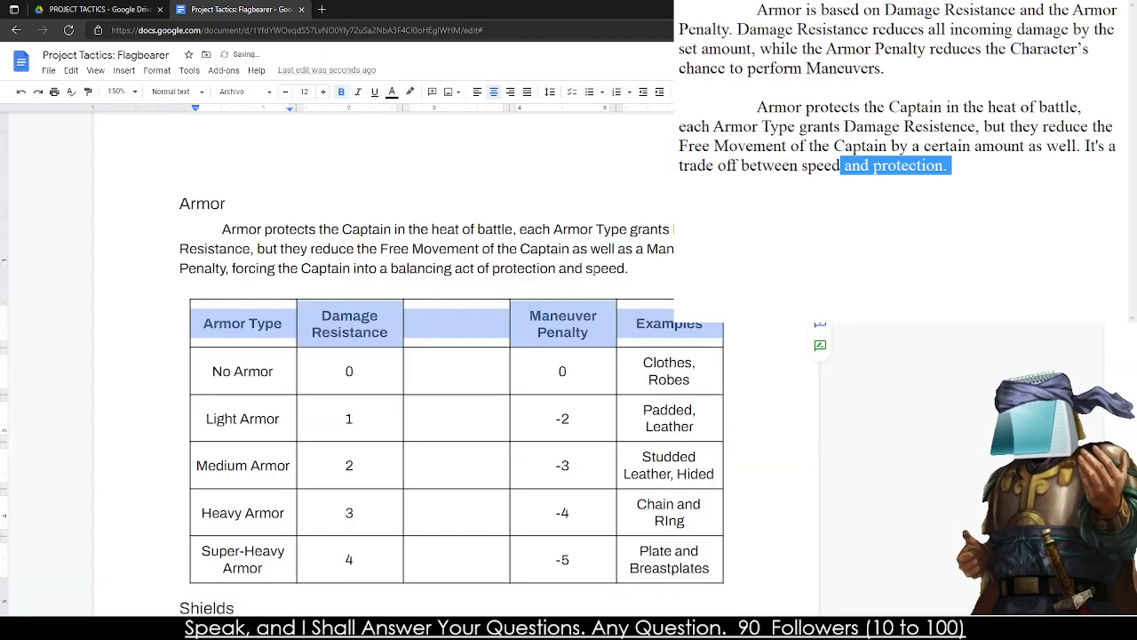
# - Copy the Damage Resistance header into the header cell of the Armor table's blank column
pyautogui.click(457, 418)
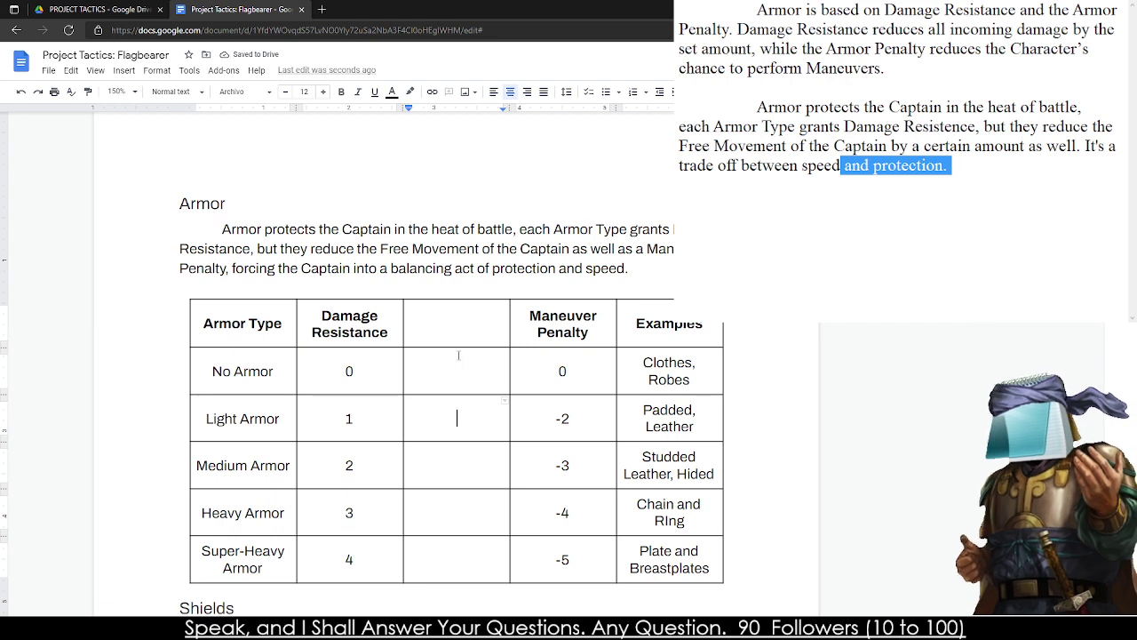
pyautogui.moveTo(320, 316); pyautogui.dragTo(404, 315)
pyautogui.hotkey('ctrl', 'c')
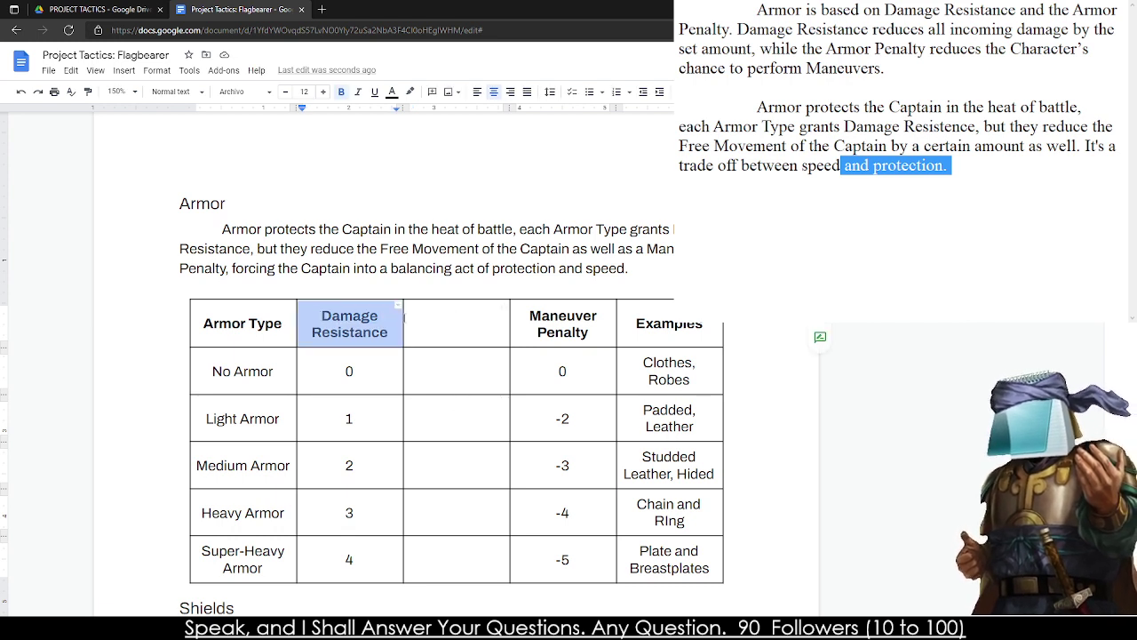
pyautogui.click(404, 316)
pyautogui.hotkey('ctrl', 'v')
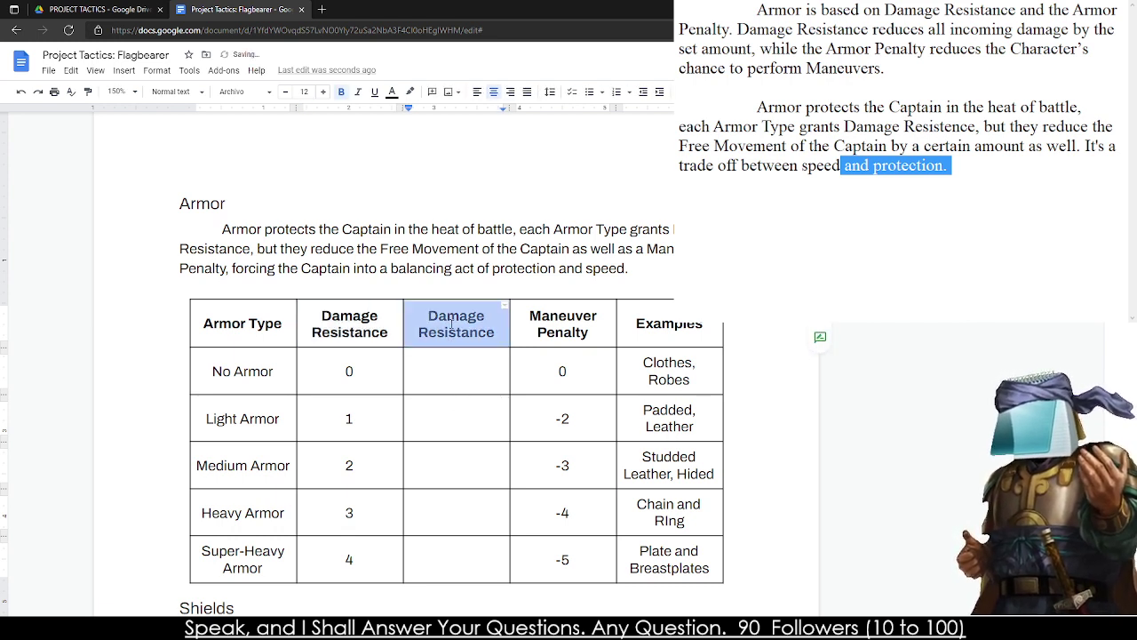
# - Replace the copied header text in the Armor table's new column with "Movement Modifier"
pyautogui.doubleClick(454, 317)
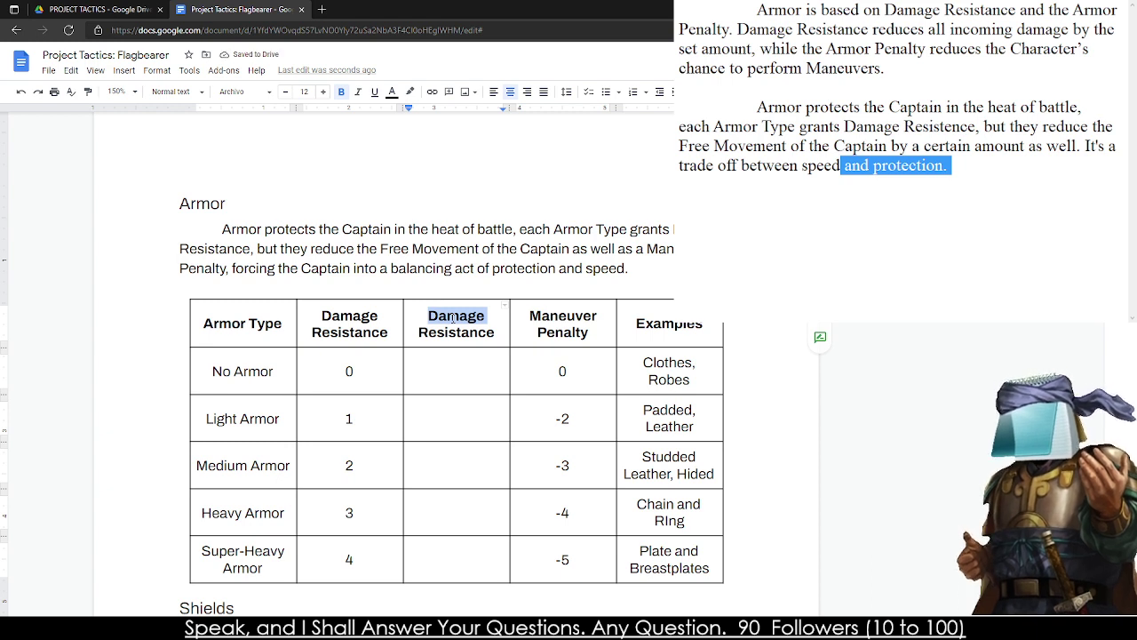
pyautogui.write('Movement Modifi')
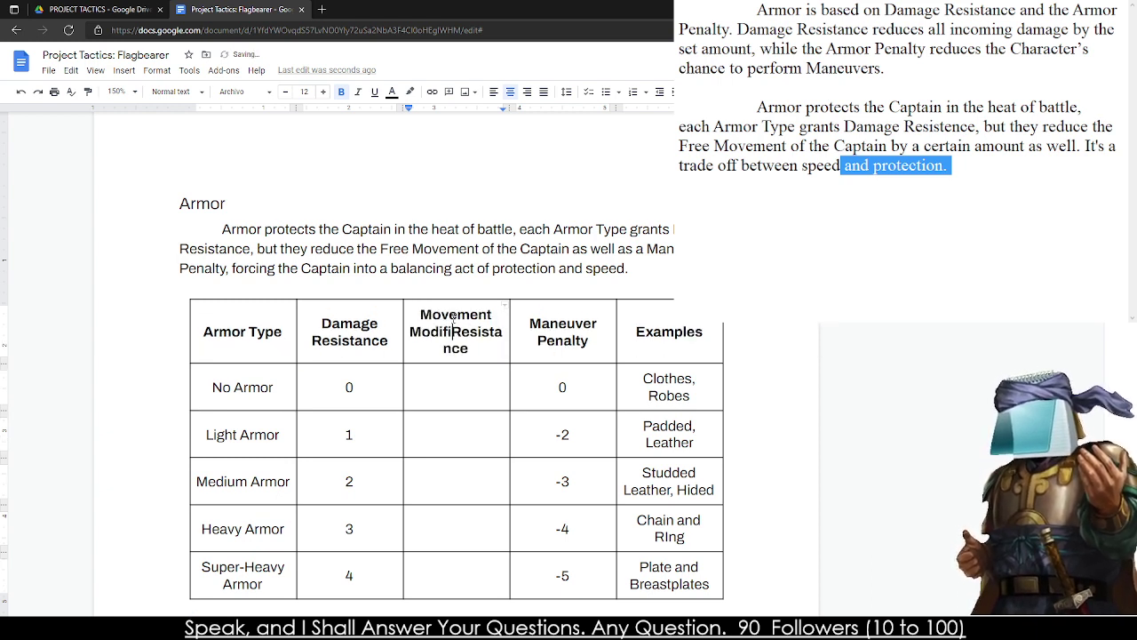
pyautogui.write('er')
pyautogui.press('Delete')
pyautogui.press('Delete')
pyautogui.press('Delete')
pyautogui.press('Delete')
pyautogui.press('Delete')
pyautogui.press('Delete')
pyautogui.press('Delete')
pyautogui.press('Delete')
pyautogui.press('Delete')
pyautogui.press('Delete')
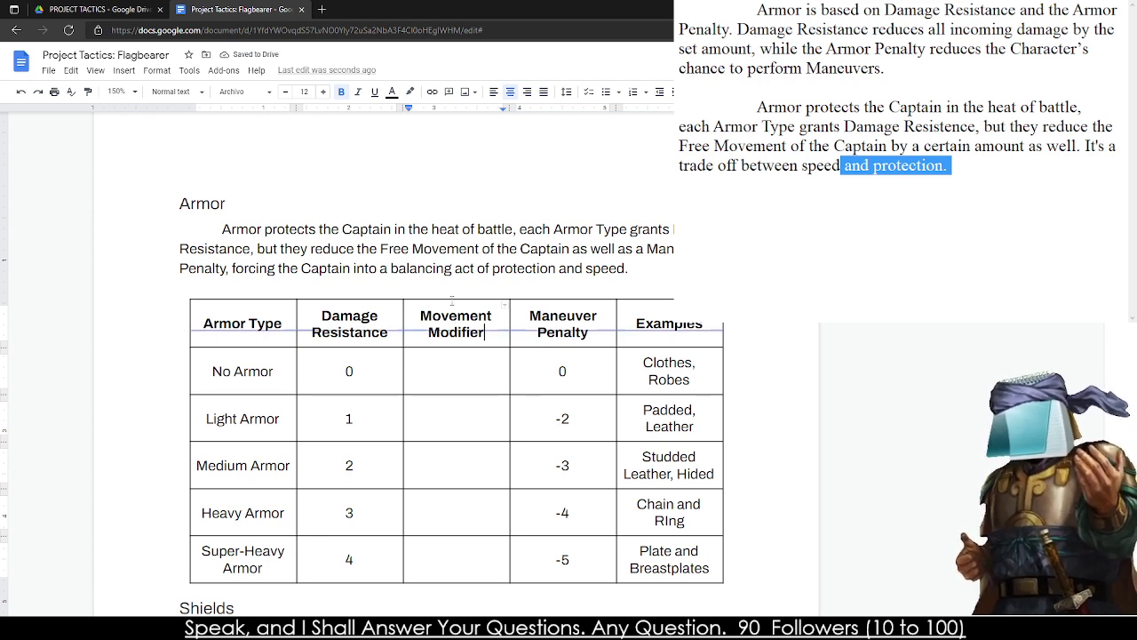
pyautogui.press('Delete')
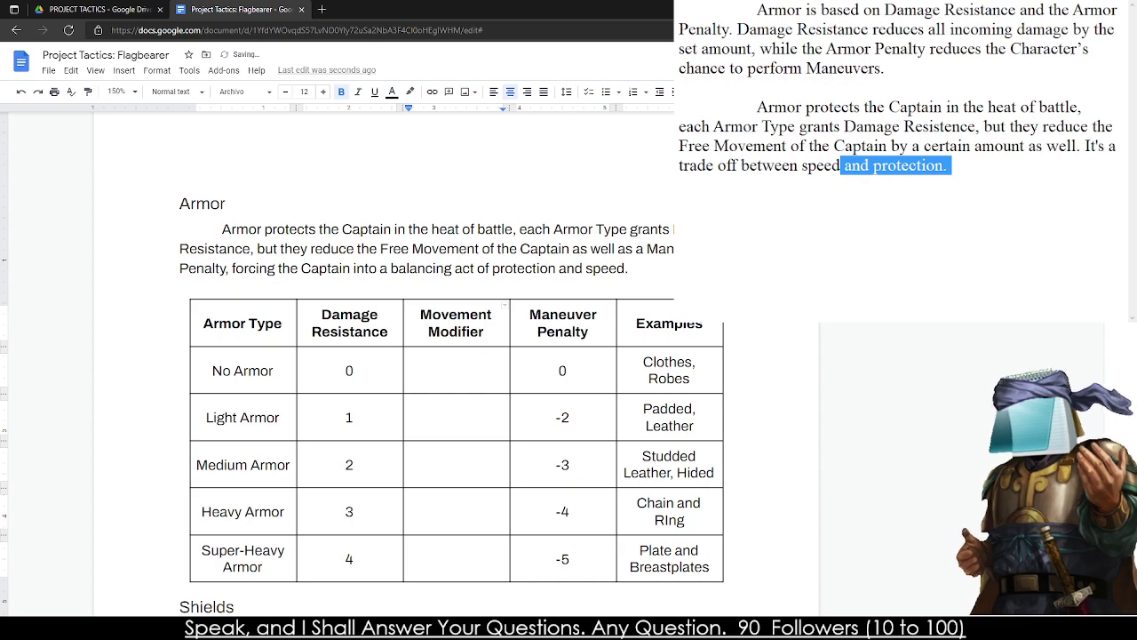
# - Look up the battlefield movement rules for Captains and Warbands and the movement effects under Terrain Types
pyautogui.scroll(-20, 426, 356)
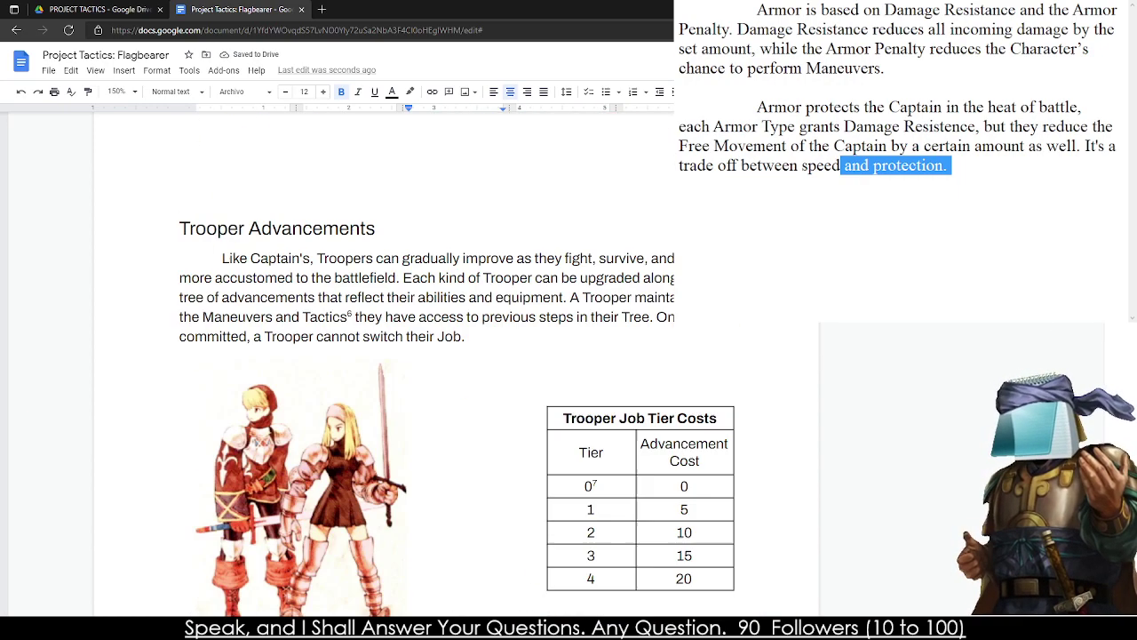
pyautogui.scroll(-20, 284, 260)
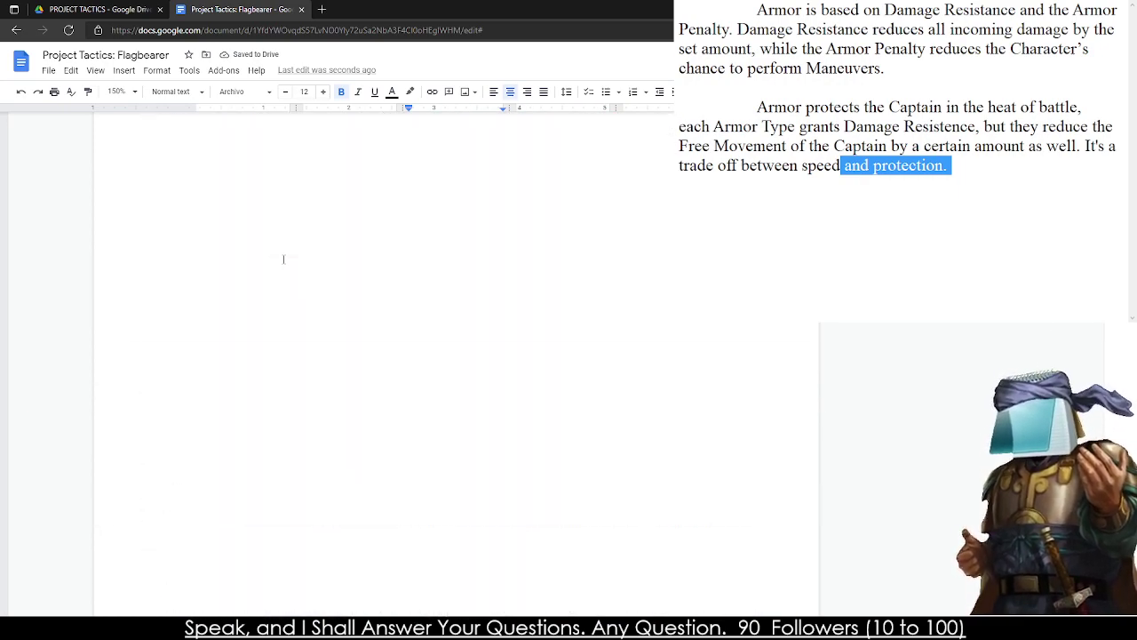
pyautogui.scroll(-20, 284, 259)
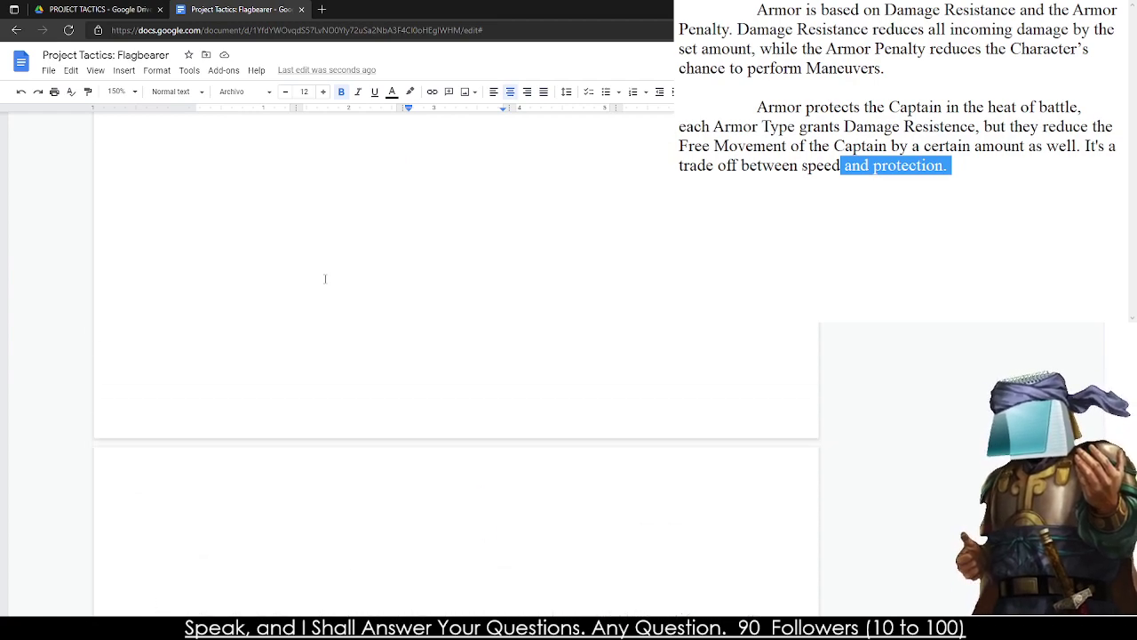
pyautogui.scroll(-20, 337, 282)
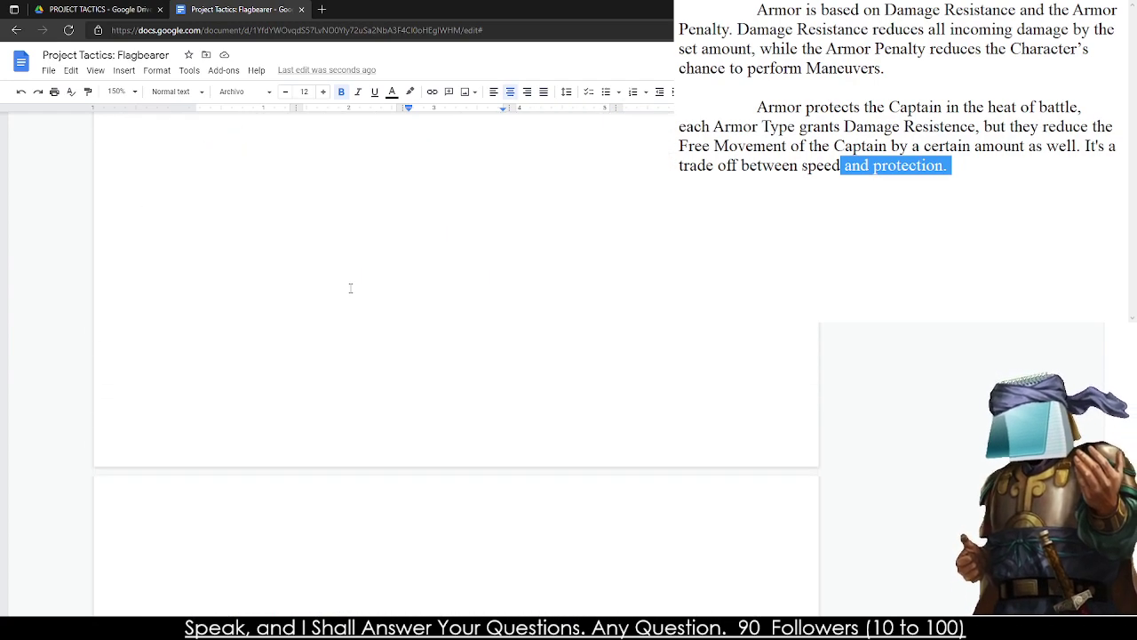
pyautogui.scroll(-20, 350, 288)
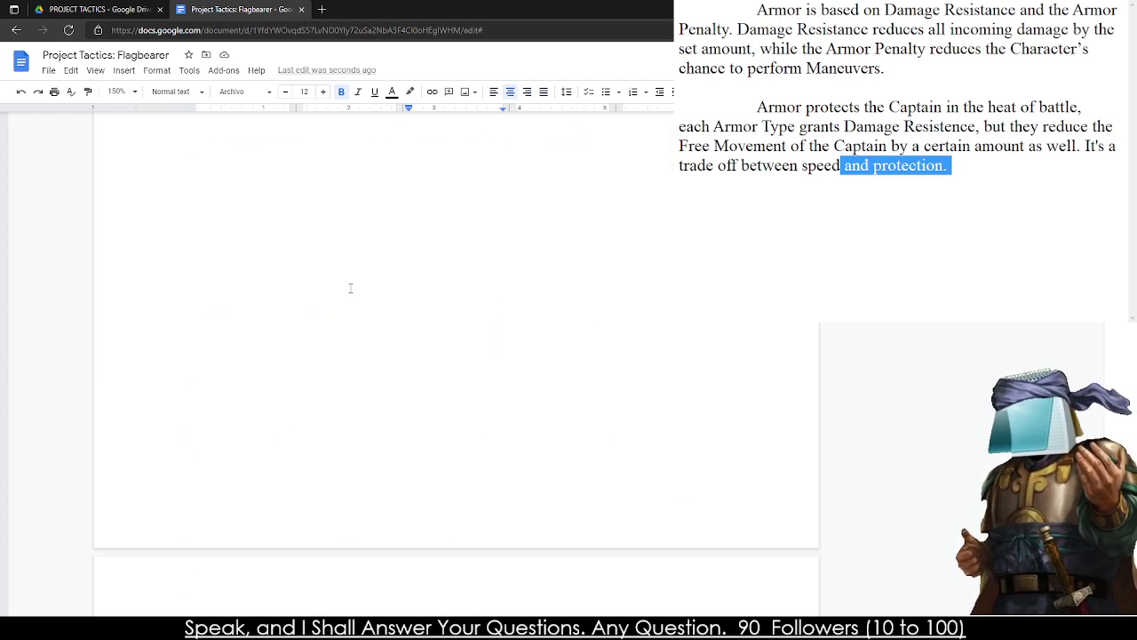
pyautogui.scroll(-20, 346, 288)
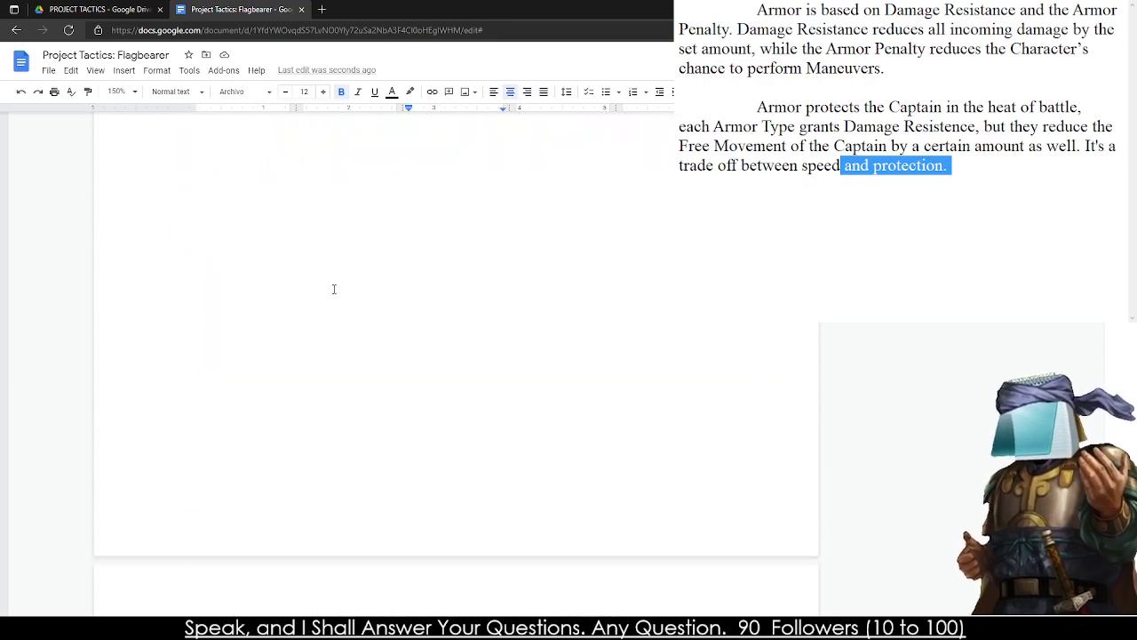
pyautogui.scroll(-20, 334, 289)
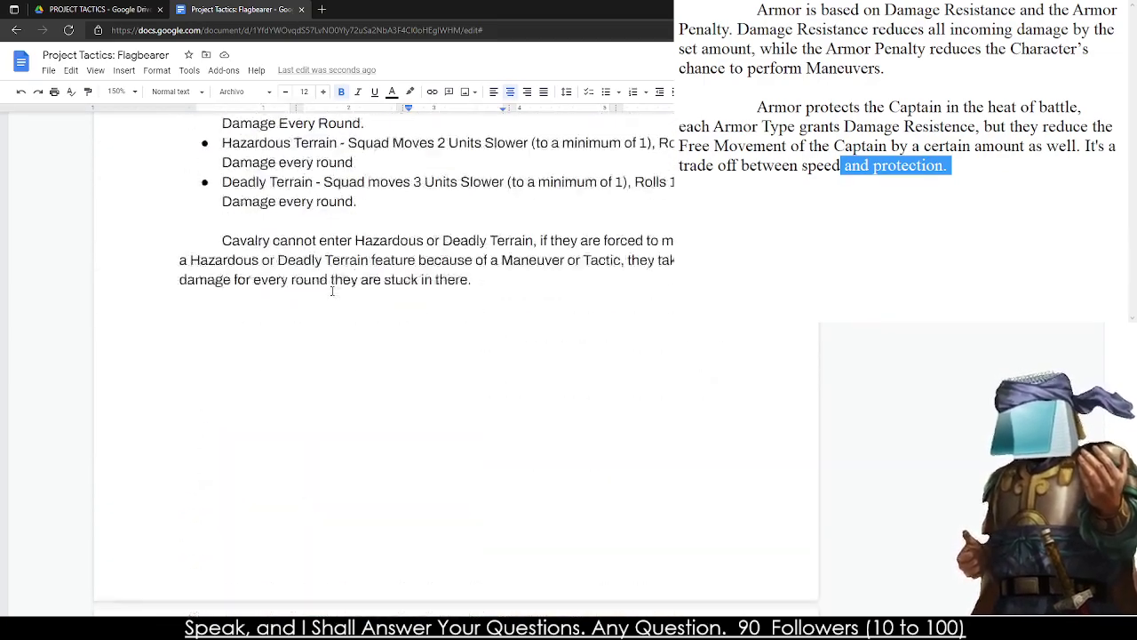
pyautogui.scroll(4, 332, 290)
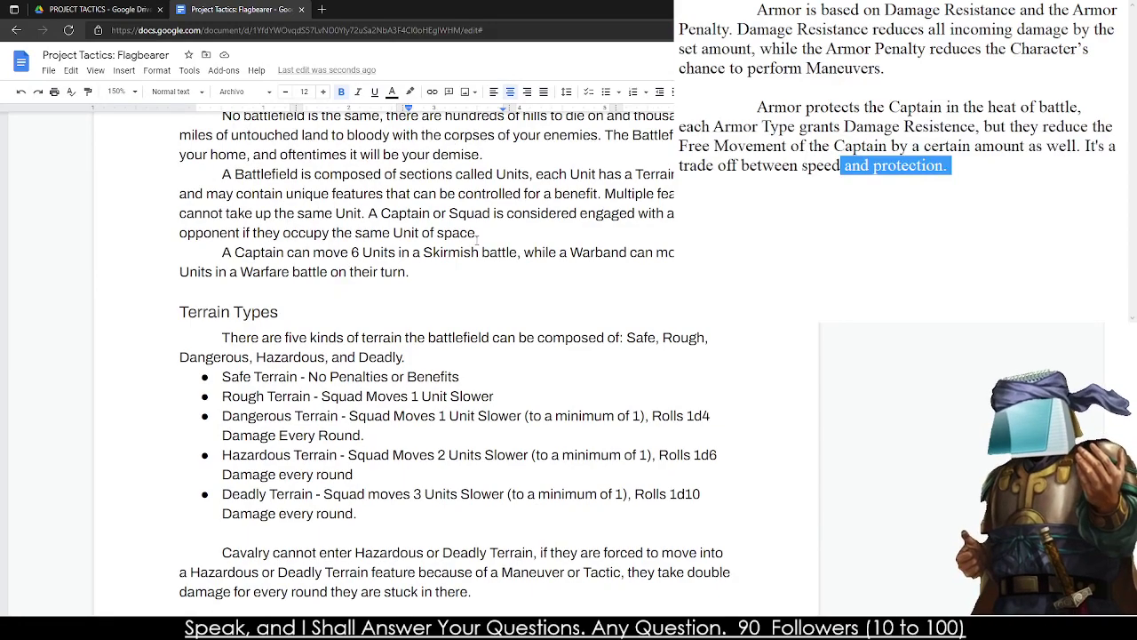
# - Fill the Armor table's Movement Modifier column with 0, -1, -2, -3 and -4, from No Armor through Super-Heavy Armor
pyautogui.scroll(-20, 426, 355)
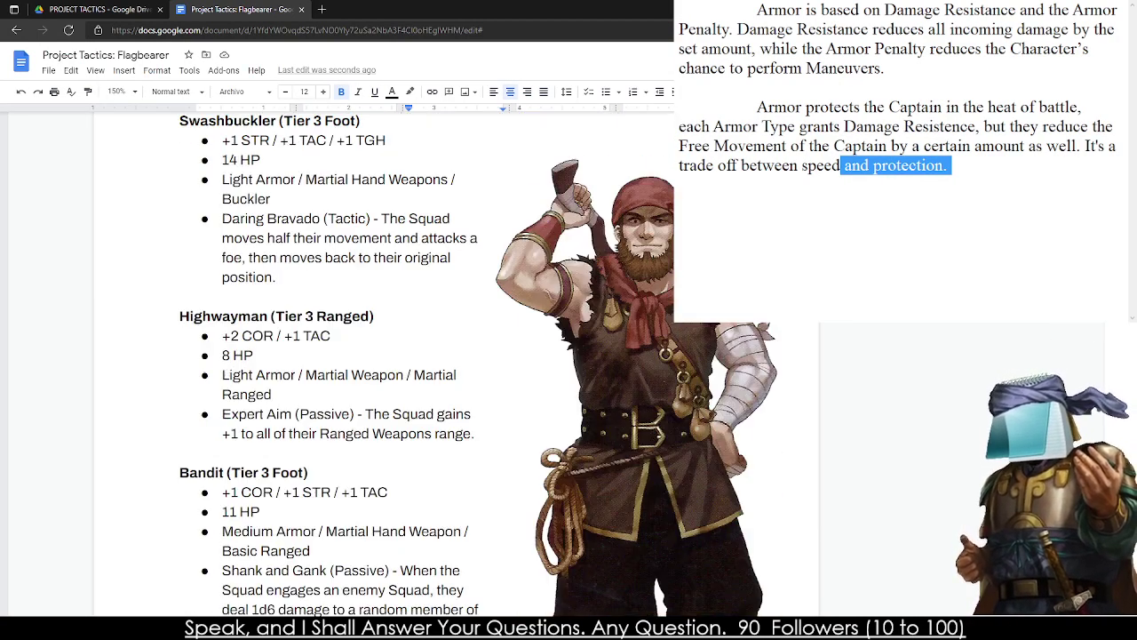
pyautogui.scroll(-15, 622, 385)
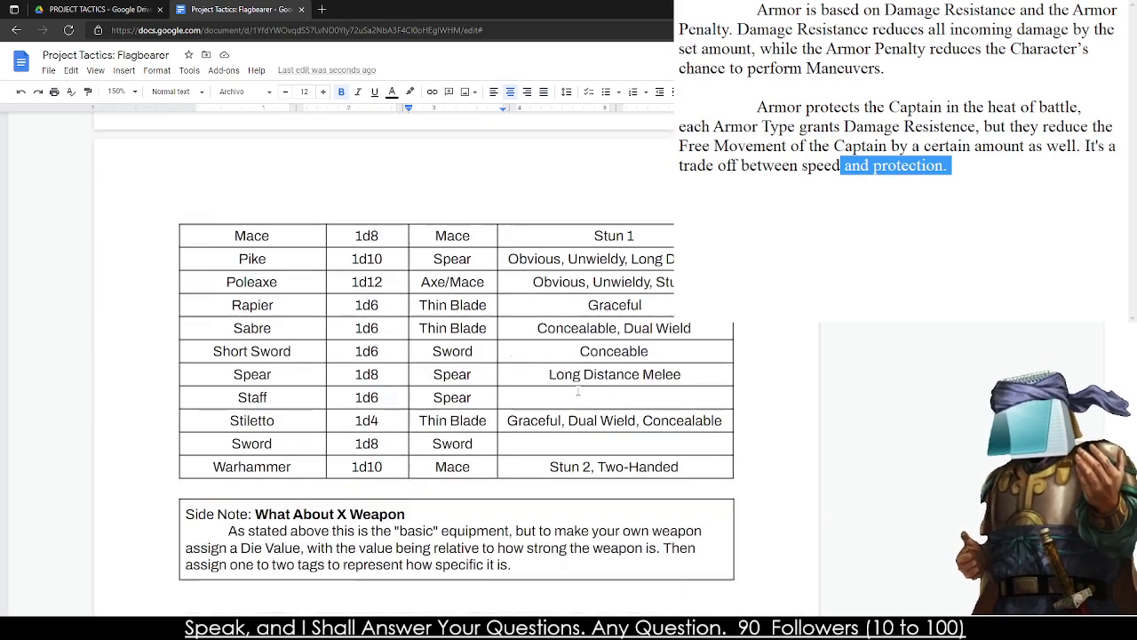
pyautogui.scroll(-15, 565, 386)
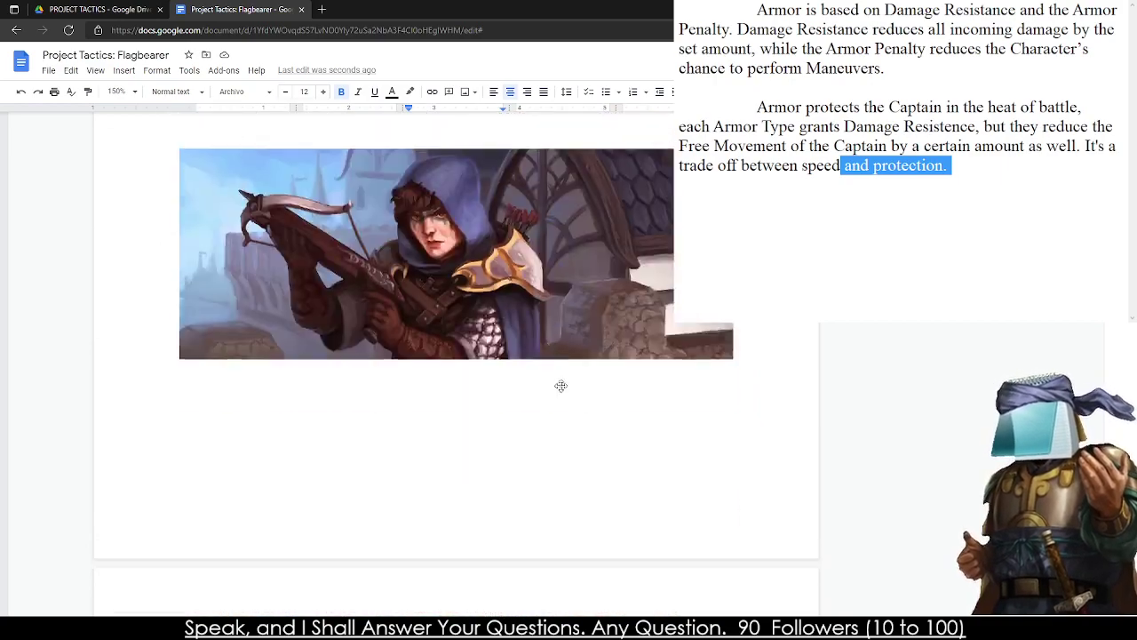
pyautogui.scroll(-6, 557, 384)
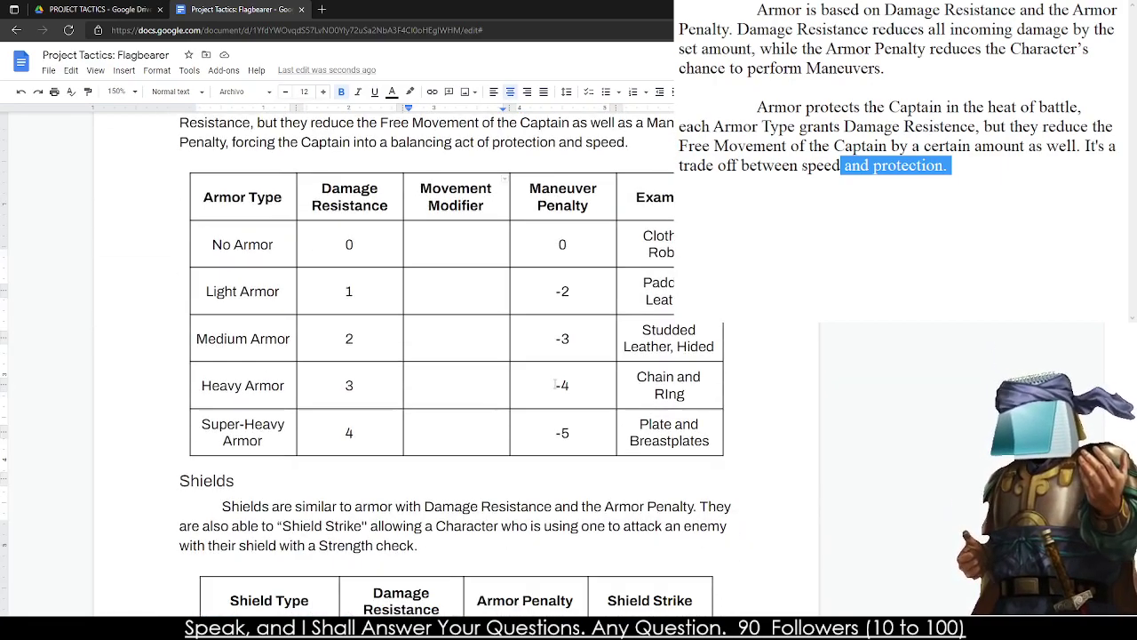
pyautogui.click(451, 240)
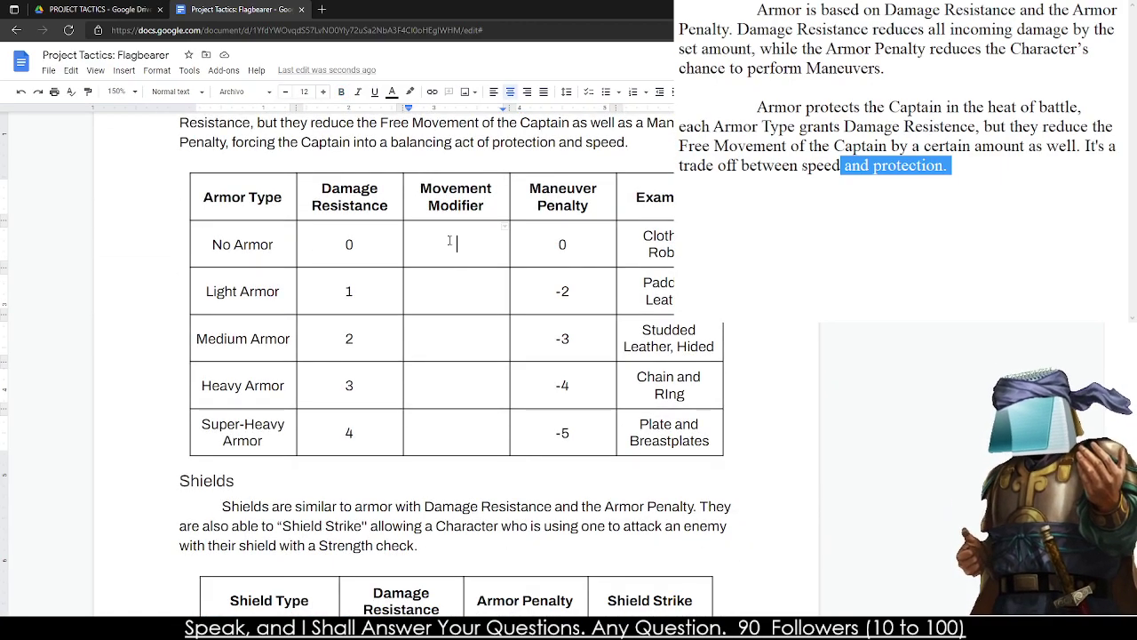
pyautogui.write('0')
pyautogui.press('Down')
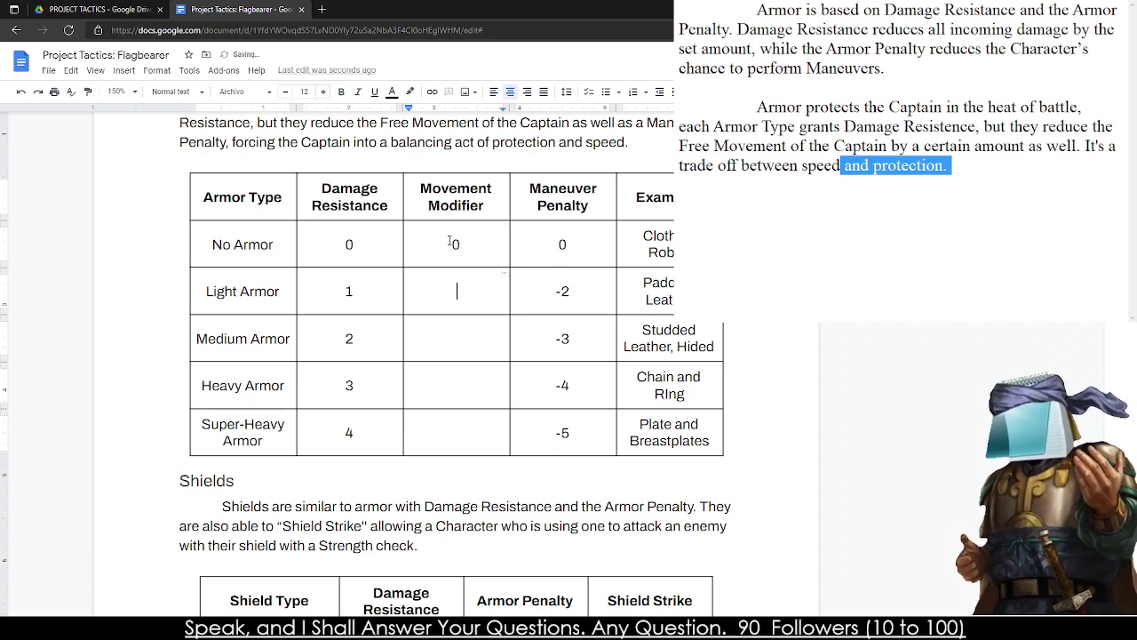
pyautogui.write('-1')
pyautogui.press('Down')
pyautogui.write('-2')
pyautogui.press('Down')
pyautogui.write('-3')
pyautogui.press('Down')
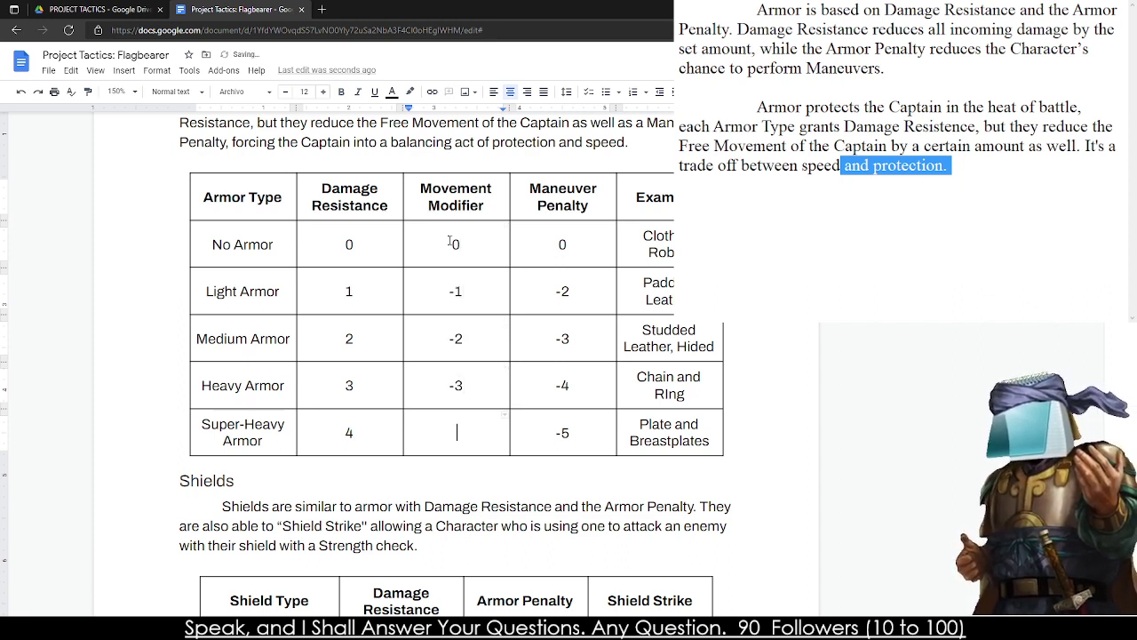
pyautogui.write('-4')
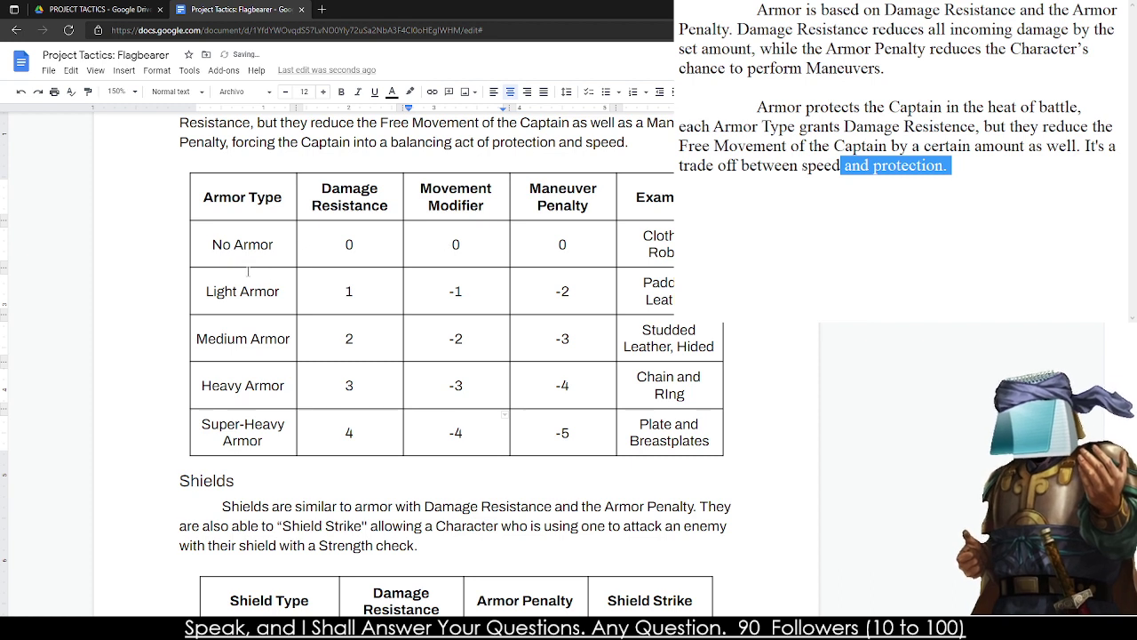
# - Review the Armor table's armor types, Damage Resistance values and Examples entries, especially those for Medium, Heavy and Super-Heavy Armor
pyautogui.click(227, 432)
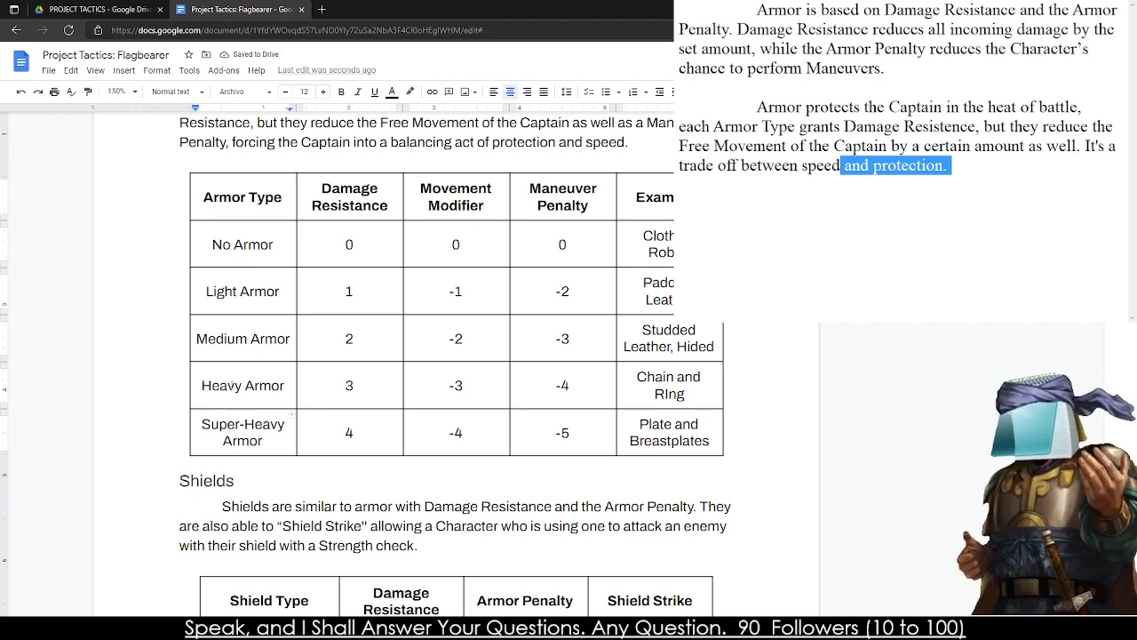
pyautogui.click(240, 292)
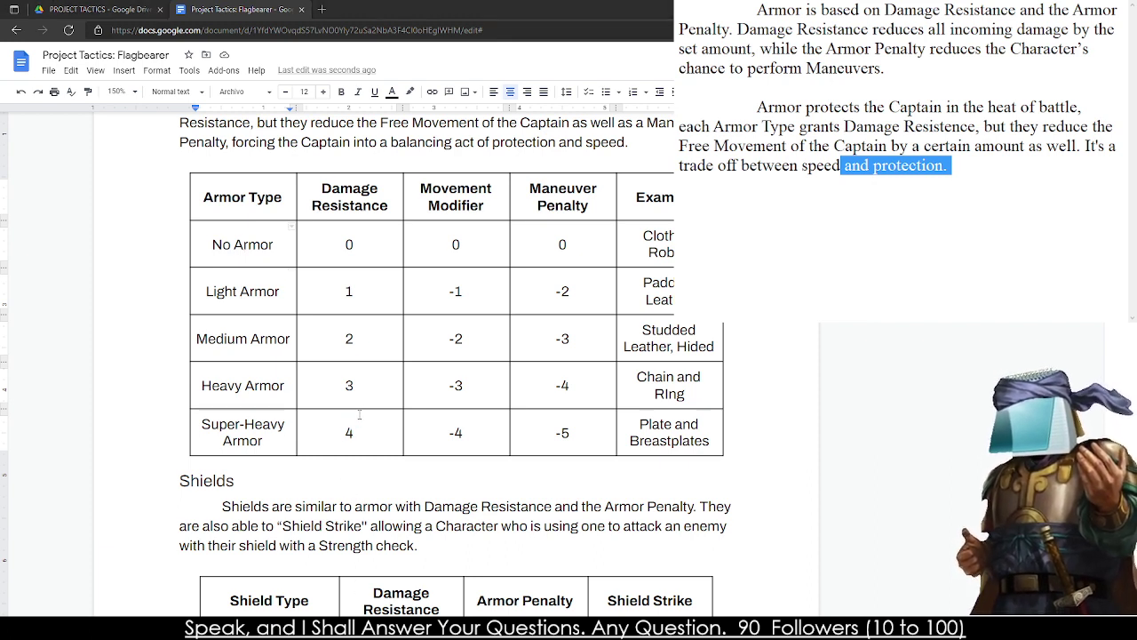
pyautogui.click(358, 433)
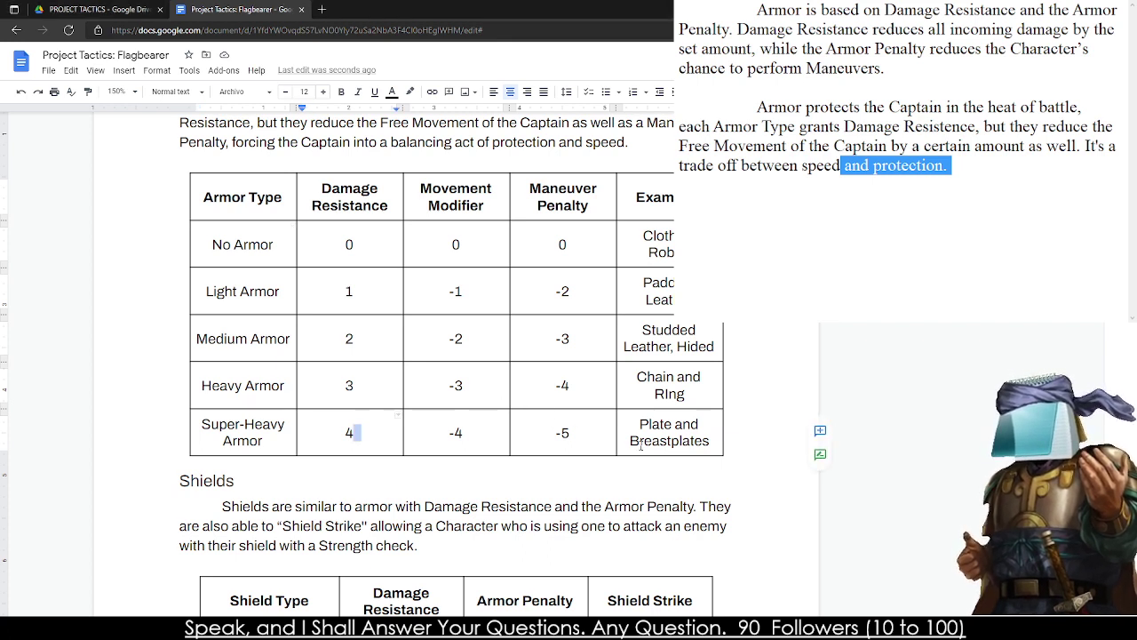
pyautogui.tripleClick(649, 441)
pyautogui.click(650, 441)
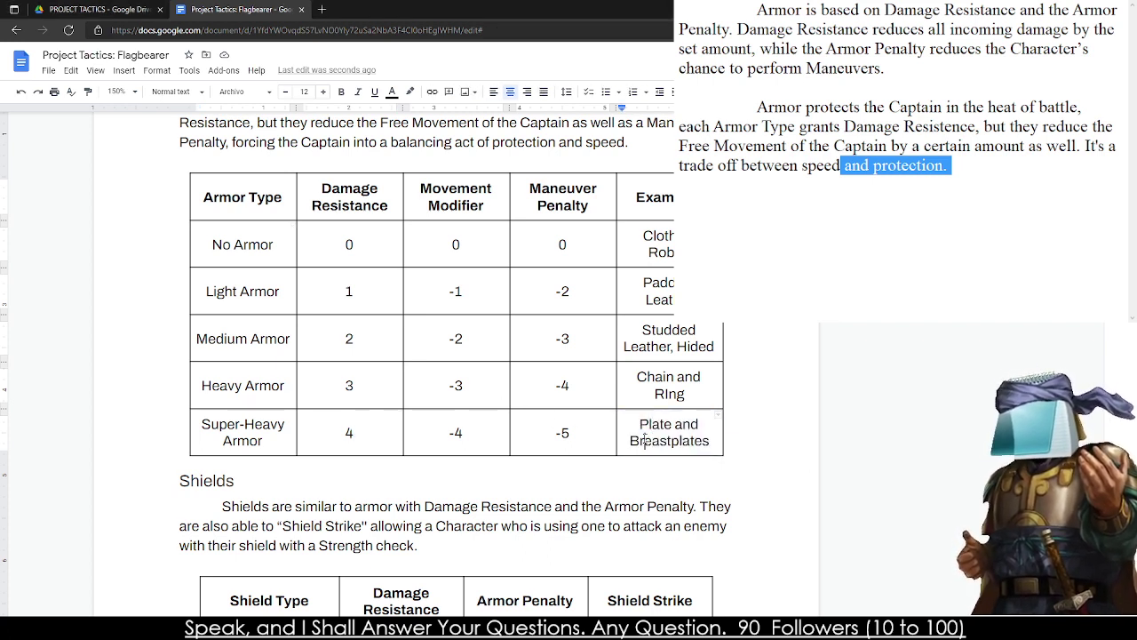
pyautogui.tripleClick(655, 423)
pyautogui.tripleClick(654, 424)
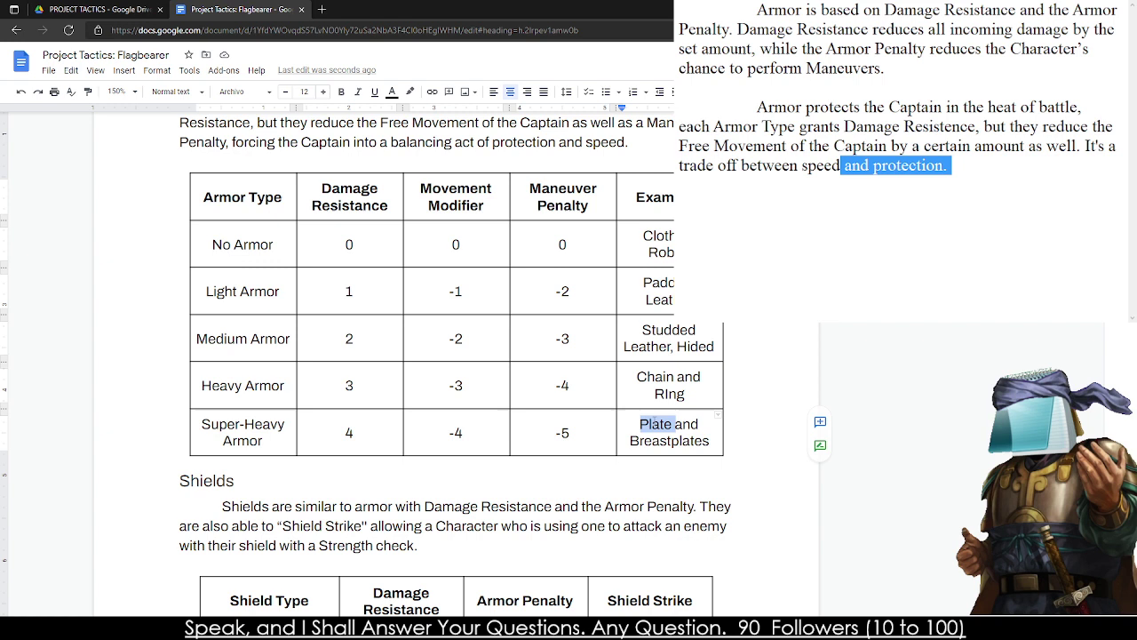
pyautogui.click(654, 423)
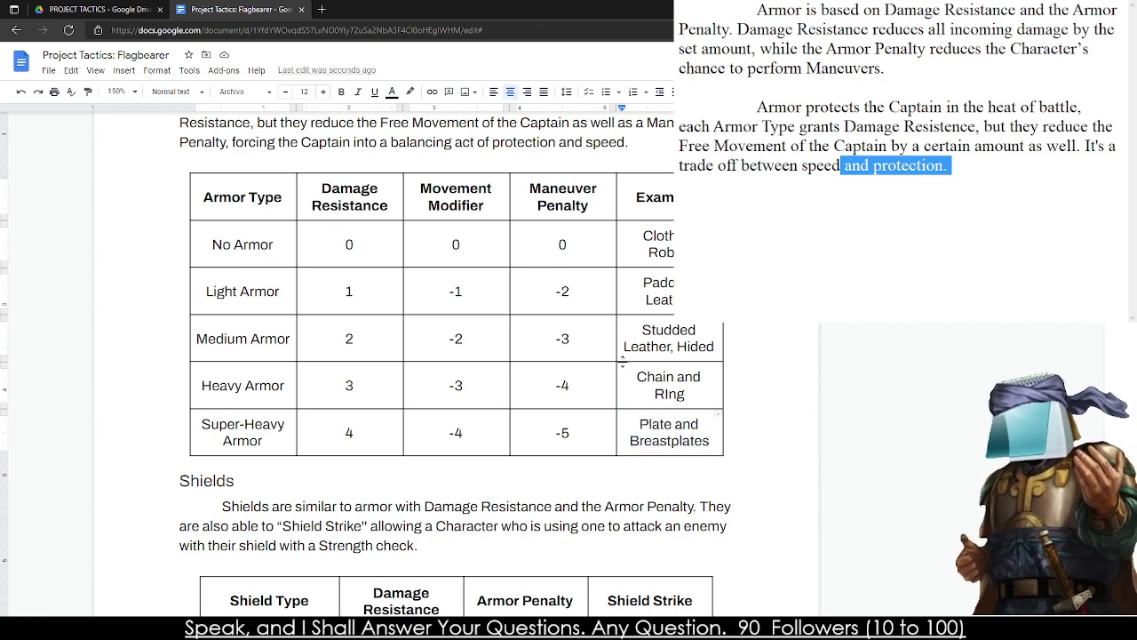
pyautogui.tripleClick(668, 388)
pyautogui.tripleClick(653, 336)
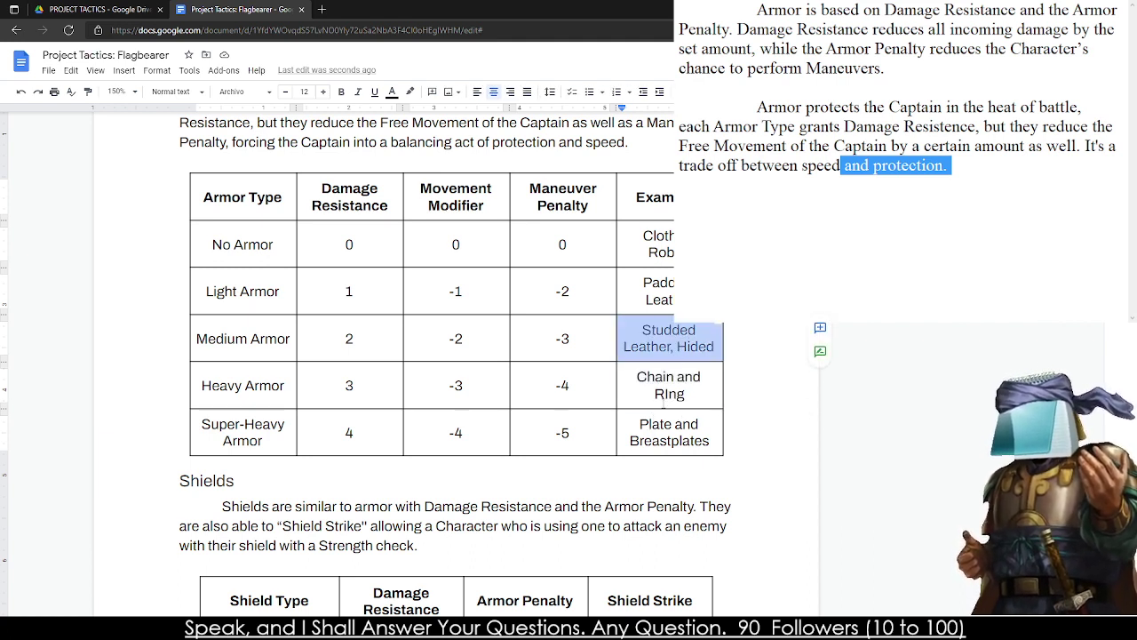
pyautogui.moveTo(665, 391)
pyautogui.mouseDown()
pyautogui.moveTo(675, 435)
pyautogui.moveTo(658, 392)
pyautogui.mouseUp()
pyautogui.click(681, 440)
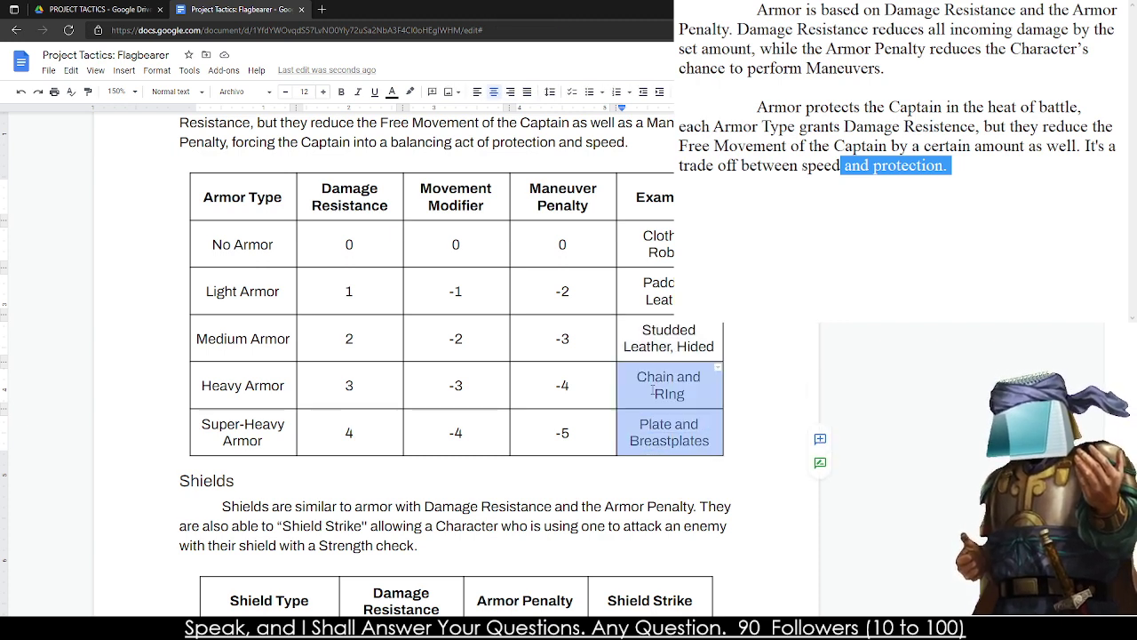
pyautogui.click(655, 394)
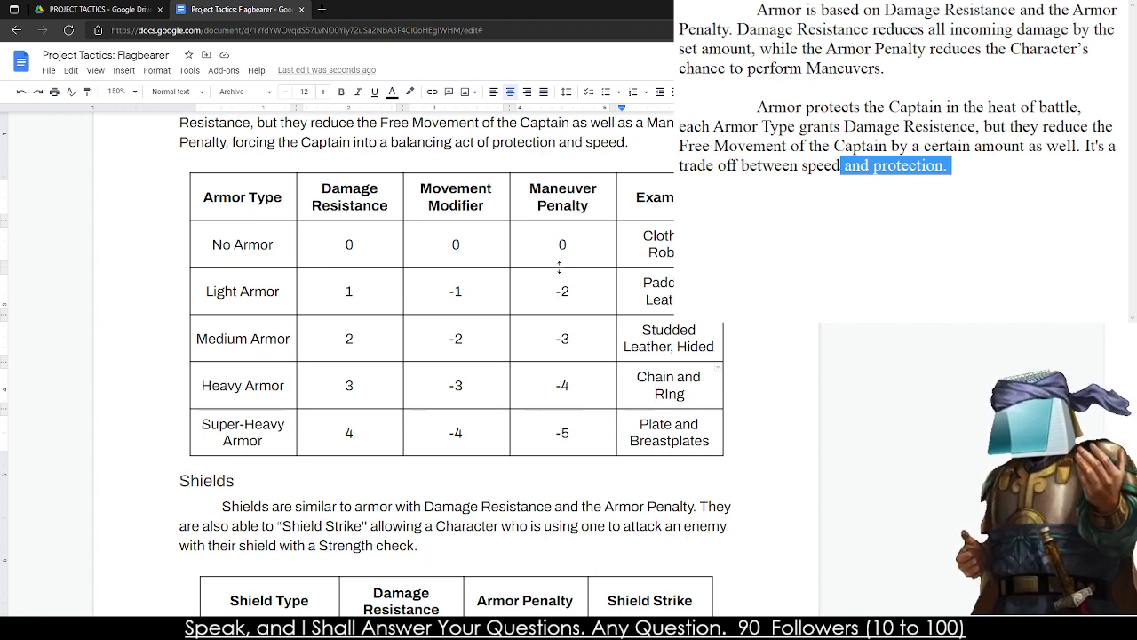
pyautogui.moveTo(558, 267); pyautogui.dragTo(552, 242)
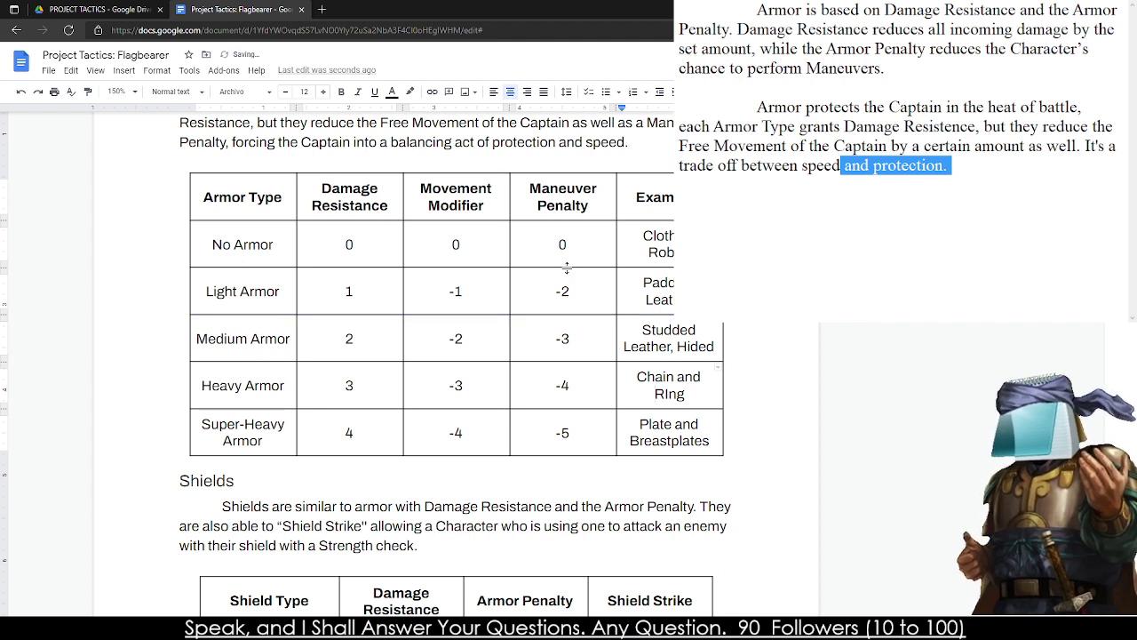
# - Color the text of the Armor table's entire Examples column red, including its header
pyautogui.moveTo(668, 197); pyautogui.dragTo(675, 436)
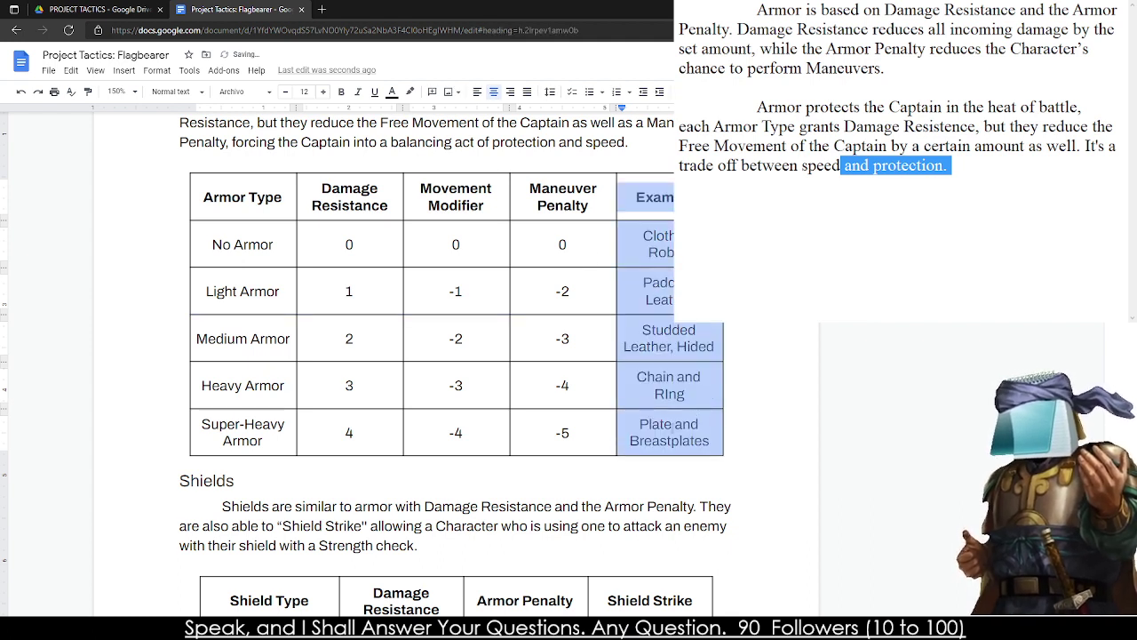
pyautogui.moveTo(597, 390); pyautogui.dragTo(599, 385)
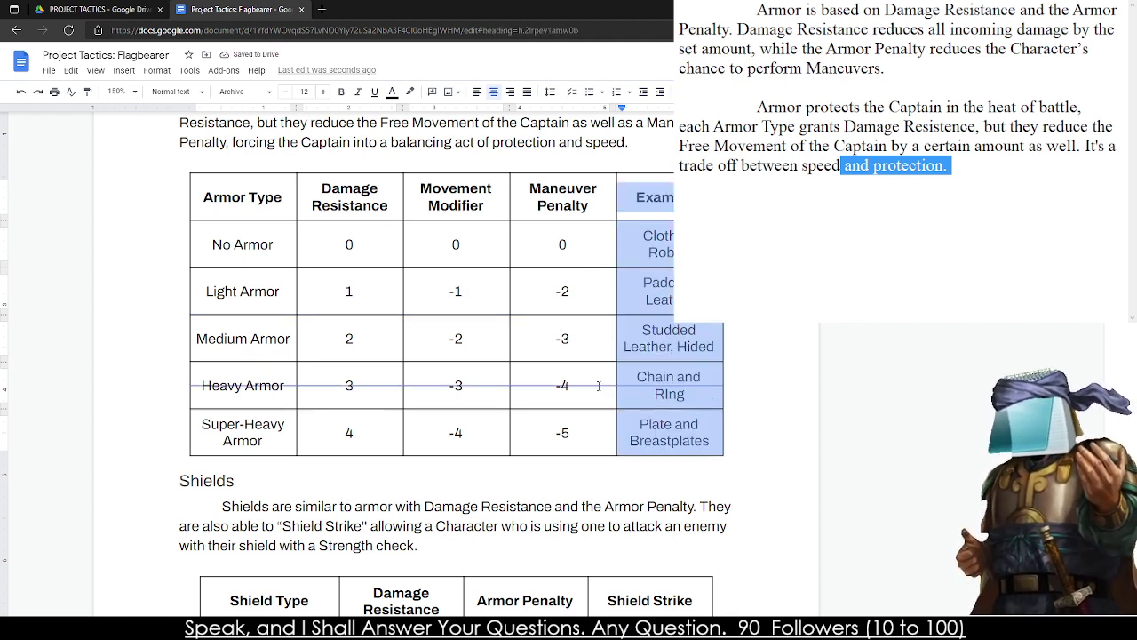
pyautogui.click(694, 391)
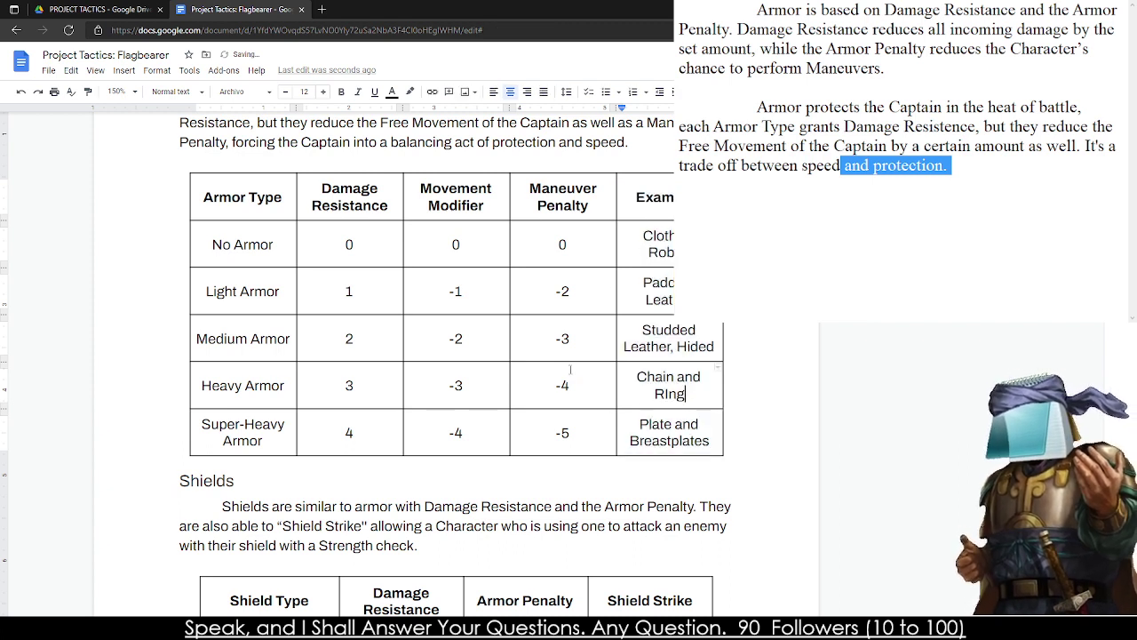
pyautogui.moveTo(655, 197); pyautogui.dragTo(673, 435)
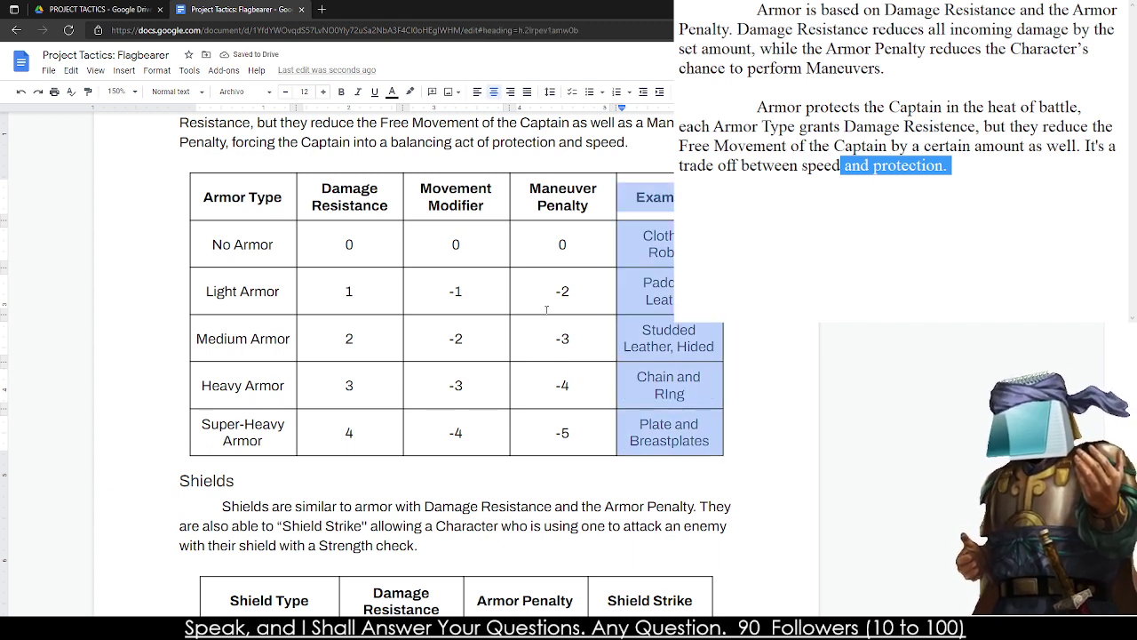
pyautogui.click(392, 92)
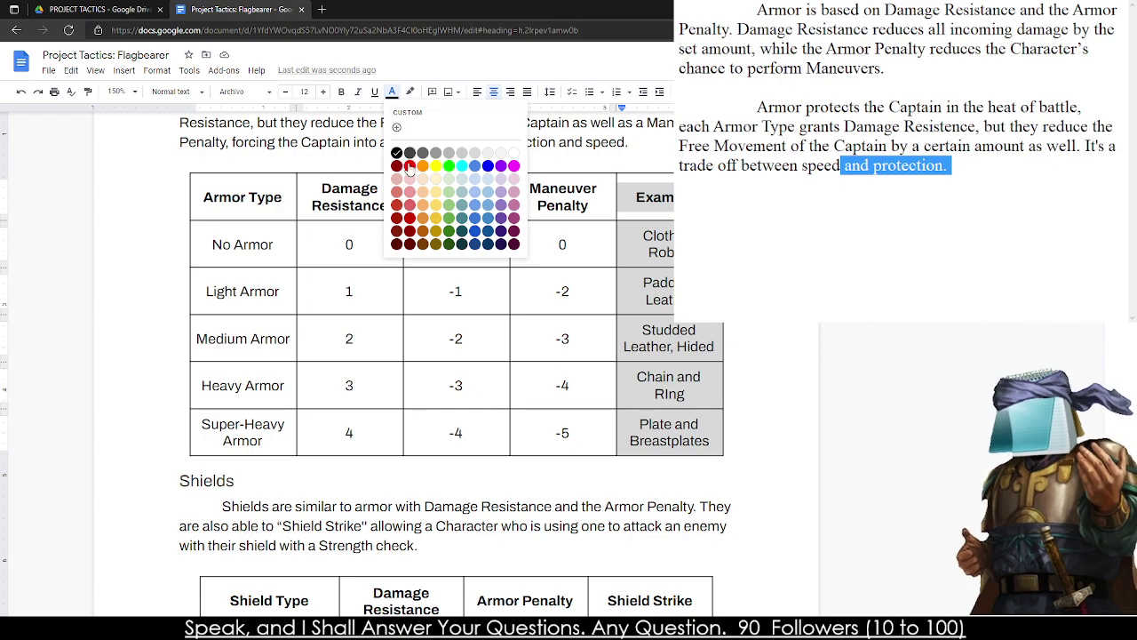
pyautogui.click(409, 167)
pyautogui.click(664, 203)
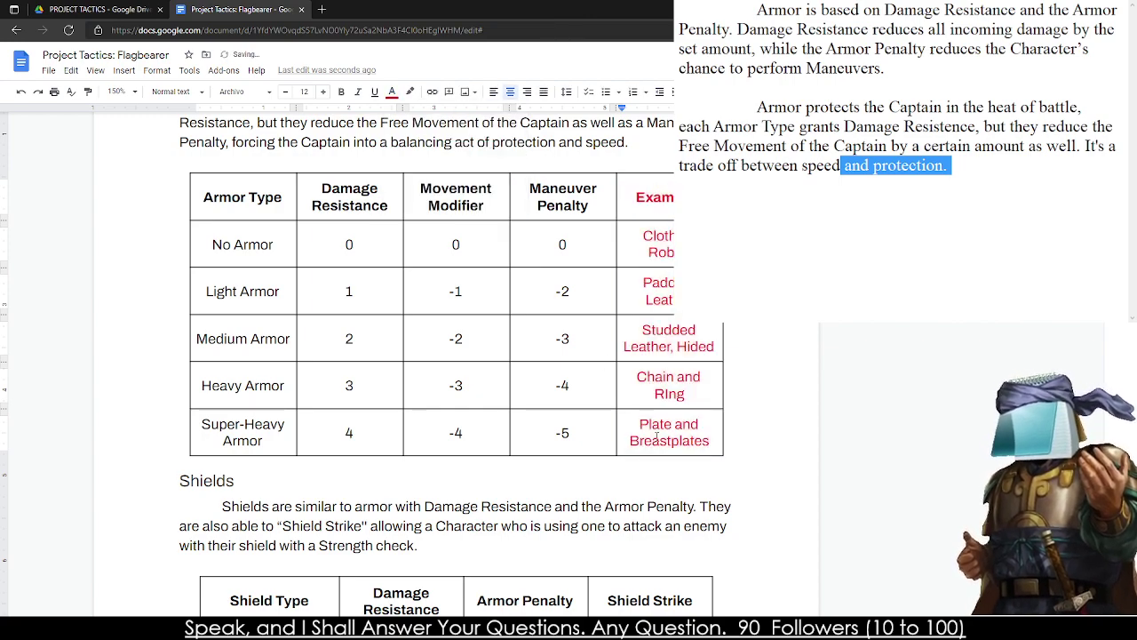
# - Rename the Armor Penalty header in the Shields table to "Maneuver Penalty"
pyautogui.scroll(-5, 657, 436)
pyautogui.scroll(2, 322, 311)
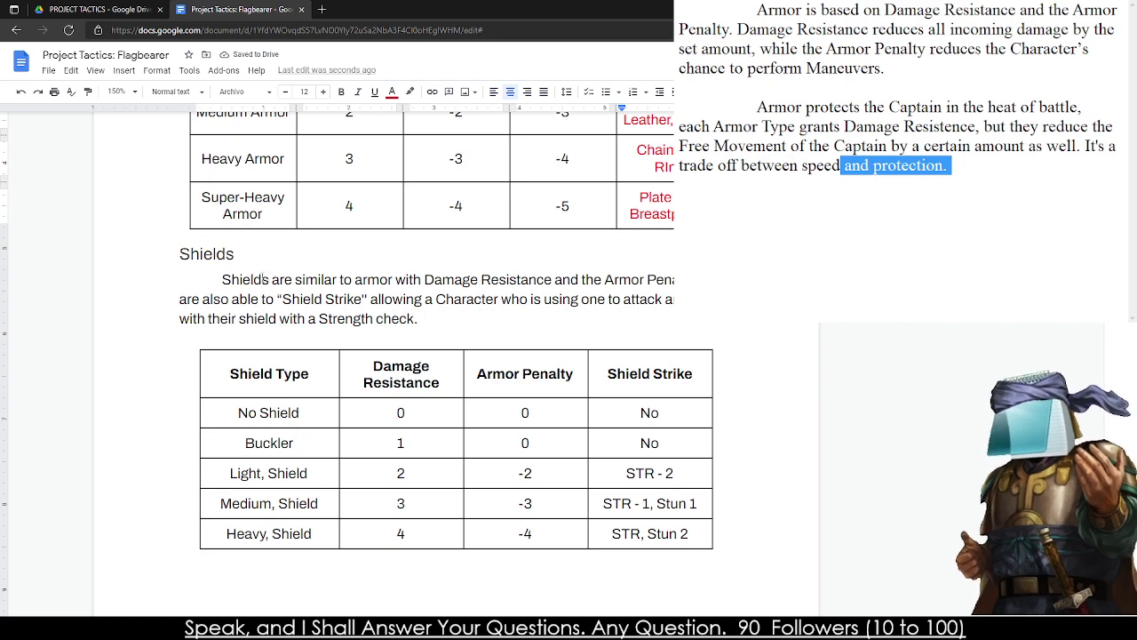
pyautogui.scroll(3, 368, 299)
pyautogui.scroll(-4, 387, 295)
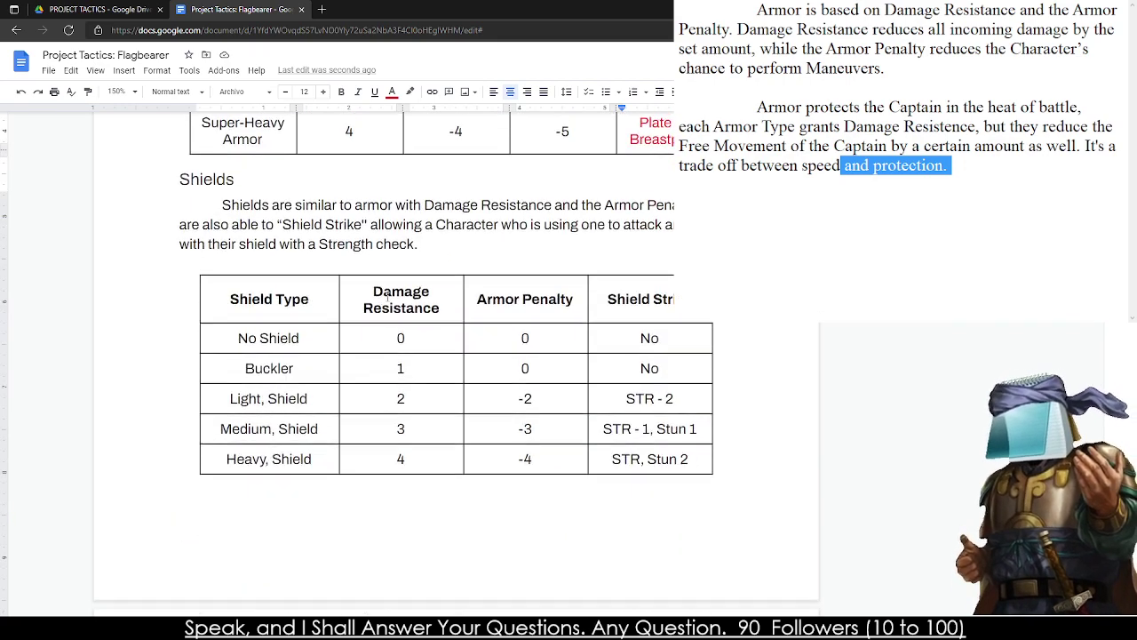
pyautogui.doubleClick(501, 300)
pyautogui.write('Maneuver')
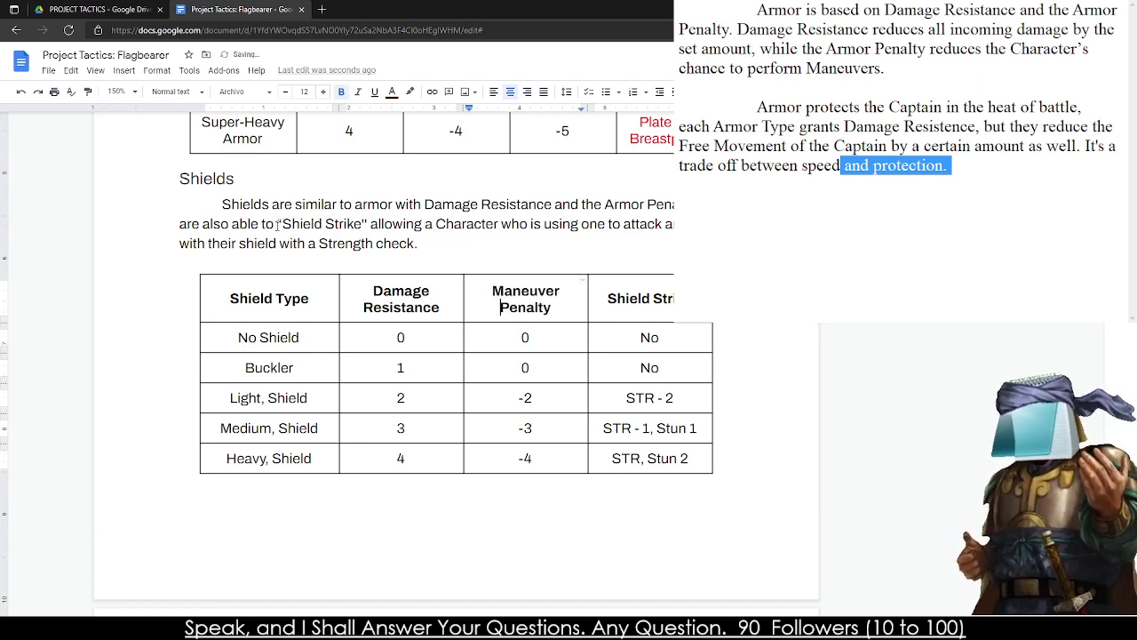
# - Review the Shields description and compare the Buckler and Light Shield rows of the shield table
pyautogui.click(501, 224)
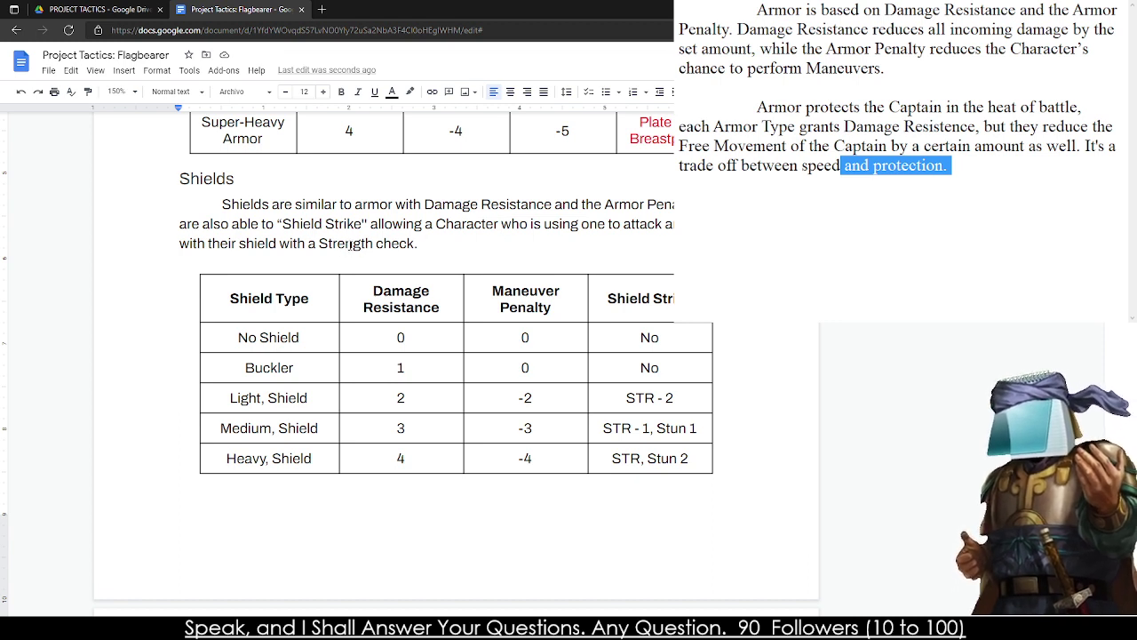
pyautogui.click(407, 333)
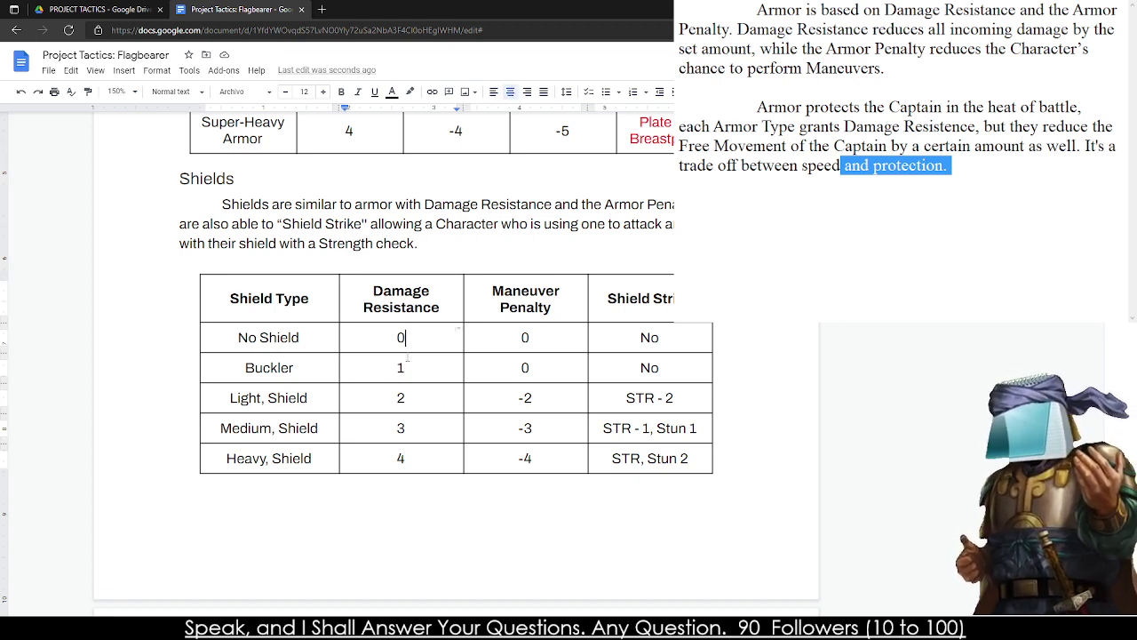
pyautogui.click(548, 372)
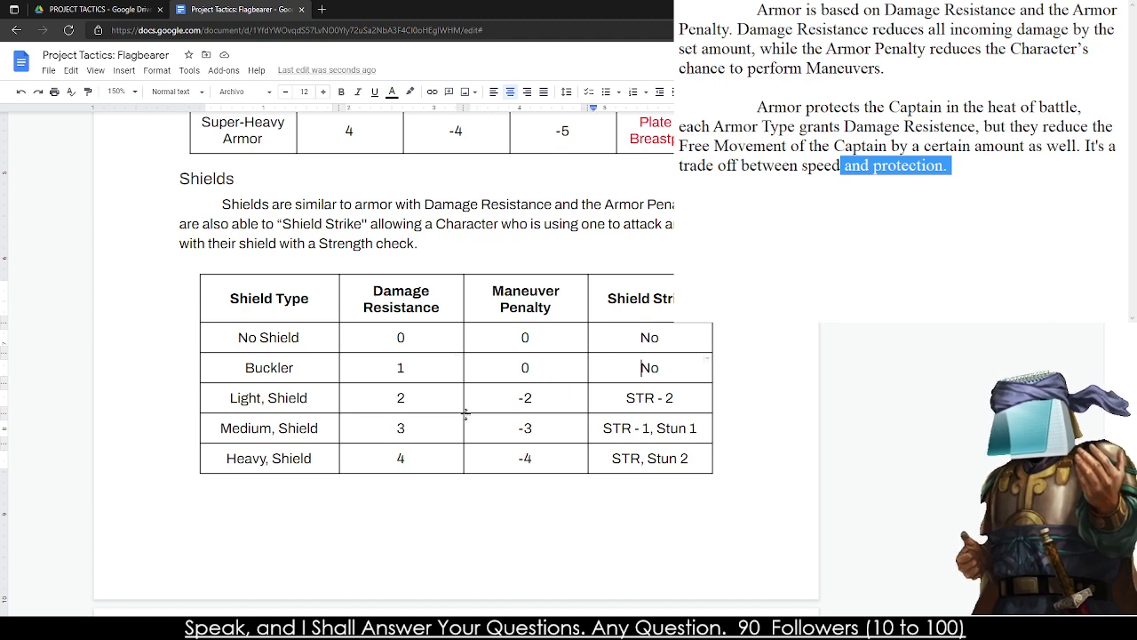
pyautogui.click(421, 401)
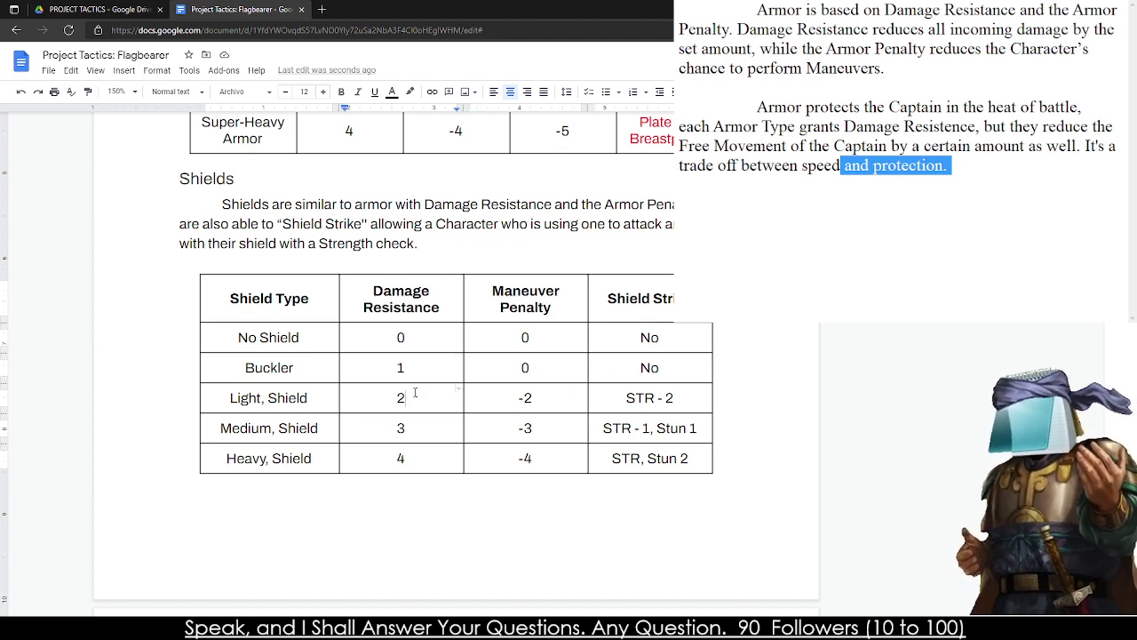
pyautogui.moveTo(206, 373); pyautogui.dragTo(639, 363)
pyautogui.click(640, 366)
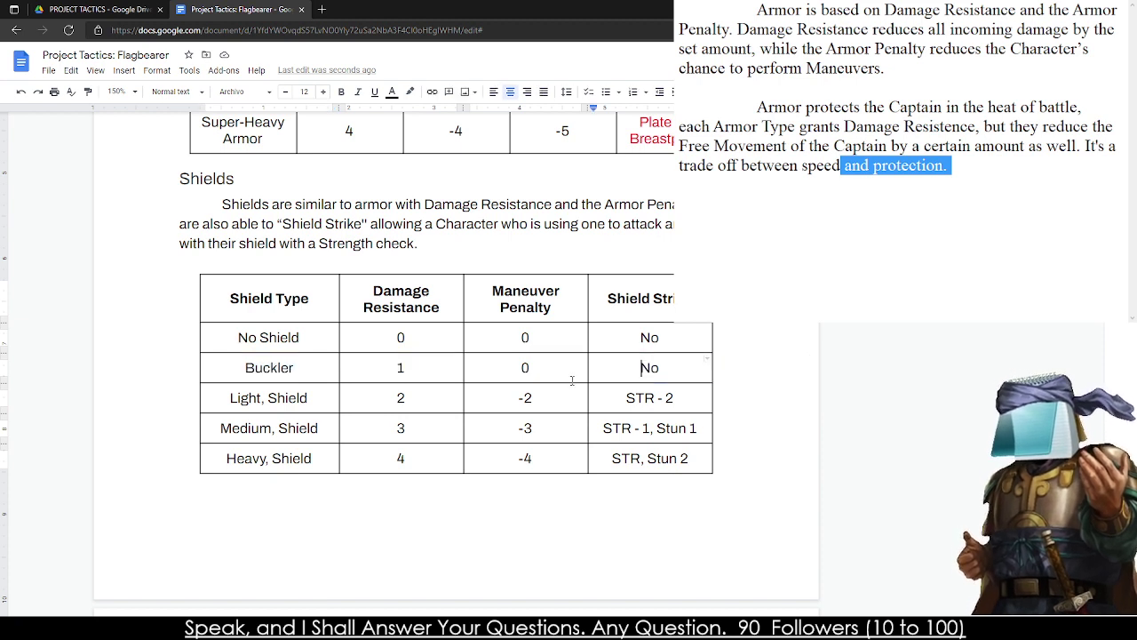
pyautogui.click(425, 397)
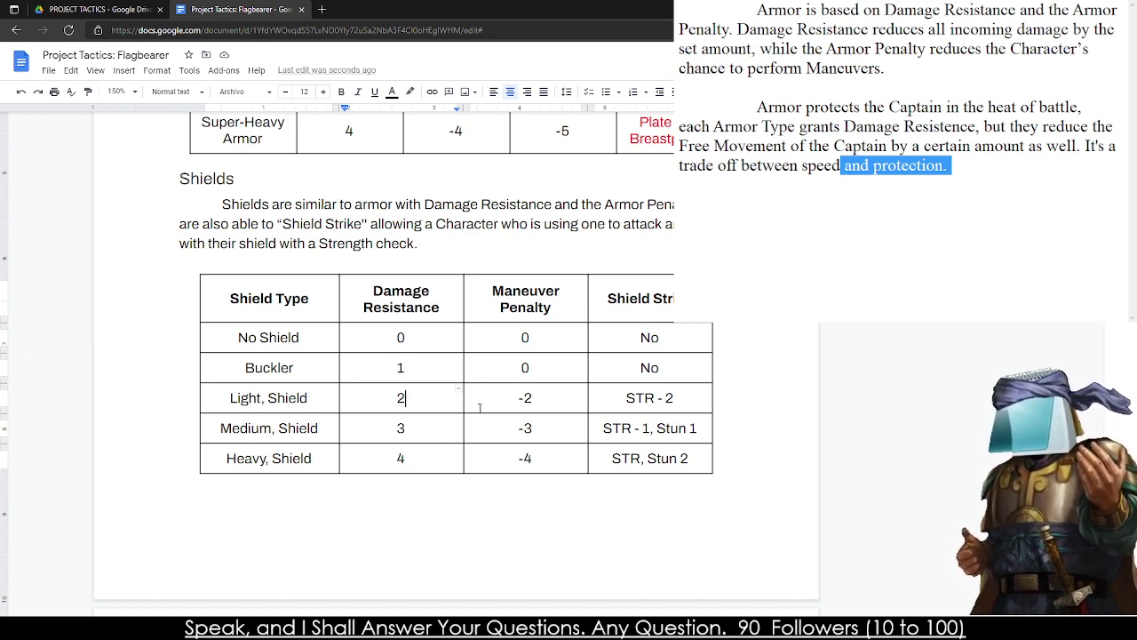
# - Move on to the Trooper Equipment section and clear all the armor draft text from the separate notes window
pyautogui.scroll(-10, 459, 432)
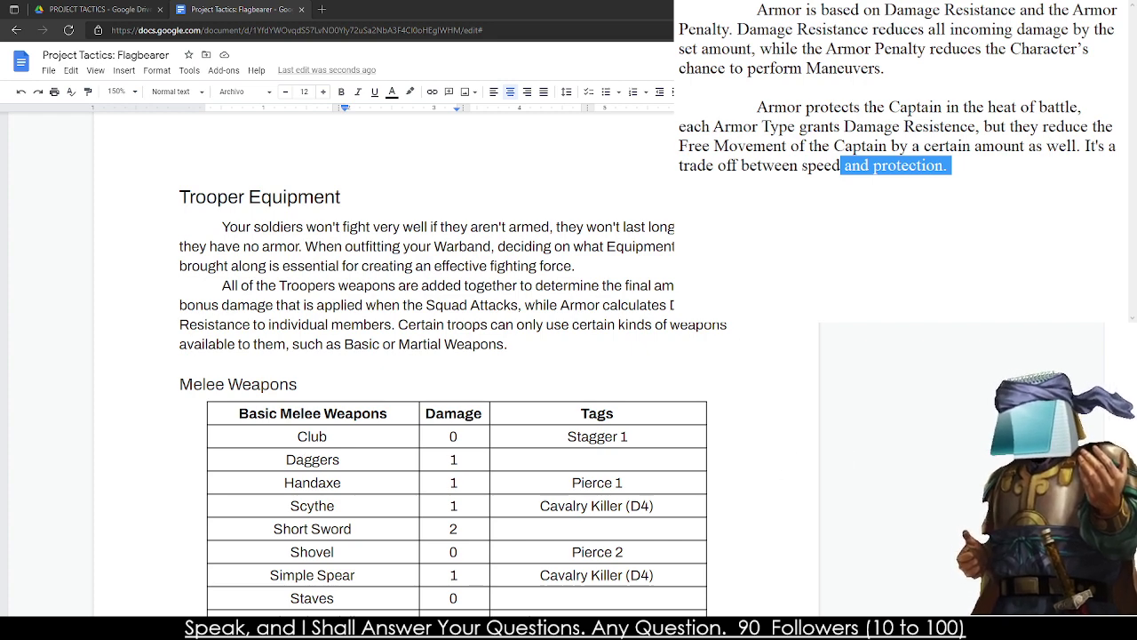
pyautogui.click(888, 279)
pyautogui.hotkey('ctrl', 'a')
pyautogui.press('BackSpace')
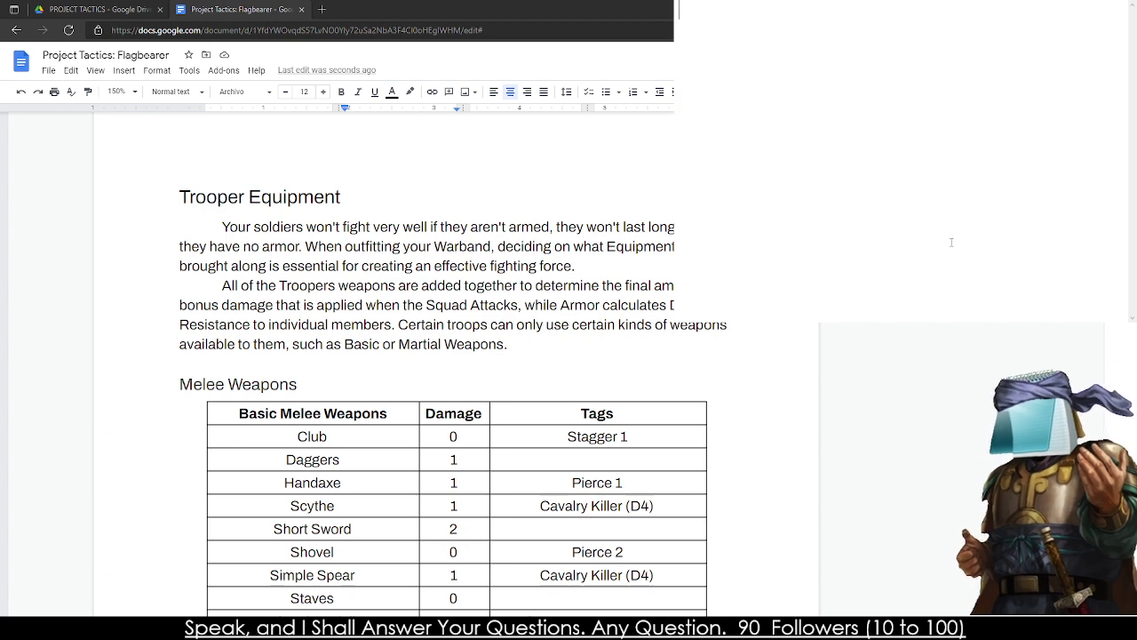
# - Write "Trooper 1" in the empty notes window and repeat it on five consecutive lines
pyautogui.write('Trooper 1')
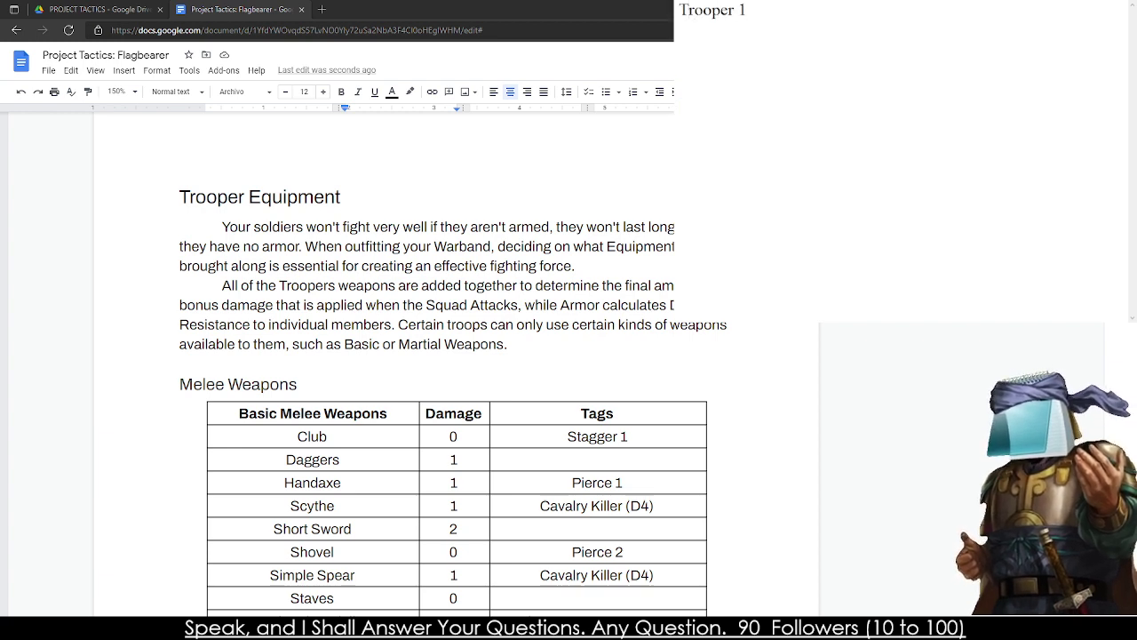
pyautogui.hotkey('ctrl', 'a')
pyautogui.hotkey('ctrl', 'c')
pyautogui.press('End')
pyautogui.press('Return')
pyautogui.hotkey('ctrl', 'v')
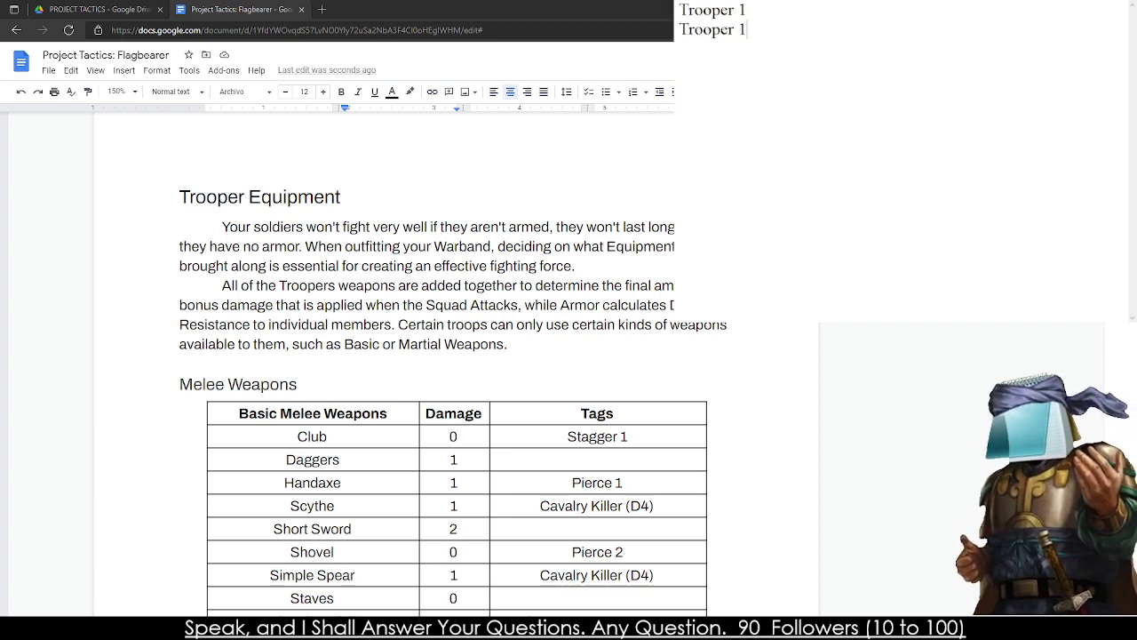
pyautogui.press('Return')
pyautogui.hotkey('ctrl', 'v')
pyautogui.press('Return')
pyautogui.hotkey('ctrl', 'v')
pyautogui.press('Return')
pyautogui.hotkey('ctrl', 'v')
# - Renumber the second through fifth lines of the notes as Trooper 2, Trooper 3, Trooper 4 and Trooper 5
pyautogui.press('Up')
pyautogui.press('Up')
pyautogui.press('Up')
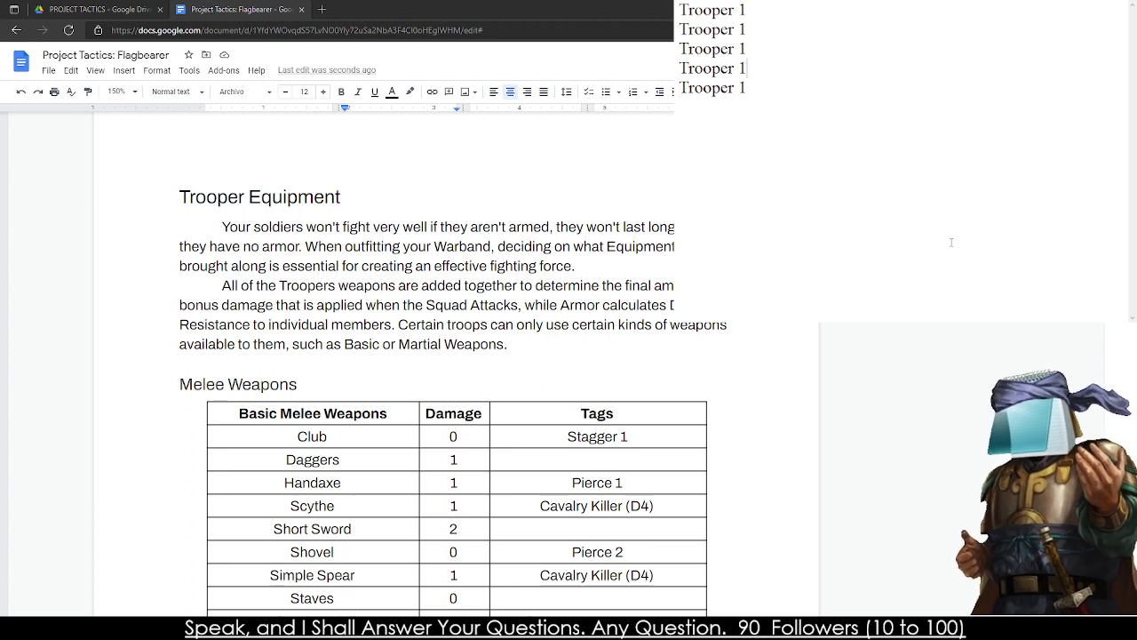
pyautogui.press('BackSpace')
pyautogui.write('2')
pyautogui.press('Down')
pyautogui.press('BackSpace')
pyautogui.write('3')
pyautogui.press('Down')
pyautogui.press('BackSpace')
pyautogui.write('4')
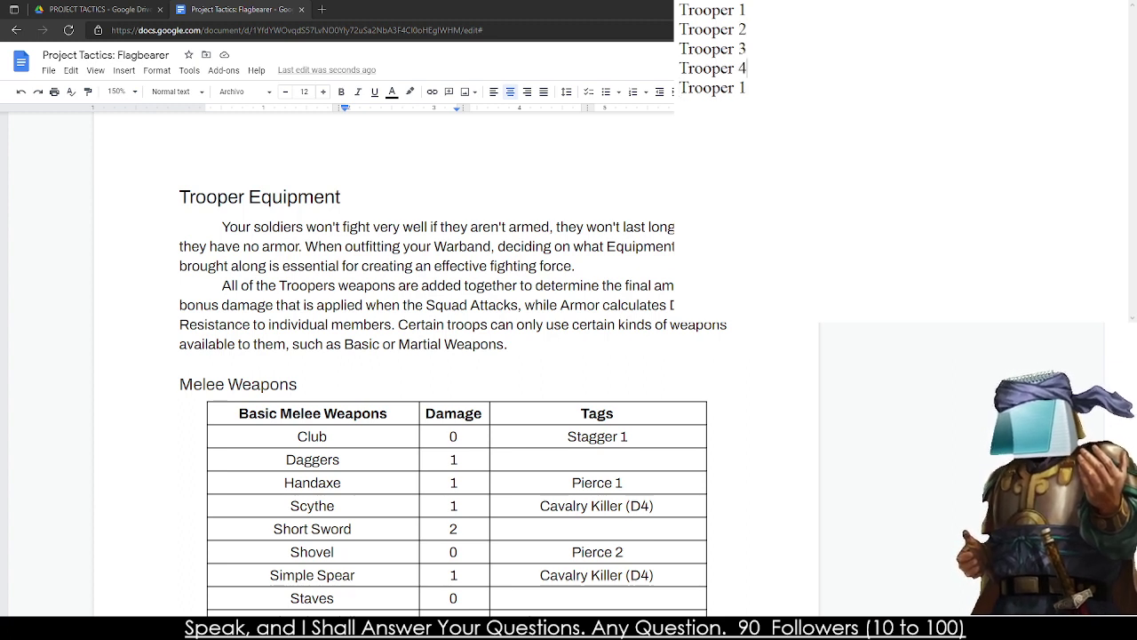
pyautogui.press('Down')
pyautogui.press('BackSpace')
pyautogui.write('5')
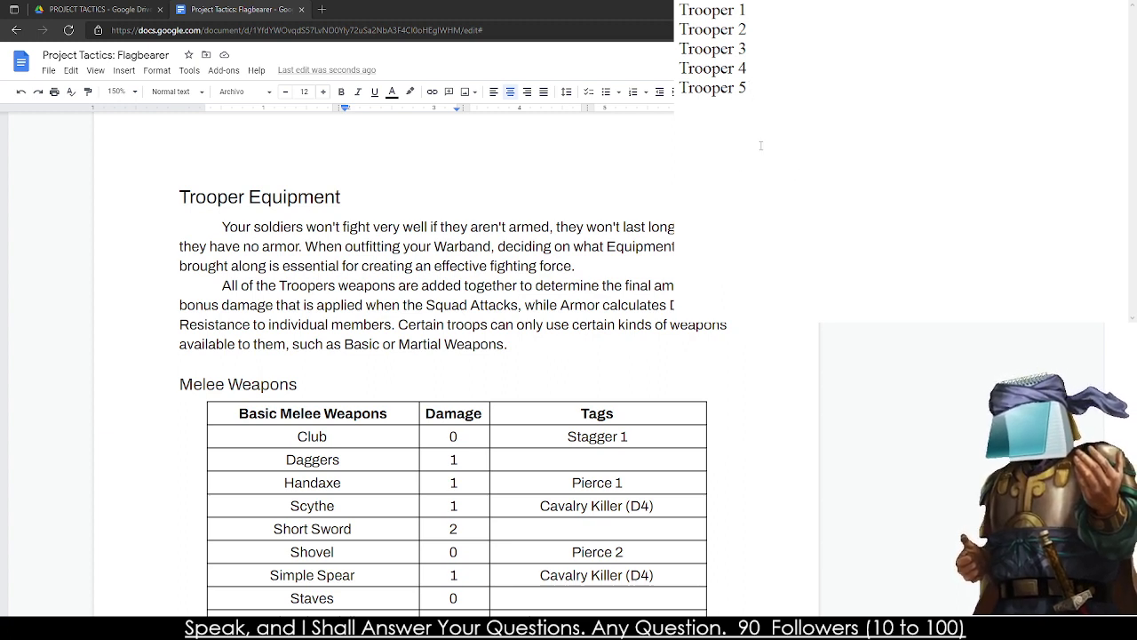
# - Append "(Infantry)" after the number on all five Trooper lines in the notes, separated by a space
pyautogui.write(' (Infantry')
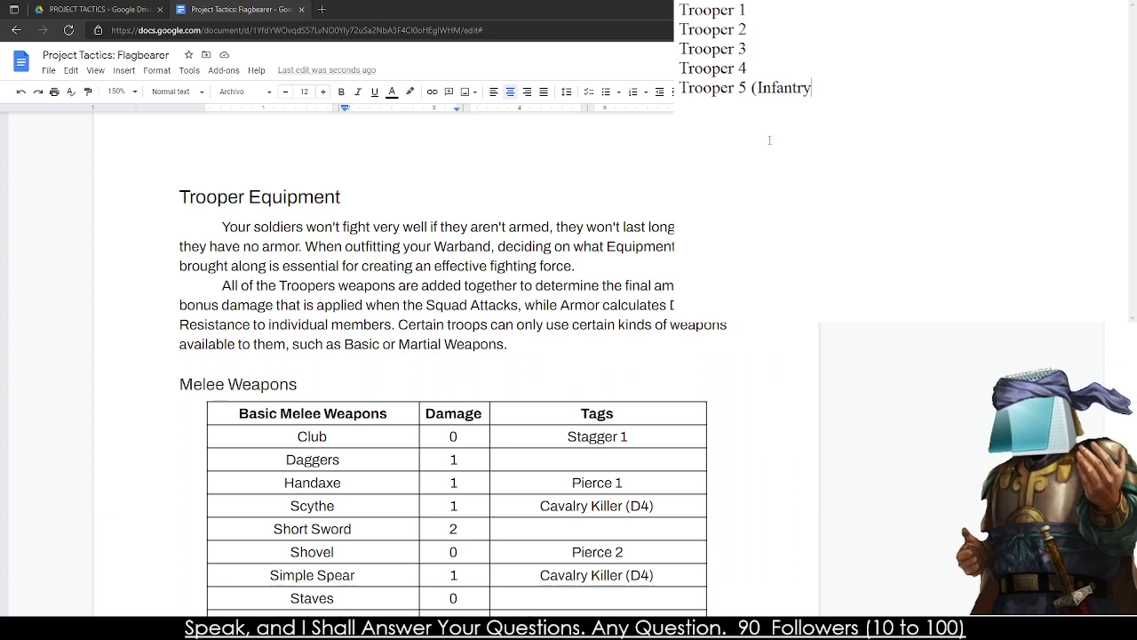
pyautogui.write(')')
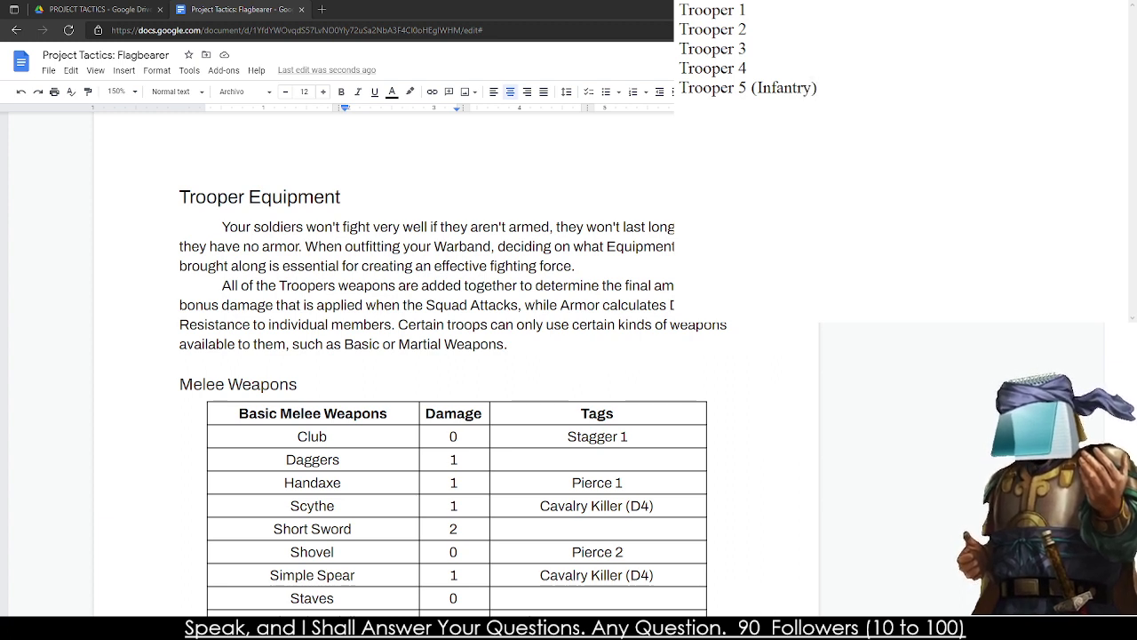
pyautogui.hotkey('shift', 'Left')
pyautogui.hotkey('shift', 'Left')
pyautogui.hotkey('shift', 'Left')
pyautogui.hotkey('shift', 'Left')
pyautogui.hotkey('shift', 'Left')
pyautogui.hotkey('shift', 'Left')
pyautogui.hotkey('shift', 'Left')
pyautogui.hotkey('shift', 'Left')
pyautogui.hotkey('shift', 'Left')
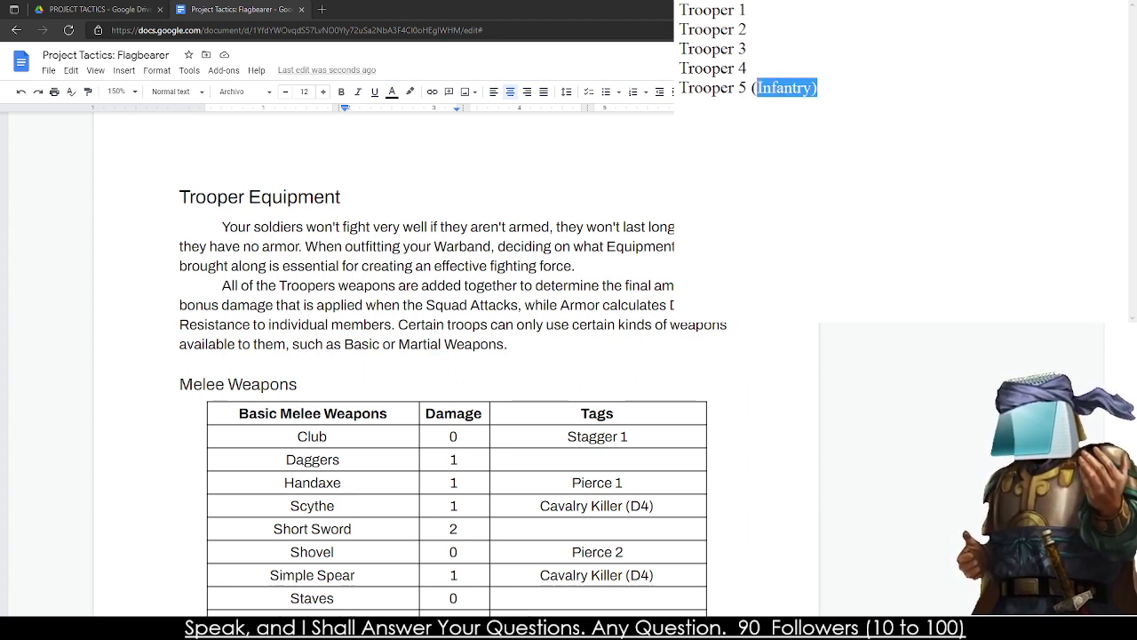
pyautogui.hotkey('shift', 'Left')
pyautogui.hotkey('ctrl', 'c')
pyautogui.press('Up')
pyautogui.hotkey('ctrl', 'v')
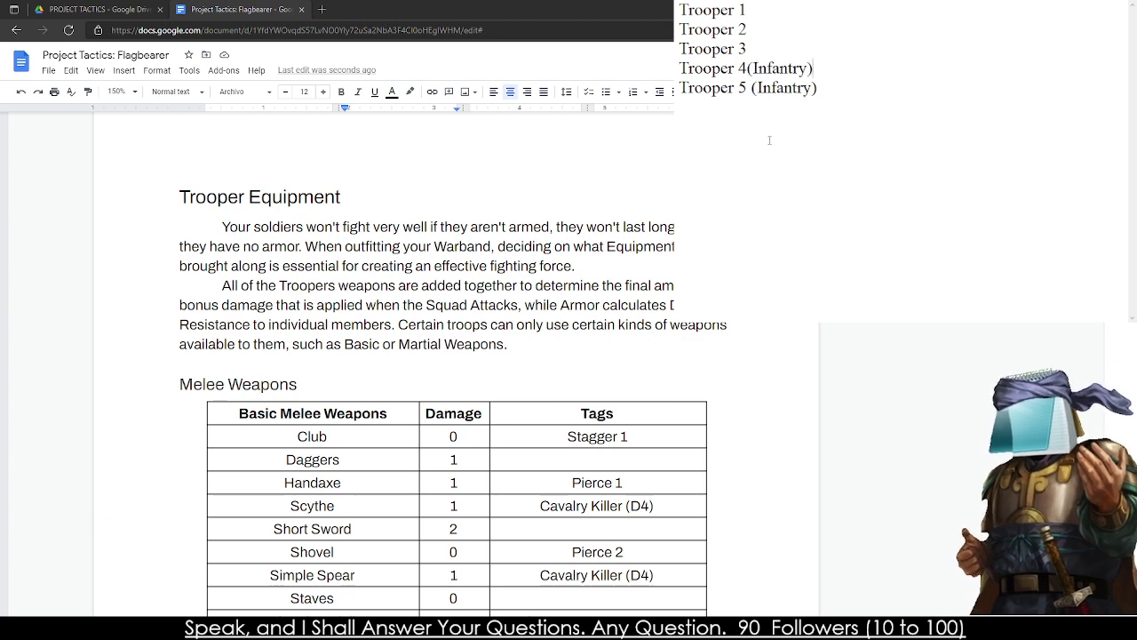
pyautogui.hotkey('ctrl', 'Left')
pyautogui.hotkey('ctrl', 'Left')
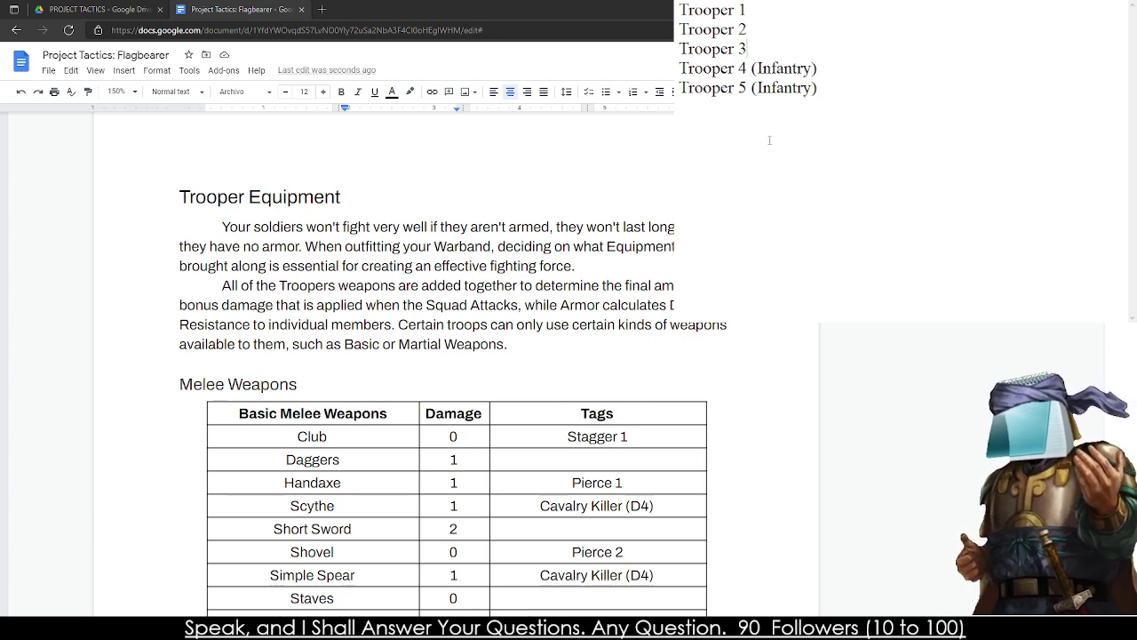
pyautogui.hotkey('ctrl', 'v')
pyautogui.hotkey('ctrl', 'v')
pyautogui.press('Up')
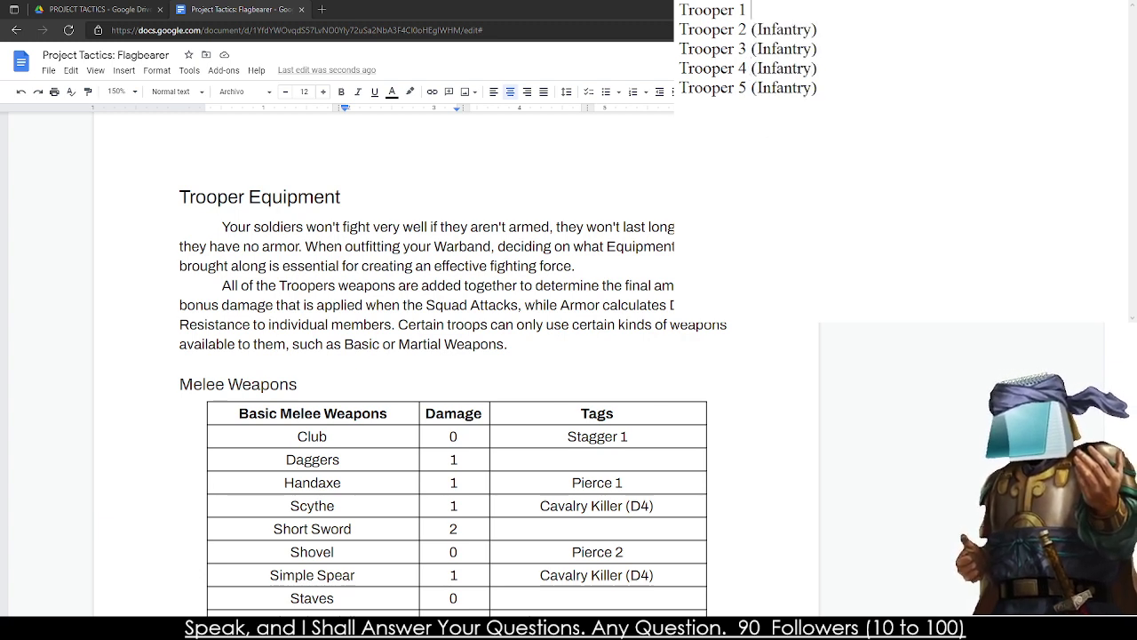
pyautogui.hotkey('ctrl', 'v')
# - Review the melee and ranged weapon tables and check the Infantry troop entry's allowed armor, weapons and shields
pyautogui.scroll(-6, 444, 355)
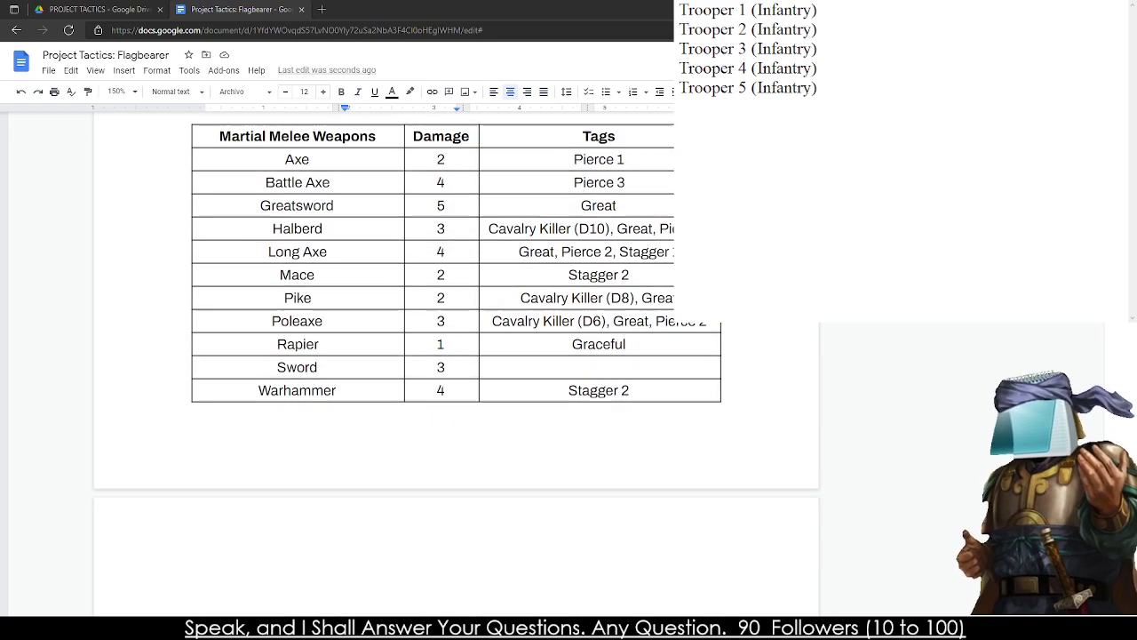
pyautogui.scroll(1, 243, 377)
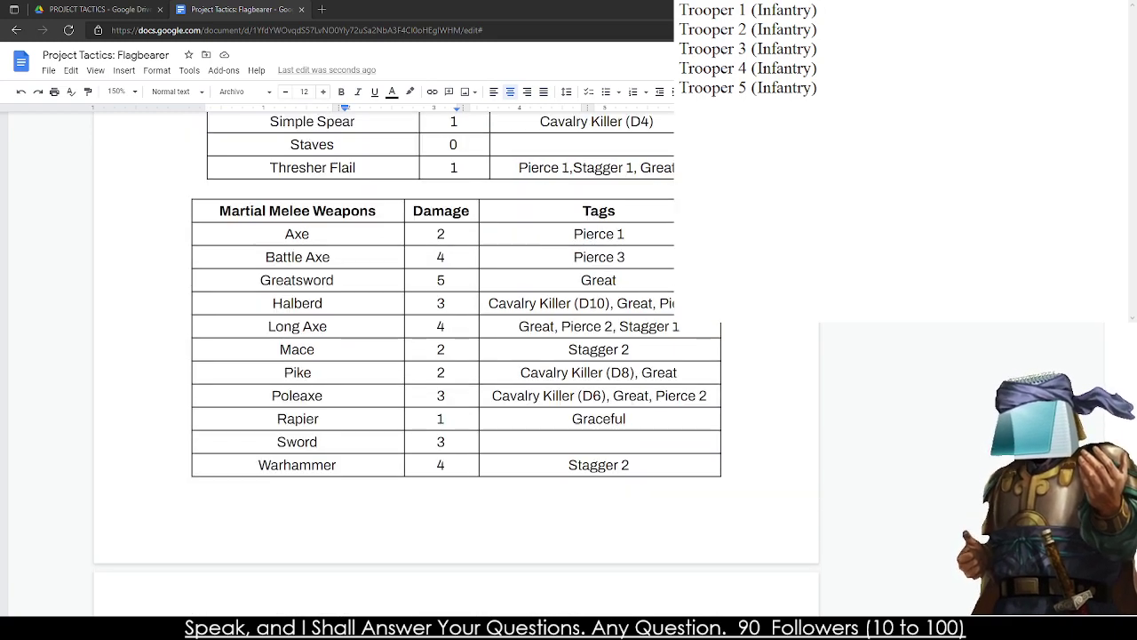
pyautogui.scroll(-4, 243, 377)
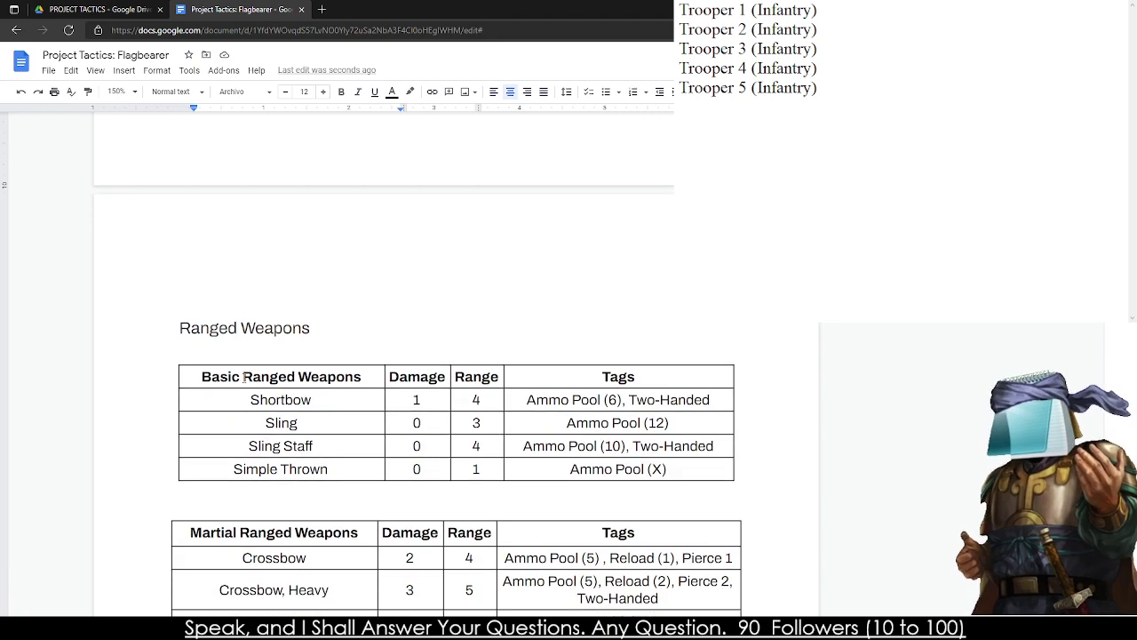
pyautogui.scroll(6, 243, 377)
pyautogui.scroll(3, 243, 377)
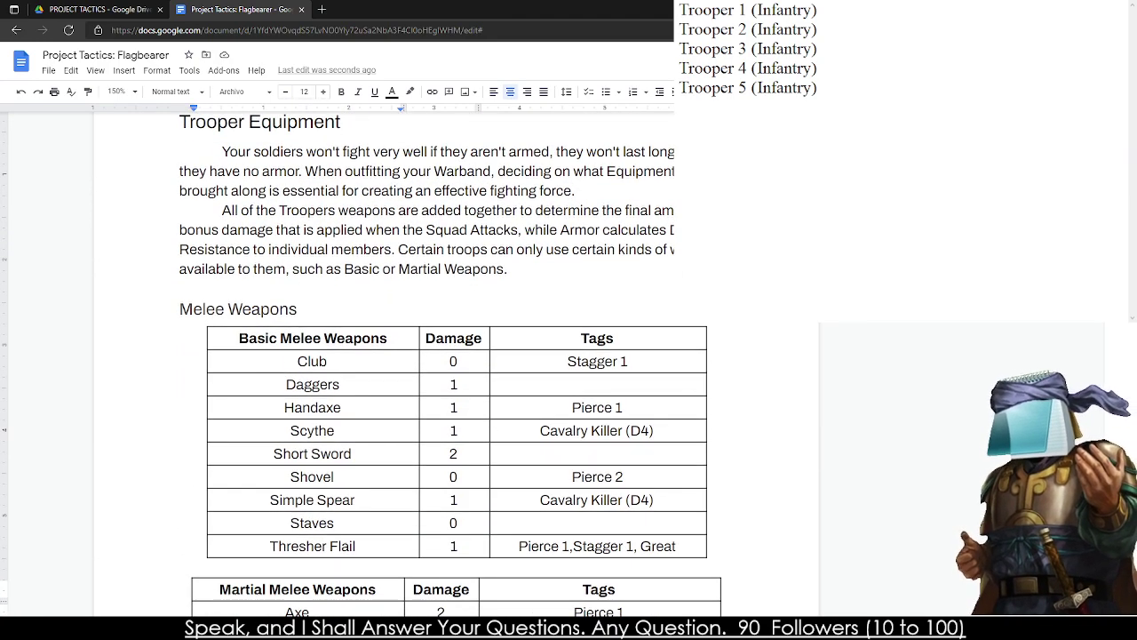
pyautogui.scroll(15, 1098, 375)
pyautogui.scroll(10, 432, 322)
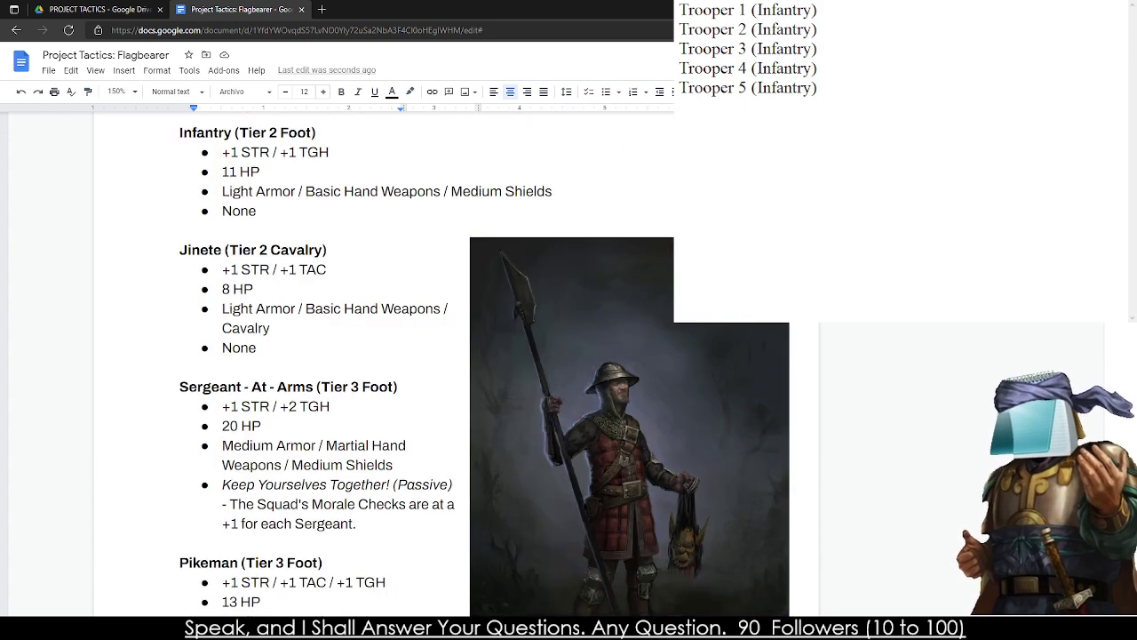
pyautogui.scroll(5, 432, 322)
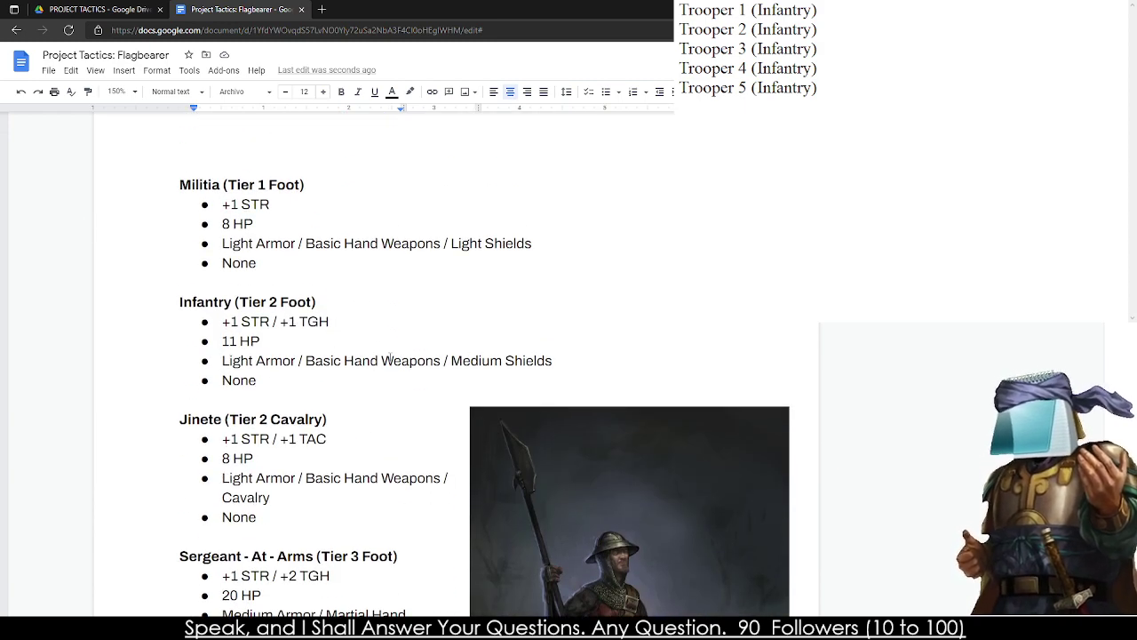
pyautogui.scroll(-20, 426, 355)
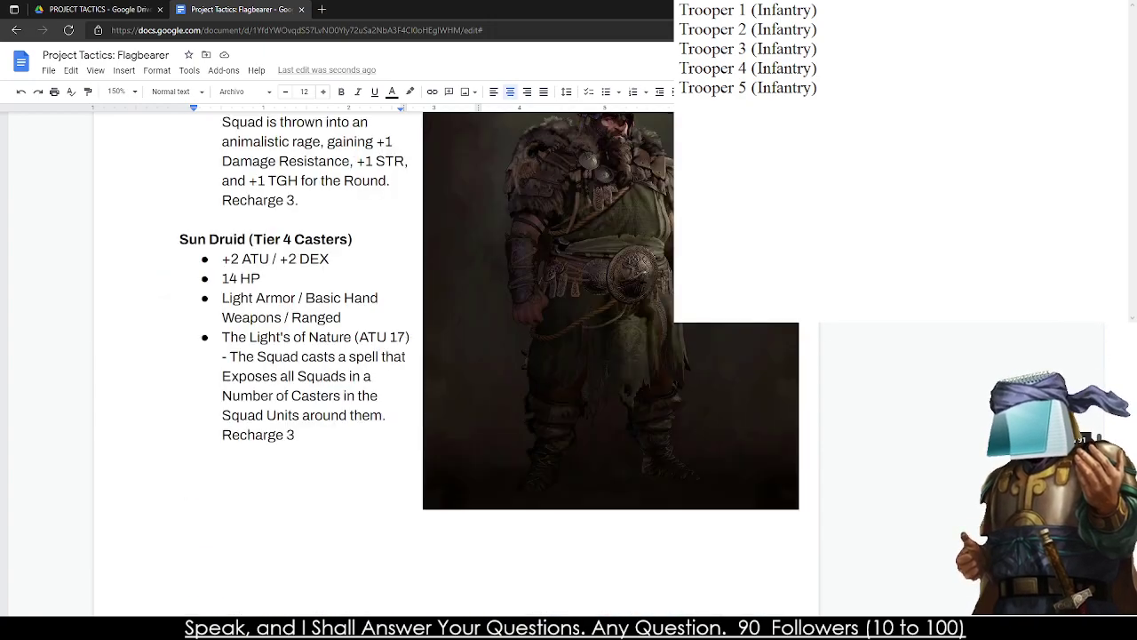
pyautogui.scroll(-15, 544, 338)
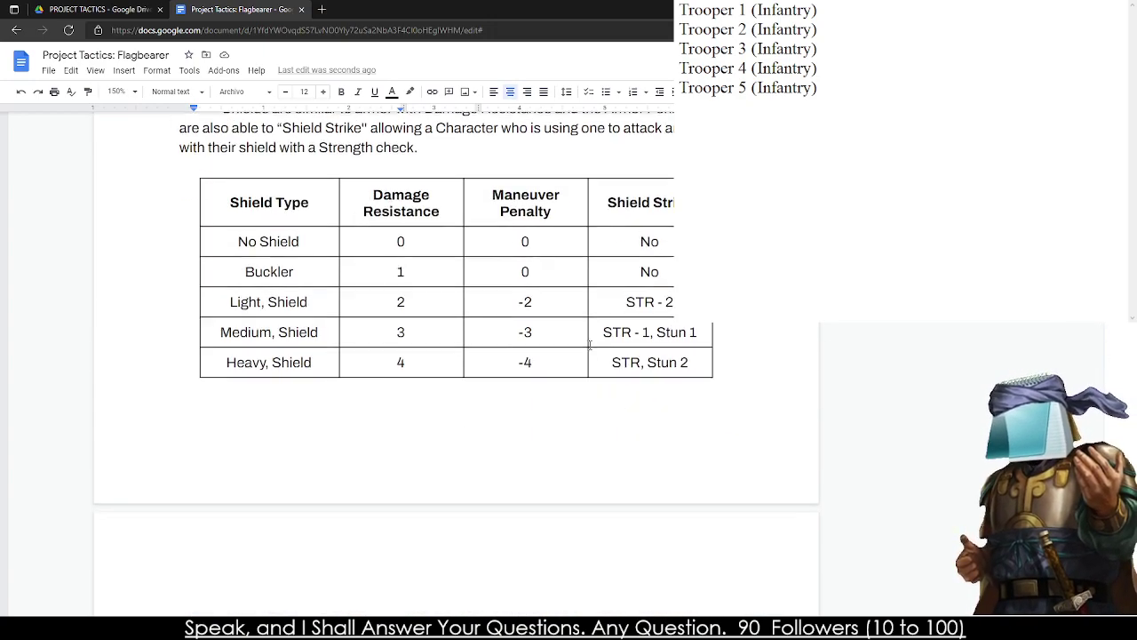
pyautogui.scroll(-4, 544, 336)
pyautogui.scroll(4, 374, 472)
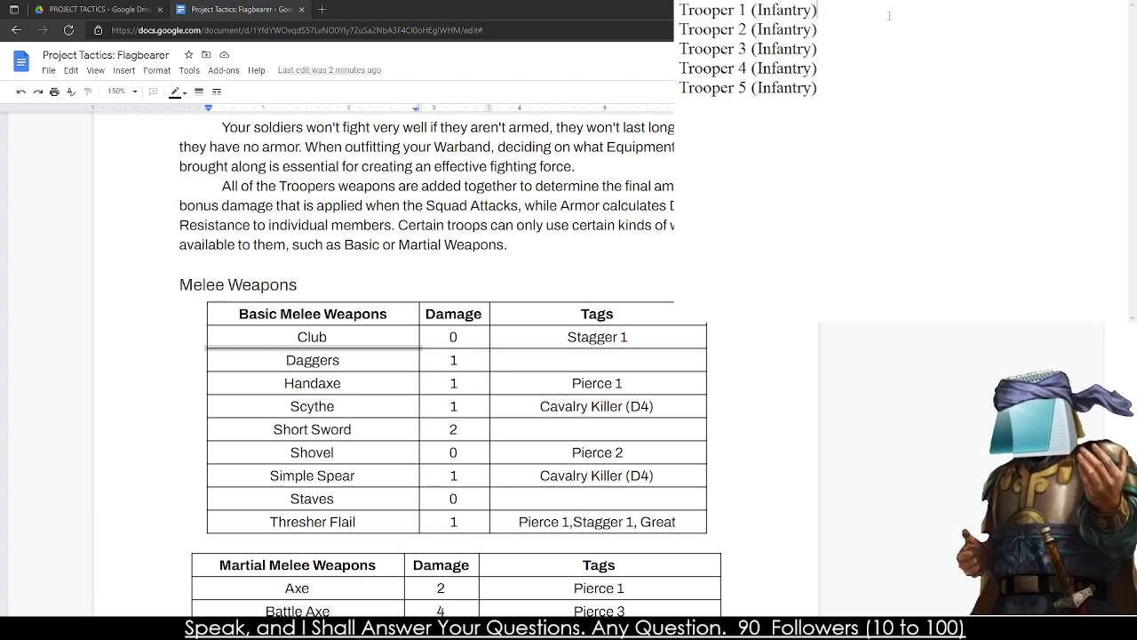
# - Add "- Club" after the Trooper 1 (Infantry) entry in the notes
pyautogui.write('Club')
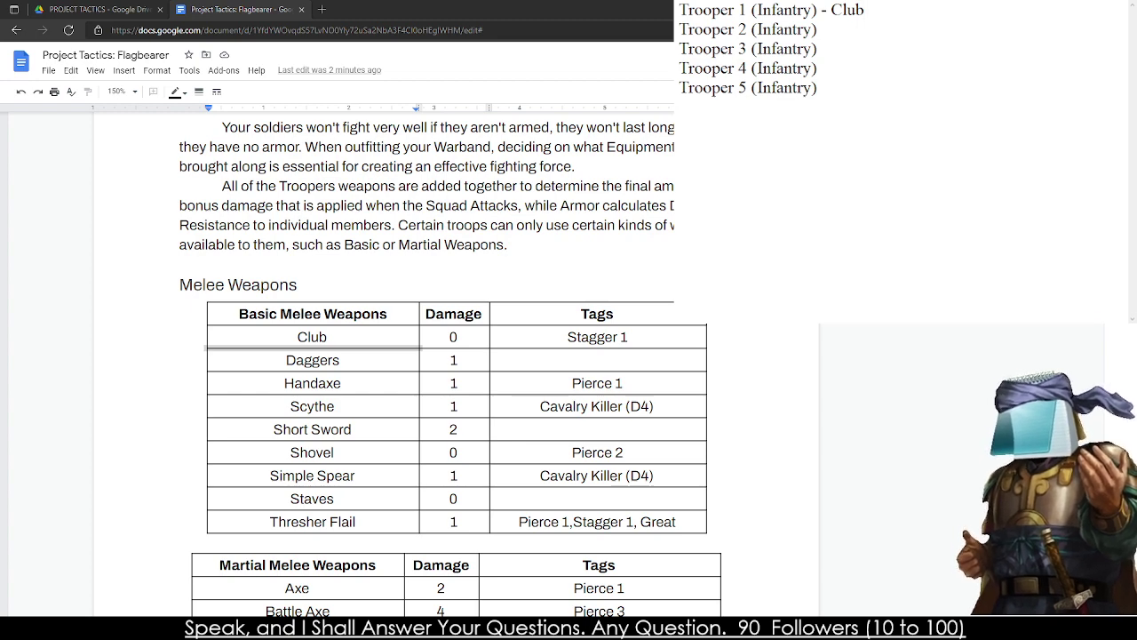
# - Delete the word "very" from the first sentence of the Trooper Equipment introduction
pyautogui.click(224, 235)
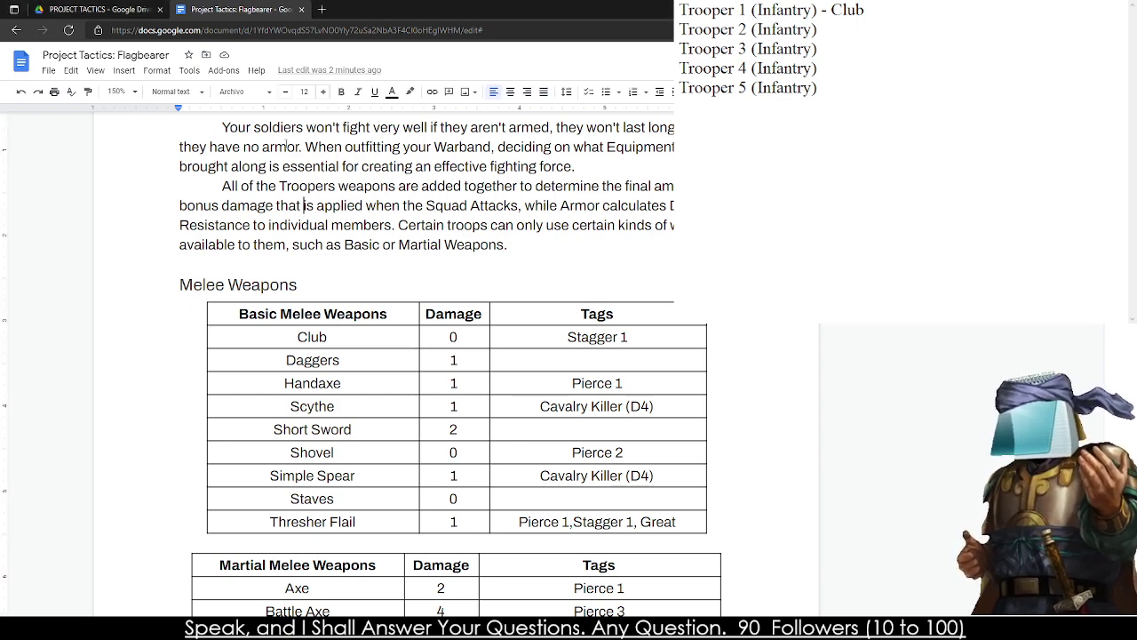
pyautogui.scroll(1, 224, 236)
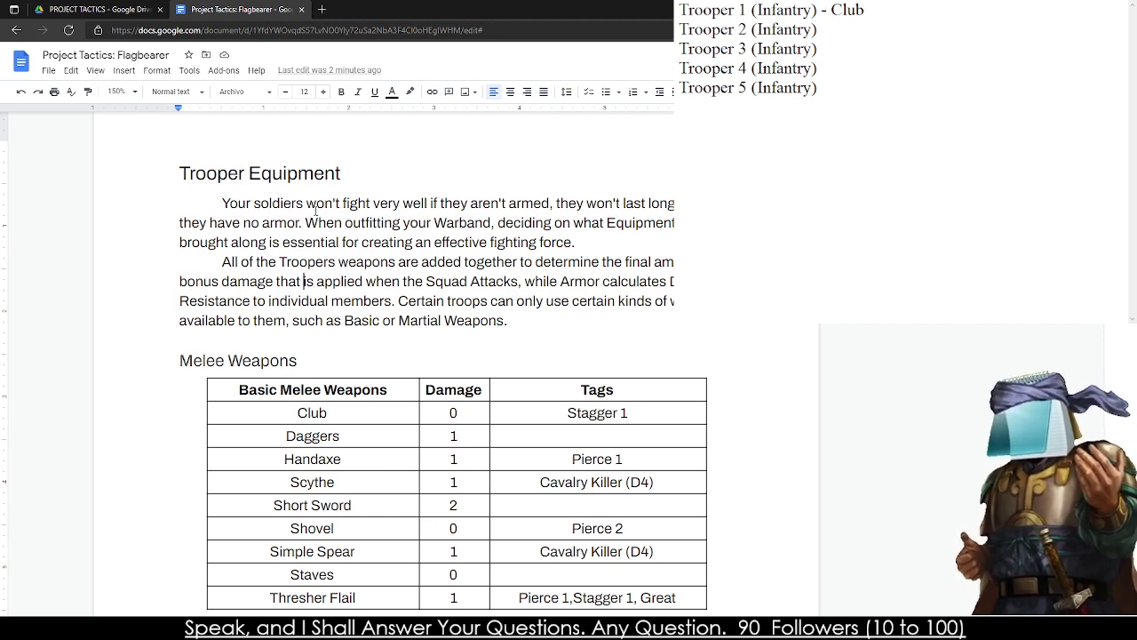
pyautogui.doubleClick(383, 206)
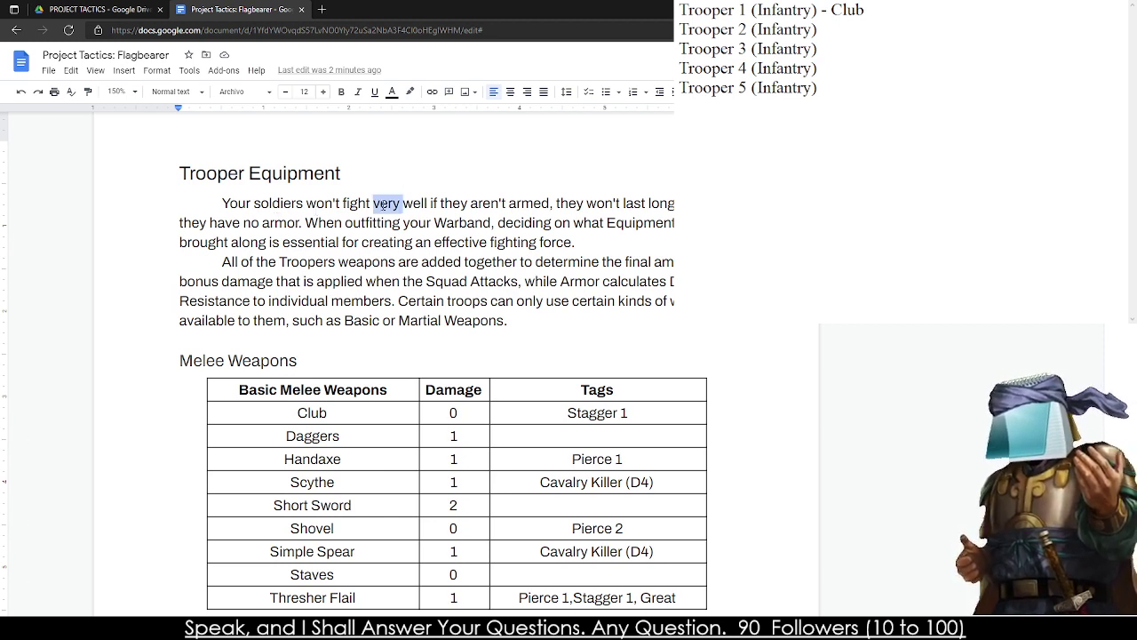
pyautogui.press('BackSpace')
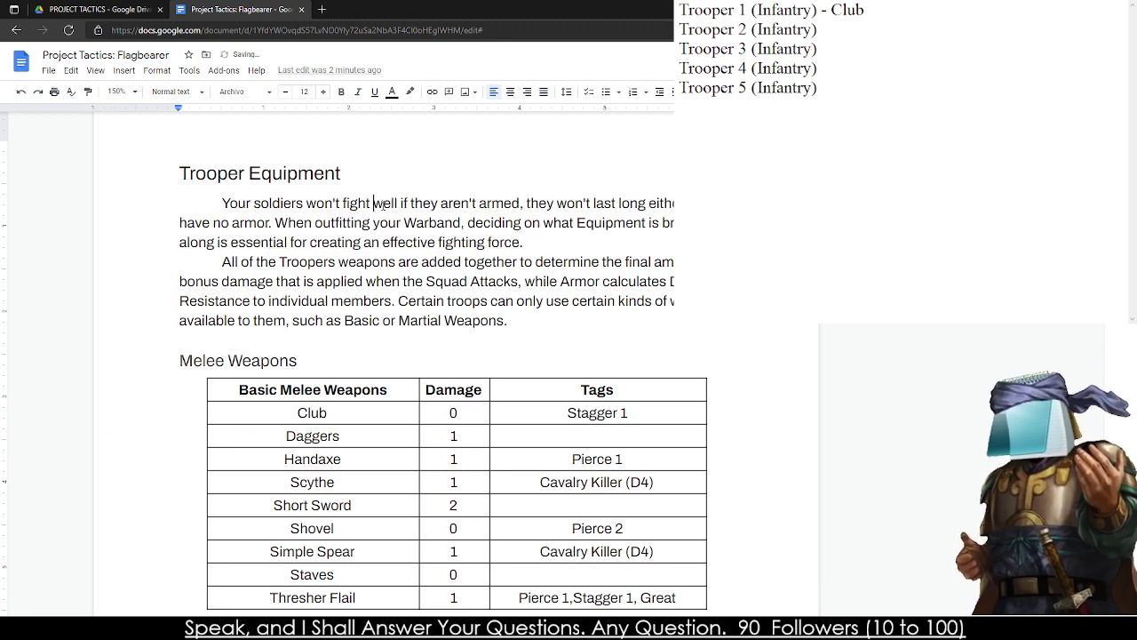
# - Replace "Warband" with "Squad in the Warband" in the introduction's sentence about outfitting
pyautogui.doubleClick(342, 223)
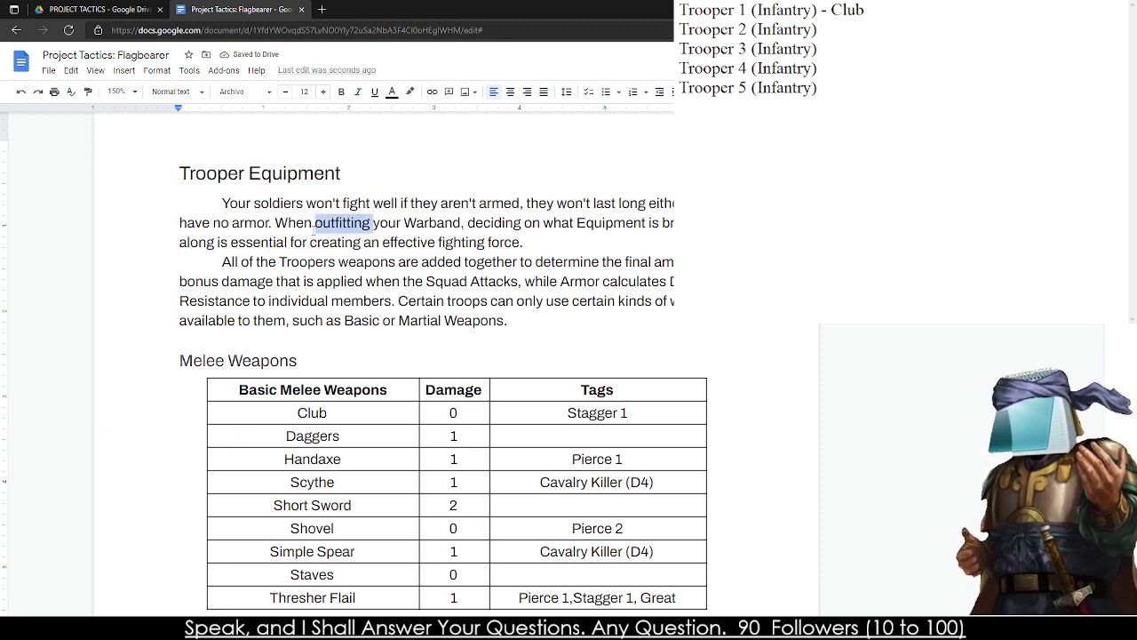
pyautogui.doubleClick(437, 223)
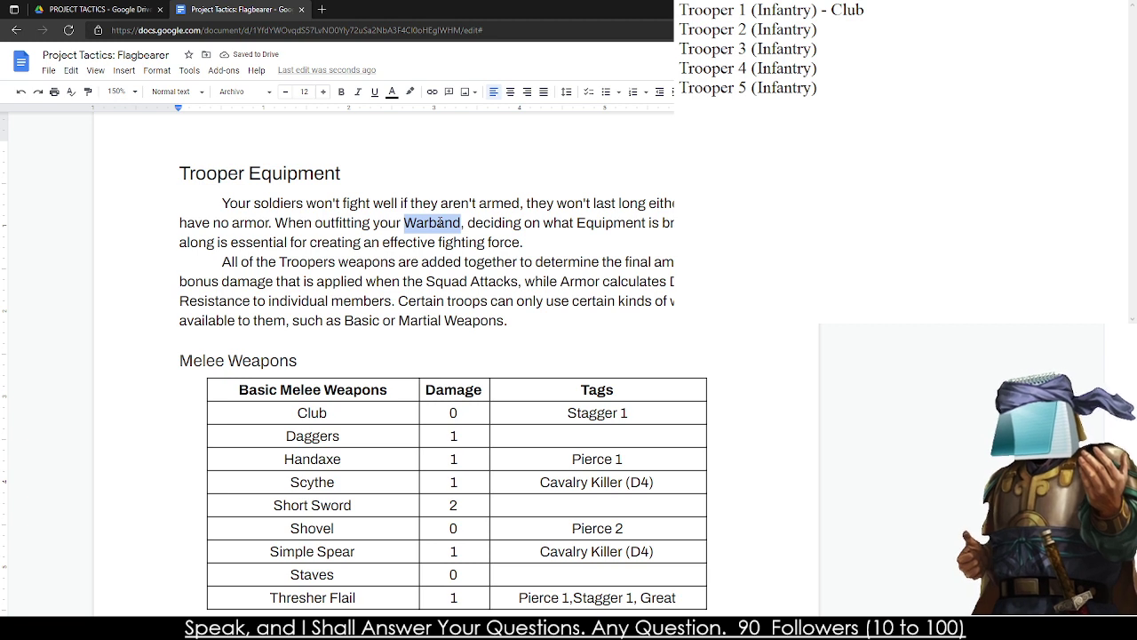
pyautogui.write('Squad in the W')
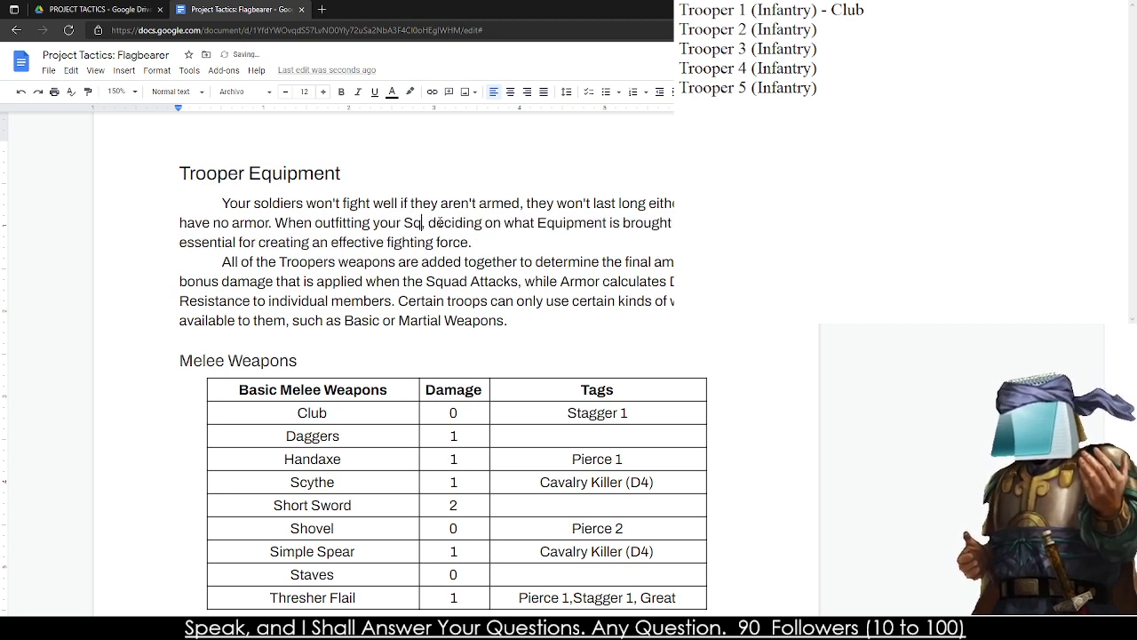
pyautogui.write('abrand')
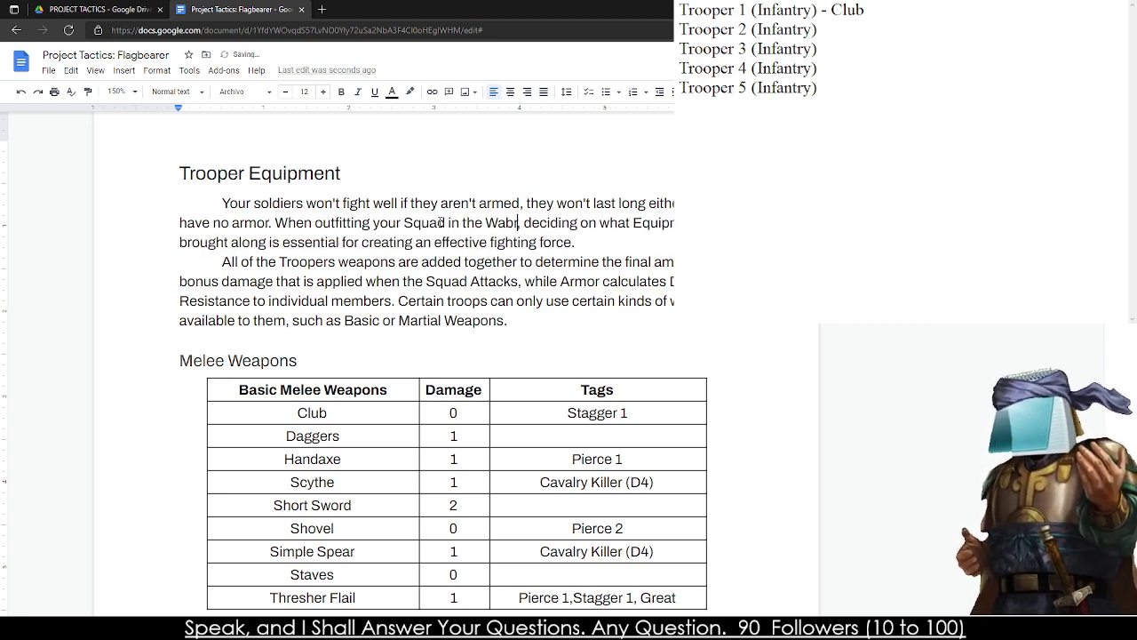
pyautogui.press('BackSpace')
pyautogui.press('BackSpace')
pyautogui.press('BackSpace')
pyautogui.press('BackSpace')
pyautogui.press('BackSpace')
pyautogui.write('rband')
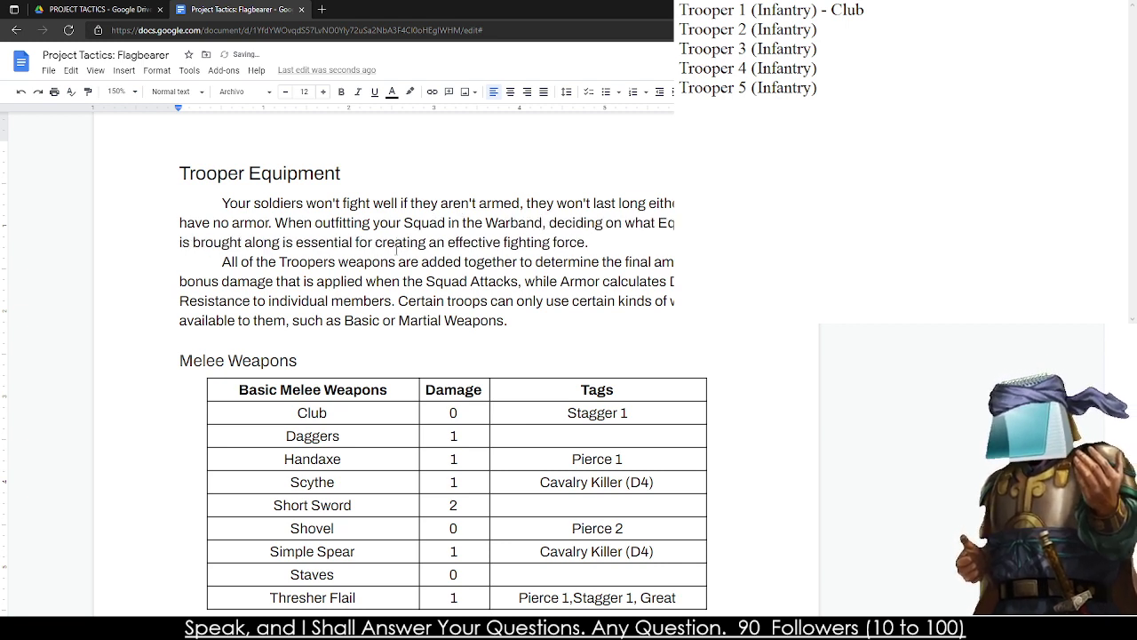
pyautogui.click(456, 242)
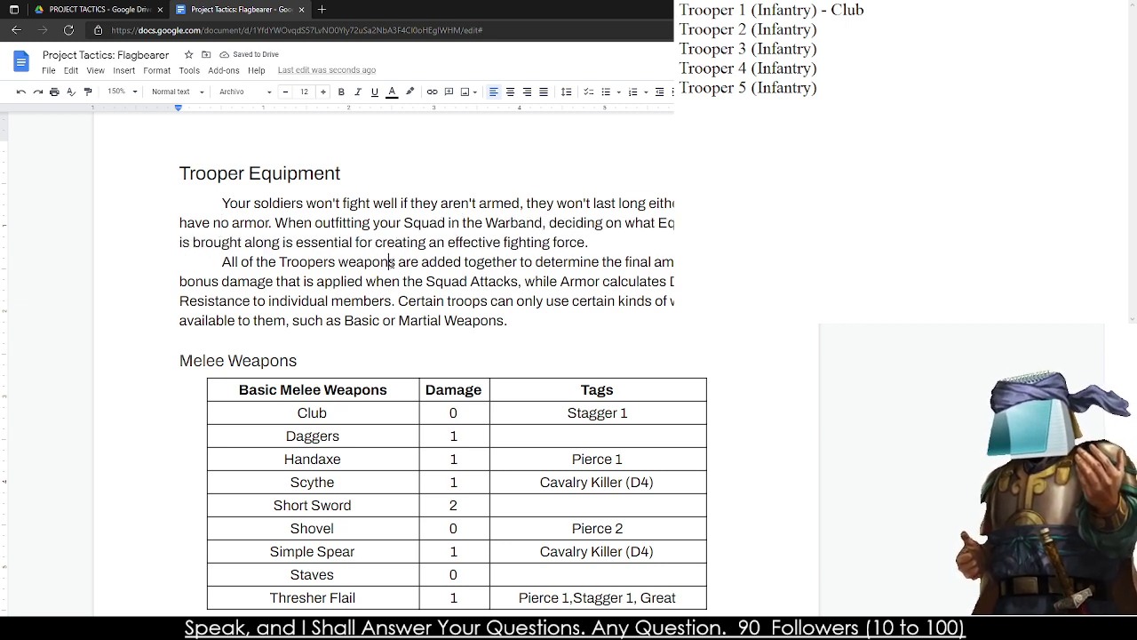
pyautogui.click(391, 262)
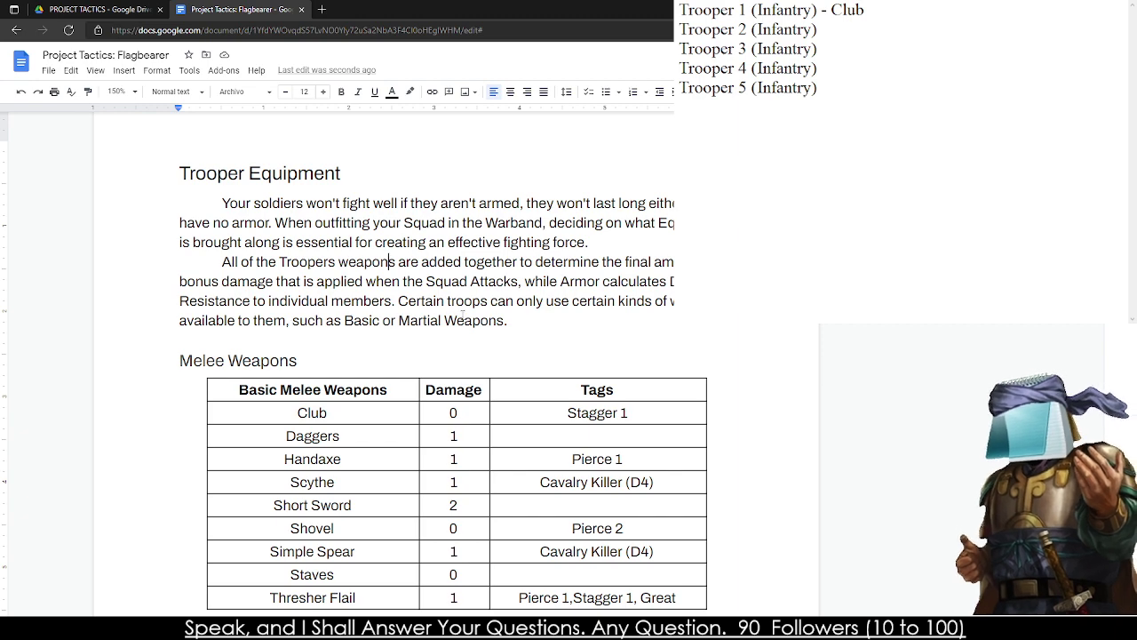
# - Remove "- Club" from the Trooper 1 line in the notes
pyautogui.scroll(-1, 518, 313)
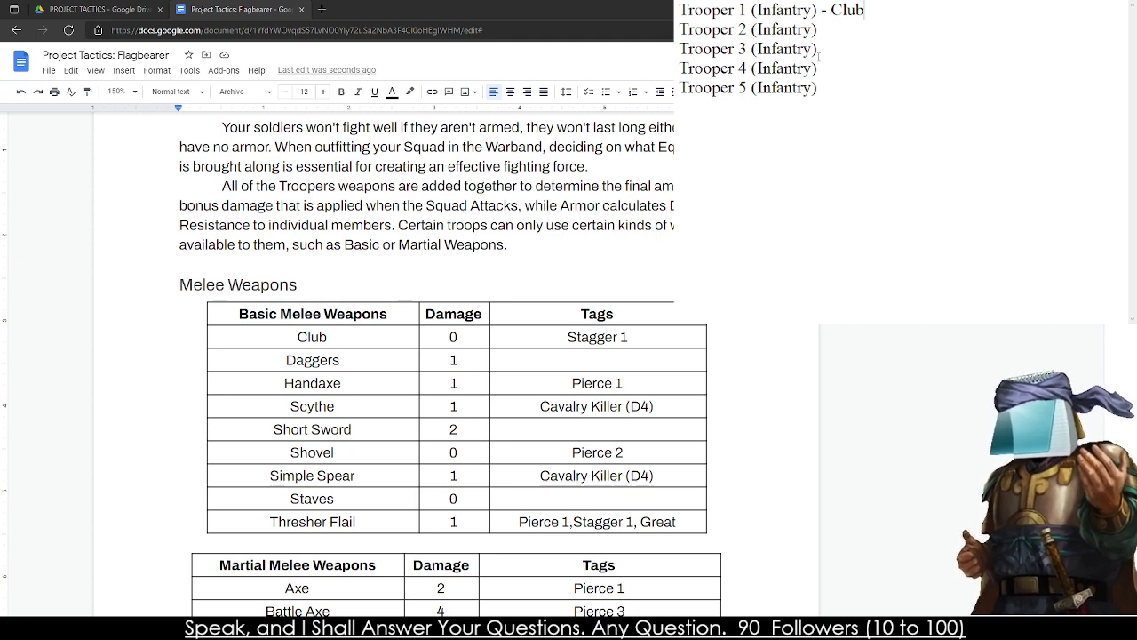
pyautogui.moveTo(886, 7); pyautogui.dragTo(822, 9)
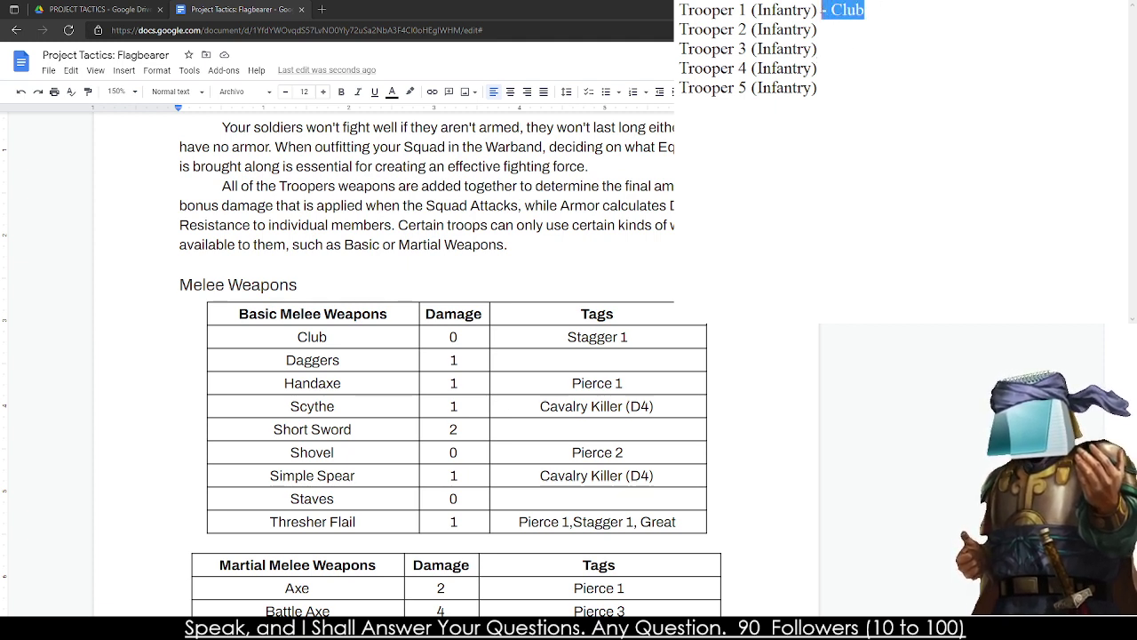
pyautogui.press('BackSpace')
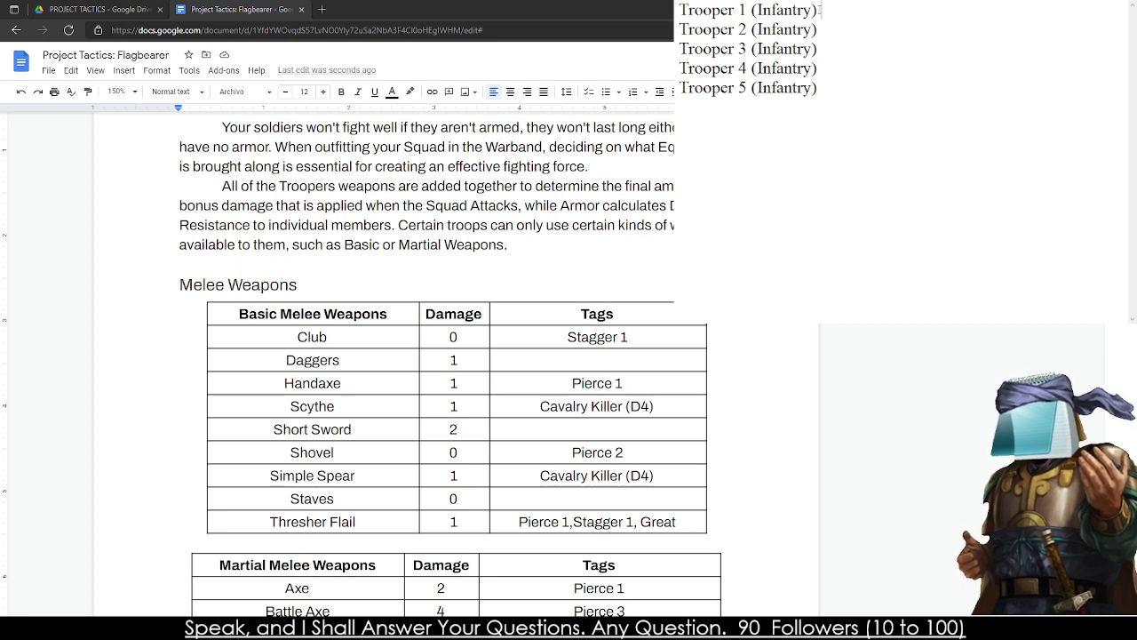
# - Add "- Simple Spears" to the Trooper 1 line and "- Simple Spear" to the Trooper 2 and Trooper 3 lines in the notes
pyautogui.write('-')
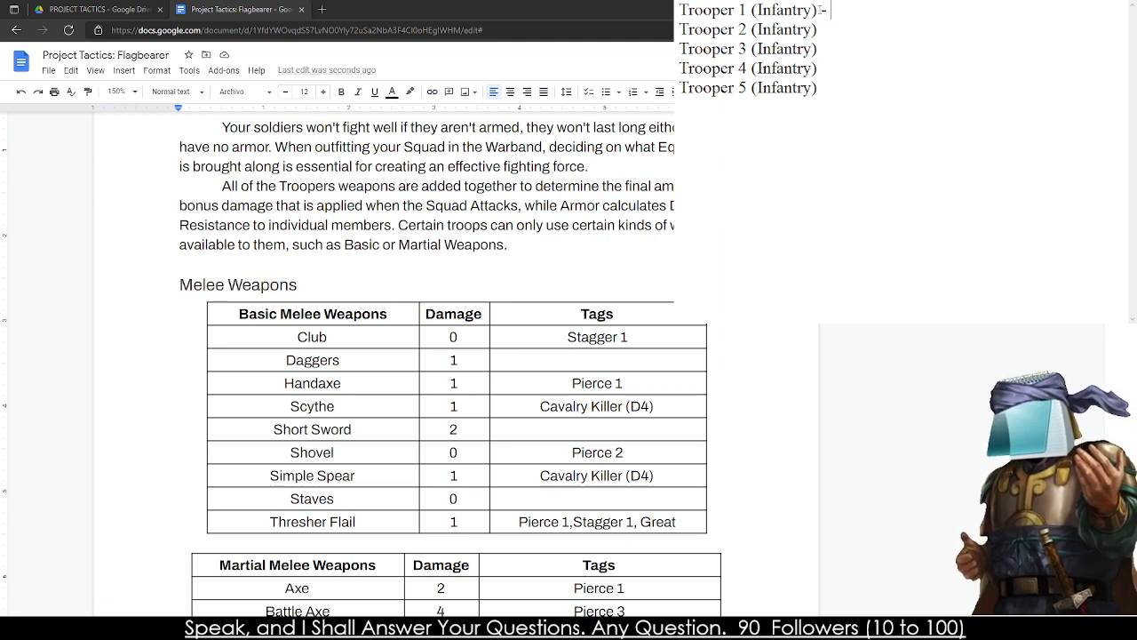
pyautogui.write('Simple')
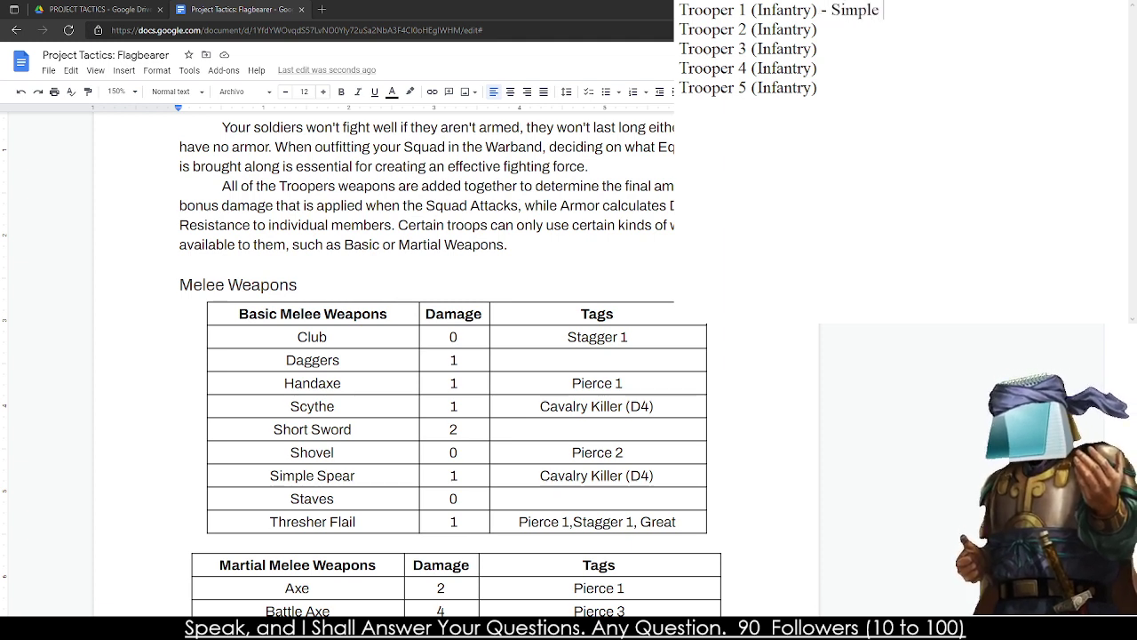
pyautogui.write(' Spears')
pyautogui.click(819, 30)
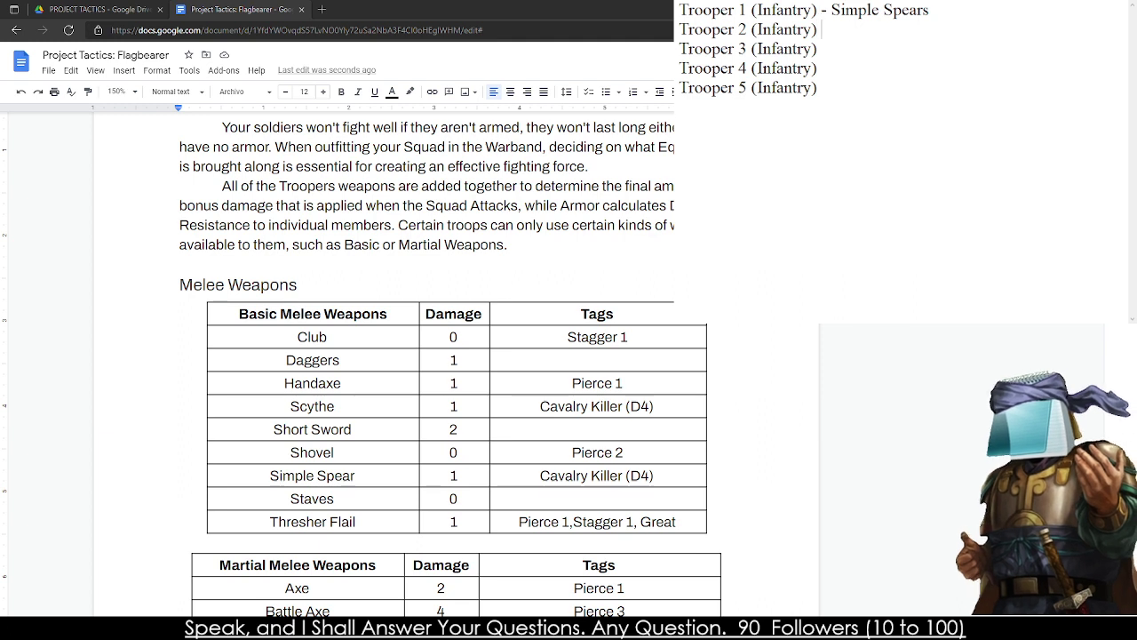
pyautogui.write('- Simple Spear')
pyautogui.press('Down')
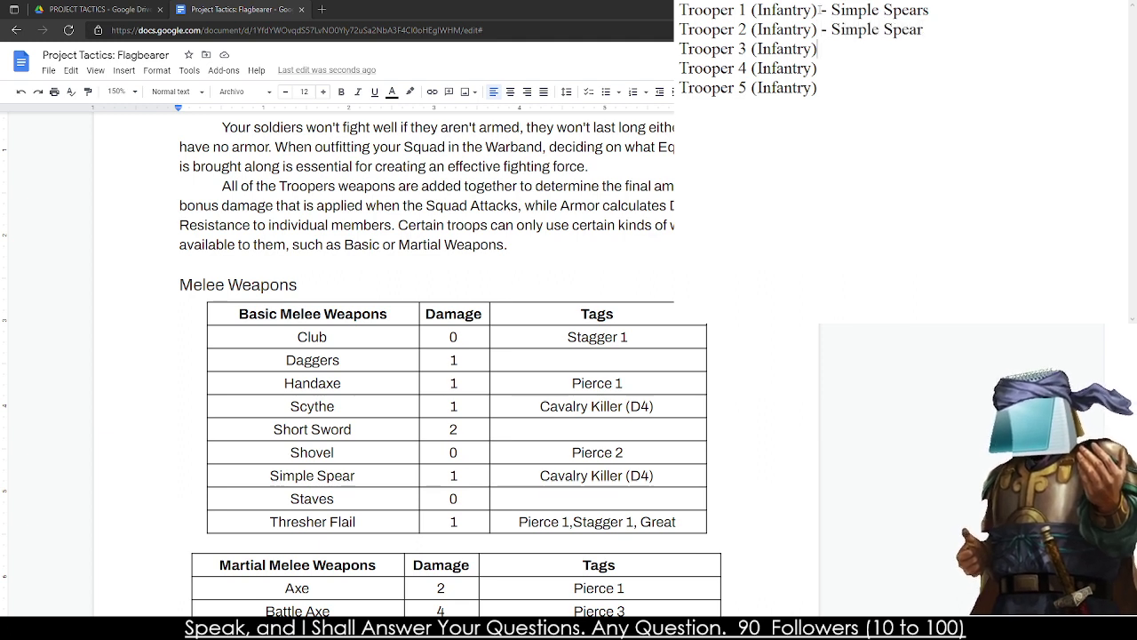
pyautogui.write('- Simpl')
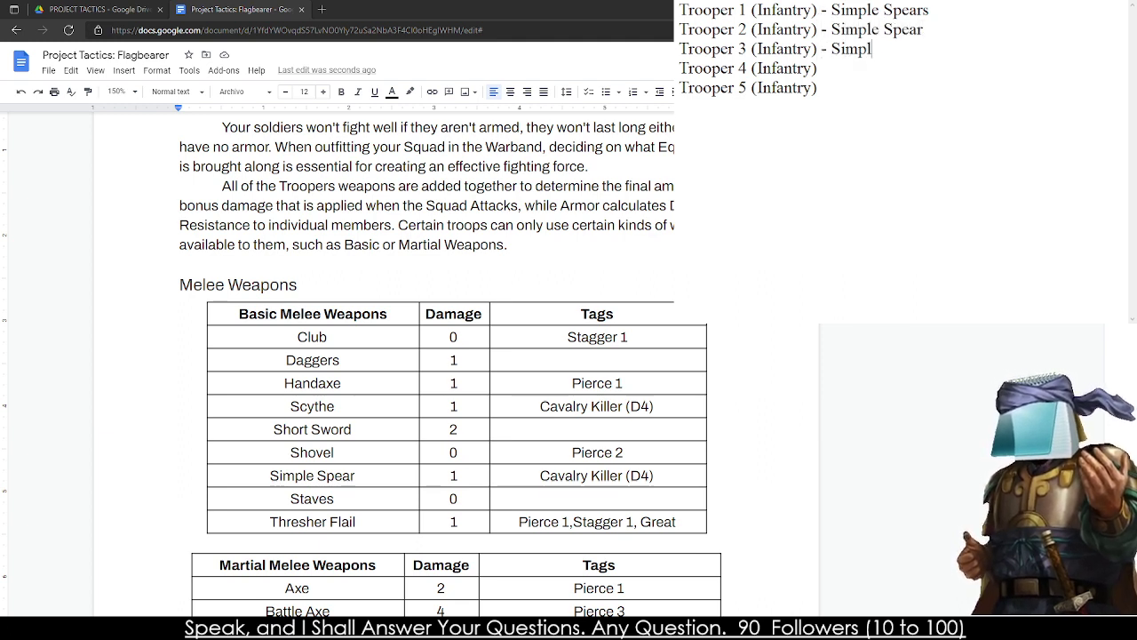
pyautogui.write('e Spear ')
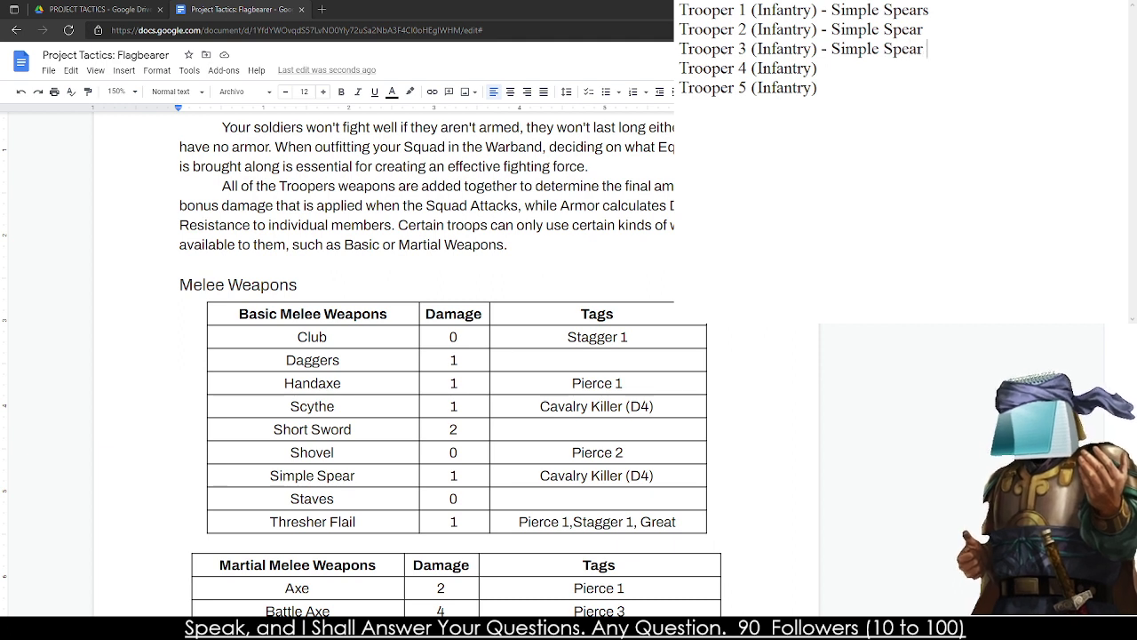
# - Append the damage value "(1)" to the spear entries of Troopers 1, 2 and 3 in the notes
pyautogui.write('(1')
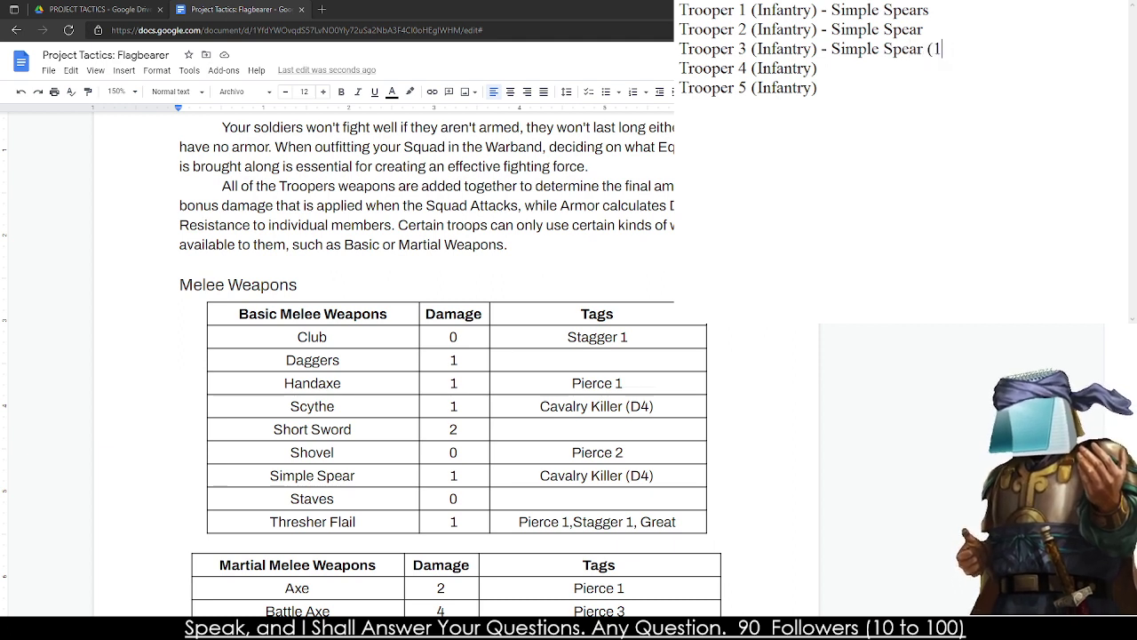
pyautogui.write(')')
pyautogui.click(924, 29)
pyautogui.write('(1)')
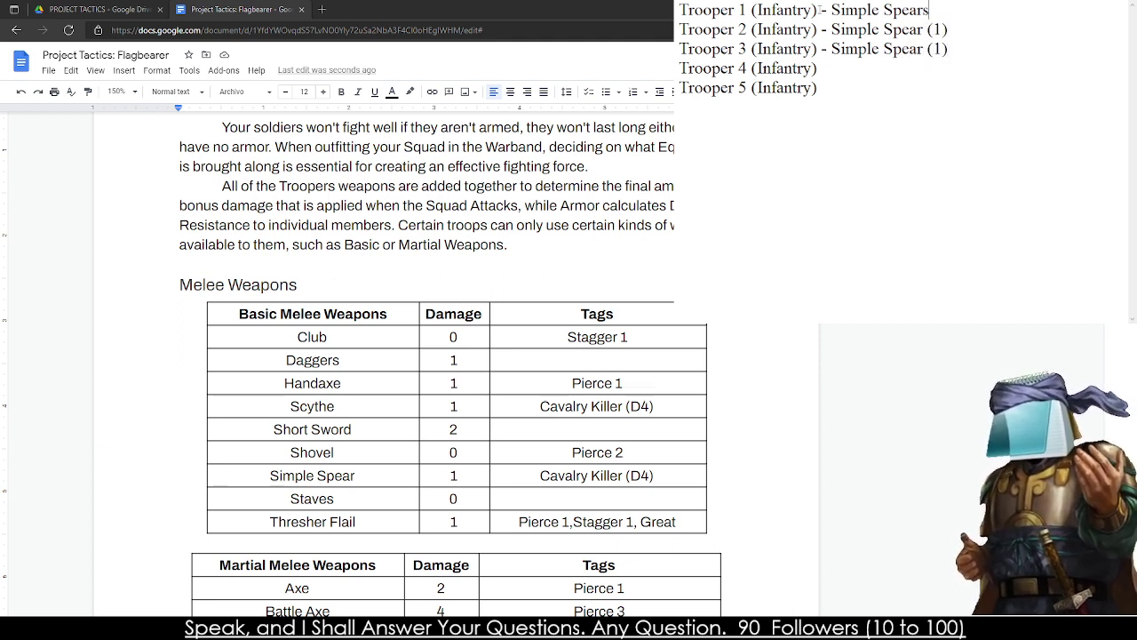
pyautogui.write(' (1)')
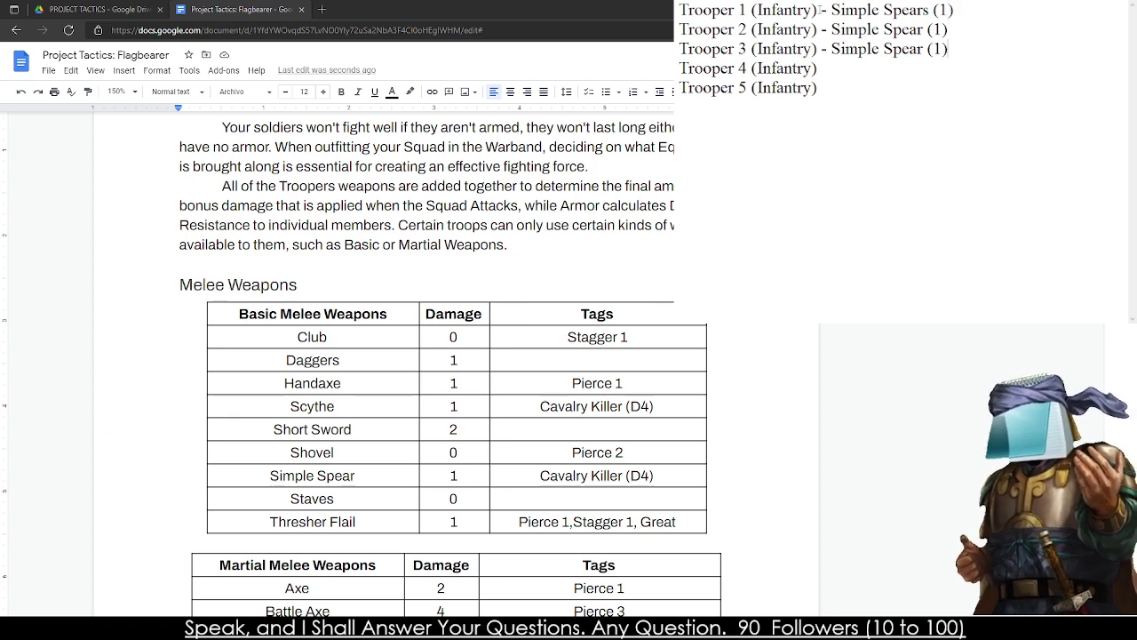
# - Add "- Short Sword" after the Trooper 4 (Infantry) and Trooper 5 (Infantry) entries in the notes
pyautogui.write('-')
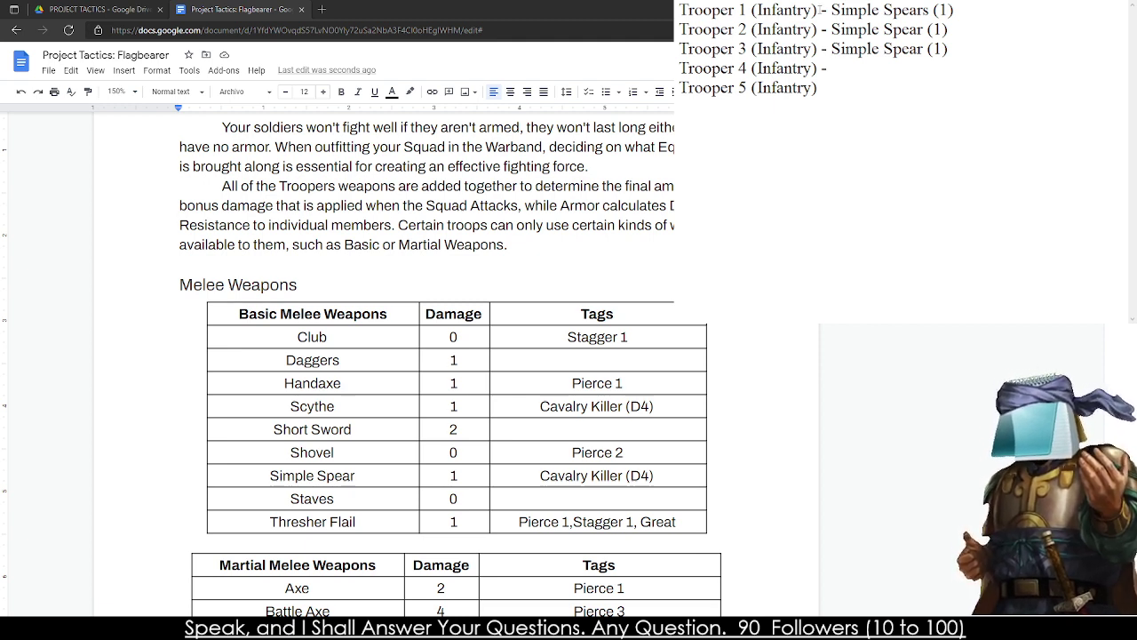
pyautogui.write('Short Sword')
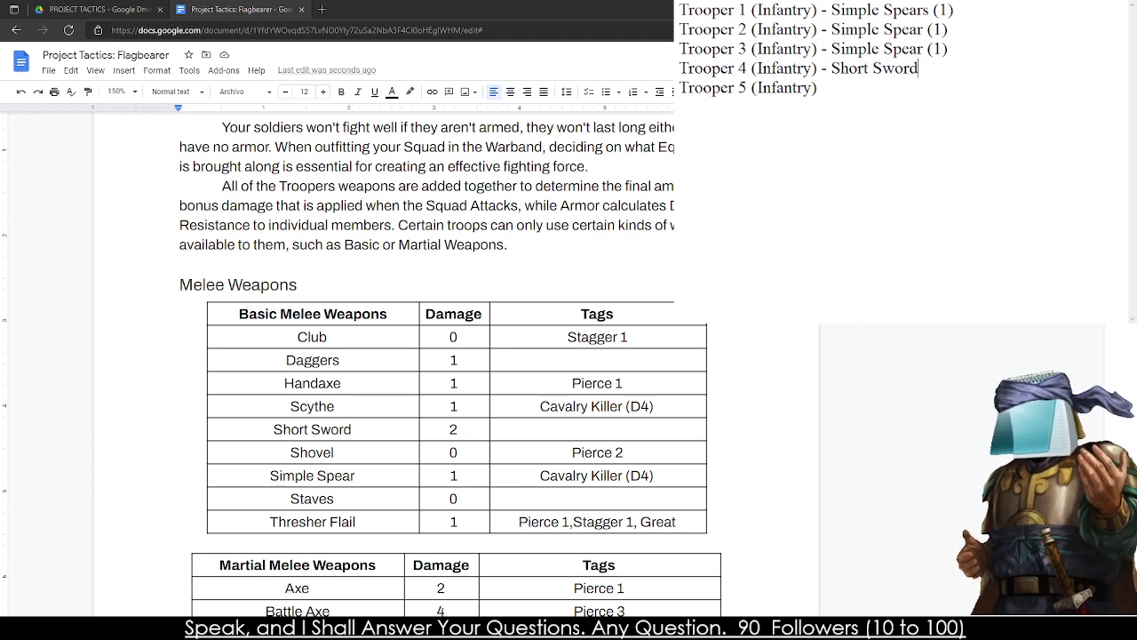
pyautogui.click(817, 87)
pyautogui.write('- Short ')
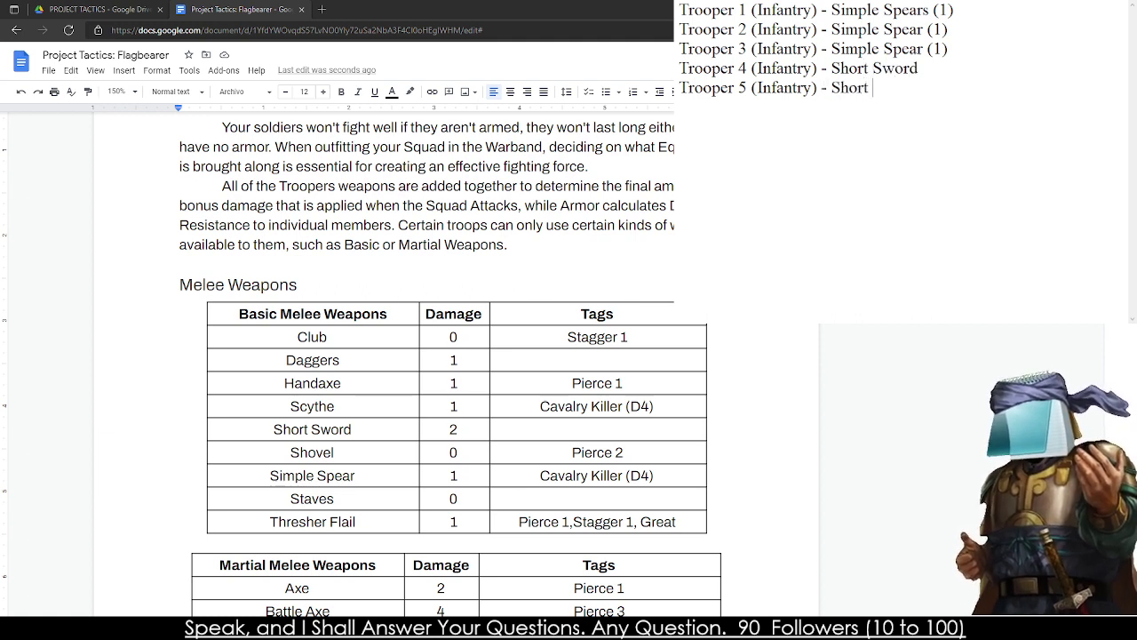
pyautogui.write('Swordsa')
pyautogui.press('BackSpace')
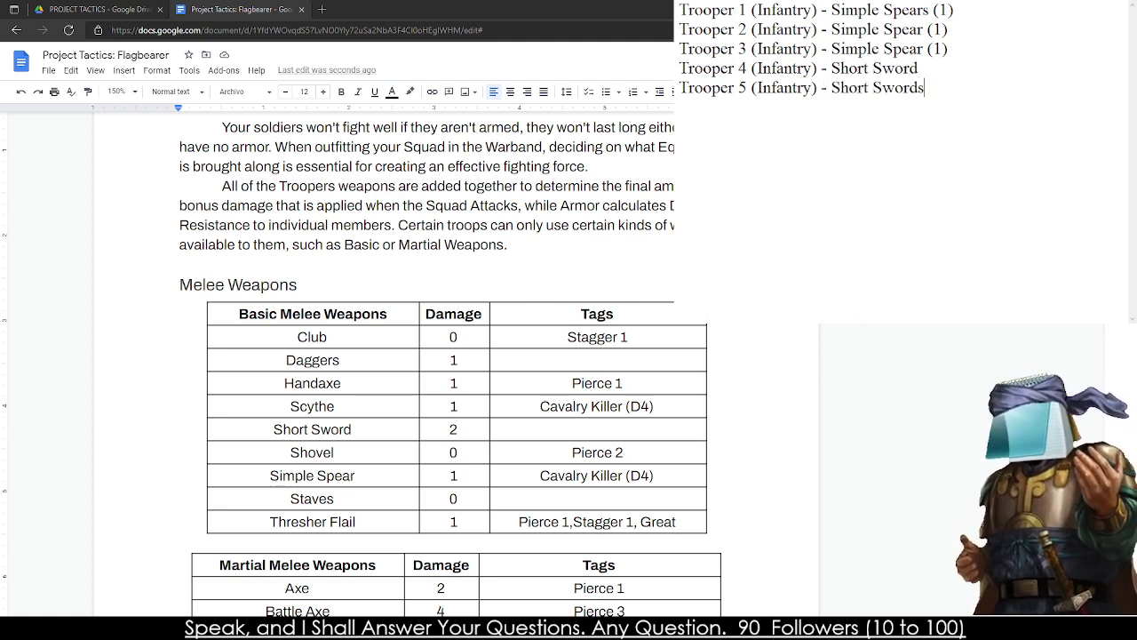
pyautogui.press('BackSpace')
# - Examine the ranged weapon tables and the basic and martial melee weapon tables in the equipment chapter
pyautogui.scroll(-10, 426, 355)
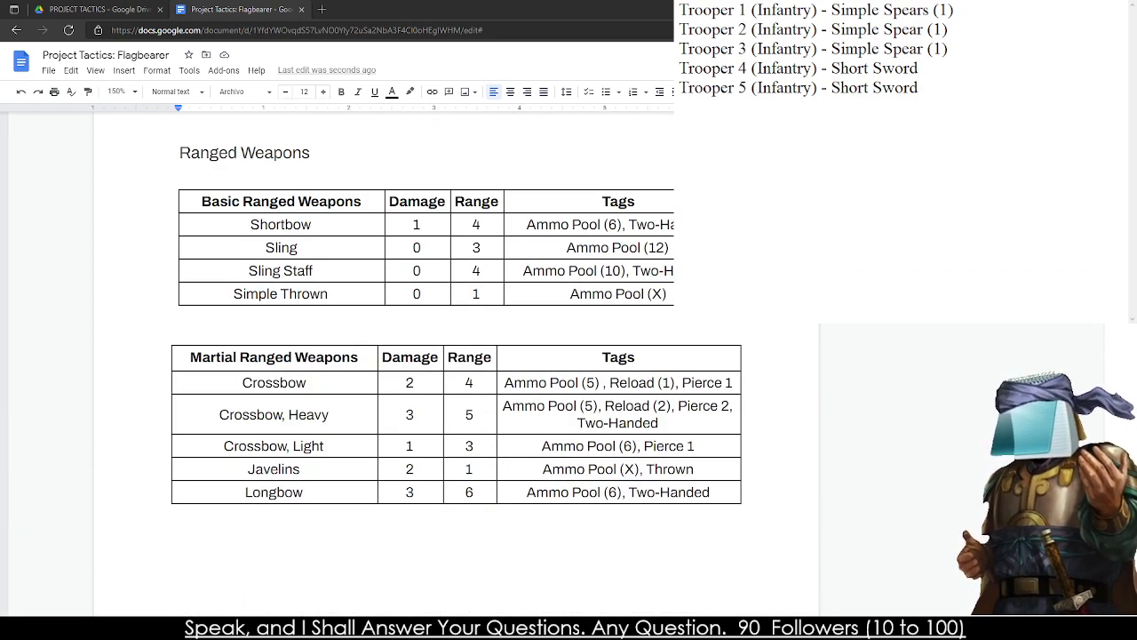
pyautogui.scroll(-10, 427, 356)
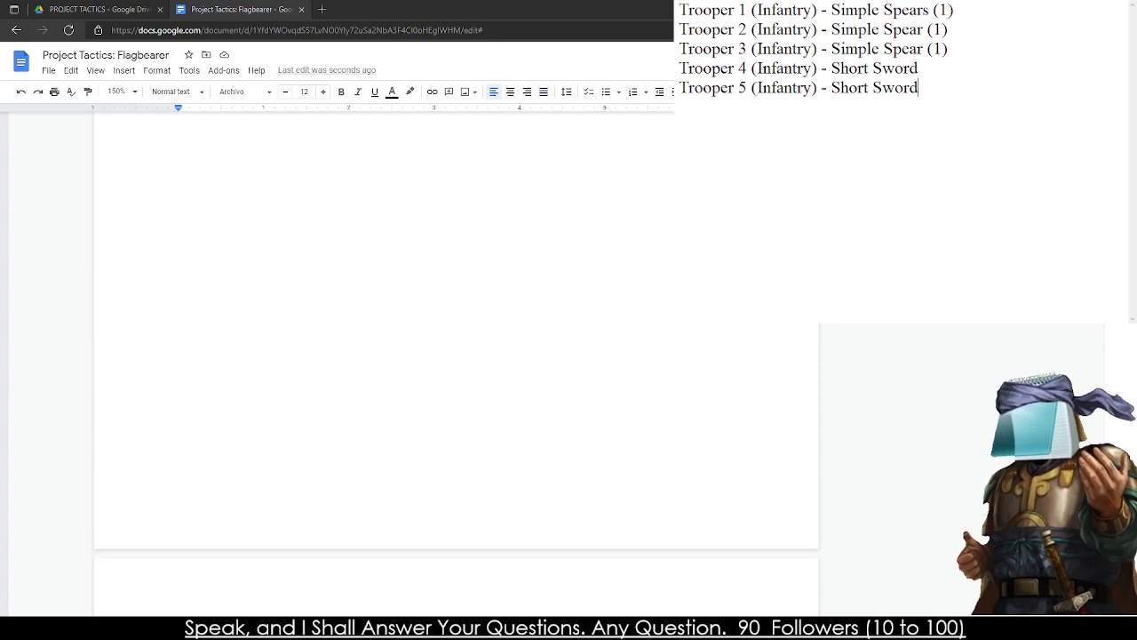
pyautogui.scroll(8, 426, 355)
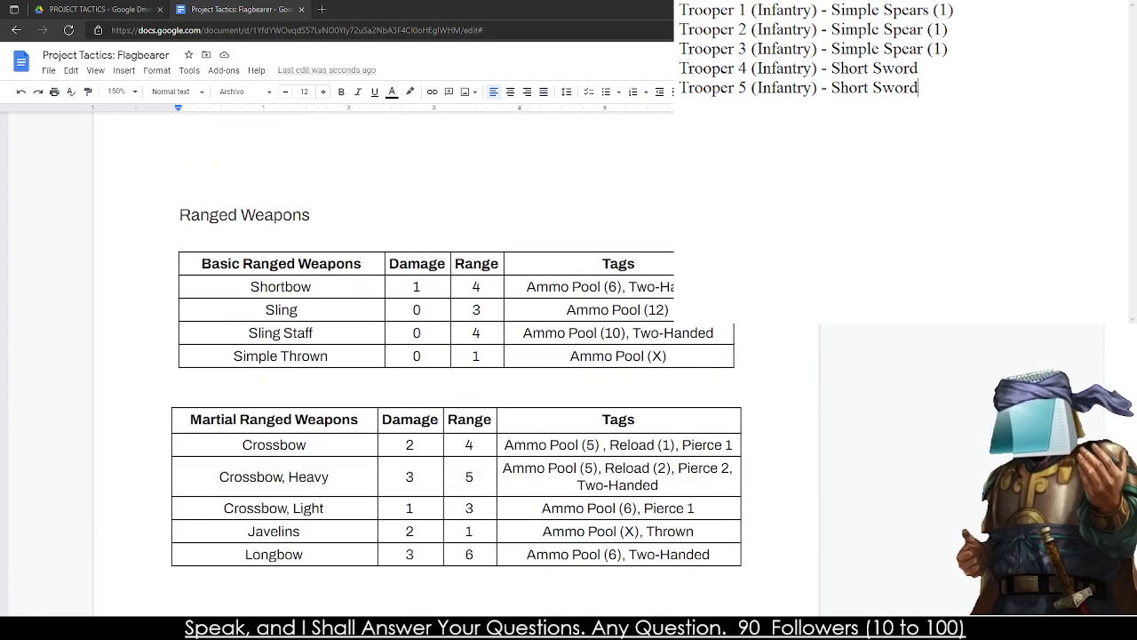
pyautogui.scroll(8, 426, 355)
pyautogui.scroll(3, 427, 356)
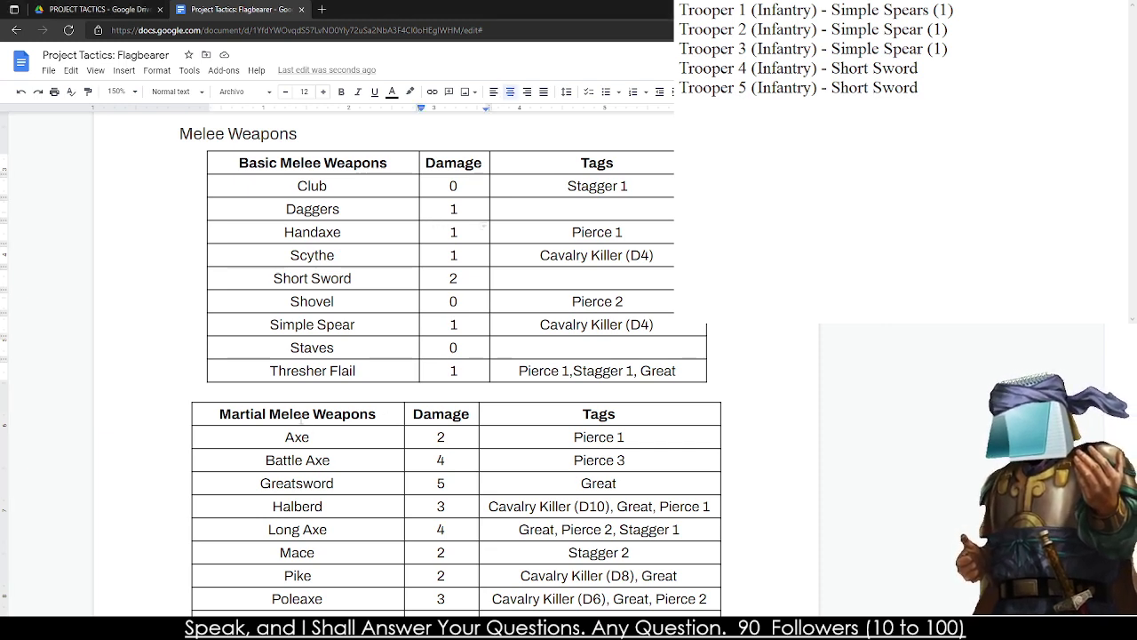
pyautogui.click(306, 414)
pyautogui.doubleClick(288, 414)
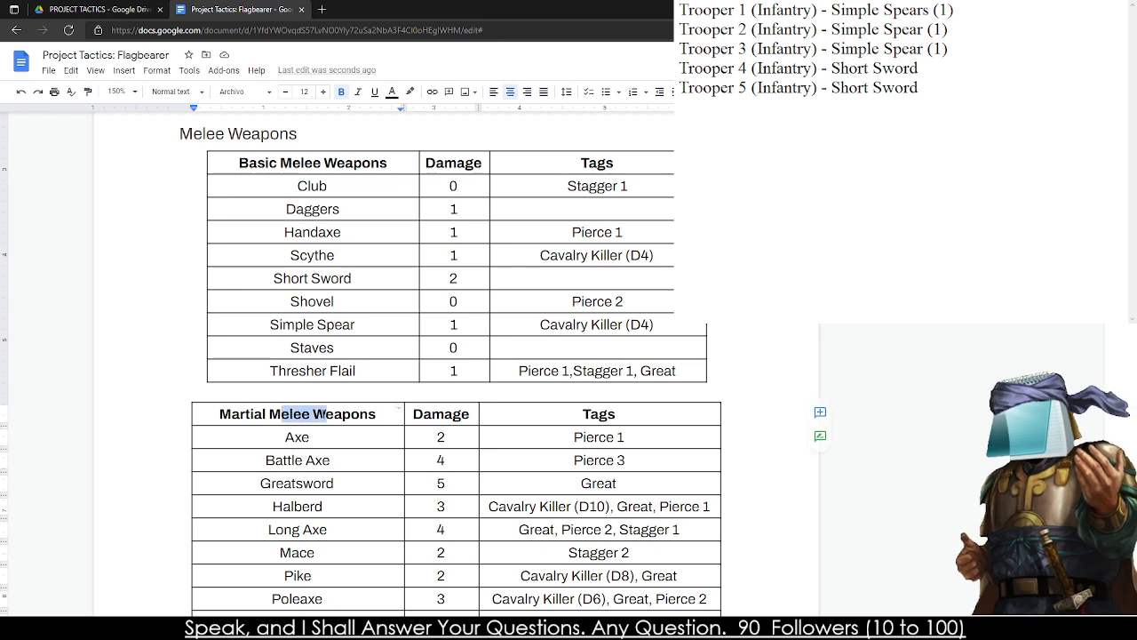
# - Set the weapon name column width to 2.5 inches in both the Martial and Basic Melee Weapons tables
pyautogui.rightClick(324, 419)
pyautogui.click(395, 535)
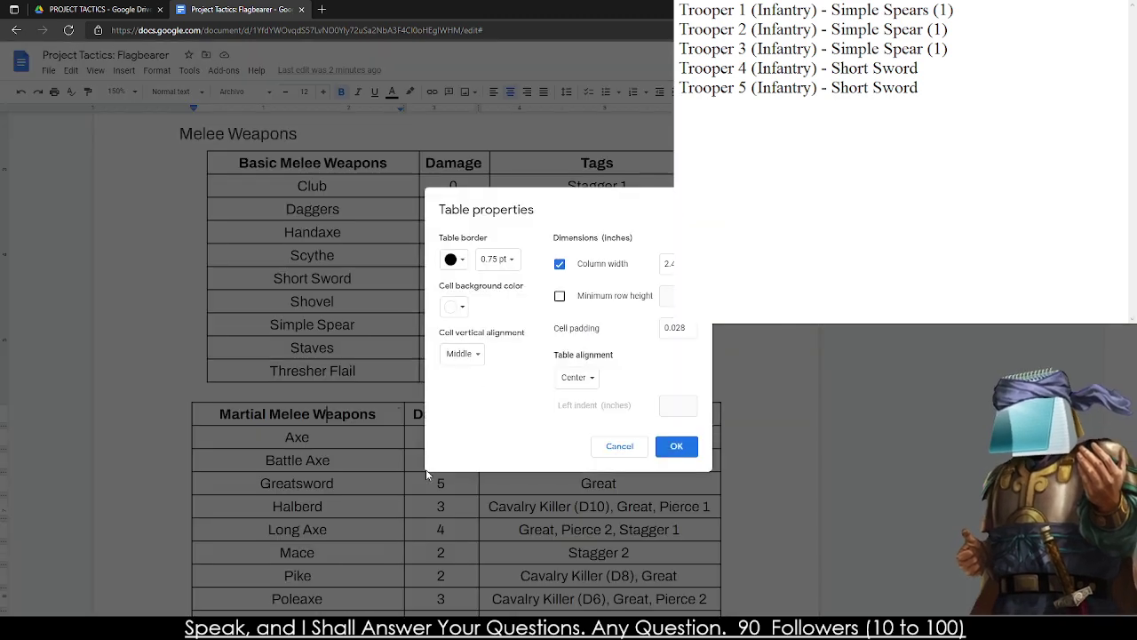
pyautogui.click(668, 263)
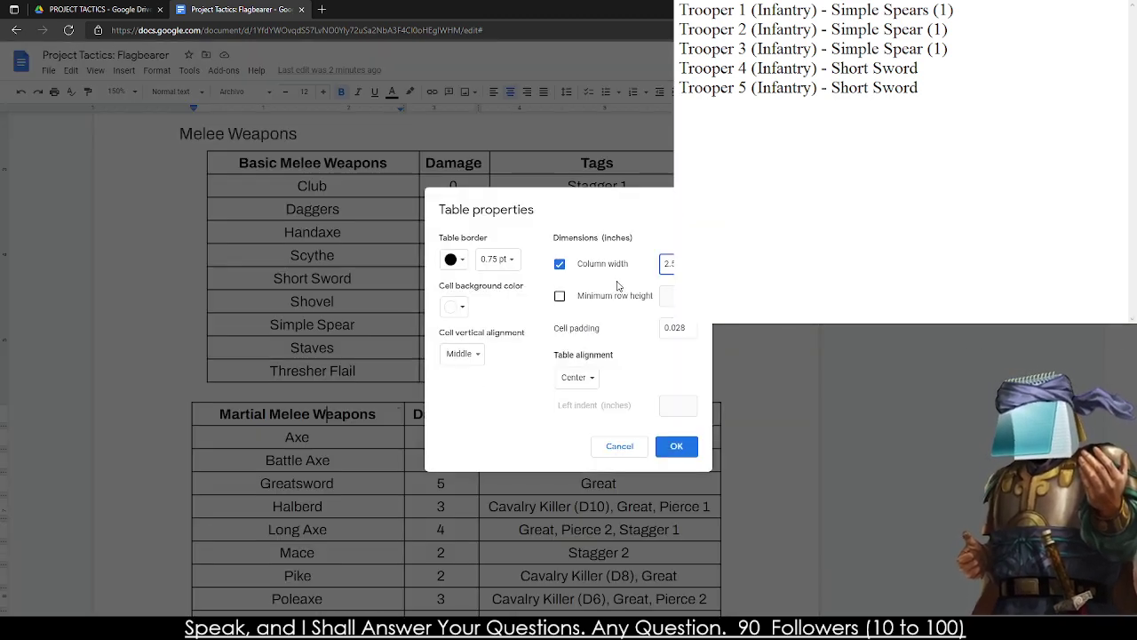
pyautogui.press('Return')
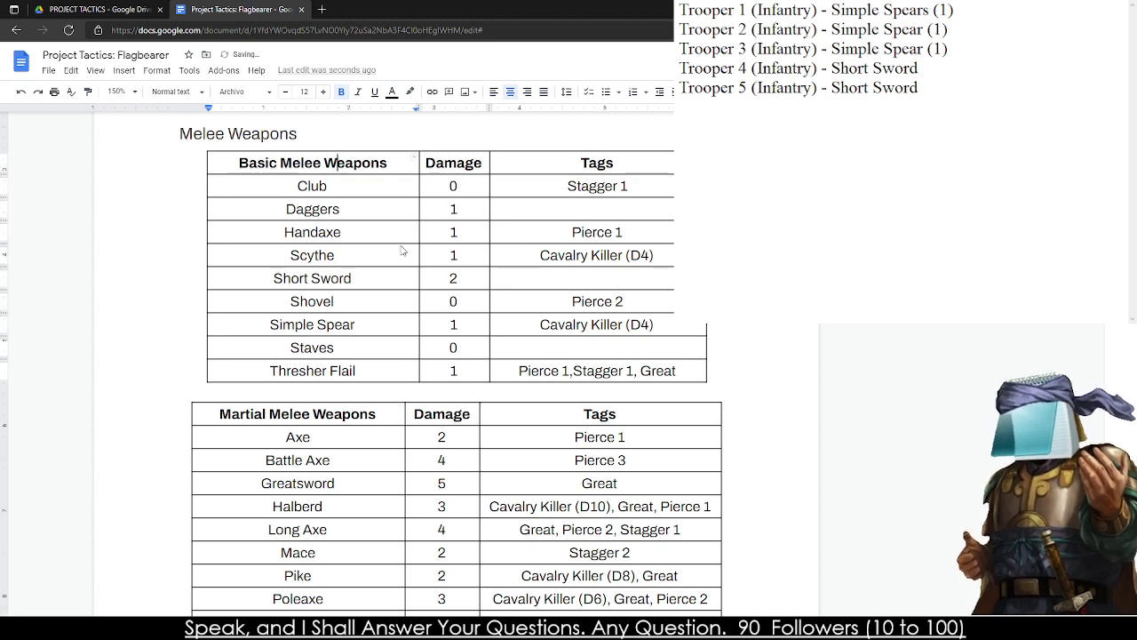
pyautogui.rightClick(327, 417)
pyautogui.click(438, 535)
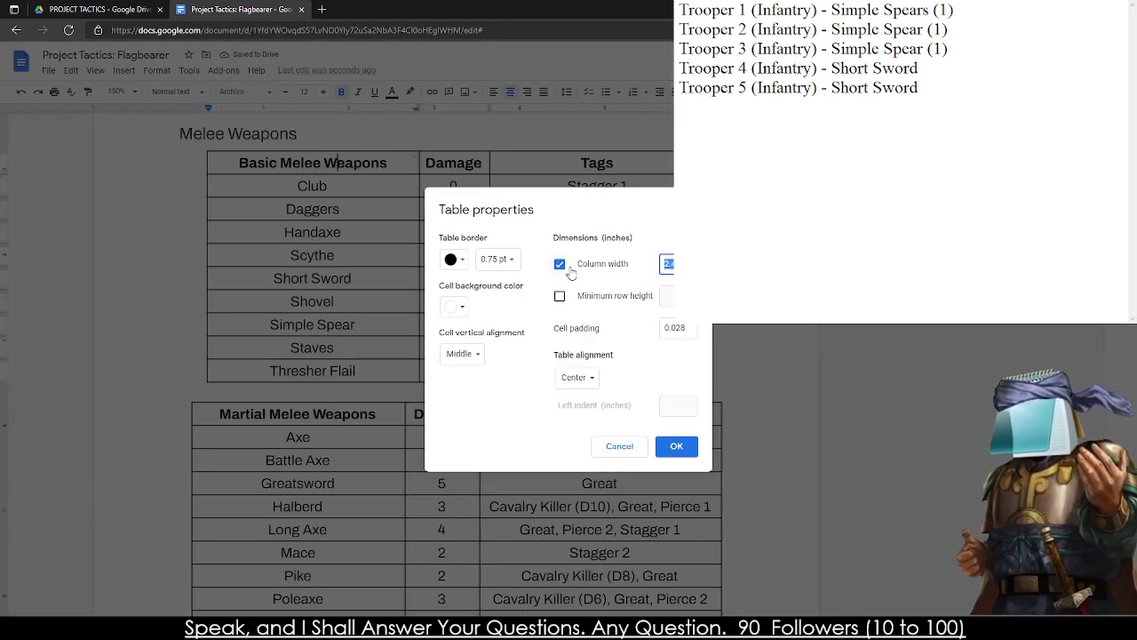
pyautogui.press('Return')
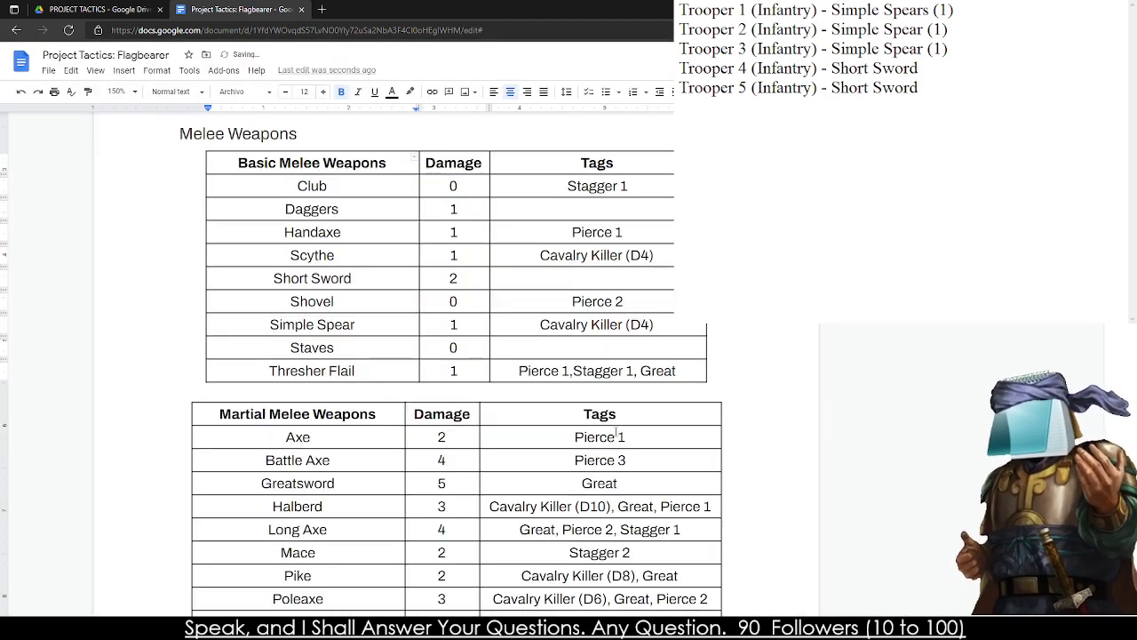
# - Set the Tags column width to 2.5 inches in both the Martial and Basic Melee Weapons tables
pyautogui.rightClick(619, 414)
pyautogui.click(684, 538)
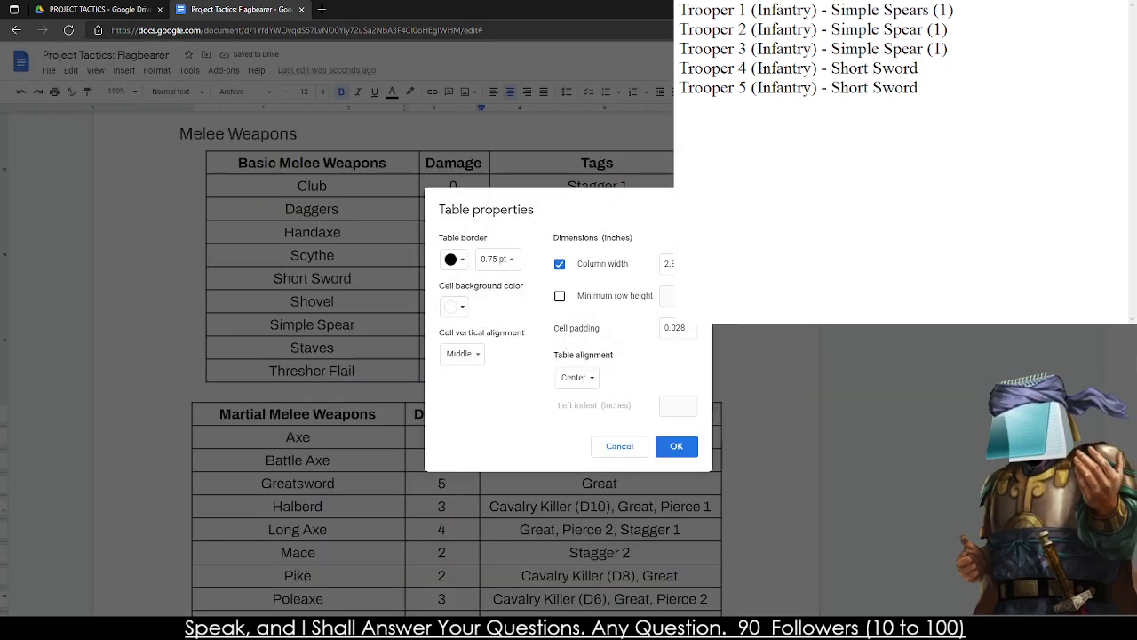
pyautogui.press('Return')
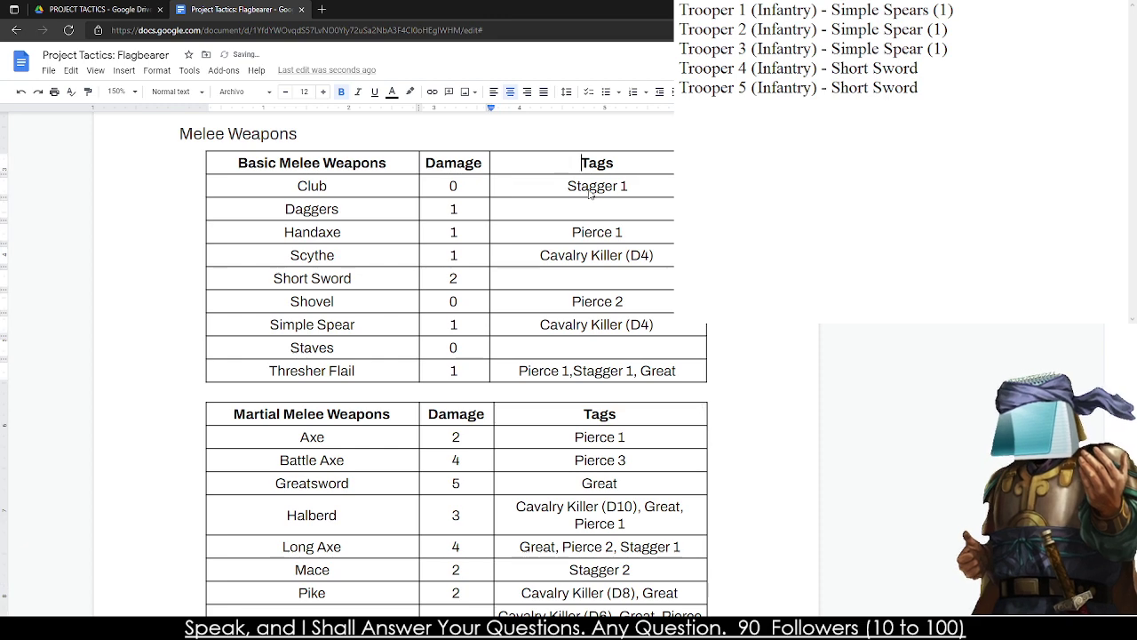
pyautogui.rightClick(563, 502)
pyautogui.click(638, 534)
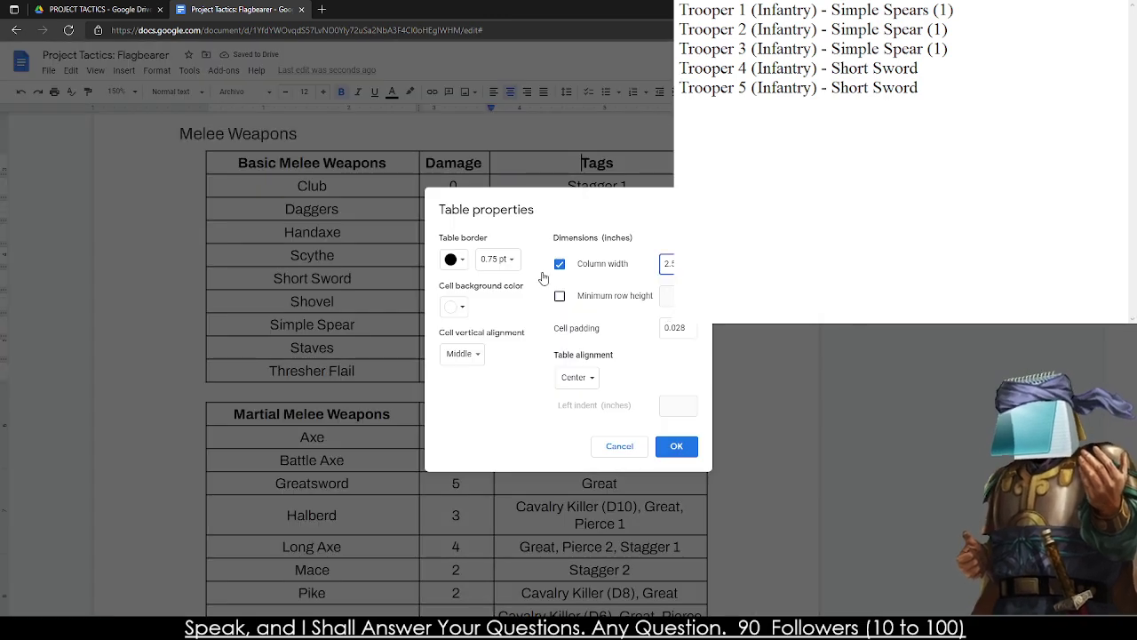
pyautogui.press('Return')
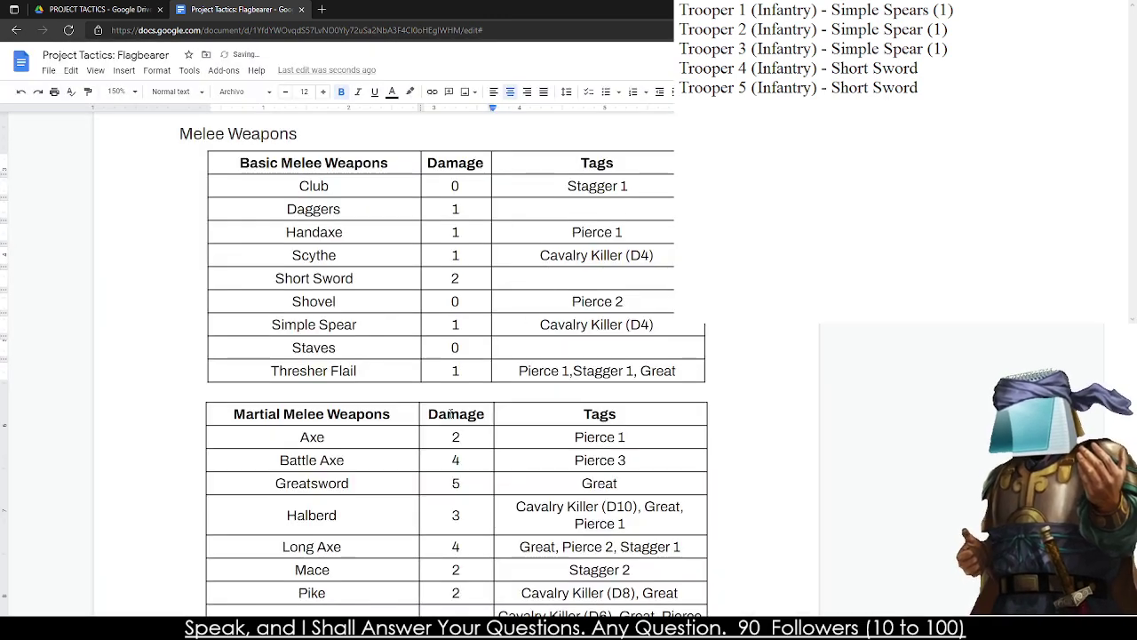
# - Check the Martial table's Damage column width and set the Basic Melee Weapons table's Damage column to match it
pyautogui.rightClick(447, 452)
pyautogui.click(511, 535)
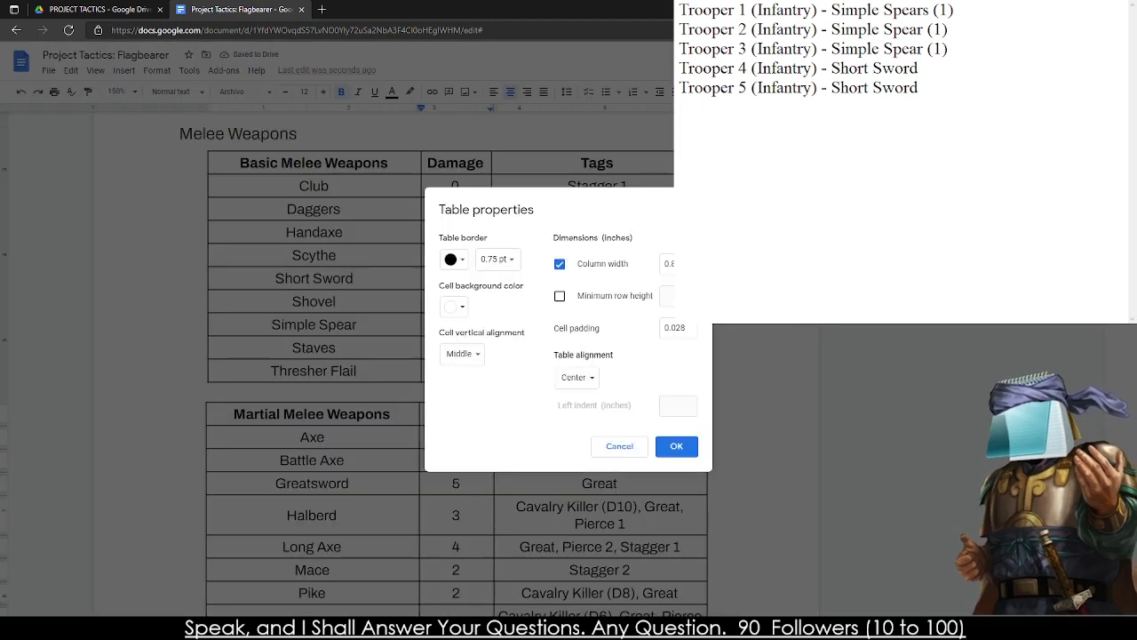
pyautogui.click(673, 445)
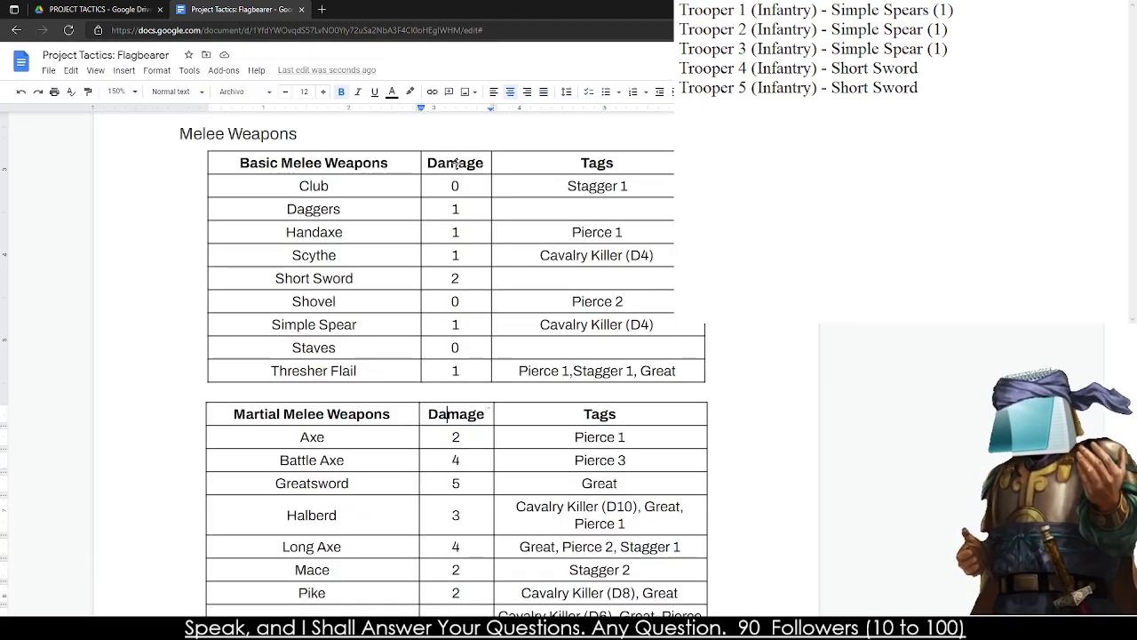
pyautogui.rightClick(455, 164)
pyautogui.click(461, 158)
pyautogui.click(604, 232)
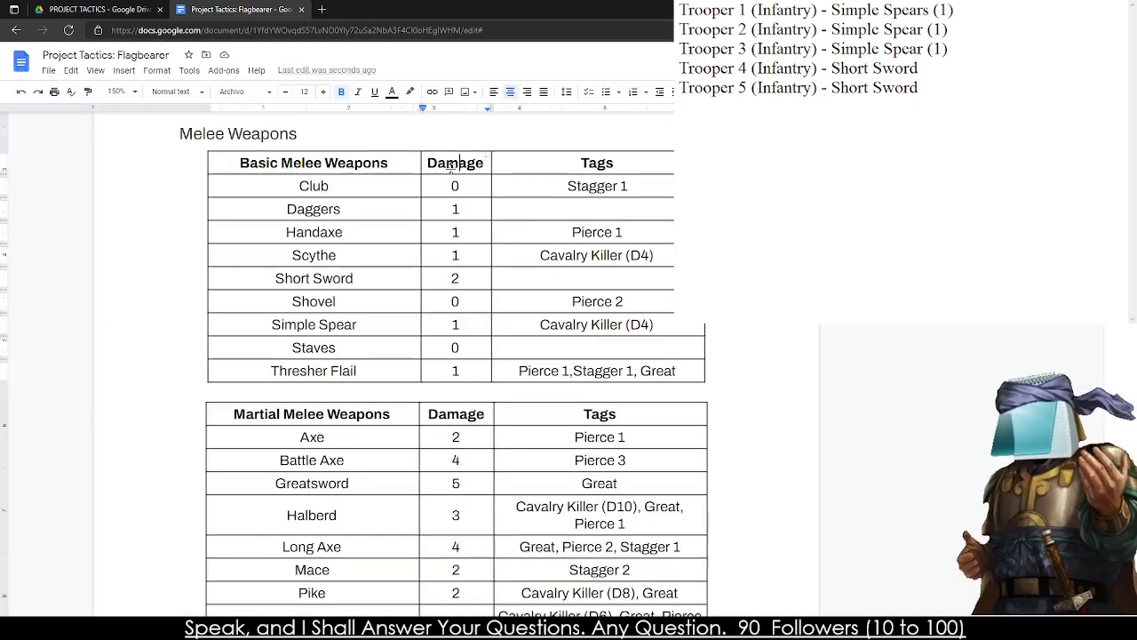
pyautogui.rightClick(460, 182)
pyautogui.click(528, 534)
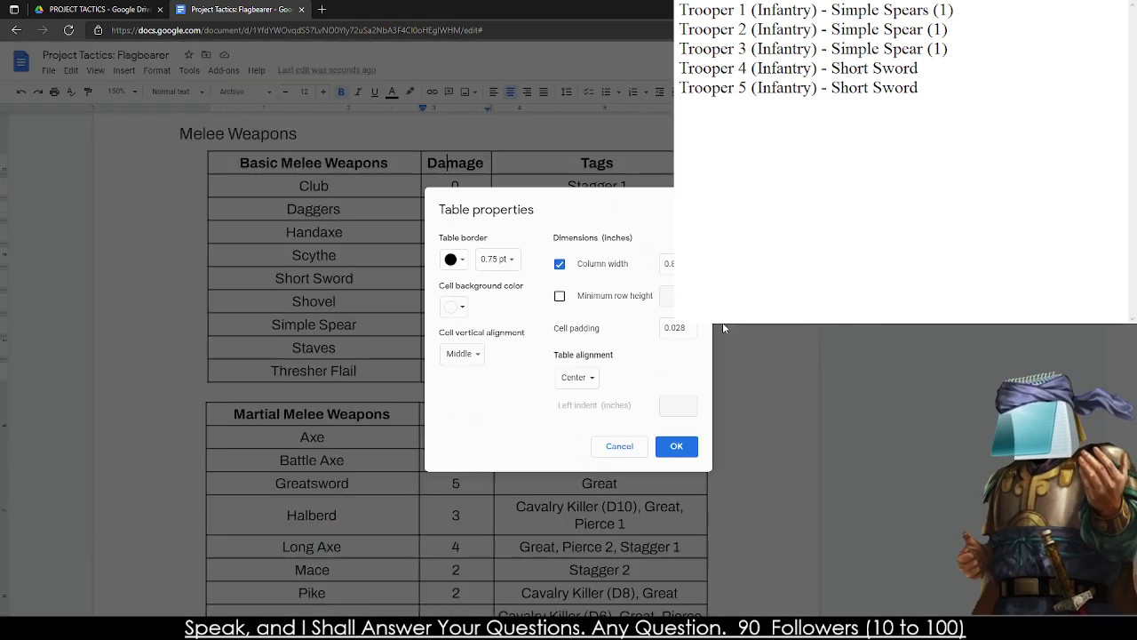
pyautogui.click(677, 447)
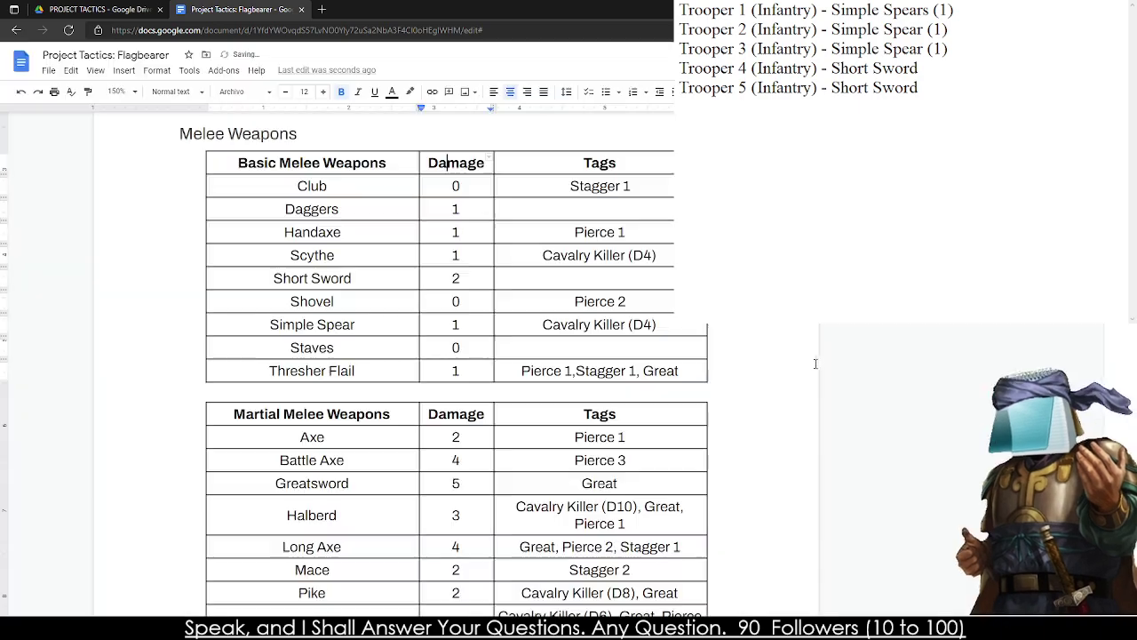
# - Try a much narrower weapon name column in the Basic Melee Weapons table and undo the change
pyautogui.scroll(-3, 544, 406)
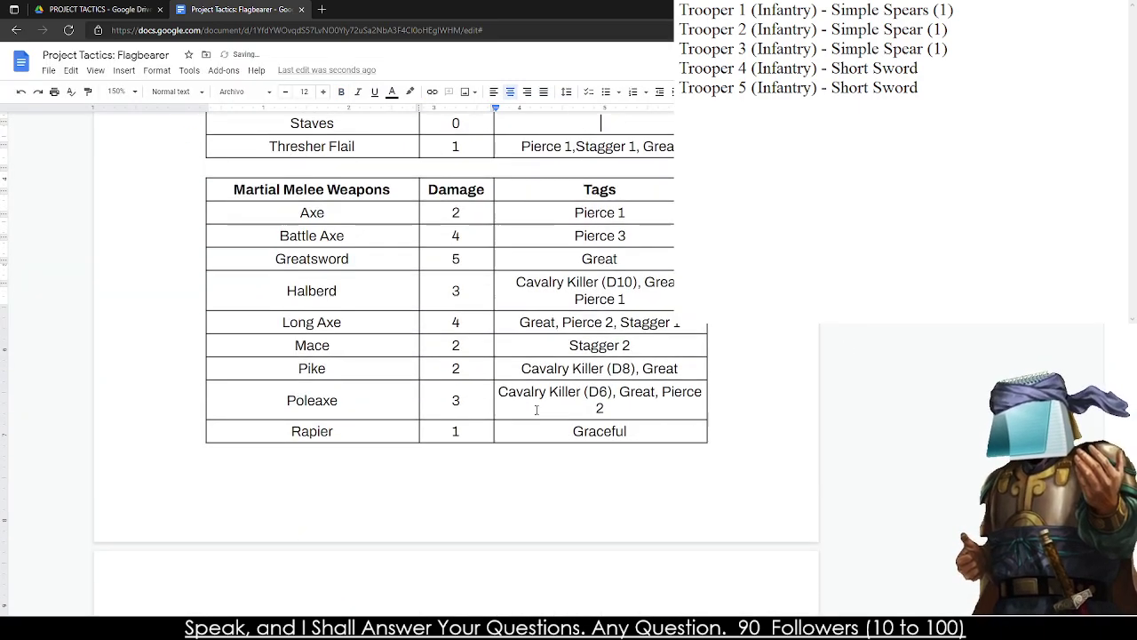
pyautogui.scroll(4, 540, 395)
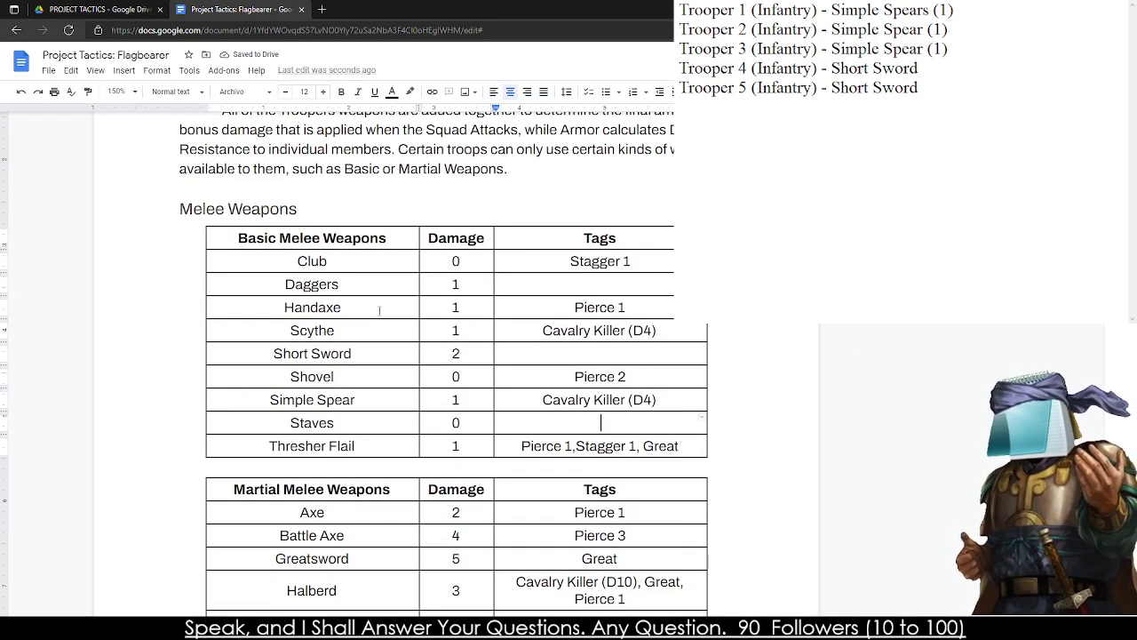
pyautogui.click(401, 242)
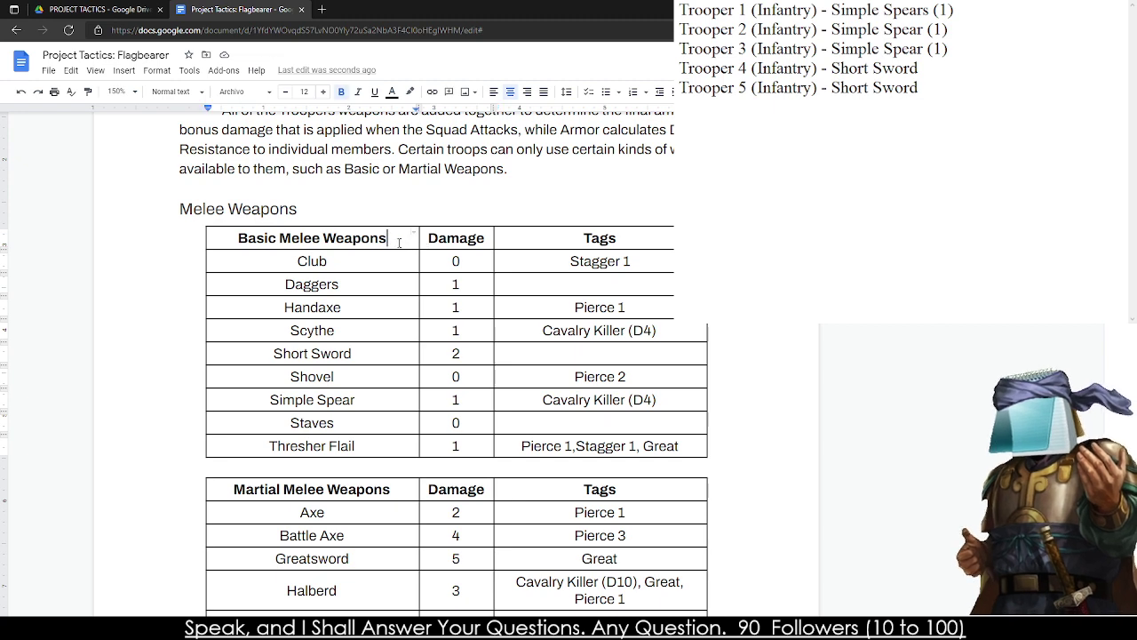
pyautogui.rightClick(401, 247)
pyautogui.click(487, 534)
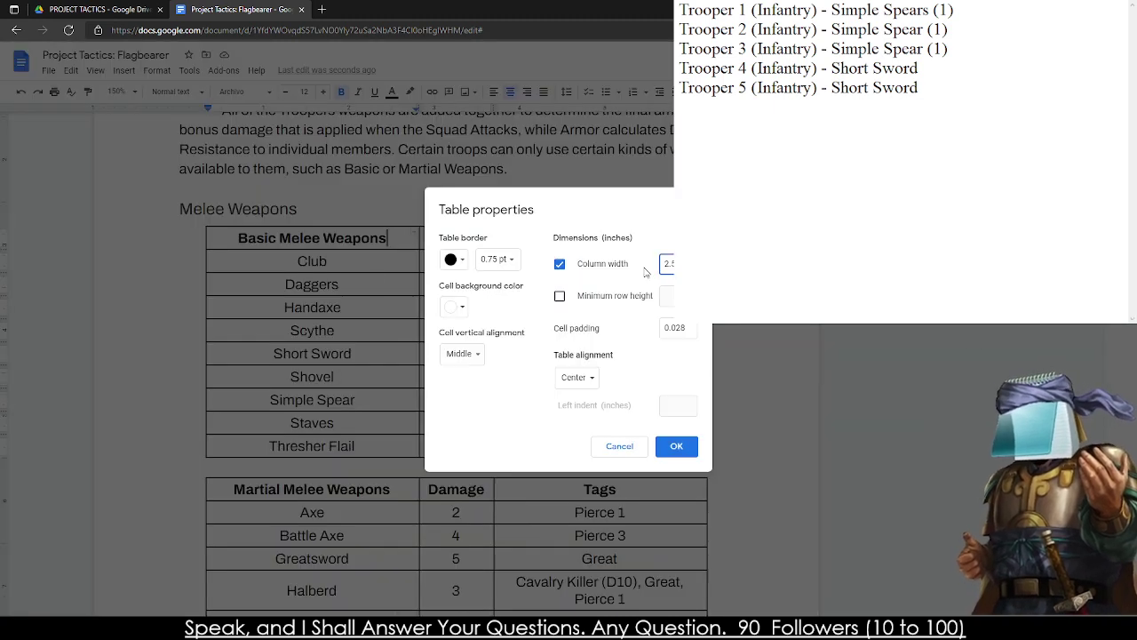
pyautogui.click(675, 446)
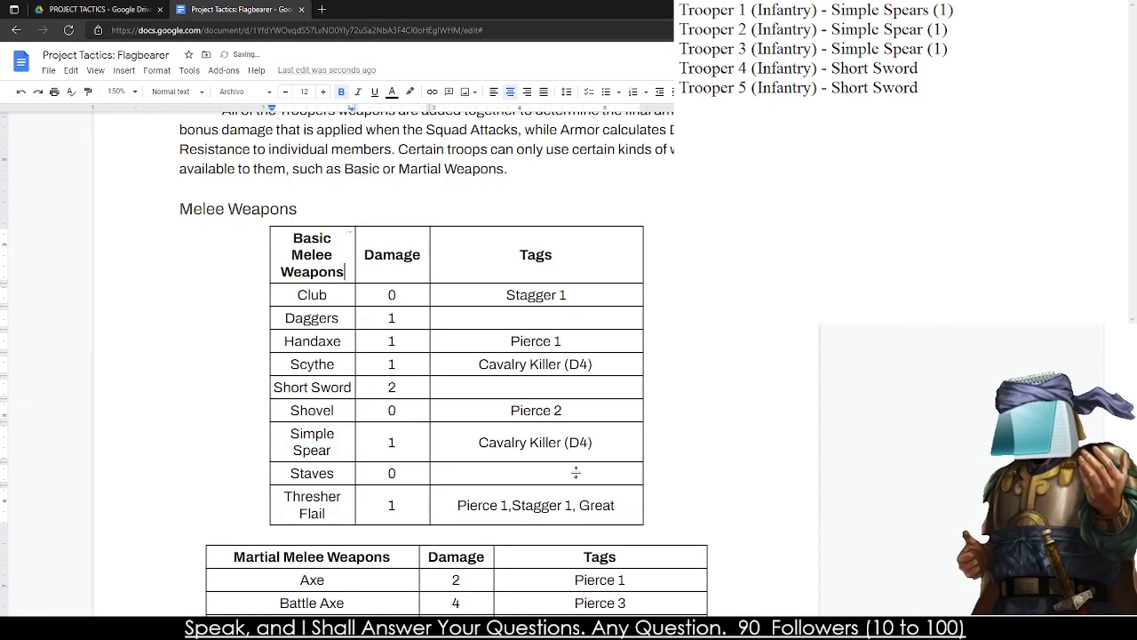
pyautogui.hotkey('ctrl', 'z')
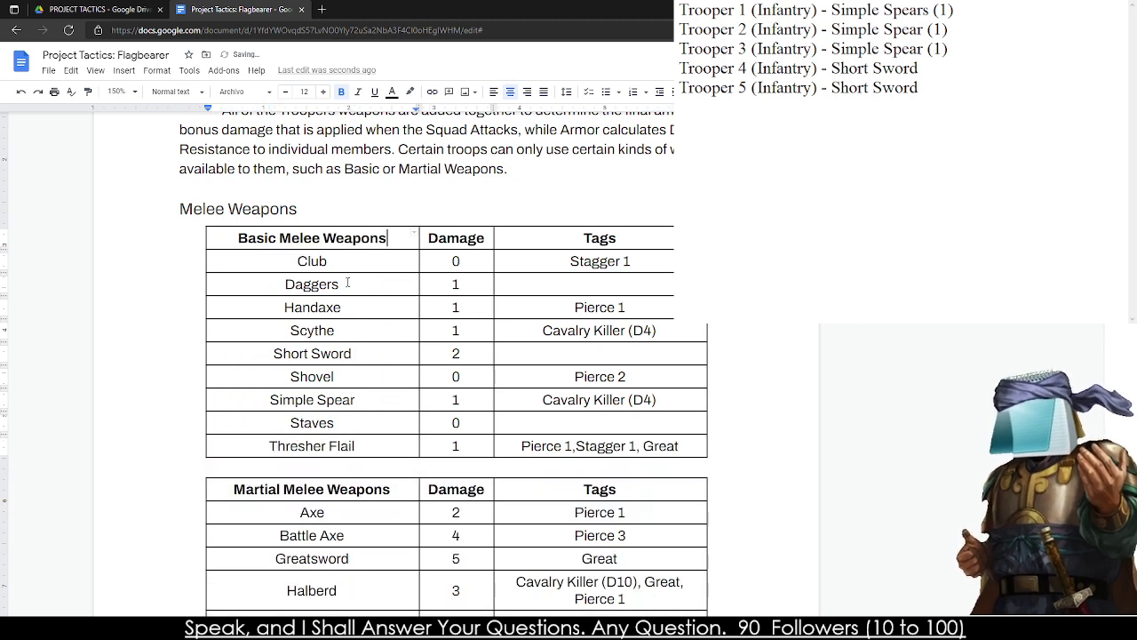
# - Set the weapon name column width of the Basic Melee Weapons table to 1.5 inches
pyautogui.rightClick(342, 238)
pyautogui.click(452, 535)
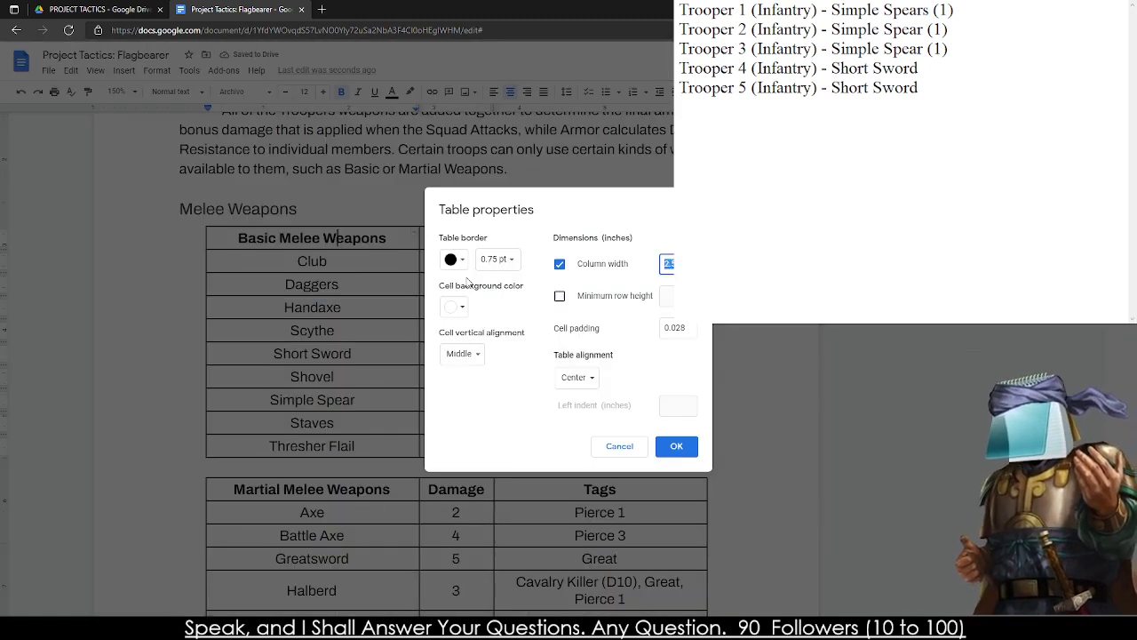
pyautogui.write('1.5')
pyautogui.press('Return')
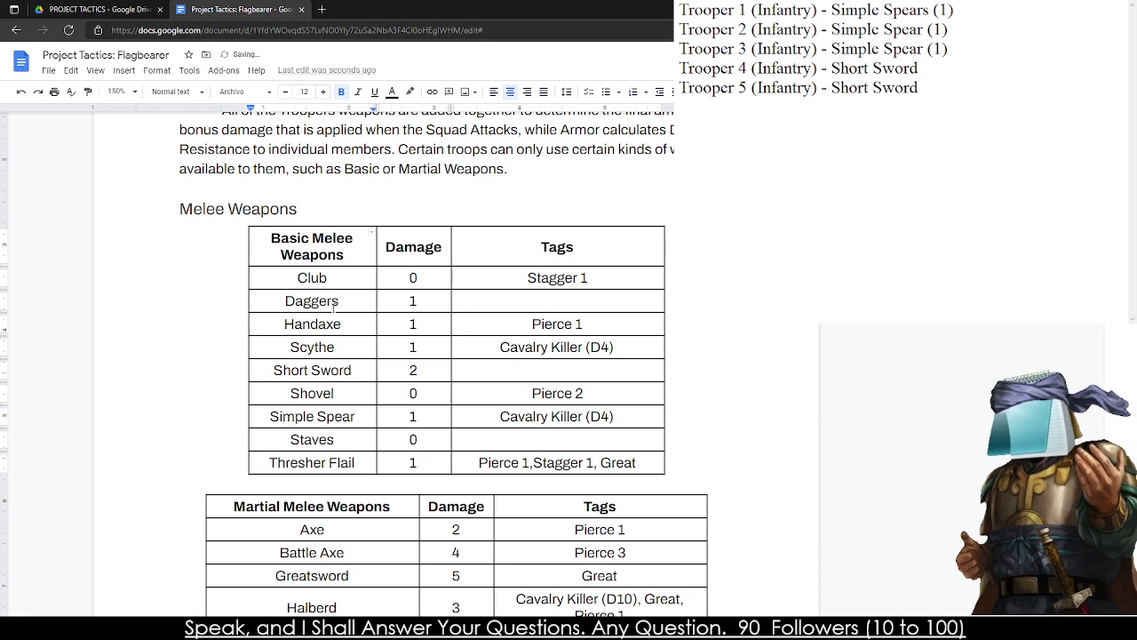
# - Set the weapon name column width of the Martial Melee Weapons table to 1.5 inches
pyautogui.scroll(-3, 334, 305)
pyautogui.rightClick(335, 285)
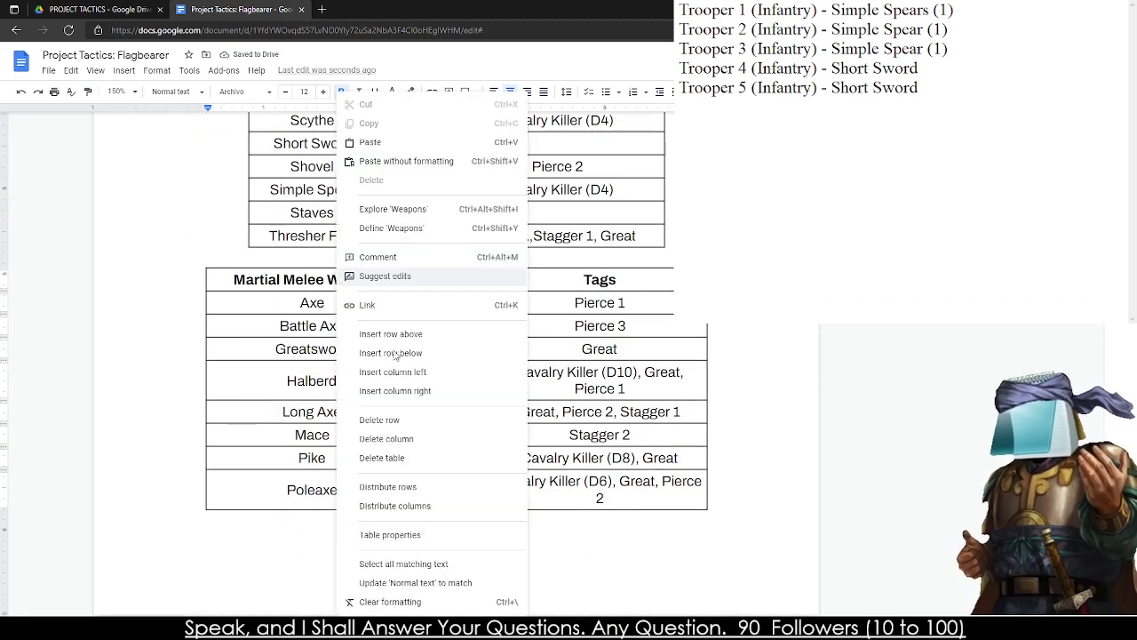
pyautogui.click(432, 535)
pyautogui.click(668, 264)
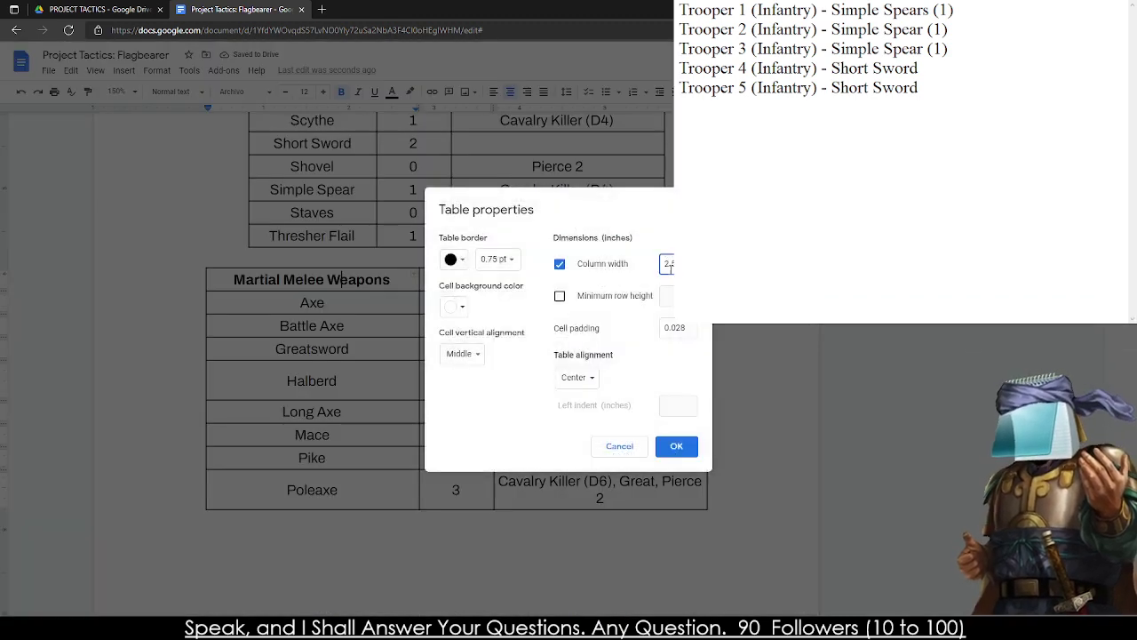
pyautogui.write('1.5')
pyautogui.press('Return')
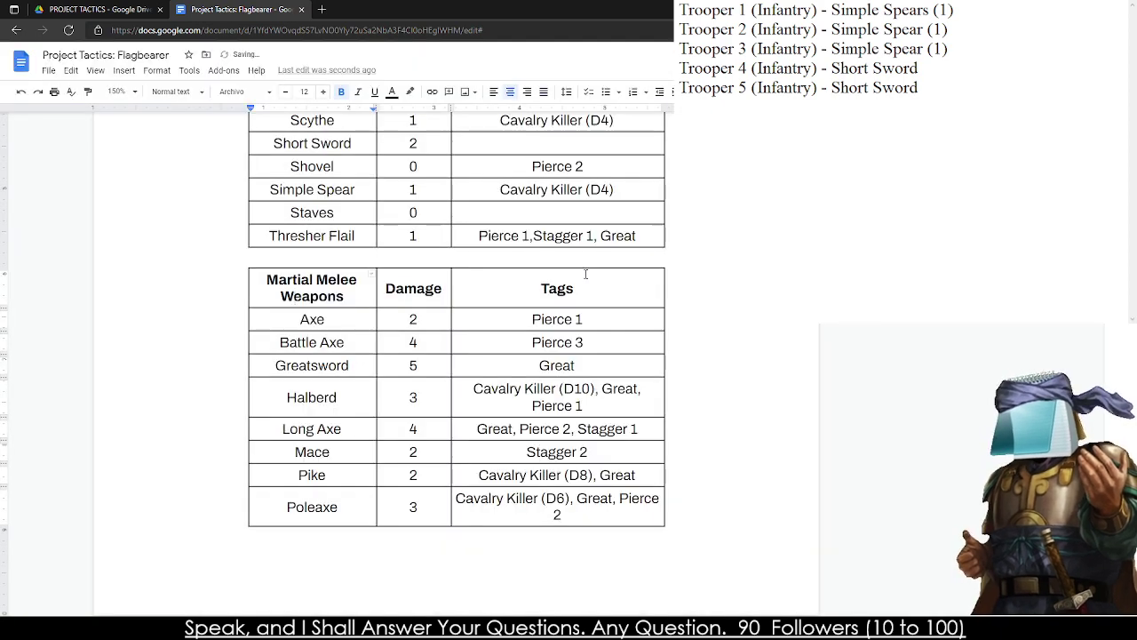
# - Change the table alignment of the whole Basic Melee Weapons table to Left
pyautogui.scroll(3, 517, 355)
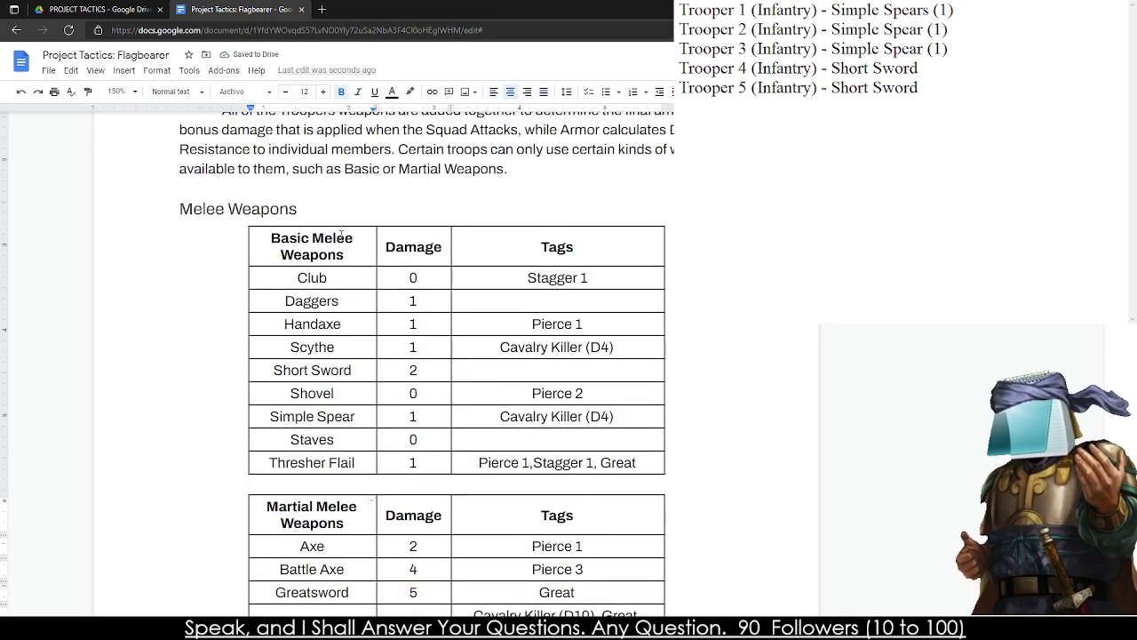
pyautogui.moveTo(330, 257); pyautogui.dragTo(676, 532)
pyautogui.rightClick(676, 532)
pyautogui.click(627, 582)
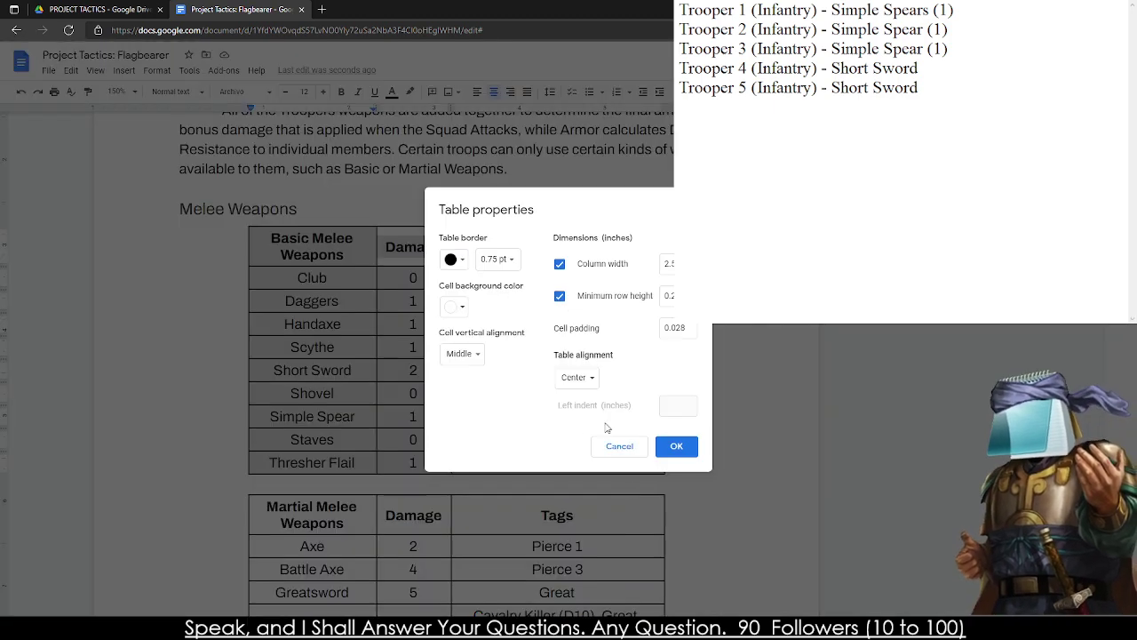
pyautogui.click(577, 371)
pyautogui.click(579, 356)
pyautogui.click(678, 446)
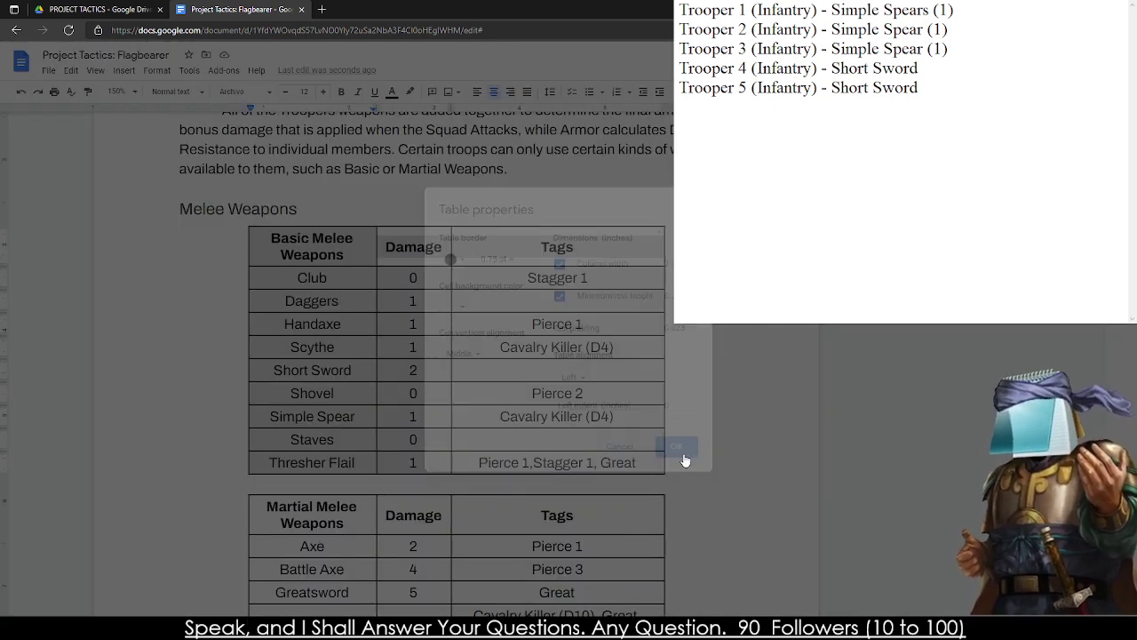
# - Change the table alignment of the whole Martial Melee Weapons table to Left
pyautogui.scroll(-2, 538, 454)
pyautogui.moveTo(293, 360); pyautogui.dragTo(561, 573)
pyautogui.rightClick(561, 579)
pyautogui.click(628, 560)
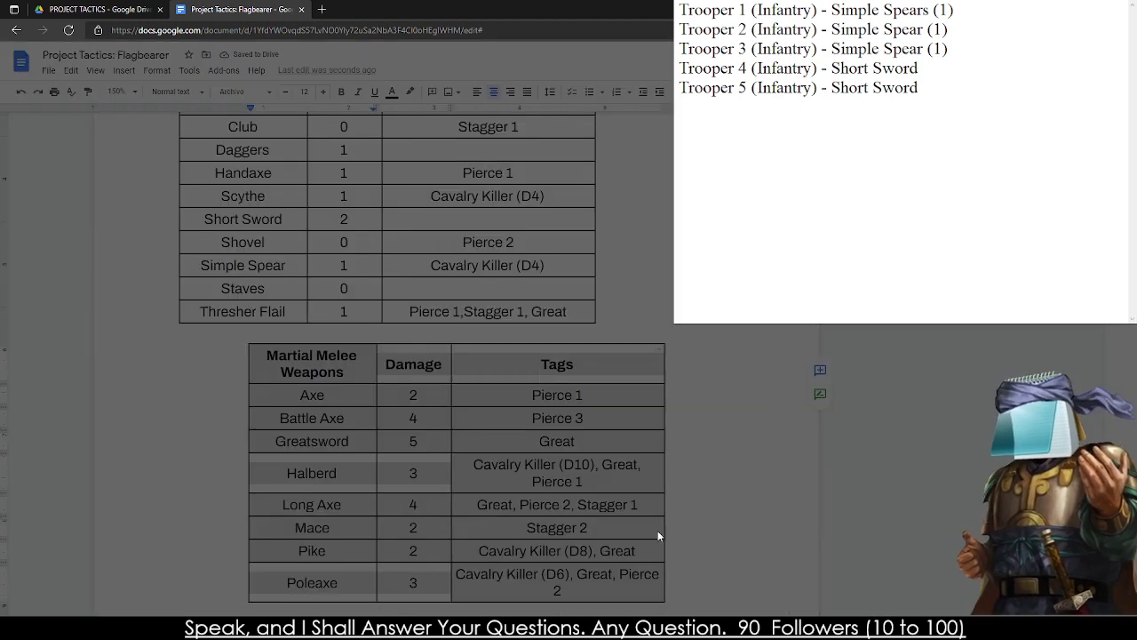
pyautogui.click(573, 378)
pyautogui.click(579, 357)
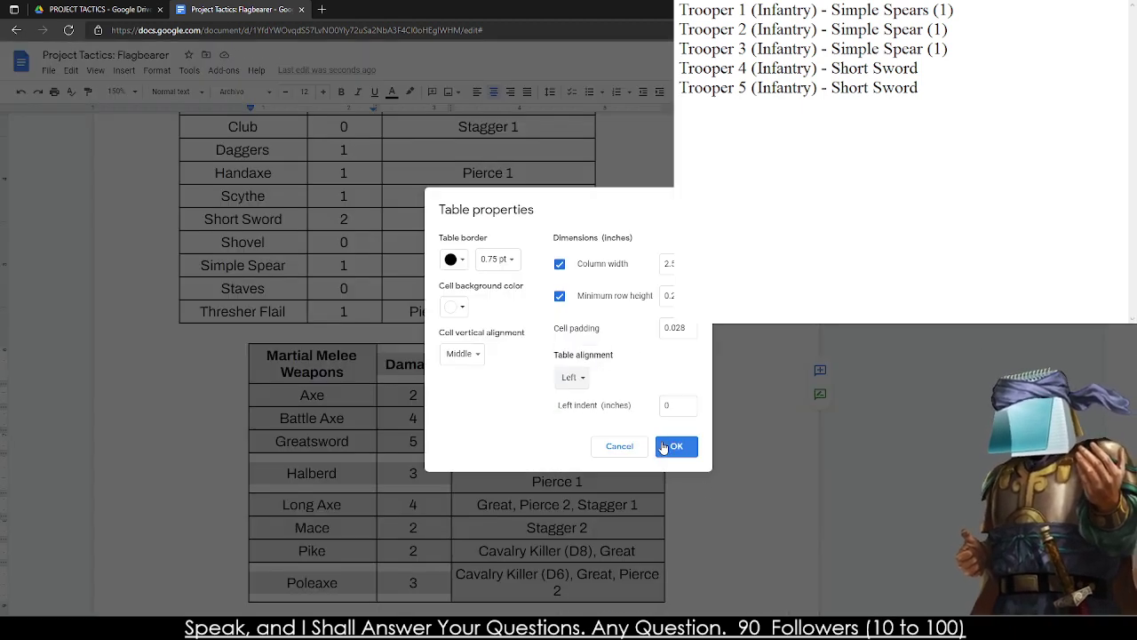
pyautogui.click(675, 445)
# - Deselect the Martial table and review the layout of both melee weapon tables under the Melee Weapons heading
pyautogui.scroll(-2, 664, 441)
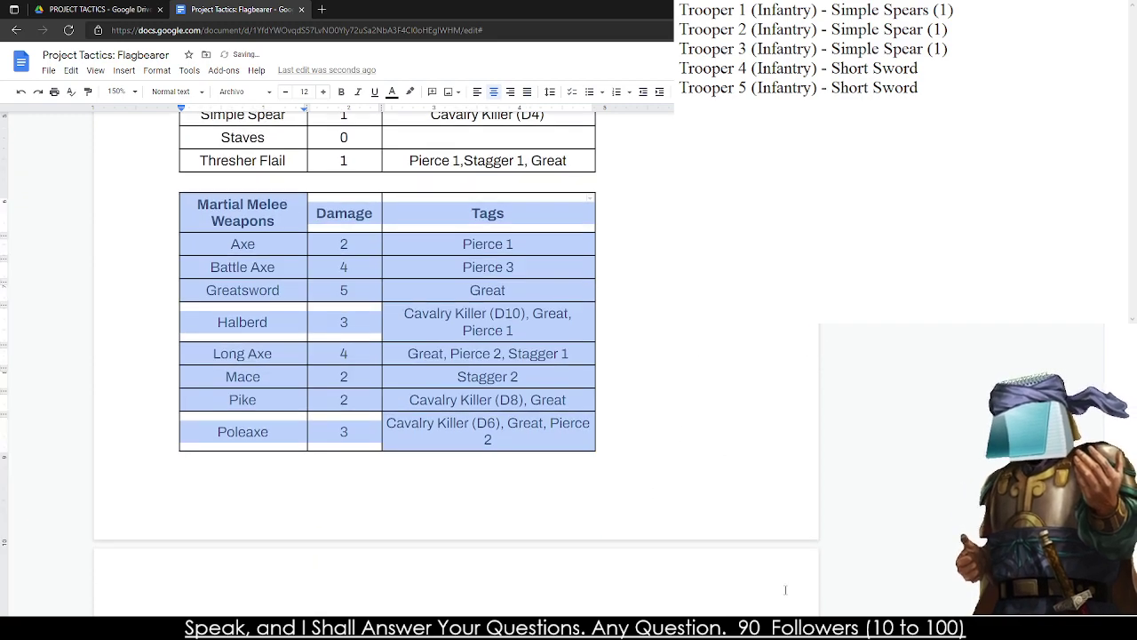
pyautogui.scroll(3, 659, 251)
pyautogui.scroll(1, 659, 252)
pyautogui.scroll(-3, 659, 251)
pyautogui.click(355, 287)
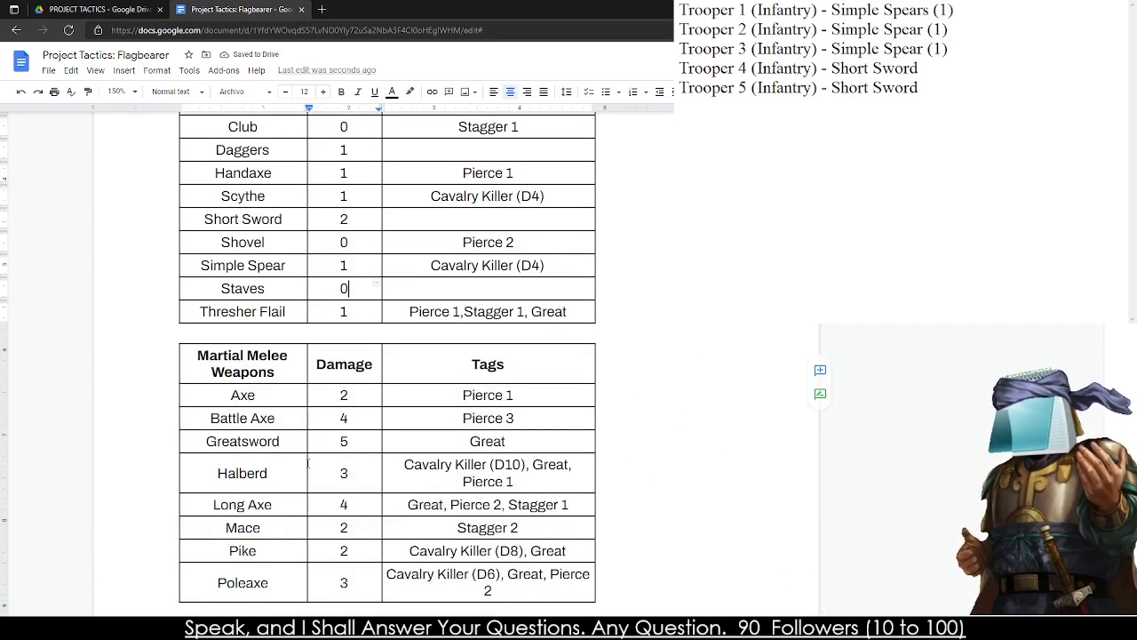
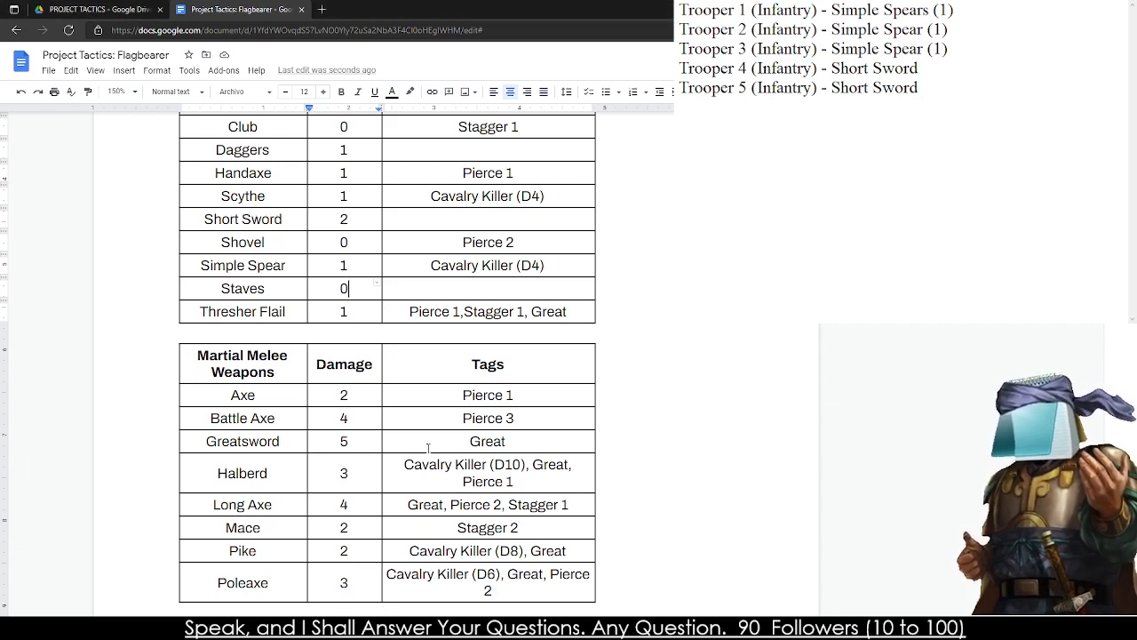
pyautogui.scroll(-5, 427, 448)
pyautogui.scroll(4, 387, 378)
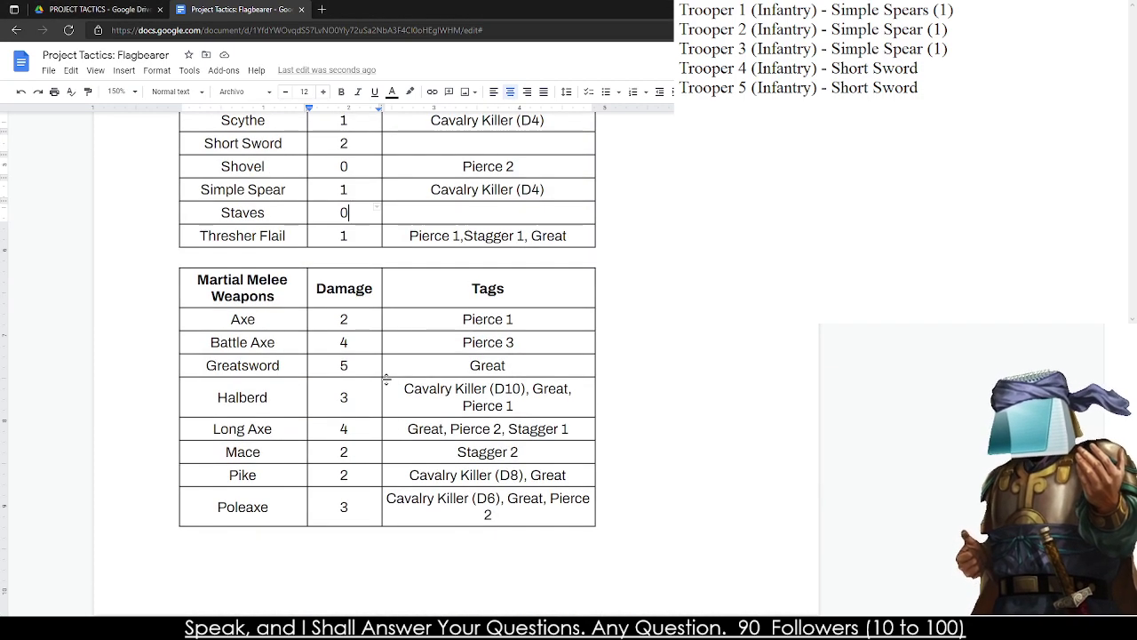
pyautogui.scroll(3, 386, 378)
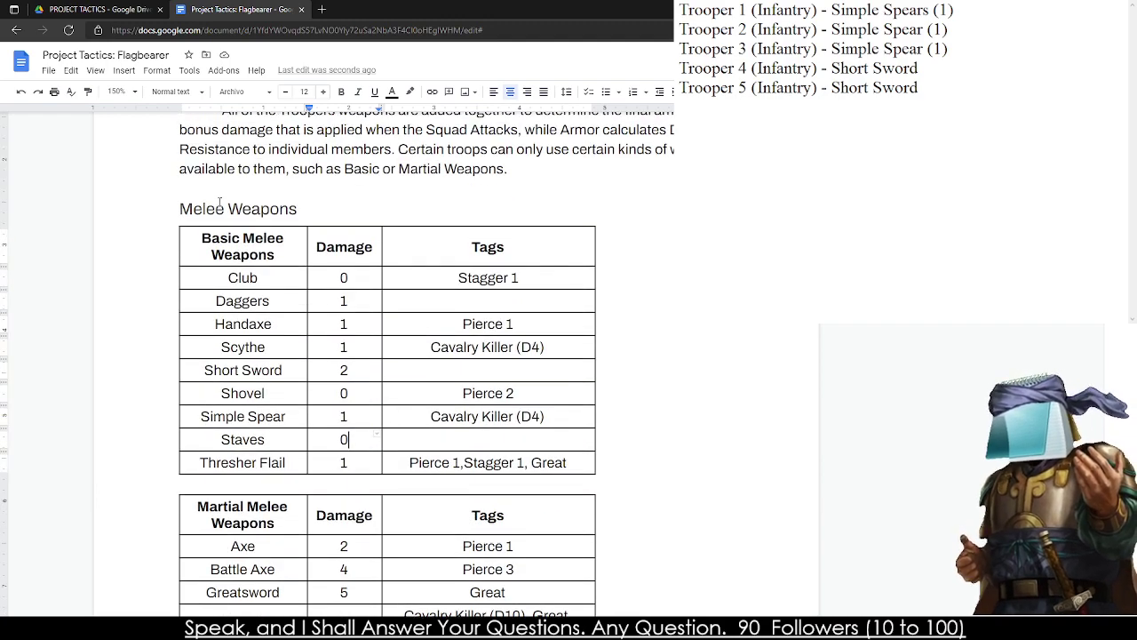
# - Examine the melee and ranged weapon tables for wrapped tags and rows that split across pages
pyautogui.scroll(-8, 220, 202)
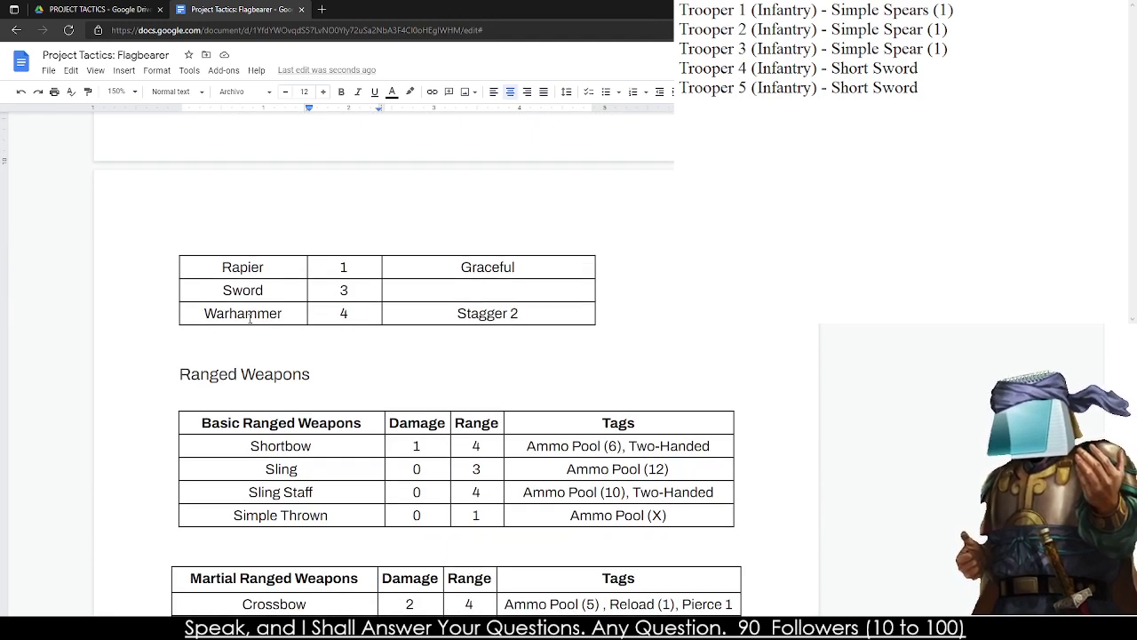
pyautogui.scroll(3, 250, 318)
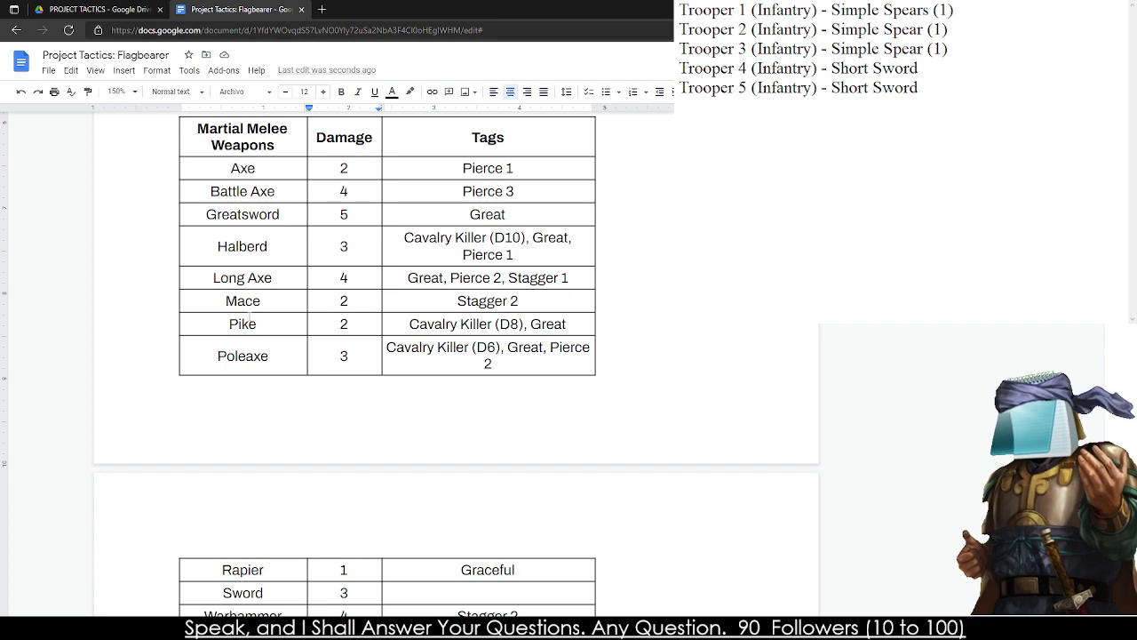
pyautogui.scroll(-2, 249, 318)
pyautogui.scroll(5, 249, 316)
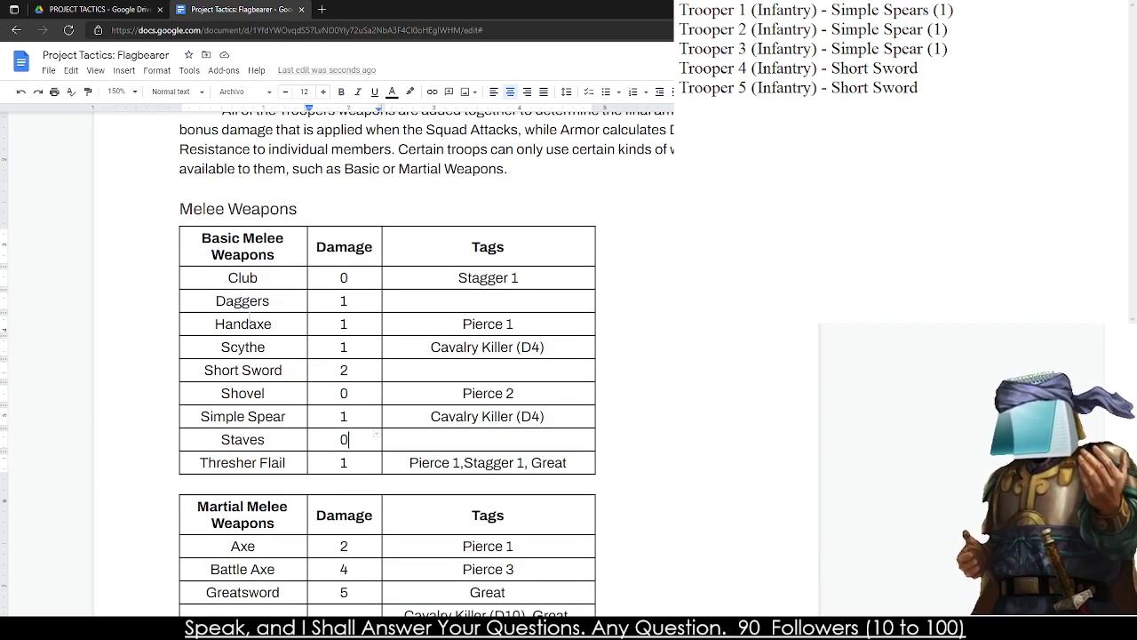
pyautogui.scroll(1, 249, 316)
pyautogui.scroll(-4, 249, 316)
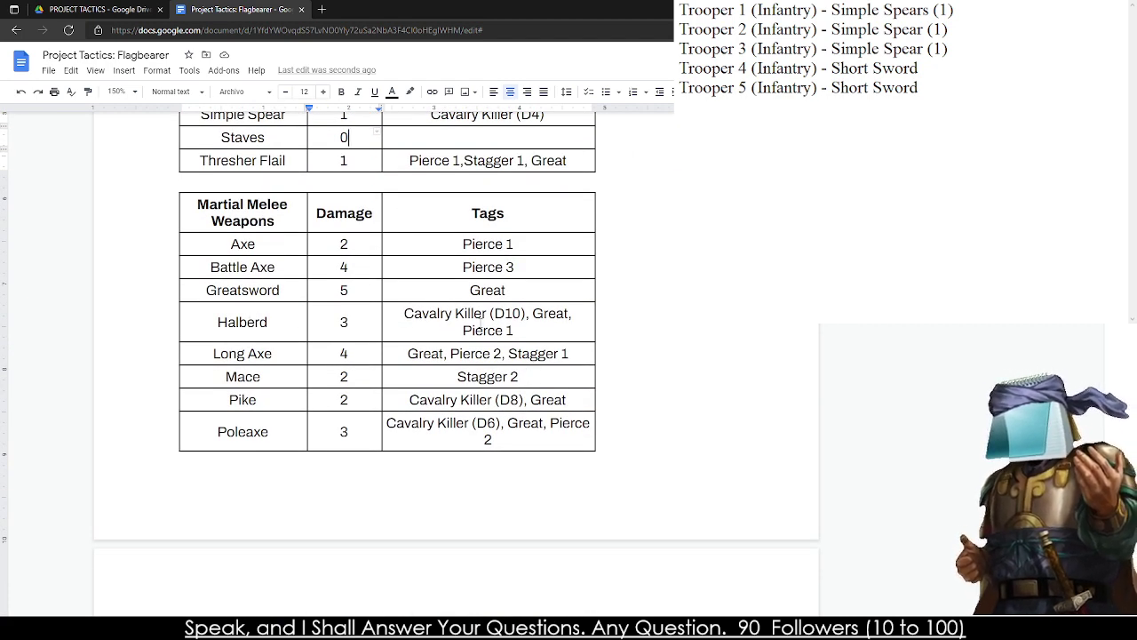
pyautogui.scroll(-3, 480, 329)
pyautogui.scroll(3, 489, 373)
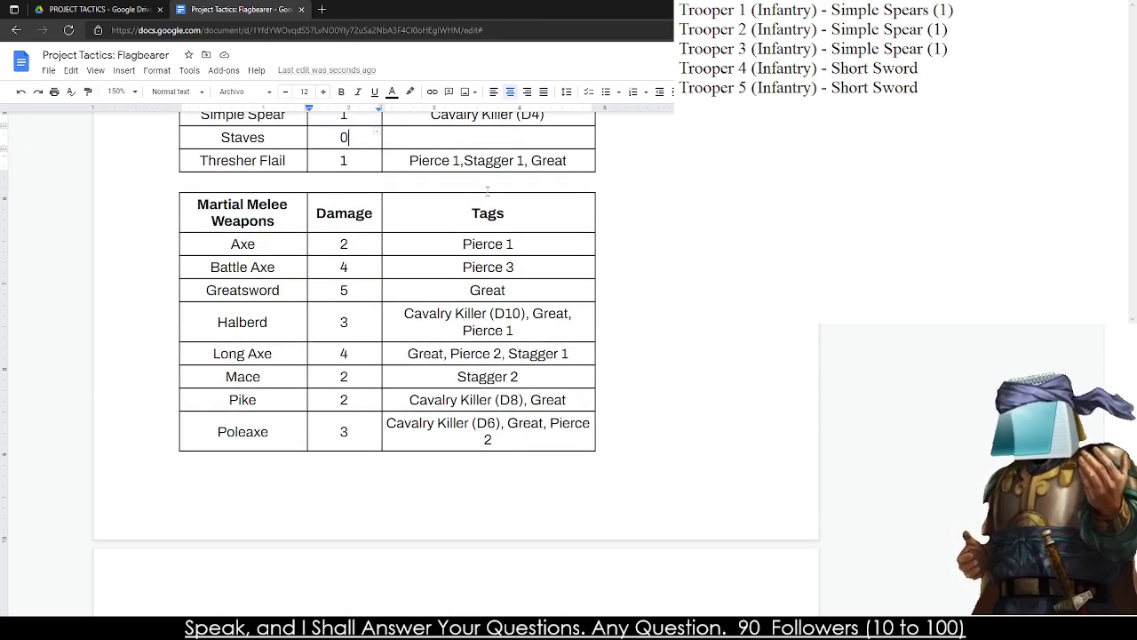
# - Try a Tags column width of 3 inches in the Martial Melee Weapons table, and undo it
pyautogui.click(490, 211)
pyautogui.rightClick(490, 210)
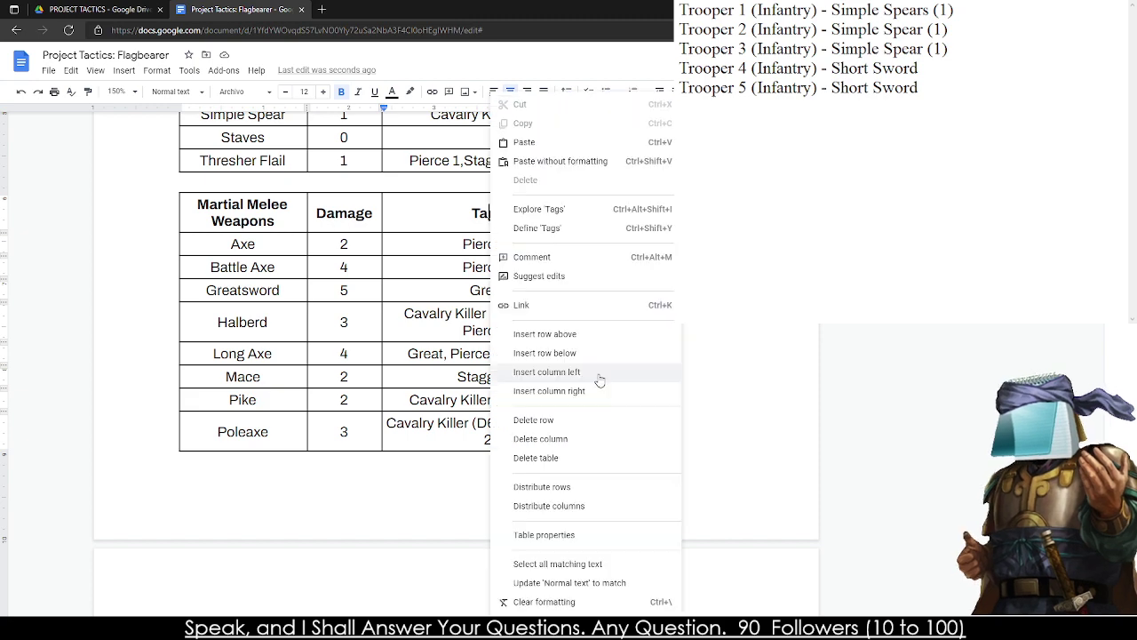
pyautogui.click(563, 534)
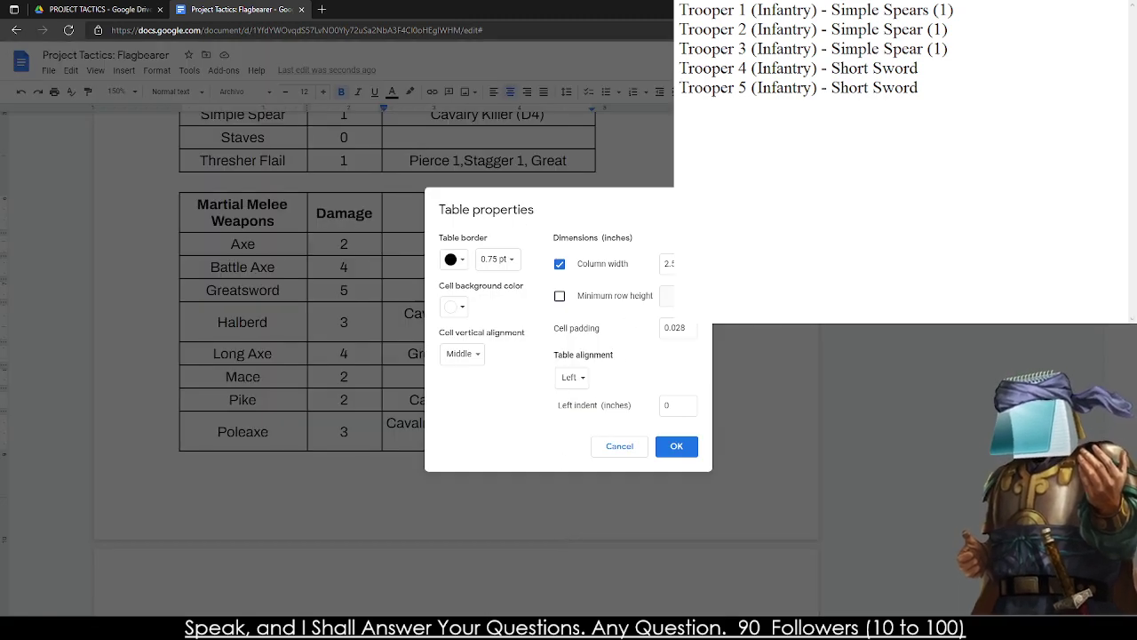
pyautogui.click(676, 445)
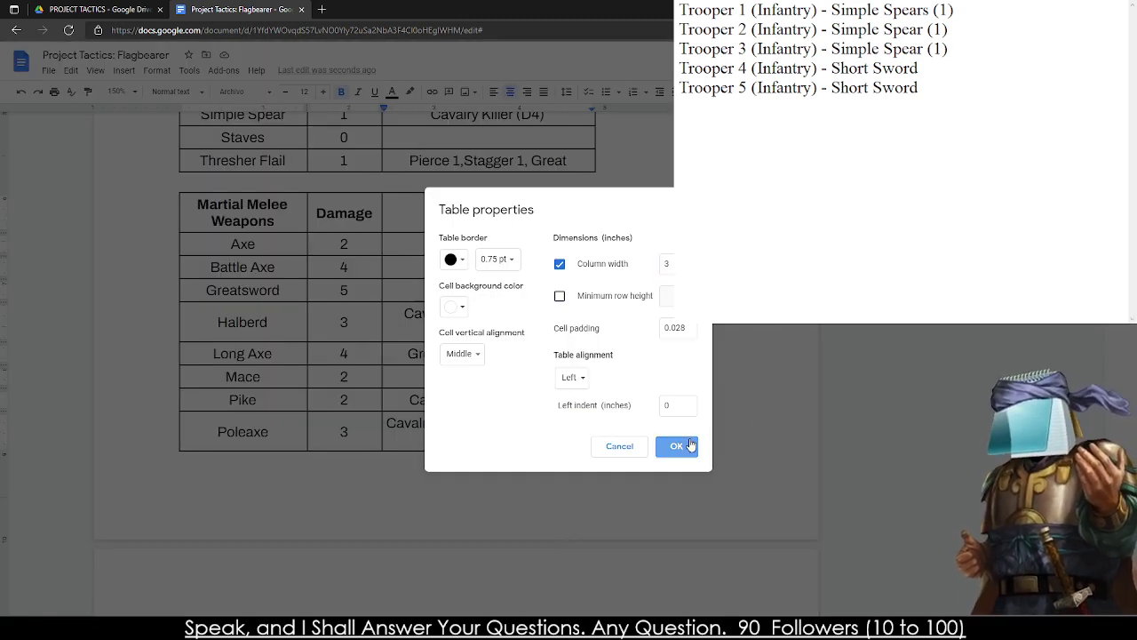
pyautogui.scroll(-3, 675, 411)
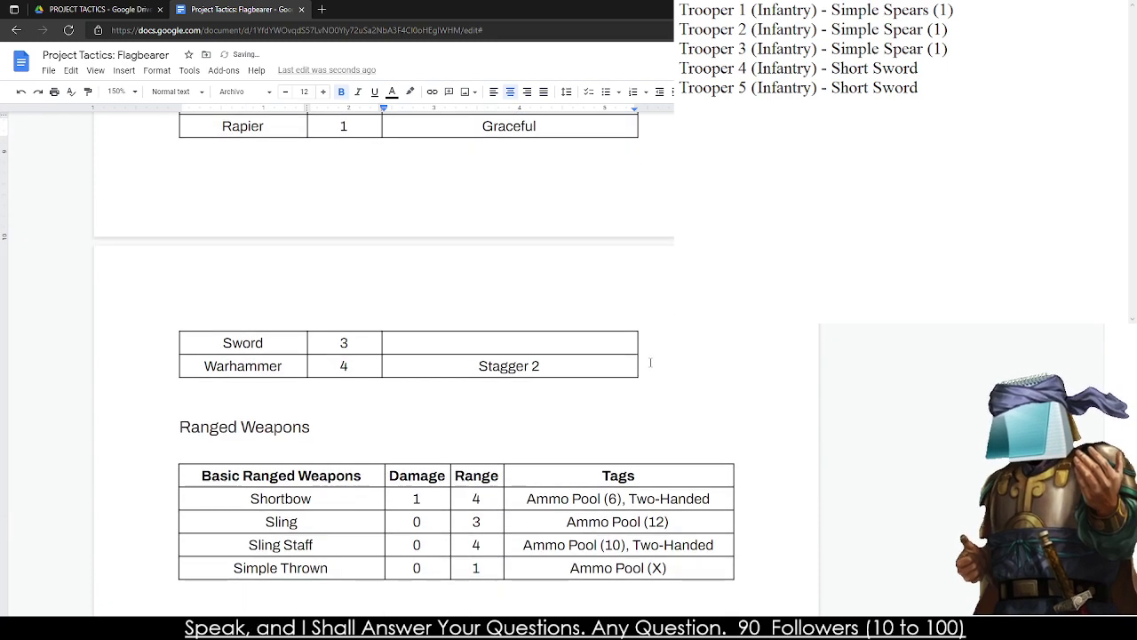
pyautogui.scroll(3, 650, 361)
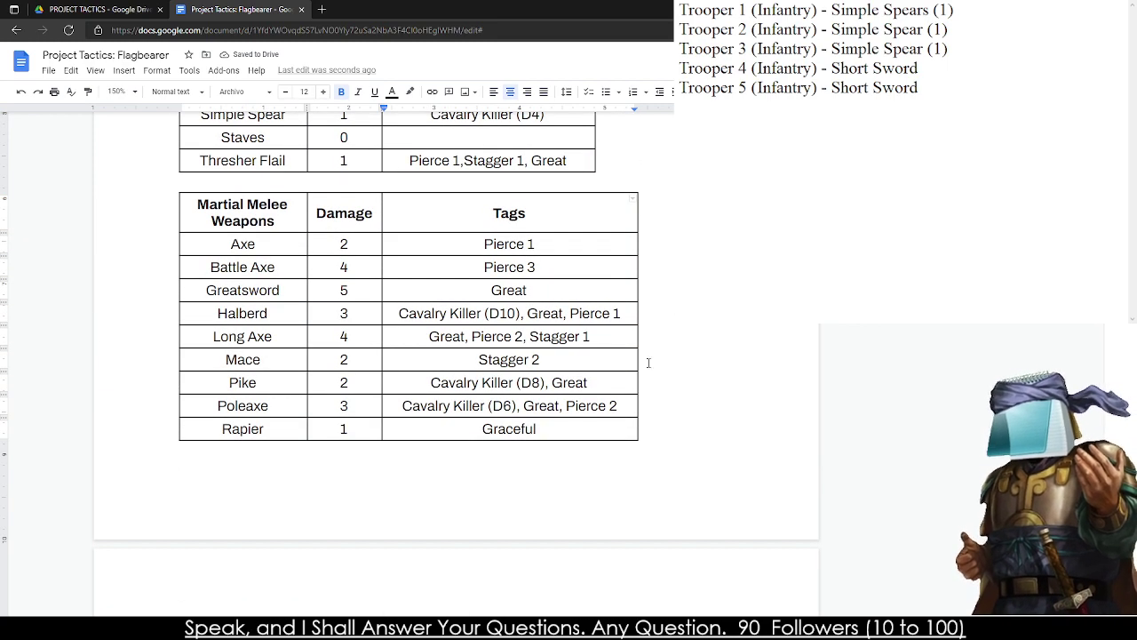
pyautogui.hotkey('ctrl', 'z')
# - Try a page break between the Basic and Martial Melee Weapons tables
pyautogui.scroll(3, 613, 378)
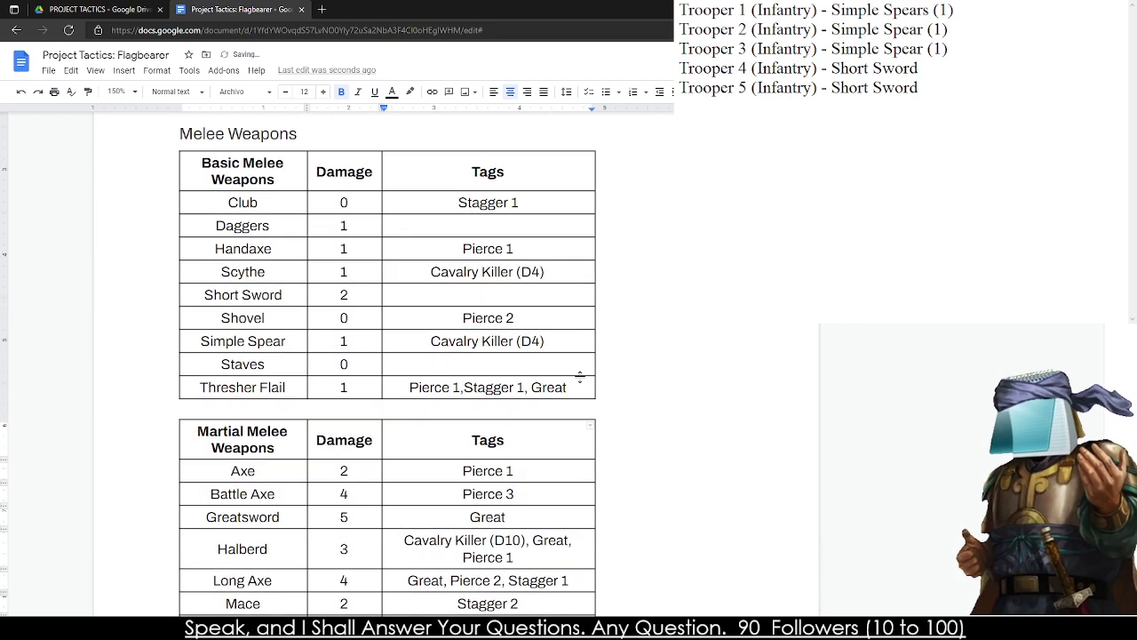
pyautogui.scroll(-3, 533, 369)
pyautogui.scroll(-5, 324, 302)
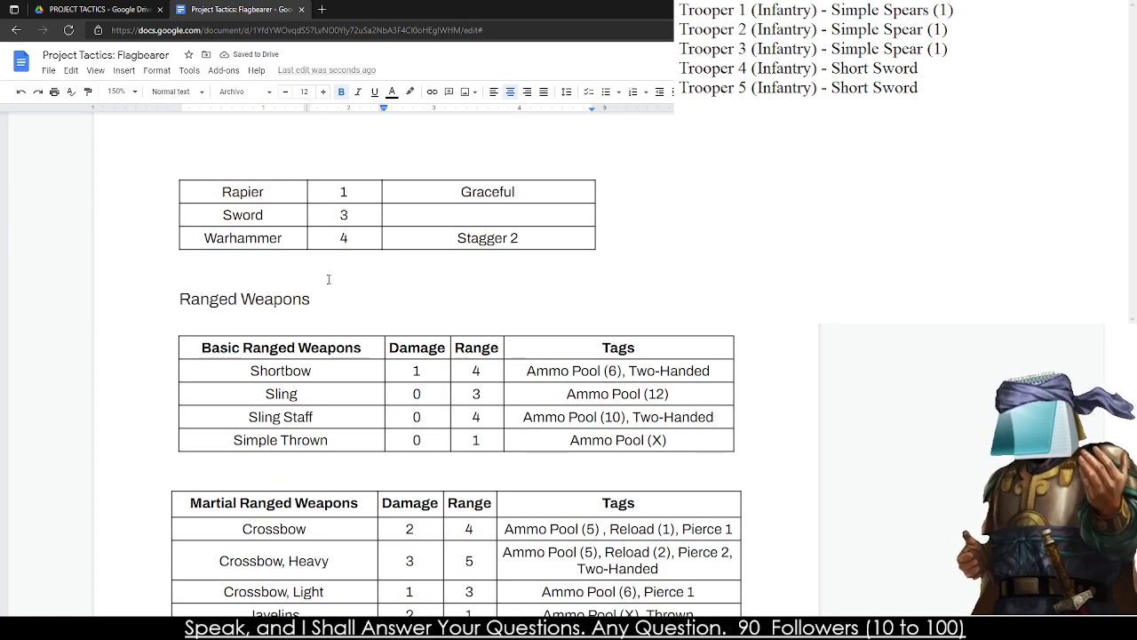
pyautogui.scroll(15, 328, 278)
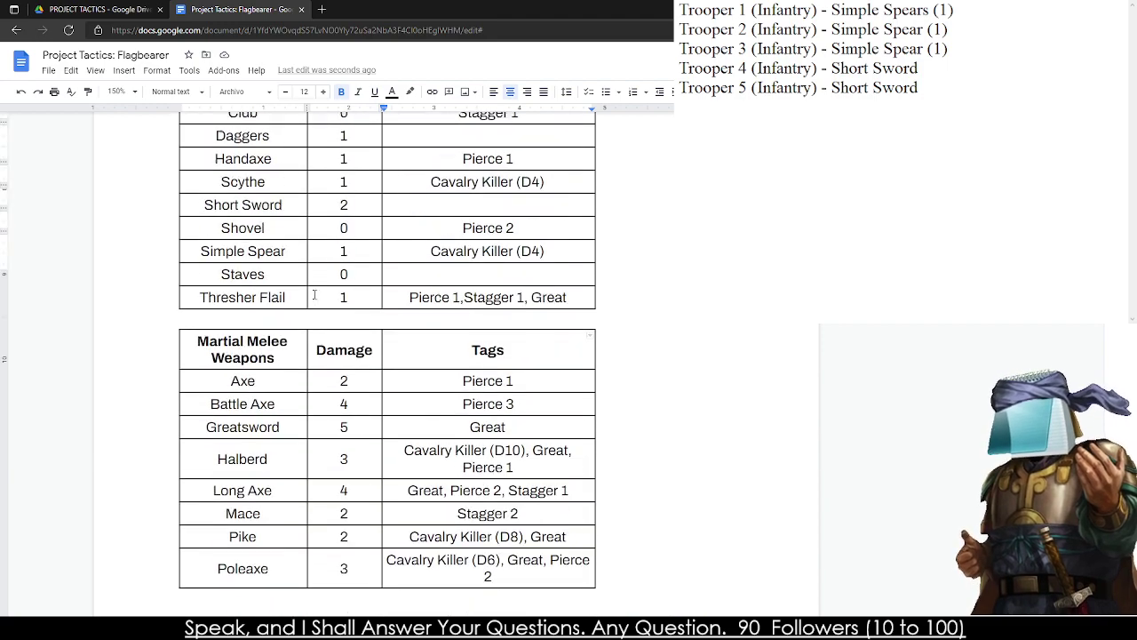
pyautogui.scroll(2, 287, 288)
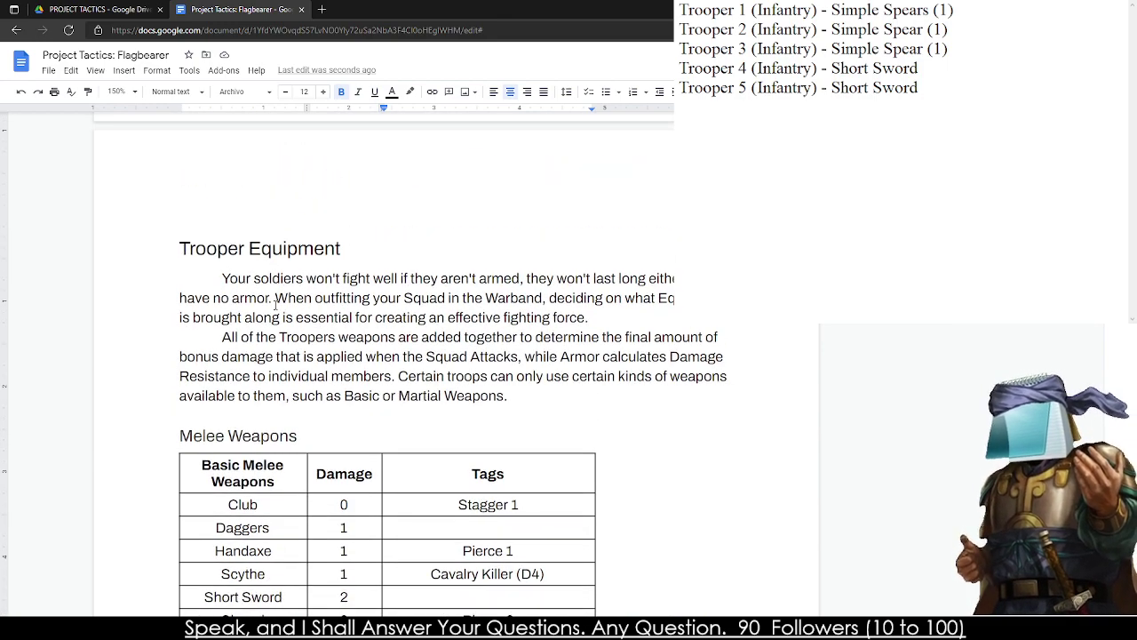
pyautogui.scroll(-4, 178, 399)
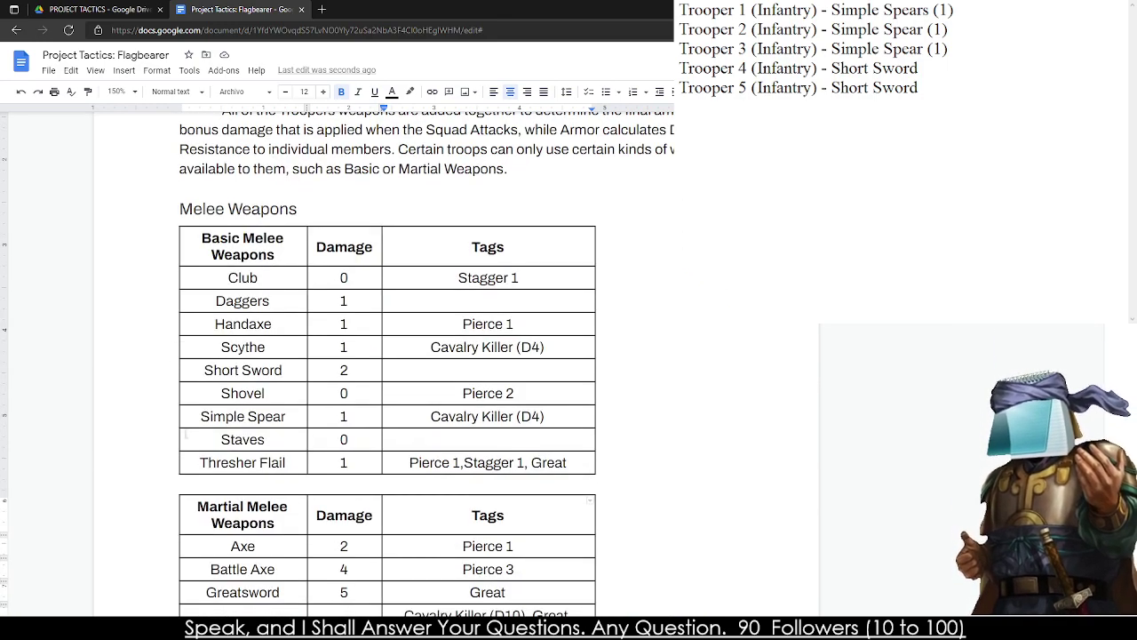
pyautogui.click(183, 480)
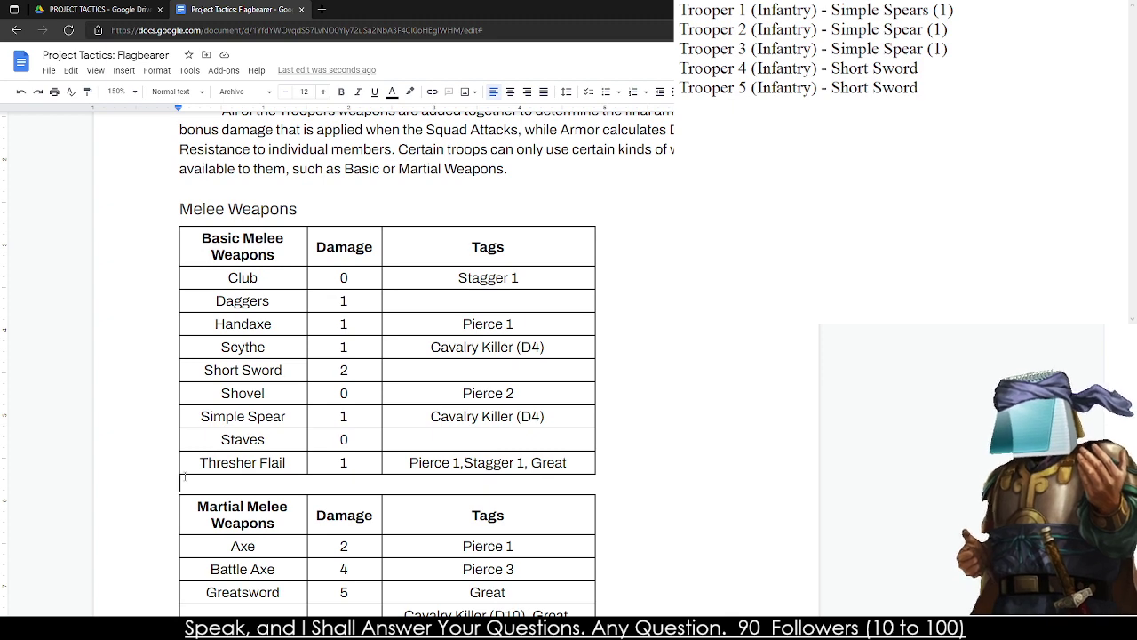
pyautogui.scroll(-11, 183, 480)
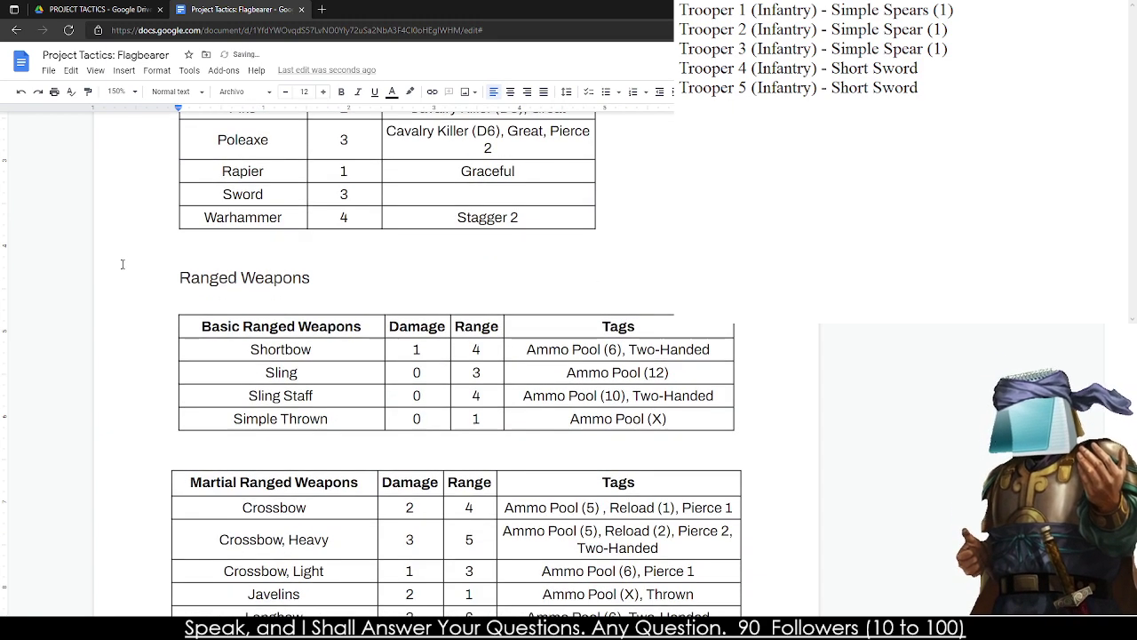
# - Try a page break before the Ranged Weapons heading, check the page layout, and undo both page breaks
pyautogui.press('Down')
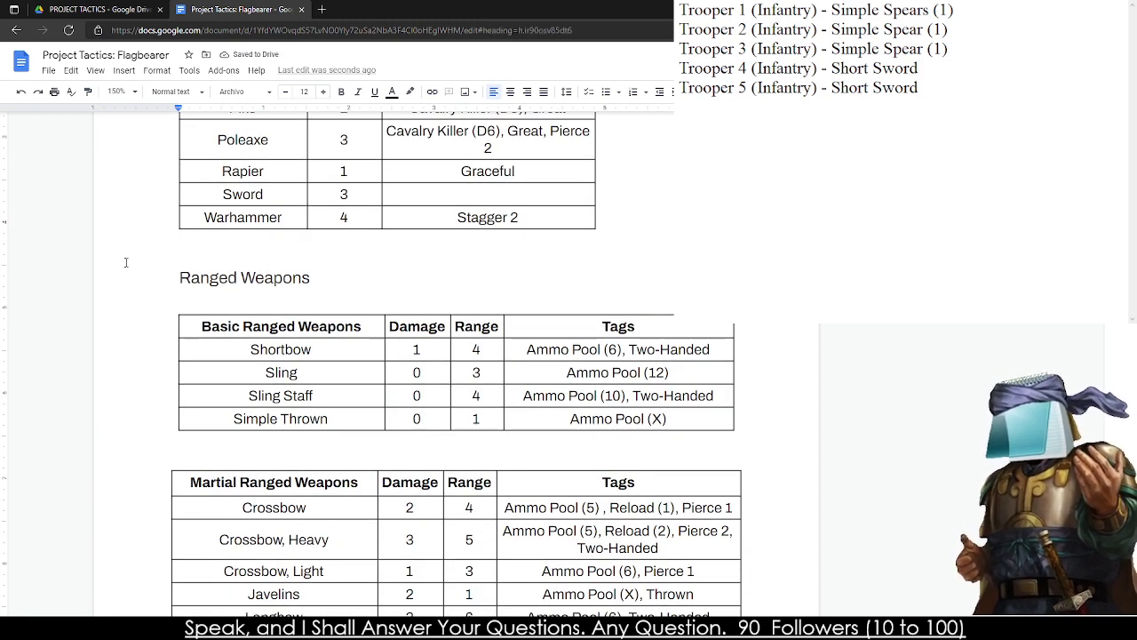
pyautogui.hotkey('ctrl', 'Return')
pyautogui.scroll(-10, 165, 366)
pyautogui.scroll(-5, 287, 358)
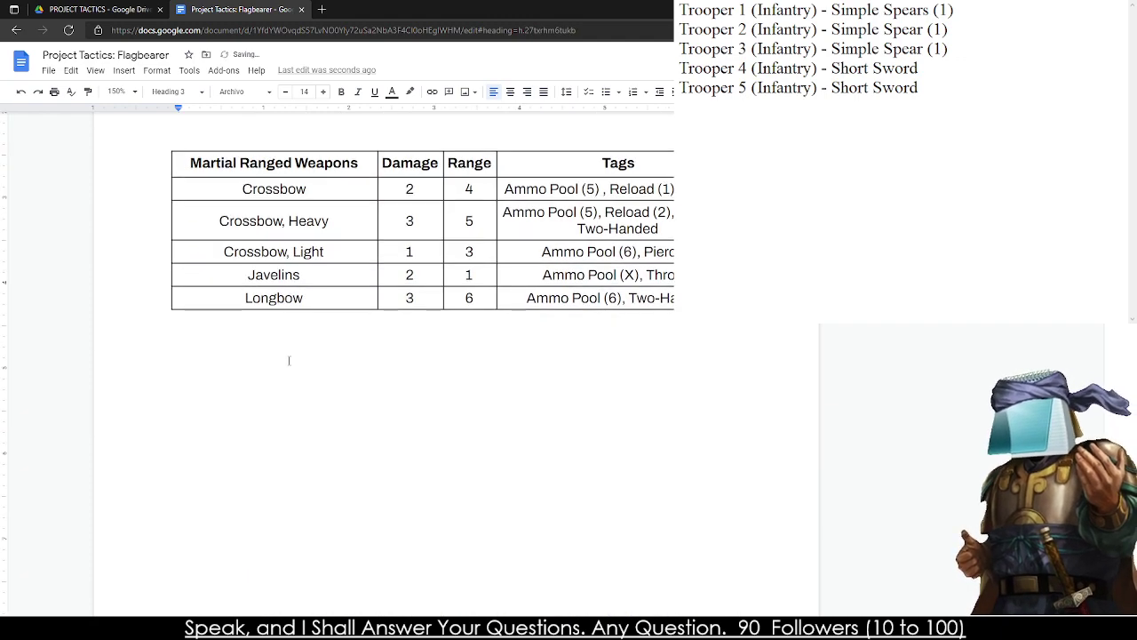
pyautogui.scroll(15, 319, 332)
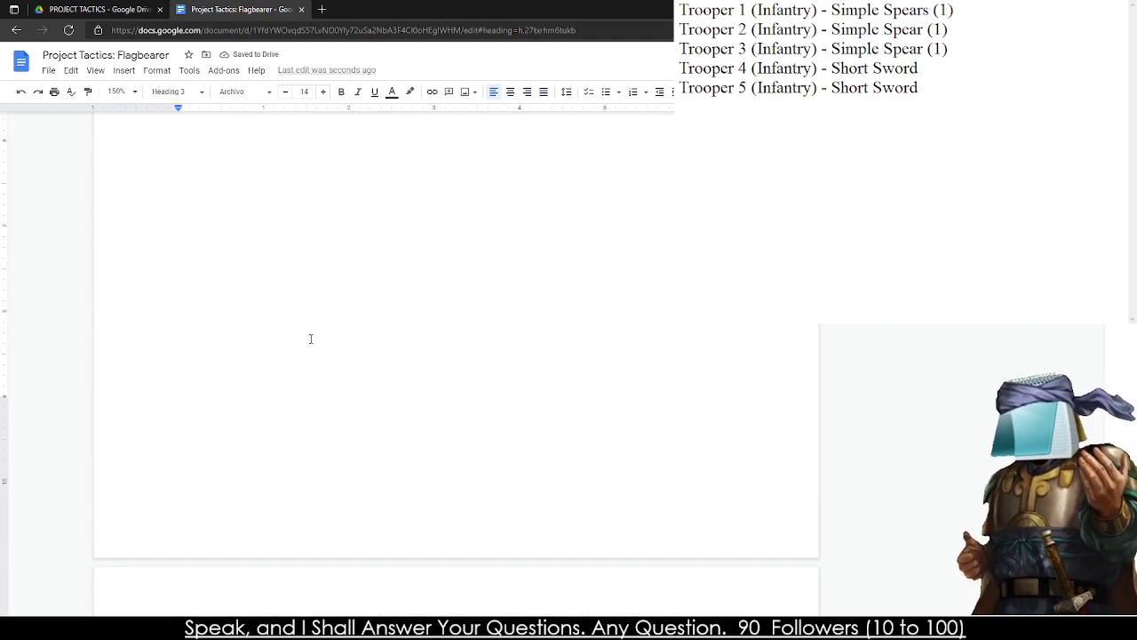
pyautogui.scroll(8, 292, 454)
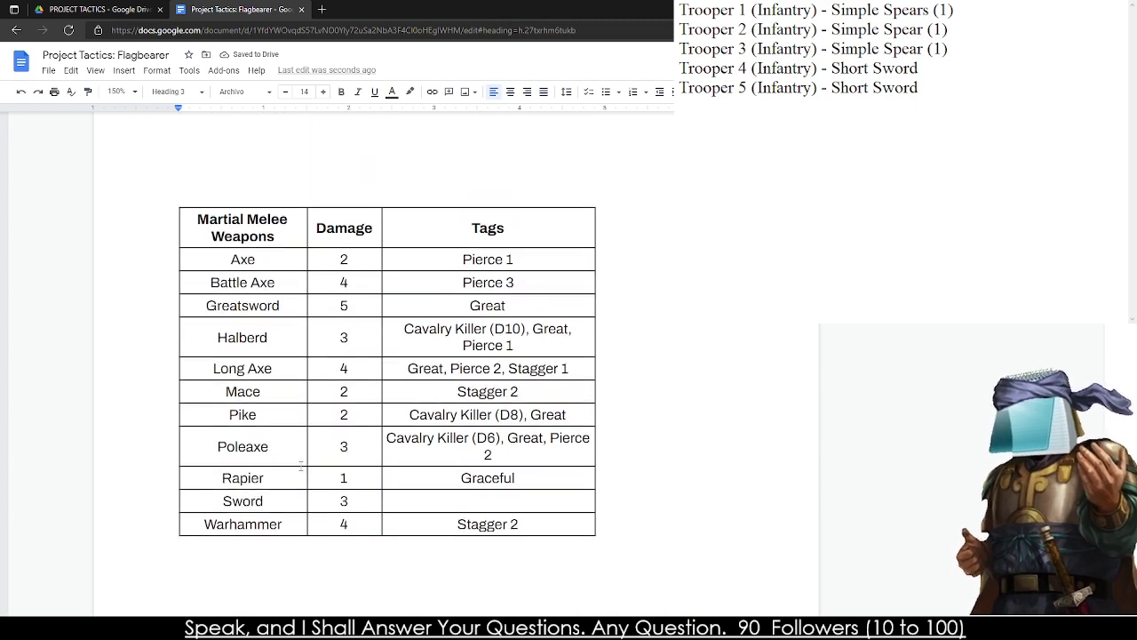
pyautogui.scroll(1, 300, 465)
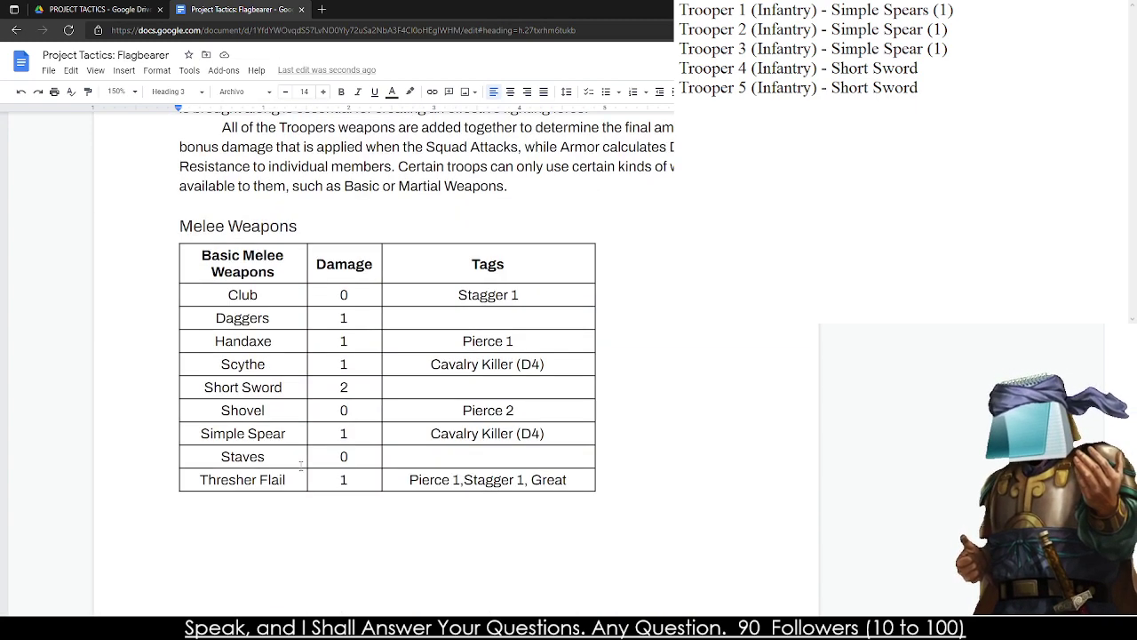
pyautogui.scroll(-8, 300, 466)
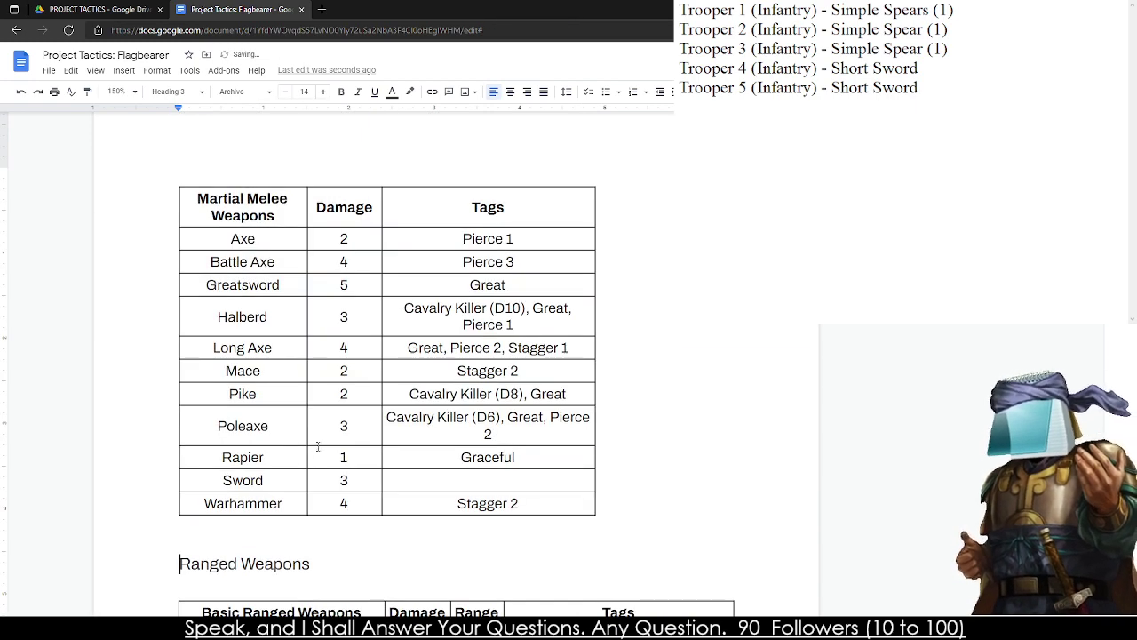
pyautogui.scroll(8, 329, 444)
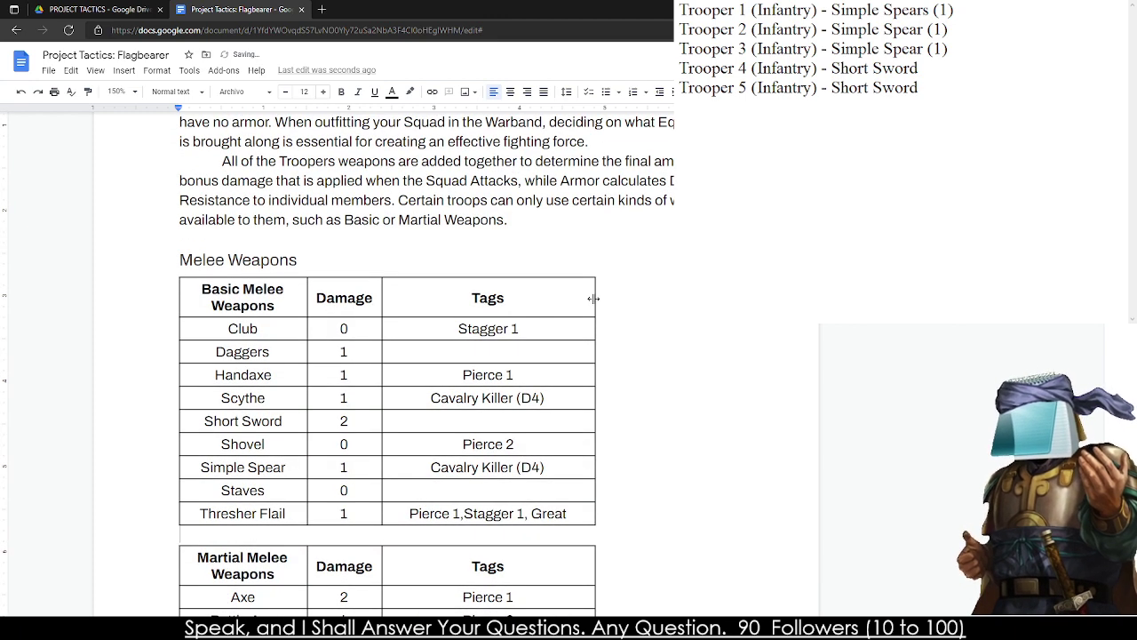
# - Narrow the Tags columns of the Basic and Martial Melee Weapons tables to about half their width, matching each other
pyautogui.moveTo(593, 298); pyautogui.dragTo(484, 298)
pyautogui.scroll(-3, 464, 318)
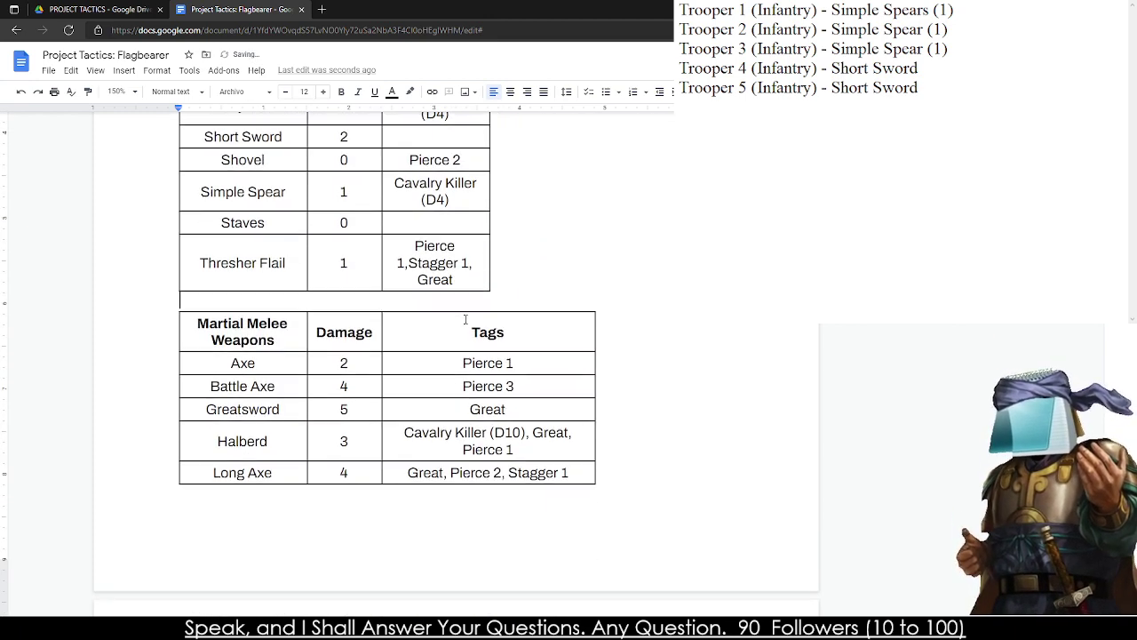
pyautogui.moveTo(504, 330); pyautogui.dragTo(489, 331)
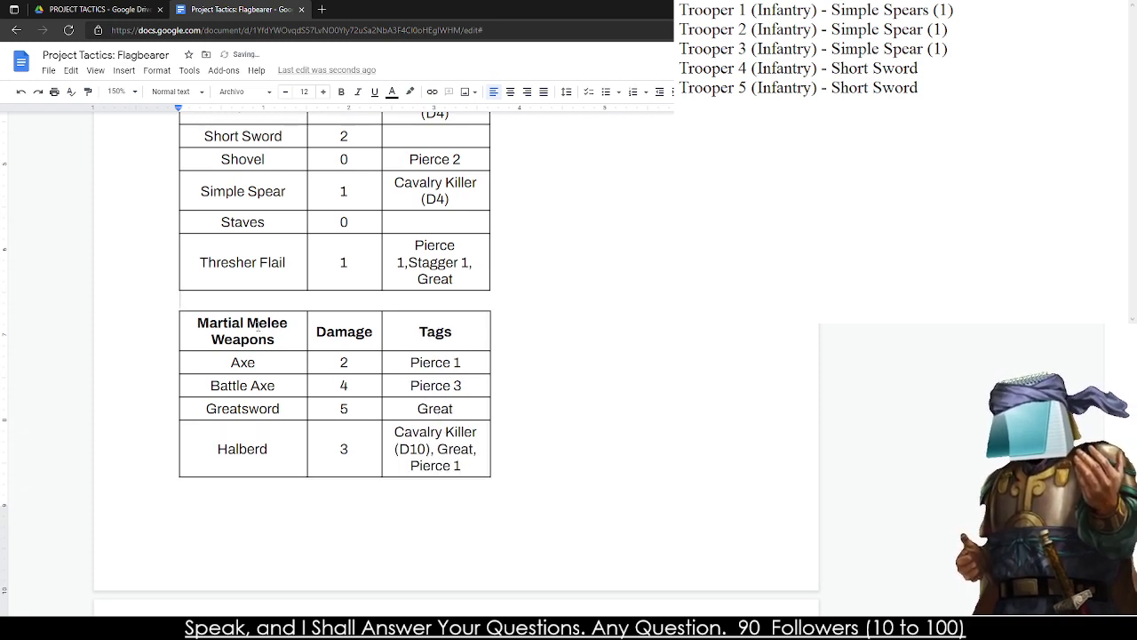
# - Reduce the text of the whole Martial Melee Weapons table to font size 10
pyautogui.scroll(-5, 365, 409)
pyautogui.moveTo(241, 251); pyautogui.dragTo(438, 444)
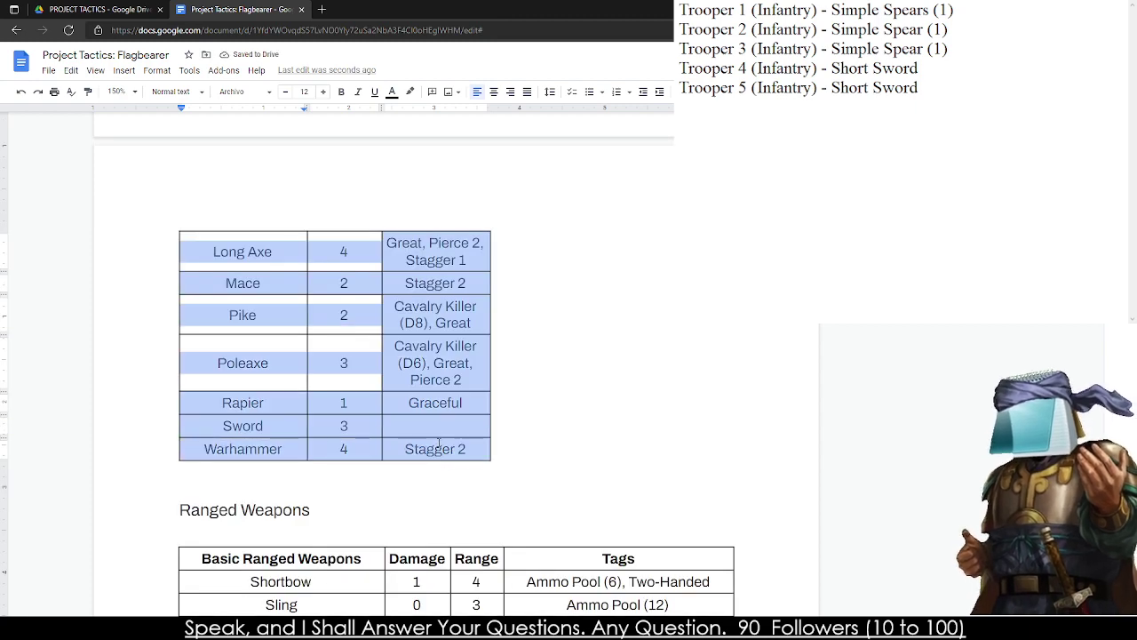
pyautogui.click(284, 92)
pyautogui.click(284, 93)
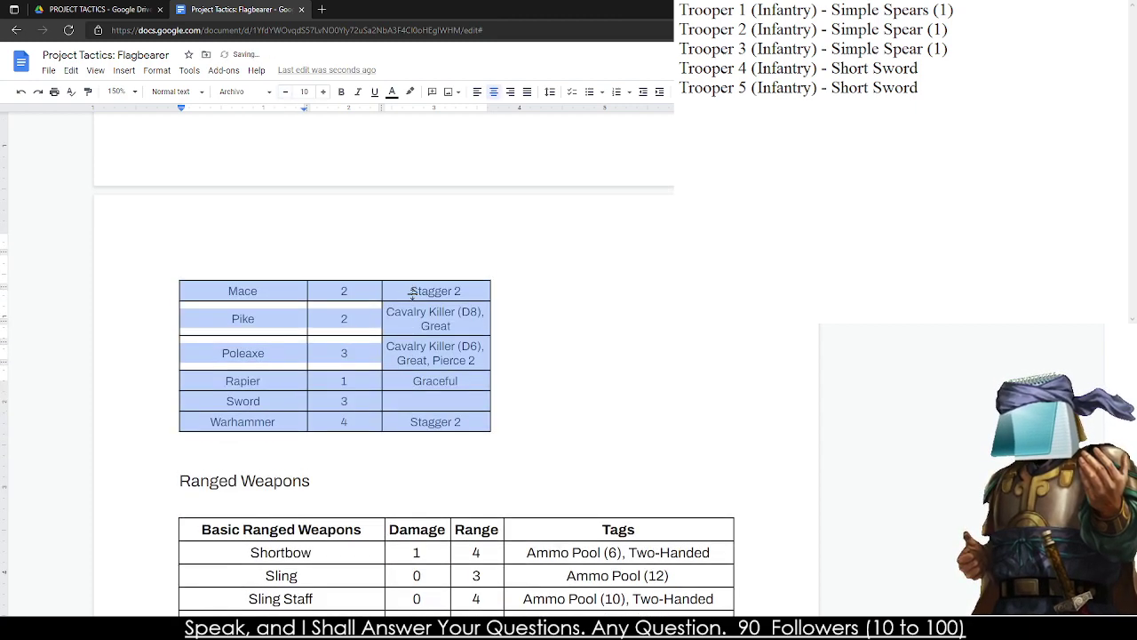
# - Reduce the text of the whole Basic Melee Weapons table to font size 10
pyautogui.scroll(3, 378, 309)
pyautogui.scroll(4, 379, 309)
pyautogui.moveTo(426, 502); pyautogui.dragTo(404, 234)
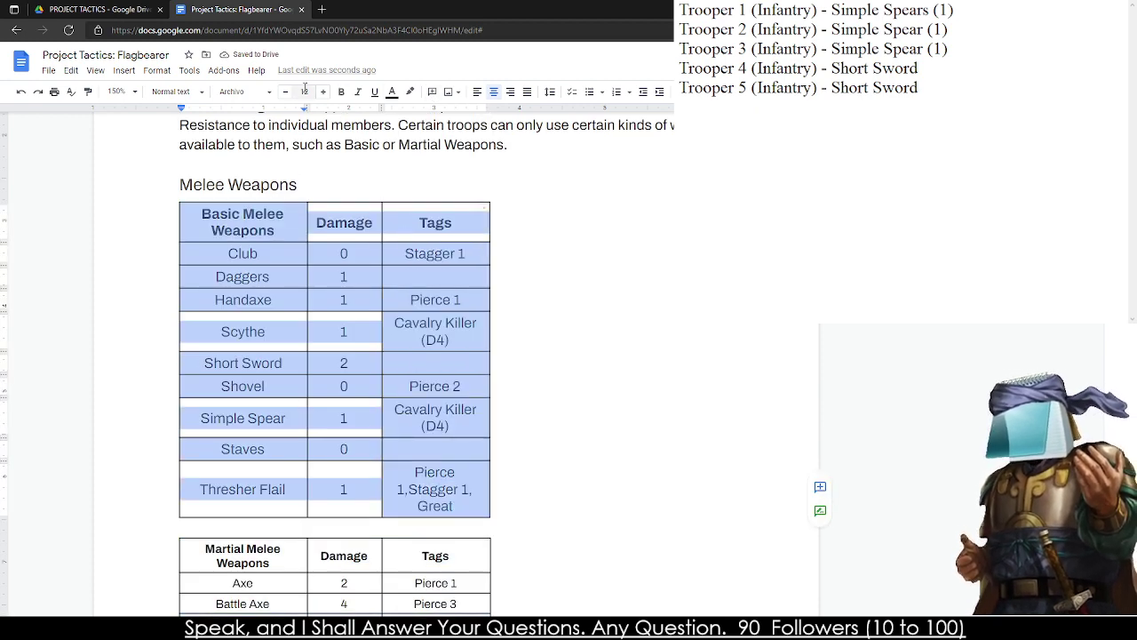
pyautogui.click(285, 93)
pyautogui.click(285, 92)
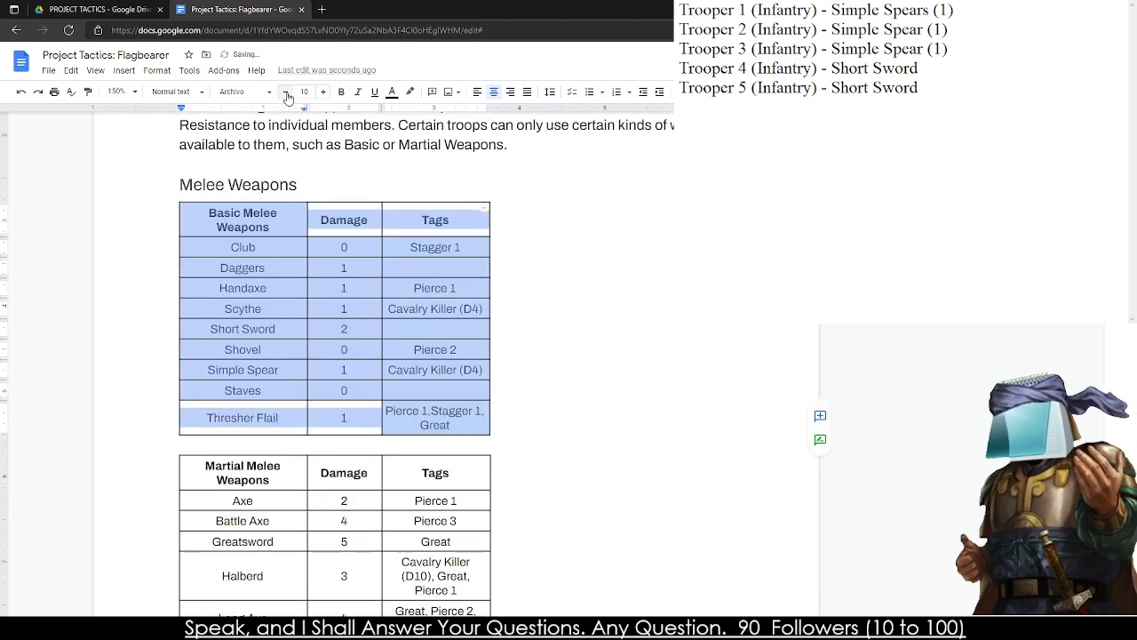
# - Add an empty line between the Melee Weapons heading and the Basic table, and apply the Normal text style
pyautogui.scroll(2, 291, 184)
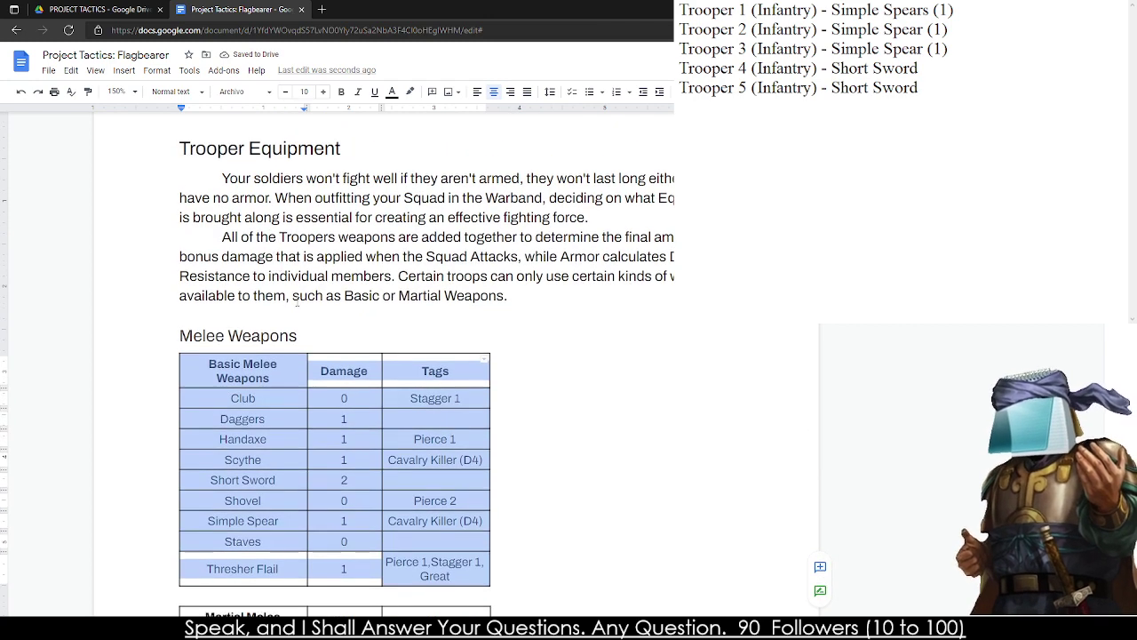
pyautogui.click(229, 335)
pyautogui.press('Return')
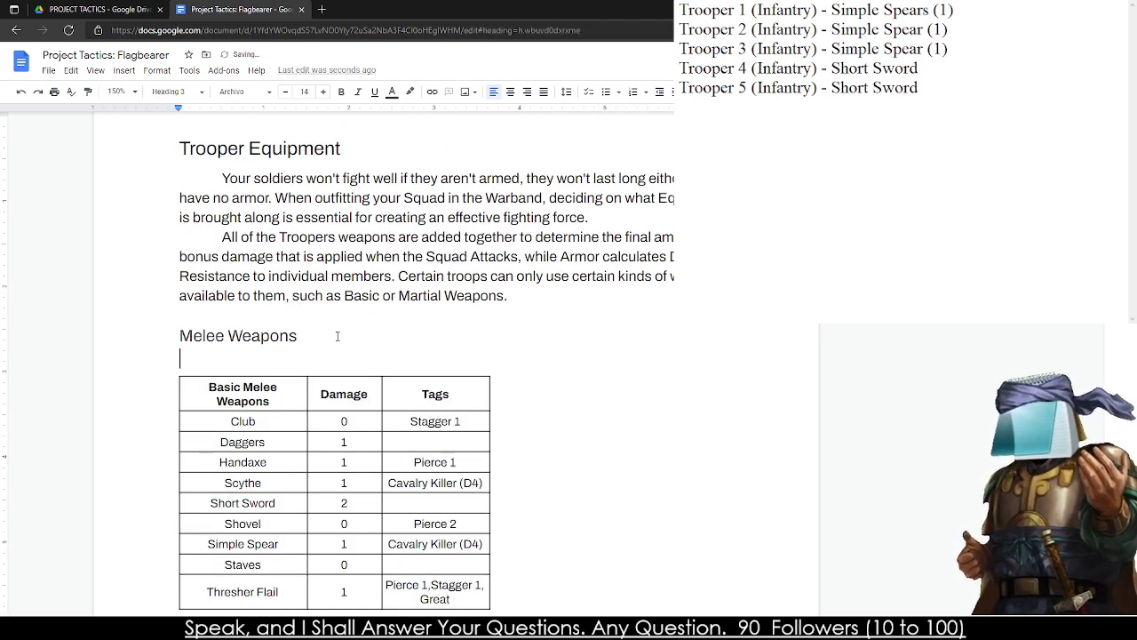
pyautogui.click(176, 91)
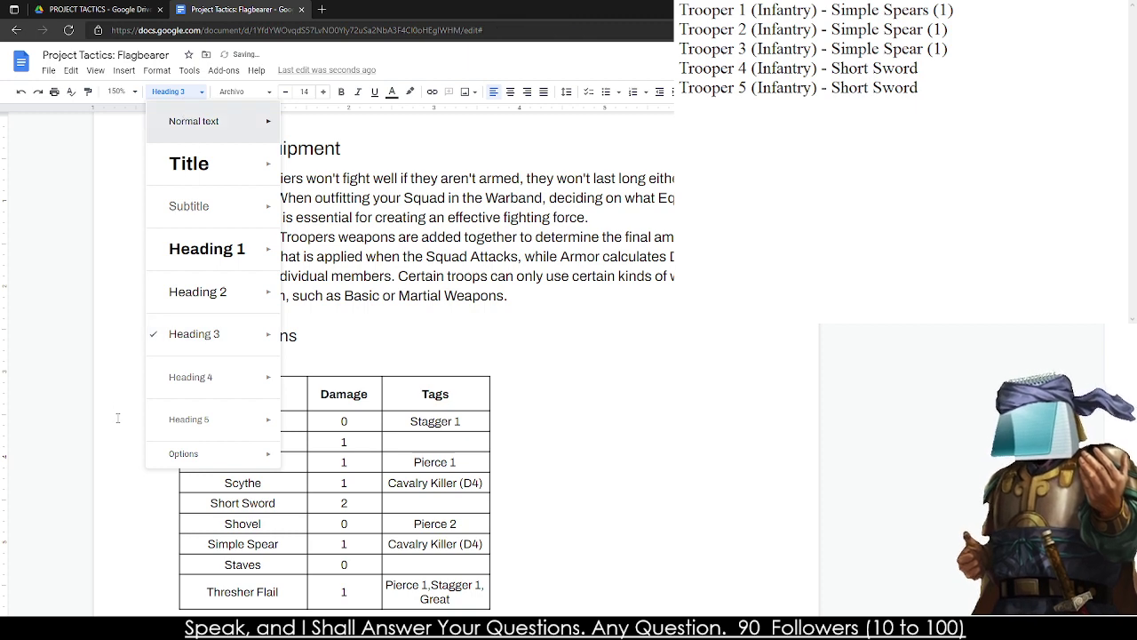
pyautogui.click(189, 118)
# - Insert a table with two columns and one row above the Basic Melee Weapons table
pyautogui.click(123, 71)
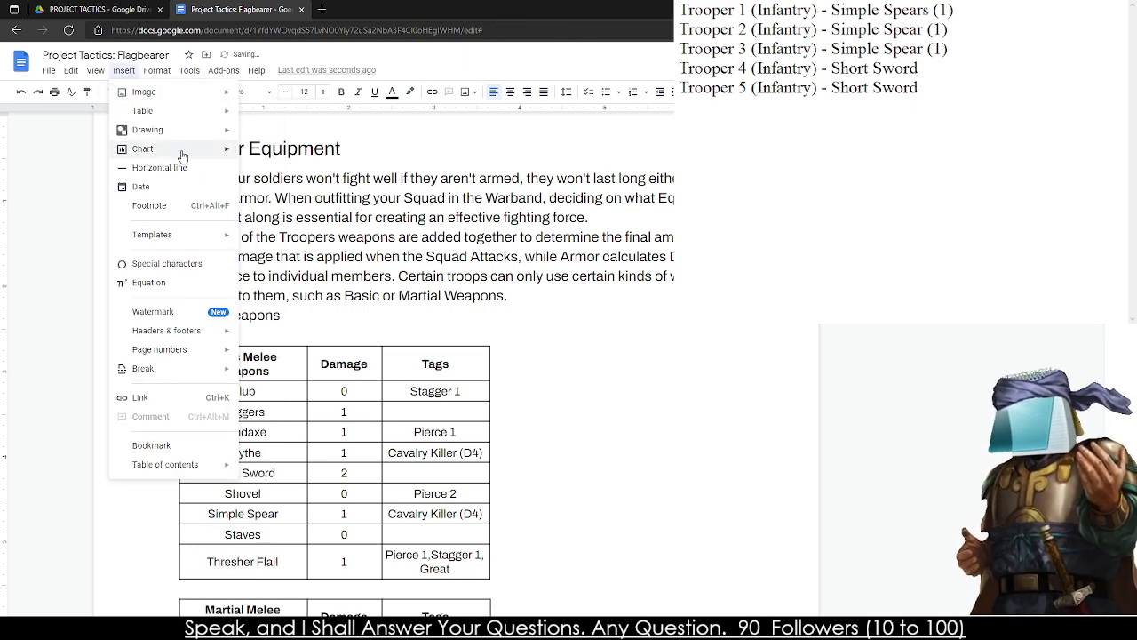
pyautogui.moveTo(163, 111)
pyautogui.click(256, 114)
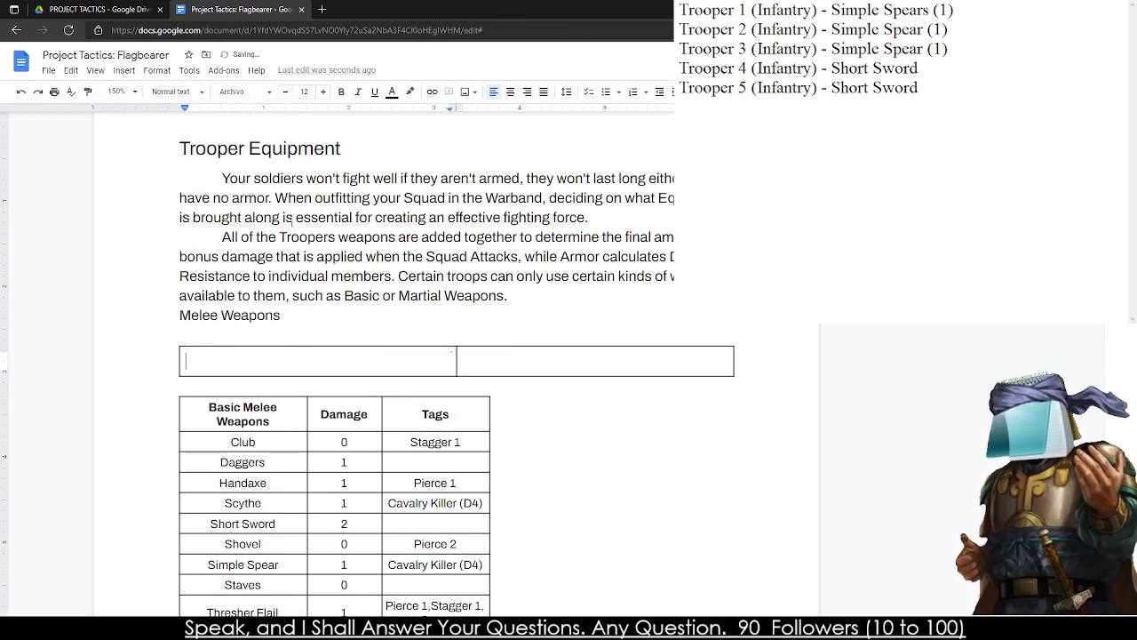
# - Move the Basic Melee Weapons table into the first cell of the two-column layout table
pyautogui.scroll(-3, 435, 449)
pyautogui.hotkey('shift', 'Down')
pyautogui.hotkey('shift', 'Down')
pyautogui.hotkey('shift', 'Down')
pyautogui.keyDown('shift'); pyautogui.click(438, 467); pyautogui.keyUp('shift')
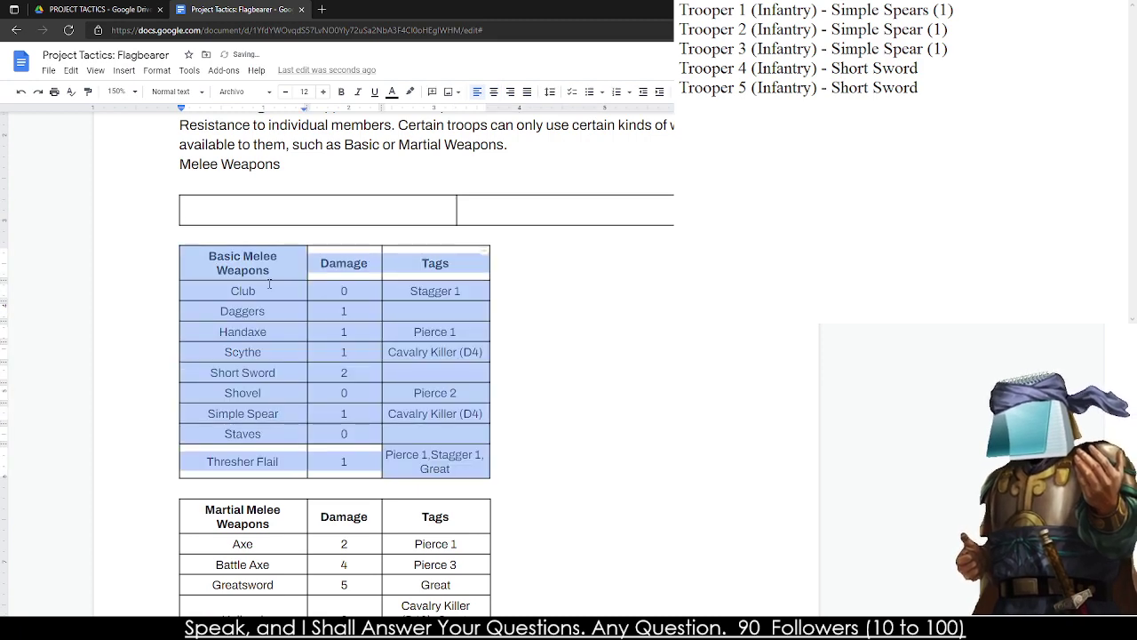
pyautogui.moveTo(438, 467); pyautogui.dragTo(187, 210)
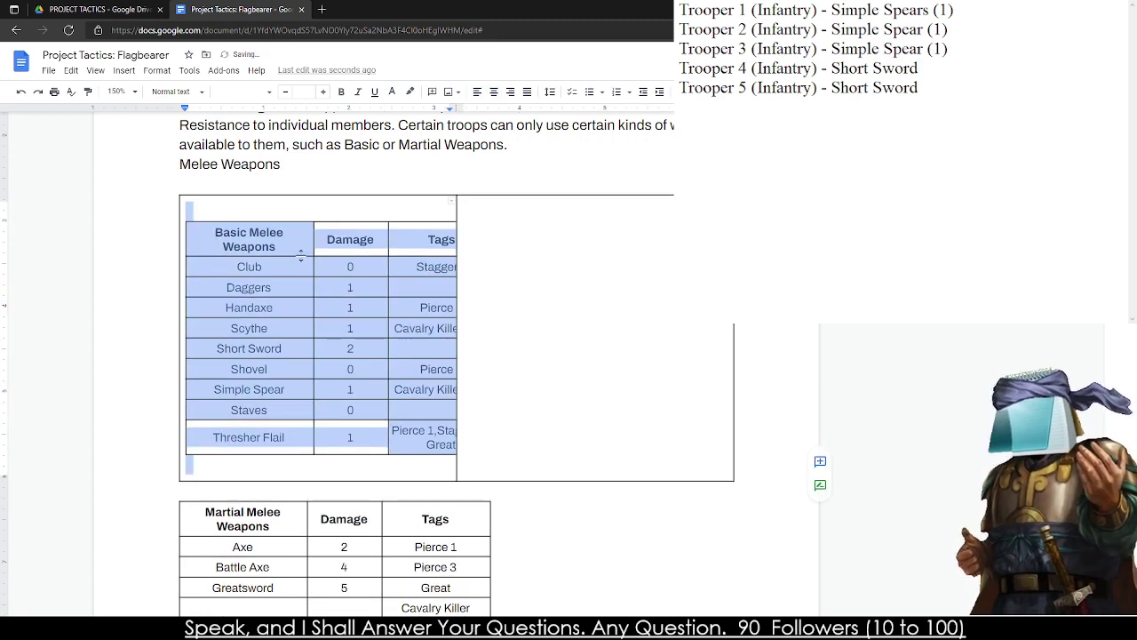
# - Move the Martial Melee Weapons table into the second cell of the layout table
pyautogui.scroll(-3, 397, 519)
pyautogui.moveTo(397, 519); pyautogui.dragTo(251, 430)
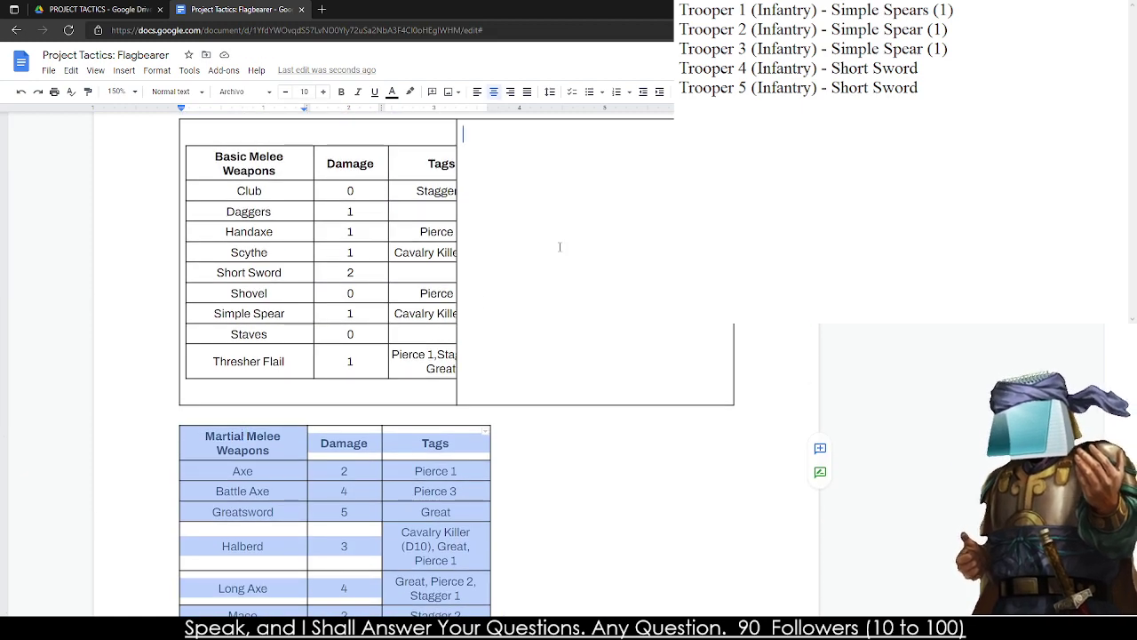
pyautogui.moveTo(559, 246); pyautogui.dragTo(558, 246)
pyautogui.scroll(1, 278, 210)
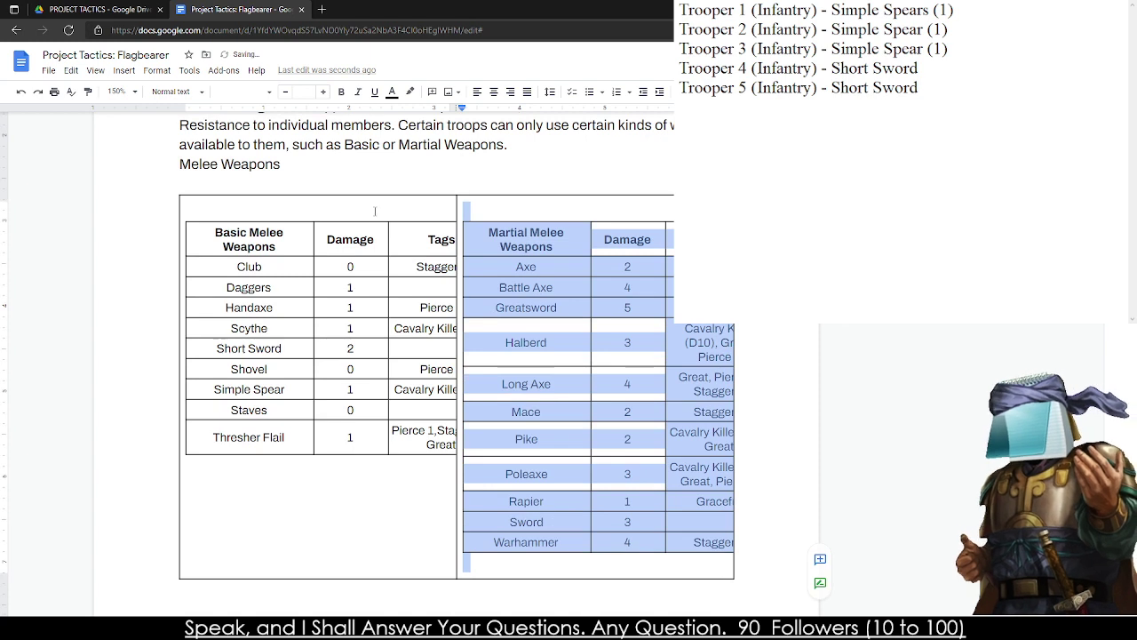
# - Narrow the weapon name, Damage and Tags columns of the Basic Melee Weapons table to fit inside its layout cell
pyautogui.click(278, 210)
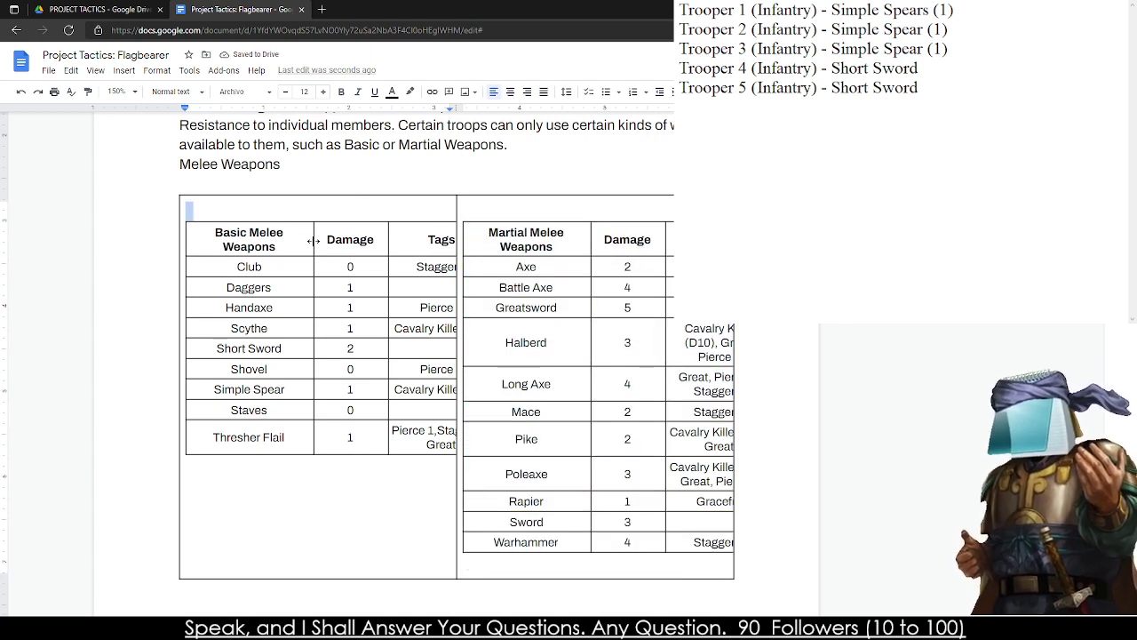
pyautogui.moveTo(313, 240); pyautogui.dragTo(274, 240)
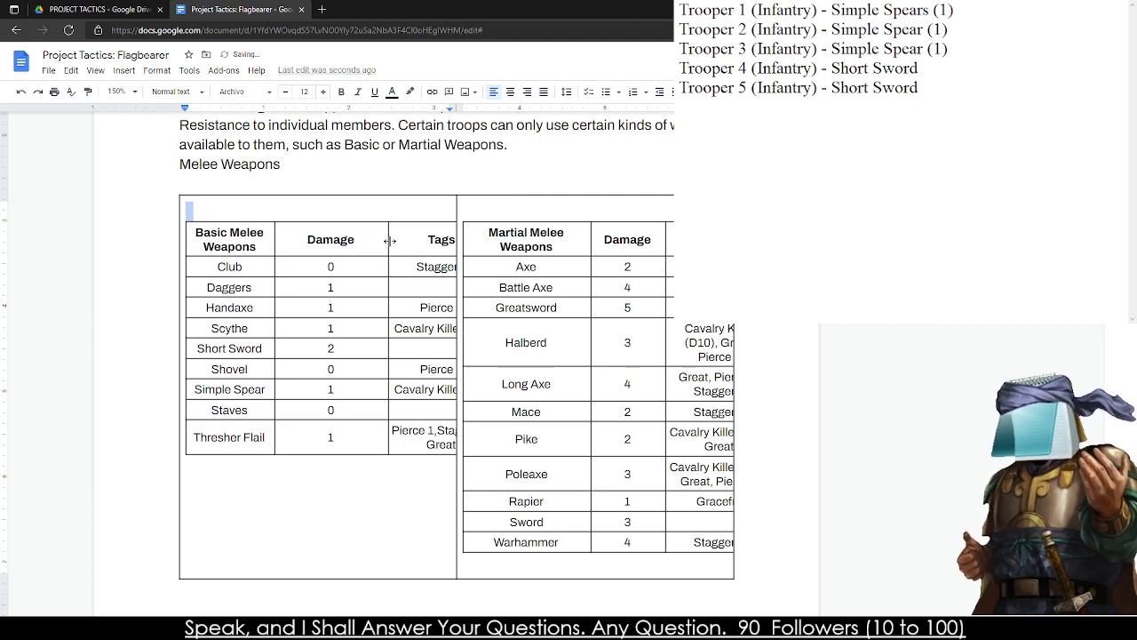
pyautogui.moveTo(380, 240); pyautogui.dragTo(330, 240)
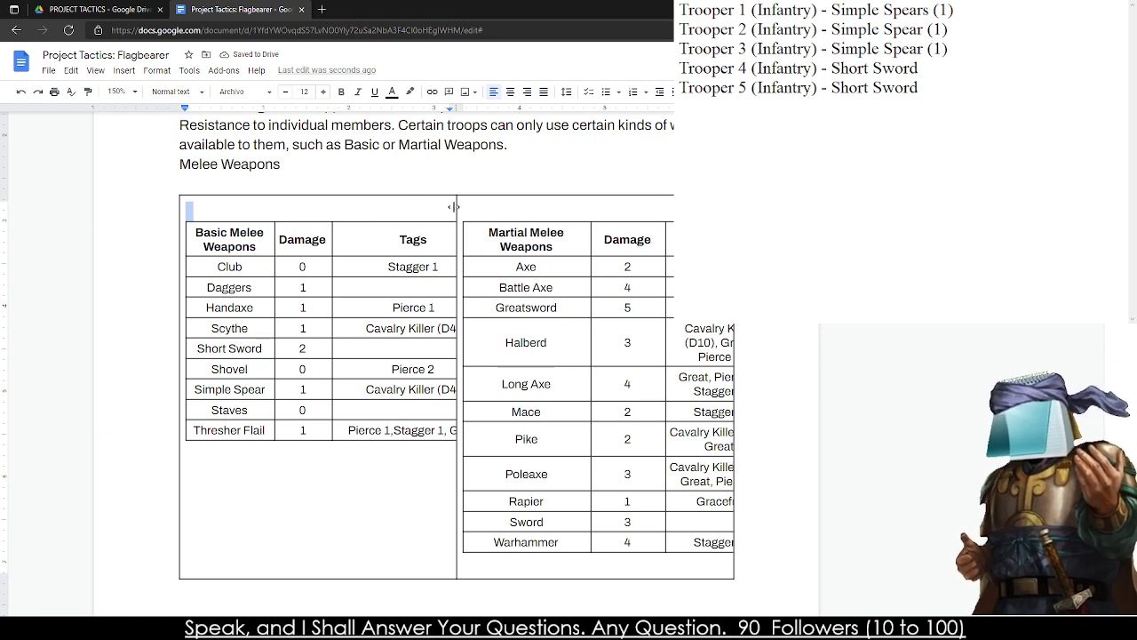
pyautogui.moveTo(496, 206); pyautogui.dragTo(416, 238)
pyautogui.moveTo(498, 215); pyautogui.dragTo(454, 215)
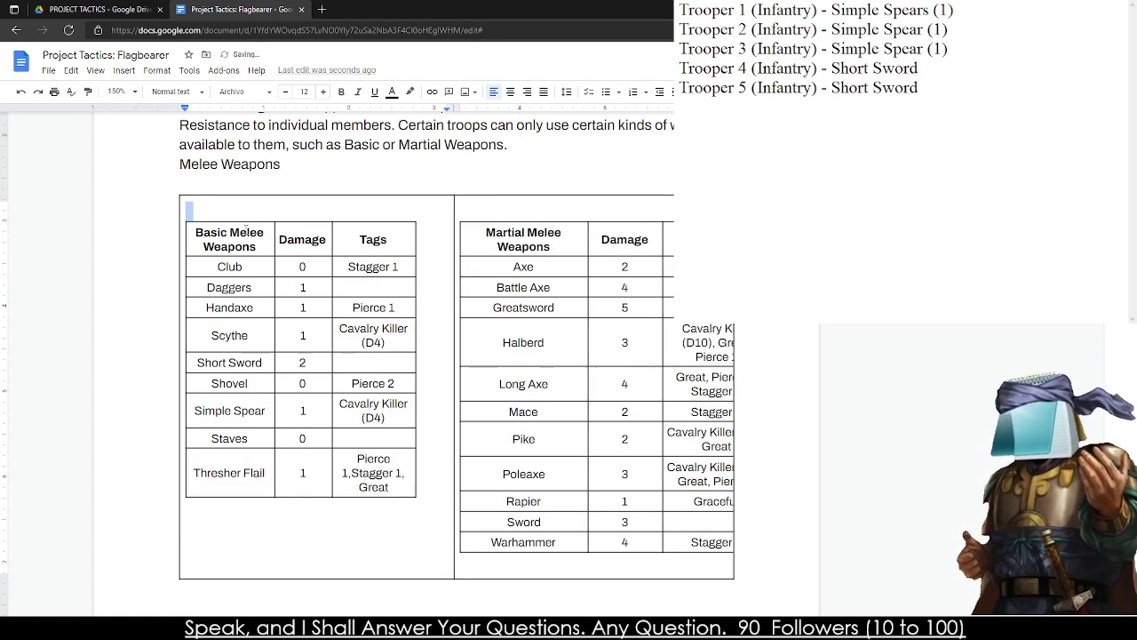
# - Set the weapon name columns of both the Basic and Martial Melee Weapons tables to a width of 1 inch
pyautogui.rightClick(235, 242)
pyautogui.click(322, 538)
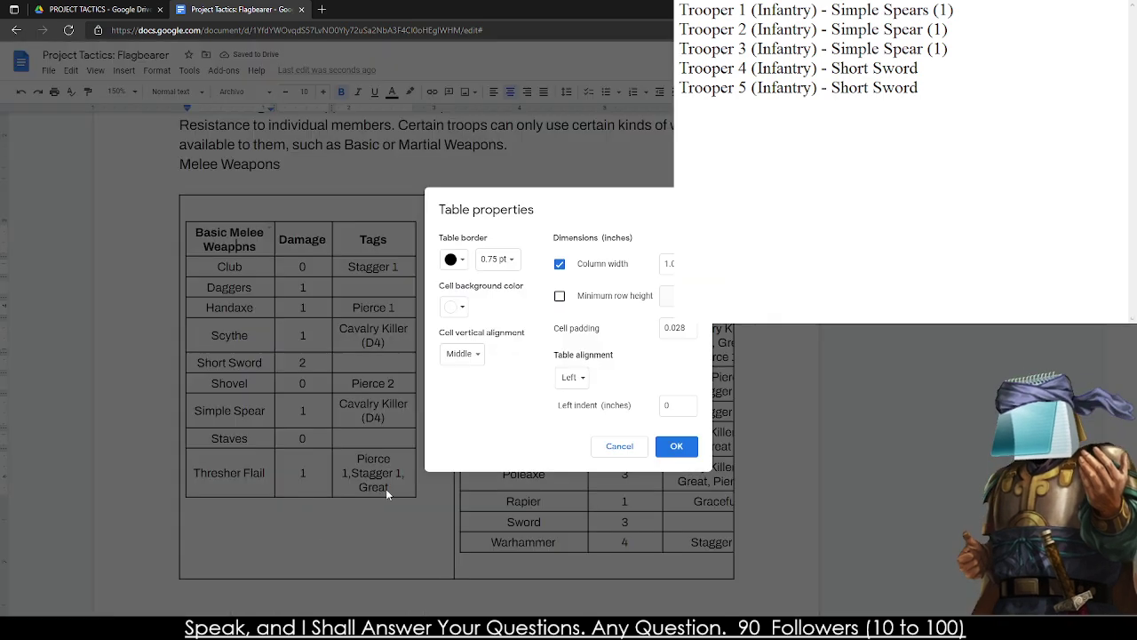
pyautogui.click(676, 446)
pyautogui.rightClick(507, 235)
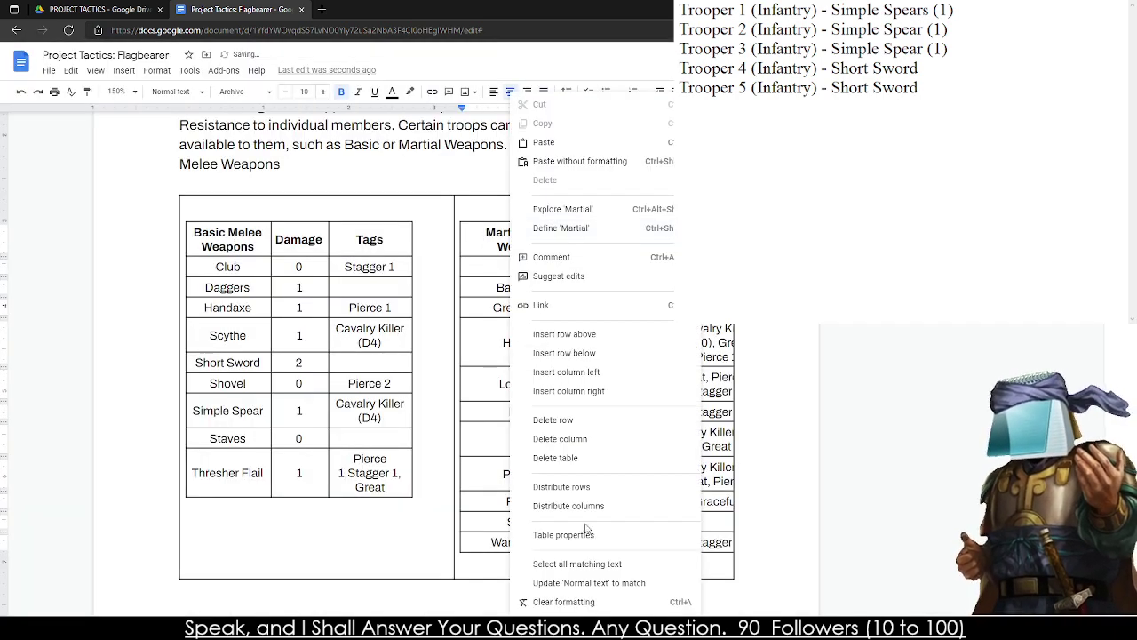
pyautogui.click(584, 534)
pyautogui.click(662, 262)
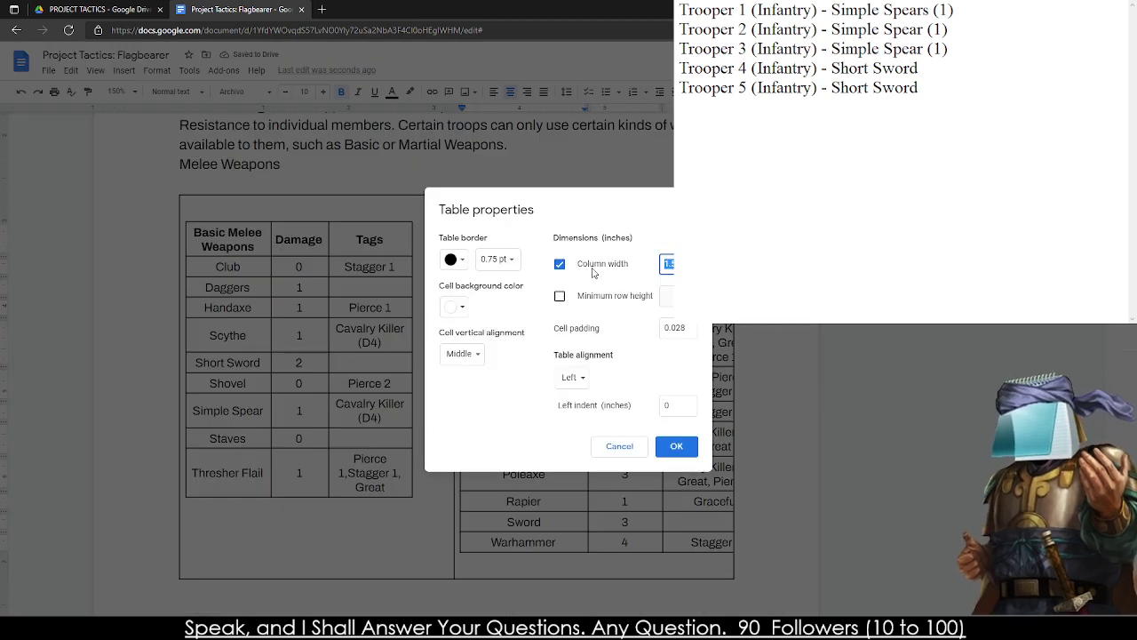
pyautogui.click(680, 447)
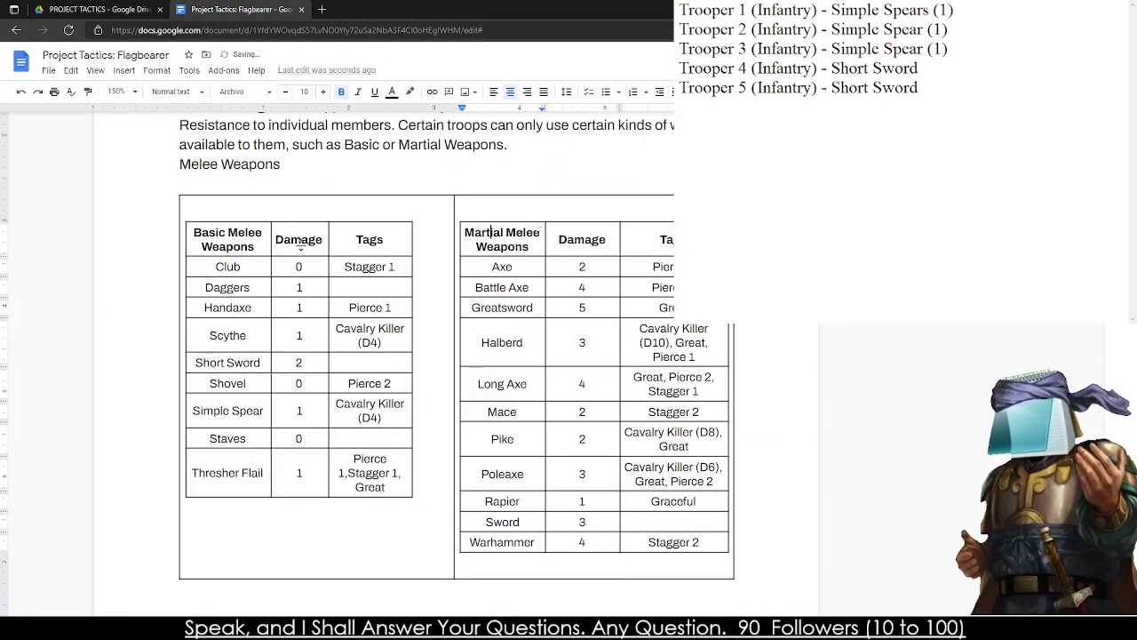
# - Try a column width of 0.5 inches for the Damage column of the Basic Melee Weapons table
pyautogui.rightClick(307, 240)
pyautogui.click(414, 533)
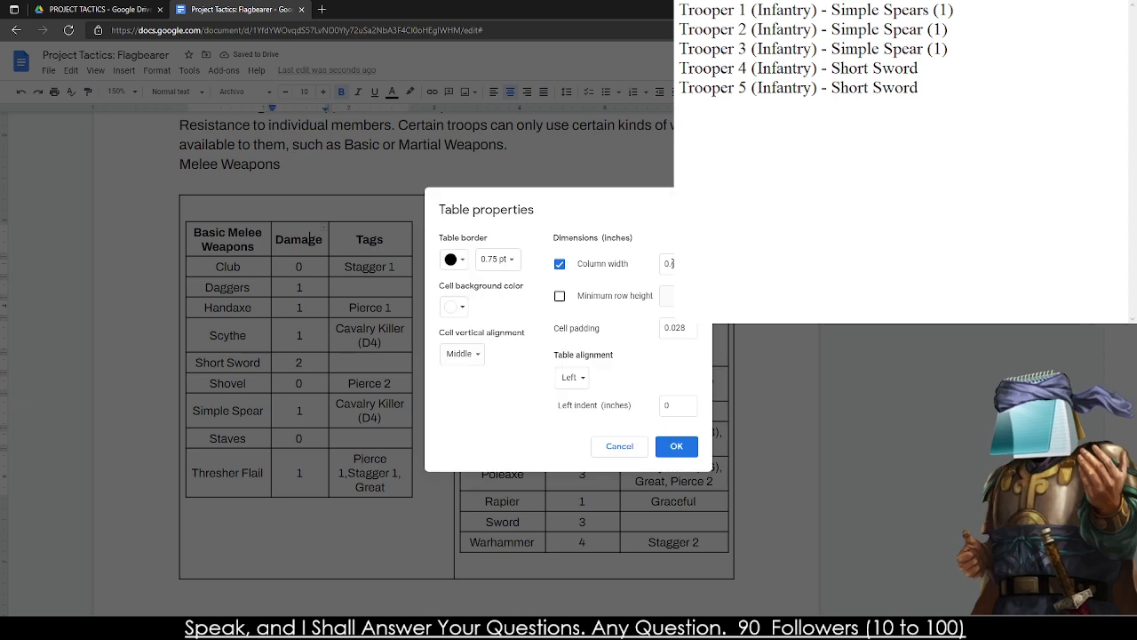
pyautogui.click(666, 263)
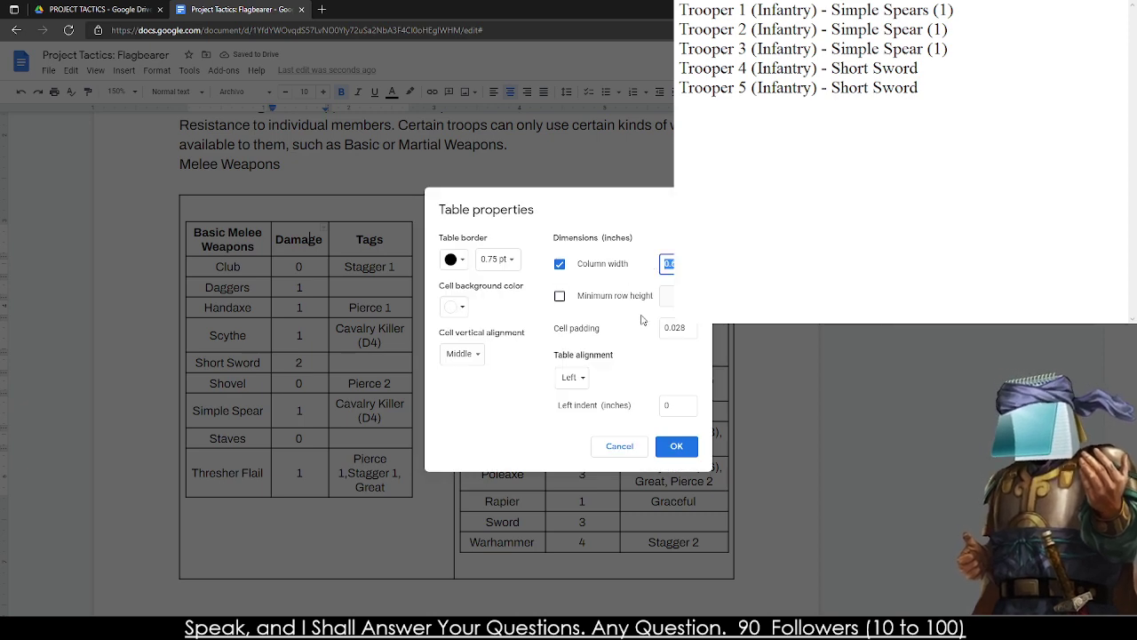
pyautogui.write('0.5')
pyautogui.press('Return')
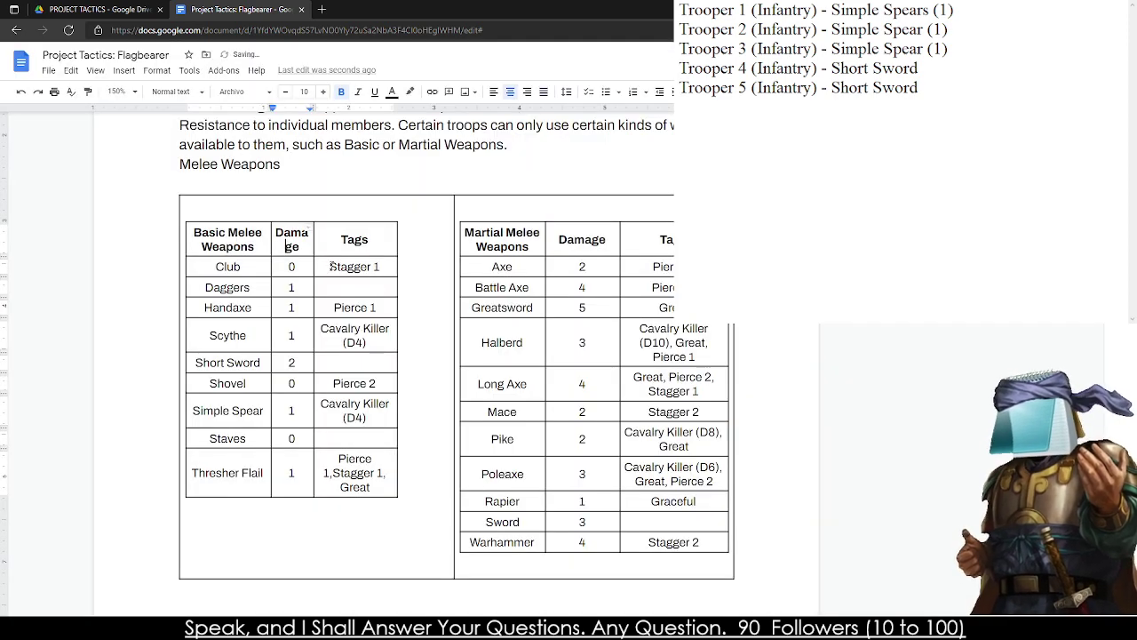
# - Match the Damage column width of the Martial Melee Weapons table to that of the Basic table
pyautogui.rightClick(303, 251)
pyautogui.click(399, 533)
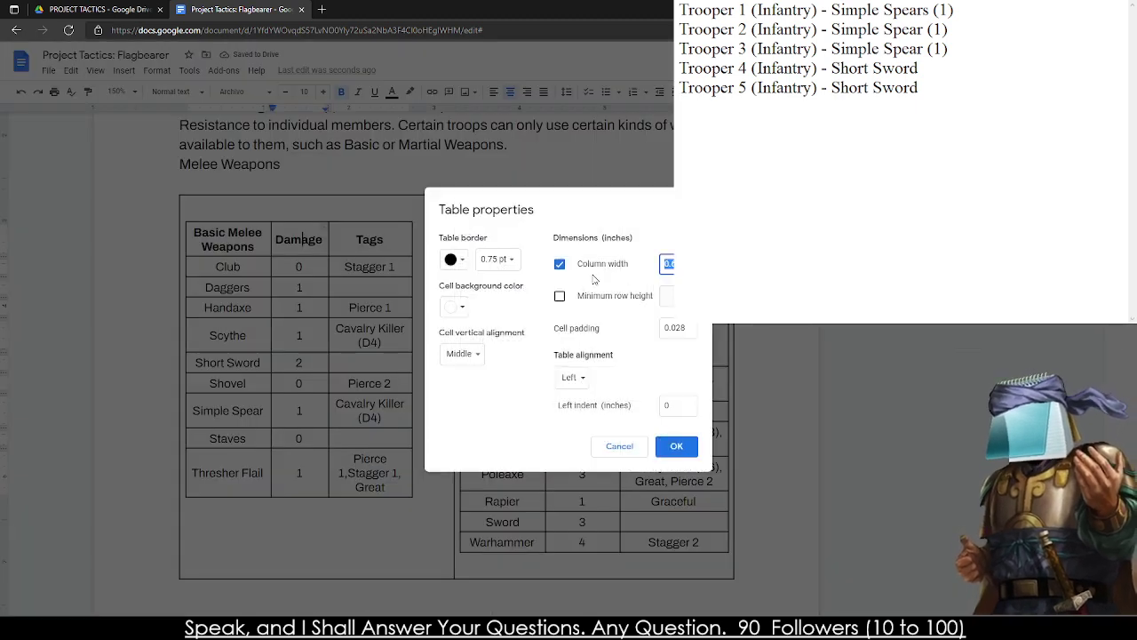
pyautogui.press('Return')
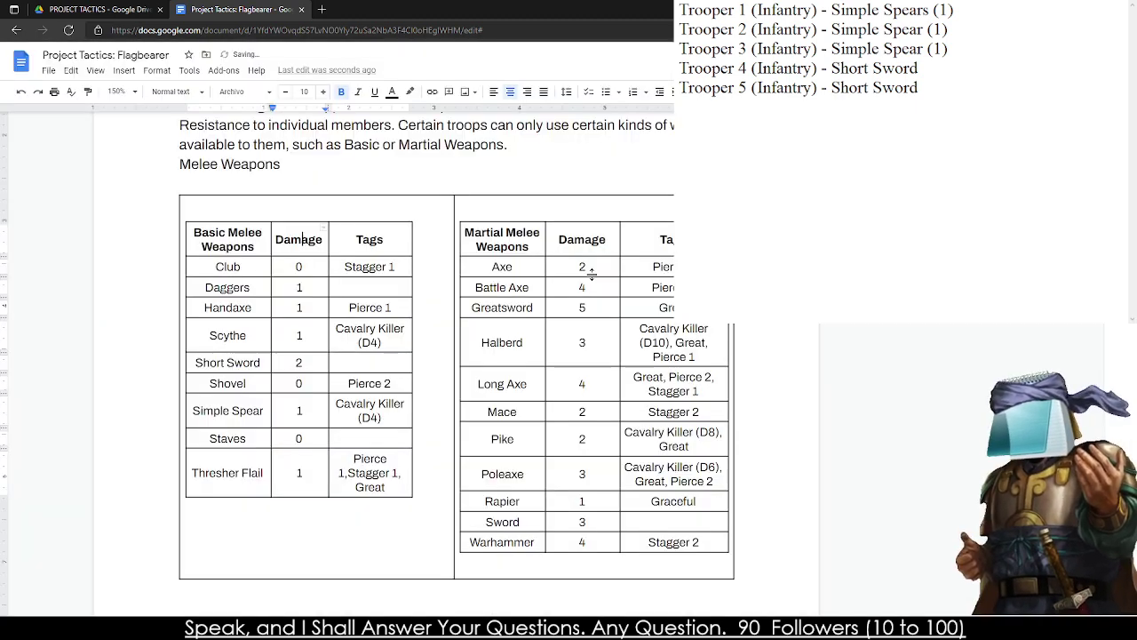
pyautogui.click(600, 235)
pyautogui.rightClick(580, 241)
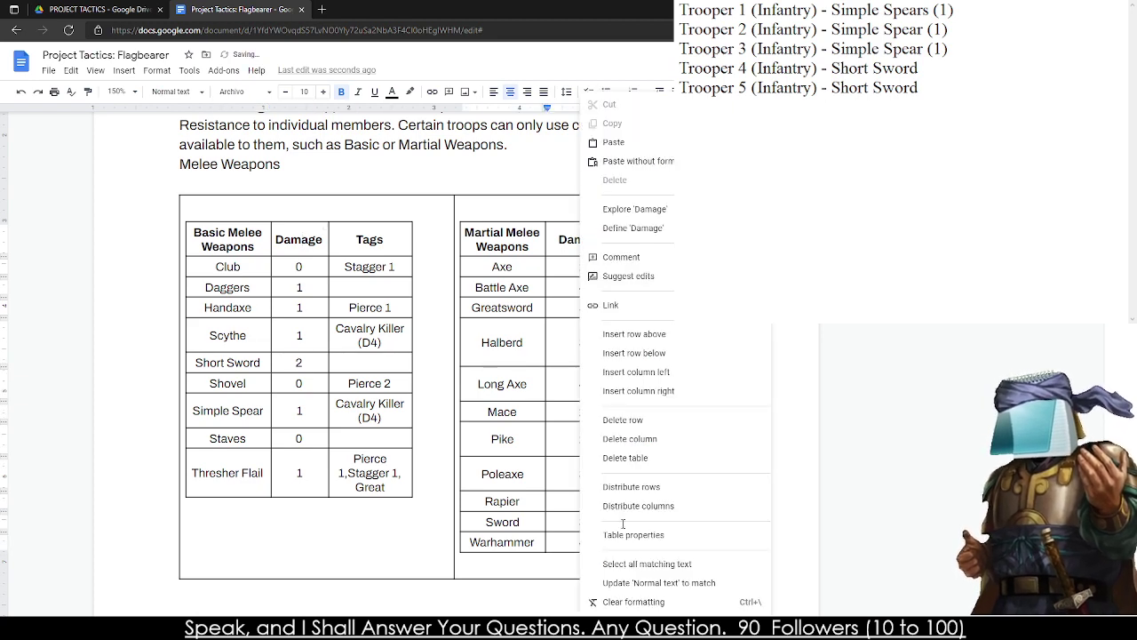
pyautogui.click(646, 536)
pyautogui.doubleClick(666, 263)
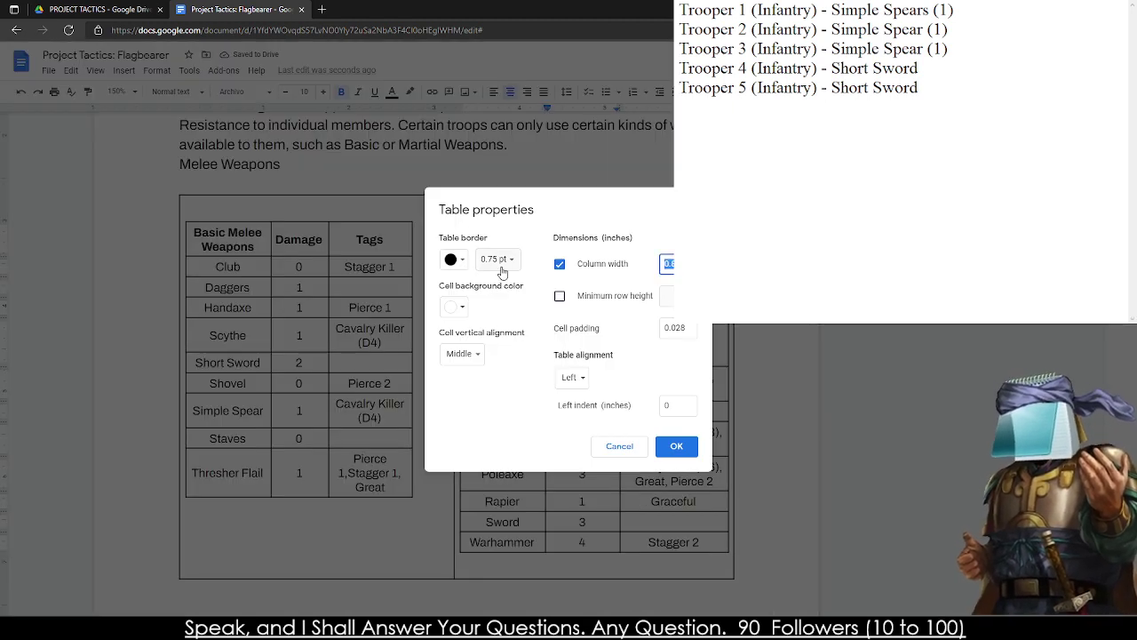
pyautogui.press('Return')
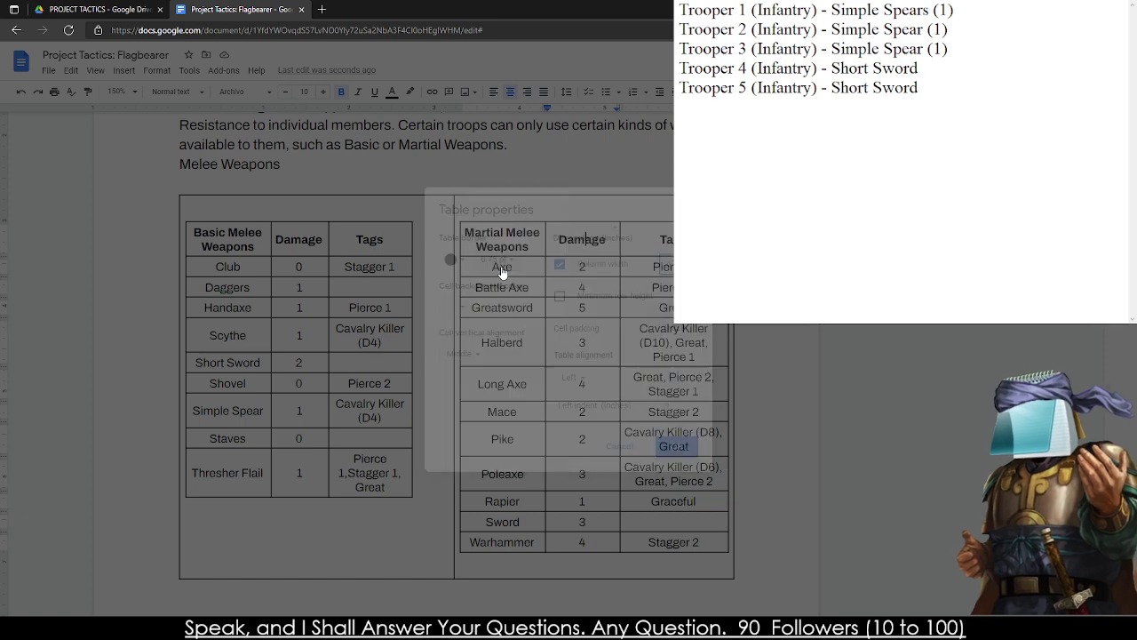
# - Set the Tags columns of both the Basic and Martial Melee Weapons tables to a width of 1 inch
pyautogui.click(672, 239)
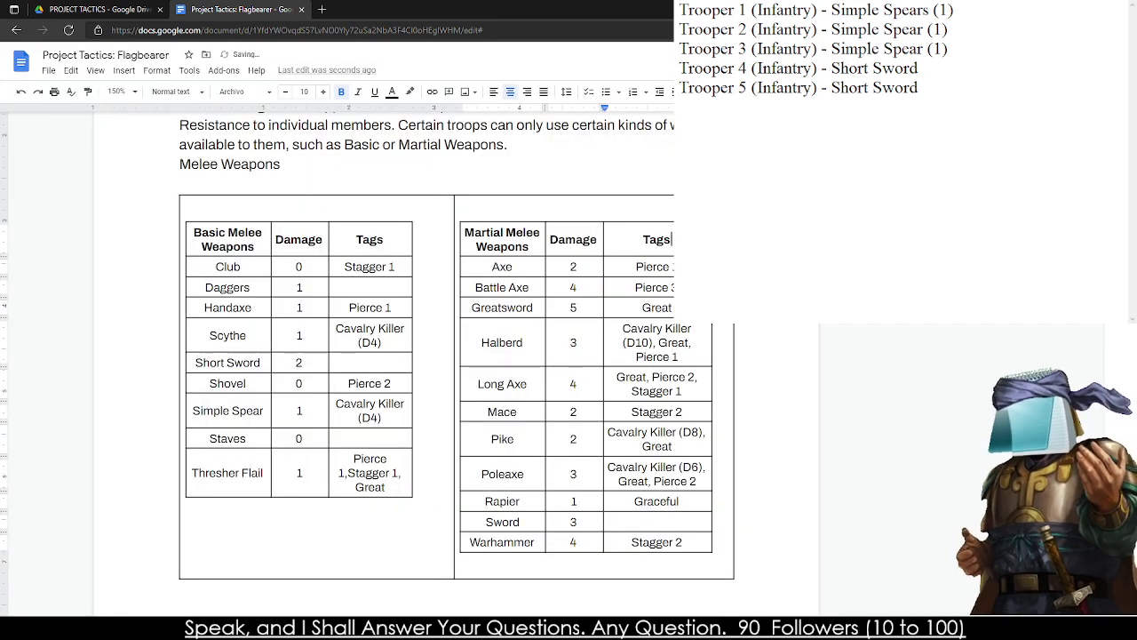
pyautogui.rightClick(380, 233)
pyautogui.click(535, 533)
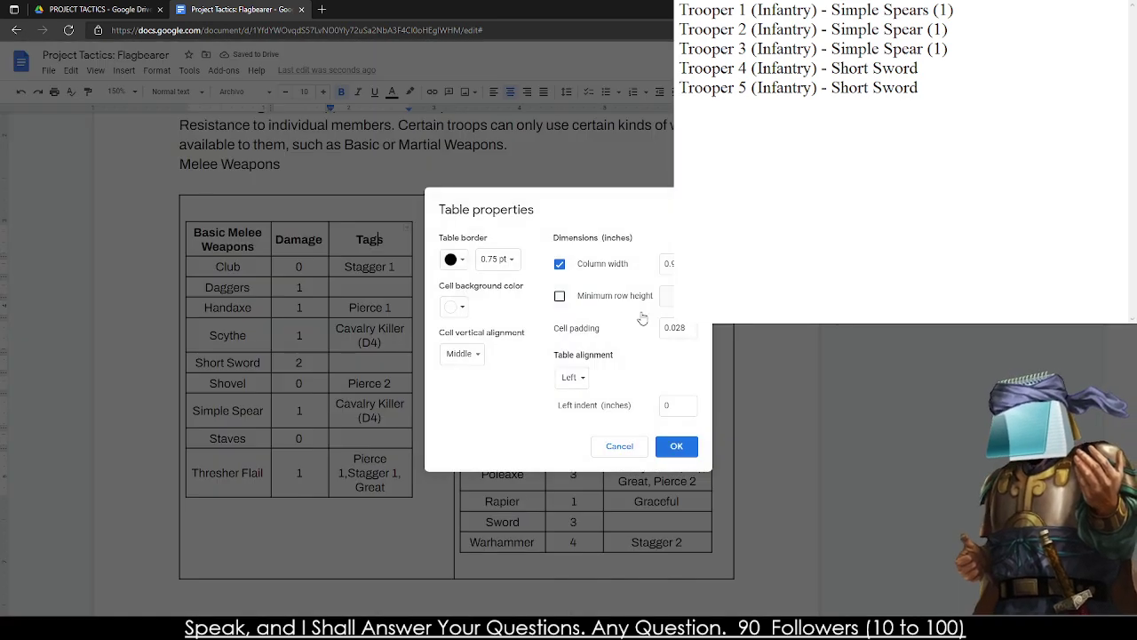
pyautogui.click(676, 445)
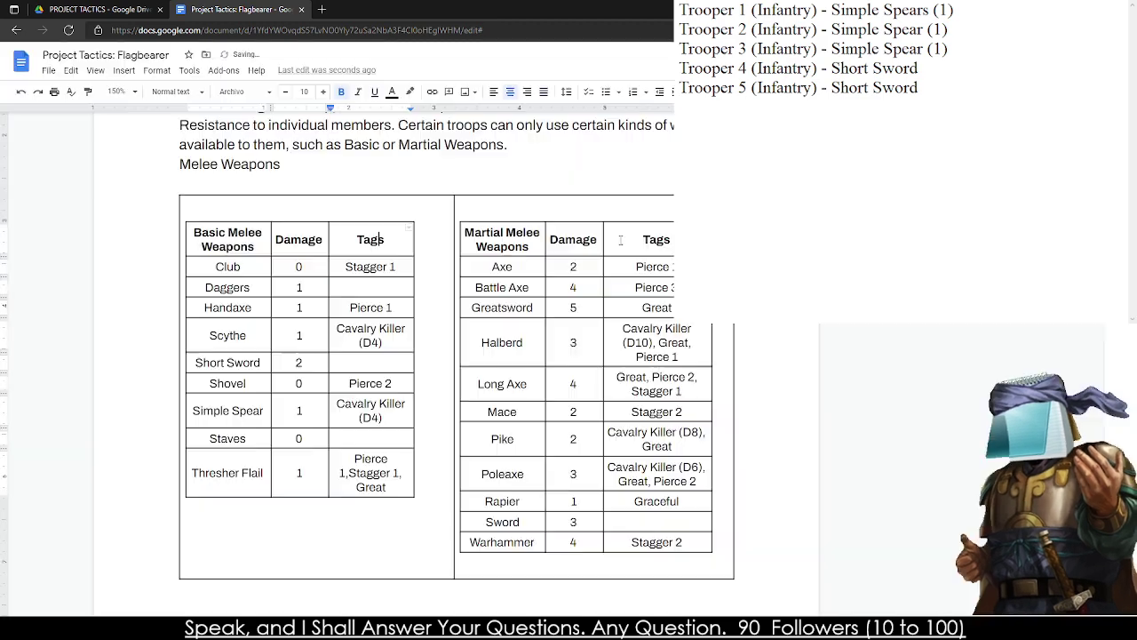
pyautogui.rightClick(632, 239)
pyautogui.click(684, 537)
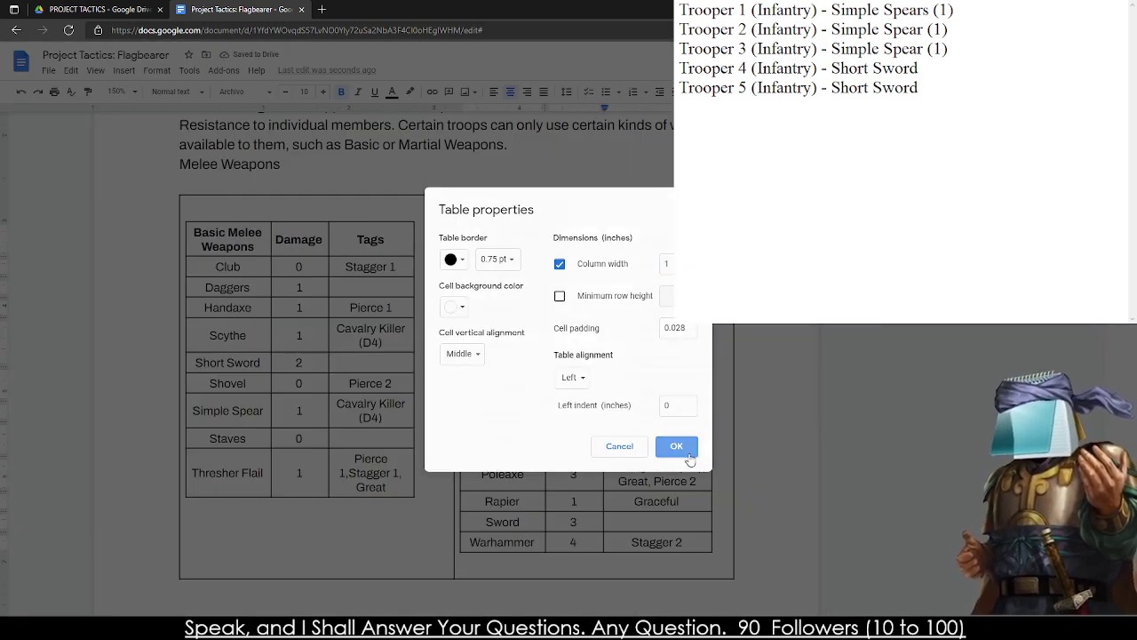
pyautogui.click(693, 445)
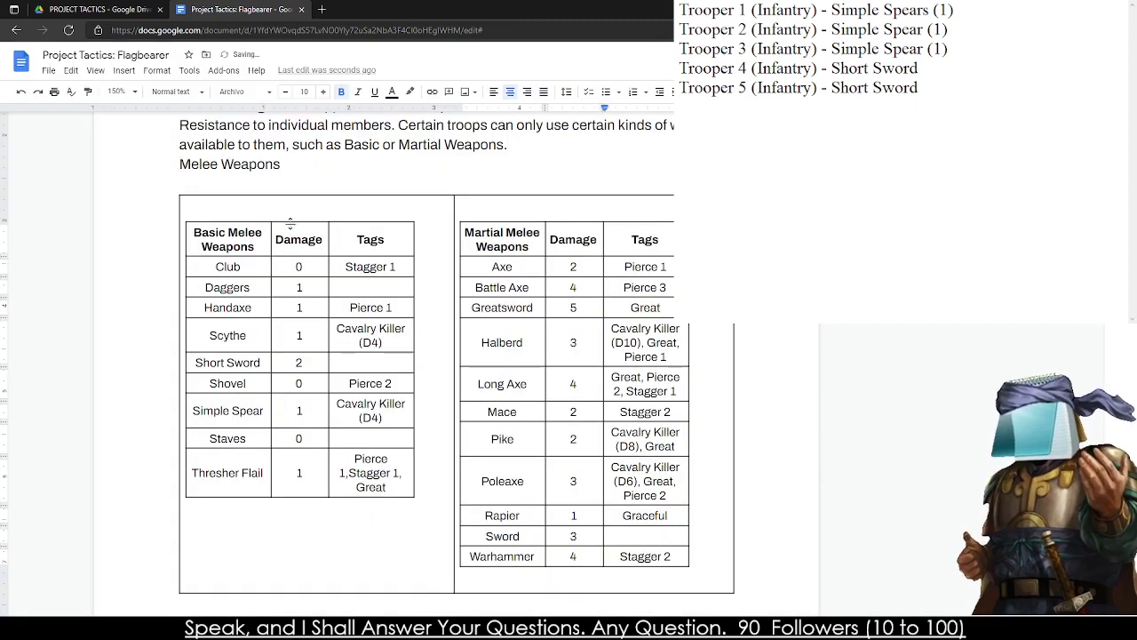
# - Set the outer layout table's cell vertical alignment to Middle and its table alignment to Center
pyautogui.moveTo(529, 432); pyautogui.dragTo(597, 374)
pyautogui.rightClick(596, 373)
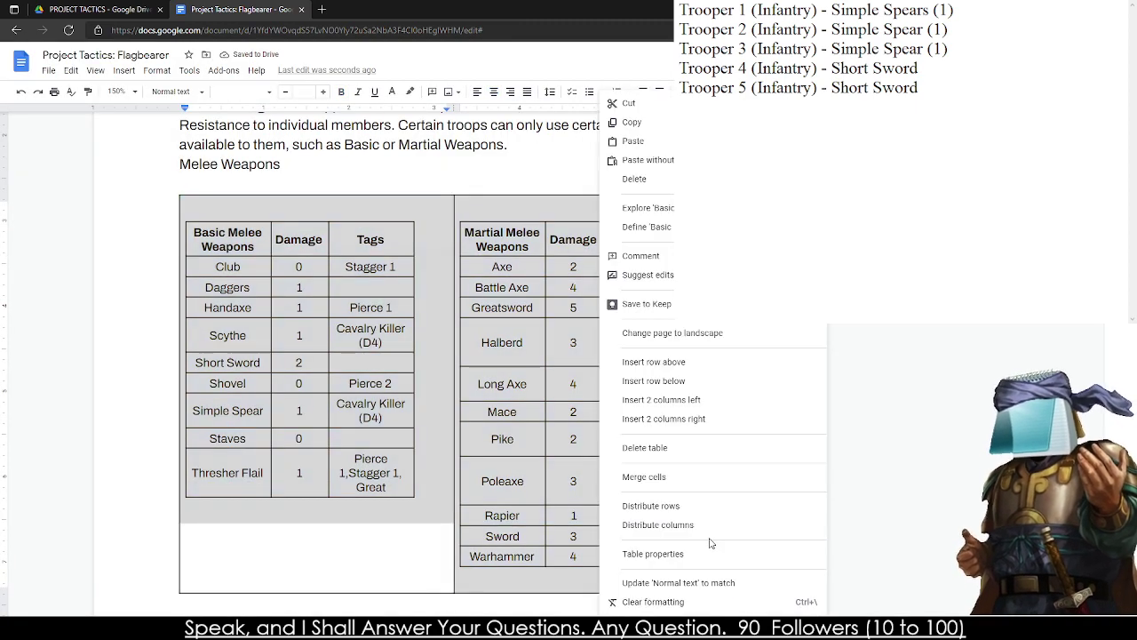
pyautogui.click(706, 504)
pyautogui.click(455, 354)
pyautogui.click(471, 371)
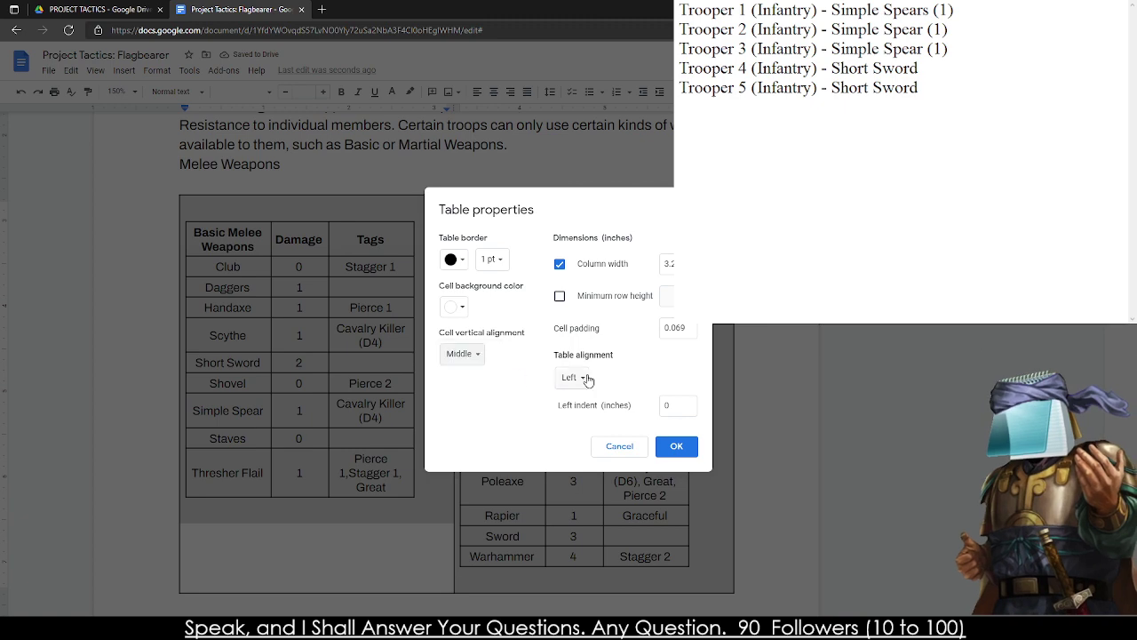
pyautogui.click(583, 380)
pyautogui.click(586, 396)
pyautogui.click(677, 446)
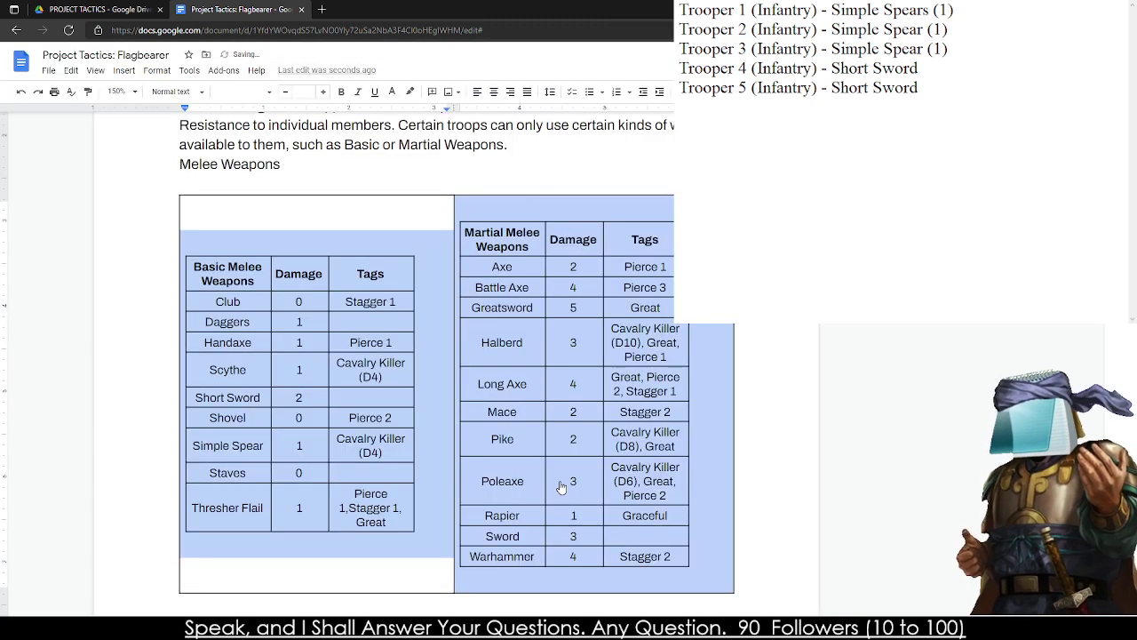
# - Set the vertical alignment of the layout table's cells to Top
pyautogui.rightClick(562, 486)
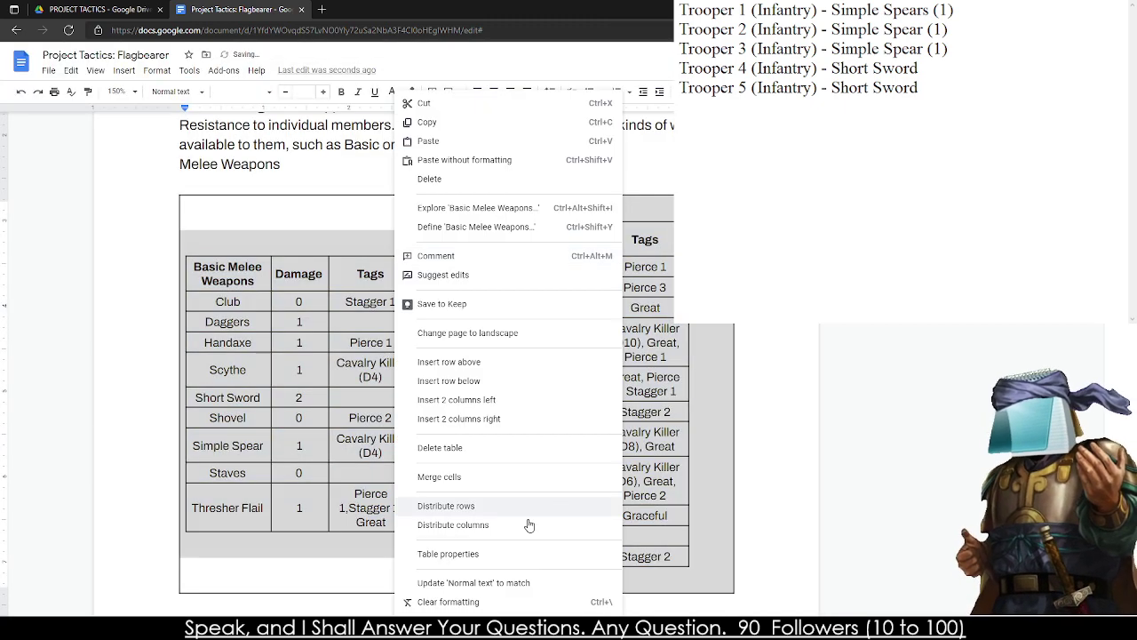
pyautogui.click(497, 551)
pyautogui.click(455, 353)
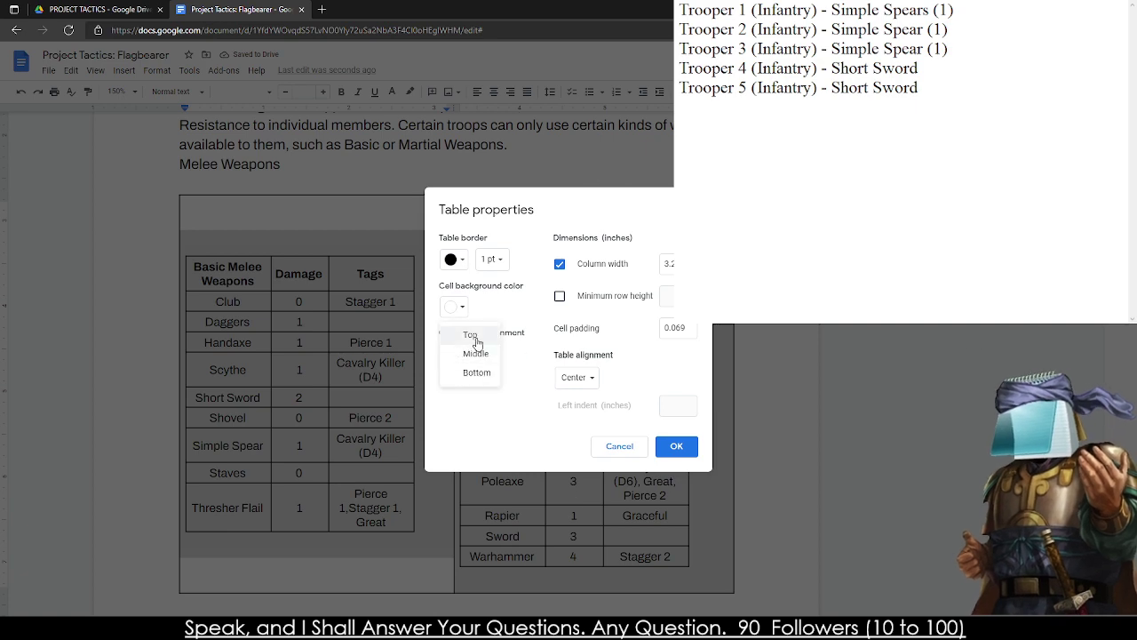
pyautogui.click(462, 334)
pyautogui.click(677, 446)
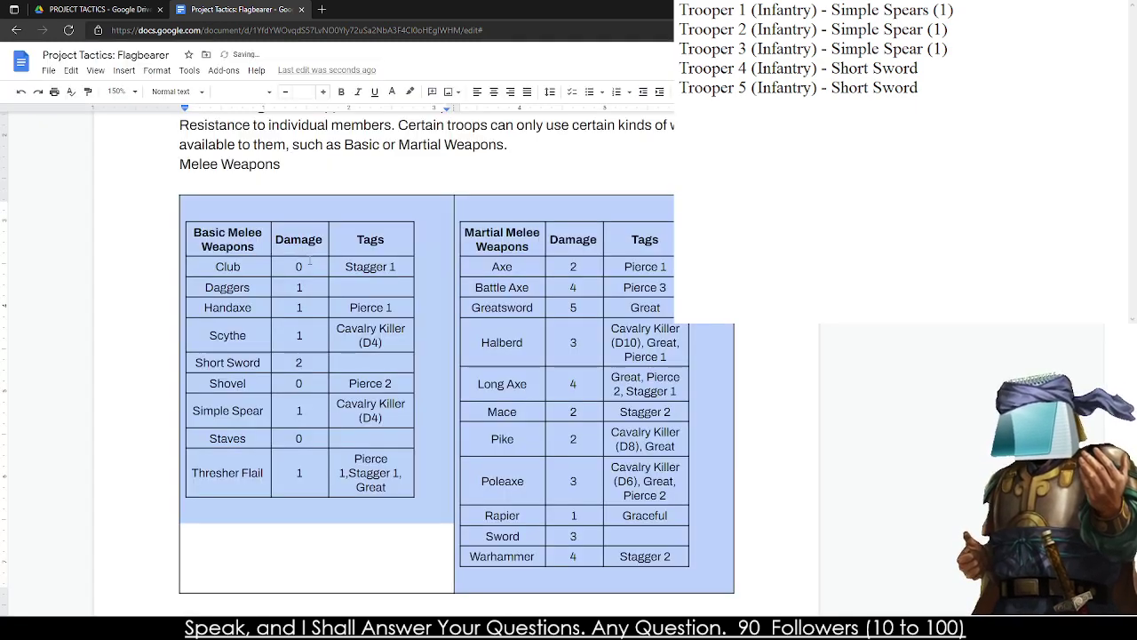
# - Select the whole Basic Melee Weapons table and set its table alignment to Center within the layout cell
pyautogui.click(316, 267)
pyautogui.moveTo(196, 231); pyautogui.dragTo(377, 480)
pyautogui.rightClick(376, 480)
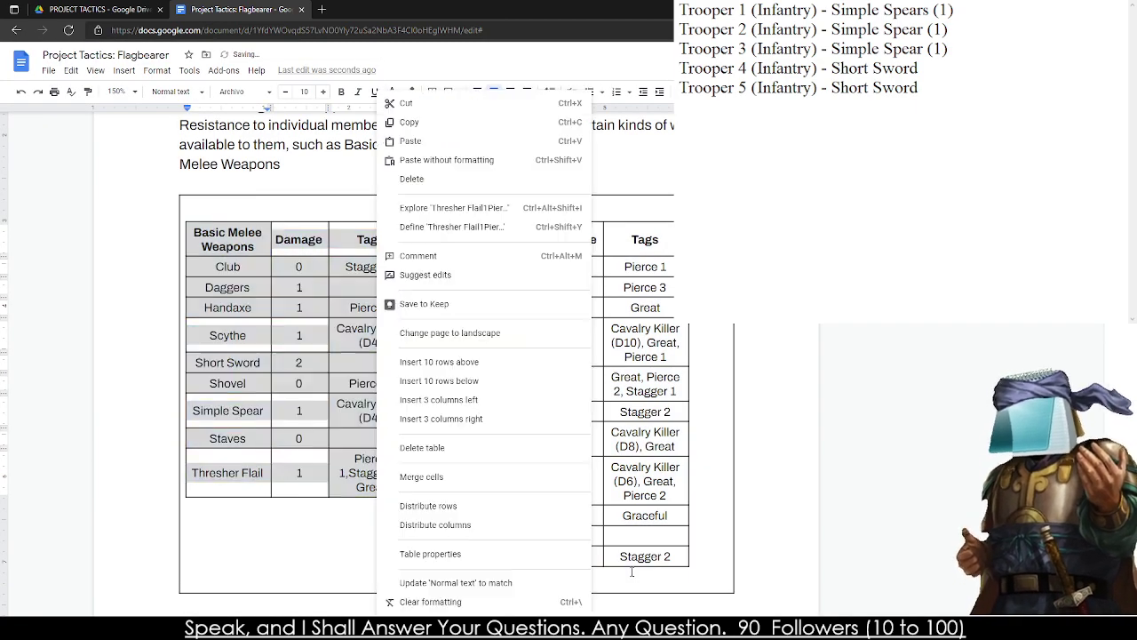
pyautogui.click(470, 553)
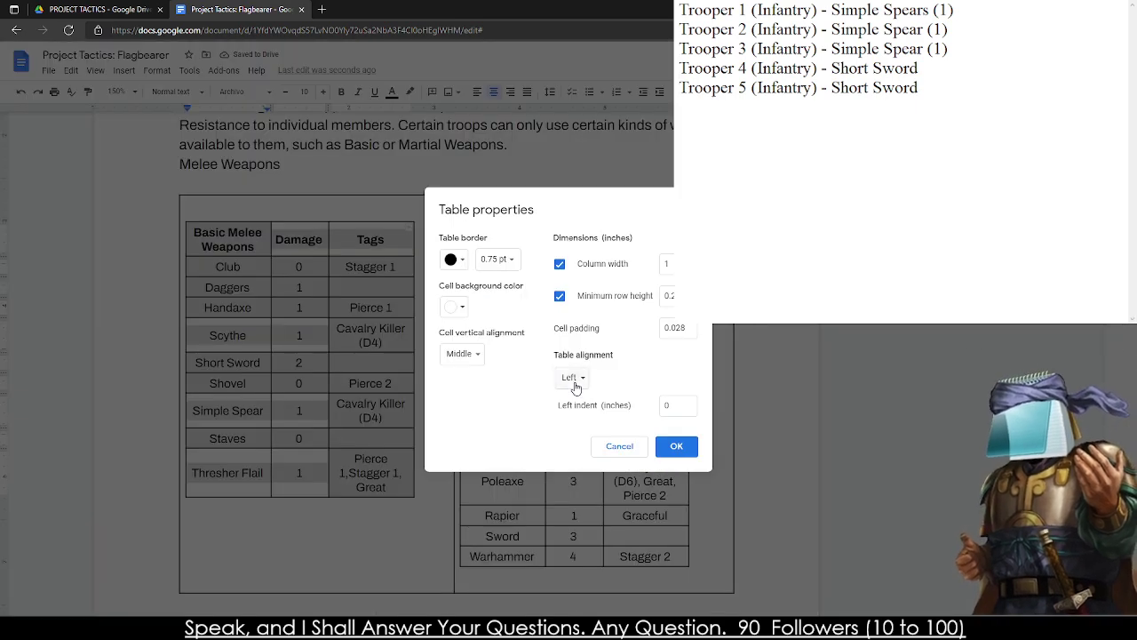
pyautogui.click(573, 378)
pyautogui.click(577, 395)
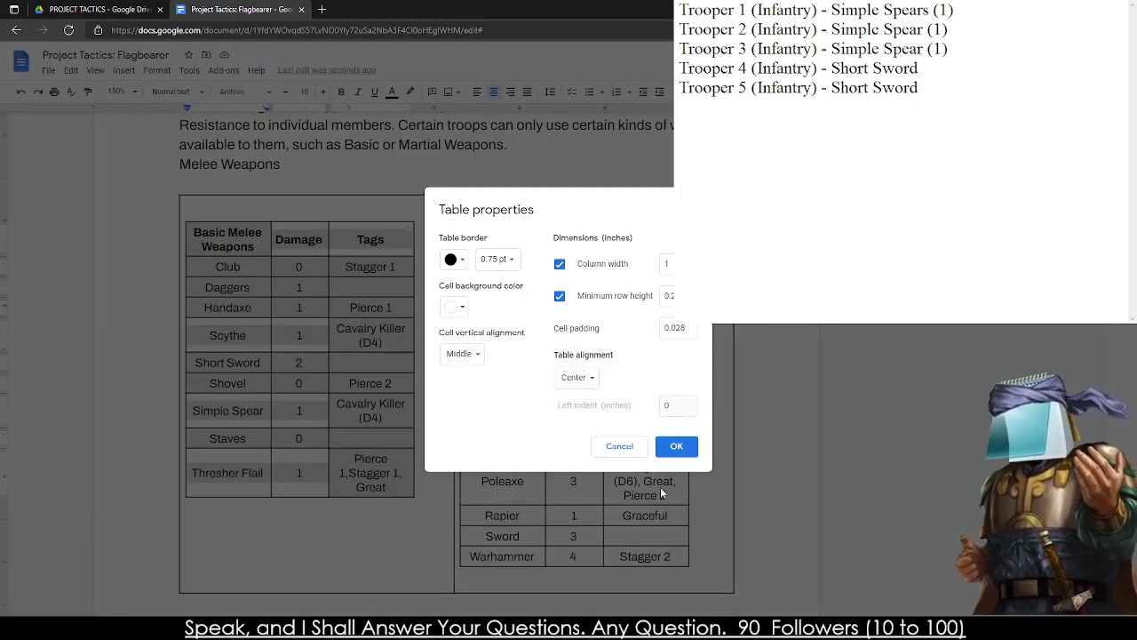
pyautogui.click(674, 446)
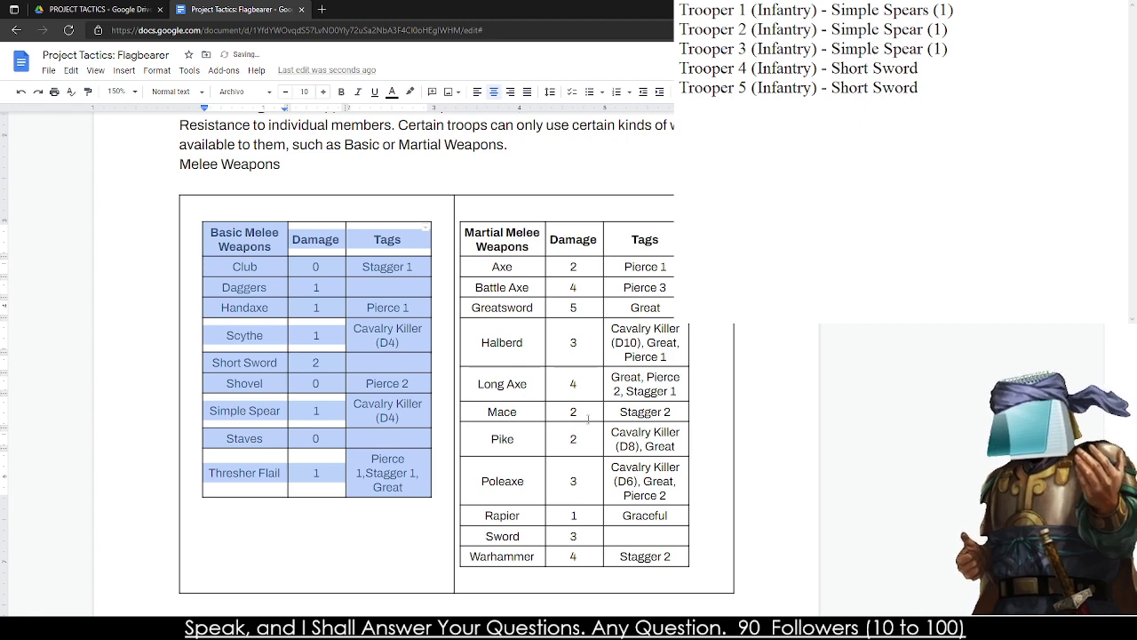
# - Select the whole Martial Melee Weapons table and set its table alignment to Center within the layout cell
pyautogui.moveTo(622, 575); pyautogui.dragTo(646, 253)
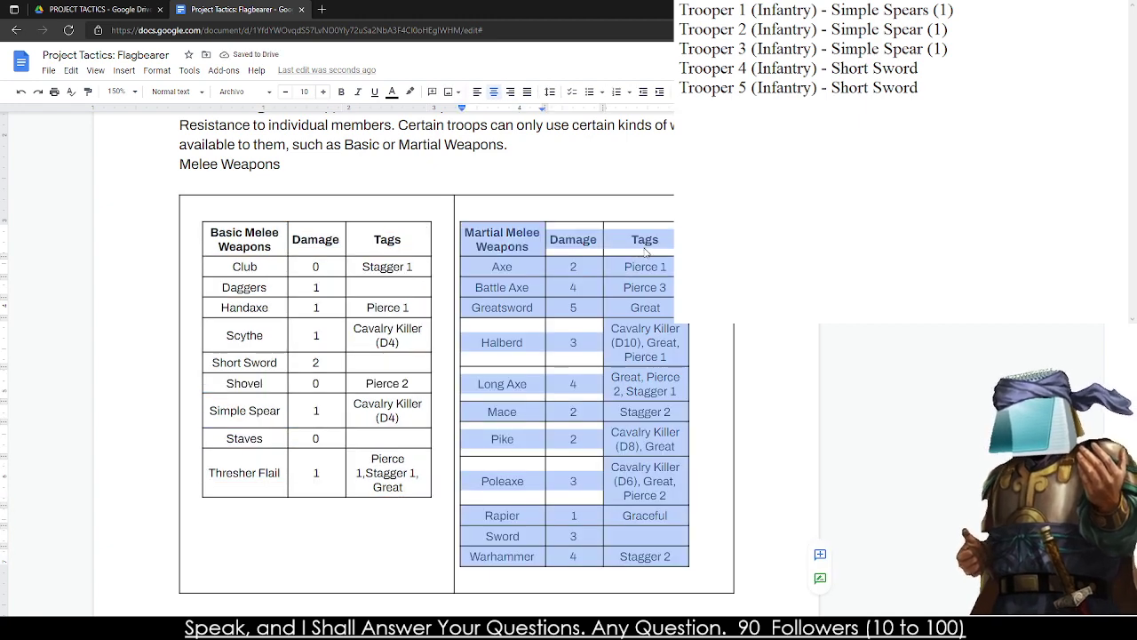
pyautogui.rightClick(645, 253)
pyautogui.click(715, 547)
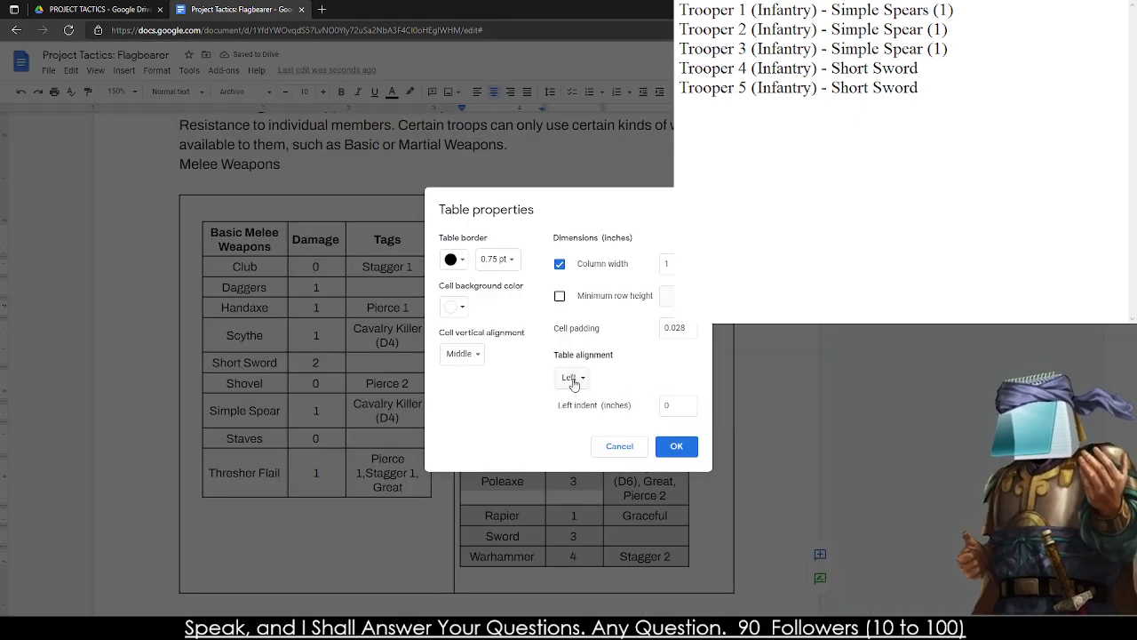
pyautogui.click(573, 380)
pyautogui.click(589, 393)
pyautogui.click(676, 446)
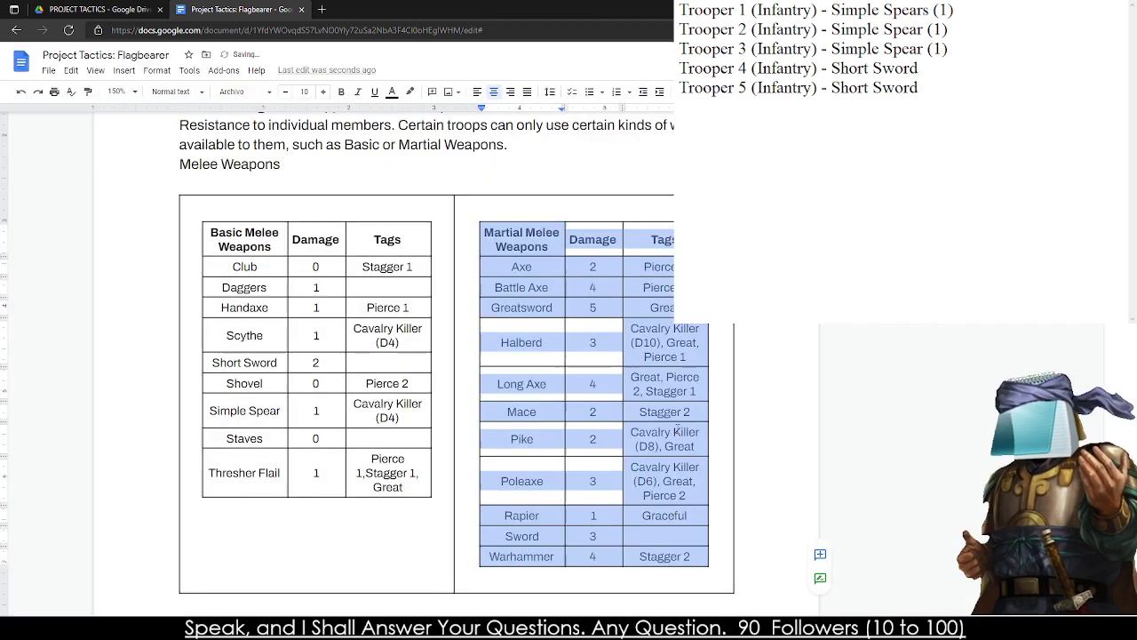
# - Hide the outer layout table's borders by setting their colour to white for both cells
pyautogui.click(468, 213)
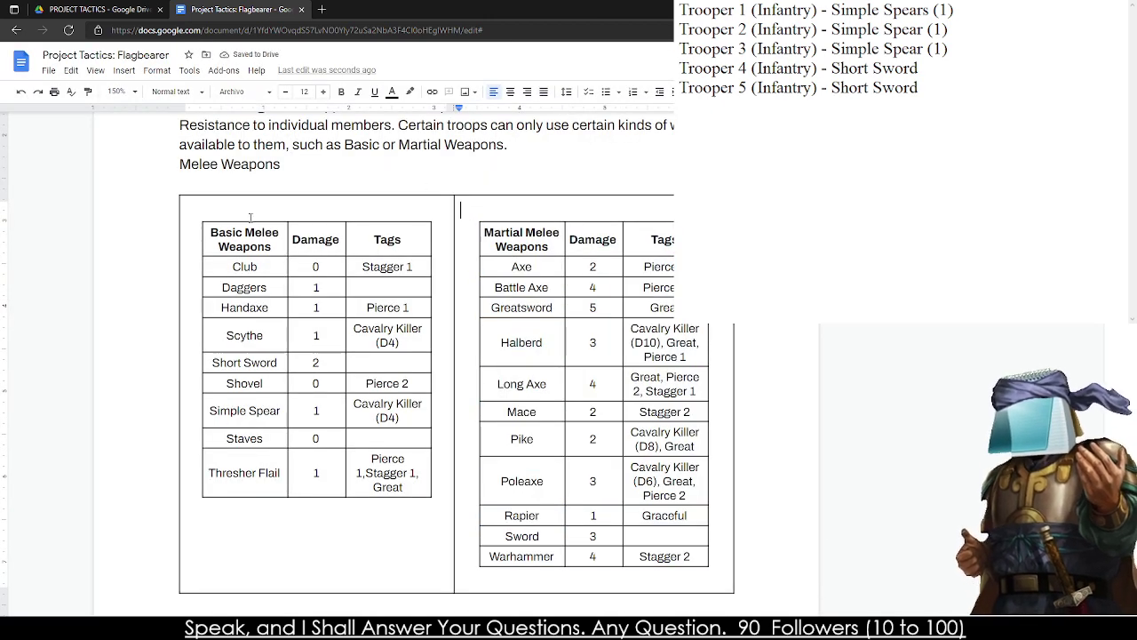
pyautogui.moveTo(253, 222); pyautogui.dragTo(615, 568)
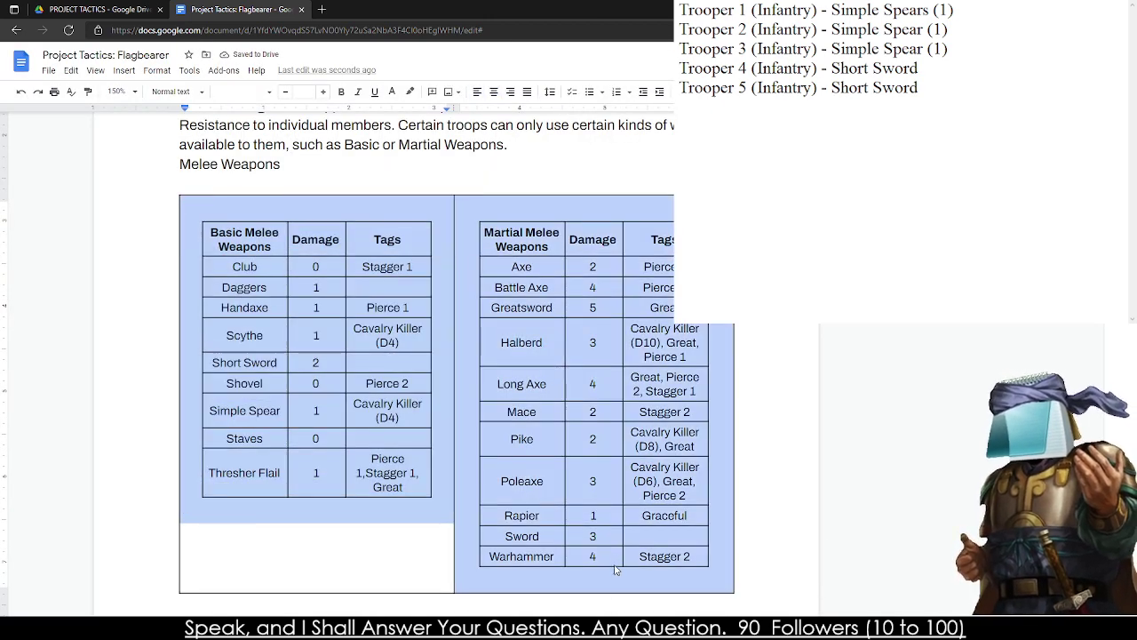
pyautogui.rightClick(614, 569)
pyautogui.click(664, 555)
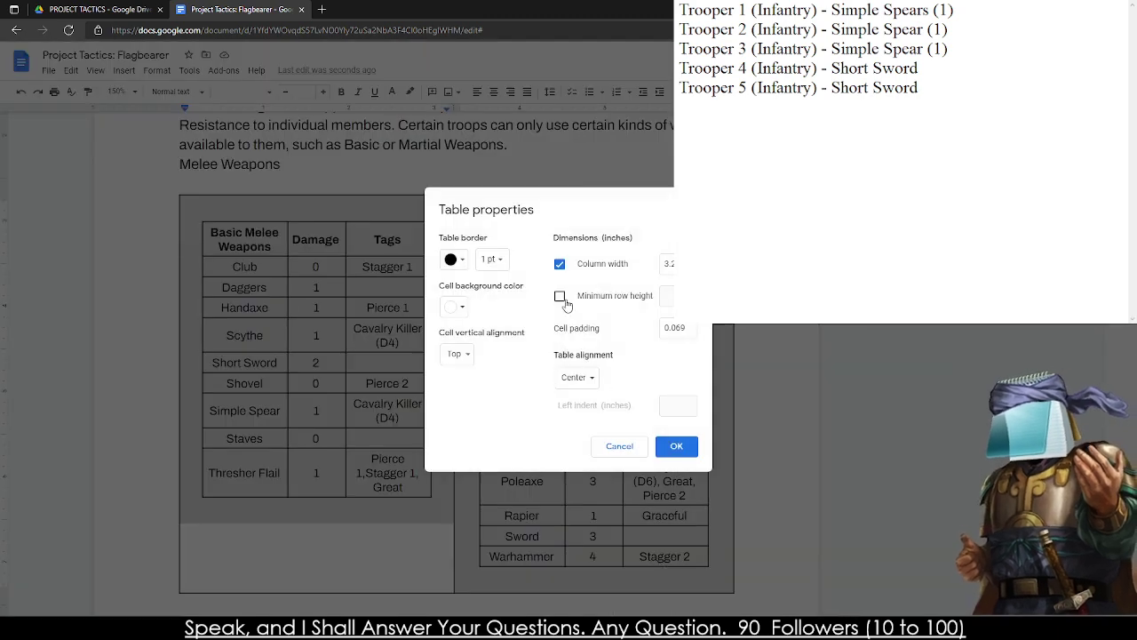
pyautogui.click(453, 259)
pyautogui.click(575, 328)
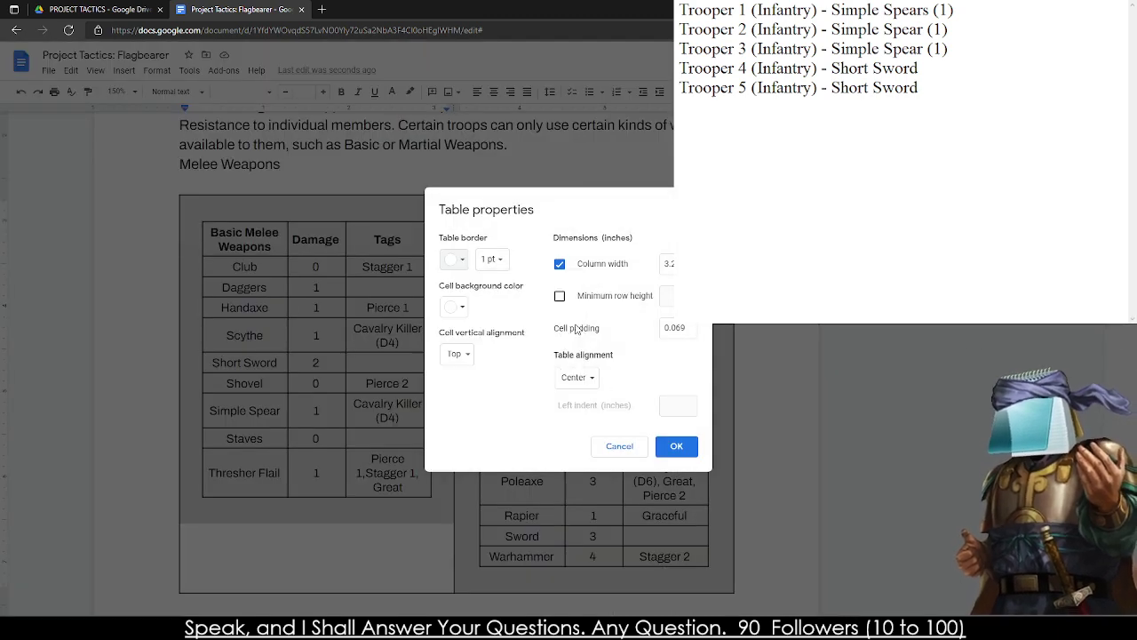
pyautogui.click(679, 448)
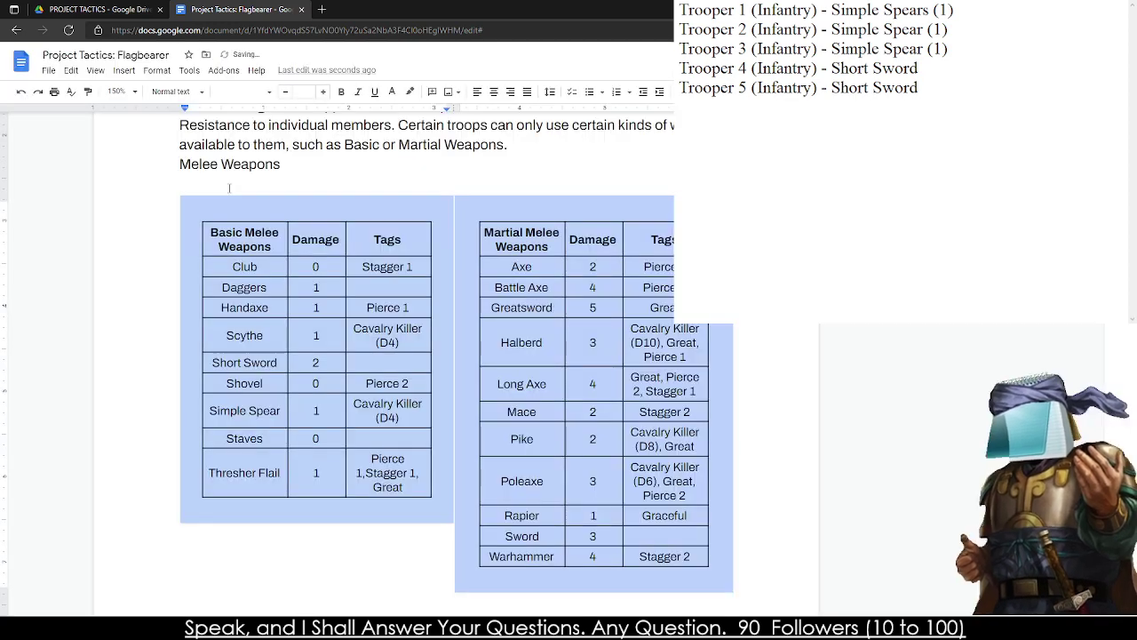
# - Remove the blank line under the Melee Weapons heading and insert a page break before the Ranged Weapons heading
pyautogui.click(228, 188)
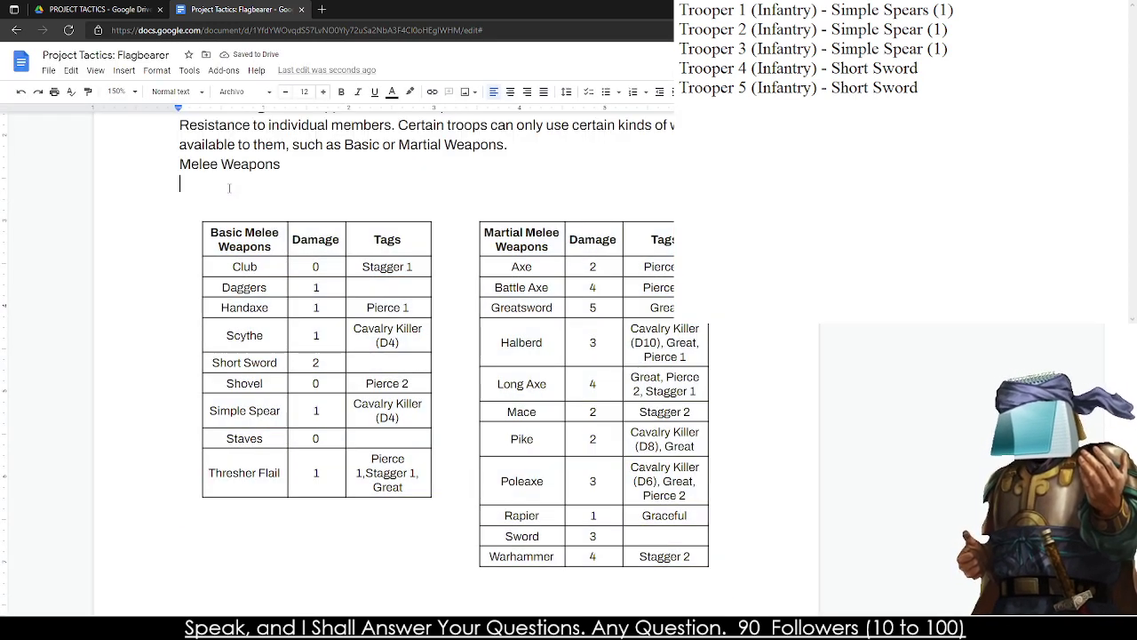
pyautogui.press('BackSpace')
pyautogui.scroll(-3, 279, 206)
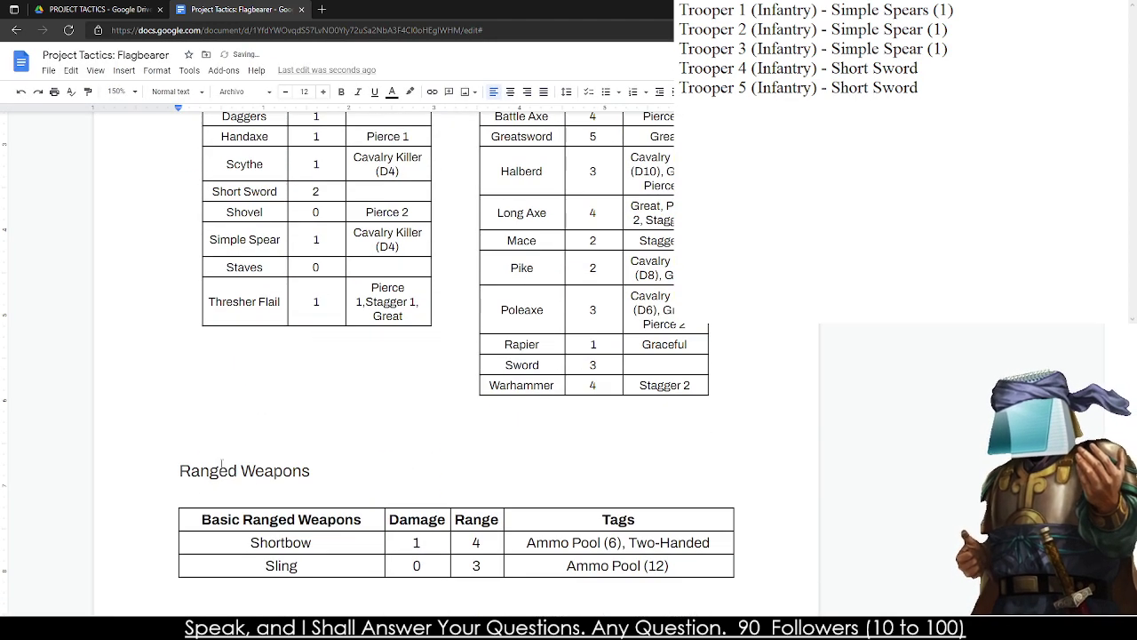
pyautogui.click(197, 407)
pyautogui.hotkey('ctrl', 'Return')
pyautogui.scroll(-5, 197, 407)
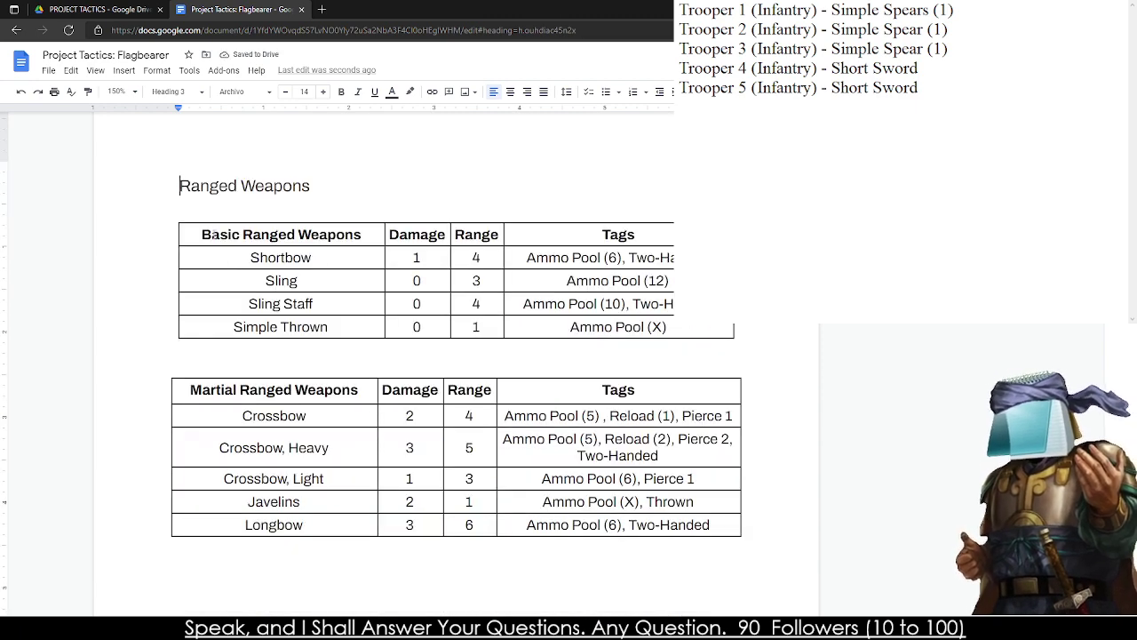
# - Reduce the text in the Basic and Martial Ranged Weapons tables to size 10 and delete the extra blank line between them
pyautogui.moveTo(227, 236); pyautogui.dragTo(622, 329)
pyautogui.click(285, 92)
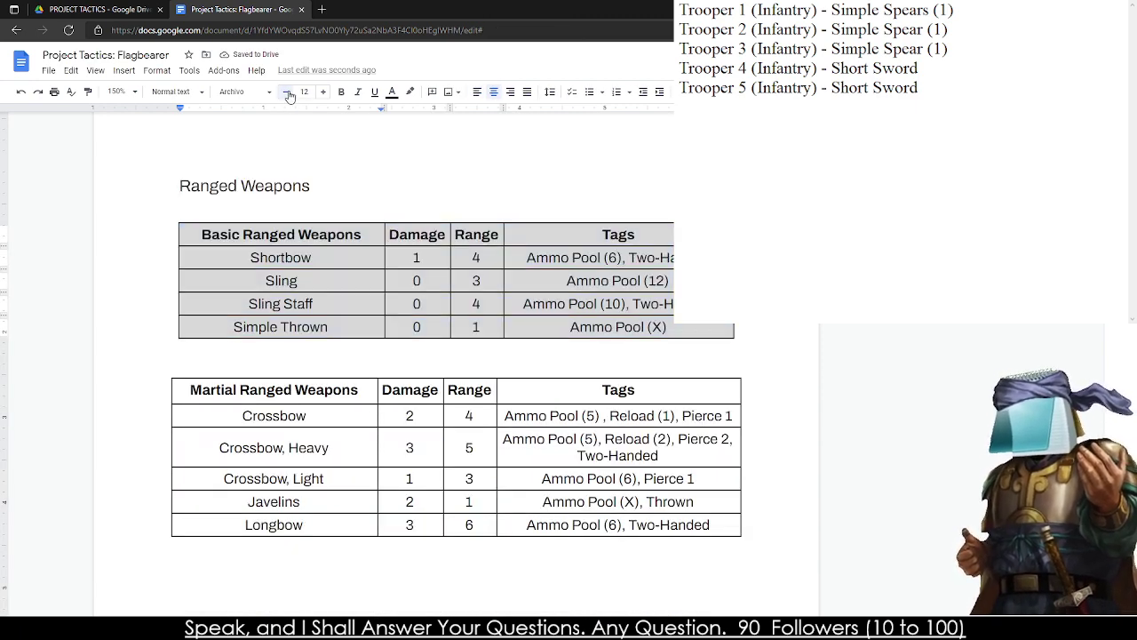
pyautogui.click(285, 92)
pyautogui.moveTo(204, 377); pyautogui.dragTo(737, 519)
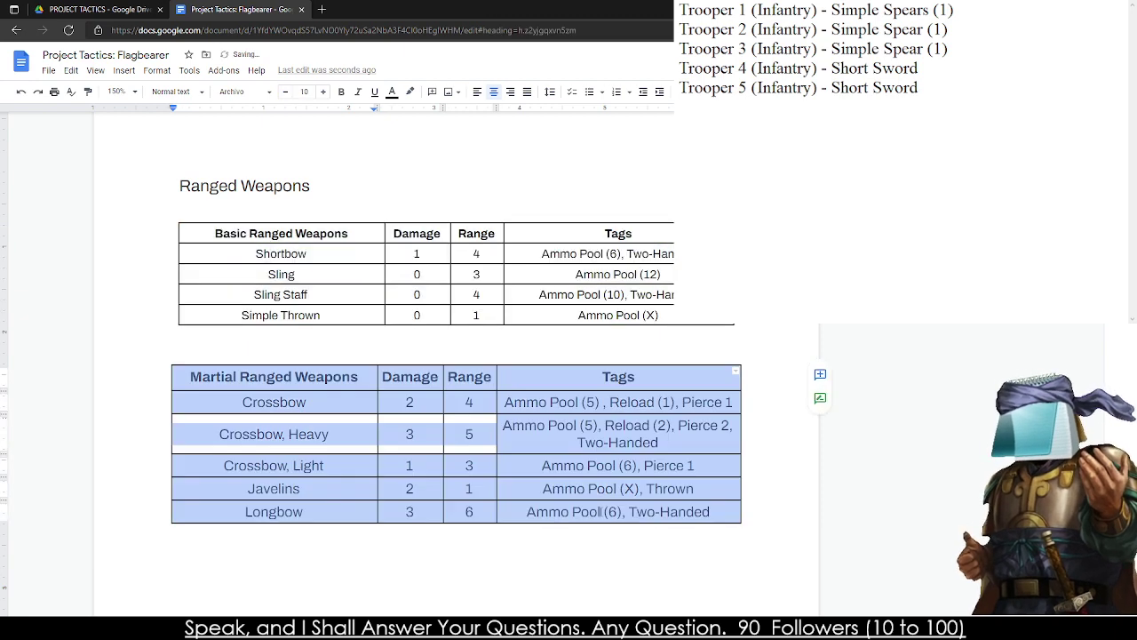
pyautogui.click(247, 92)
pyautogui.click(253, 161)
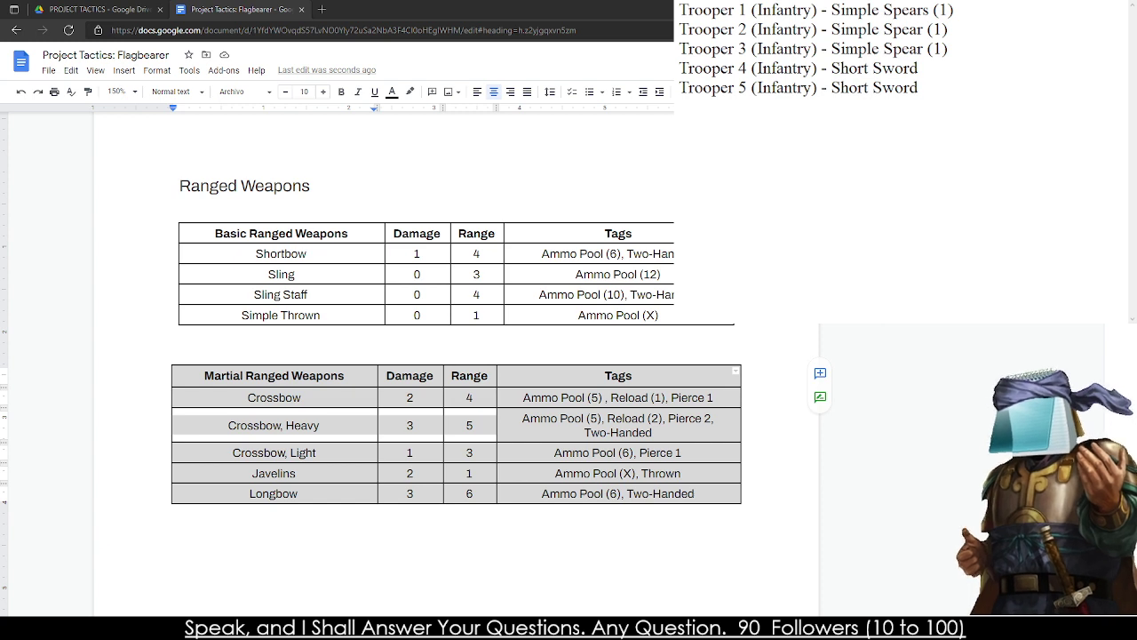
pyautogui.click(253, 350)
pyautogui.press('BackSpace')
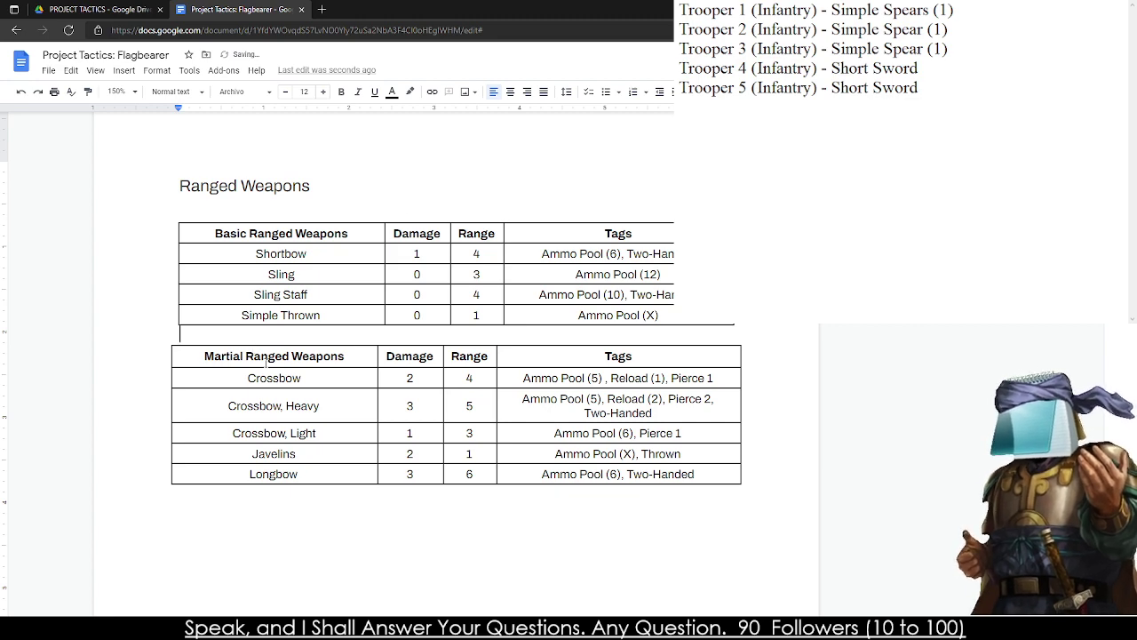
# - Set the weapon name and Tags columns of the Martial Ranged Weapons table to a width of 2 inches each
pyautogui.moveTo(248, 364); pyautogui.dragTo(343, 473)
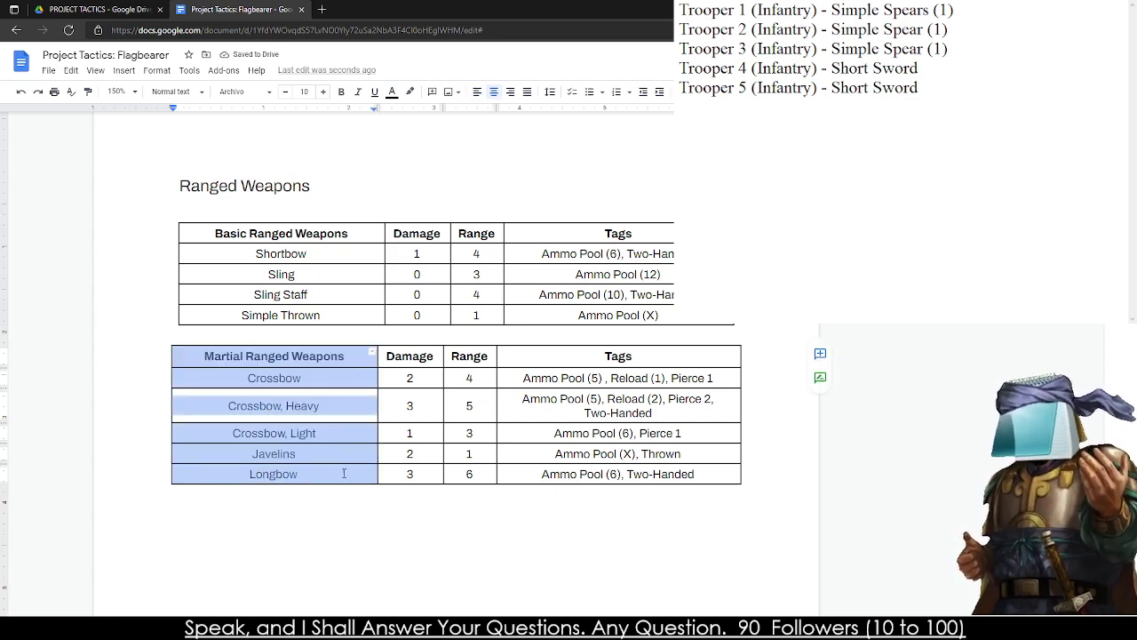
pyautogui.rightClick(344, 473)
pyautogui.click(418, 558)
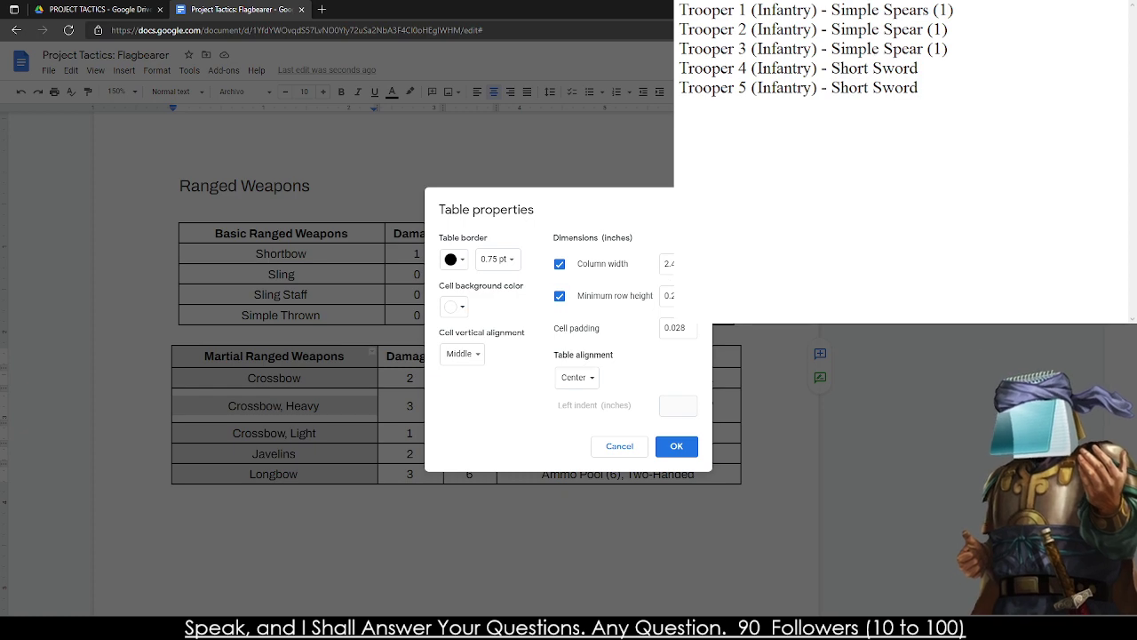
pyautogui.doubleClick(668, 264)
pyautogui.write('2')
pyautogui.click(676, 446)
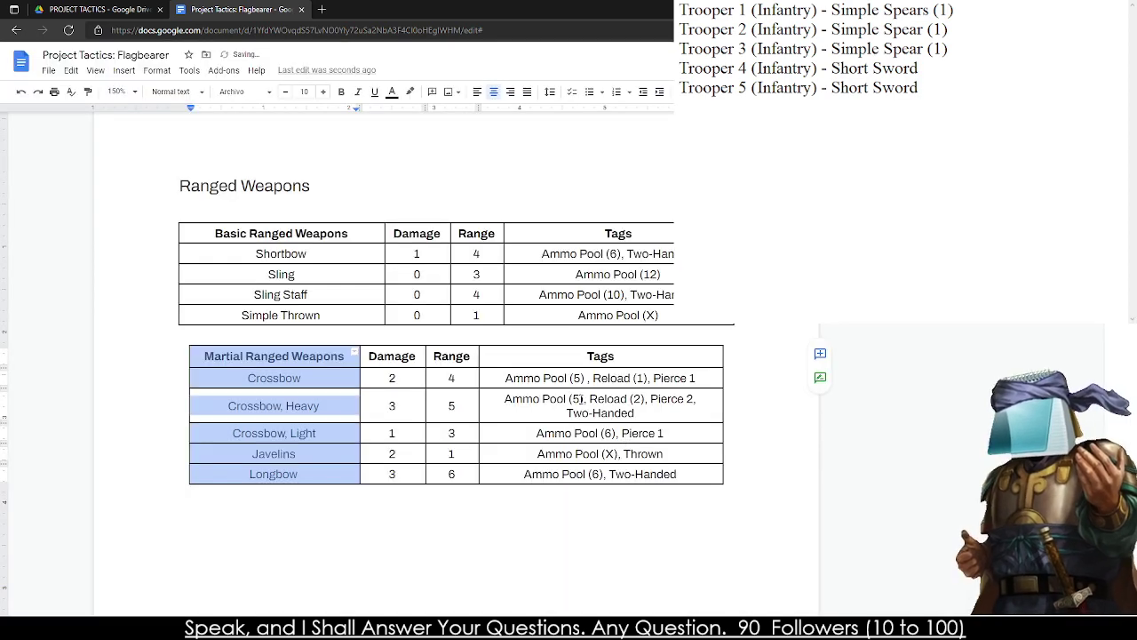
pyautogui.moveTo(600, 355); pyautogui.dragTo(621, 473)
pyautogui.rightClick(622, 474)
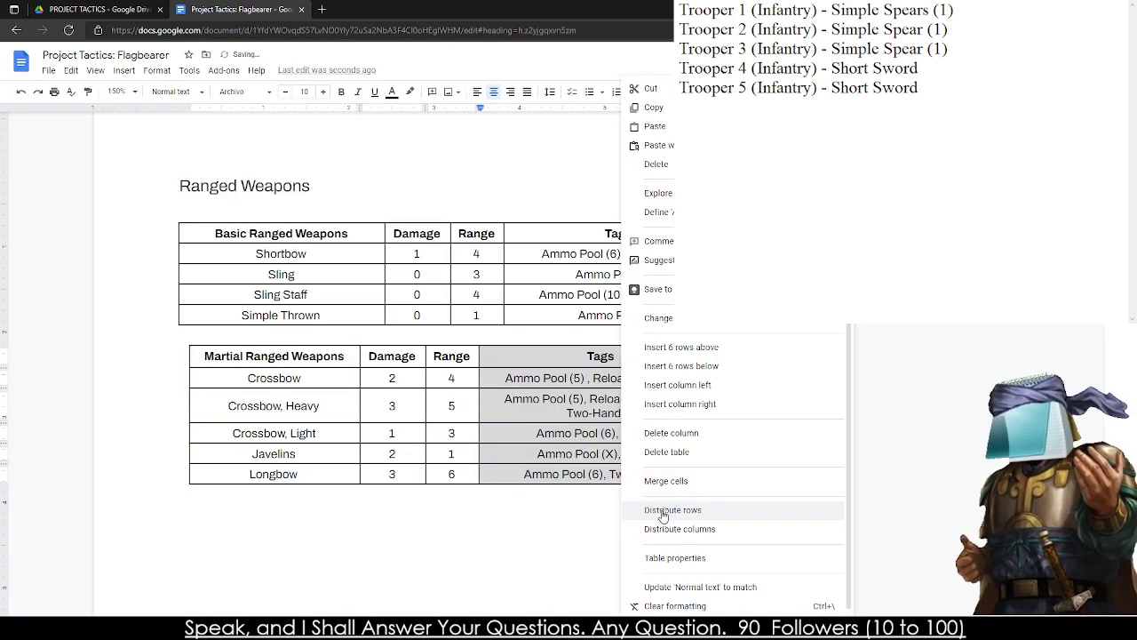
pyautogui.click(672, 557)
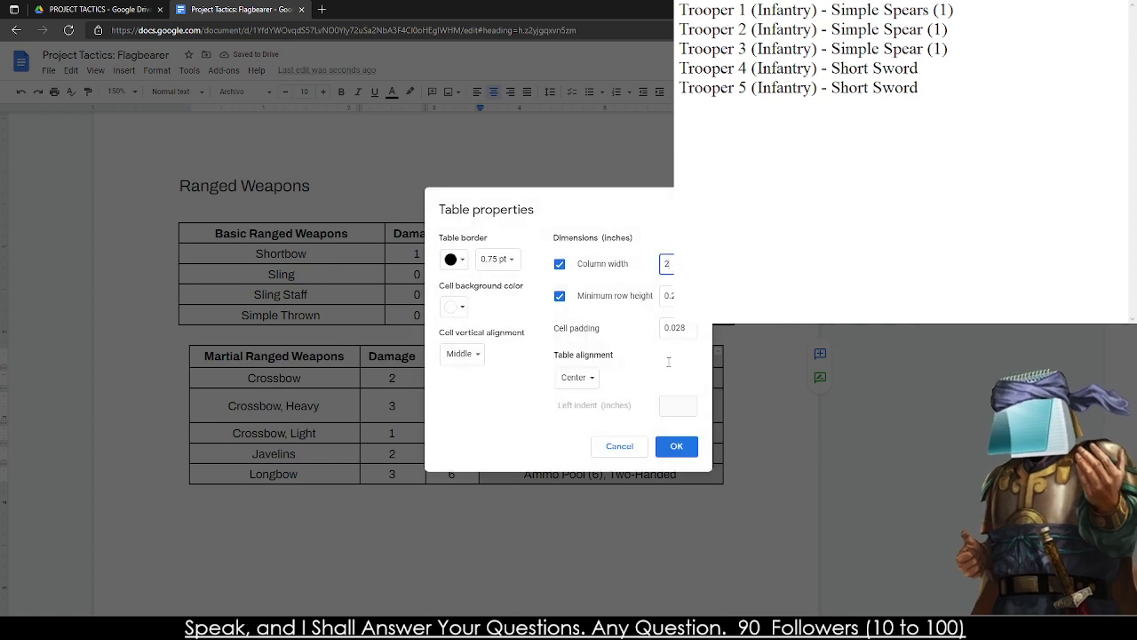
pyautogui.click(676, 446)
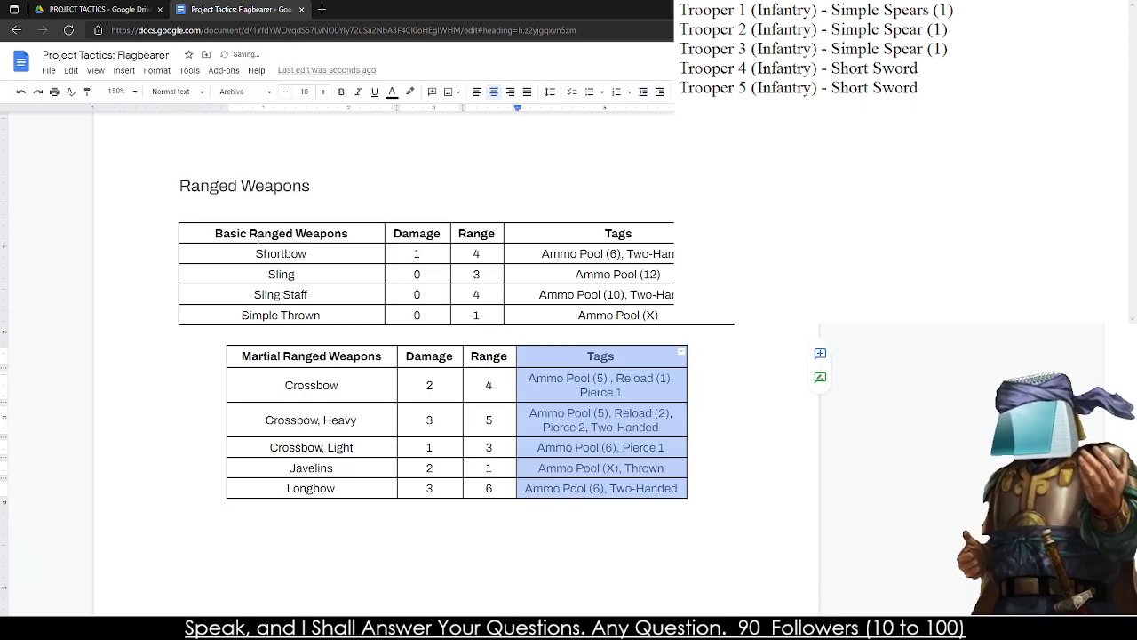
# - Set the weapon name and Tags columns of the Basic Ranged Weapons table to 2 inches each, matching the martial table
pyautogui.moveTo(258, 235); pyautogui.dragTo(313, 320)
pyautogui.rightClick(312, 320)
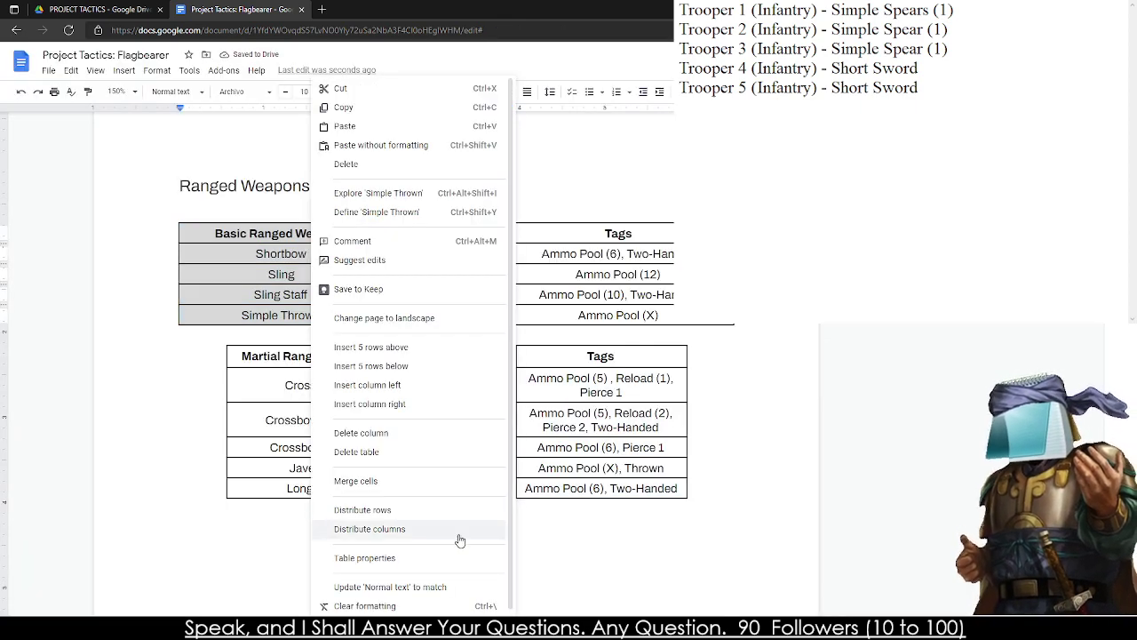
pyautogui.click(411, 558)
pyautogui.click(665, 263)
pyautogui.click(676, 446)
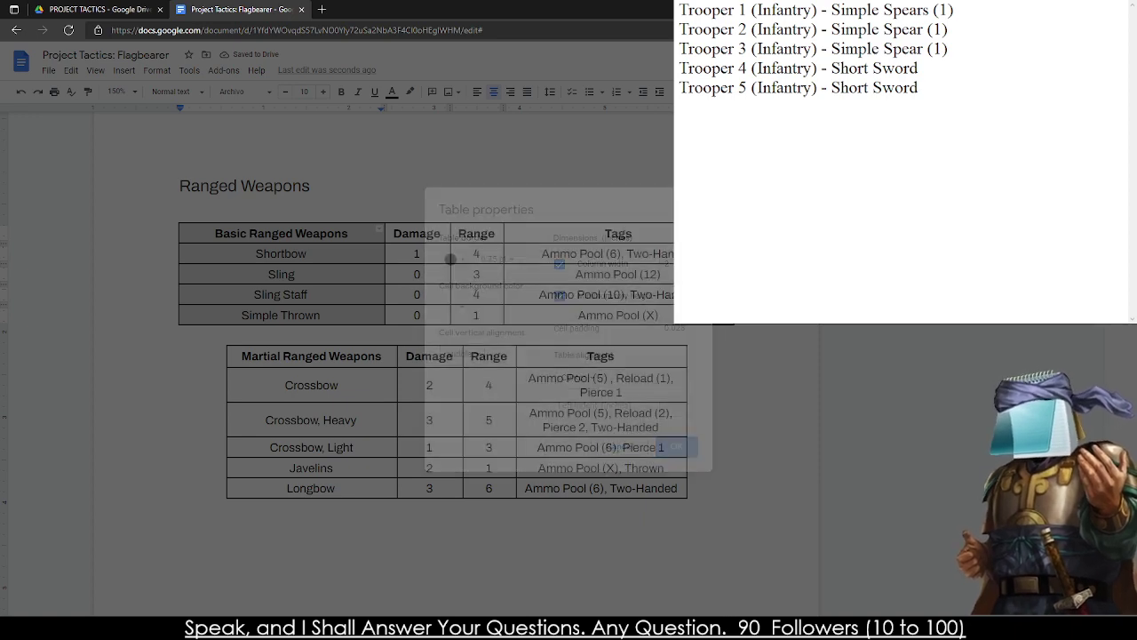
pyautogui.moveTo(592, 236); pyautogui.dragTo(608, 317)
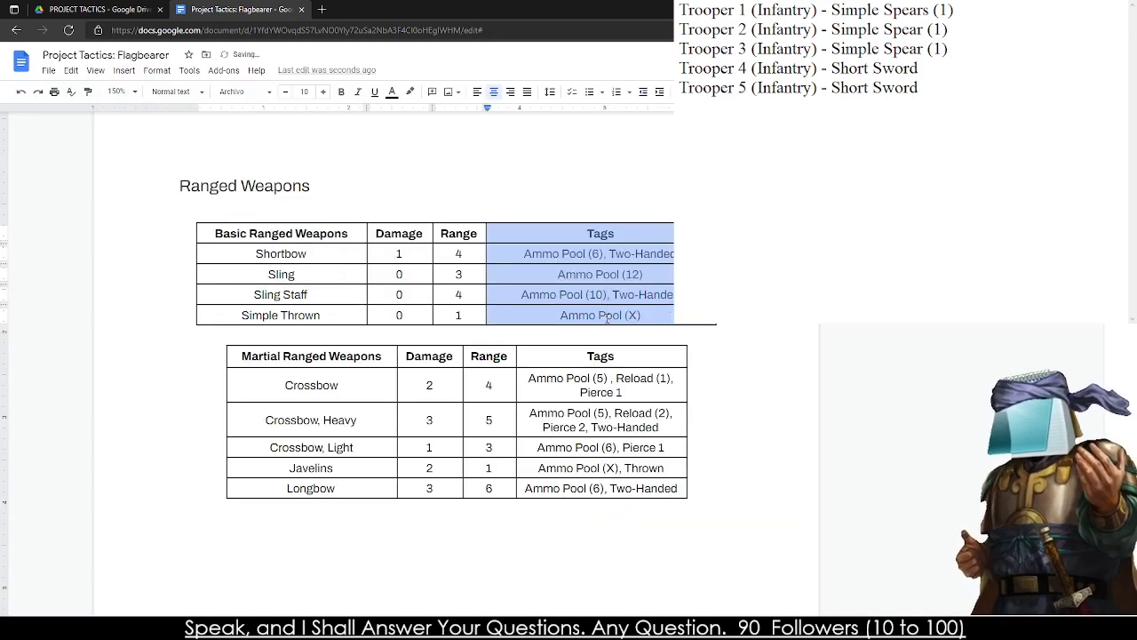
pyautogui.rightClick(608, 317)
pyautogui.click(662, 550)
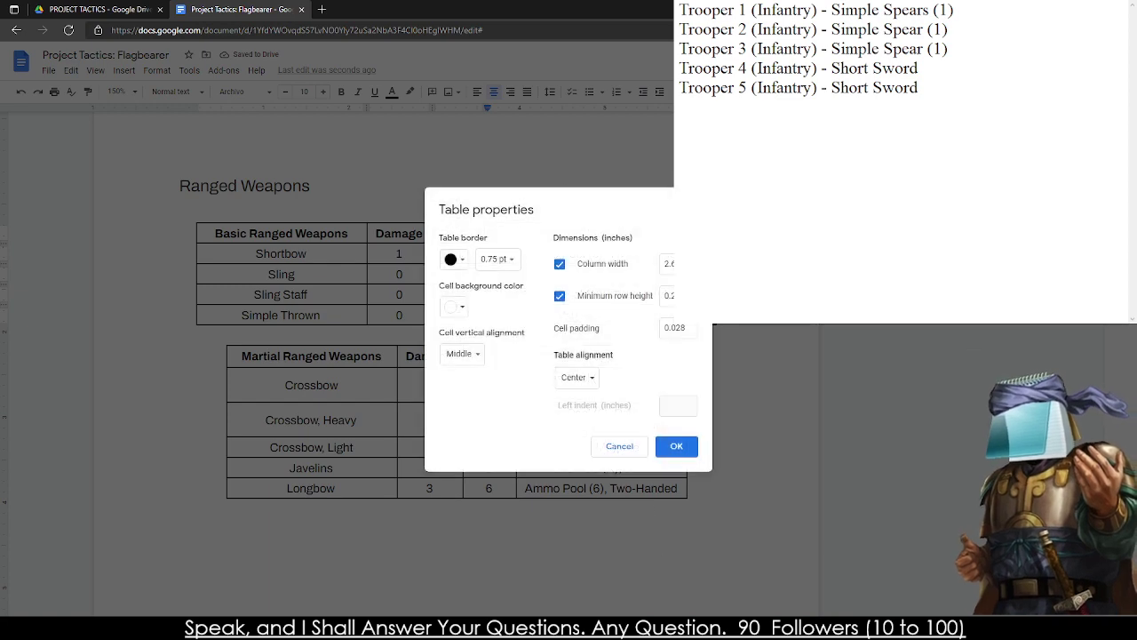
pyautogui.click(666, 263)
pyautogui.click(676, 446)
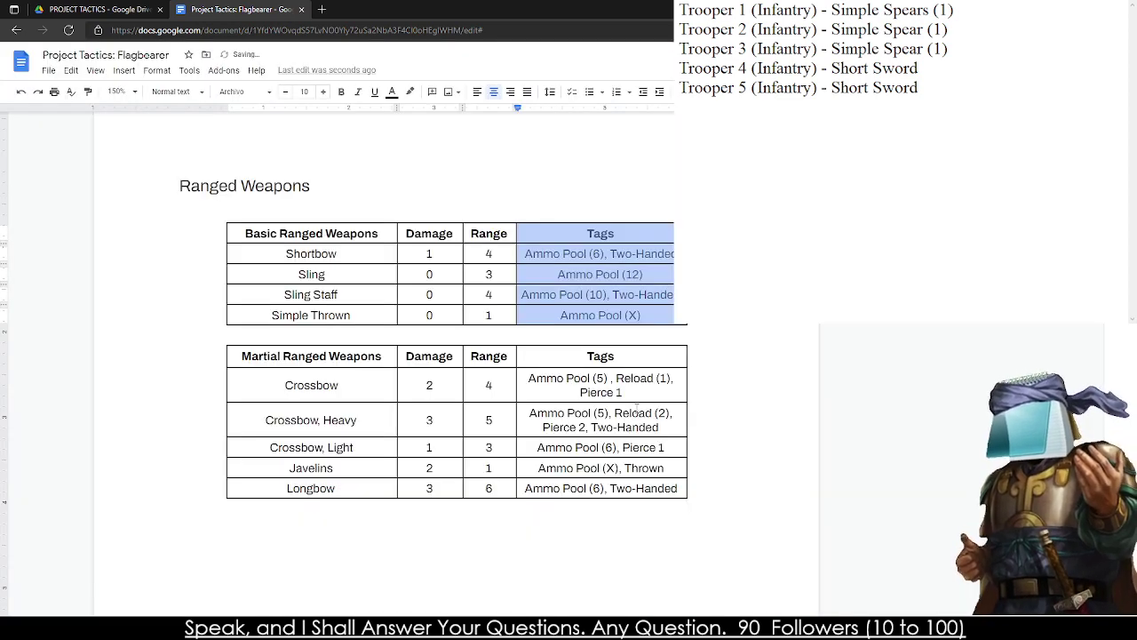
# - Try a width of 0.5 inch for the Damage and Range columns of the Basic Ranged Weapons table
pyautogui.click(434, 234)
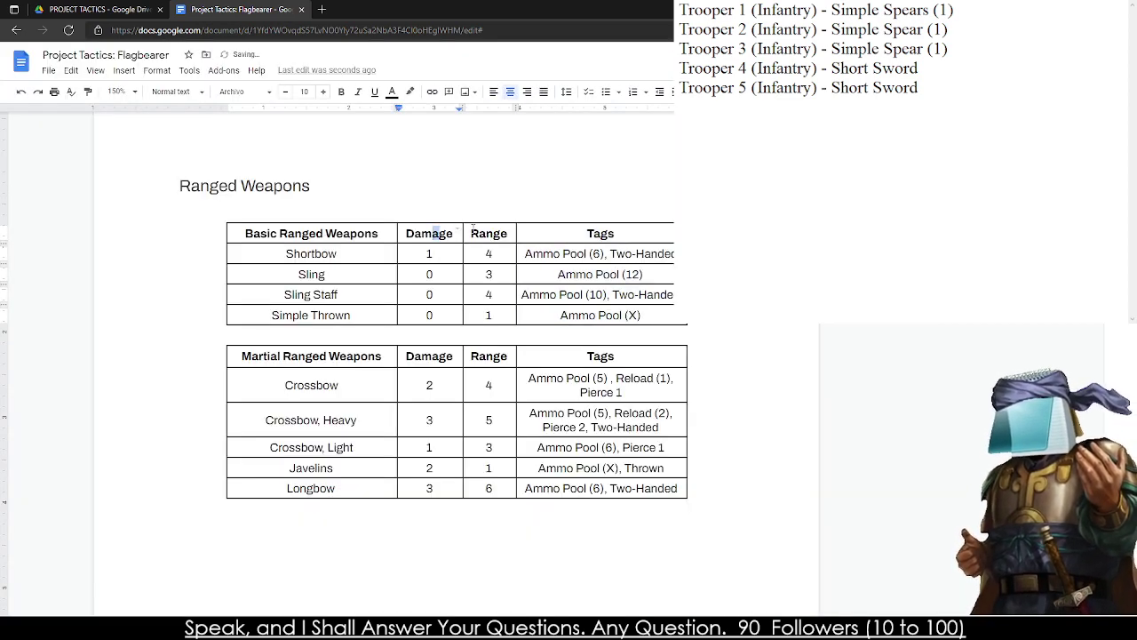
pyautogui.moveTo(471, 227); pyautogui.dragTo(488, 233)
pyautogui.rightClick(482, 233)
pyautogui.click(568, 578)
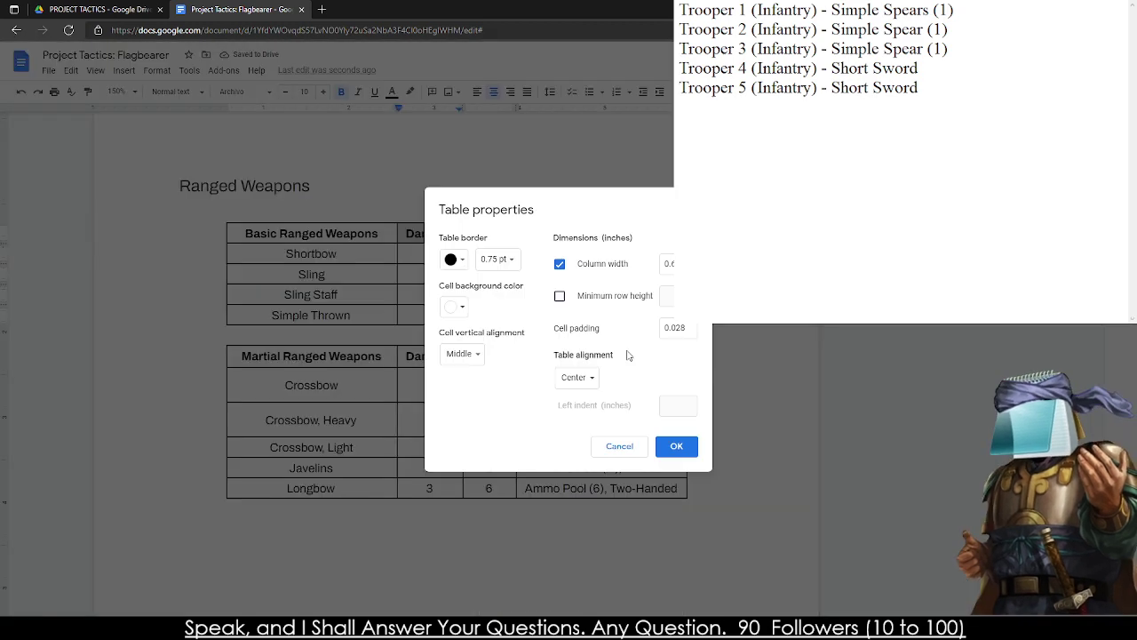
pyautogui.click(668, 263)
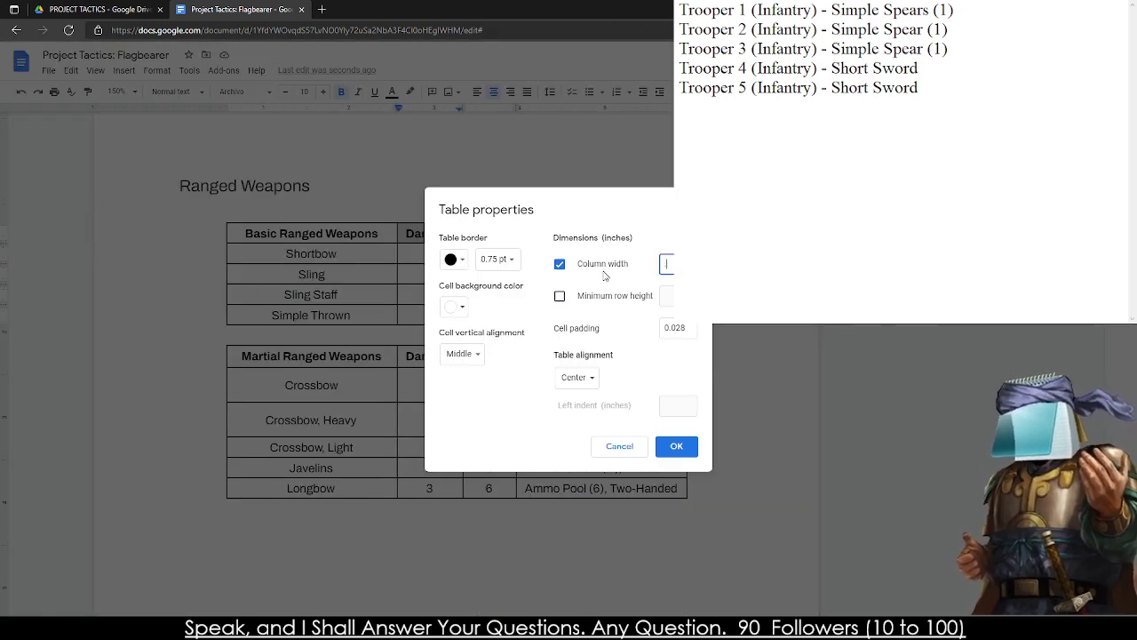
pyautogui.write('0.5')
pyautogui.press('Return')
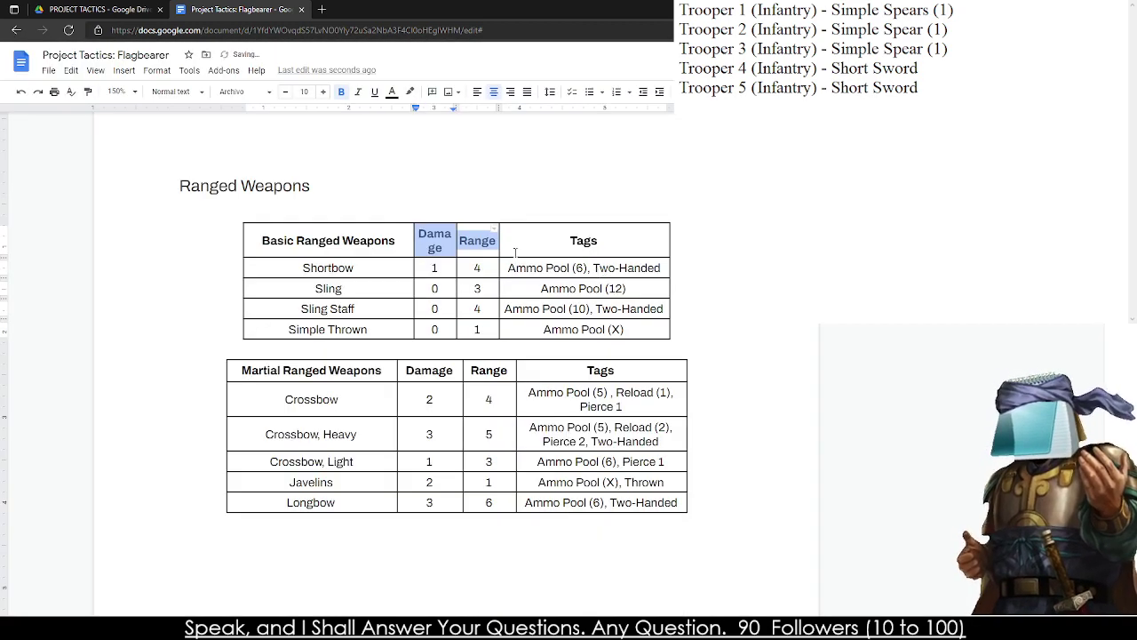
pyautogui.hotkey('ctrl', 'z')
# - Try to apply a different width to the Damage and Range columns of the Basic Ranged Weapons table
pyautogui.rightClick(427, 241)
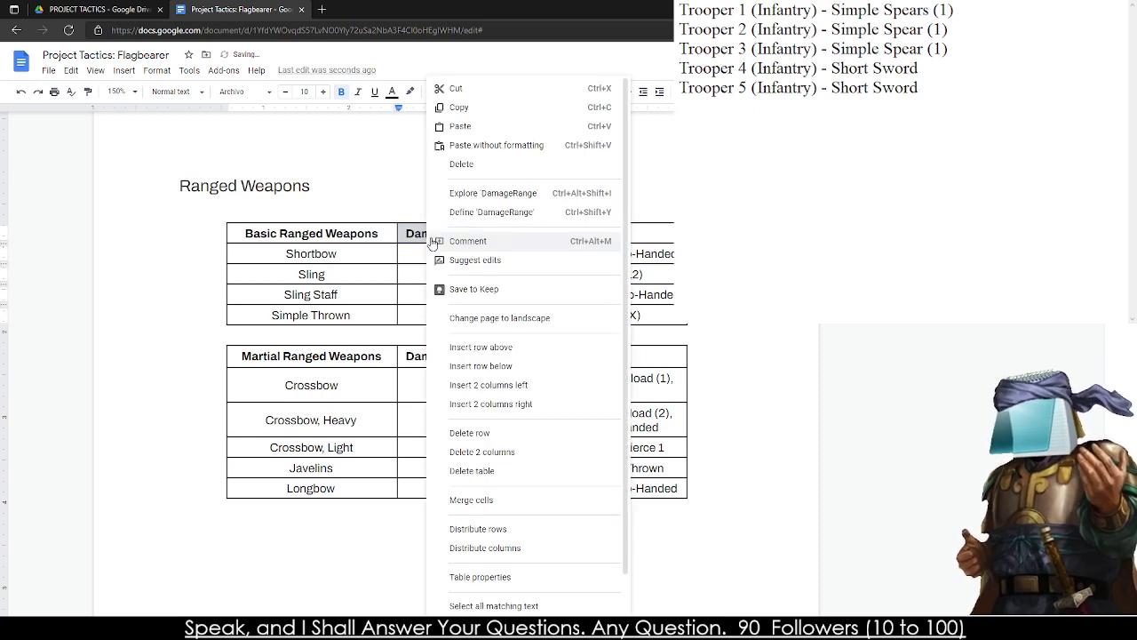
pyautogui.click(486, 579)
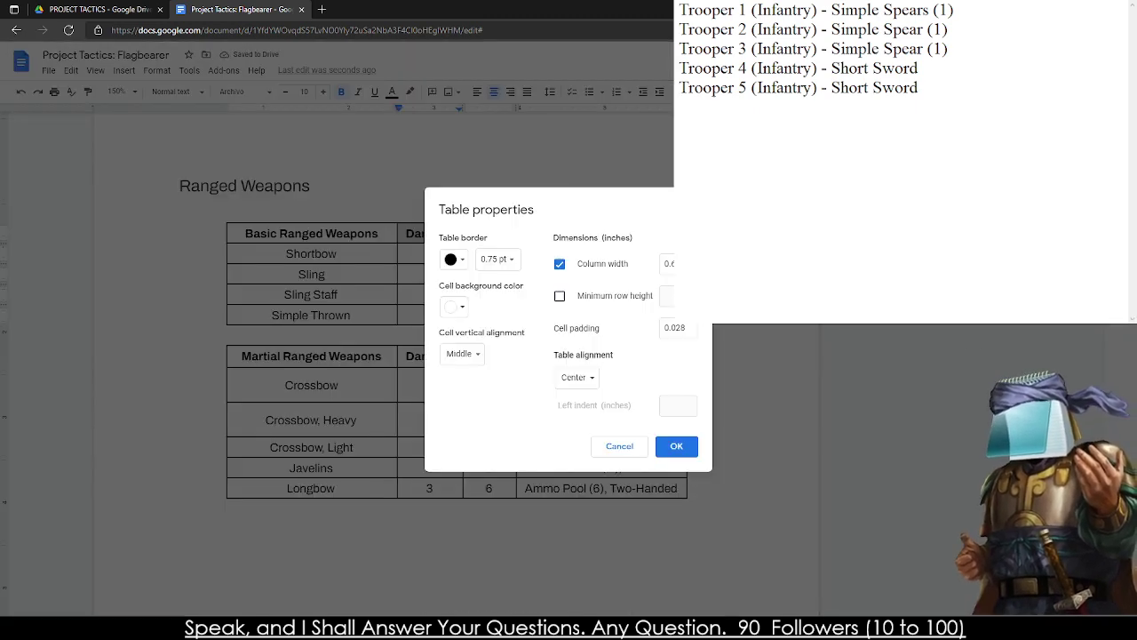
pyautogui.click(668, 263)
pyautogui.press('Return')
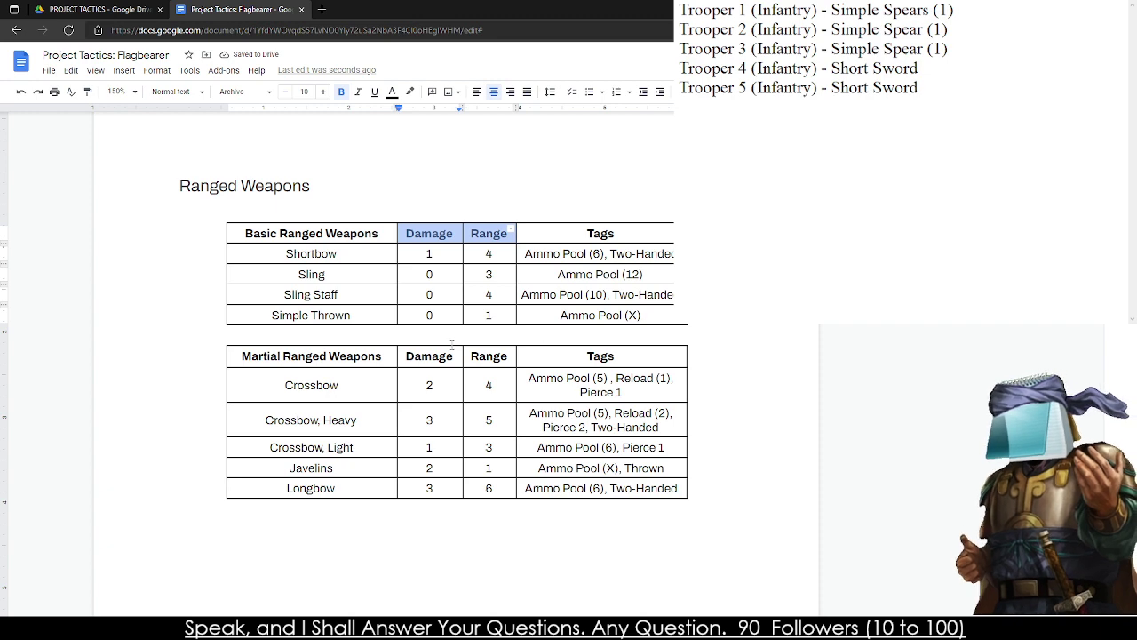
# - Try to set the Damage and Range columns of the Basic Ranged Weapons table together to a width of 0.6 inch
pyautogui.click(442, 234)
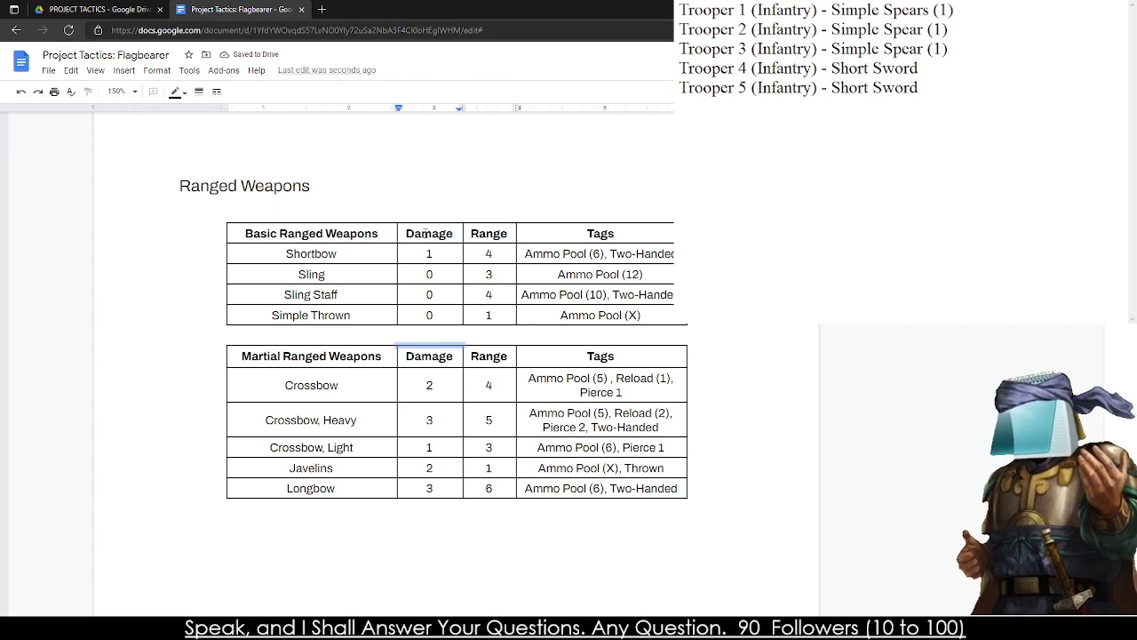
pyautogui.keyDown('shift'); pyautogui.click(478, 234); pyautogui.keyUp('shift')
pyautogui.rightClick(479, 235)
pyautogui.click(569, 581)
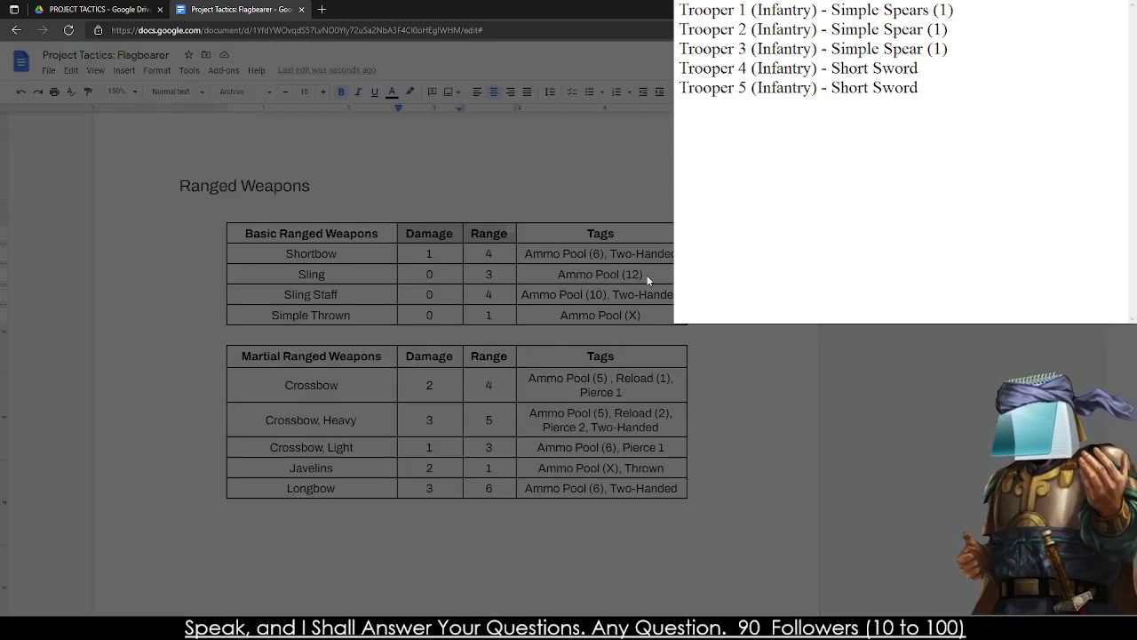
pyautogui.click(666, 263)
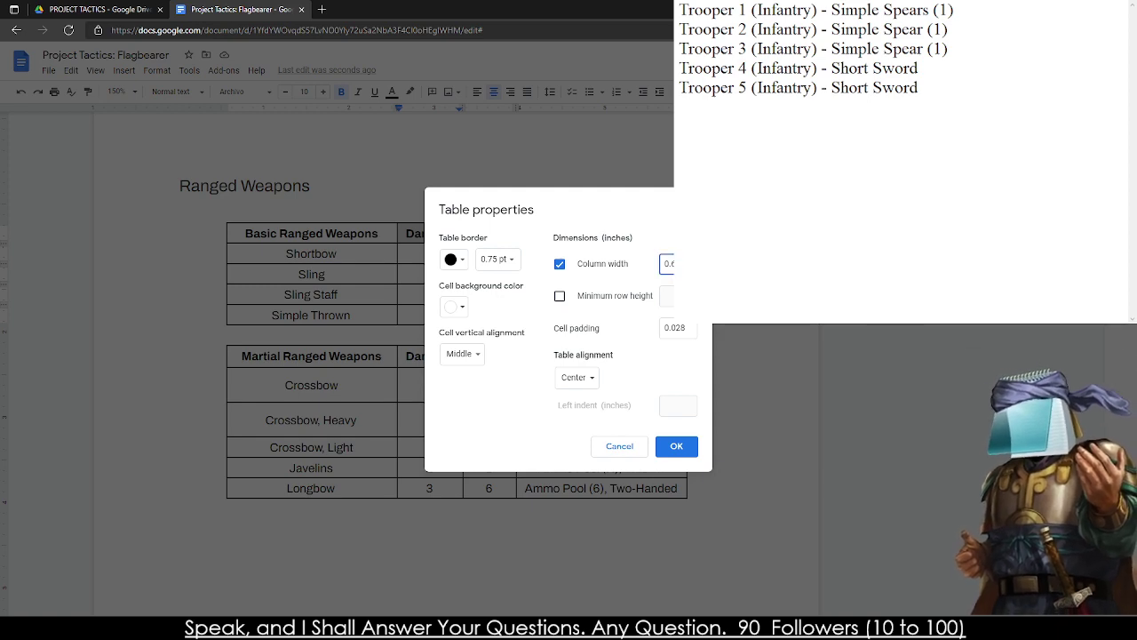
pyautogui.press('Return')
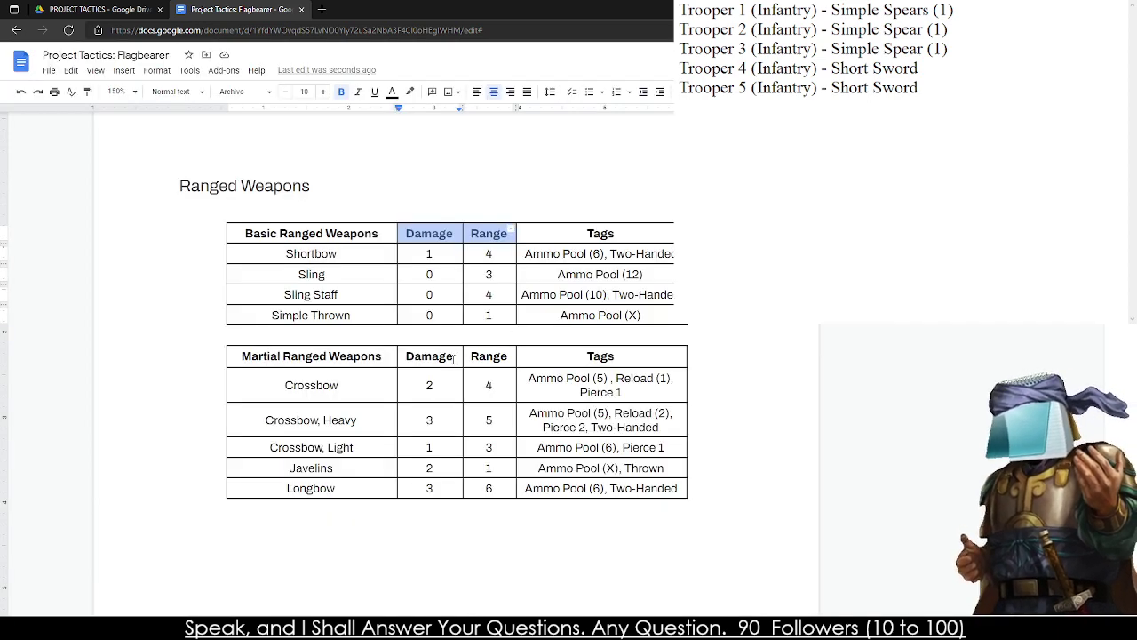
# - Set the Damage column of the Basic Ranged Weapons table to a width of 0.6 inch on its own
pyautogui.click(455, 355)
pyautogui.rightClick(490, 235)
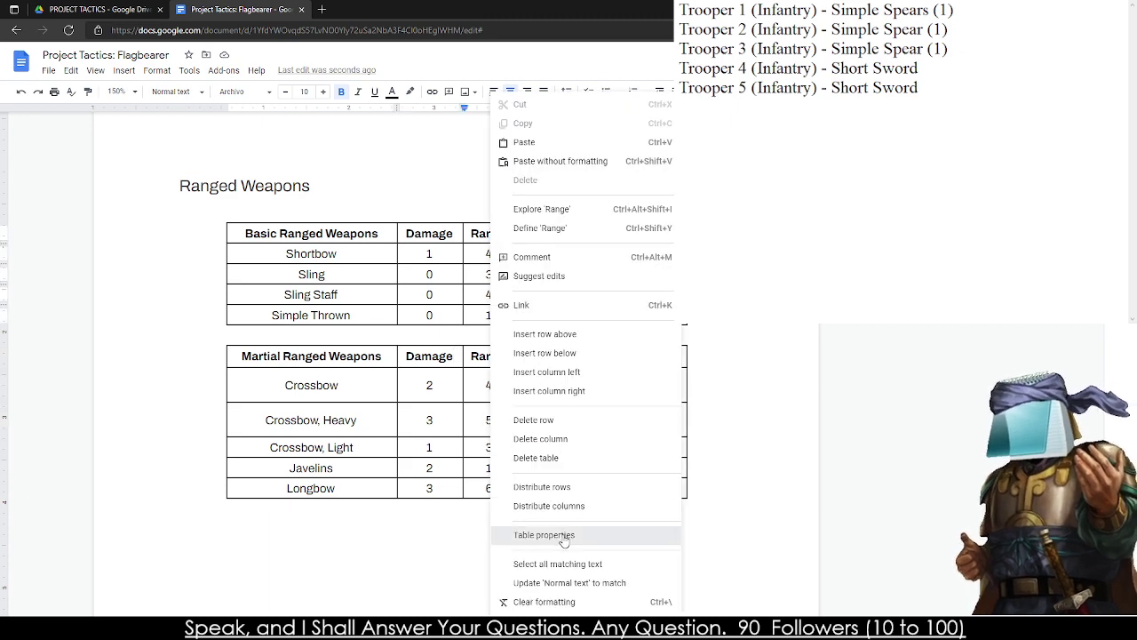
pyautogui.click(560, 539)
pyautogui.click(676, 446)
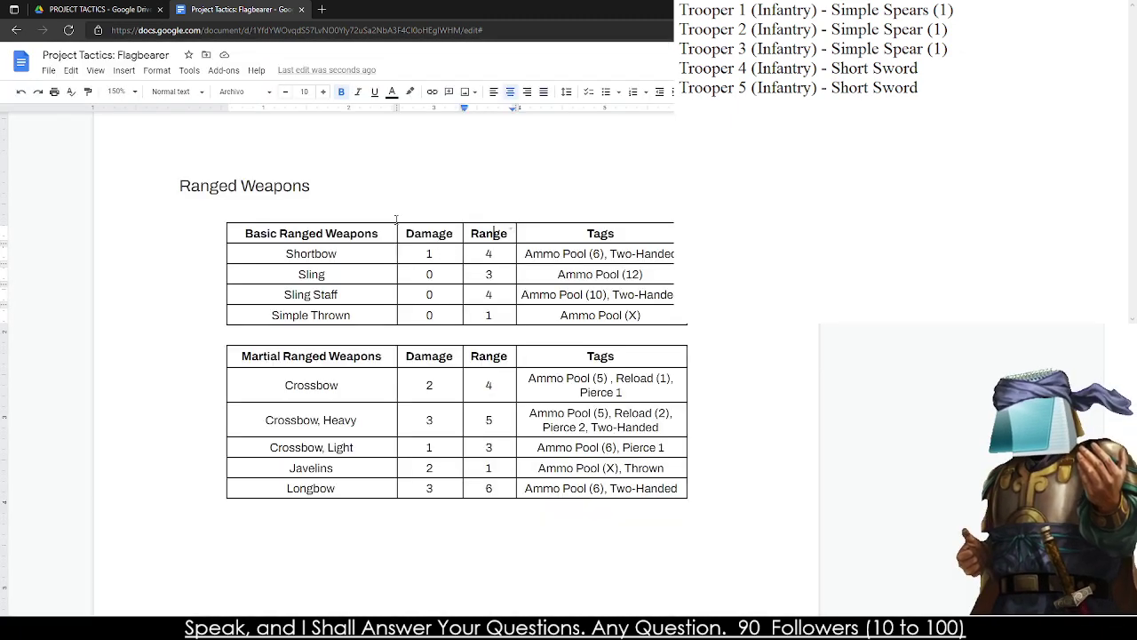
pyautogui.rightClick(424, 234)
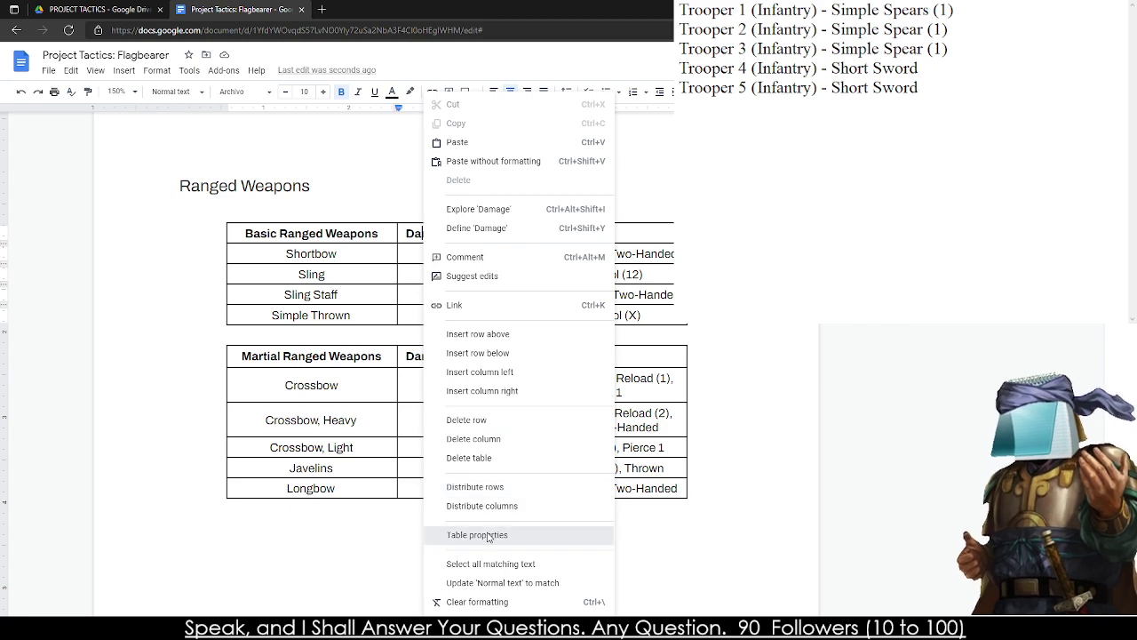
pyautogui.click(493, 532)
pyautogui.click(669, 264)
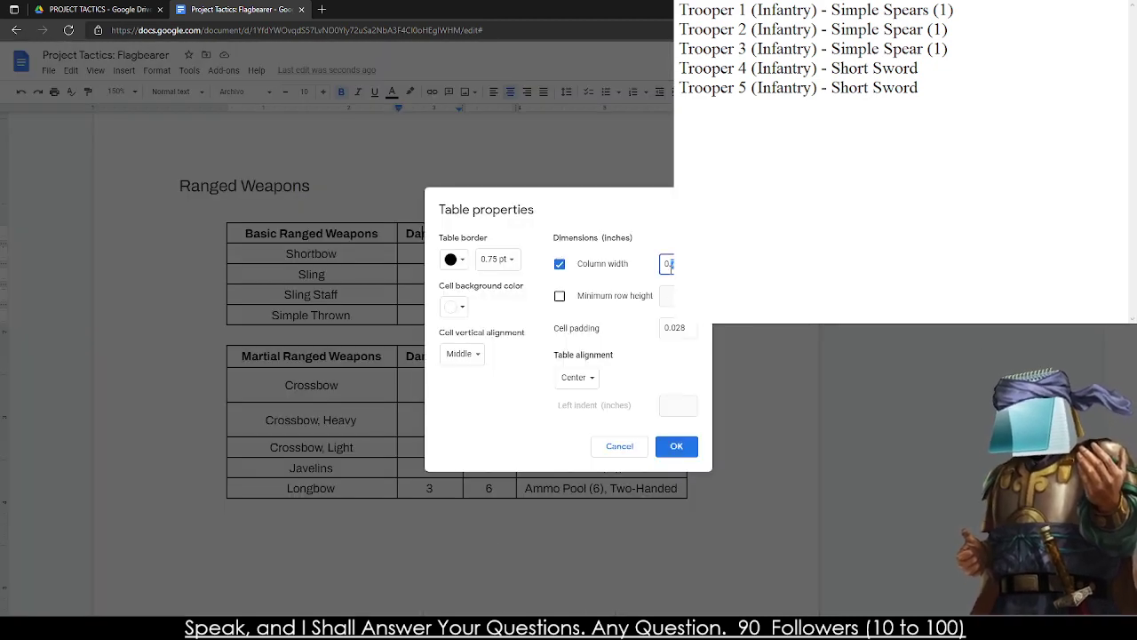
pyautogui.write('6')
pyautogui.press('Return')
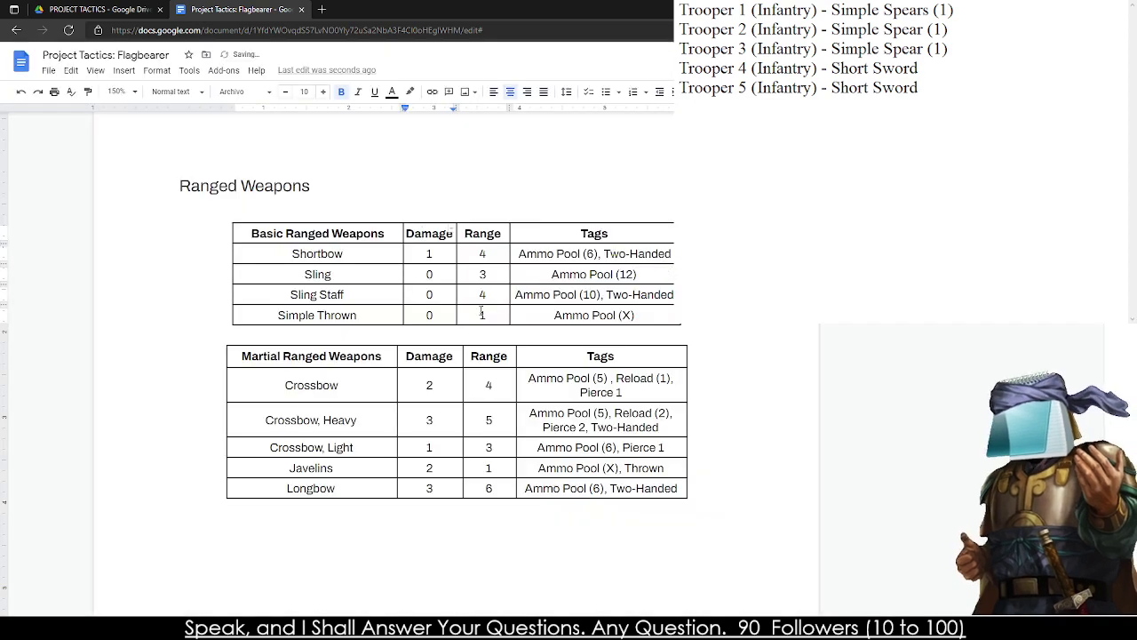
# - Set the Damage and Range columns of the Martial Ranged Weapons table to a width of 0.6 inch each
pyautogui.moveTo(433, 353); pyautogui.dragTo(472, 356)
pyautogui.rightClick(471, 356)
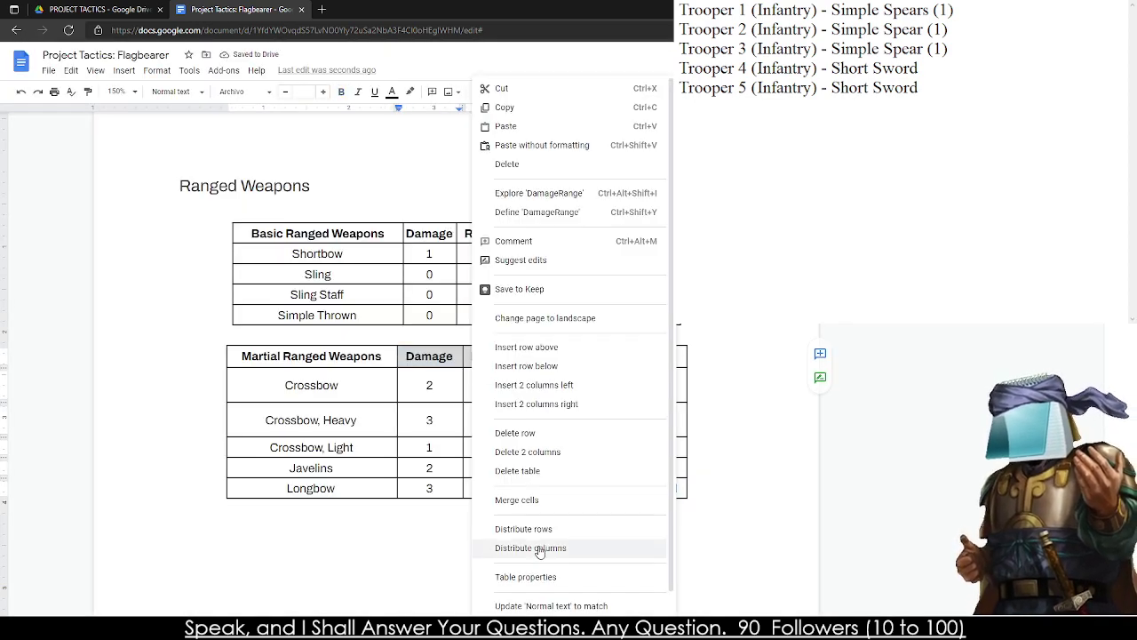
pyautogui.click(525, 576)
pyautogui.click(667, 263)
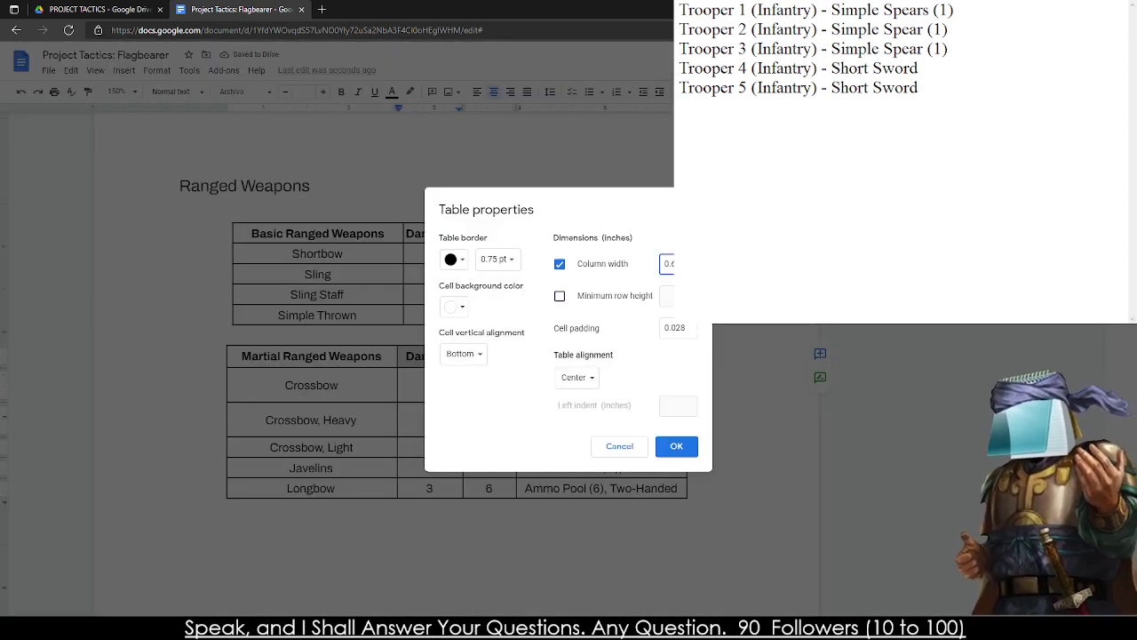
pyautogui.press('Return')
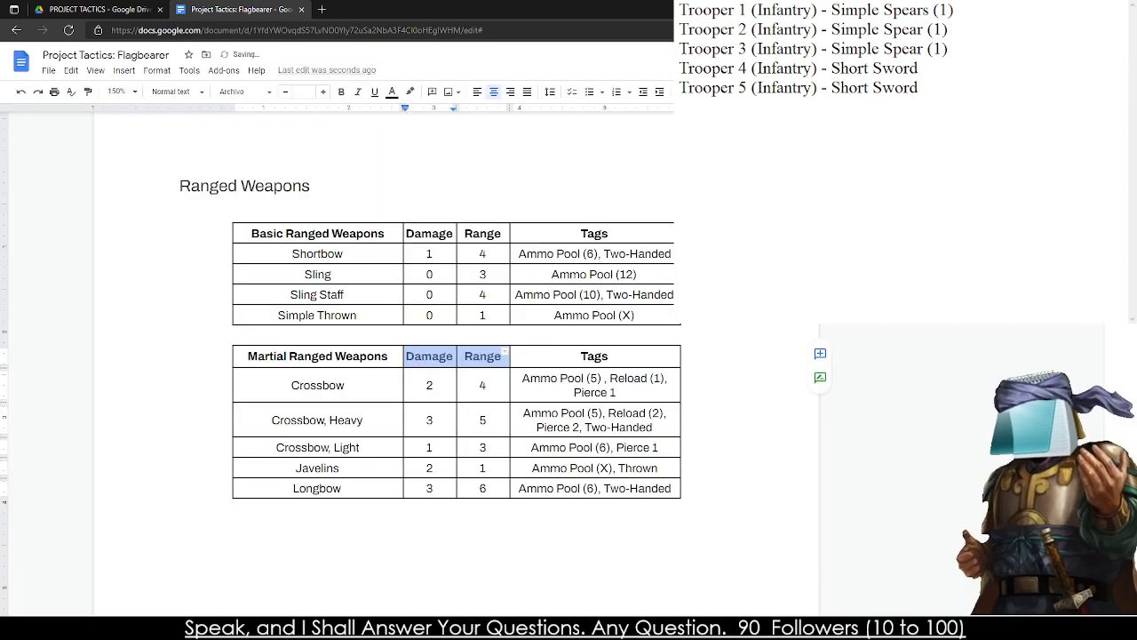
pyautogui.rightClick(474, 372)
pyautogui.click(543, 577)
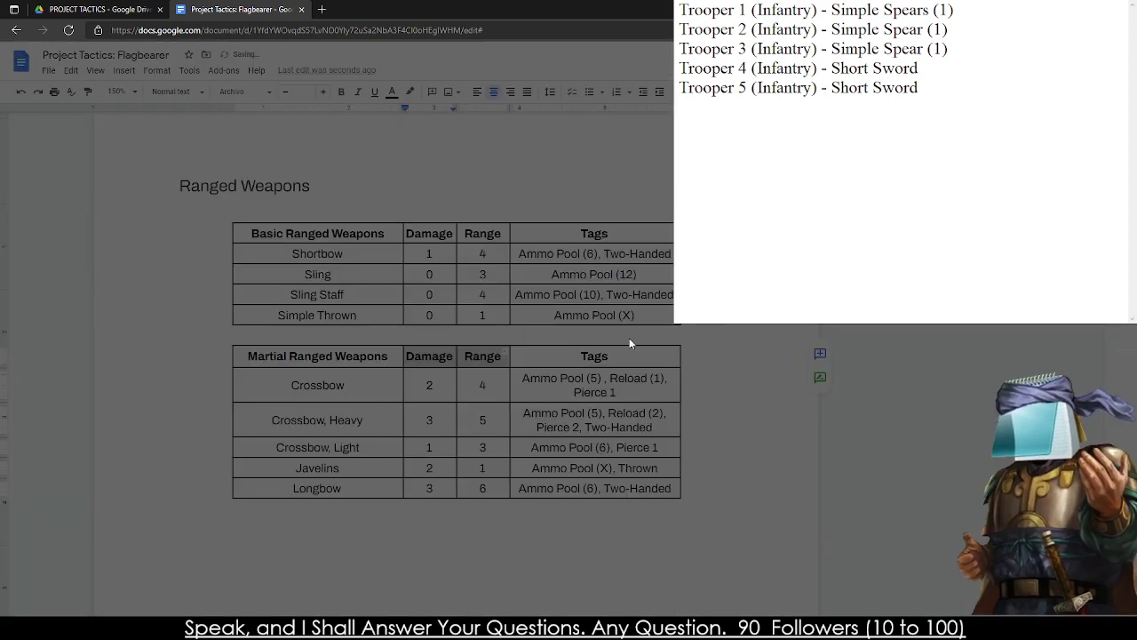
pyautogui.click(667, 263)
pyautogui.press('Return')
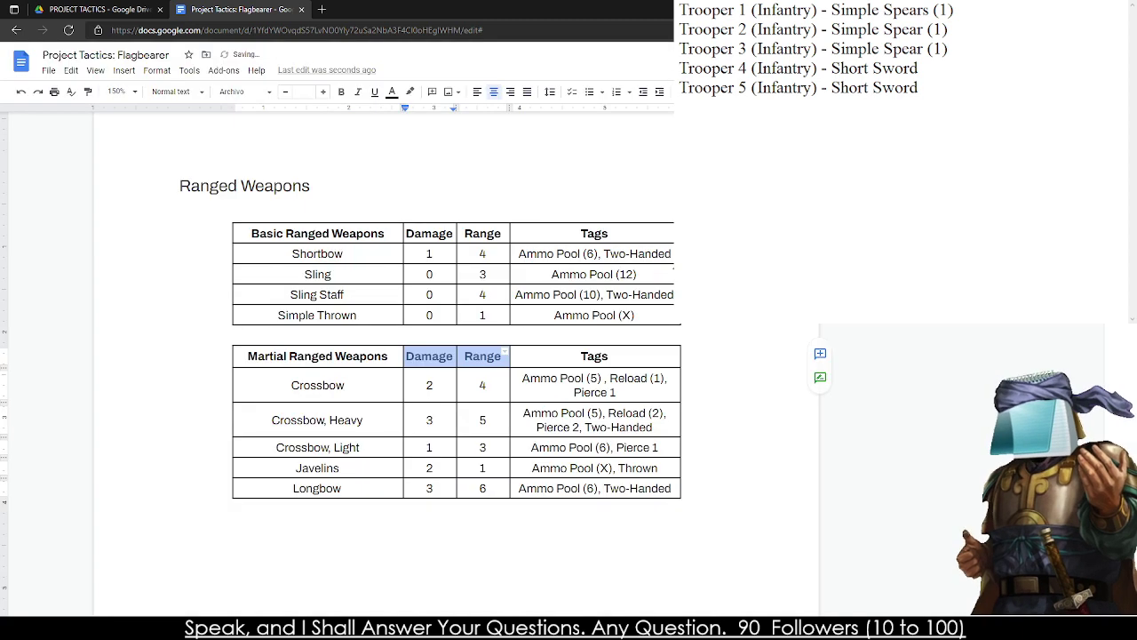
pyautogui.click(557, 385)
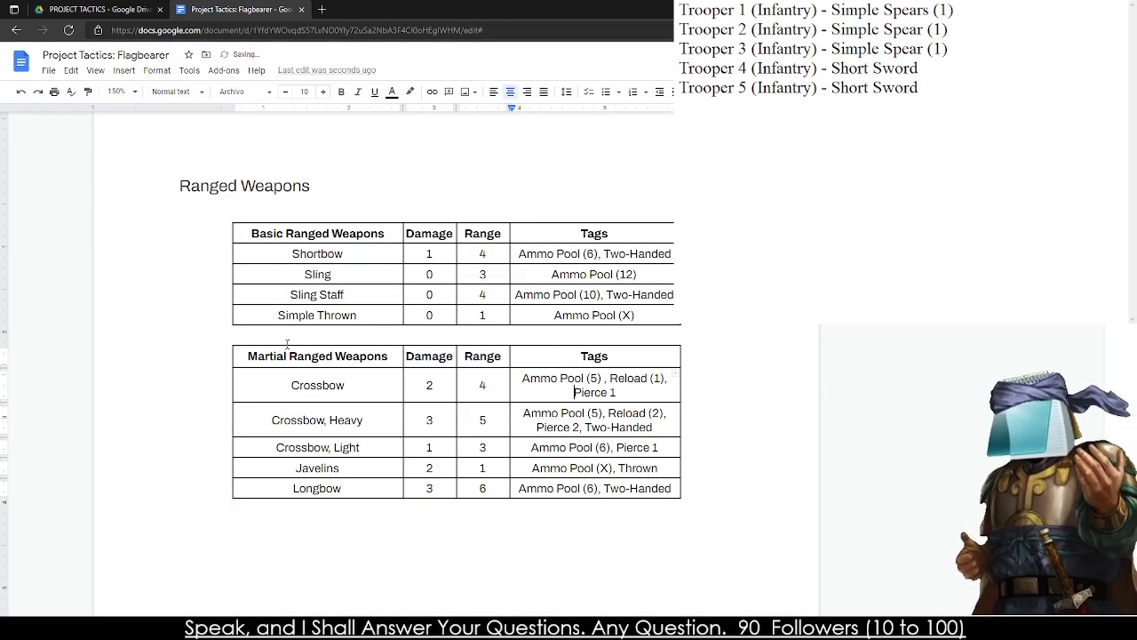
pyautogui.tripleClick(319, 315)
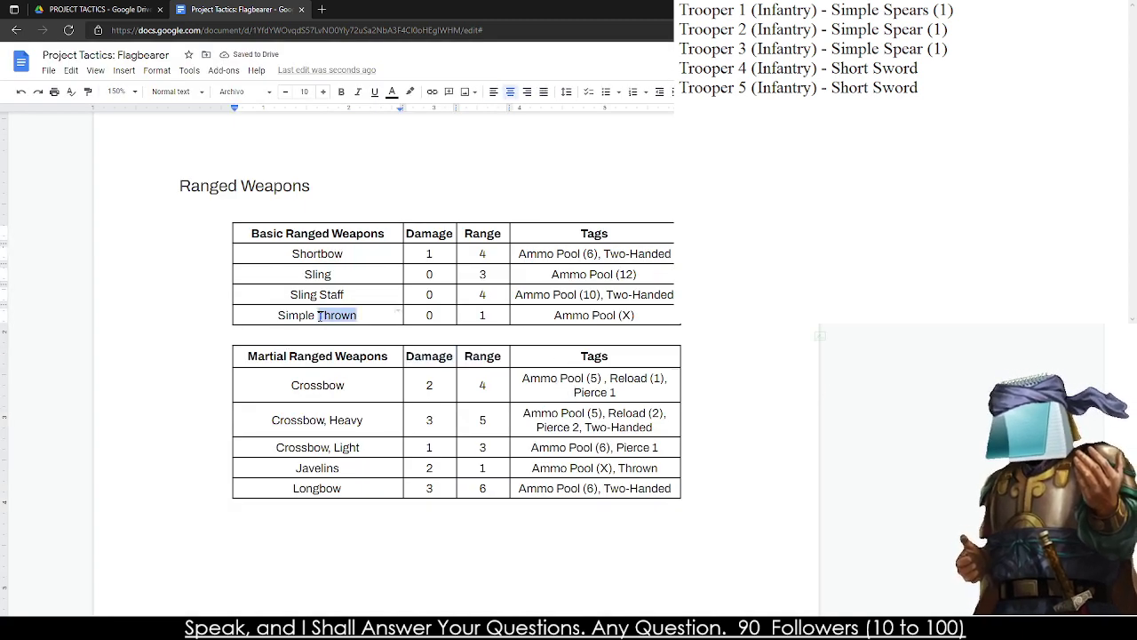
pyautogui.hotkey('alt', 'Tab')
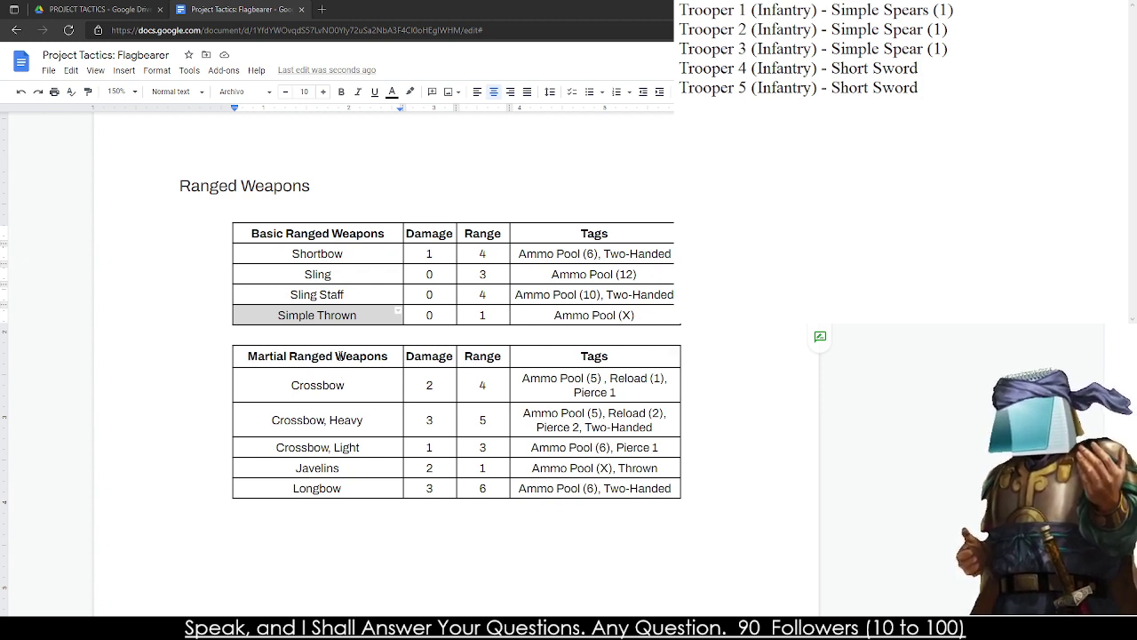
# - Delete the blank line between the Ranged Weapons heading and the Basic Ranged Weapons table
pyautogui.click(203, 207)
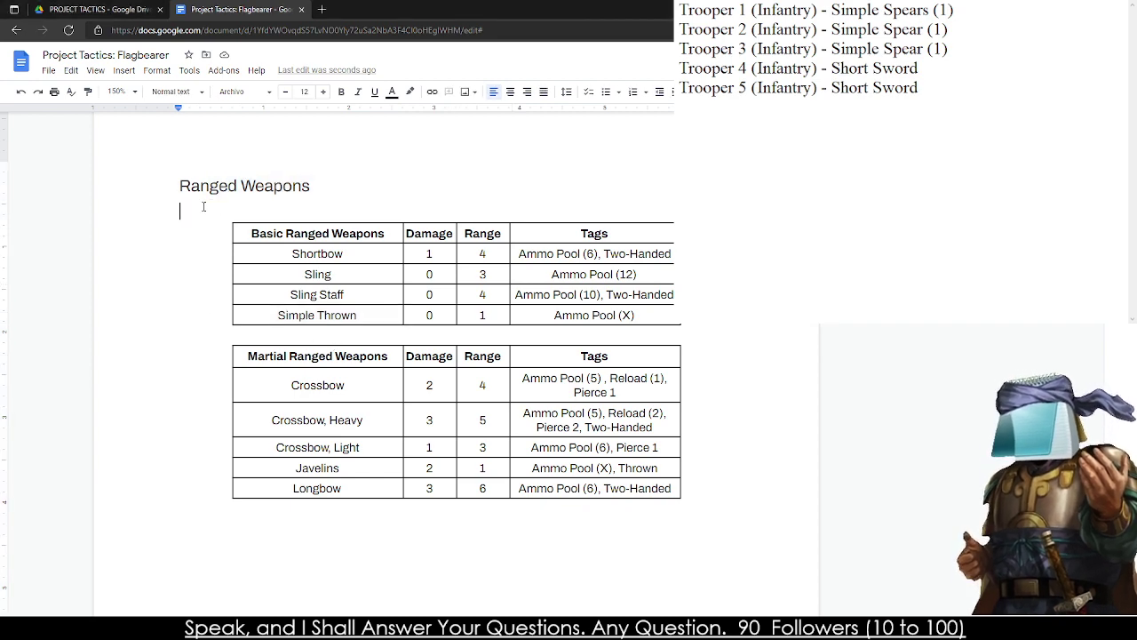
pyautogui.press('BackSpace')
# - Remove the page break between the Martial Ranged Weapons table and the Wand Weapons heading
pyautogui.scroll(-10, 208, 249)
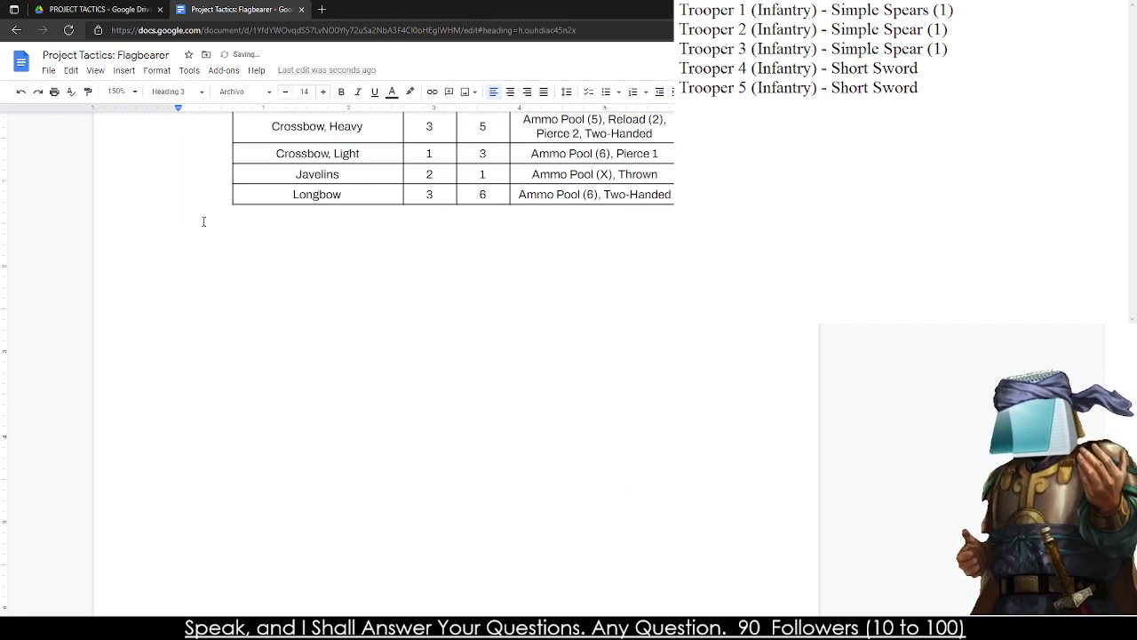
pyautogui.scroll(-3, 233, 337)
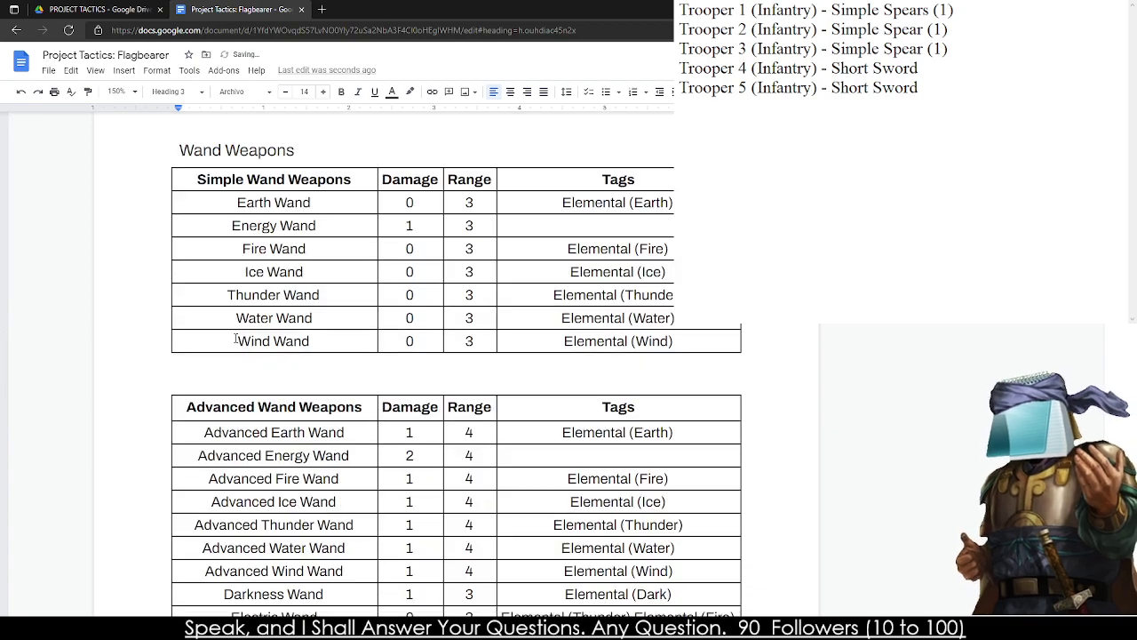
pyautogui.scroll(-5, 237, 339)
pyautogui.scroll(-3, 238, 337)
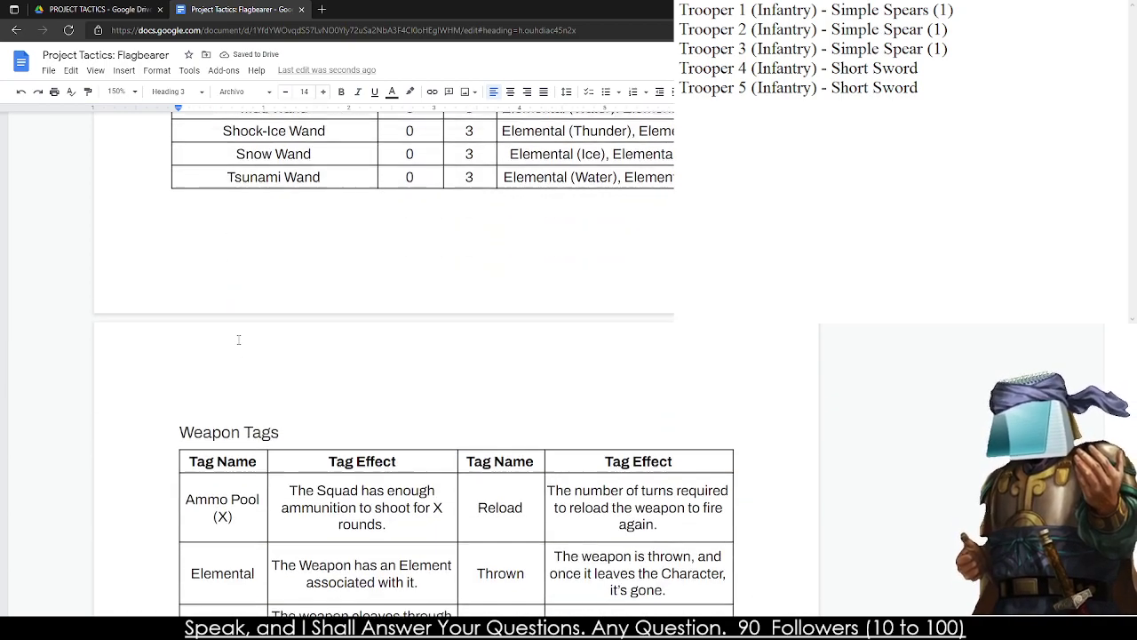
pyautogui.scroll(12, 229, 351)
pyautogui.scroll(1, 227, 354)
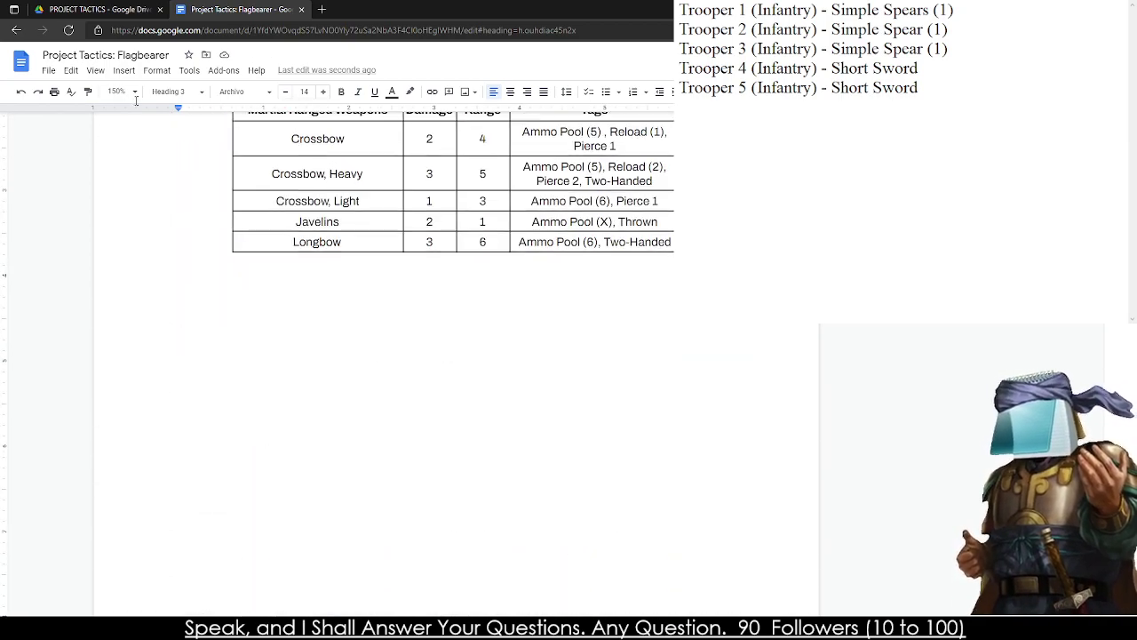
pyautogui.click(116, 91)
pyautogui.click(124, 167)
pyautogui.scroll(10, 277, 284)
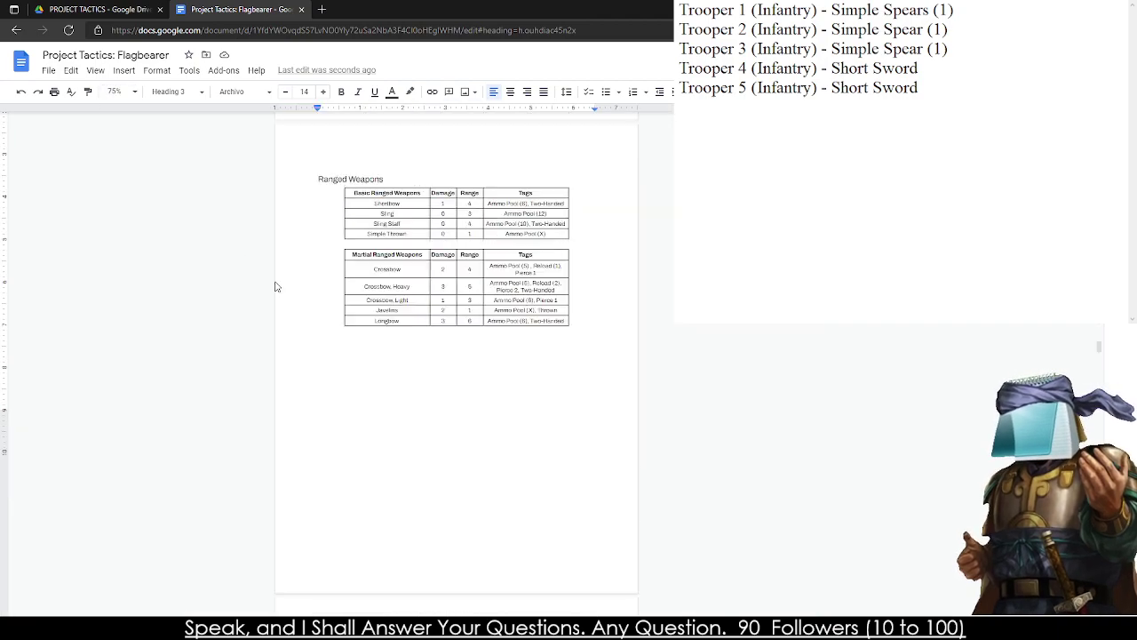
pyautogui.scroll(-10, 337, 382)
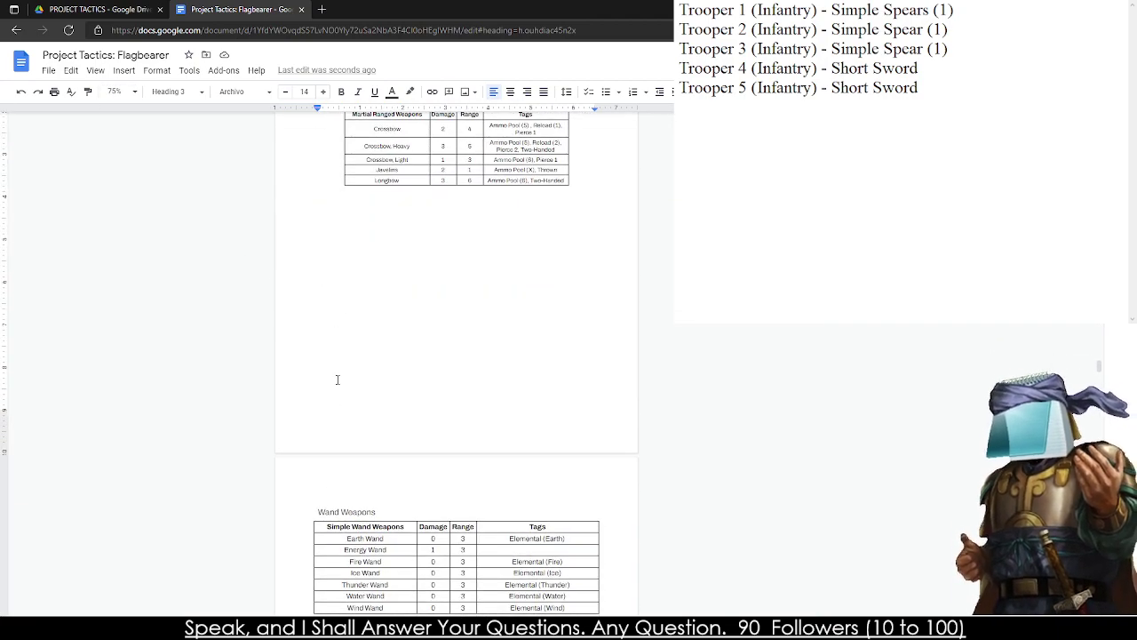
pyautogui.scroll(-8, 337, 380)
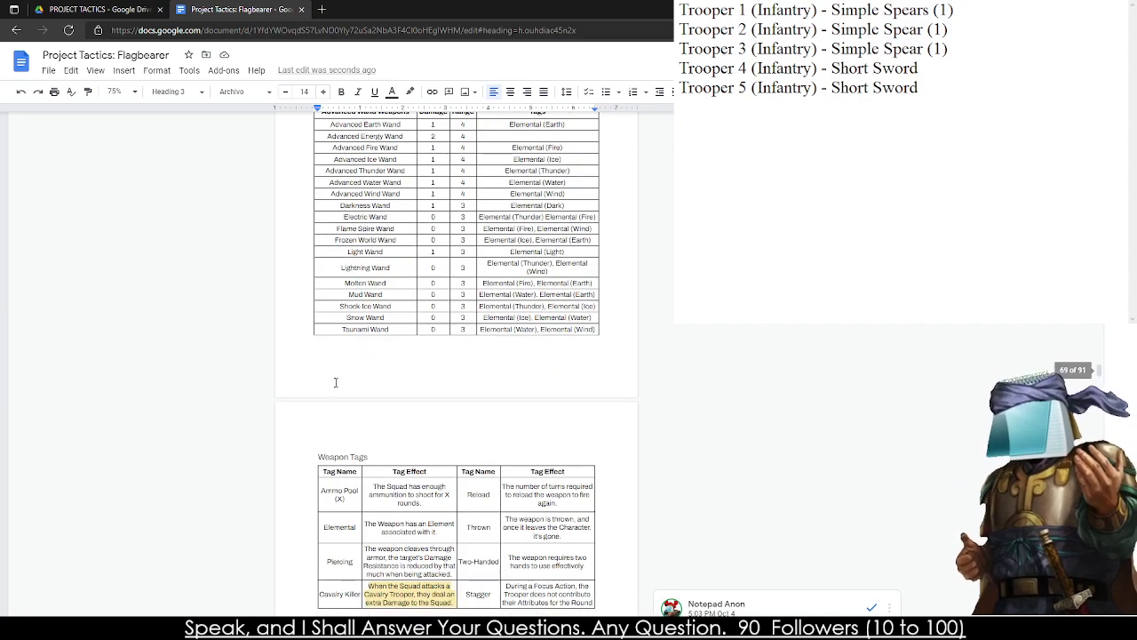
pyautogui.scroll(10, 336, 382)
pyautogui.click(364, 320)
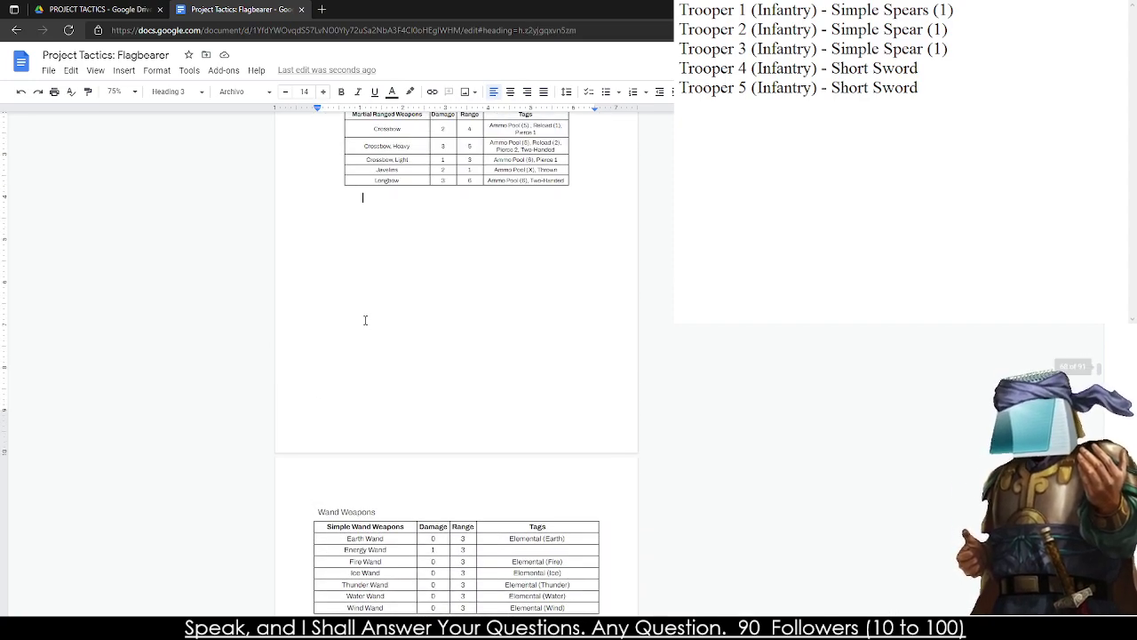
pyautogui.press('Delete')
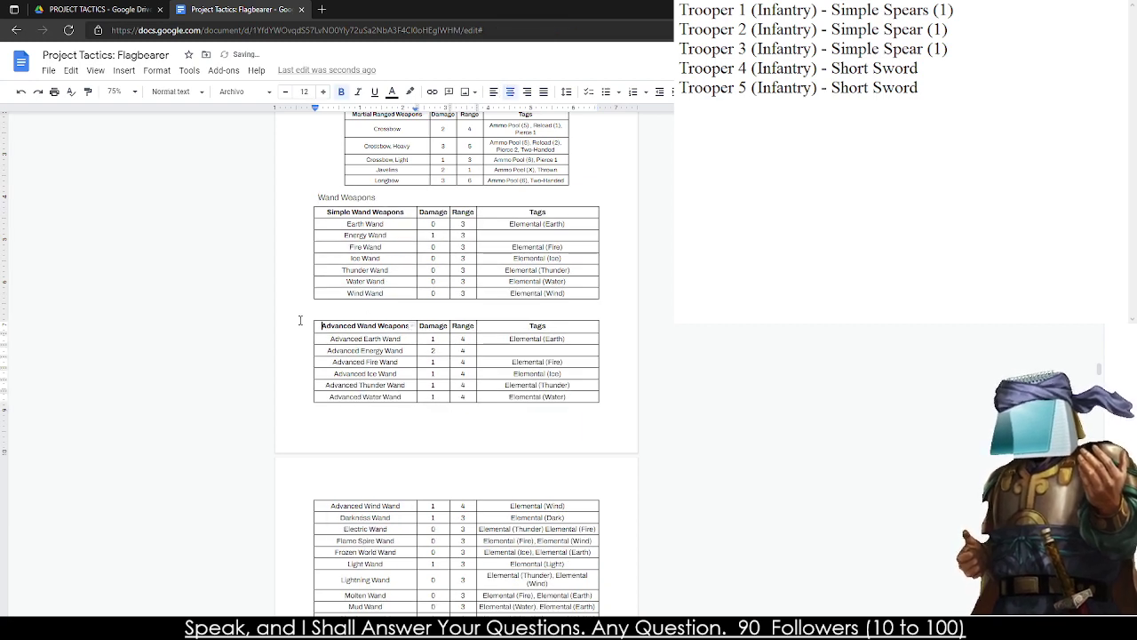
# - Insert page breaks before the Advanced Wand Weapons table and before the Weapon Tags heading
pyautogui.hotkey('ctrl', 'Return')
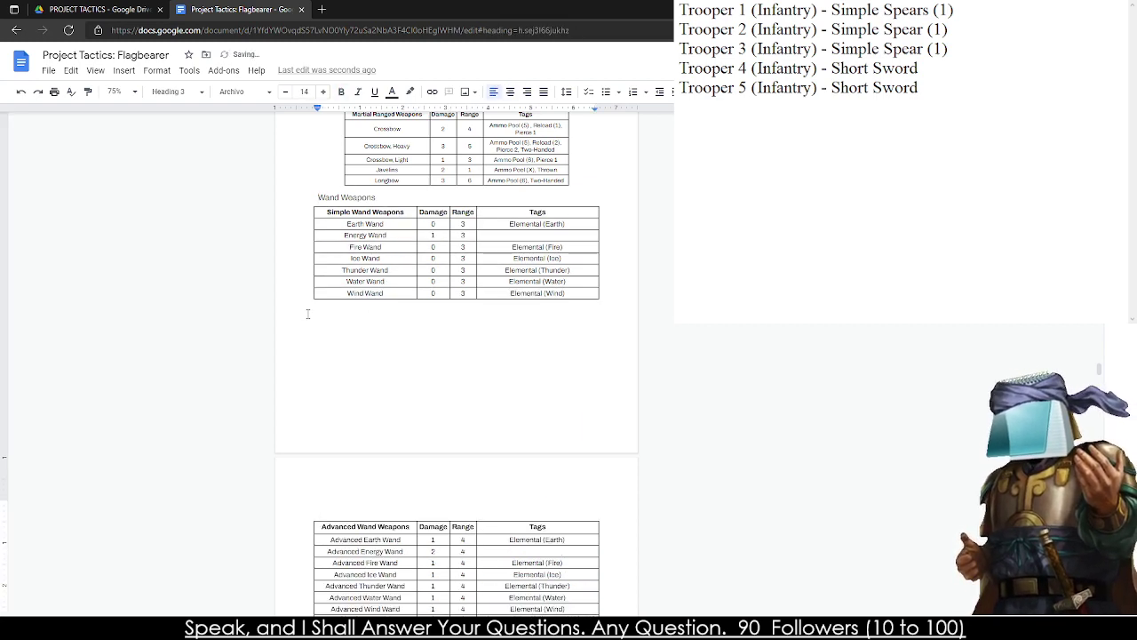
pyautogui.scroll(-5, 302, 318)
pyautogui.click(300, 310)
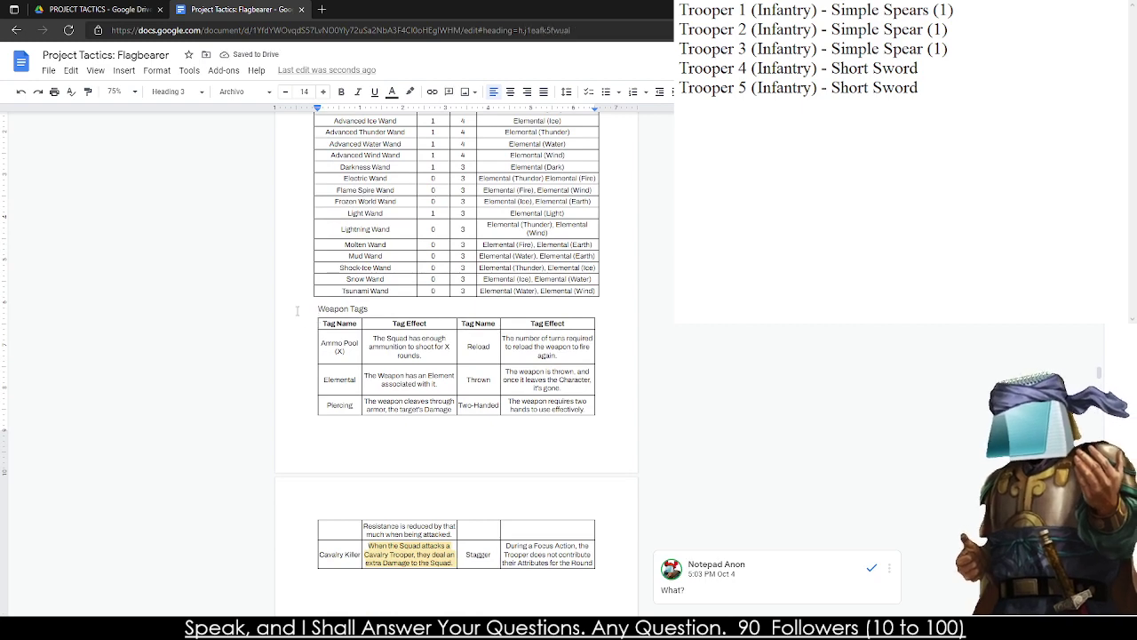
pyautogui.hotkey('ctrl', 'Return')
# - Check the layout of the Weapon Tags page and its illustration, then view the tags table at 150% zoom
pyautogui.scroll(-3, 324, 316)
pyautogui.scroll(-3, 377, 218)
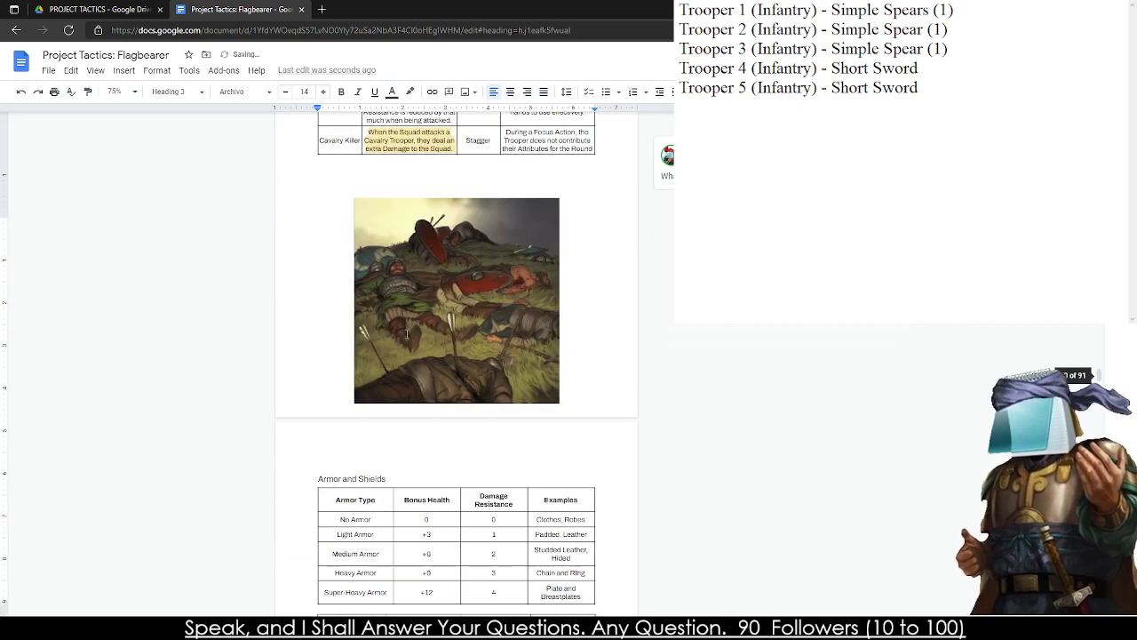
pyautogui.scroll(2, 377, 219)
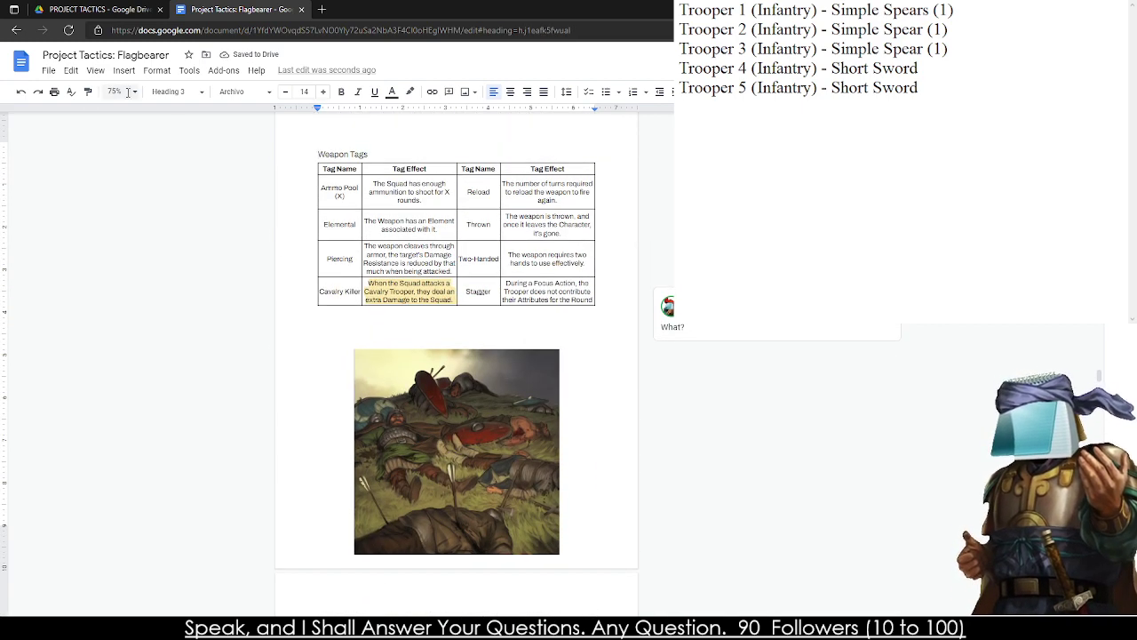
pyautogui.click(118, 91)
pyautogui.click(122, 235)
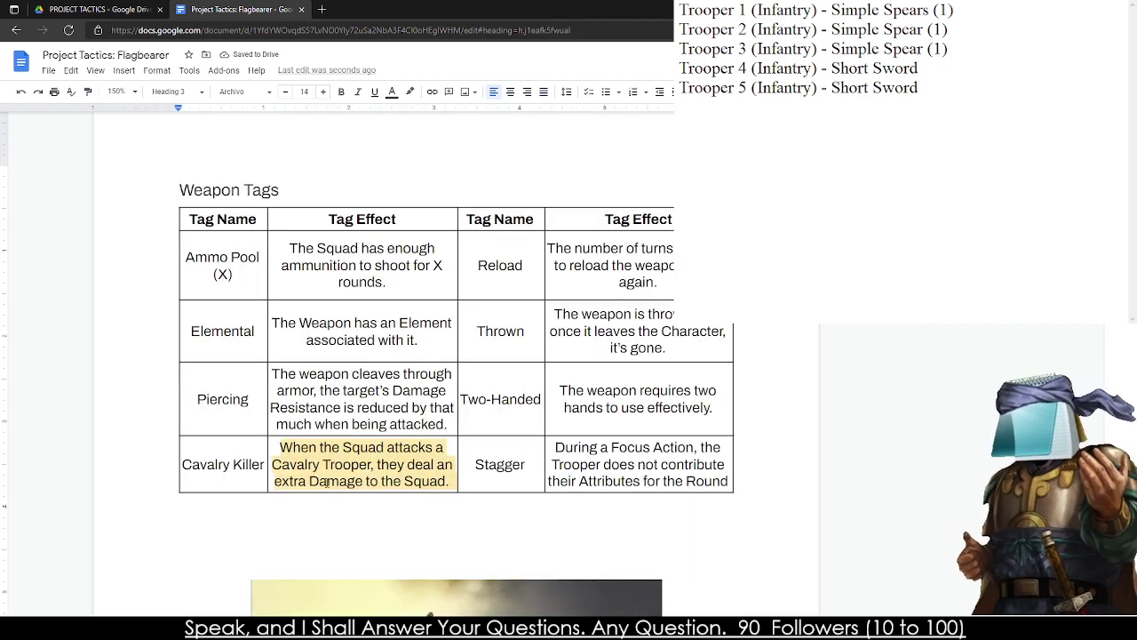
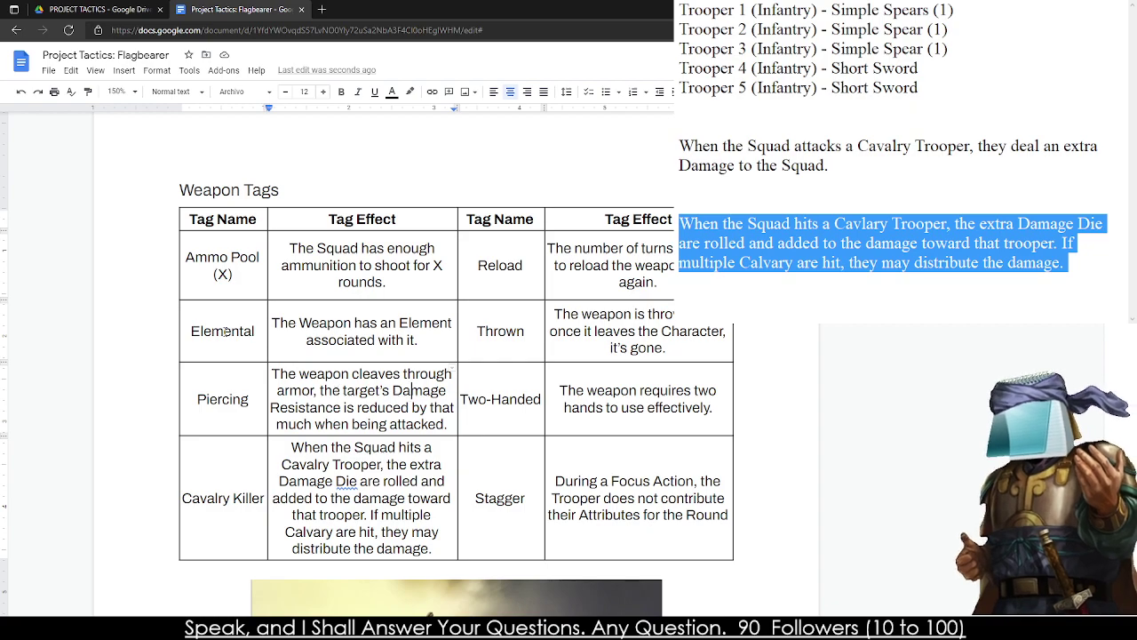
# - Look over the armor and shield tables in the Armor and Shields section
pyautogui.scroll(-10, 224, 331)
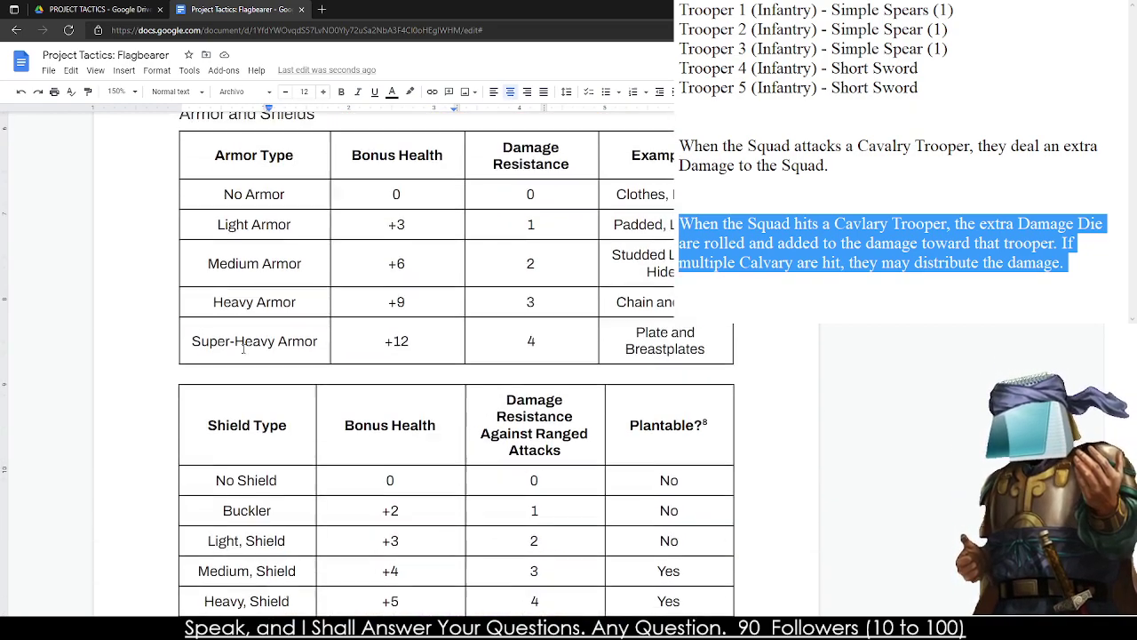
pyautogui.scroll(1, 243, 350)
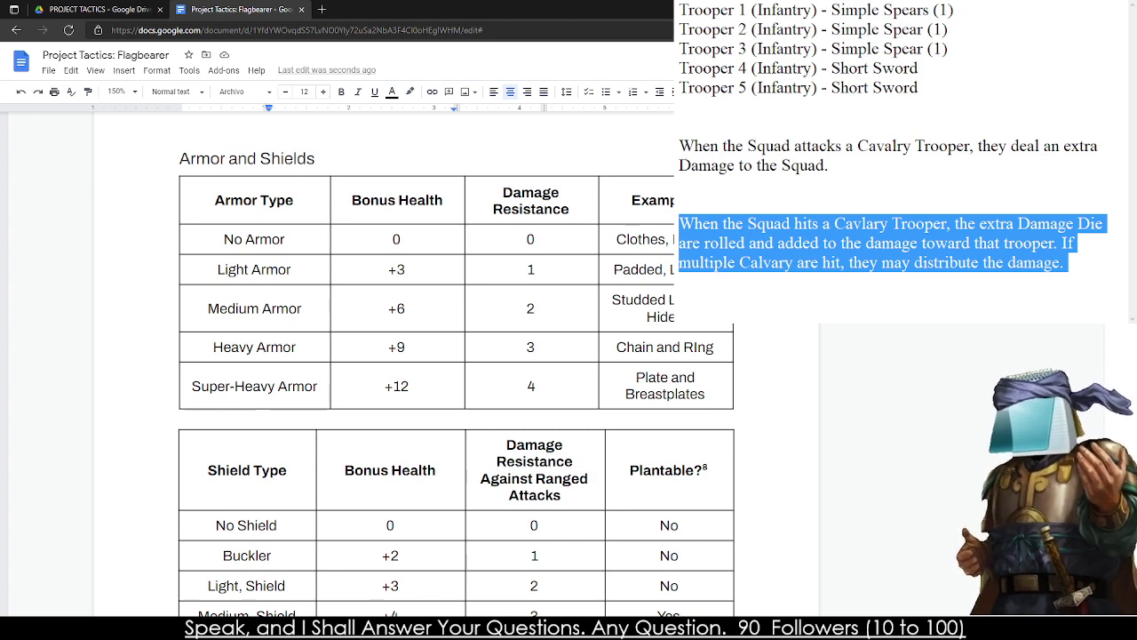
# - Look through the rulebook's troop entries and melee weapons, and return to the Armor and Shields tables
pyautogui.scroll(2, 382, 356)
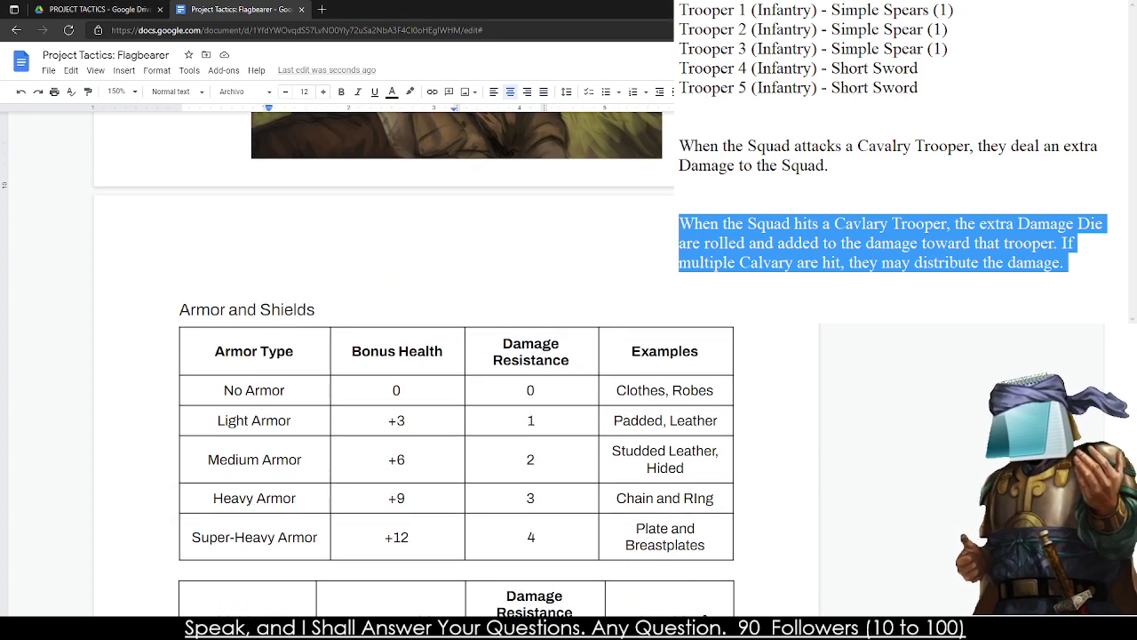
pyautogui.scroll(10, 1095, 377)
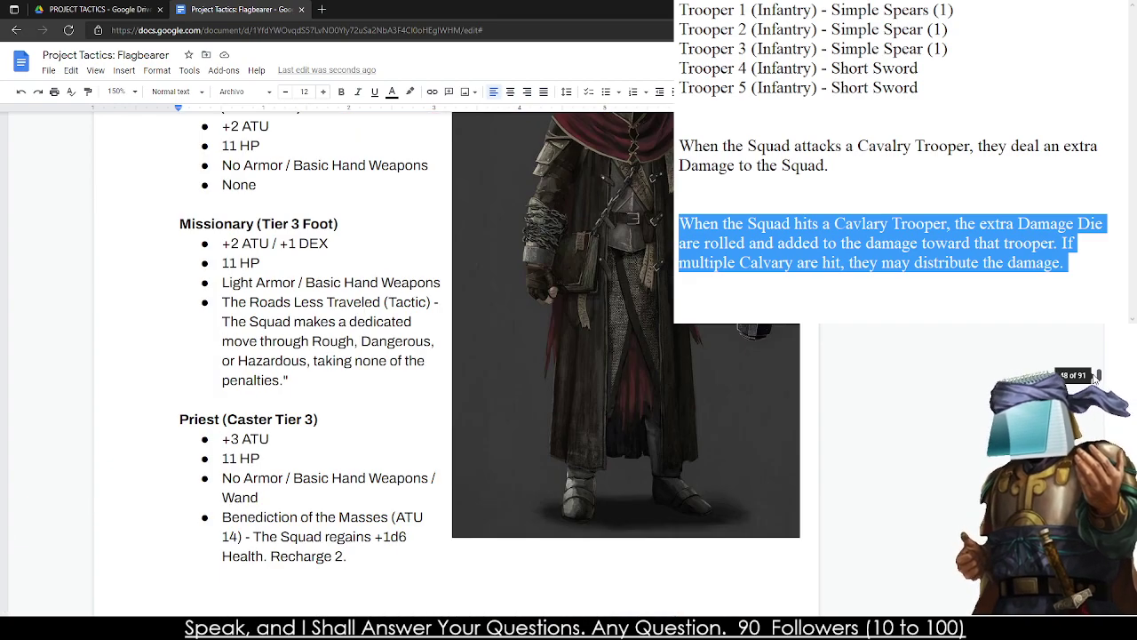
pyautogui.scroll(15, 1095, 378)
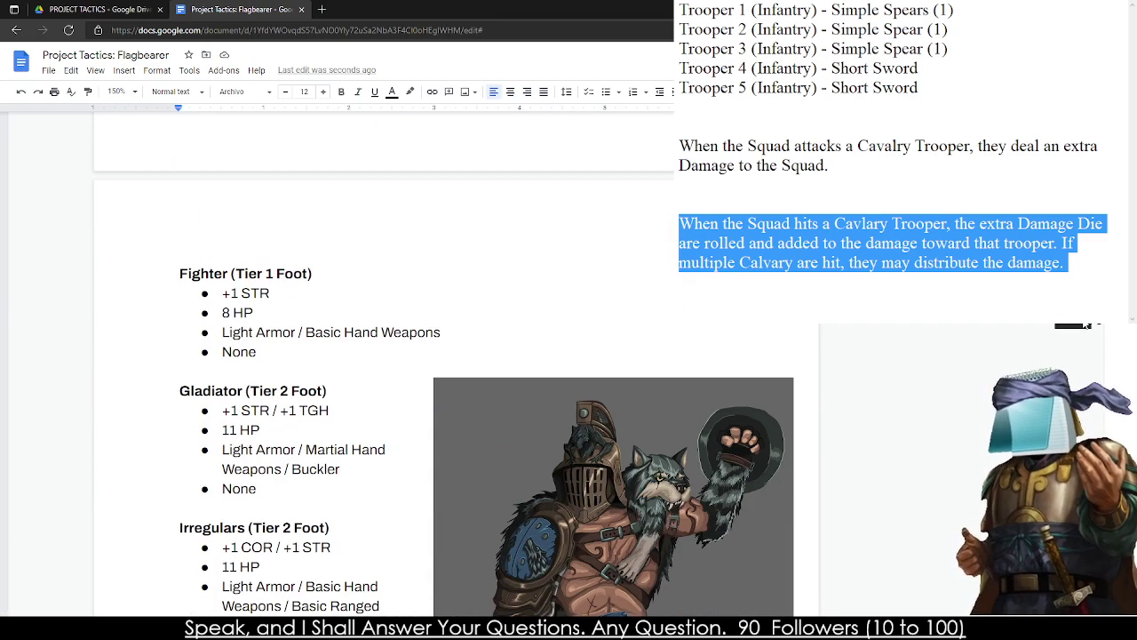
pyautogui.scroll(15, 898, 395)
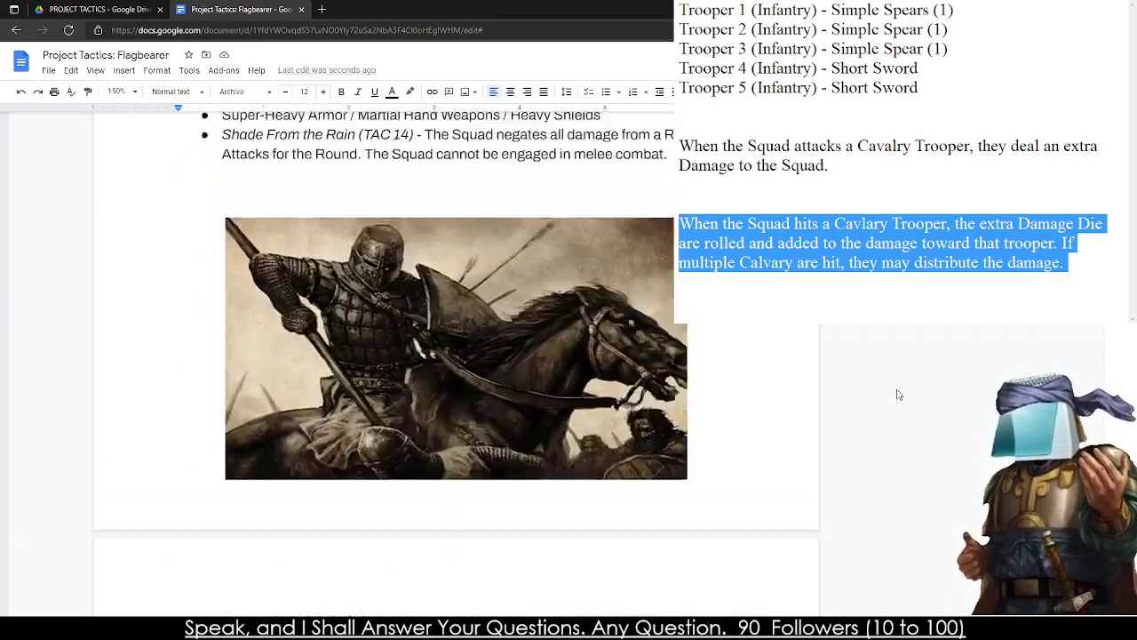
pyautogui.scroll(10, 899, 395)
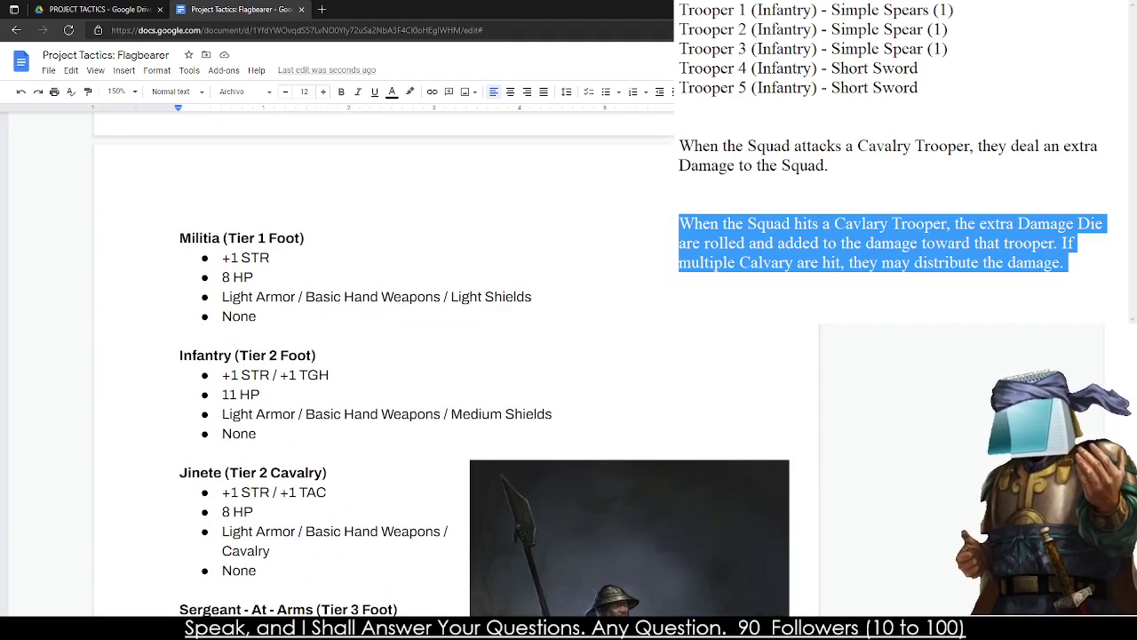
pyautogui.scroll(-20, 628, 457)
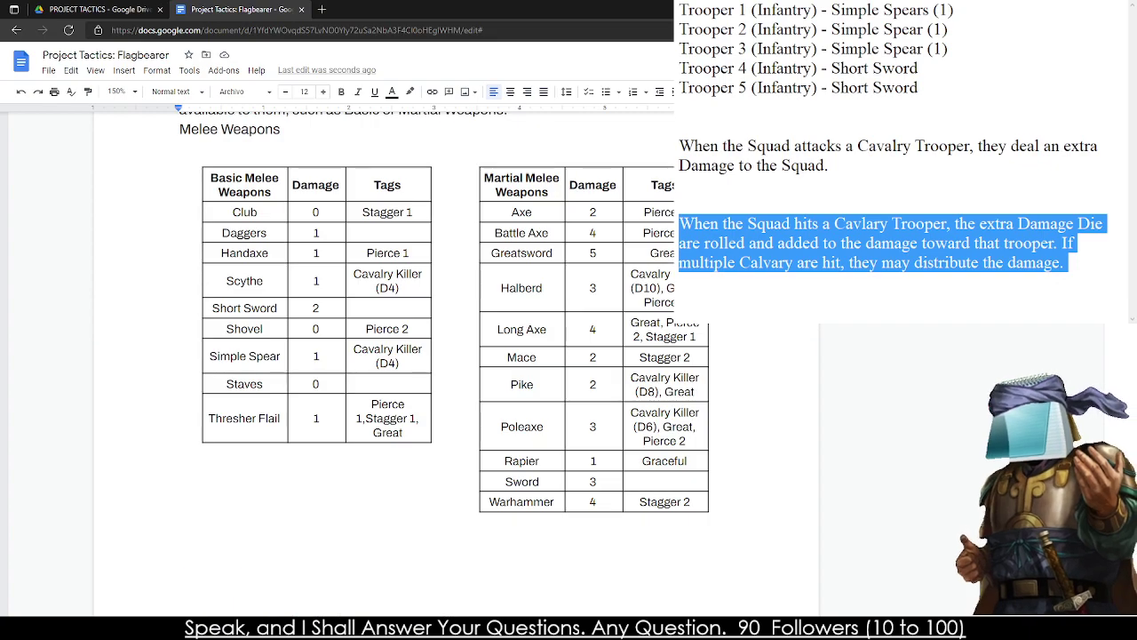
pyautogui.scroll(-3, 617, 456)
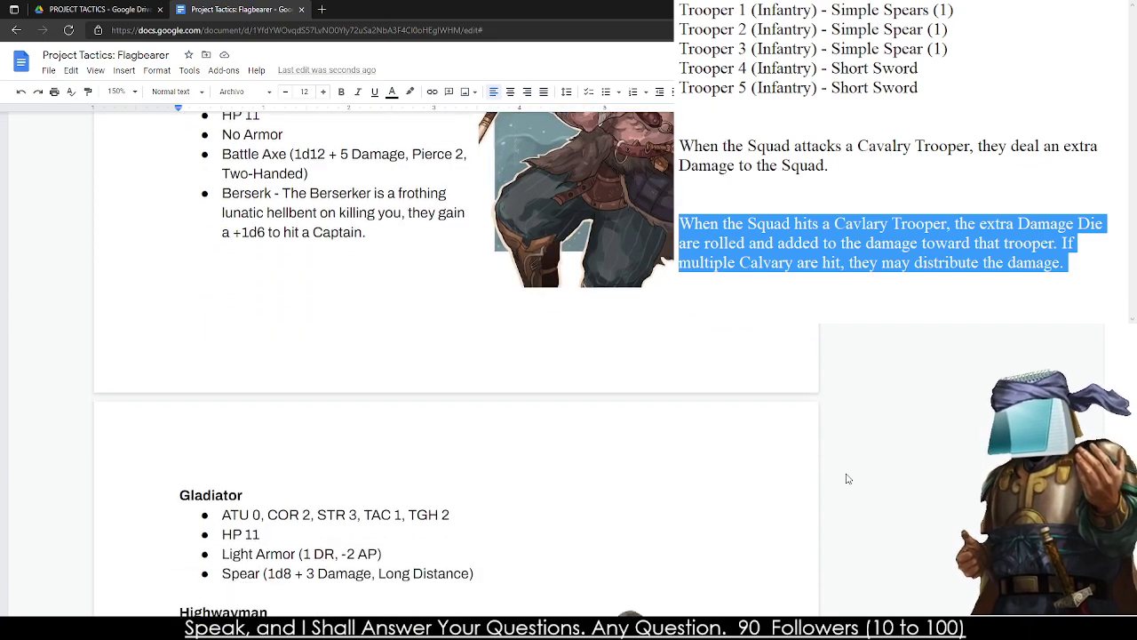
pyautogui.scroll(15, 581, 392)
pyautogui.scroll(20, 581, 392)
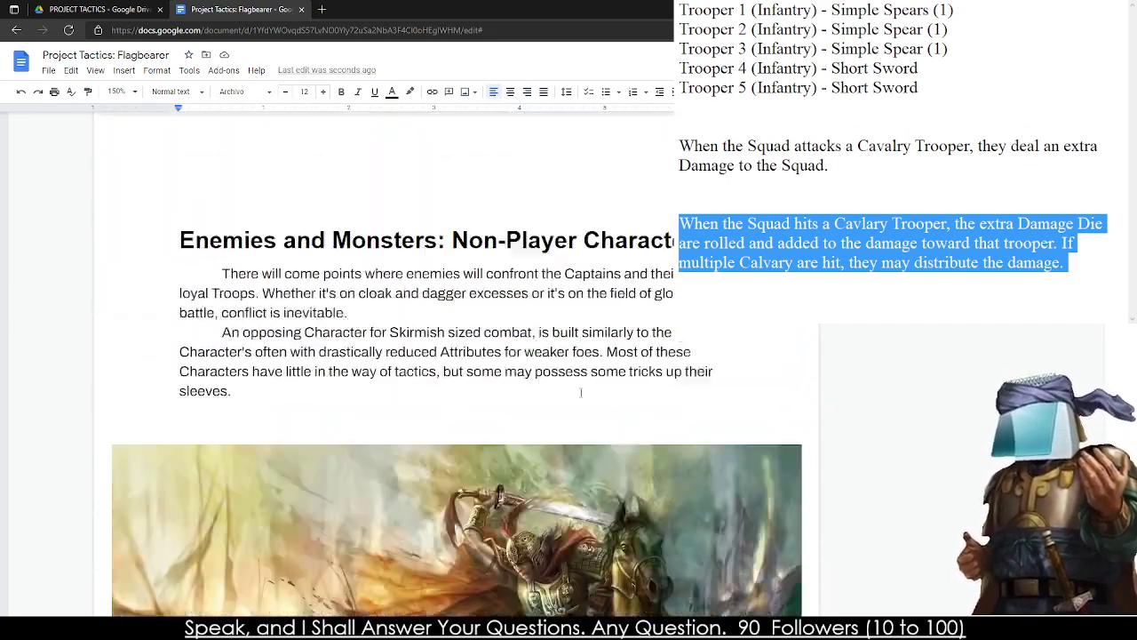
pyautogui.scroll(7, 569, 402)
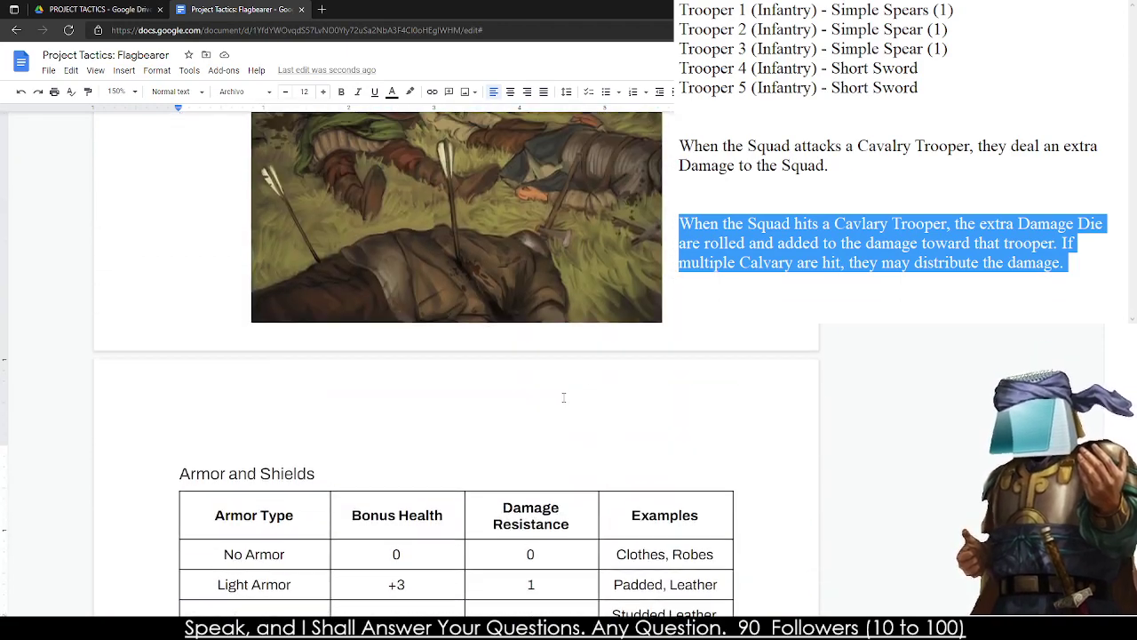
pyautogui.scroll(-6, 417, 497)
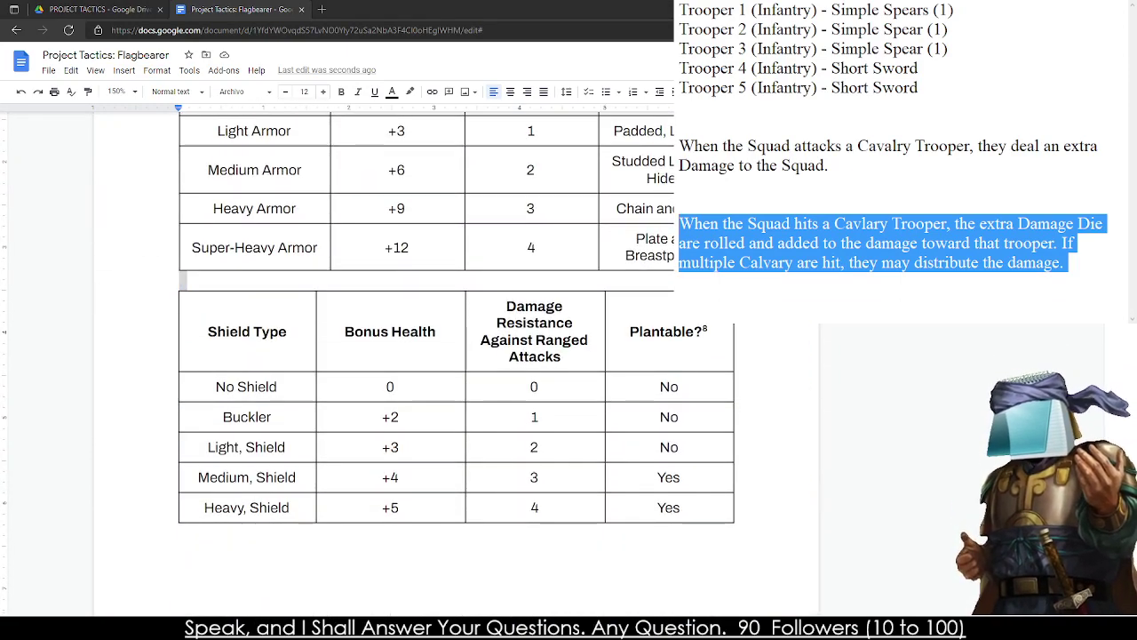
pyautogui.scroll(1, 417, 498)
# - Delete the two paragraphs about Cavalry Trooper damage from the notes below the trooper list
pyautogui.click(979, 164)
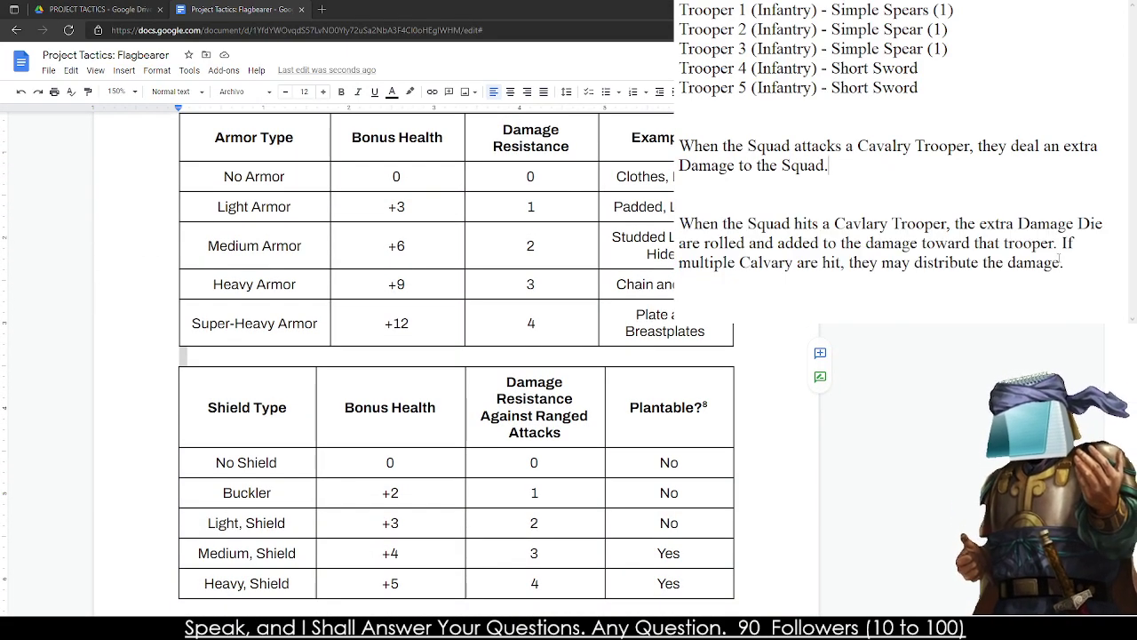
pyautogui.moveTo(1060, 258); pyautogui.dragTo(673, 141)
pyautogui.press('BackSpace')
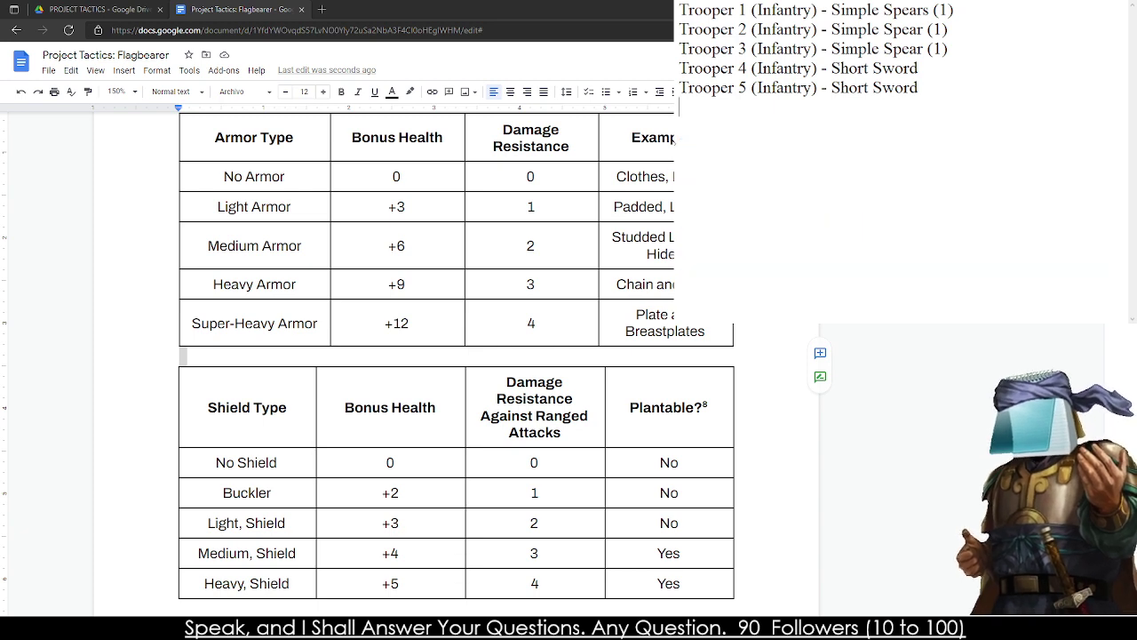
# - Add ", Light Armor" to the equipment of Troopers 1 to 5 in the notes
pyautogui.click(948, 87)
pyautogui.write(', ')
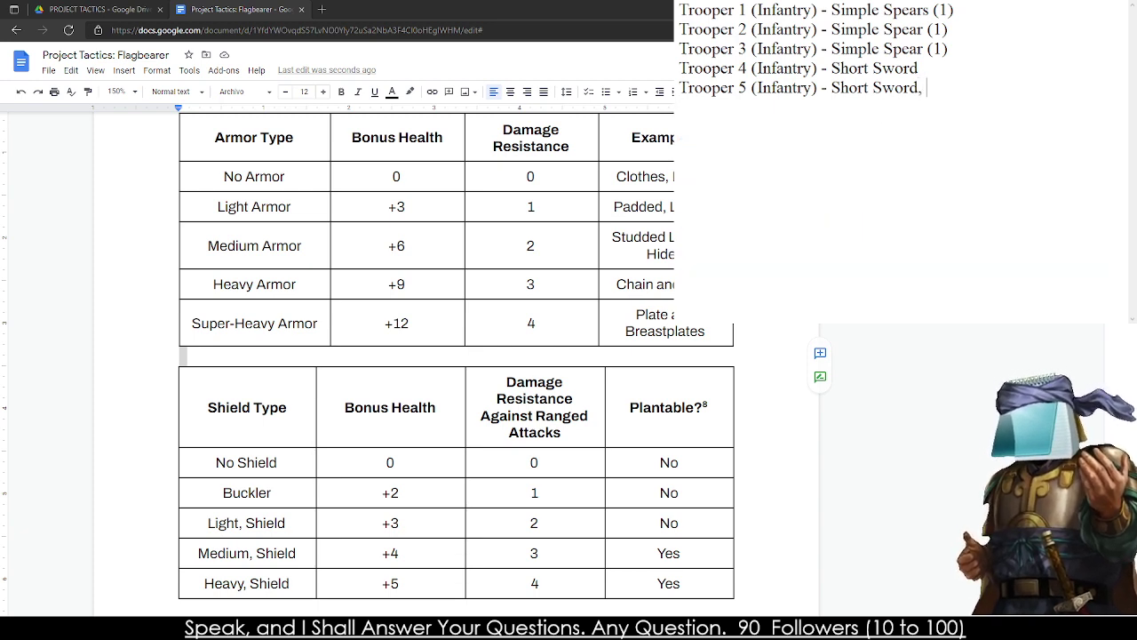
pyautogui.write('Light Armor')
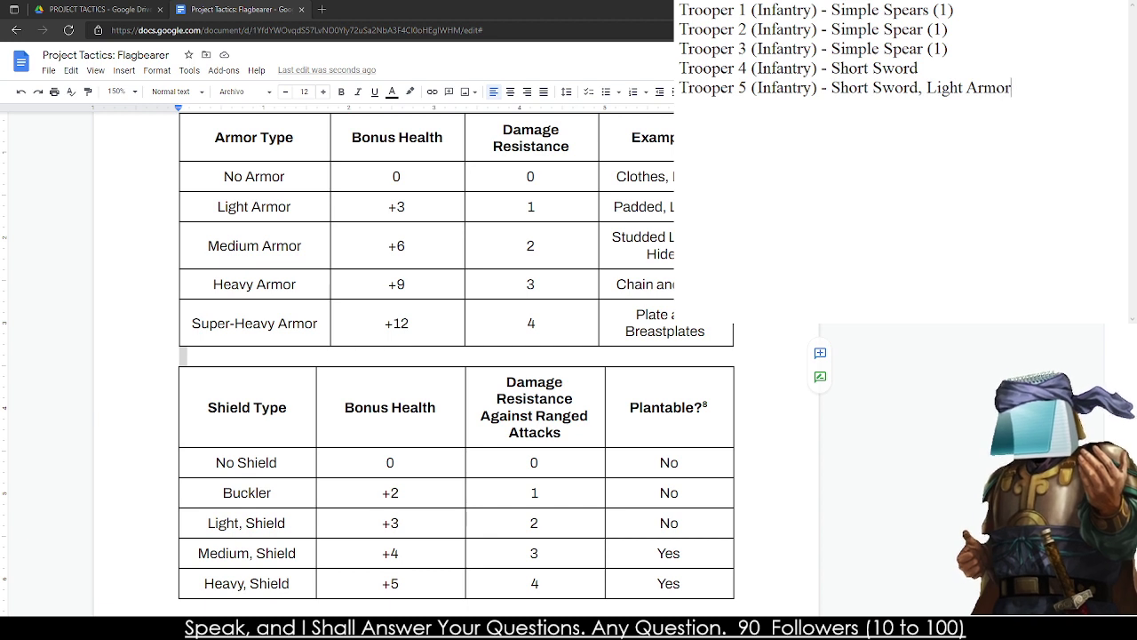
pyautogui.click(918, 67)
pyautogui.write(', Light Armor')
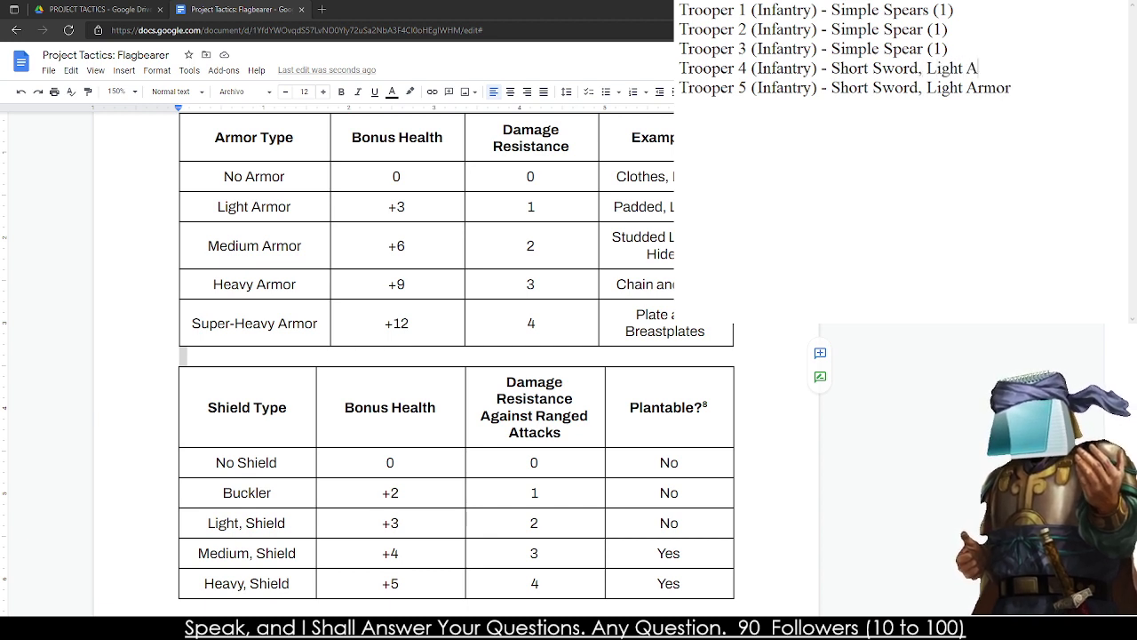
pyautogui.click(946, 49)
pyautogui.write(', Light Armor')
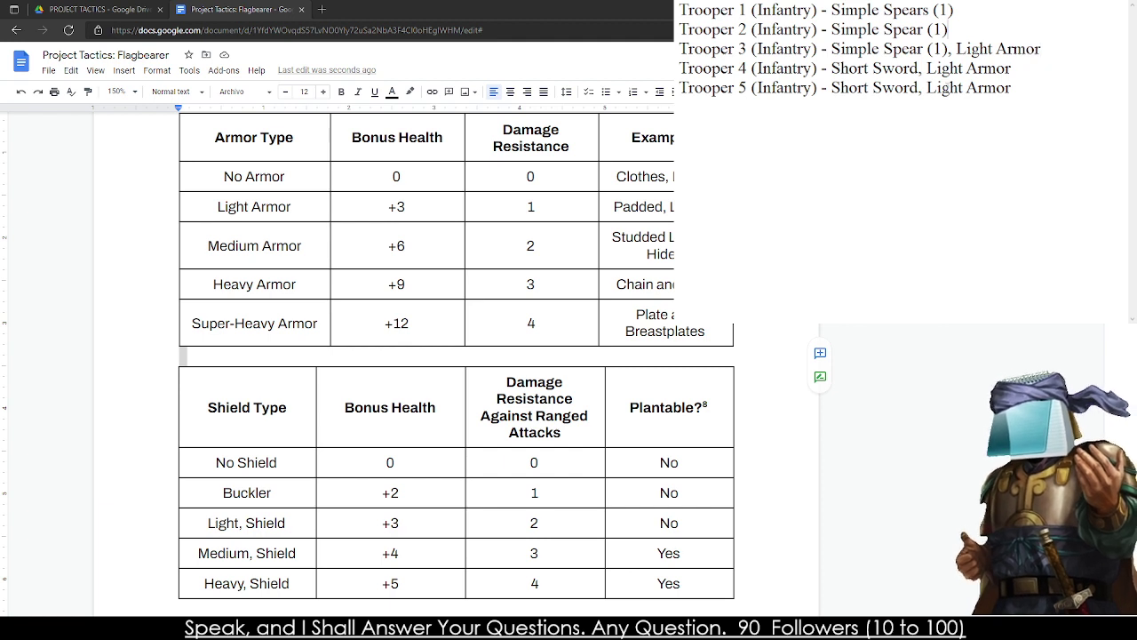
pyautogui.write(', Light Armor')
pyautogui.click(953, 10)
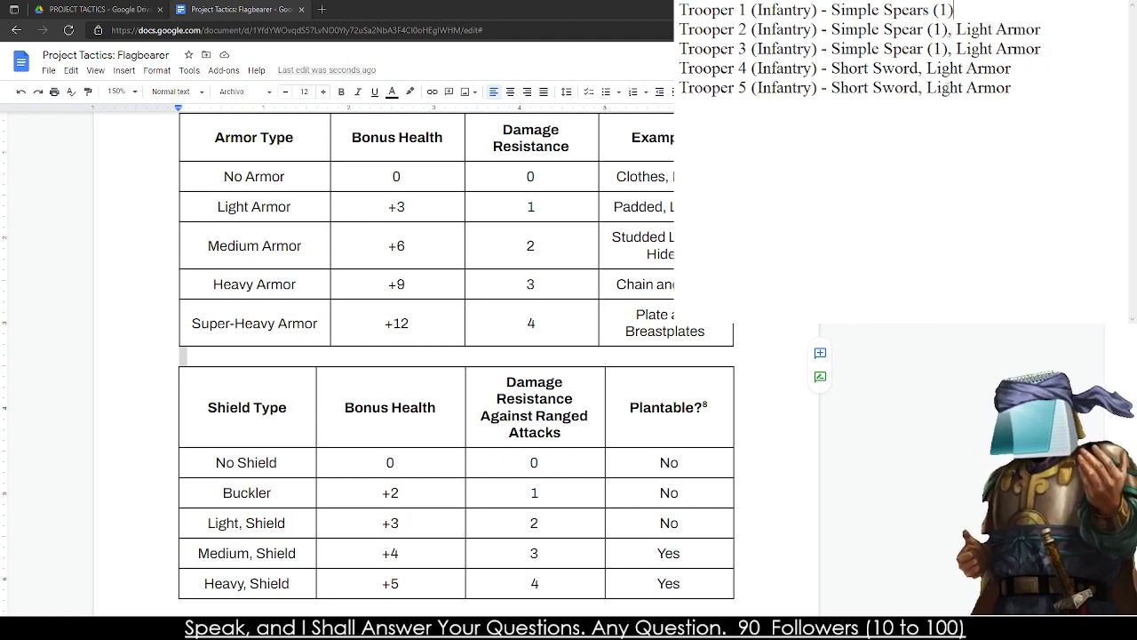
pyautogui.write(', Light Armor')
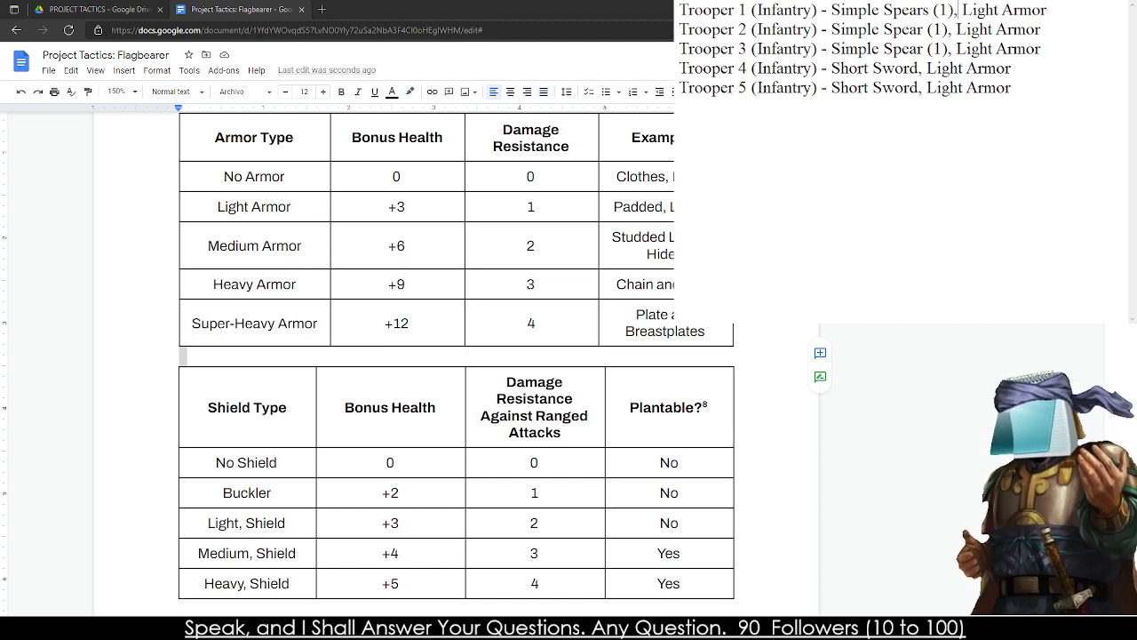
# - Remove the "(1)" after the spear entries of Troopers 1, 2 and 3
pyautogui.press('BackSpace')
pyautogui.press('BackSpace')
pyautogui.press('BackSpace')
pyautogui.press('BackSpace')
pyautogui.press('Down')
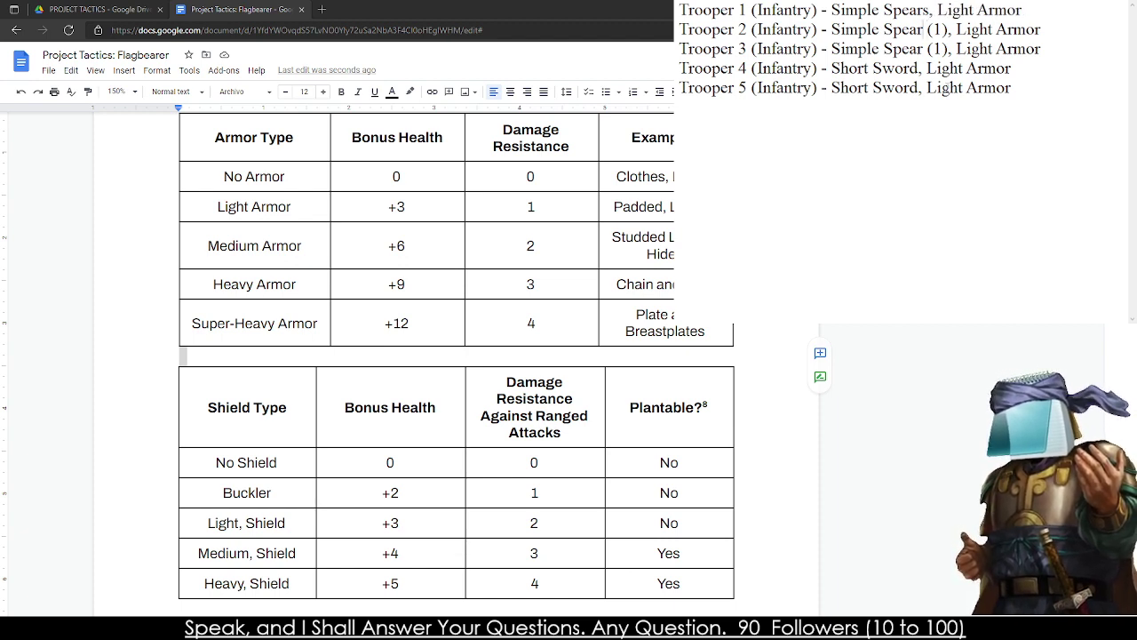
pyautogui.hotkey('shift', 'Right')
pyautogui.hotkey('shift', 'Right')
pyautogui.hotkey('shift', 'Right')
pyautogui.hotkey('shift', 'Right')
pyautogui.press('BackSpace')
pyautogui.press('Down')
pyautogui.hotkey('shift', 'Right')
pyautogui.hotkey('shift', 'Right')
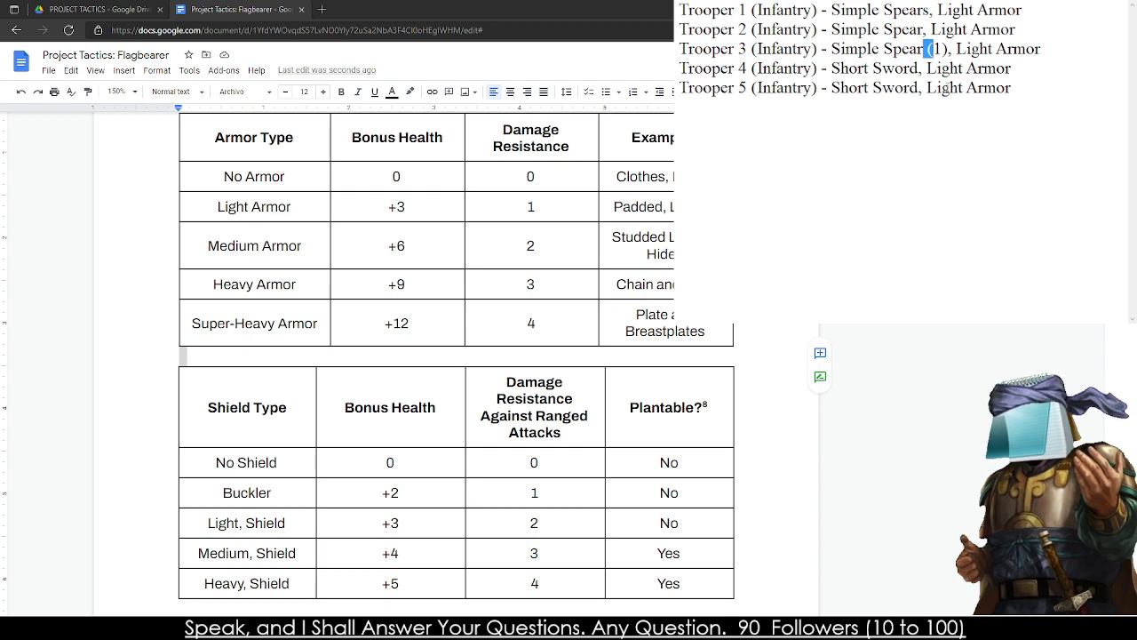
pyautogui.hotkey('shift', 'Right')
pyautogui.hotkey('shift', 'Right')
pyautogui.press('BackSpace')
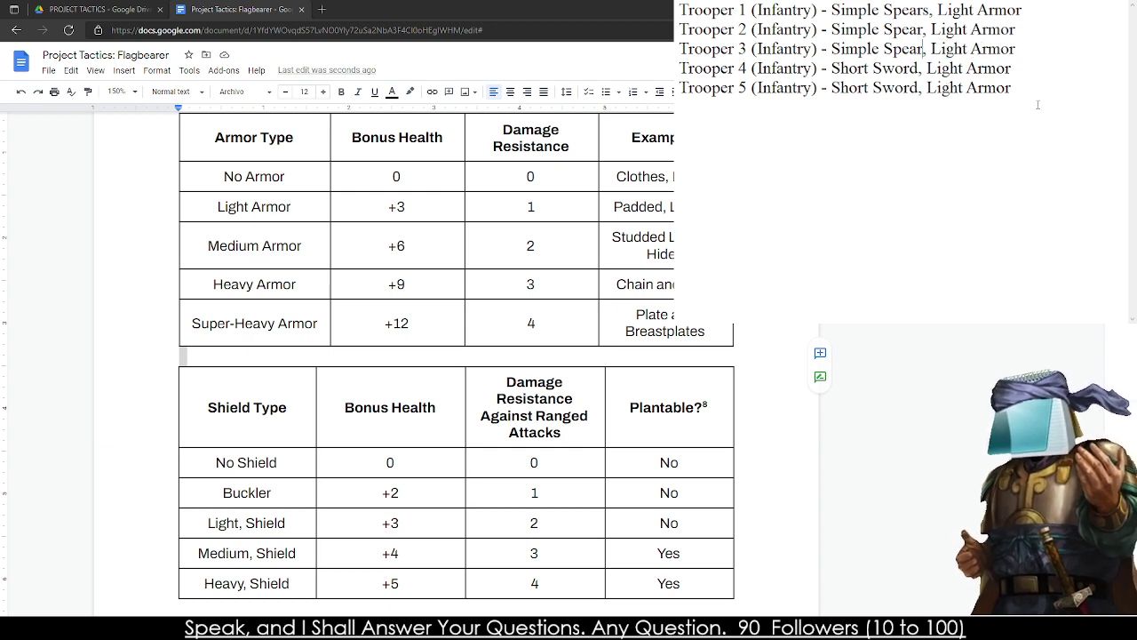
# - Review the trooper list alongside the armor and shield tables in the rulebook
pyautogui.moveTo(1037, 105); pyautogui.dragTo(828, 11)
pyautogui.click(810, 19)
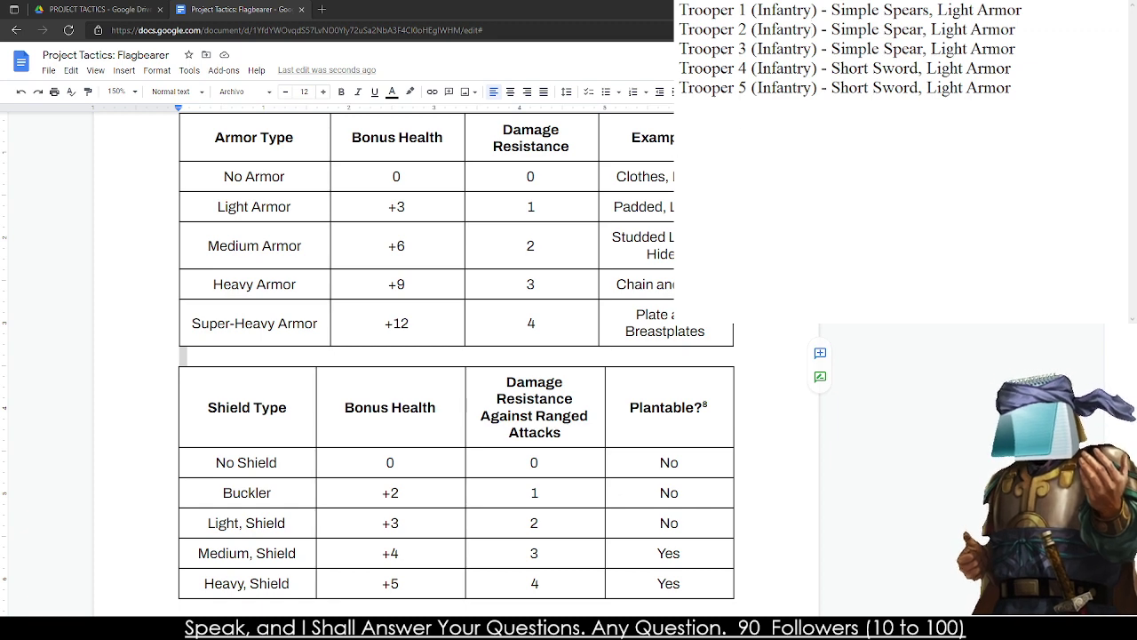
pyautogui.scroll(-1, 426, 356)
pyautogui.scroll(2, 427, 355)
pyautogui.scroll(1, 426, 356)
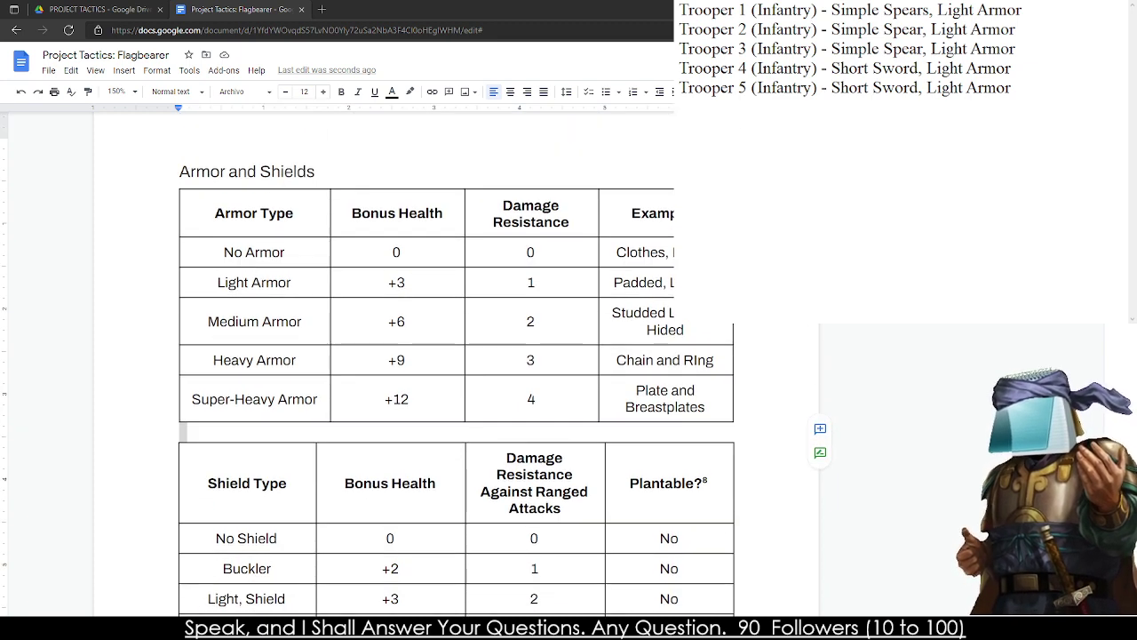
pyautogui.scroll(-1, 426, 355)
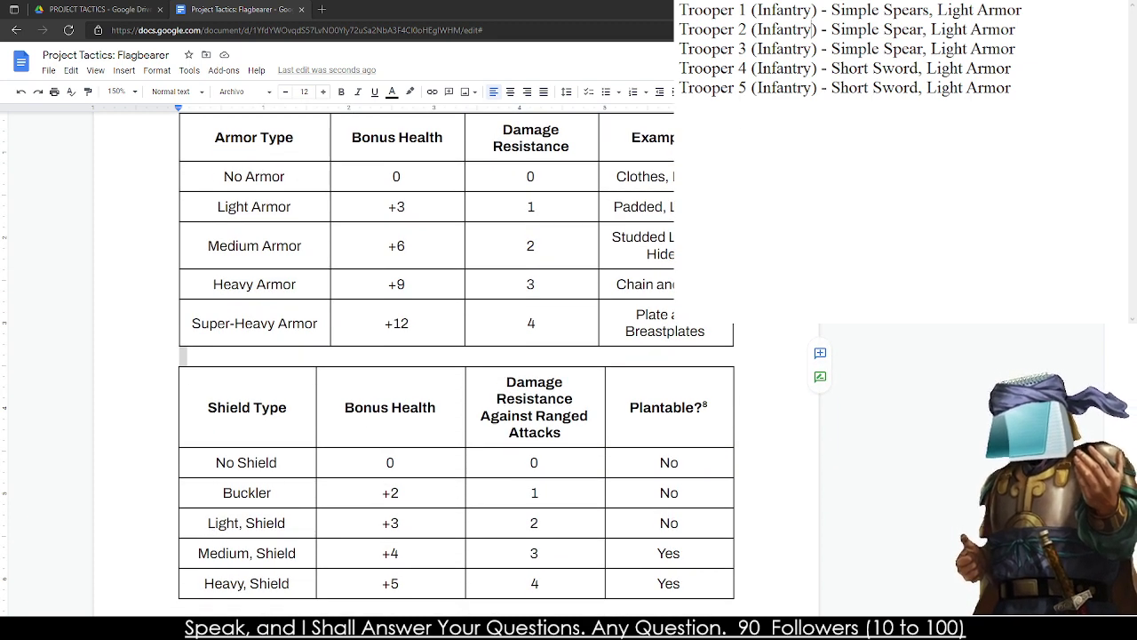
pyautogui.scroll(1, 427, 355)
pyautogui.scroll(-1, 426, 355)
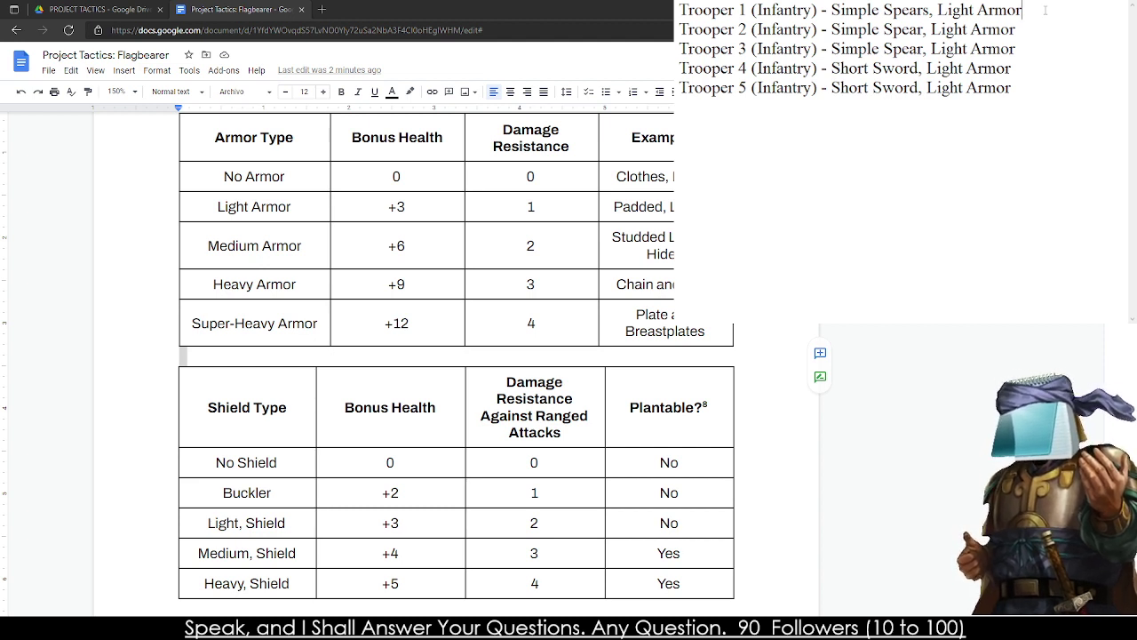
# - Add ", Light Shields" to the equipment of Troopers 1, 2 and 3 in the notes
pyautogui.press('Right')
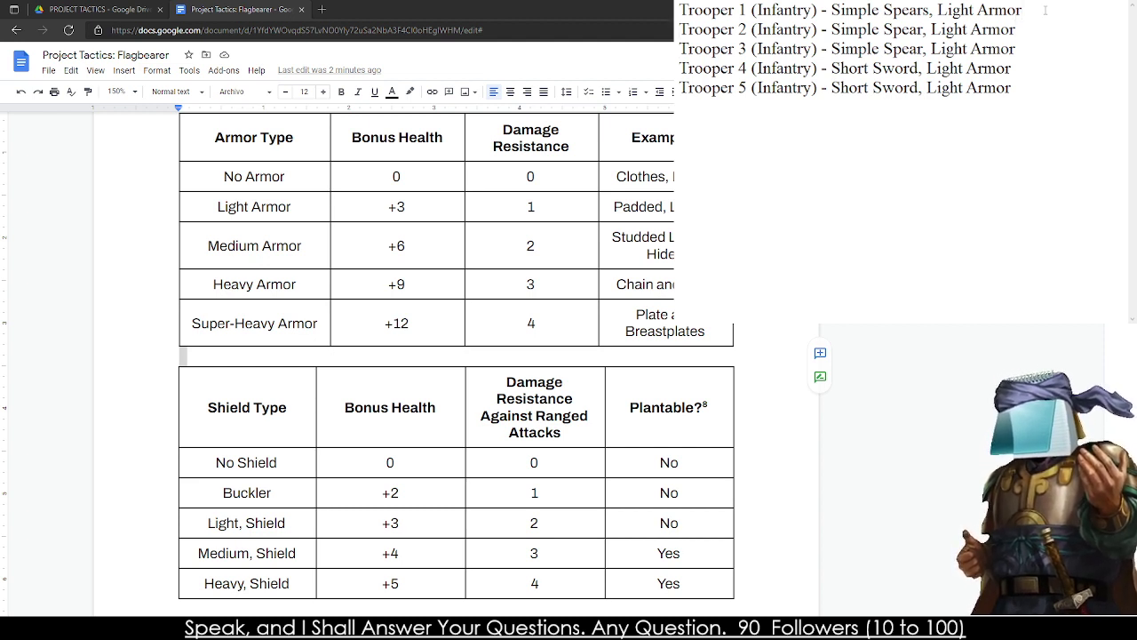
pyautogui.write('Light Shields')
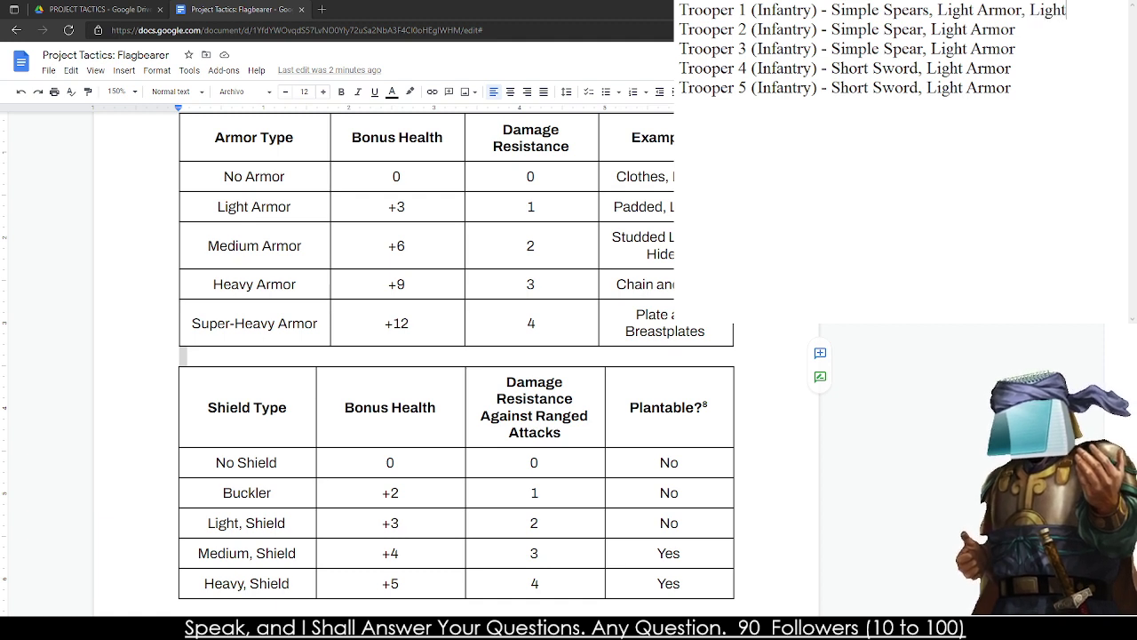
pyautogui.write(', Light Shields')
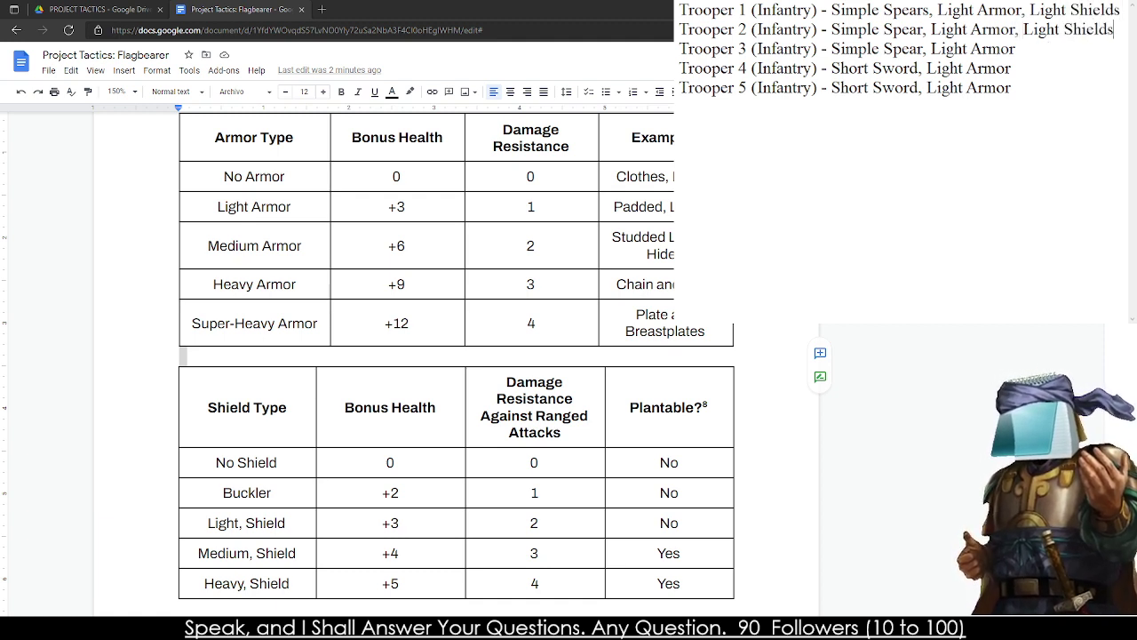
pyautogui.press('Down')
pyautogui.write(', Light ')
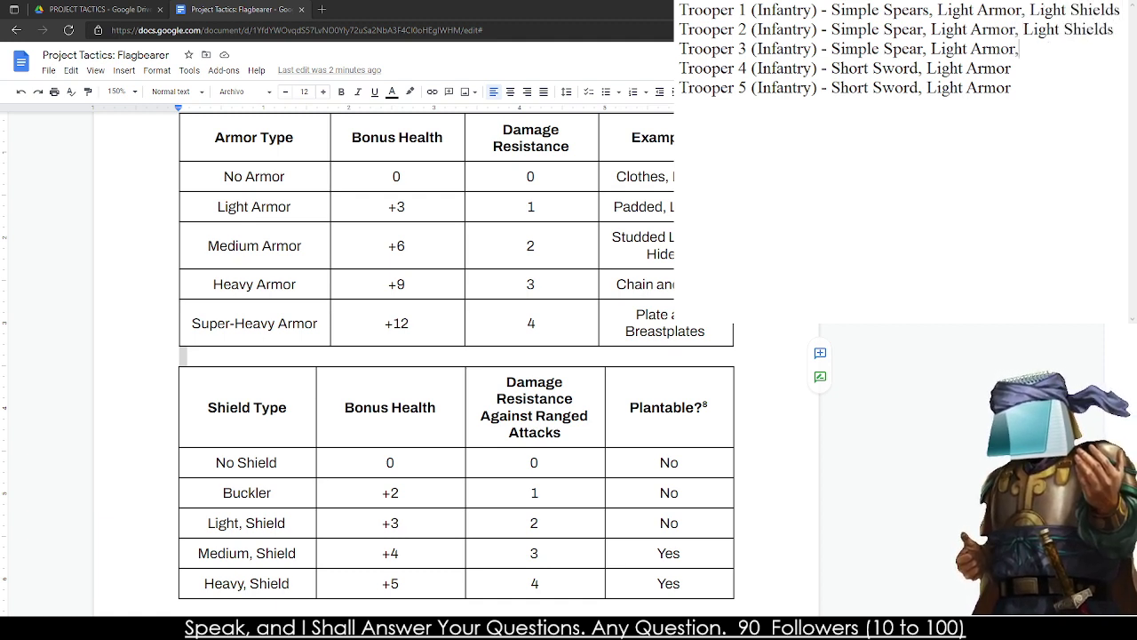
pyautogui.write('Shields')
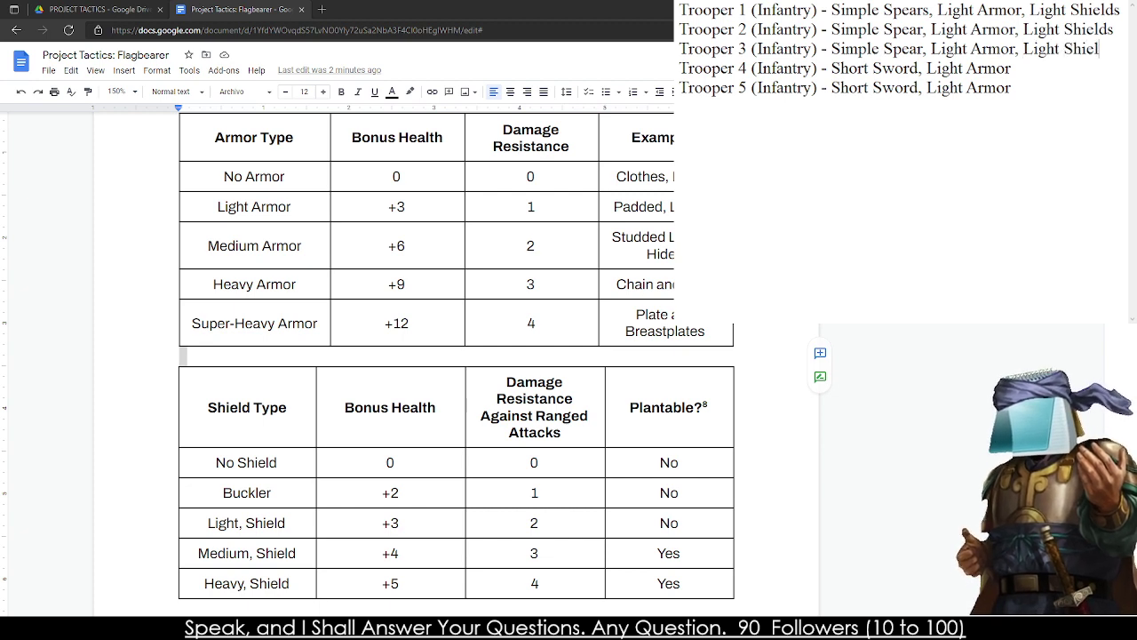
# - Add ", Medium Shields" to the equipment of Troopers 4 and 5 in the notes
pyautogui.press('Down')
pyautogui.write(', Li')
pyautogui.press('BackSpace')
pyautogui.press('BackSpace')
pyautogui.write('M')
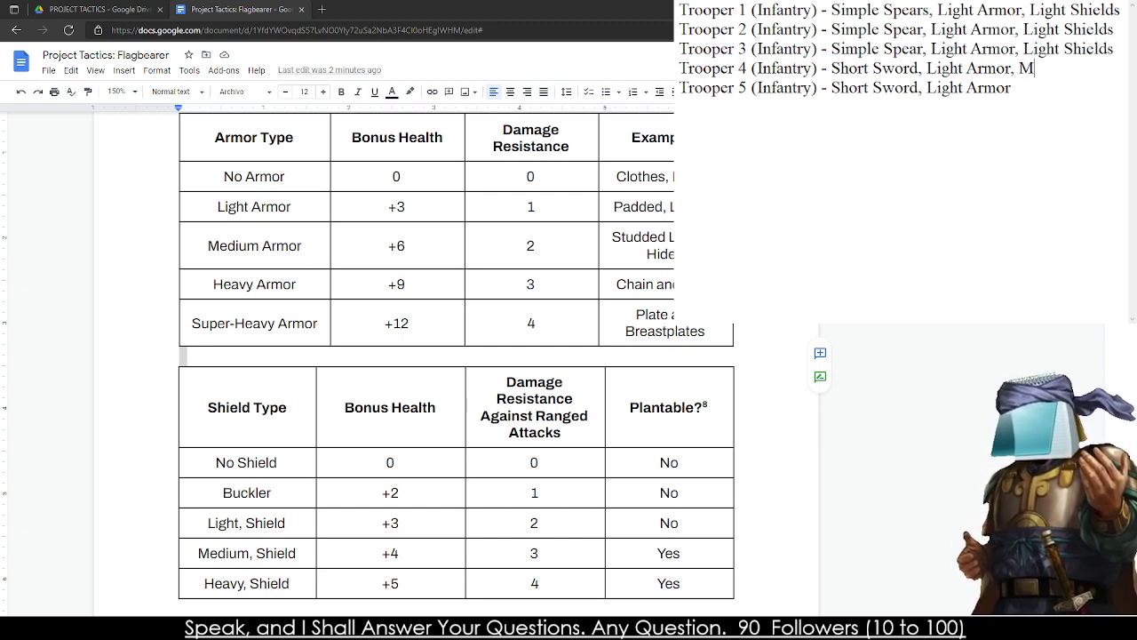
pyautogui.write('edium Shields')
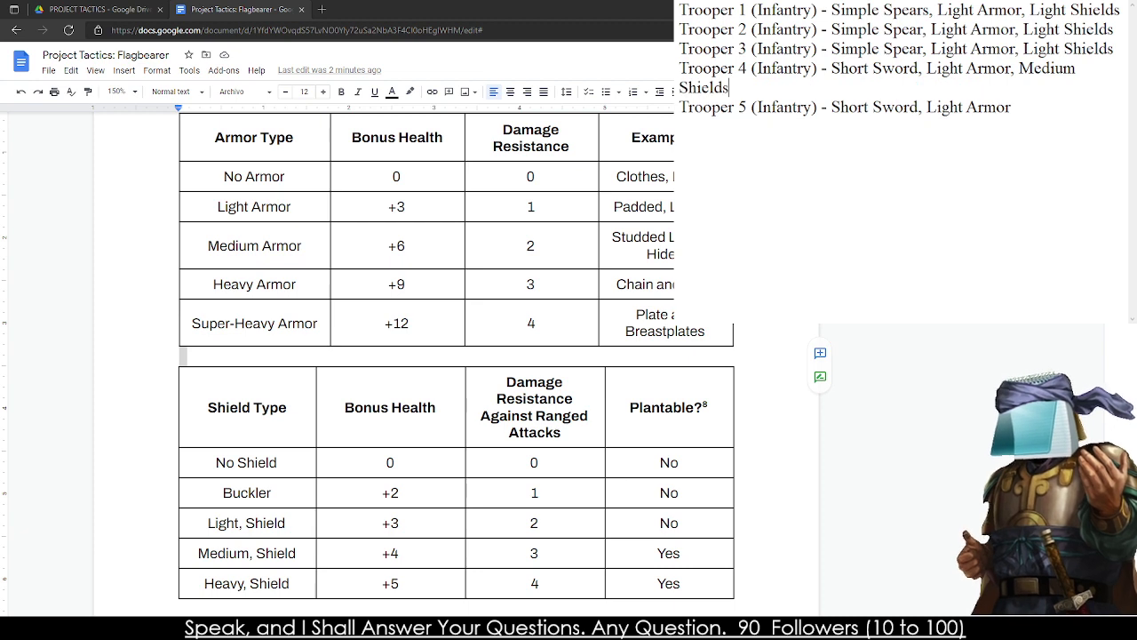
pyautogui.press('Down')
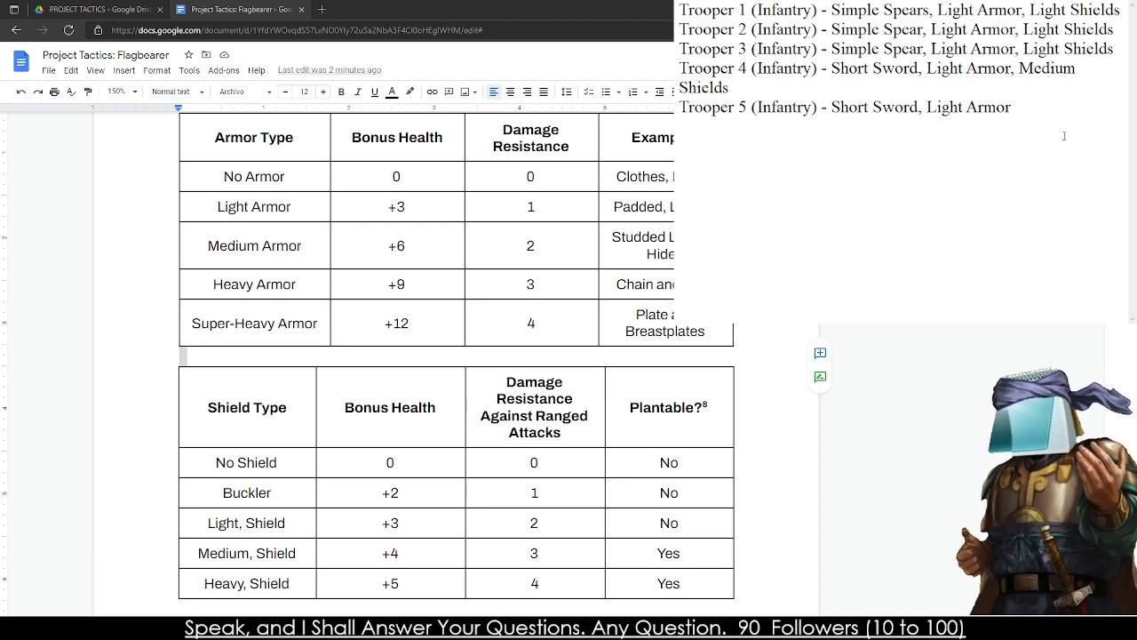
pyautogui.write(', Medium')
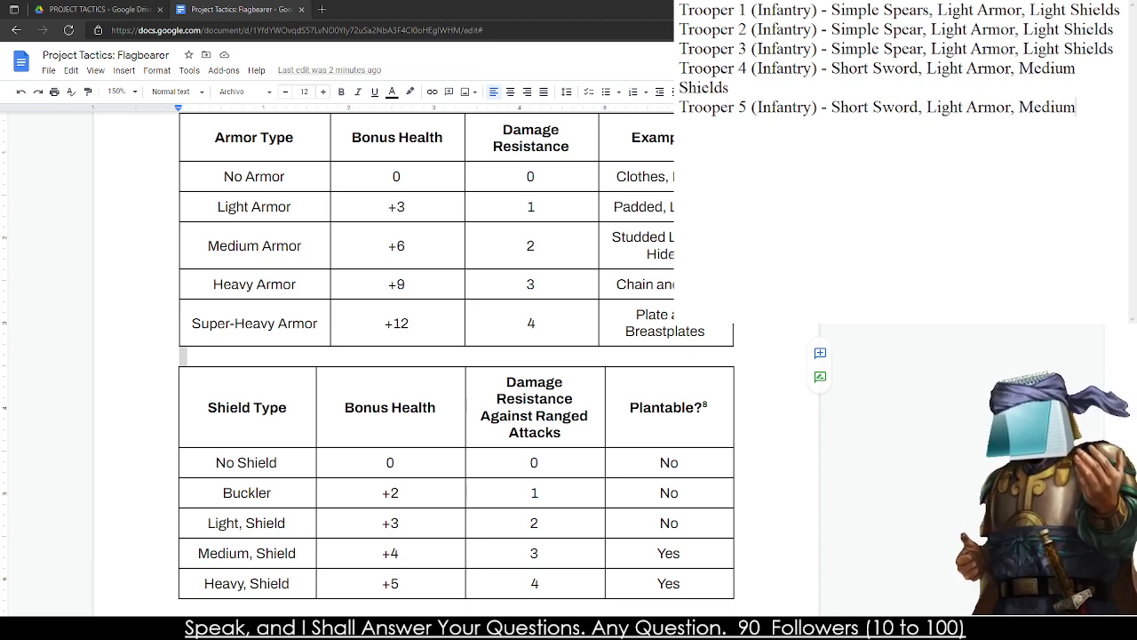
pyautogui.write(' Shields')
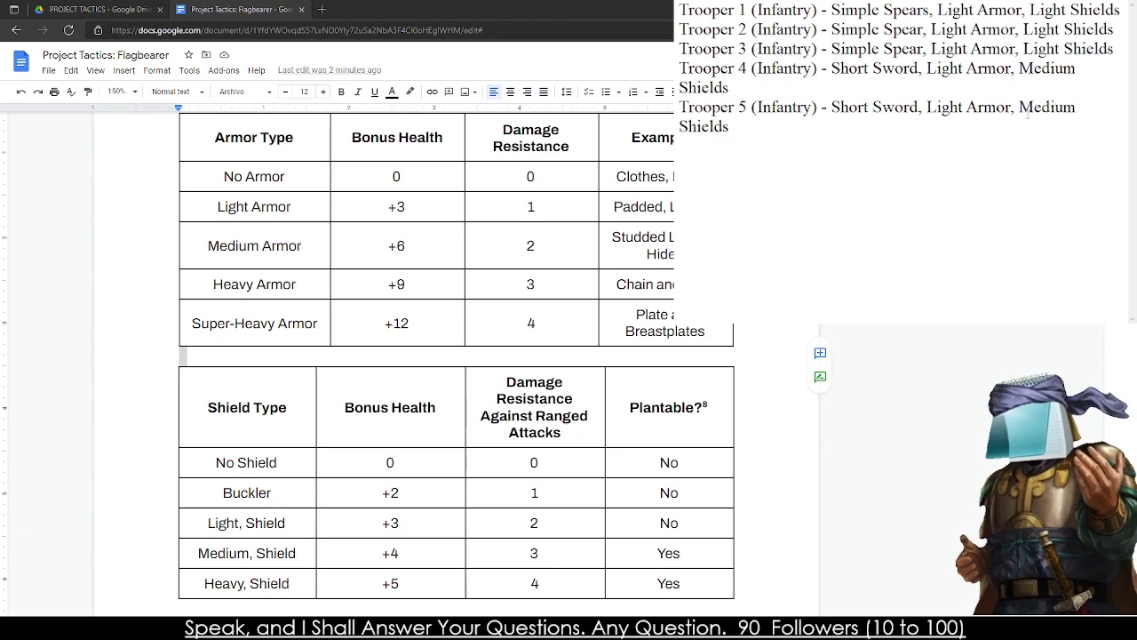
pyautogui.scroll(-10, 427, 356)
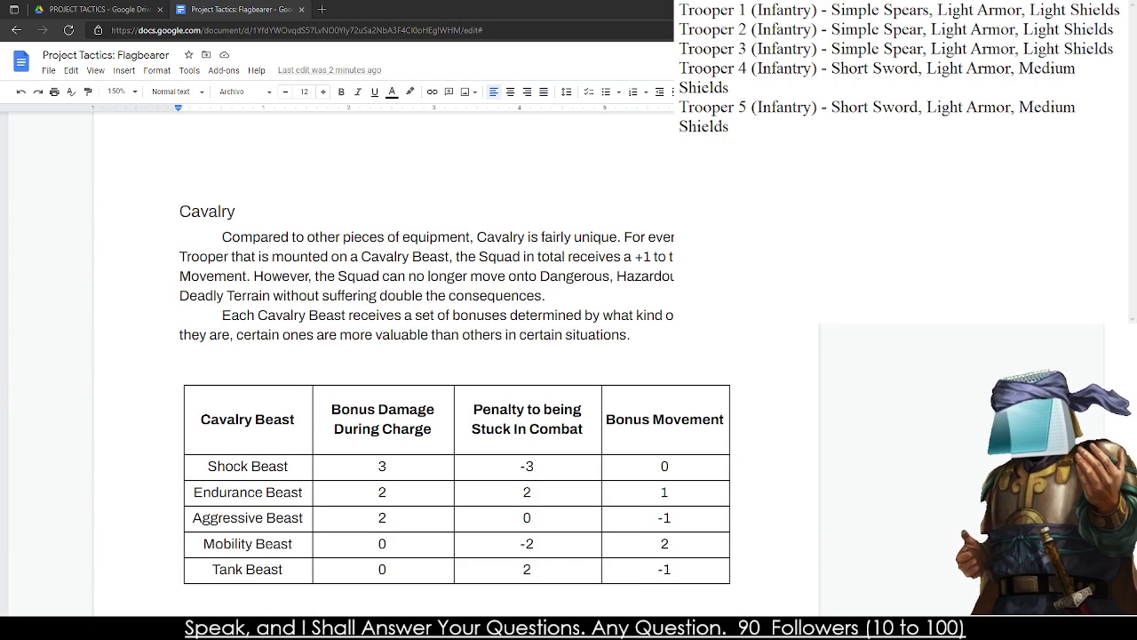
pyautogui.hotkey('ctrl', 'a')
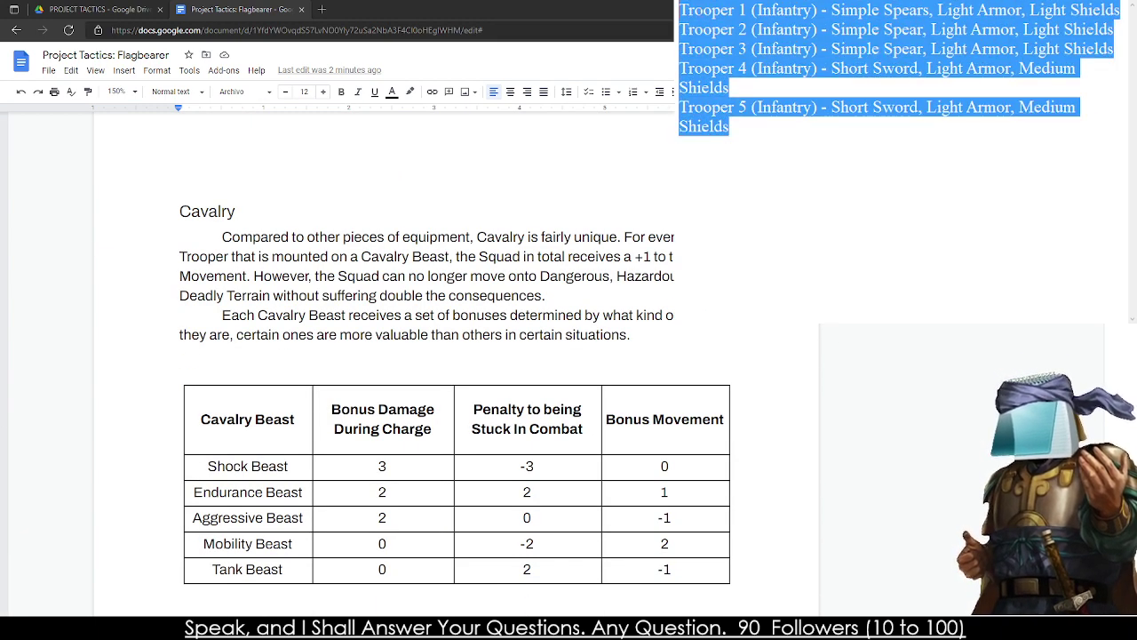
pyautogui.moveTo(728, 126); pyautogui.dragTo(678, 10)
pyautogui.click(839, 167)
pyautogui.moveTo(840, 167); pyautogui.dragTo(679, 10)
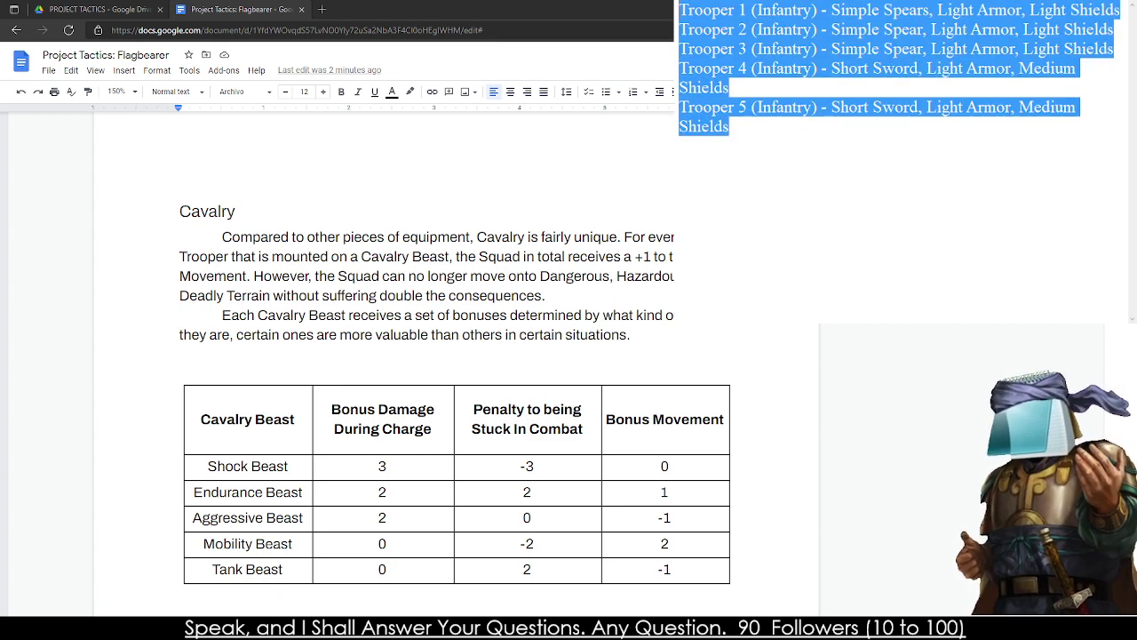
pyautogui.click(839, 167)
pyautogui.moveTo(840, 167); pyautogui.dragTo(679, 10)
# - Add a "=======" separator below the trooper list in the notes and start a new entry "Trooper 1 (Great Shield)"
pyautogui.click(790, 167)
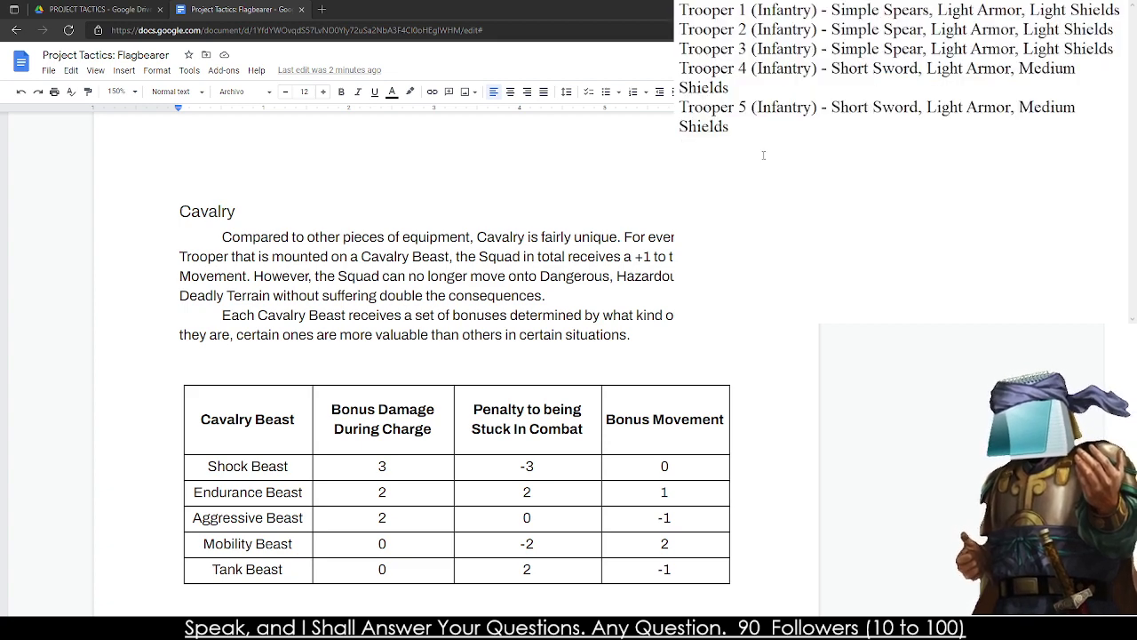
pyautogui.write('=======  ')
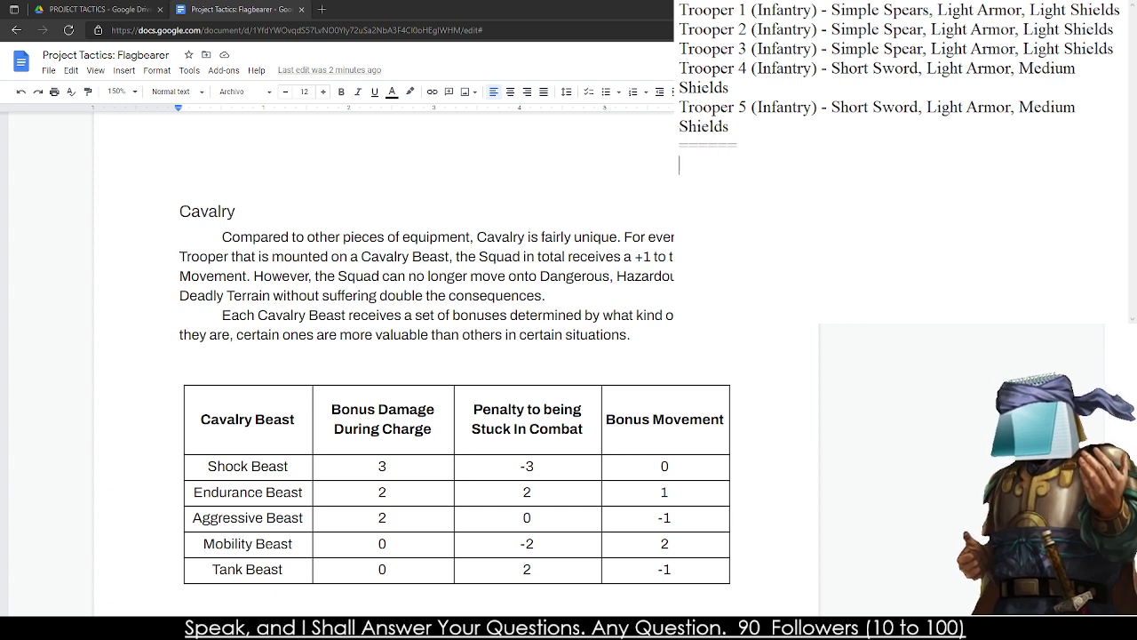
pyautogui.write('Trooper 1 ')
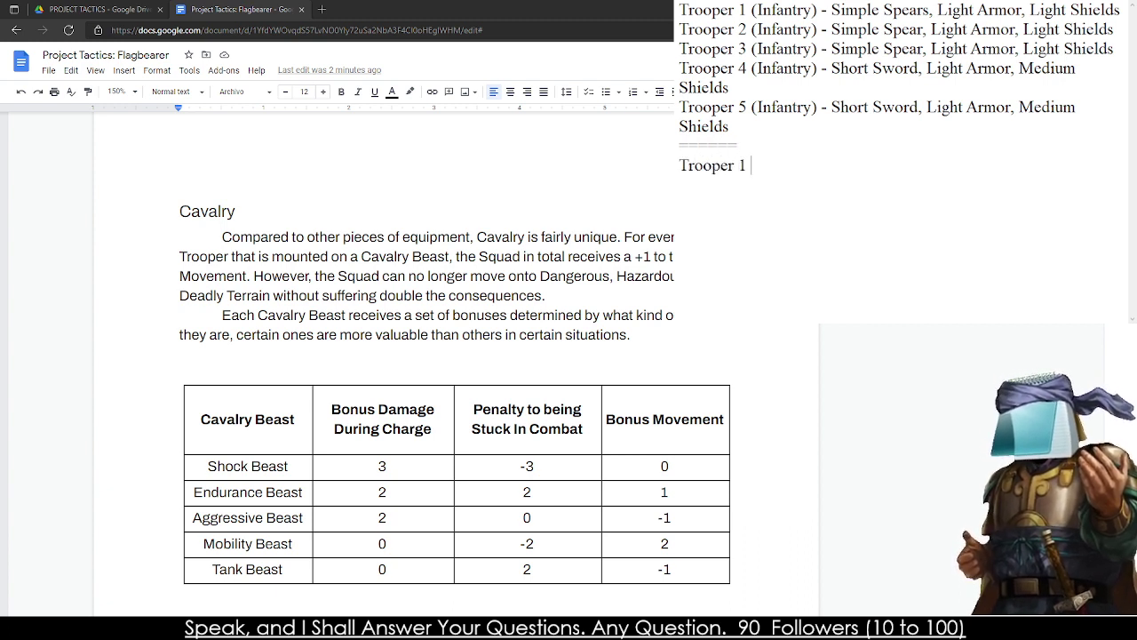
pyautogui.write('(Great')
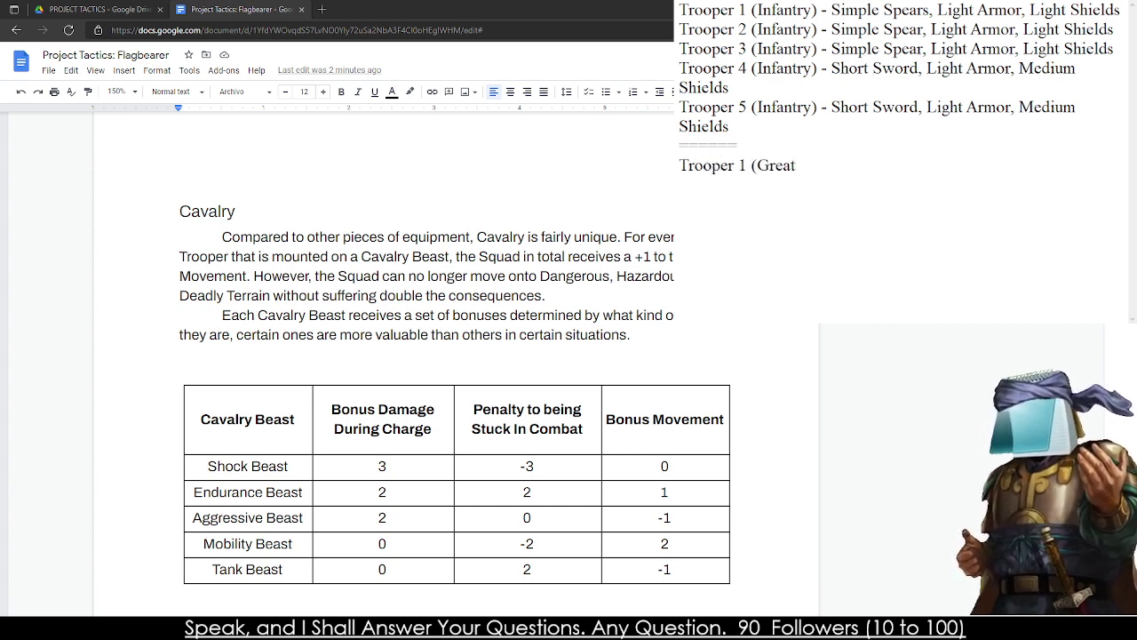
pyautogui.write(' Shield)')
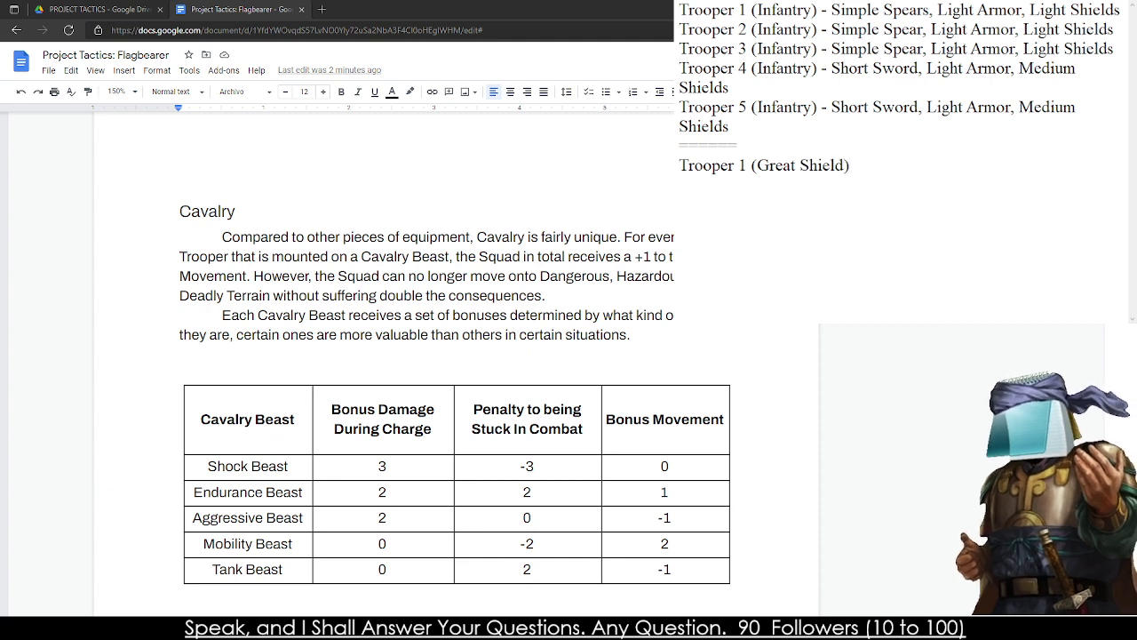
# - Clear all the trooper text from the notes
pyautogui.hotkey('ctrl', 'a')
pyautogui.press('BackSpace')
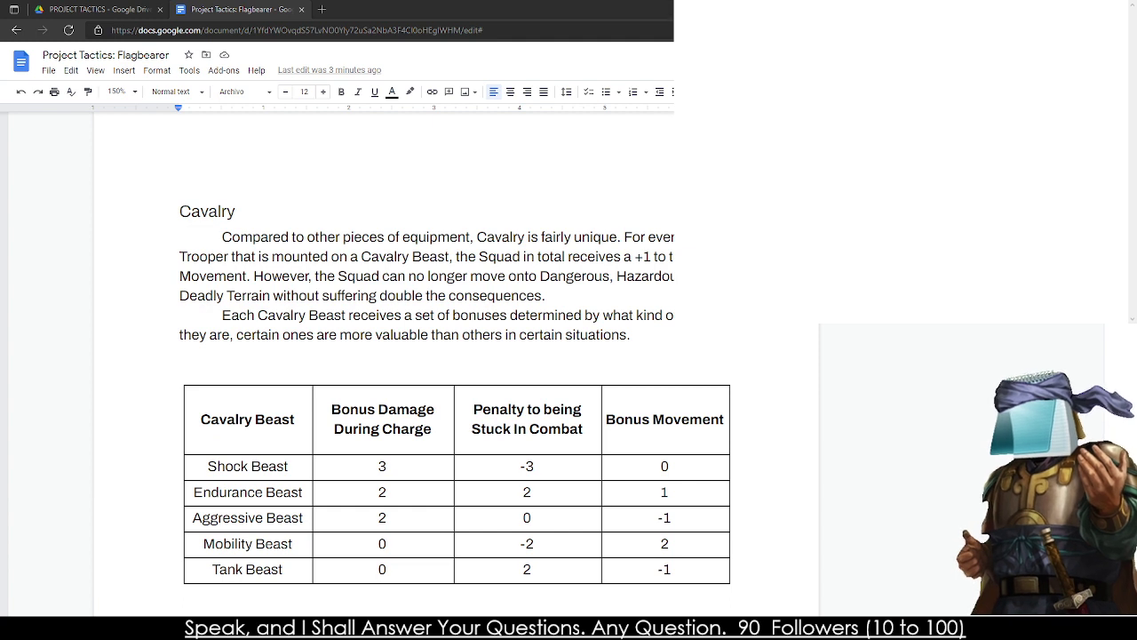
# - Remove the extra blank line between the Cavalry text and the Cavalry Beast table
pyautogui.click(352, 295)
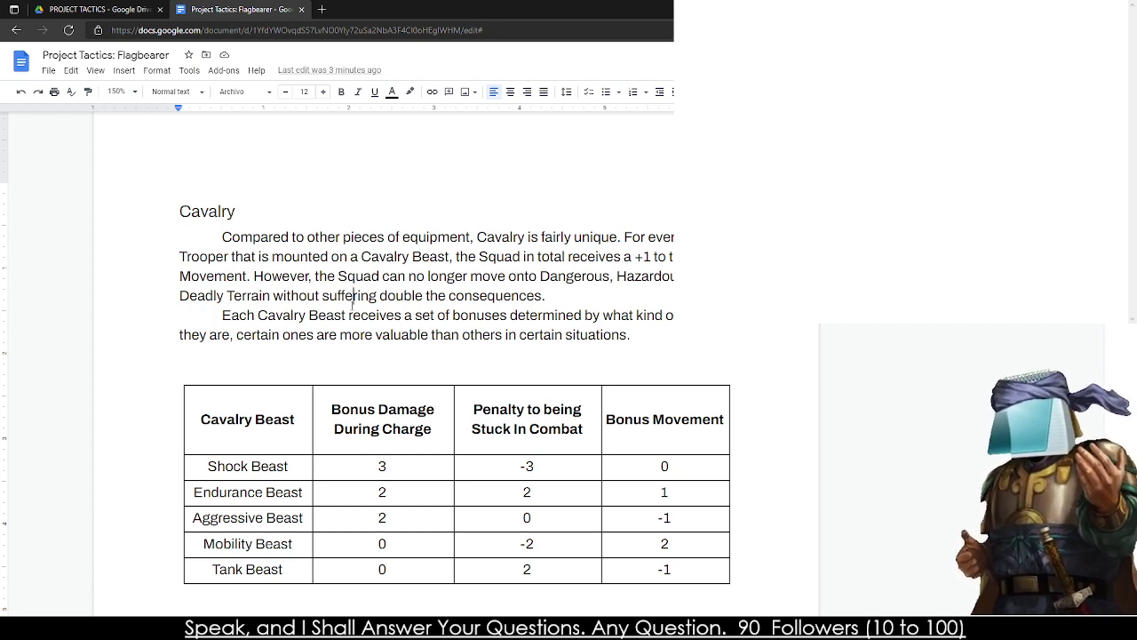
pyautogui.click(271, 276)
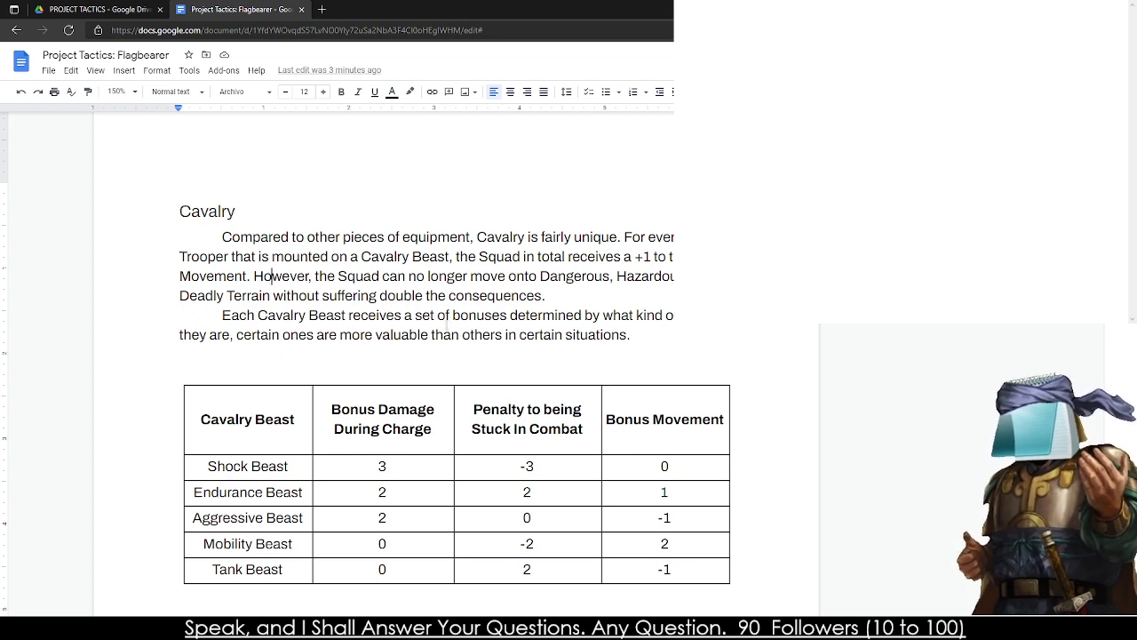
pyautogui.press('Down')
pyautogui.press('Down')
pyautogui.press('Down')
pyautogui.press('Down')
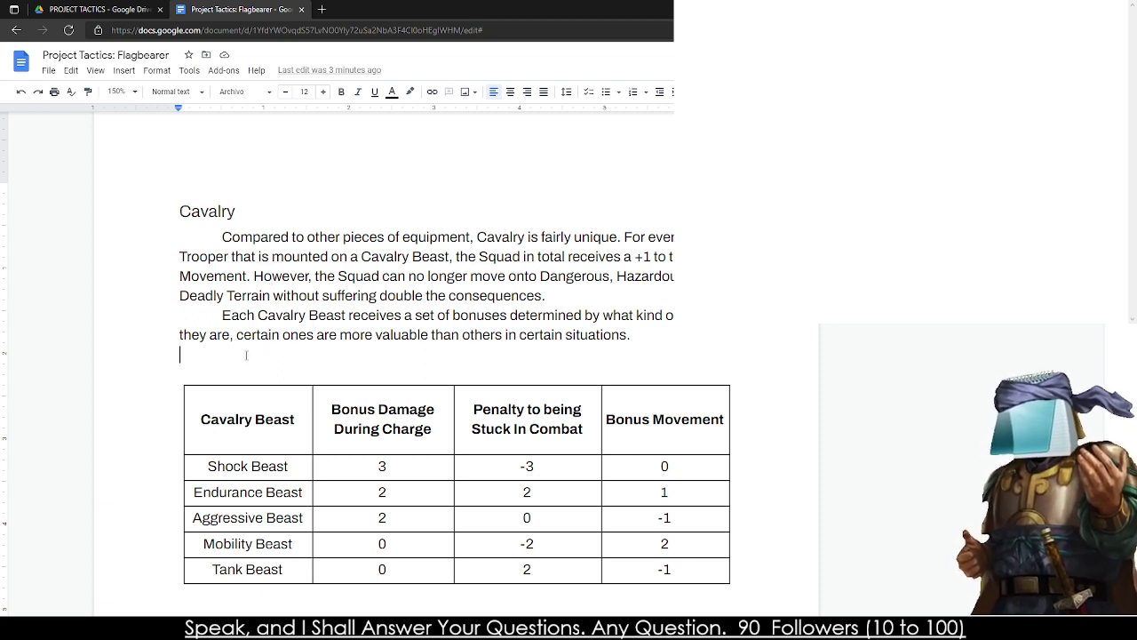
pyautogui.press('Delete')
pyautogui.press('Tab')
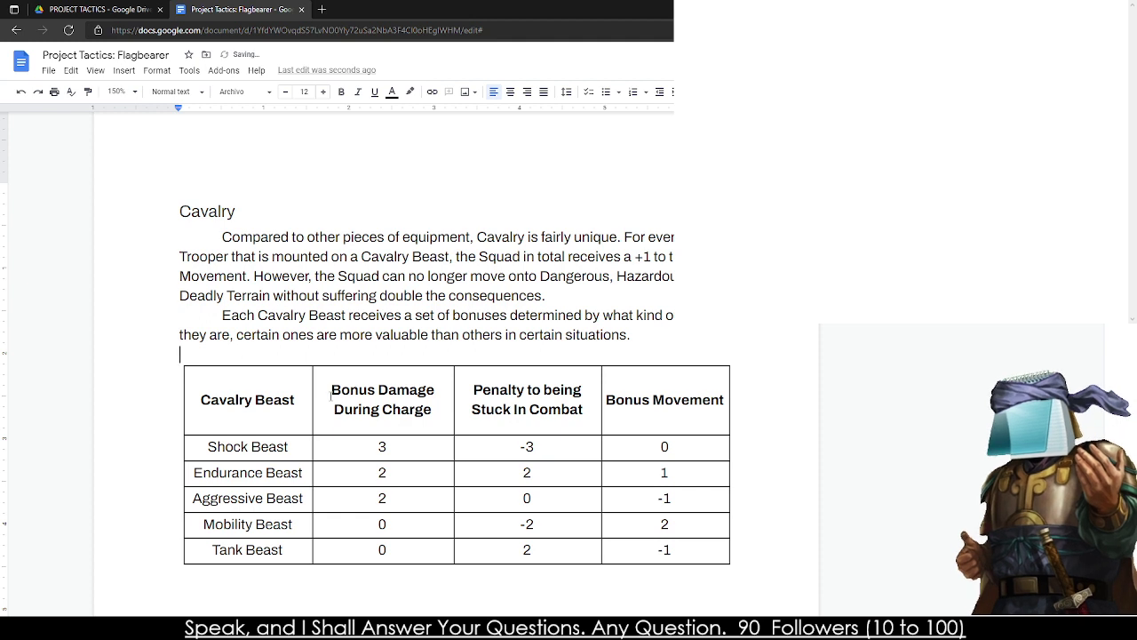
# - Set all text in the Cavalry Beast table to the Archivo font at size 10
pyautogui.scroll(-2, 279, 414)
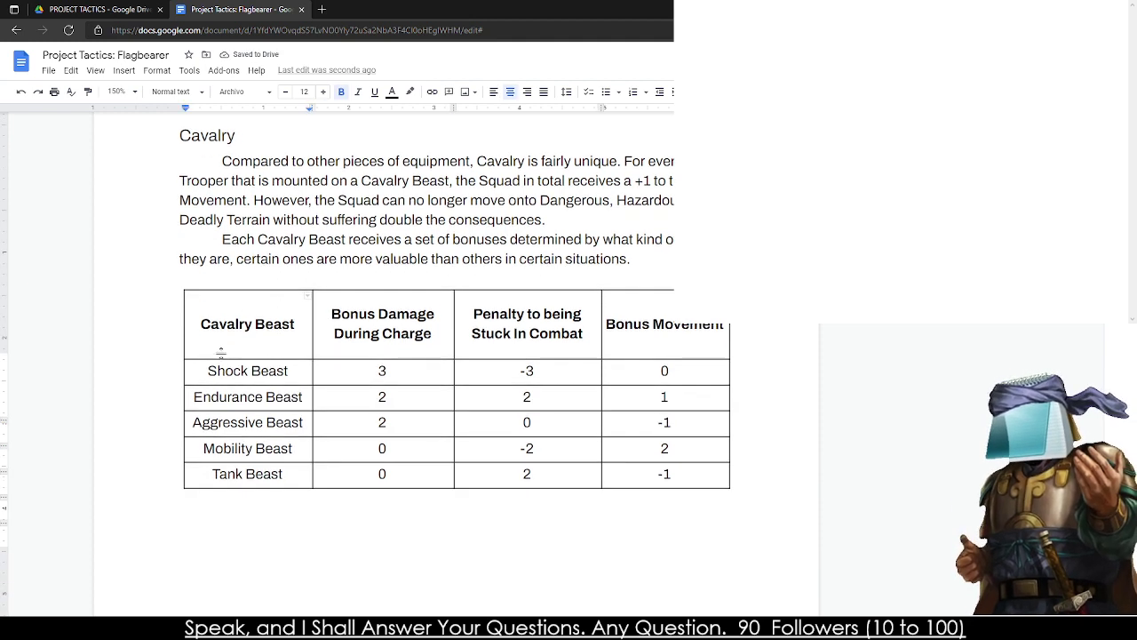
pyautogui.moveTo(240, 325); pyautogui.dragTo(670, 471)
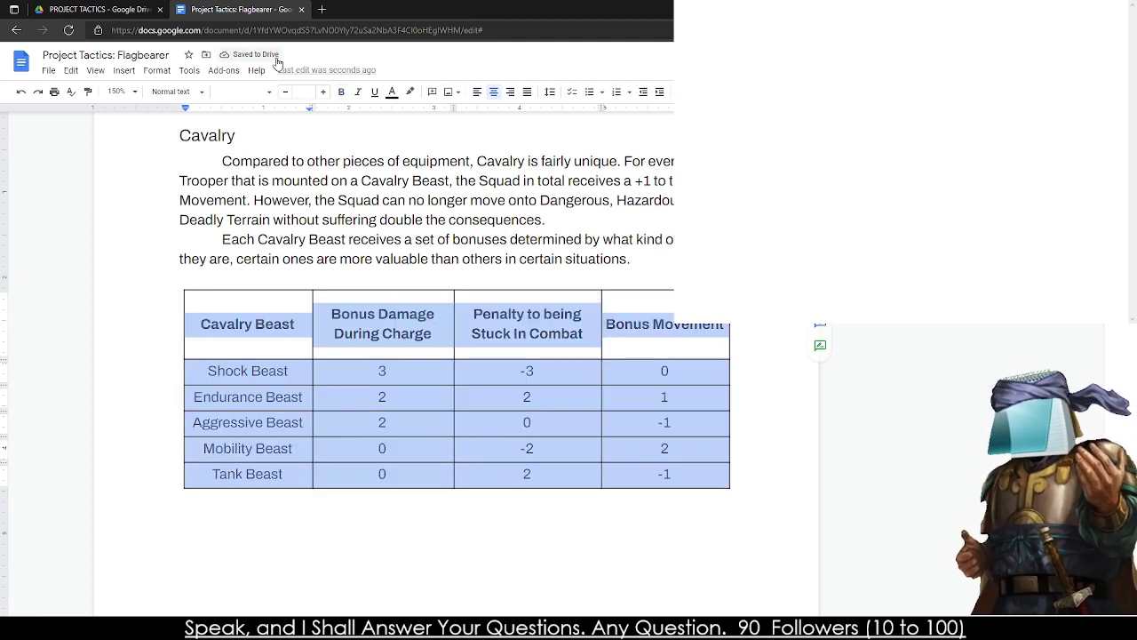
pyautogui.click(285, 92)
pyautogui.click(285, 92)
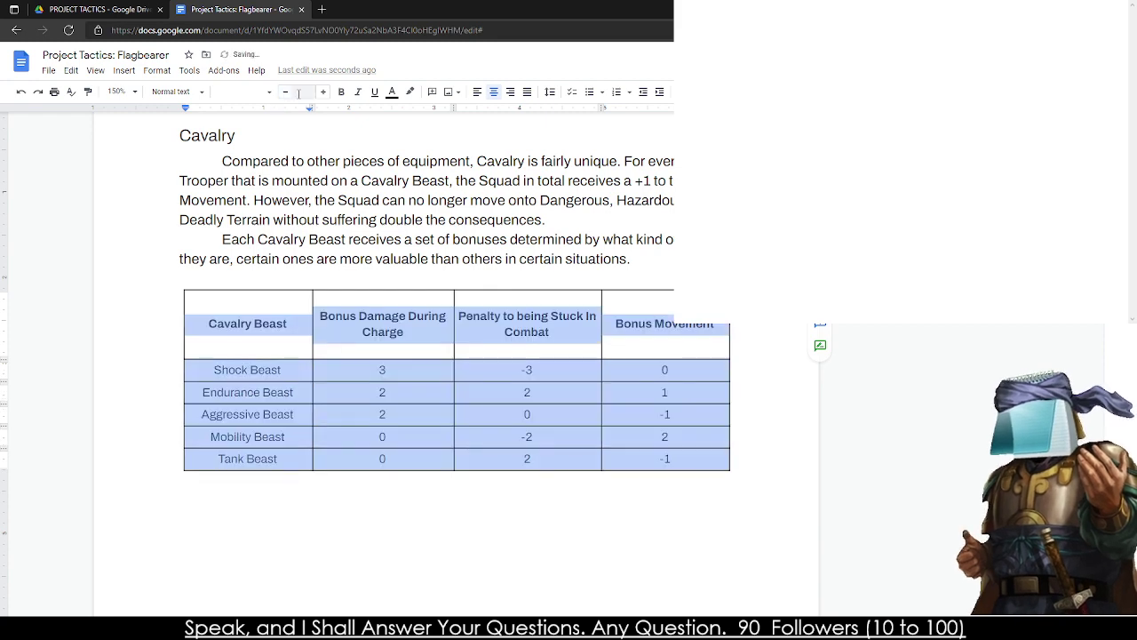
pyautogui.click(303, 91)
pyautogui.press('Return')
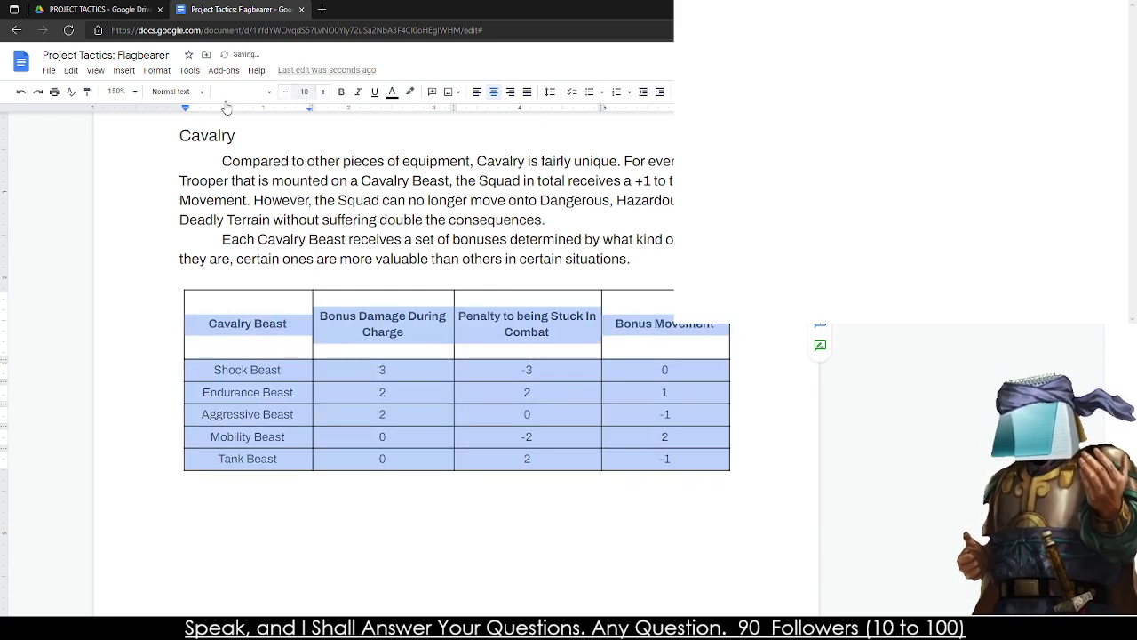
pyautogui.click(244, 92)
pyautogui.click(251, 160)
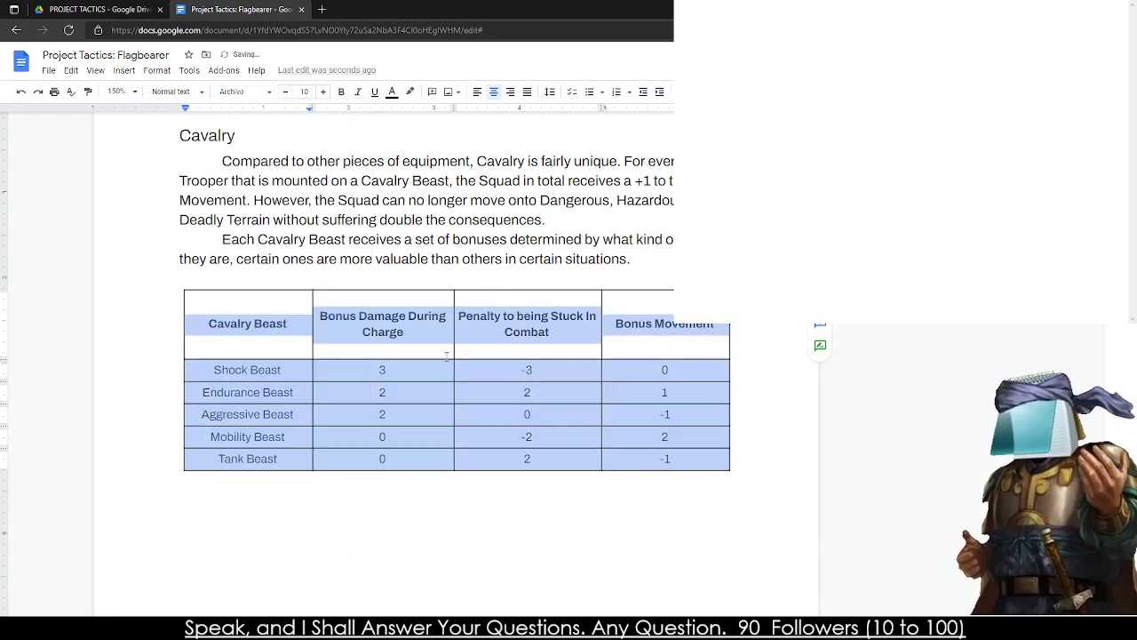
# - Shrink the header row of the Cavalry Beast table to fit its two-line headings
pyautogui.click(505, 332)
pyautogui.moveTo(249, 323); pyautogui.dragTo(698, 332)
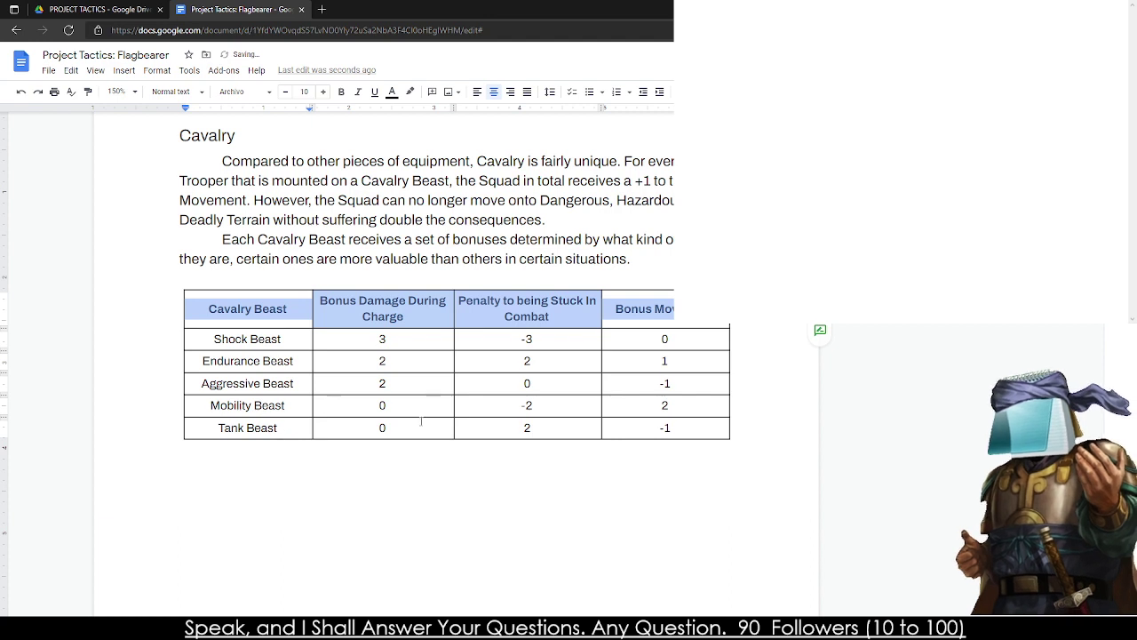
pyautogui.click(195, 348)
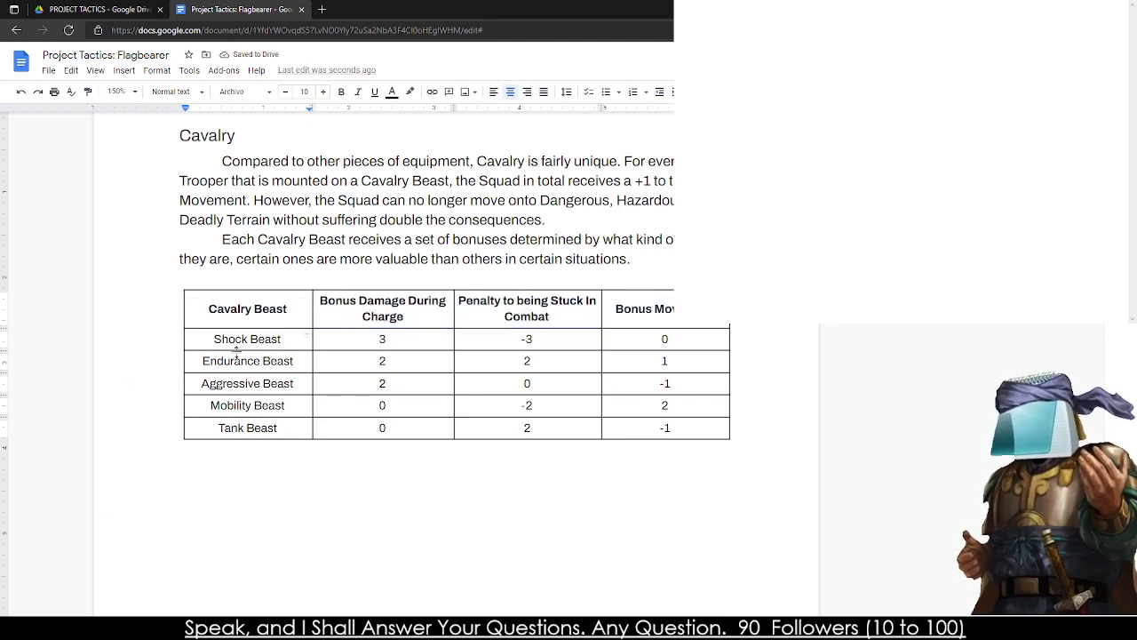
pyautogui.moveTo(236, 339); pyautogui.dragTo(229, 340)
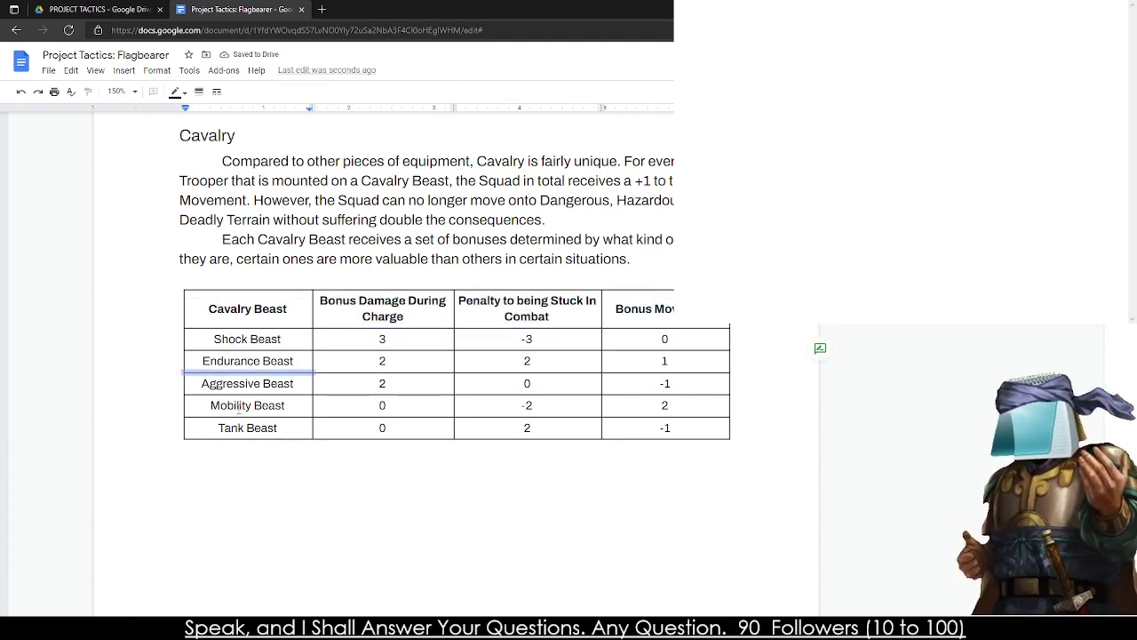
pyautogui.click(229, 428)
# - Try to start a new paragraph with "When" after the first Cavalry paragraph
pyautogui.scroll(-10, 229, 428)
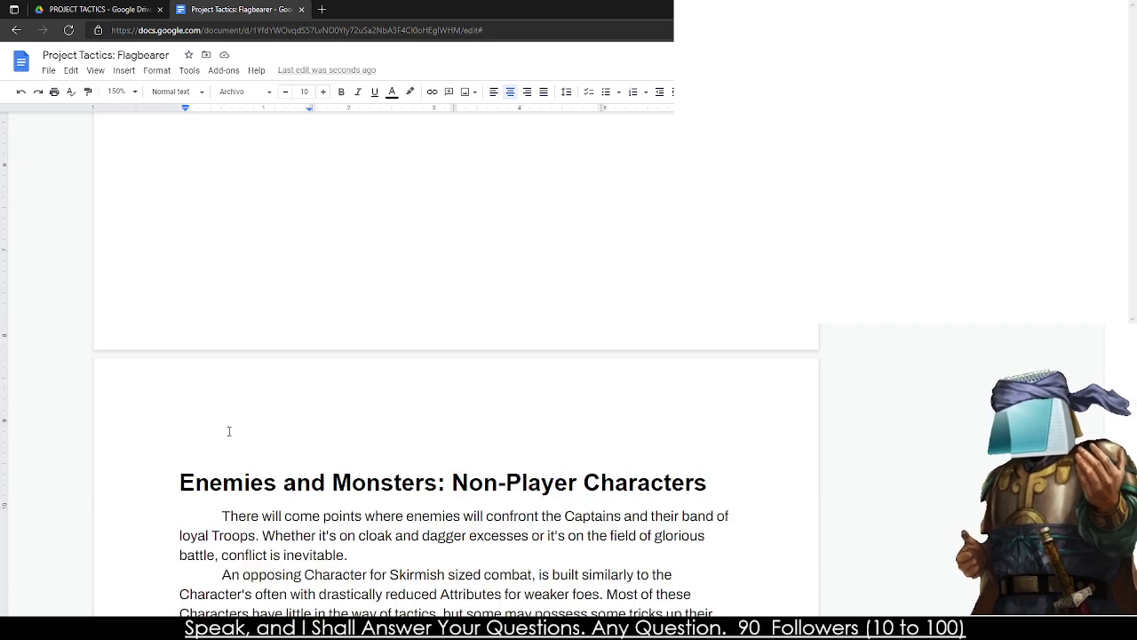
pyautogui.scroll(10, 222, 423)
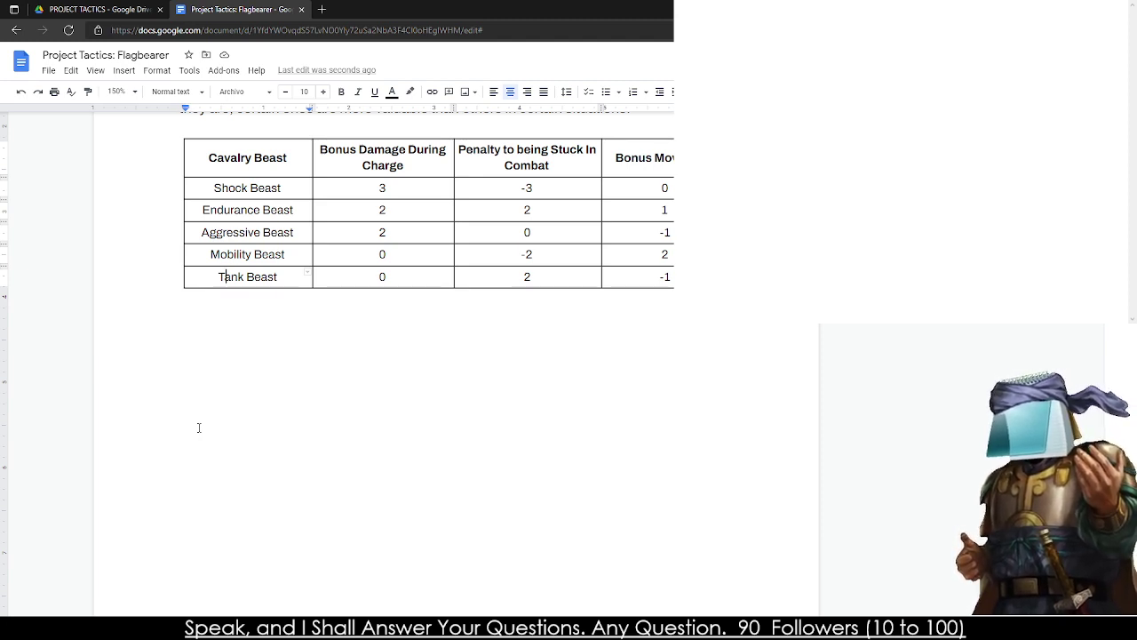
pyautogui.scroll(1, 199, 427)
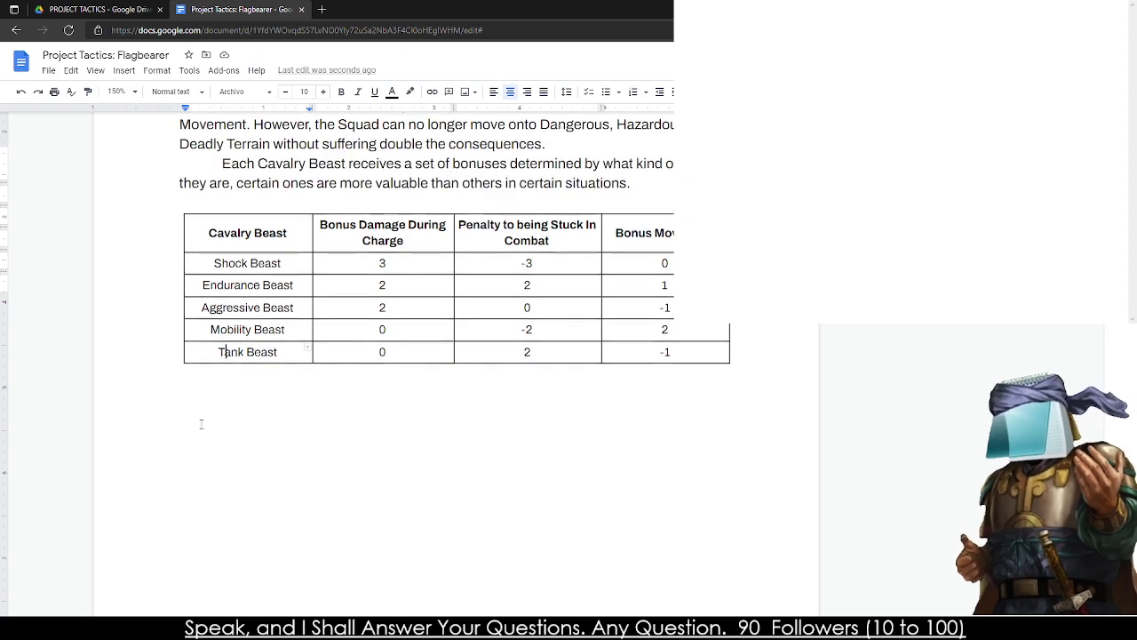
pyautogui.scroll(1, 275, 257)
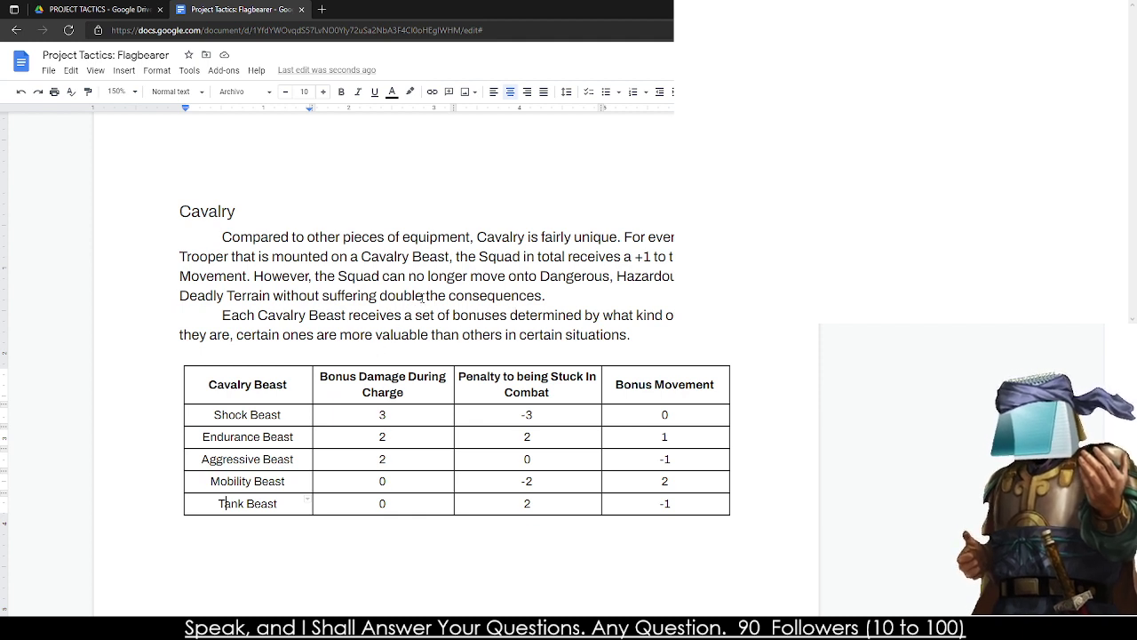
pyautogui.click(598, 296)
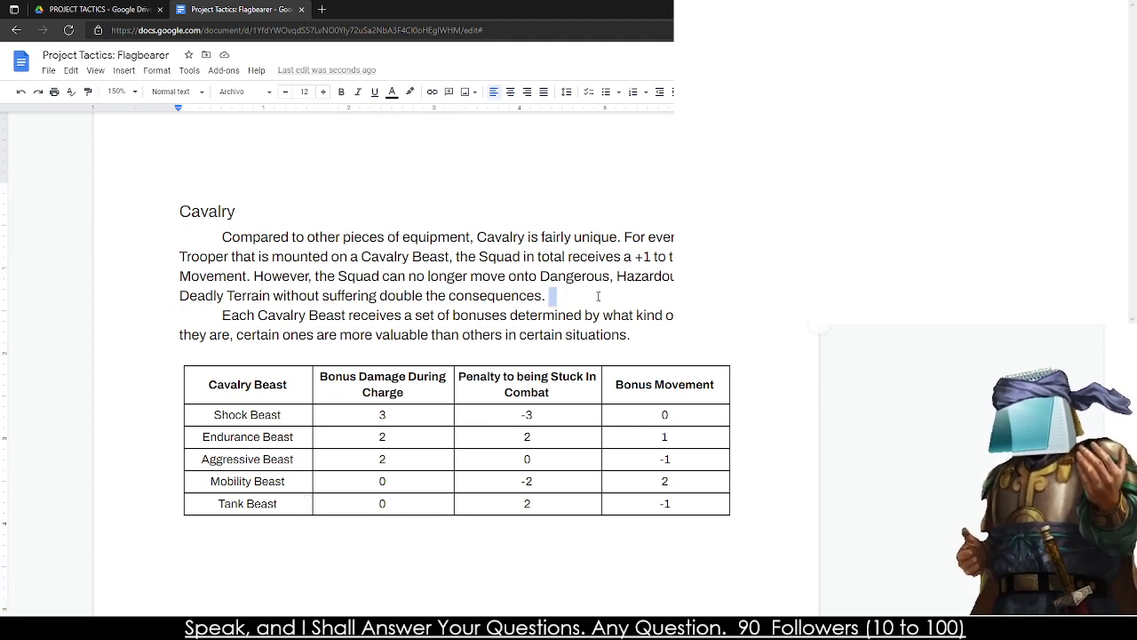
pyautogui.press('Return')
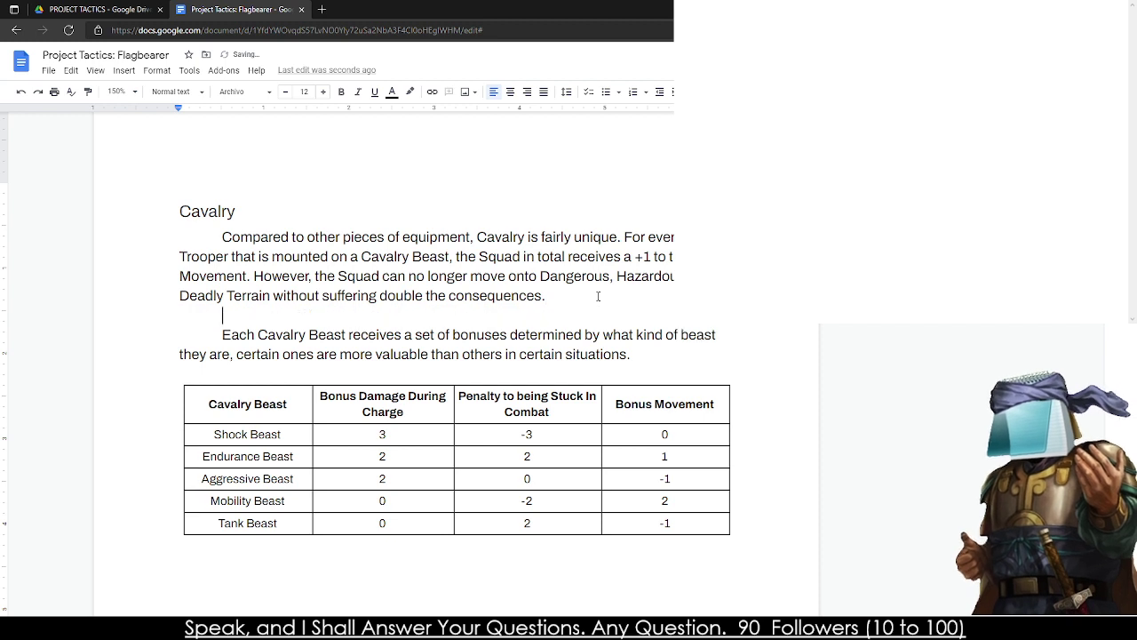
pyautogui.write('When')
pyautogui.press('BackSpace')
pyautogui.press('BackSpace')
pyautogui.press('BackSpace')
pyautogui.press('BackSpace')
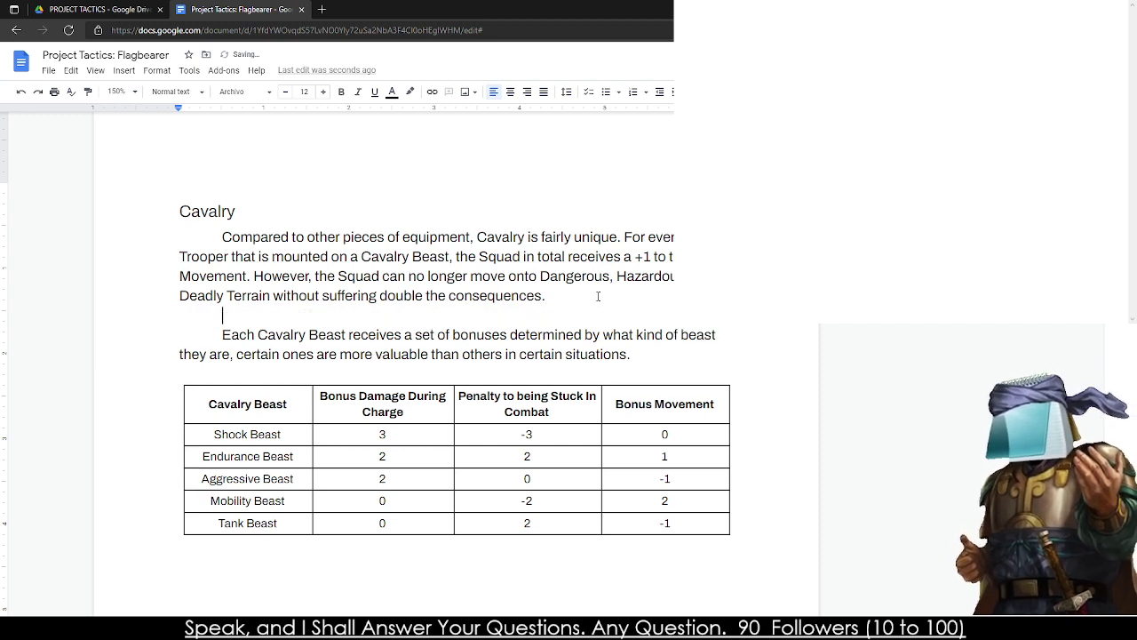
pyautogui.press('BackSpace')
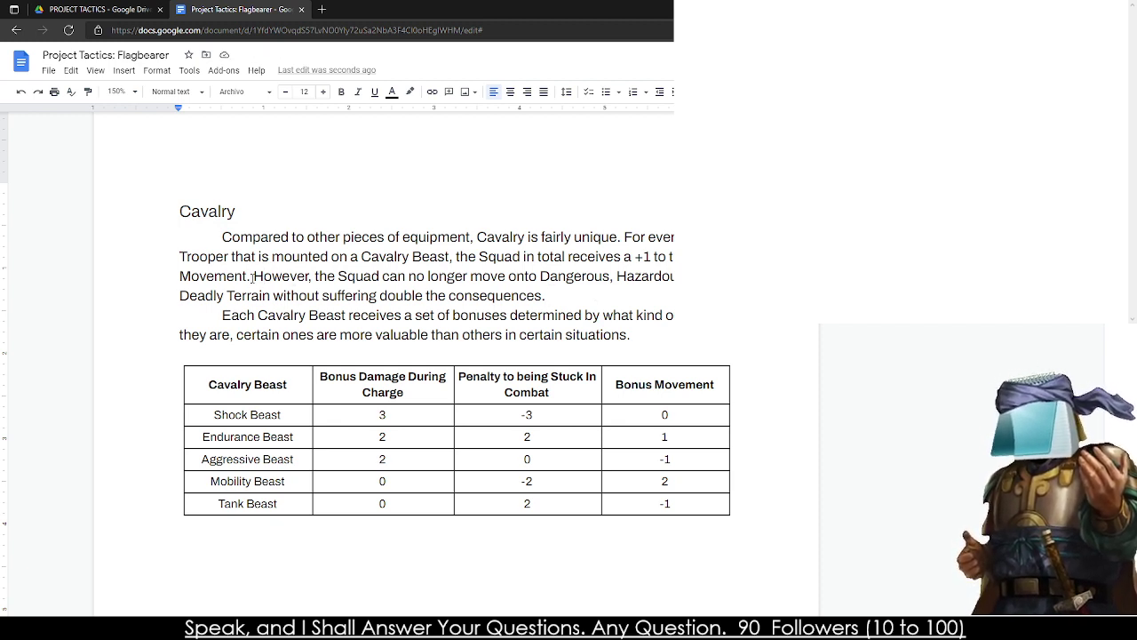
# - Try splitting the first Cavalry paragraph before "However" into a separate indented paragraph
pyautogui.click(254, 276)
pyautogui.press('Return')
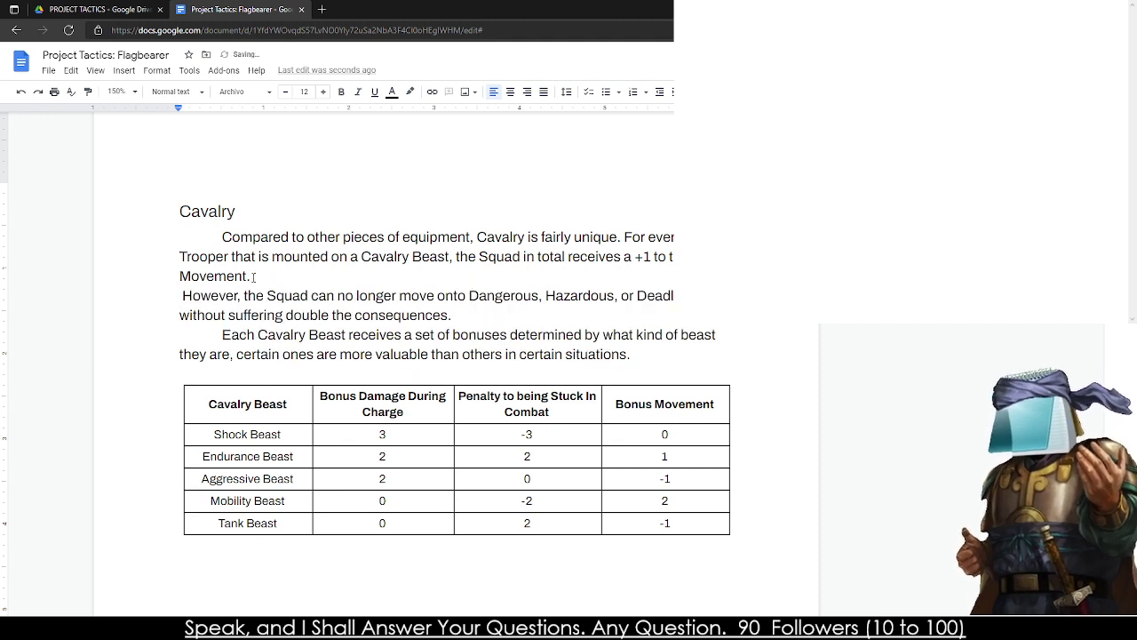
pyautogui.press('Tab')
pyautogui.click(261, 276)
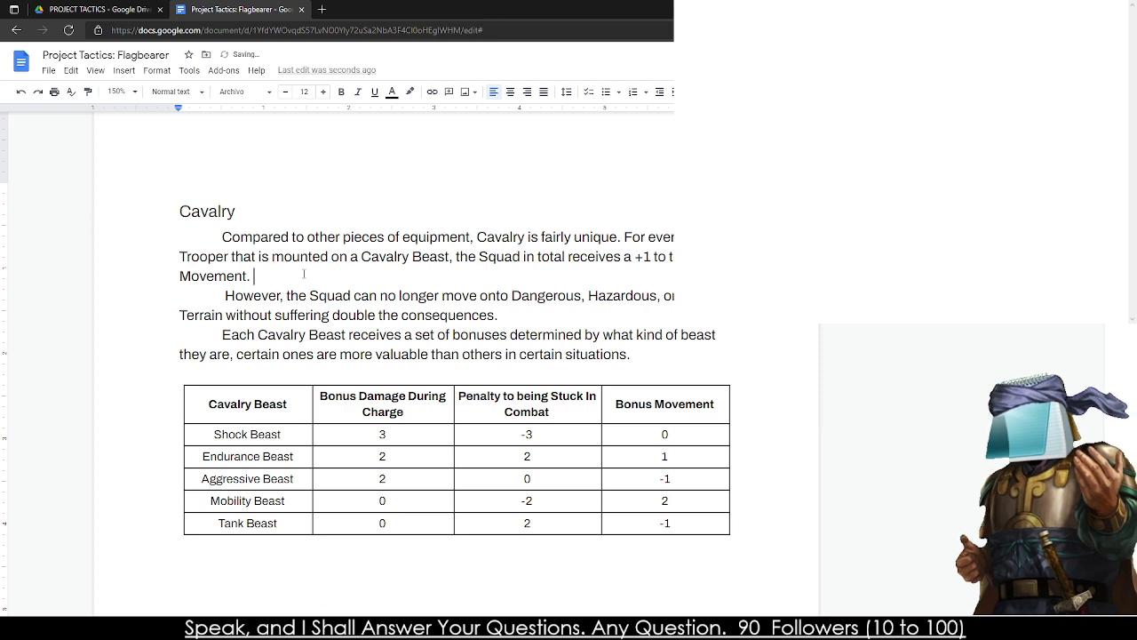
pyautogui.press('Delete')
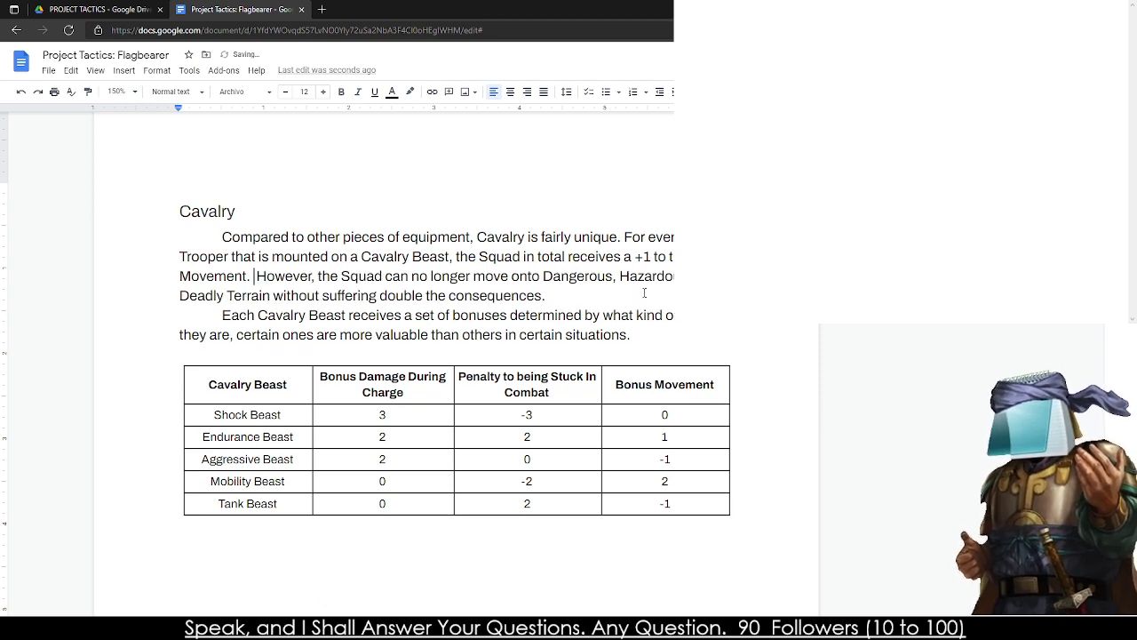
# - Start a new paragraph after the Cavalry paragraph that ends with "in certain situations."
pyautogui.click(644, 293)
pyautogui.doubleClick(663, 342)
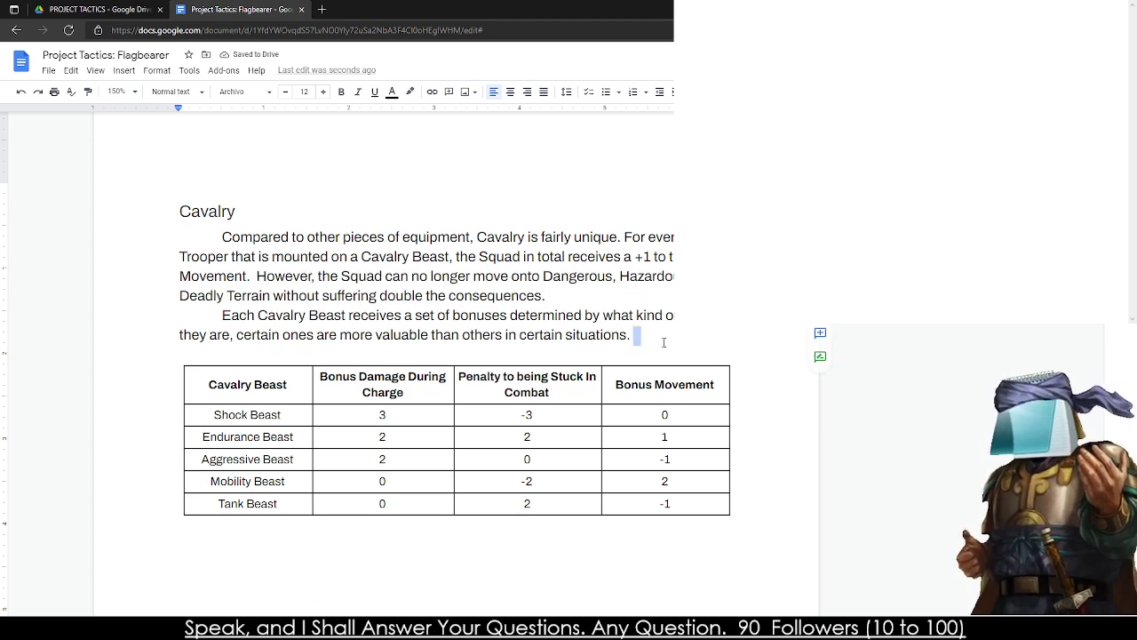
pyautogui.click(663, 342)
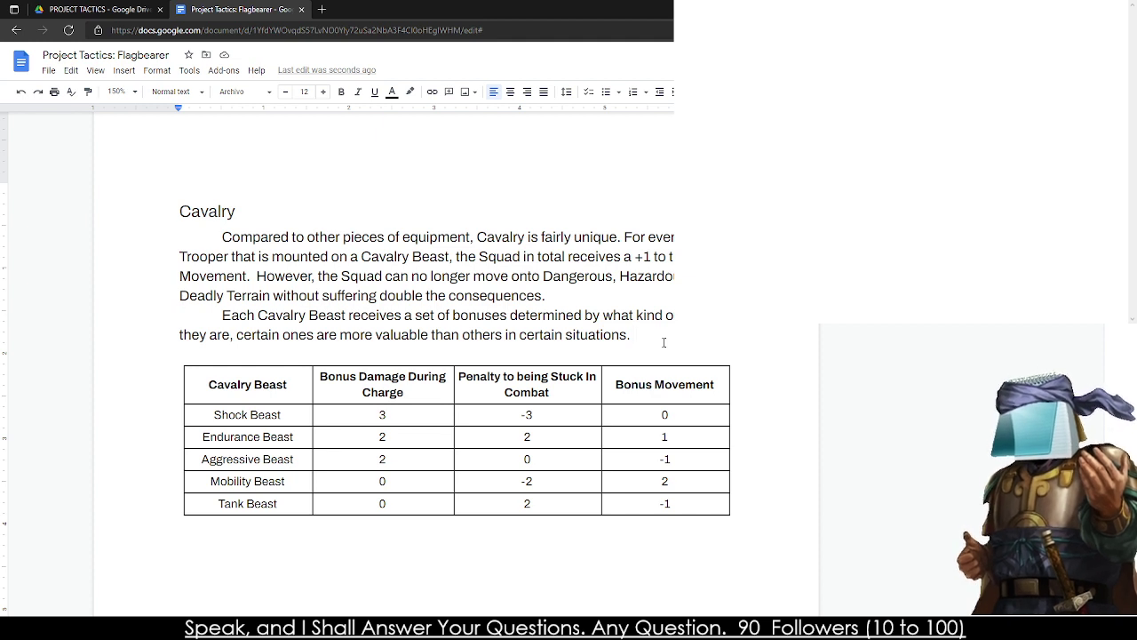
pyautogui.press('Return')
pyautogui.write('Bonus Damage')
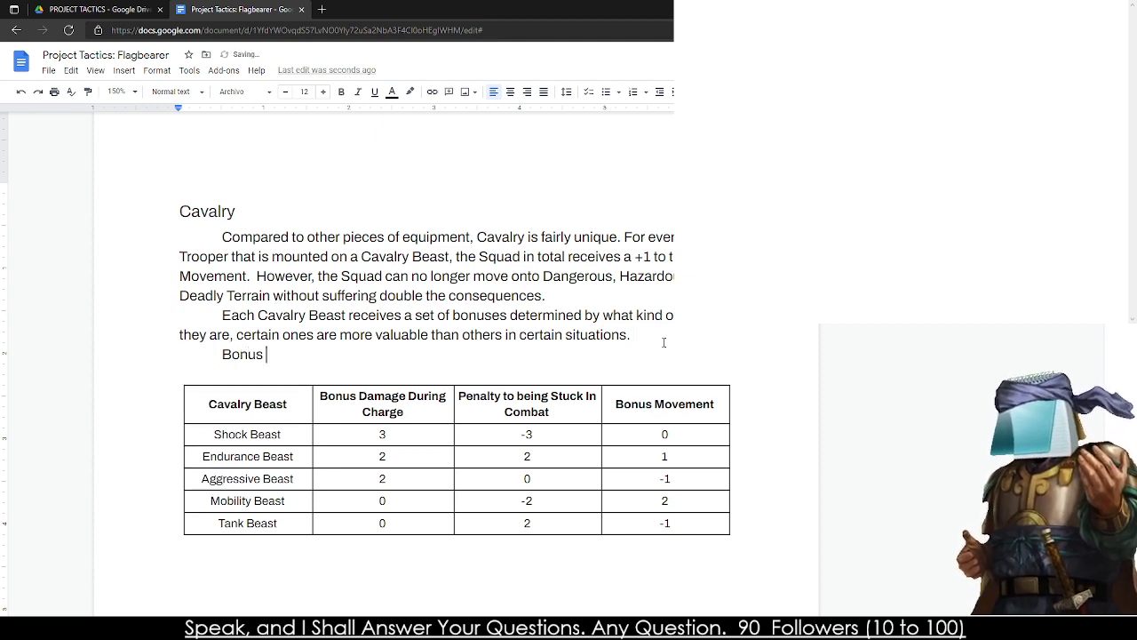
pyautogui.press('BackSpace')
pyautogui.press('BackSpace')
pyautogui.press('BackSpace')
pyautogui.press('BackSpace')
pyautogui.press('BackSpace')
pyautogui.press('BackSpace')
pyautogui.press('BackSpace')
pyautogui.press('BackSpace')
pyautogui.press('BackSpace')
pyautogui.press('BackSpace')
pyautogui.press('BackSpace')
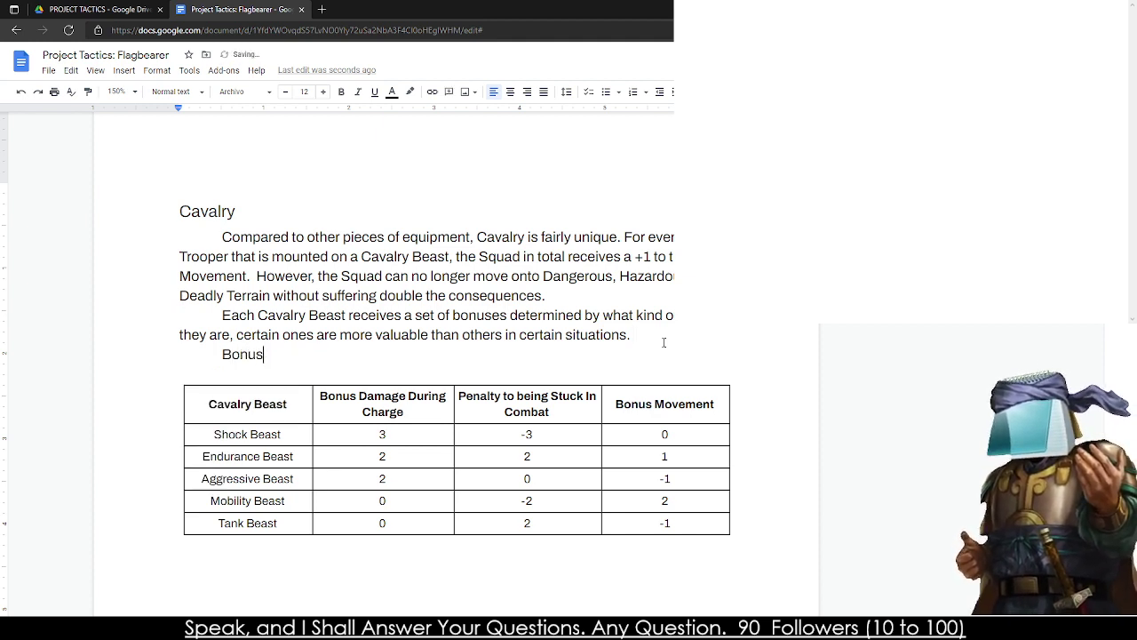
pyautogui.press('BackSpace')
# - Begin the new paragraph with "Charge Damage increases the base amount of damage the Cavalry will do in when performing a Charge"
pyautogui.write('Chara')
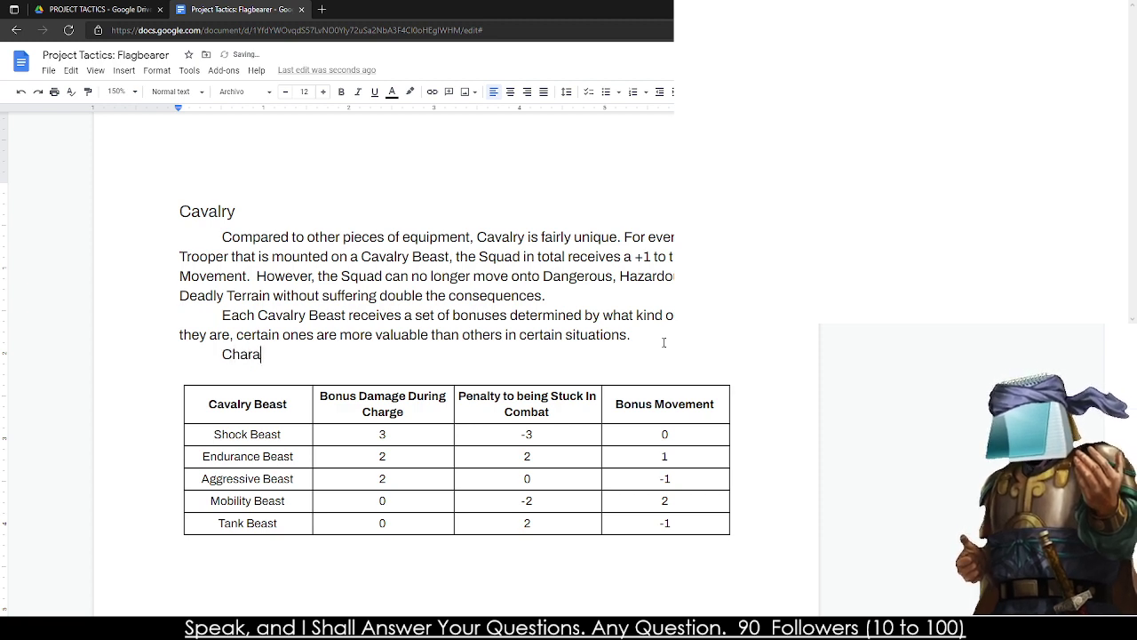
pyautogui.press('BackSpace')
pyautogui.write('ge Damage inc')
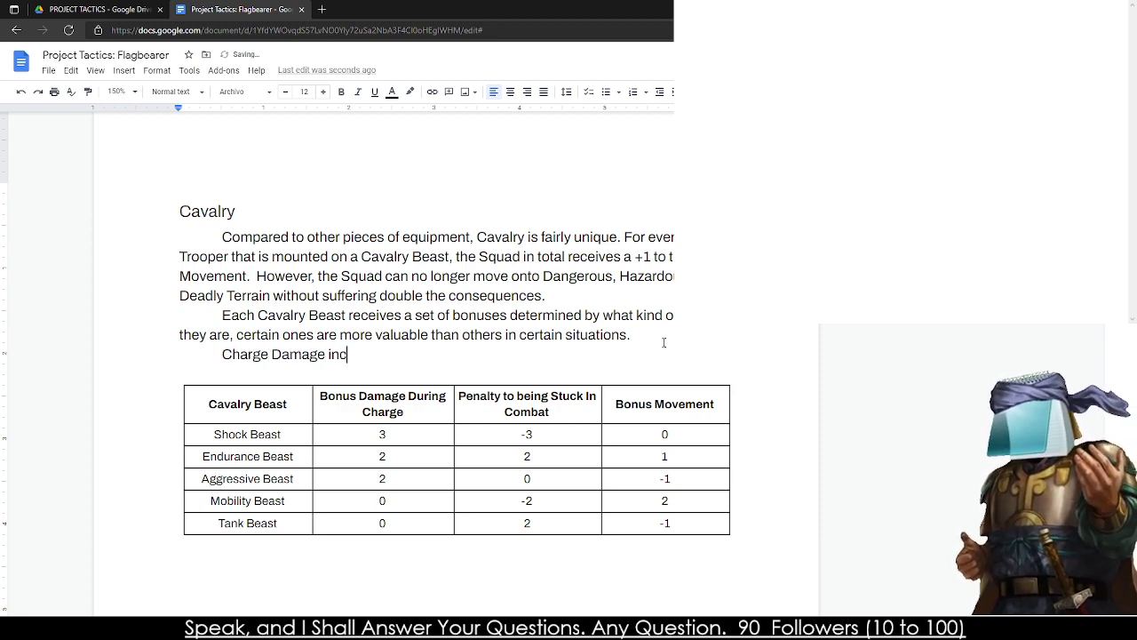
pyautogui.write('reases the base amount o')
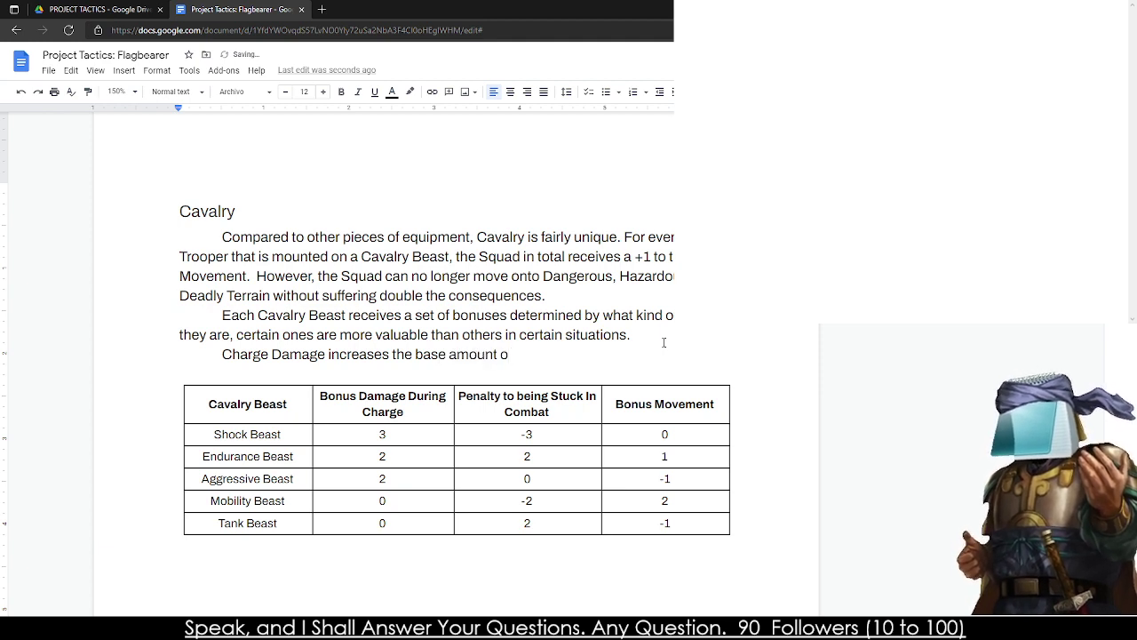
pyautogui.write('f damage t')
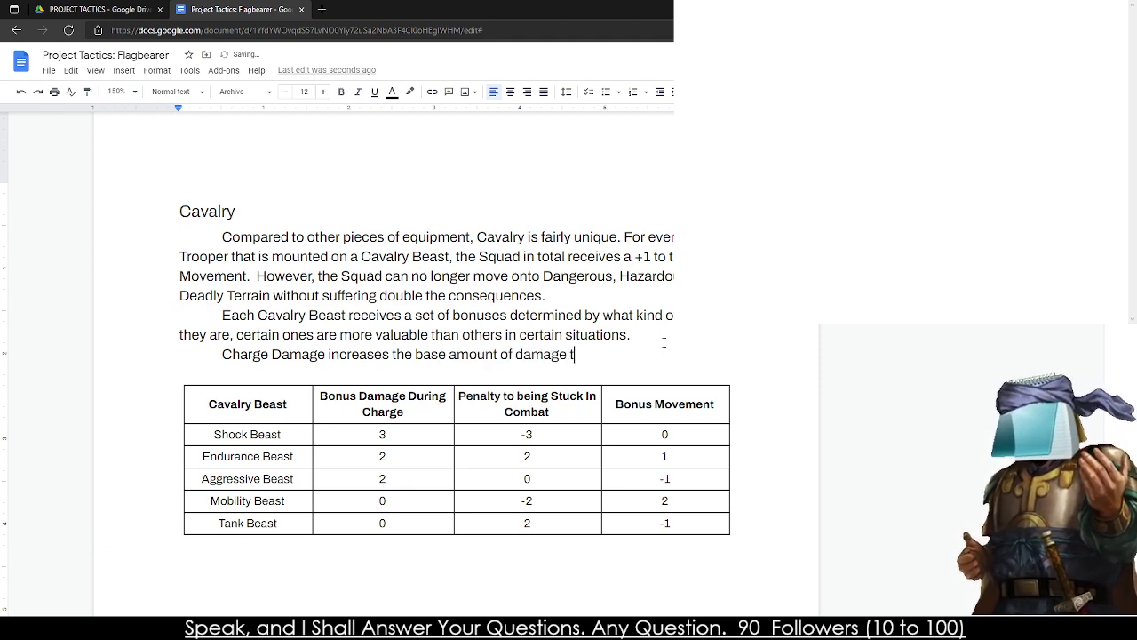
pyautogui.write('he Cavalry ')
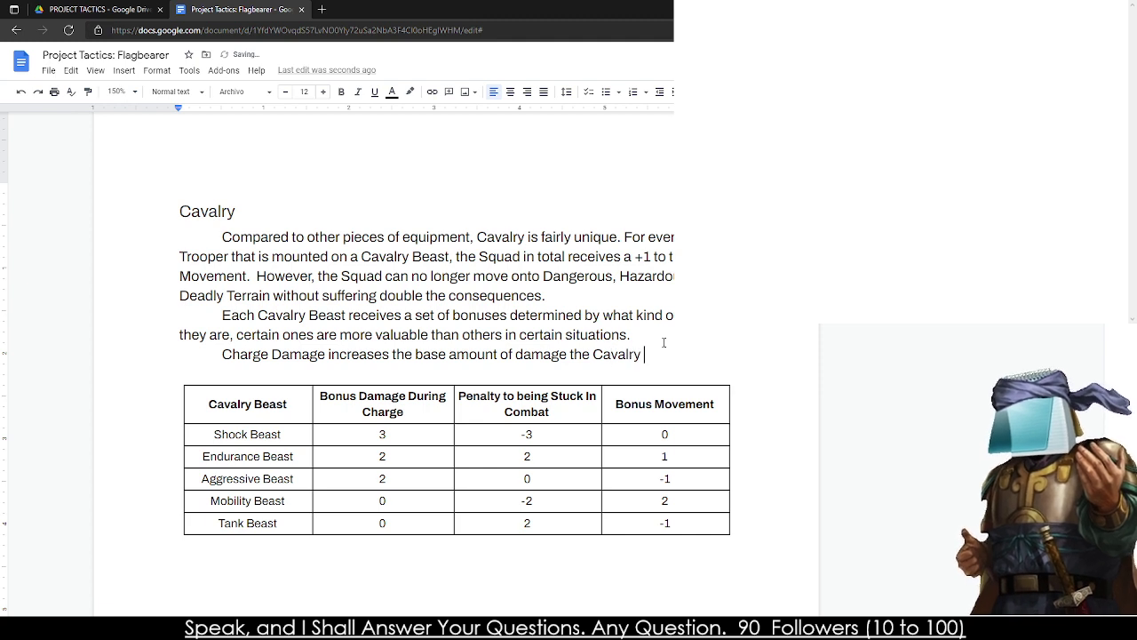
pyautogui.write('will do in comb')
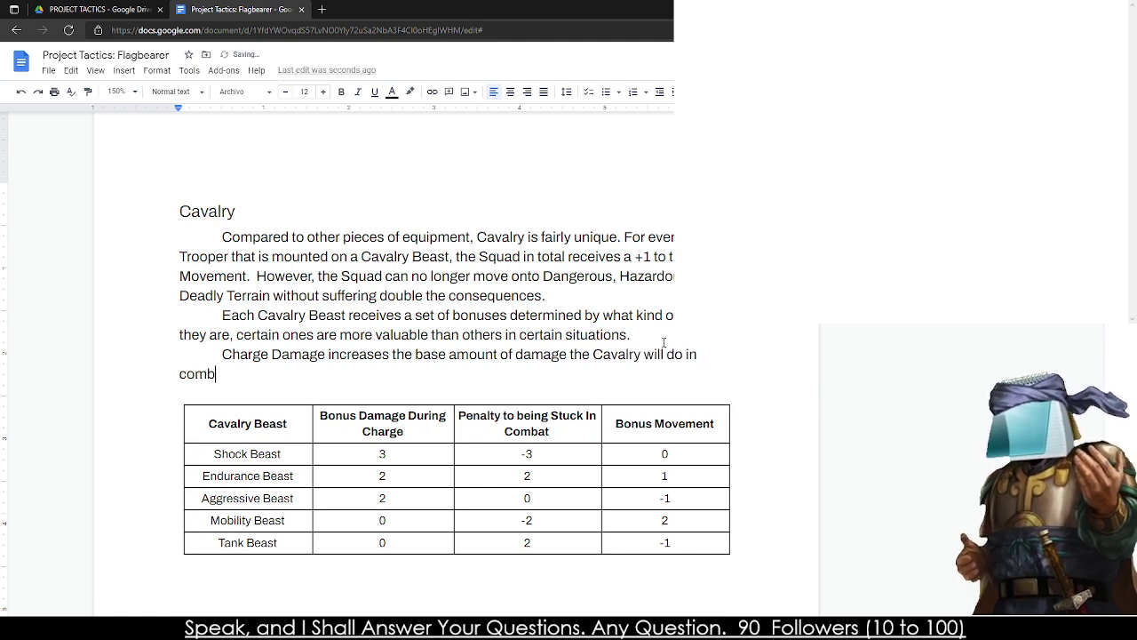
pyautogui.write('at')
pyautogui.press('BackSpace')
pyautogui.press('BackSpace')
pyautogui.press('BackSpace')
pyautogui.press('BackSpace')
pyautogui.press('BackSpace')
pyautogui.press('BackSpace')
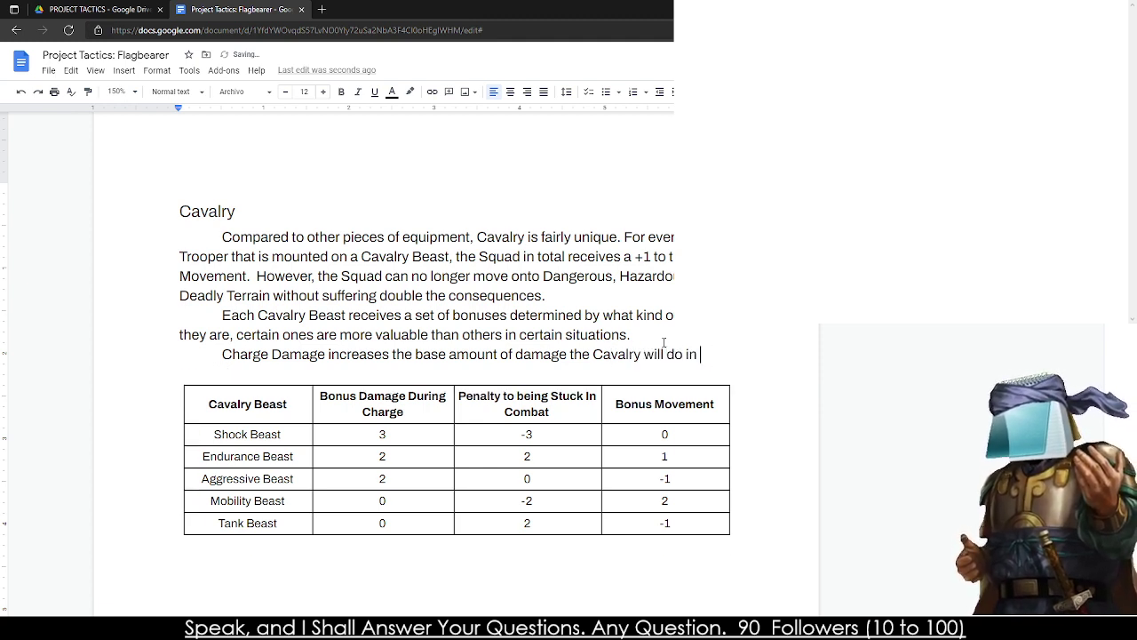
pyautogui.write('when performing a Charge')
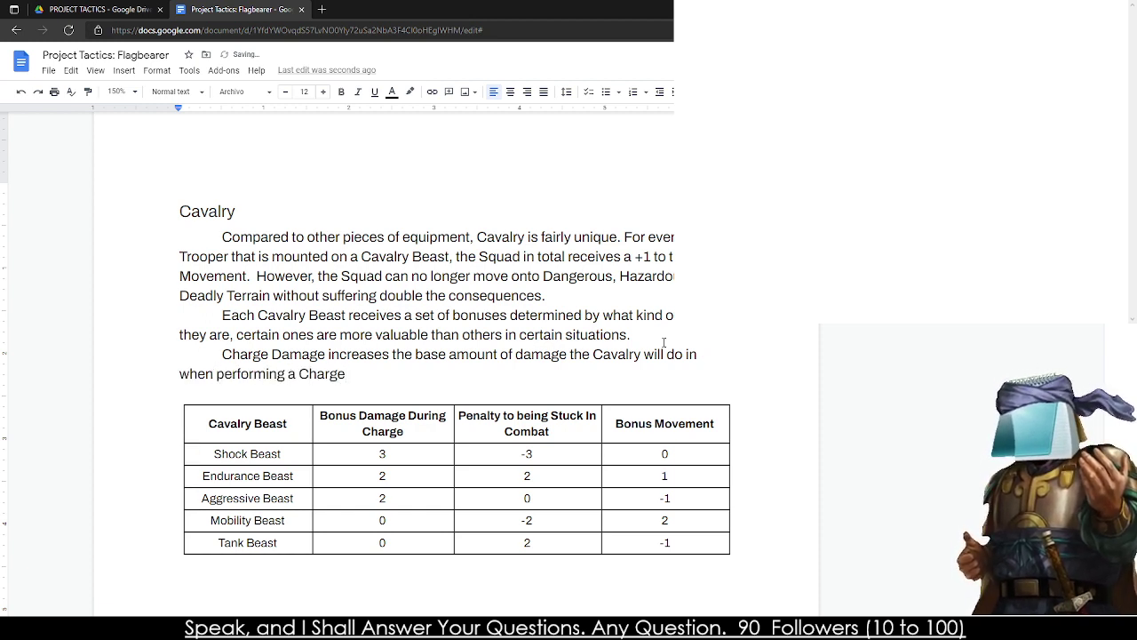
# - Continue the Charge Damage sentence with ", while the Stuck-In Penalty"
pyautogui.write(', while')
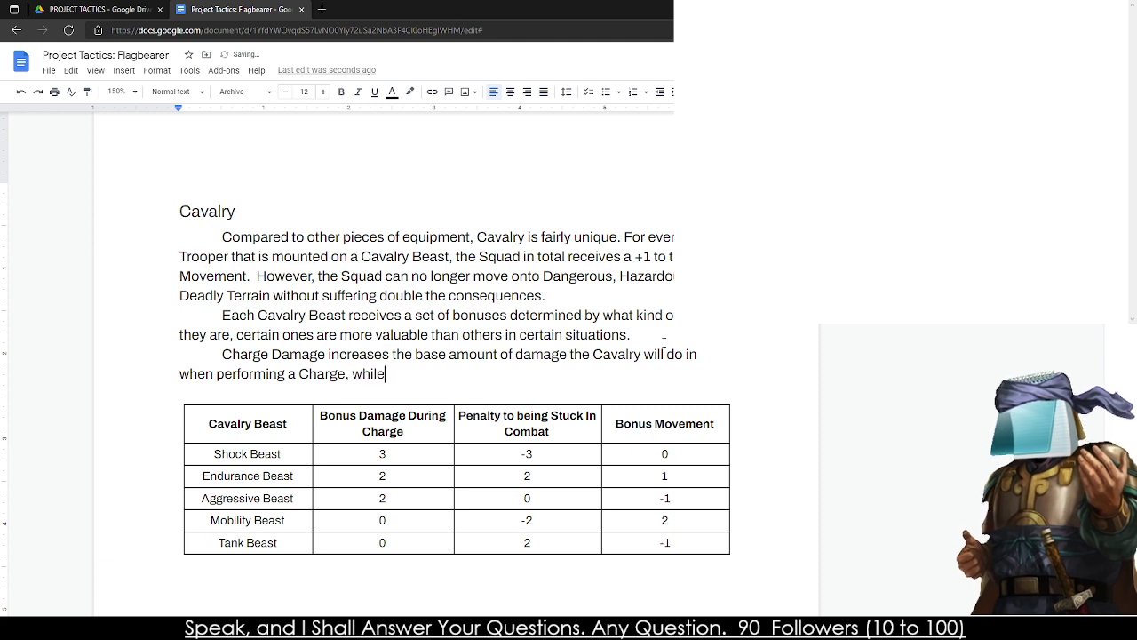
pyautogui.write(' the penalty')
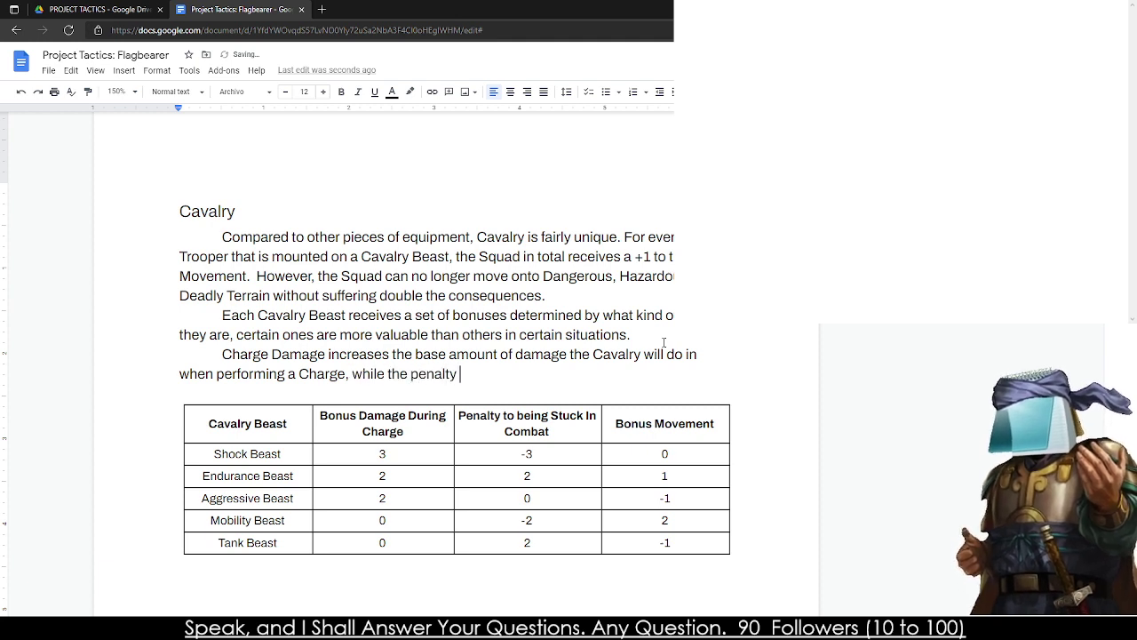
pyautogui.press('BackSpace')
pyautogui.press('BackSpace')
pyautogui.press('BackSpace')
pyautogui.press('BackSpace')
pyautogui.press('BackSpace')
pyautogui.press('BackSpace')
pyautogui.press('BackSpace')
pyautogui.write('Stu')
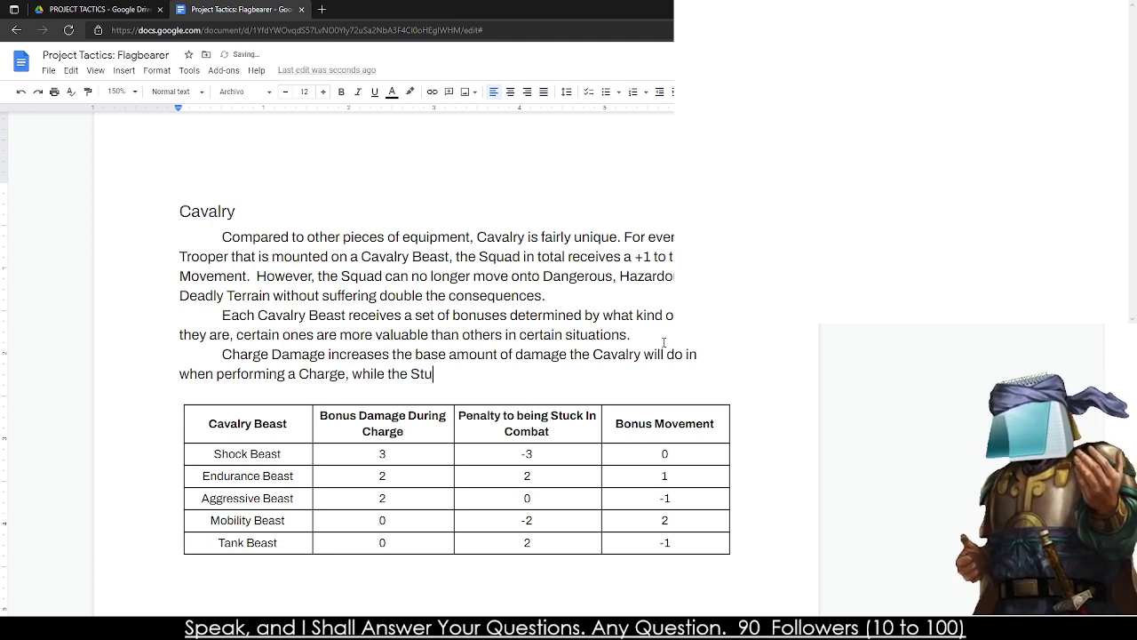
pyautogui.write('ck  In Pena')
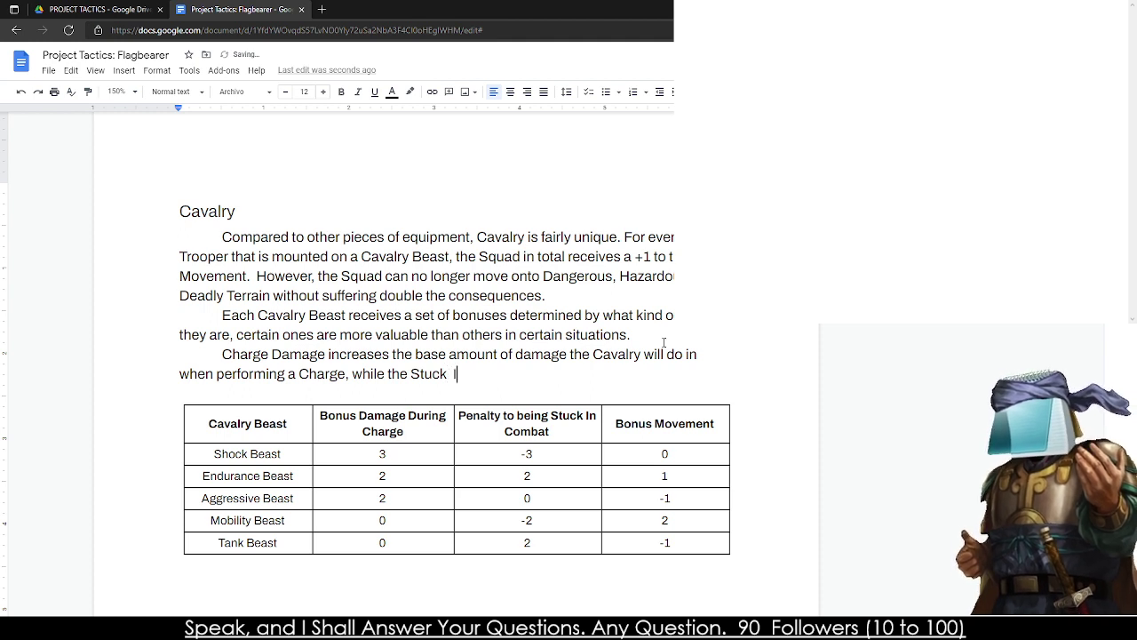
pyautogui.press('BackSpace')
pyautogui.press('BackSpace')
pyautogui.press('BackSpace')
pyautogui.press('BackSpace')
pyautogui.press('BackSpace')
pyautogui.press('BackSpace')
pyautogui.press('BackSpace')
pyautogui.press('BackSpace')
pyautogui.press('BackSpace')
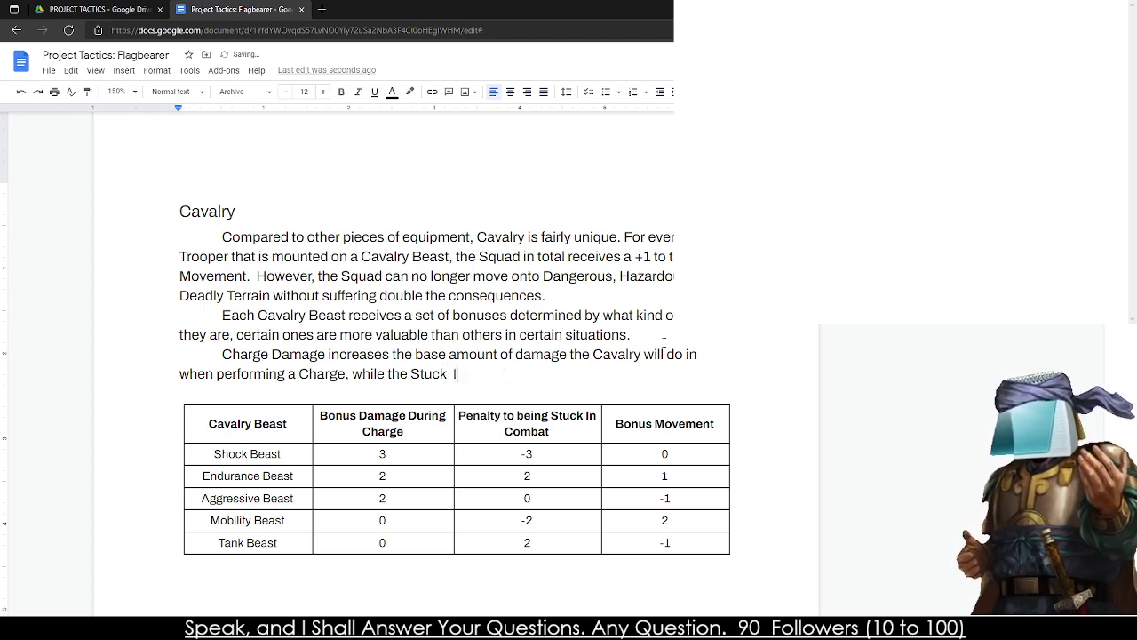
pyautogui.write('-In P')
pyautogui.press('BackSpace')
pyautogui.write('I')
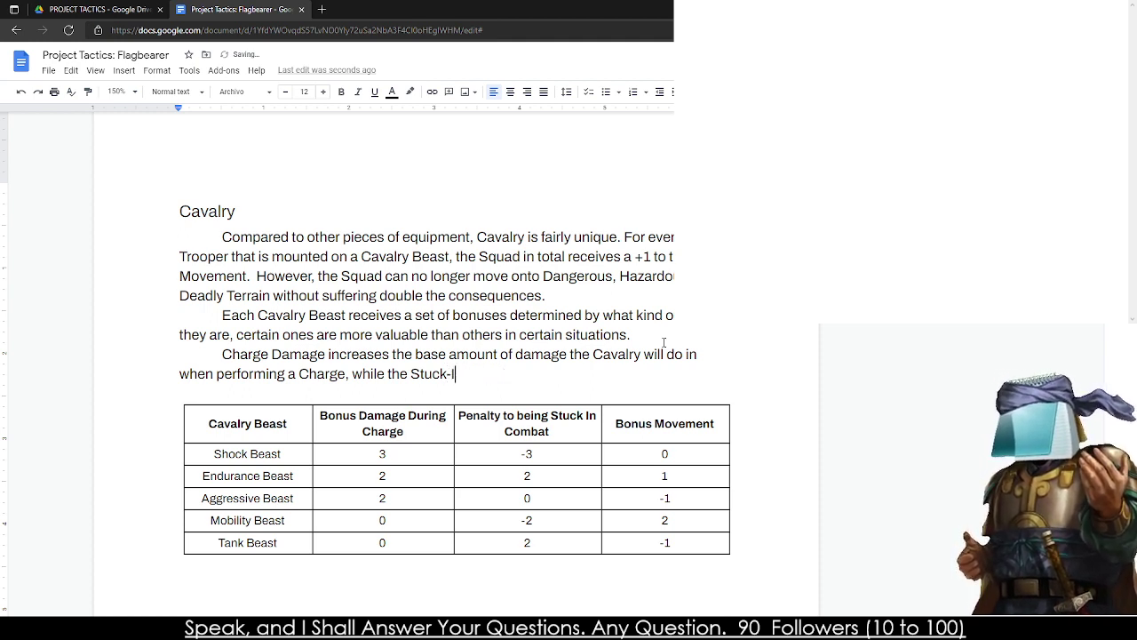
pyautogui.write('n Penalty')
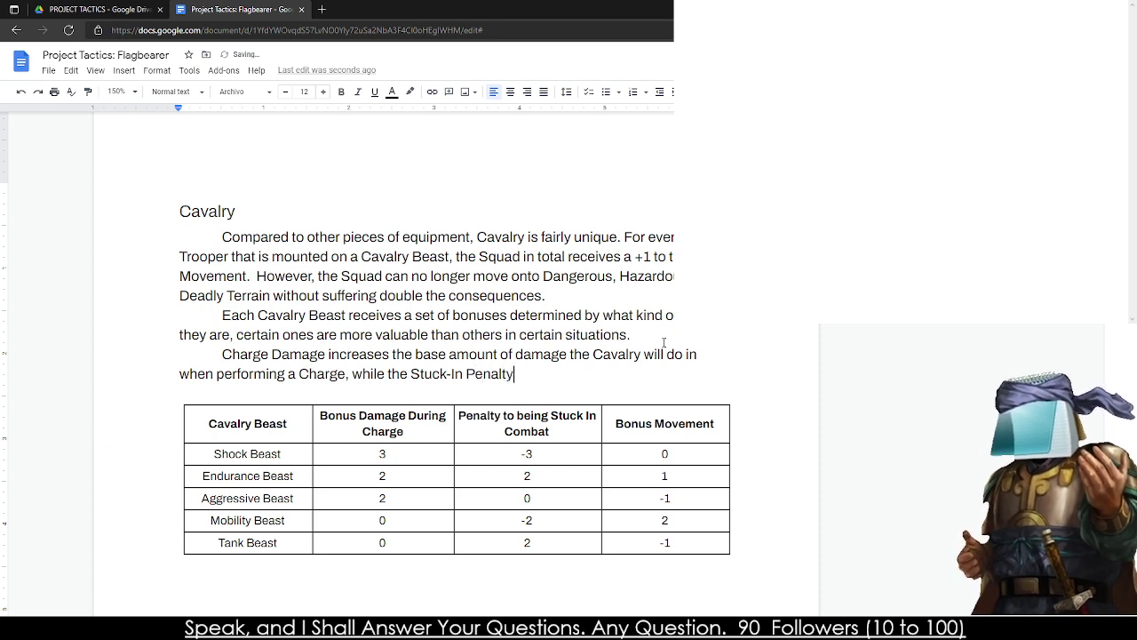
# - Try continuing with "is a damage" and cut the sentence back to "Stuck-In", removing "Penalty" as well
pyautogui.write(' is a ')
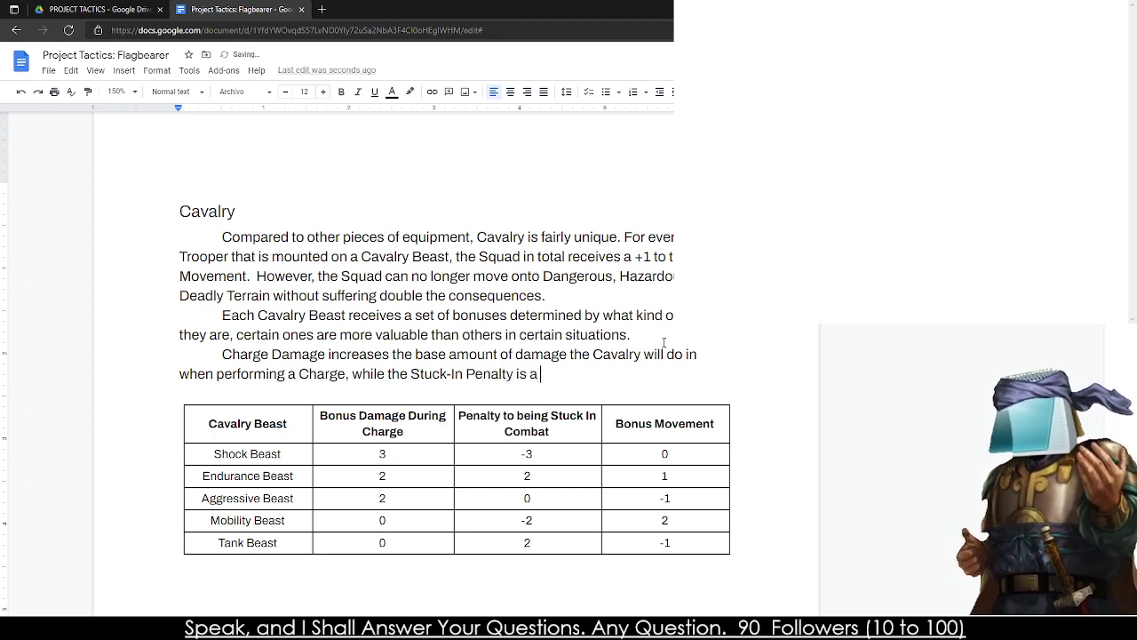
pyautogui.write('damage ne')
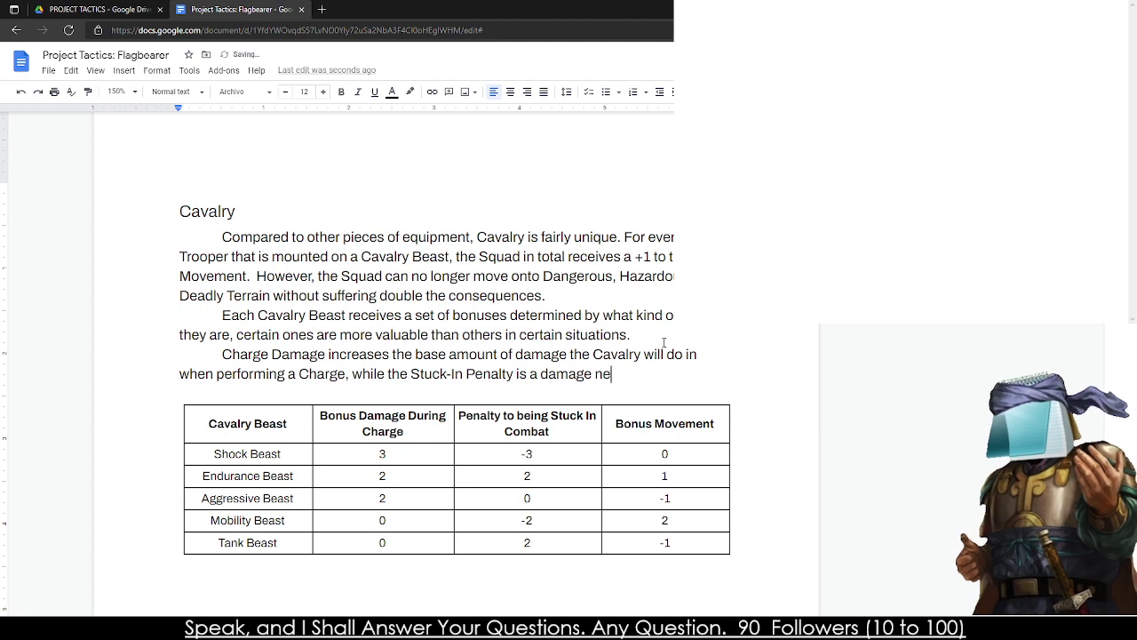
pyautogui.press('BackSpace')
pyautogui.press('BackSpace')
pyautogui.press('BackSpace')
pyautogui.press('BackSpace')
pyautogui.press('BackSpace')
pyautogui.press('BackSpace')
pyautogui.press('BackSpace')
pyautogui.press('BackSpace')
pyautogui.press('BackSpace')
pyautogui.press('BackSpace')
pyautogui.press('BackSpace')
pyautogui.press('BackSpace')
pyautogui.press('BackSpace')
pyautogui.press('BackSpace')
pyautogui.press('BackSpace')
pyautogui.press('BackSpace')
pyautogui.press('BackSpace')
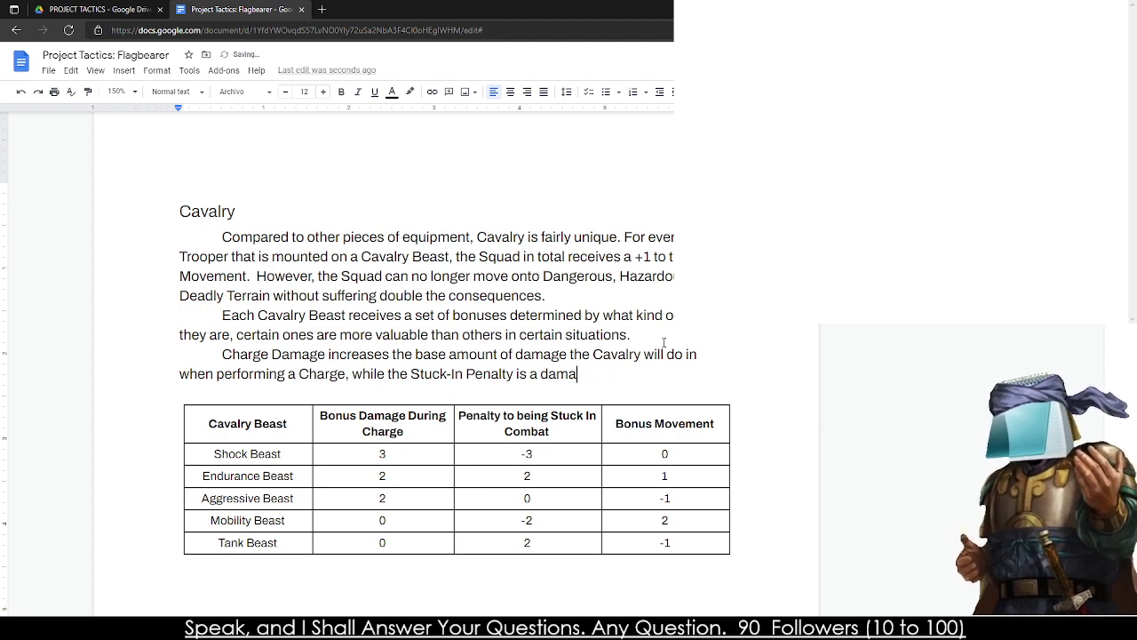
pyautogui.press('BackSpace')
pyautogui.press('BackSpace')
pyautogui.press('BackSpace')
pyautogui.press('BackSpace')
pyautogui.press('BackSpace')
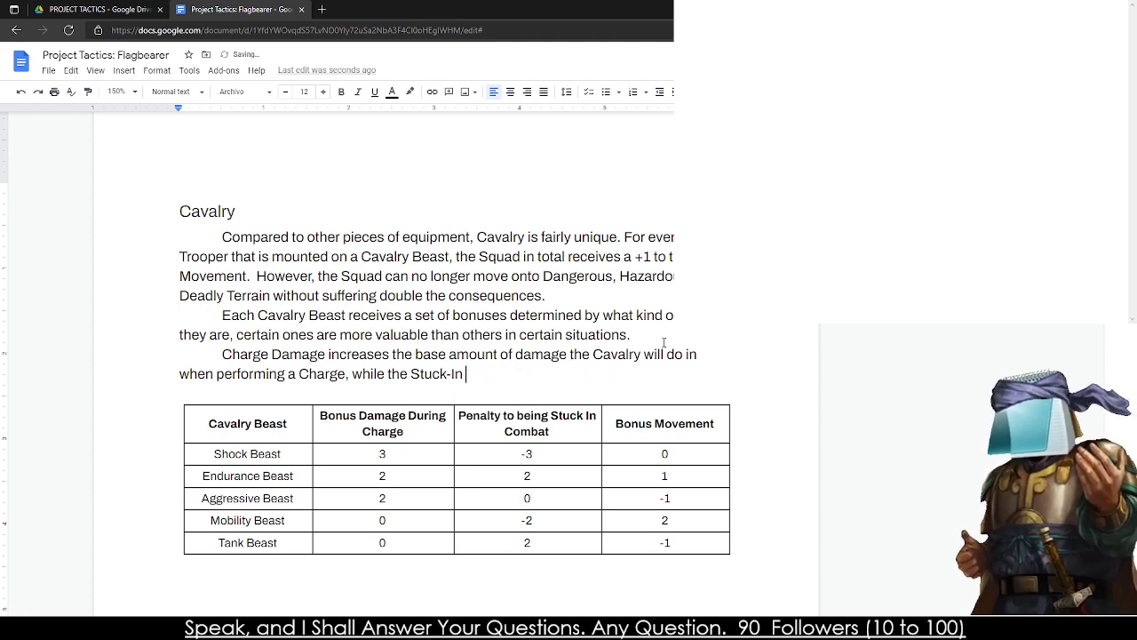
# - Complete the sentence with "Modifier is the bonus (or negative) damage done by the Cavalry if they are in combat."
pyautogui.write('Modifier is h')
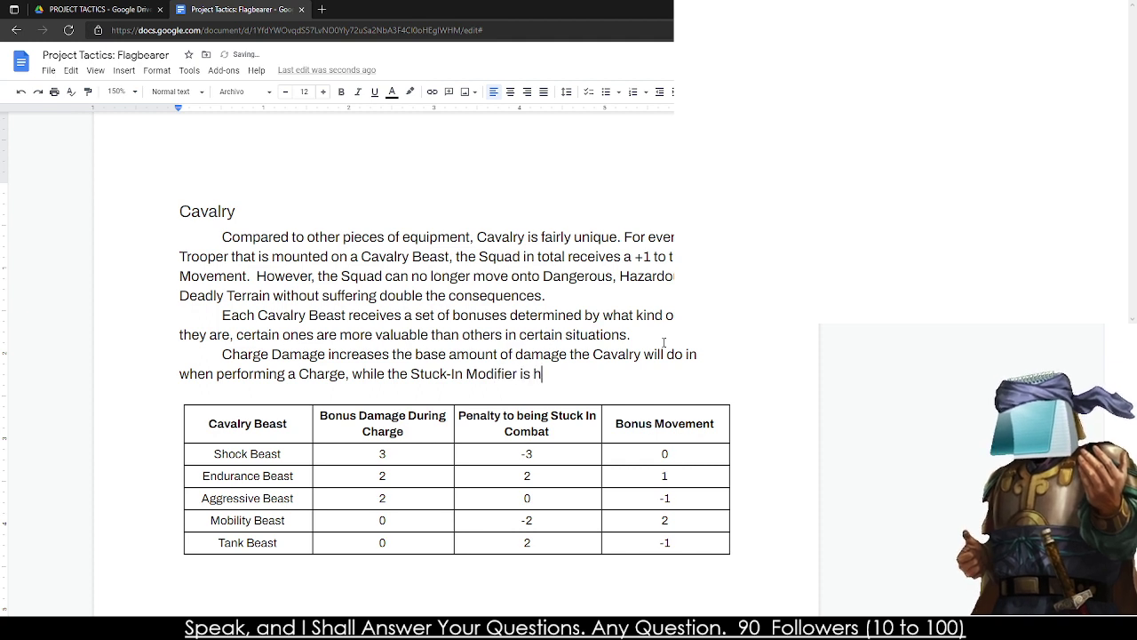
pyautogui.press('BackSpace')
pyautogui.write('the bonus')
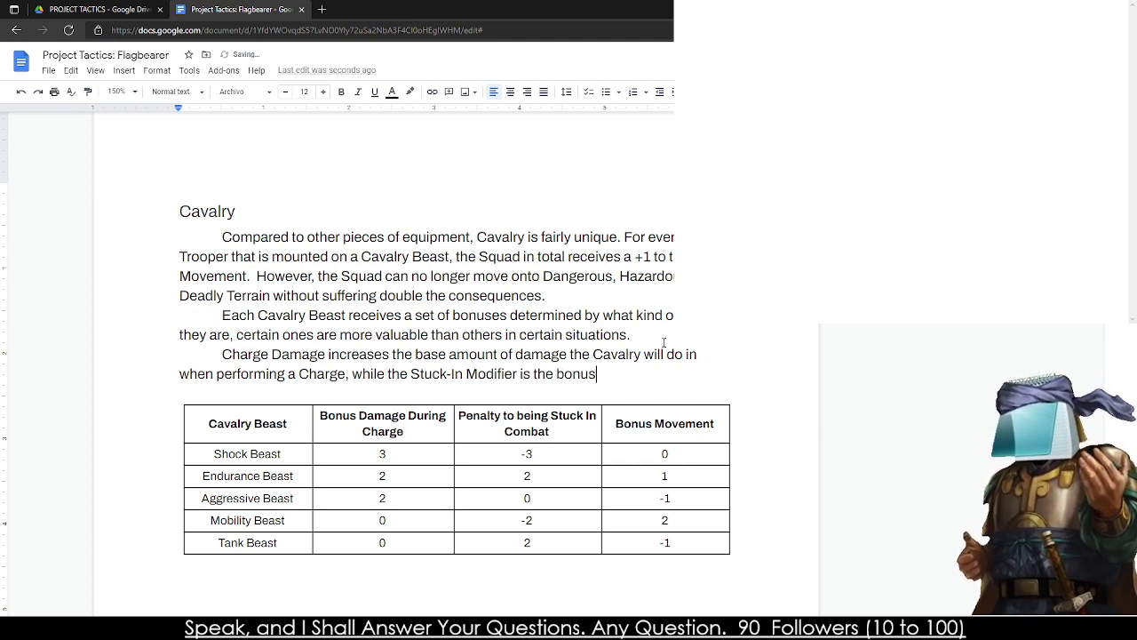
pyautogui.write(' (or neg')
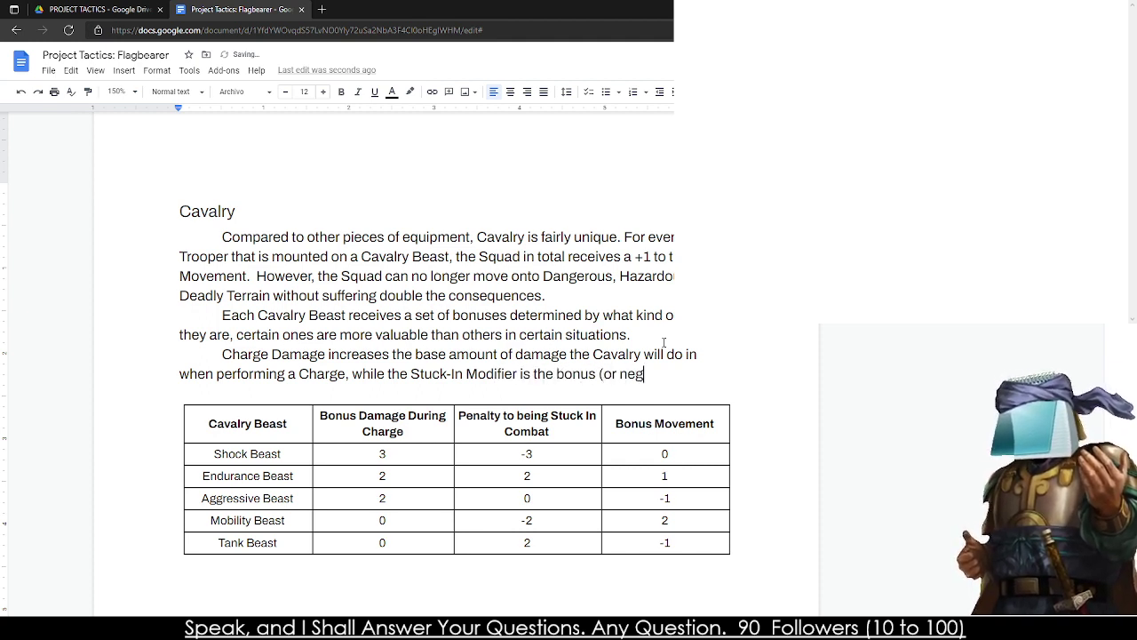
pyautogui.write('ative) d')
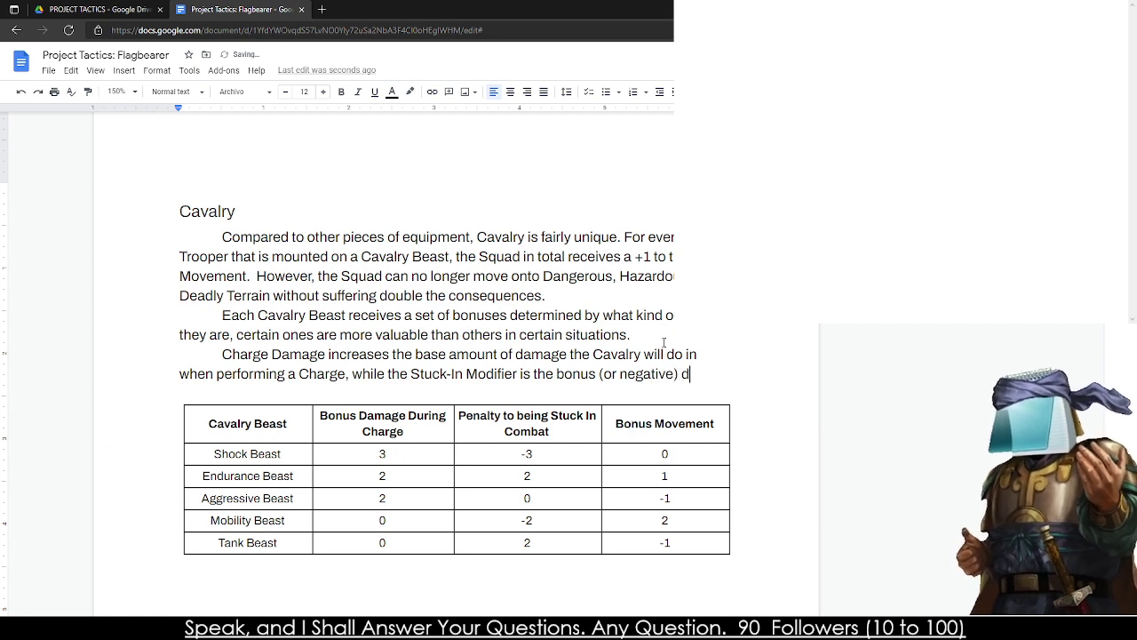
pyautogui.write('amage done by ')
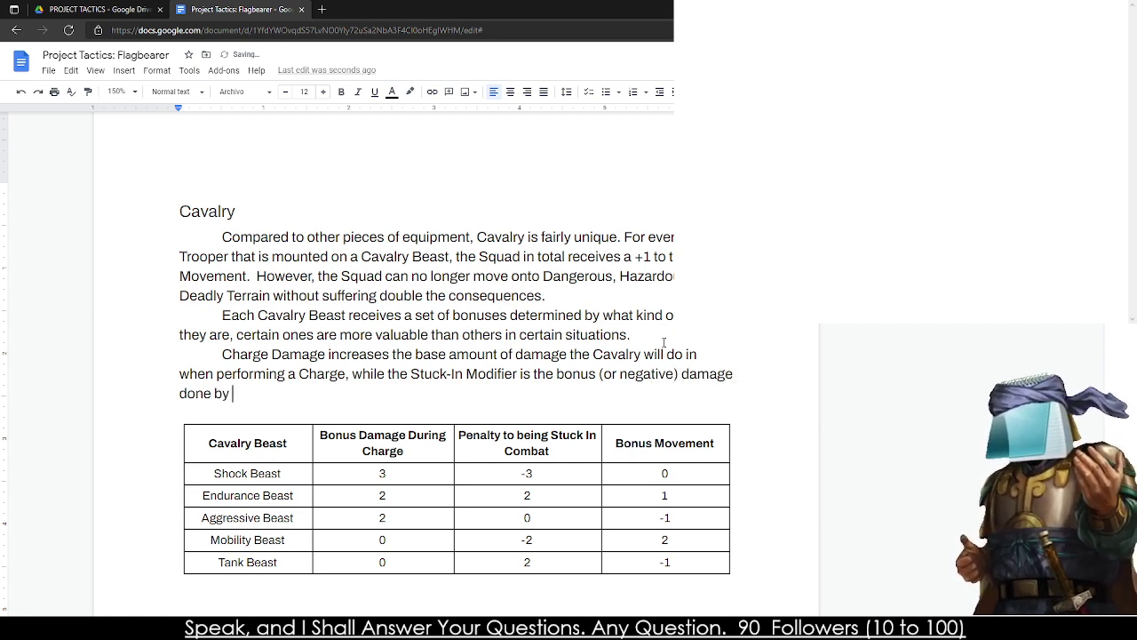
pyautogui.write('the Cavalry if')
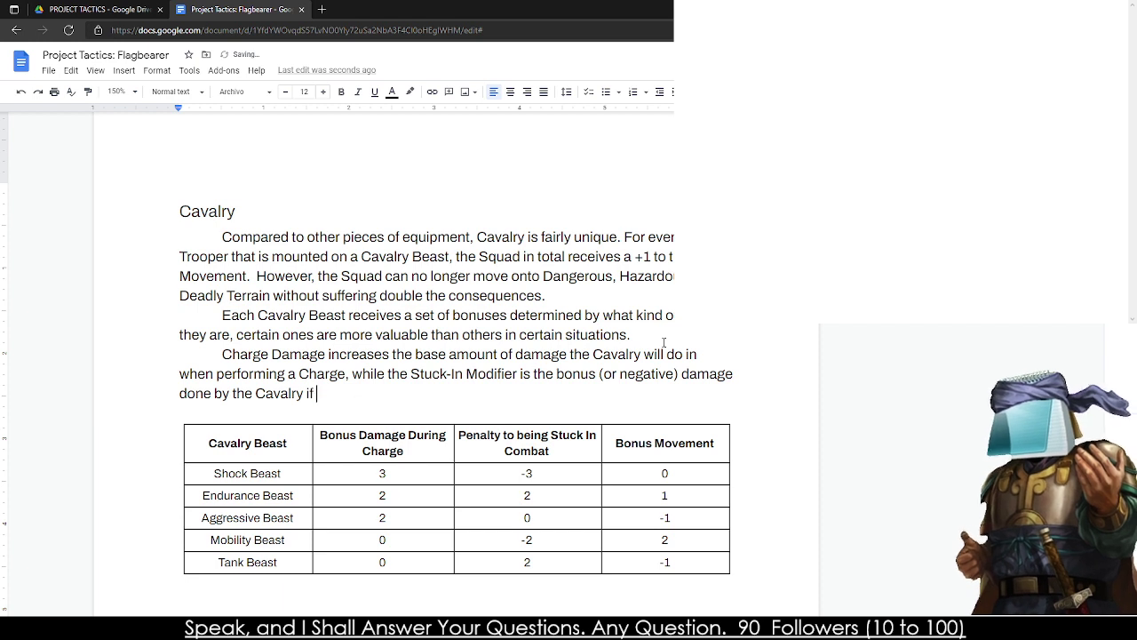
pyautogui.write(' they are in c')
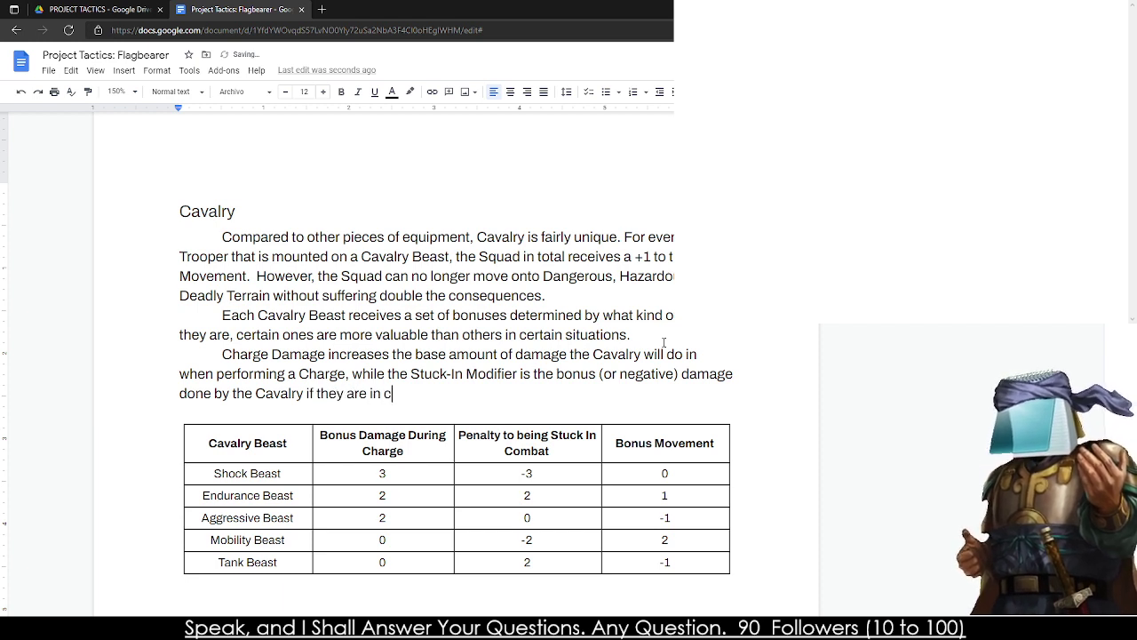
pyautogui.write('ombat for')
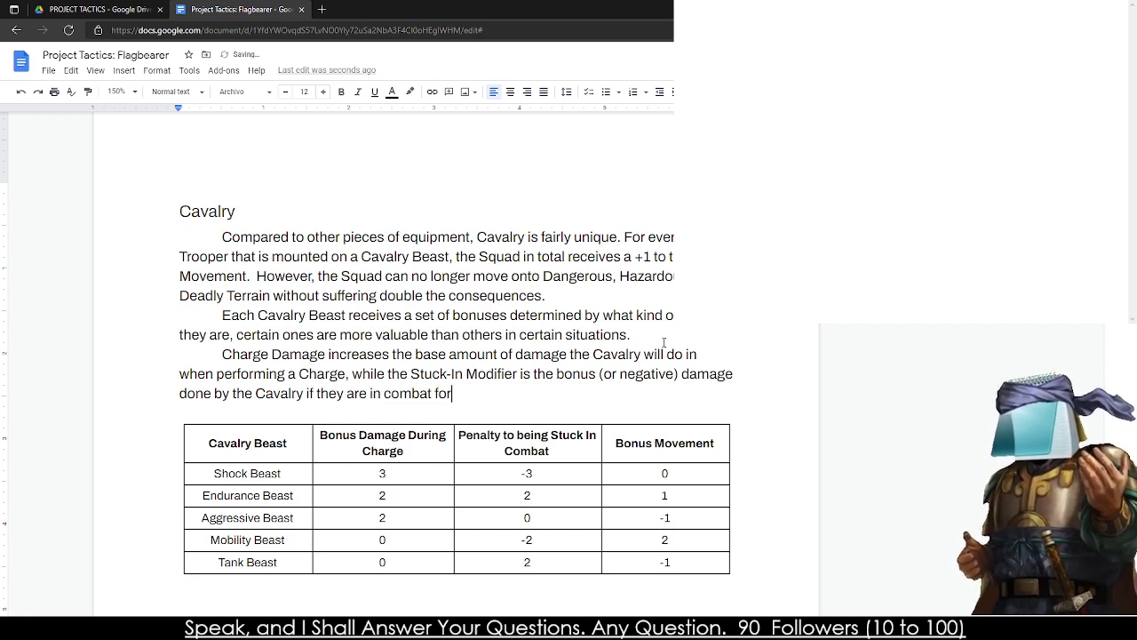
pyautogui.press('BackSpace')
pyautogui.press('BackSpace')
pyautogui.press('BackSpace')
pyautogui.press('BackSpace')
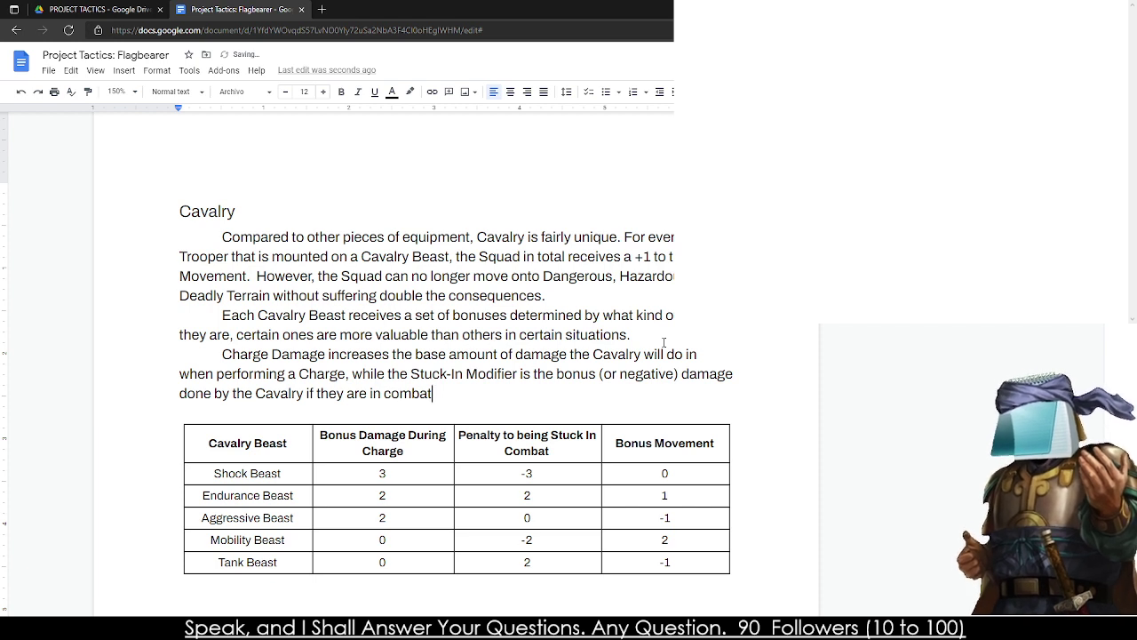
pyautogui.write('.')
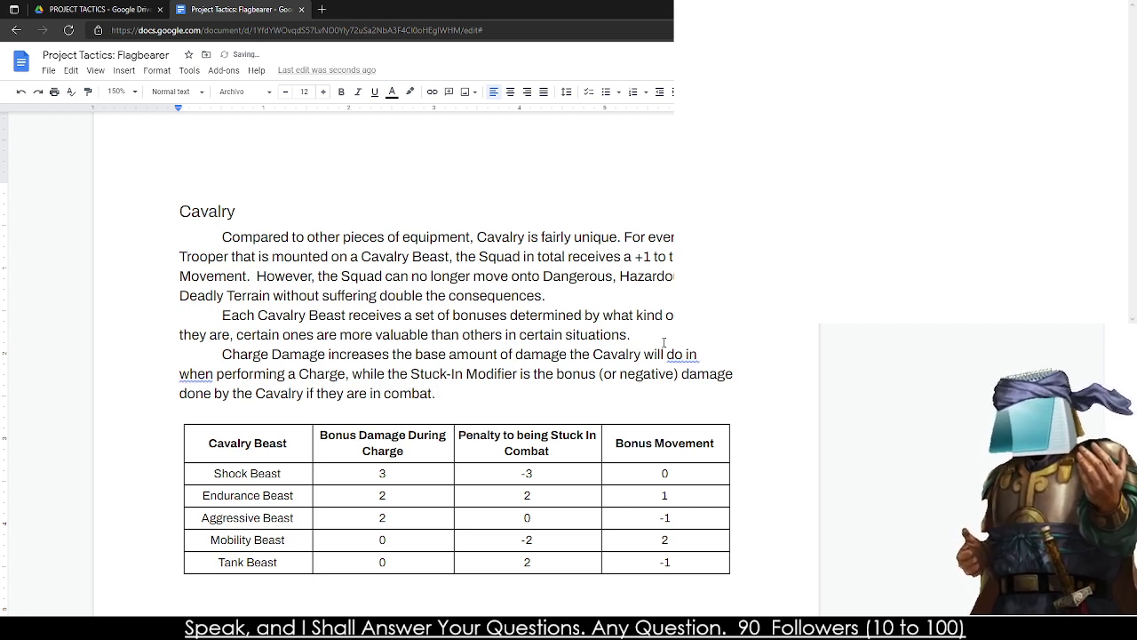
# - Continue the Charge Damage paragraph with "Finally the Bonus Movement is default 1"
pyautogui.write(' Finally the Bon')
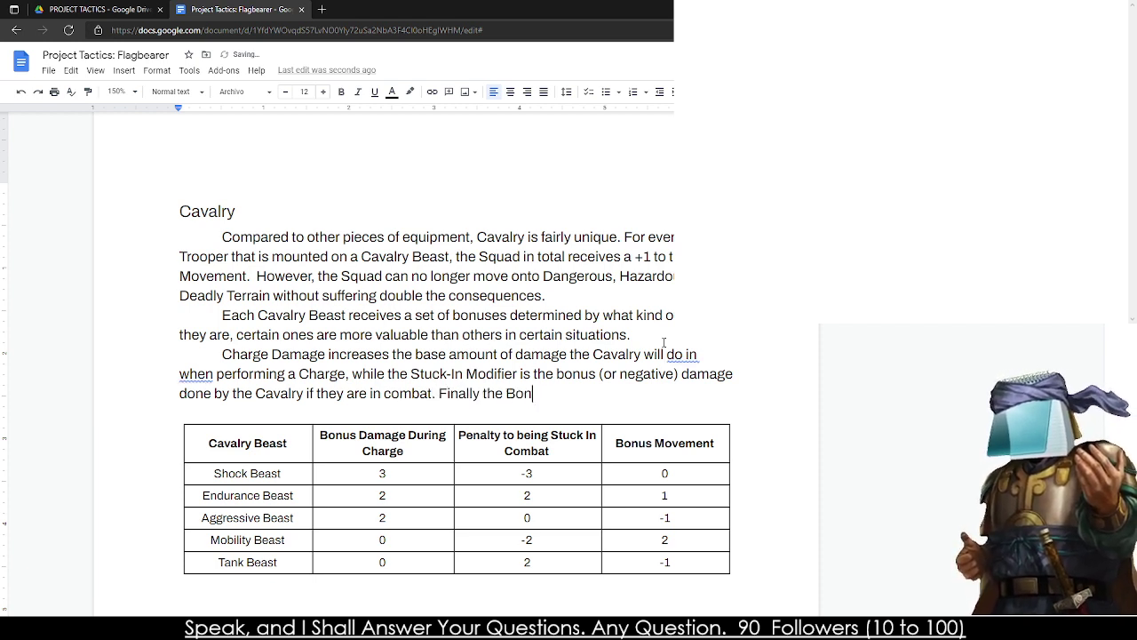
pyautogui.write('us Movement ')
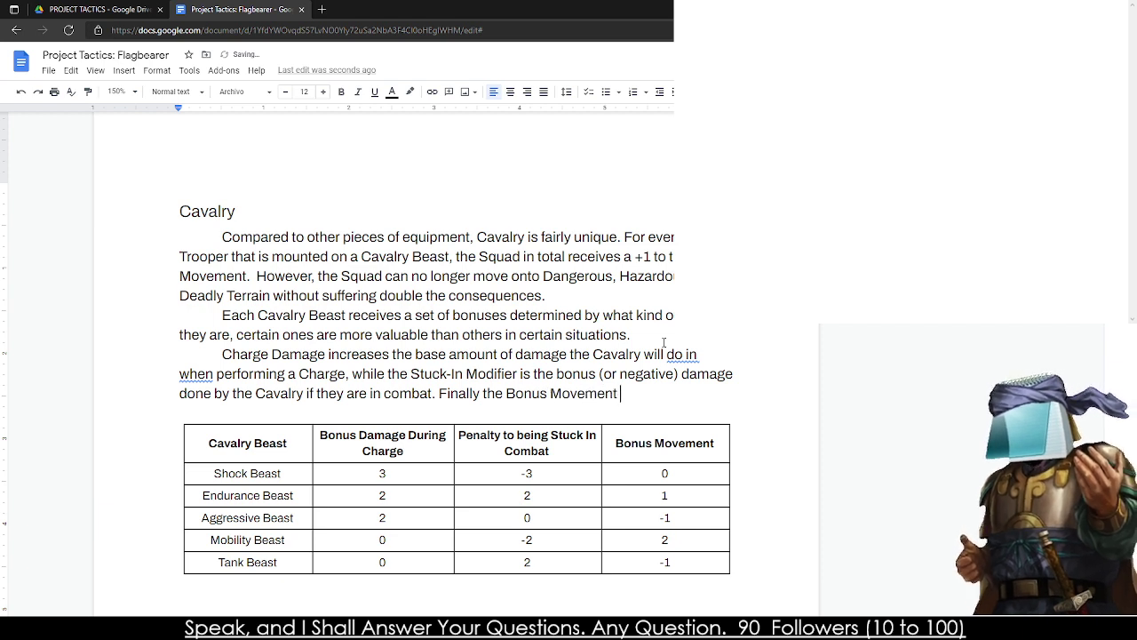
pyautogui.write('is default 1')
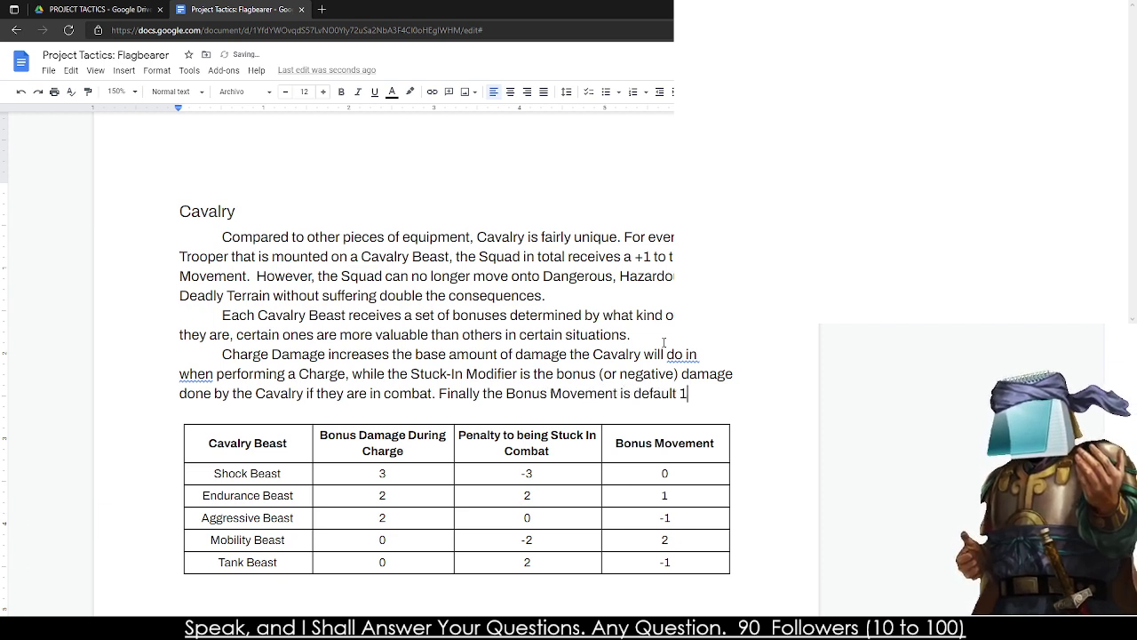
# - Finish the sentence with ", but can be further modified." and correct "do in when" to the suggested "do when" in the same paragraph
pyautogui.write(', but c')
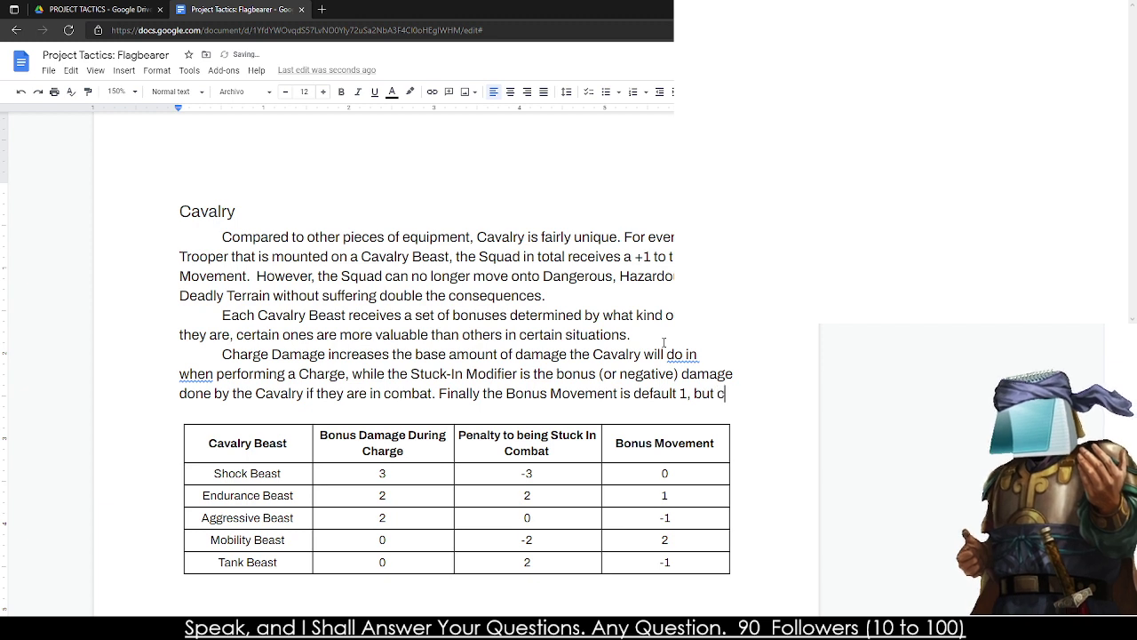
pyautogui.write('an be futh')
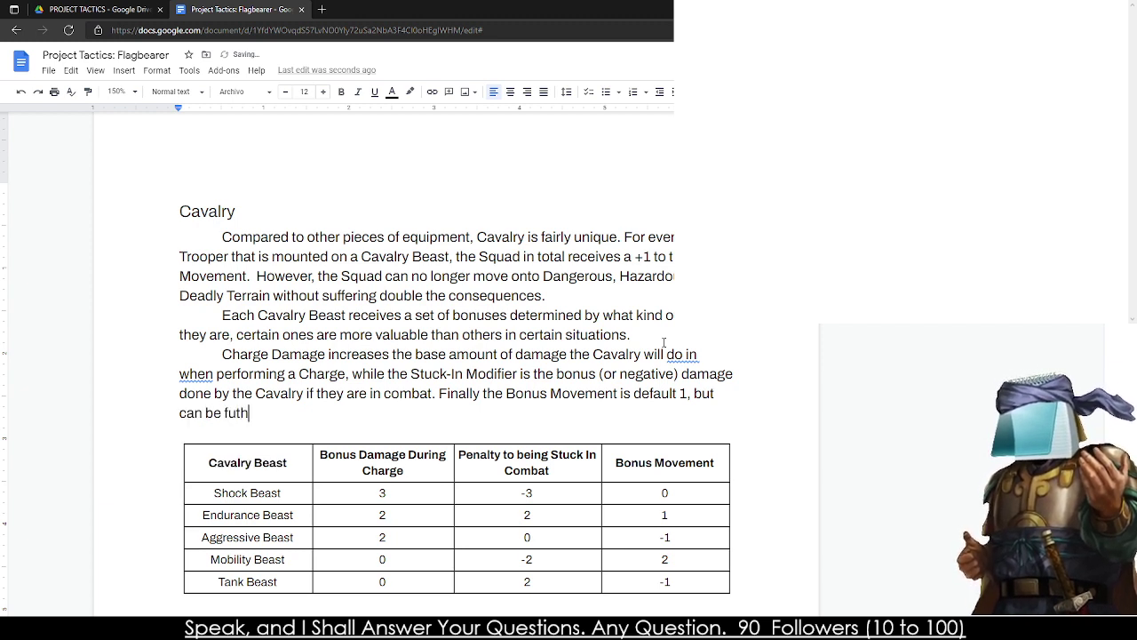
pyautogui.press('BackSpace')
pyautogui.press('BackSpace')
pyautogui.write('urther')
pyautogui.press('BackSpace')
pyautogui.press('BackSpace')
pyautogui.press('BackSpace')
pyautogui.press('BackSpace')
pyautogui.press('BackSpace')
pyautogui.press('BackSpace')
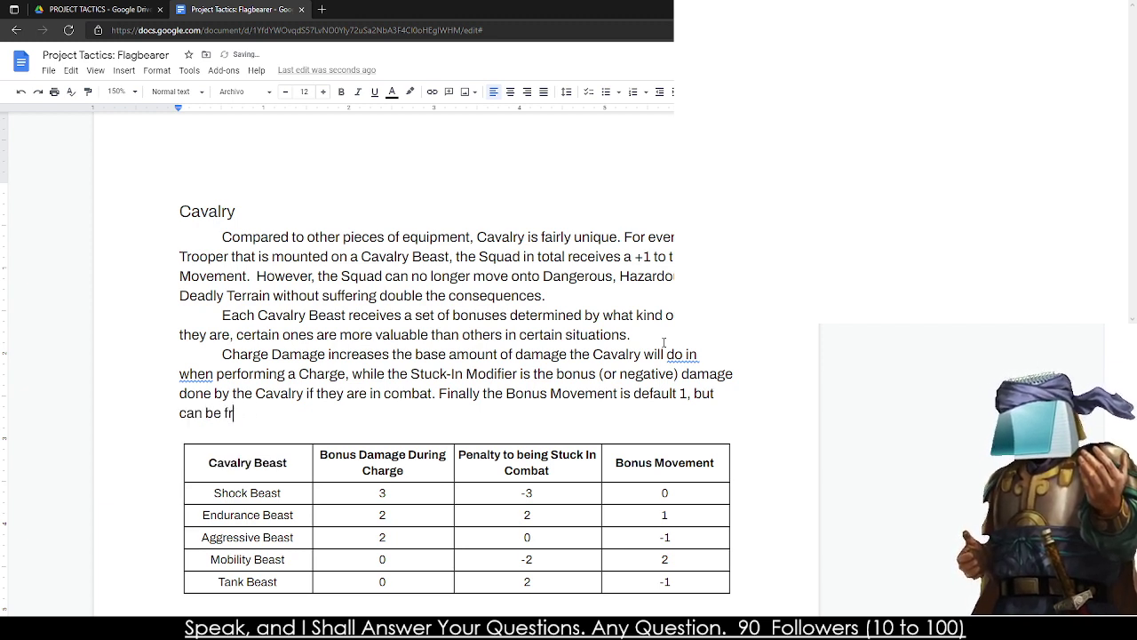
pyautogui.write('urther modified.')
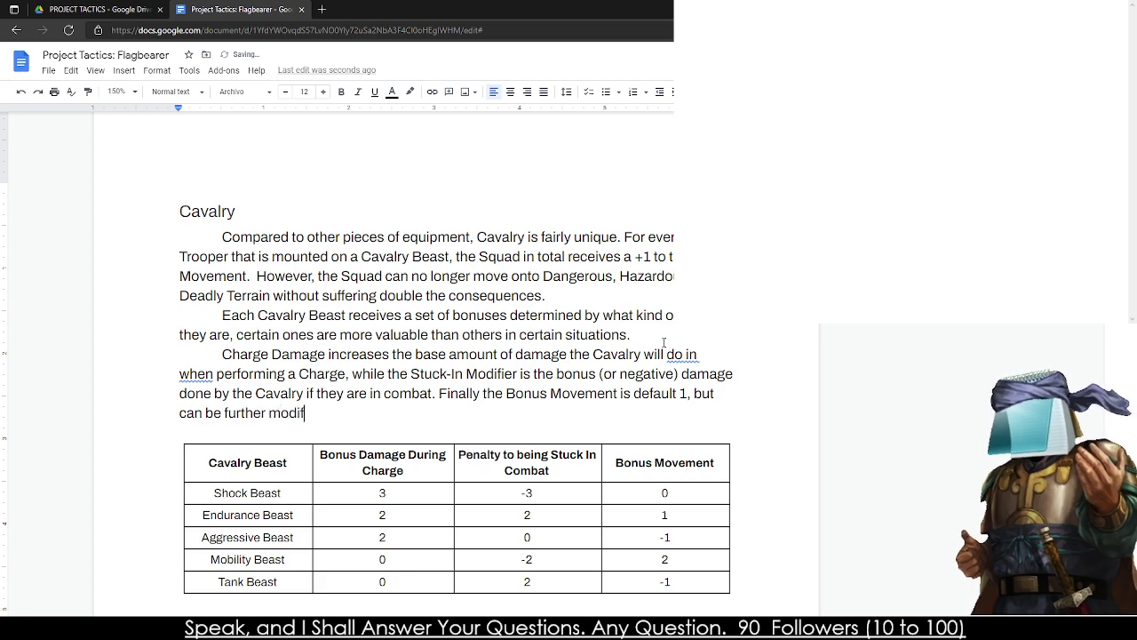
pyautogui.rightClick(684, 354)
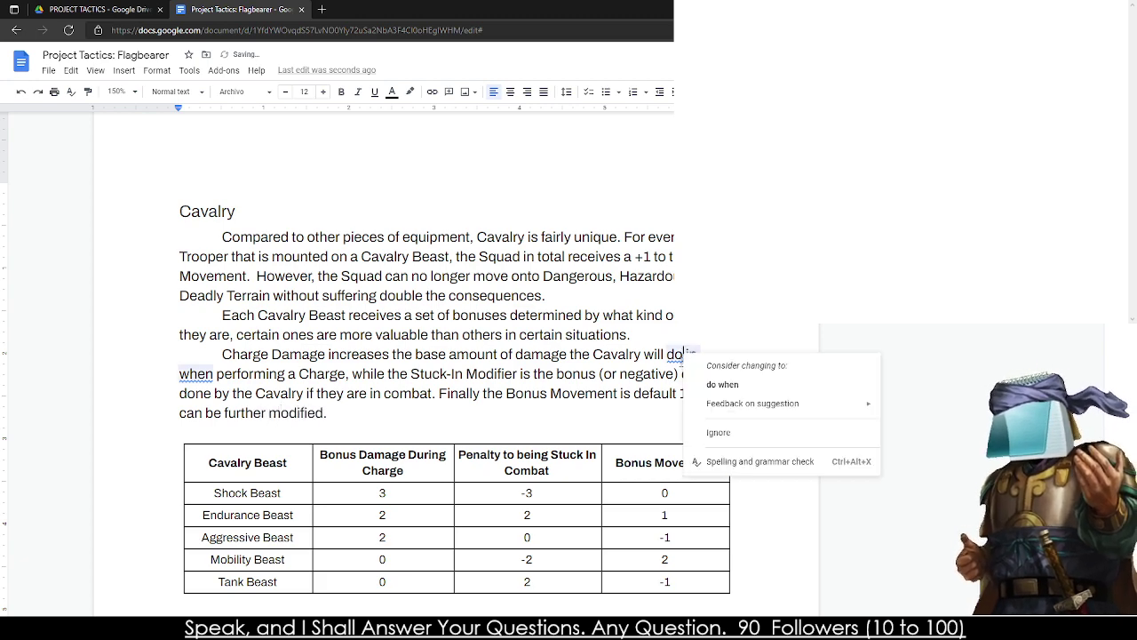
pyautogui.click(698, 383)
# - Replace the "Penalty to being Stuck In Combat" header in the Cavalry table with "Stuck-In Modifier"
pyautogui.scroll(-2, 352, 437)
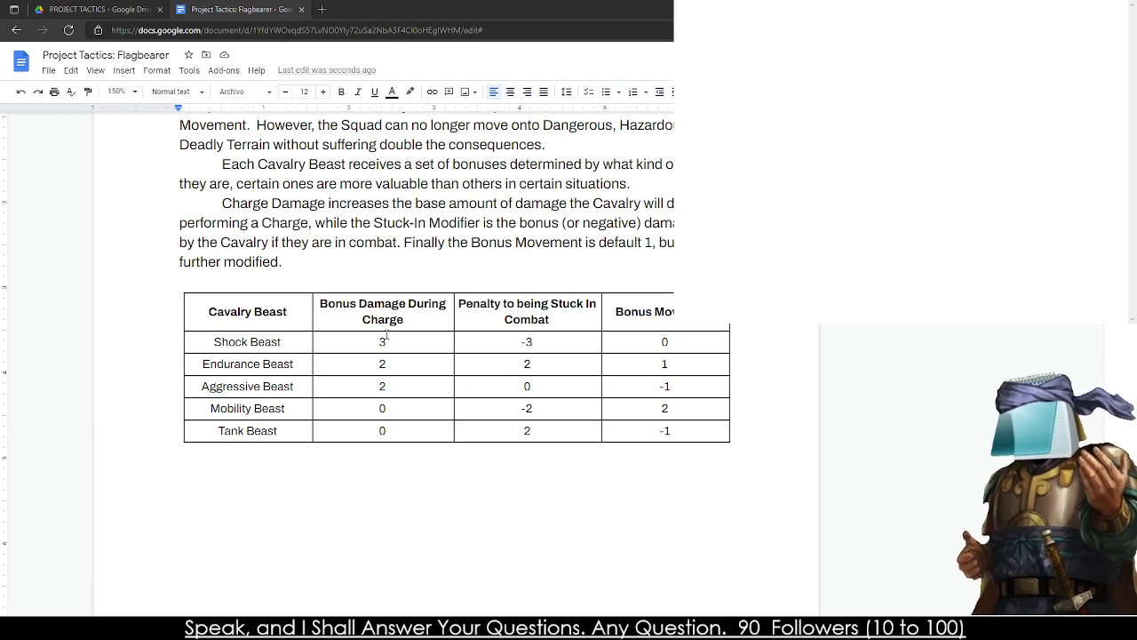
pyautogui.click(519, 339)
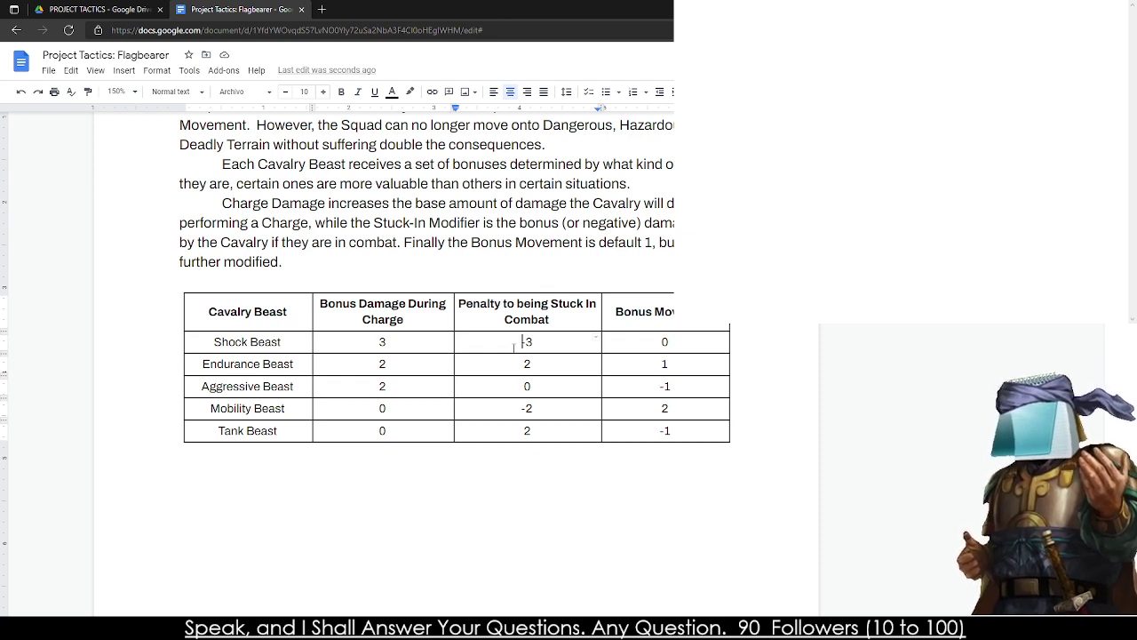
pyautogui.moveTo(552, 322); pyautogui.dragTo(468, 302)
pyautogui.press('BackSpace')
pyautogui.press('BackSpace')
pyautogui.write('St')
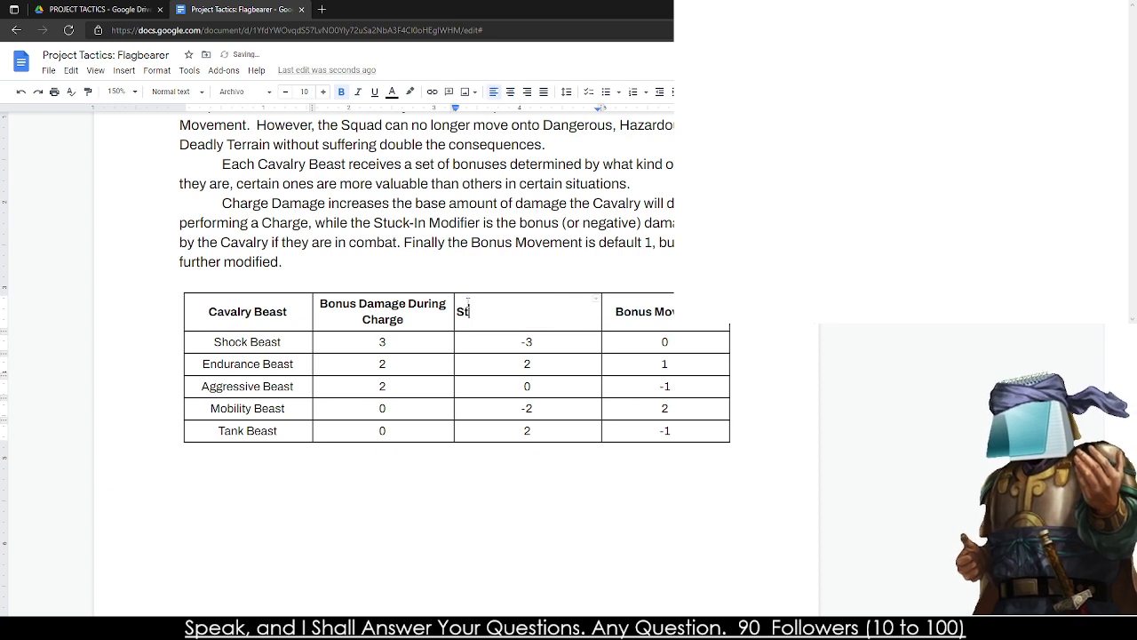
pyautogui.write('uck-In Modifier')
# - Replace the "Bonus Damage During Charge" header in the Cavalry table with "Charge Damage"
pyautogui.tripleClick(362, 313)
pyautogui.write('Char')
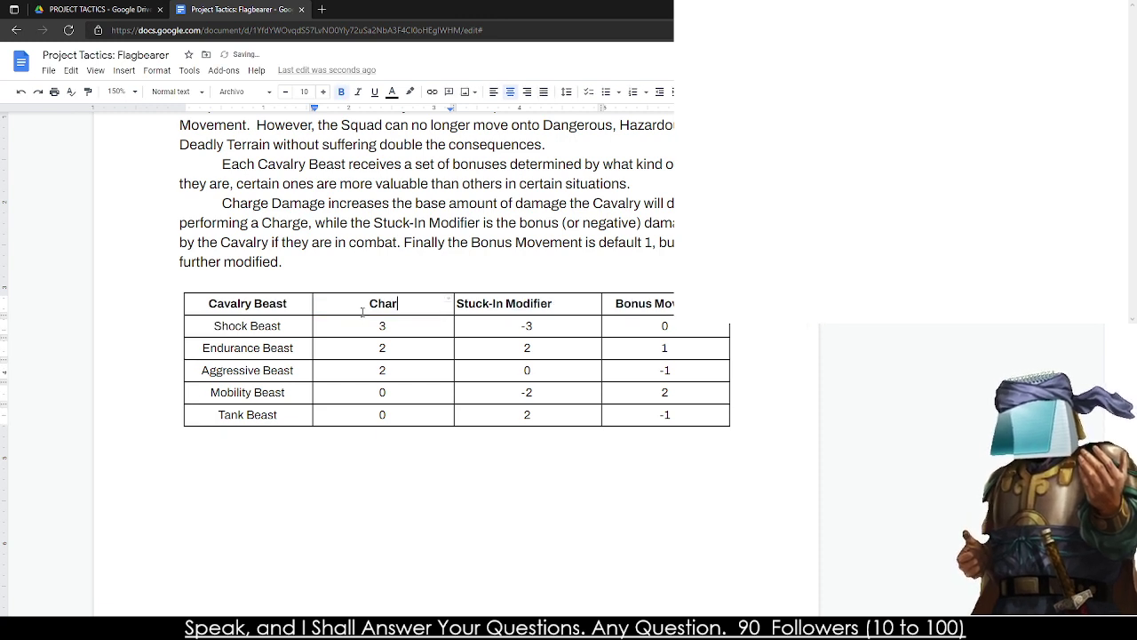
pyautogui.write('ge Damage')
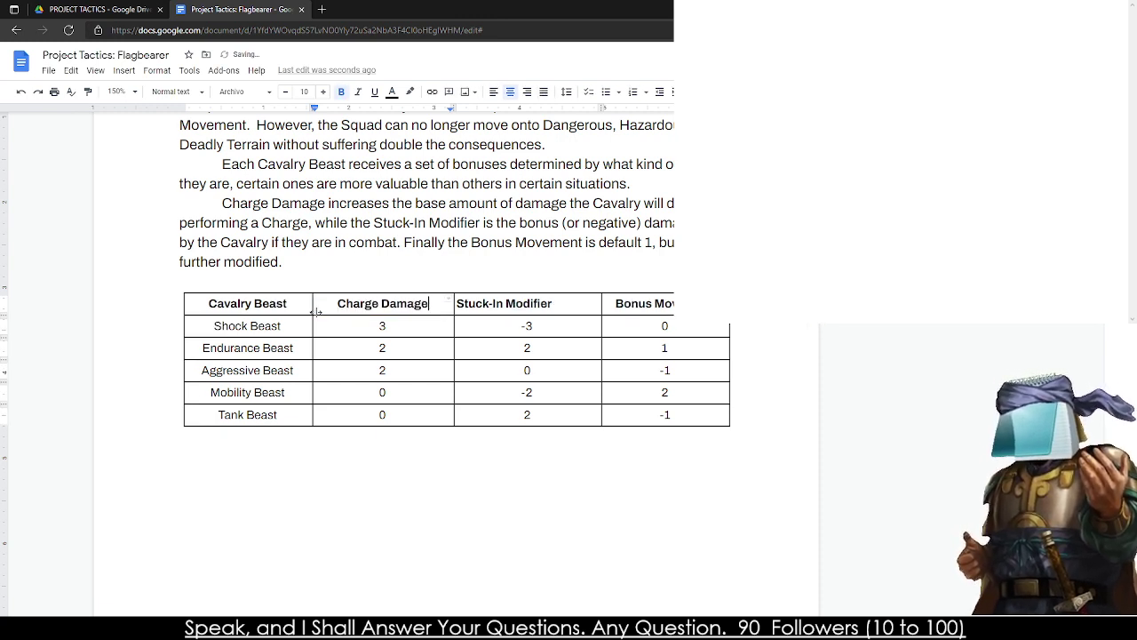
# - Apply Center as the Cavalry table's alignment and centre the text in all of its cells
pyautogui.click(255, 304)
pyautogui.moveTo(374, 343); pyautogui.dragTo(641, 414)
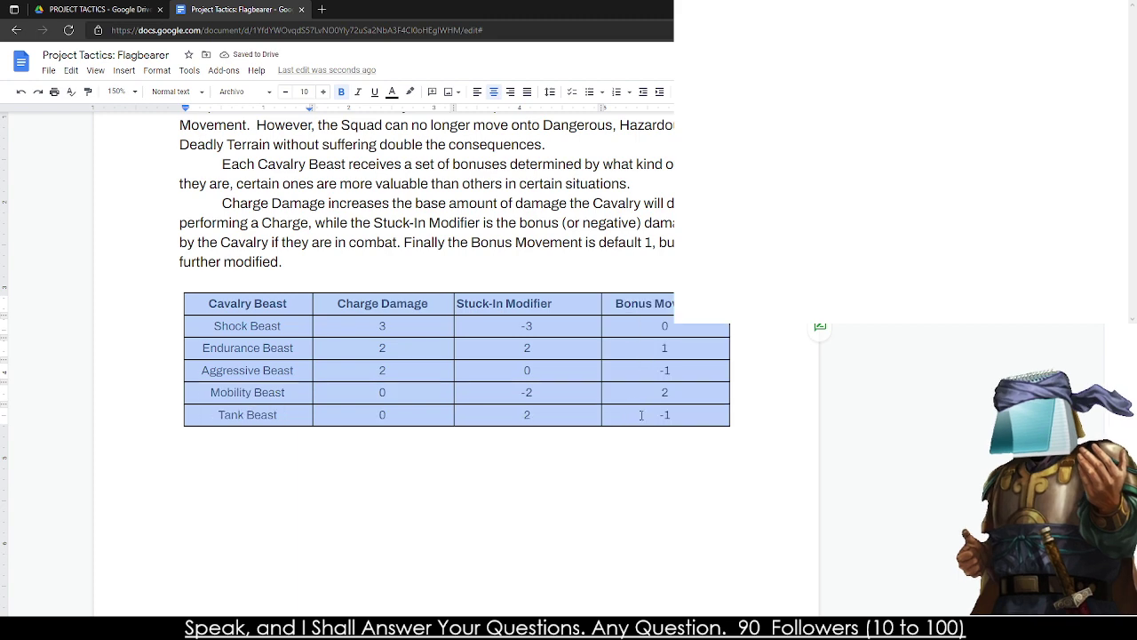
pyautogui.rightClick(641, 414)
pyautogui.click(730, 553)
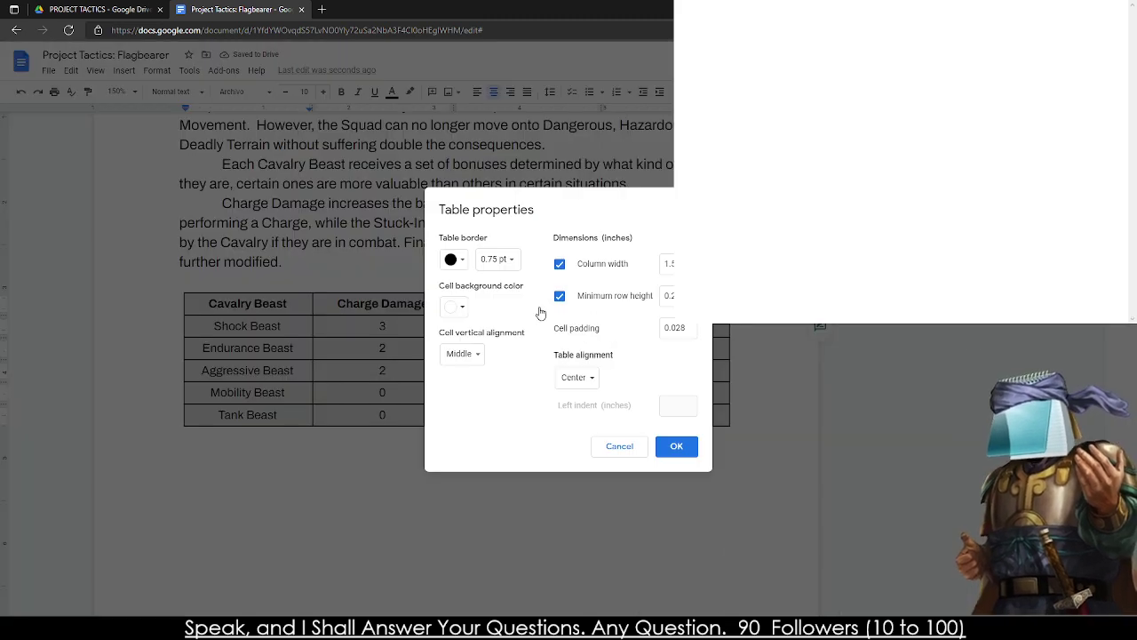
pyautogui.click(575, 378)
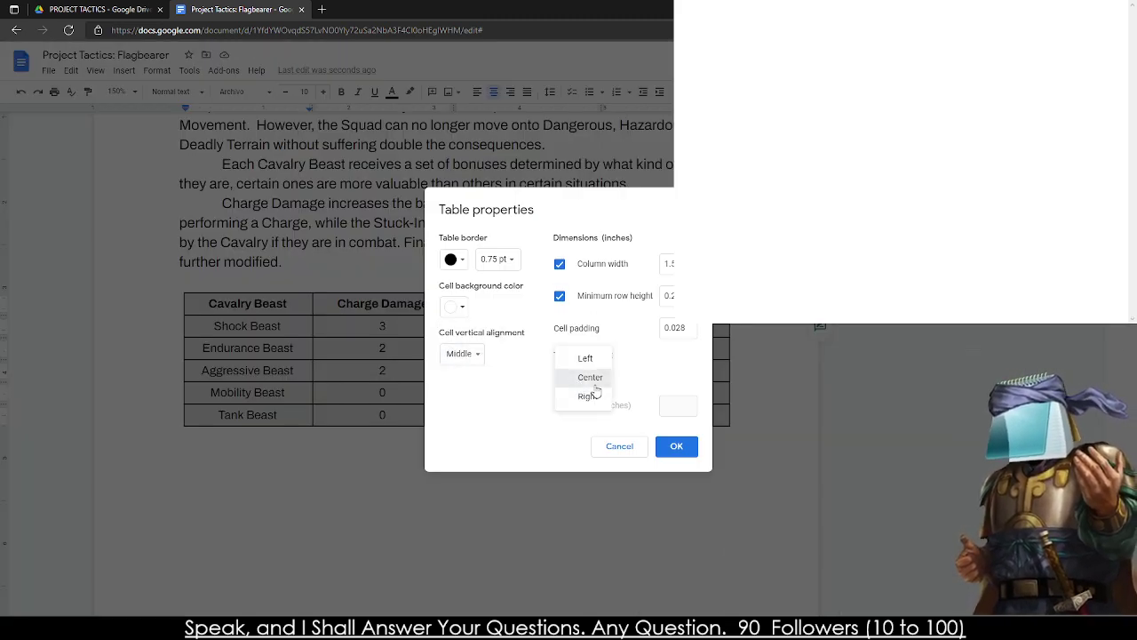
pyautogui.click(577, 377)
pyautogui.click(677, 446)
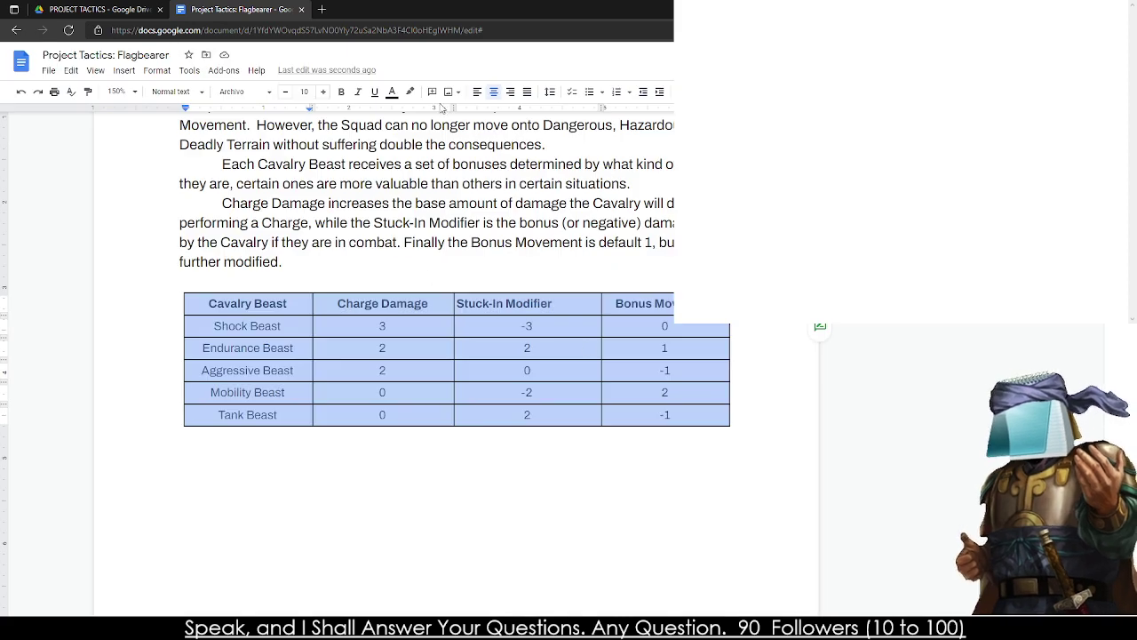
pyautogui.click(494, 92)
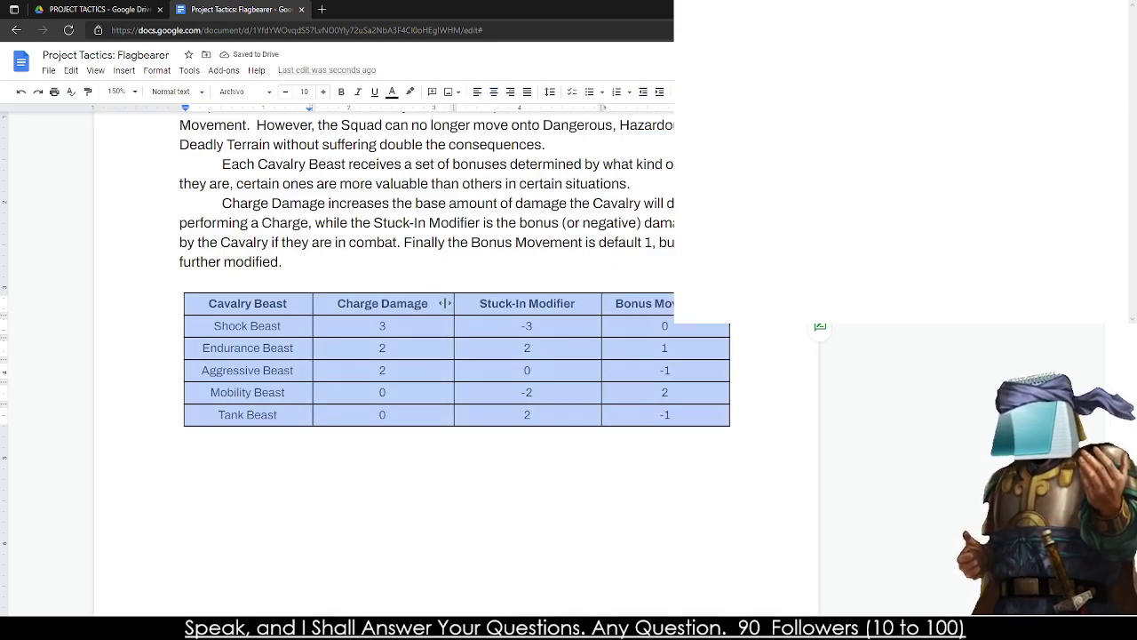
# - Try narrowing the Charge Damage column of the Cavalry table and undo the resize
pyautogui.moveTo(453, 302); pyautogui.dragTo(393, 317)
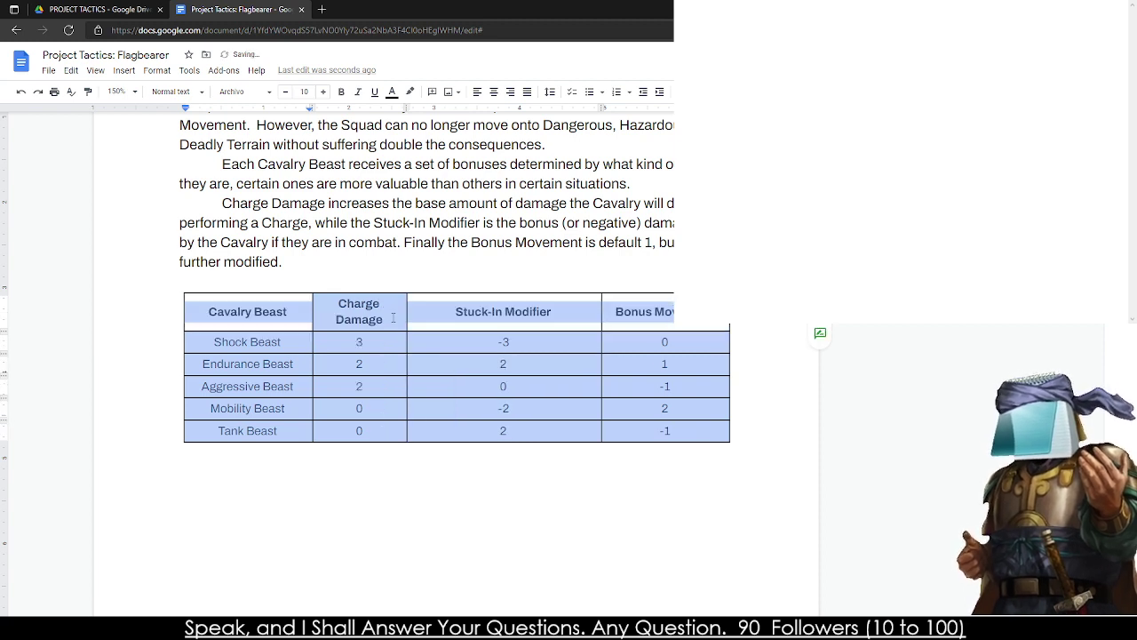
pyautogui.hotkey('ctrl', 'z')
pyautogui.click(417, 347)
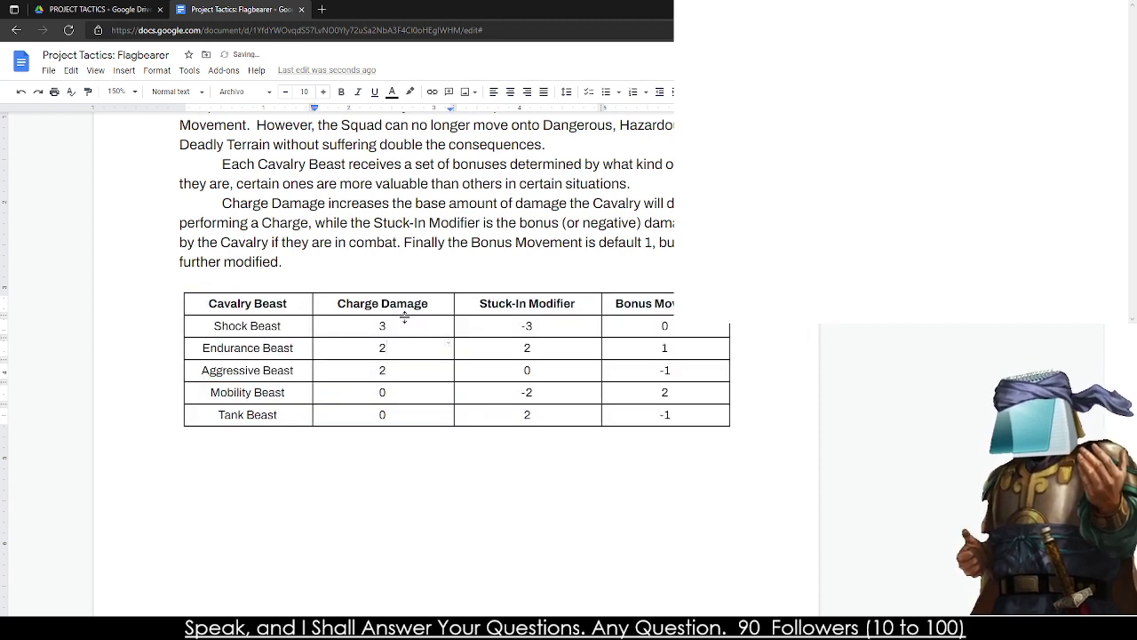
# - Review the pages following the Cavalry table, from the Enemies and Monsters introduction through the Skirmish Opponents entries
pyautogui.scroll(-2, 231, 382)
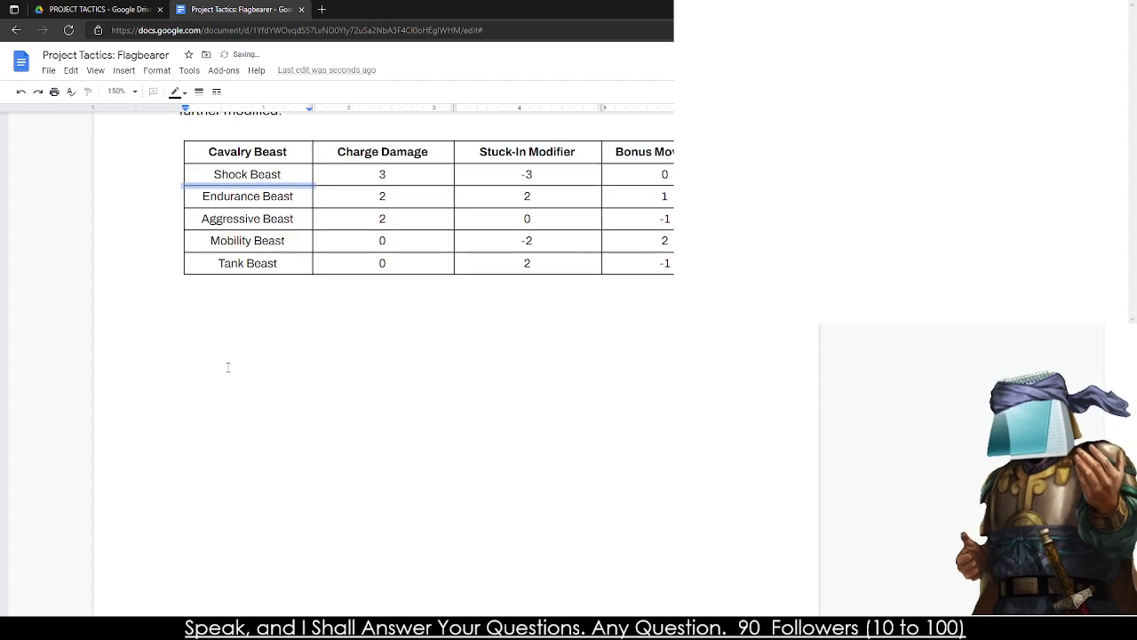
pyautogui.click(232, 320)
pyautogui.scroll(-8, 306, 313)
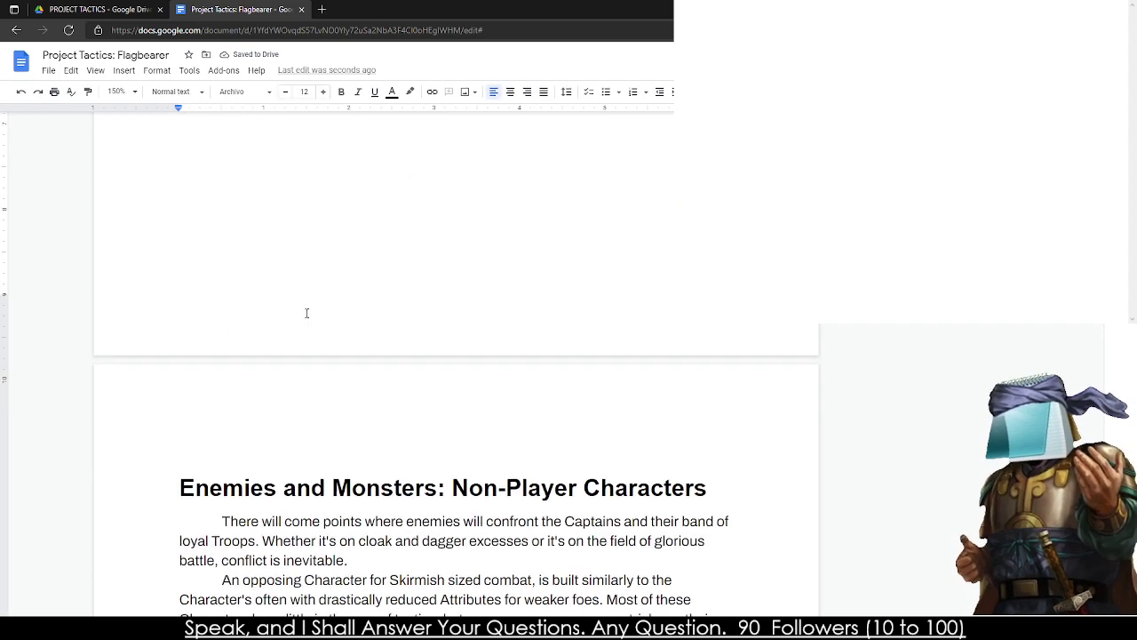
pyautogui.scroll(6, 630, 386)
pyautogui.scroll(-8, 364, 417)
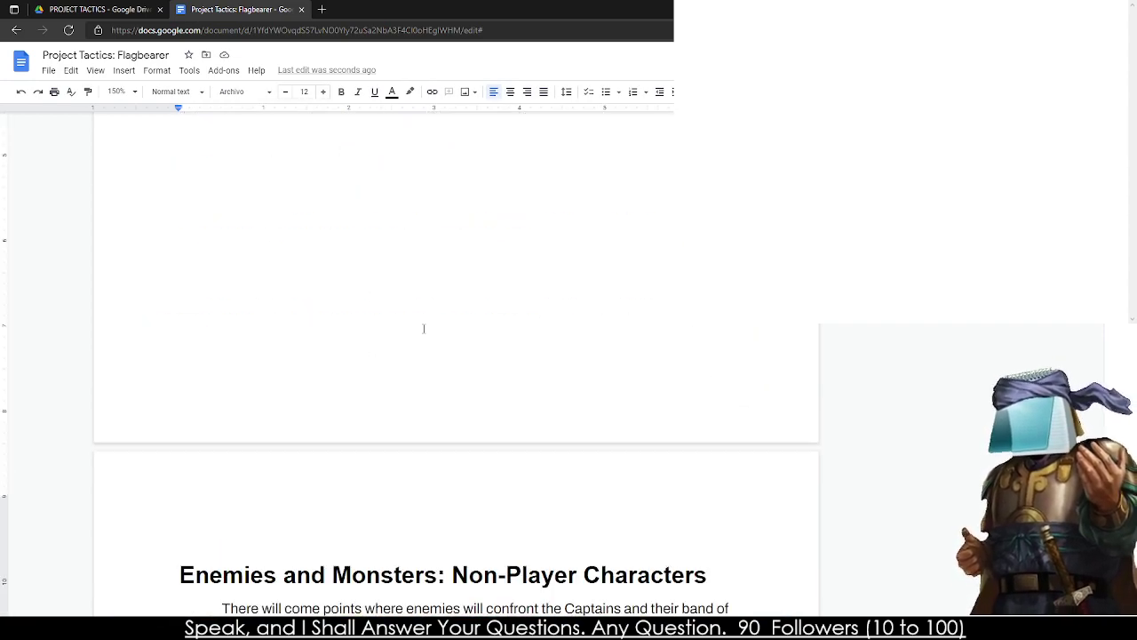
pyautogui.scroll(1, 401, 308)
pyautogui.scroll(1, 402, 308)
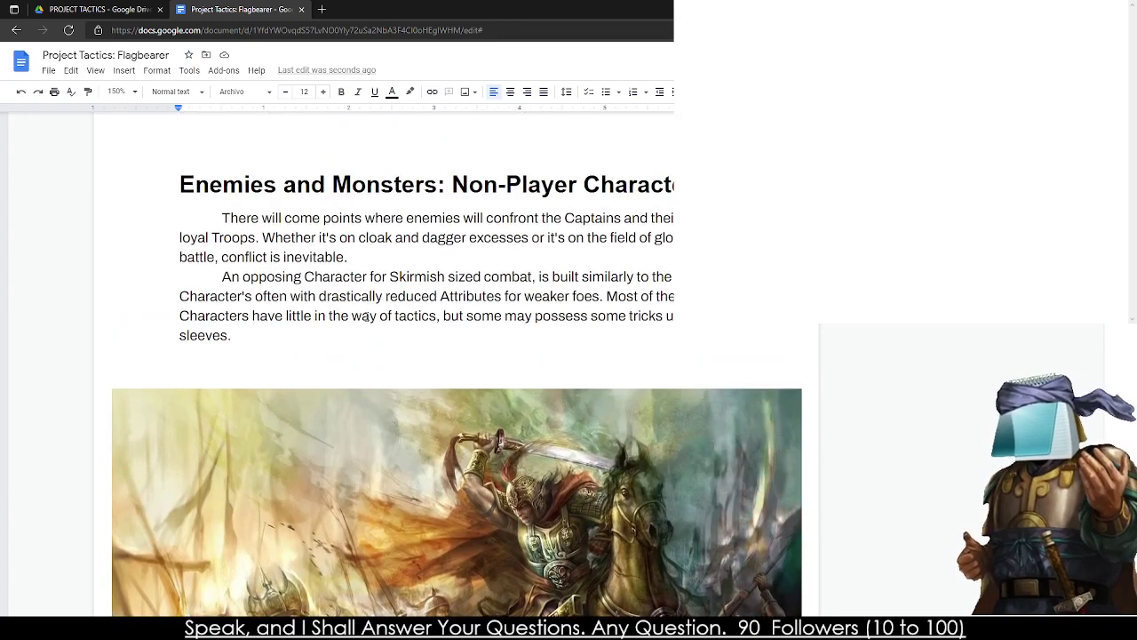
pyautogui.scroll(-6, 366, 317)
pyautogui.scroll(2, 365, 317)
pyautogui.scroll(5, 365, 317)
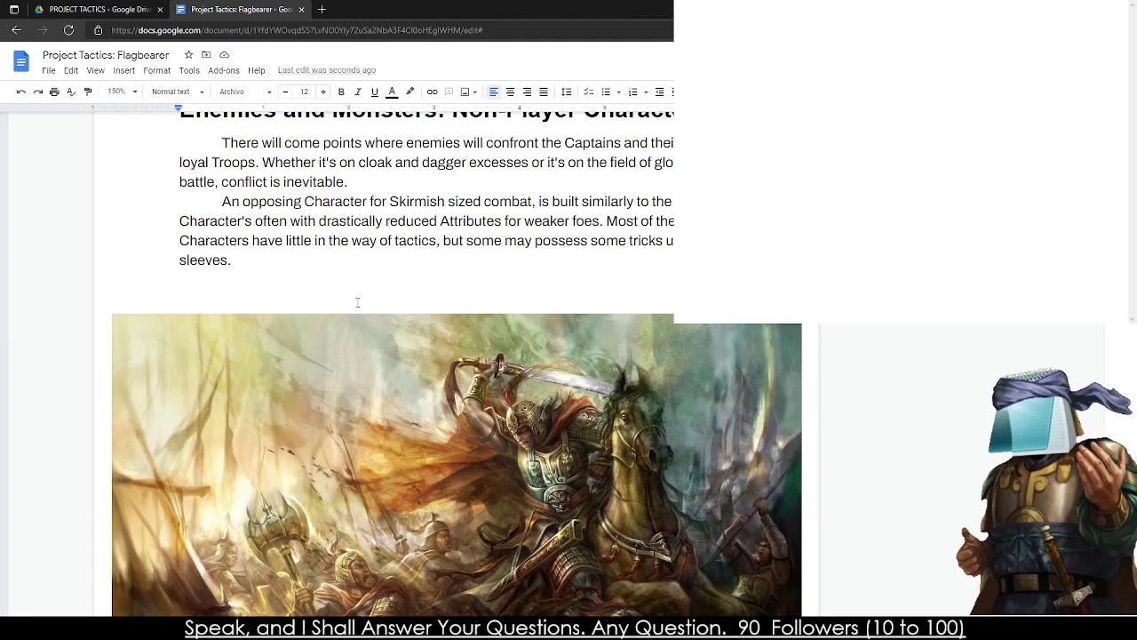
pyautogui.scroll(-6, 358, 302)
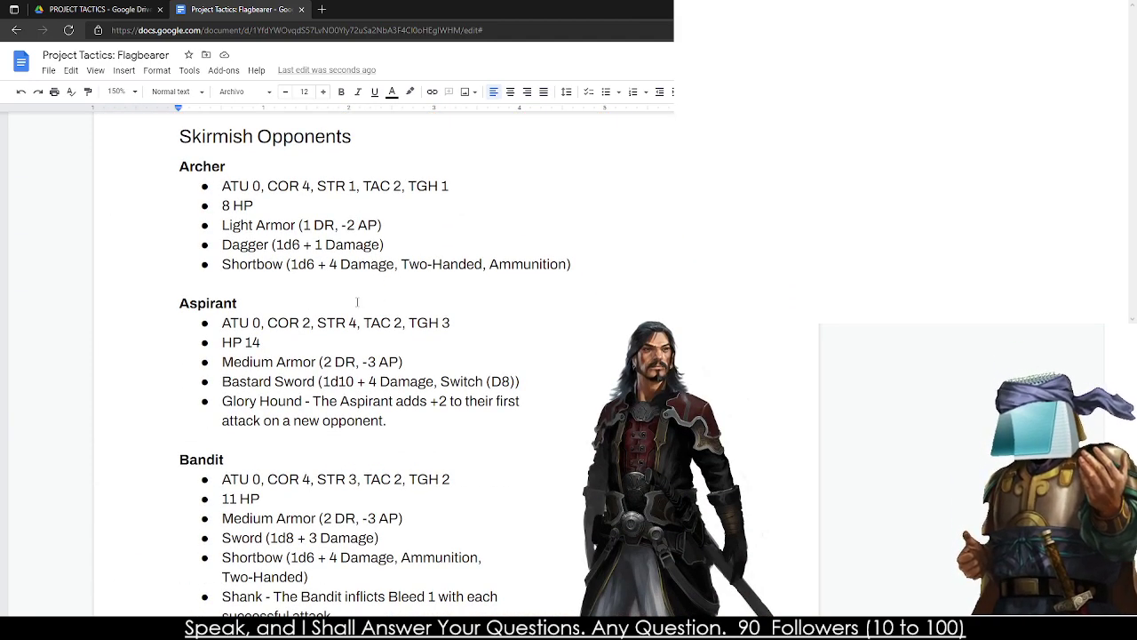
pyautogui.scroll(-3, 352, 297)
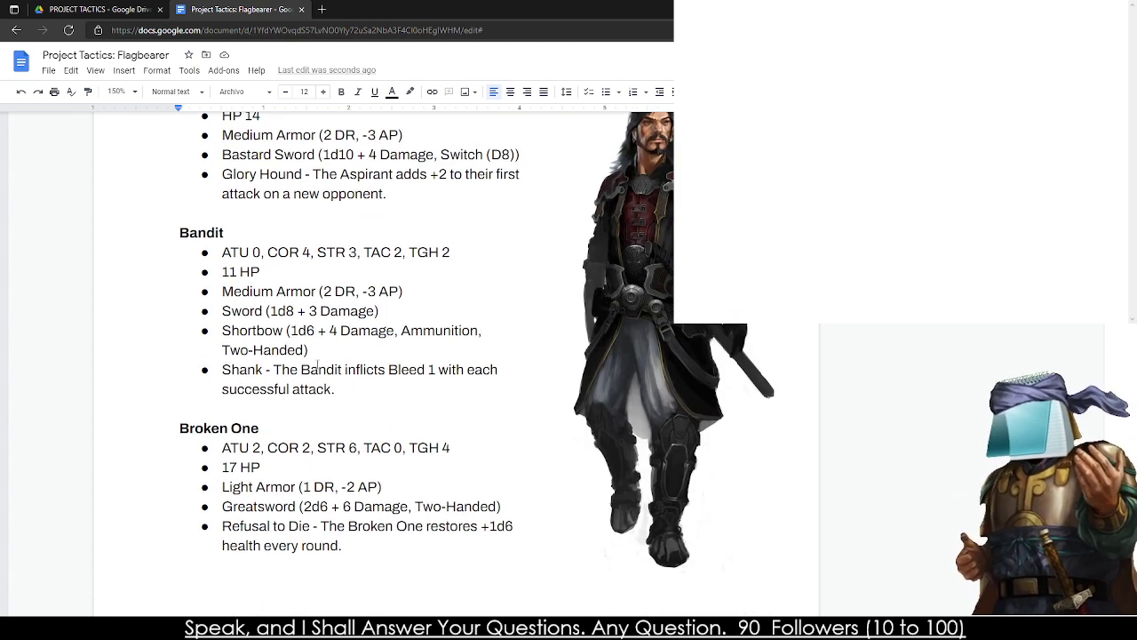
pyautogui.scroll(3, 317, 362)
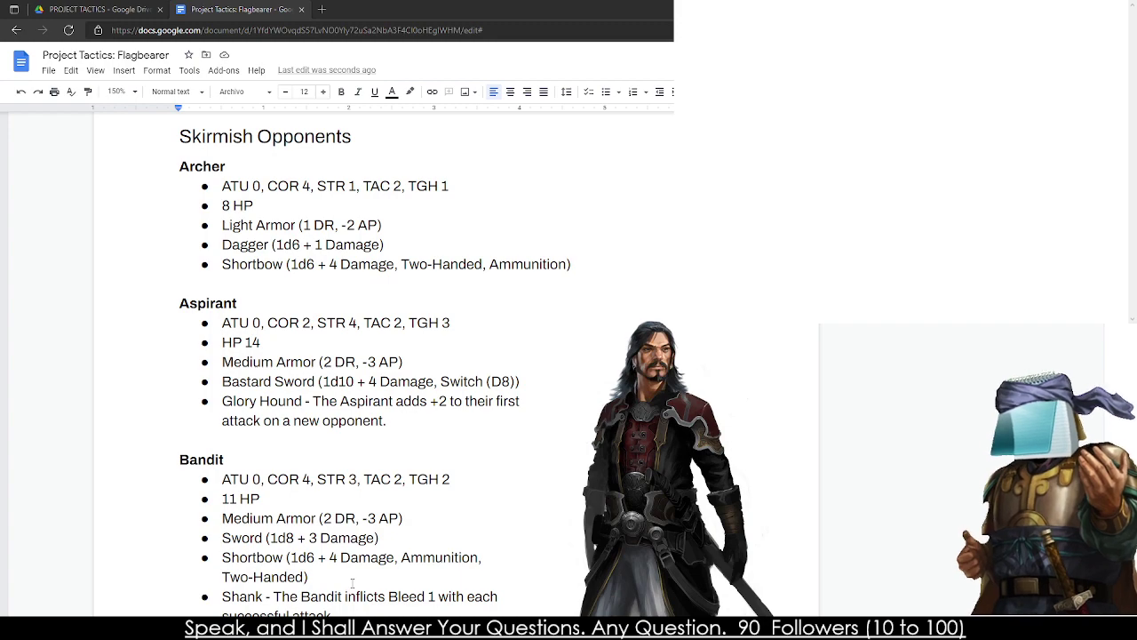
# - Look over the Enemies and Monsters pages again, from the Broken One entry back up to the Cavalry section
pyautogui.scroll(10, 351, 583)
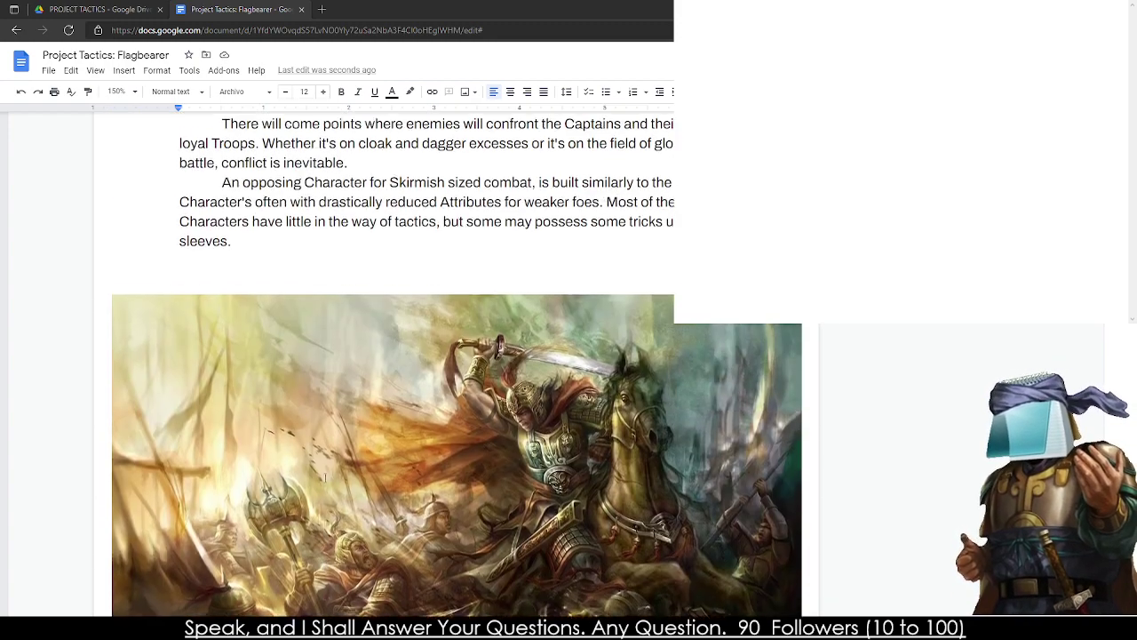
pyautogui.scroll(3, 326, 480)
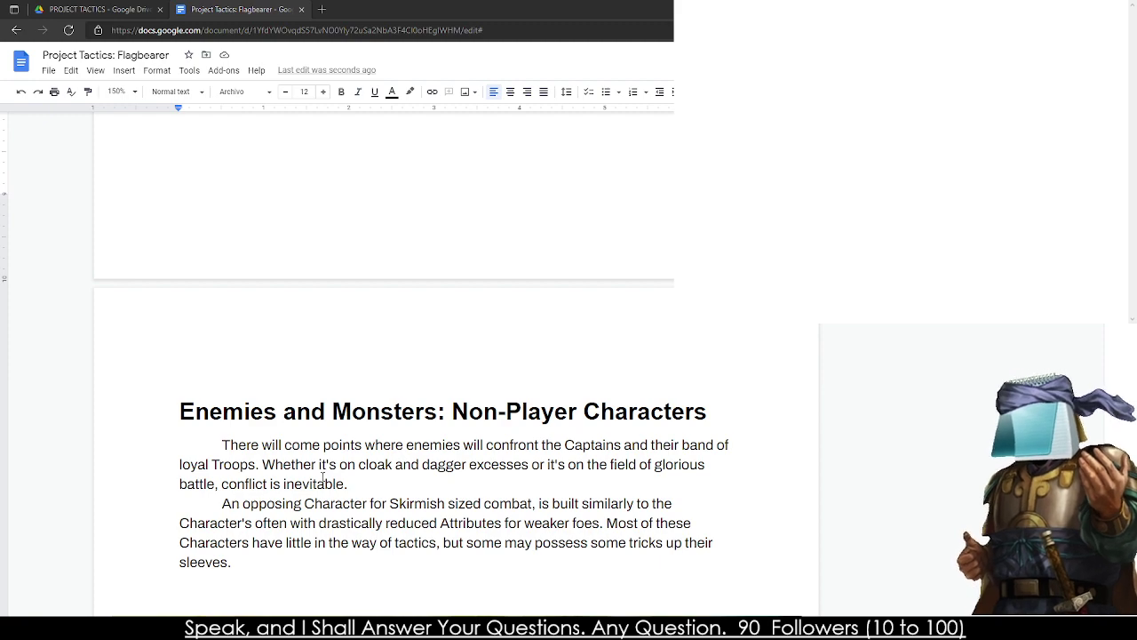
pyautogui.scroll(10, 321, 480)
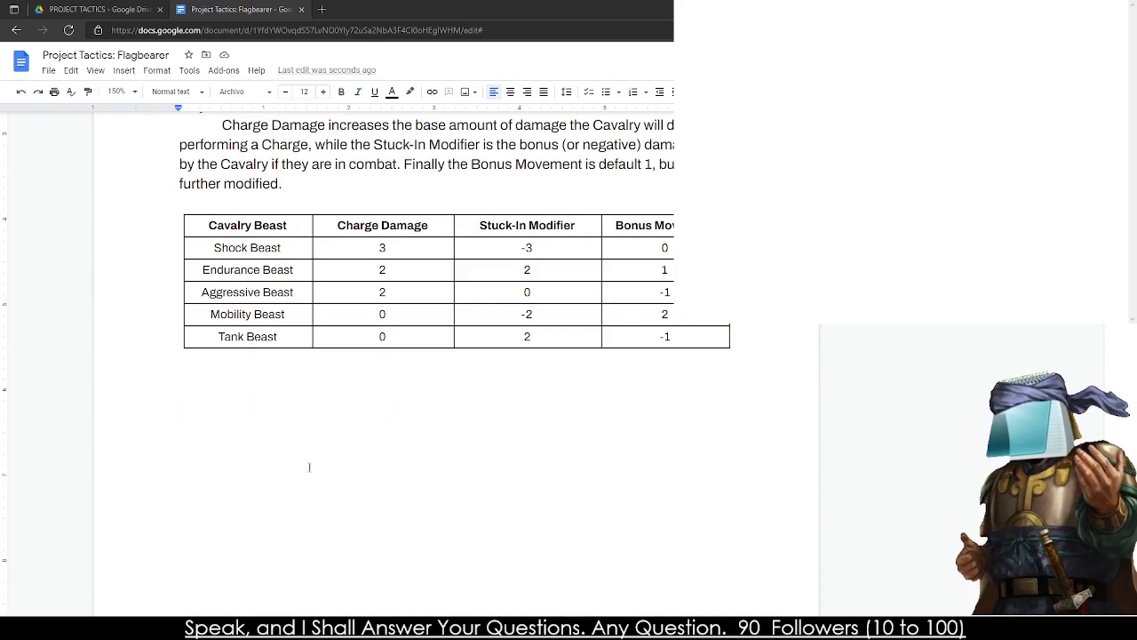
pyautogui.scroll(-15, 304, 463)
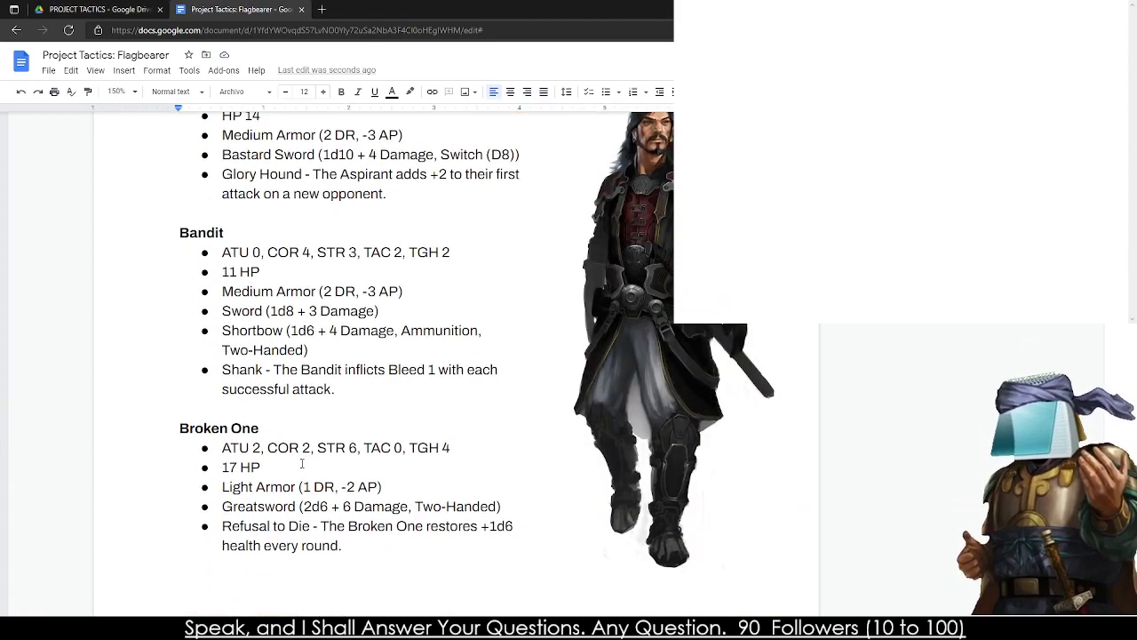
pyautogui.click(261, 428)
pyautogui.scroll(1, 618, 294)
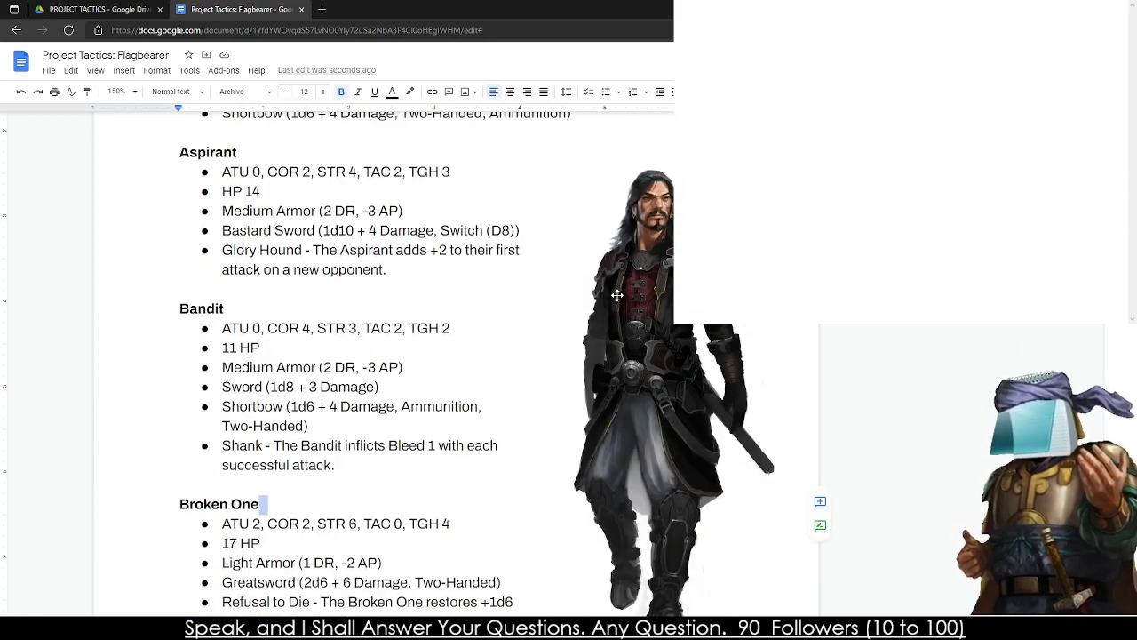
pyautogui.scroll(12, 618, 294)
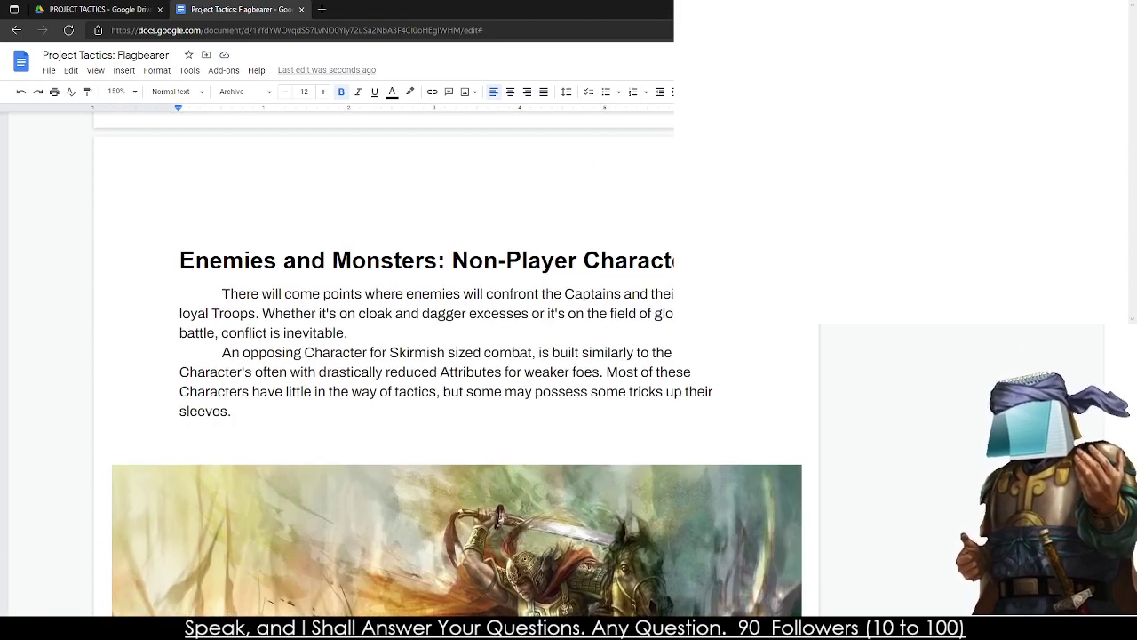
pyautogui.scroll(5, 507, 347)
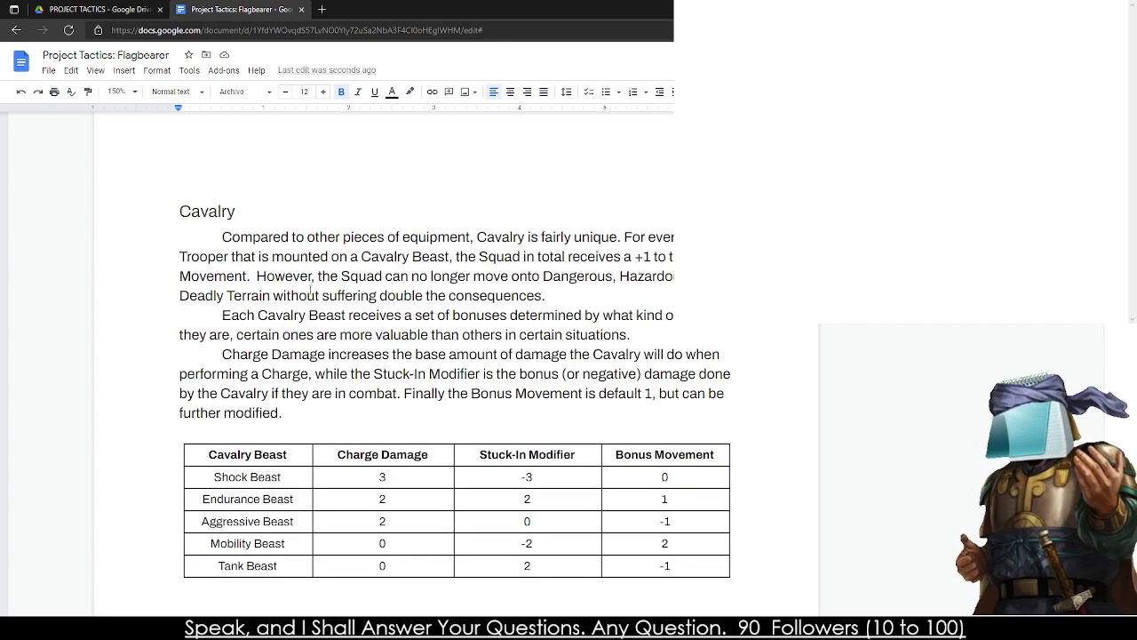
# - Review the pages from the Cavalry section down to the Skirmish Opponents, examining the Bandit and Broken One stats
pyautogui.scroll(-5, 297, 452)
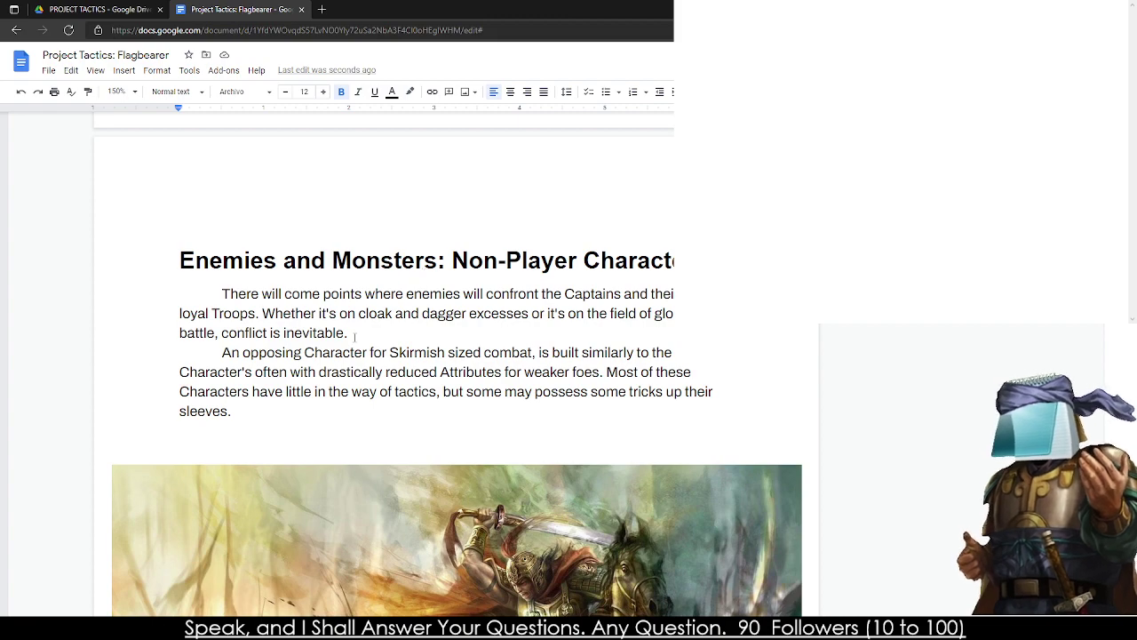
pyautogui.scroll(-5, 355, 335)
pyautogui.scroll(-10, 350, 337)
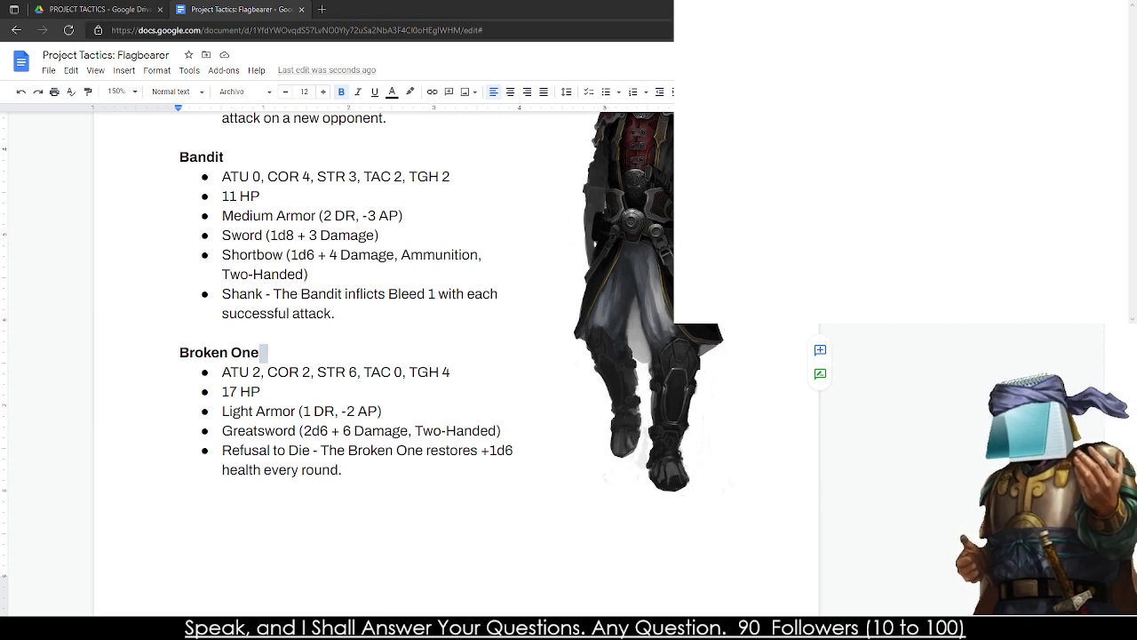
pyautogui.click(292, 487)
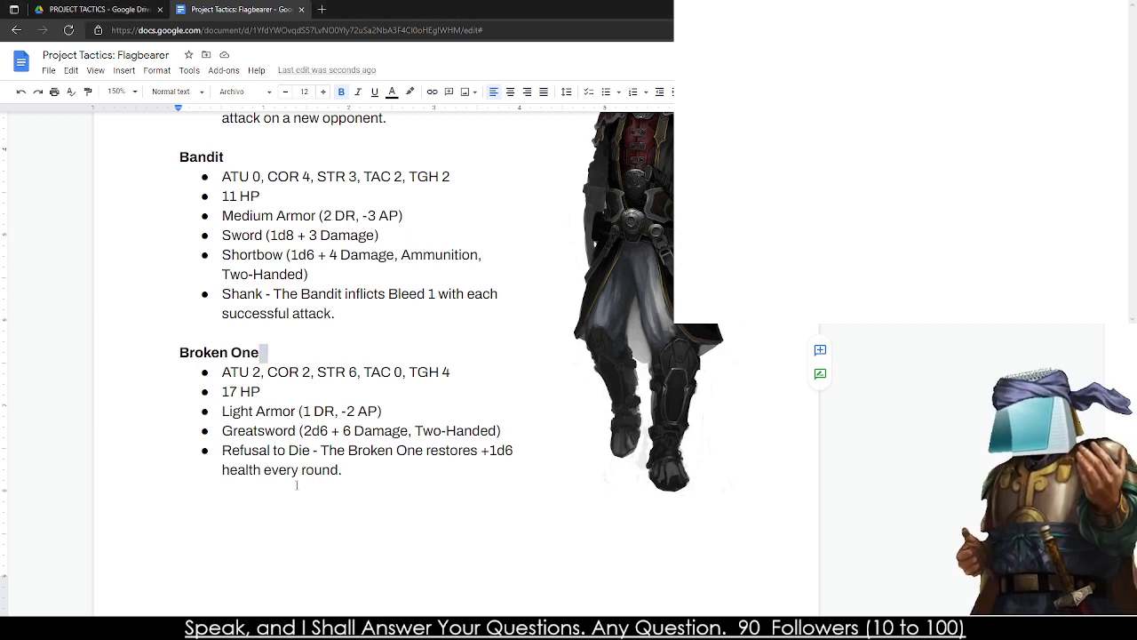
pyautogui.scroll(1, 293, 483)
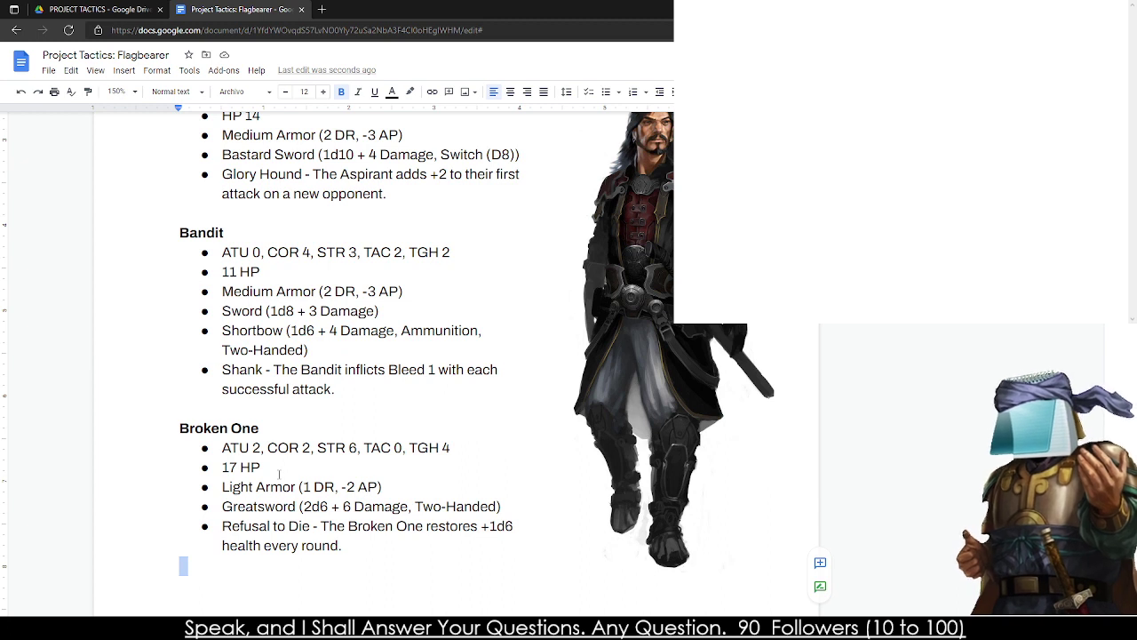
pyautogui.moveTo(222, 272); pyautogui.dragTo(259, 272)
pyautogui.click(246, 242)
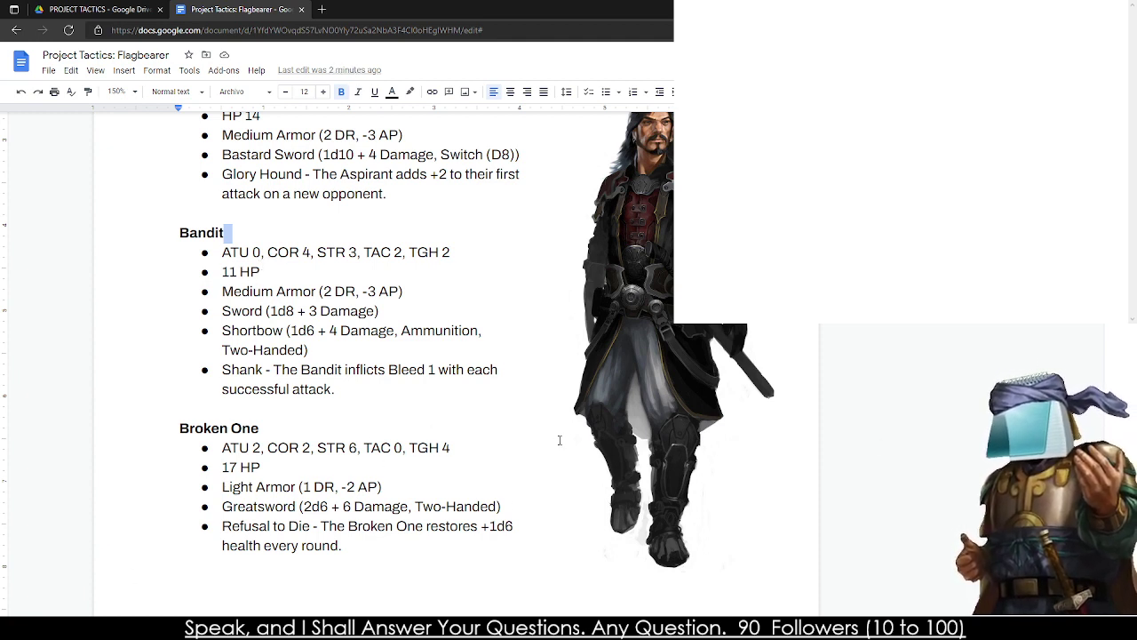
pyautogui.tripleClick(272, 506)
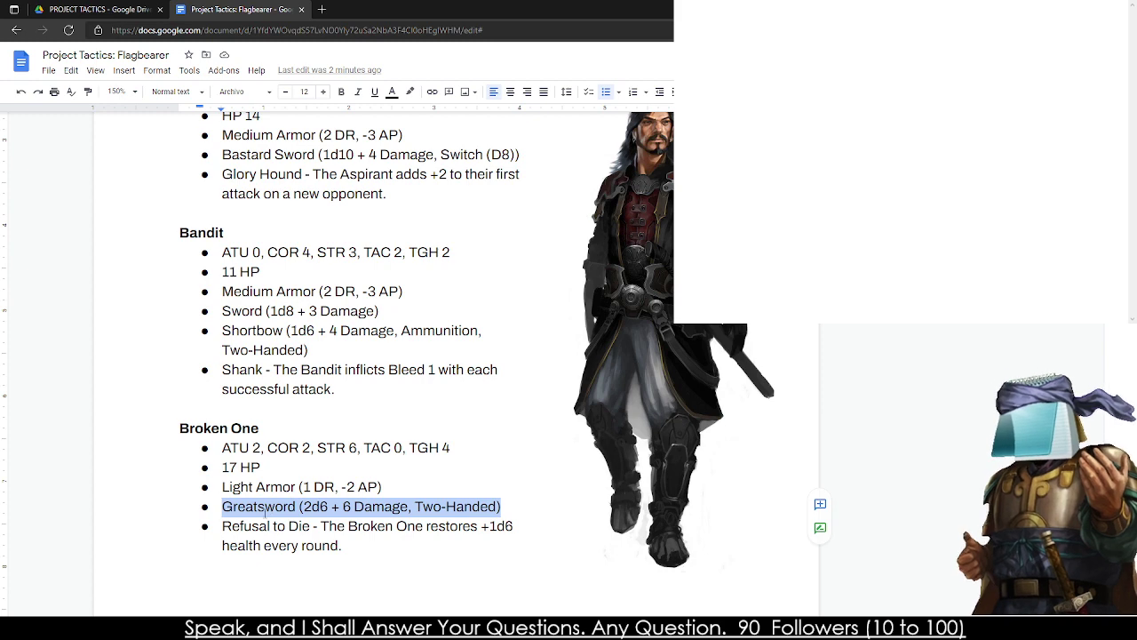
# - Change the Broken One's Light Armor details to "(1 DR, 5 Movement, -2 MP)"
pyautogui.scroll(-3, 265, 512)
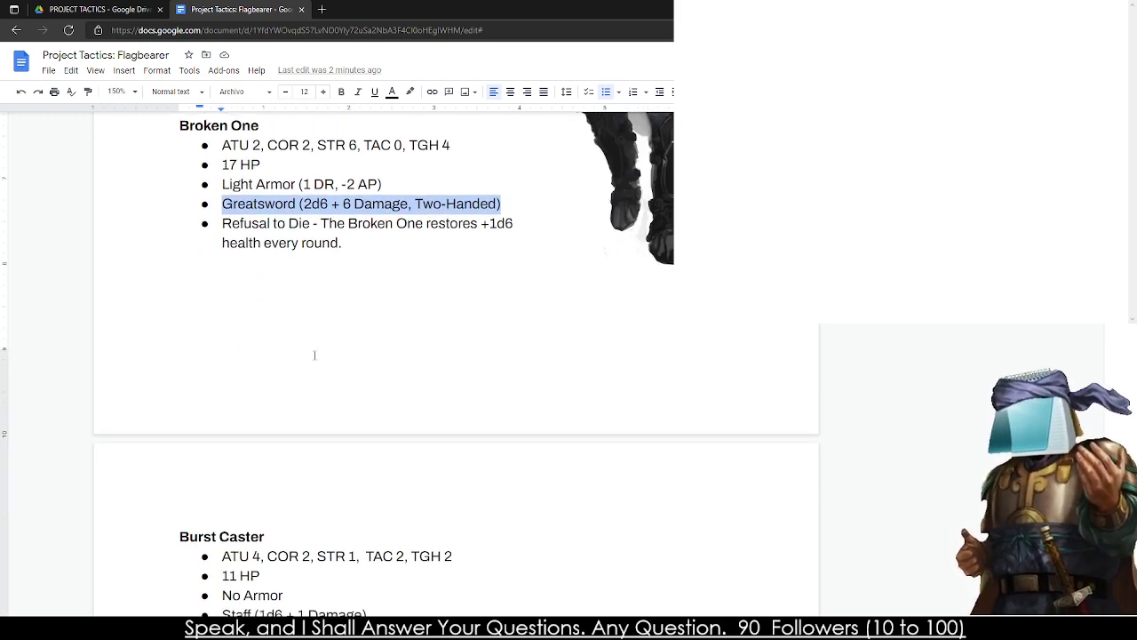
pyautogui.click(358, 185)
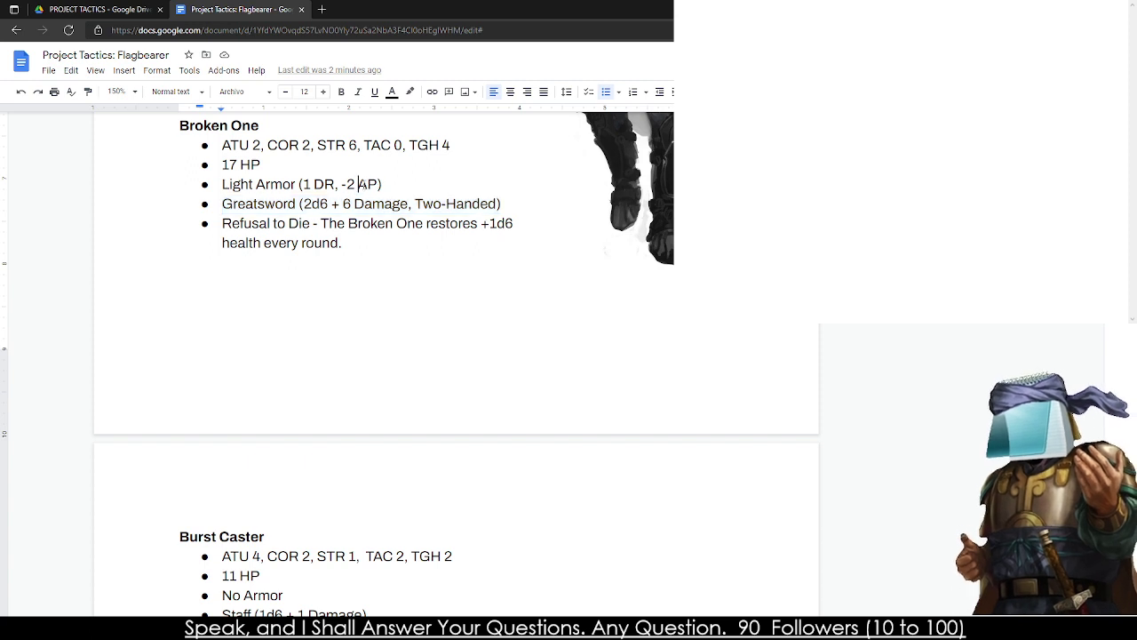
pyautogui.moveTo(359, 185); pyautogui.dragTo(378, 185)
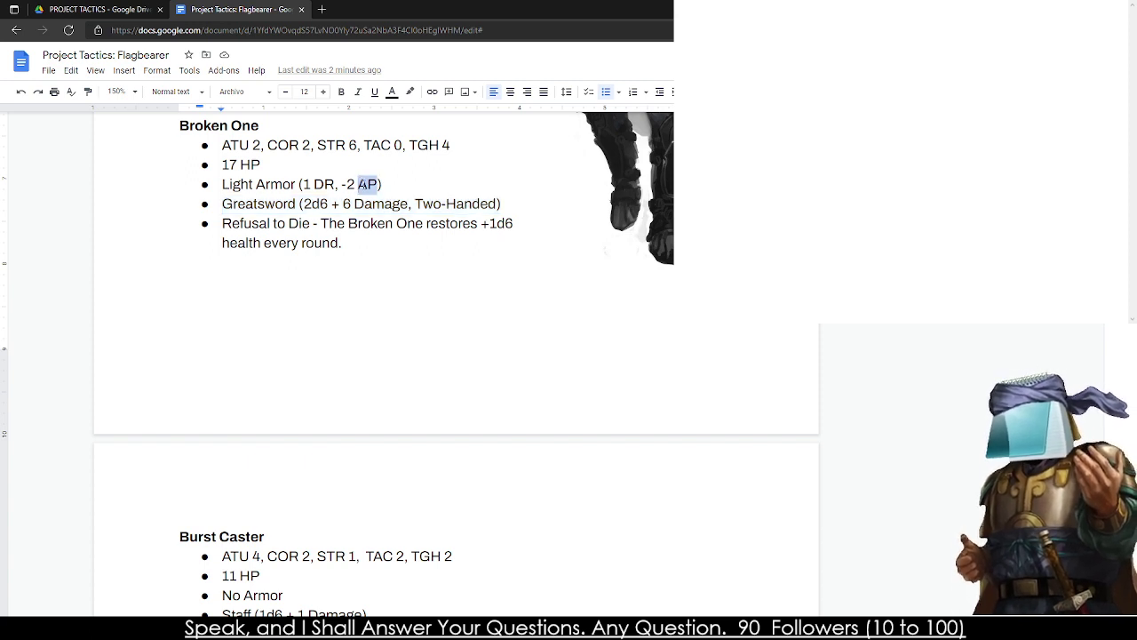
pyautogui.write('MP')
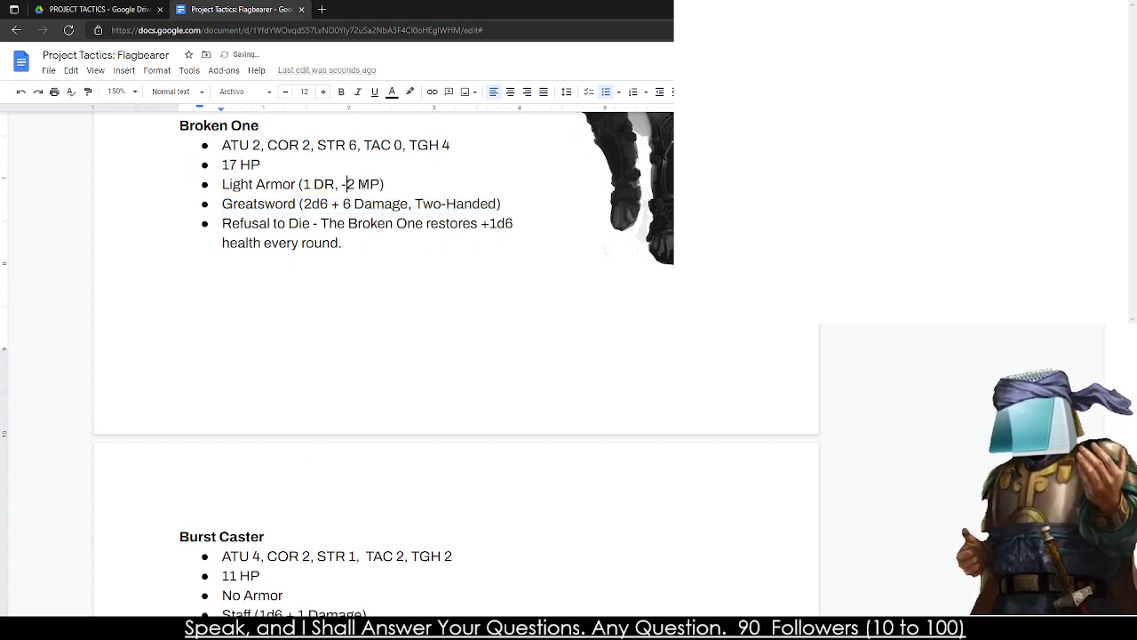
pyautogui.write('+')
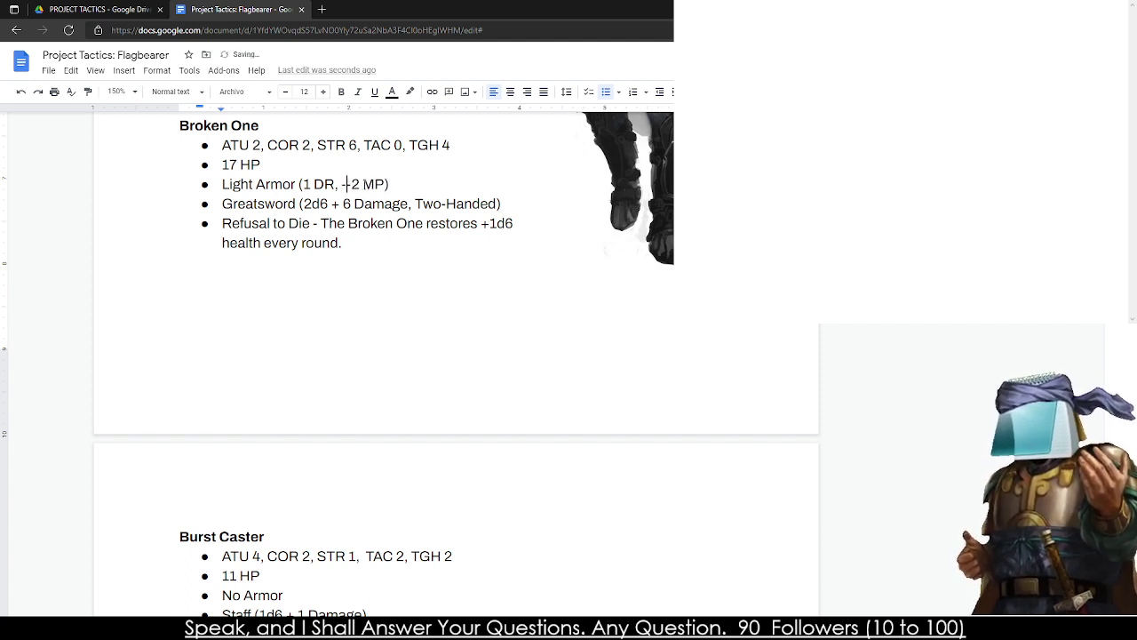
pyautogui.write('5 Movement,')
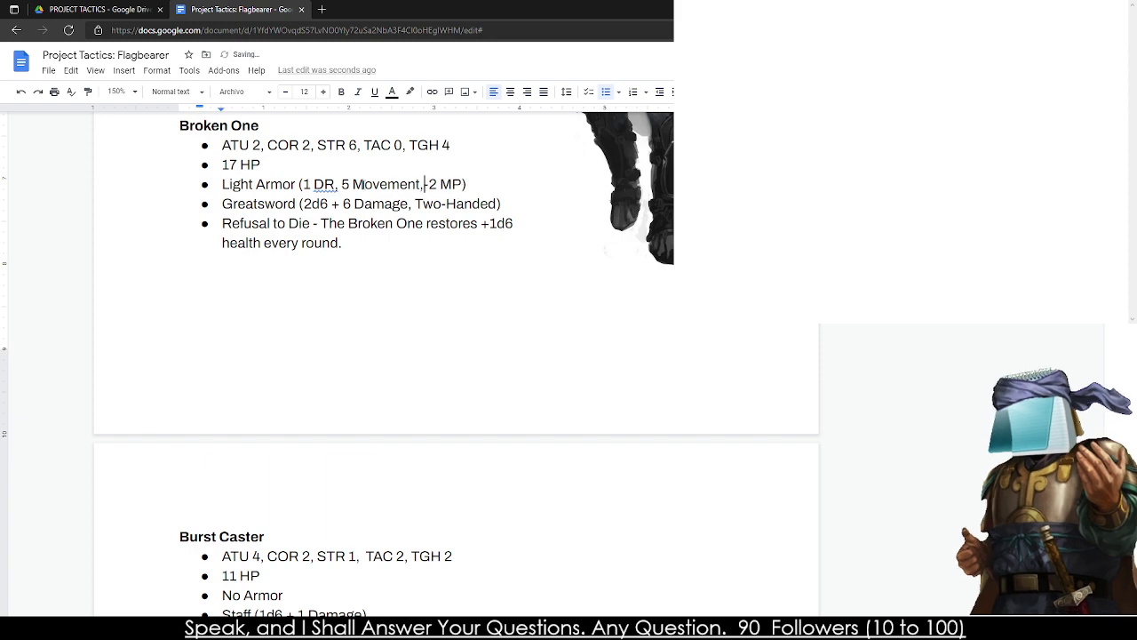
pyautogui.press('Delete')
pyautogui.write('-')
pyautogui.scroll(5, 325, 278)
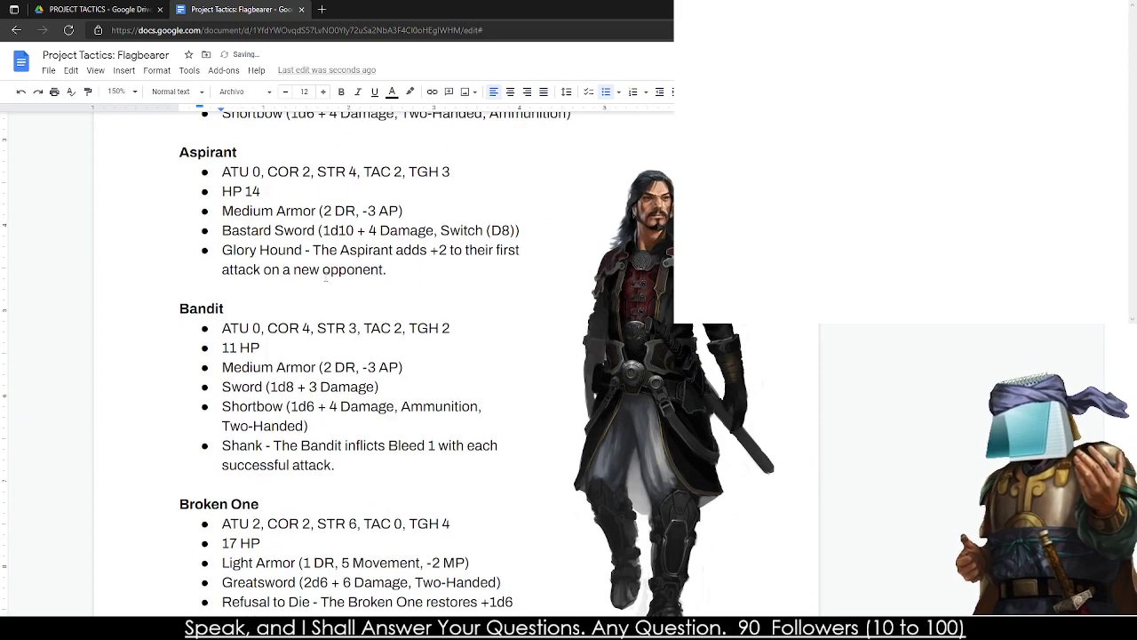
pyautogui.click(359, 367)
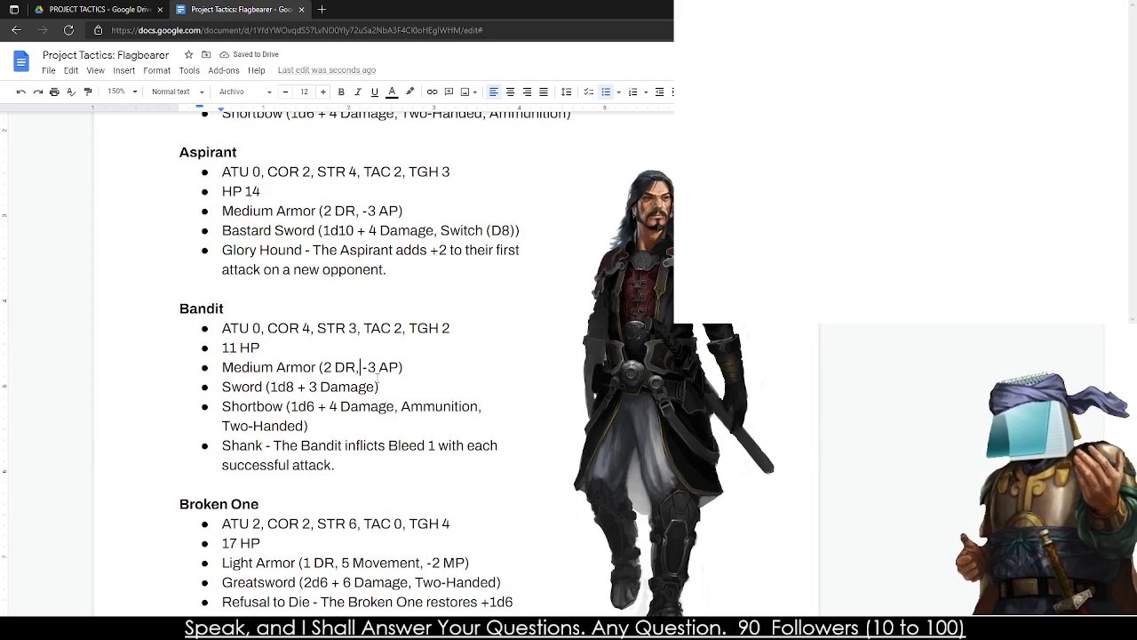
pyautogui.write('4')
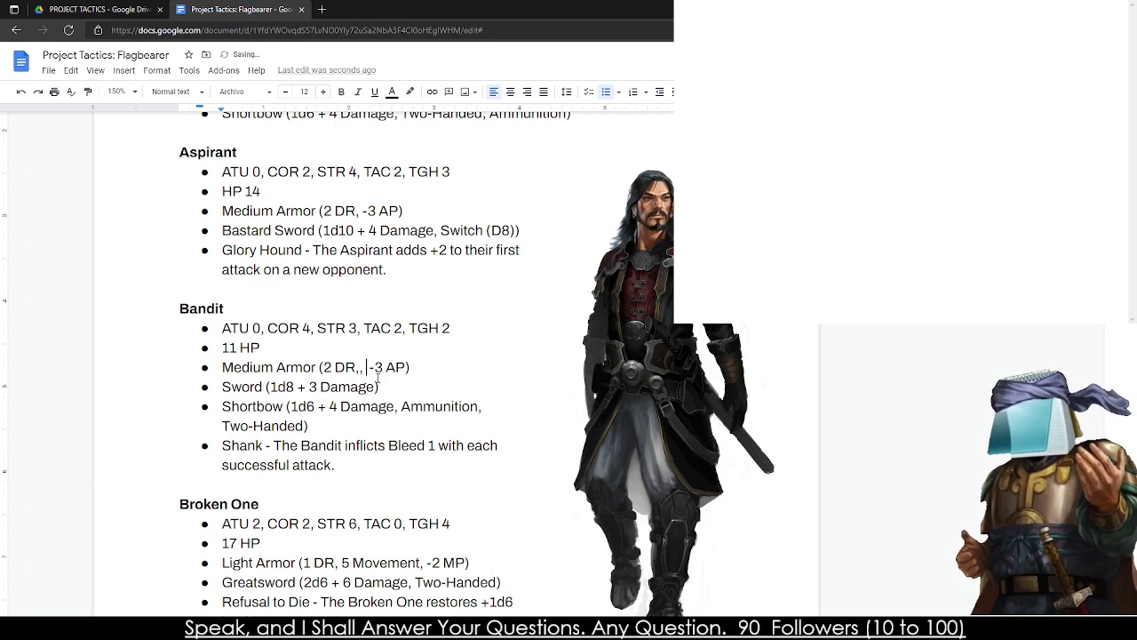
pyautogui.write(' Mov')
pyautogui.press('BackSpace')
pyautogui.press('BackSpace')
pyautogui.press('BackSpace')
pyautogui.press('BackSpace')
pyautogui.press('BackSpace')
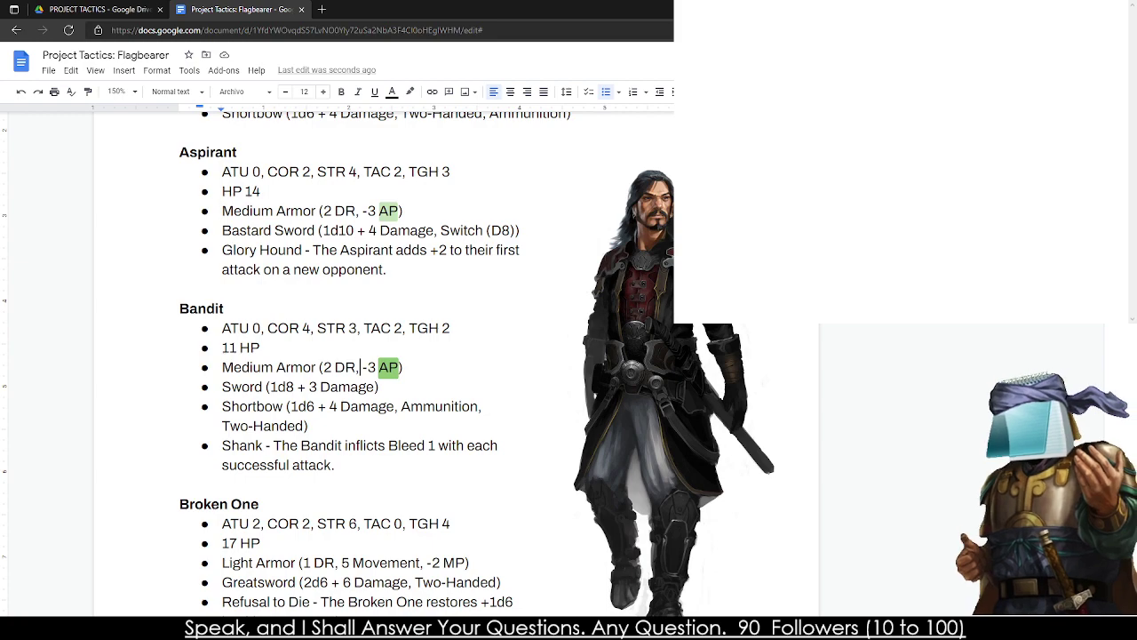
# - Search the rulebook for "AP" and look through the matches in the class, weapon and enemy entries
pyautogui.scroll(-20, 382, 356)
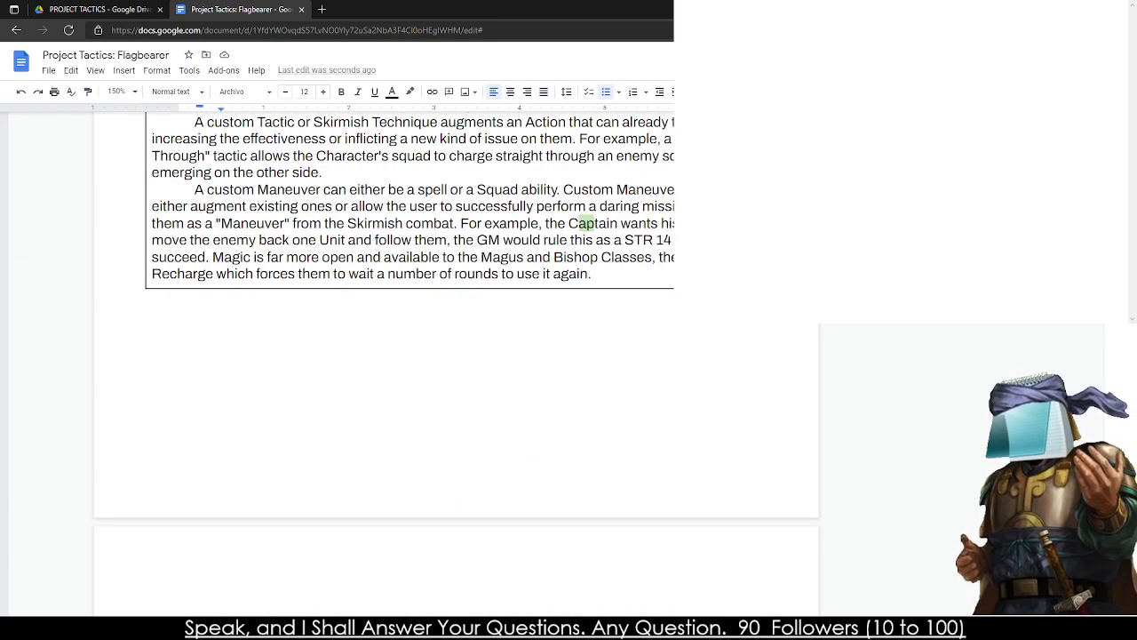
pyautogui.scroll(20, 1126, 435)
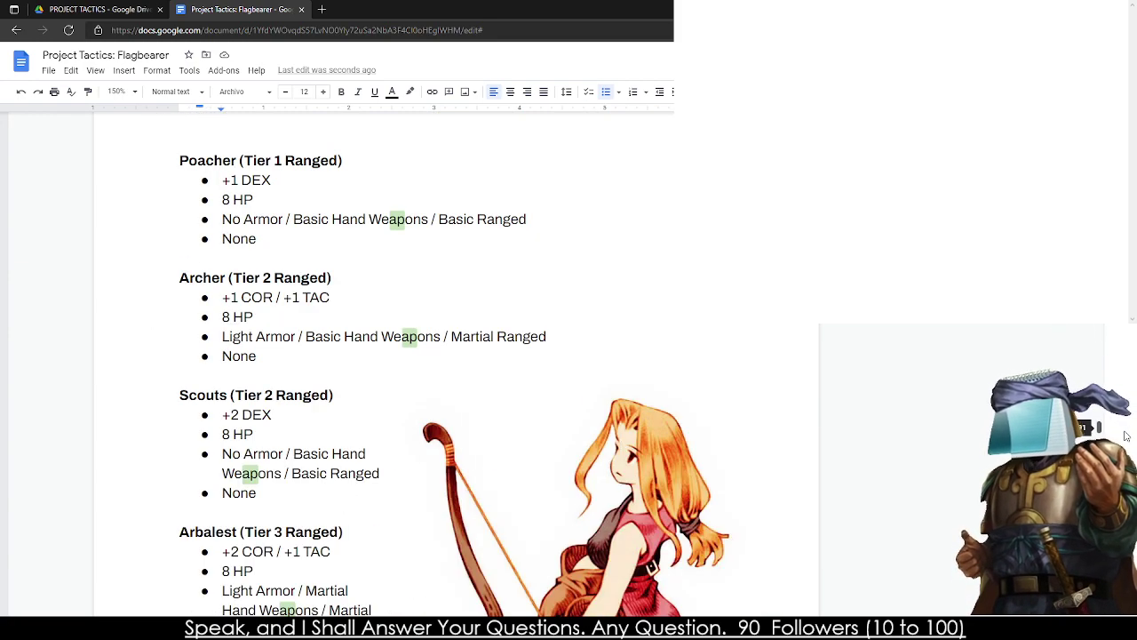
pyautogui.scroll(20, 1126, 435)
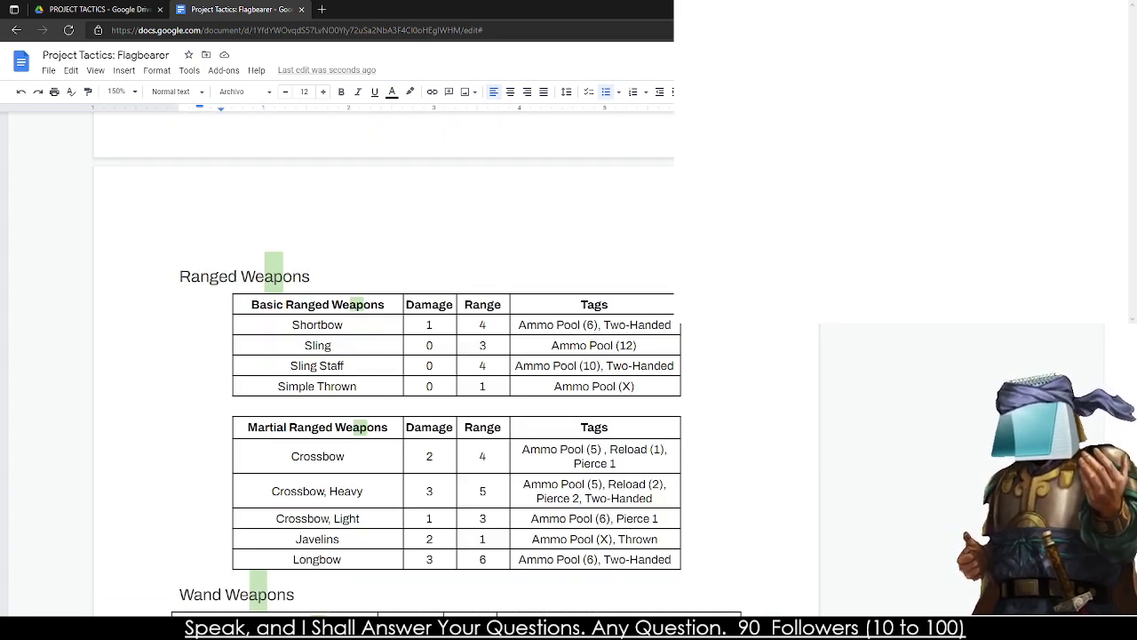
pyautogui.scroll(-20, 382, 355)
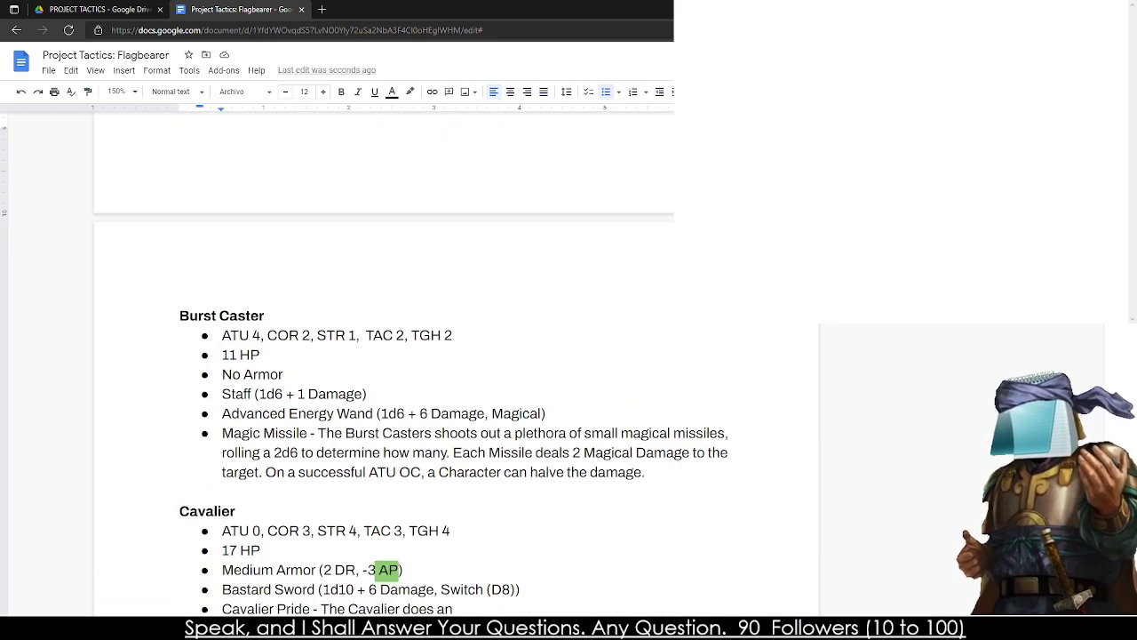
pyautogui.scroll(-2, 619, 281)
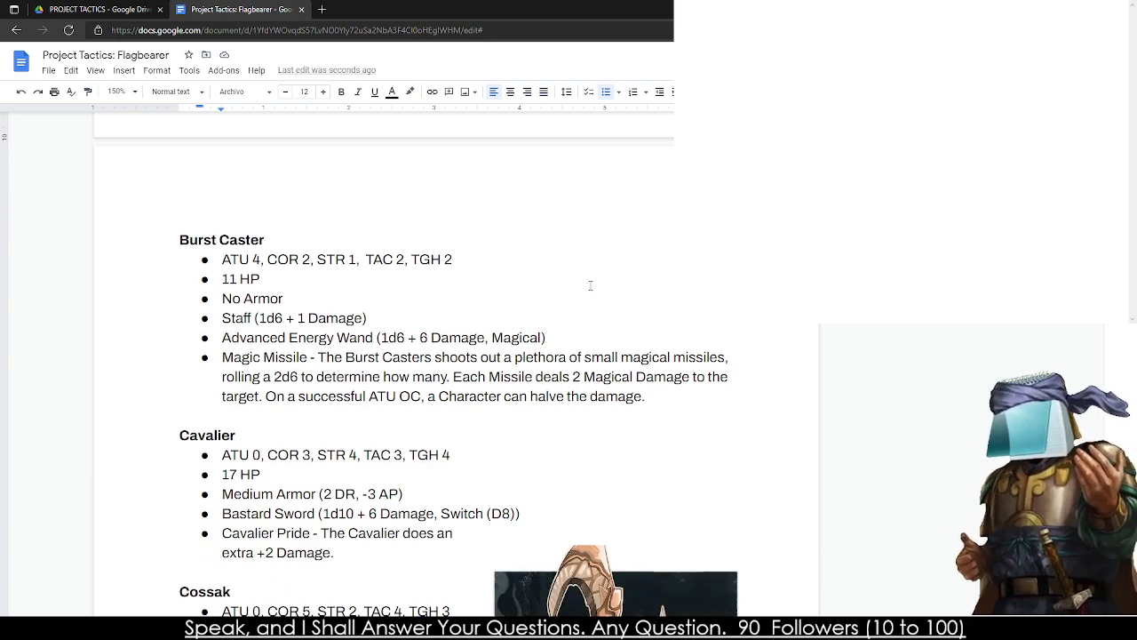
pyautogui.scroll(5, 607, 278)
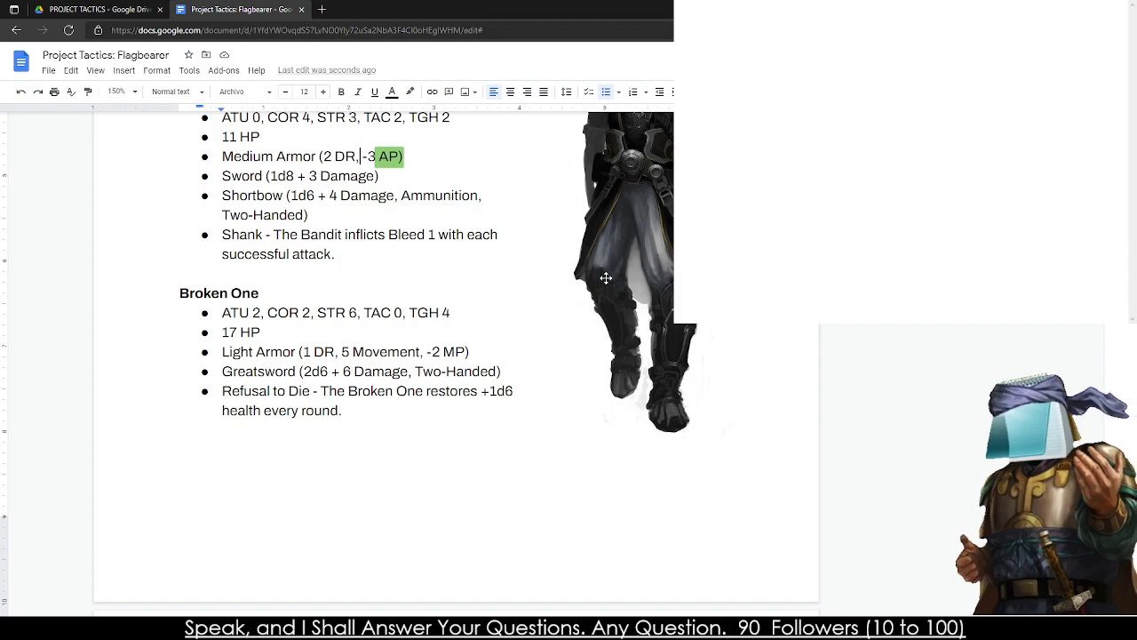
# - Narrow the search to " AP)" and check the matches in the armor and shield lines across the enemy entries
pyautogui.scroll(-20, 501, 299)
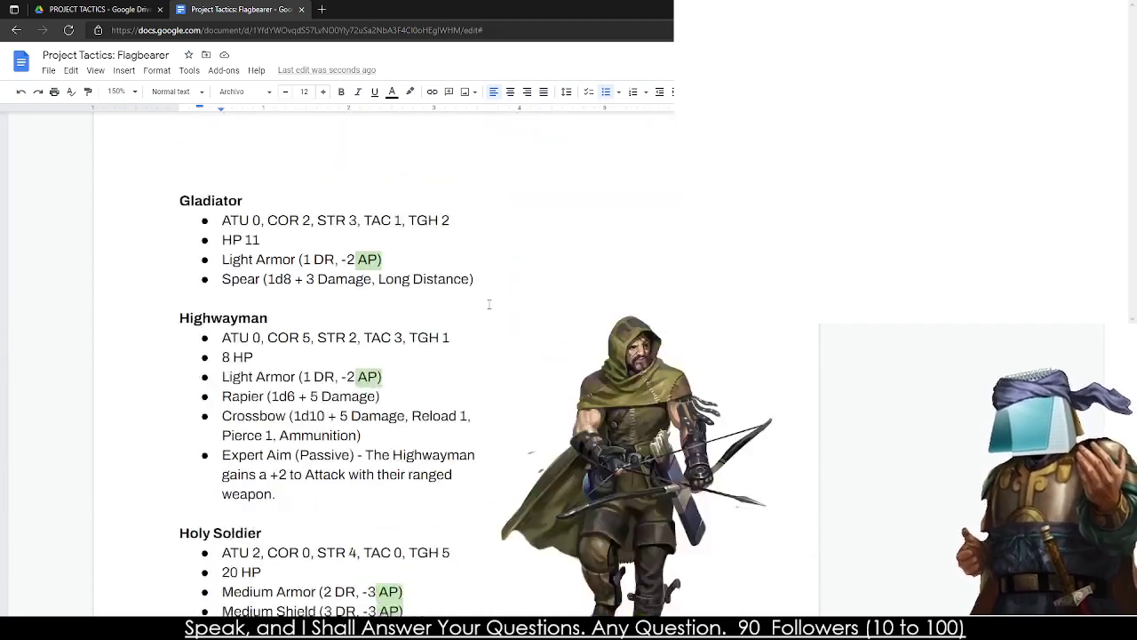
pyautogui.scroll(-12, 488, 303)
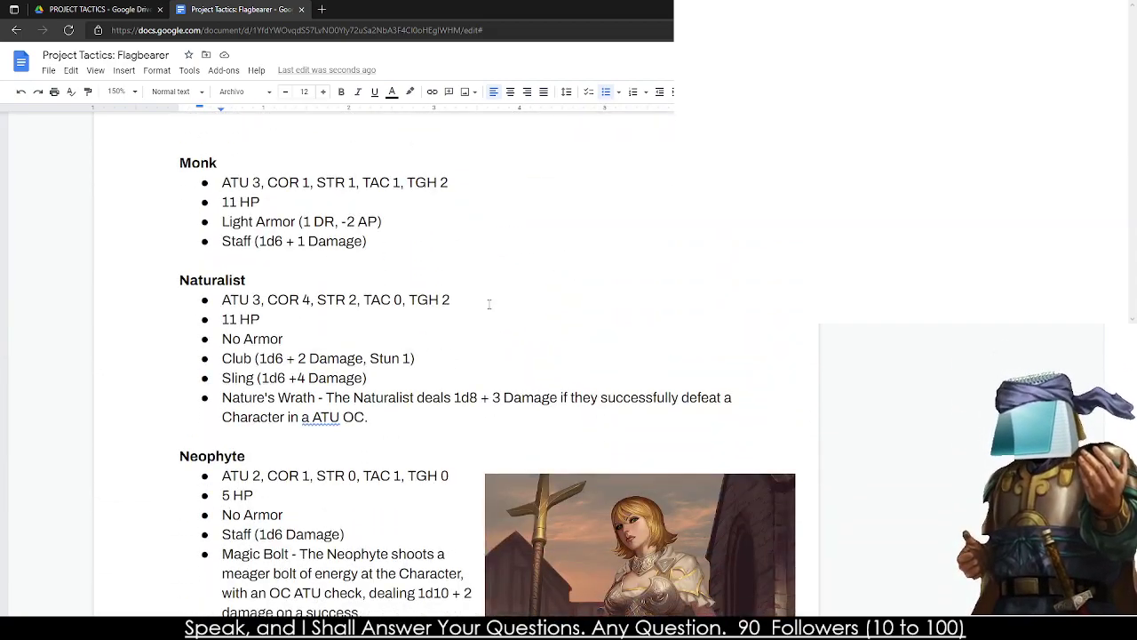
pyautogui.scroll(11, 489, 304)
pyautogui.scroll(5, 489, 303)
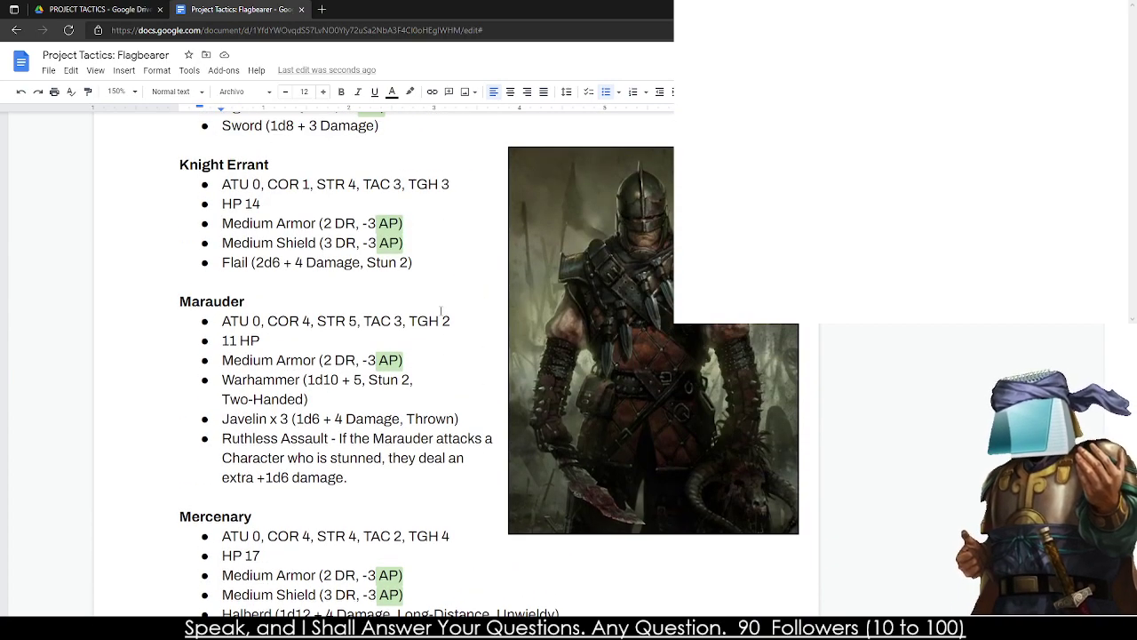
pyautogui.scroll(-15, 370, 302)
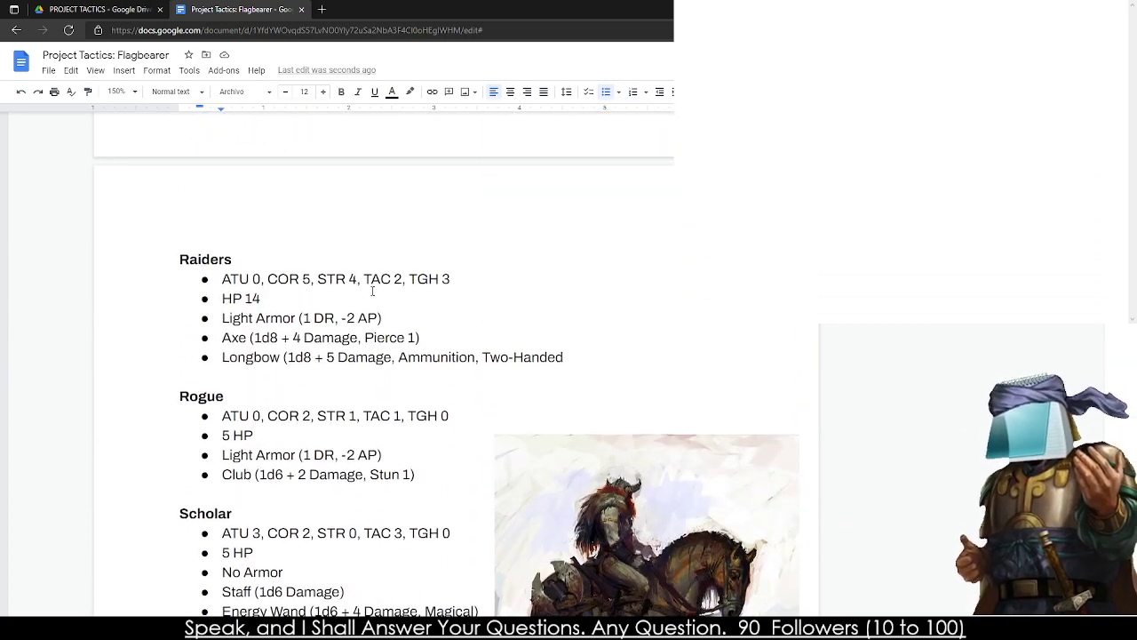
pyautogui.scroll(3, 372, 290)
pyautogui.scroll(-20, 372, 290)
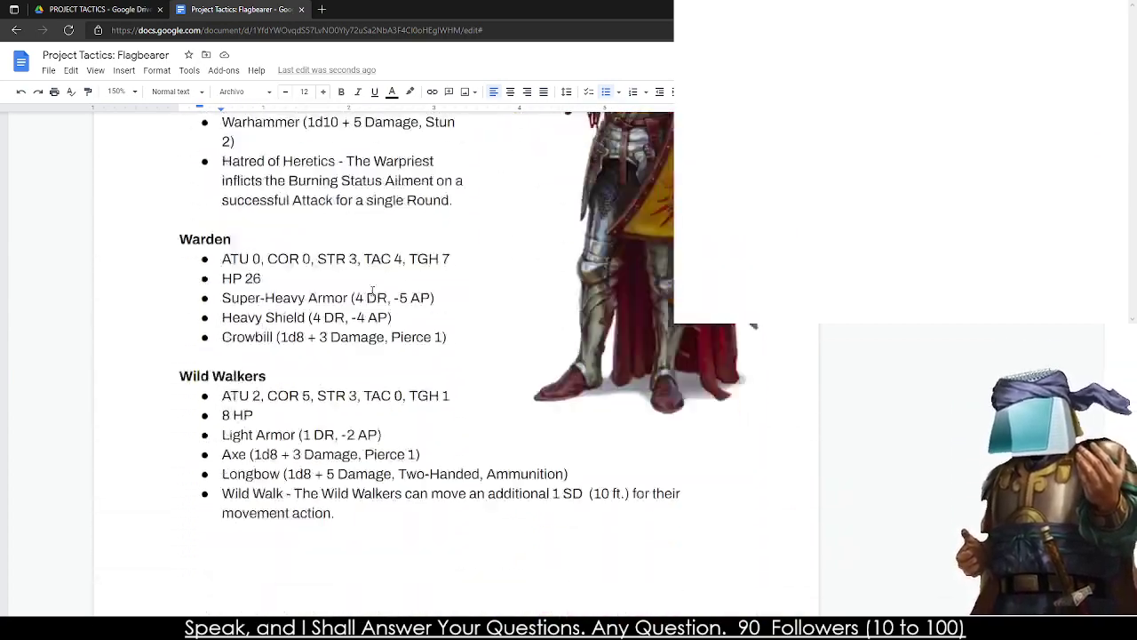
pyautogui.scroll(-20, 372, 290)
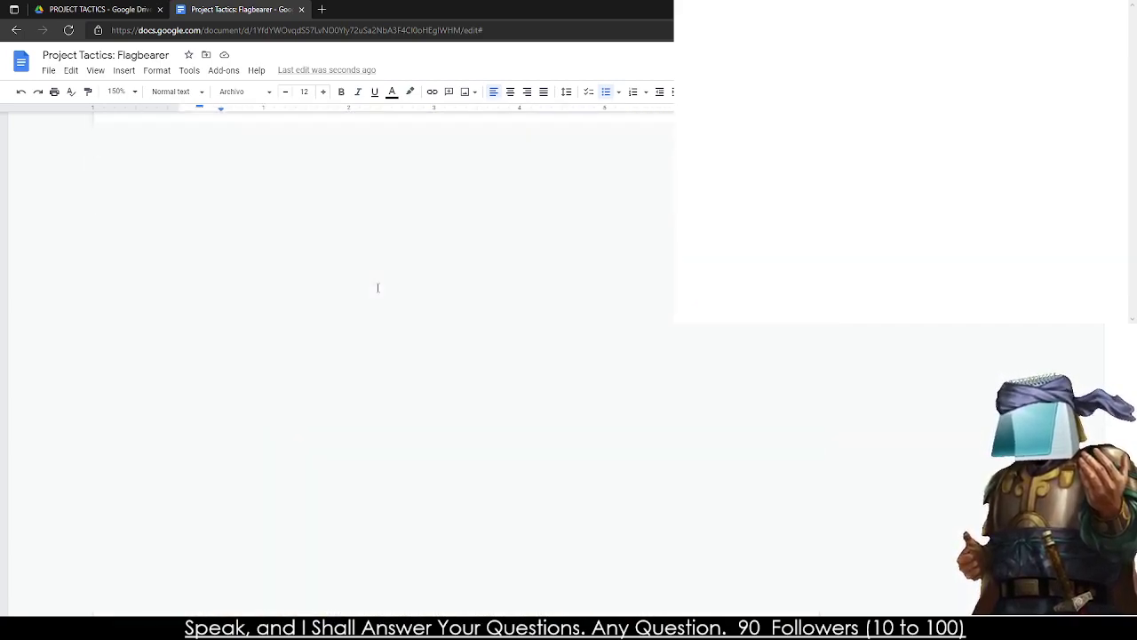
pyautogui.scroll(-2, 378, 286)
pyautogui.scroll(10, 677, 361)
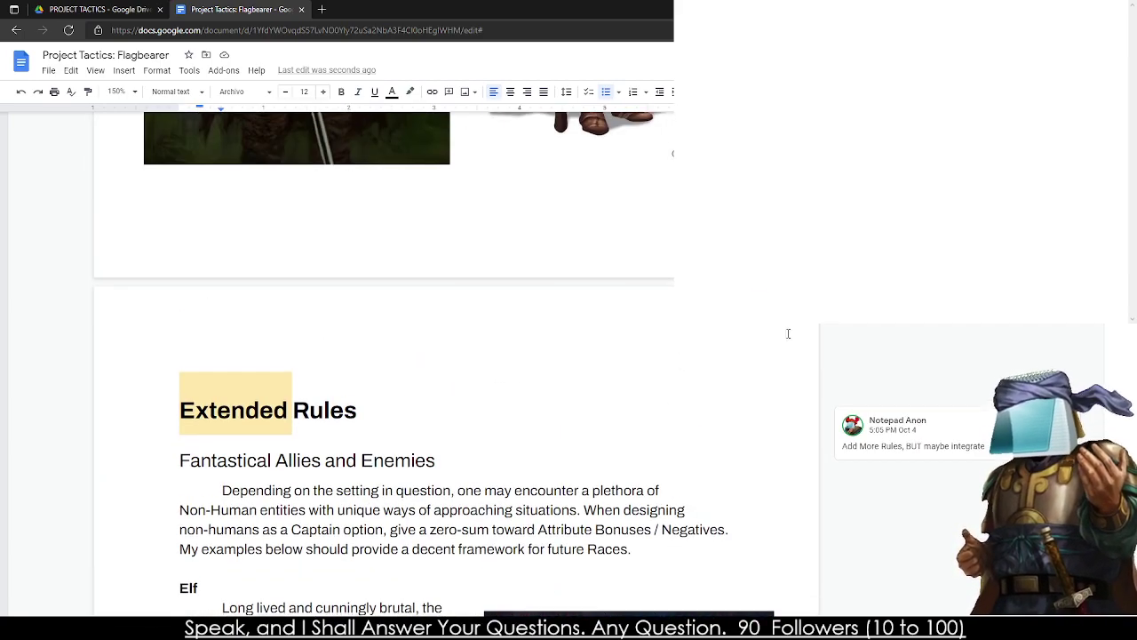
pyautogui.scroll(20, 360, 447)
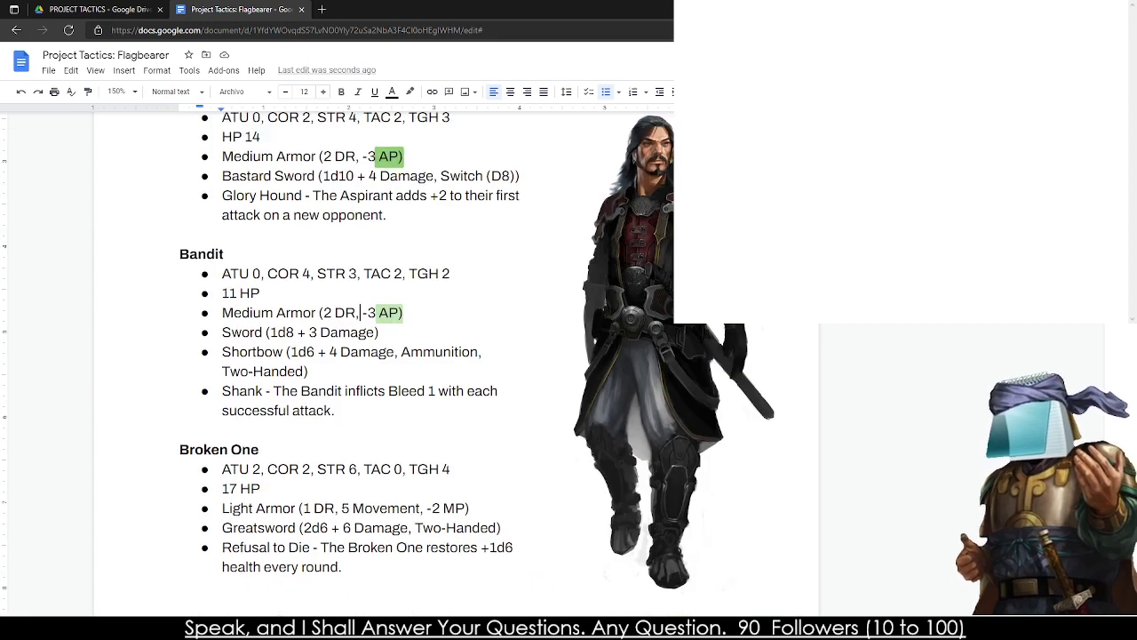
pyautogui.scroll(-10, 373, 355)
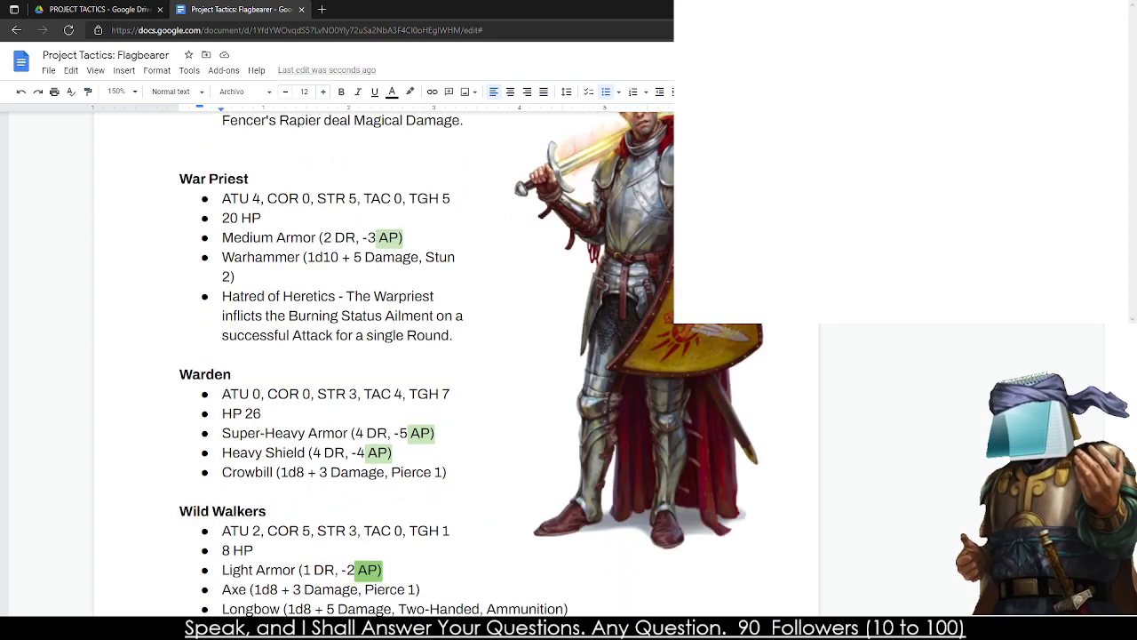
pyautogui.scroll(1, 373, 355)
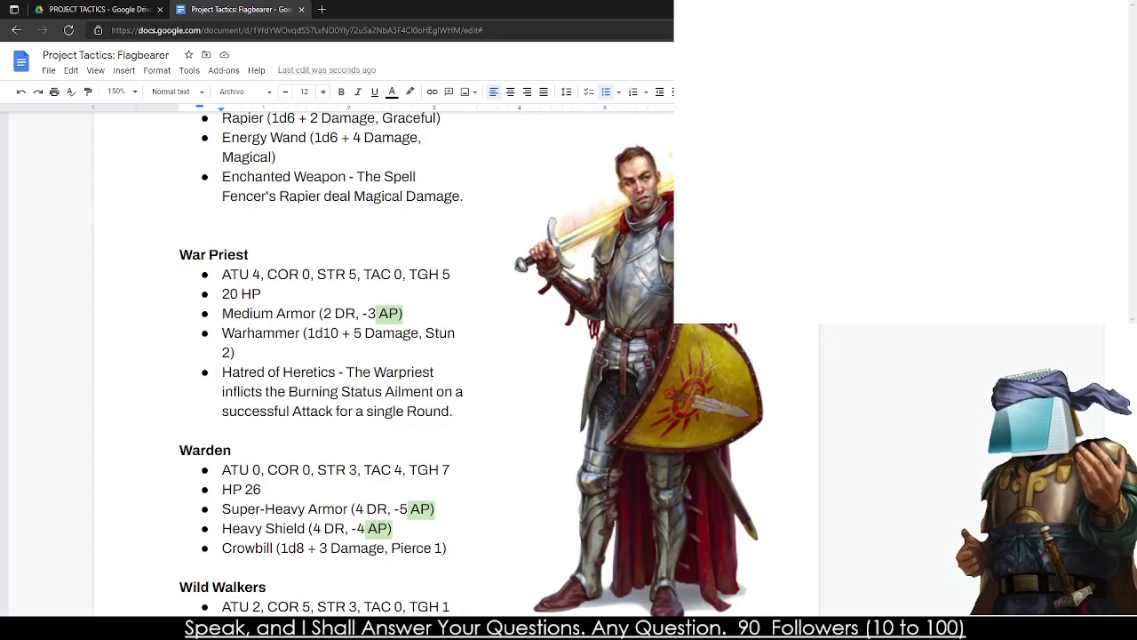
# - Open Find and replace for the " AP)" search and clear the existing replacement text
pyautogui.hotkey('ctrl', 'h')
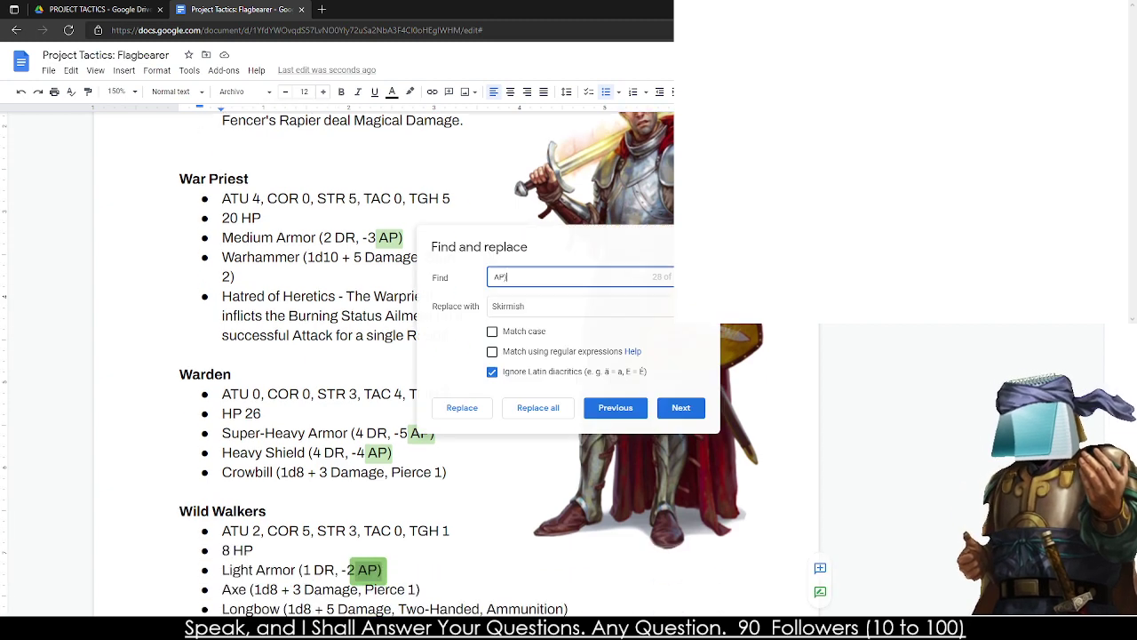
pyautogui.press('Tab')
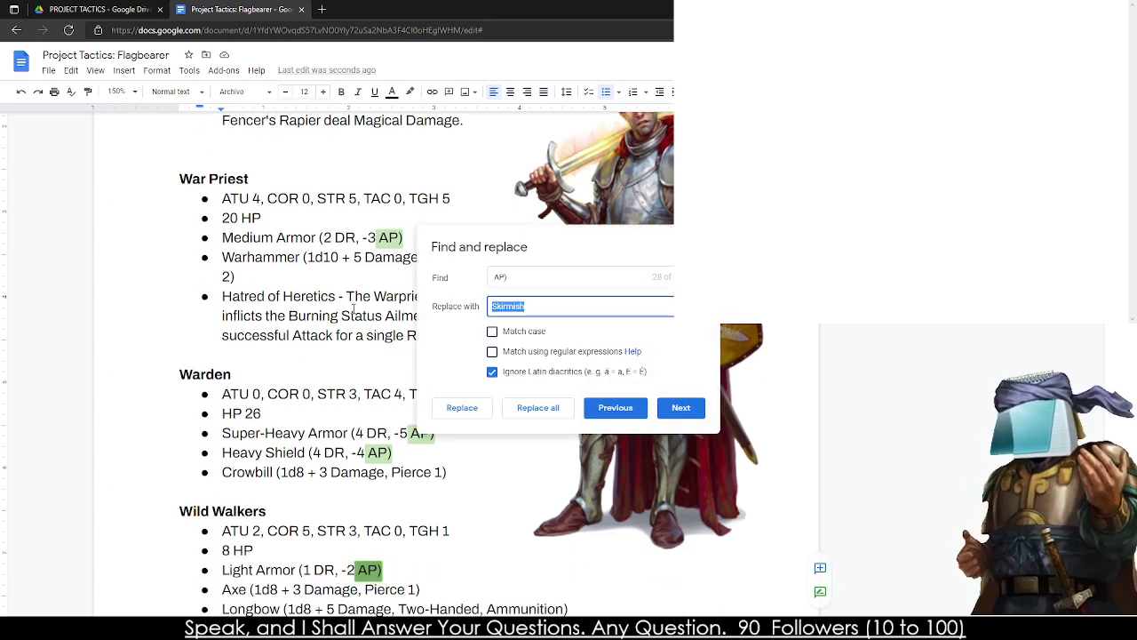
pyautogui.write('AP')
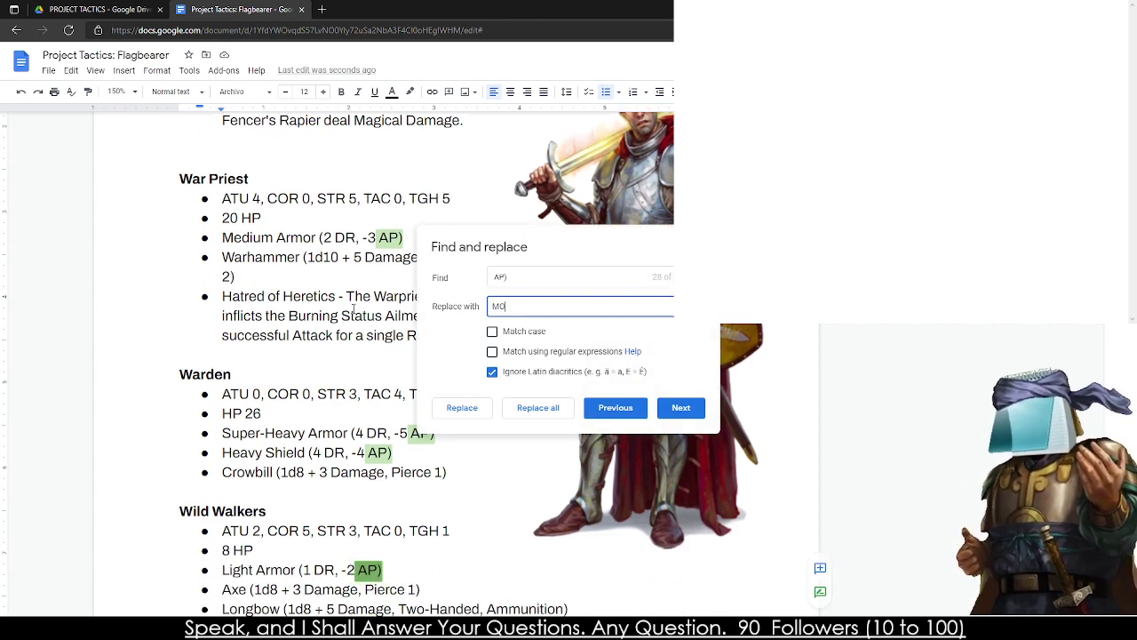
pyautogui.press('BackSpace')
pyautogui.press('BackSpace')
pyautogui.hotkey('ctrl', 'z')
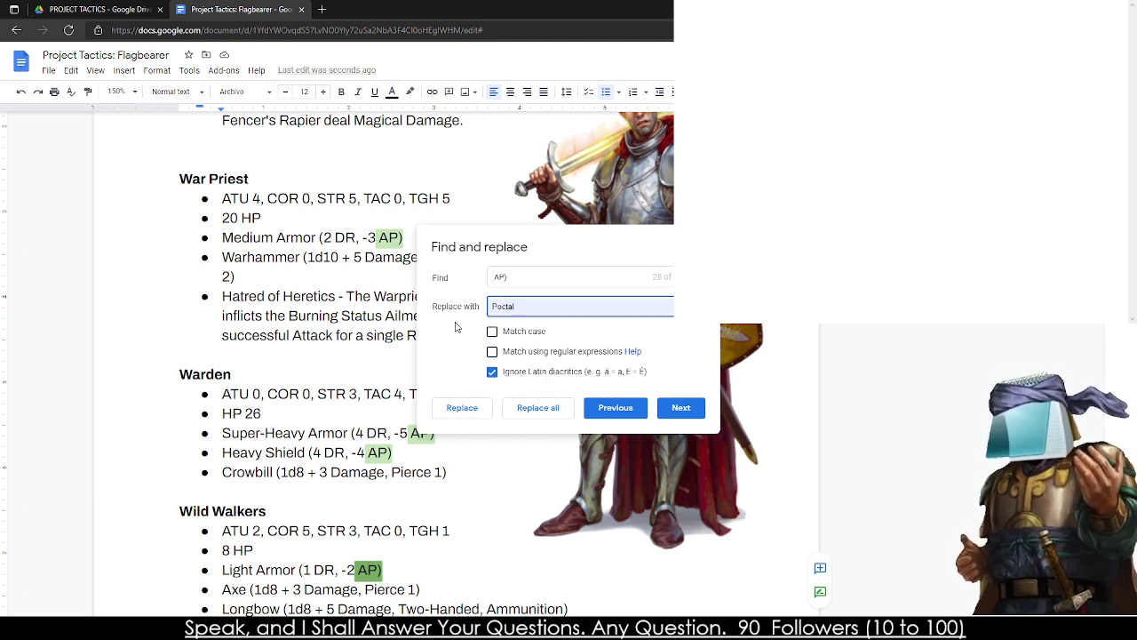
pyautogui.press('BackSpace')
# - Copy the whole " AP)" search text, including its leading space, into the replacement text
pyautogui.click(494, 278)
pyautogui.click(495, 278)
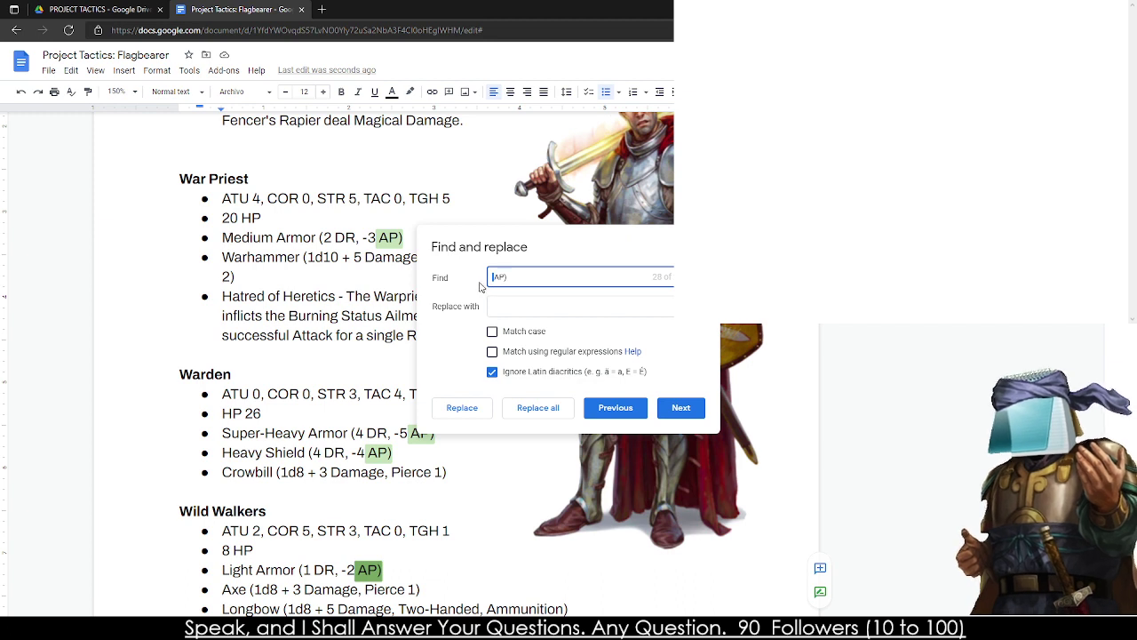
pyautogui.hotkey('ctrl', 'a')
pyautogui.hotkey('ctrl', 'c')
pyautogui.click(503, 304)
pyautogui.hotkey('ctrl', 'v')
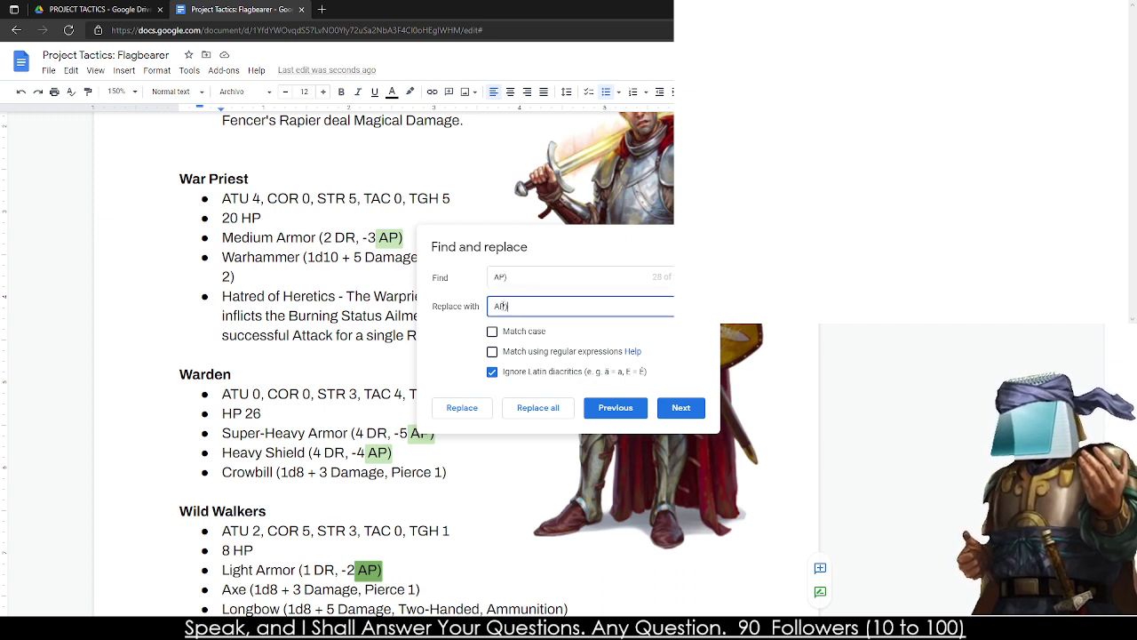
# - Replace every occurrence of "AP)" in the document with "MP)" and close Find and replace
pyautogui.press('Home')
pyautogui.press('Delete')
pyautogui.write('M')
pyautogui.click(512, 408)
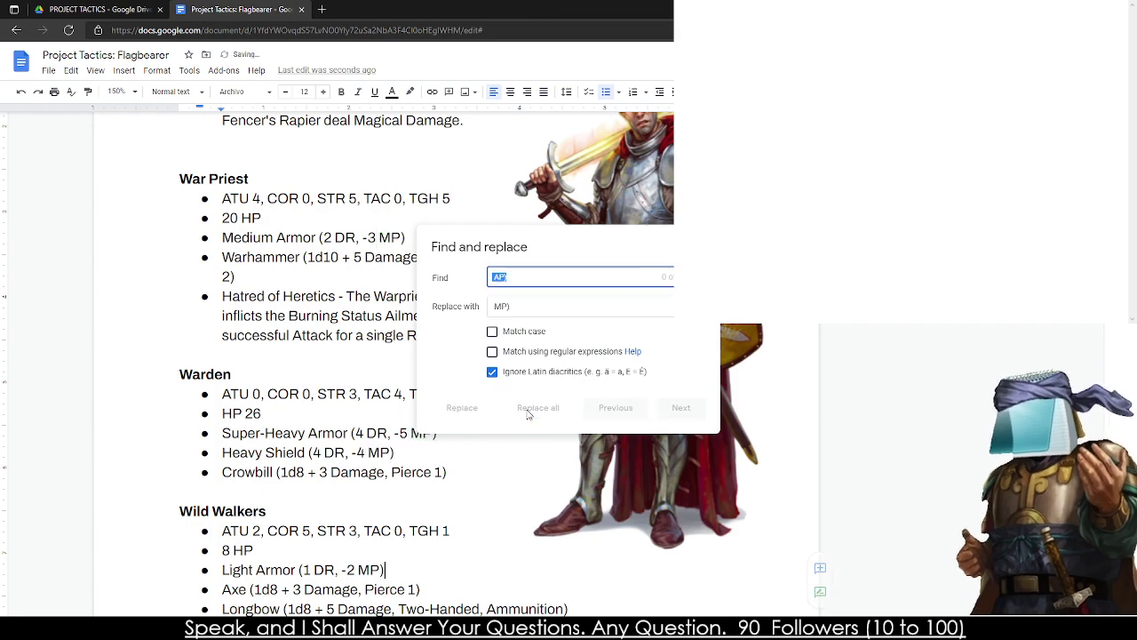
pyautogui.press('Escape')
# - Insert a movement value of 5 before the MP penalty in the Archer's Light Armor entry under Skirmish Opponents
pyautogui.scroll(20, 435, 302)
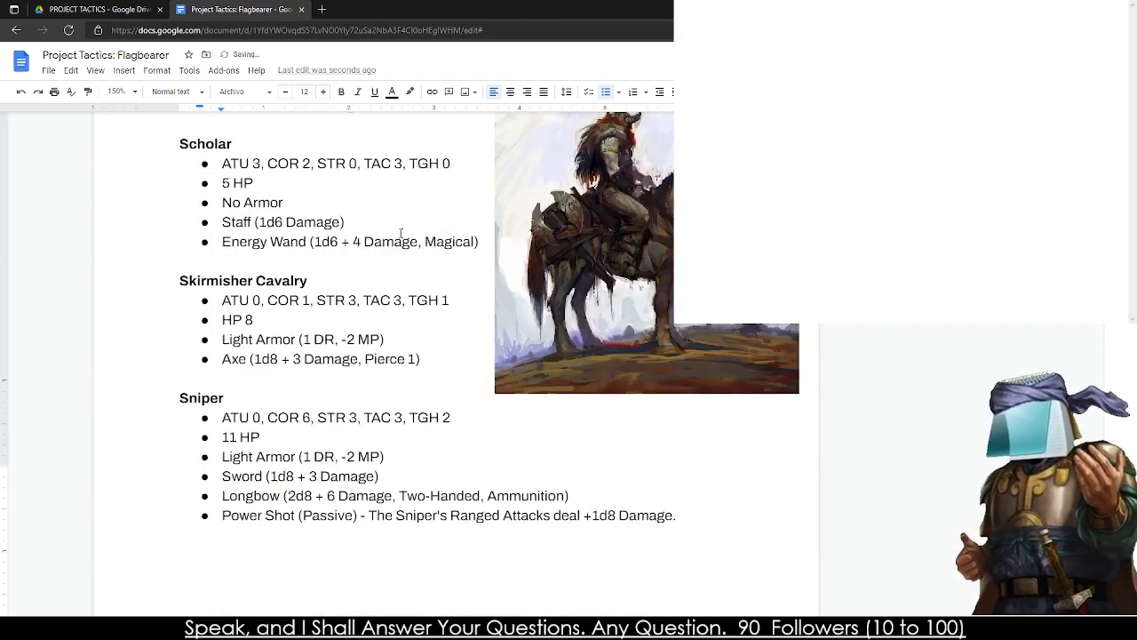
pyautogui.scroll(15, 410, 299)
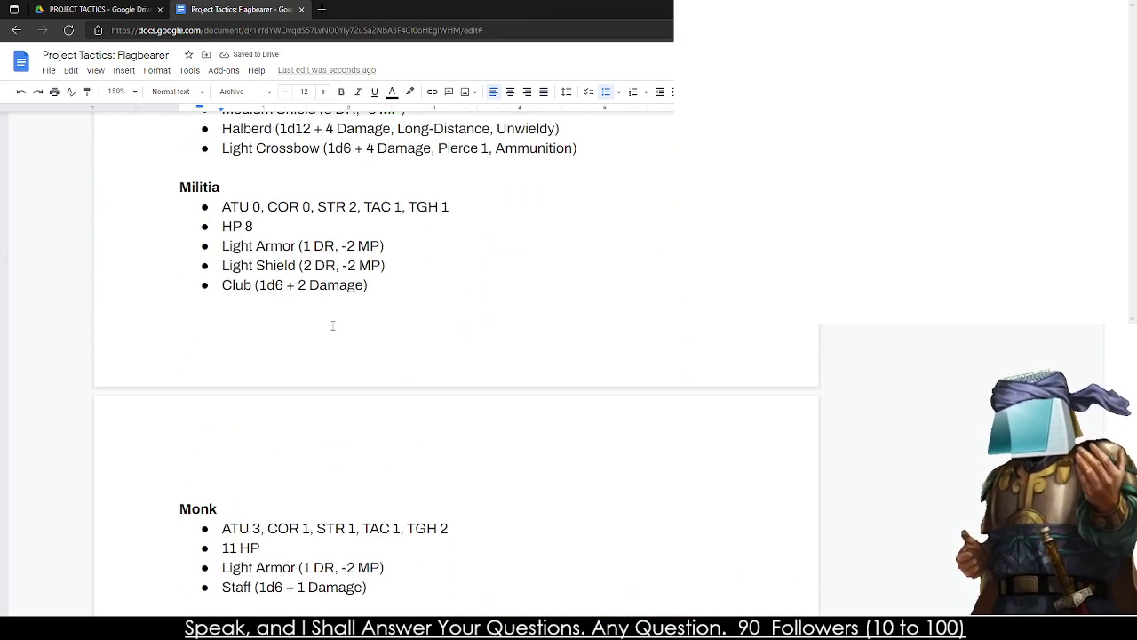
pyautogui.scroll(20, 326, 324)
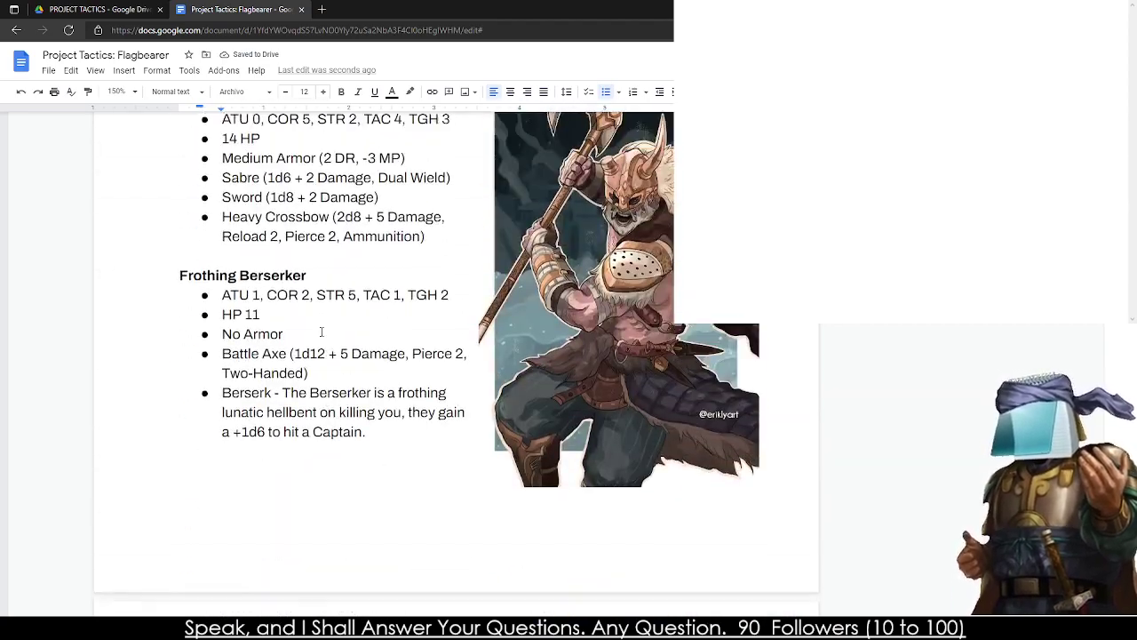
pyautogui.scroll(5, 301, 339)
pyautogui.scroll(-6, 300, 338)
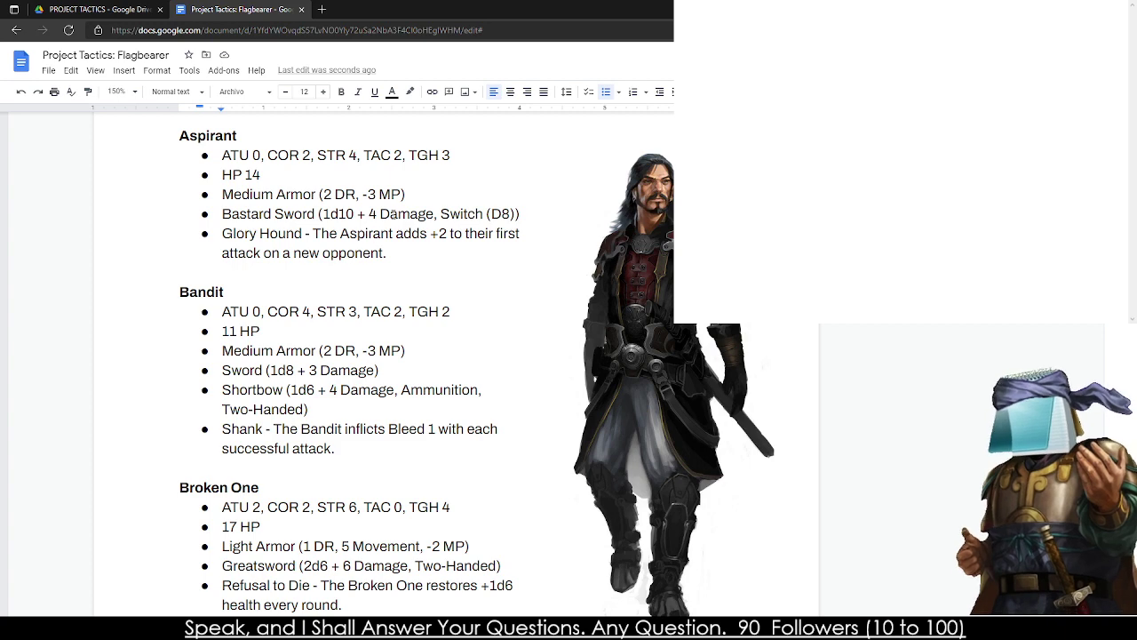
pyautogui.scroll(5, 343, 310)
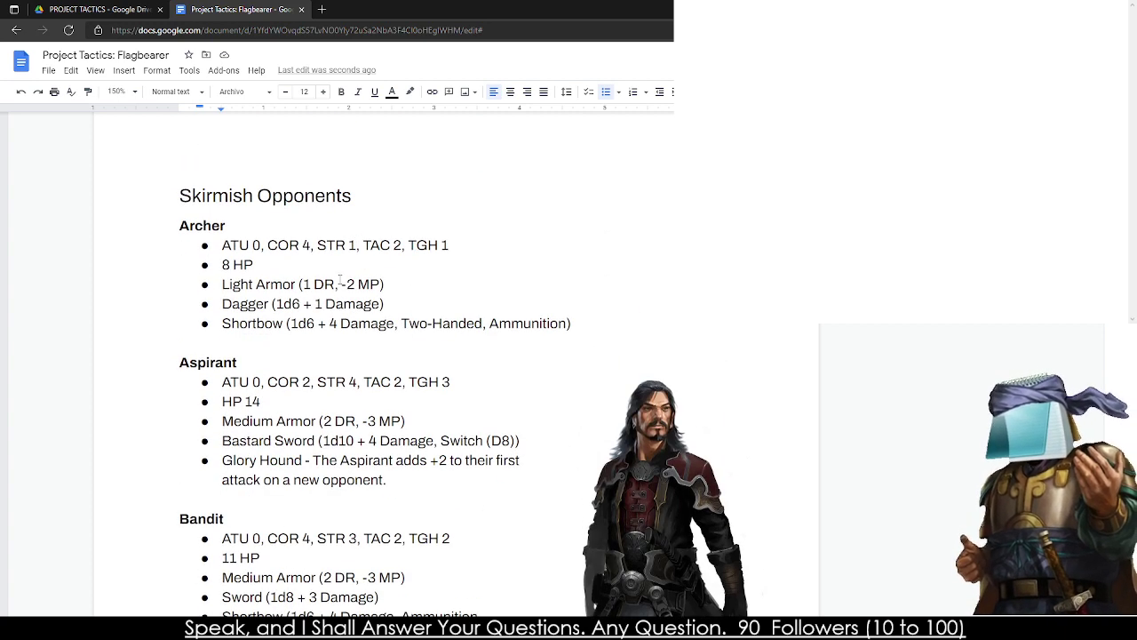
pyautogui.click(340, 282)
pyautogui.write('5')
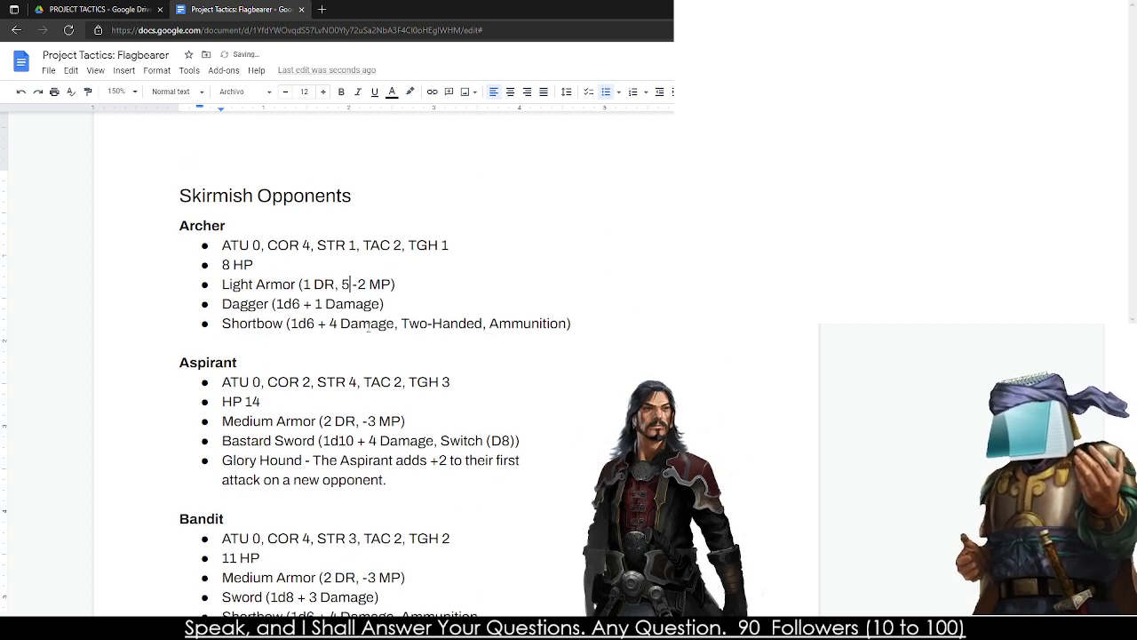
pyautogui.write(' Movement')
pyautogui.press('BackSpace')
pyautogui.press('BackSpace')
pyautogui.press('BackSpace')
pyautogui.press('BackSpace')
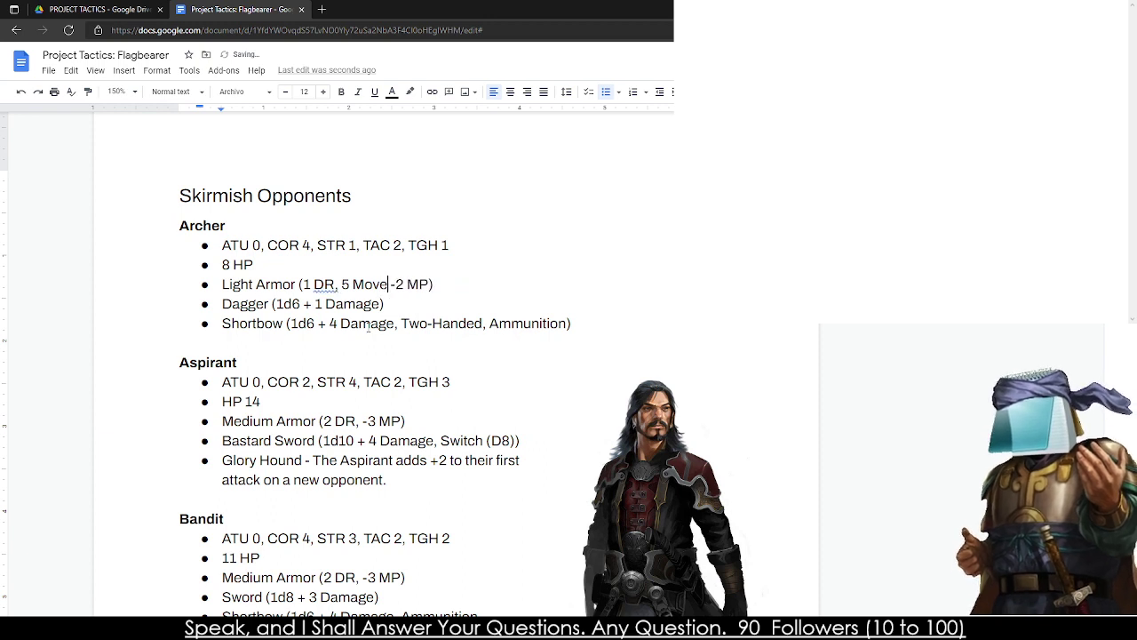
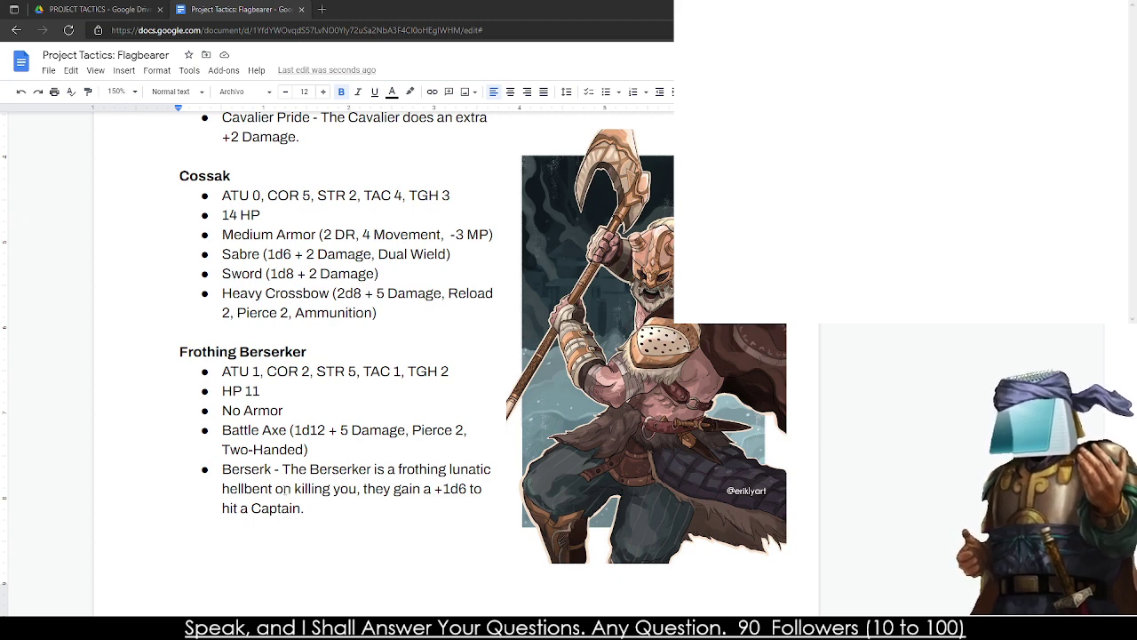
# - Insert "5 Movement," before the MP penalty in the Gladiator's Light Armor entry
pyautogui.click(308, 473)
pyautogui.scroll(-10, 302, 472)
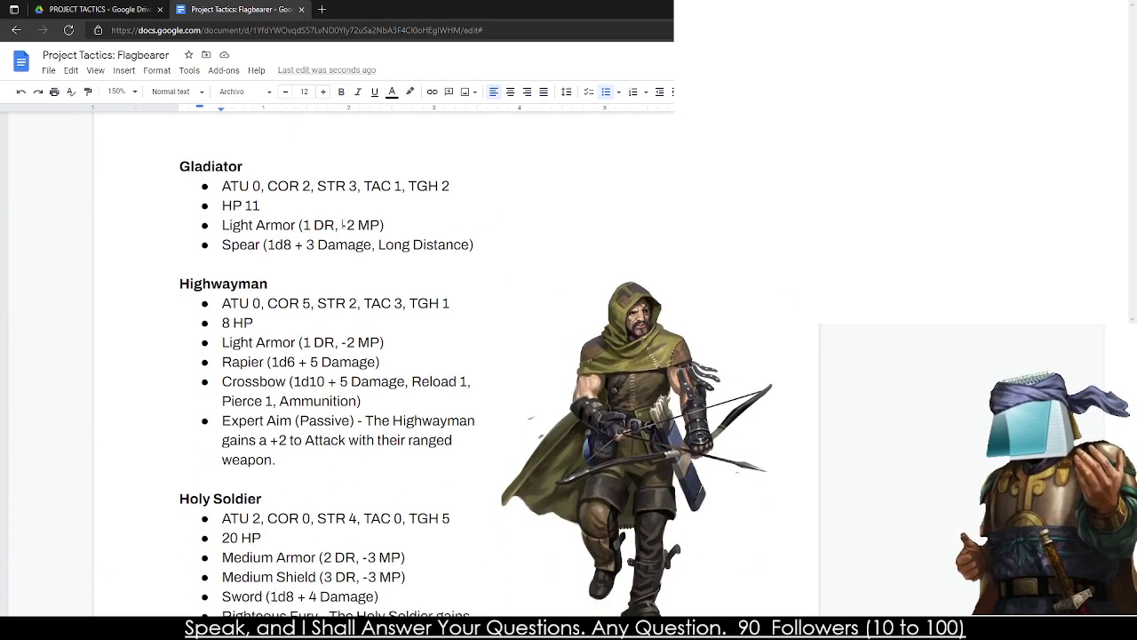
pyautogui.click(342, 225)
pyautogui.write('6 + 5')
pyautogui.press('BackSpace')
pyautogui.press('BackSpace')
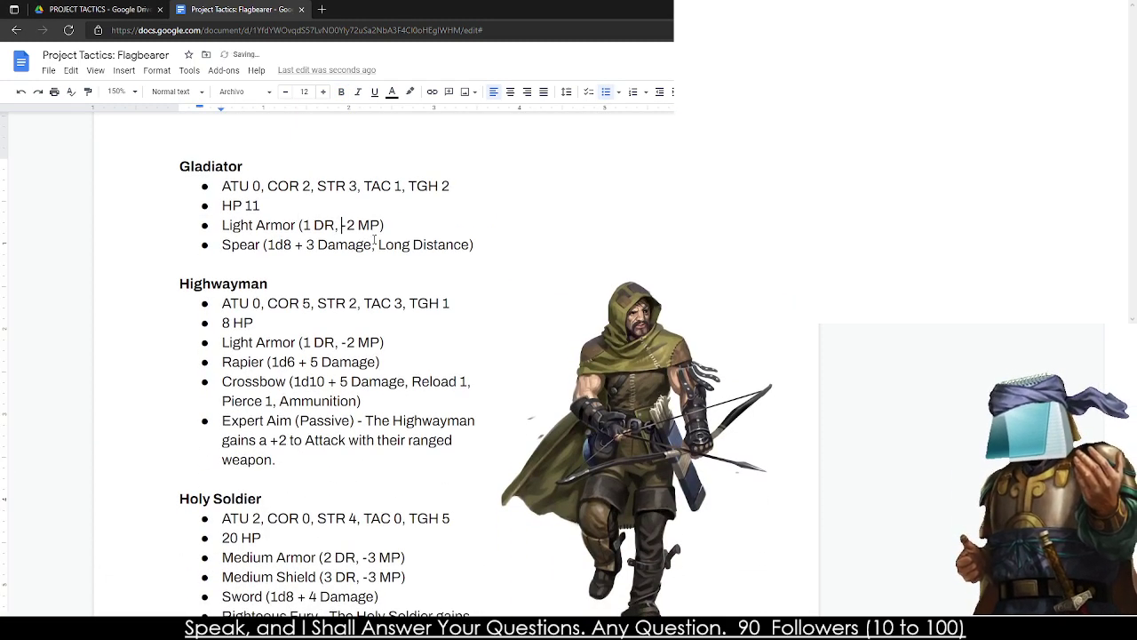
pyautogui.write('6 + 5')
pyautogui.press('BackSpace')
pyautogui.press('BackSpace')
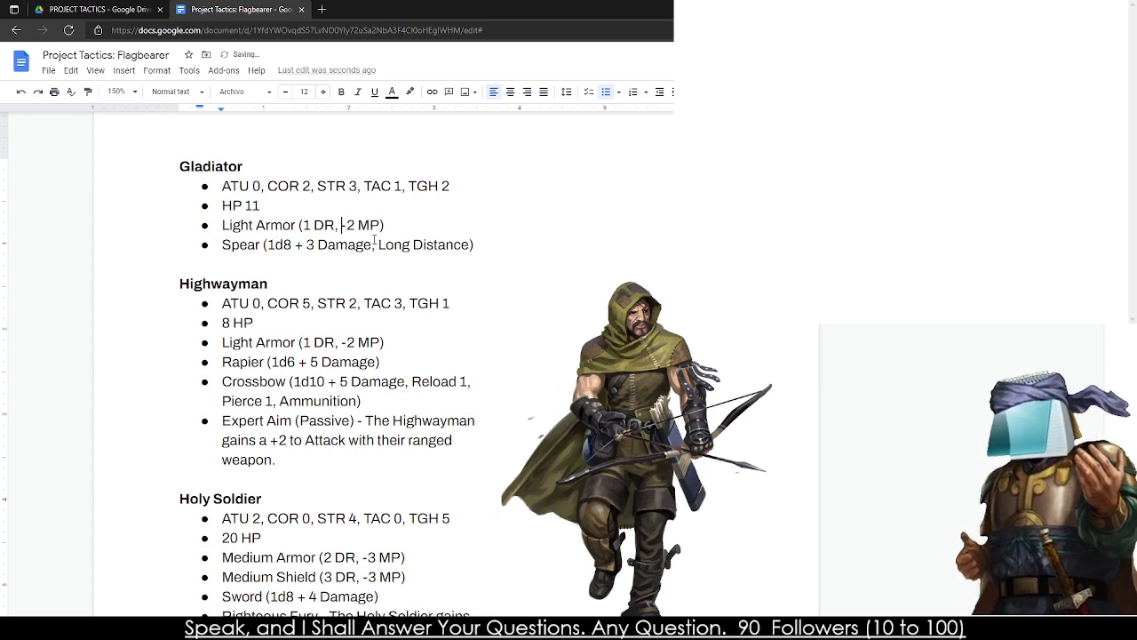
pyautogui.write('5 Movement, ')
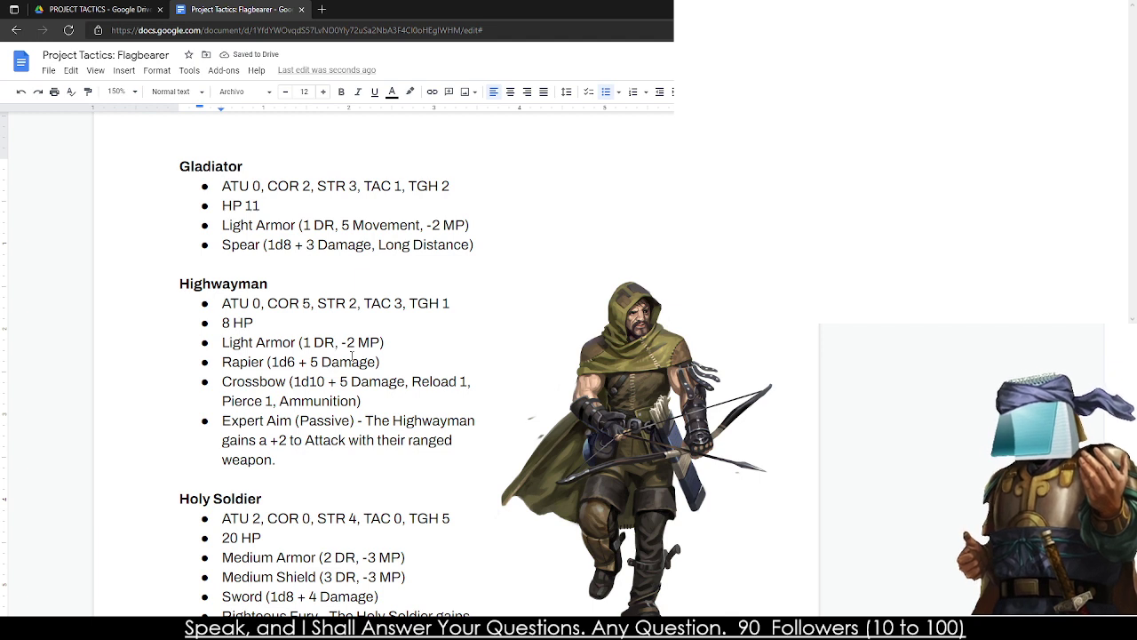
# - Add "5 Movement," to the Highwayman's Light Armor entry and "4 Movement," to the Holy Soldier's Medium Armor entry
pyautogui.write('5 Movement, ')
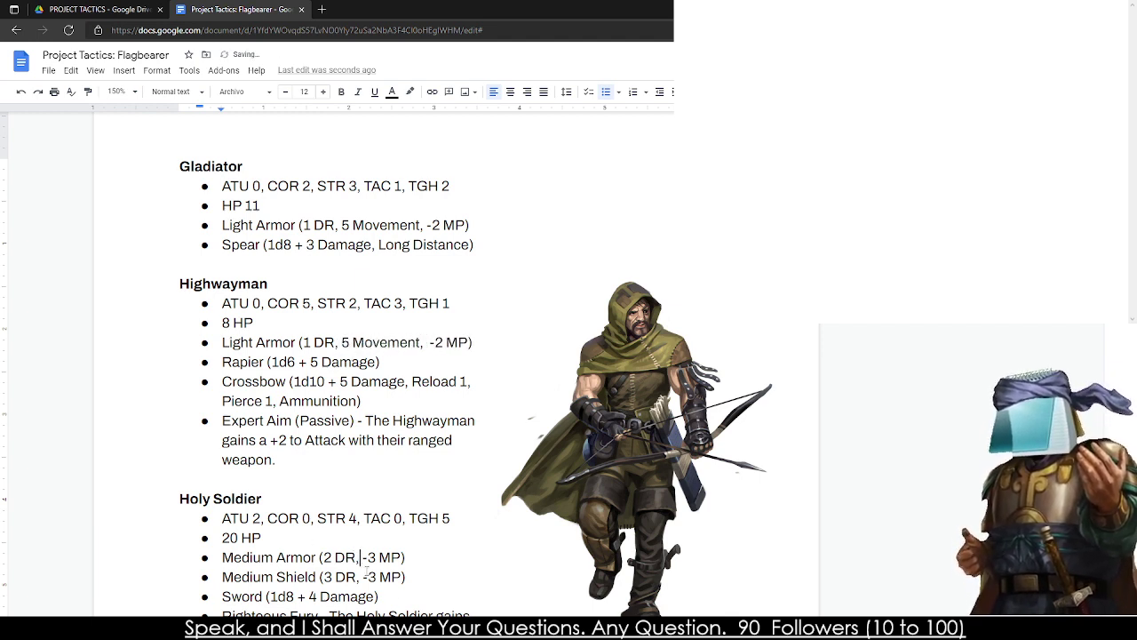
pyautogui.write(' 4')
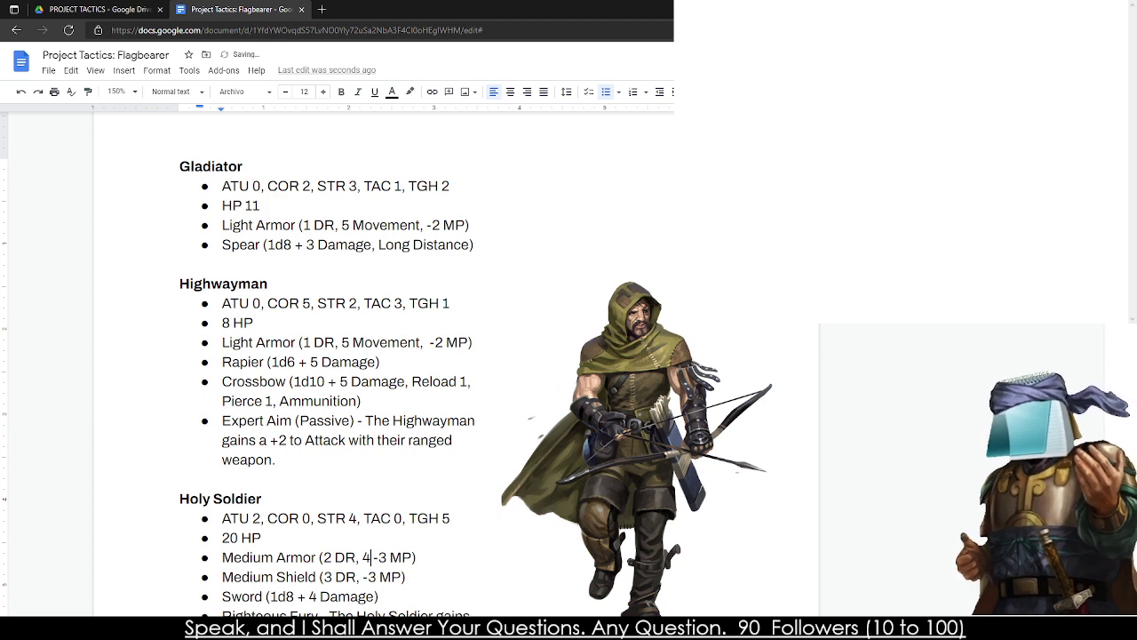
pyautogui.write(' Movem')
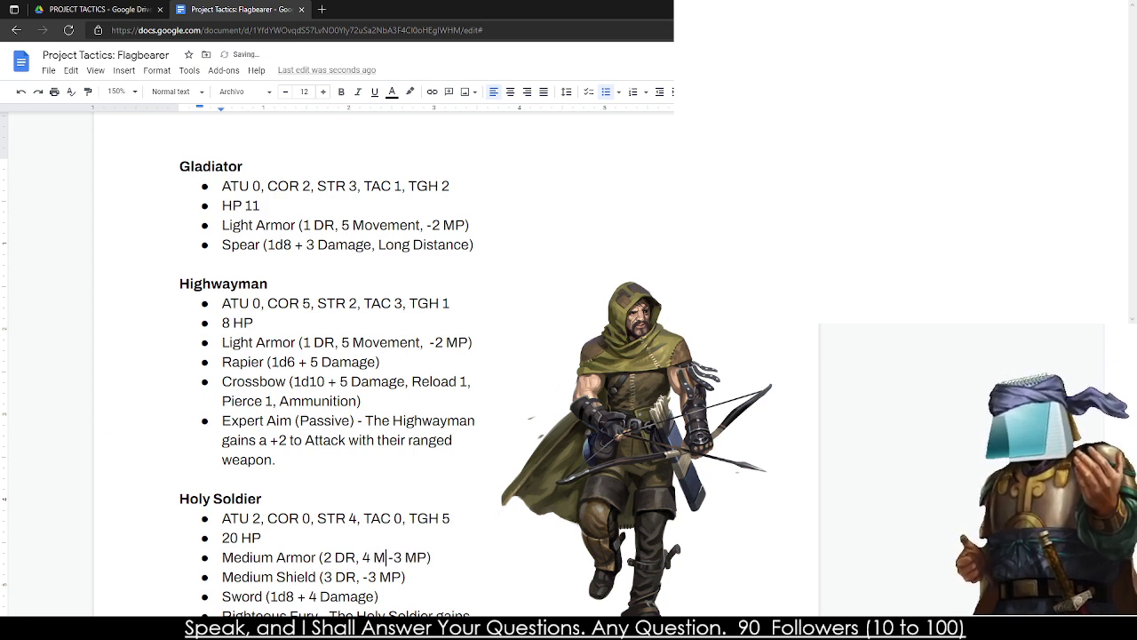
pyautogui.write('ent,')
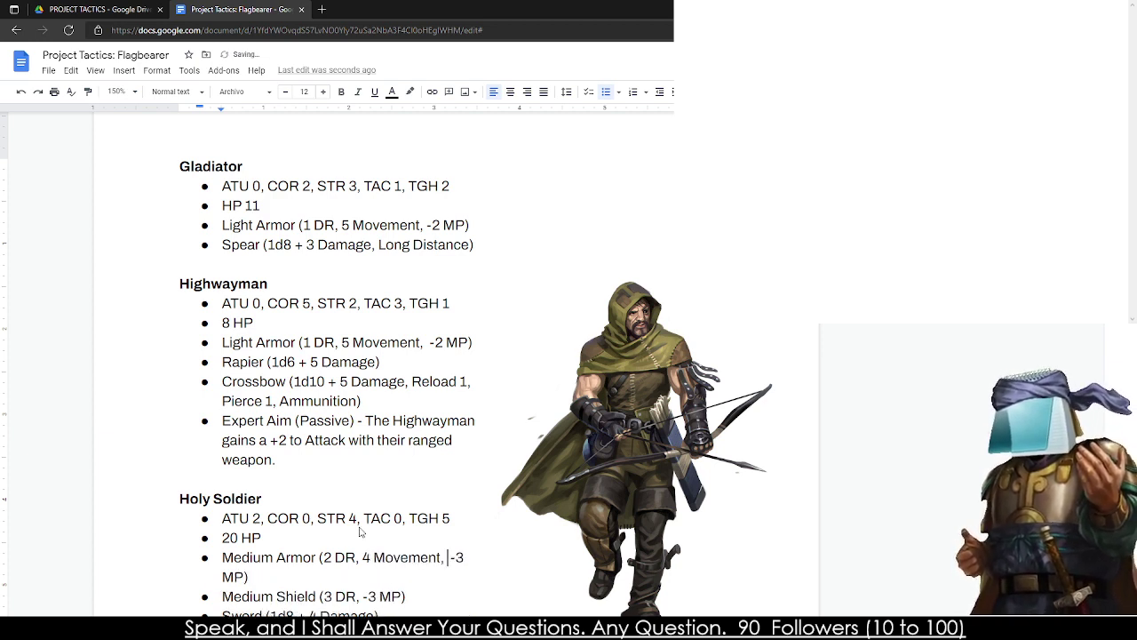
# - Insert "5 Movement," before the MP penalty in the Infantry's Light Armor entry, with the spelling of "Movement" corrected
pyautogui.scroll(-3, 359, 531)
pyautogui.click(378, 389)
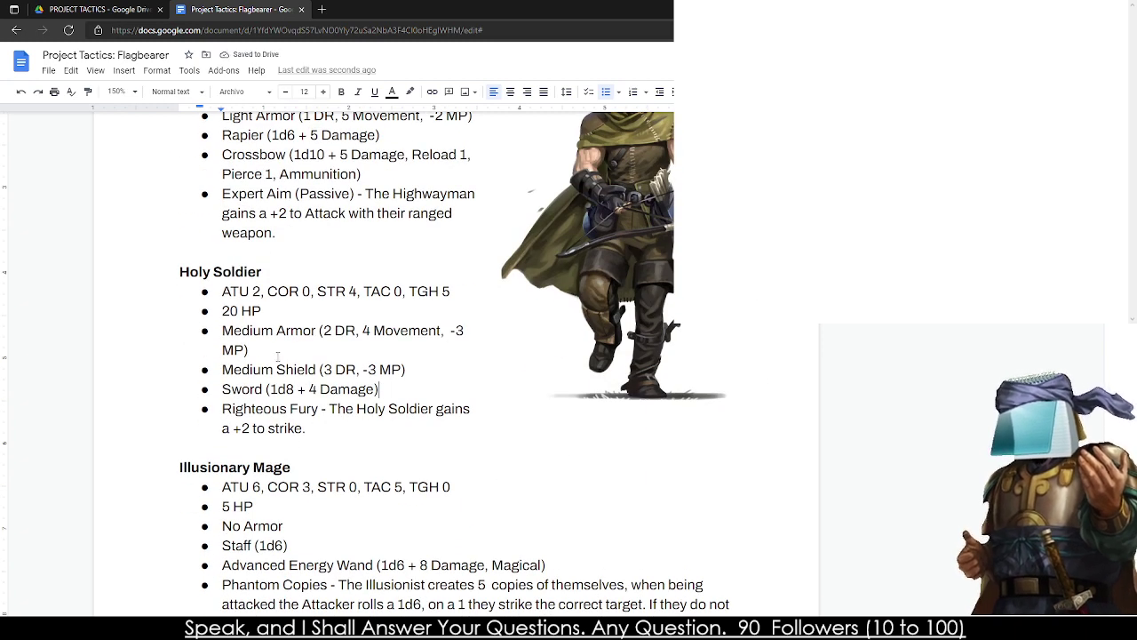
pyautogui.scroll(-1, 288, 388)
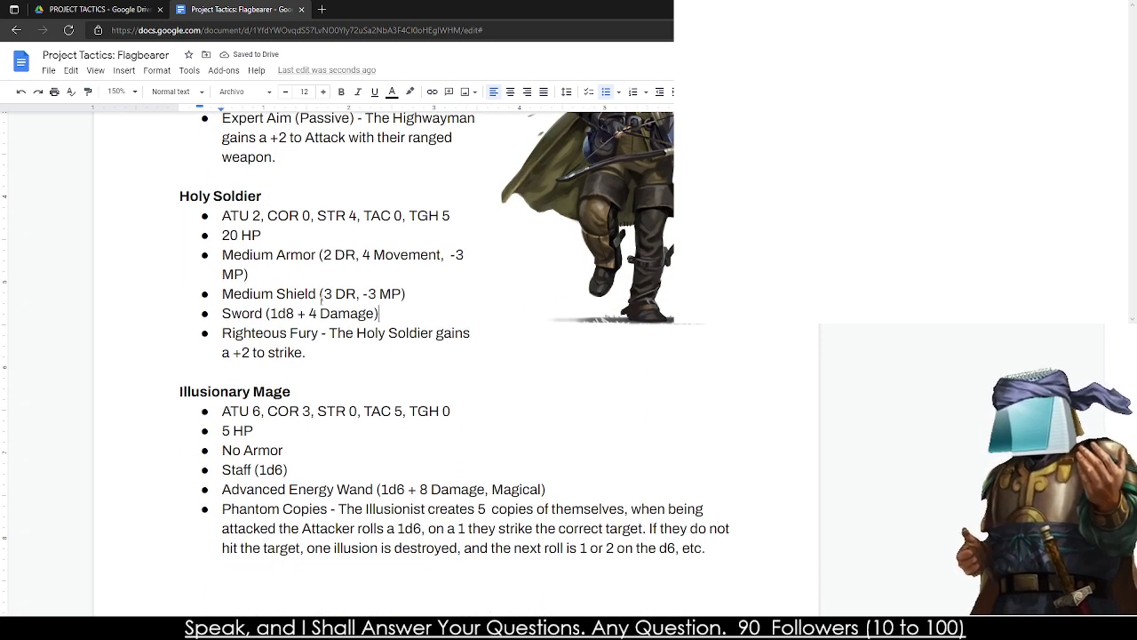
pyautogui.scroll(-1, 322, 301)
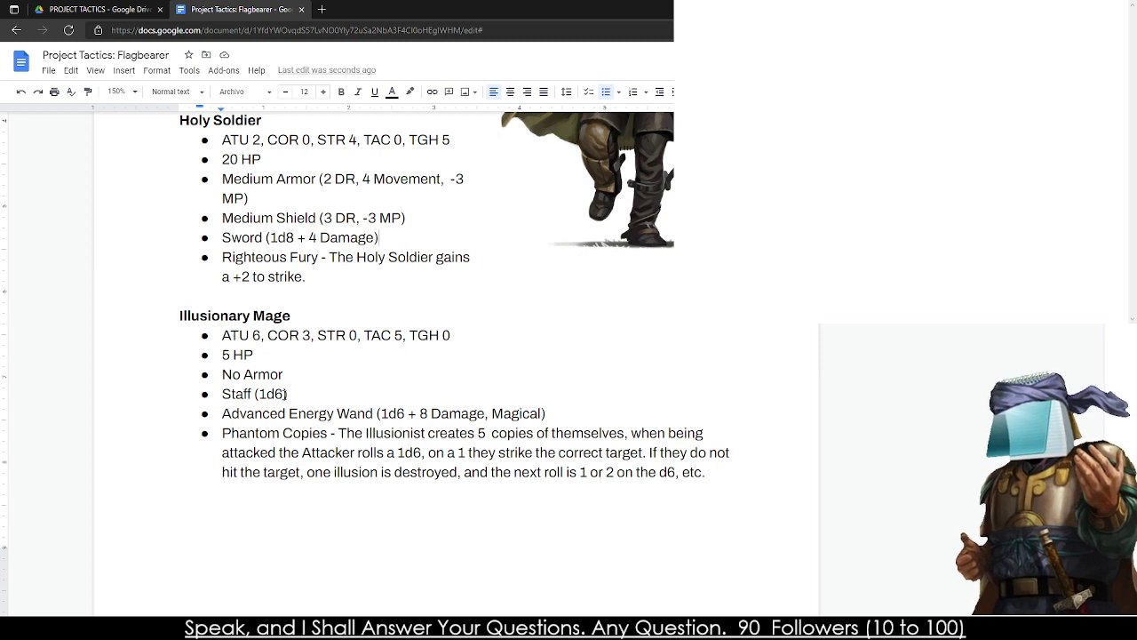
pyautogui.scroll(-7, 318, 299)
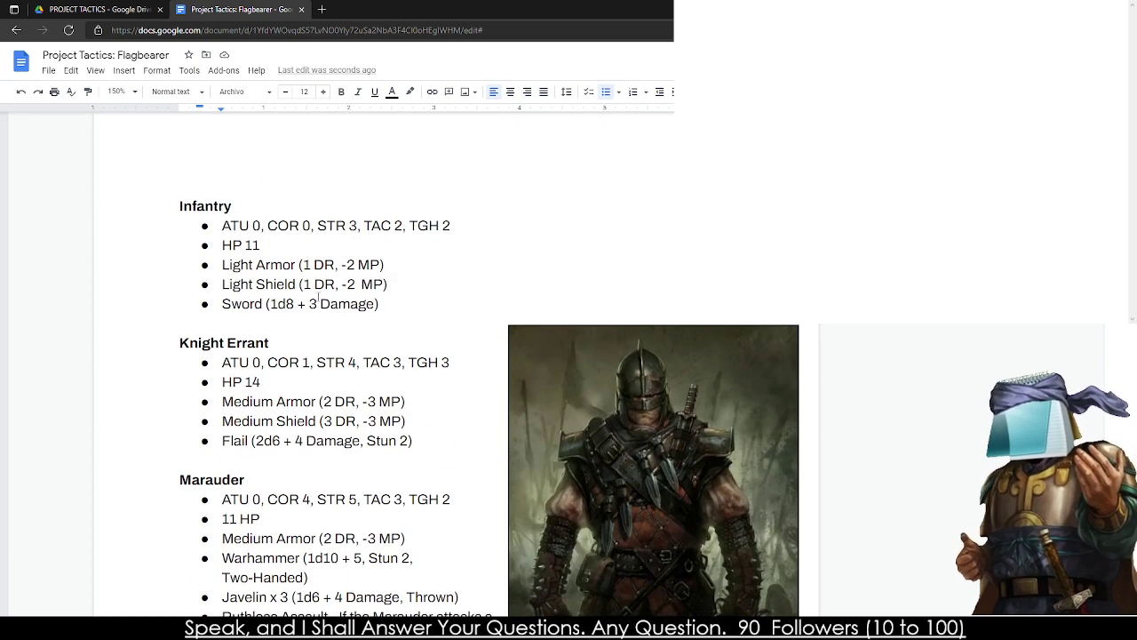
pyautogui.click(339, 266)
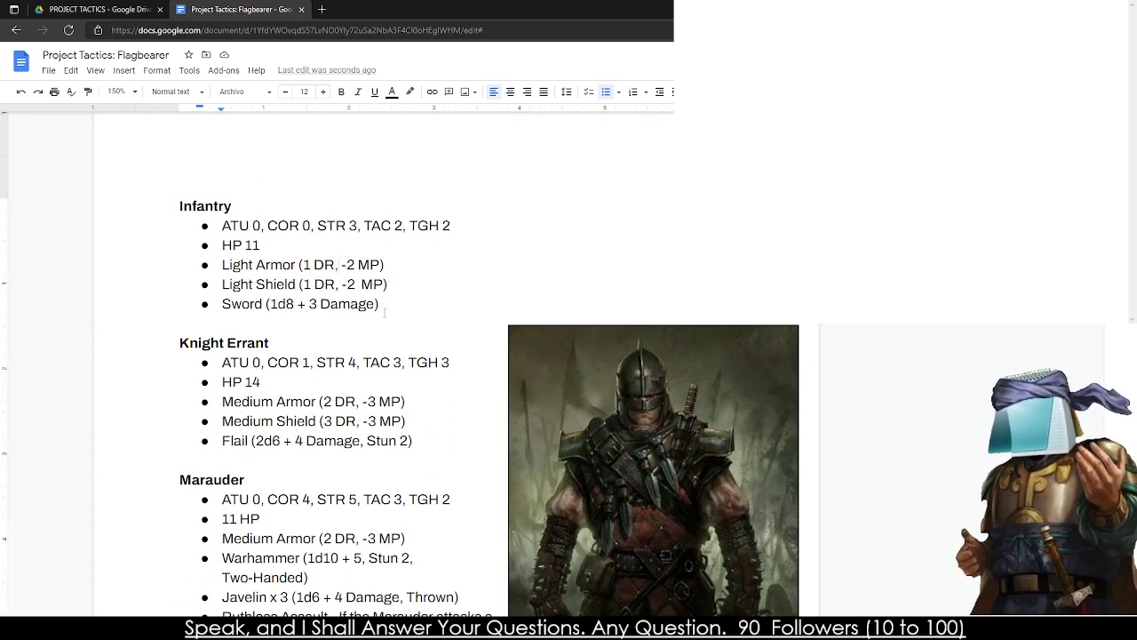
pyautogui.write('5 Movmen')
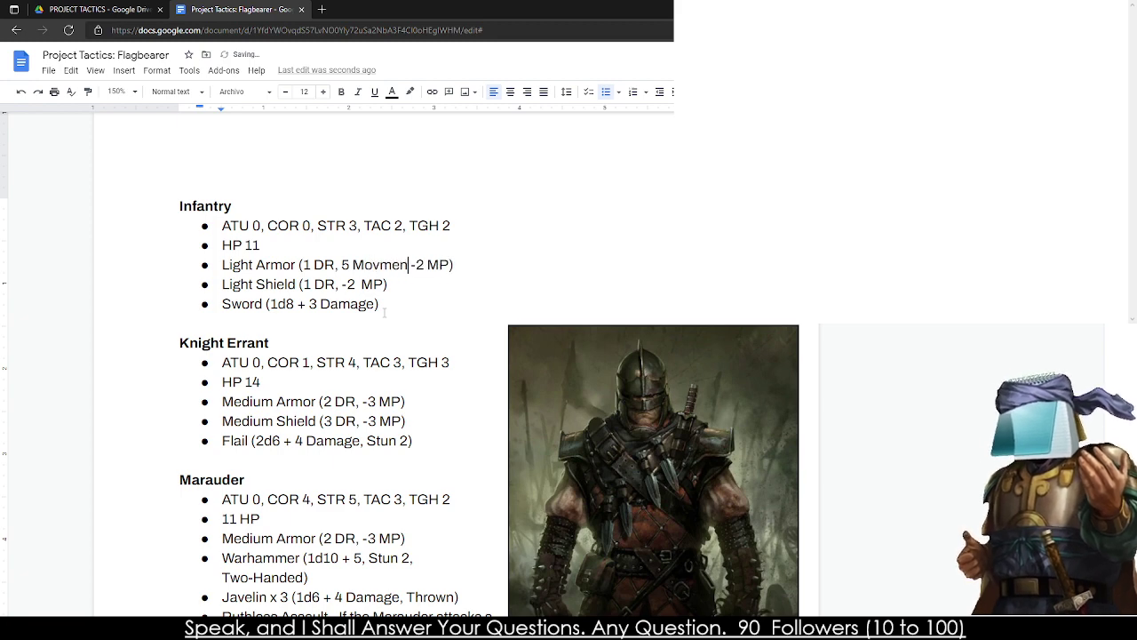
pyautogui.write('t,')
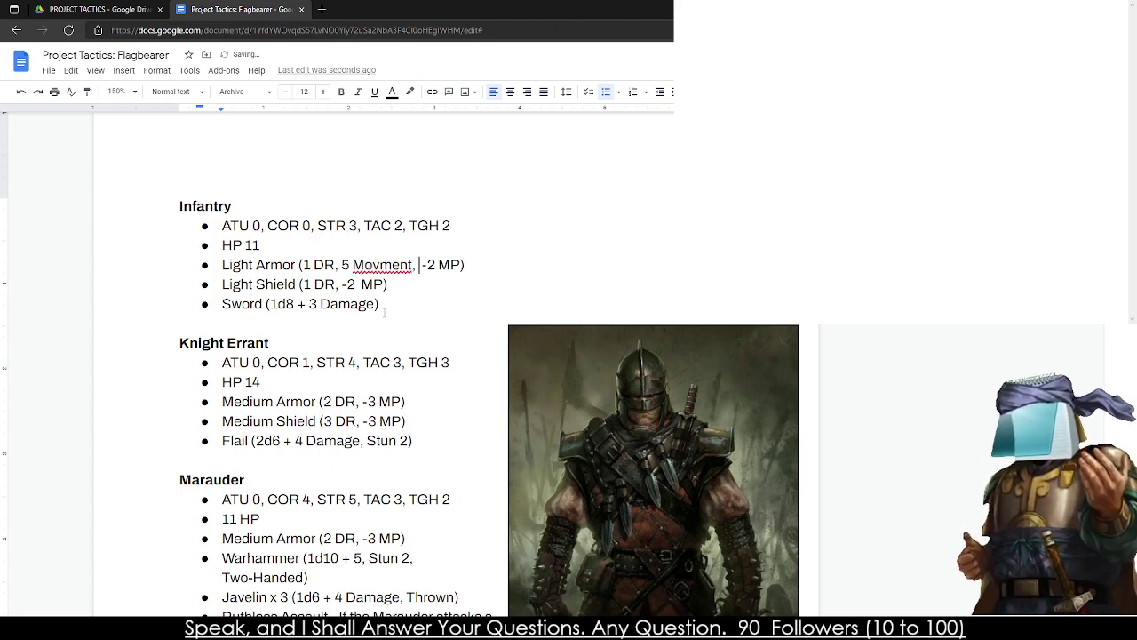
pyautogui.press('BackSpace')
pyautogui.rightClick(402, 265)
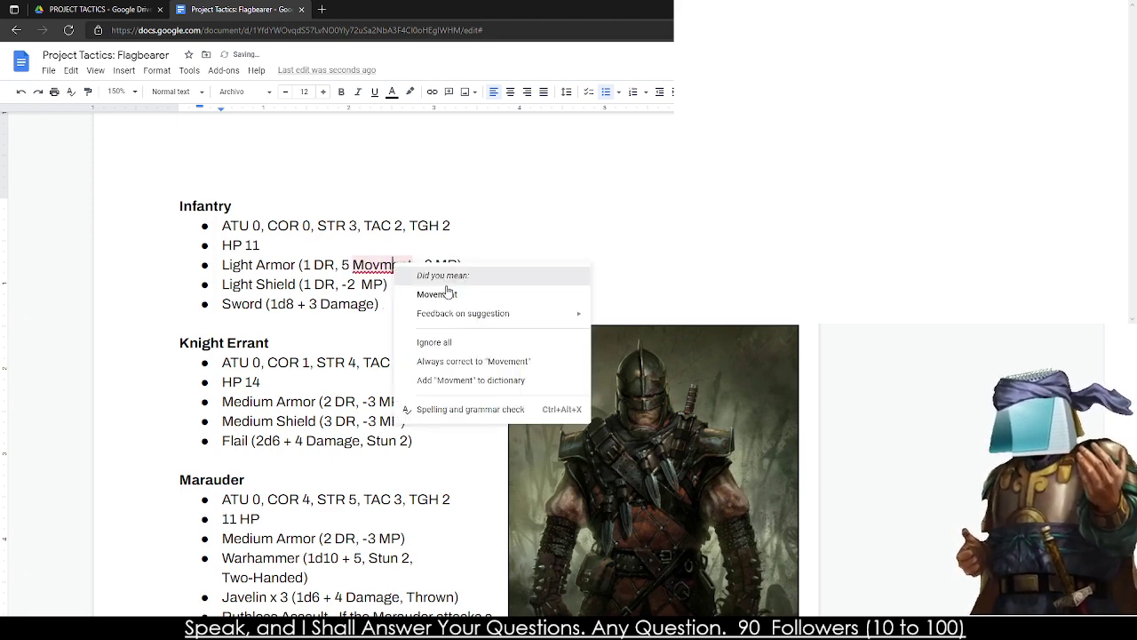
pyautogui.click(447, 292)
# - Insert "4 Movement," before the MP penalty in the Knight Errant's Medium Armor entry
pyautogui.click(359, 402)
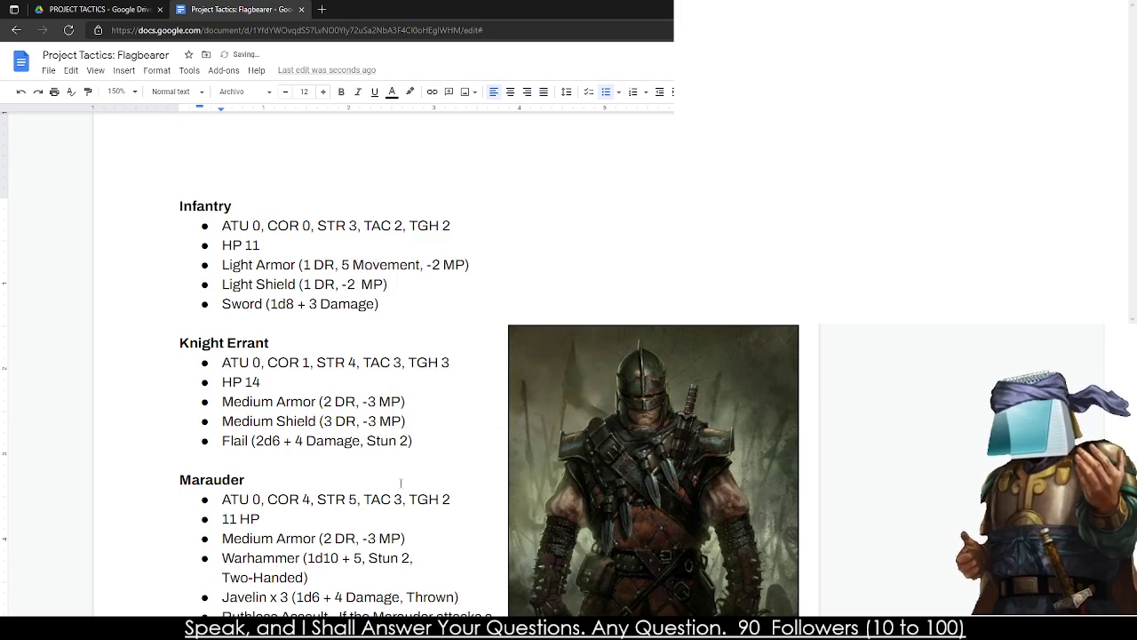
pyautogui.write('4 Mo')
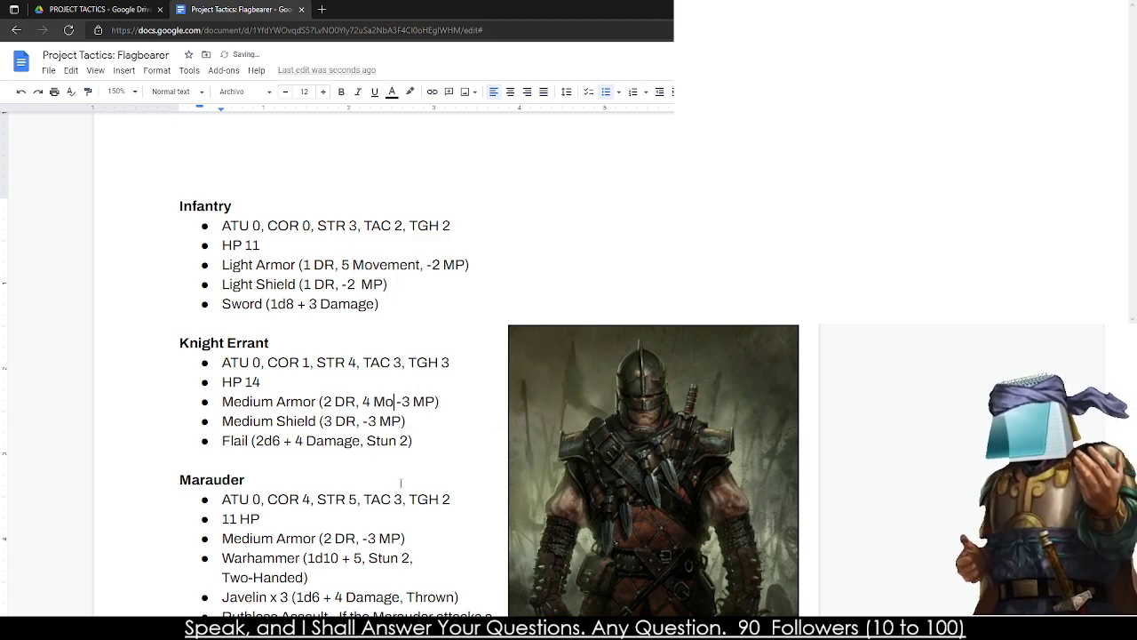
pyautogui.write('vment')
pyautogui.press('BackSpace')
pyautogui.press('BackSpace')
pyautogui.press('BackSpace')
pyautogui.press('BackSpace')
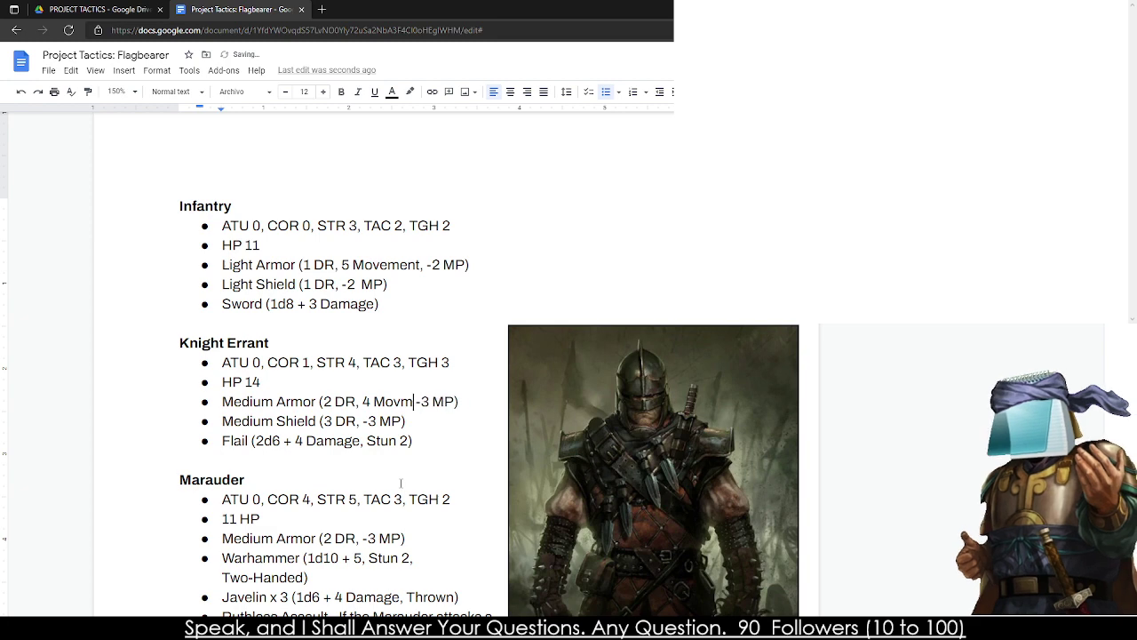
pyautogui.press('BackSpace')
pyautogui.write('ement,')
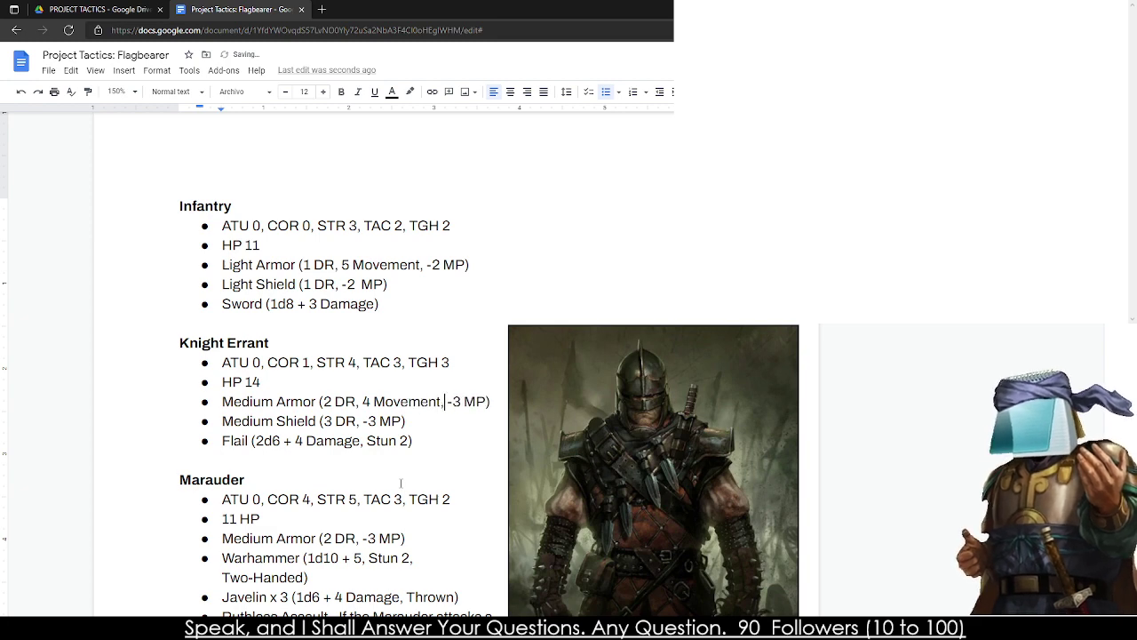
# - Insert "5 Movement," before the MP penalty in the Marauder's Medium Armor entry
pyautogui.scroll(-3, 335, 520)
pyautogui.click(356, 386)
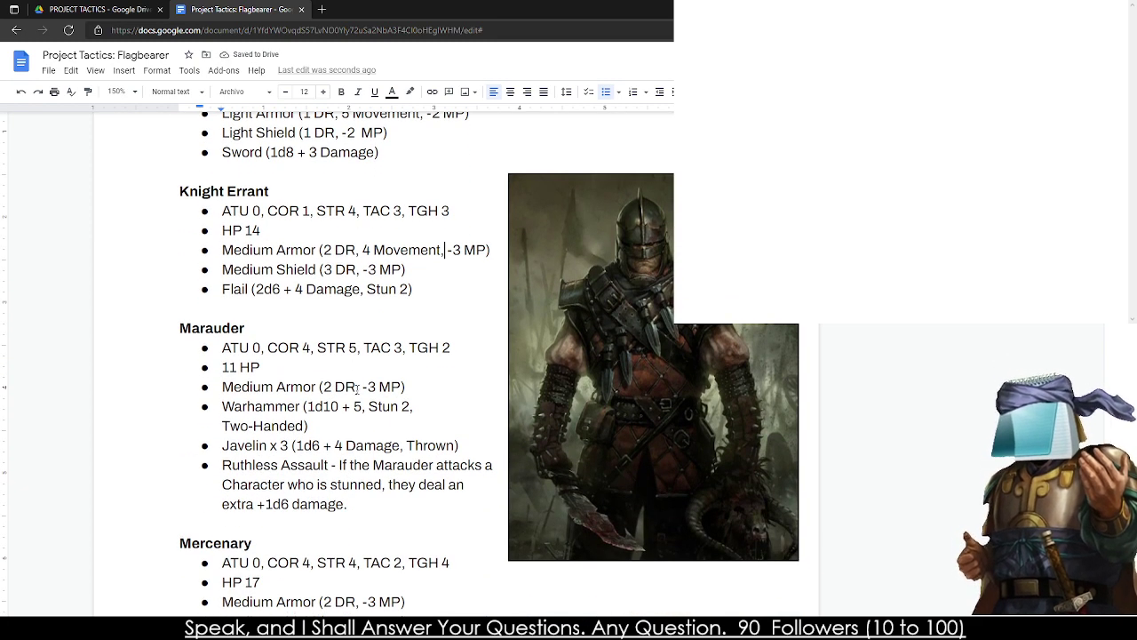
pyautogui.write('5 Move')
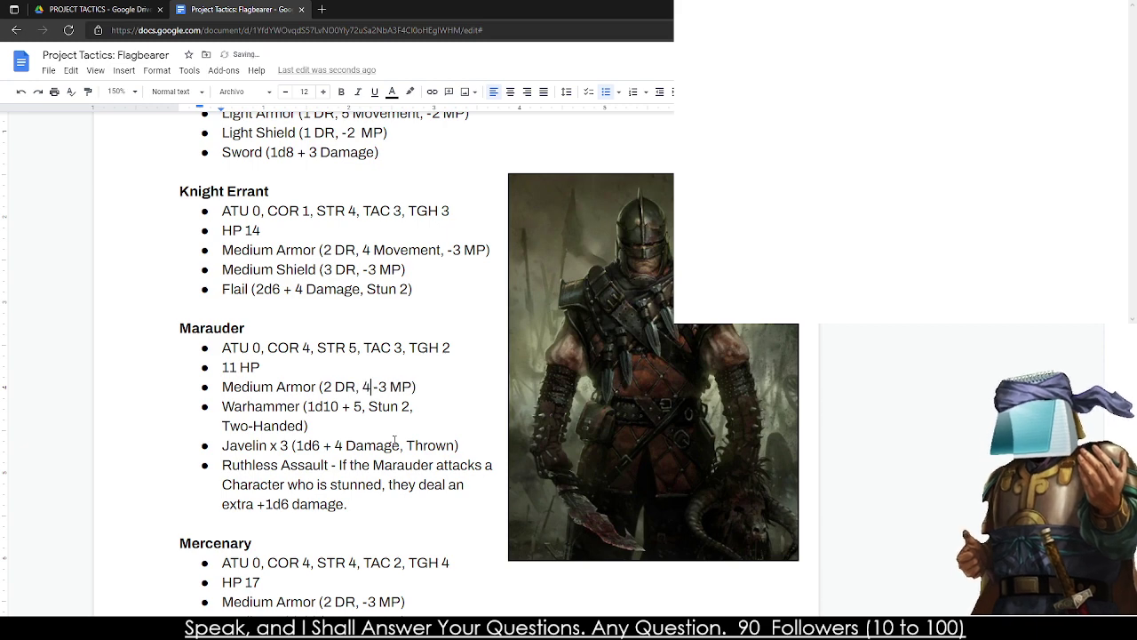
pyautogui.write('ment,')
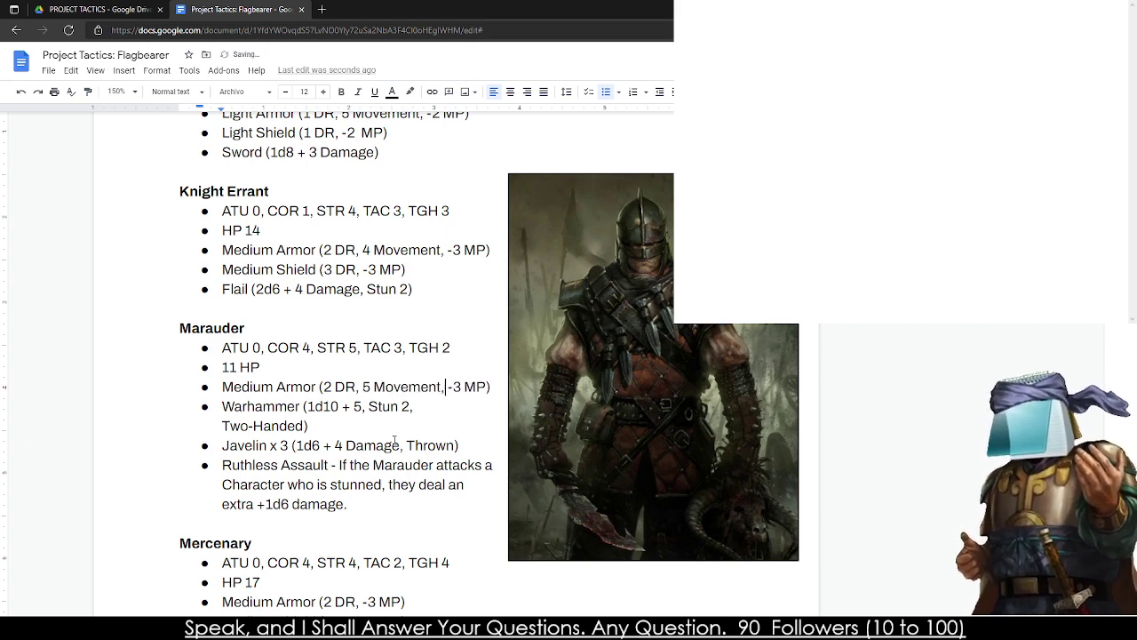
# - Insert "4 Movement," before the MP penalty in the Mercenary's Medium Armor entry, with the spelling of "Movement" corrected
pyautogui.scroll(-2, 395, 442)
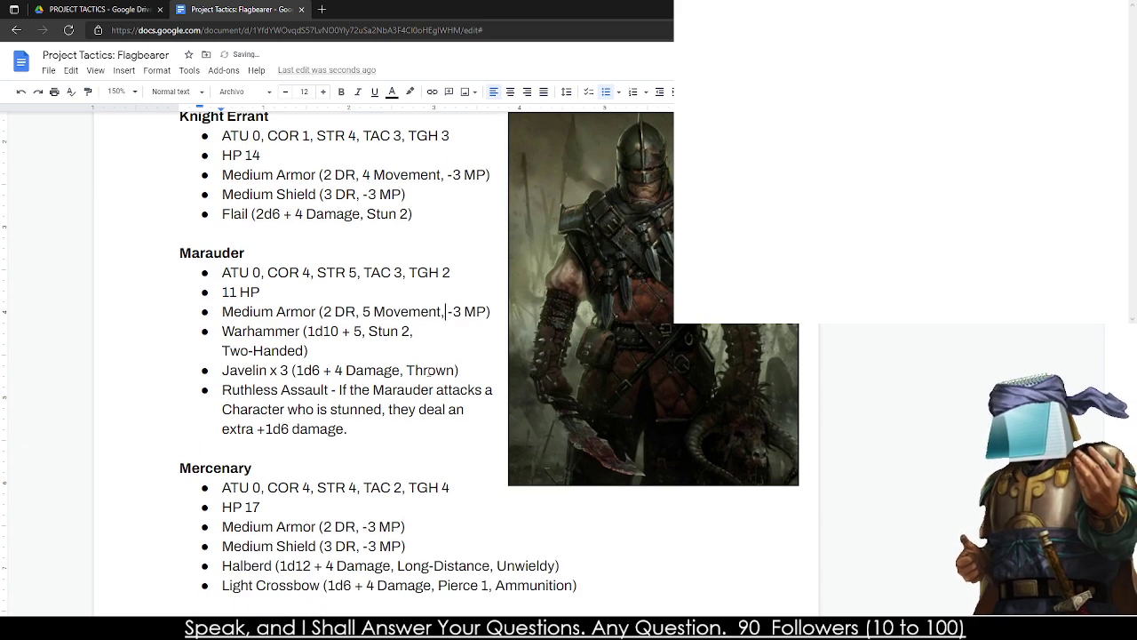
pyautogui.scroll(-2, 339, 424)
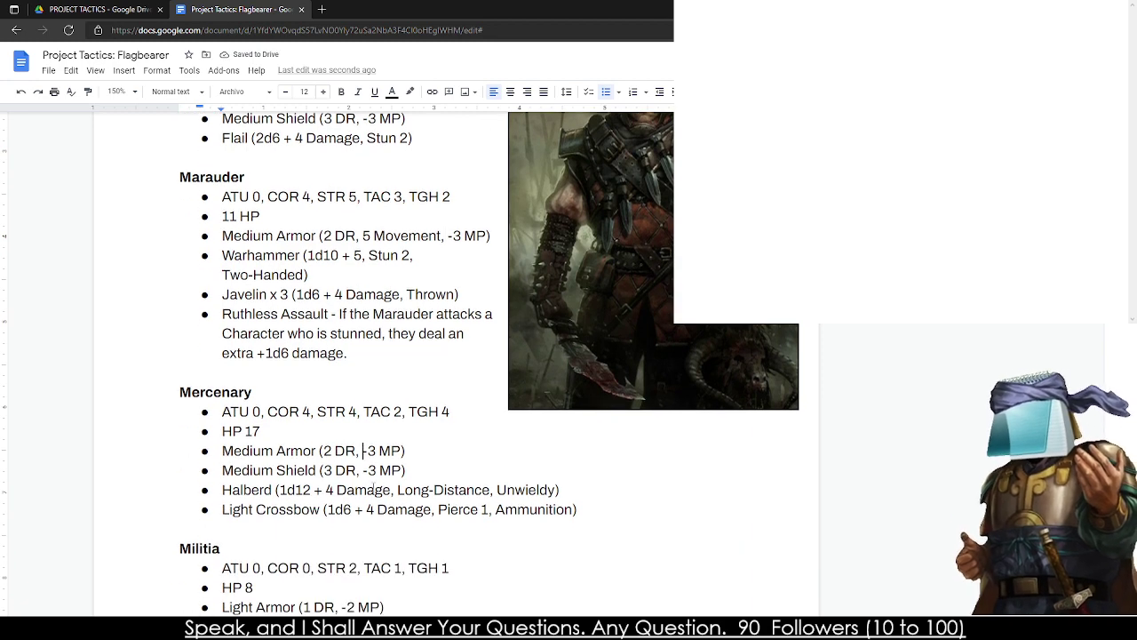
pyautogui.write('4 -3 ')
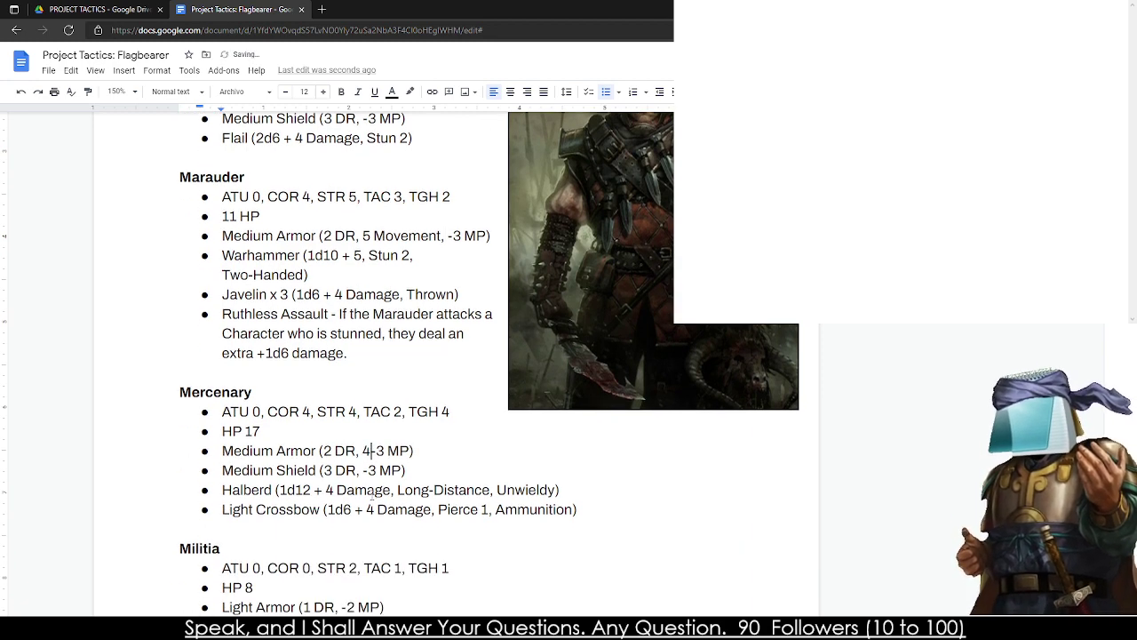
pyautogui.write('M')
pyautogui.press('BackSpace')
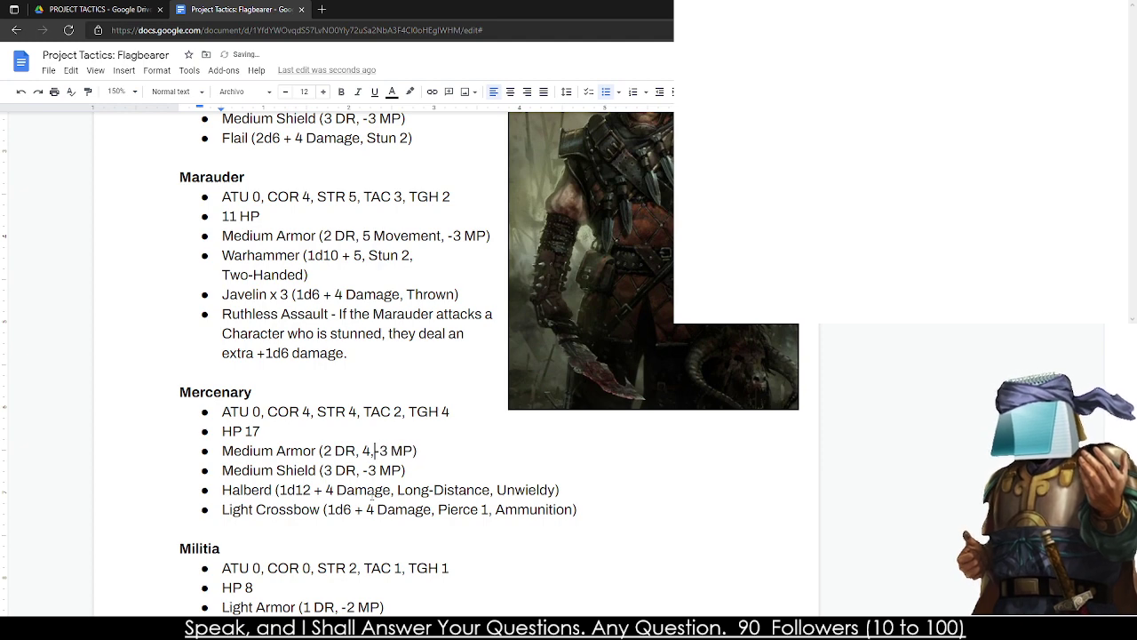
pyautogui.write('Movmeent')
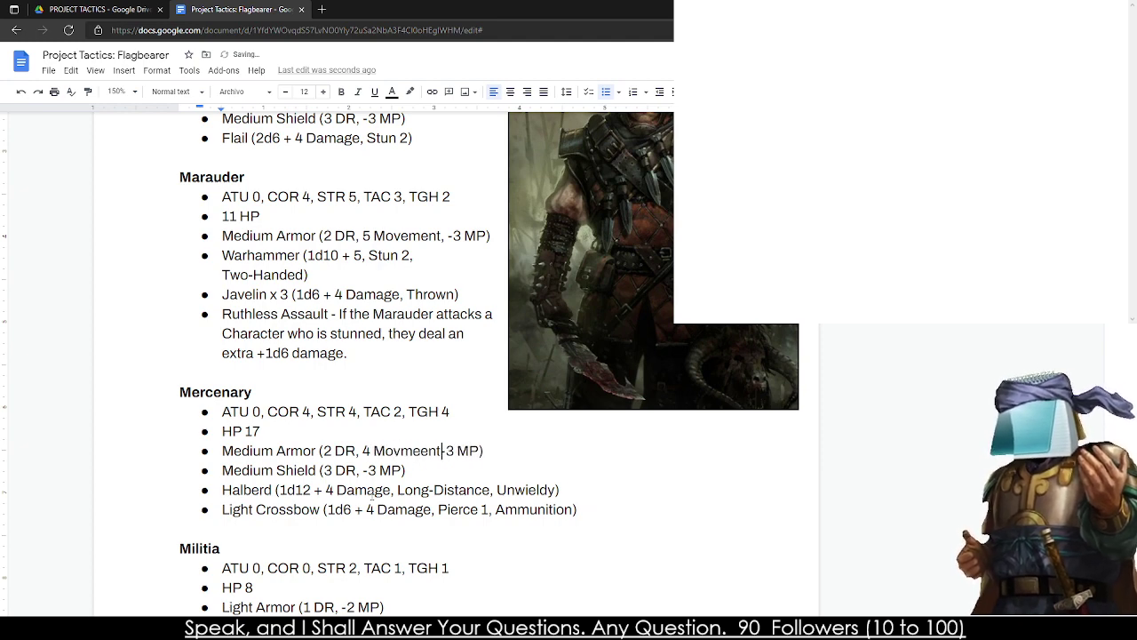
pyautogui.press('BackSpace')
pyautogui.press('BackSpace')
pyautogui.press('BackSpace')
pyautogui.press('BackSpace')
pyautogui.write('ent,')
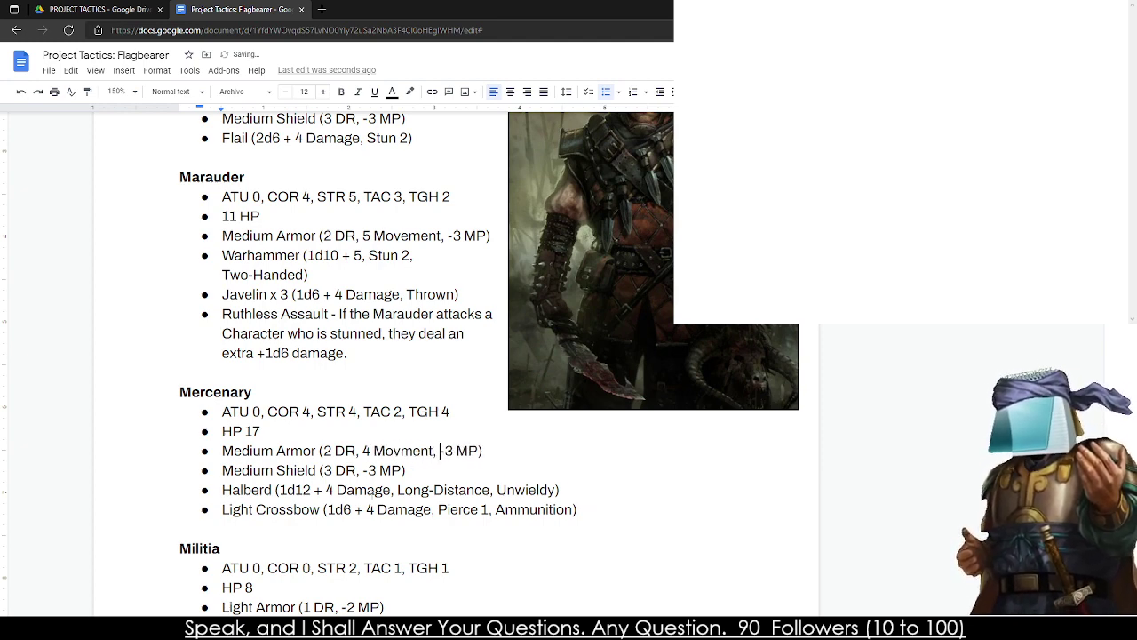
pyautogui.scroll(-1, 372, 495)
pyautogui.rightClick(411, 373)
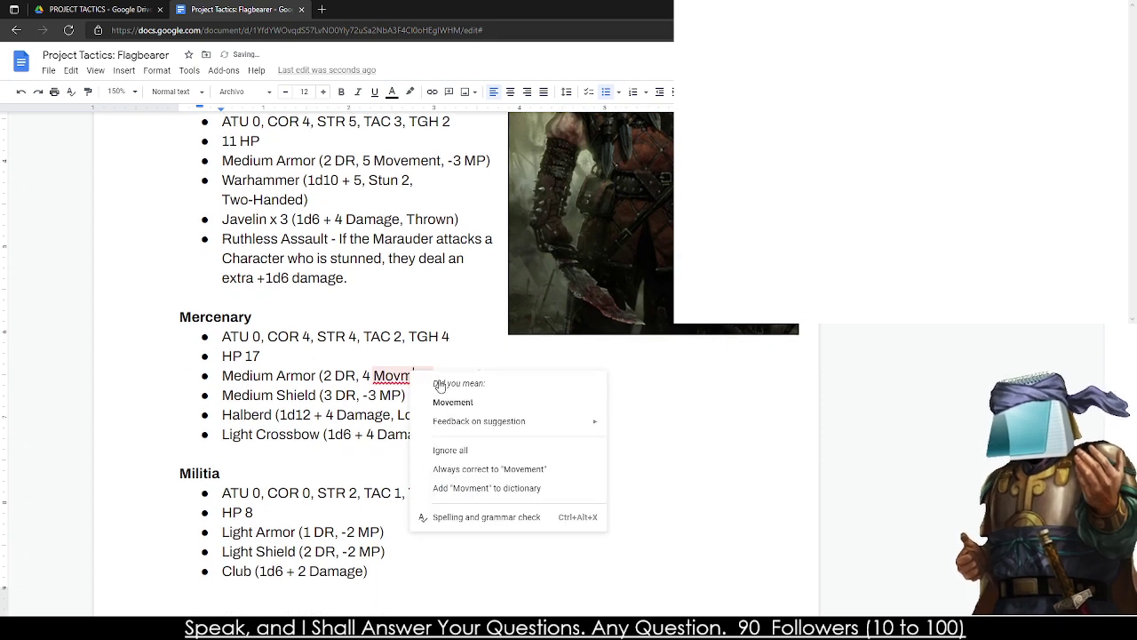
pyautogui.click(452, 401)
# - Insert "5 Movement," before the MP penalty in the Light Armor entries of the Militia and the Monk
pyautogui.scroll(-3, 452, 401)
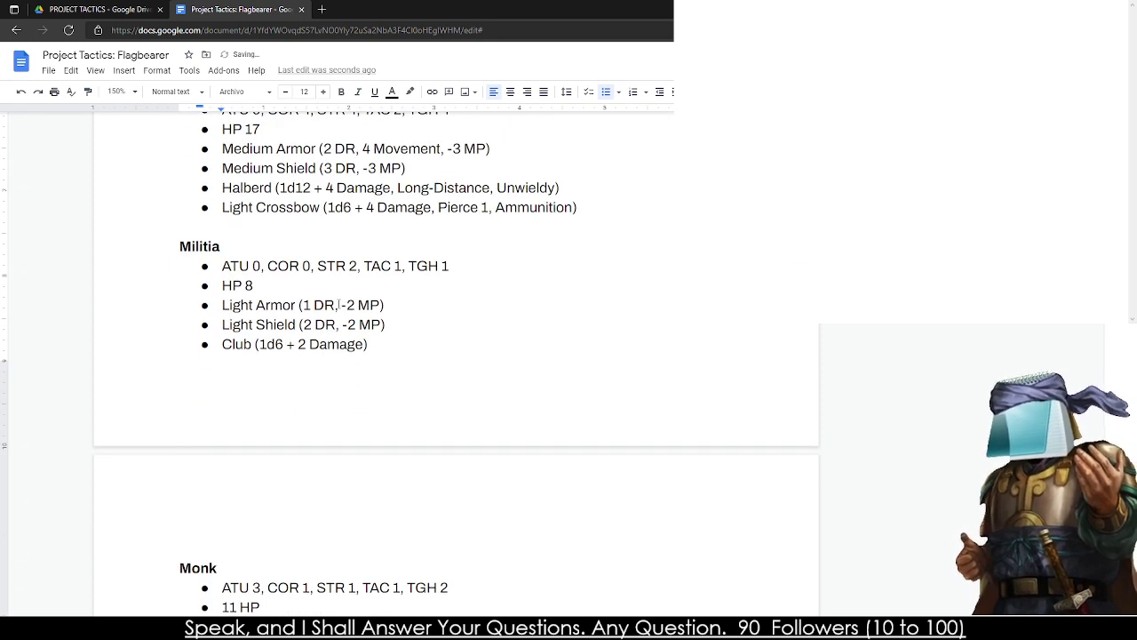
pyautogui.write('5 Movement,')
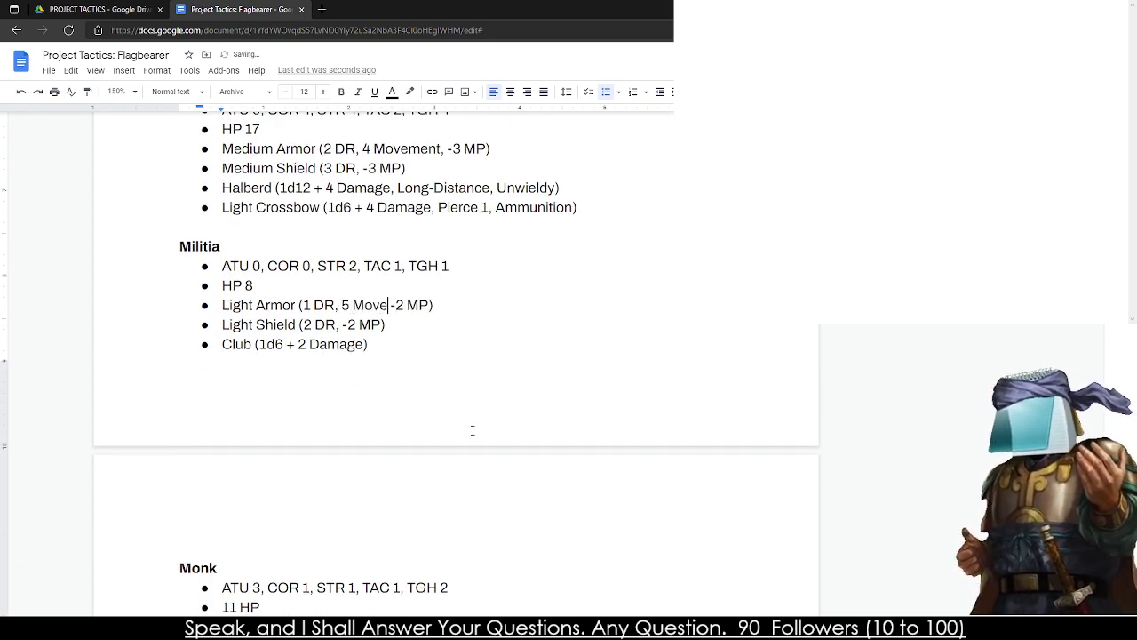
pyautogui.scroll(-2, 340, 362)
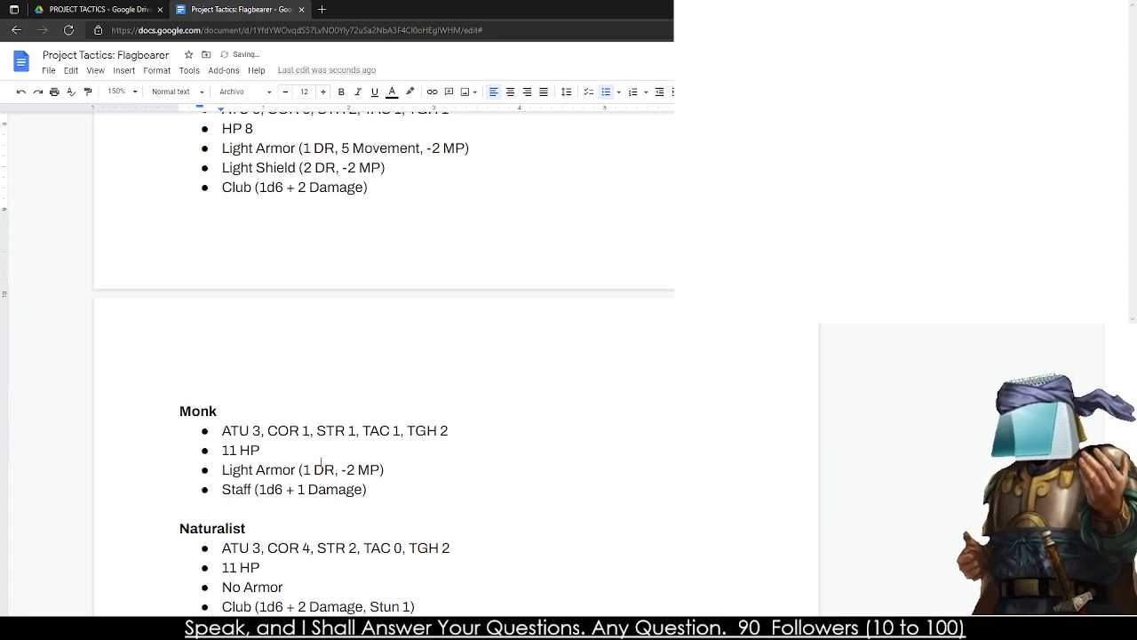
pyautogui.scroll(-2, 336, 325)
pyautogui.click(339, 325)
pyautogui.write('5 M')
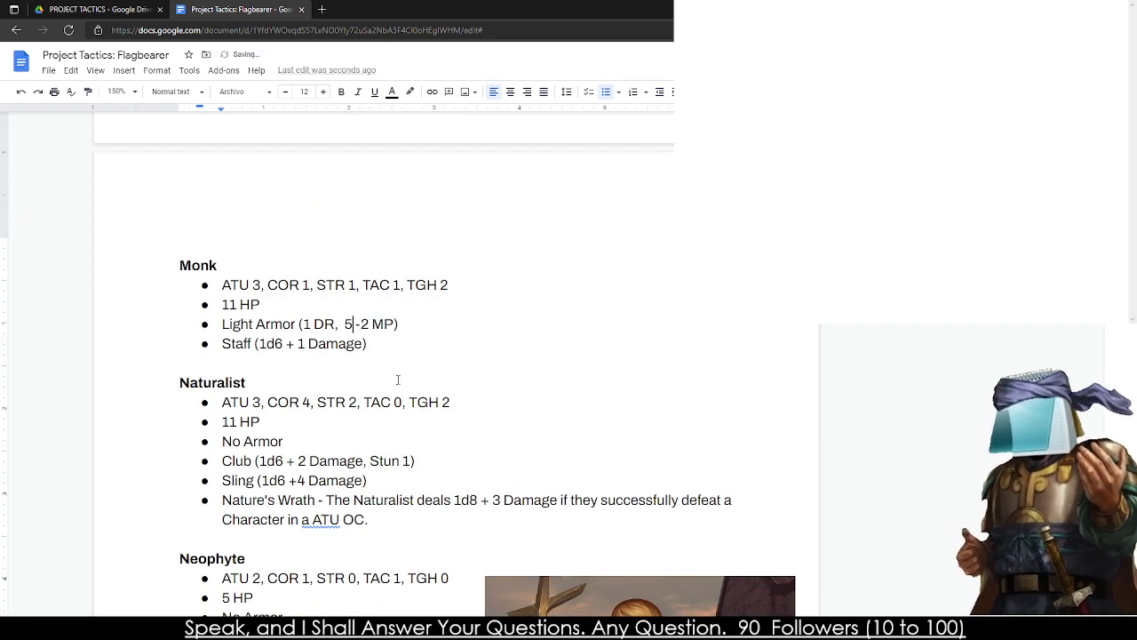
pyautogui.write('ovement,')
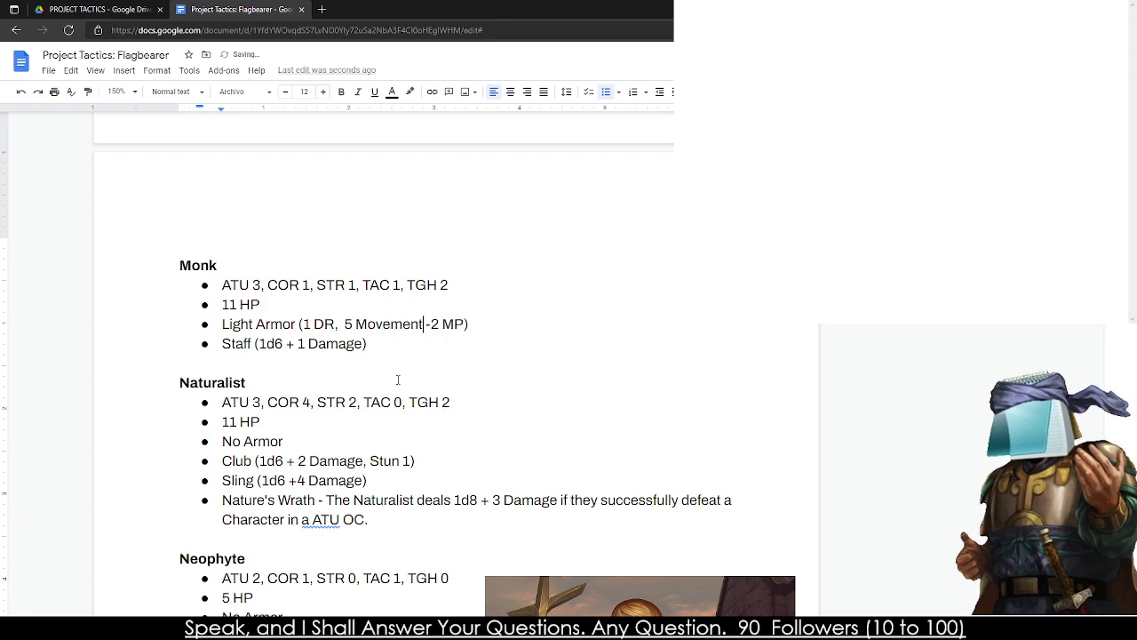
# - Change "Health" to lowercase "health" in the Priest's Healing Word description
pyautogui.scroll(-4, 301, 460)
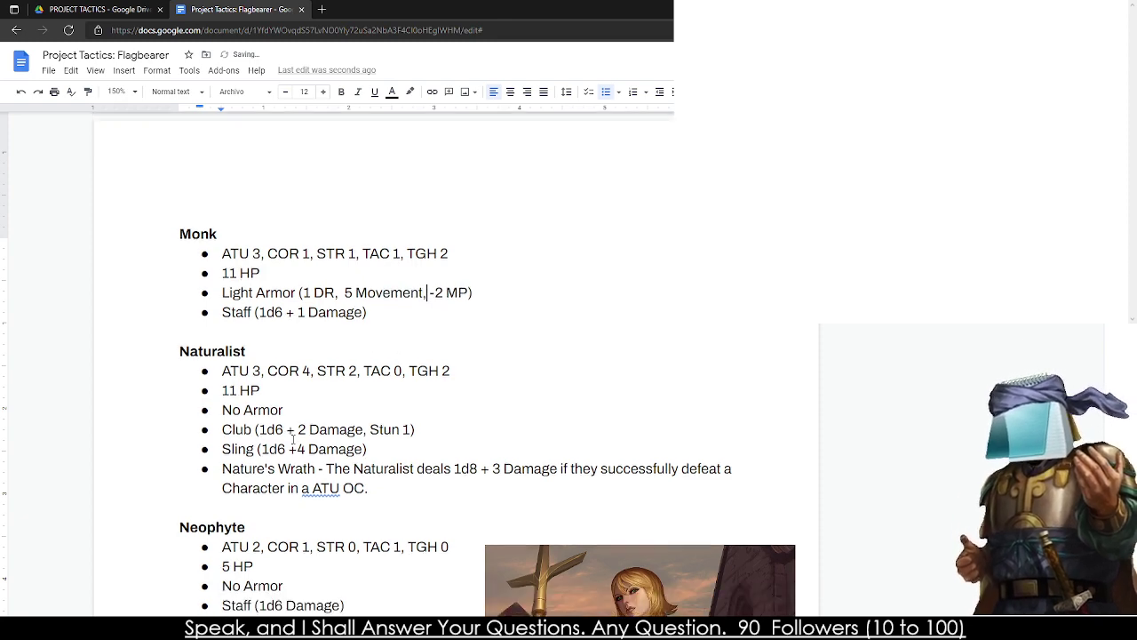
pyautogui.scroll(-1, 294, 328)
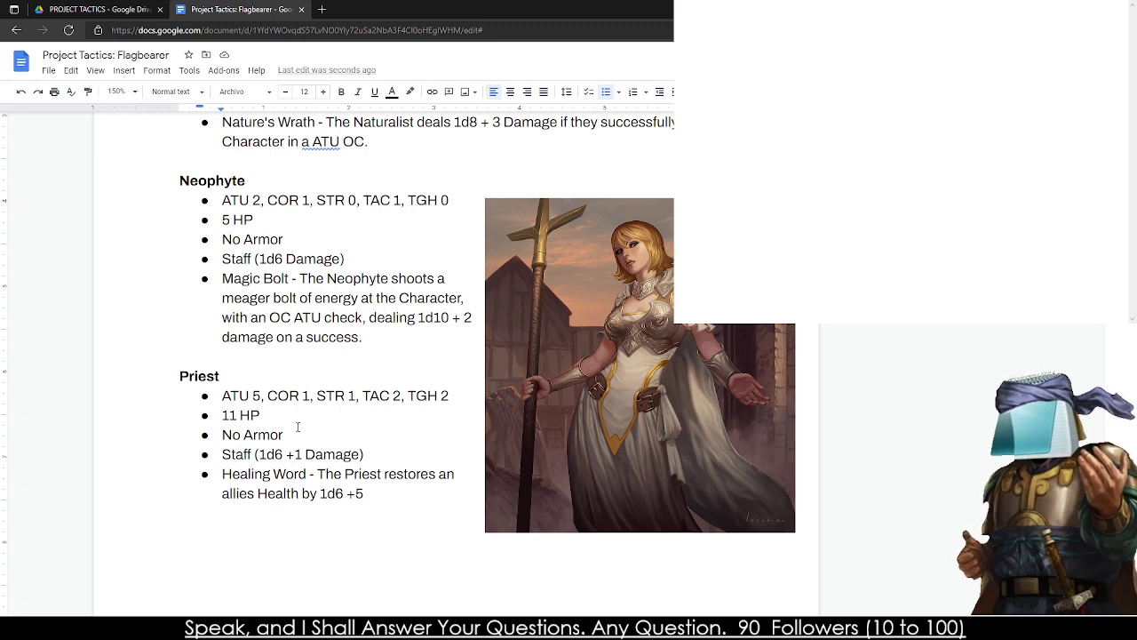
pyautogui.scroll(-1, 297, 427)
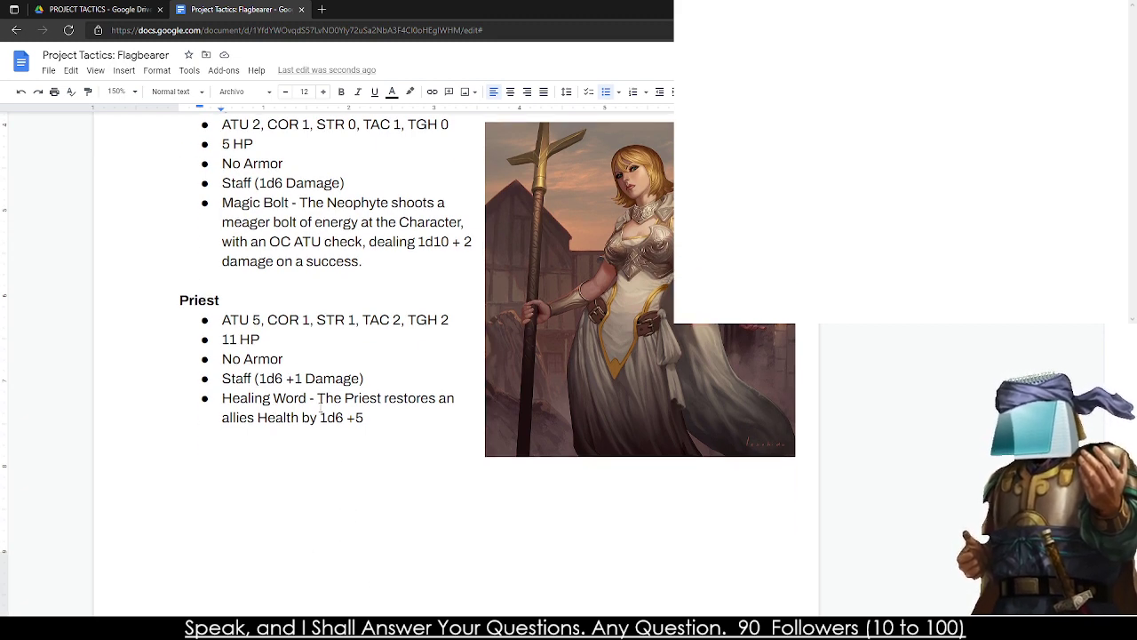
pyautogui.scroll(1, 303, 340)
pyautogui.doubleClick(275, 493)
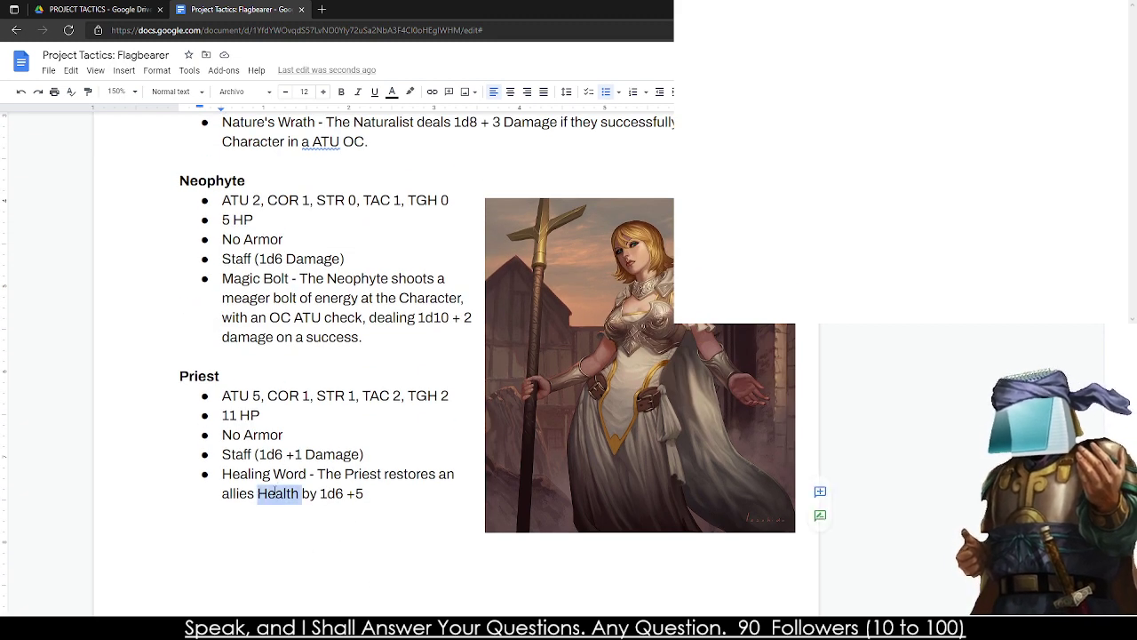
pyautogui.write('health')
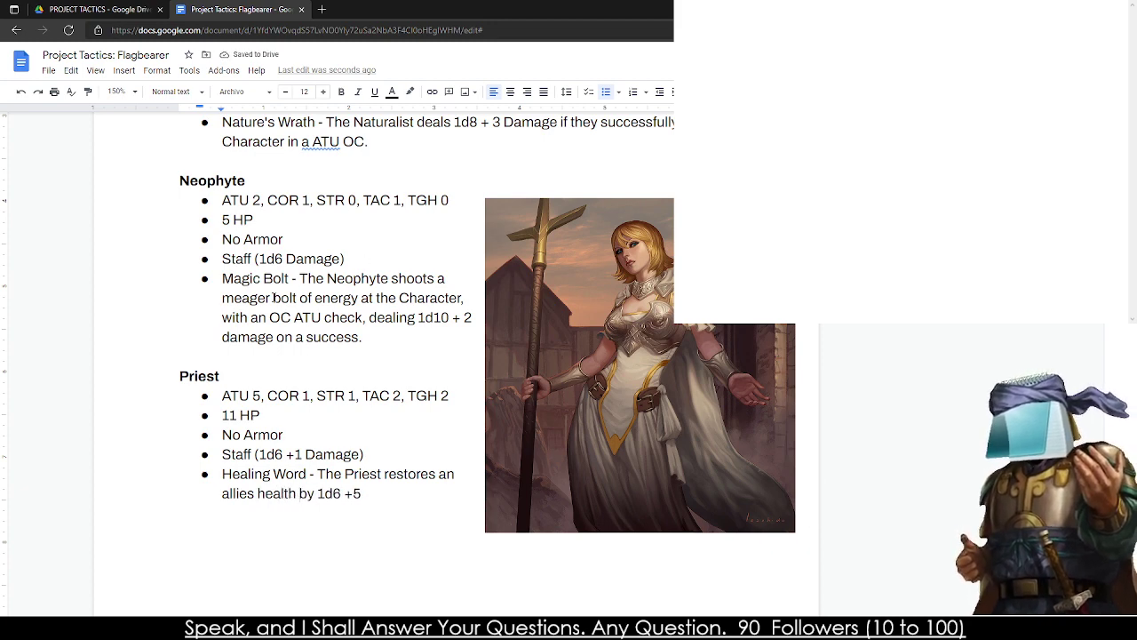
# - Insert "5 Movement," before the MP penalty in the Light Armor entries of the Raiders and the Rogue
pyautogui.scroll(-6, 273, 298)
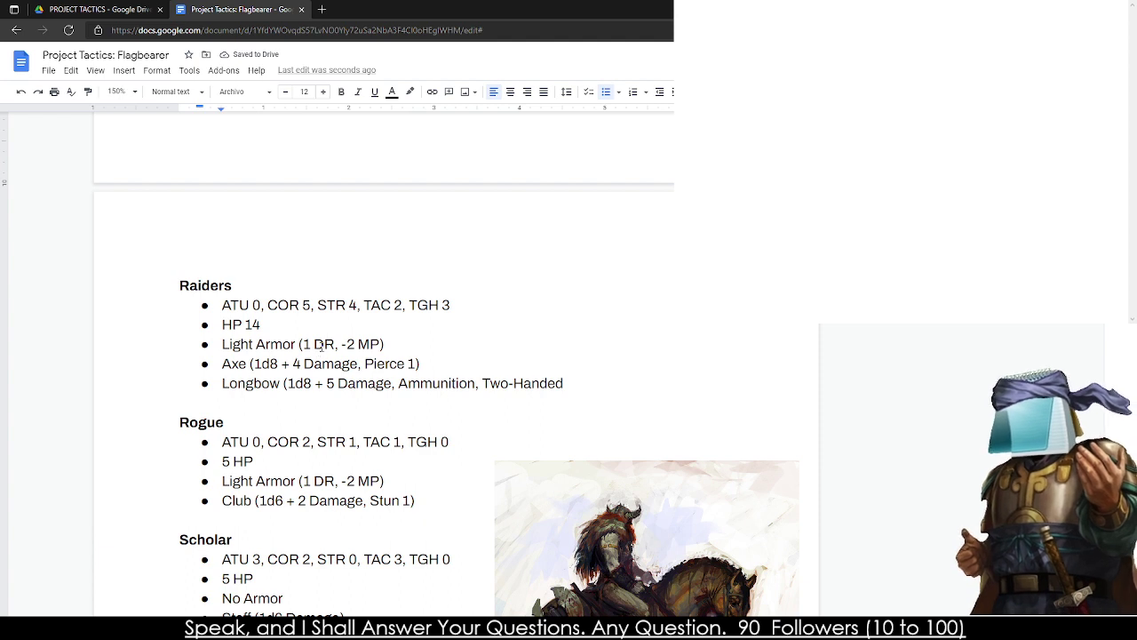
pyautogui.click(341, 345)
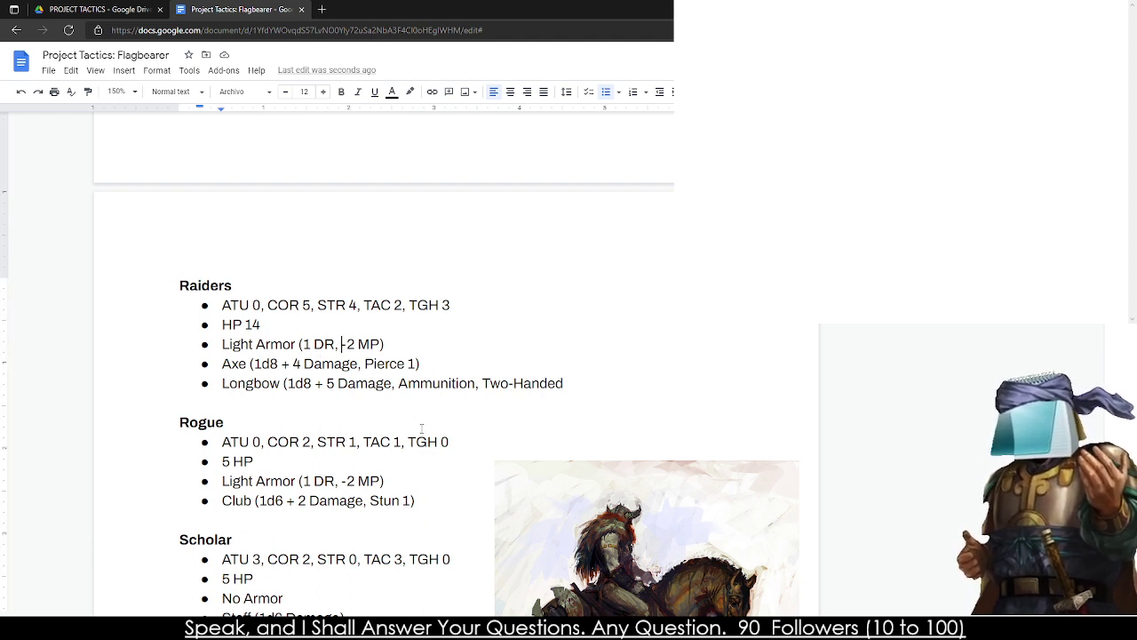
pyautogui.write('5')
pyautogui.write(' Movement,')
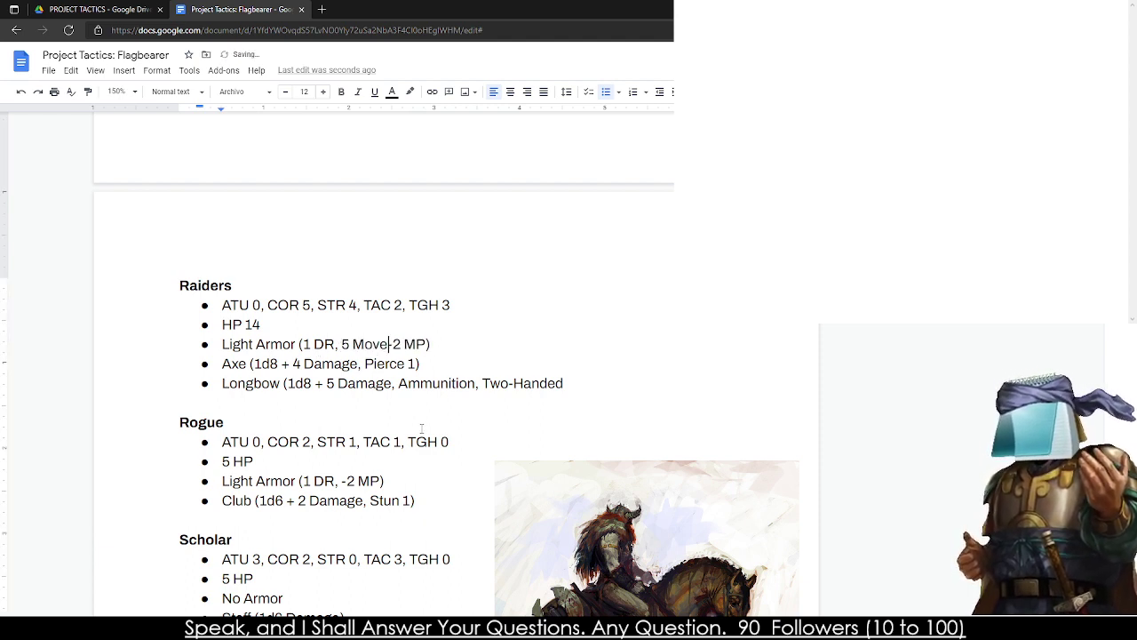
pyautogui.scroll(-1, 422, 429)
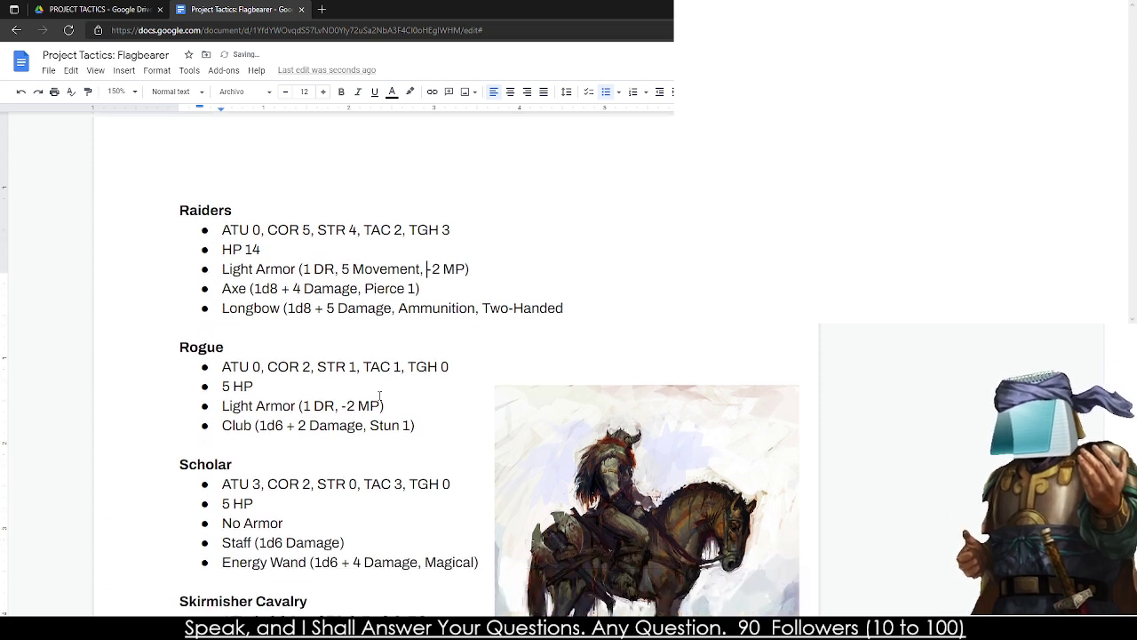
pyautogui.click(336, 405)
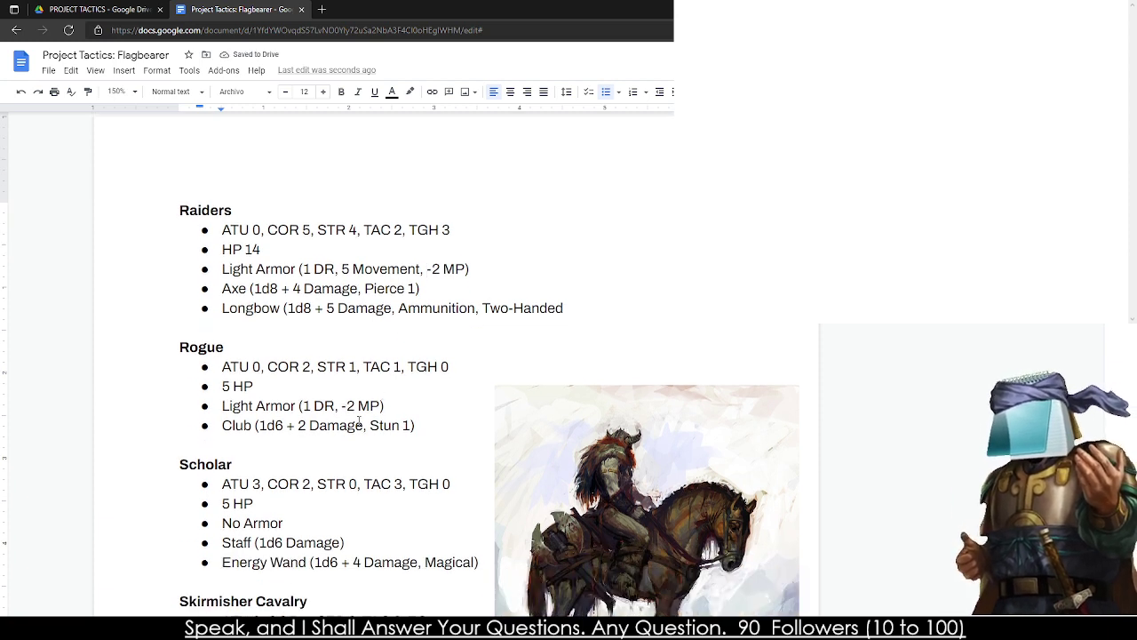
pyautogui.write('5 Movement,')
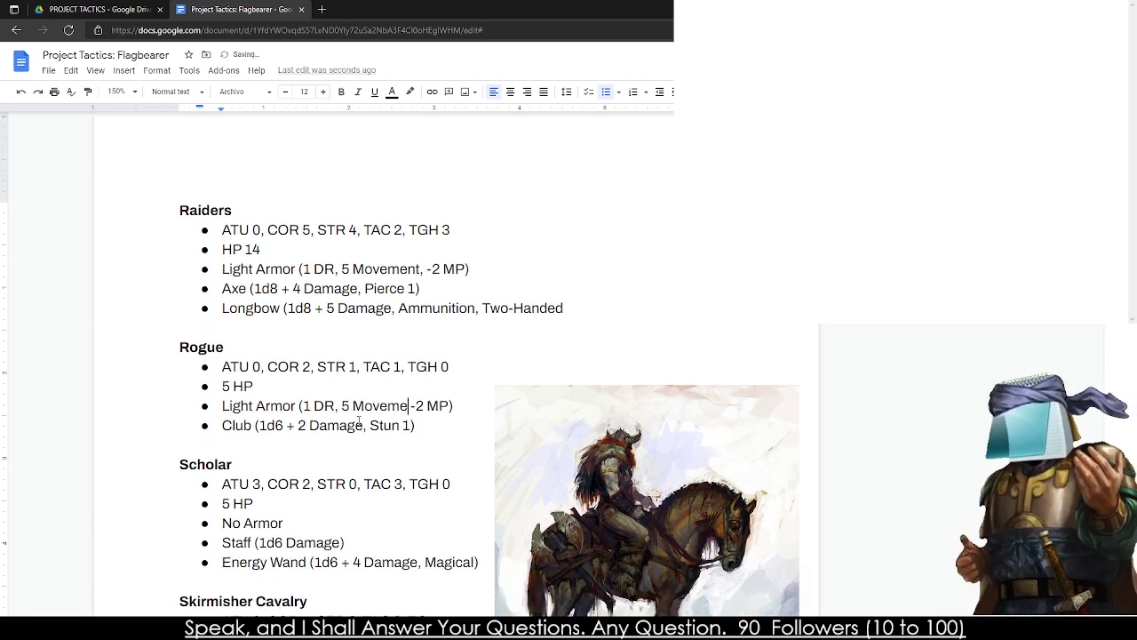
# - Insert "5 Movement," before the MP penalty in the Skirmisher Cavalry's Light Armor entry
pyautogui.scroll(-2, 359, 421)
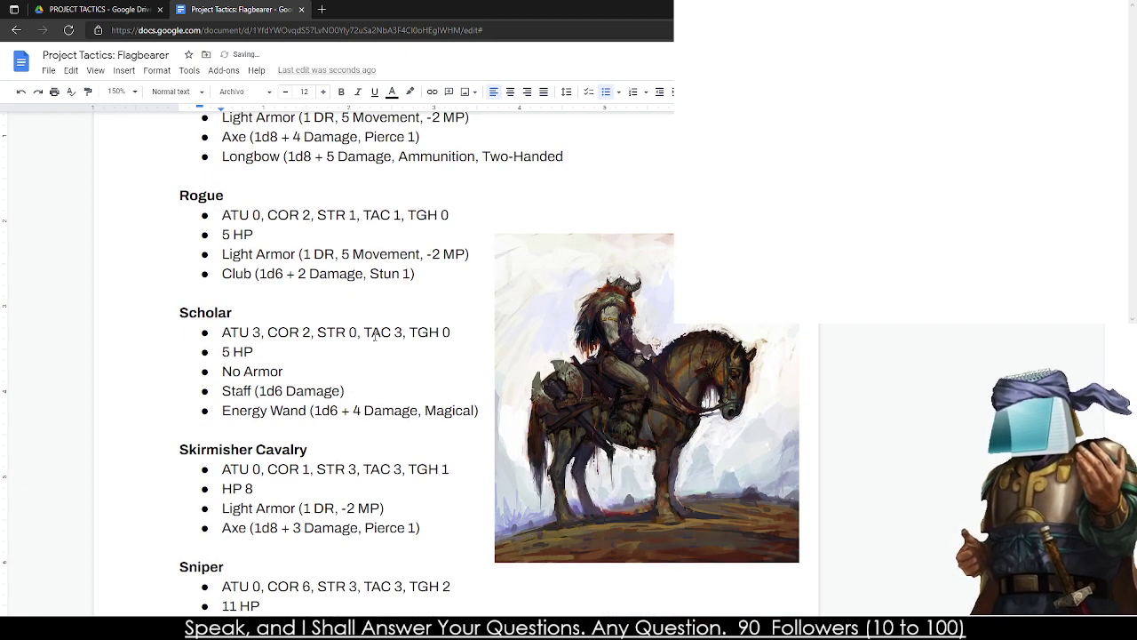
pyautogui.scroll(-1, 286, 382)
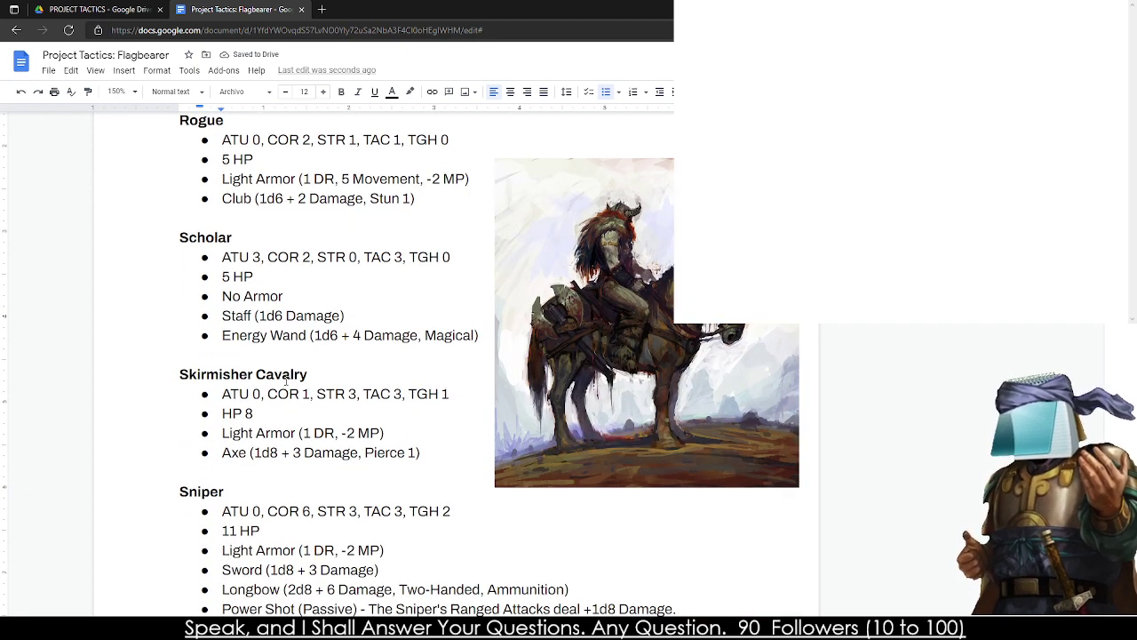
pyautogui.write('5 ')
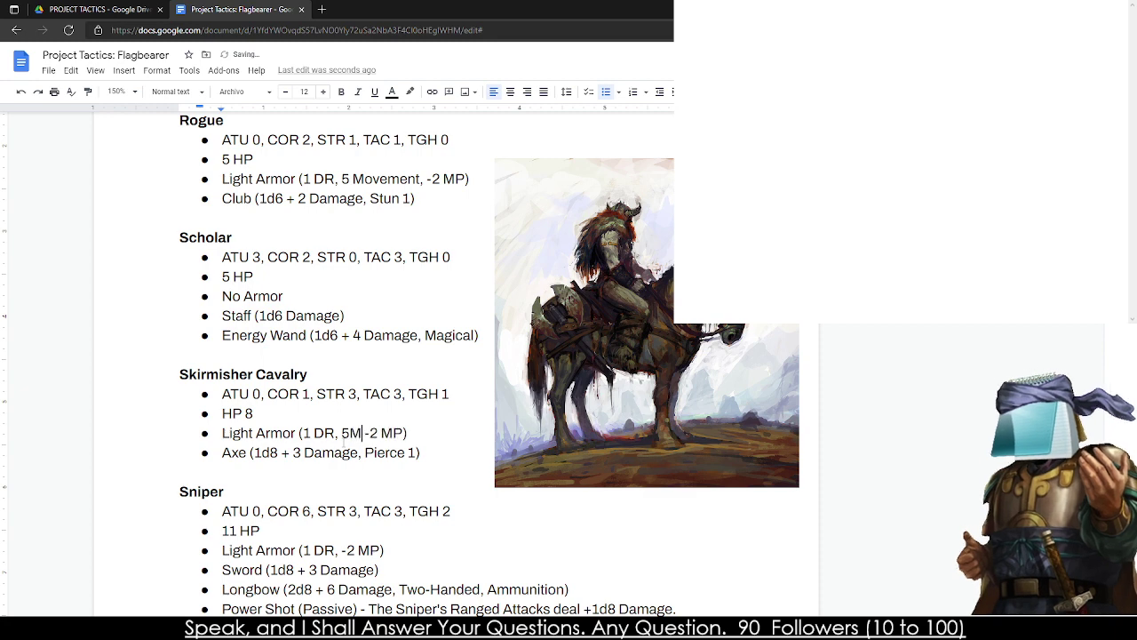
pyautogui.write('Movement,')
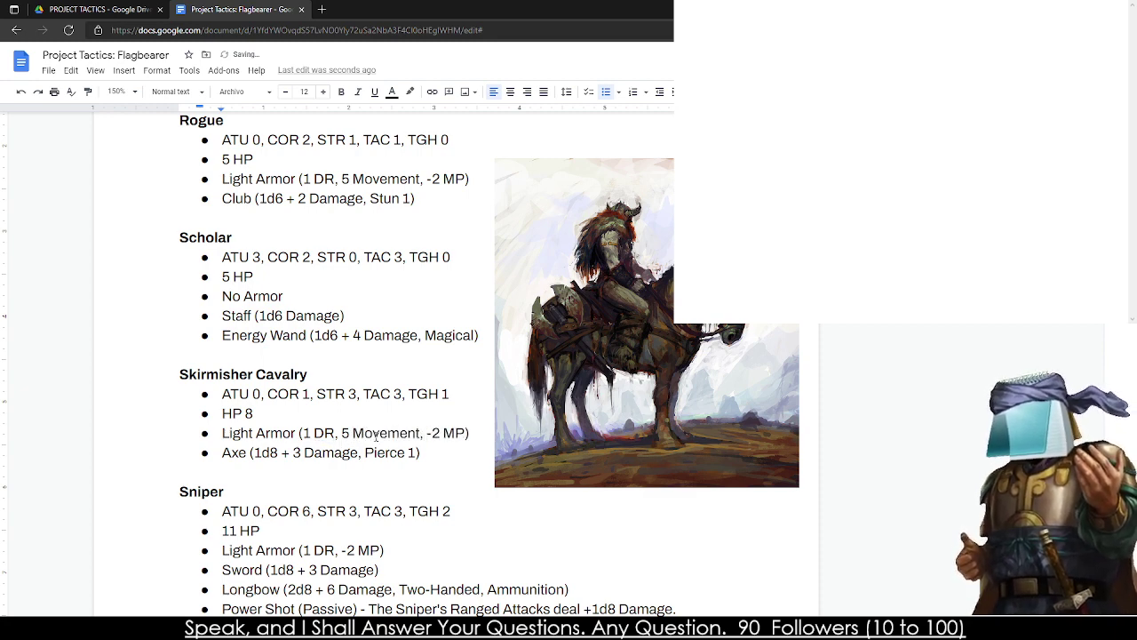
# - Insert "5 Movement," before the MP penalty in the Sniper's Light Armor entry, with a capital M
pyautogui.scroll(-3, 376, 436)
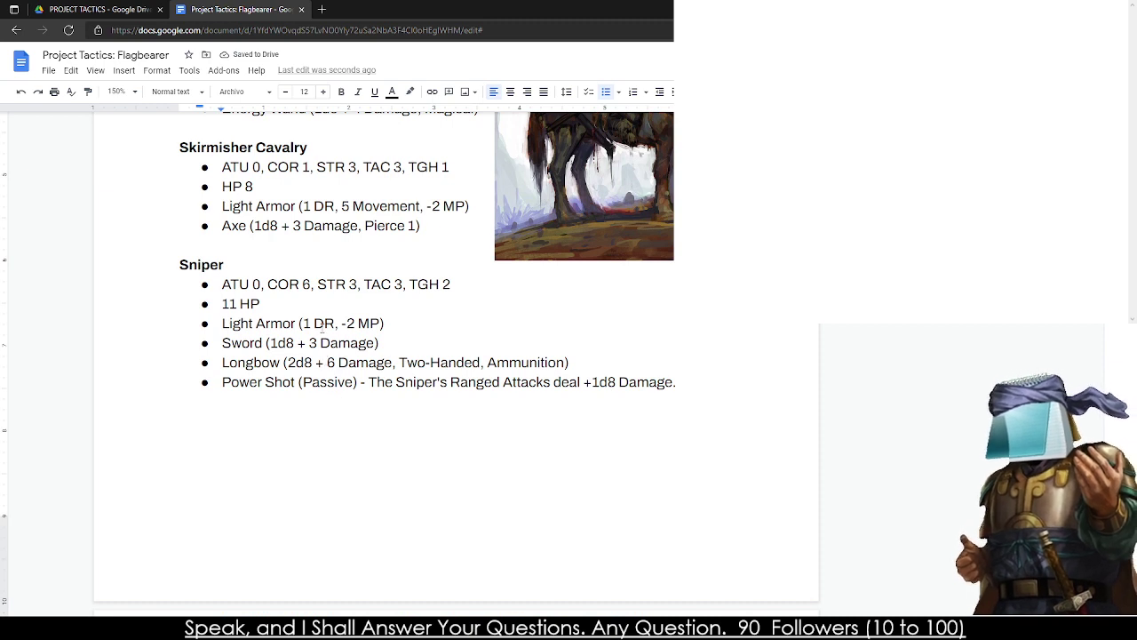
pyautogui.click(342, 323)
pyautogui.write('5 moveme')
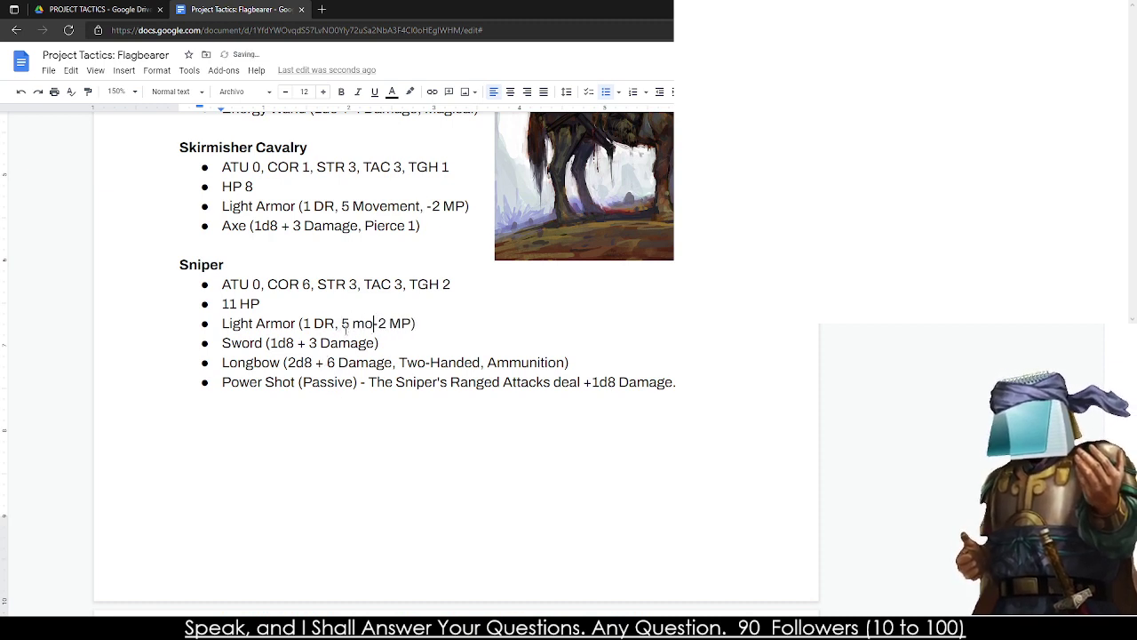
pyautogui.press('BackSpace')
pyautogui.press('BackSpace')
pyautogui.press('BackSpace')
pyautogui.press('BackSpace')
pyautogui.press('BackSpace')
pyautogui.press('BackSpace')
pyautogui.write('Mo')
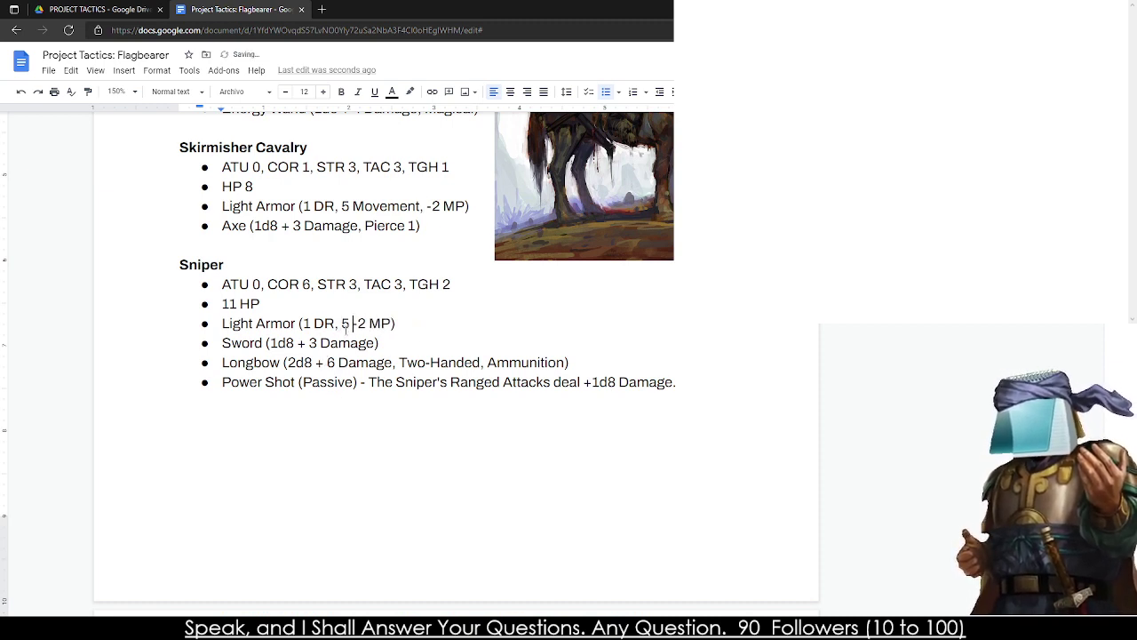
pyautogui.write('vement,')
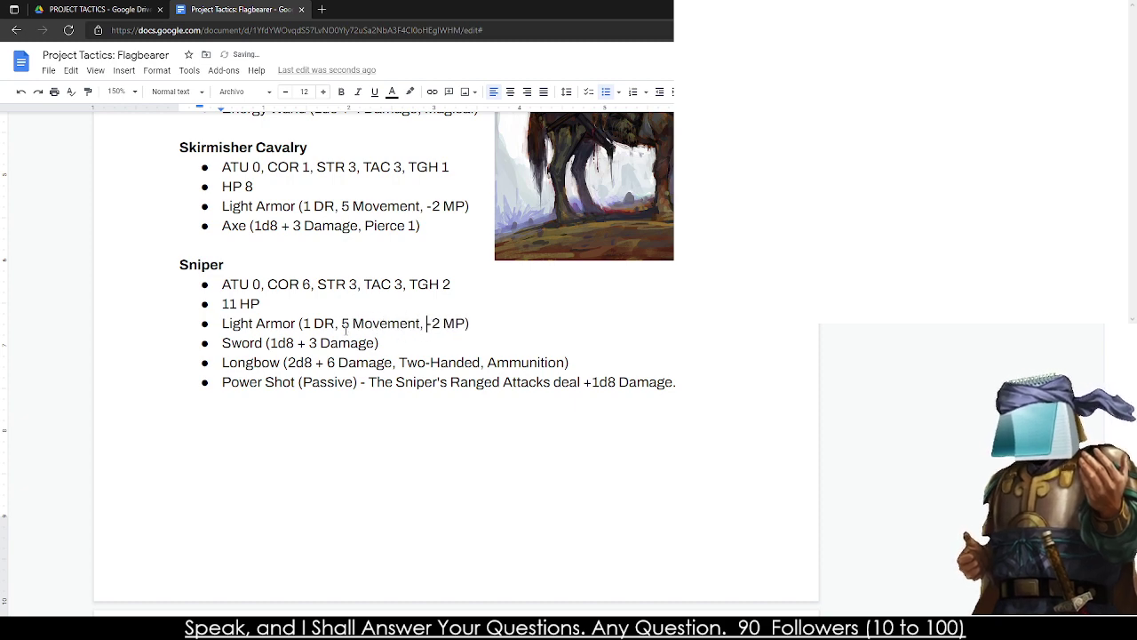
# - Insert "5 Movement," before the MP penalty in the Spell Fencer's Light Armor entry
pyautogui.scroll(10, 346, 327)
pyautogui.scroll(-1, 325, 217)
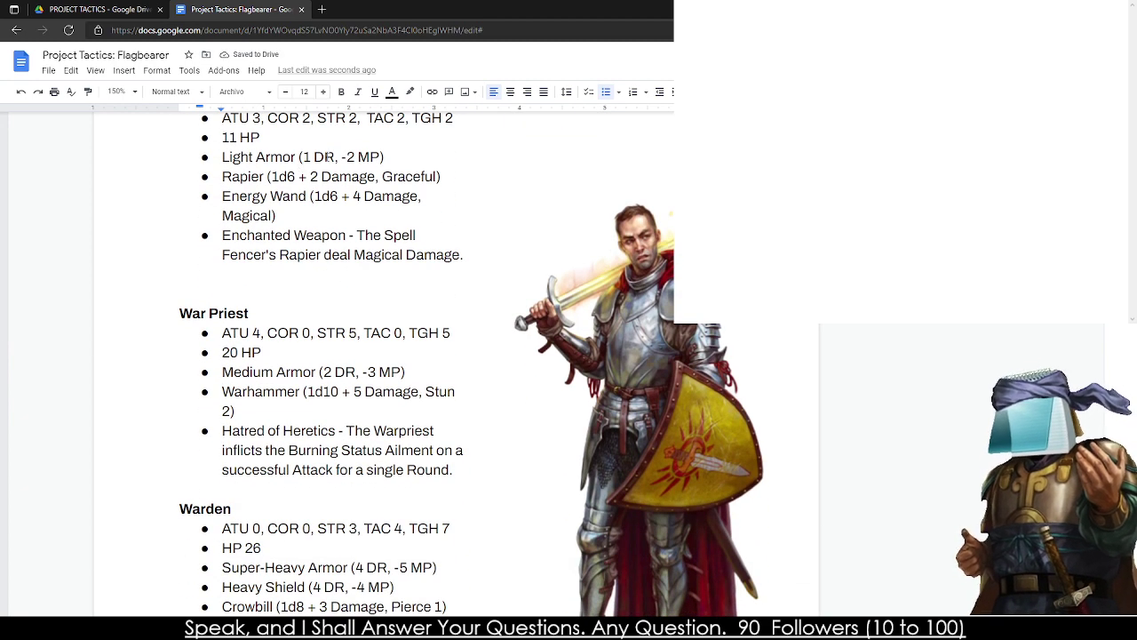
pyautogui.click(341, 156)
pyautogui.write('5 Moveme')
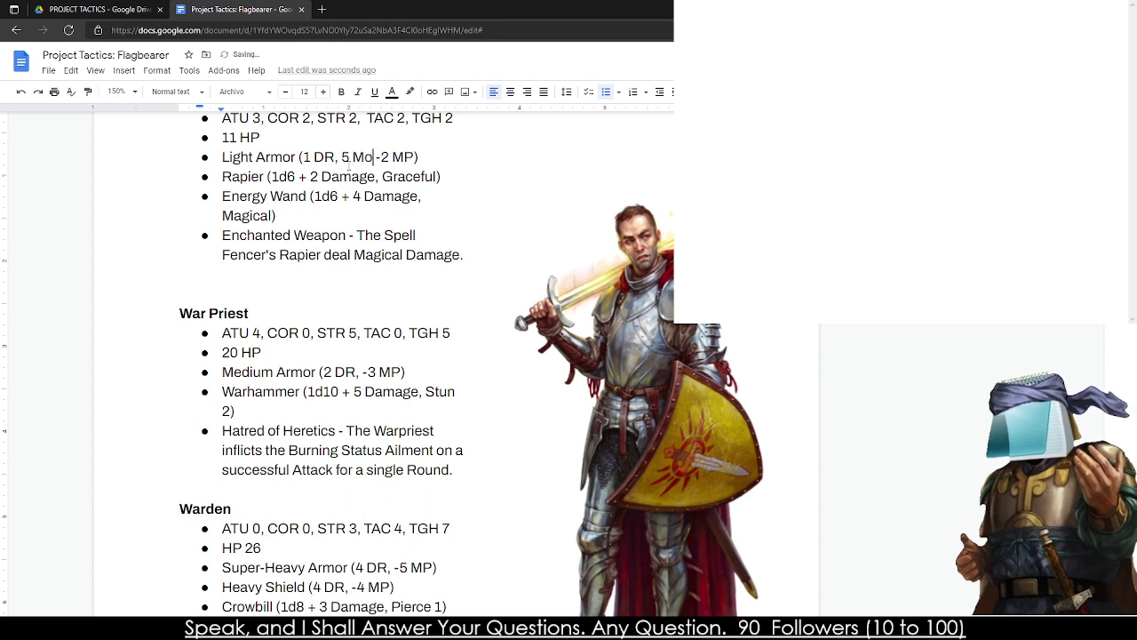
pyautogui.write('nt,')
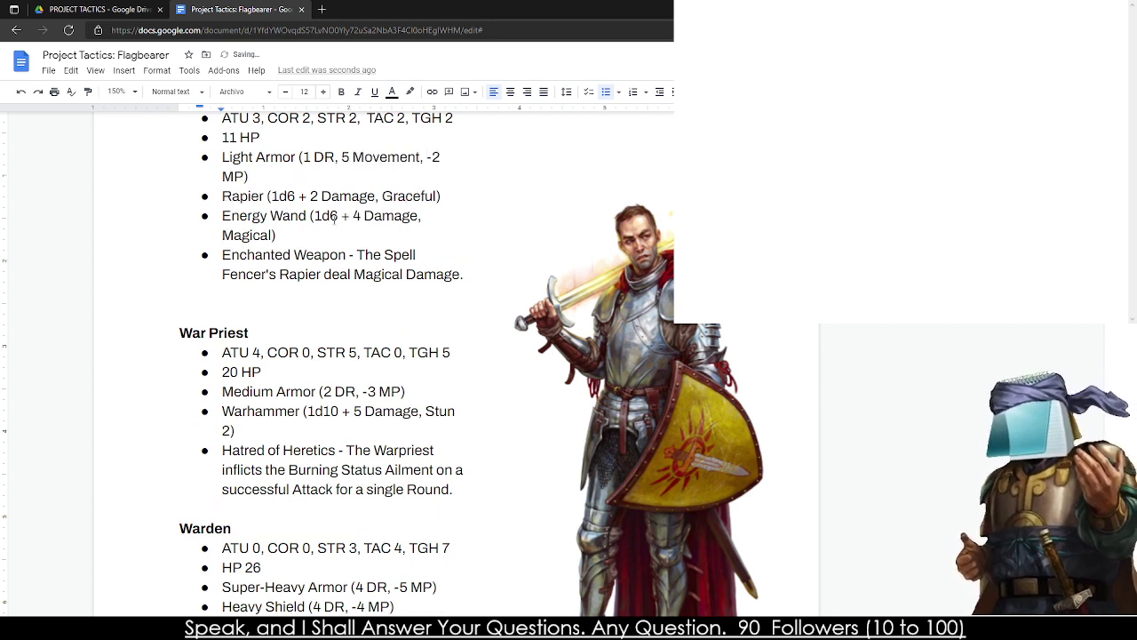
# - Crop the blank strip off the left side of the knight illustration and move the picture slightly up beside the Spell Fencer entry
pyautogui.click(595, 249)
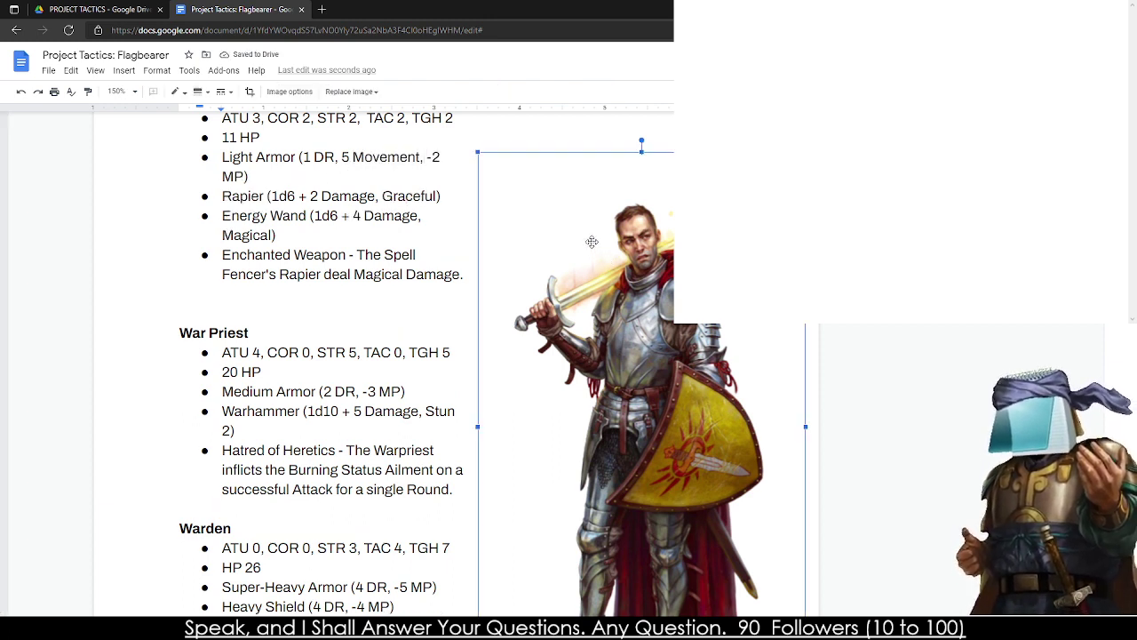
pyautogui.doubleClick(591, 241)
pyautogui.moveTo(478, 428); pyautogui.dragTo(508, 432)
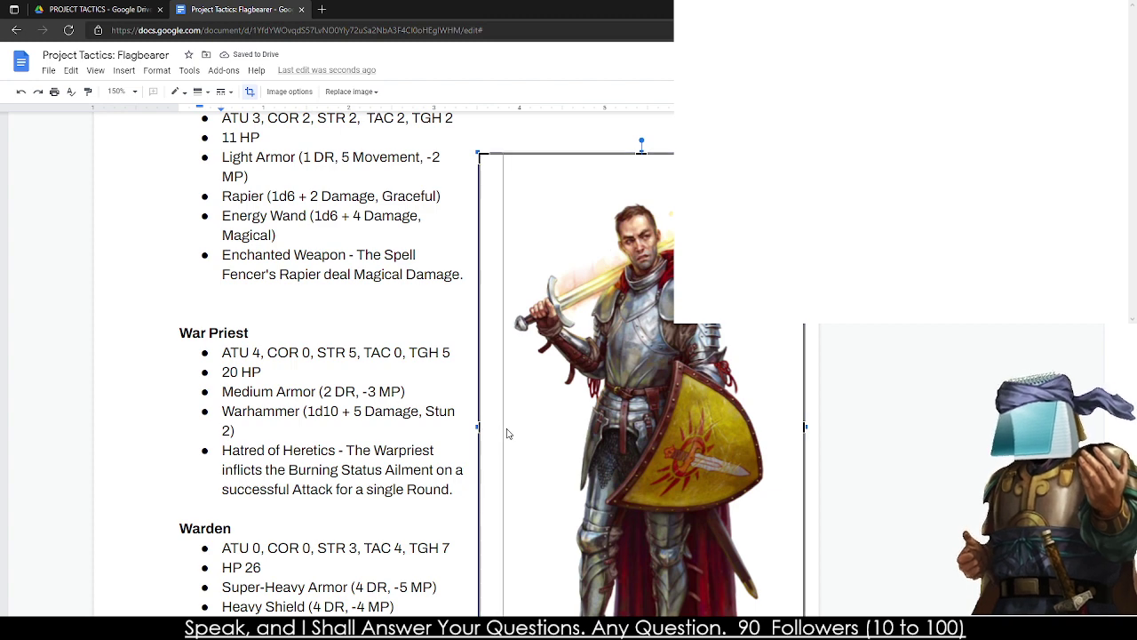
pyautogui.press('Return')
pyautogui.scroll(1, 506, 428)
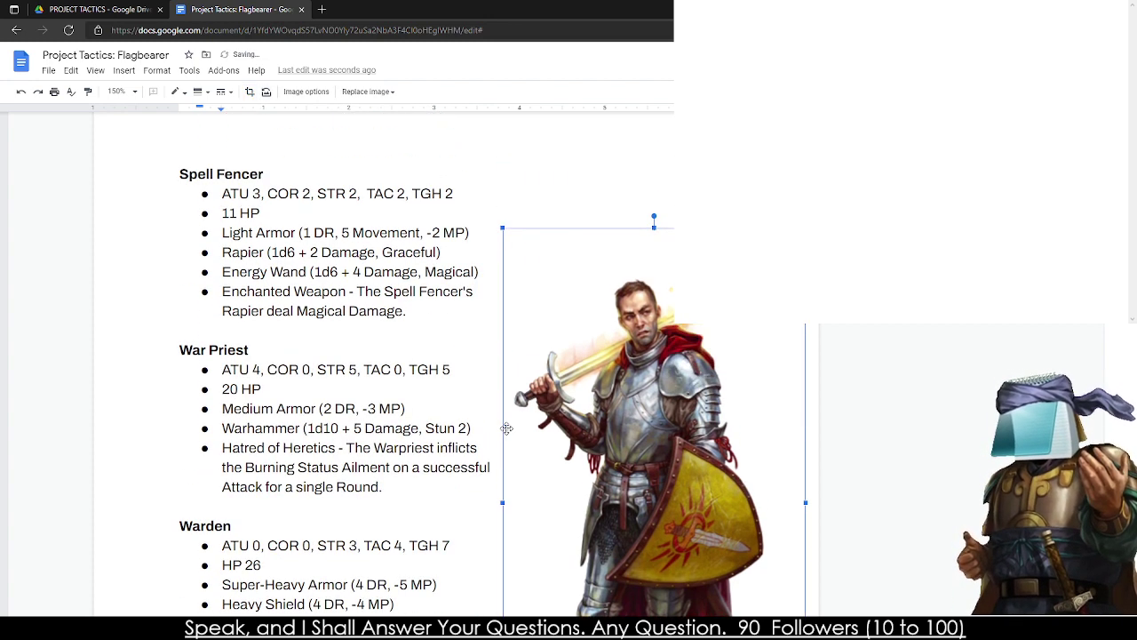
pyautogui.moveTo(624, 378); pyautogui.dragTo(629, 310)
pyautogui.scroll(-3, 461, 367)
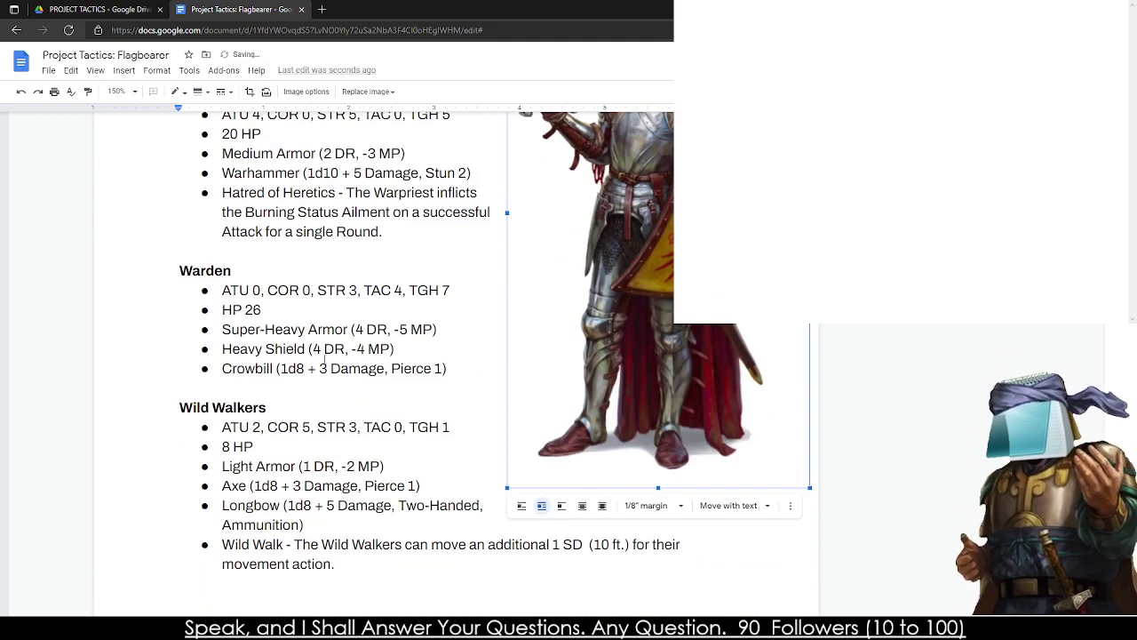
# - Insert "4 Movement," before the MP penalty in the War Priest's Medium Armor entry
pyautogui.scroll(3, 326, 359)
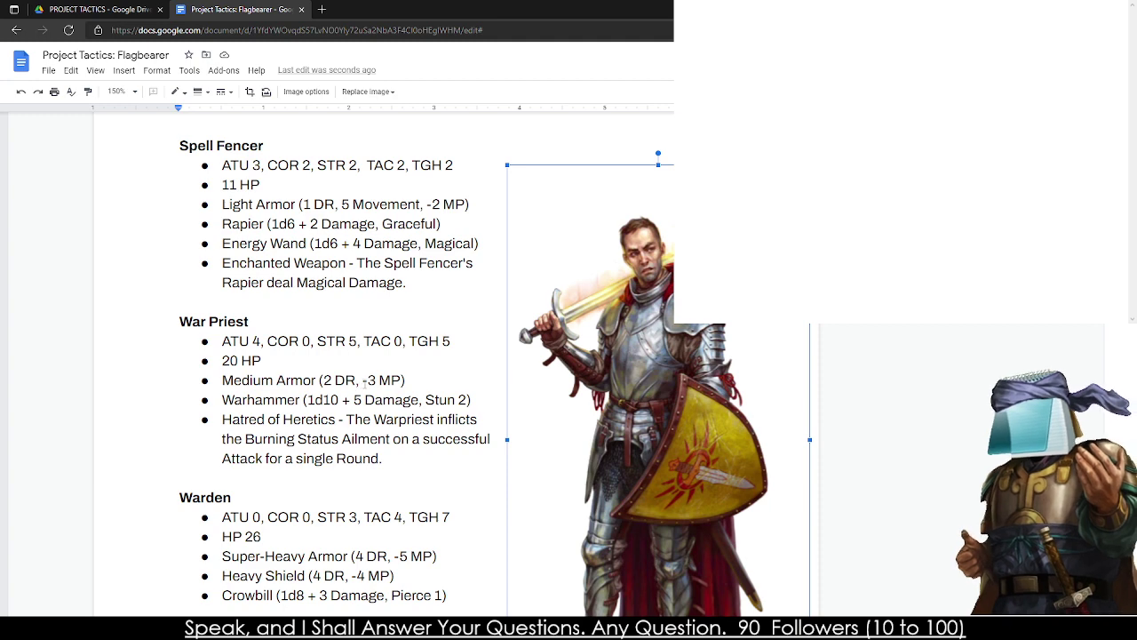
pyautogui.click(364, 381)
pyautogui.press('Delete')
pyautogui.write('4 Move')
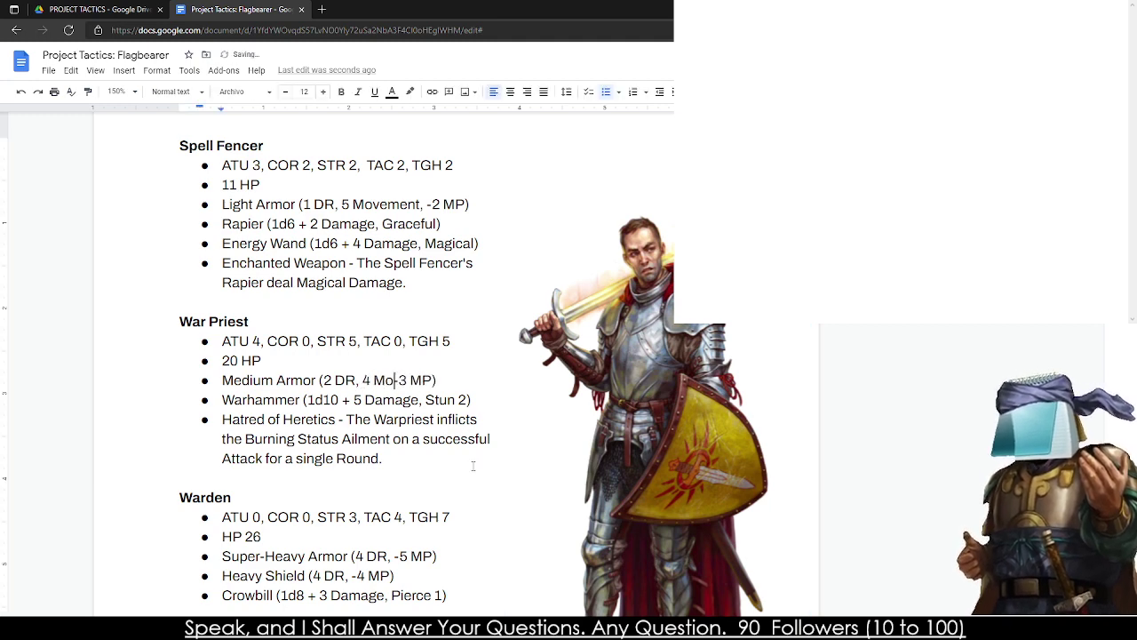
pyautogui.write('ment, -')
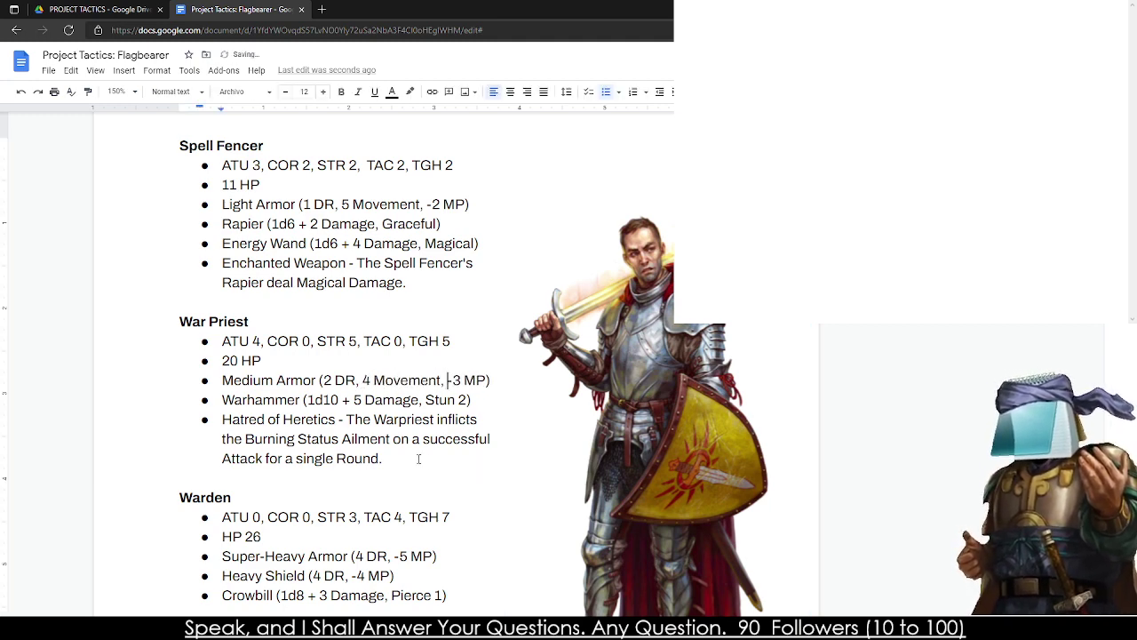
# - Insert "1 Movement," before the MP penalty in the Warden's Super-Heavy Armor entry
pyautogui.scroll(-1, 418, 458)
pyautogui.click(393, 479)
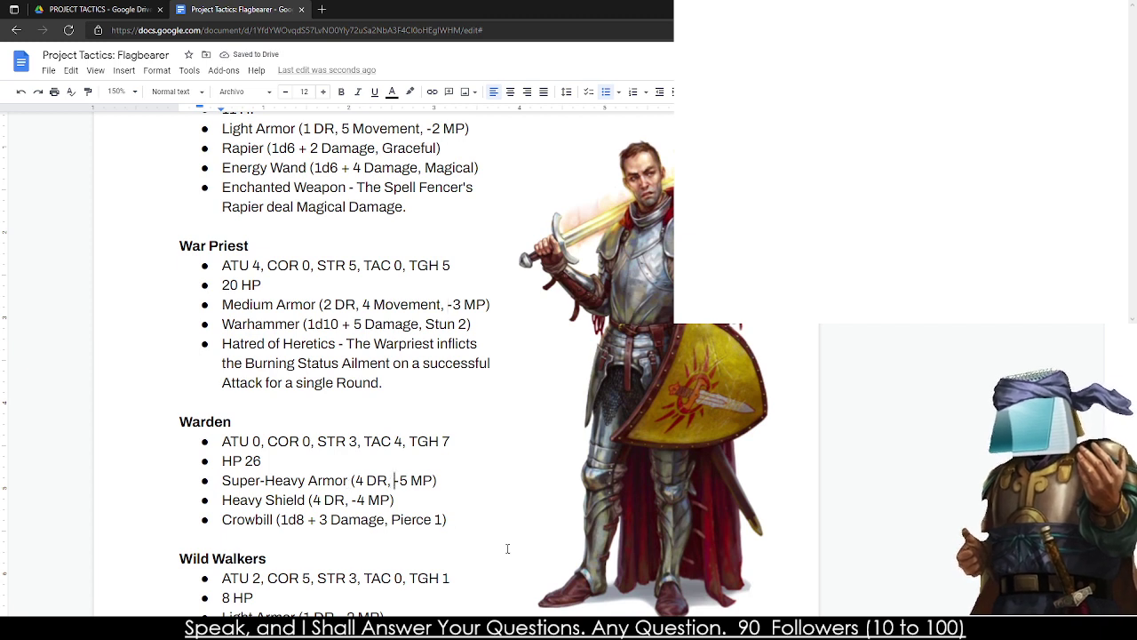
pyautogui.write('1 ')
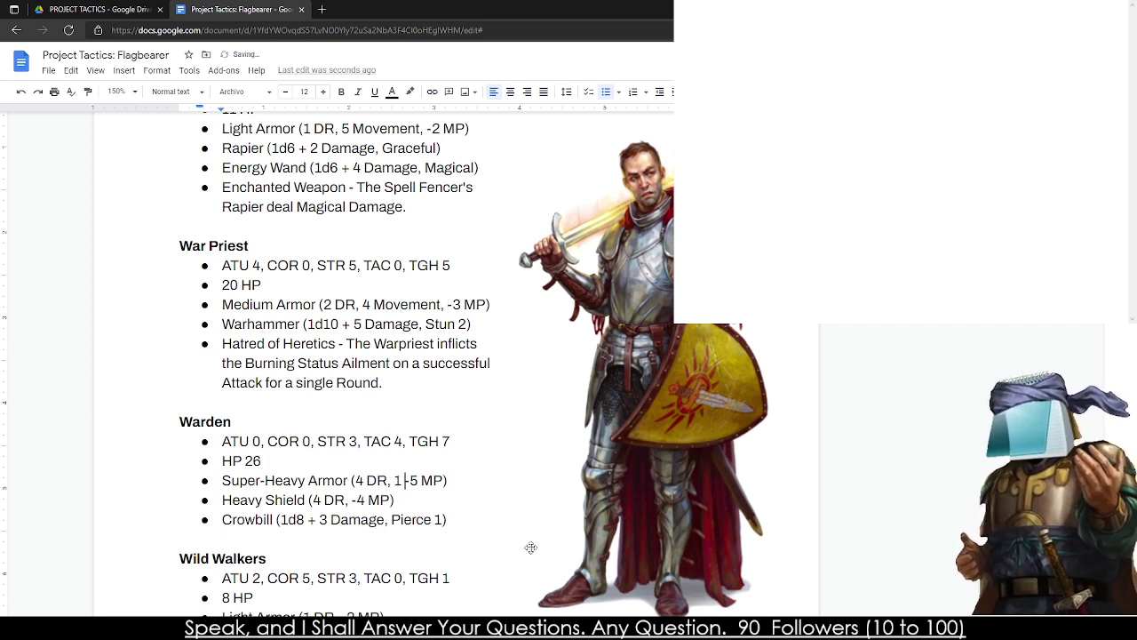
pyautogui.write('Movement,')
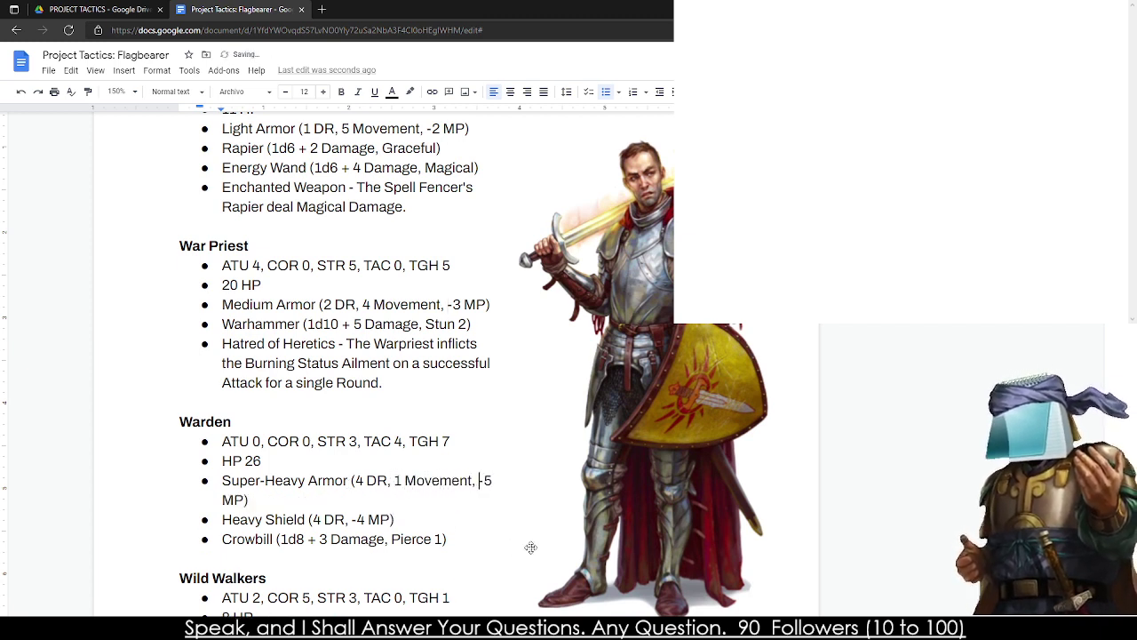
# - Insert "5 movement," before the MP penalty in the Wild Walkers' Light Armor entry
pyautogui.scroll(-3, 358, 488)
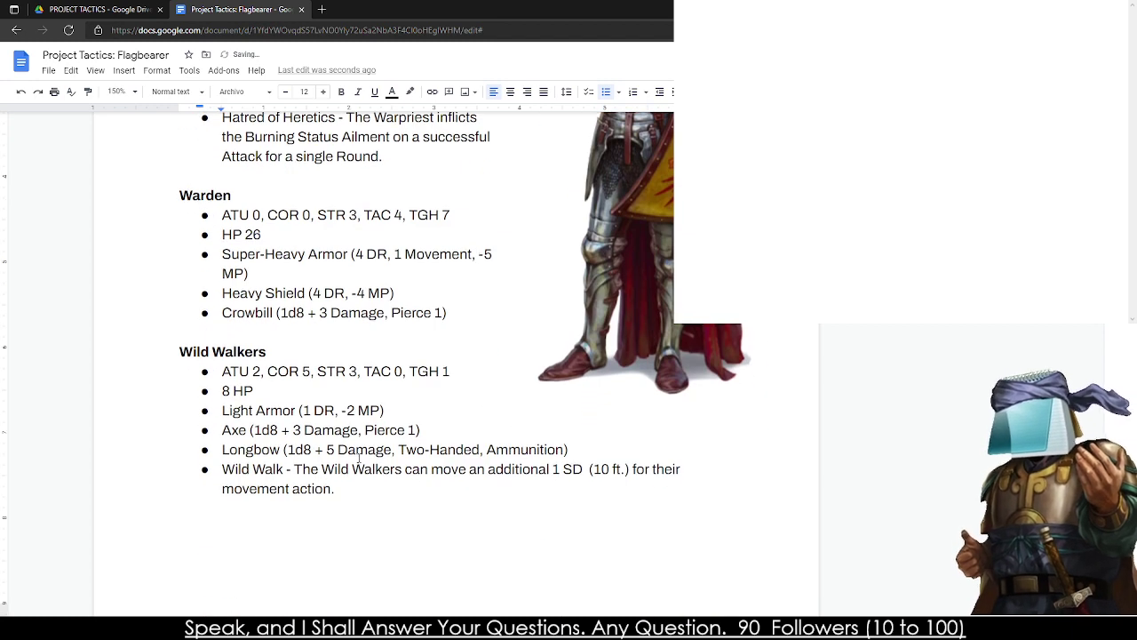
pyautogui.click(343, 410)
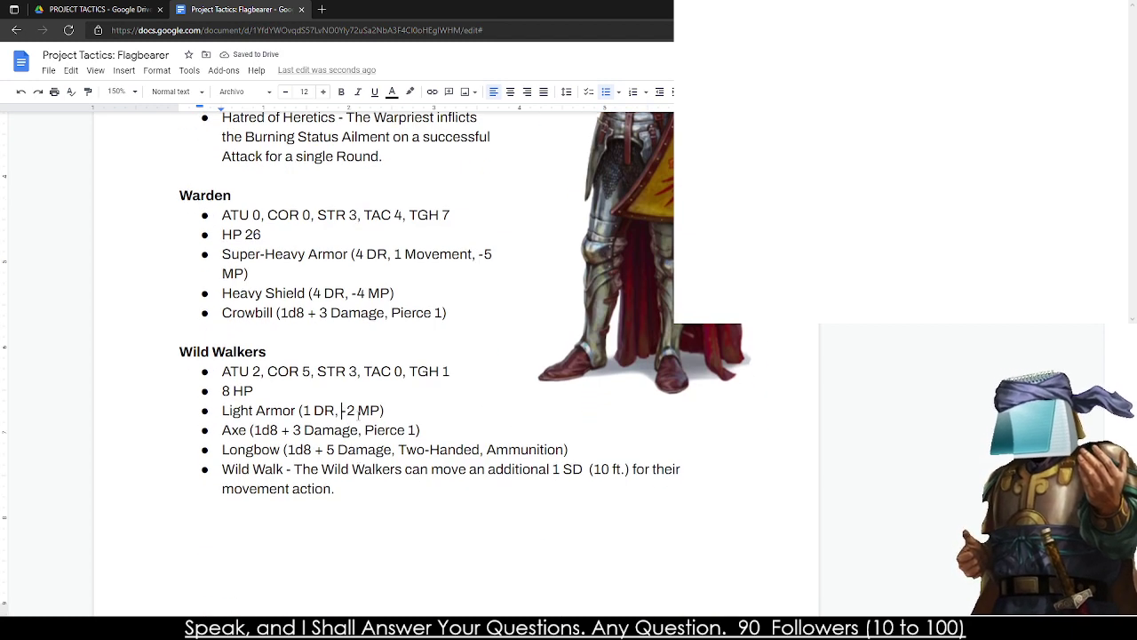
pyautogui.write('5 movement,')
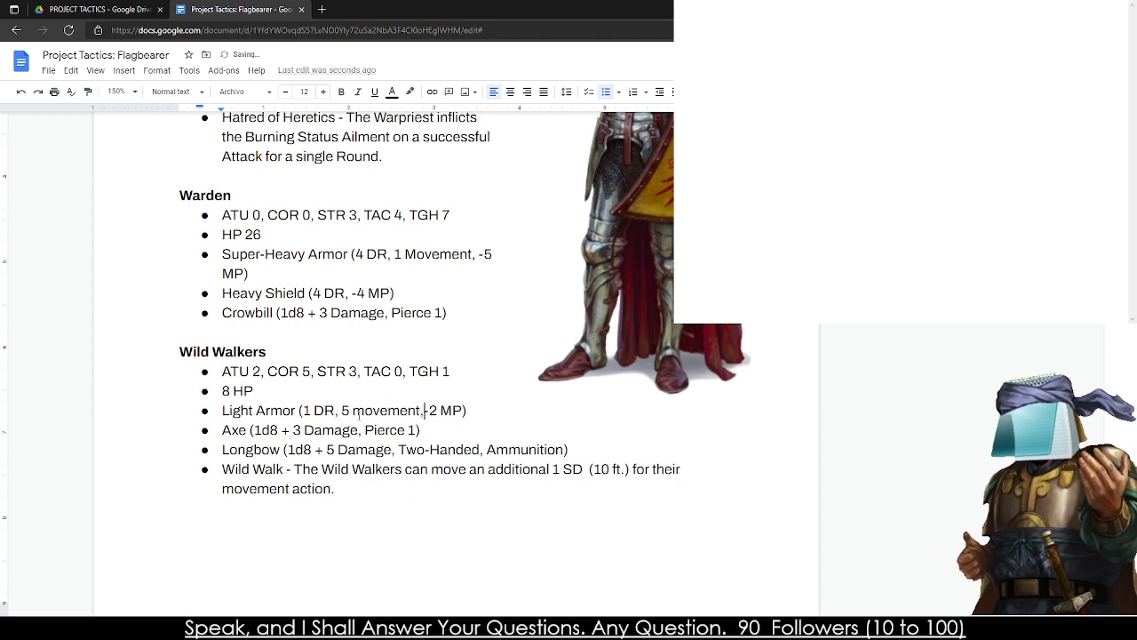
# - Set the Warden's Crowbill to Pierce 3 and capitalize "Movement" in the Wild Walkers' Light Armor entry
pyautogui.doubleClick(439, 313)
pyautogui.write('3')
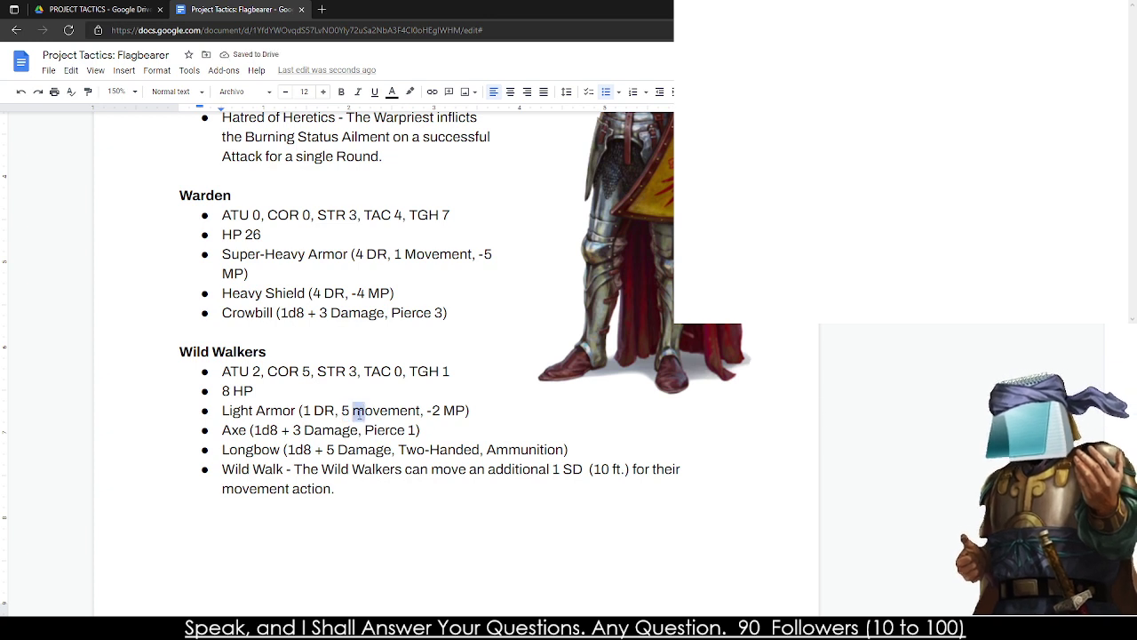
pyautogui.moveTo(352, 412); pyautogui.dragTo(364, 412)
pyautogui.write('M')
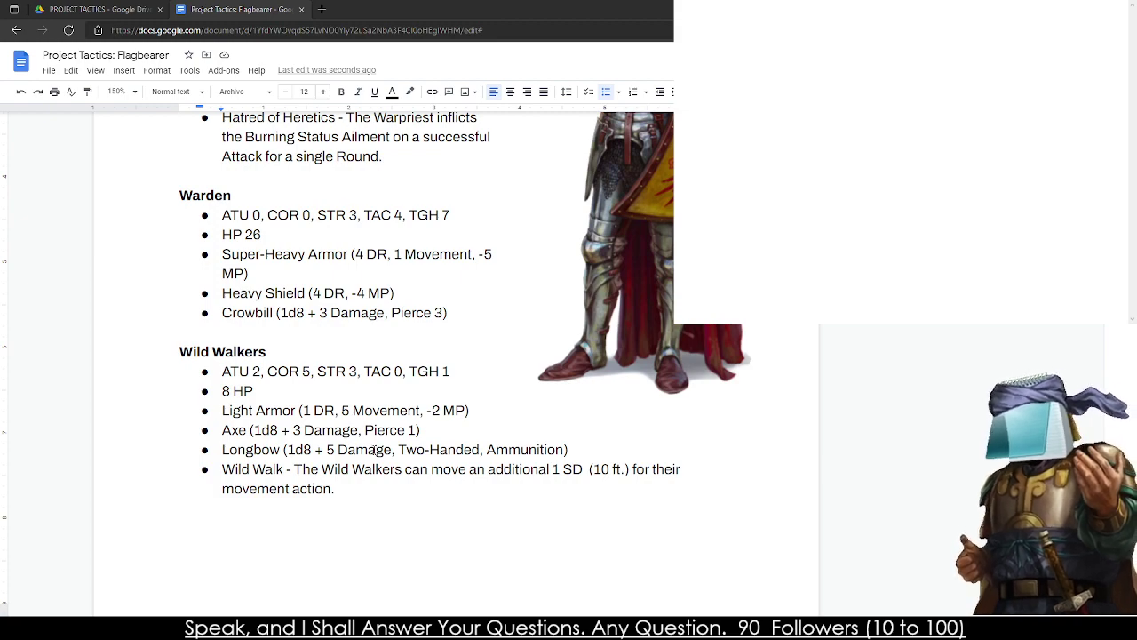
# - Capitalize "Warband" in the opening sentence of the Opposing Captains and Squads section
pyautogui.scroll(-4, 373, 451)
pyautogui.scroll(3, 356, 400)
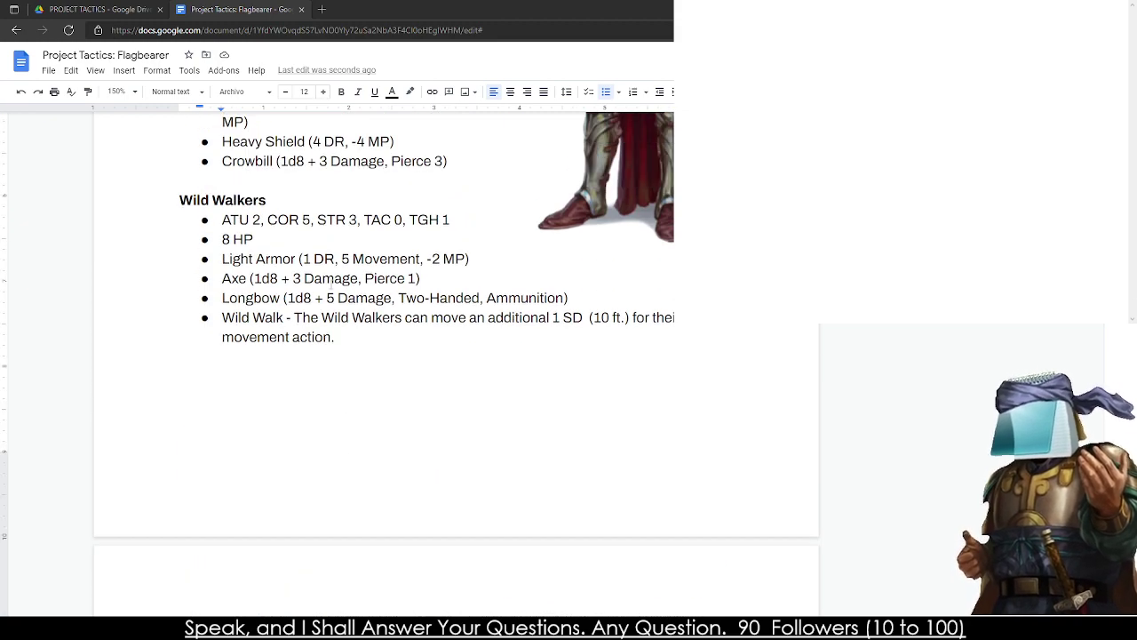
pyautogui.scroll(-5, 342, 284)
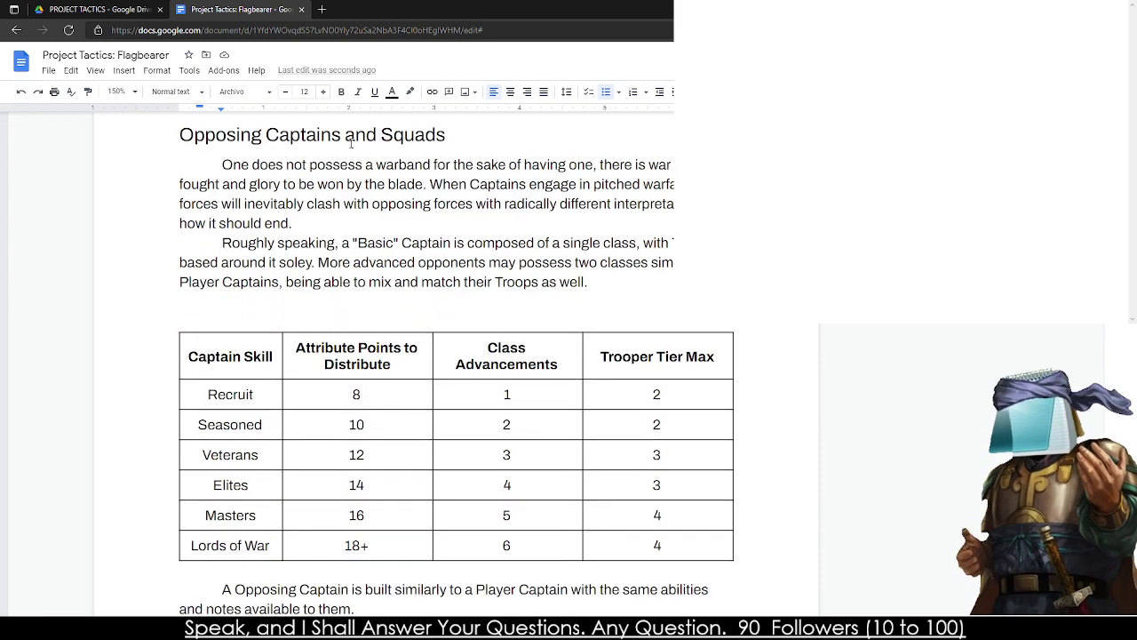
pyautogui.moveTo(376, 164); pyautogui.dragTo(388, 164)
pyautogui.write('W')
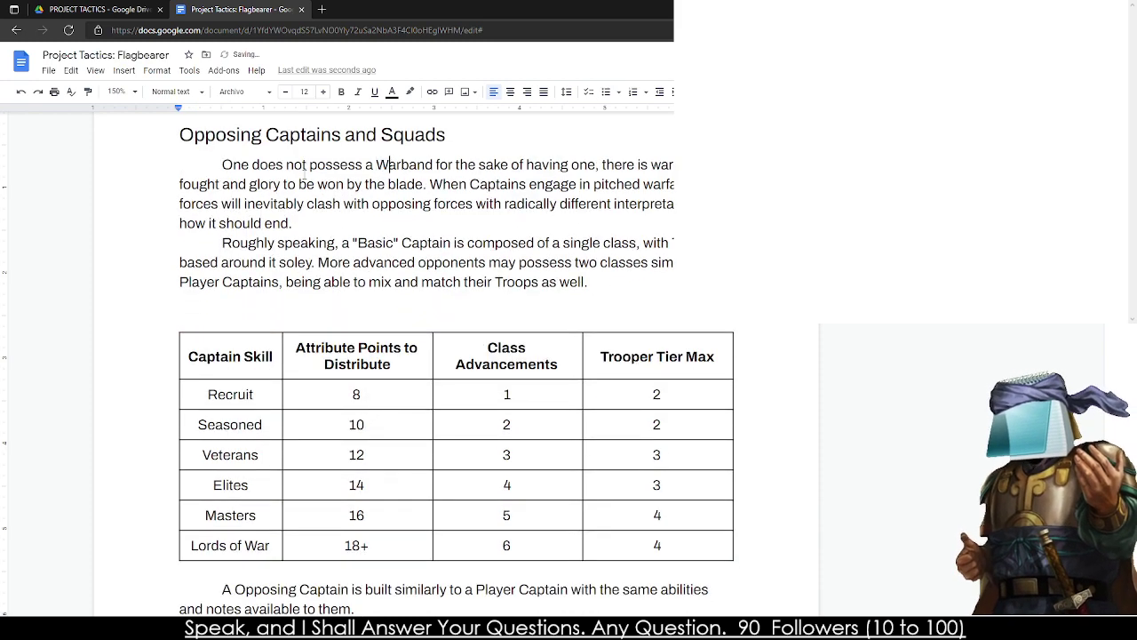
# - Replace the opening word "One" of the Opposing Captains and Squads section with "The Captain's"
pyautogui.doubleClick(241, 165)
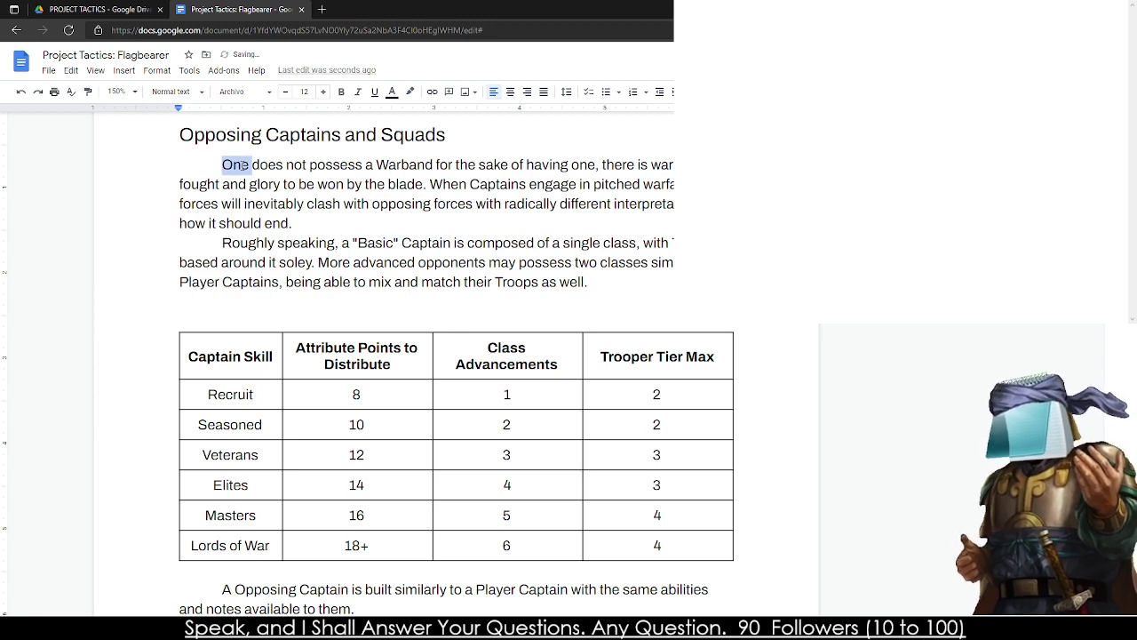
pyautogui.write('The Characcter')
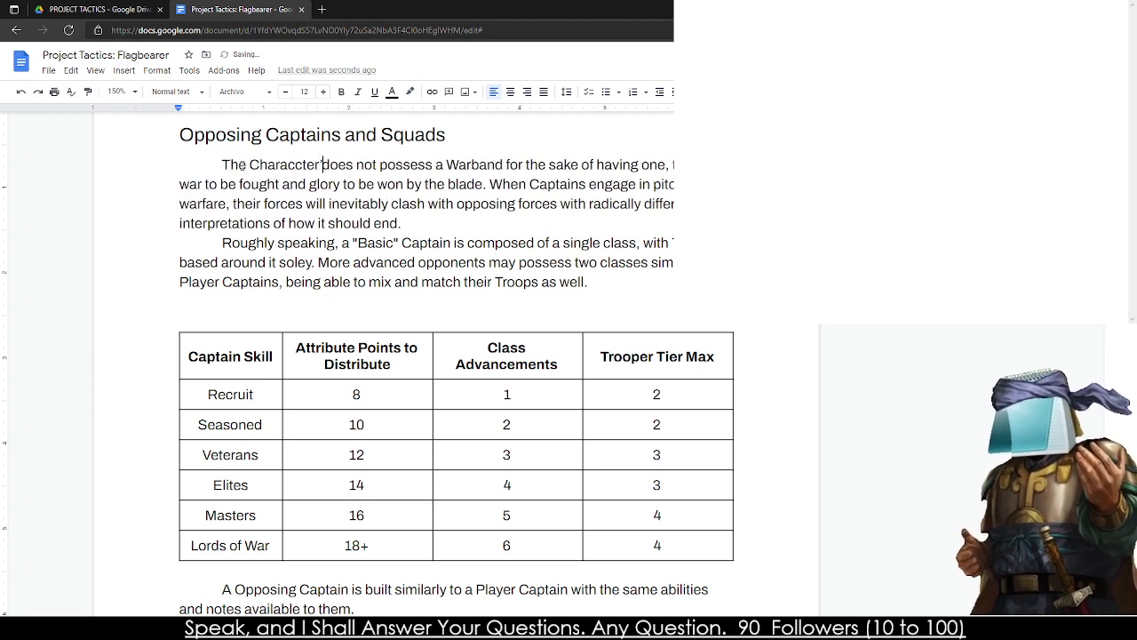
pyautogui.press('BackSpace')
pyautogui.press('BackSpace')
pyautogui.press('BackSpace')
pyautogui.press('BackSpace')
pyautogui.press('BackSpace')
pyautogui.press('BackSpace')
pyautogui.press('BackSpace')
pyautogui.press('BackSpace')
pyautogui.press('BackSpace')
pyautogui.write('a')
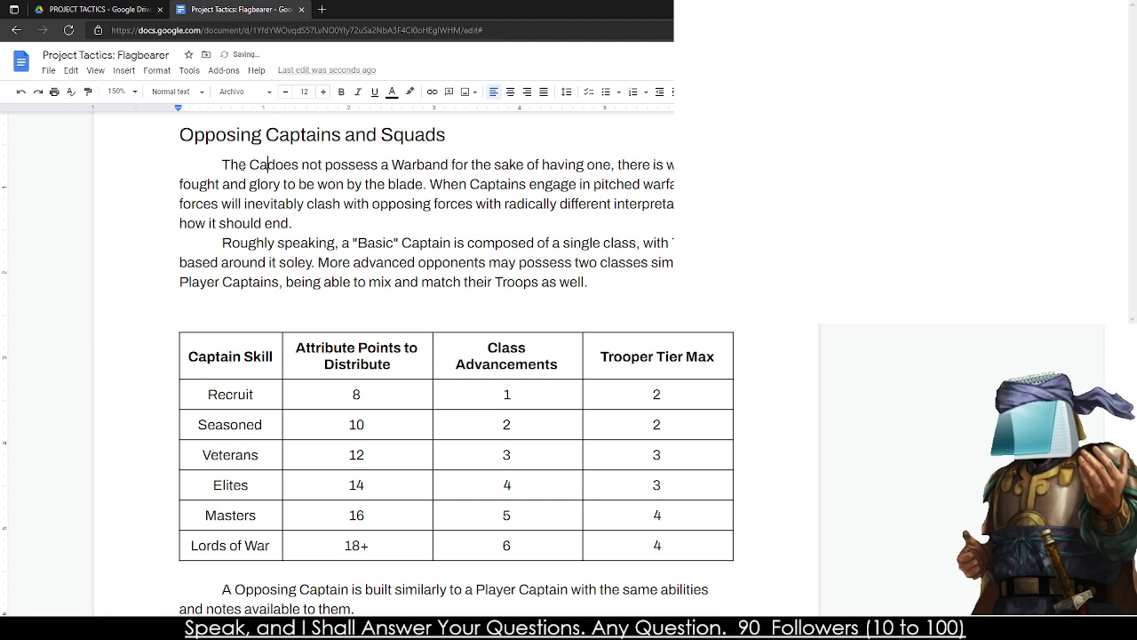
pyautogui.write("ptain's")
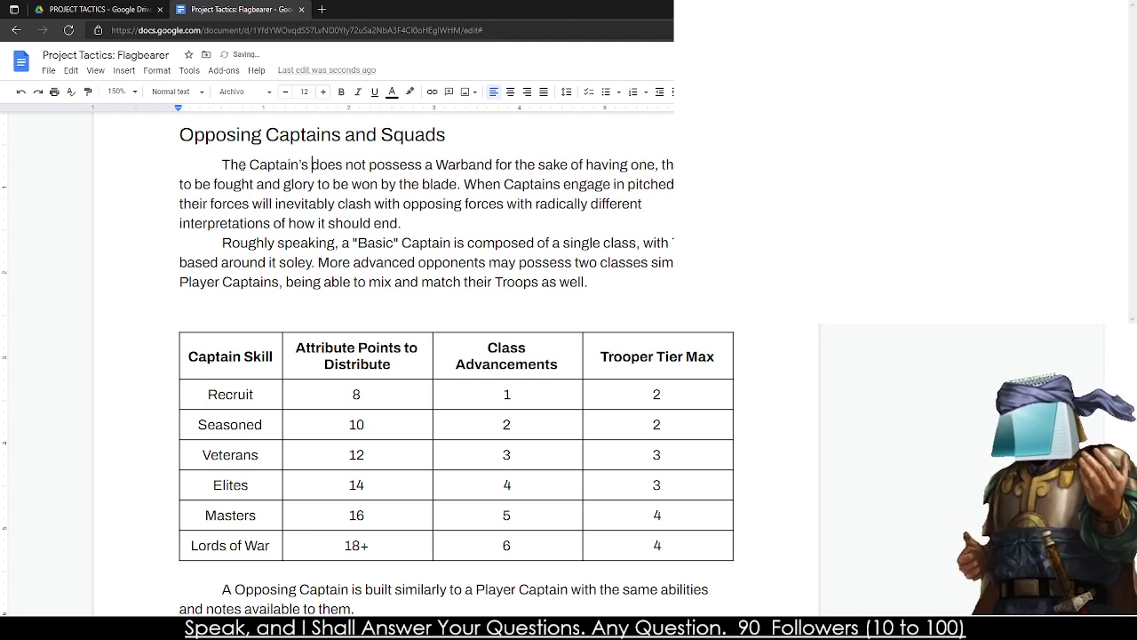
# - Replace "does not possess" with "do not manage" in the opening sentence about the Warband
pyautogui.click(423, 165)
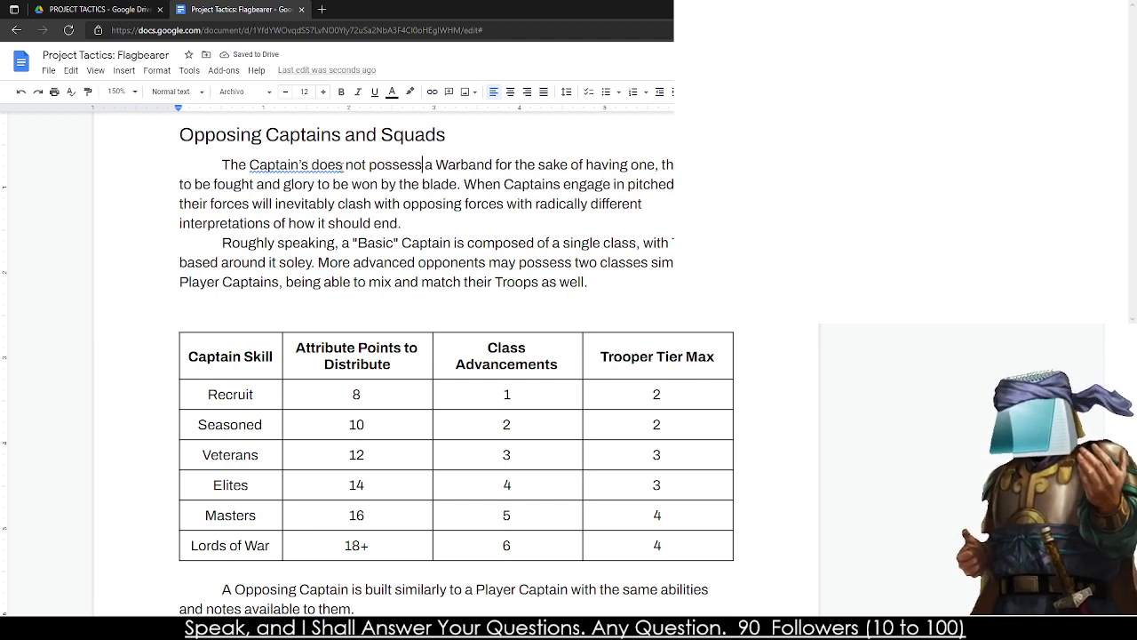
pyautogui.moveTo(423, 165); pyautogui.dragTo(328, 157)
pyautogui.write('do not manag')
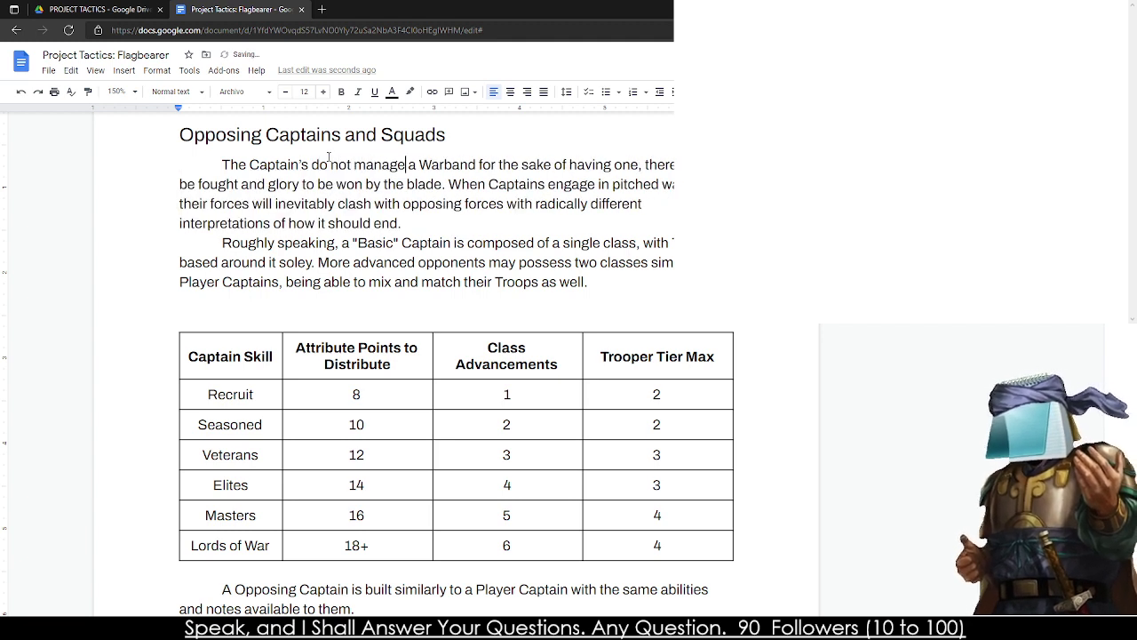
# - Delete "with radically different interpretations of how it should end." from the end of the section's first paragraph
pyautogui.tripleClick(305, 203)
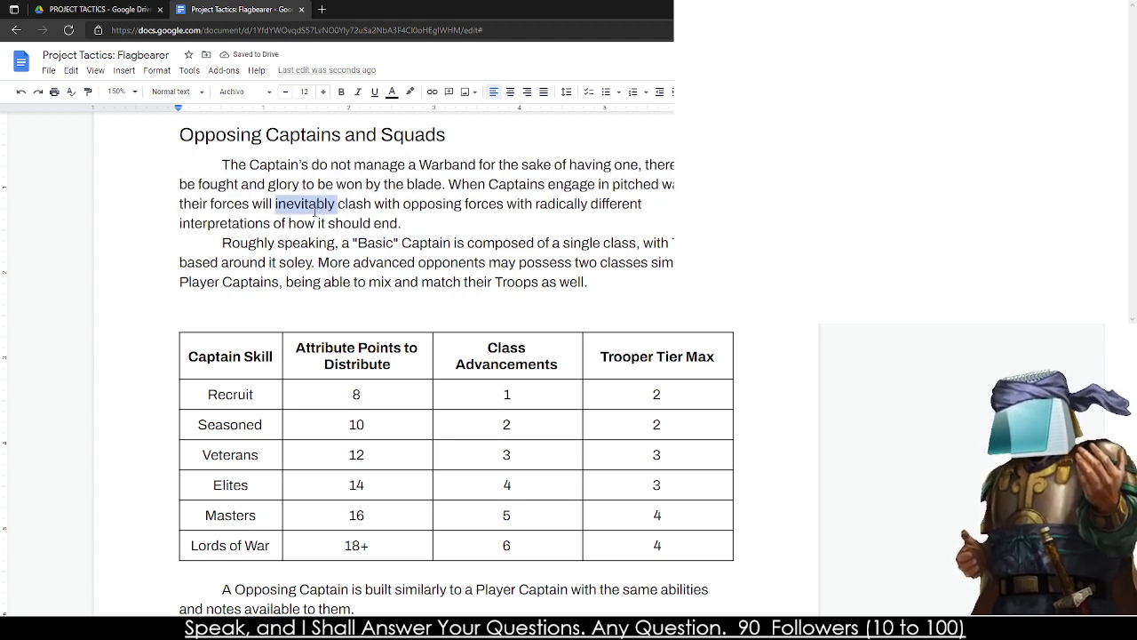
pyautogui.click(453, 204)
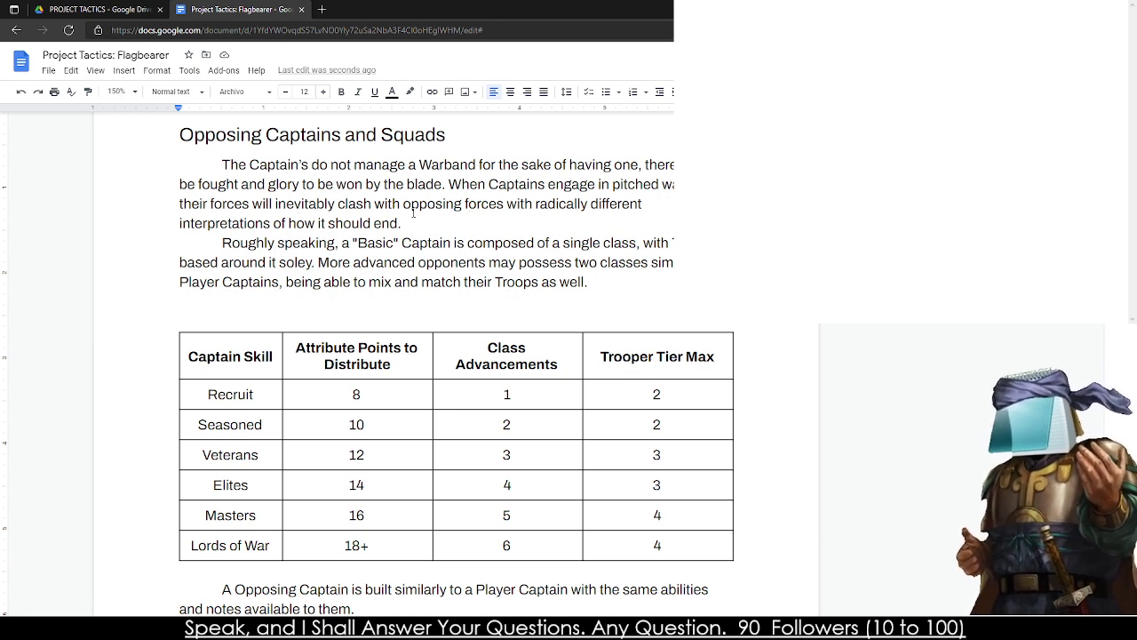
pyautogui.moveTo(406, 223); pyautogui.dragTo(508, 204)
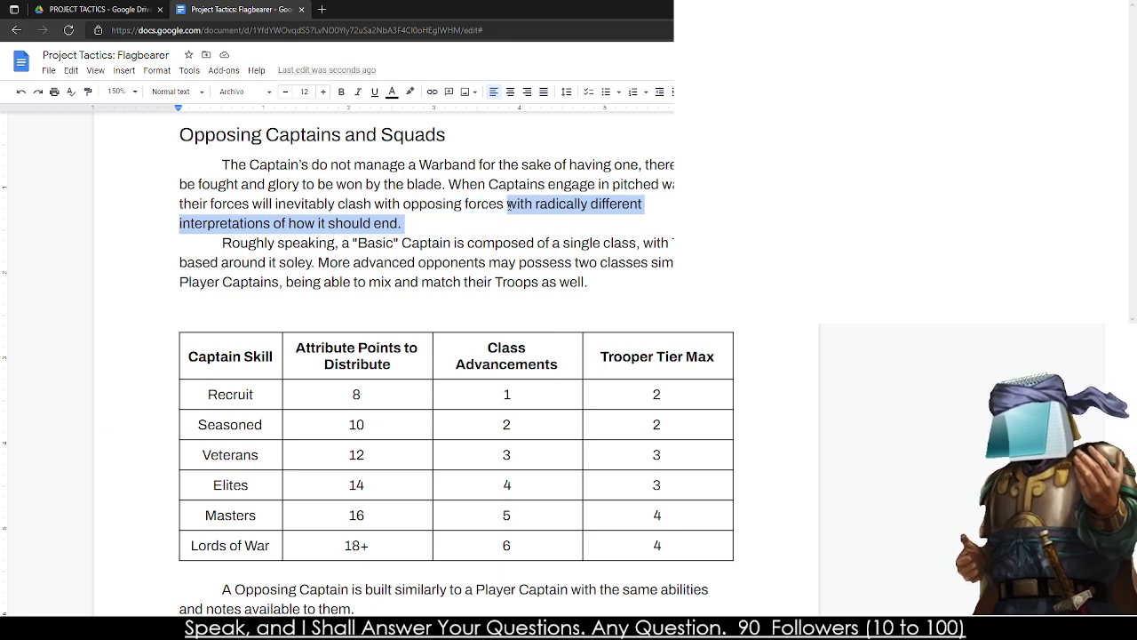
pyautogui.press('BackSpace')
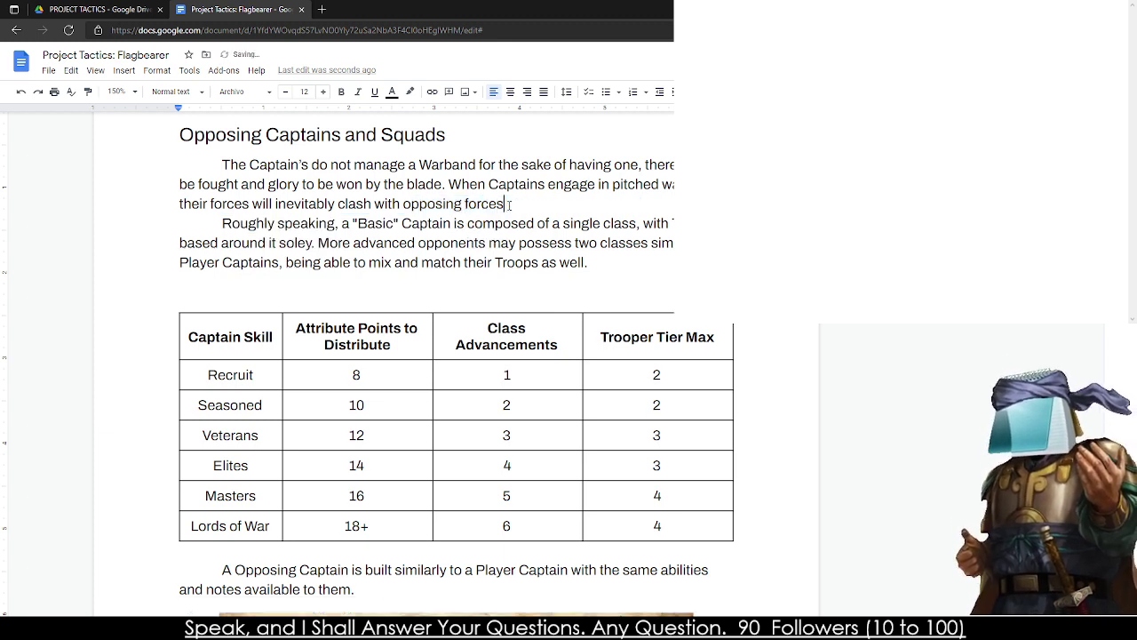
pyautogui.press('BackSpace')
# - Extend the first paragraph's last sentence after "opposing forces" with a clause beginning ", often ending in a bloody"
pyautogui.write(', often with ')
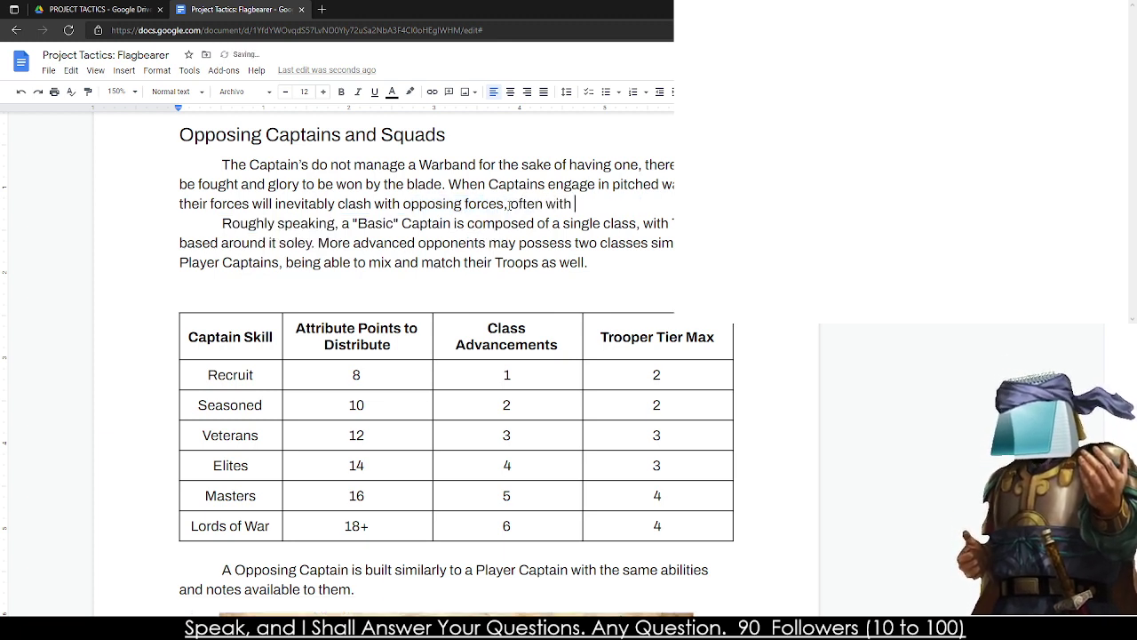
pyautogui.write('one sidde leavin')
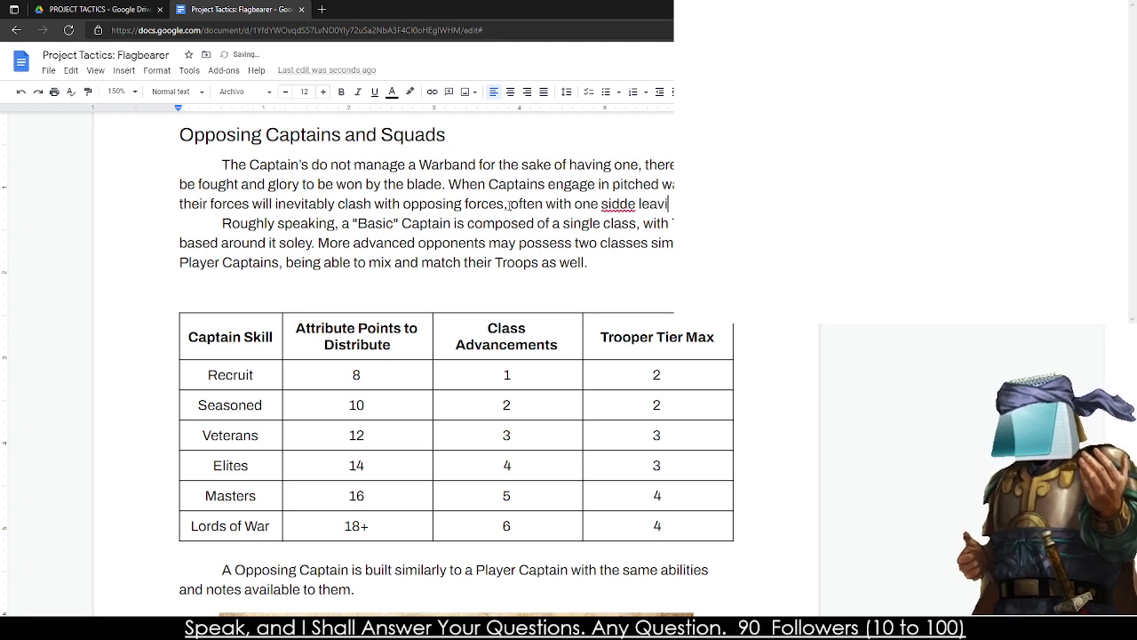
pyautogui.press('BackSpace')
pyautogui.press('BackSpace')
pyautogui.press('BackSpace')
pyautogui.press('BackSpace')
pyautogui.press('BackSpace')
pyautogui.press('BackSpace')
pyautogui.press('BackSpace')
pyautogui.press('BackSpace')
pyautogui.press('BackSpace')
pyautogui.press('BackSpace')
pyautogui.press('BackSpace')
pyautogui.press('BackSpace')
pyautogui.press('BackSpace')
pyautogui.press('BackSpace')
pyautogui.press('BackSpace')
pyautogui.press('BackSpace')
pyautogui.press('BackSpace')
pyautogui.press('BackSpace')
pyautogui.press('BackSpace')
pyautogui.press('BackSpace')
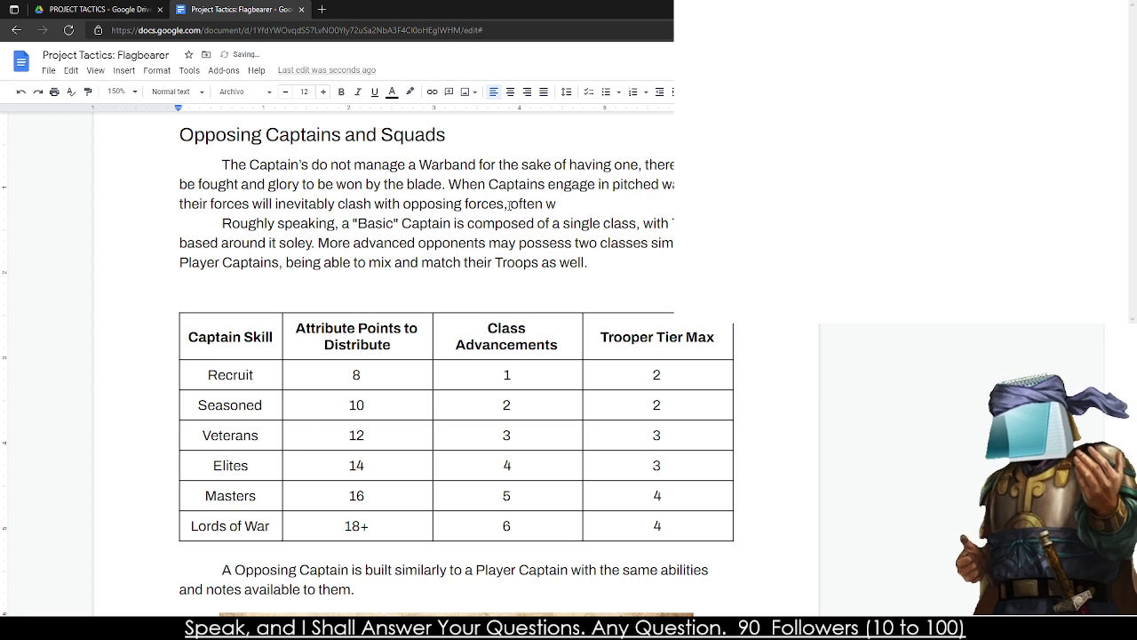
pyautogui.press('BackSpace')
pyautogui.write('ending i')
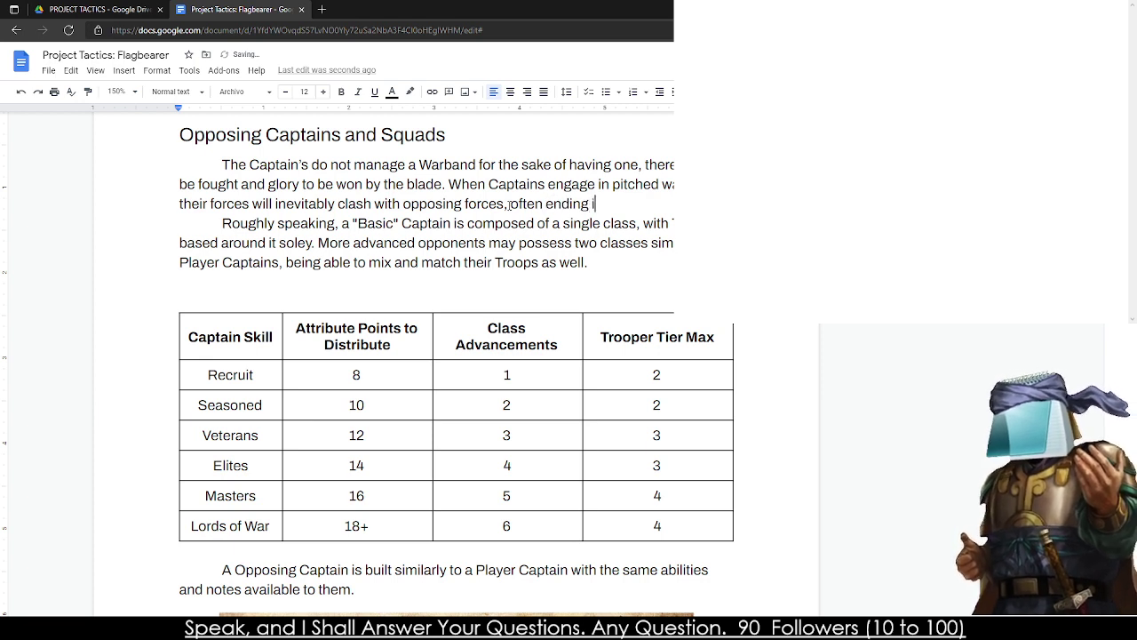
pyautogui.write('n a bloody f')
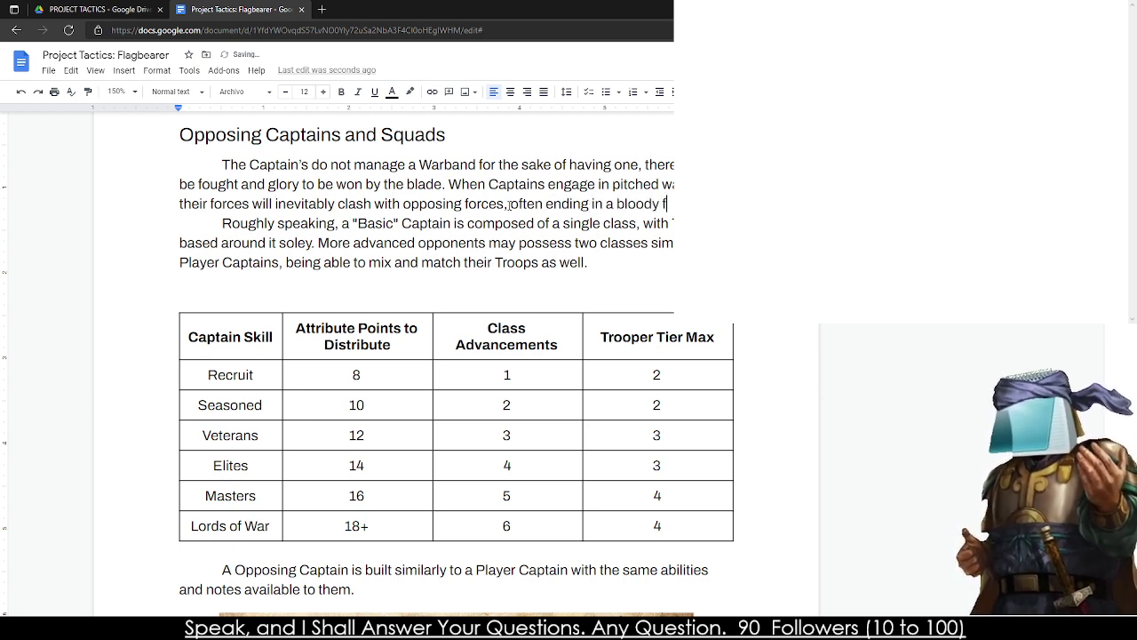
pyautogui.write('ie')
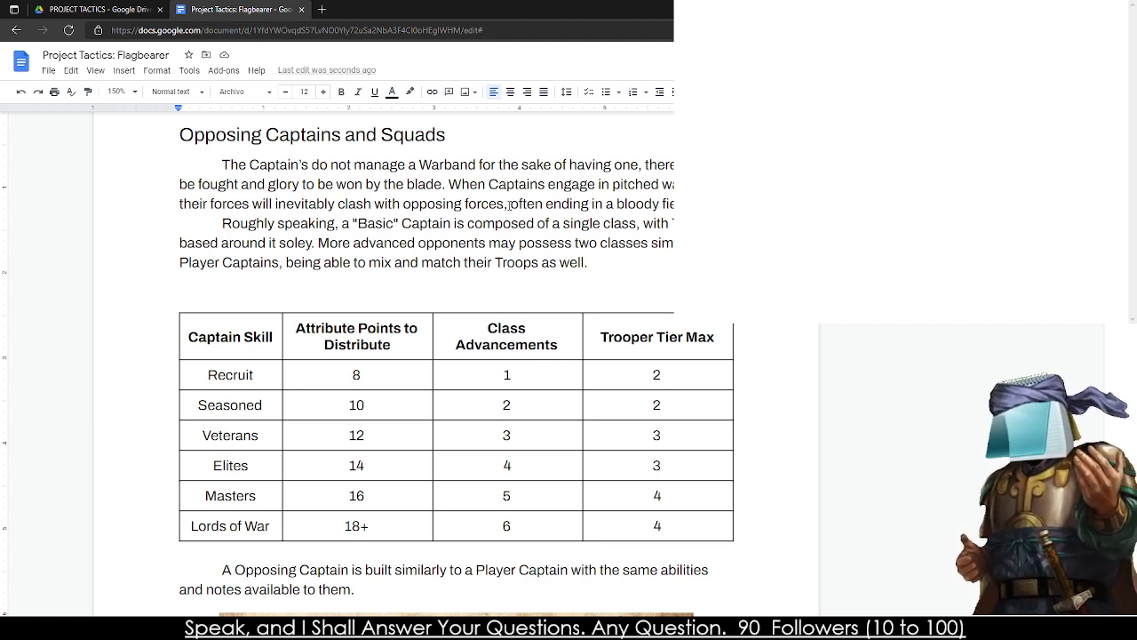
pyautogui.scroll(-3, 239, 388)
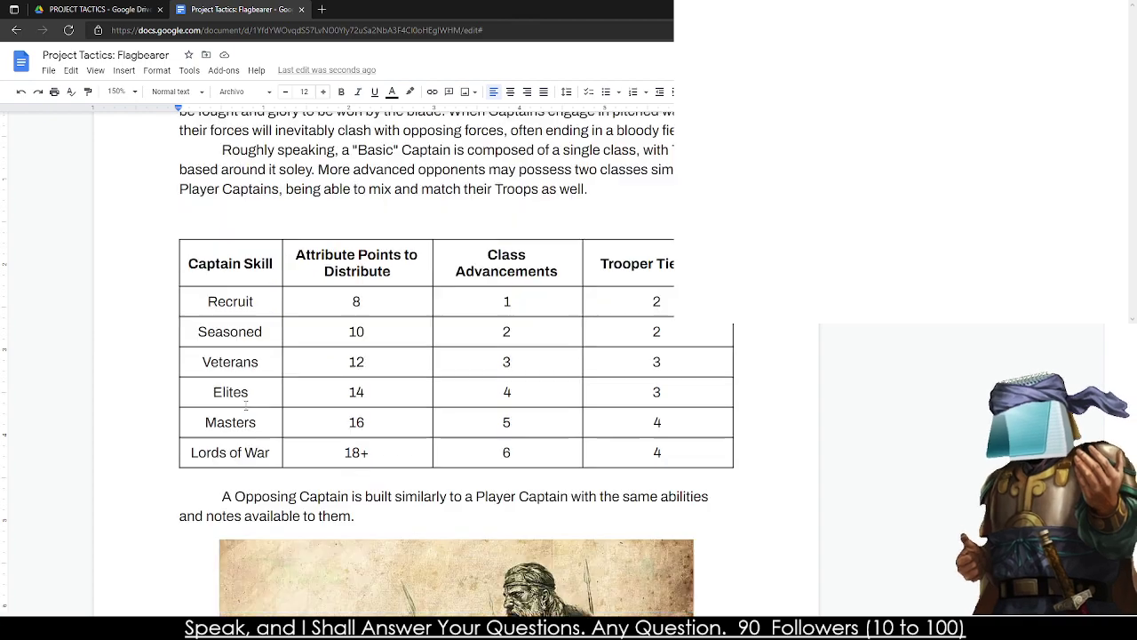
# - Delete the extra blank line between the paragraph about "Basic" Captains and the Captain Skill table
pyautogui.scroll(-2, 239, 387)
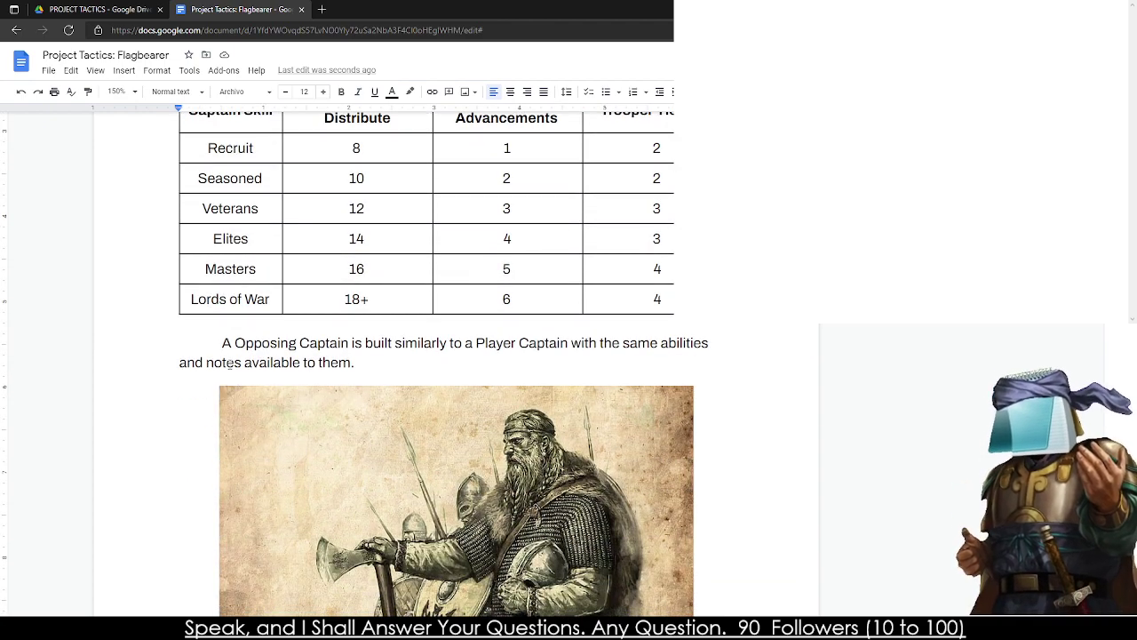
pyautogui.scroll(-5, 228, 363)
pyautogui.scroll(3, 228, 362)
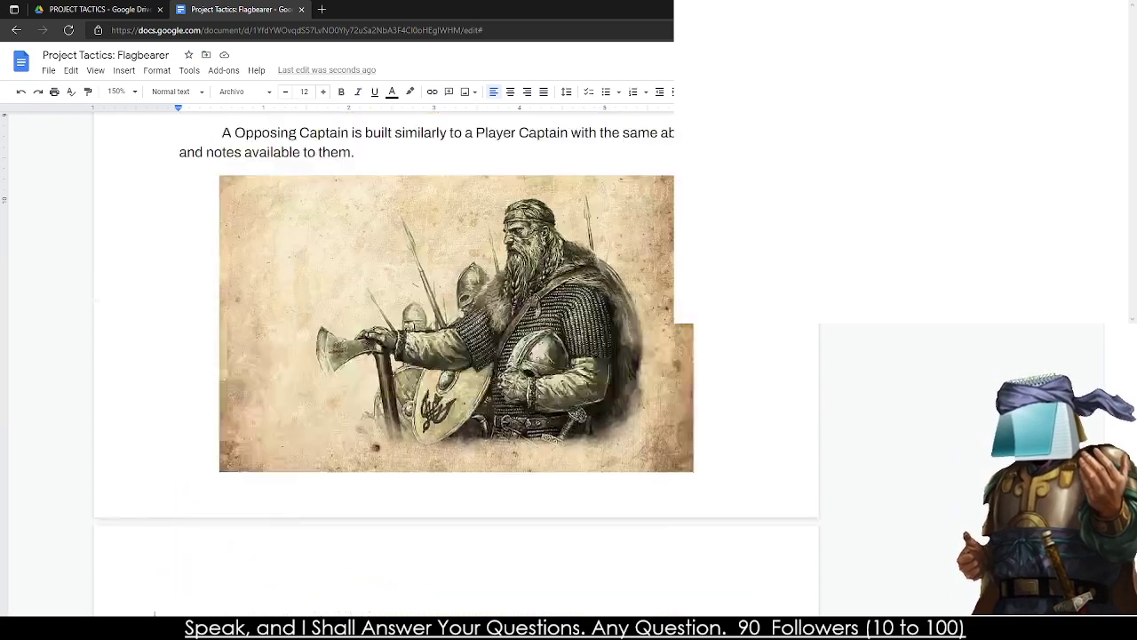
pyautogui.scroll(7, 228, 362)
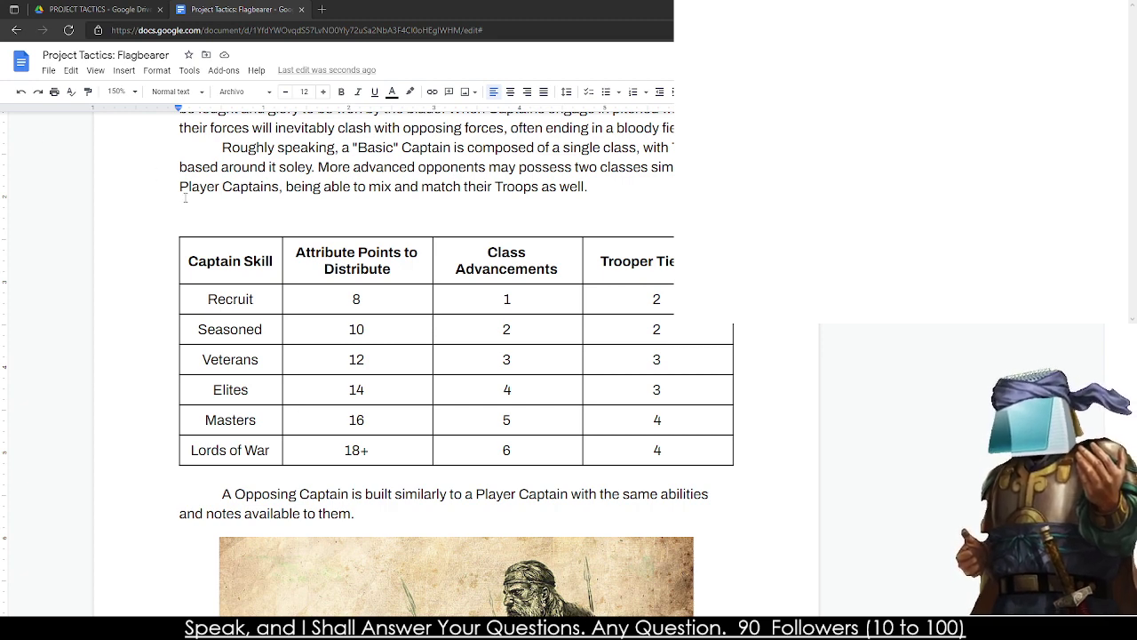
pyautogui.click(184, 222)
pyautogui.press('BackSpace')
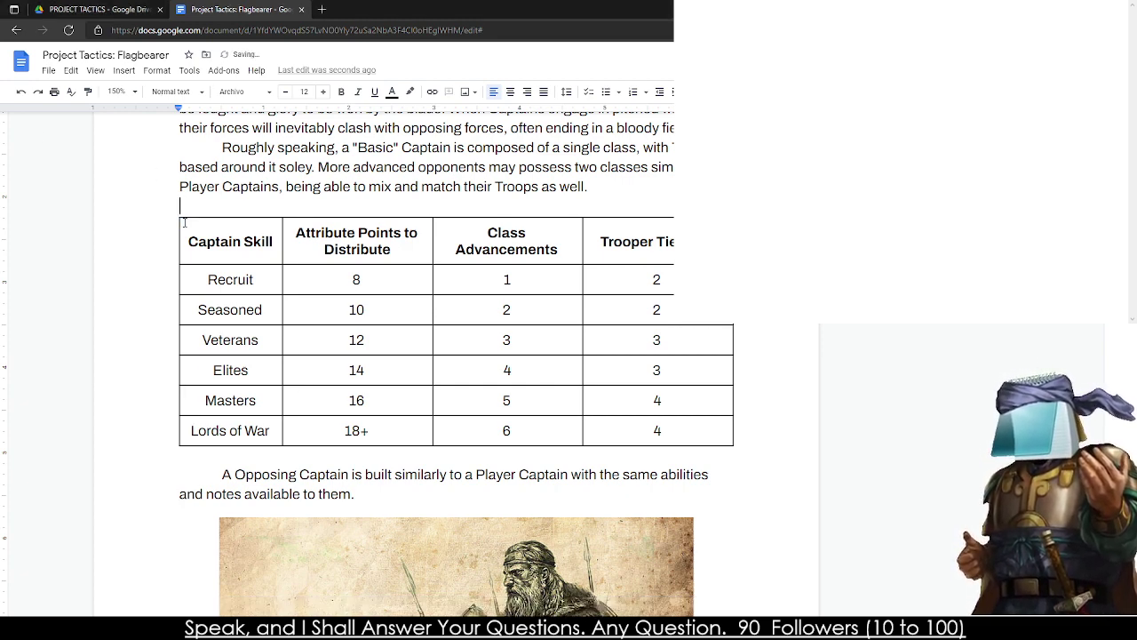
# - Review the Opposing Forces example, checking the captains' classes and the troop names in both squads
pyautogui.scroll(-10, 200, 151)
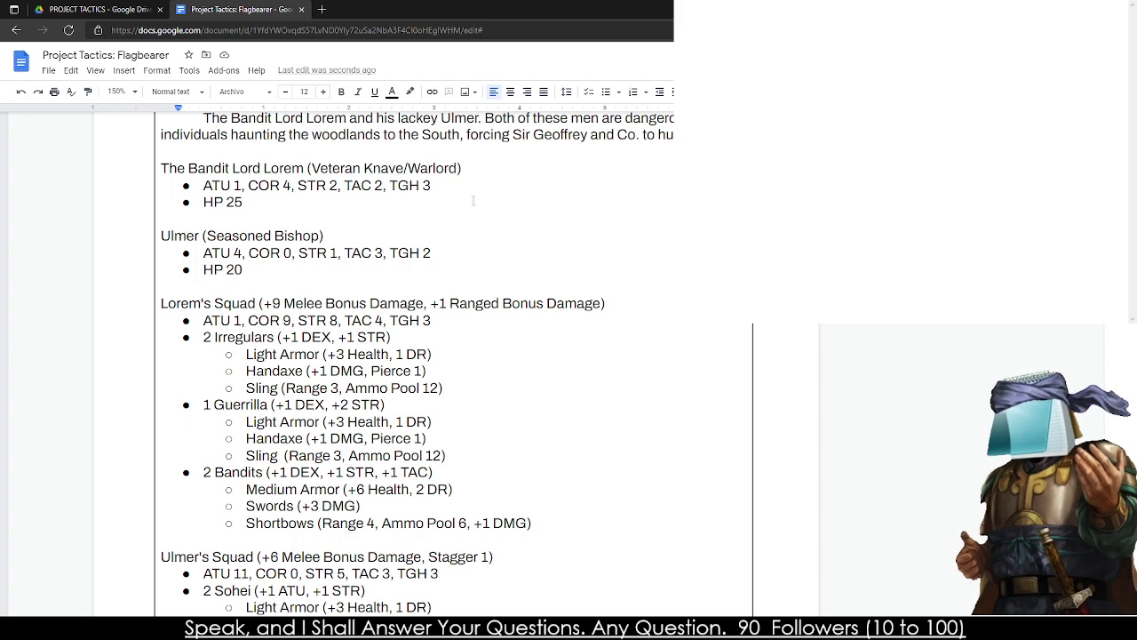
pyautogui.scroll(5, 474, 201)
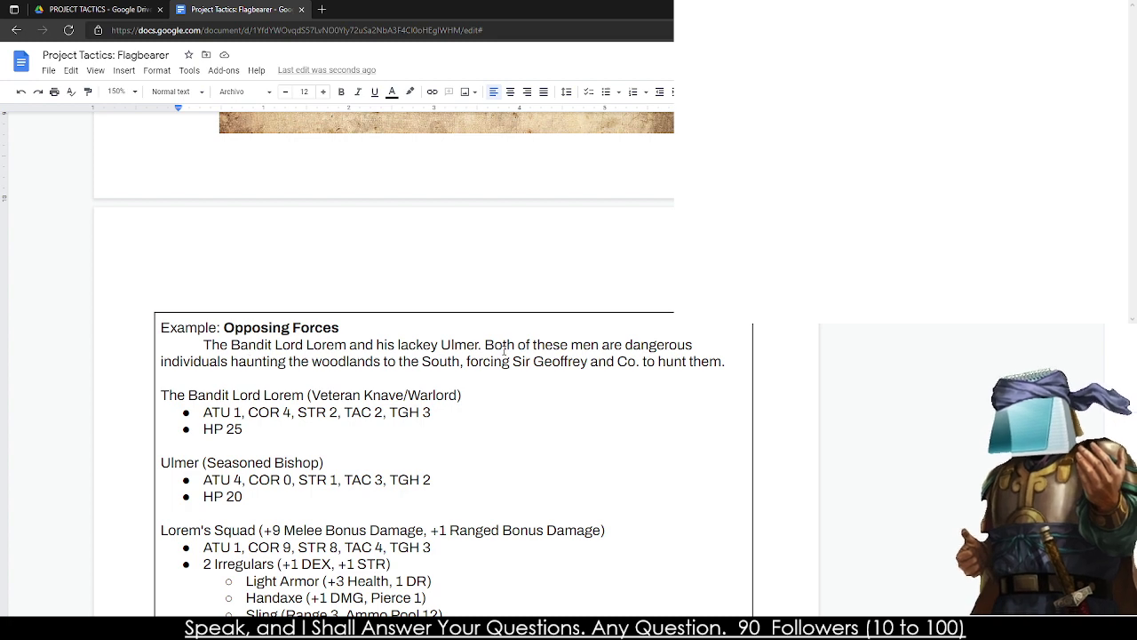
pyautogui.scroll(-3, 303, 213)
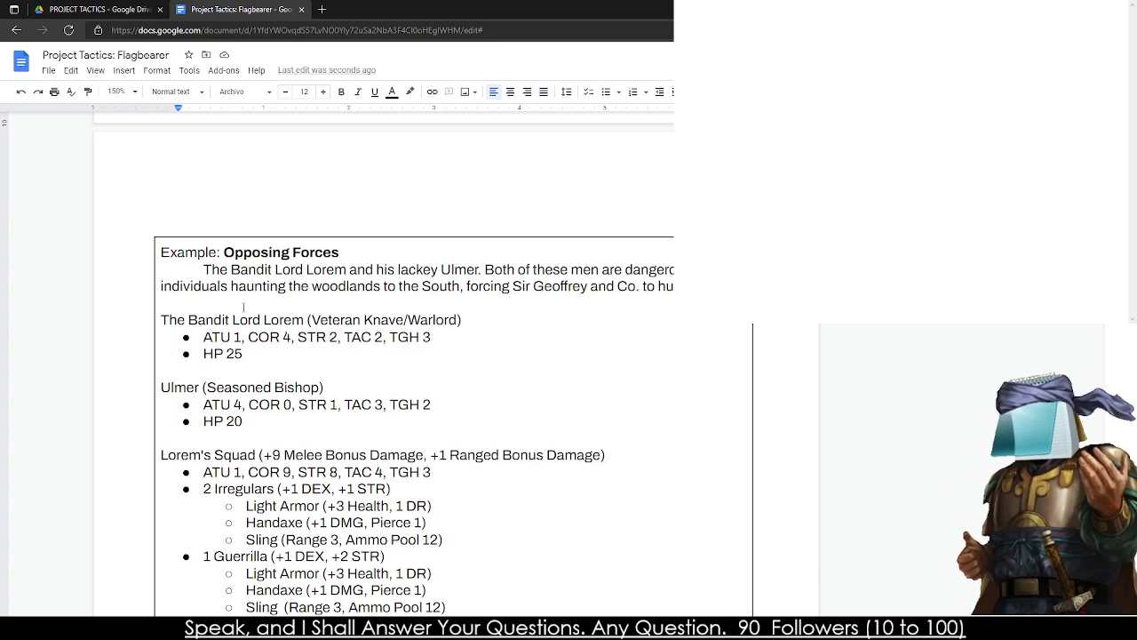
pyautogui.moveTo(354, 243); pyautogui.dragTo(429, 243)
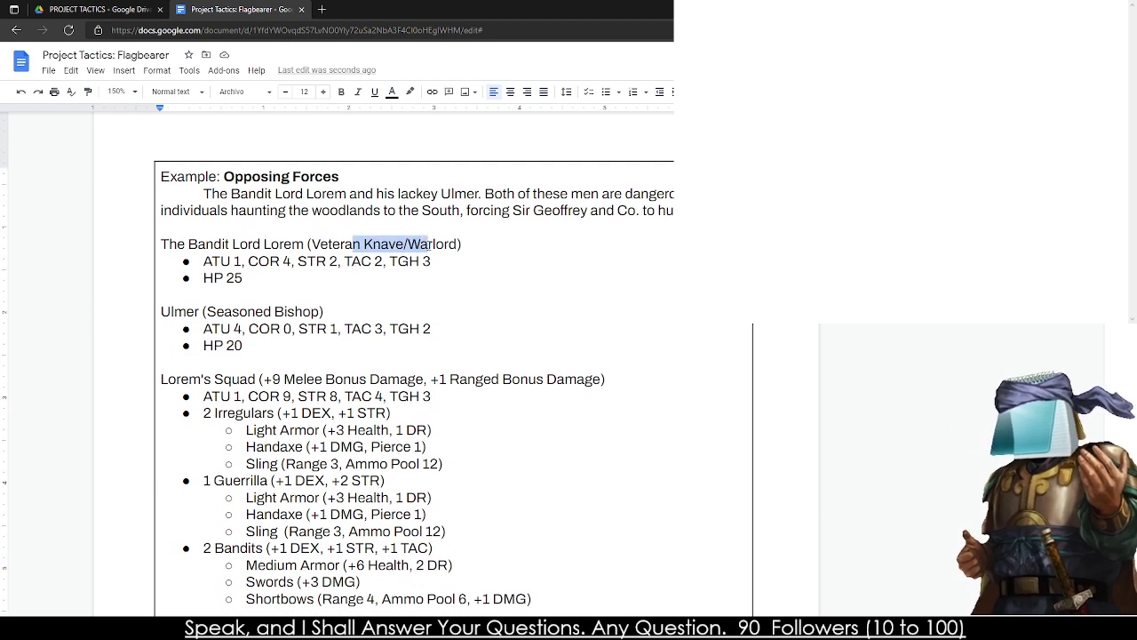
pyautogui.click(430, 244)
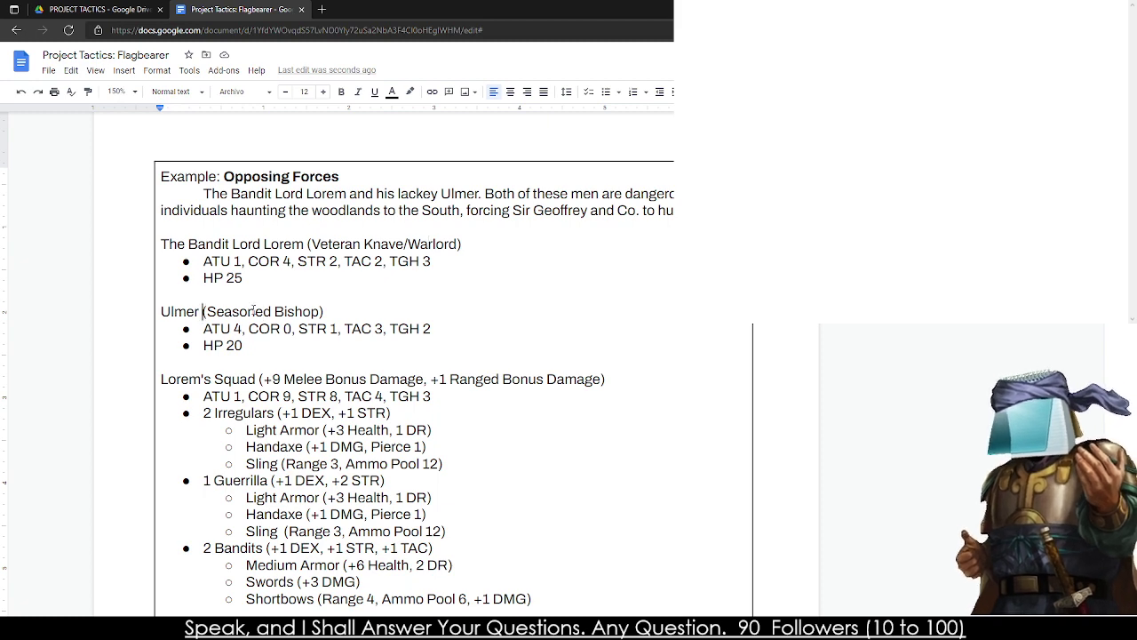
pyautogui.moveTo(202, 311); pyautogui.dragTo(306, 311)
pyautogui.scroll(-3, 251, 238)
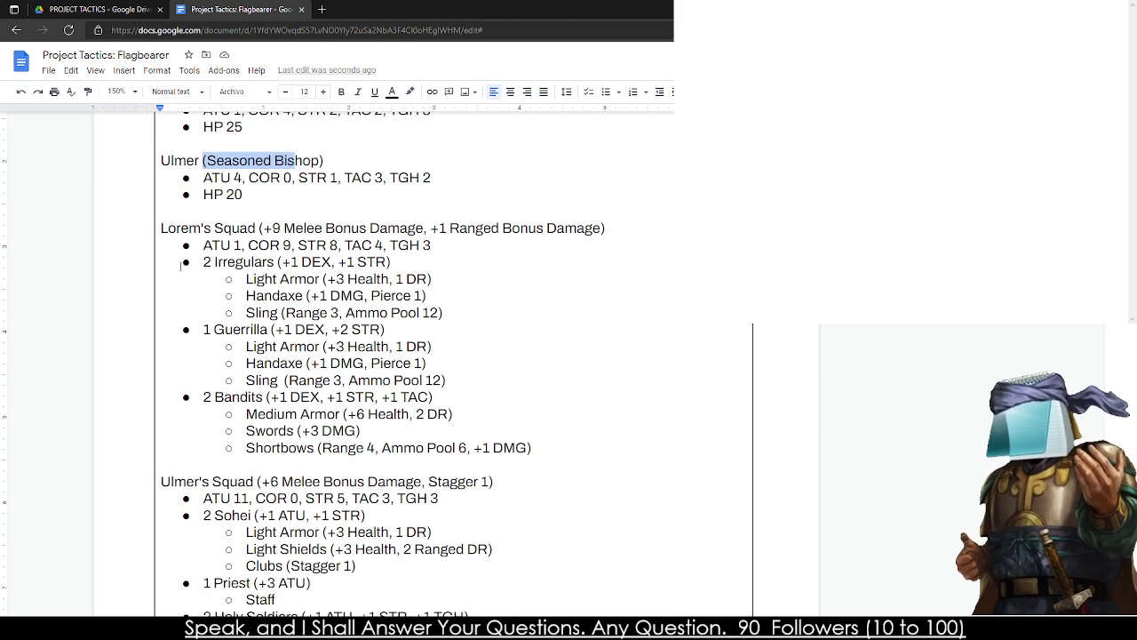
pyautogui.scroll(-3, 238, 364)
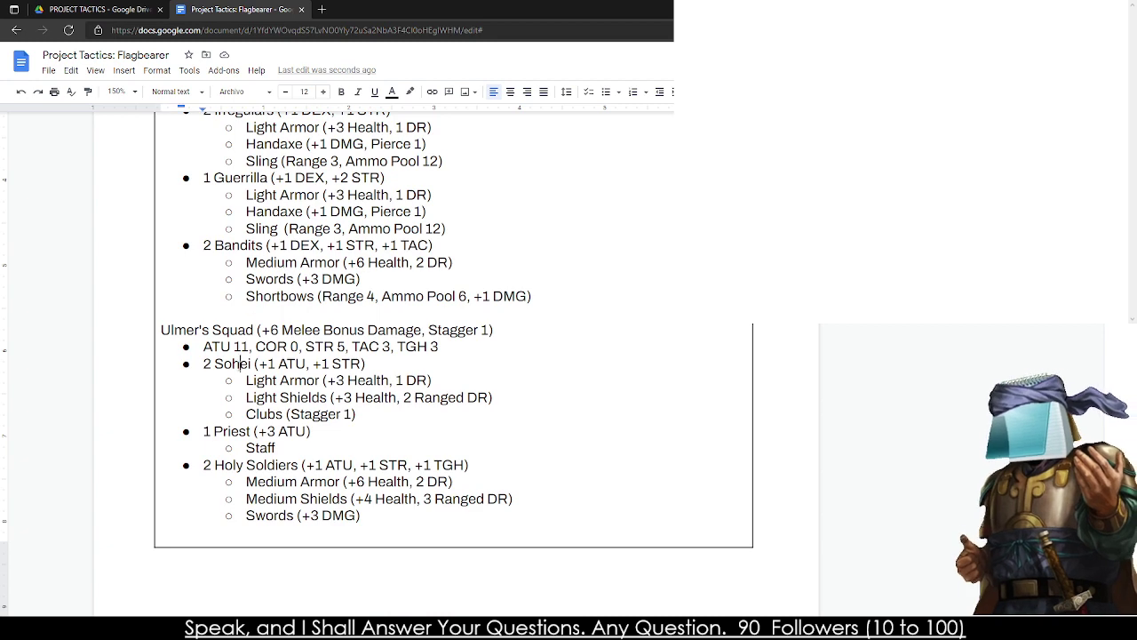
pyautogui.doubleClick(238, 365)
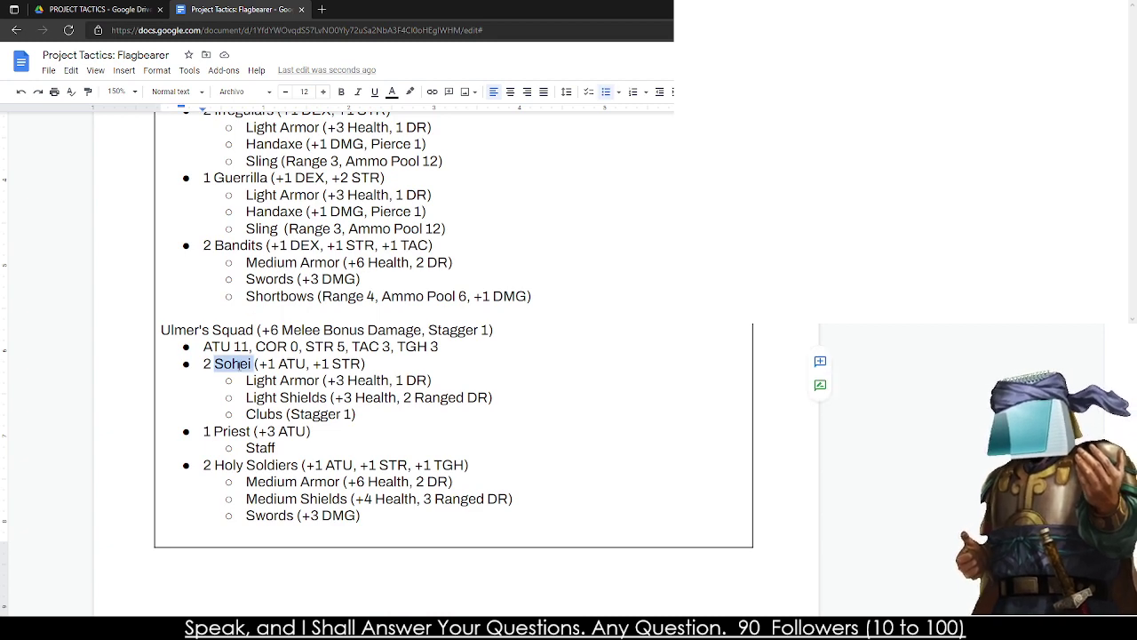
pyautogui.scroll(1, 238, 364)
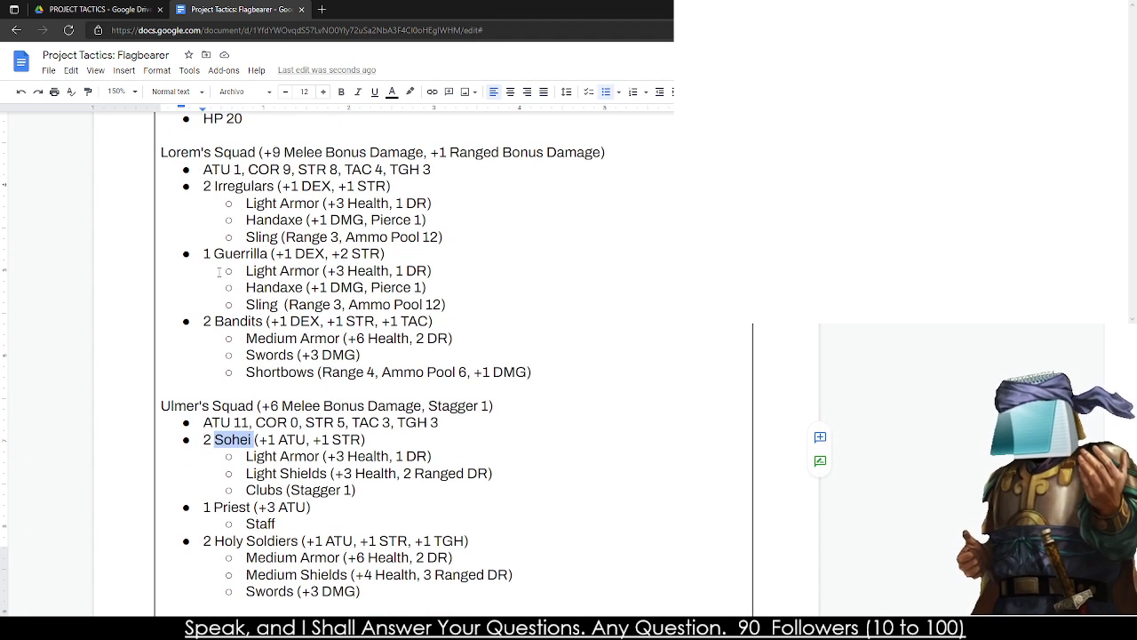
pyautogui.doubleClick(241, 253)
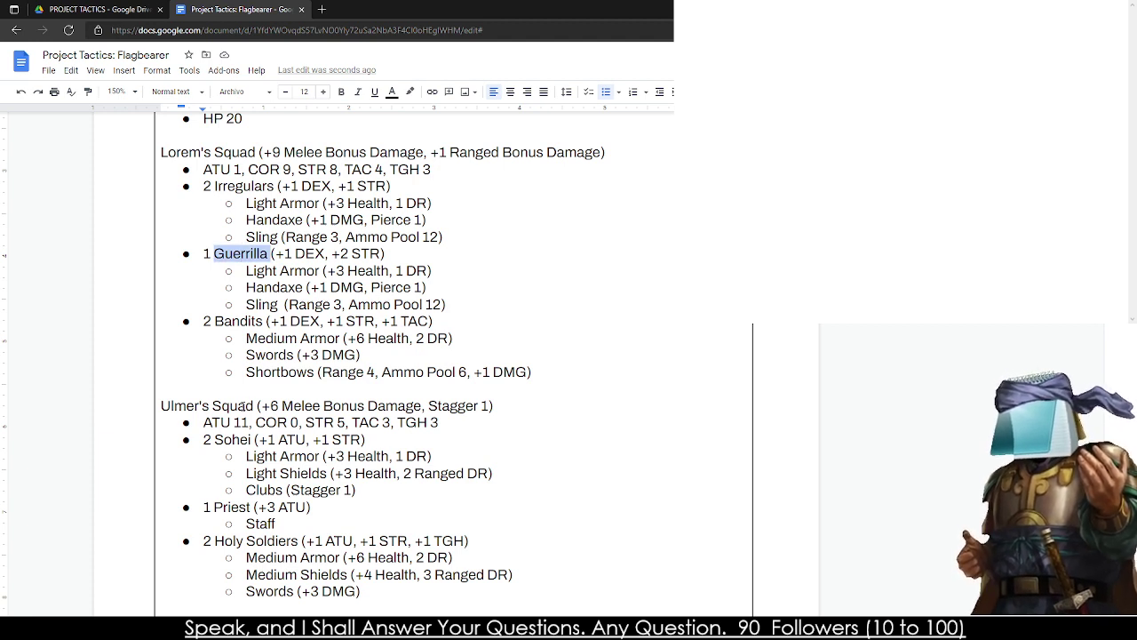
pyautogui.doubleClick(233, 439)
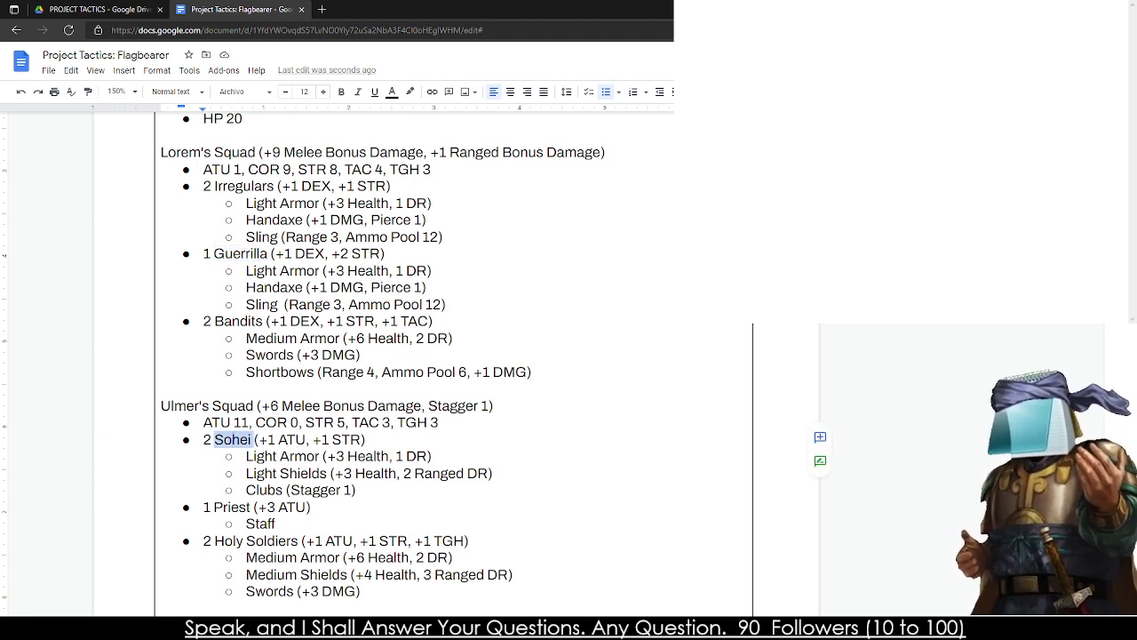
# - Find the Bishop Troops tree and note "Ghazi" and "Kustal Askers" on separate lines in the blank text window
pyautogui.scroll(-20, 473, 614)
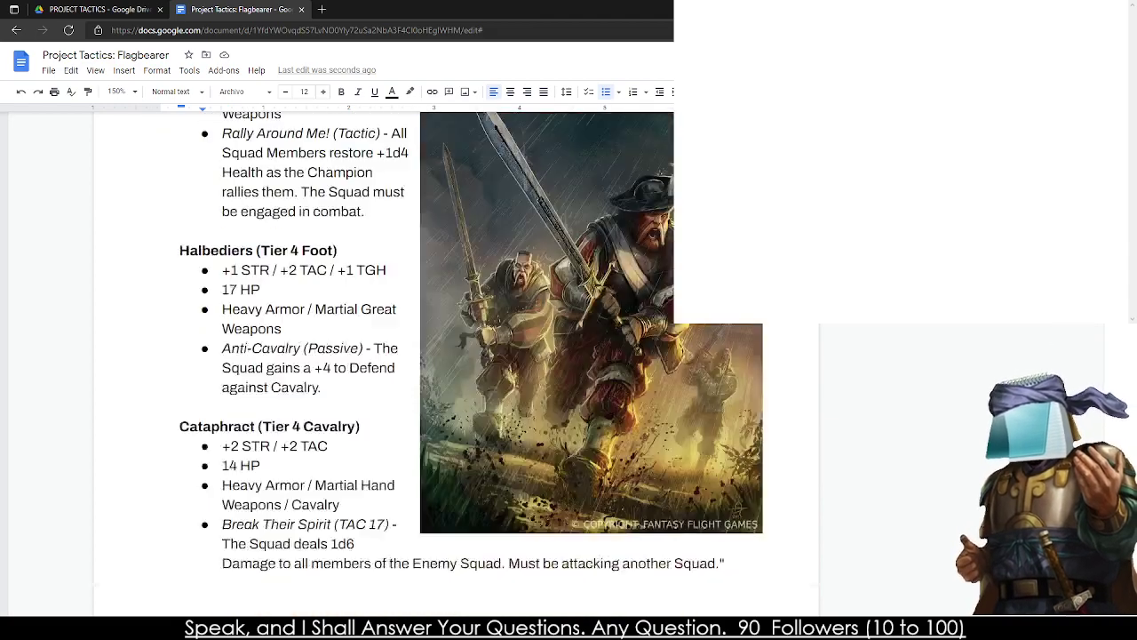
pyautogui.scroll(20, 473, 614)
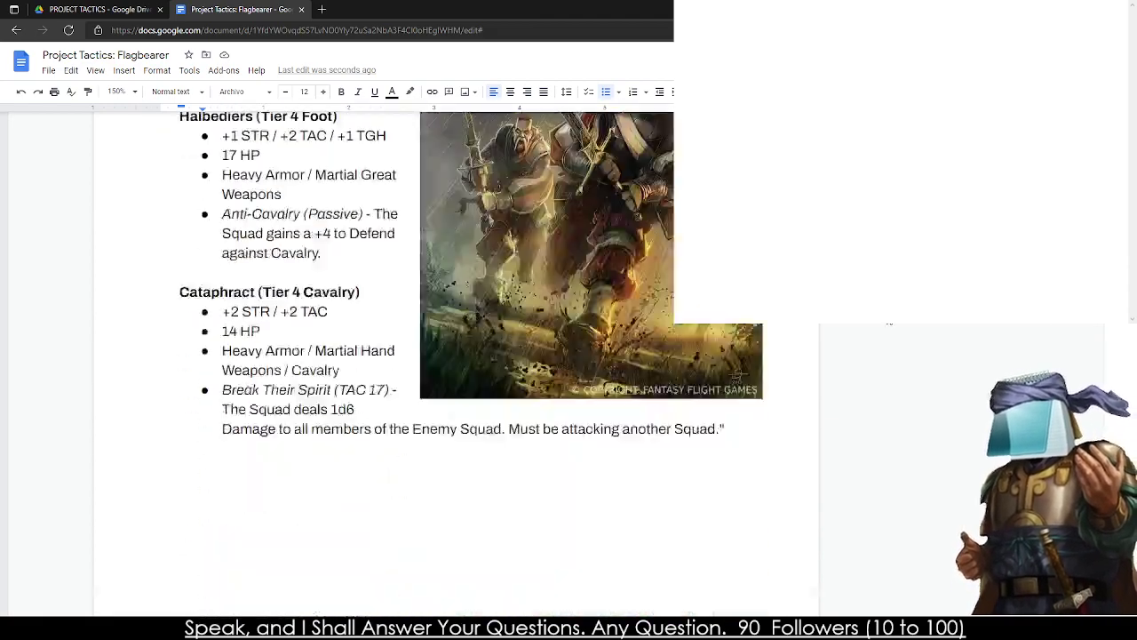
pyautogui.scroll(-20, 473, 614)
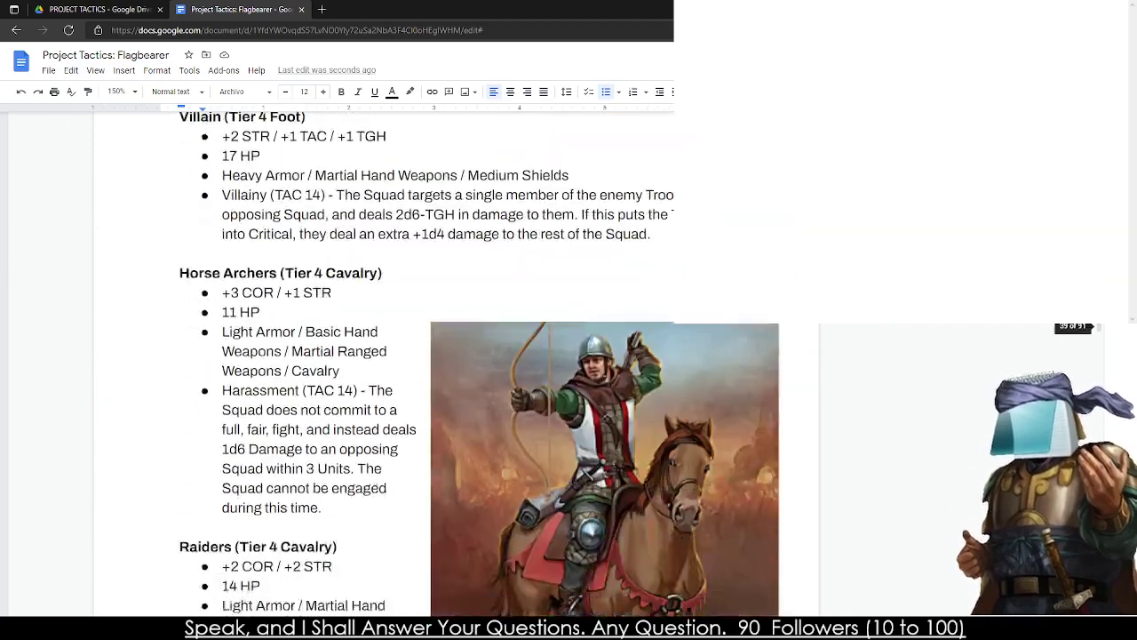
pyautogui.scroll(-15, 473, 613)
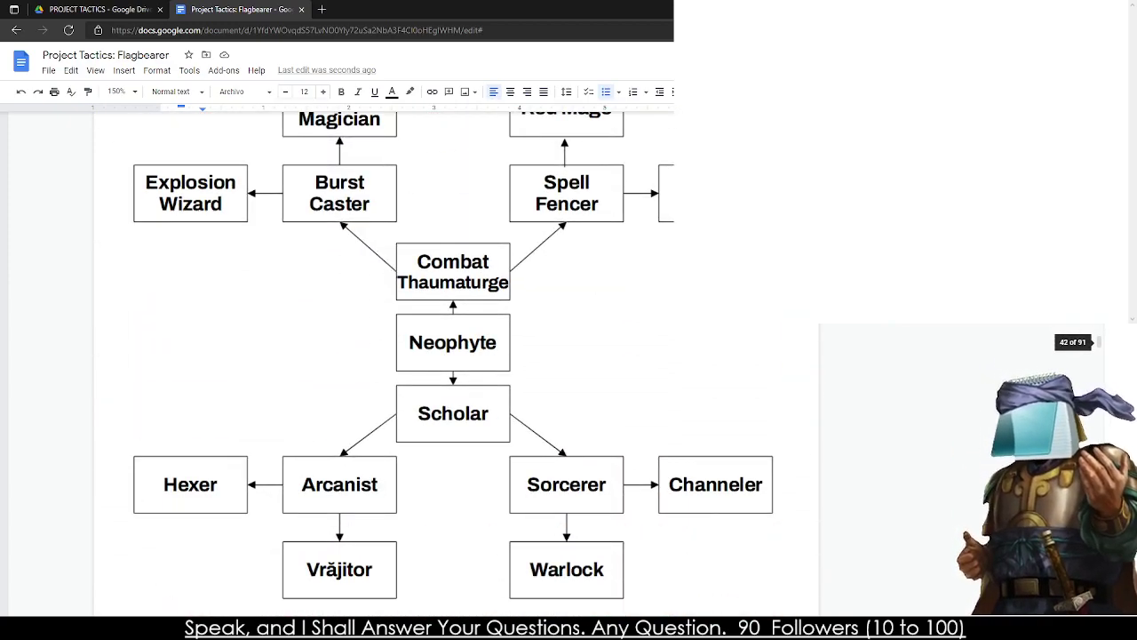
pyautogui.scroll(-20, 455, 364)
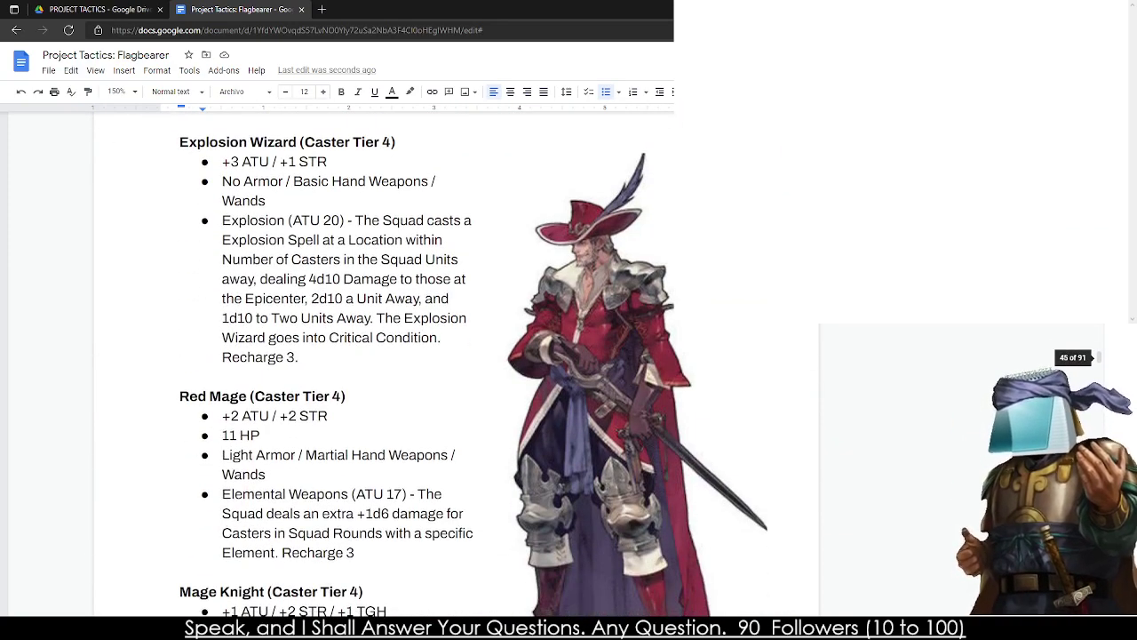
pyautogui.scroll(-12, 454, 364)
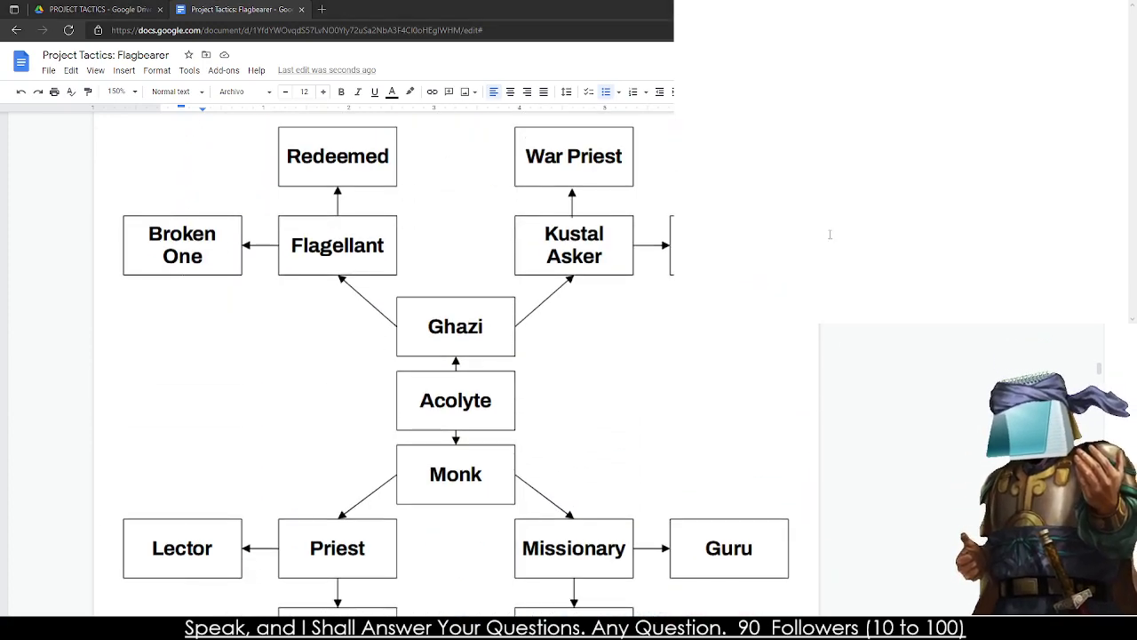
pyautogui.write('Ghazi')
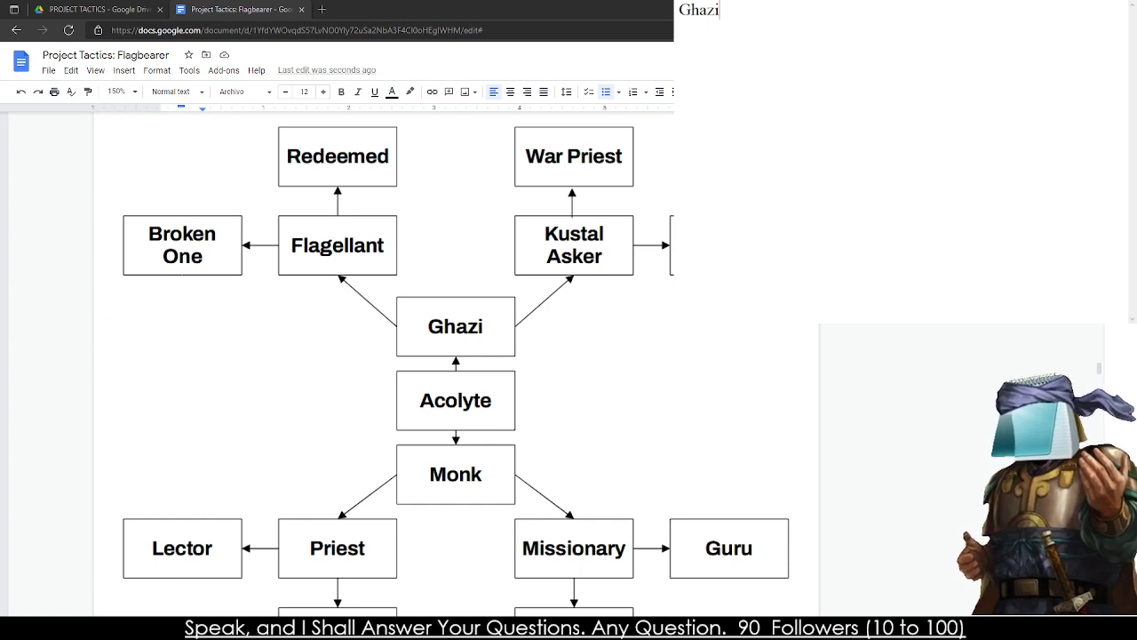
pyautogui.press('Return')
pyautogui.press('Return')
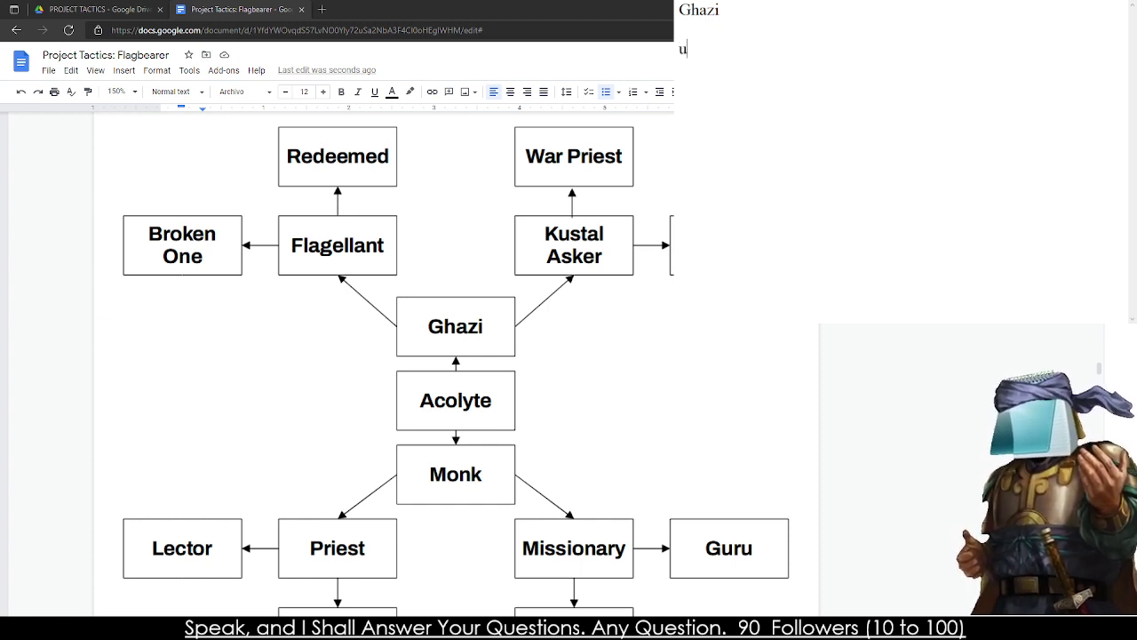
pyautogui.write('Kustal Askers')
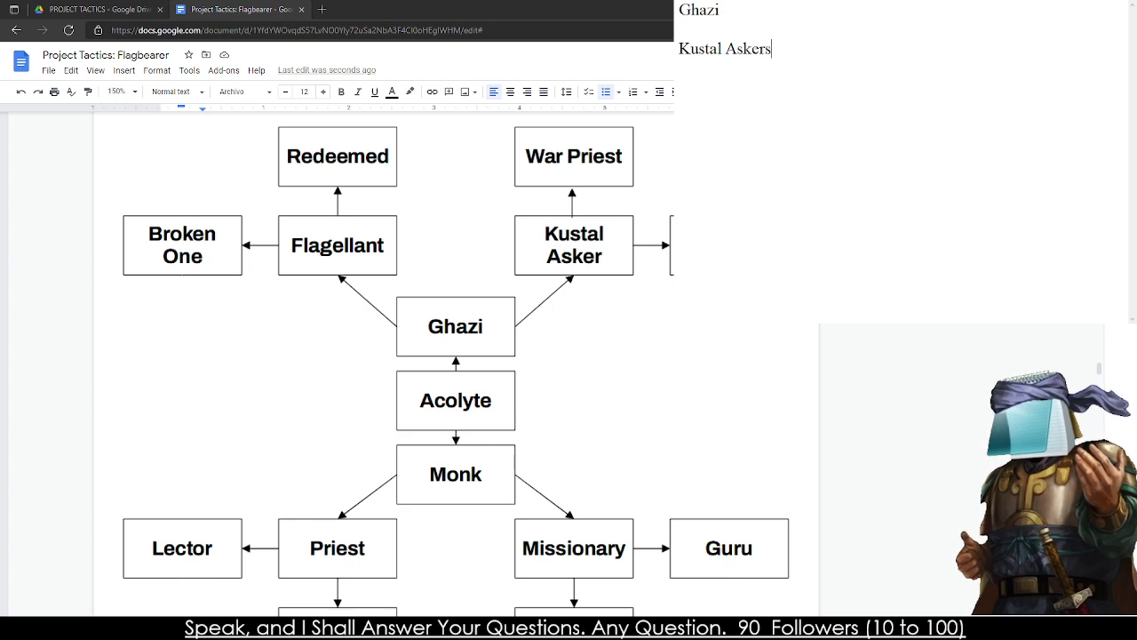
# - Replace the troop name "Sohei" with "Ghazi" in Ulmer's Squad of the Opposing Forces example
pyautogui.scroll(5, 382, 355)
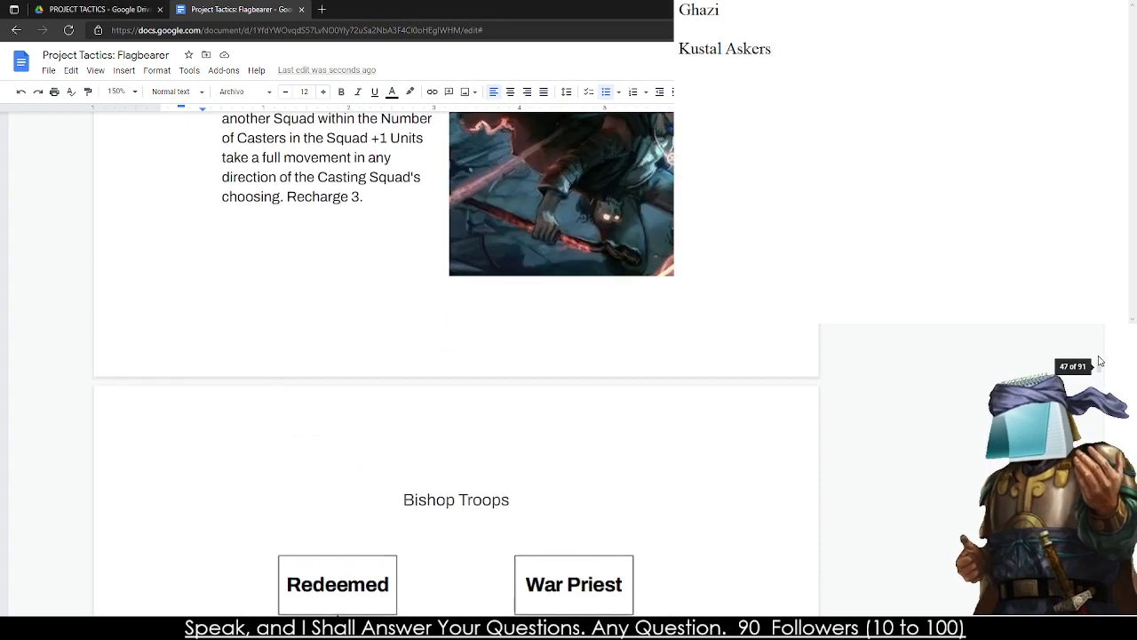
pyautogui.scroll(-15, 382, 355)
pyautogui.scroll(-20, 329, 301)
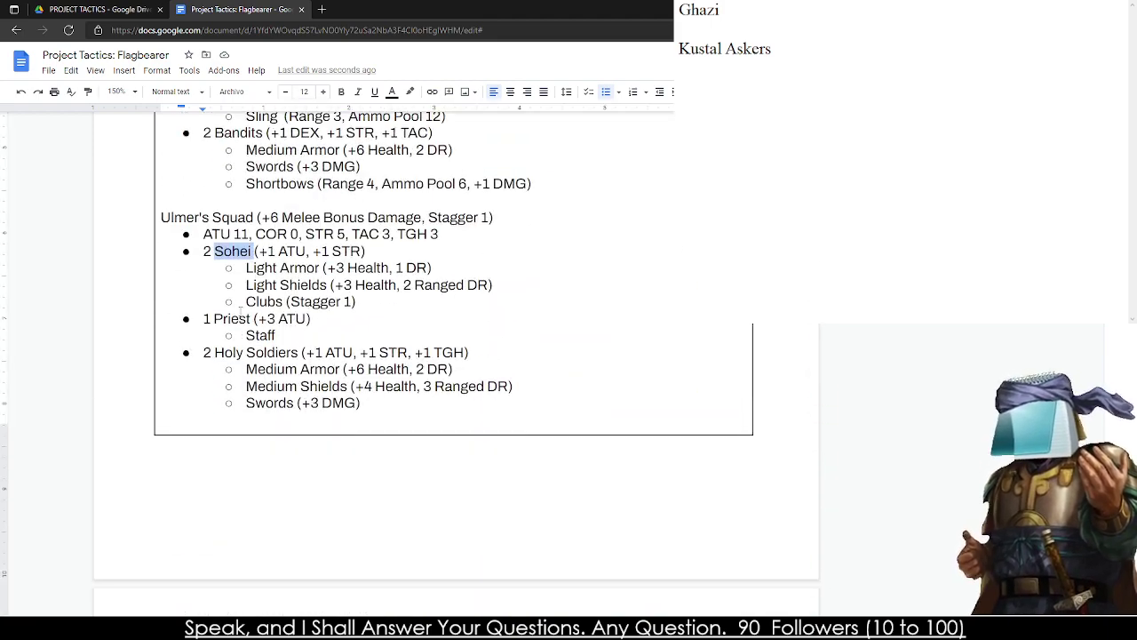
pyautogui.scroll(1, 234, 321)
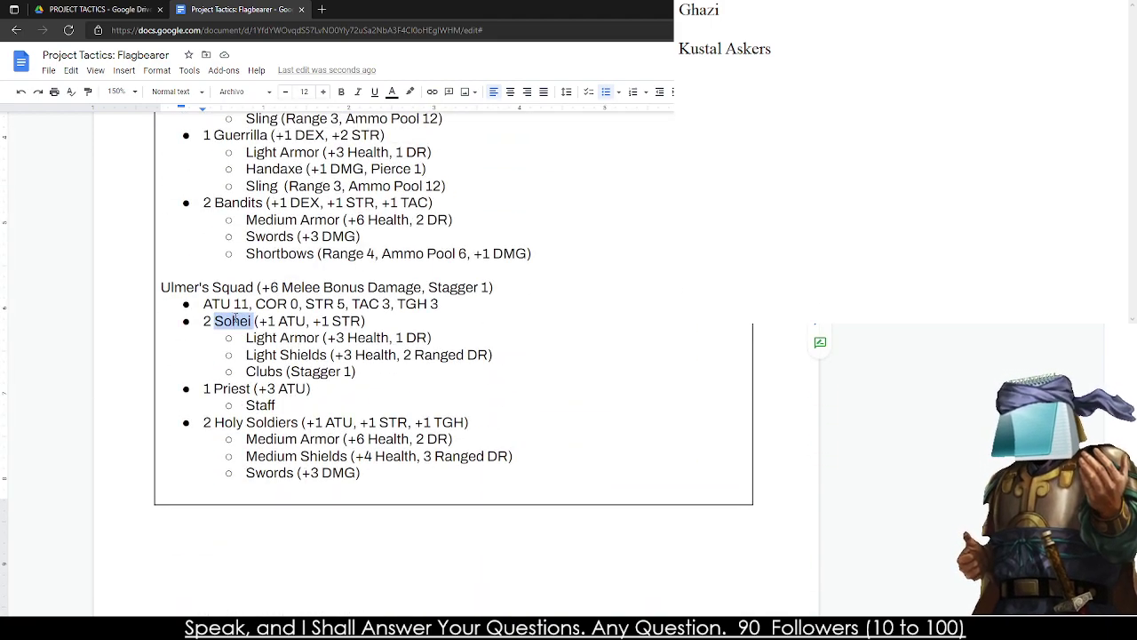
pyautogui.write('Ghazi')
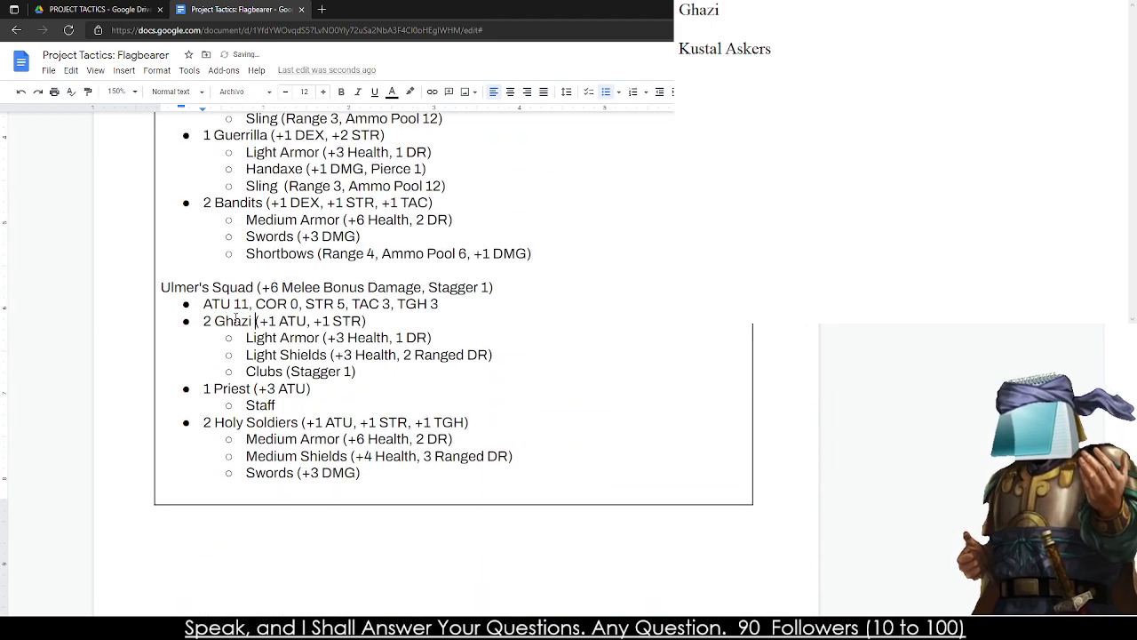
# - Replace the troop name "Holy Soldiers" with "Kustal Askers" in Ulmer's Squad
pyautogui.moveTo(300, 423); pyautogui.dragTo(214, 424)
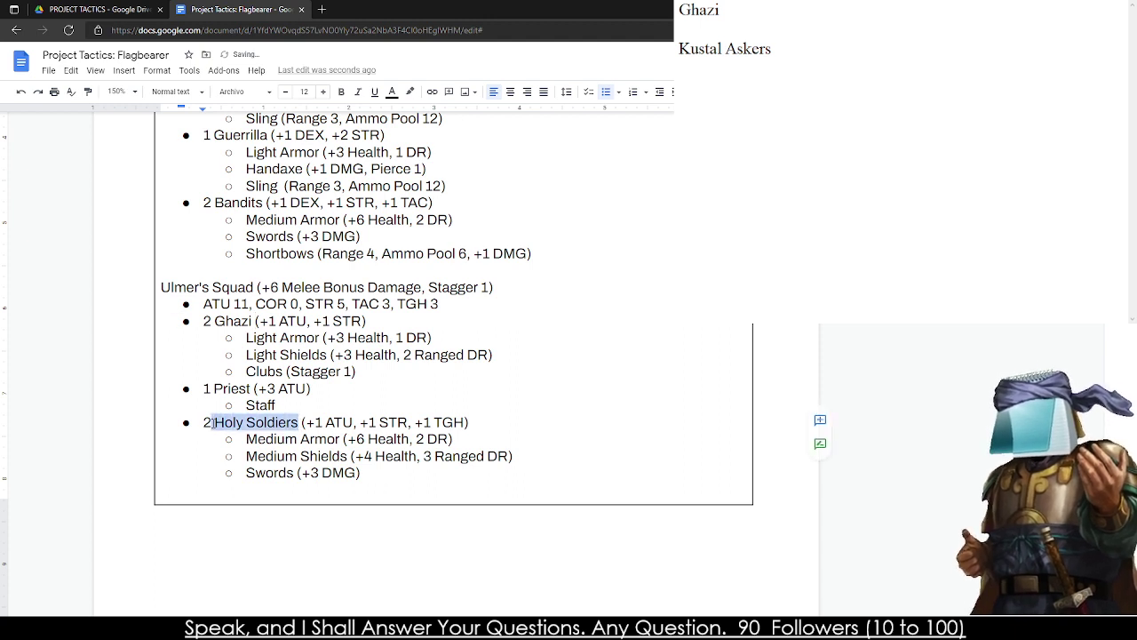
pyautogui.write("Kustal Asker's")
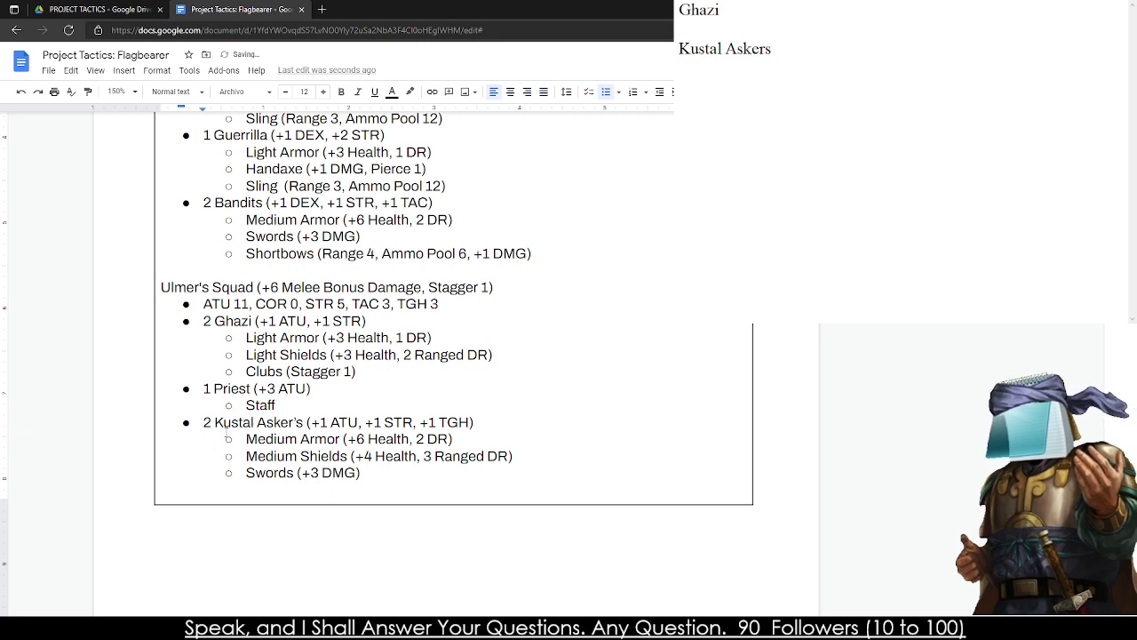
pyautogui.press('BackSpace')
pyautogui.press('BackSpace')
pyautogui.write('s')
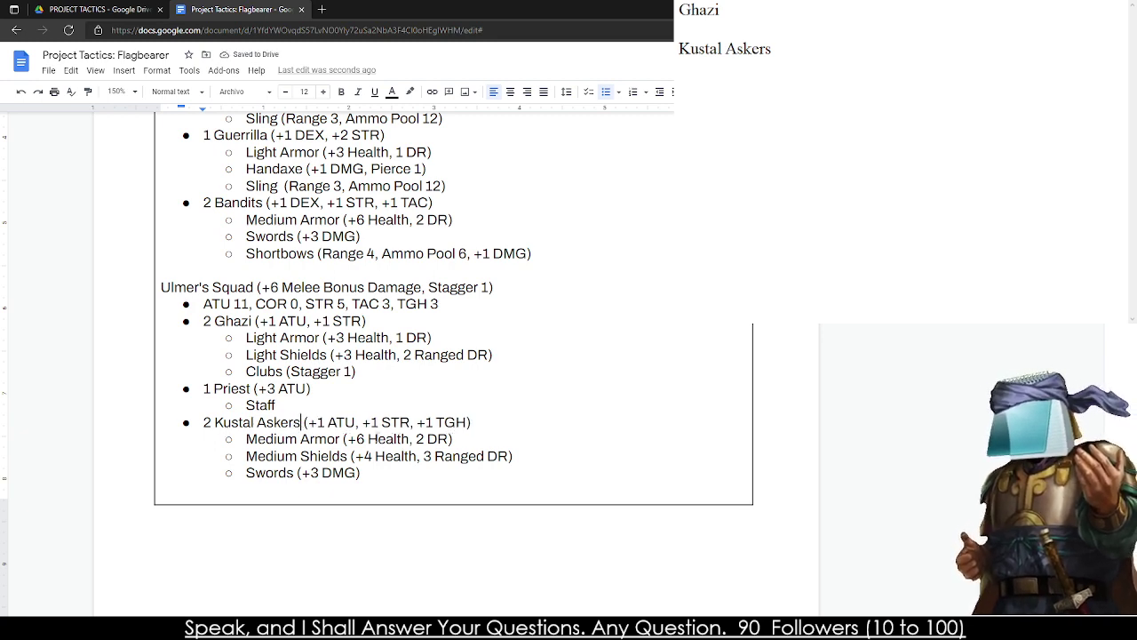
# - Resolve the comment "Add More Rules, BUT maybe integrate" on the Extended Rules heading
pyautogui.scroll(1, 373, 404)
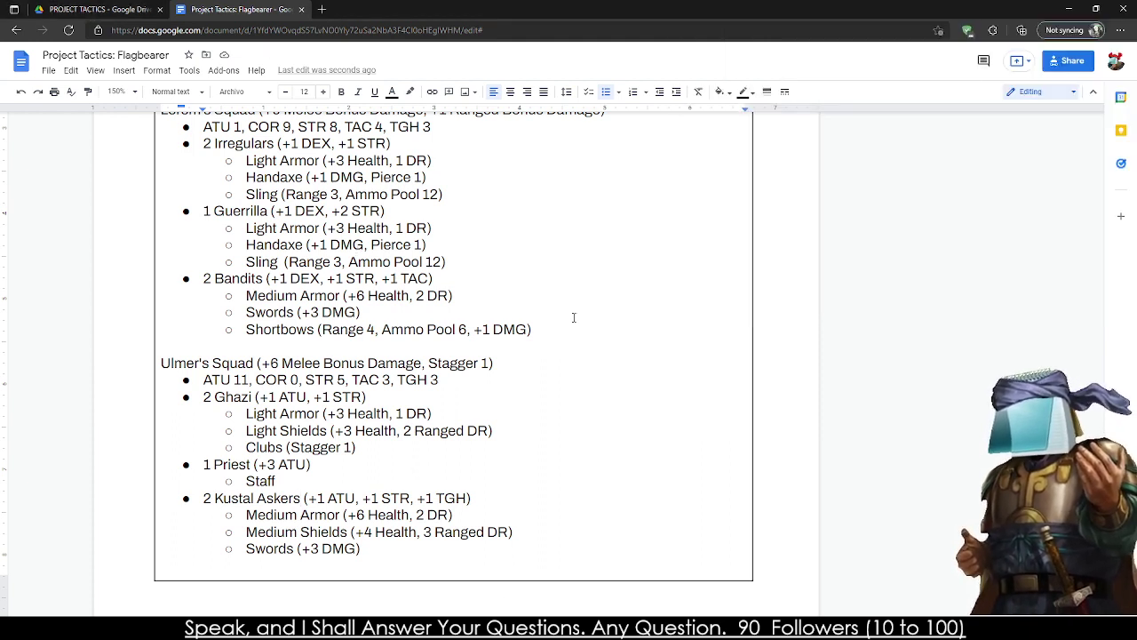
pyautogui.scroll(-10, 558, 325)
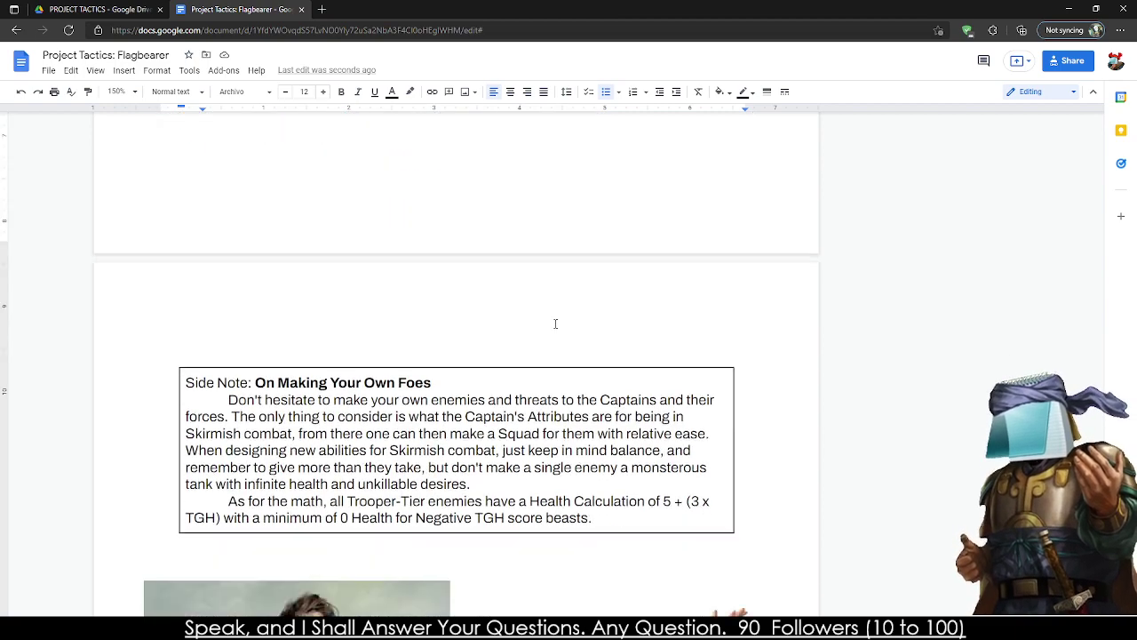
pyautogui.scroll(-10, 517, 311)
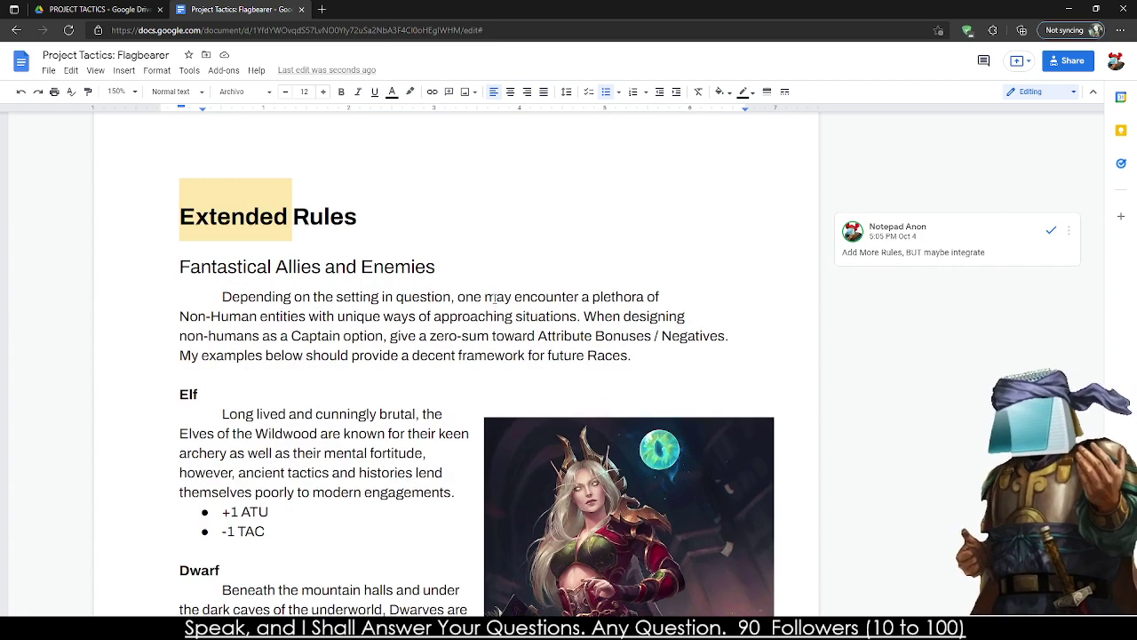
pyautogui.click(1052, 234)
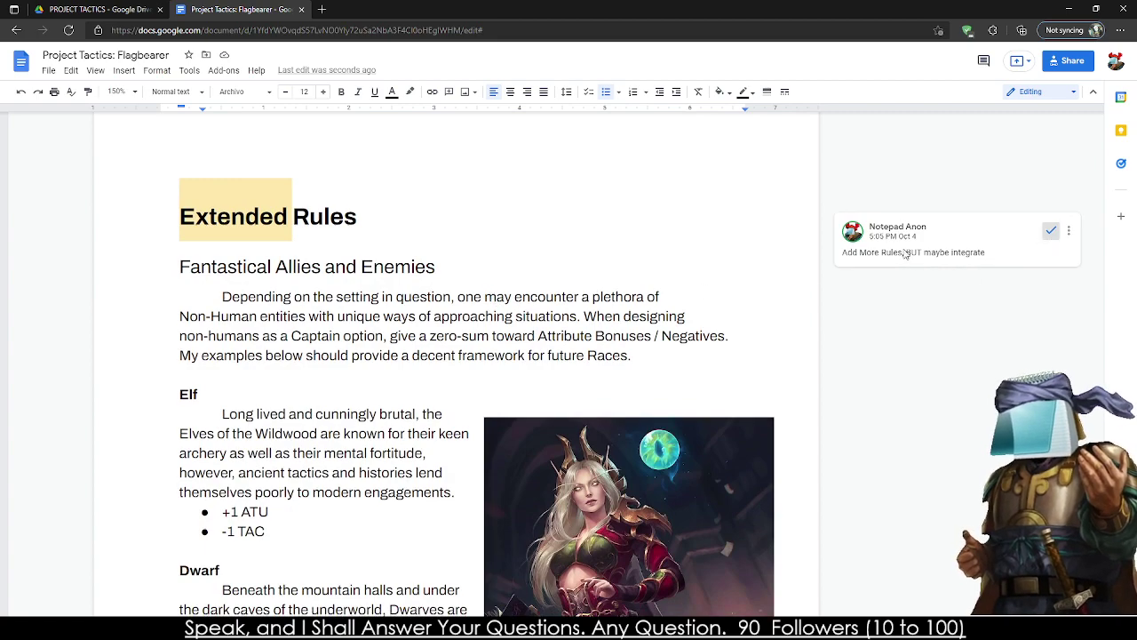
# - Replace the attribute "DEX" with "COR" in the Viera race's +2 bonus under Fantastical Allies and Enemies
pyautogui.scroll(-3, 470, 282)
pyautogui.scroll(3, 470, 282)
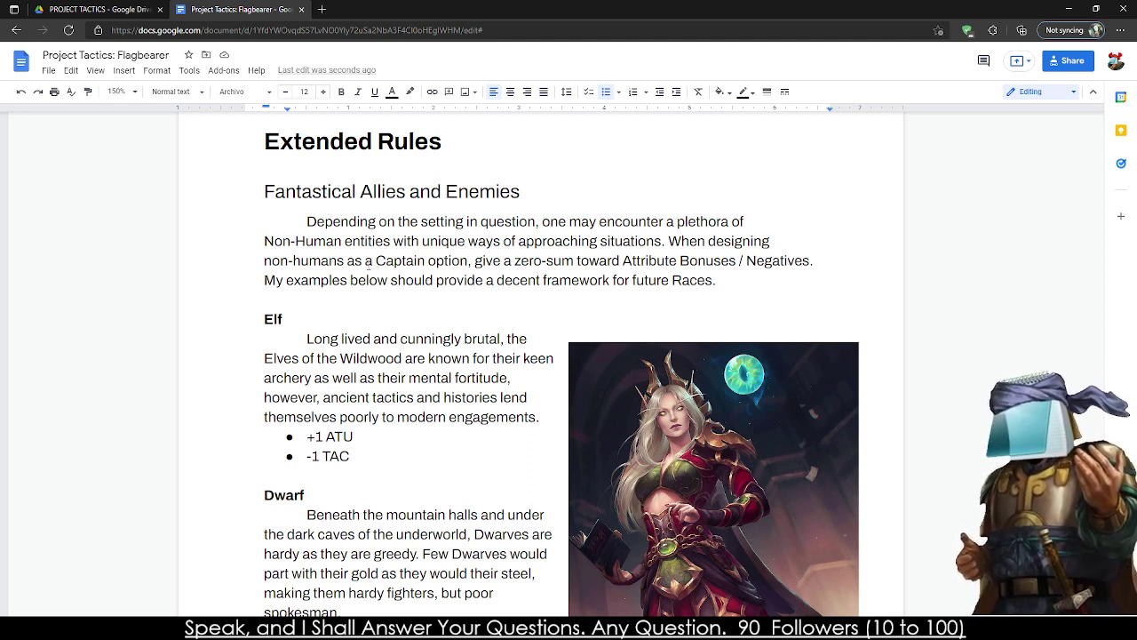
pyautogui.scroll(-3, 367, 266)
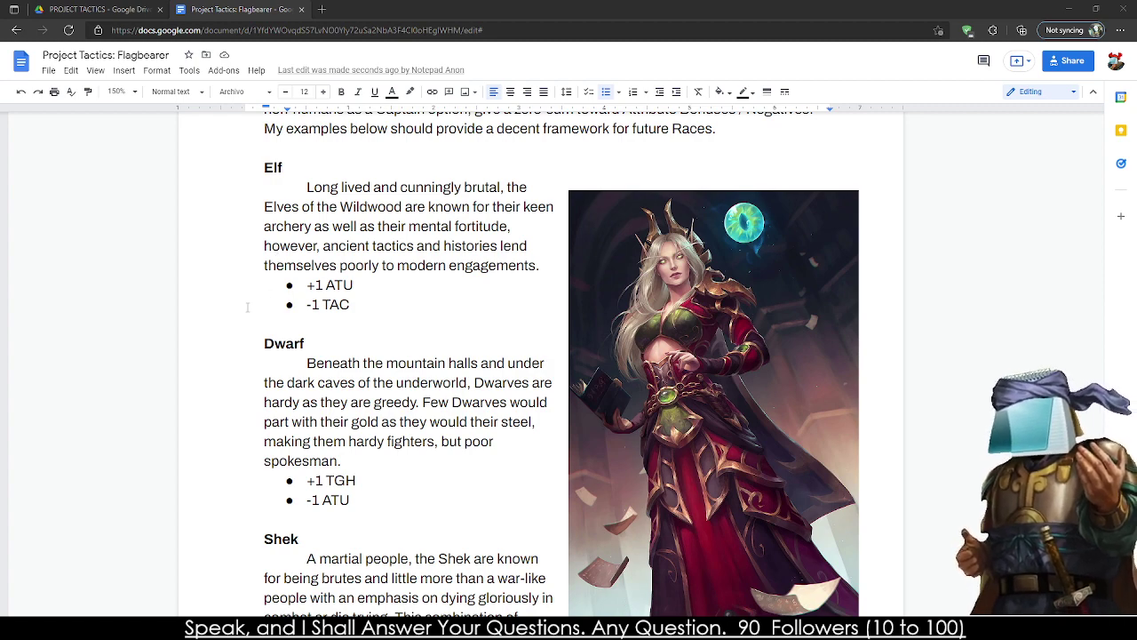
pyautogui.scroll(-4, 385, 417)
pyautogui.scroll(-7, 302, 362)
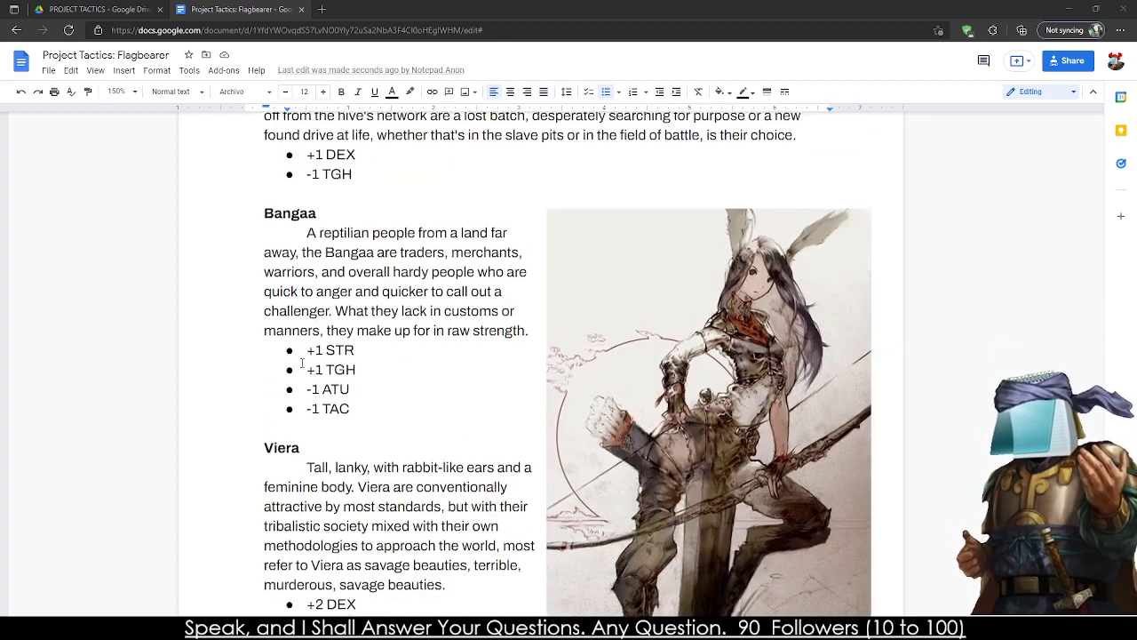
pyautogui.scroll(-3, 302, 363)
pyautogui.scroll(3, 296, 568)
pyautogui.click(305, 584)
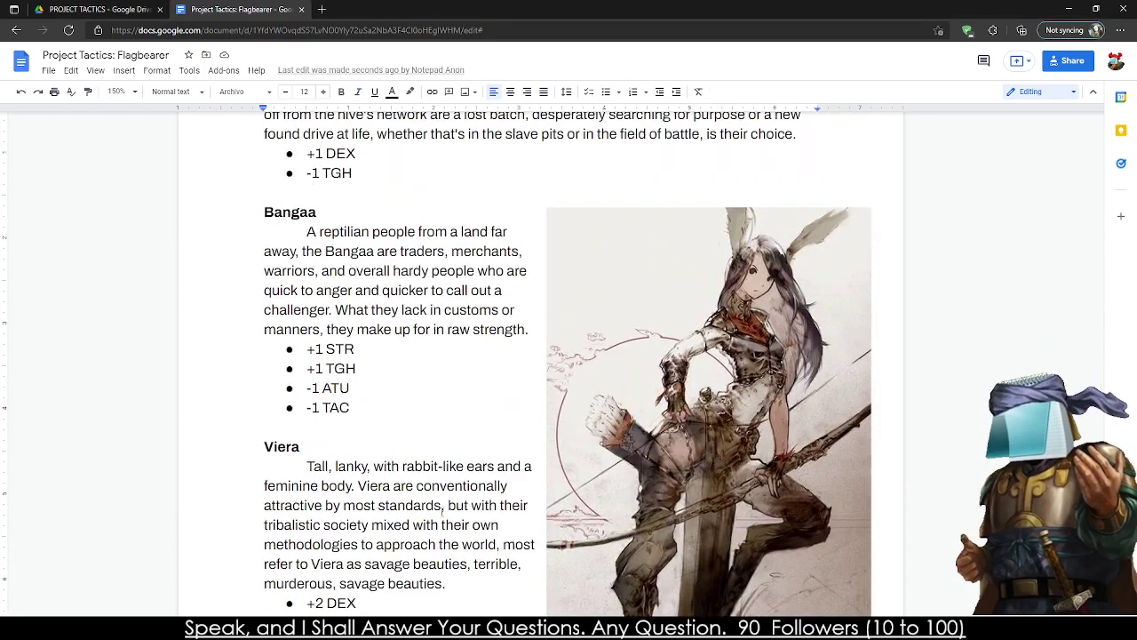
pyautogui.scroll(-3, 404, 459)
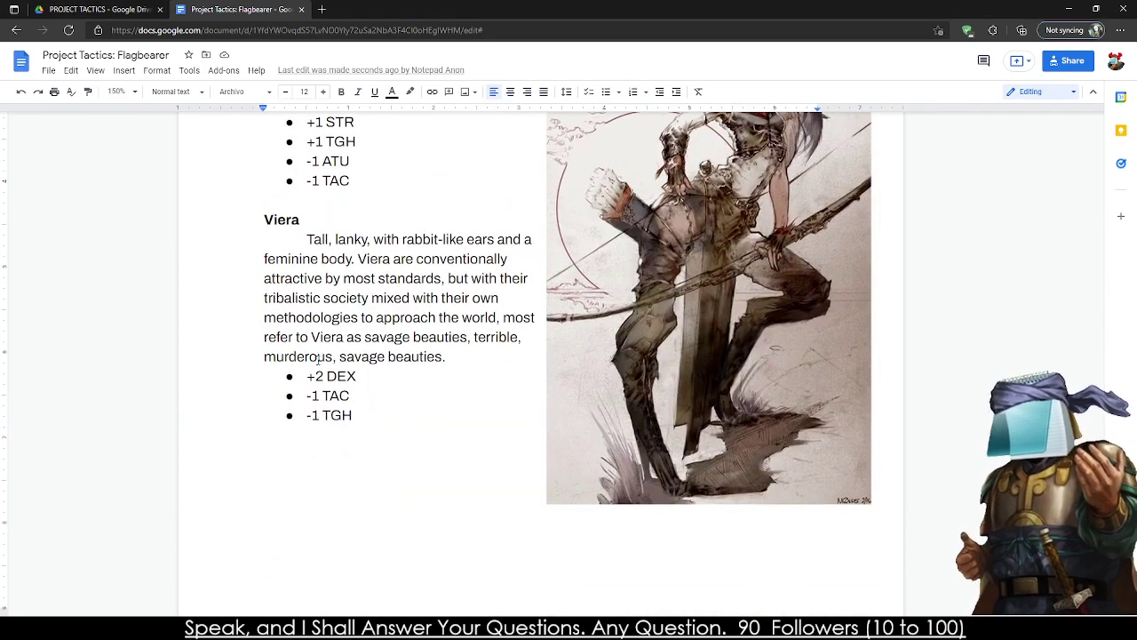
pyautogui.scroll(3, 355, 417)
pyautogui.scroll(-1, 333, 392)
pyautogui.scroll(-3, 333, 392)
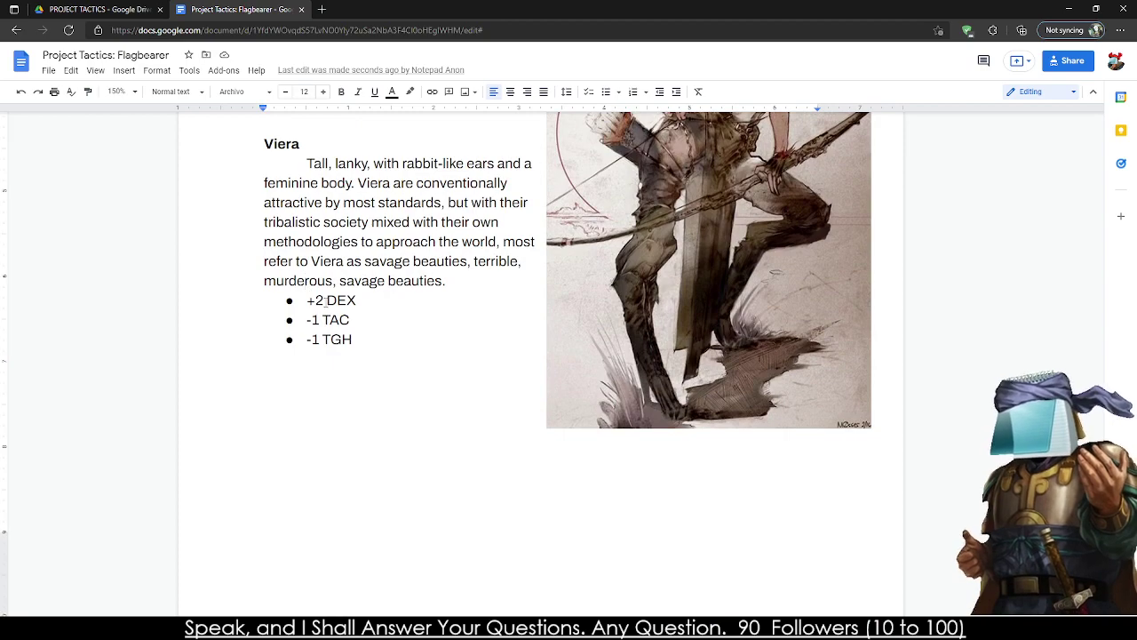
pyautogui.moveTo(306, 300); pyautogui.dragTo(314, 300)
pyautogui.doubleClick(342, 300)
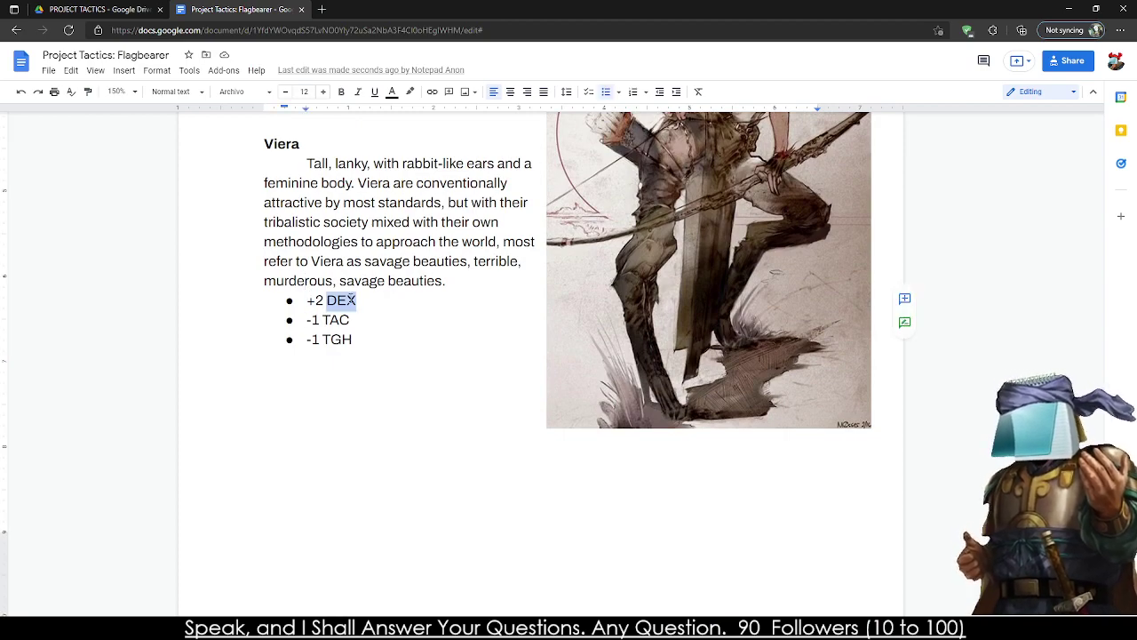
pyautogui.write('COR')
# - Replace the attribute "DEX" with "COR" in the Hivers race's +1 bonus
pyautogui.scroll(7, 347, 355)
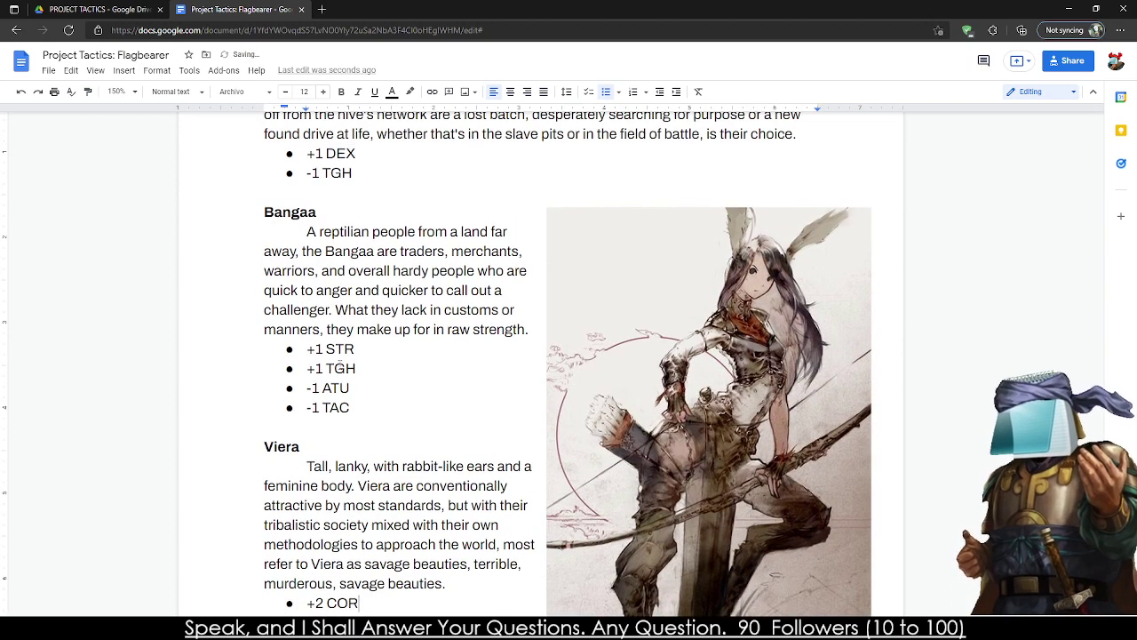
pyautogui.doubleClick(340, 381)
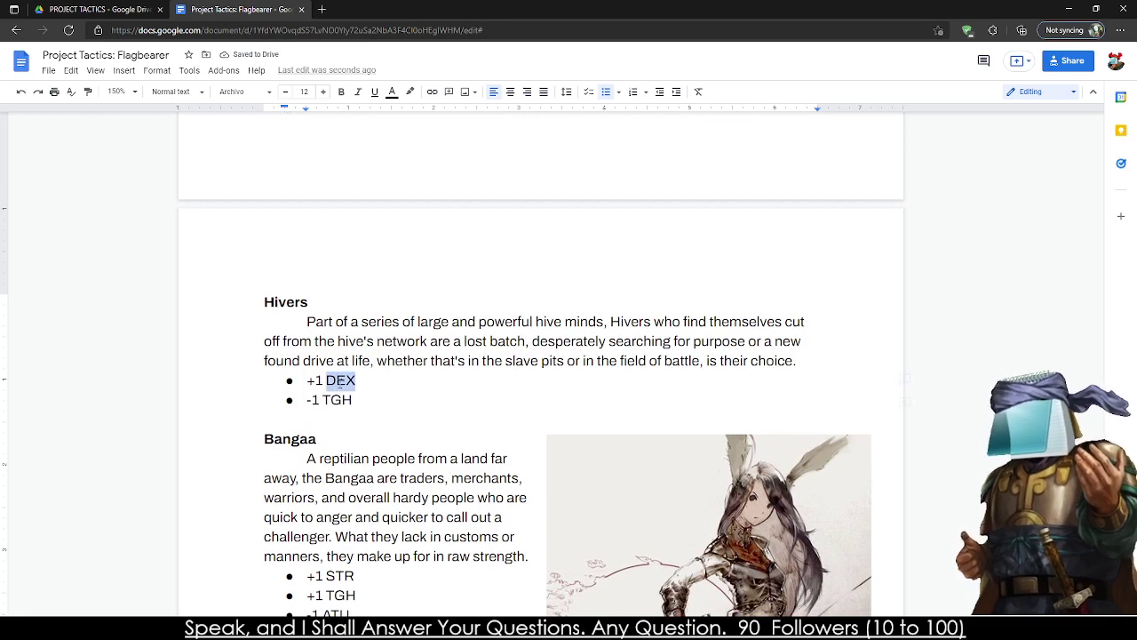
pyautogui.write('COR')
# - Review the On the Creation of New Troopers section and its example Dwarf and Shek troopers
pyautogui.scroll(-2, 320, 385)
pyautogui.scroll(-11, 320, 385)
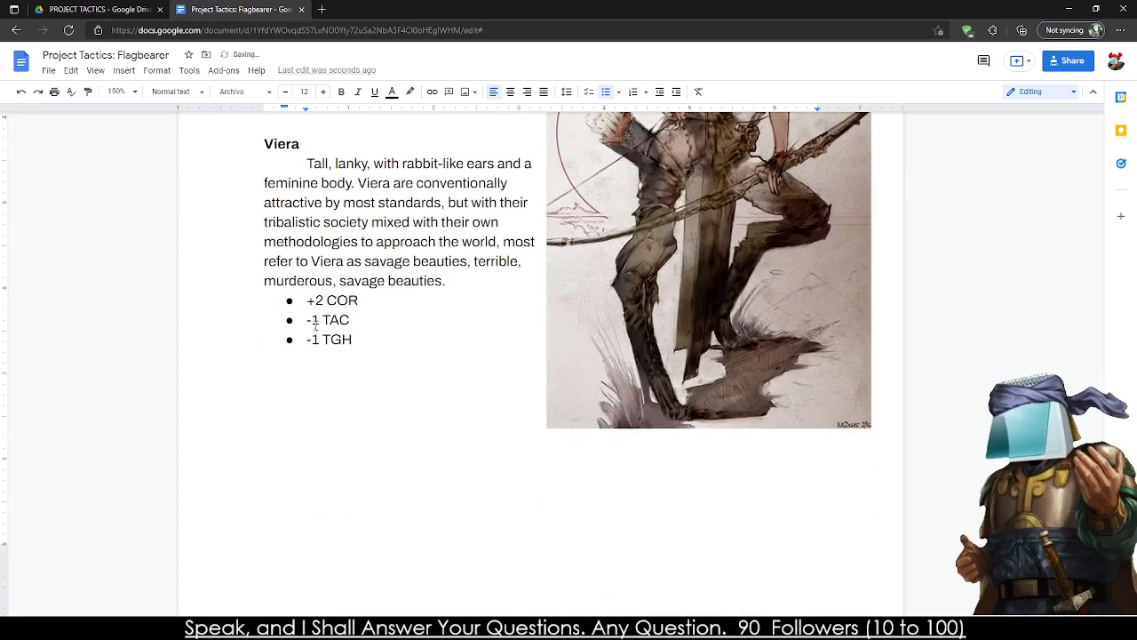
pyautogui.scroll(-6, 310, 307)
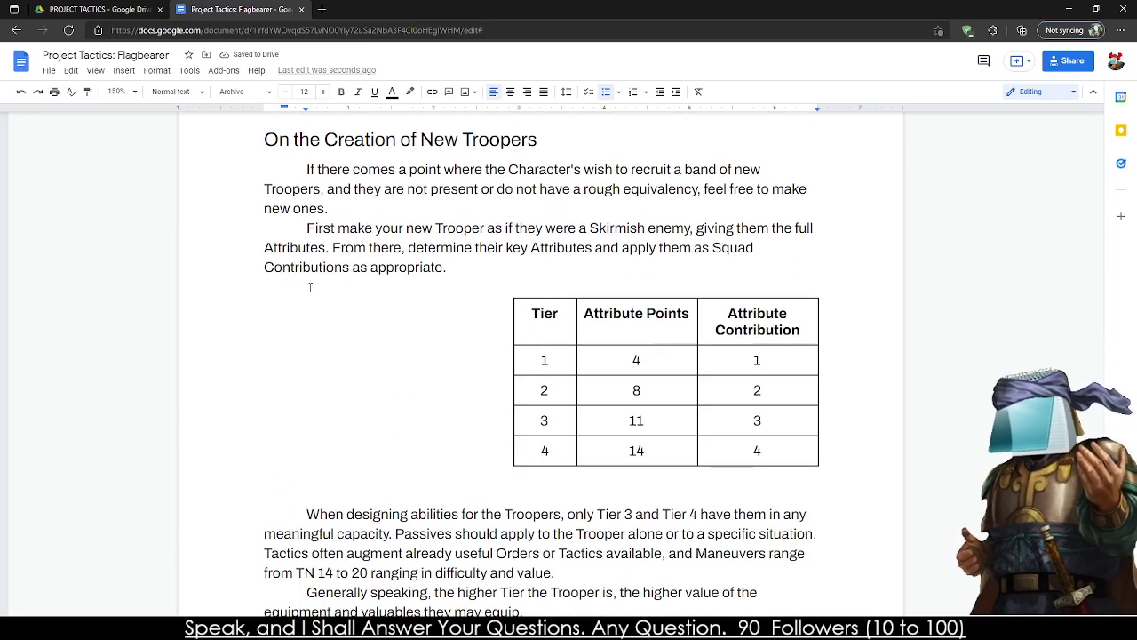
pyautogui.scroll(5, 311, 284)
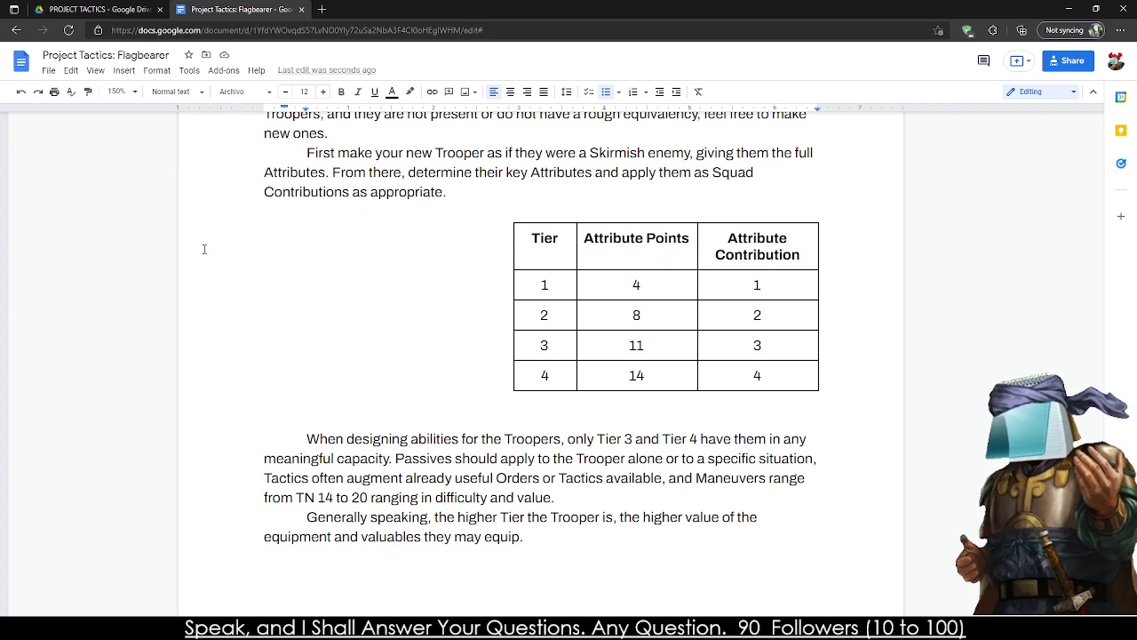
pyautogui.scroll(-10, 203, 249)
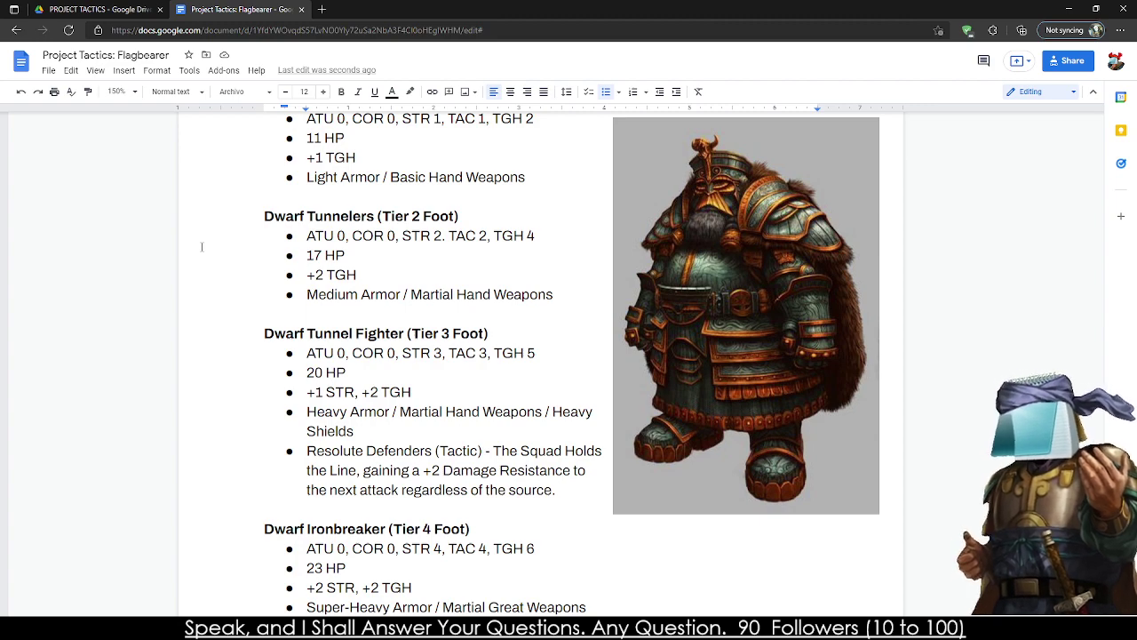
pyautogui.scroll(-9, 202, 247)
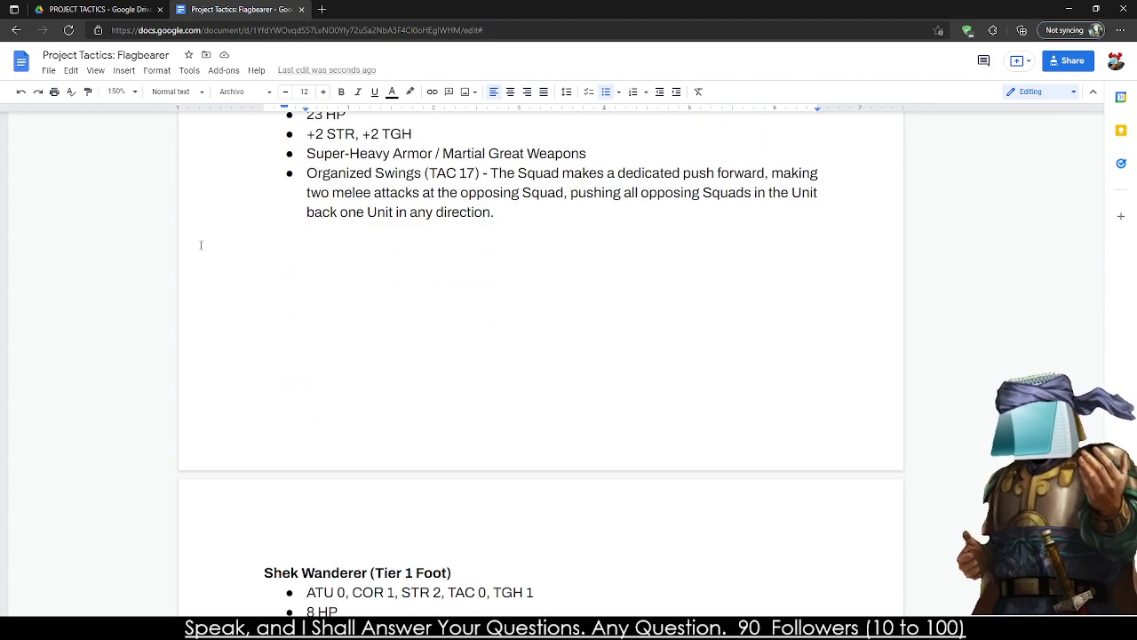
pyautogui.scroll(-10, 201, 245)
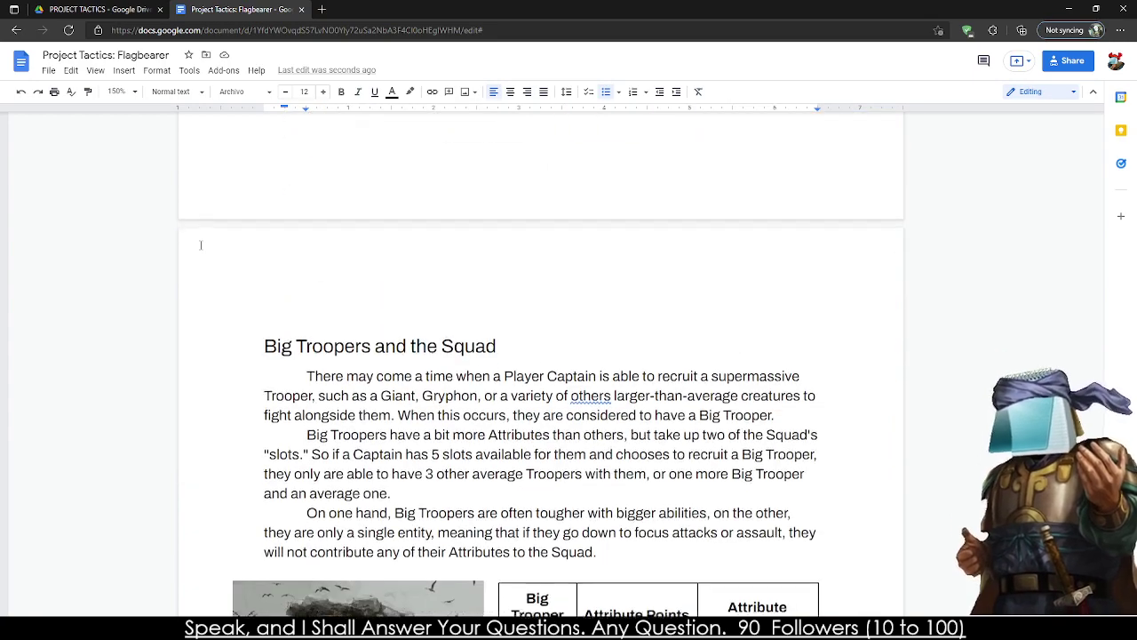
# - Correct "others" to "other" in the first paragraph of Big Troopers and the Squad using the suggested grammar fix
pyautogui.scroll(-2, 201, 245)
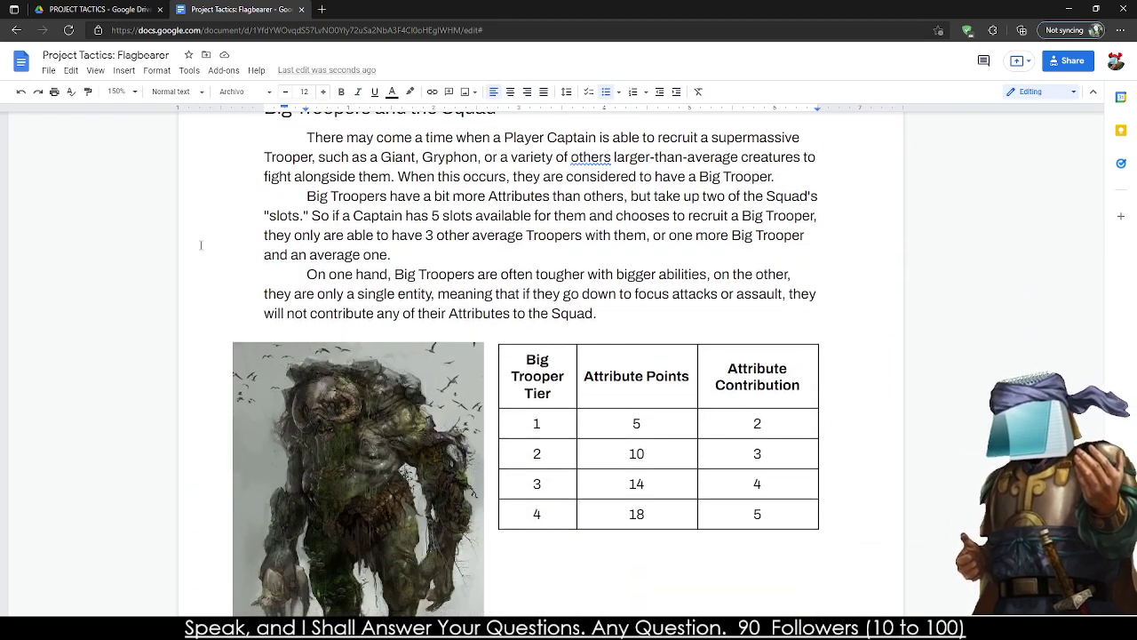
pyautogui.scroll(4, 190, 251)
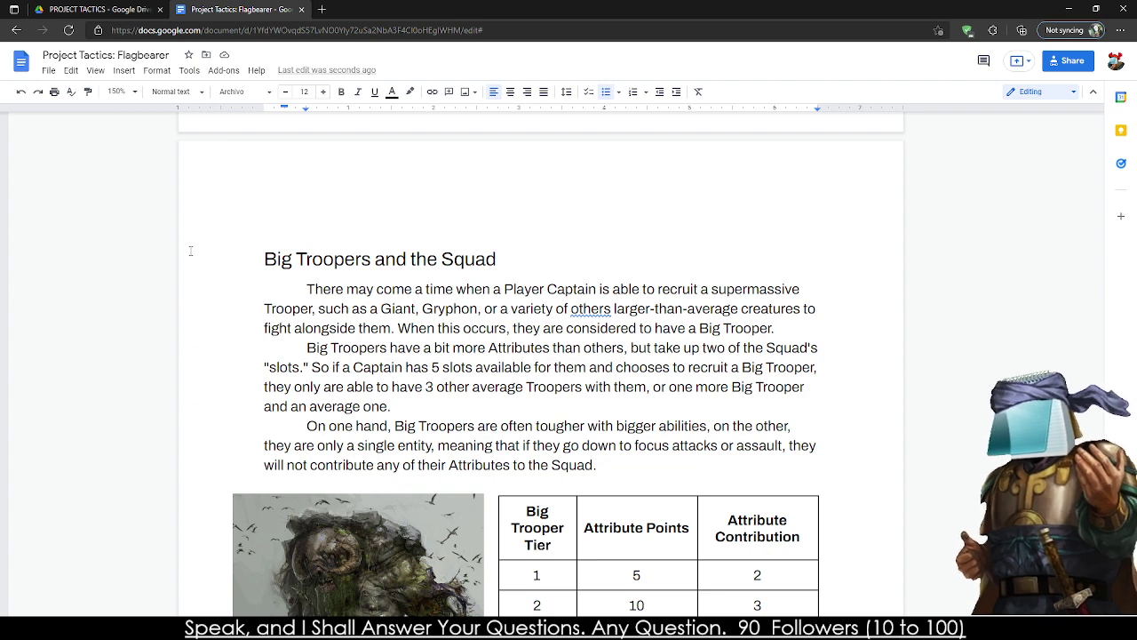
pyautogui.scroll(-2, 588, 307)
pyautogui.click(591, 234)
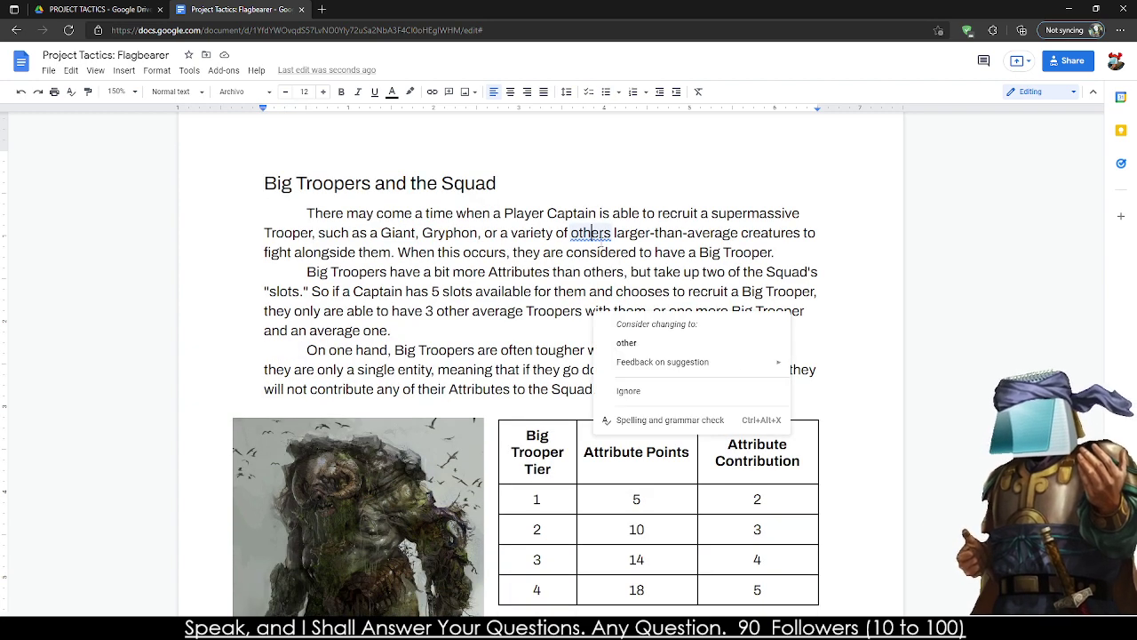
pyautogui.click(646, 338)
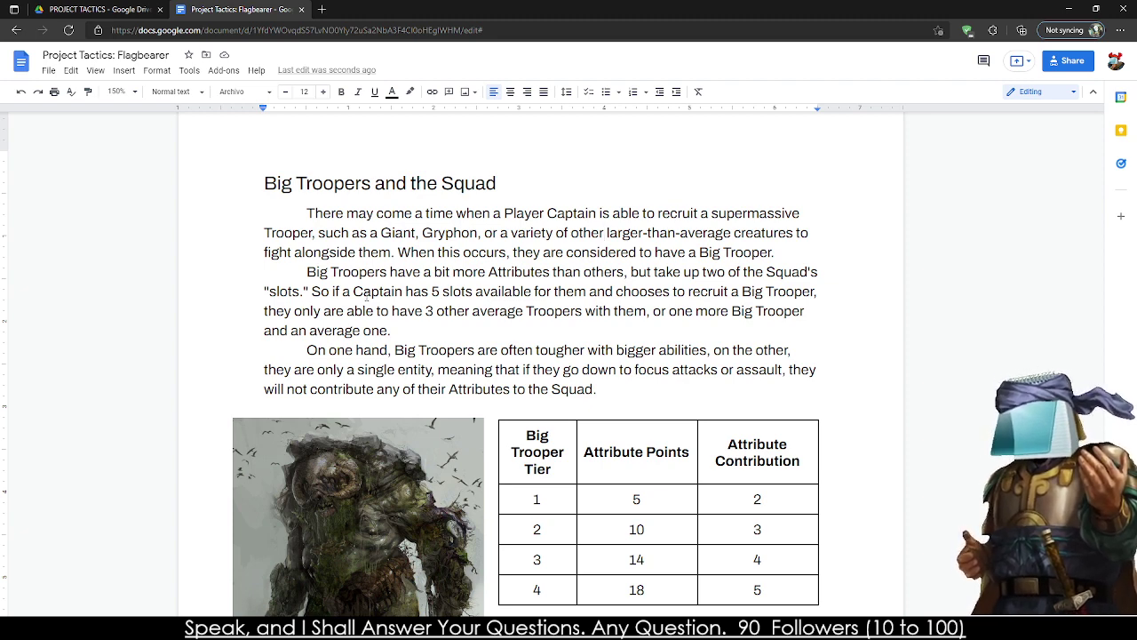
# - Examine the Big Trooper tier table and the attributes of the Bridge Troll and Young Dragon examples
pyautogui.scroll(-3, 367, 295)
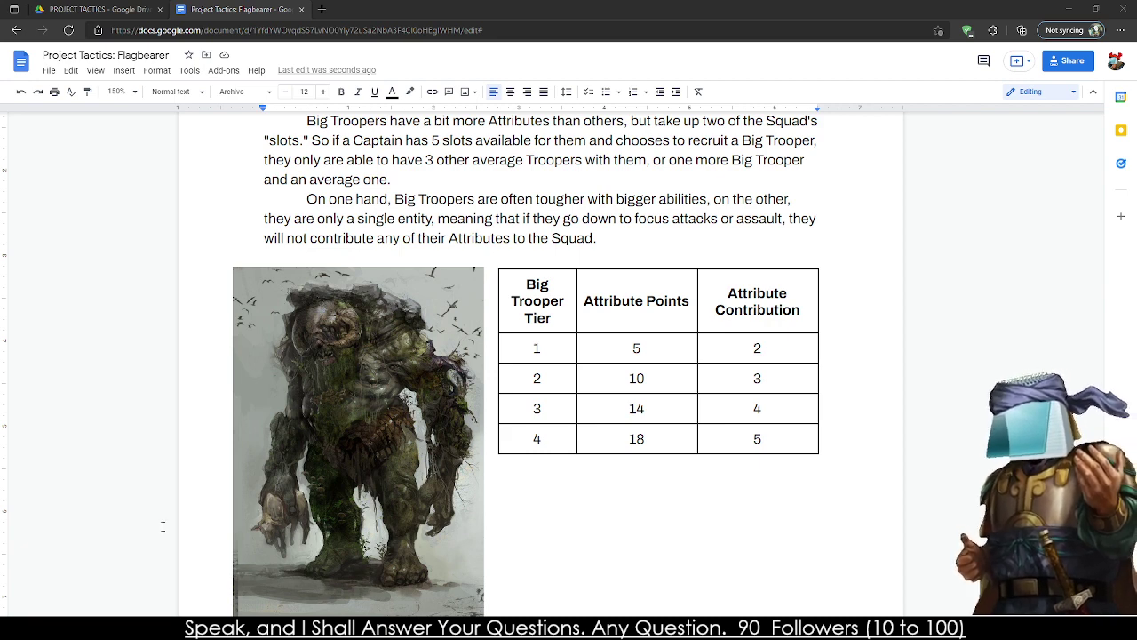
pyautogui.scroll(-5, 311, 497)
pyautogui.scroll(-5, 258, 418)
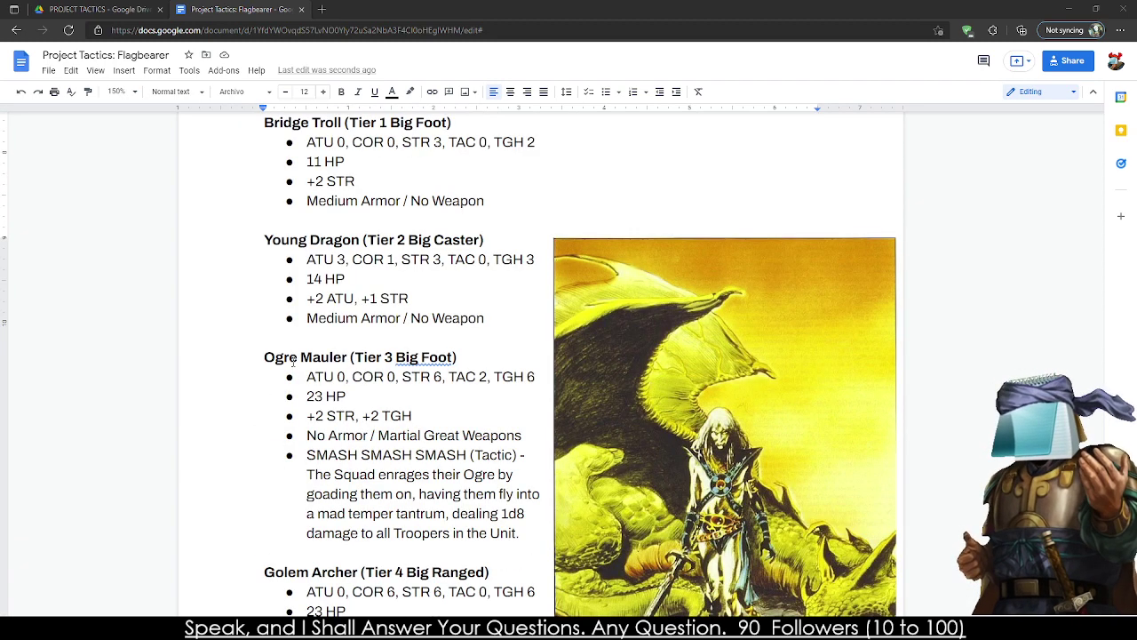
pyautogui.click(306, 278)
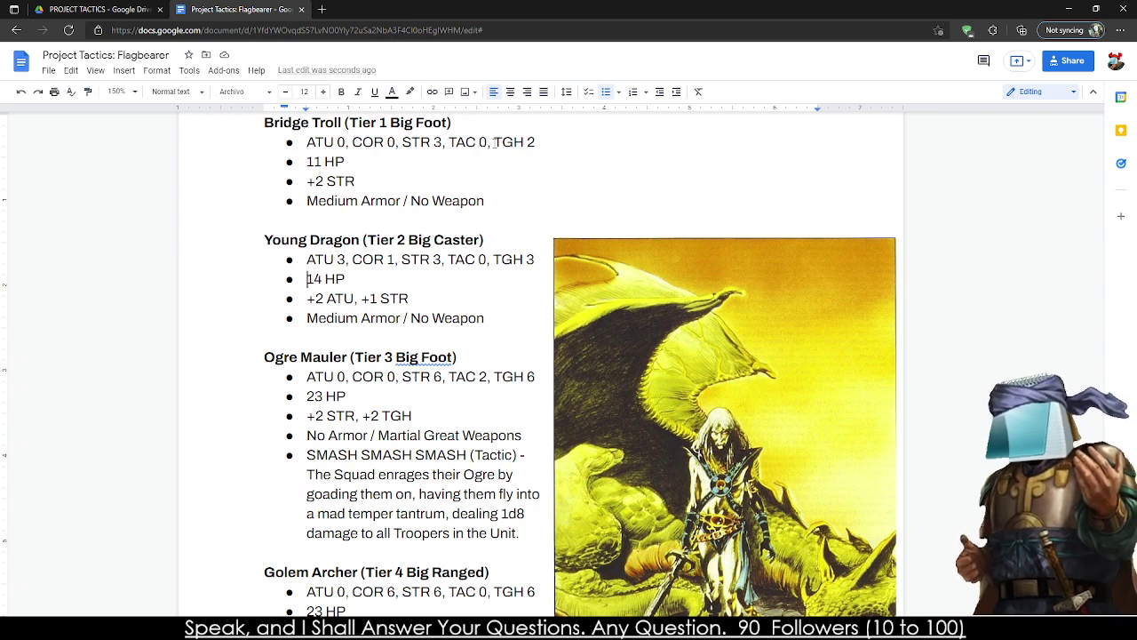
pyautogui.moveTo(315, 181); pyautogui.dragTo(323, 181)
pyautogui.click(345, 182)
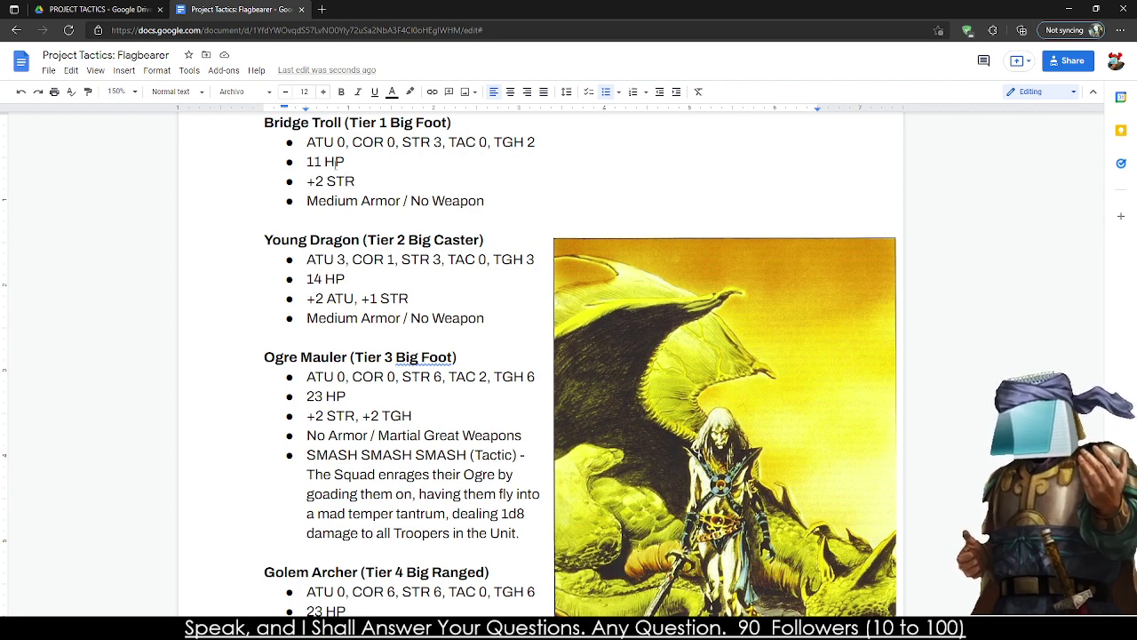
# - Examine the Golem Archer and Ogre Mauler attributes, equipment and Tactics, and check the document's closing page
pyautogui.scroll(-3, 339, 169)
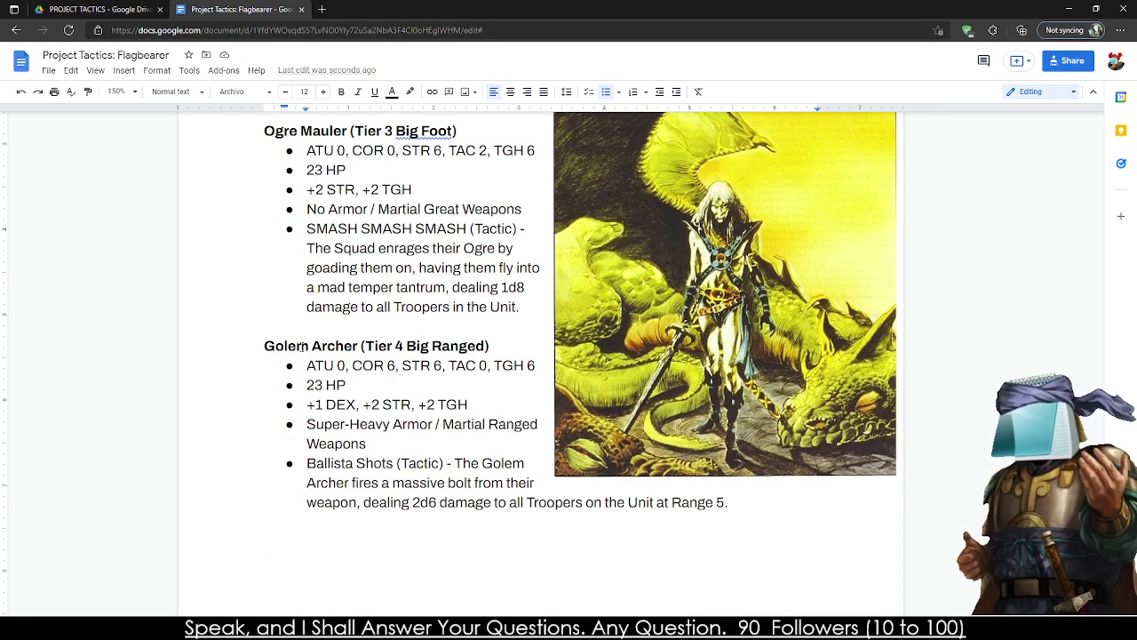
pyautogui.click(301, 346)
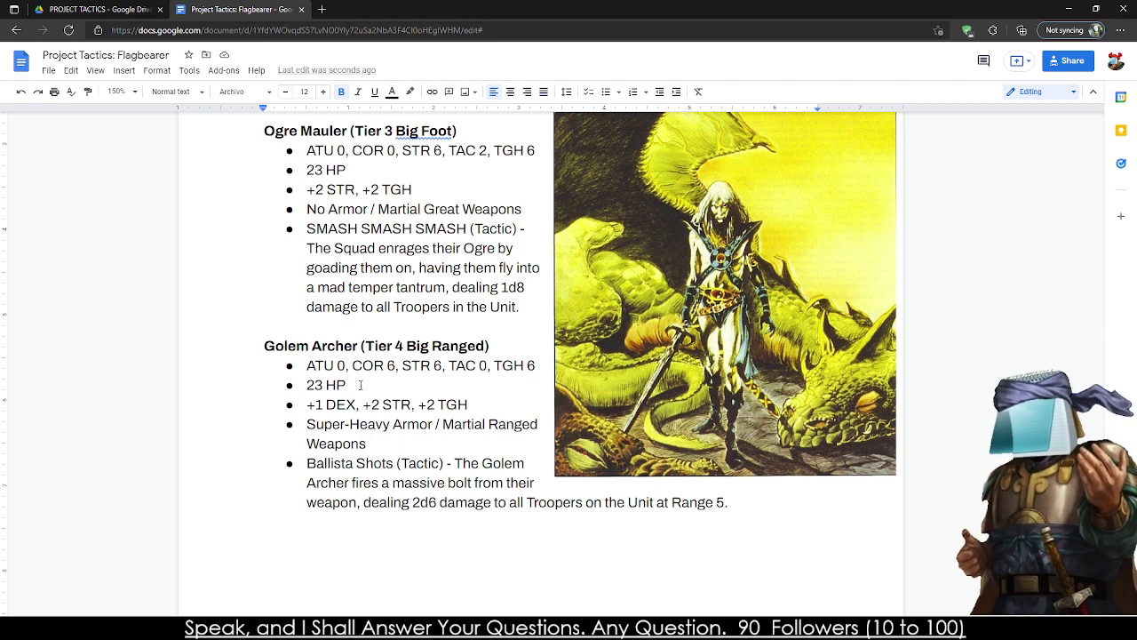
pyautogui.click(324, 404)
pyautogui.click(382, 404)
pyautogui.click(436, 404)
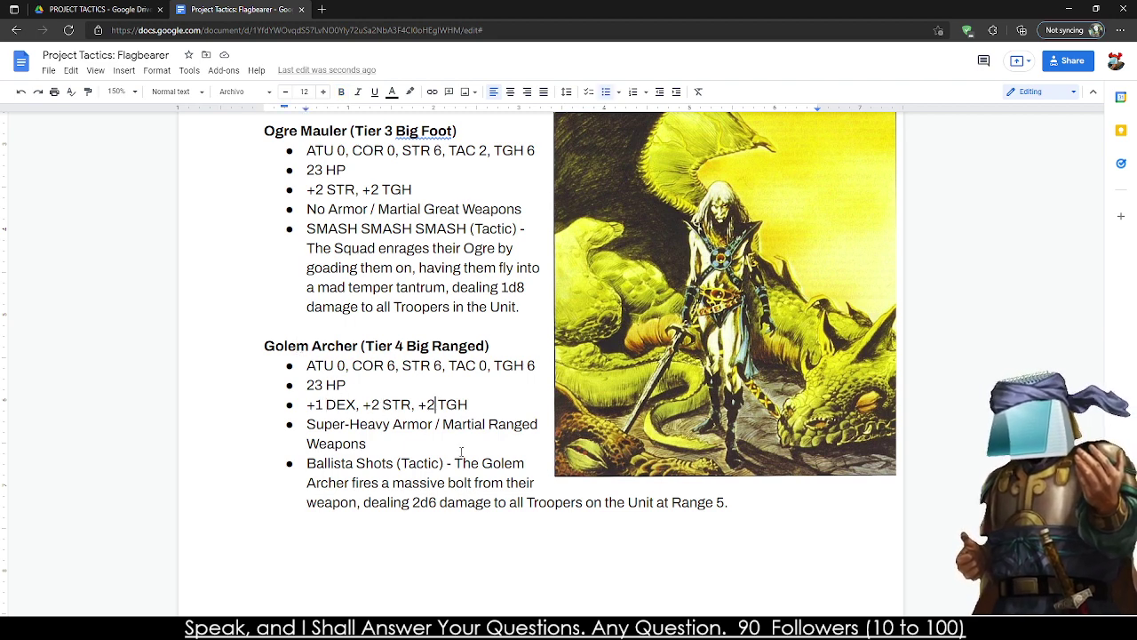
pyautogui.click(454, 426)
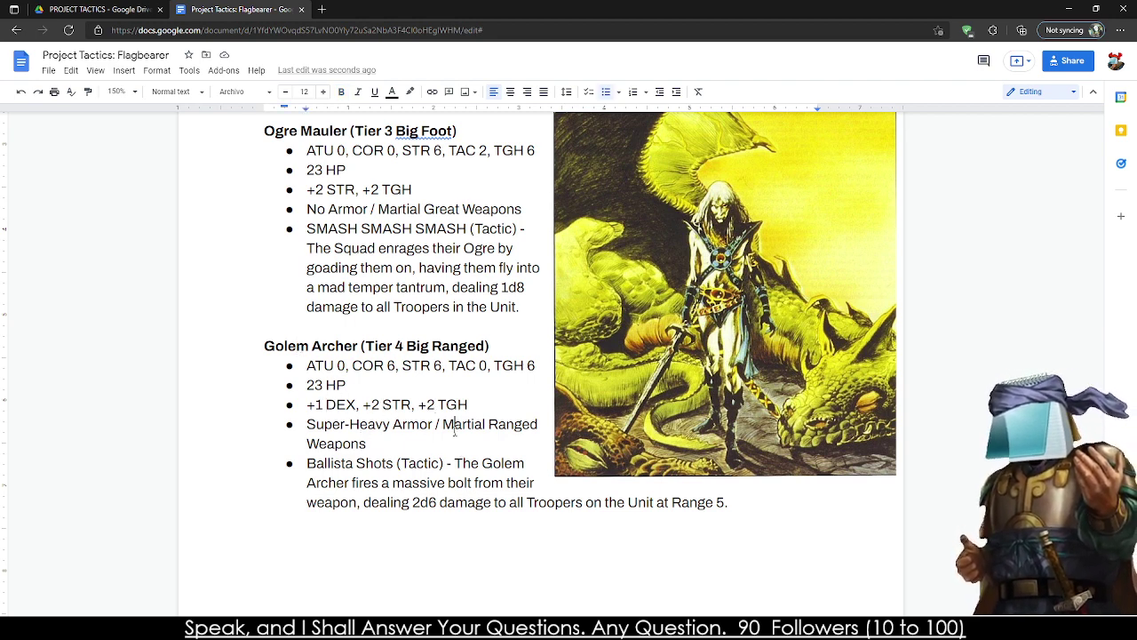
pyautogui.click(390, 463)
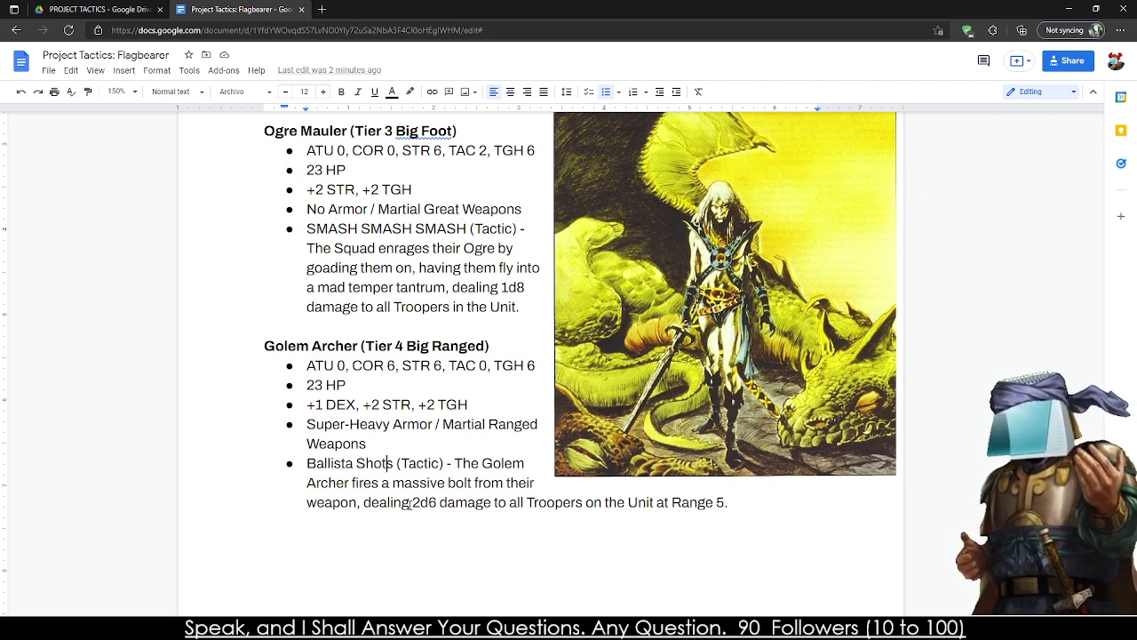
pyautogui.tripleClick(377, 247)
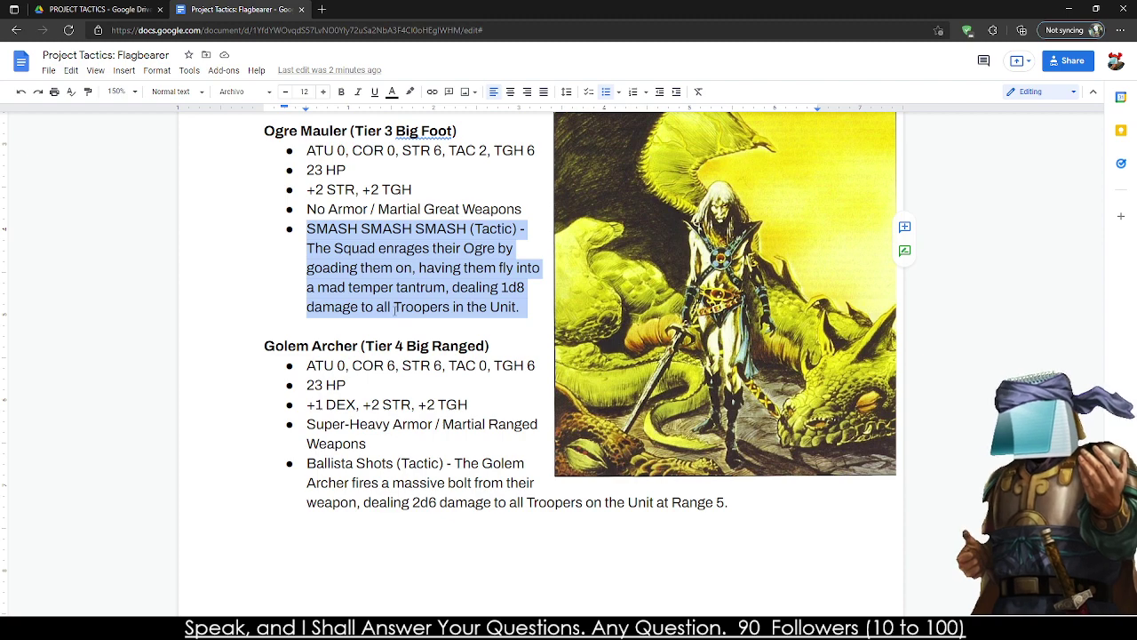
pyautogui.scroll(2, 395, 310)
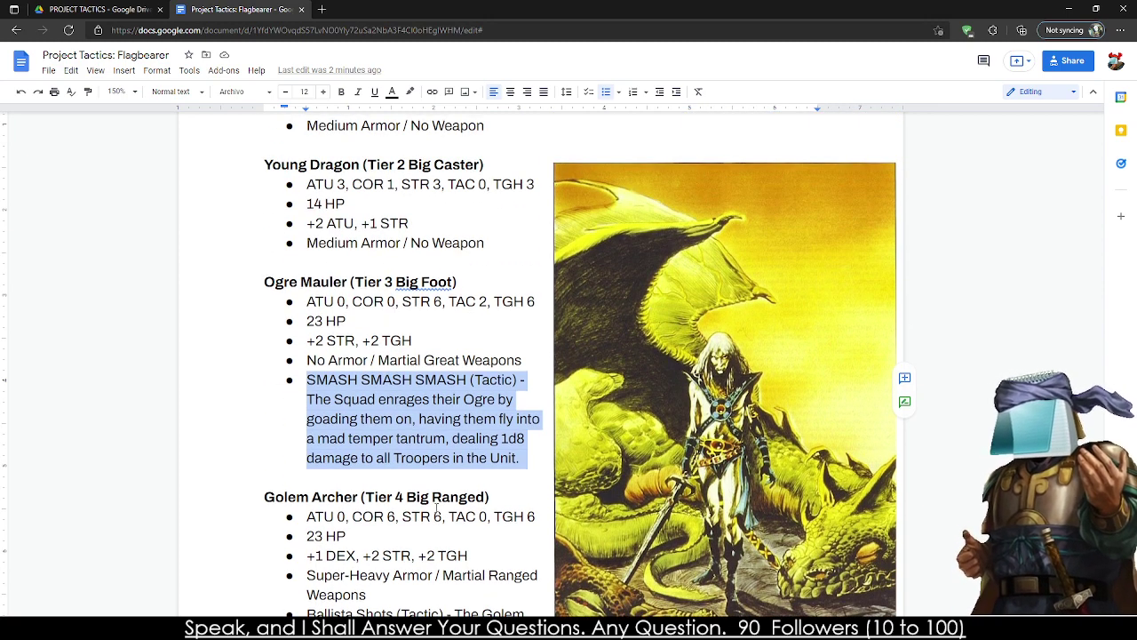
pyautogui.click(376, 436)
pyautogui.scroll(-10, 376, 436)
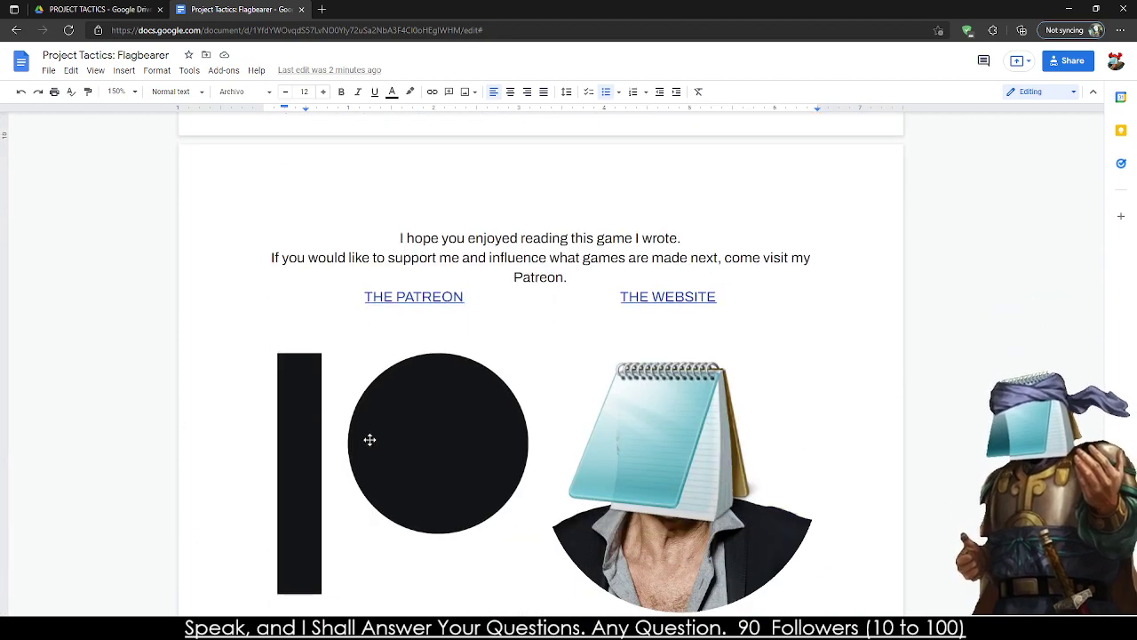
pyautogui.scroll(-5, 370, 439)
pyautogui.scroll(3, 875, 514)
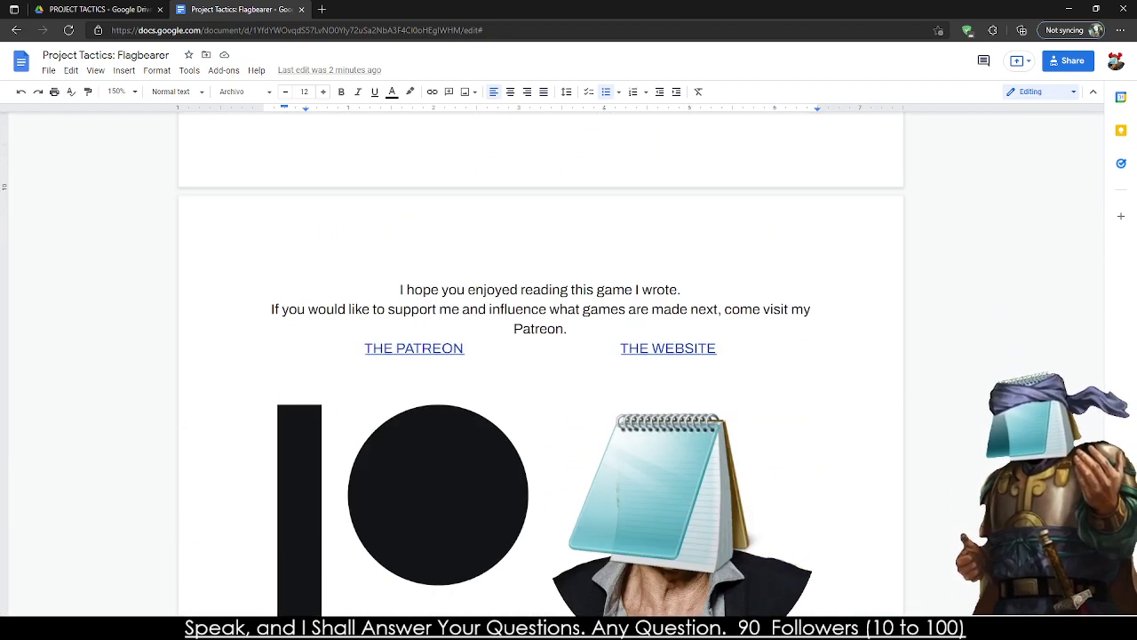
# - Refresh the table of contents at the start of the document and check its updated entries and page numbers
pyautogui.moveTo(1099, 586); pyautogui.dragTo(1078, 121)
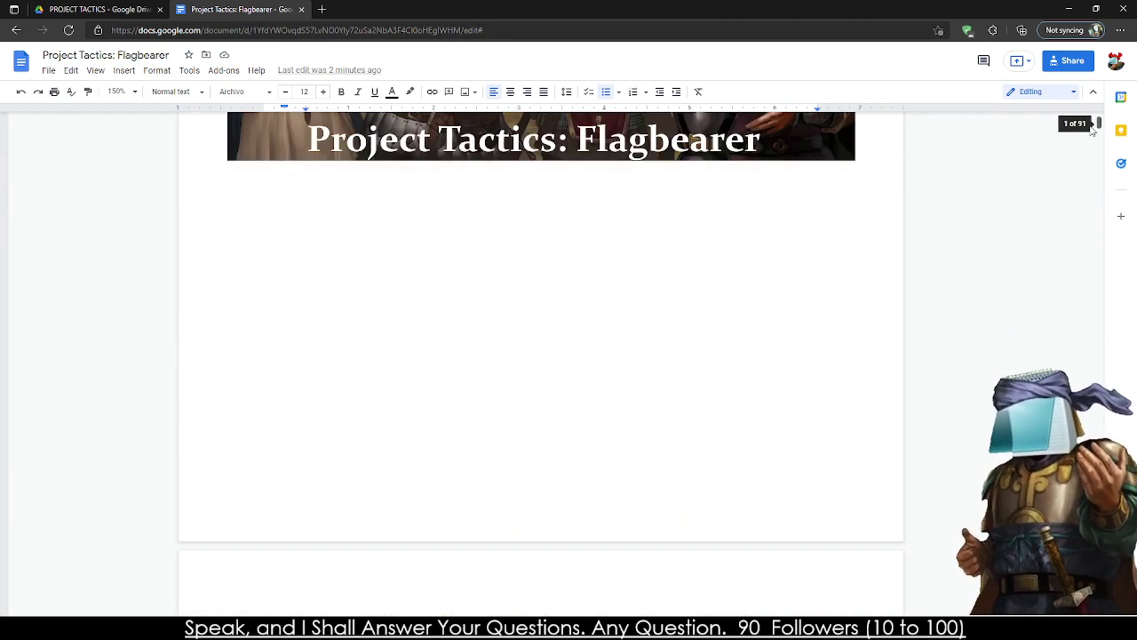
pyautogui.scroll(-10, 660, 280)
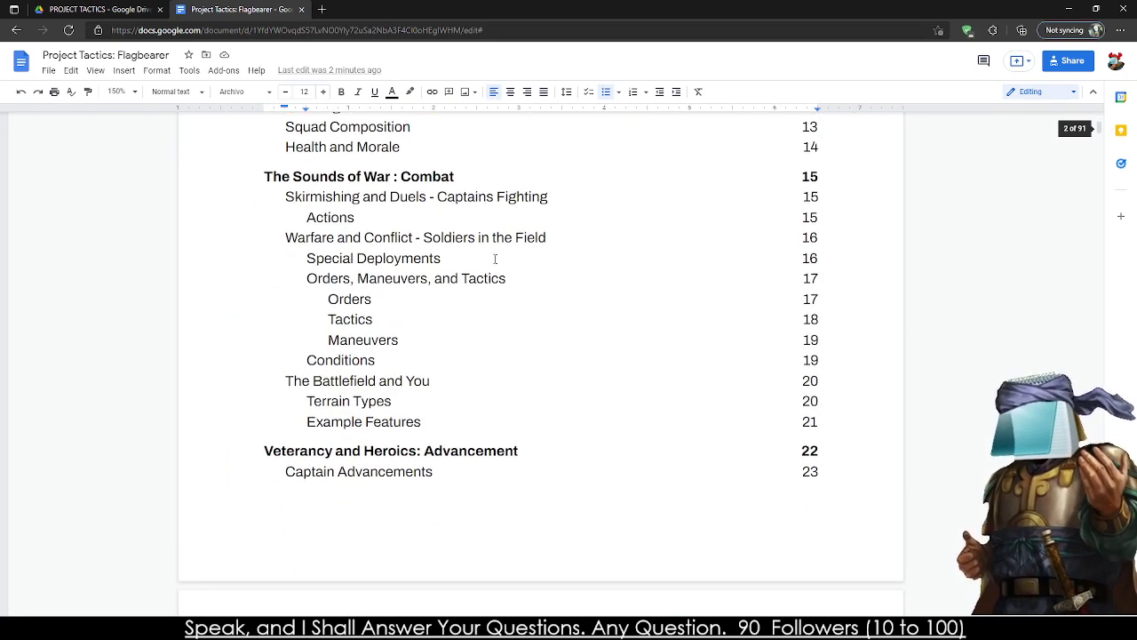
pyautogui.scroll(3, 495, 257)
pyautogui.scroll(3, 315, 250)
pyautogui.click(274, 318)
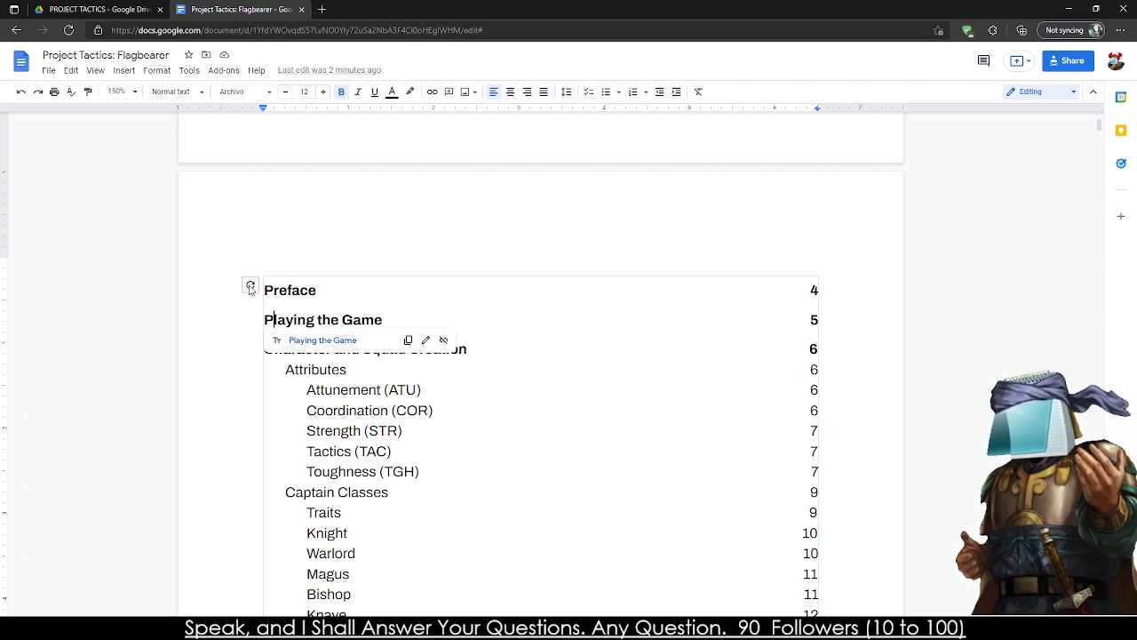
pyautogui.click(250, 287)
pyautogui.scroll(-20, 251, 286)
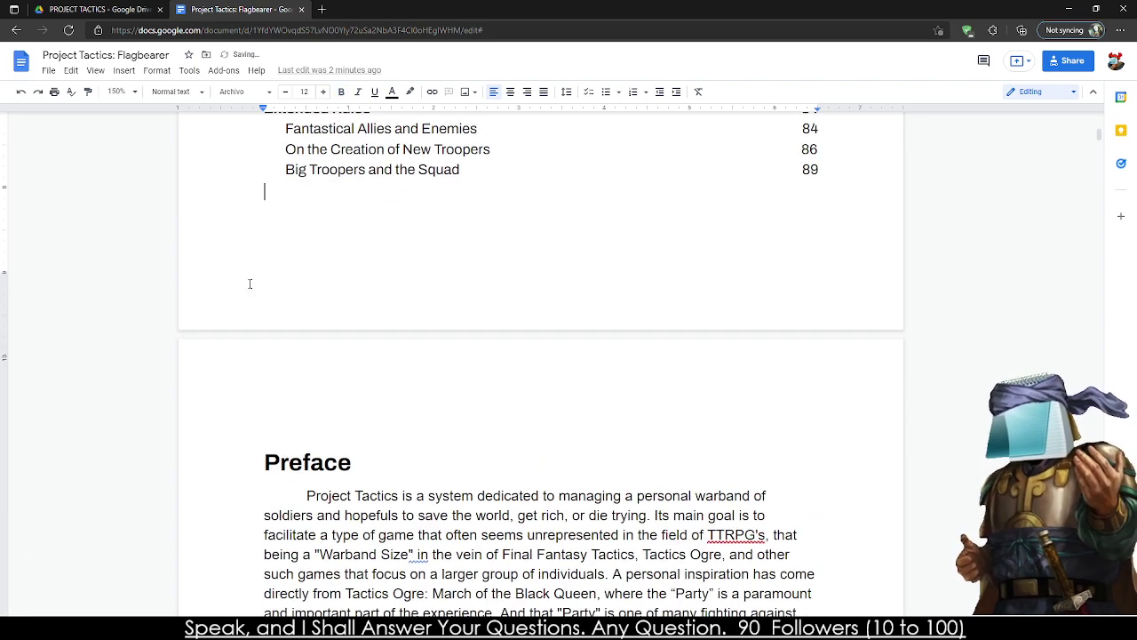
pyautogui.scroll(3, 249, 283)
pyautogui.scroll(4, 250, 284)
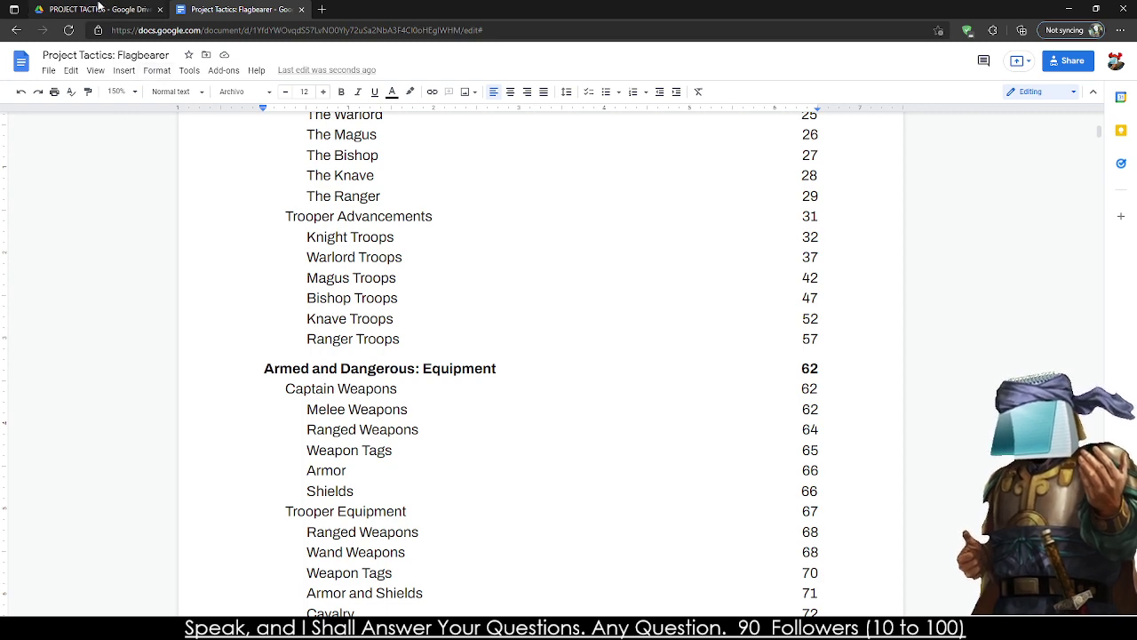
# - Display the word count of Project Tactics: Flagbearer
pyautogui.click(223, 70)
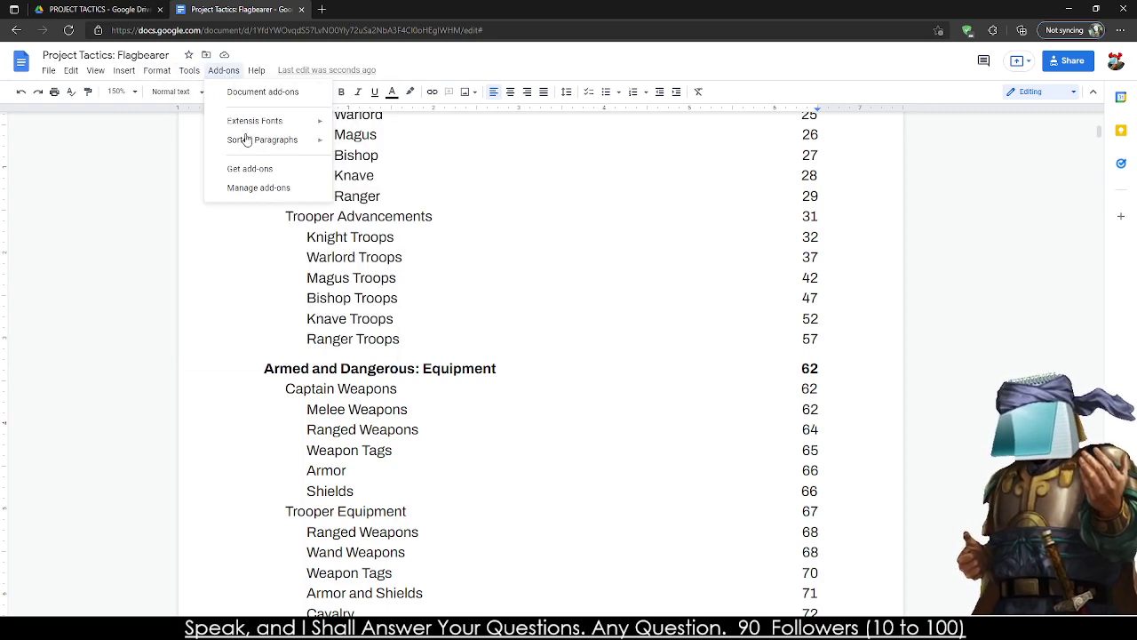
pyautogui.moveTo(189, 70)
pyautogui.click(236, 112)
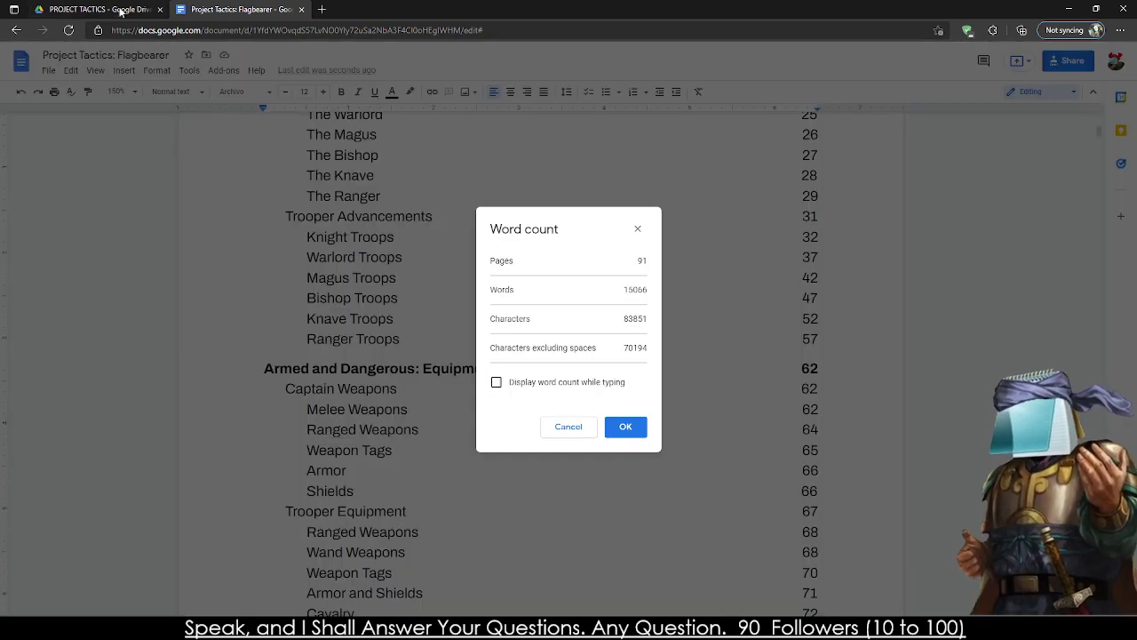
# - Open Project Tactics (Base) from the PROJECT TACTICS Drive folder and display its word count
pyautogui.click(124, 9)
pyautogui.doubleClick(377, 213)
pyautogui.click(382, 9)
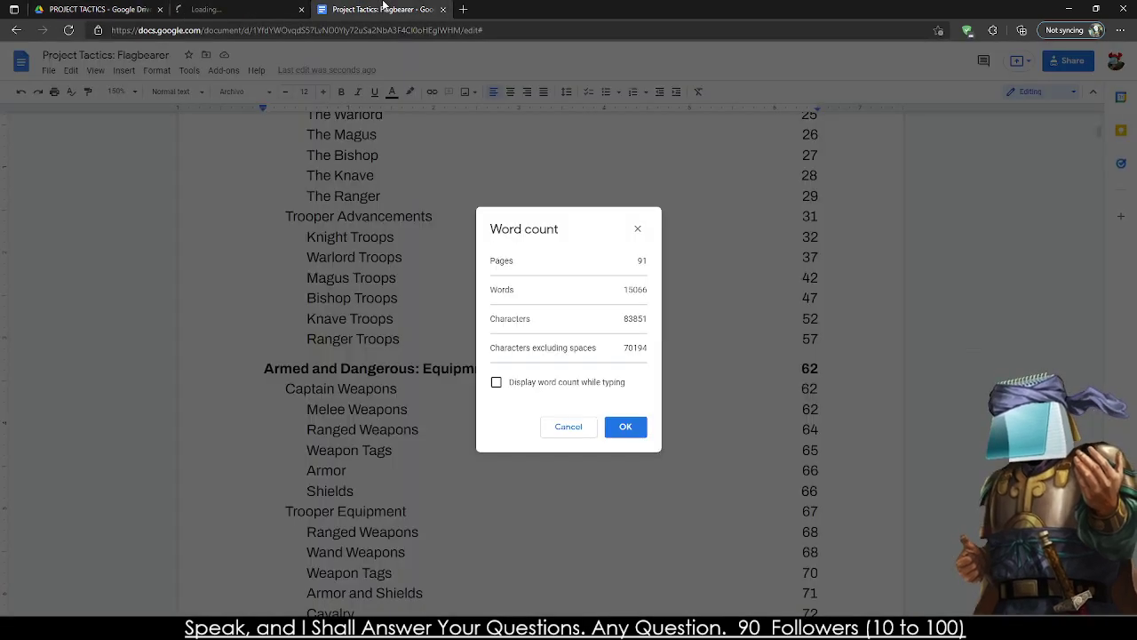
pyautogui.click(224, 9)
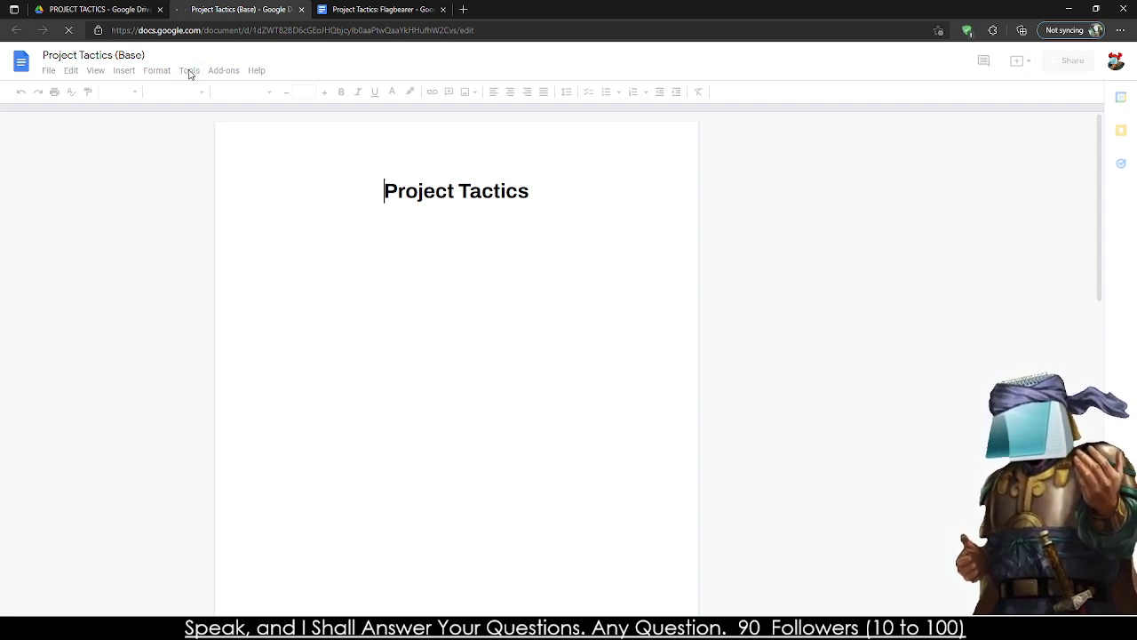
pyautogui.click(189, 71)
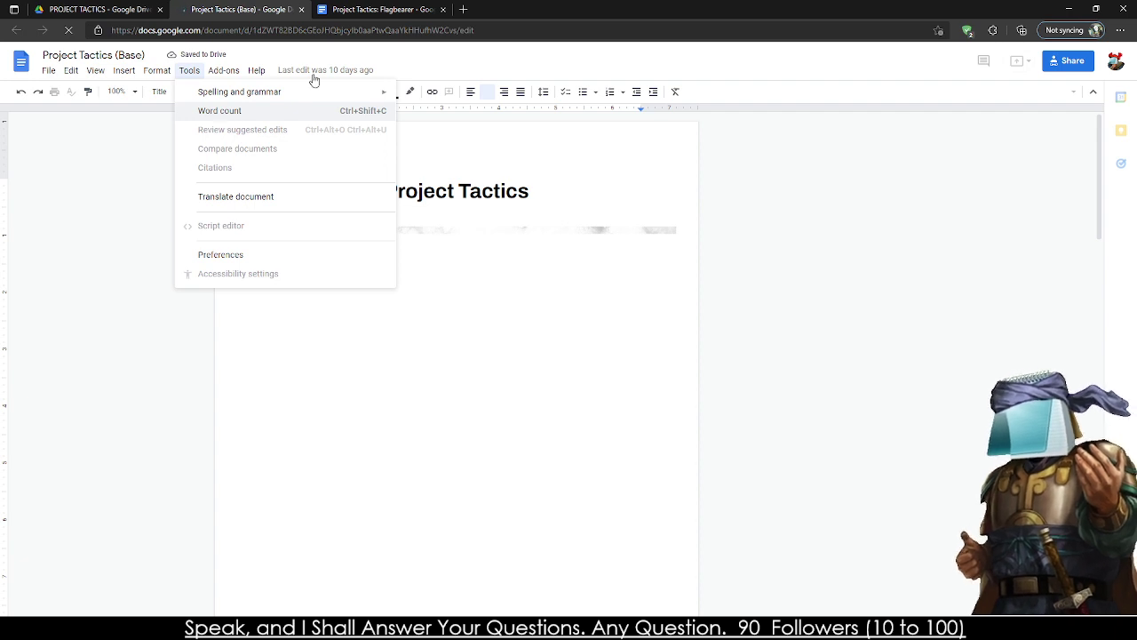
pyautogui.click(355, 9)
pyautogui.click(269, 9)
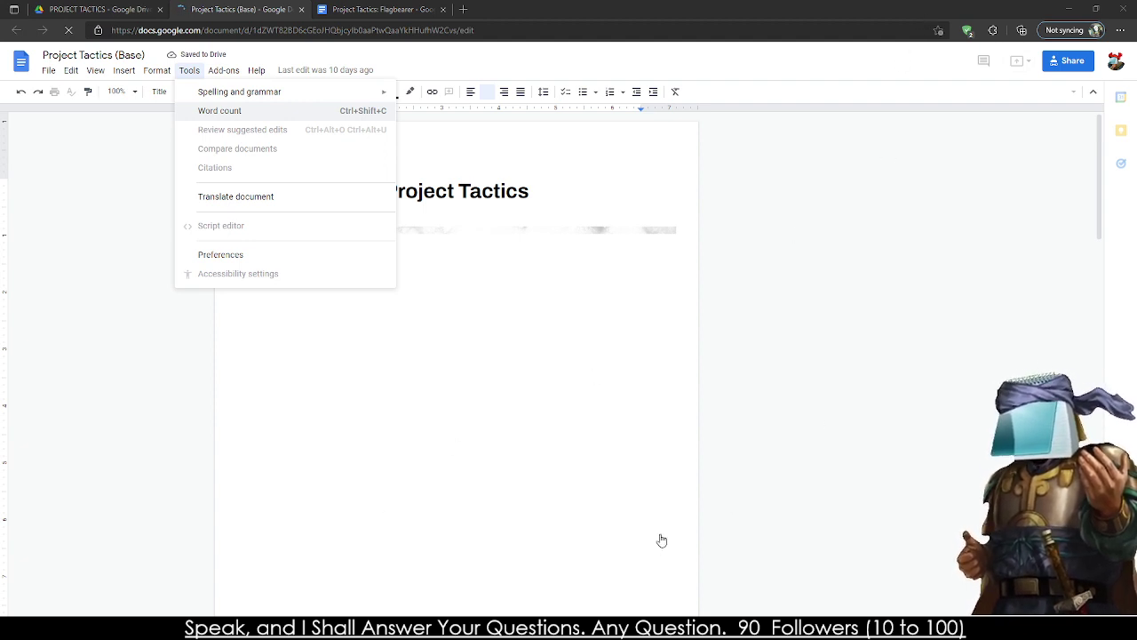
pyautogui.hotkey('ctrl', 'shift', 'c')
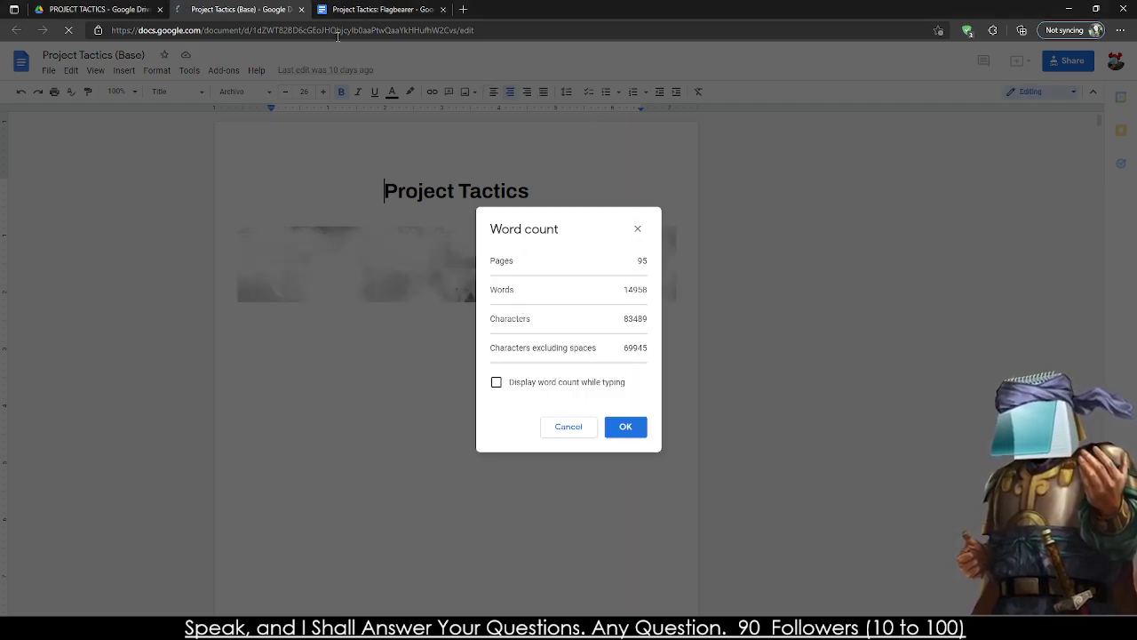
# - Compare the page, word and character counts of the Base and Flagbearer documents, then close Project Tactics (Base)
pyautogui.click(330, 11)
pyautogui.click(249, 8)
pyautogui.click(316, 8)
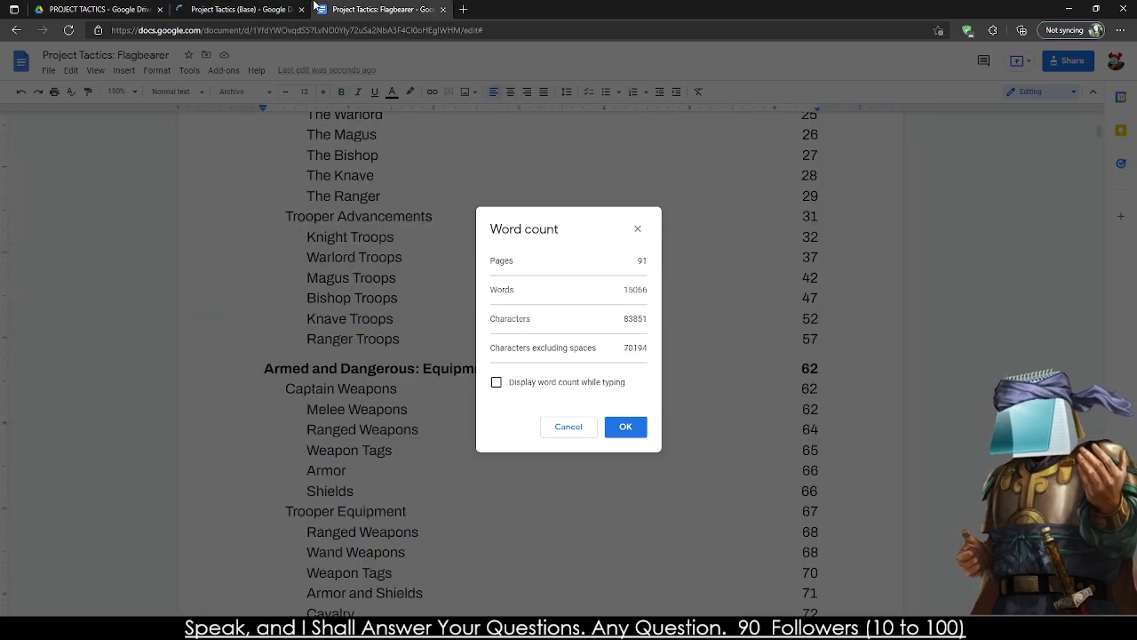
pyautogui.moveTo(623, 290); pyautogui.dragTo(648, 353)
pyautogui.click(241, 8)
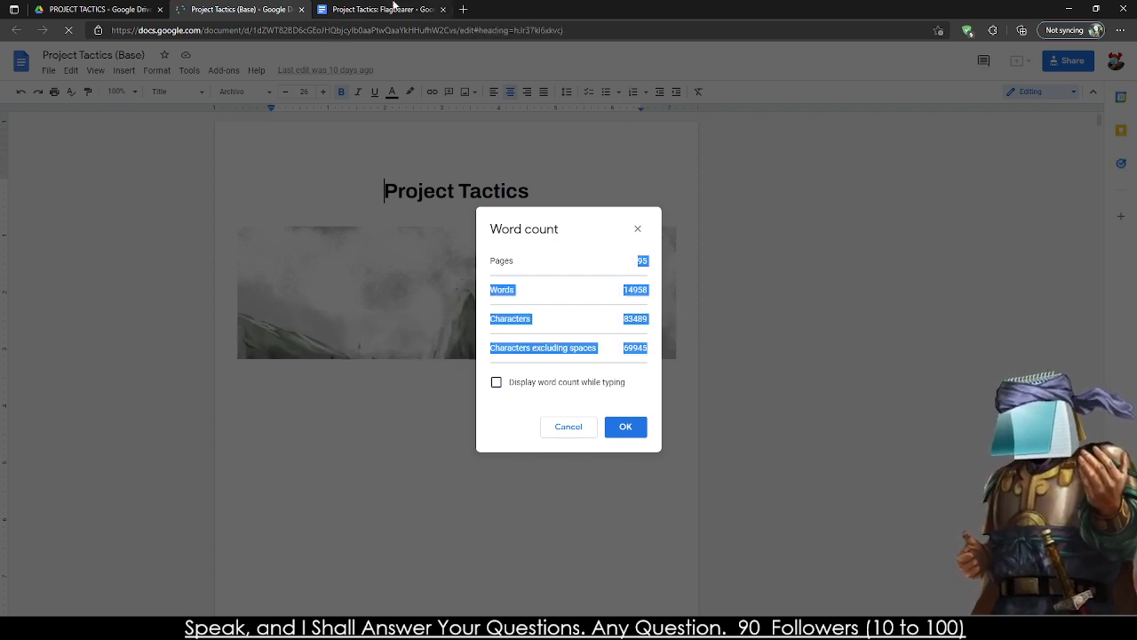
pyautogui.click(394, 7)
pyautogui.click(249, 8)
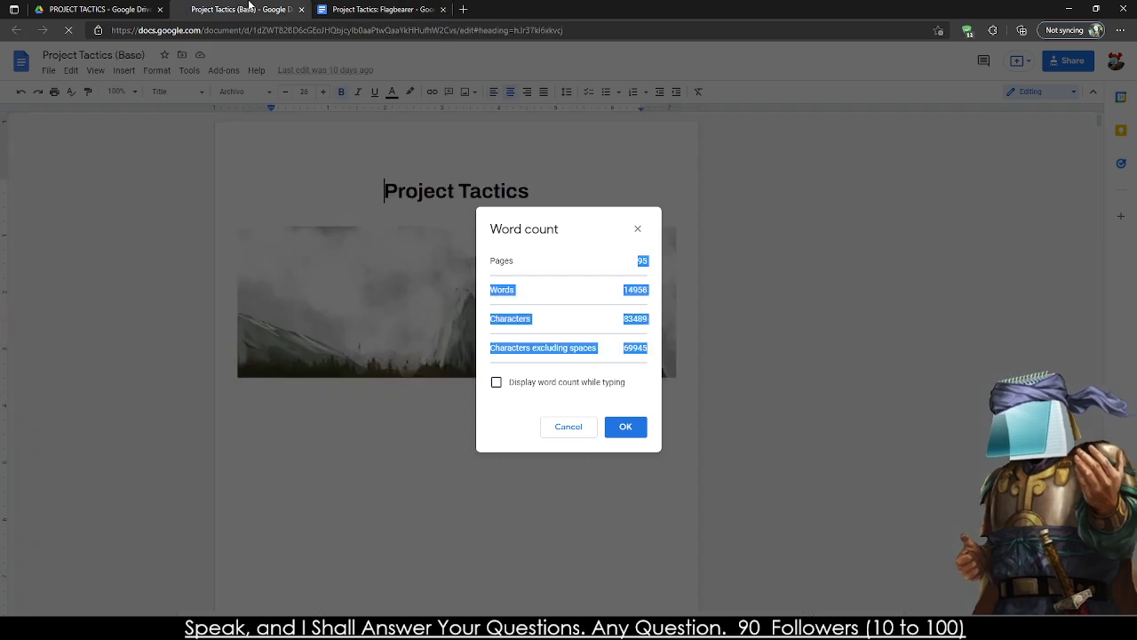
pyautogui.click(351, 8)
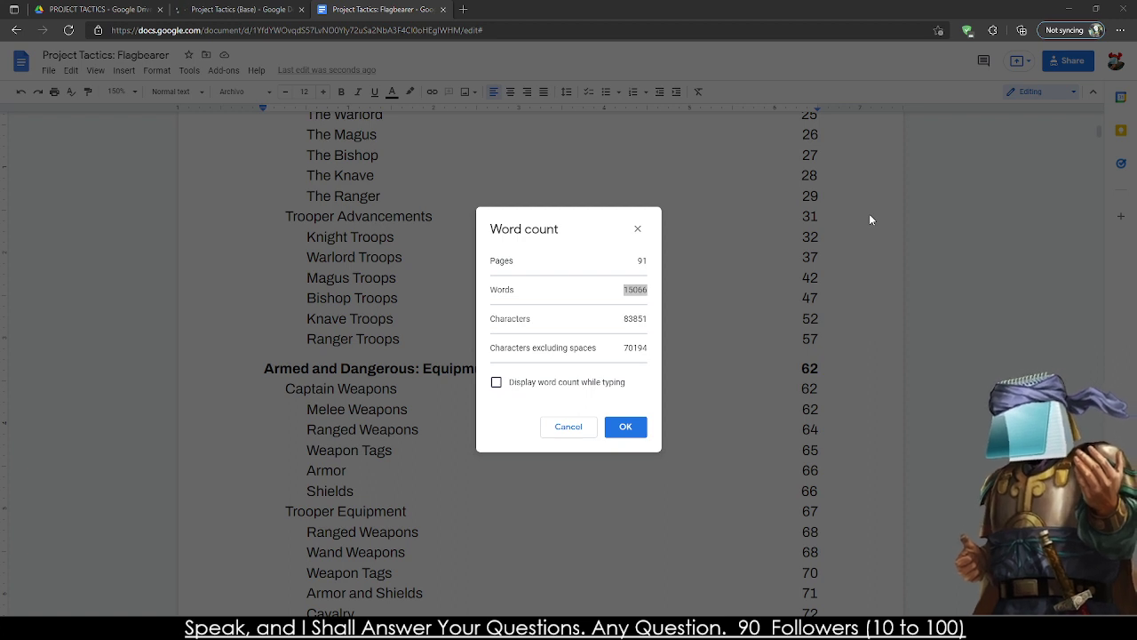
pyautogui.click(286, 9)
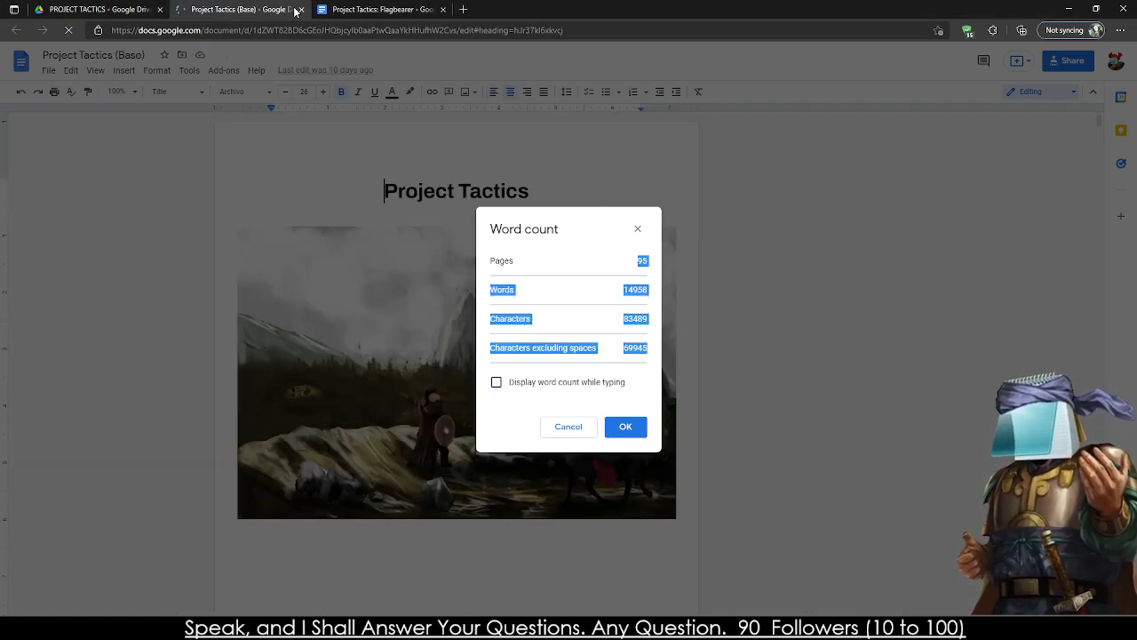
pyautogui.click(301, 9)
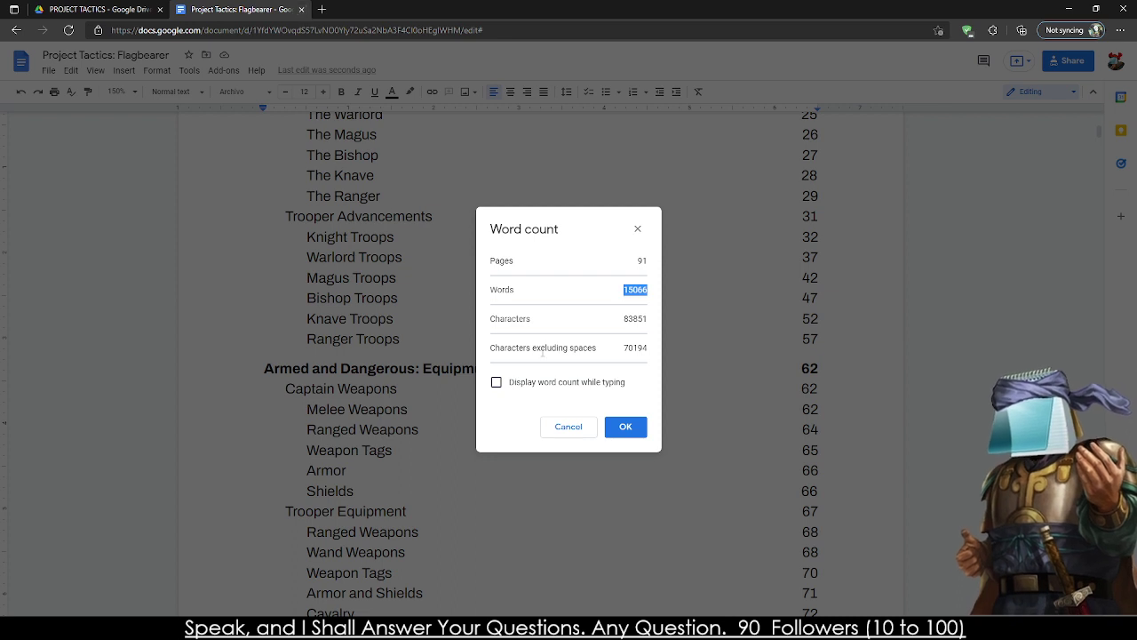
# - Close Project Tactics: Flagbearer and open the Hearts of Darkness folder inside Project Folder DICE in Google Drive
pyautogui.click(623, 299)
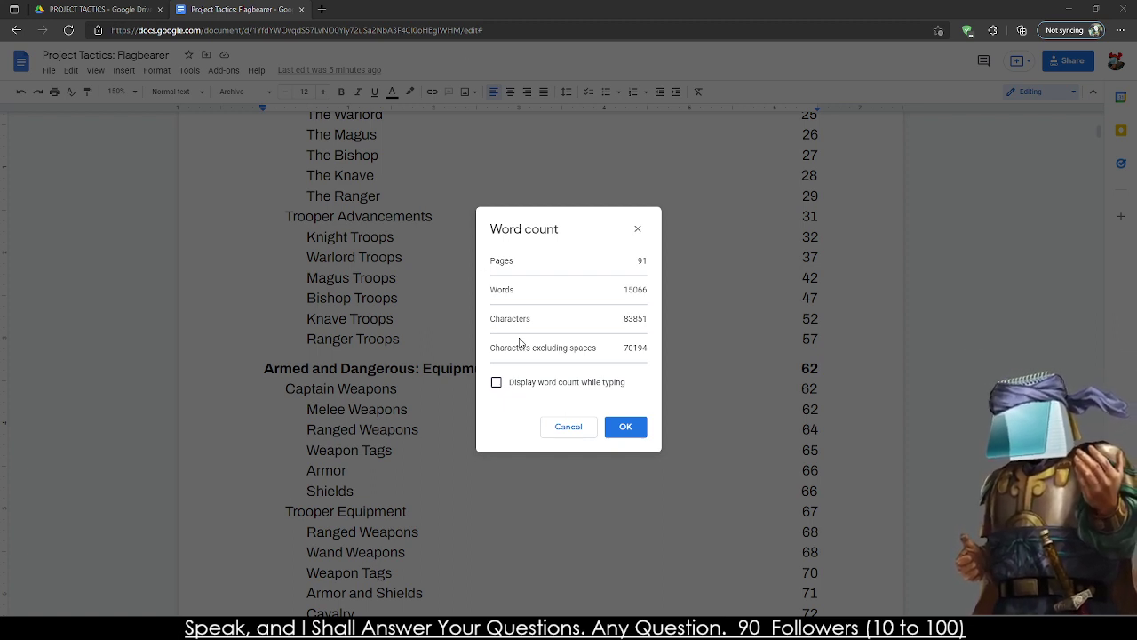
pyautogui.click(613, 425)
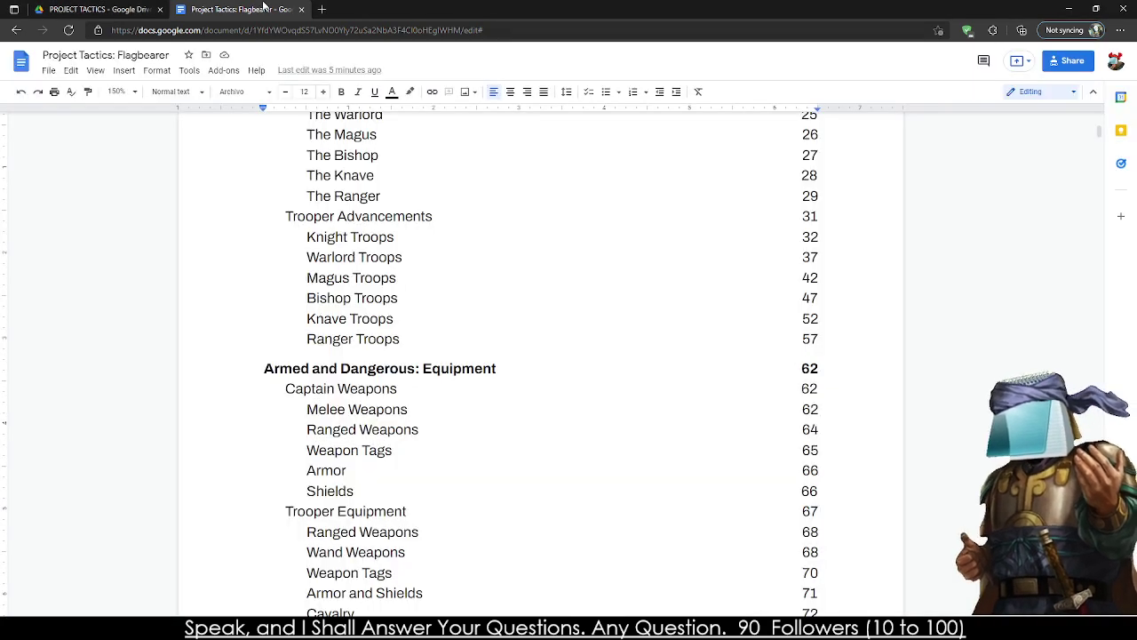
pyautogui.click(301, 9)
pyautogui.click(270, 94)
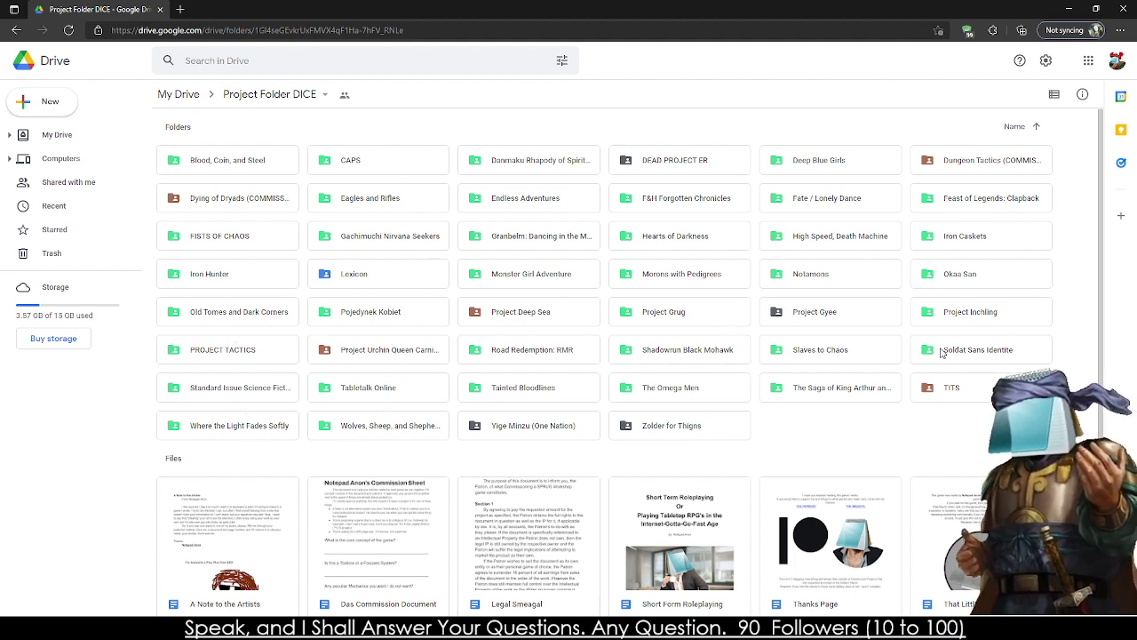
pyautogui.click(979, 209)
pyautogui.doubleClick(693, 228)
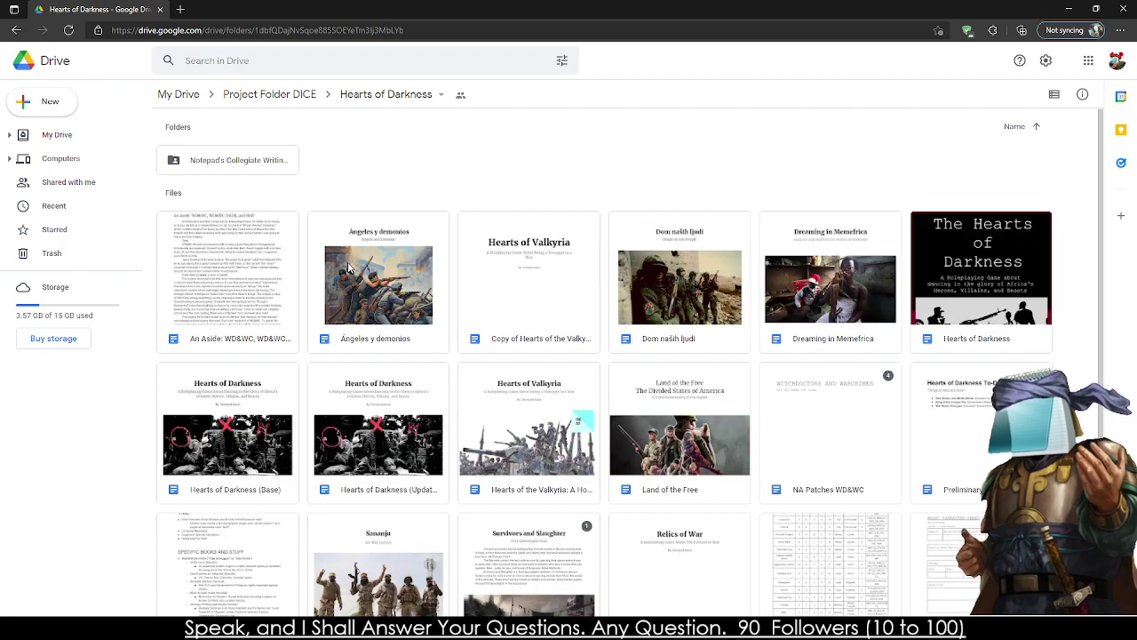
# - Open Hearts of Darkness (Updated) and check its page and word counts
pyautogui.scroll(-3, 500, 325)
pyautogui.scroll(2, 499, 325)
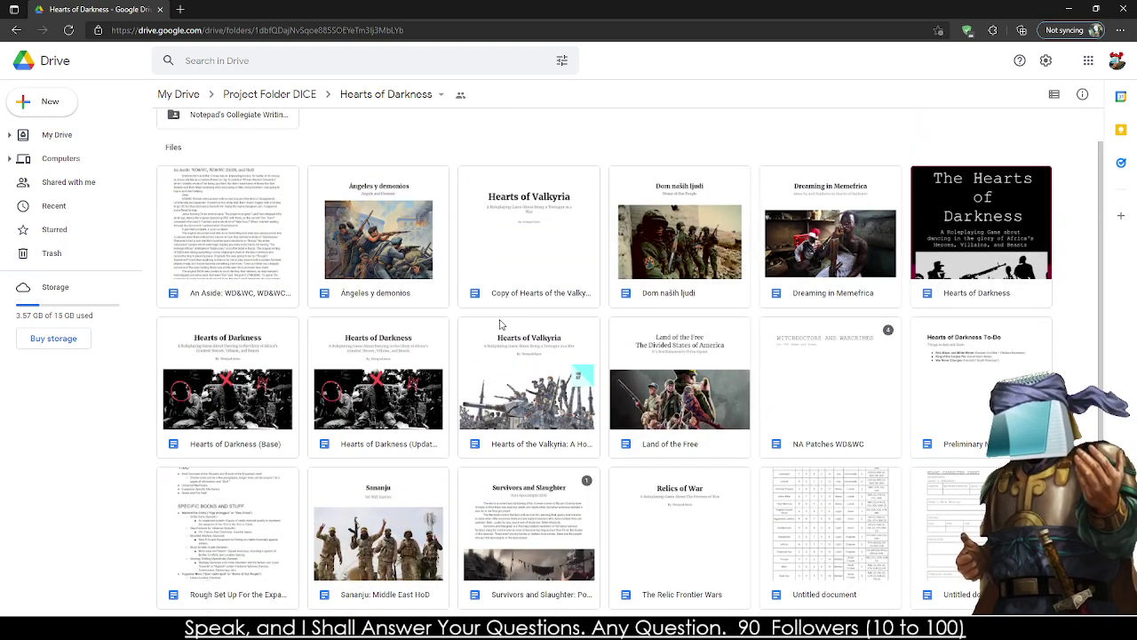
pyautogui.doubleClick(378, 419)
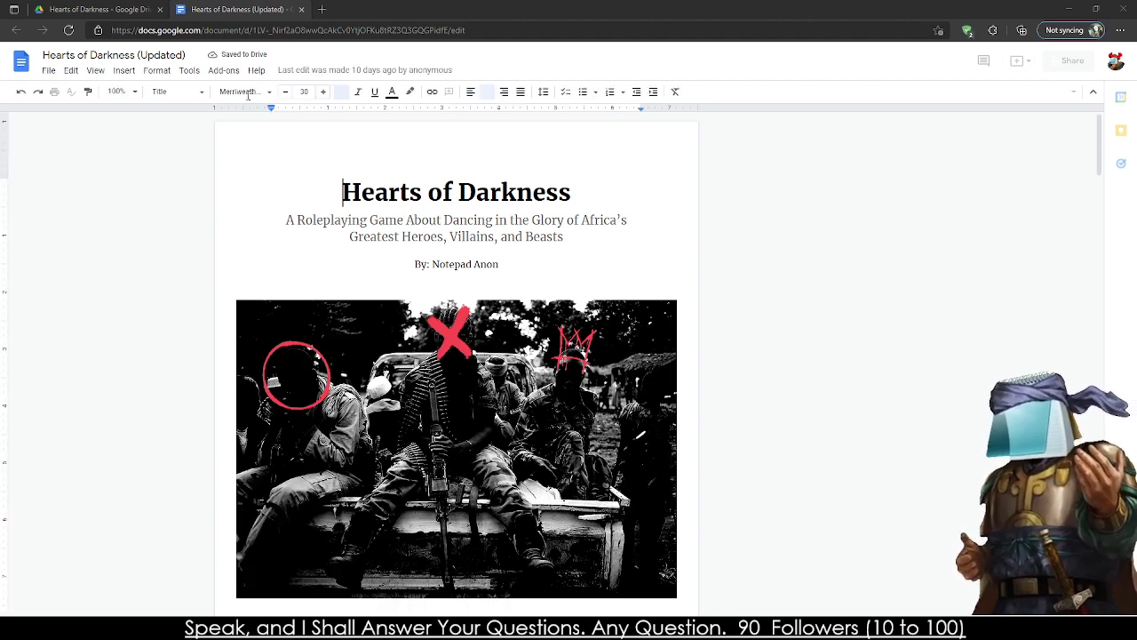
pyautogui.click(183, 75)
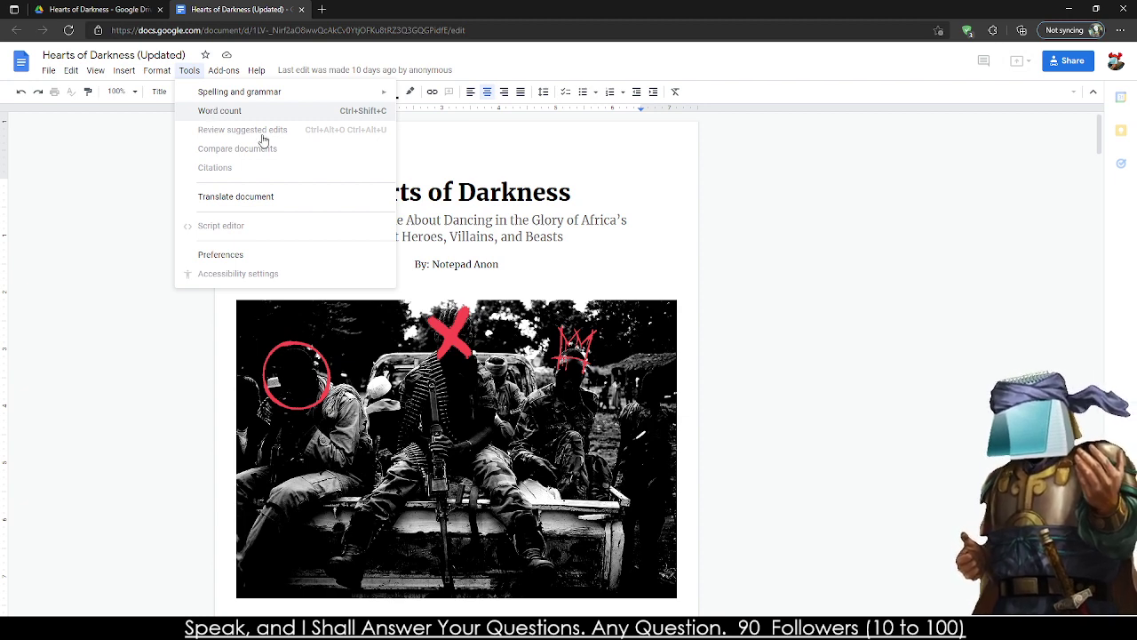
pyautogui.click(238, 119)
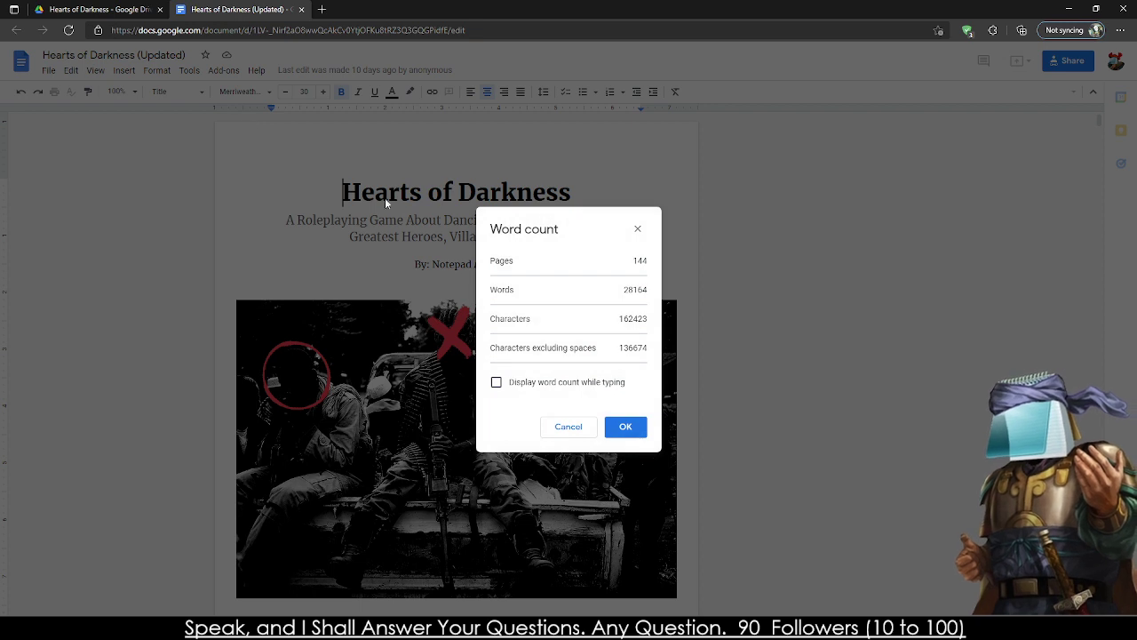
pyautogui.doubleClick(638, 261)
pyautogui.click(637, 303)
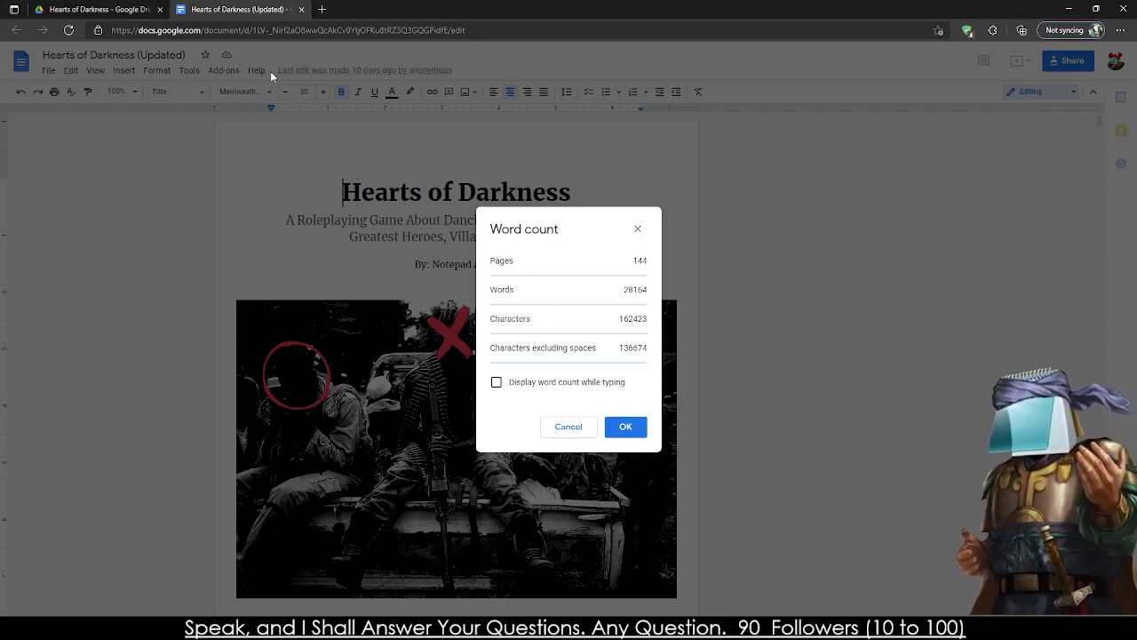
# - Select Ángeles y demonios, Dom naših ljudi, Dreaming in Memefrica, Land of the Free, Sananju, Survivors and Slaughter, and Yīgè zhōngguó in the Hearts of Darkness folder
pyautogui.click(85, 7)
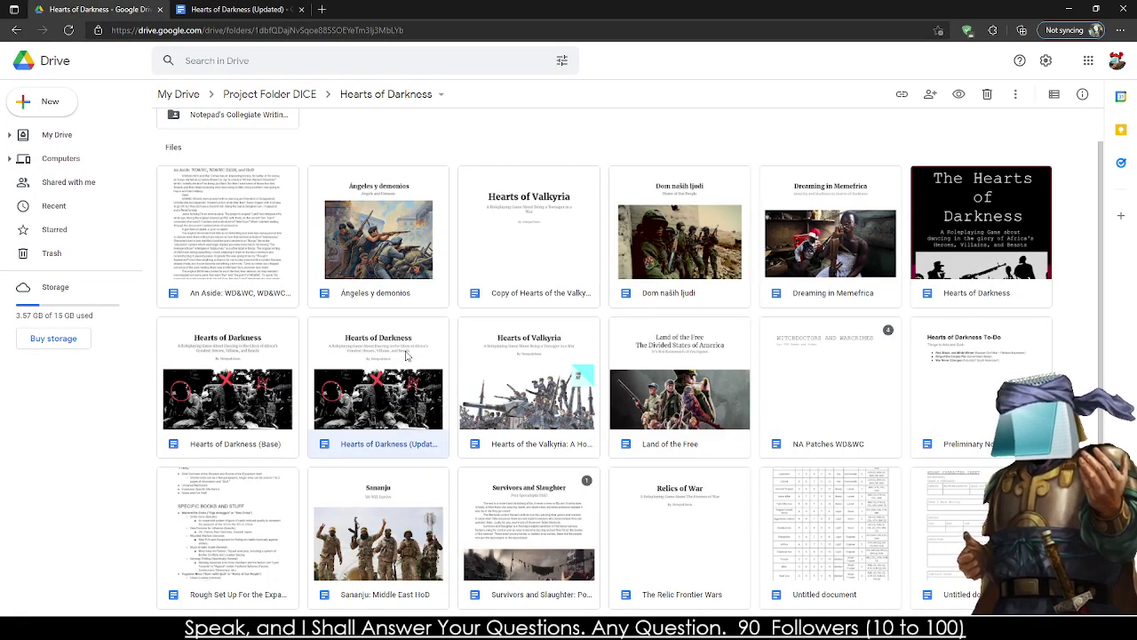
pyautogui.click(373, 258)
pyautogui.keyDown('ctrl'); pyautogui.click(665, 254); pyautogui.keyUp('ctrl')
pyautogui.keyDown('ctrl'); pyautogui.click(857, 241); pyautogui.keyUp('ctrl')
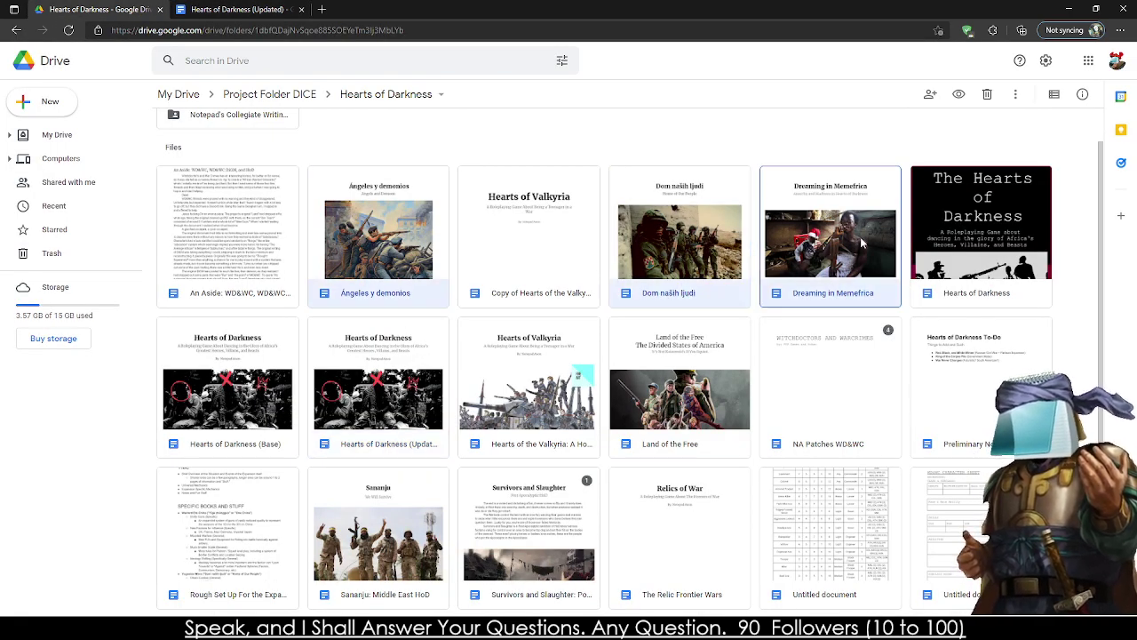
pyautogui.keyDown('ctrl'); pyautogui.click(641, 413); pyautogui.keyUp('ctrl')
pyautogui.scroll(-2, 468, 473)
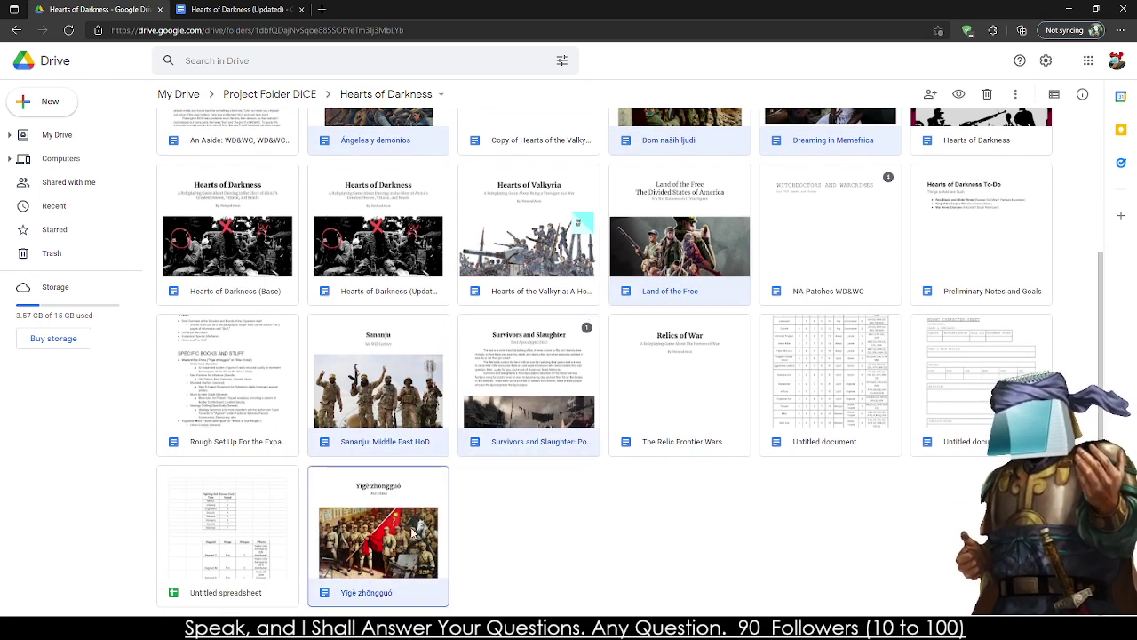
# - Look over the selected supplement documents among the files in the Hearts of Darkness folder
pyautogui.scroll(2, 453, 531)
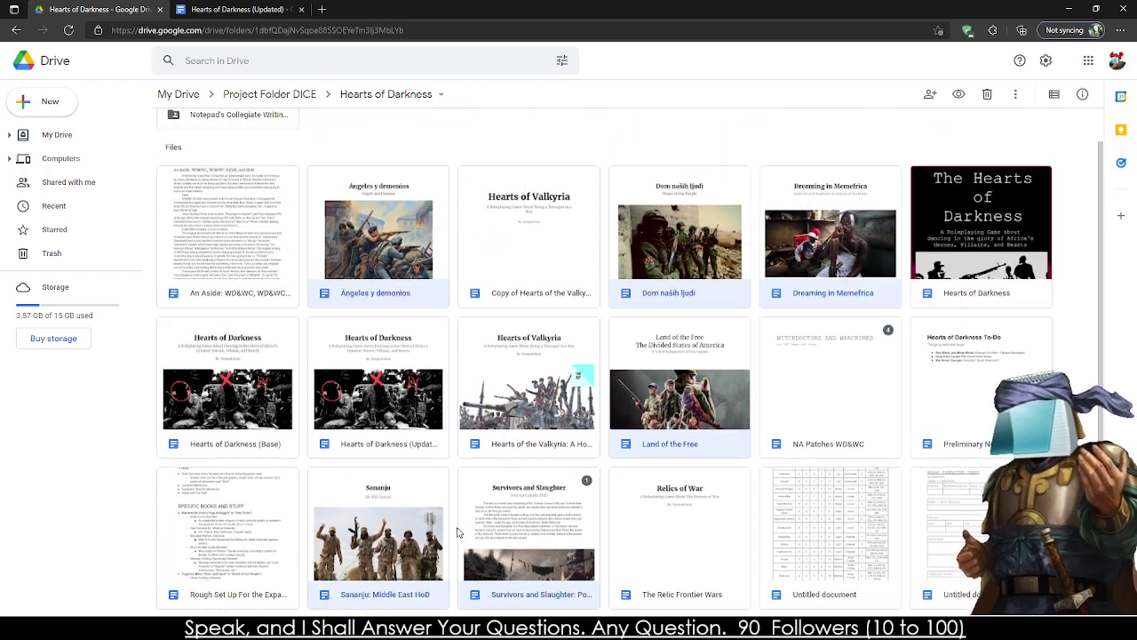
pyautogui.scroll(-2, 458, 531)
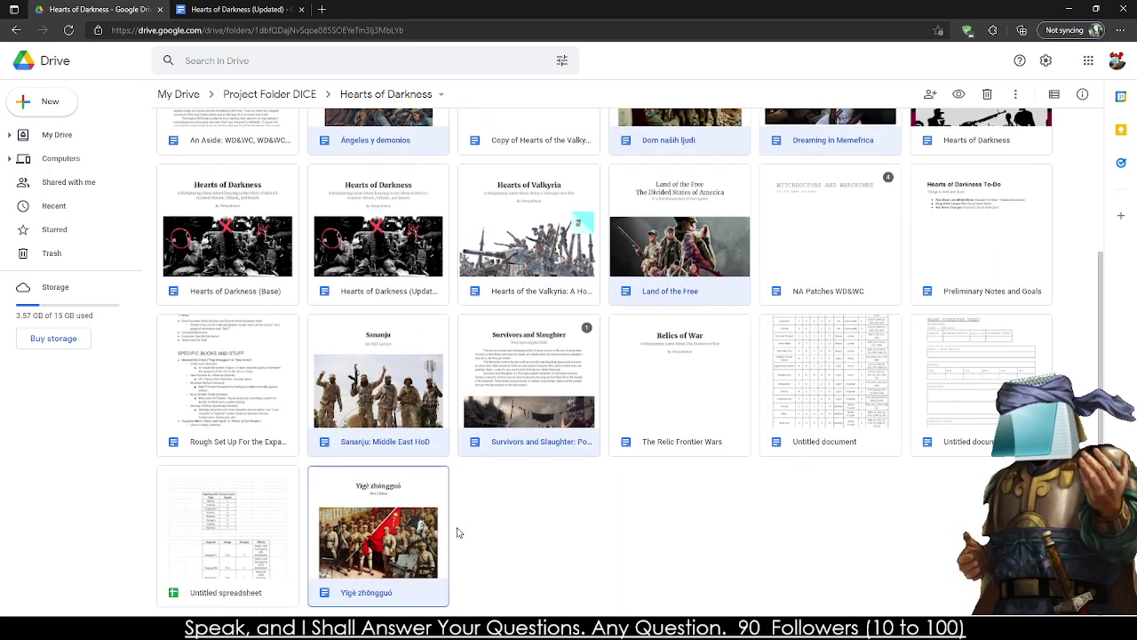
pyautogui.scroll(2, 458, 531)
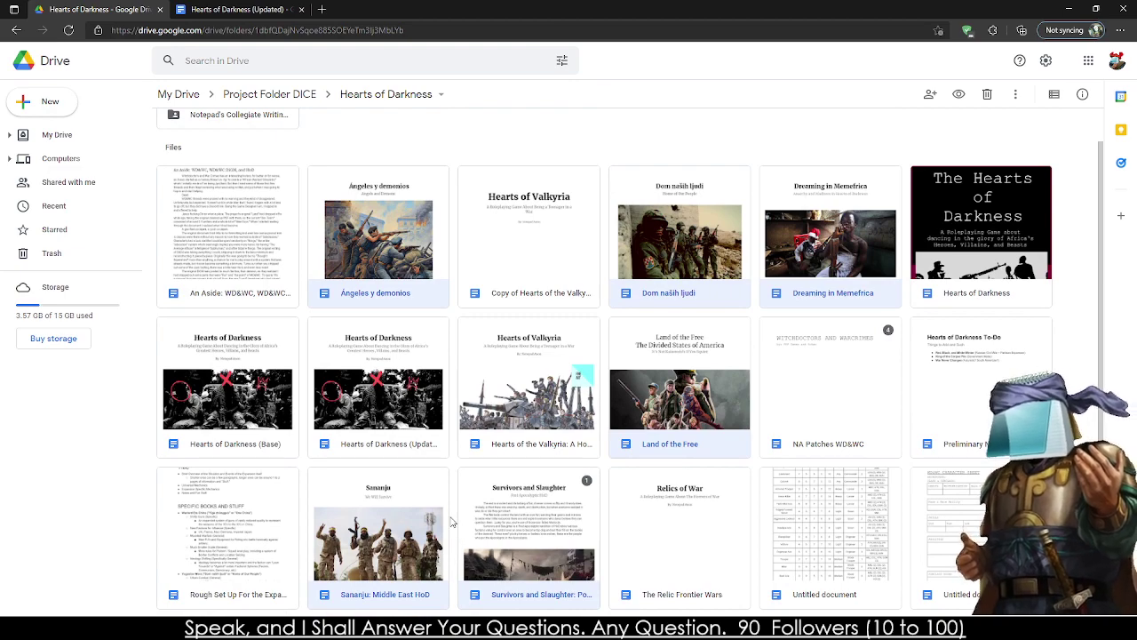
pyautogui.scroll(-2, 452, 522)
pyautogui.scroll(2, 451, 523)
pyautogui.scroll(-2, 451, 522)
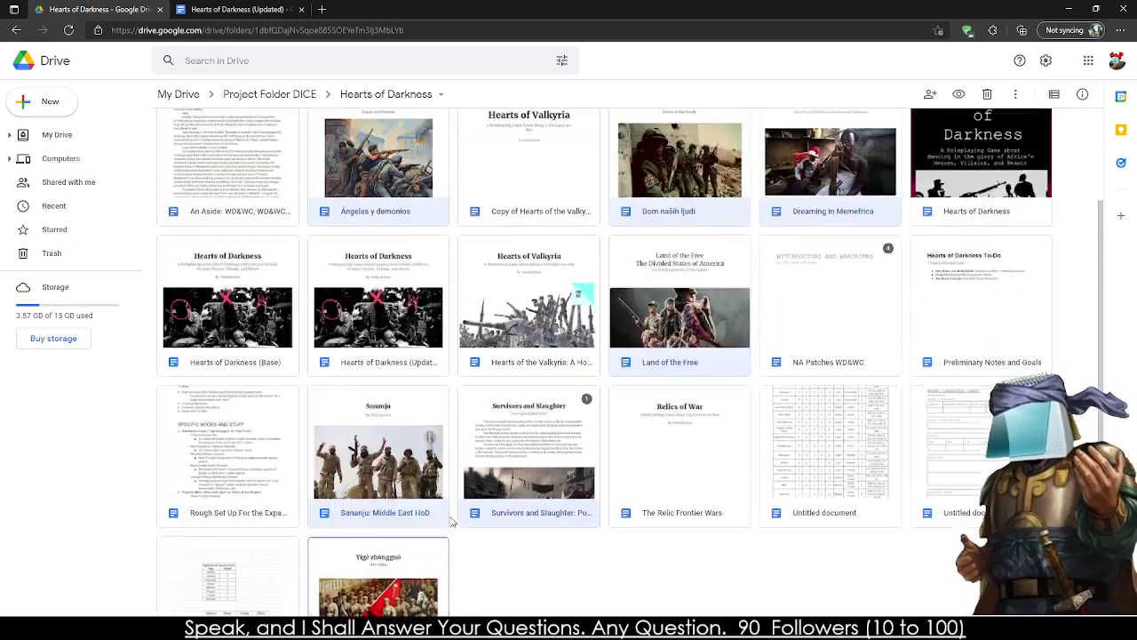
pyautogui.scroll(3, 451, 523)
pyautogui.scroll(-2, 488, 605)
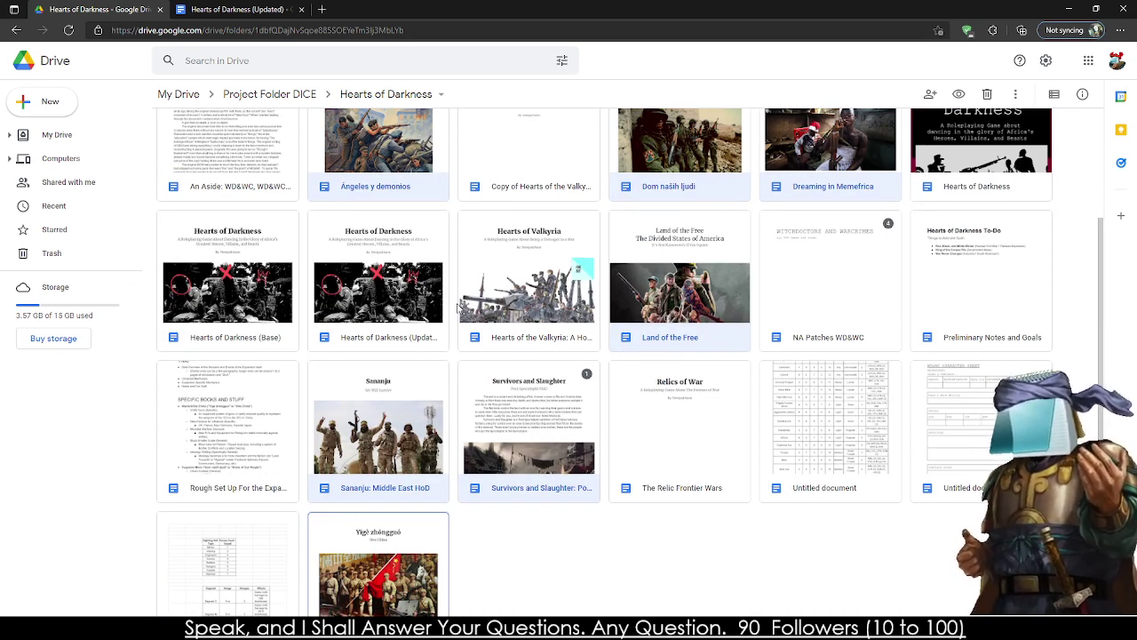
# - Review the word count of Hearts of Darkness (Updated) and close the count dialog
pyautogui.click(236, 9)
pyautogui.moveTo(623, 291); pyautogui.dragTo(647, 291)
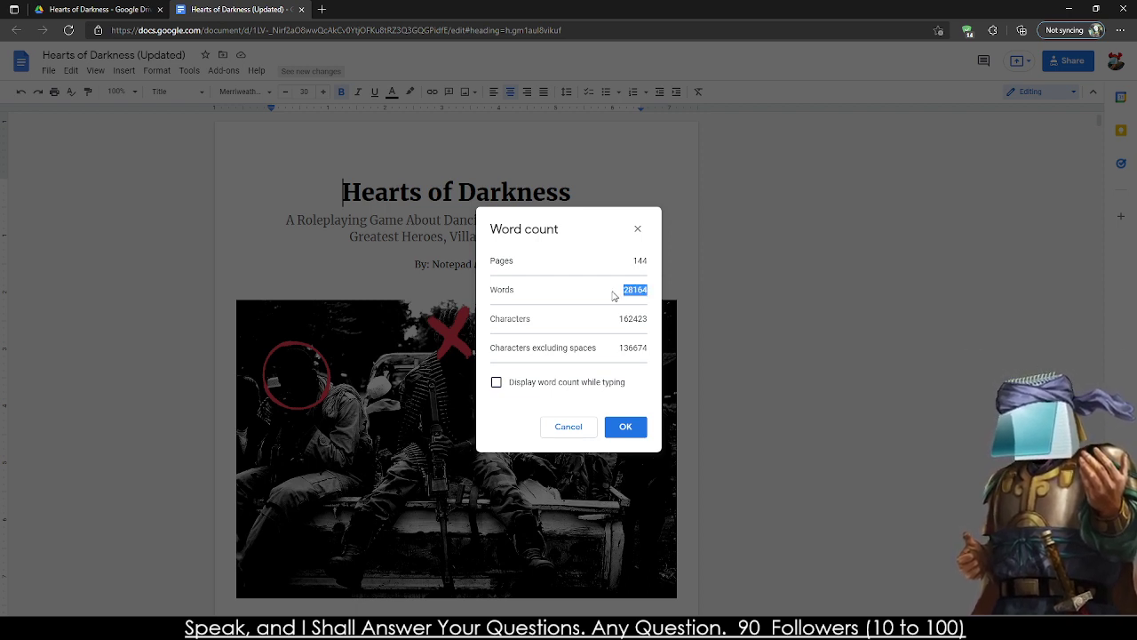
pyautogui.moveTo(628, 290); pyautogui.dragTo(653, 304)
pyautogui.click(649, 293)
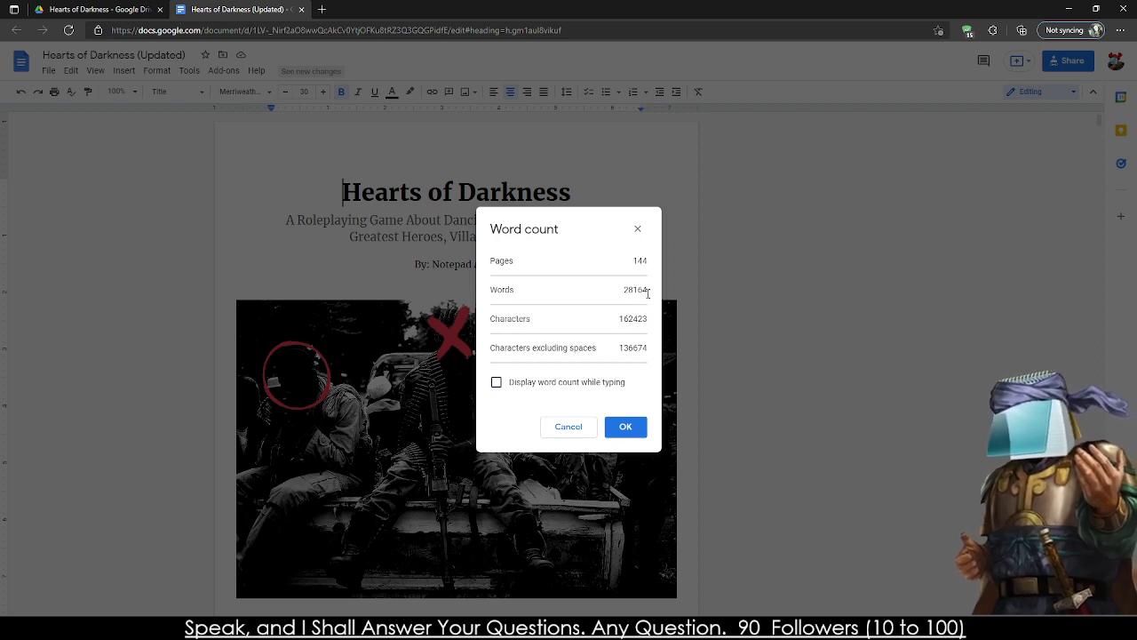
pyautogui.doubleClick(635, 290)
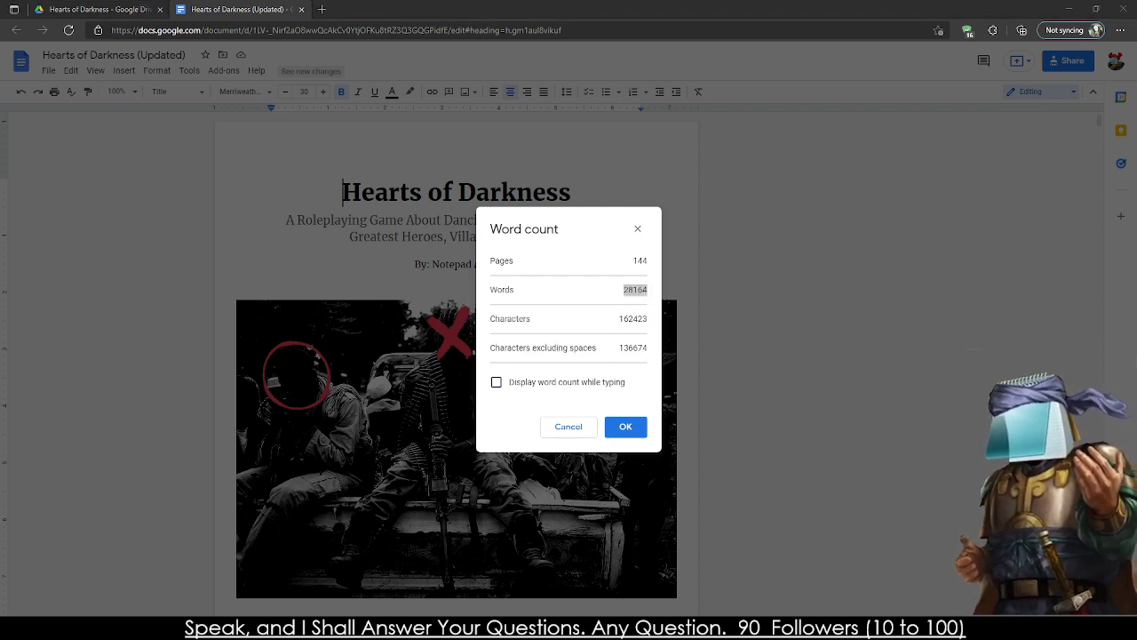
pyautogui.doubleClick(530, 291)
pyautogui.click(577, 294)
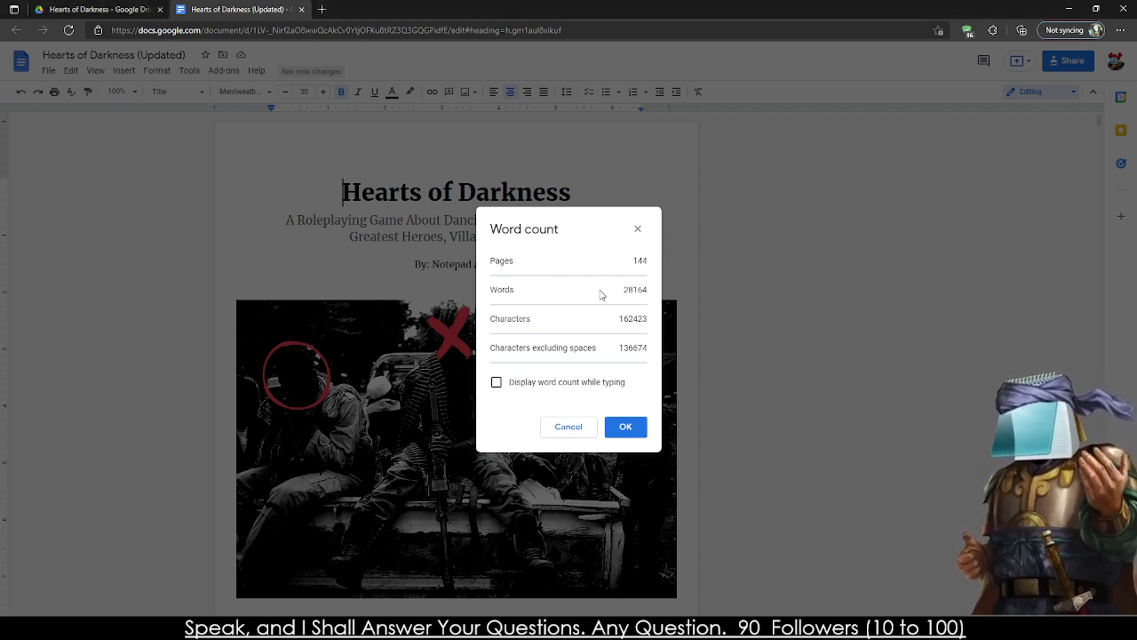
pyautogui.doubleClick(635, 293)
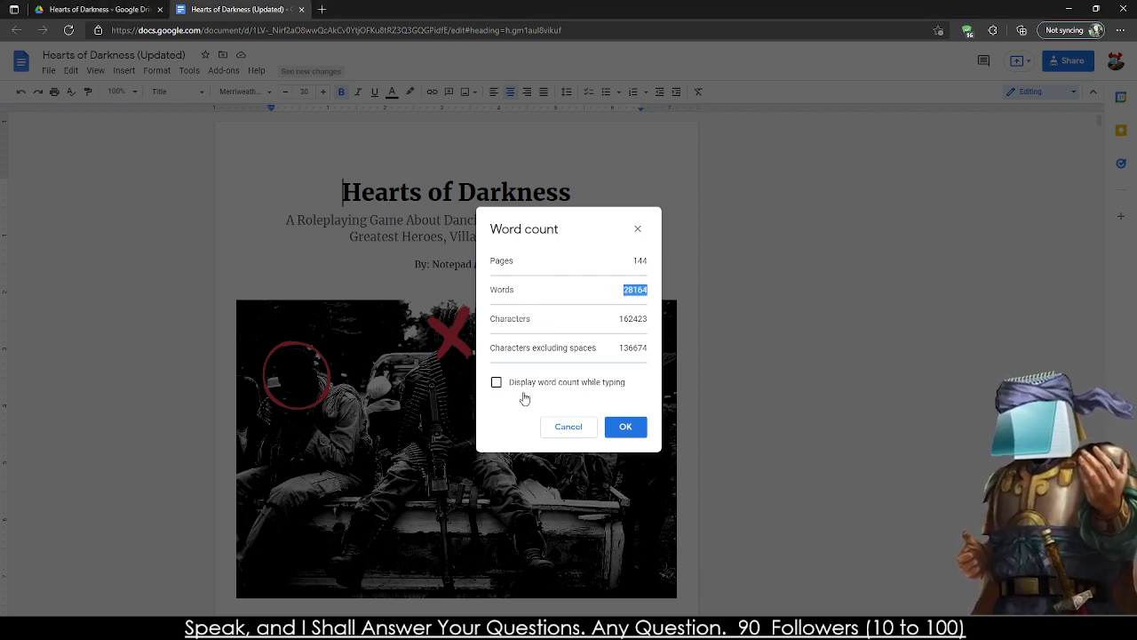
pyautogui.click(612, 425)
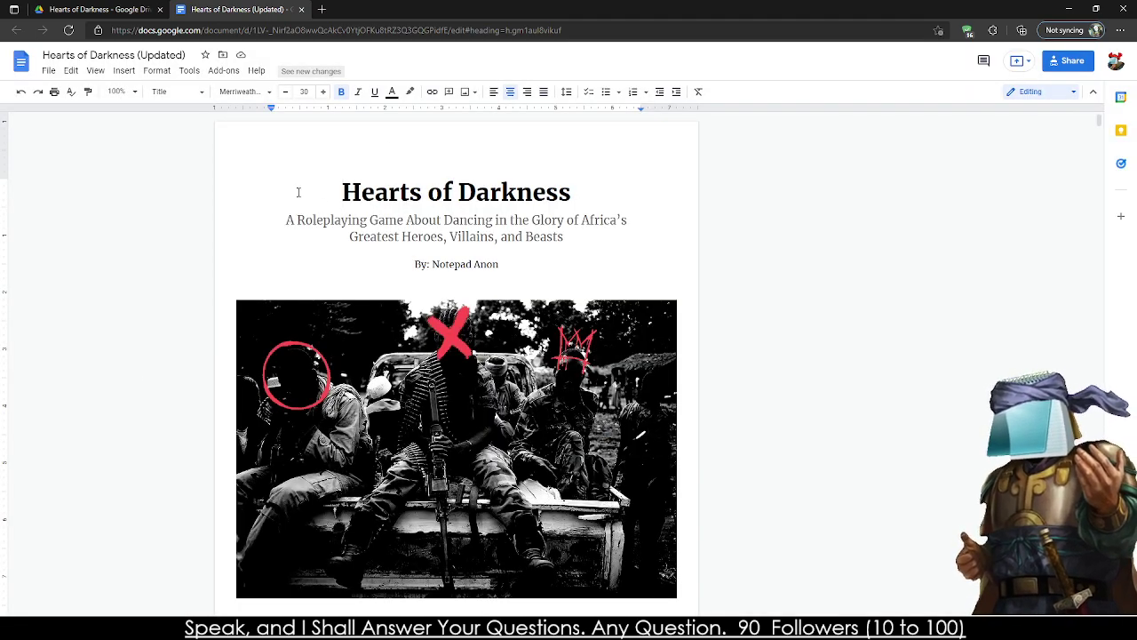
# - Skim the opening pages of Hearts of Darkness (Updated) and close the document
pyautogui.scroll(-10, 299, 192)
pyautogui.scroll(8, 455, 308)
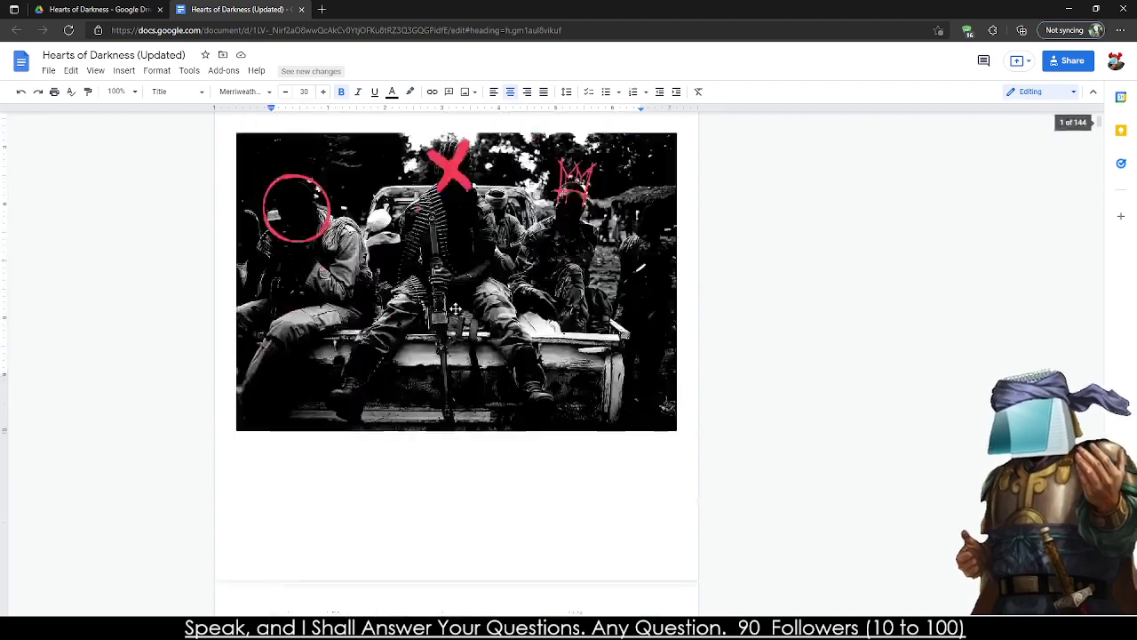
pyautogui.scroll(5, 455, 308)
pyautogui.click(301, 9)
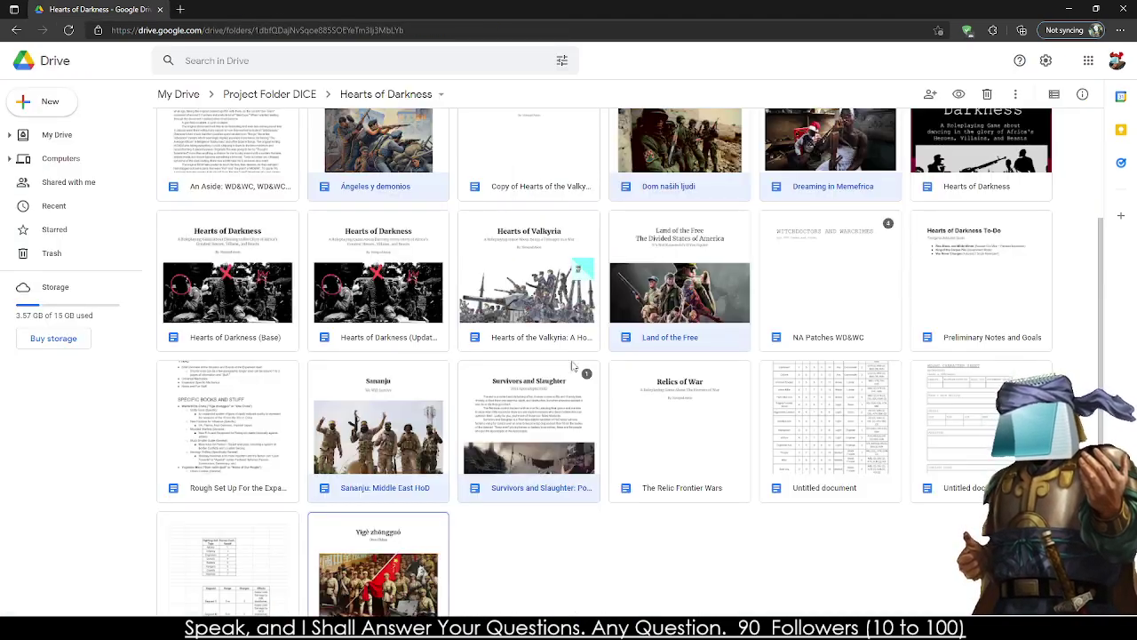
# - Clear the multiple-file selection and look over the game documents in the Hearts of Darkness folder
pyautogui.moveTo(563, 398); pyautogui.dragTo(524, 440)
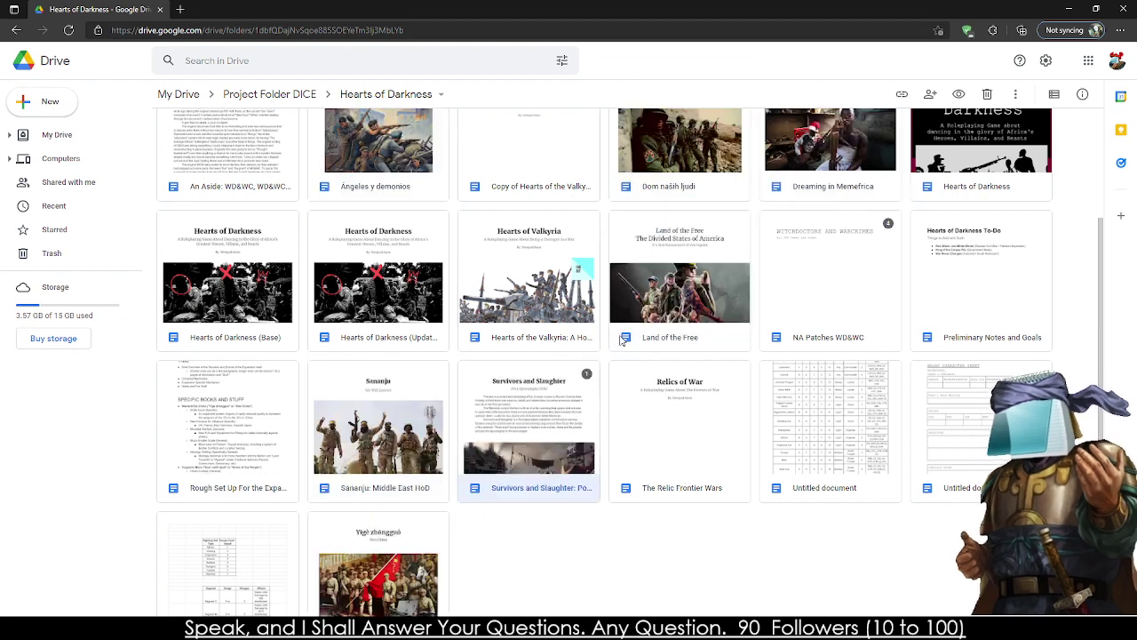
pyautogui.press('Escape')
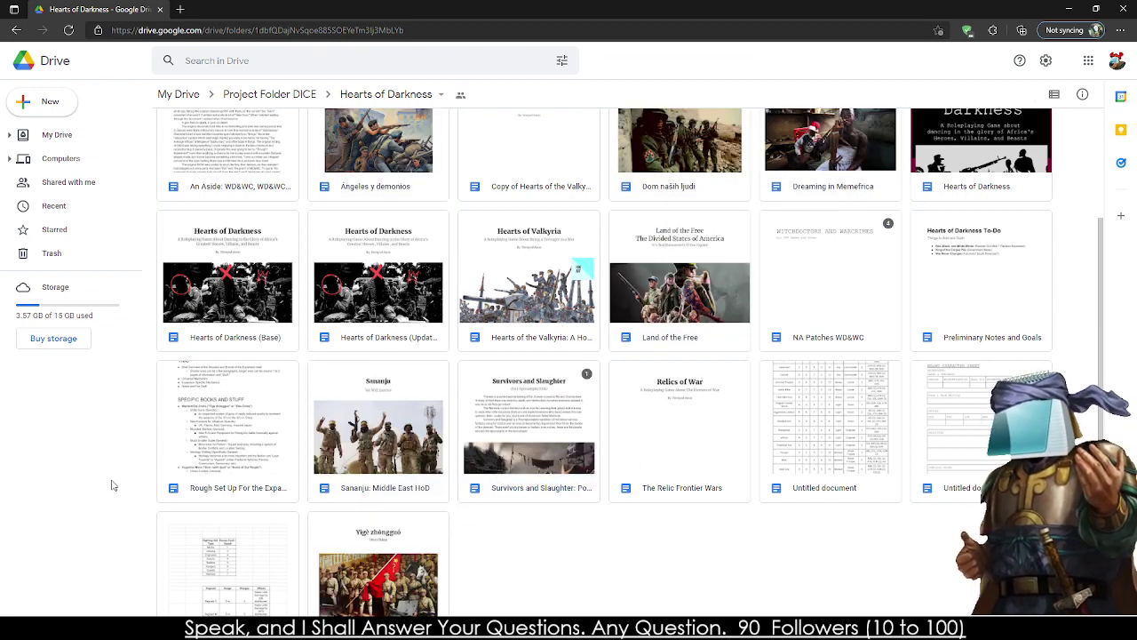
pyautogui.click(557, 281)
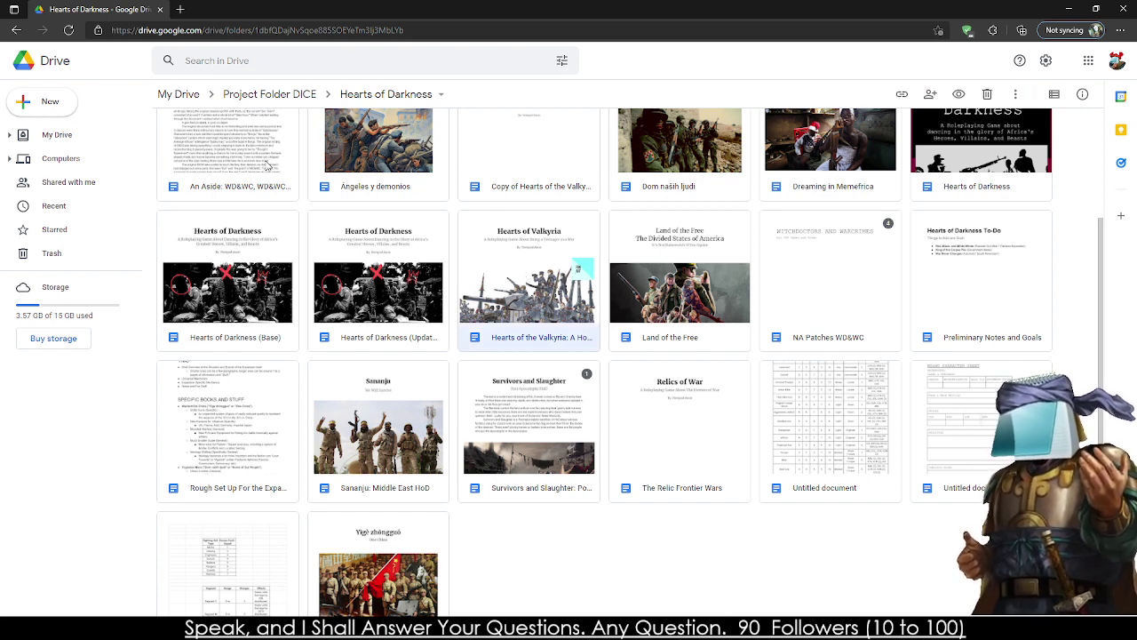
pyautogui.click(342, 275)
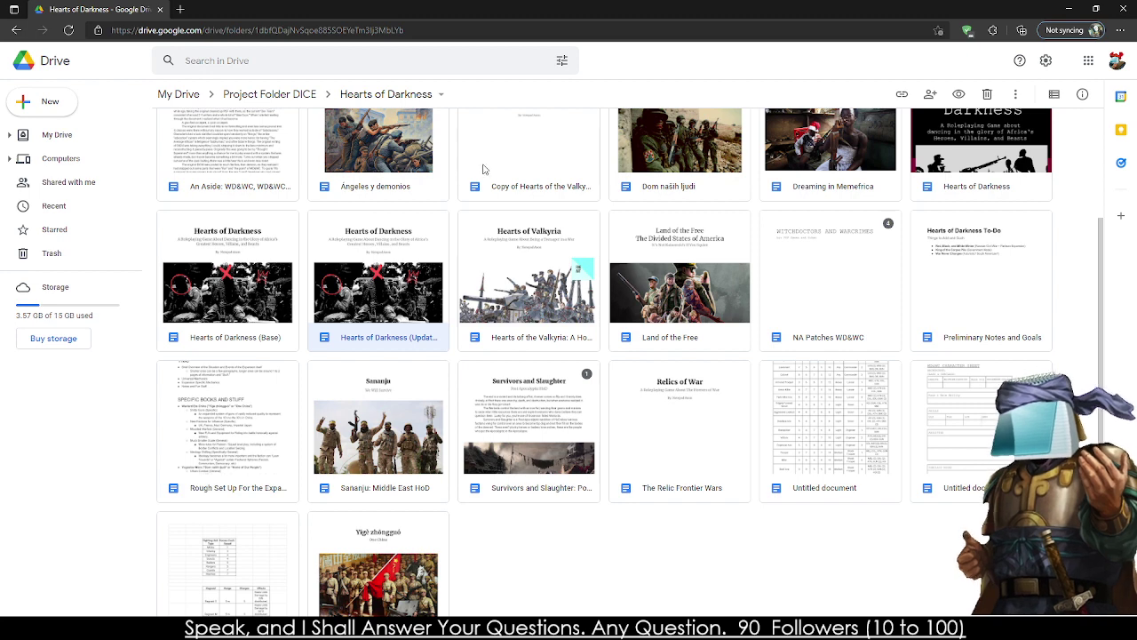
pyautogui.scroll(2, 324, 317)
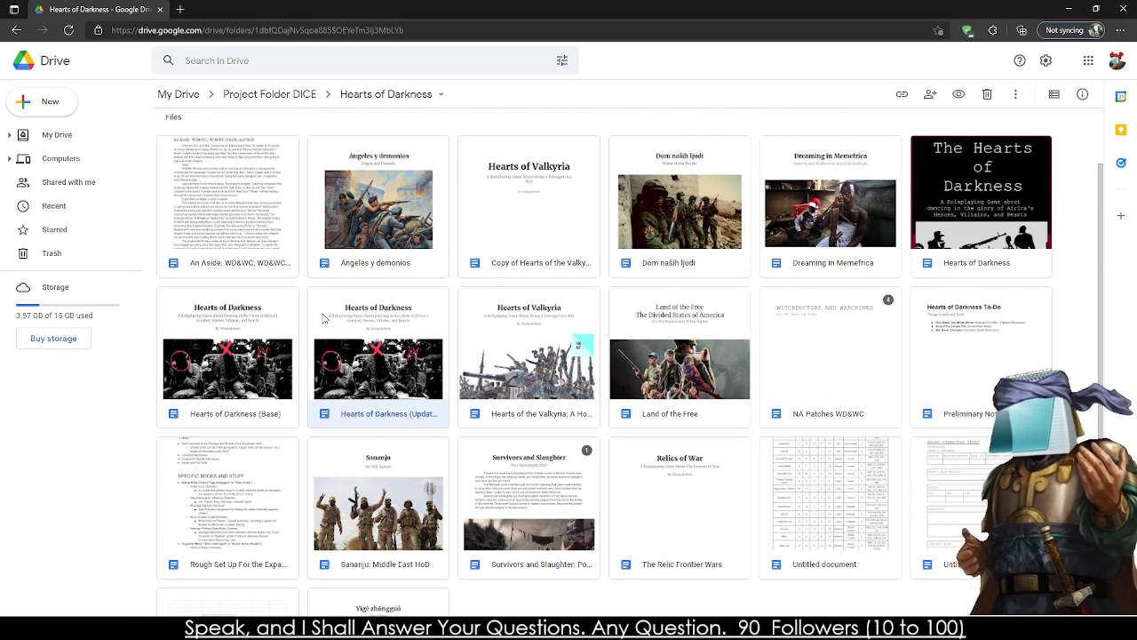
pyautogui.scroll(-1, 324, 317)
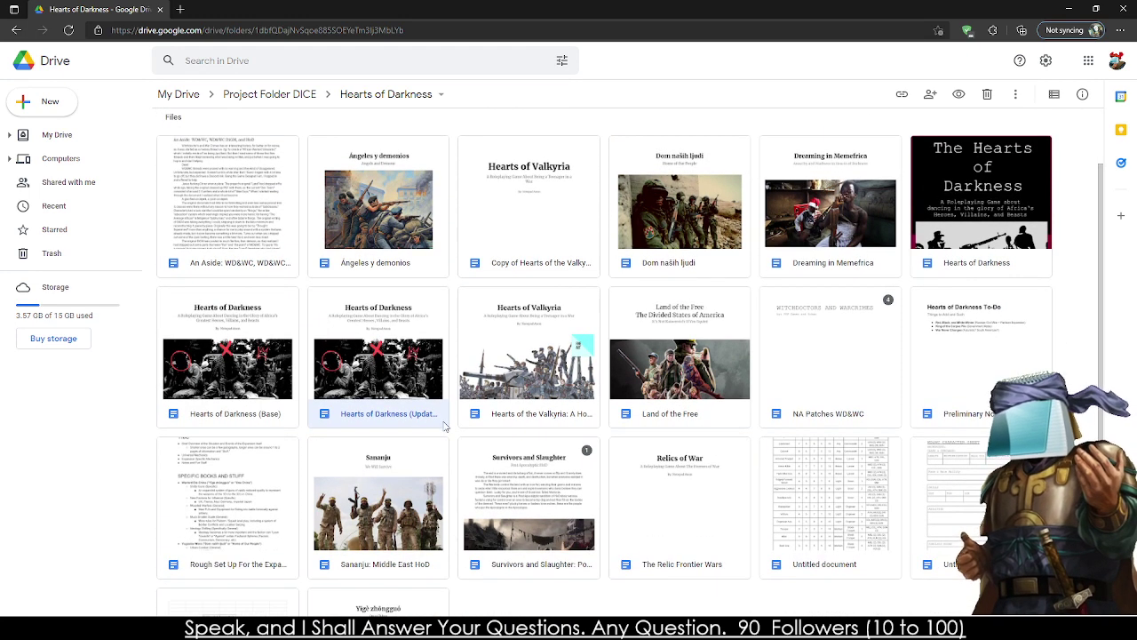
pyautogui.click(718, 491)
pyautogui.scroll(1, 506, 308)
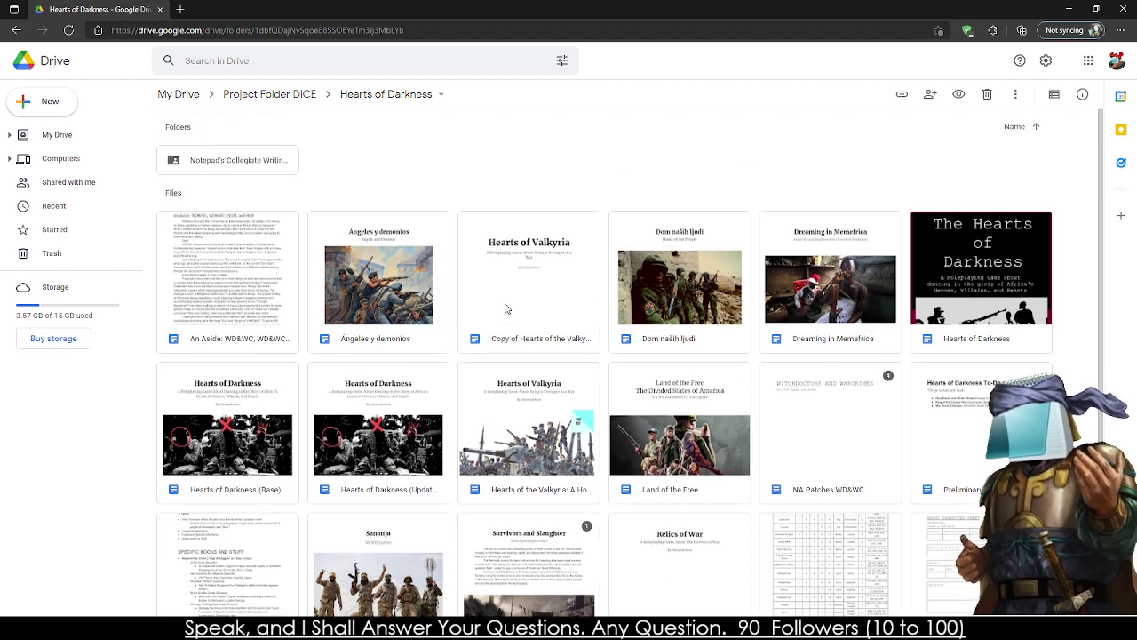
# - Open the Blood, Coin, and Steel document from its folder inside Project Folder DICE
pyautogui.click(277, 96)
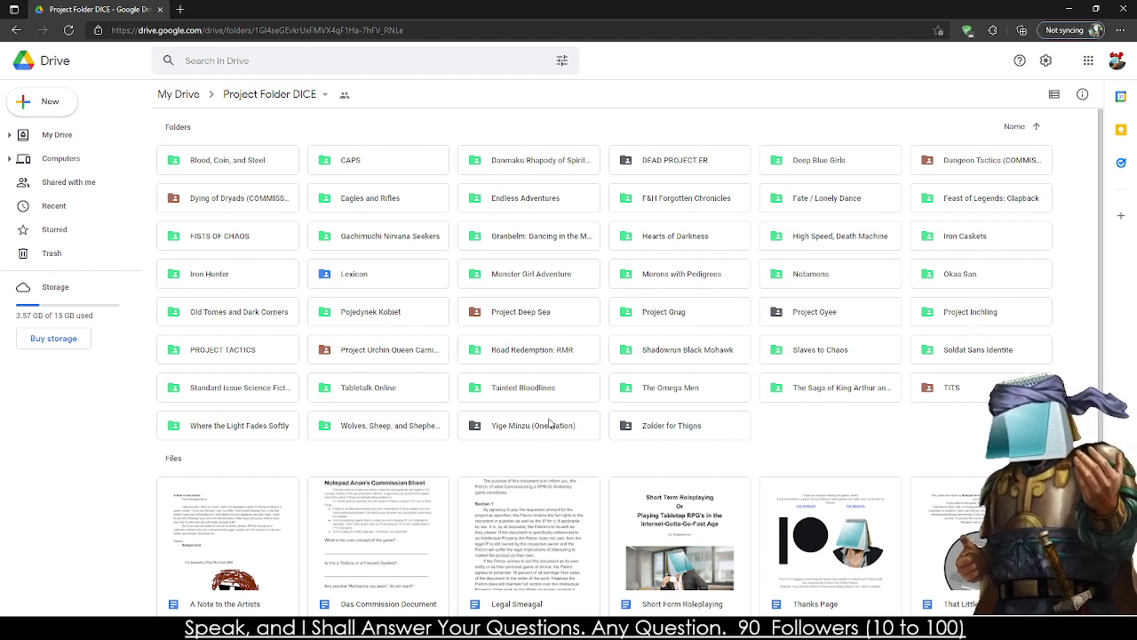
pyautogui.doubleClick(273, 170)
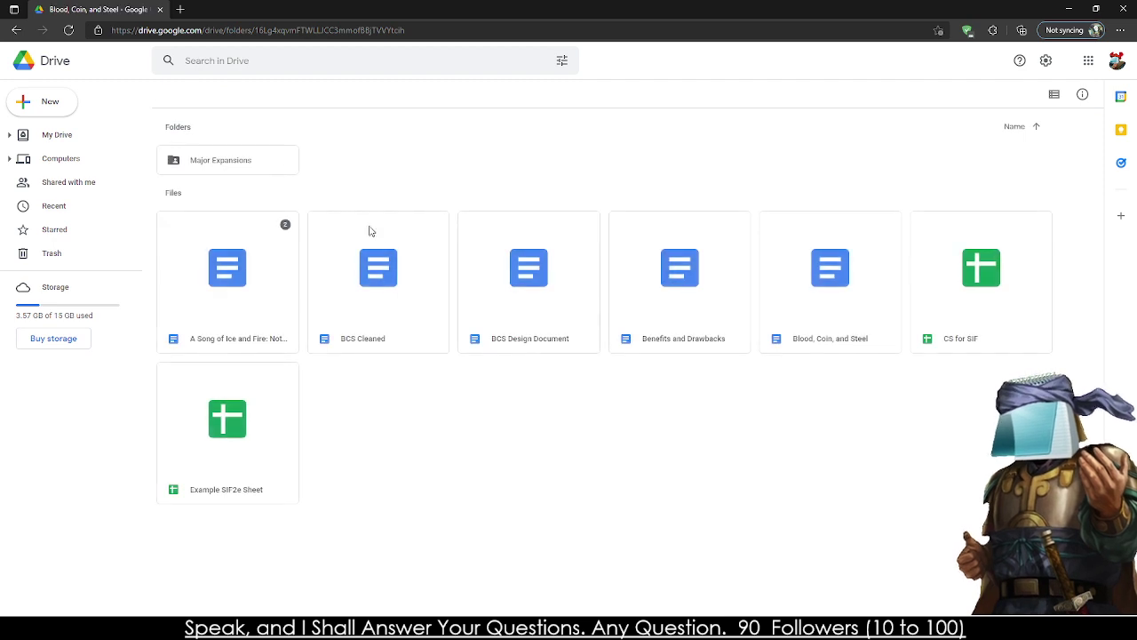
pyautogui.doubleClick(849, 297)
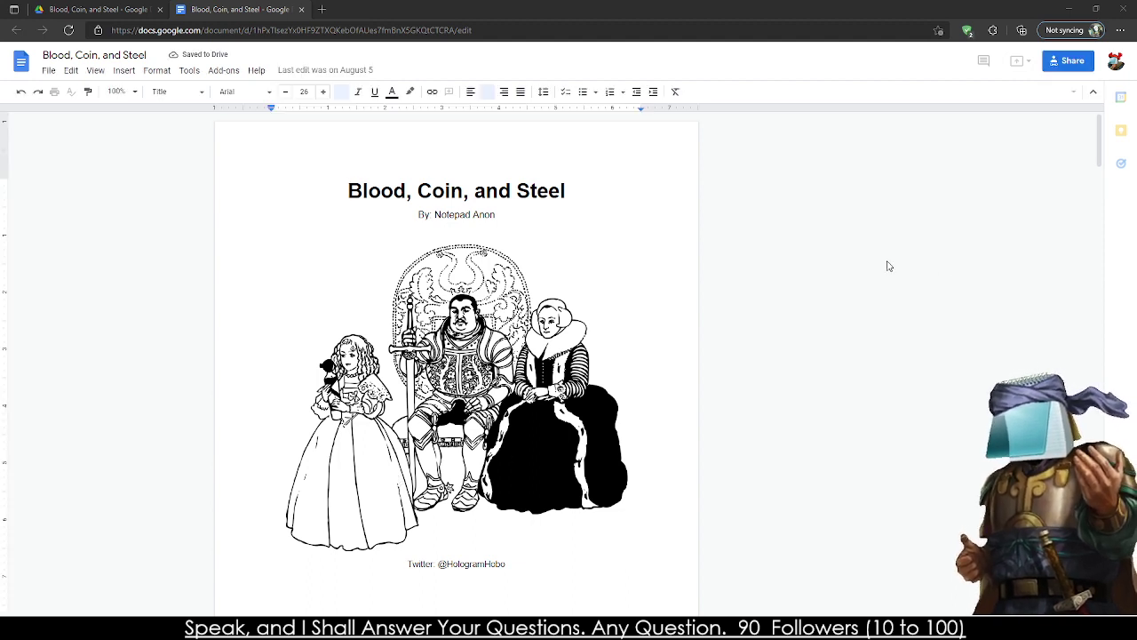
# - Skim the opening pages of Blood, Coin, and Steel and check its page and word counts
pyautogui.click(477, 195)
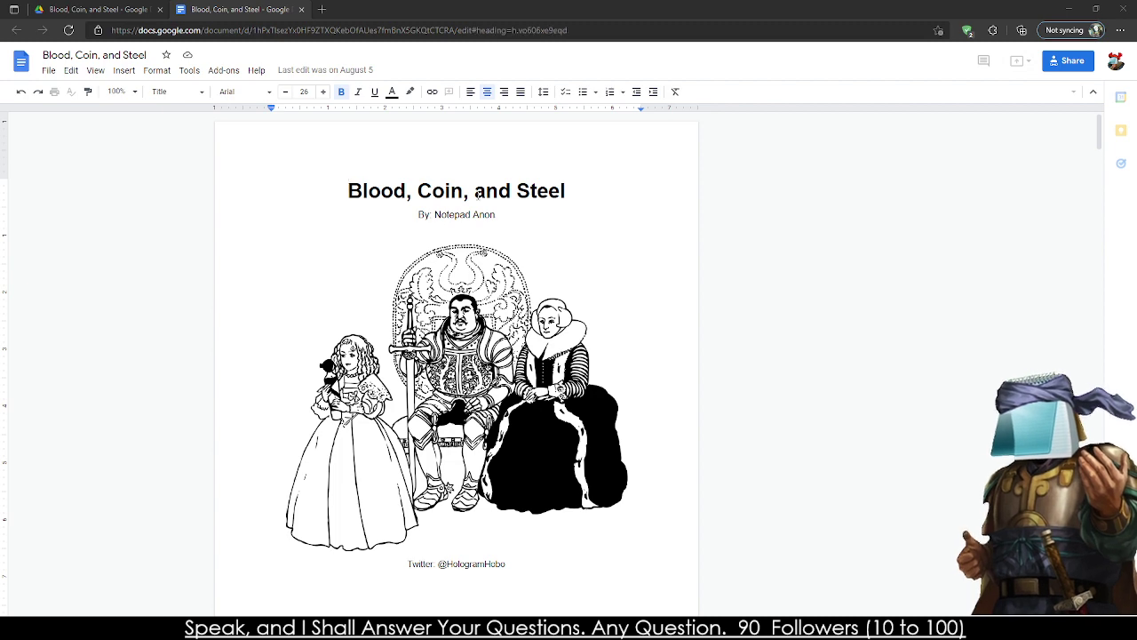
pyautogui.click(477, 202)
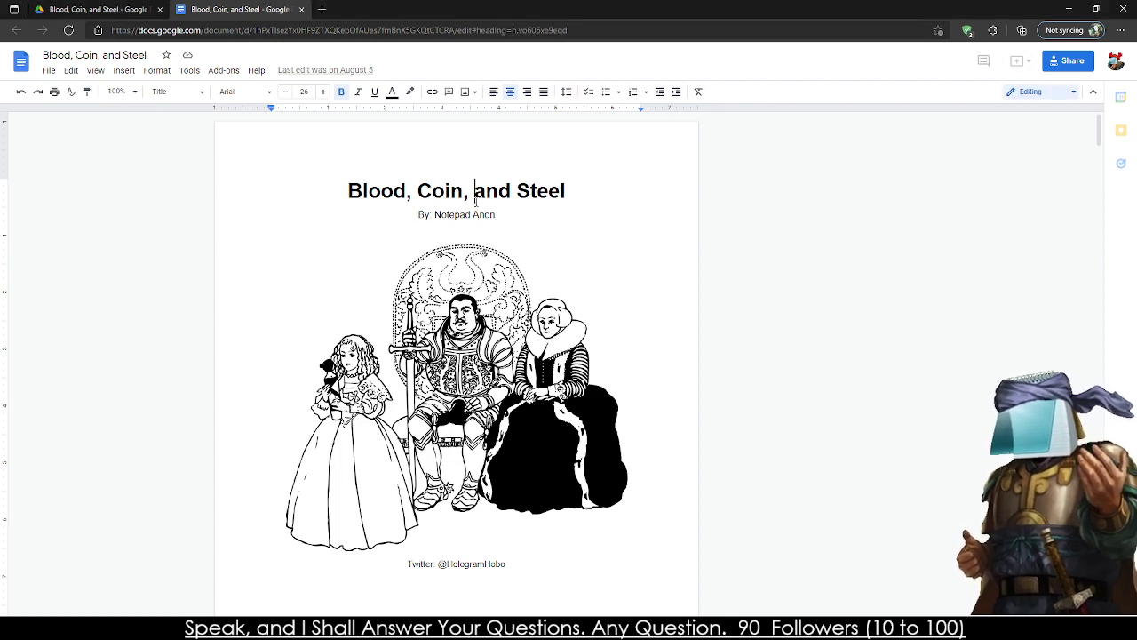
pyautogui.scroll(-15, 477, 202)
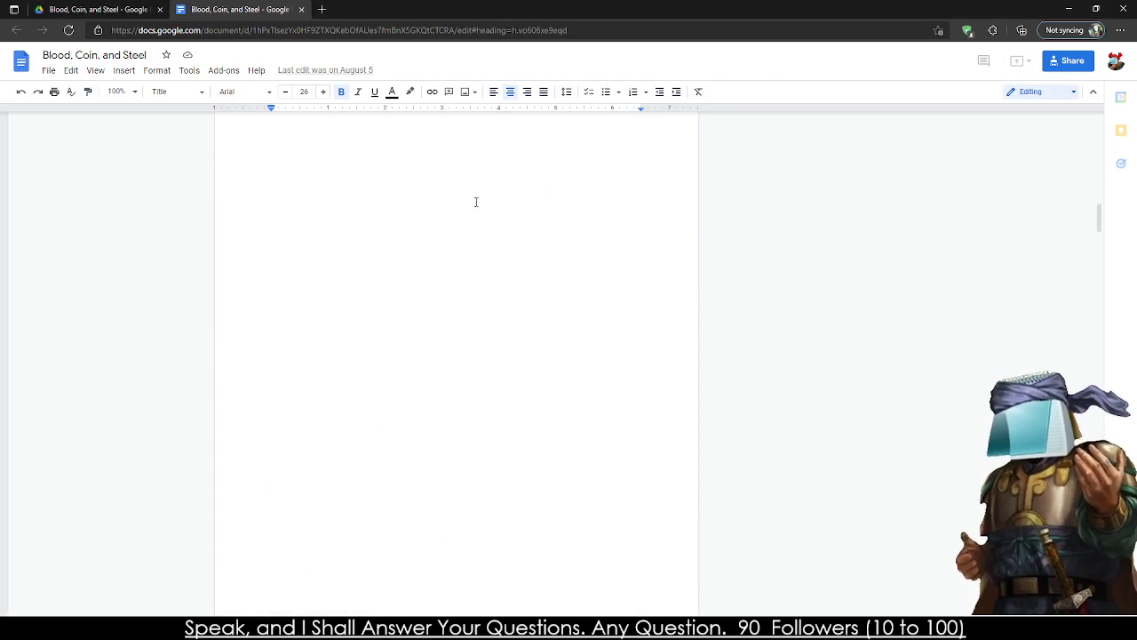
pyautogui.scroll(-5, 477, 202)
pyautogui.scroll(12, 475, 201)
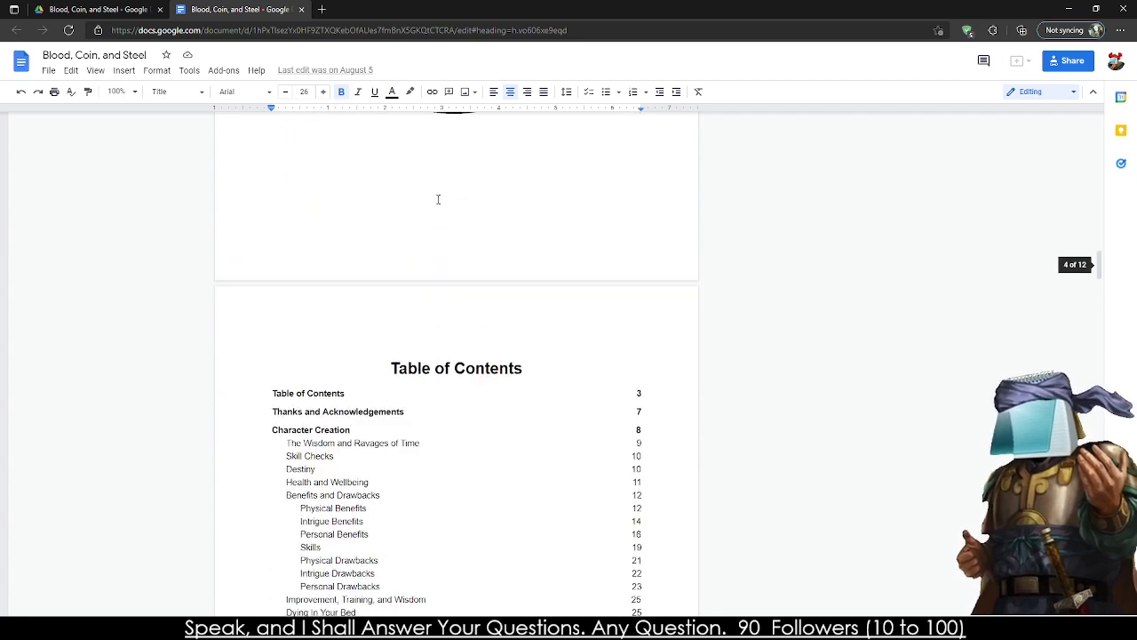
pyautogui.click(189, 71)
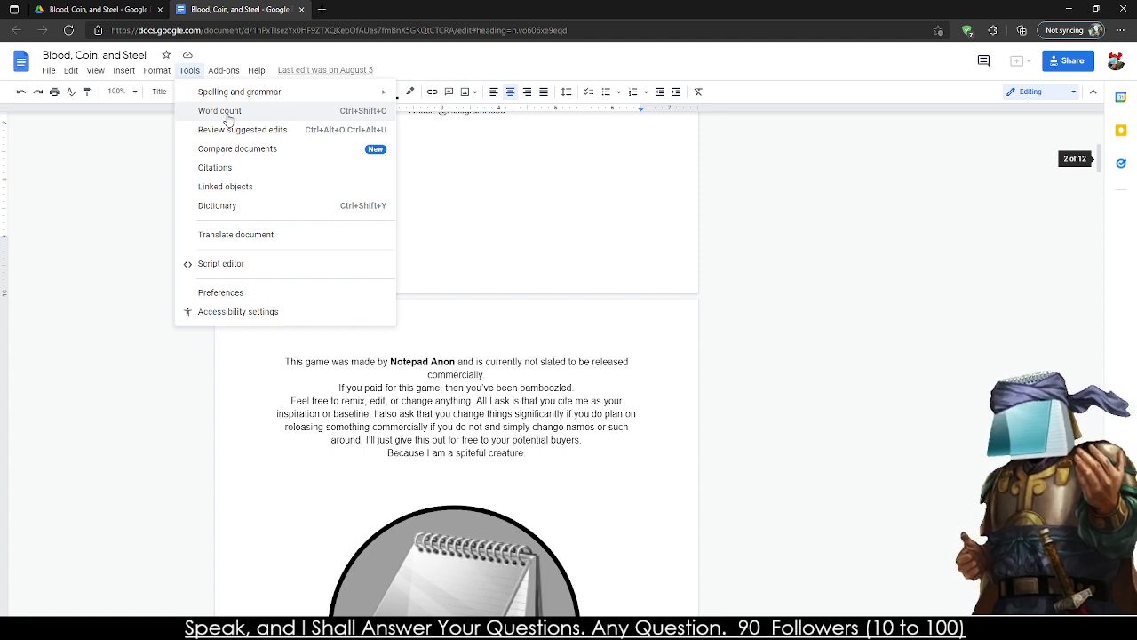
pyautogui.click(222, 112)
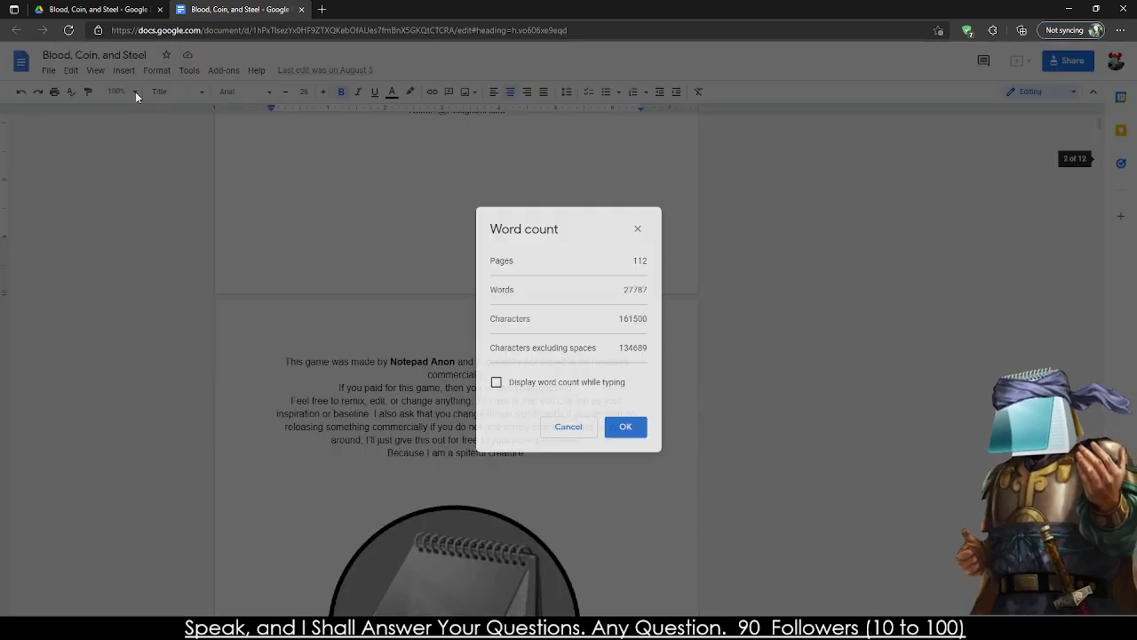
pyautogui.doubleClick(646, 289)
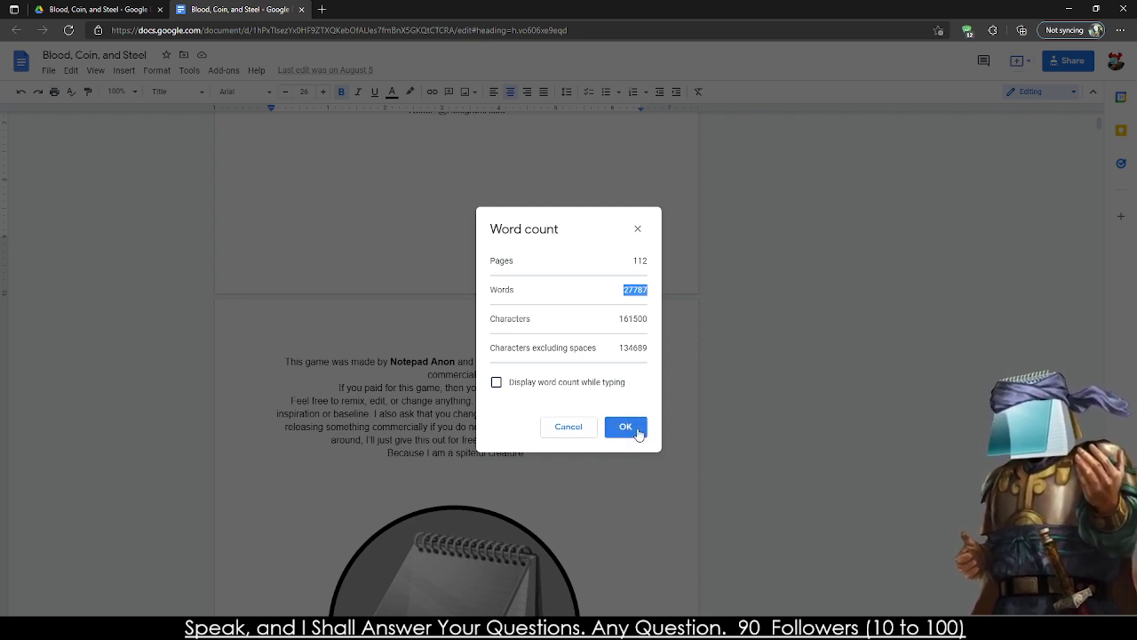
# - Open the Major Expansions folder of Blood, Coin, and Steel in Drive and look over its expansion documents
pyautogui.click(95, 8)
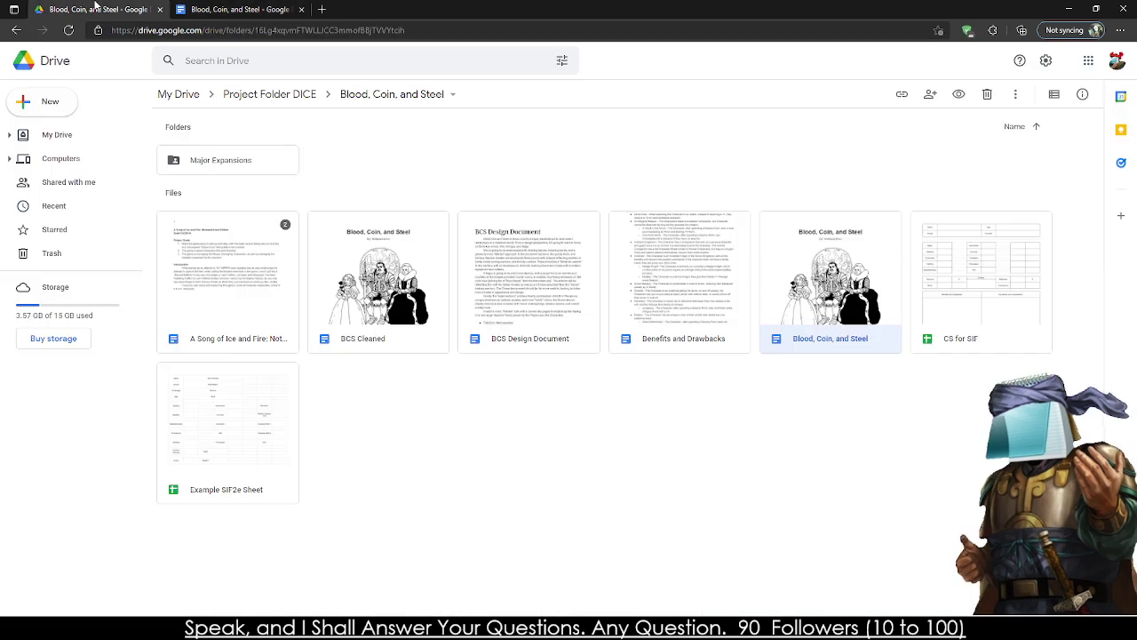
pyautogui.doubleClick(246, 169)
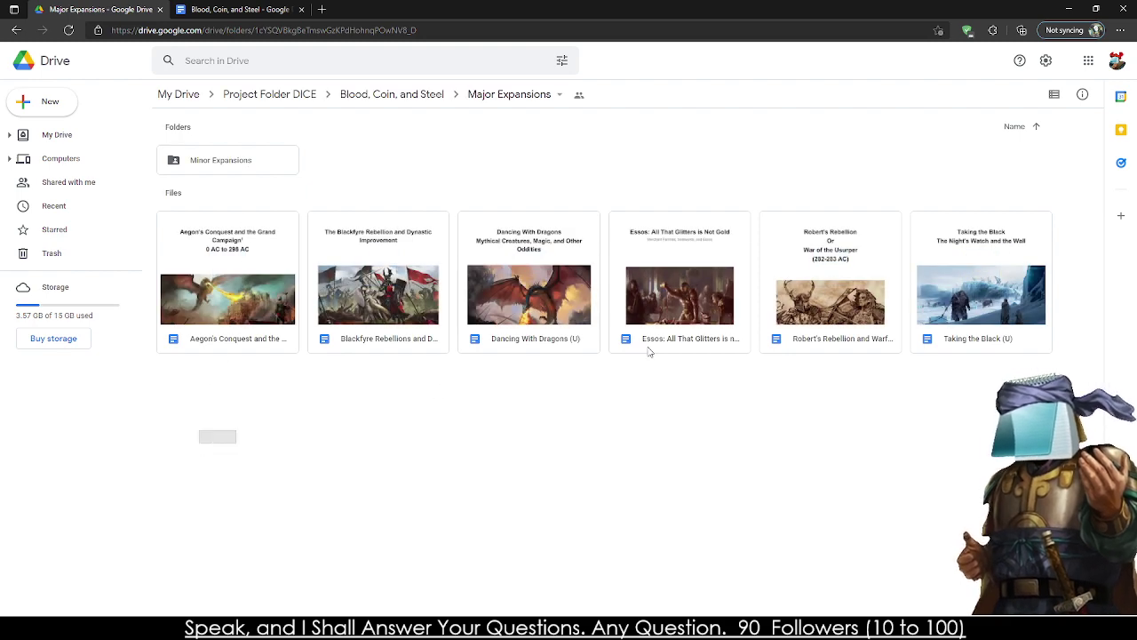
pyautogui.hotkey('ctrl', 'a')
pyautogui.moveTo(910, 296); pyautogui.dragTo(770, 457)
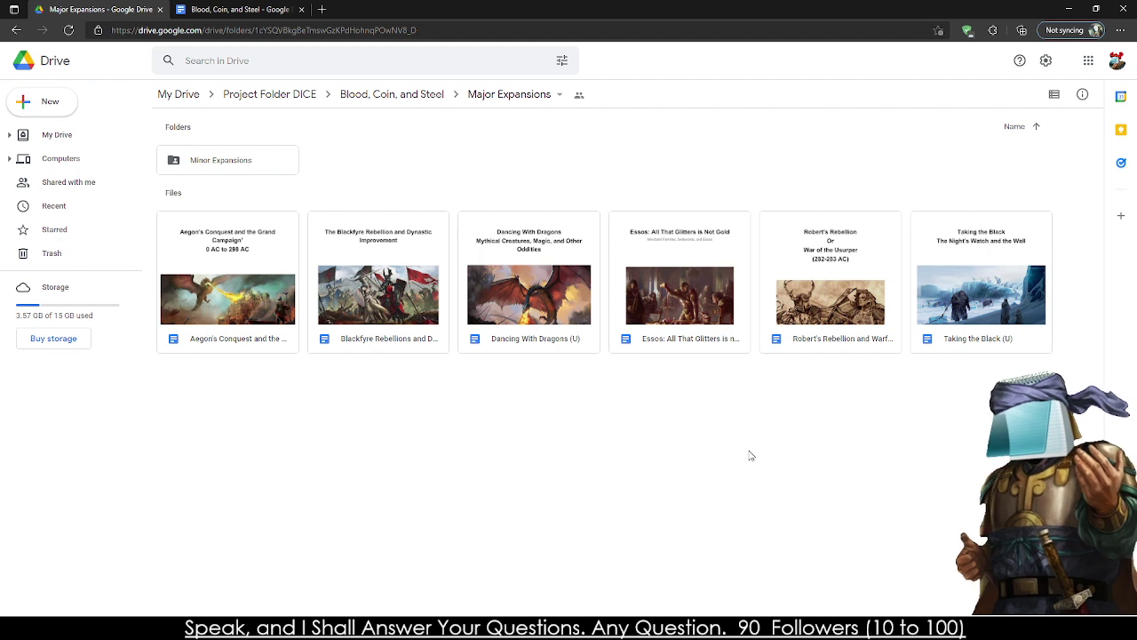
# - Open Aegon's Conquest and the Grand Campaign (U) and skim its table of contents and Preface
pyautogui.click(249, 293)
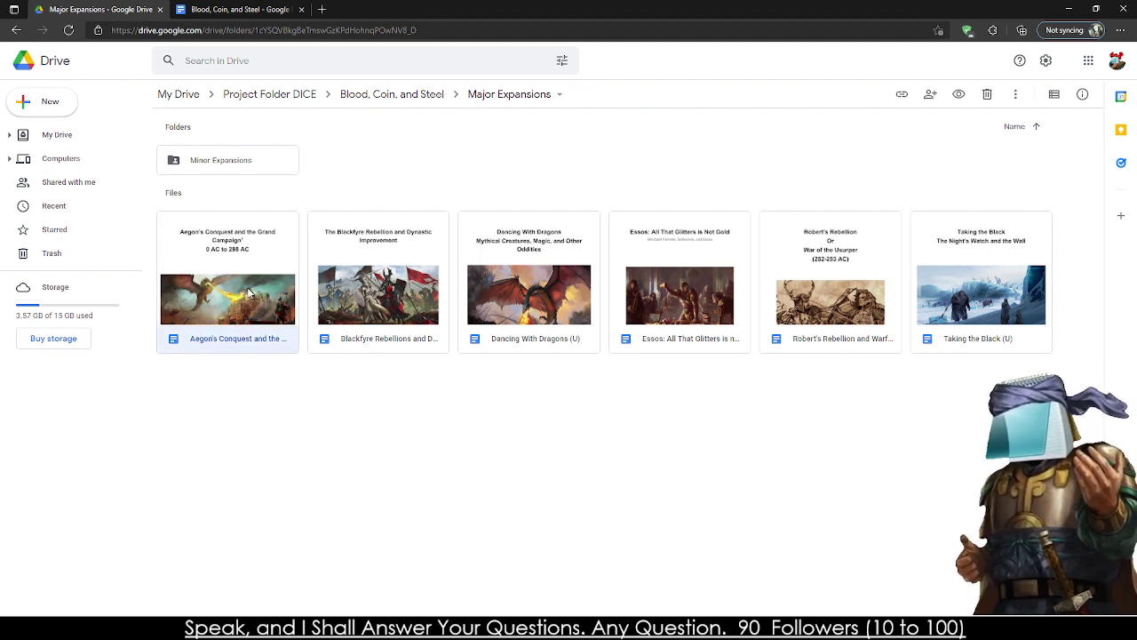
pyautogui.doubleClick(250, 293)
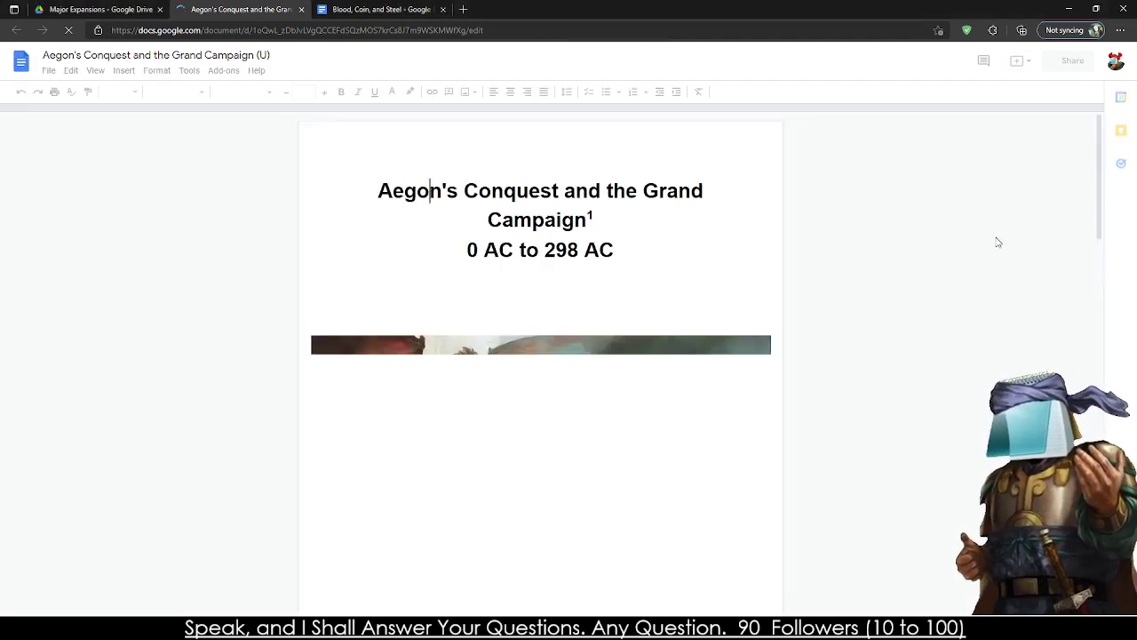
pyautogui.scroll(-15, 665, 203)
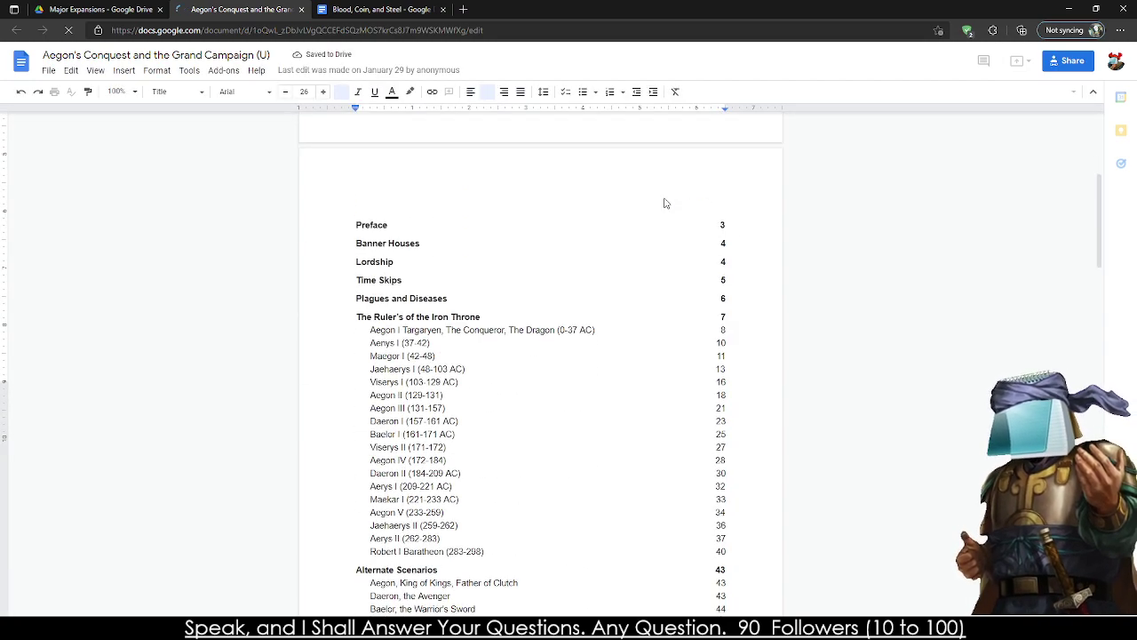
pyautogui.scroll(-5, 664, 198)
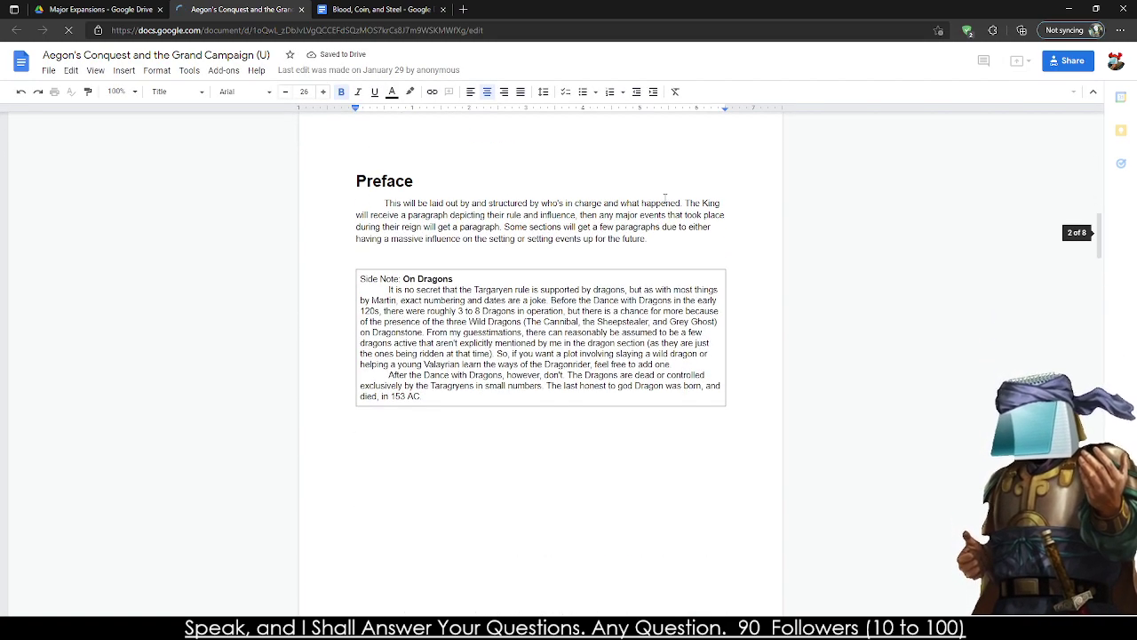
pyautogui.scroll(8, 664, 199)
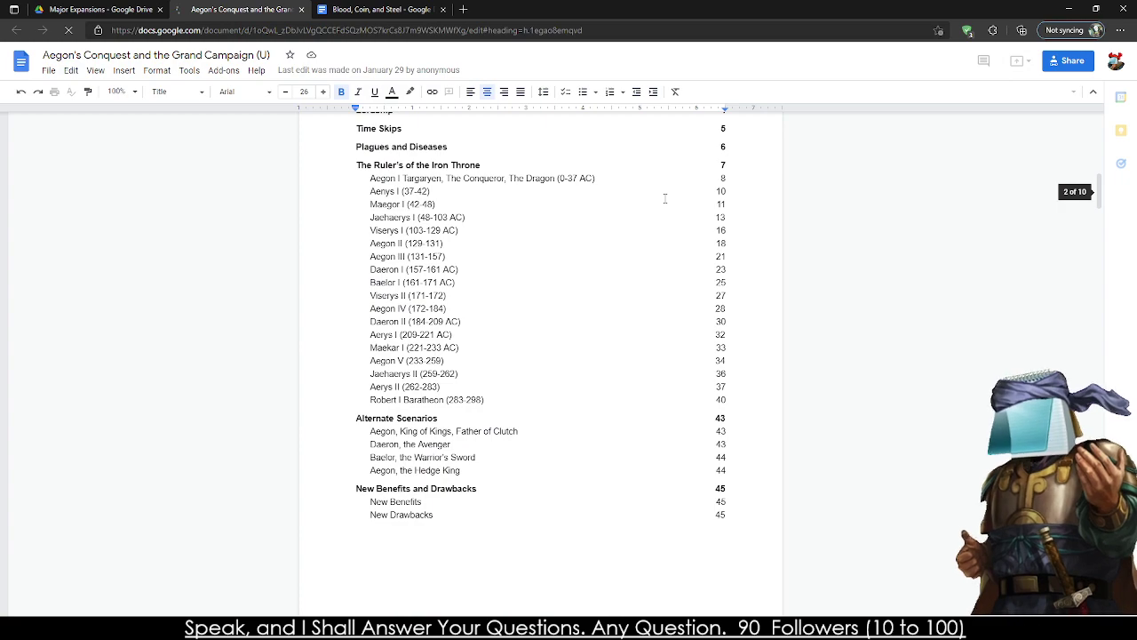
pyautogui.scroll(1, 773, 355)
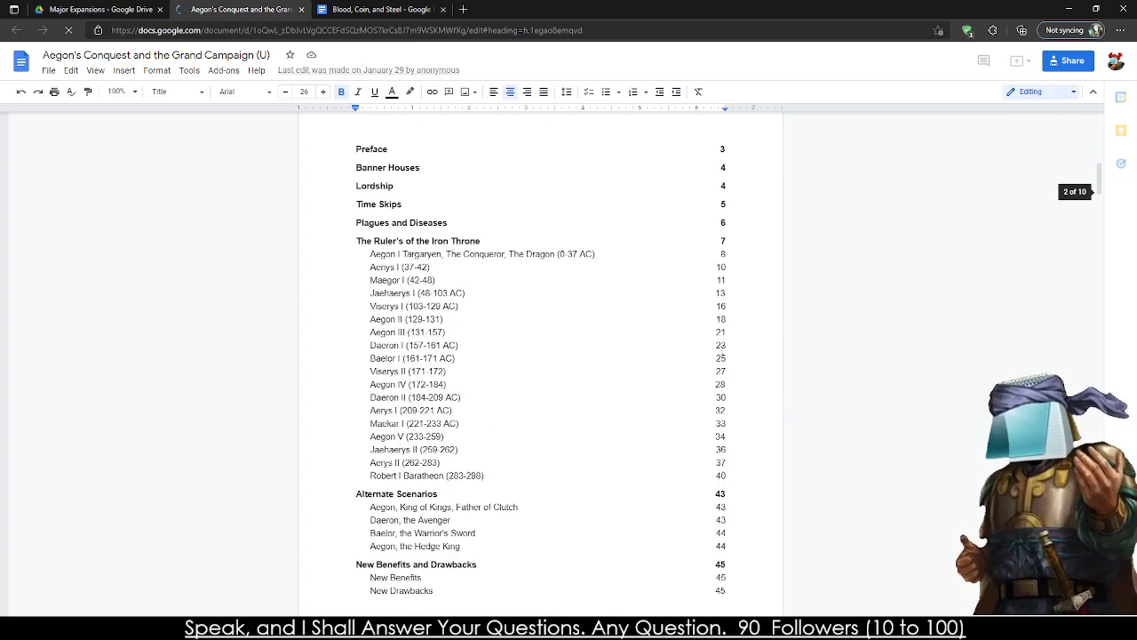
pyautogui.scroll(-6, 726, 347)
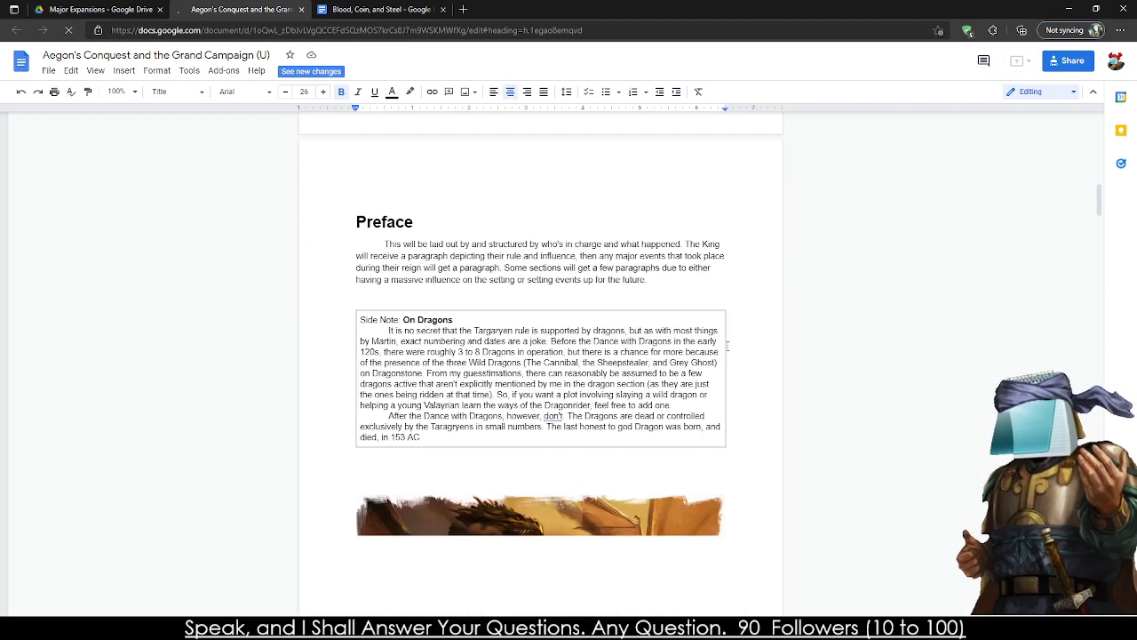
# - Skim the Lordship and Plagues and Diseases sections of Aegon's Conquest and the Grand Campaign
pyautogui.scroll(-15, 727, 347)
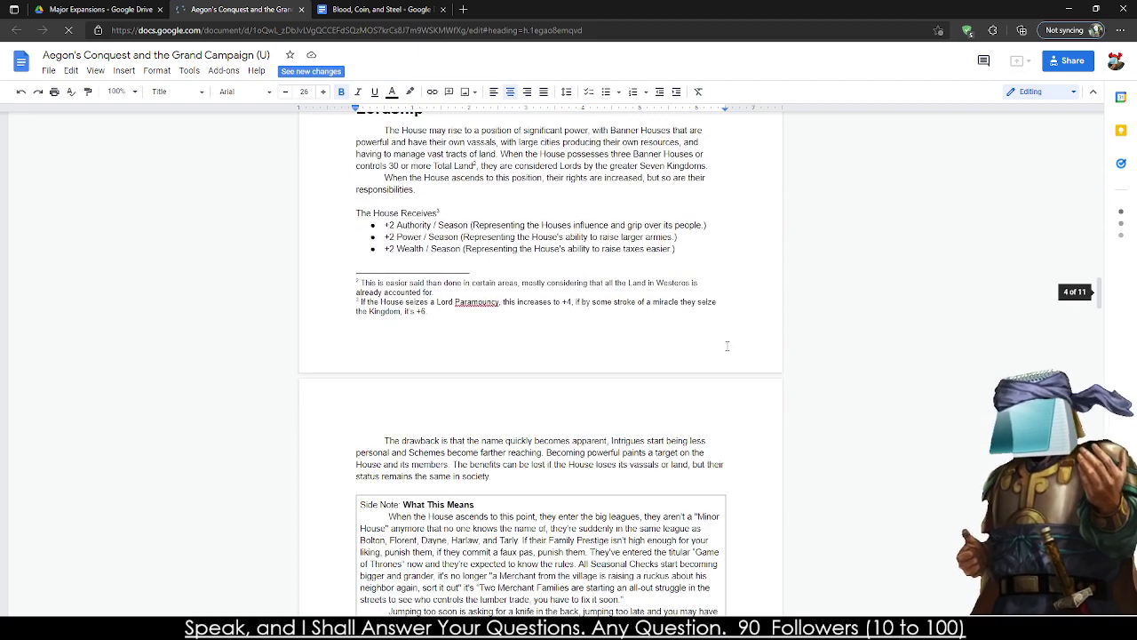
pyautogui.scroll(-10, 726, 345)
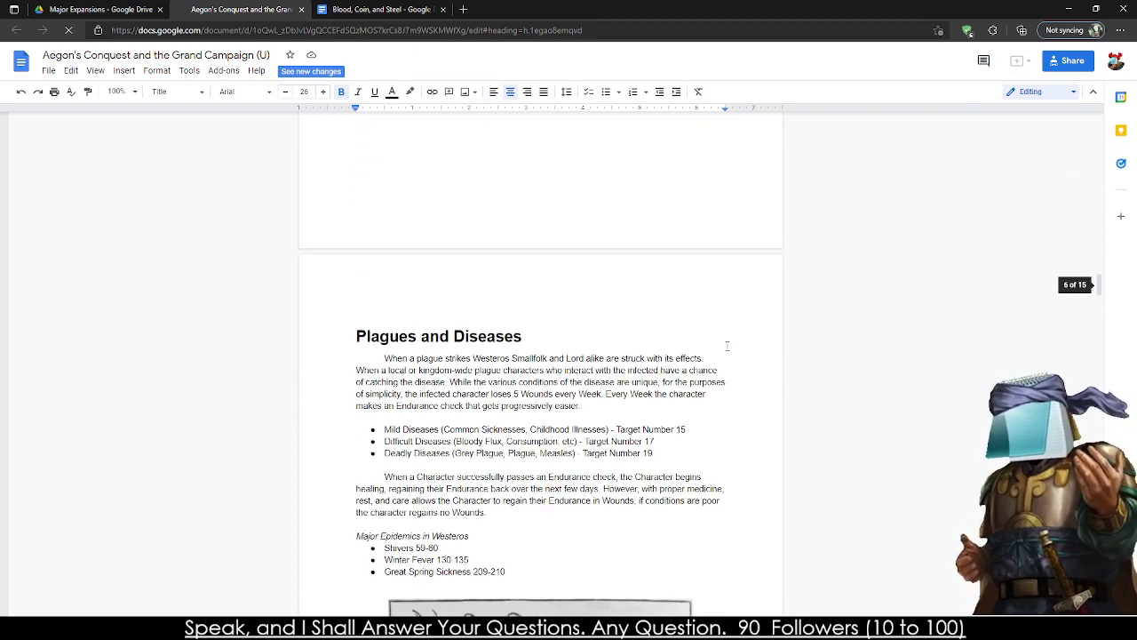
pyautogui.scroll(-4, 727, 345)
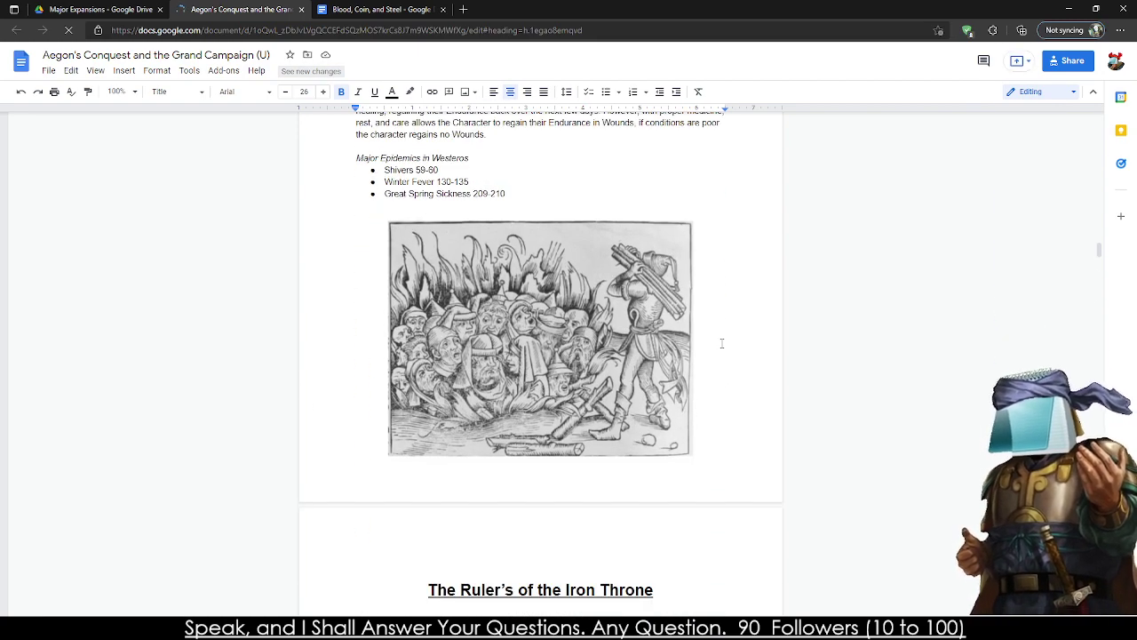
pyautogui.scroll(2, 721, 343)
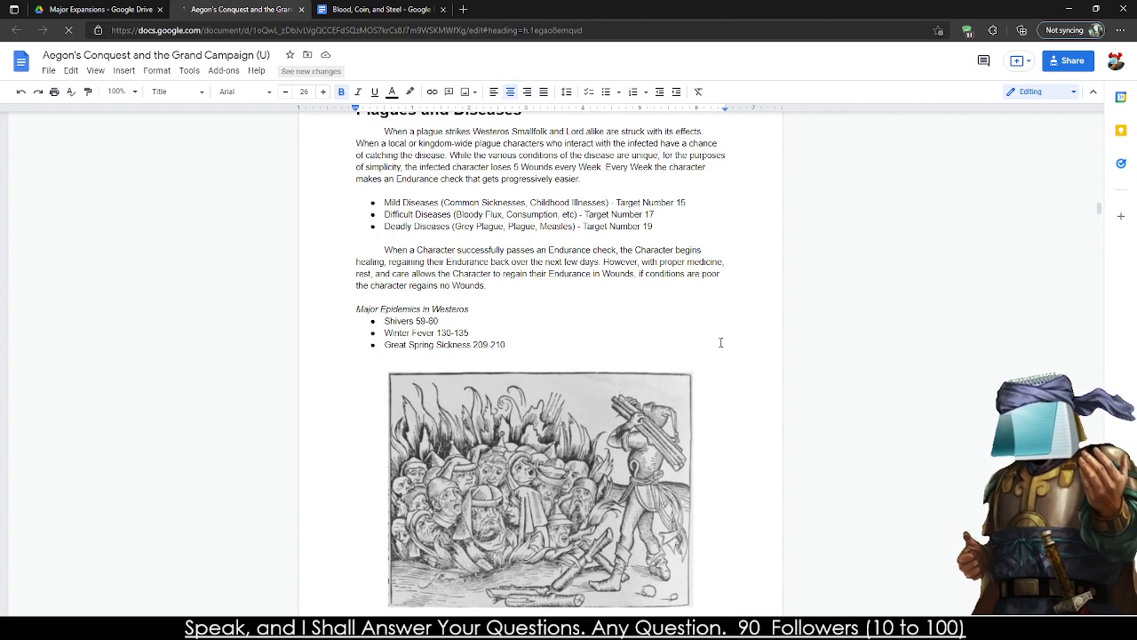
pyautogui.scroll(-12, 718, 340)
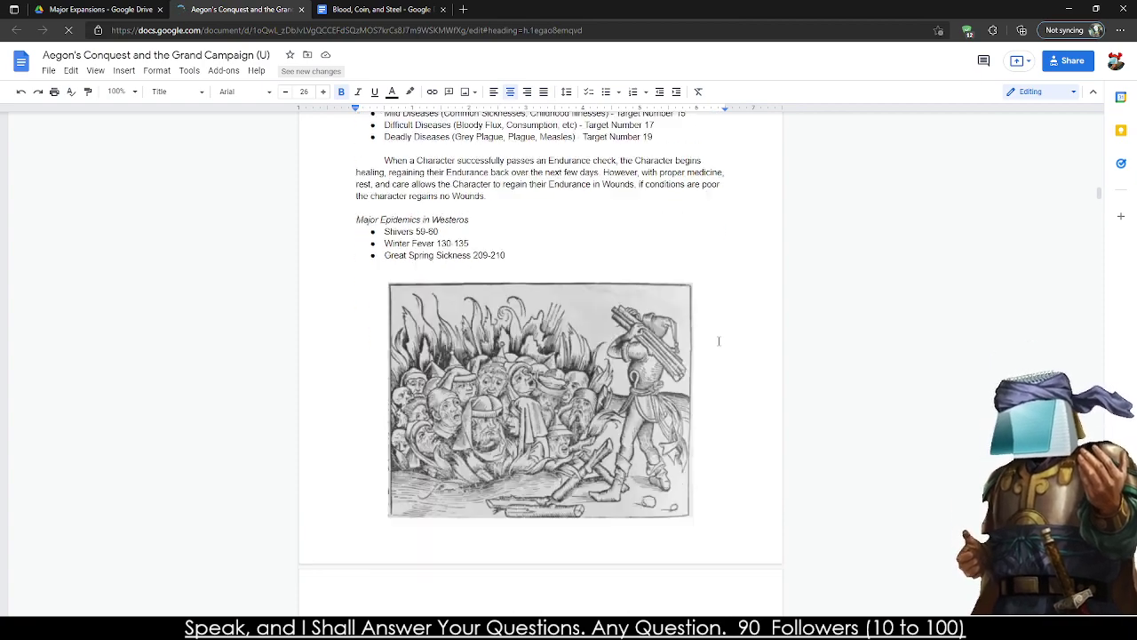
pyautogui.scroll(-3, 714, 339)
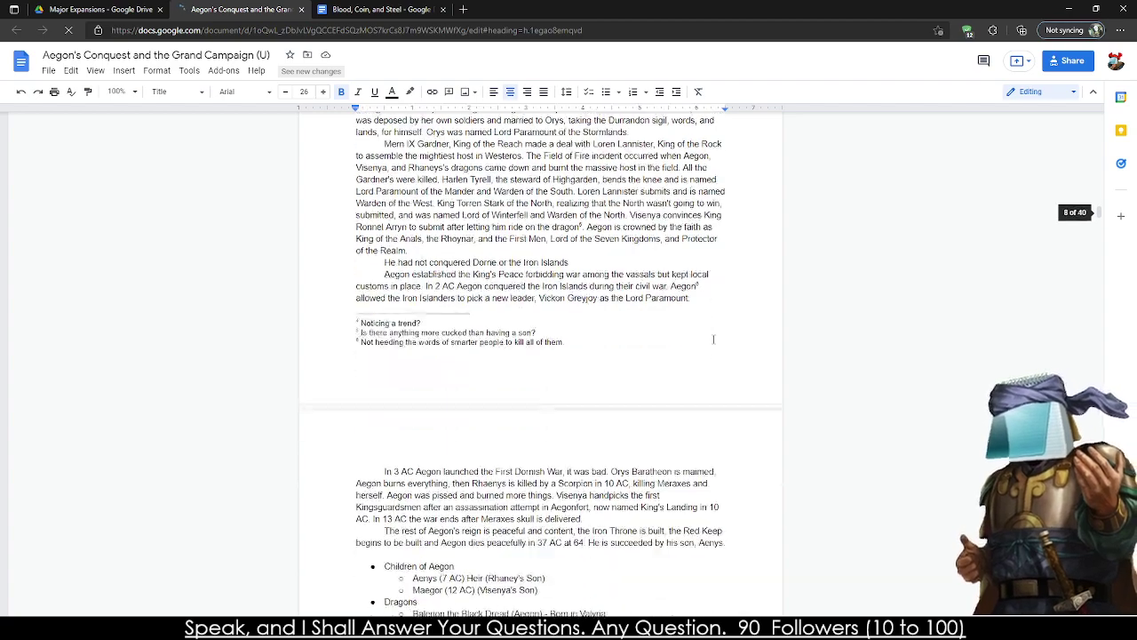
# - Examine the reign history of Aegon I Targaryen, highlighting its opening paragraphs
pyautogui.scroll(6, 713, 338)
pyautogui.scroll(-2, 714, 340)
pyautogui.scroll(1, 713, 338)
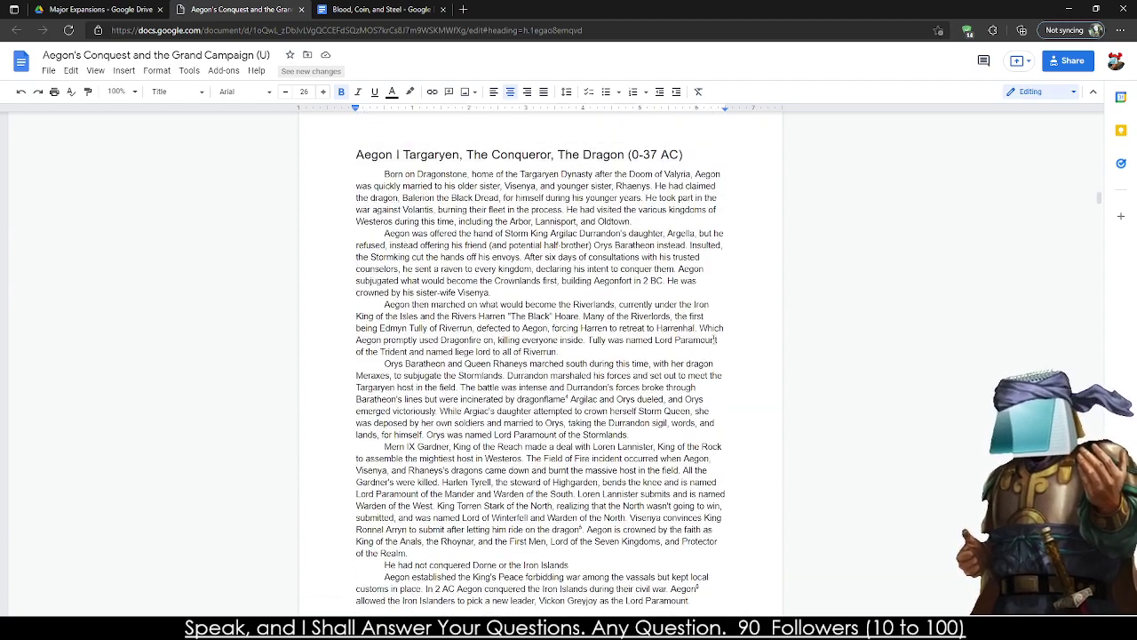
pyautogui.moveTo(426, 197); pyautogui.dragTo(628, 435)
pyautogui.click(500, 423)
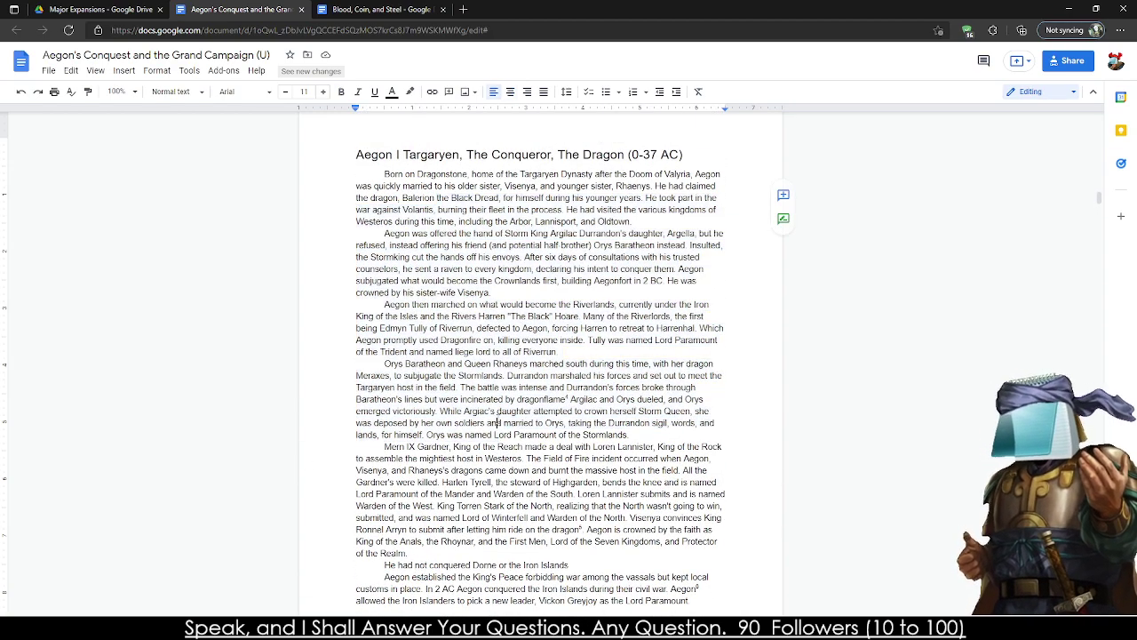
# - Highlight Aegon I's reign notes from Children of Aegon through Interesting Regions to review them
pyautogui.scroll(-10, 500, 422)
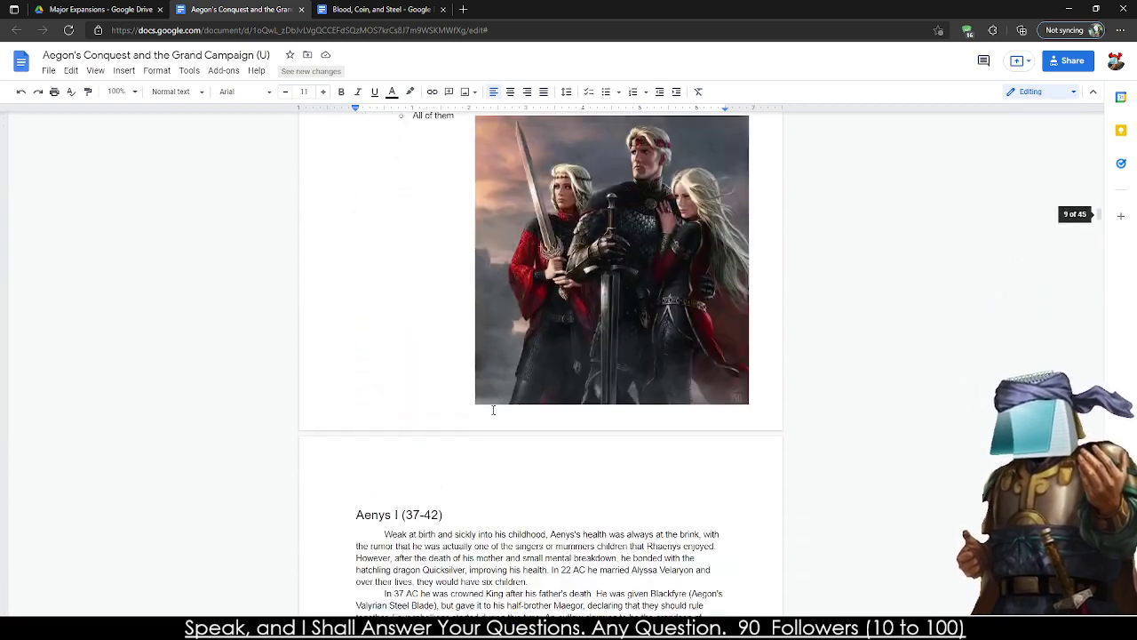
pyautogui.scroll(3, 414, 364)
pyautogui.moveTo(384, 188); pyautogui.dragTo(425, 341)
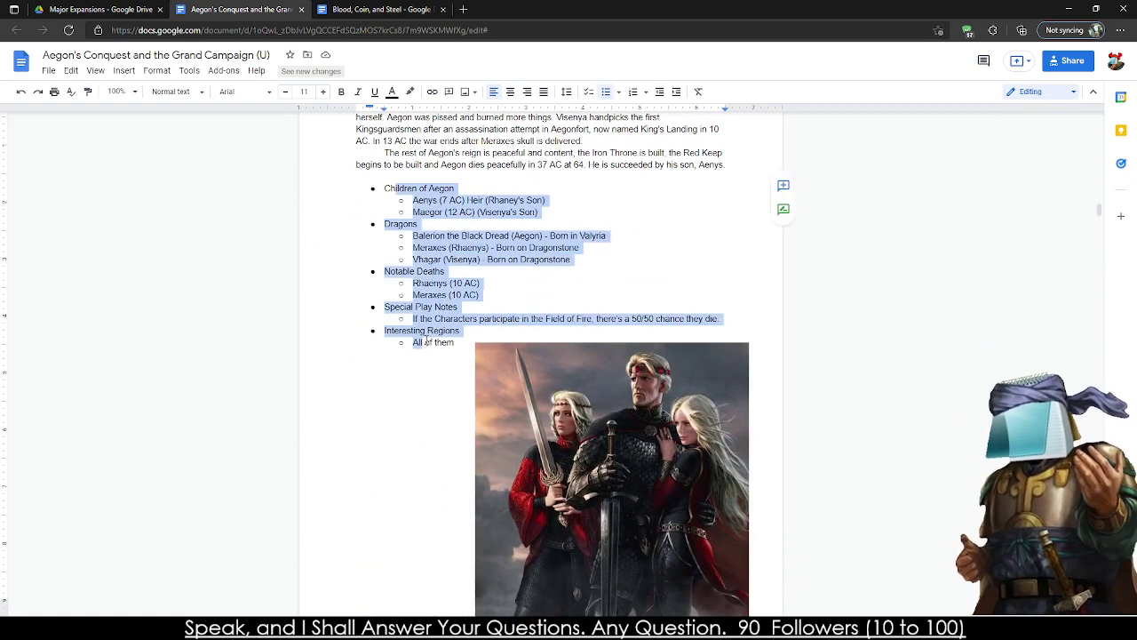
pyautogui.click(424, 306)
pyautogui.moveTo(378, 186); pyautogui.dragTo(455, 342)
pyautogui.hotkey('alt', 'Tab')
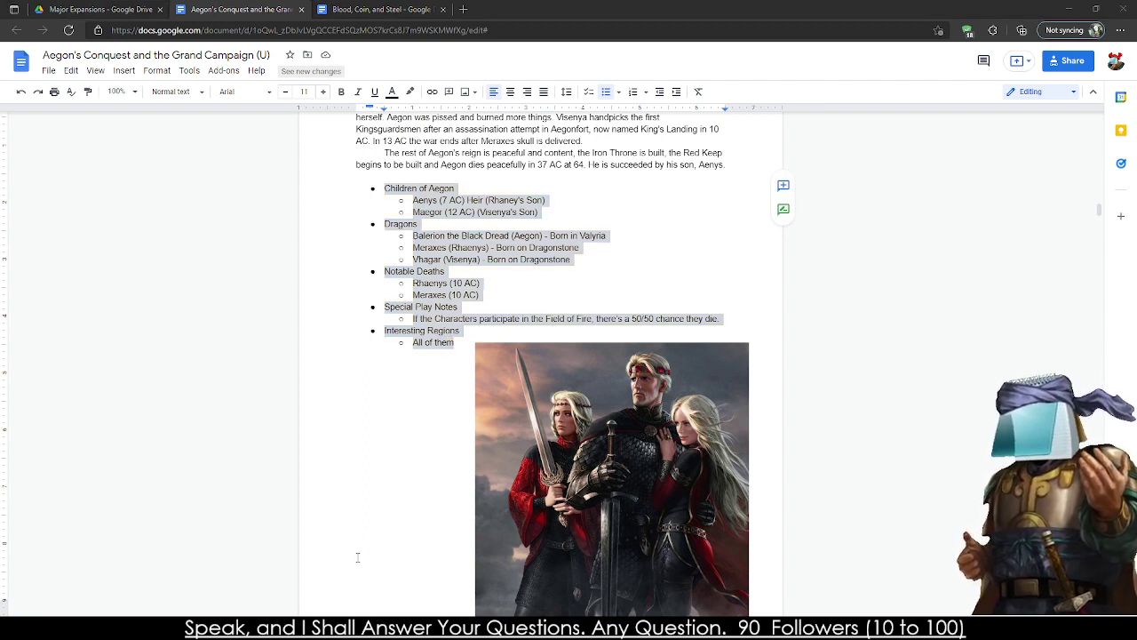
pyautogui.click(428, 258)
# - Review the bulleted reign notes of Aenys I and Maegor I, highlighting each list
pyautogui.scroll(-12, 413, 231)
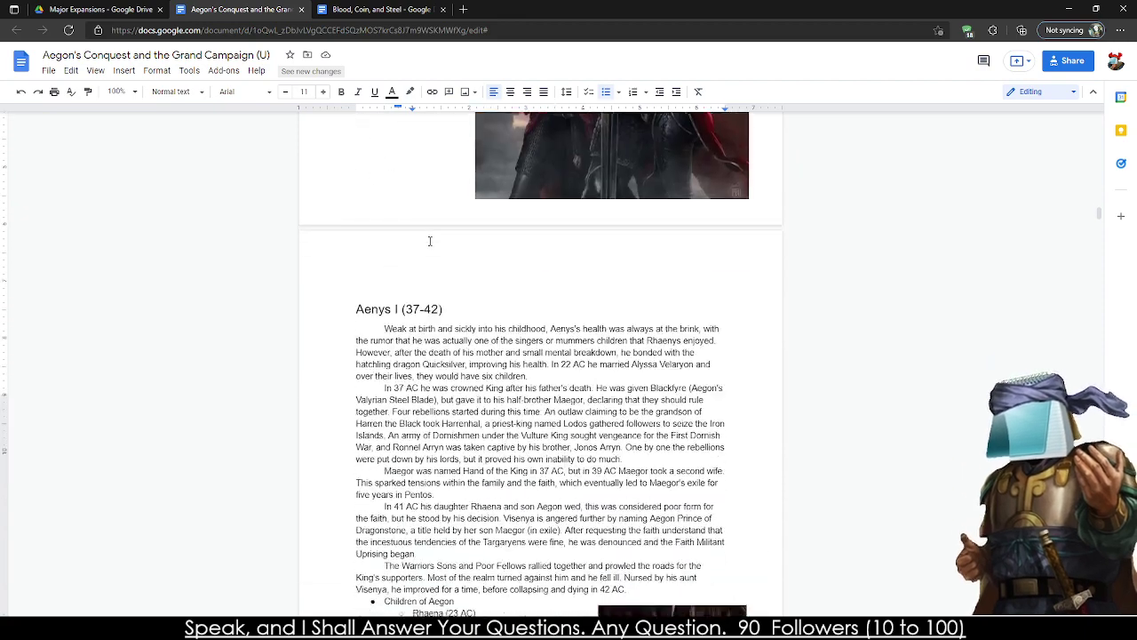
pyautogui.moveTo(383, 202); pyautogui.dragTo(465, 397)
pyautogui.click(413, 202)
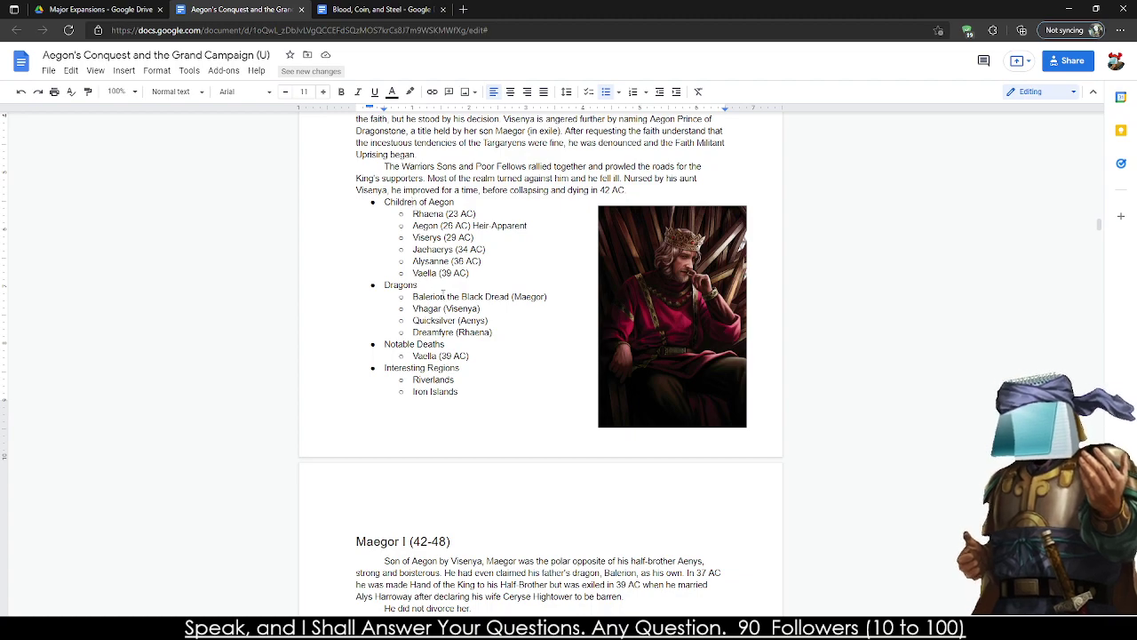
pyautogui.scroll(-10, 405, 240)
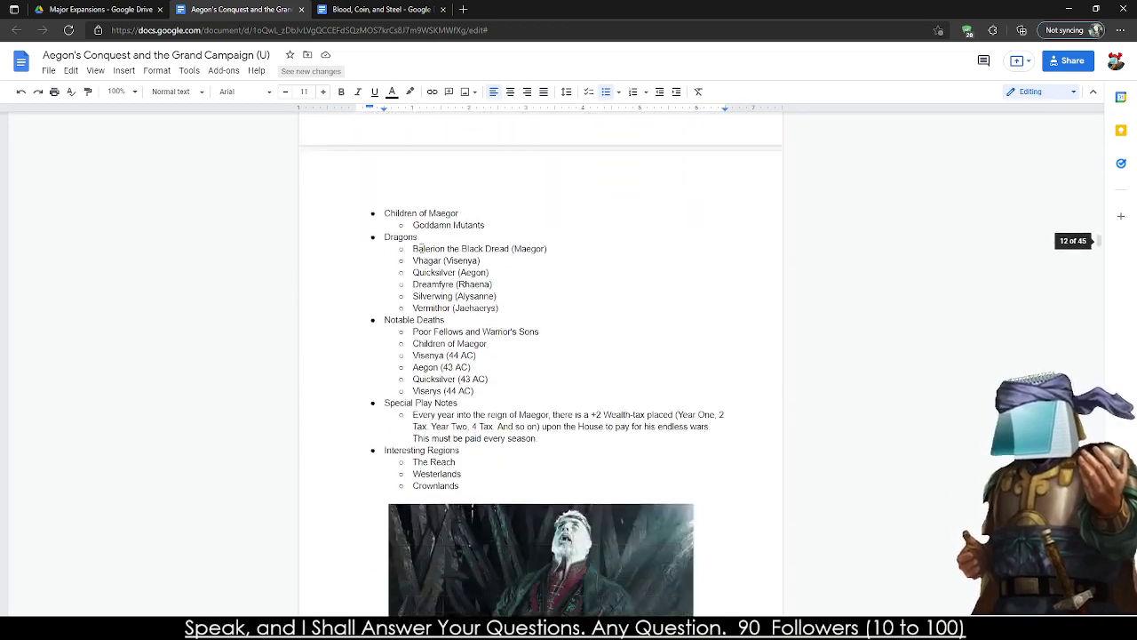
pyautogui.moveTo(378, 172)
pyautogui.mouseDown()
pyautogui.moveTo(469, 444)
pyautogui.moveTo(382, 172)
pyautogui.mouseUp()
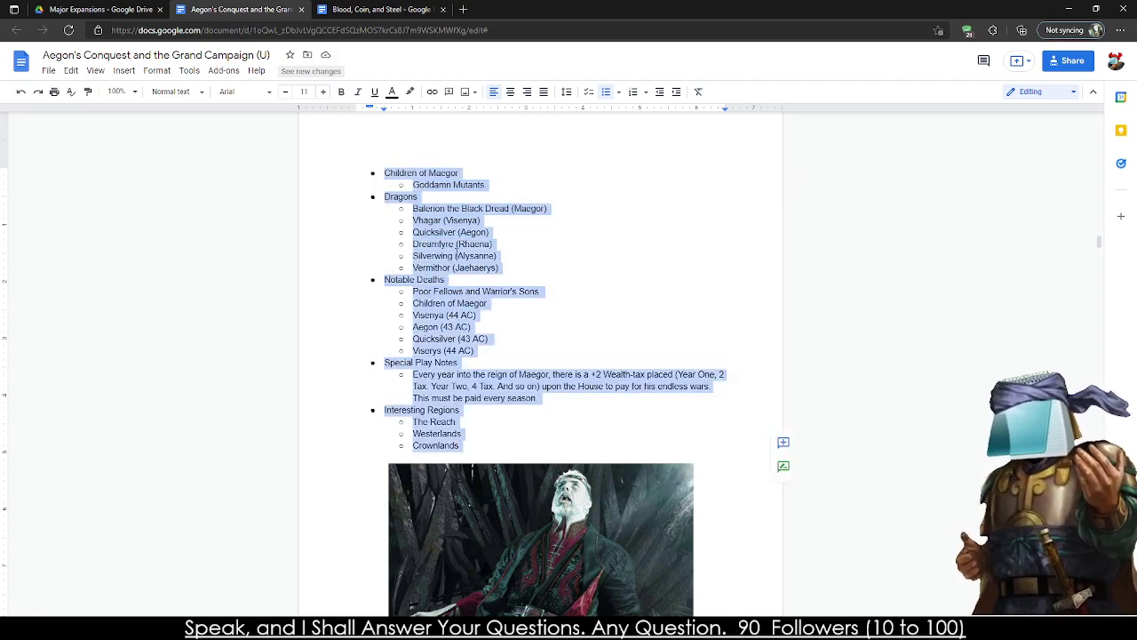
# - Examine Jaehaerys I's reign history and highlight the list of his children
pyautogui.scroll(-20, 456, 252)
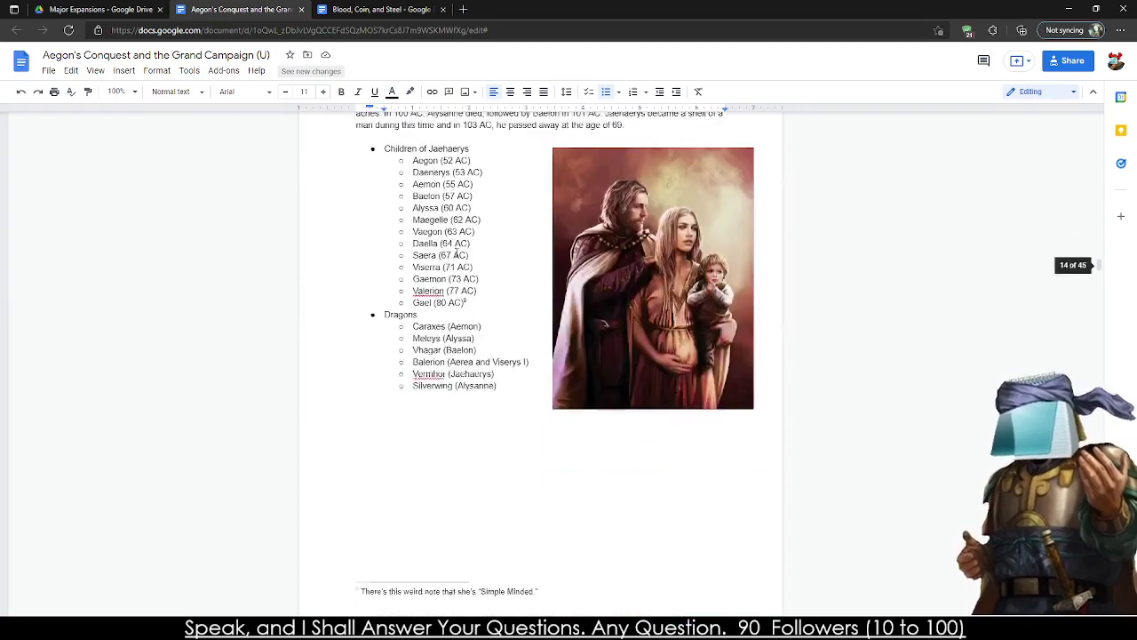
pyautogui.moveTo(383, 133); pyautogui.dragTo(505, 379)
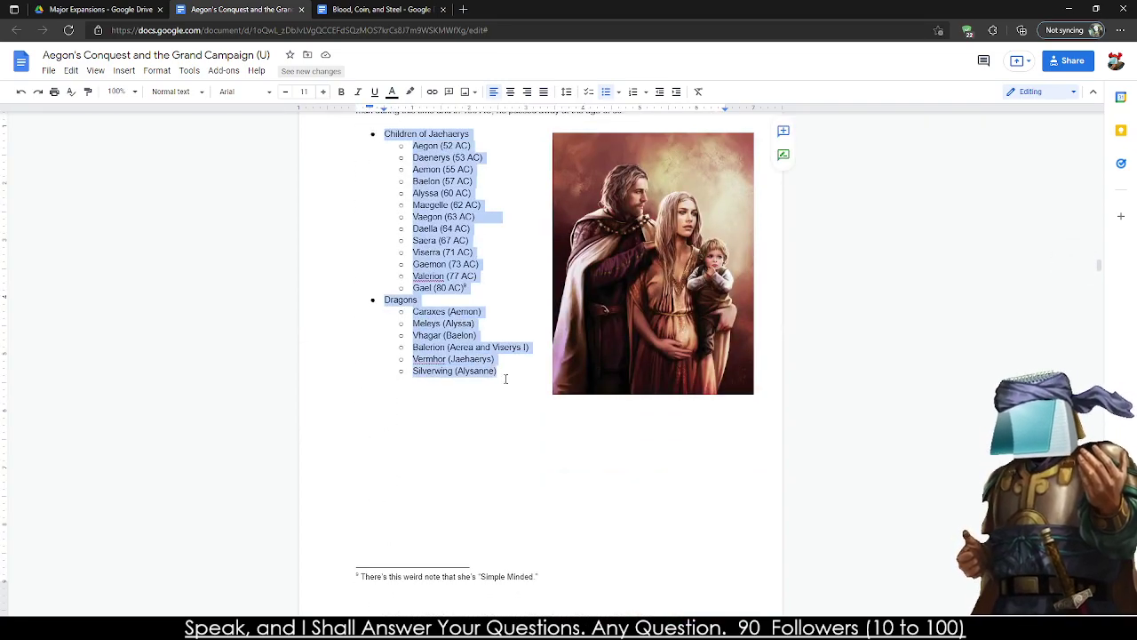
pyautogui.click(505, 379)
pyautogui.scroll(15, 506, 379)
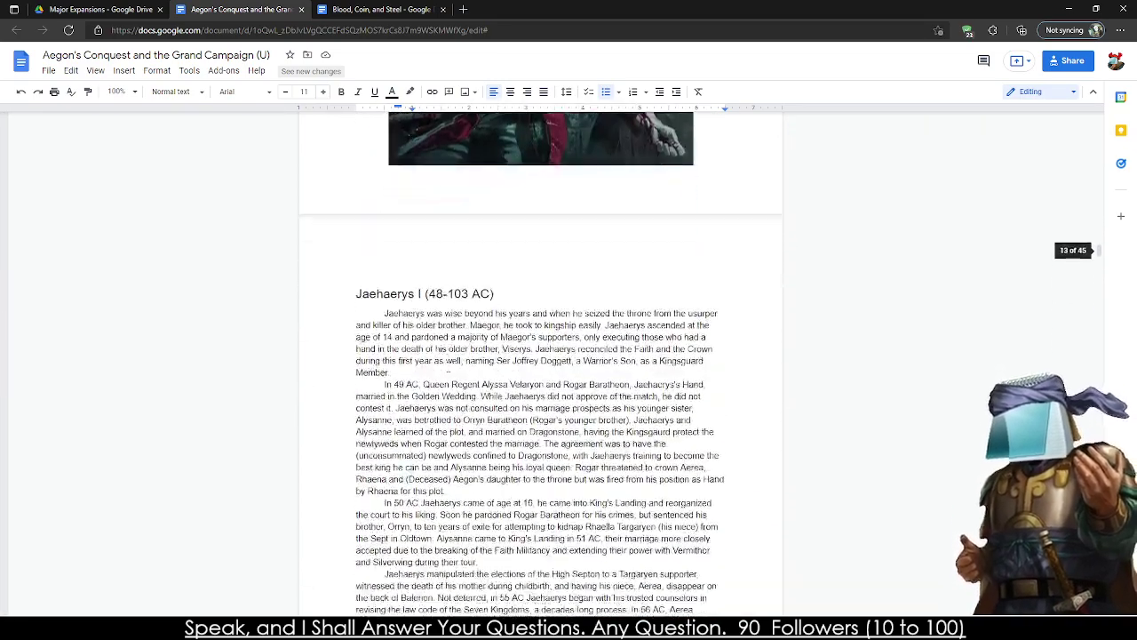
pyautogui.scroll(-1, 446, 364)
pyautogui.scroll(-7, 433, 330)
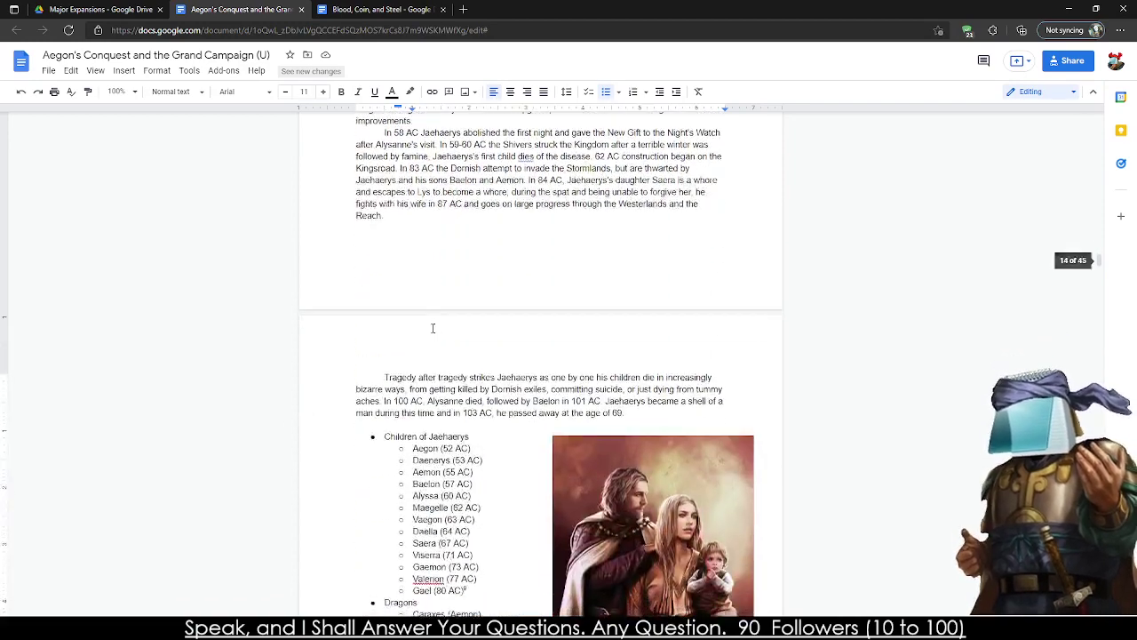
pyautogui.moveTo(447, 405); pyautogui.dragTo(477, 514)
pyautogui.scroll(-5, 477, 513)
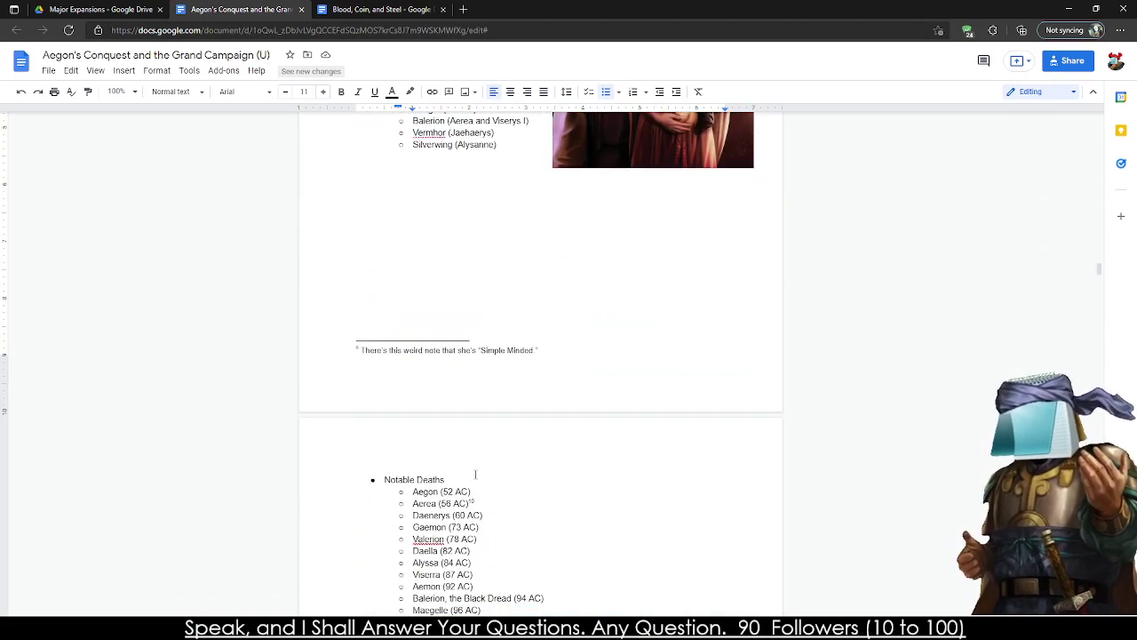
pyautogui.scroll(3, 475, 454)
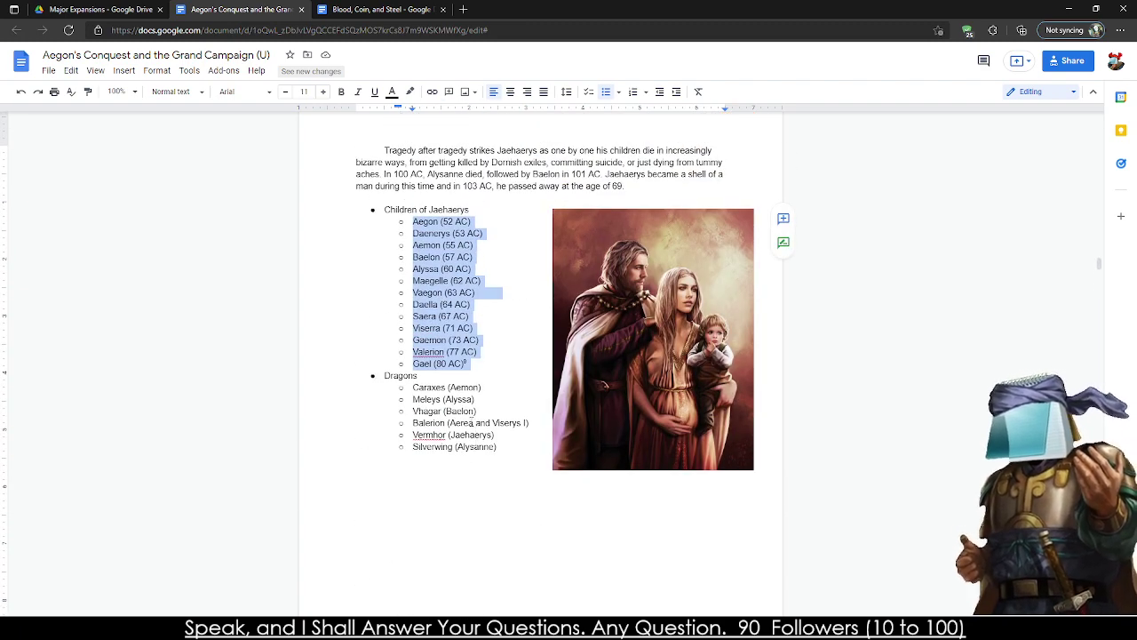
# - Highlight the Notable Deaths under Jaehaerys I and look over the play notes and regions below
pyautogui.scroll(-3, 412, 265)
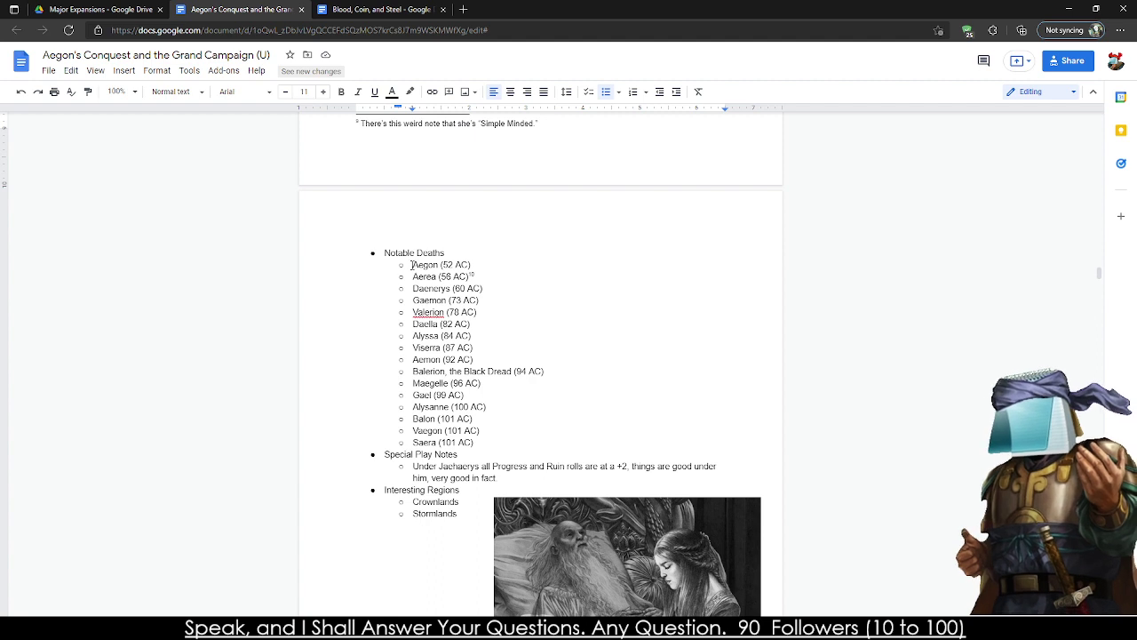
pyautogui.moveTo(411, 265); pyautogui.dragTo(485, 437)
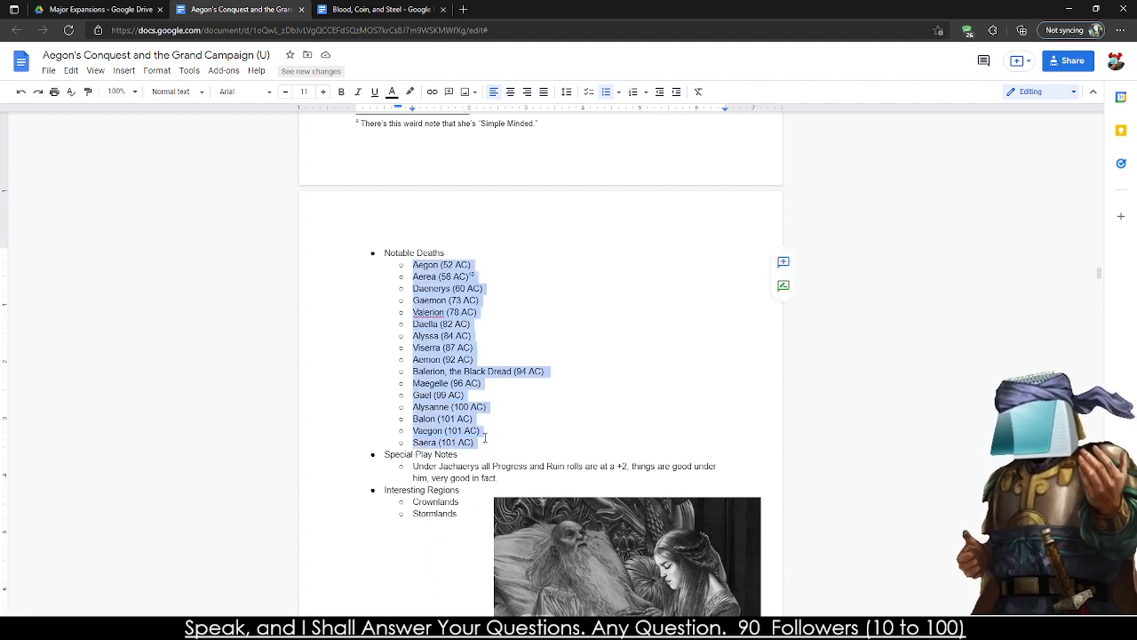
pyautogui.scroll(-2, 480, 427)
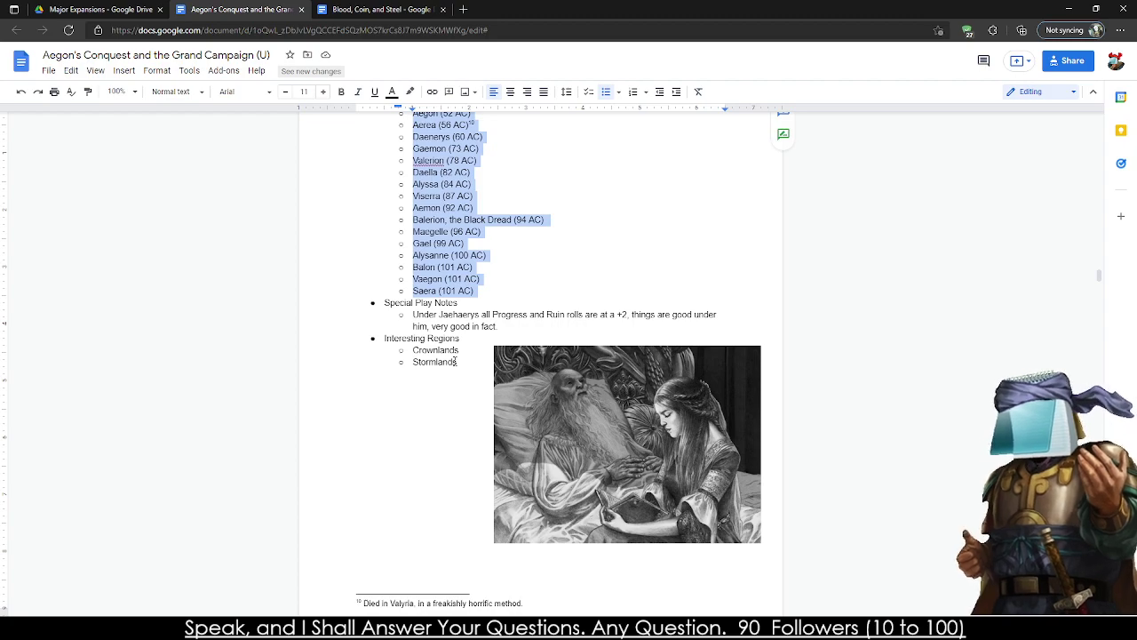
# - Review the children, dragons, notable deaths and play notes listed for Viserys's reign
pyautogui.scroll(-15, 455, 362)
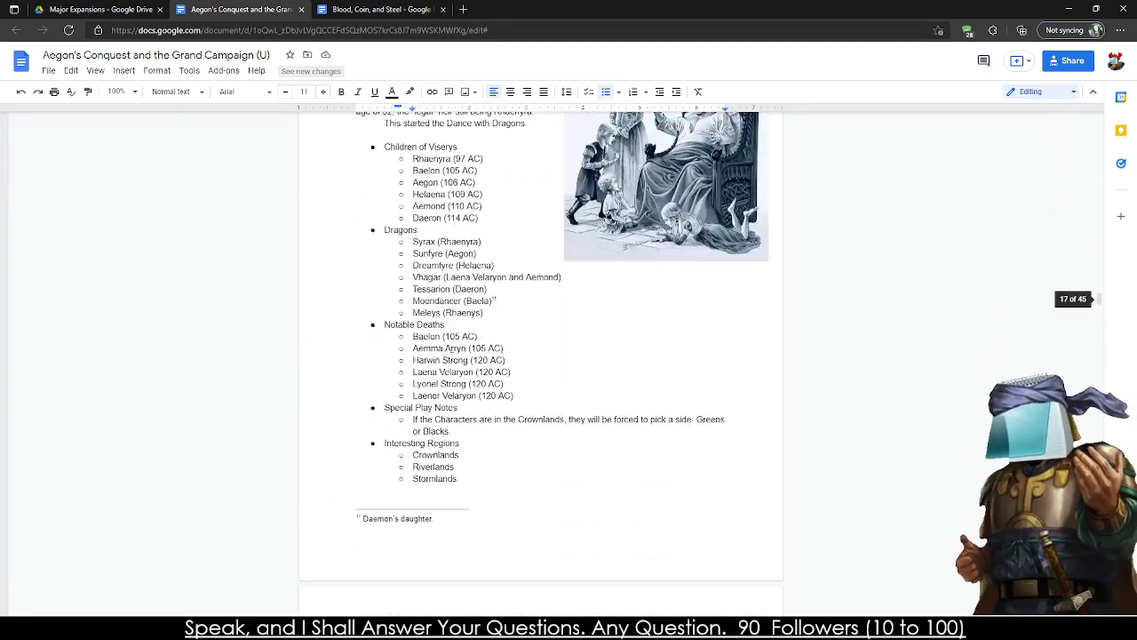
pyautogui.scroll(3, 450, 349)
pyautogui.moveTo(403, 291); pyautogui.dragTo(519, 390)
pyautogui.click(519, 389)
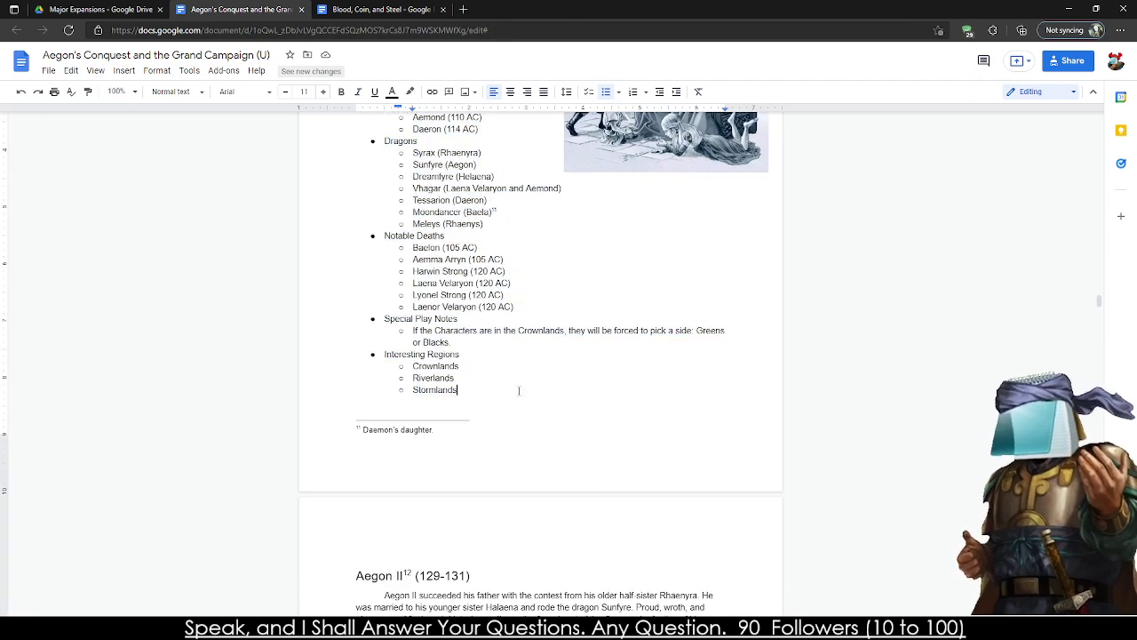
# - Examine Aegon II's dragons and play notes, and highlight his Notable Deaths list across both pages
pyautogui.scroll(-15, 507, 373)
pyautogui.scroll(-4, 491, 359)
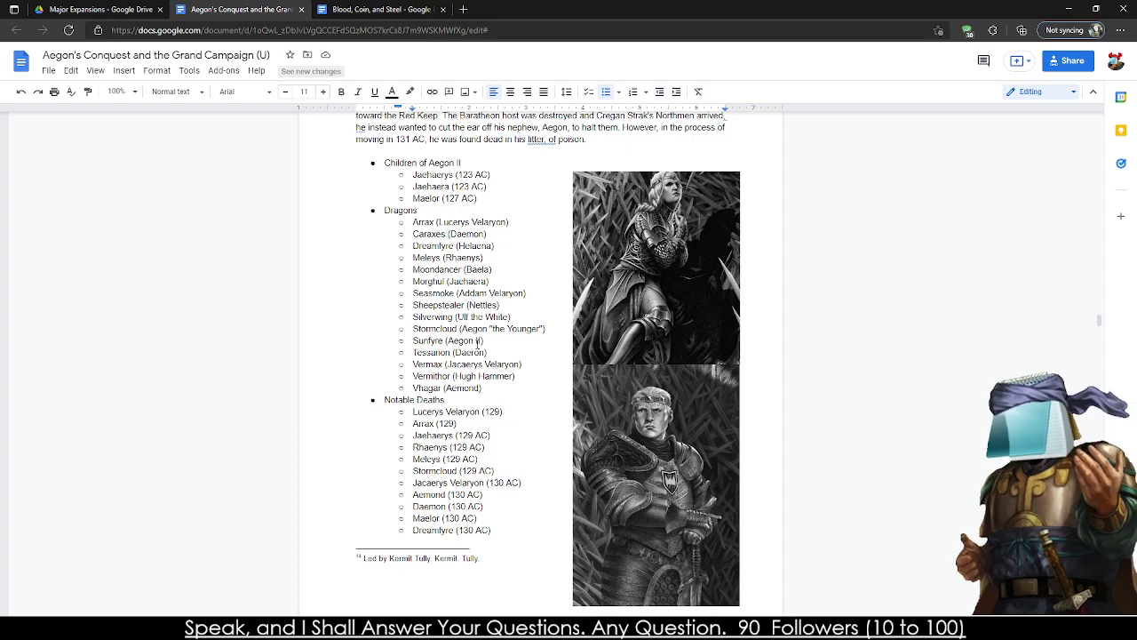
pyautogui.scroll(-12, 477, 344)
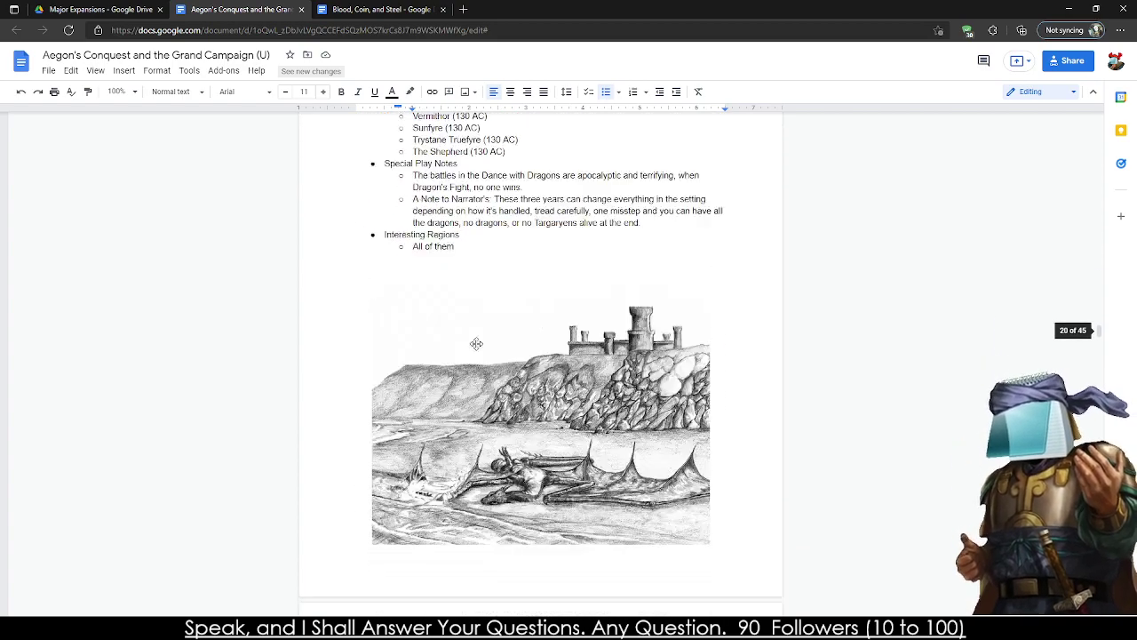
pyautogui.scroll(8, 476, 344)
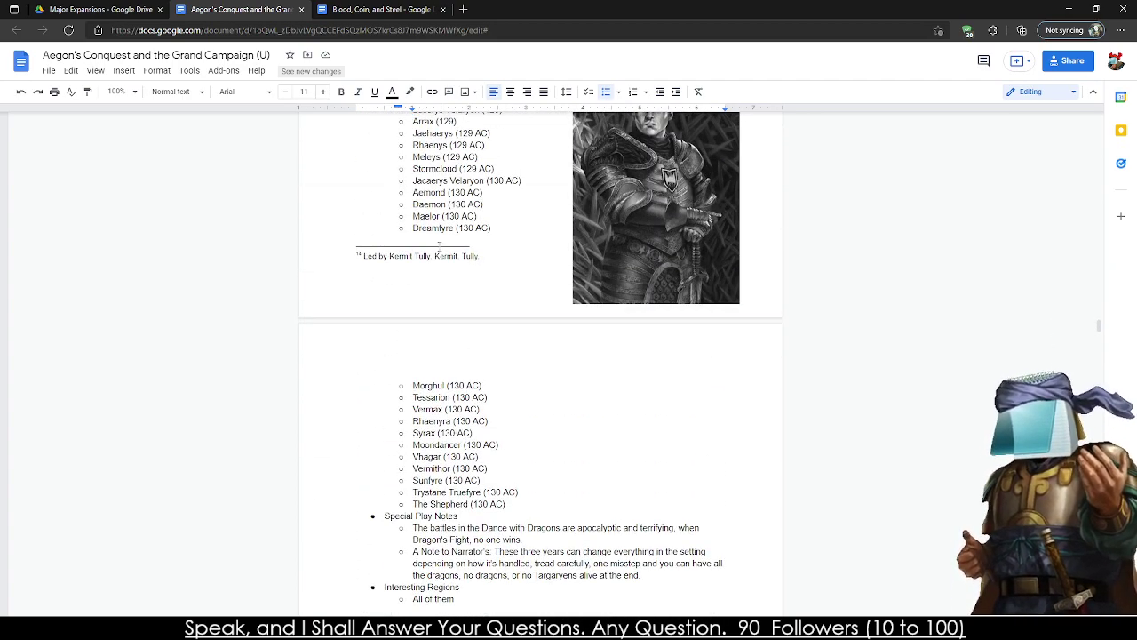
pyautogui.scroll(1, 471, 435)
pyautogui.moveTo(384, 173); pyautogui.dragTo(423, 276)
pyautogui.scroll(-3, 459, 227)
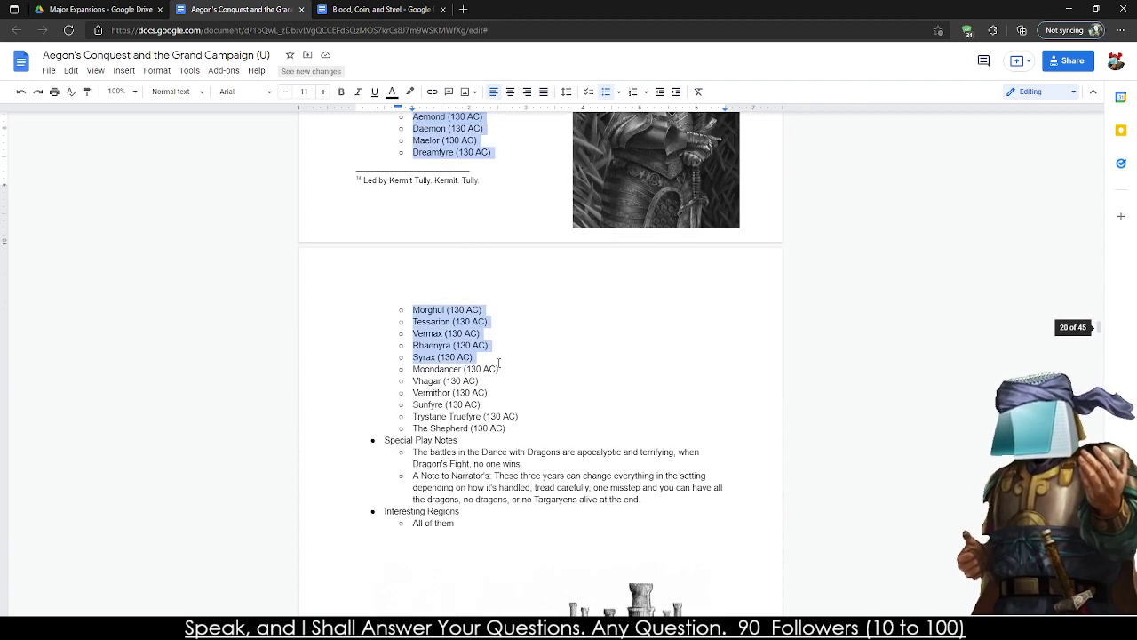
pyautogui.moveTo(498, 362); pyautogui.dragTo(521, 415)
# - Skim the reigns from Aegon III through Aegon IV, including the Dorne side note and Viserys II
pyautogui.scroll(-15, 506, 391)
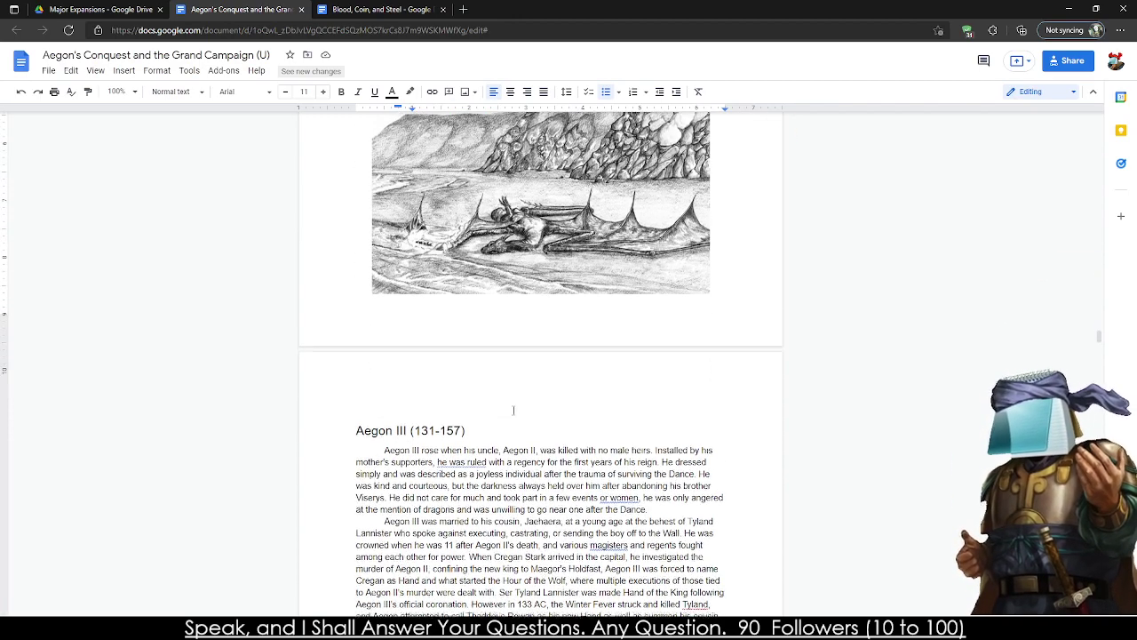
pyautogui.scroll(-20, 481, 351)
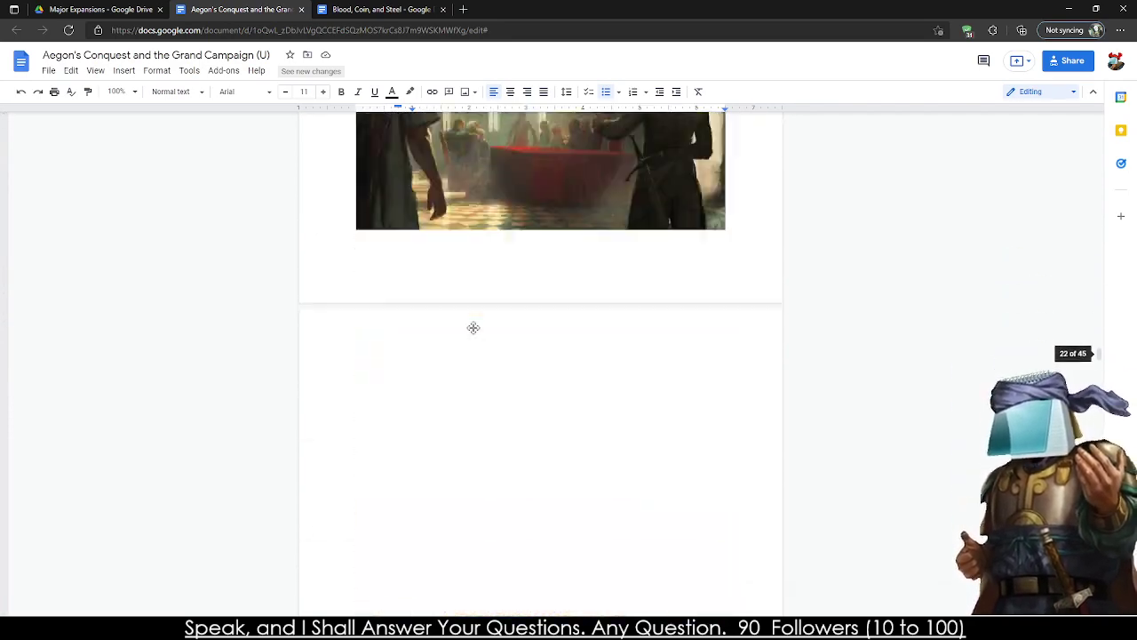
pyautogui.scroll(-15, 475, 329)
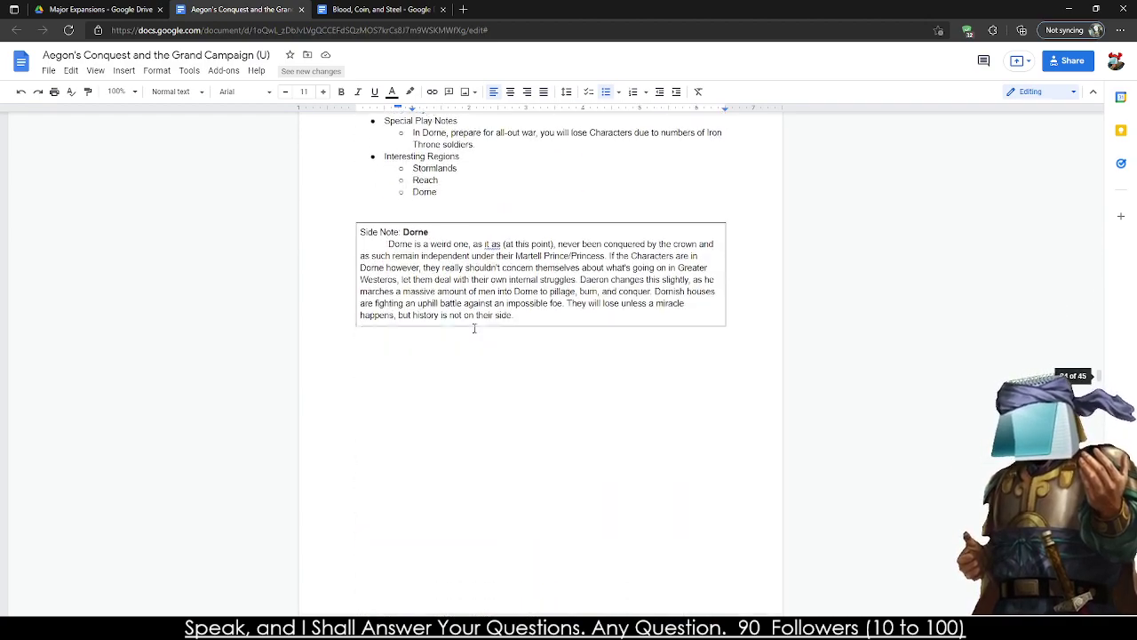
pyautogui.scroll(-20, 474, 329)
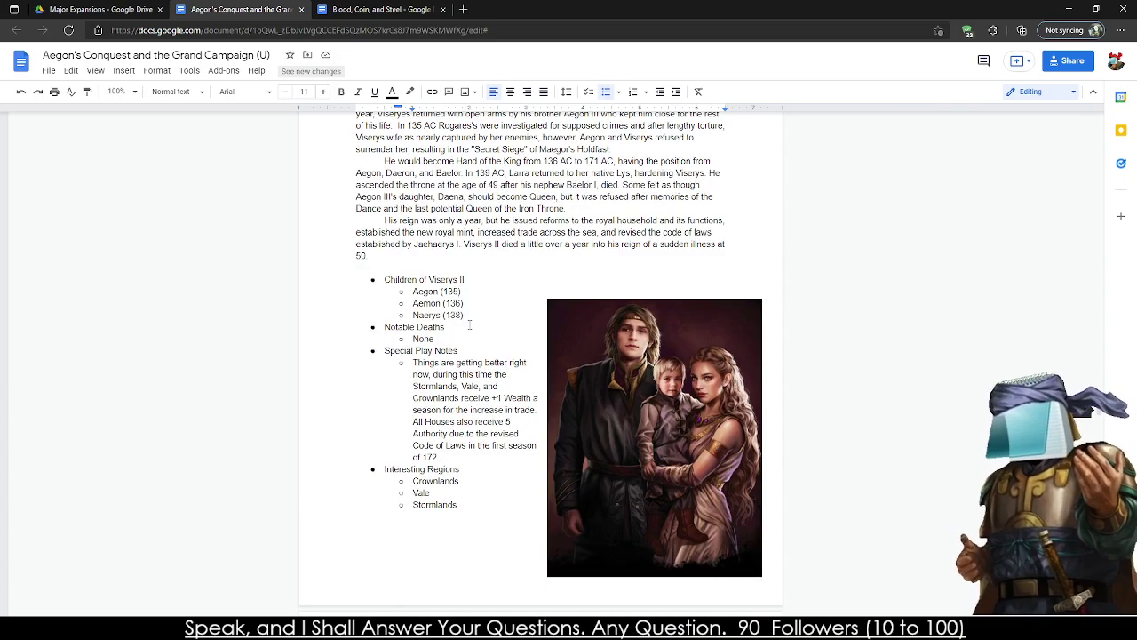
pyautogui.scroll(-20, 469, 325)
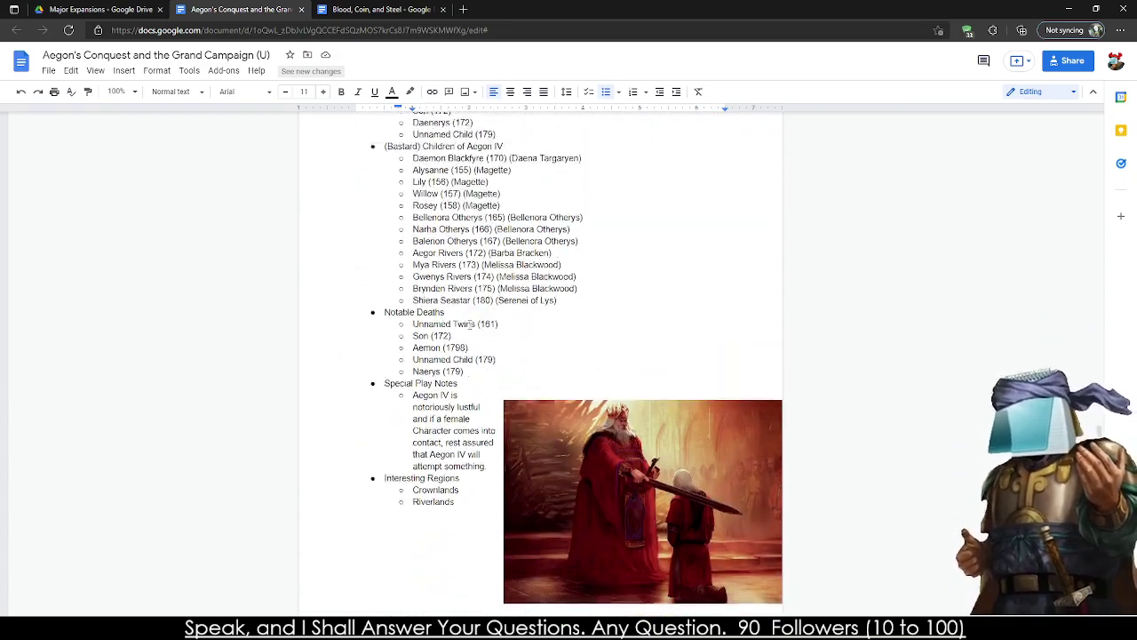
# - Skim Aegon IV's history and the reign entries from Daeron II through Maekar to Aegon V, including children, deaths and play notes
pyautogui.scroll(3, 470, 325)
pyautogui.scroll(5, 469, 325)
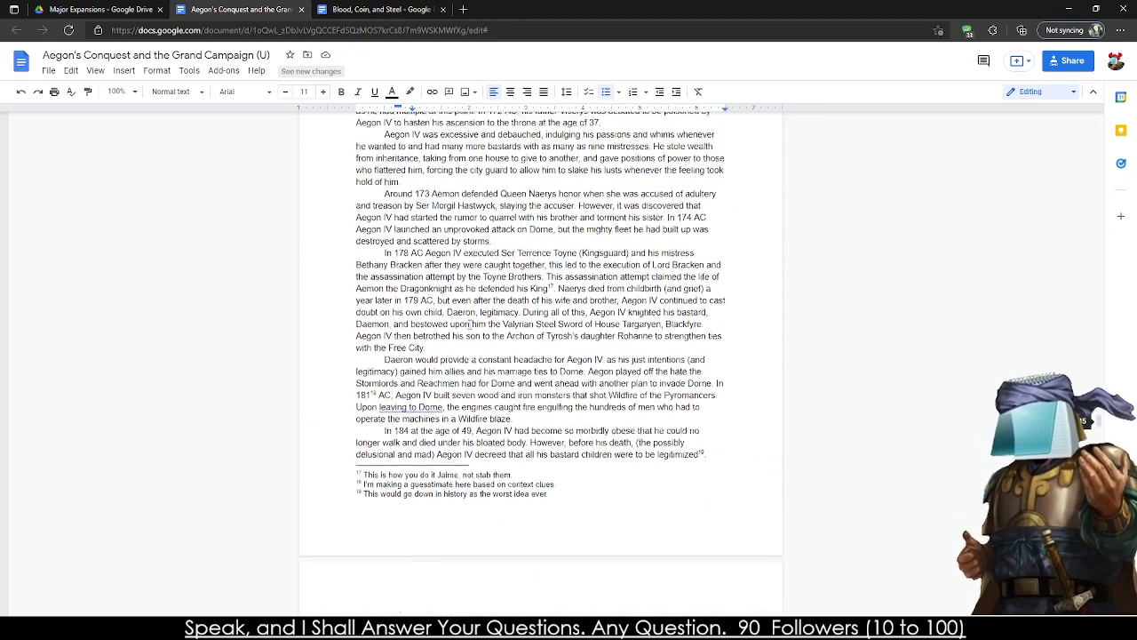
pyautogui.scroll(-15, 471, 323)
pyautogui.scroll(-5, 470, 325)
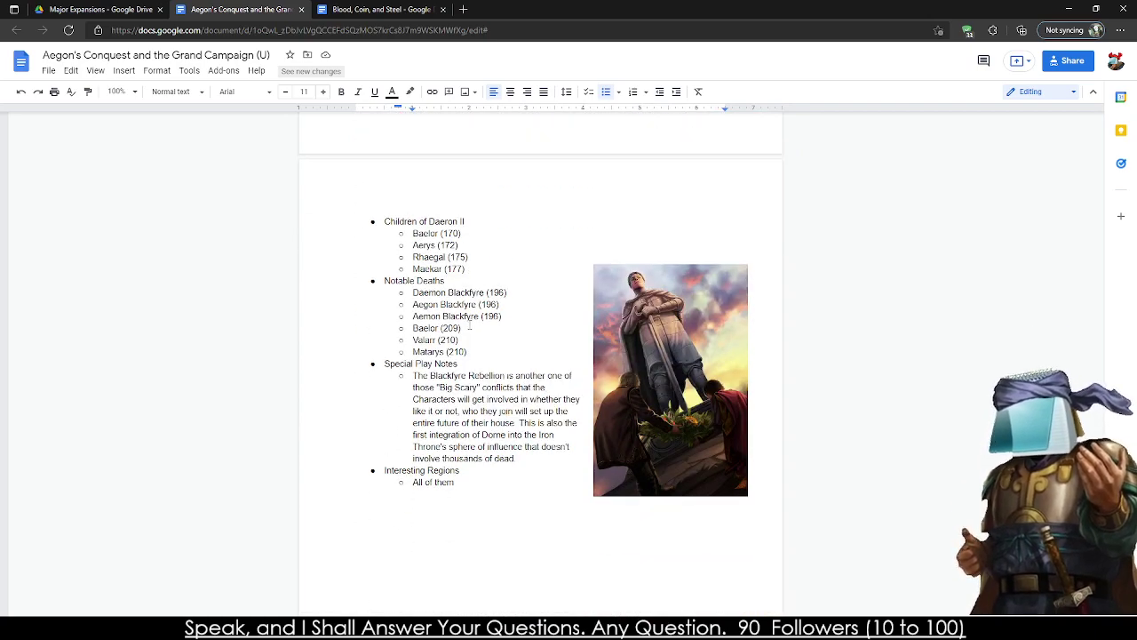
pyautogui.scroll(-7, 470, 325)
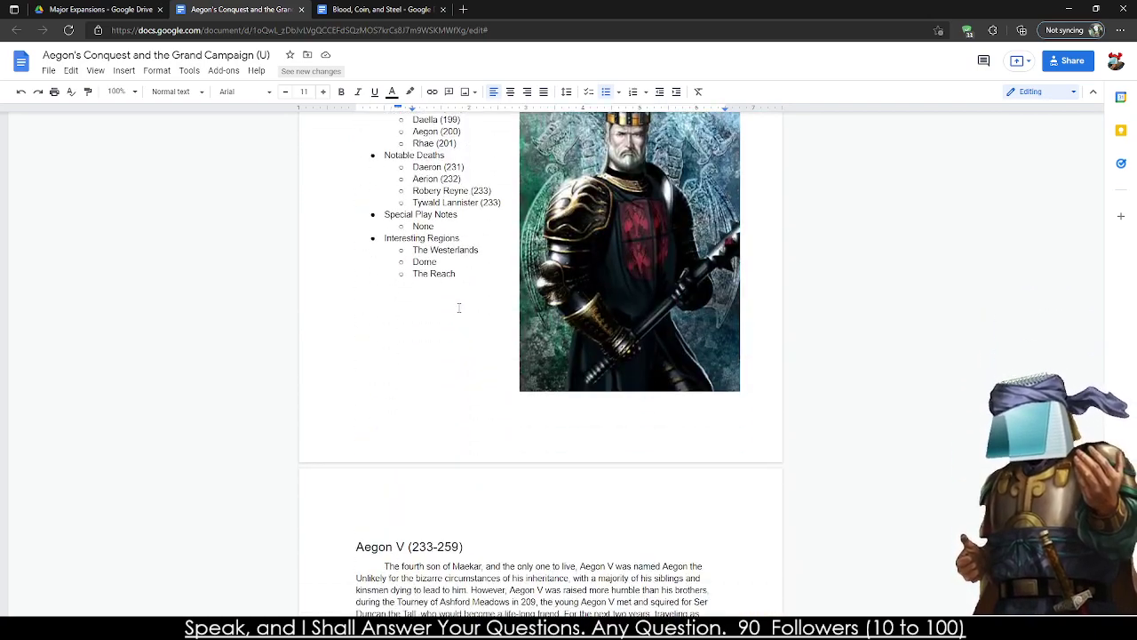
pyautogui.scroll(-12, 459, 308)
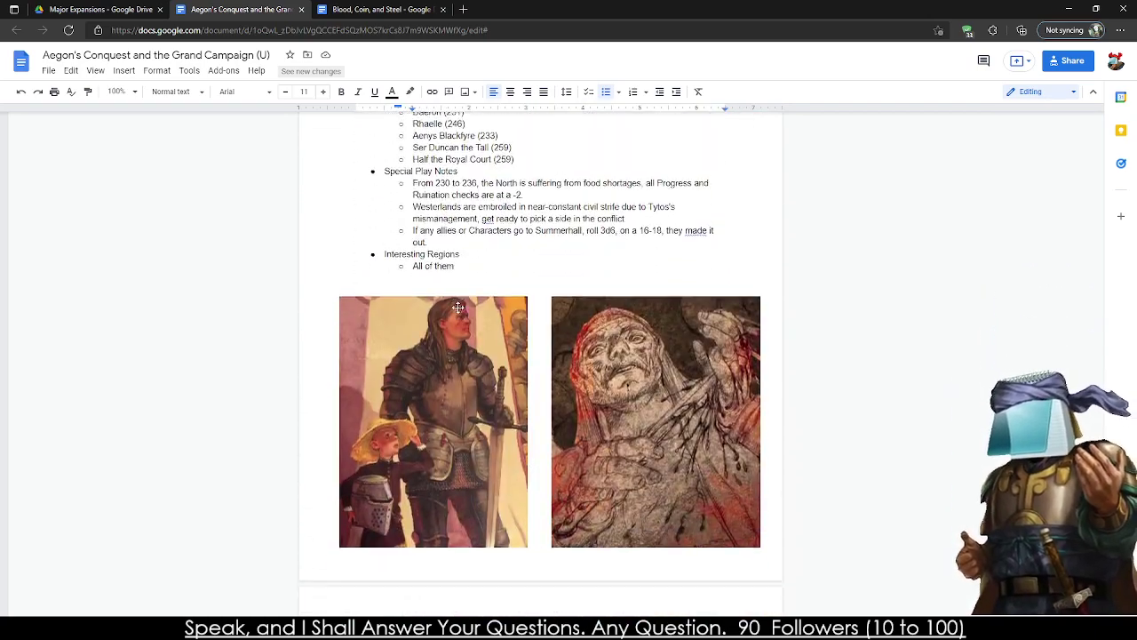
# - Look over Aerys II's history, children and notable deaths, continuing to the Ending on Robert side note
pyautogui.scroll(-20, 455, 303)
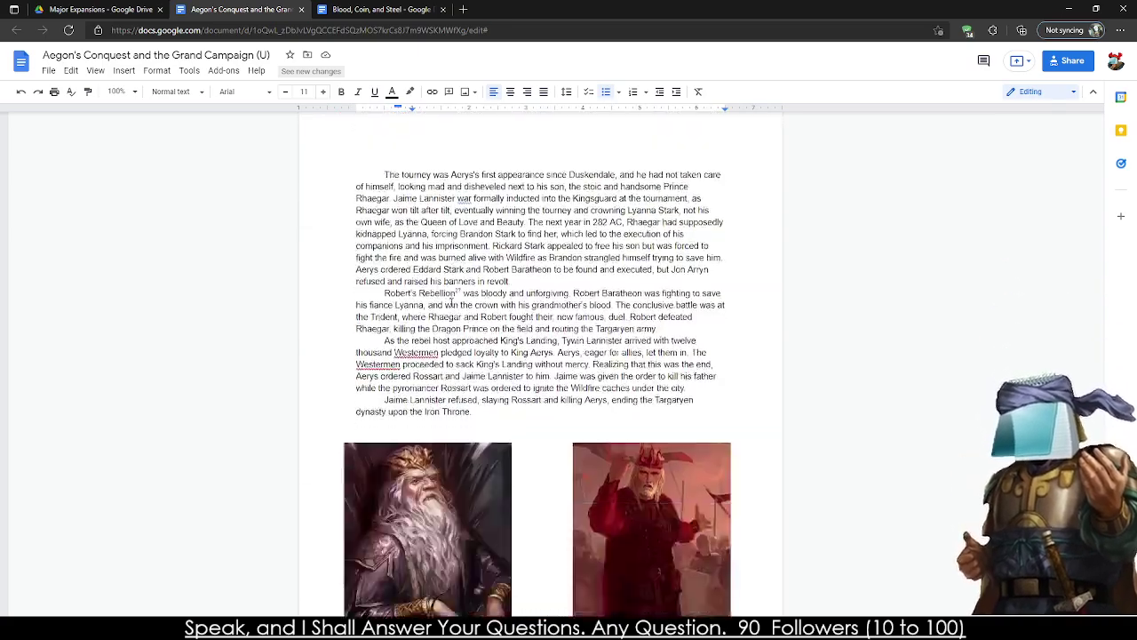
pyautogui.scroll(-5, 452, 302)
pyautogui.scroll(5, 451, 302)
pyautogui.scroll(-6, 451, 303)
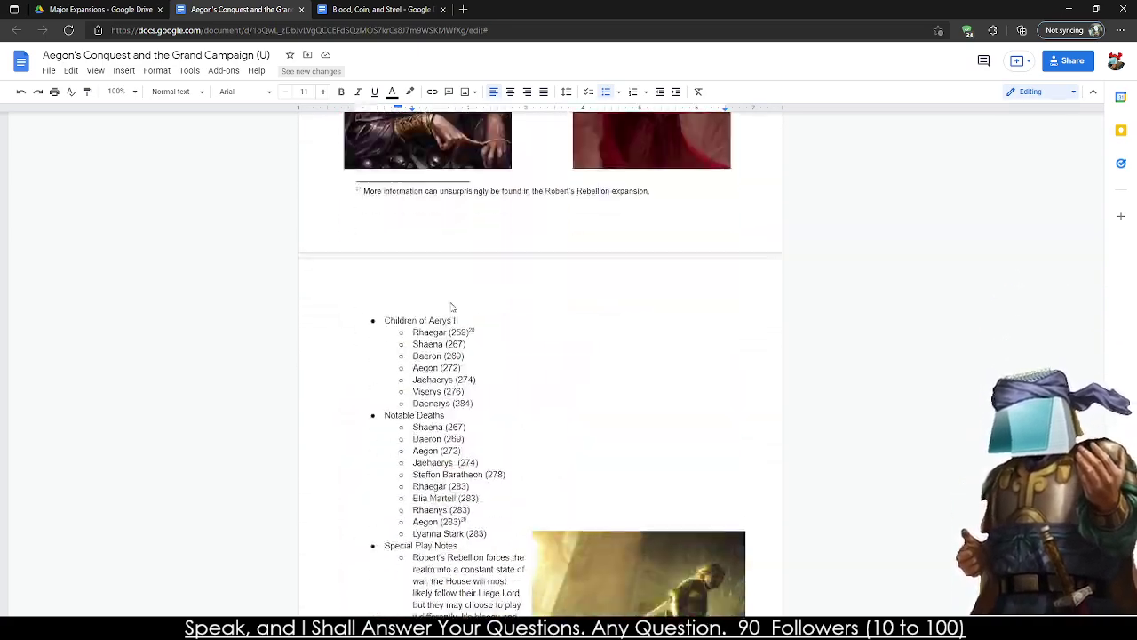
pyautogui.scroll(-5, 451, 303)
pyautogui.scroll(-20, 451, 302)
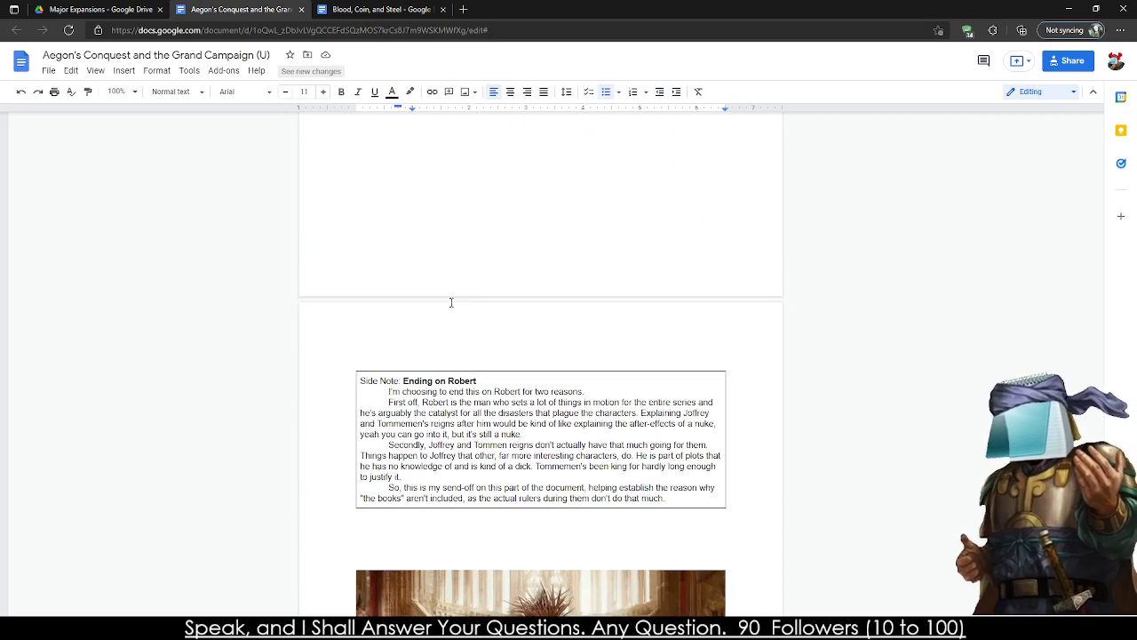
# - Review the New Benefits and Drawbacks and the alternate-history reigns, and close the Aegon's Conquest document
pyautogui.scroll(10, 450, 302)
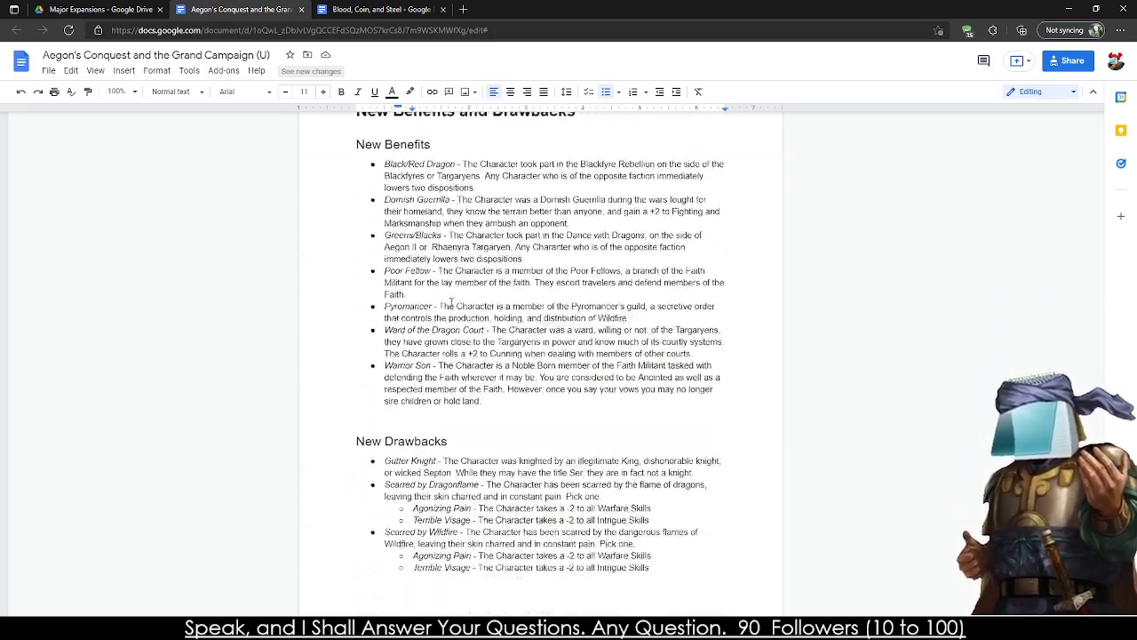
pyautogui.scroll(-9, 450, 302)
pyautogui.scroll(12, 450, 303)
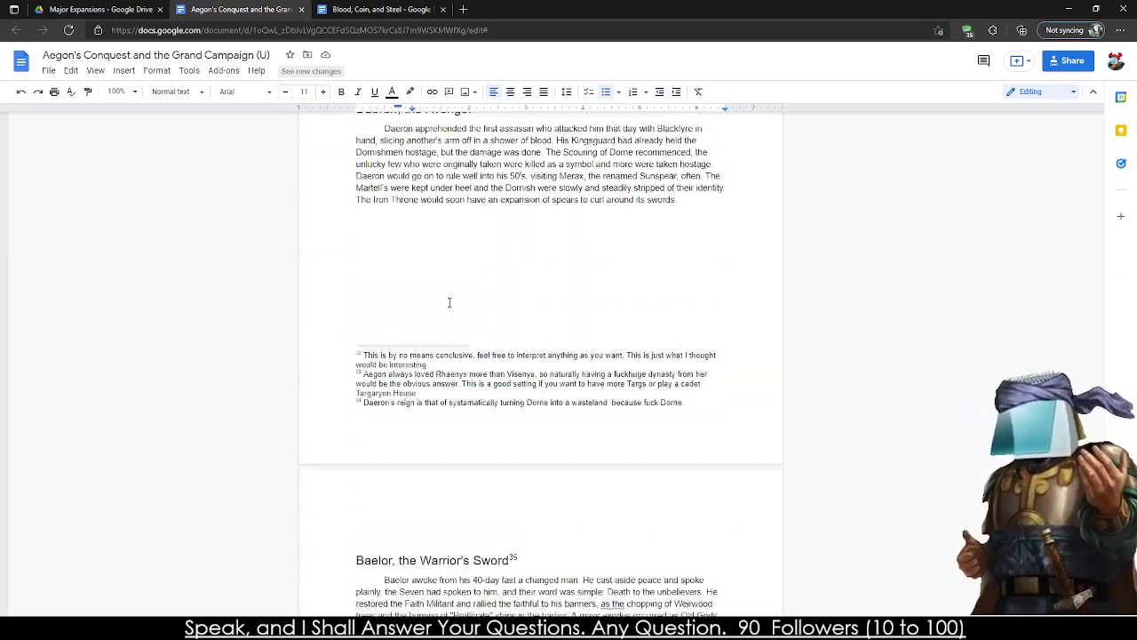
pyautogui.scroll(-2, 338, 284)
pyautogui.scroll(-15, 338, 283)
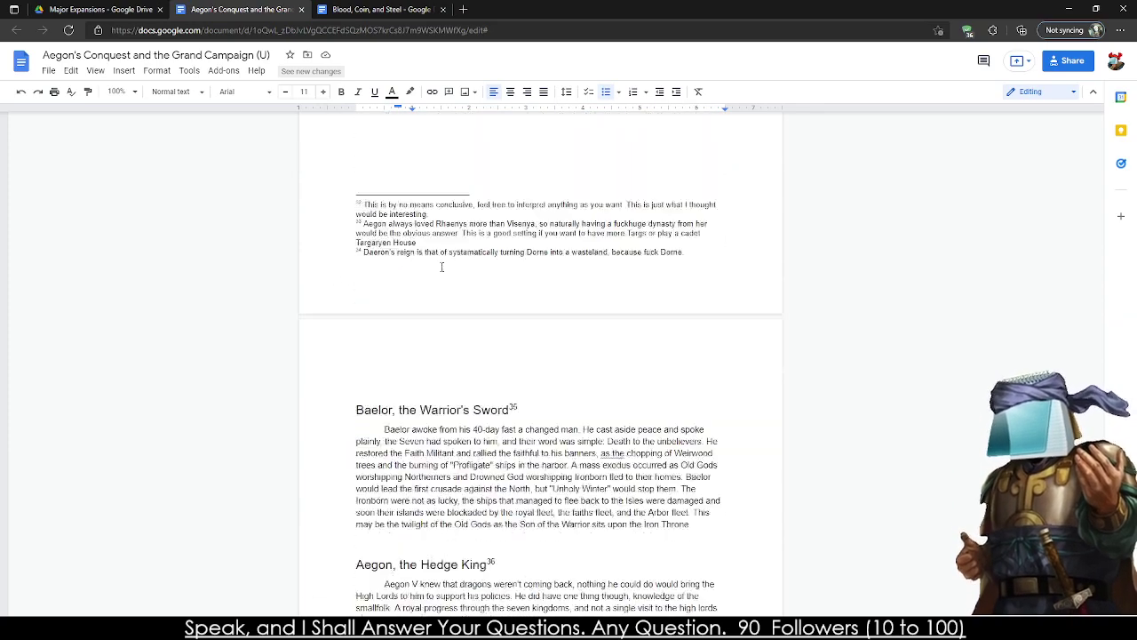
pyautogui.scroll(-1, 457, 270)
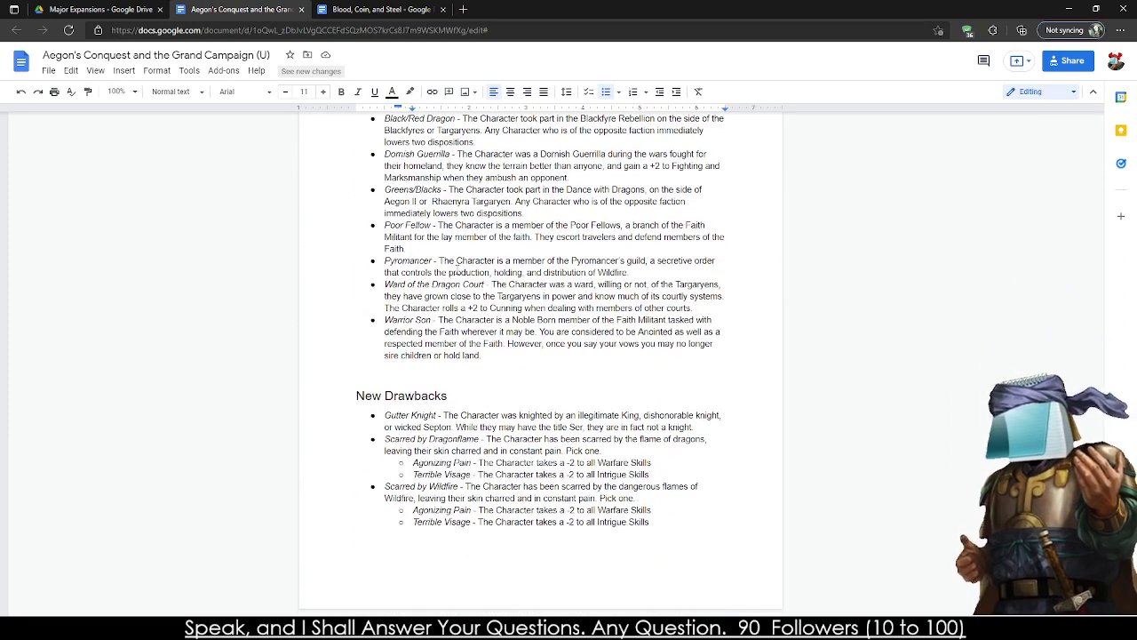
pyautogui.click(301, 8)
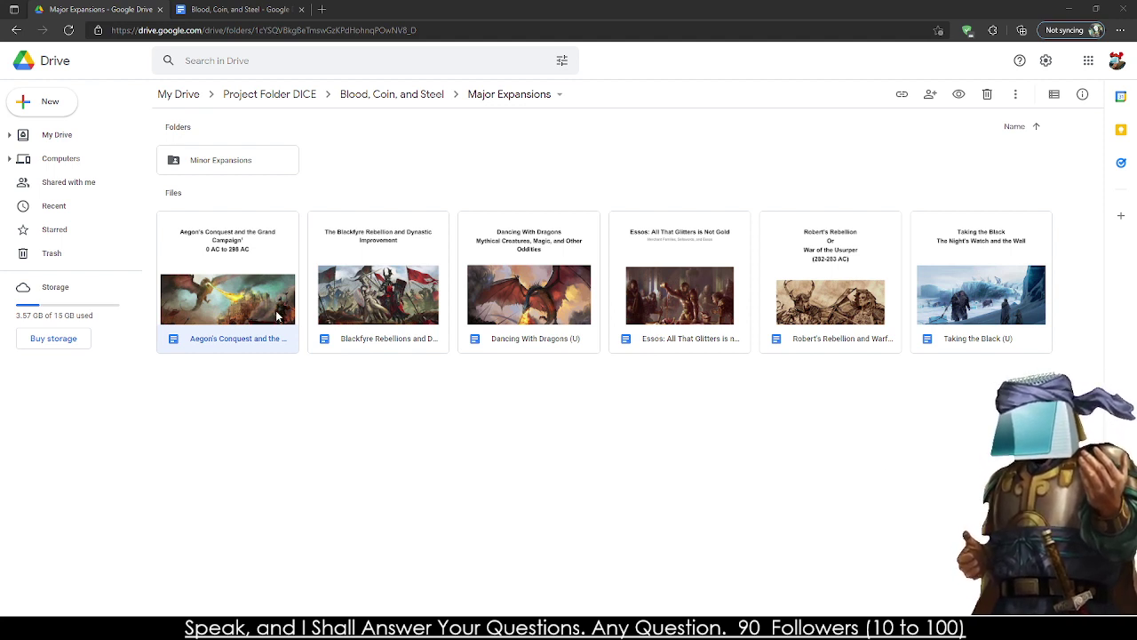
# - Open Dancing With Dragons (U) from Major Expansions and jump to The Merling Conspiracy through its table of contents
pyautogui.moveTo(275, 453); pyautogui.dragTo(260, 244)
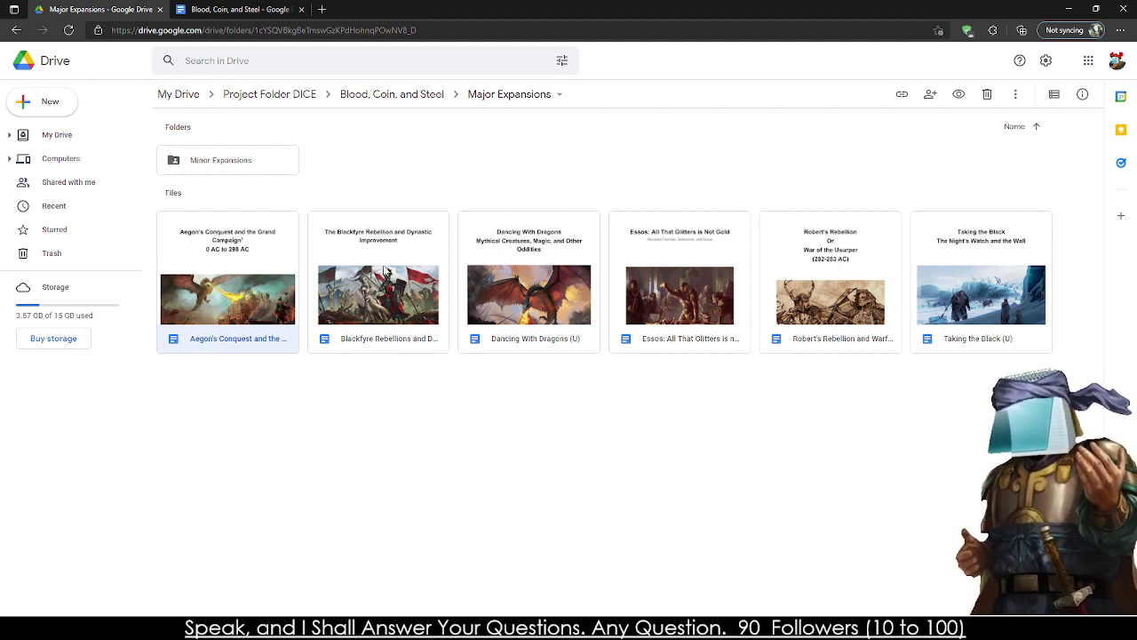
pyautogui.doubleClick(521, 280)
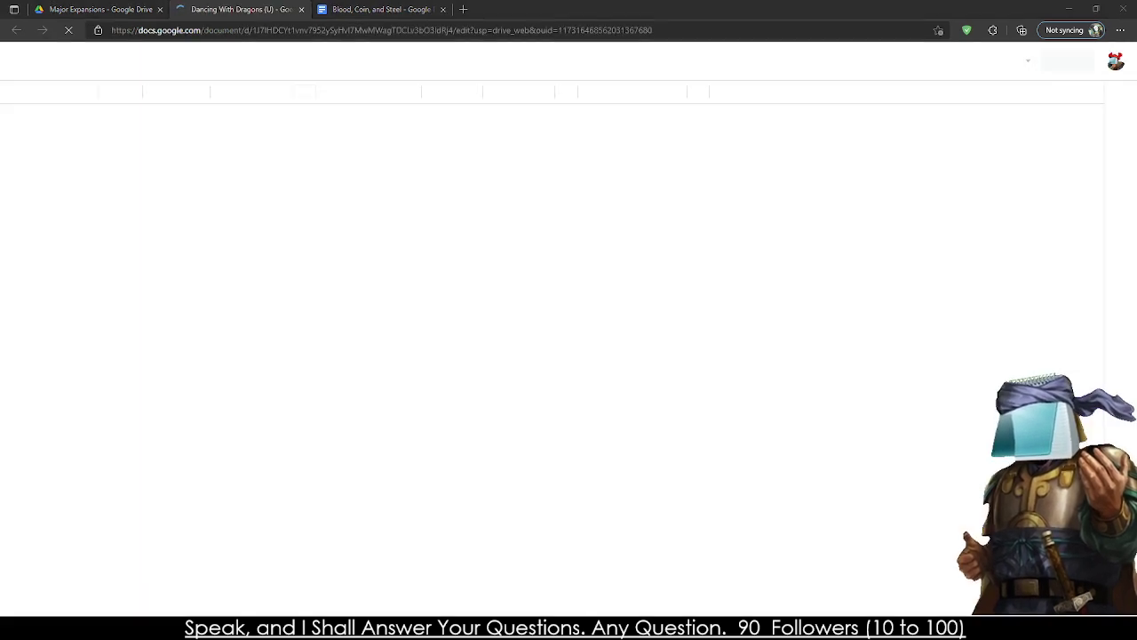
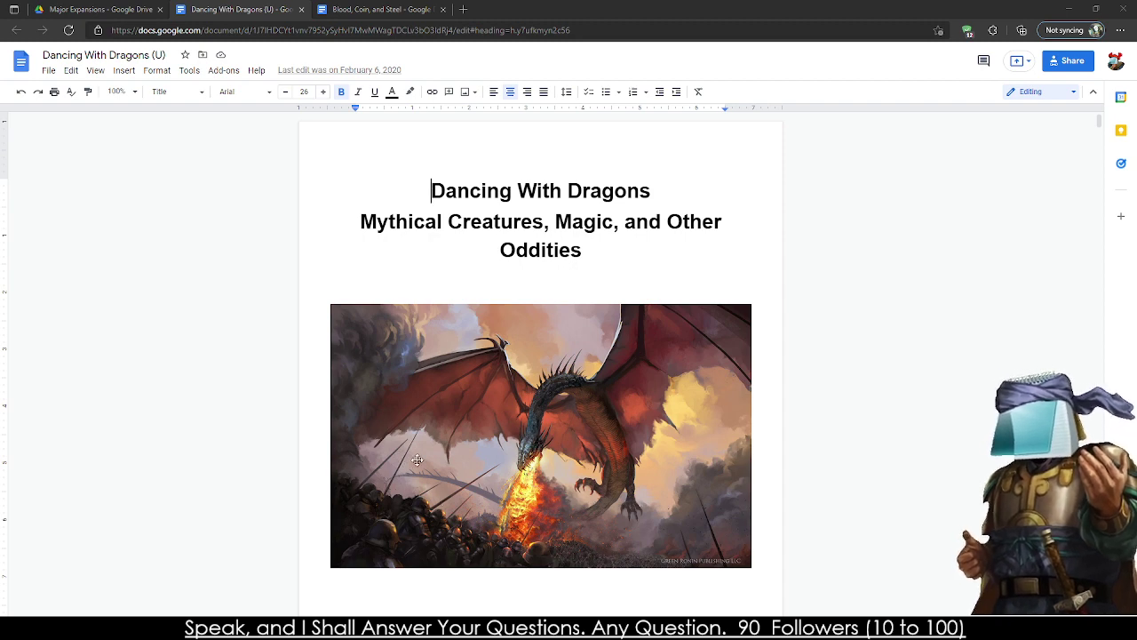
pyautogui.scroll(-8, 452, 264)
pyautogui.scroll(-5, 452, 264)
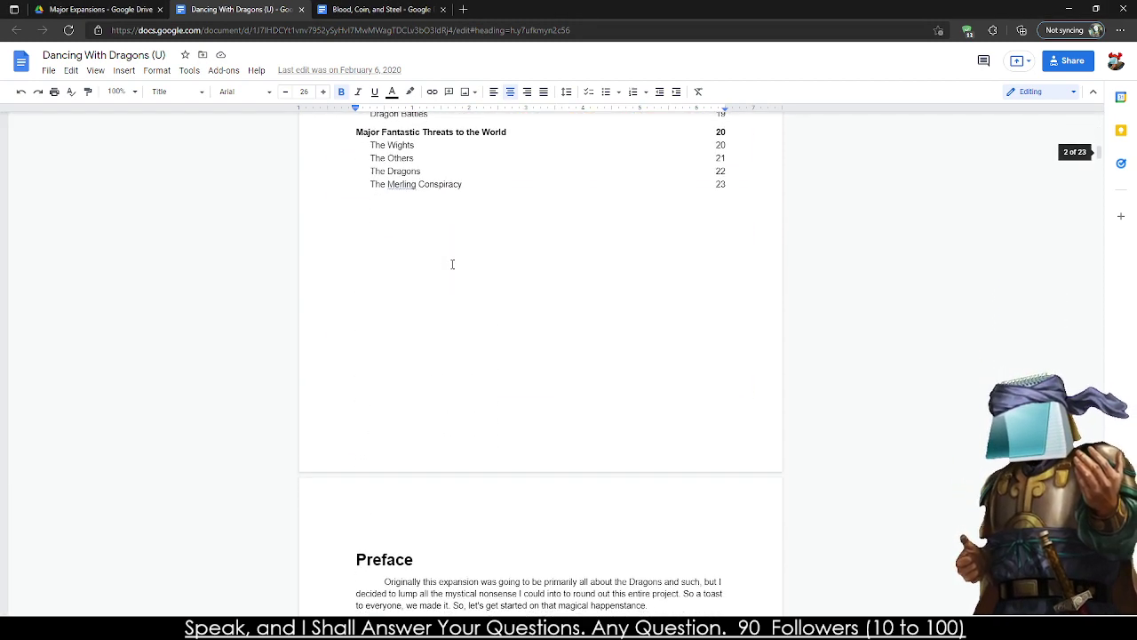
pyautogui.click(400, 183)
pyautogui.click(455, 203)
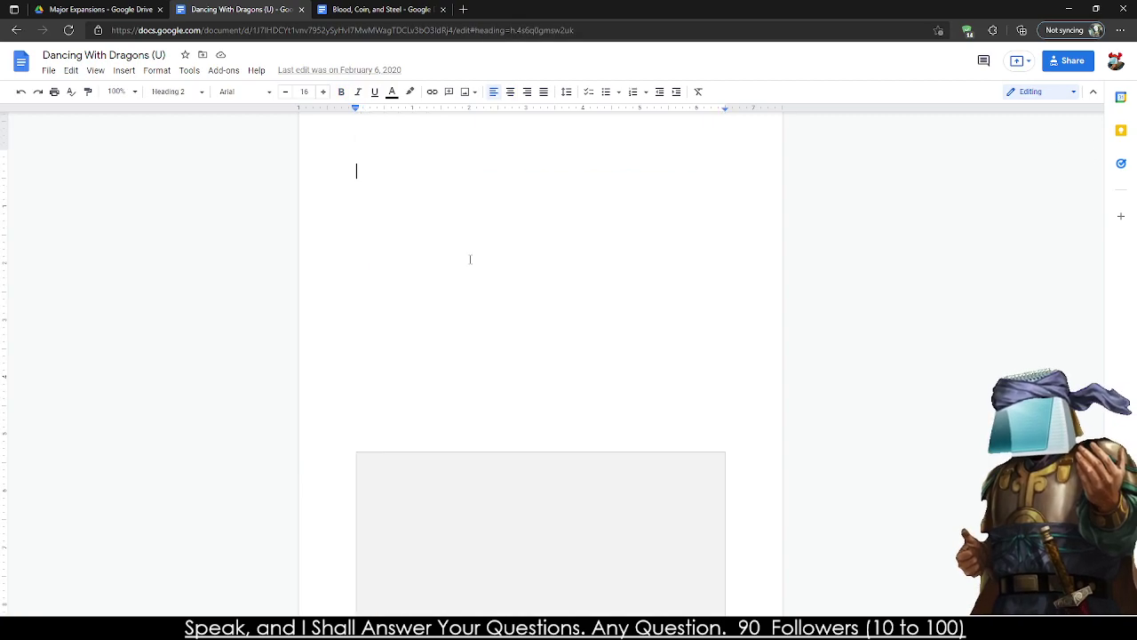
# - Skim the Dancing With Dragons sections on the Others, dragon battles, drawbacks, benefits, age-based dragon stats and Giants
pyautogui.scroll(-2, 477, 296)
pyautogui.scroll(-20, 477, 295)
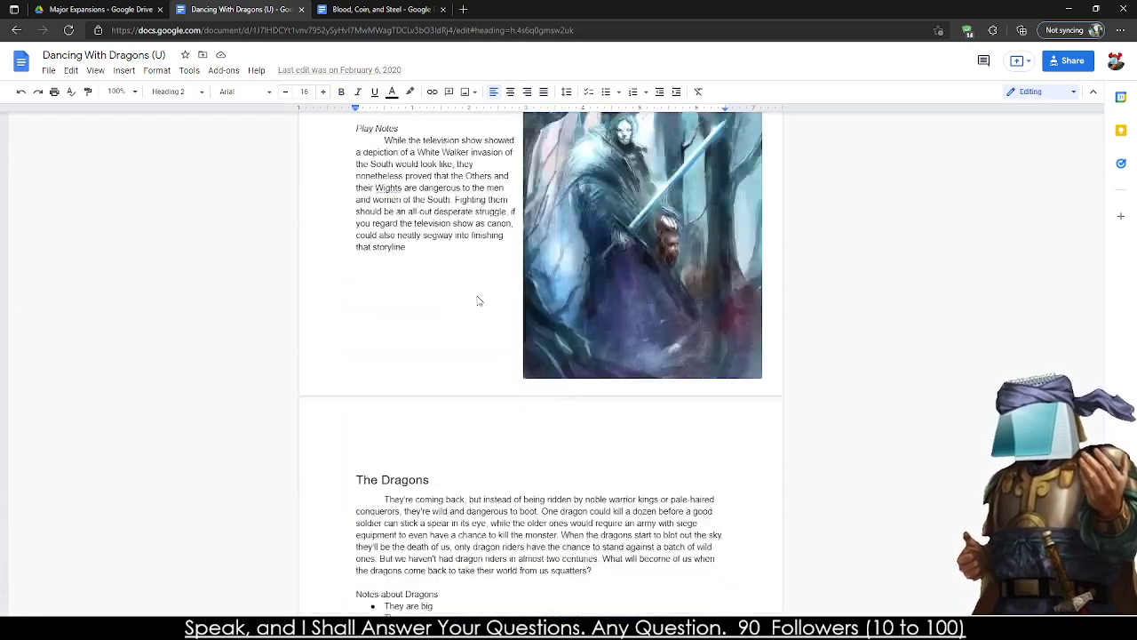
pyautogui.scroll(3, 477, 300)
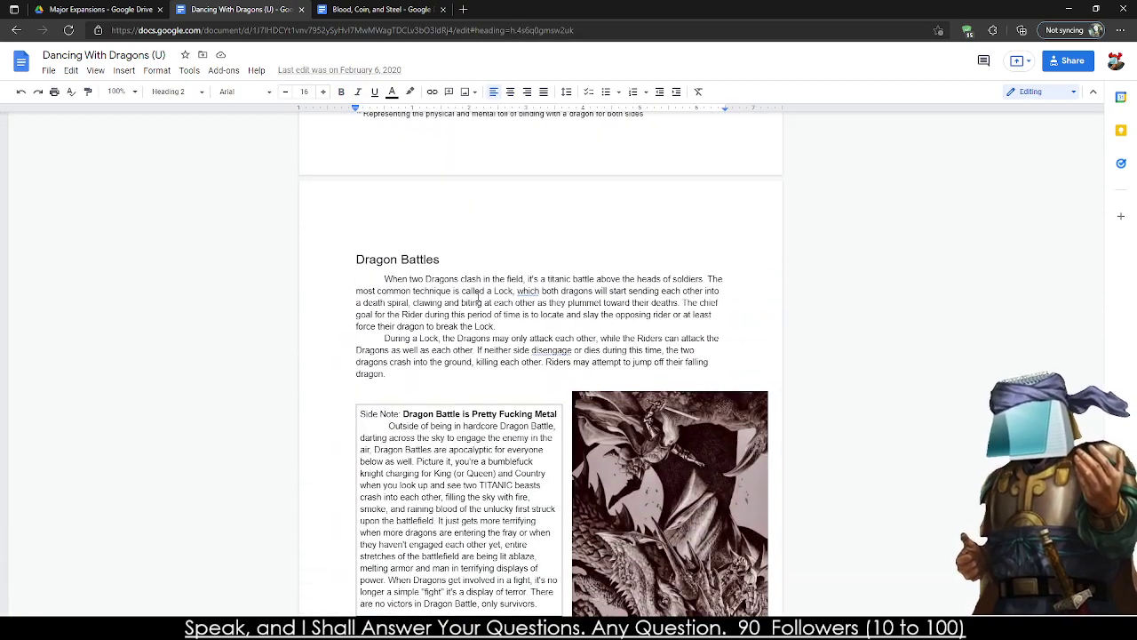
pyautogui.scroll(-15, 477, 300)
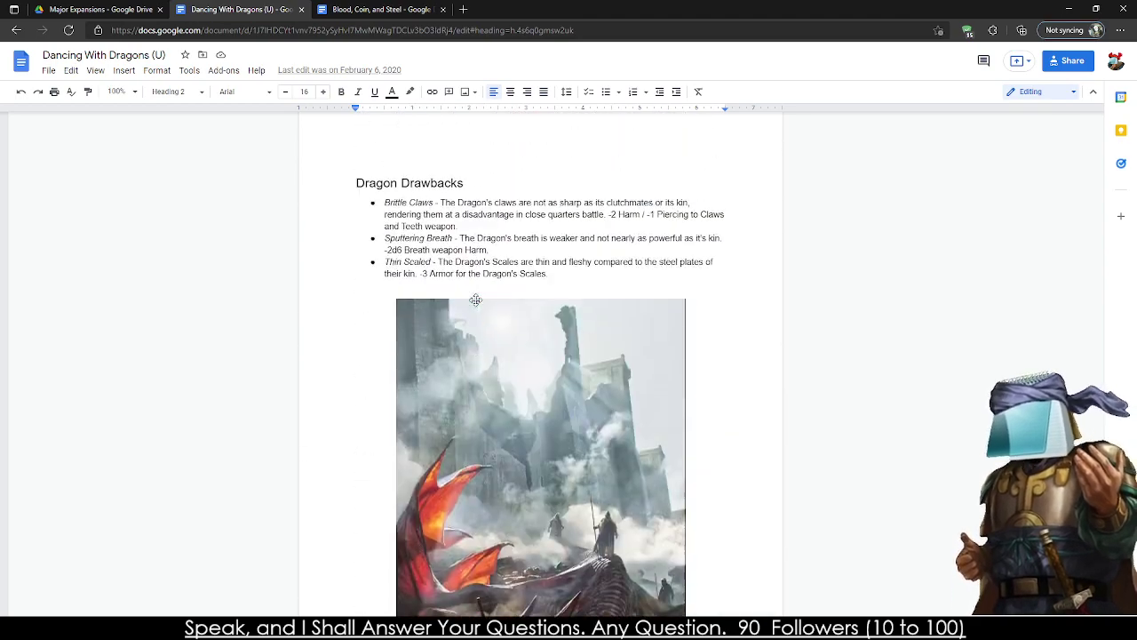
pyautogui.scroll(10, 477, 300)
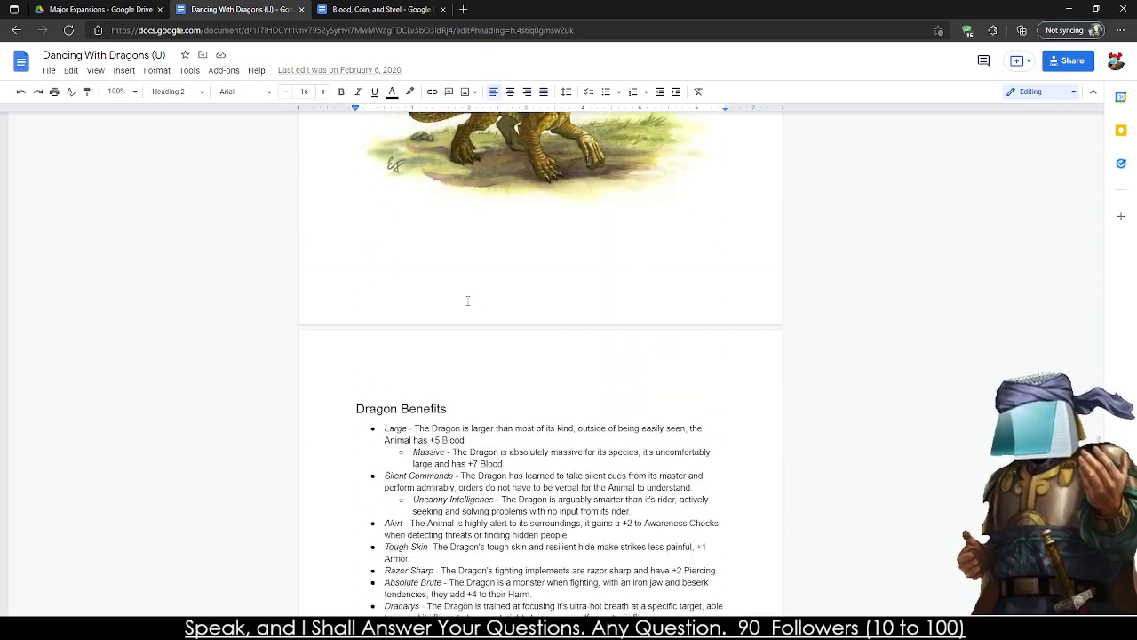
pyautogui.scroll(15, 468, 299)
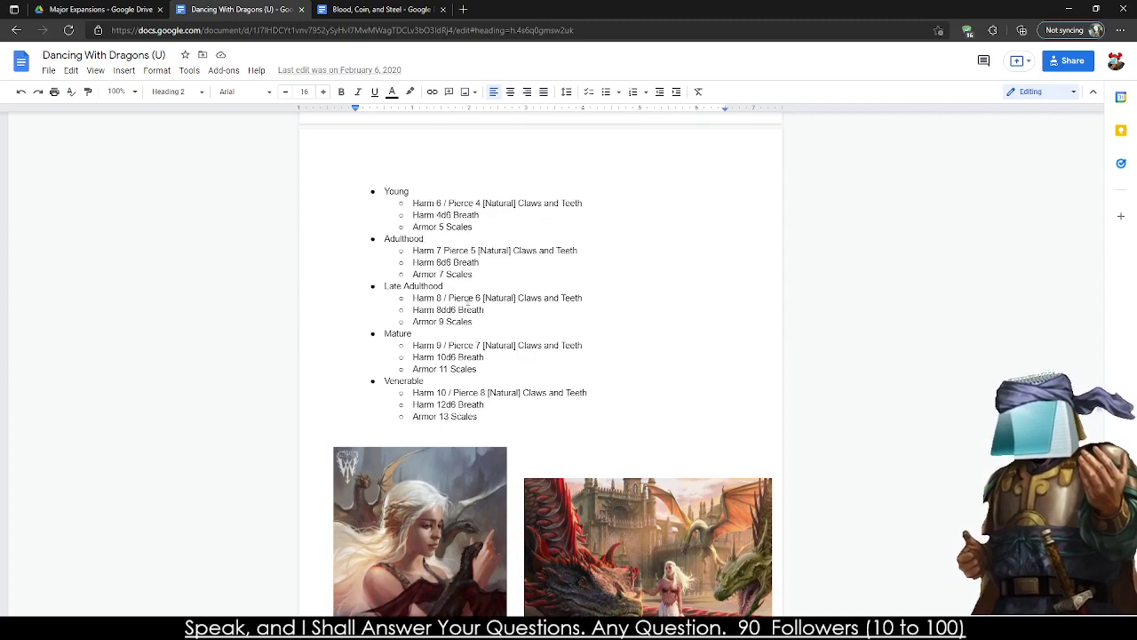
pyautogui.scroll(10, 444, 368)
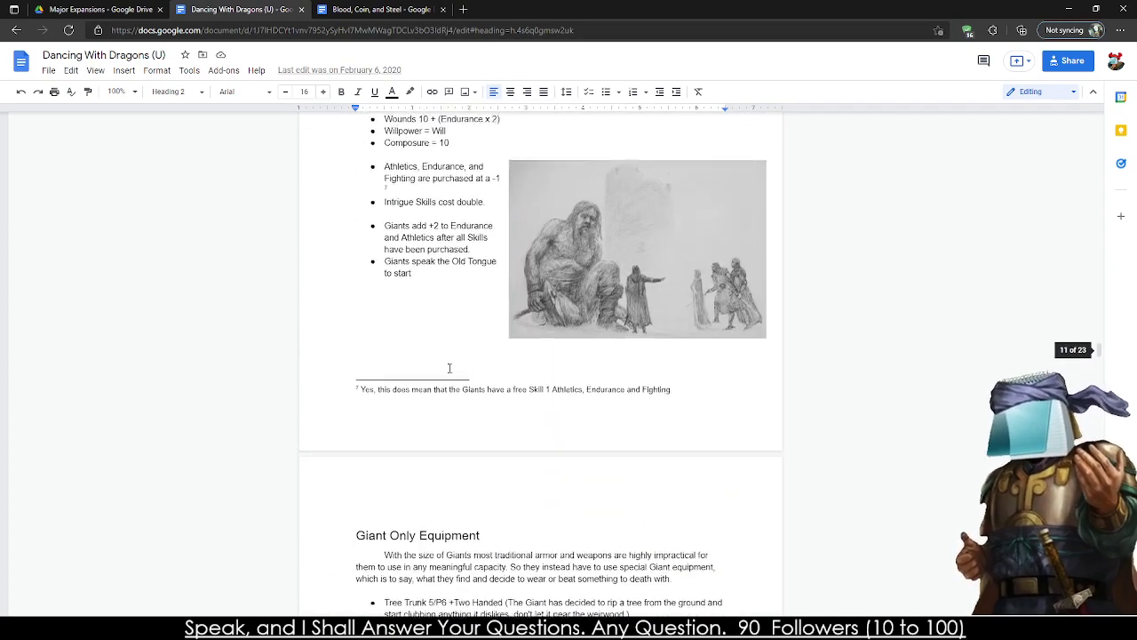
# - Close Dancing With Dragons, open the Minor Expansions folder and select all of its documents
pyautogui.click(302, 9)
pyautogui.doubleClick(269, 170)
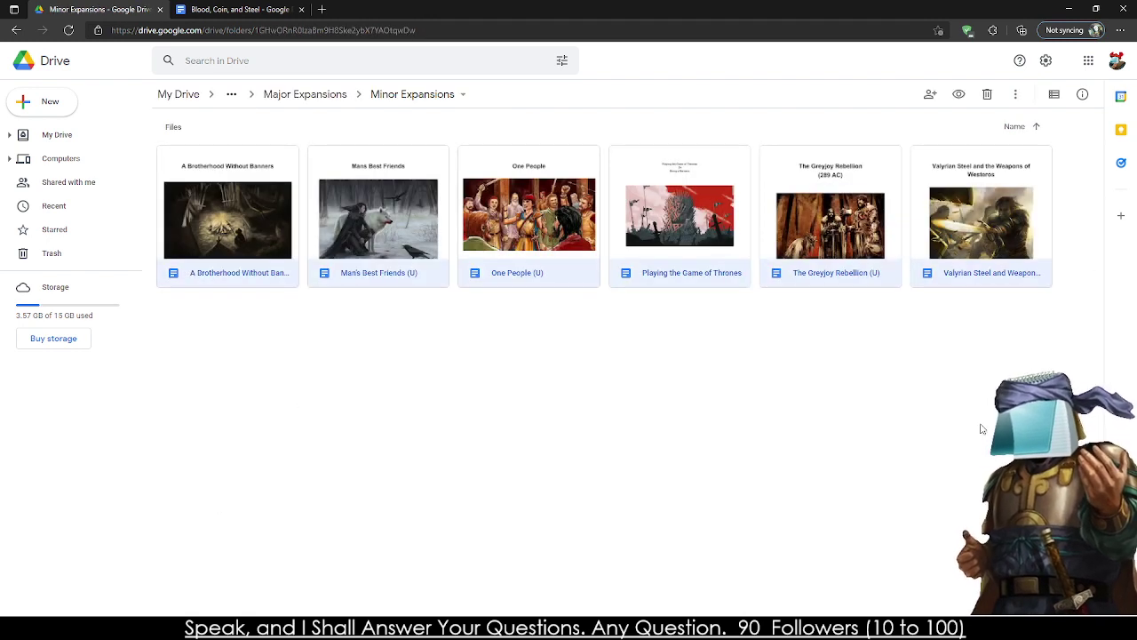
pyautogui.moveTo(975, 500); pyautogui.dragTo(132, 76)
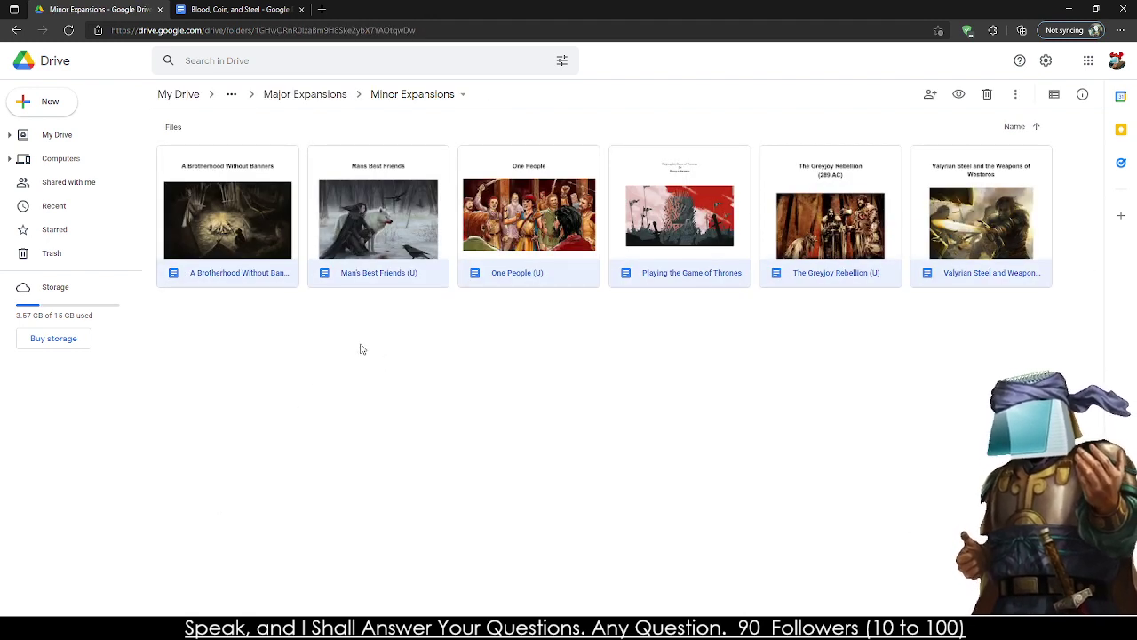
# - Return from Minor Expansions to the parent Project Folder DICE folder
pyautogui.click(176, 101)
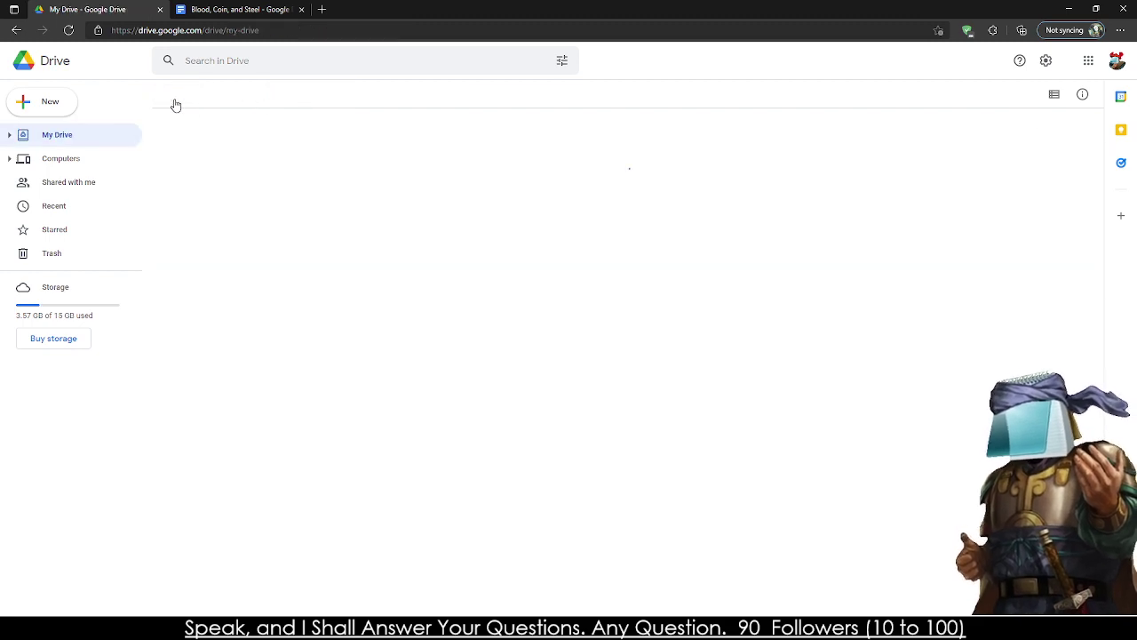
pyautogui.click(16, 30)
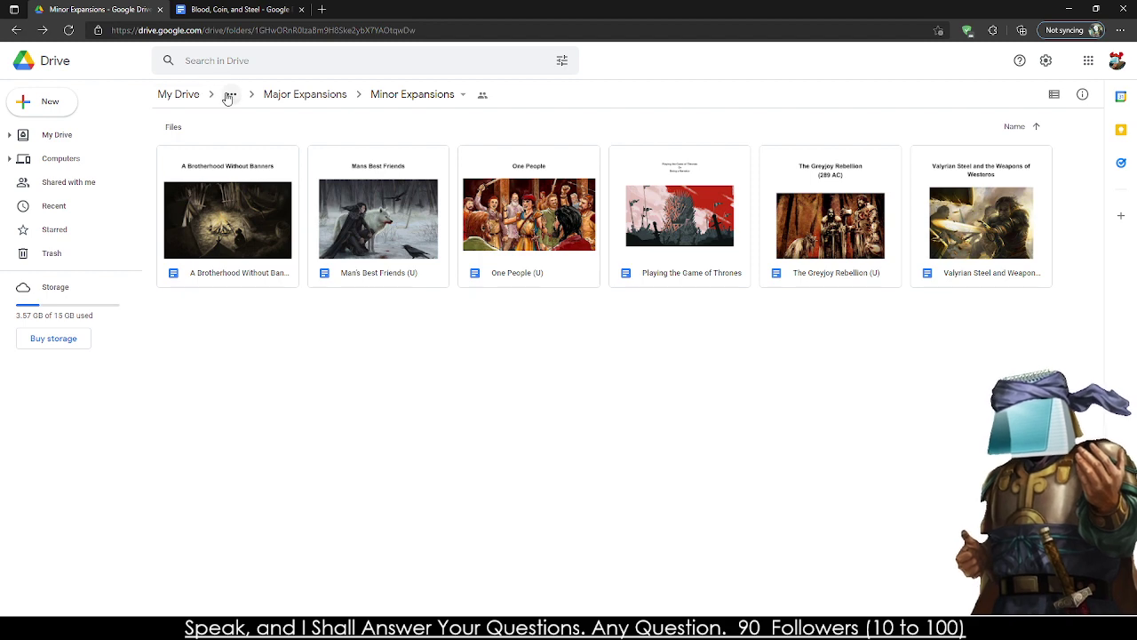
pyautogui.click(229, 97)
pyautogui.click(274, 121)
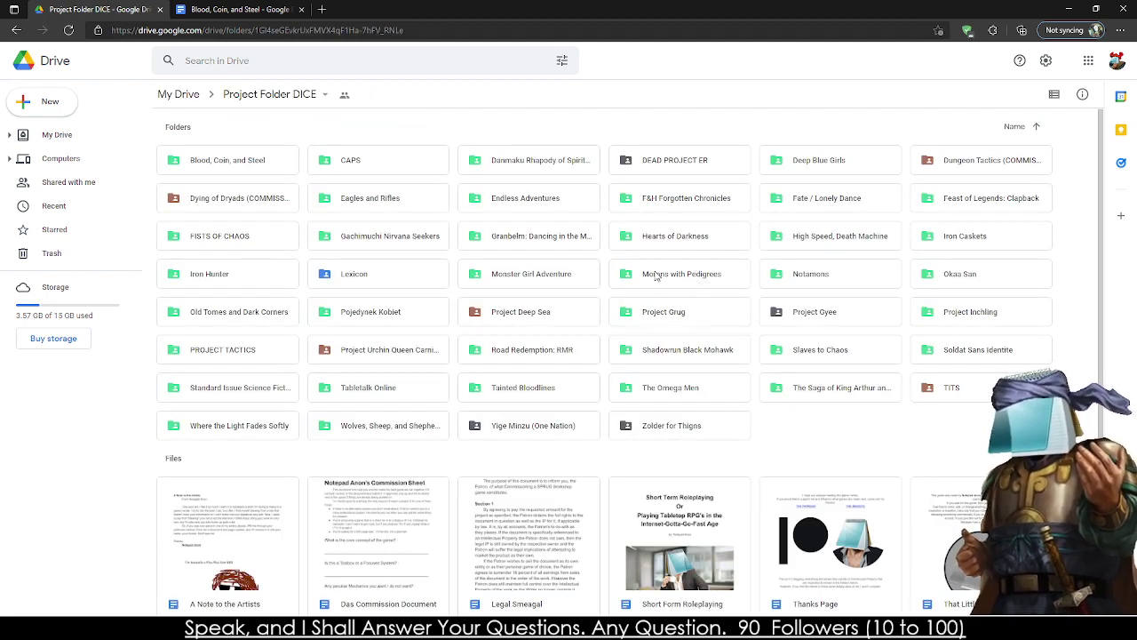
# - Highlight Blood, Coin, and Steel, Hearts of Darkness, Endless Adventures, Dungeon Tactics and Tabletalk Online in turn among the project folders
pyautogui.click(240, 165)
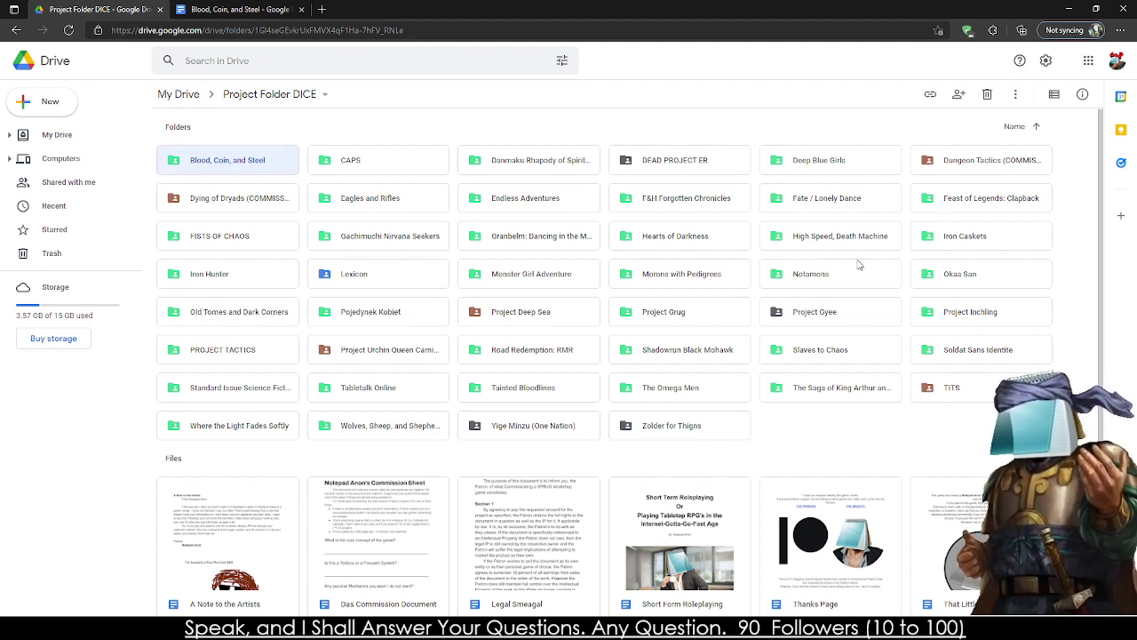
pyautogui.click(722, 244)
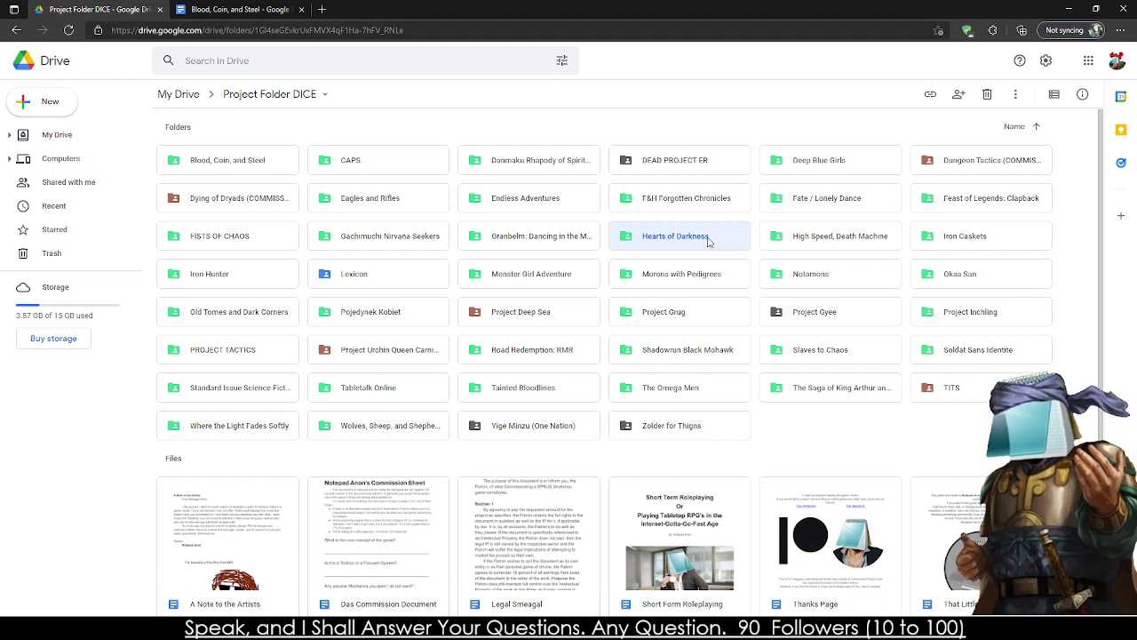
pyautogui.click(527, 200)
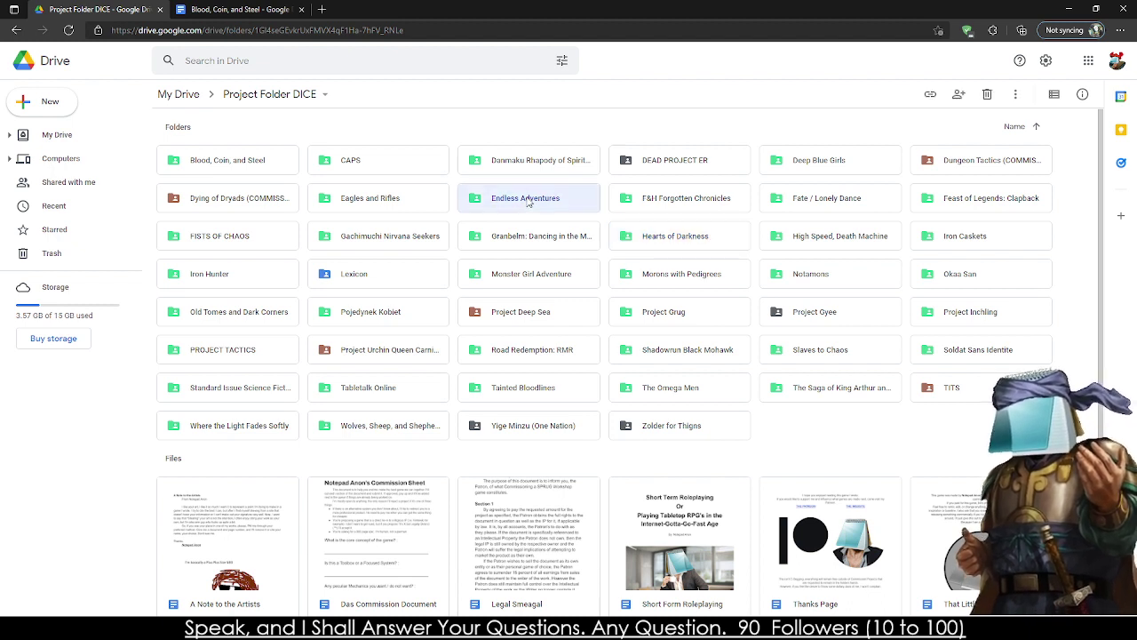
pyautogui.click(964, 167)
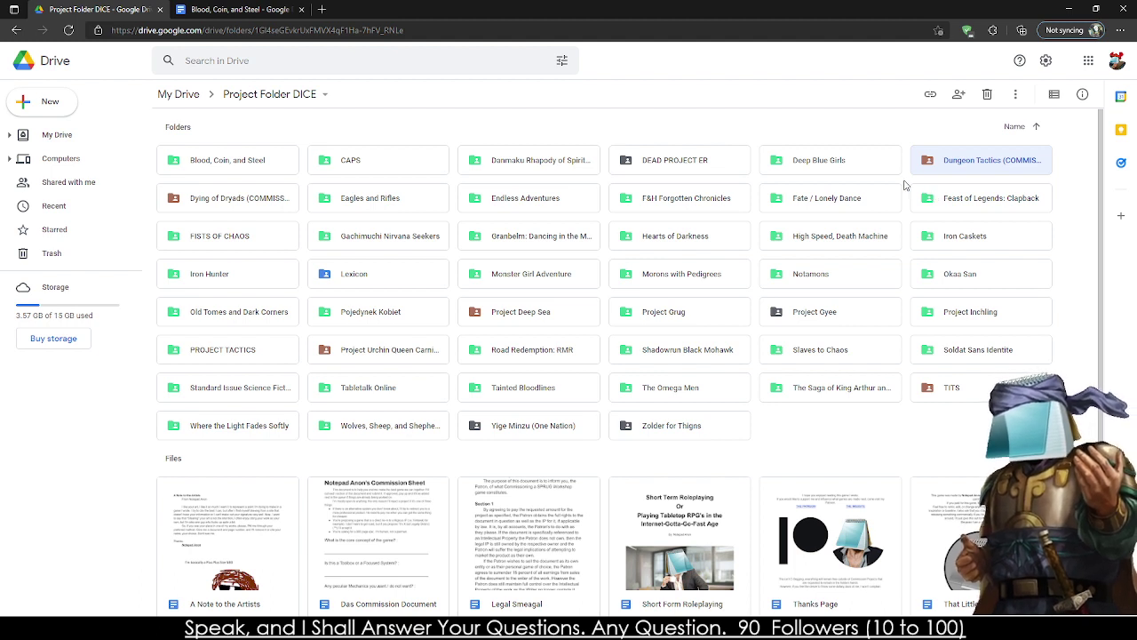
pyautogui.click(395, 418)
pyautogui.click(390, 391)
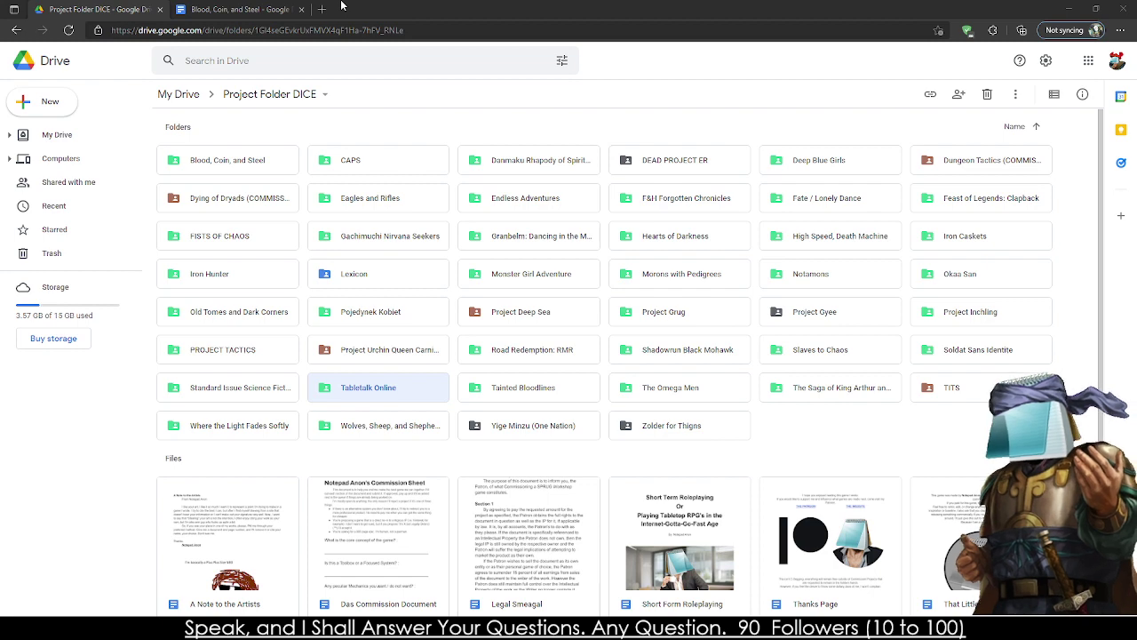
# - Close the Blood, Coin, and Steel document and open a new blank browser tab
pyautogui.click(306, 9)
pyautogui.click(301, 9)
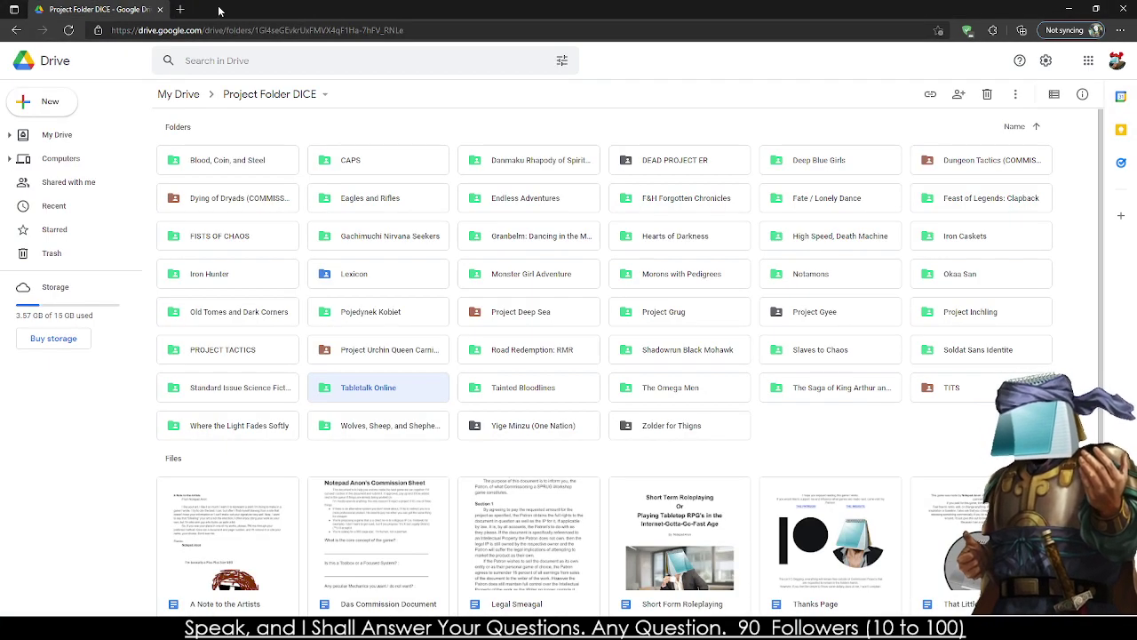
pyautogui.click(179, 9)
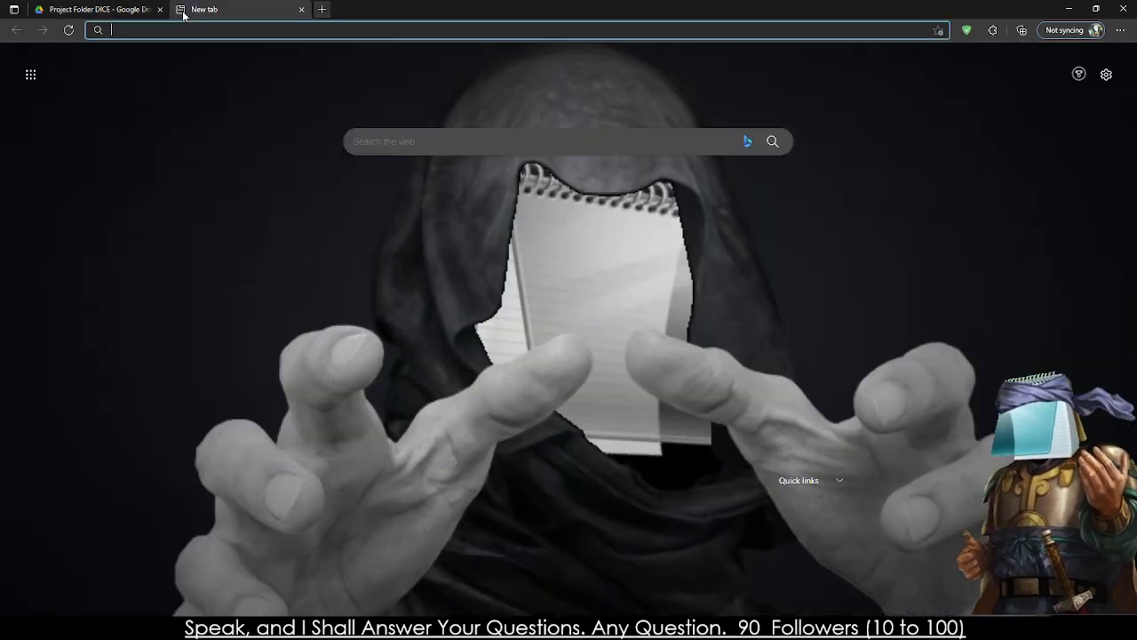
# - Open itch.io and list its physical games sorted by New & Popular
pyautogui.write('itch.io')
pyautogui.press('Return')
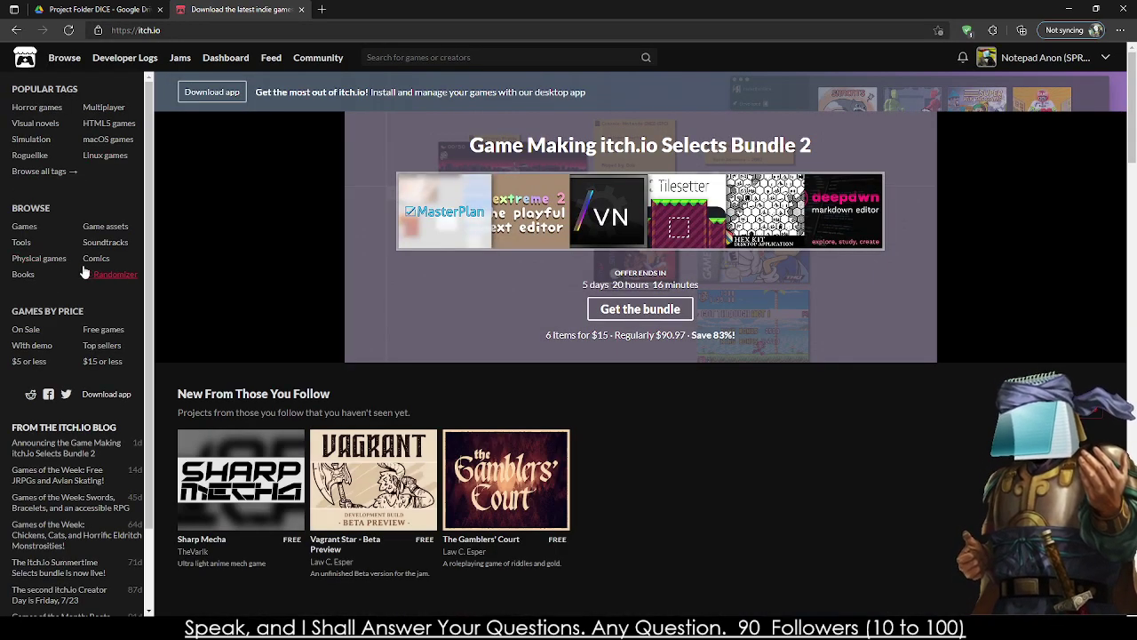
pyautogui.click(51, 258)
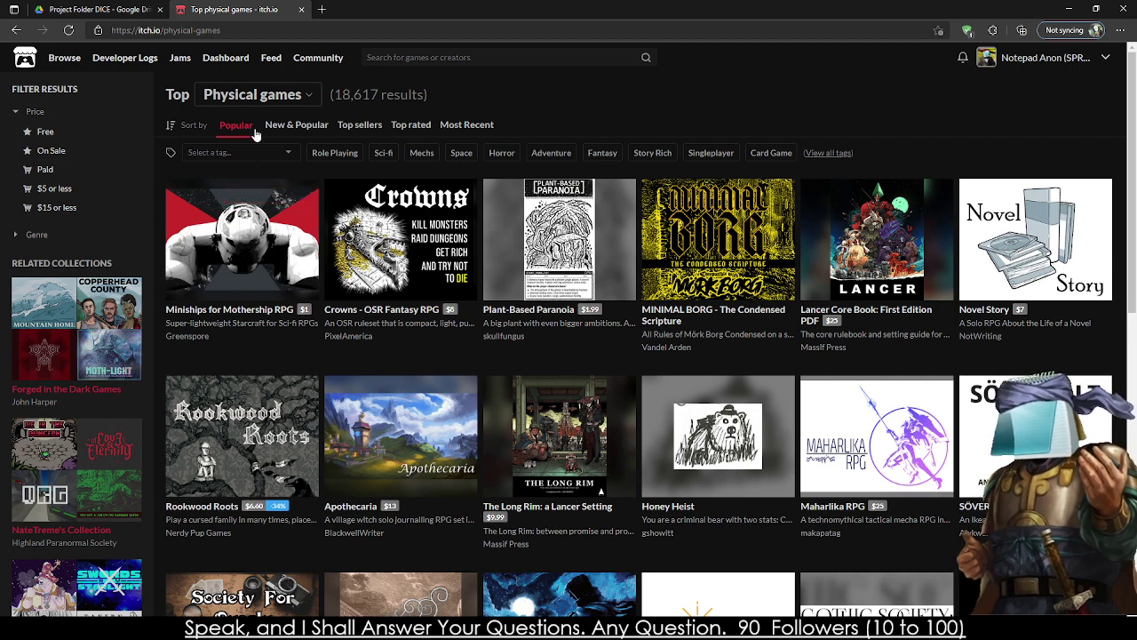
pyautogui.click(318, 129)
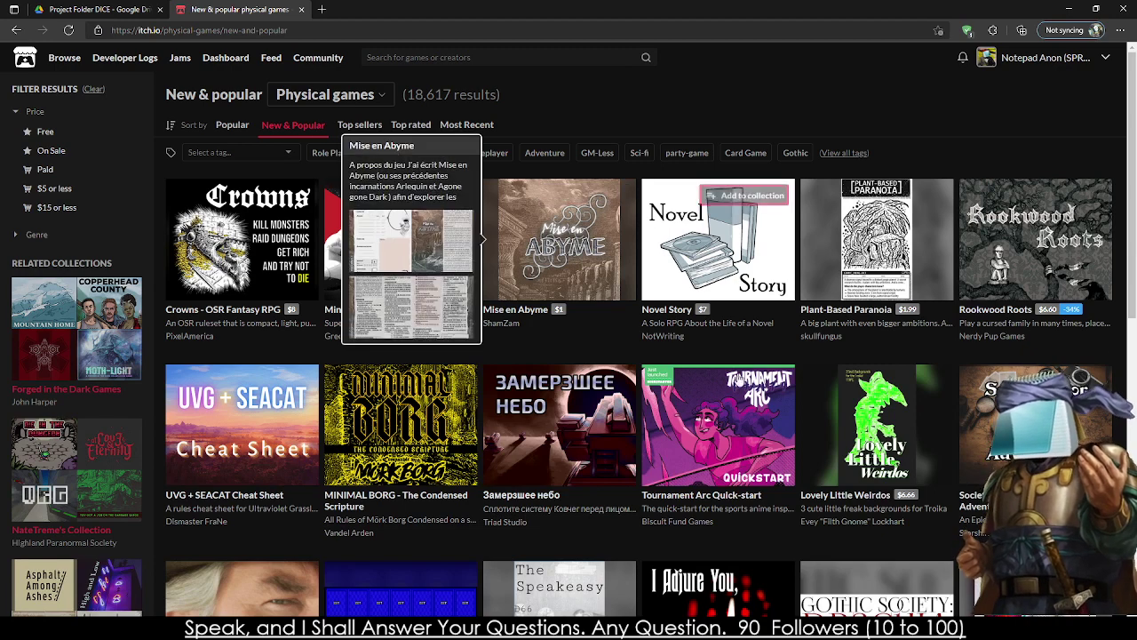
# - Open the Tournament Arc Quick-start page in a separate tab and look through its description and download section
pyautogui.moveTo(682, 429)
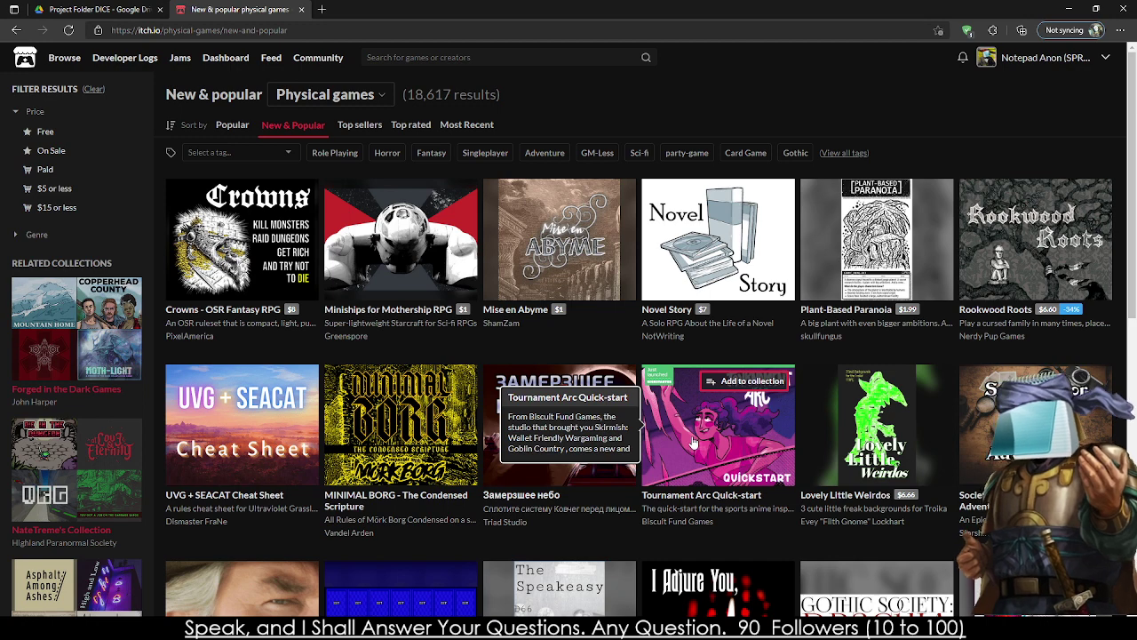
pyautogui.scroll(-1, 691, 441)
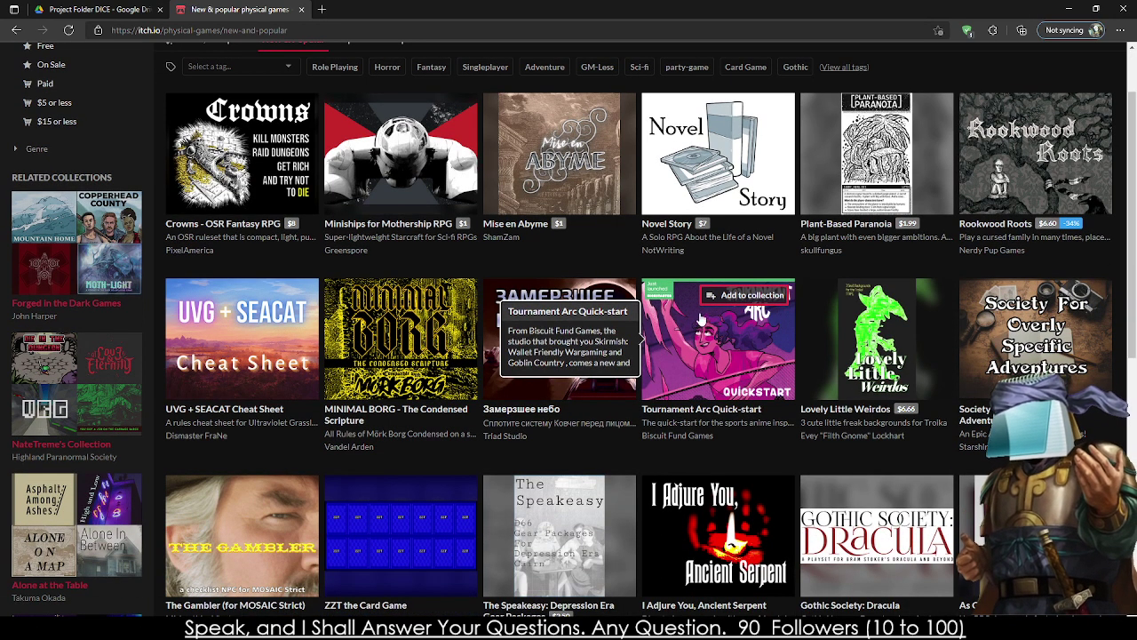
pyautogui.scroll(-1, 711, 329)
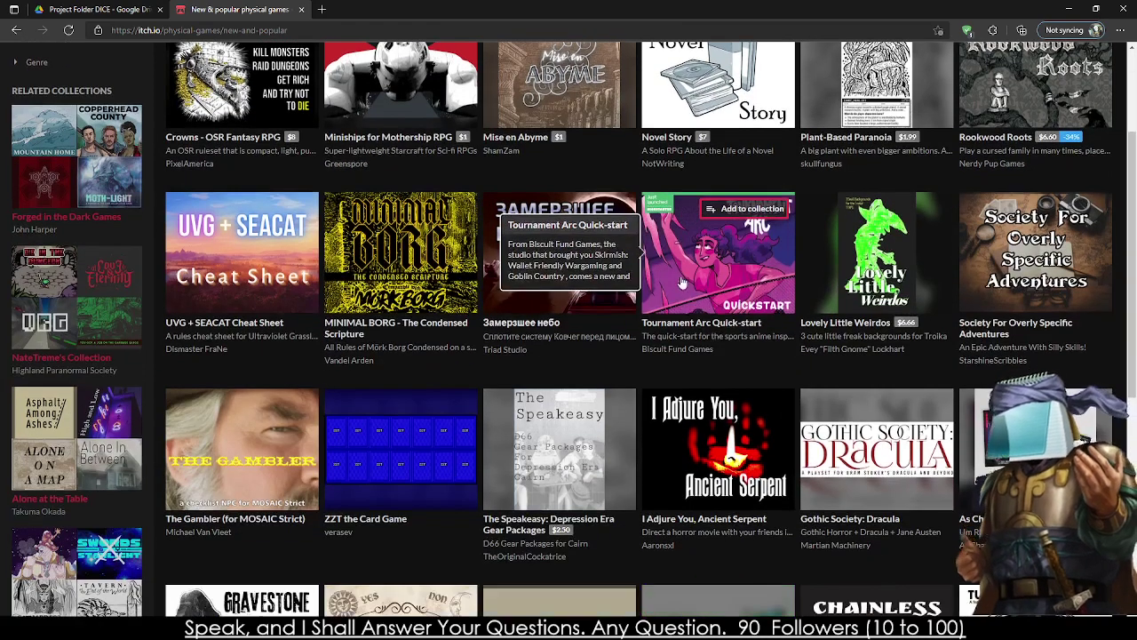
pyautogui.middleClick(683, 281)
pyautogui.scroll(1, 425, 235)
pyautogui.scroll(-5, 426, 235)
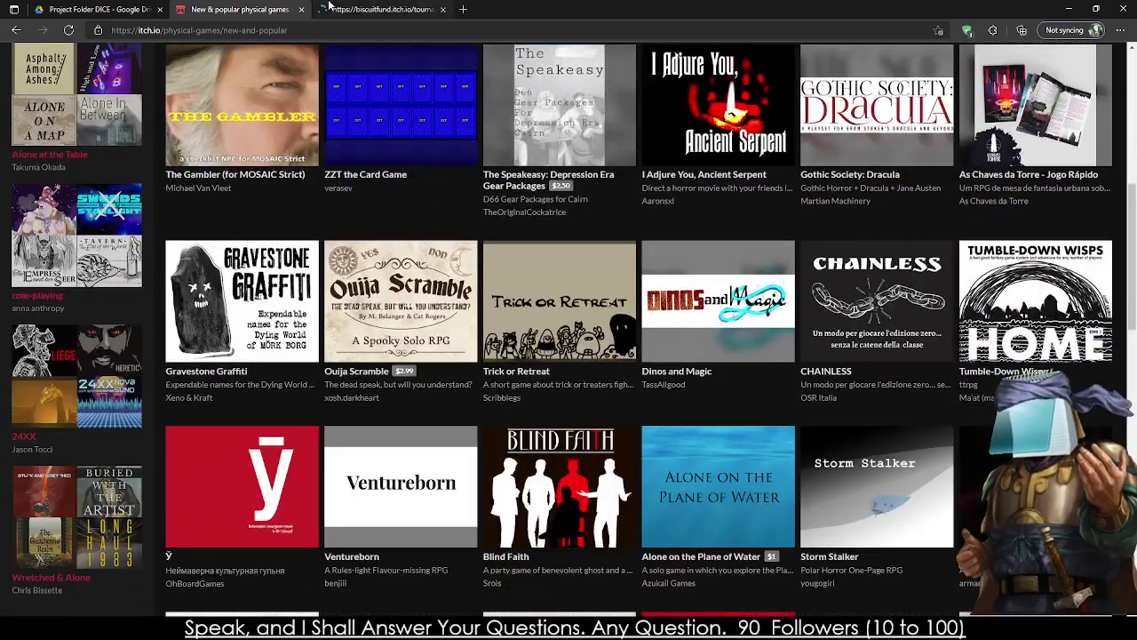
pyautogui.click(371, 11)
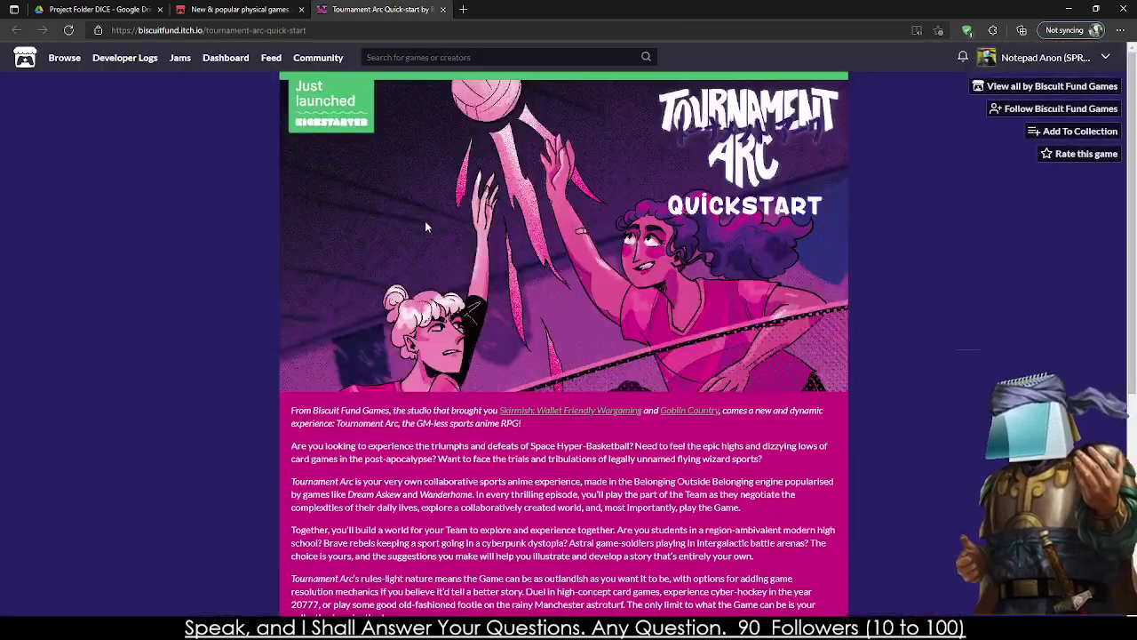
pyautogui.scroll(-4, 425, 224)
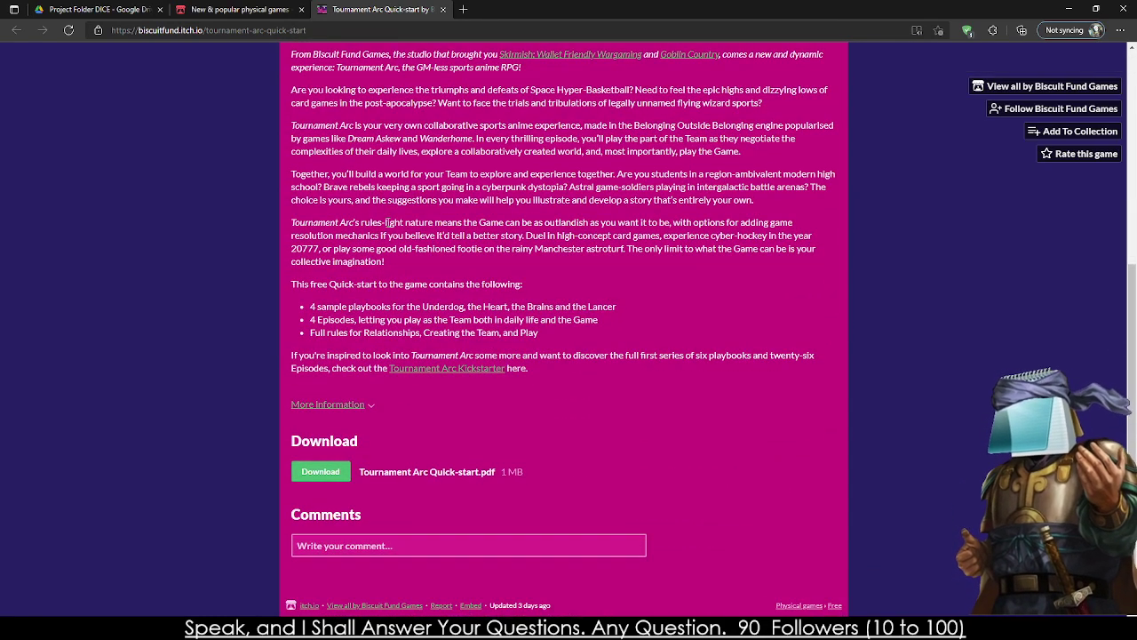
pyautogui.scroll(4, 388, 223)
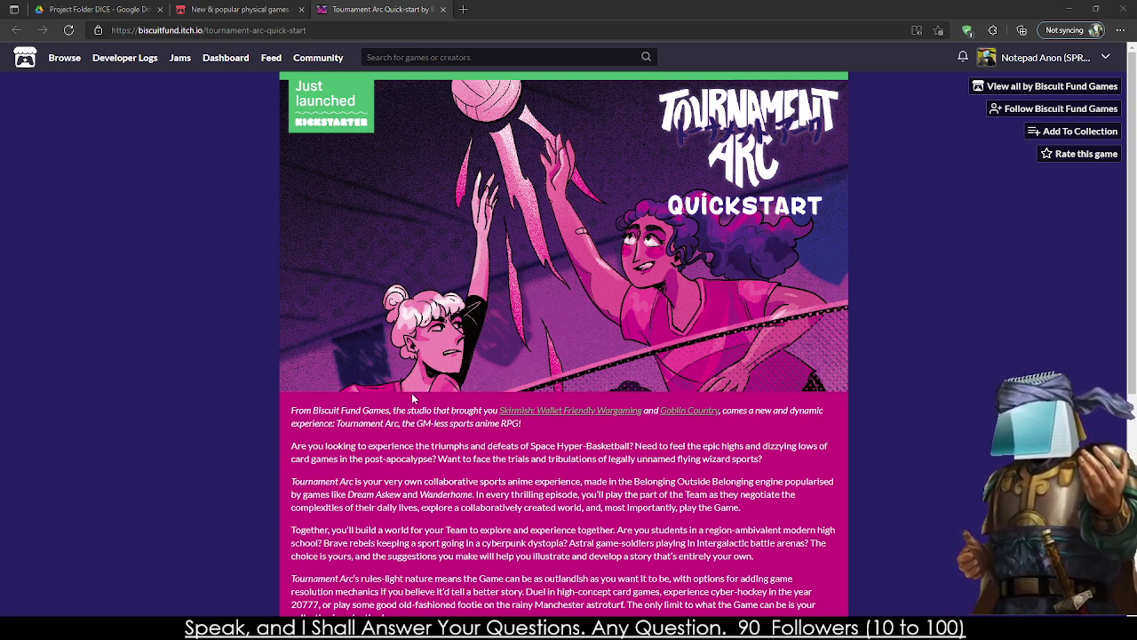
# - Open kickstarter.com in a new tab and explore all projects in its Games category
pyautogui.click(465, 9)
pyautogui.write('kickstarter.com')
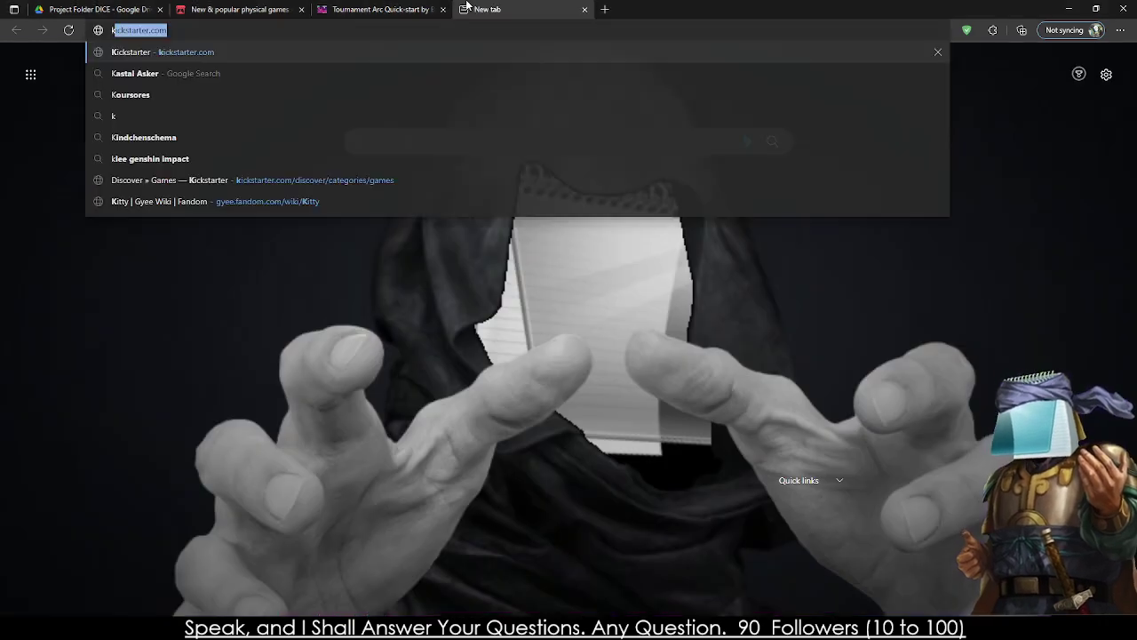
pyautogui.press('Return')
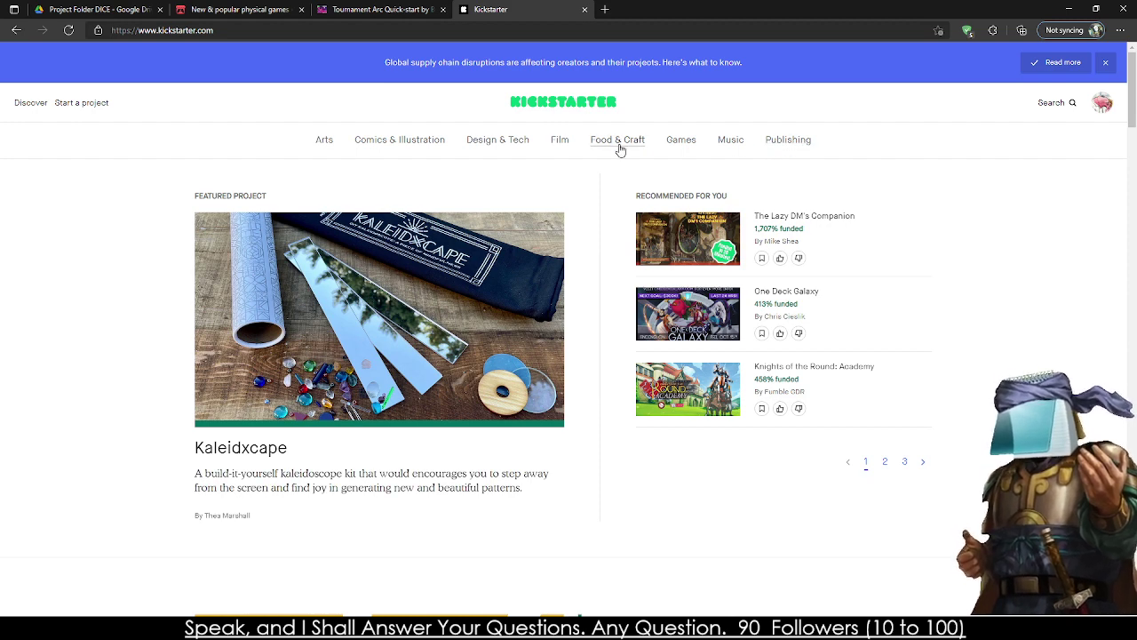
pyautogui.click(677, 142)
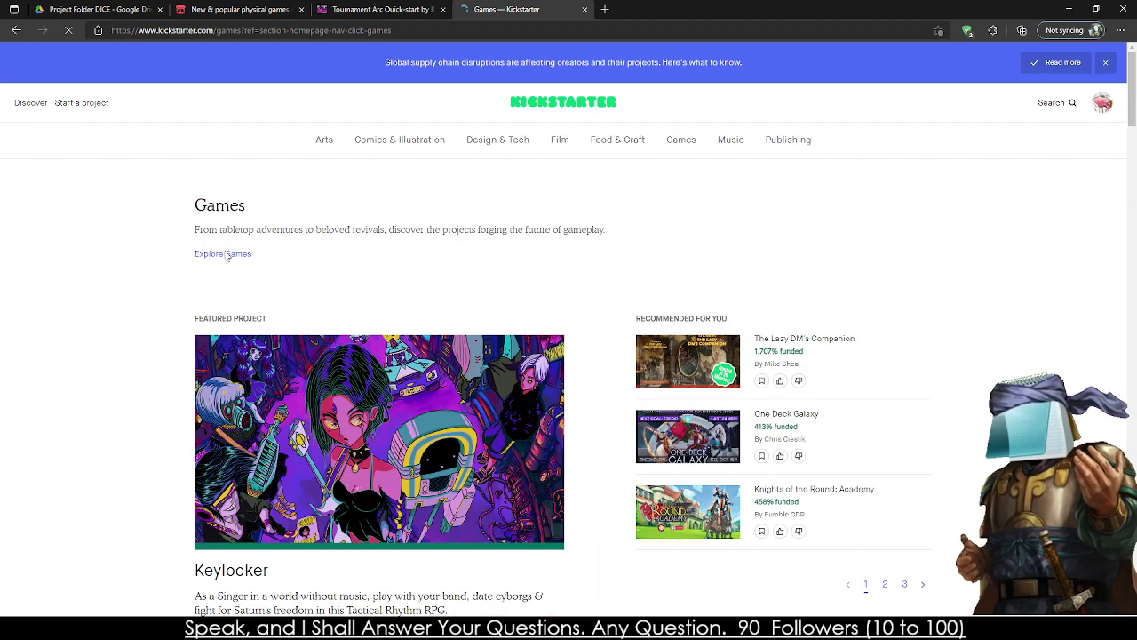
pyautogui.click(227, 255)
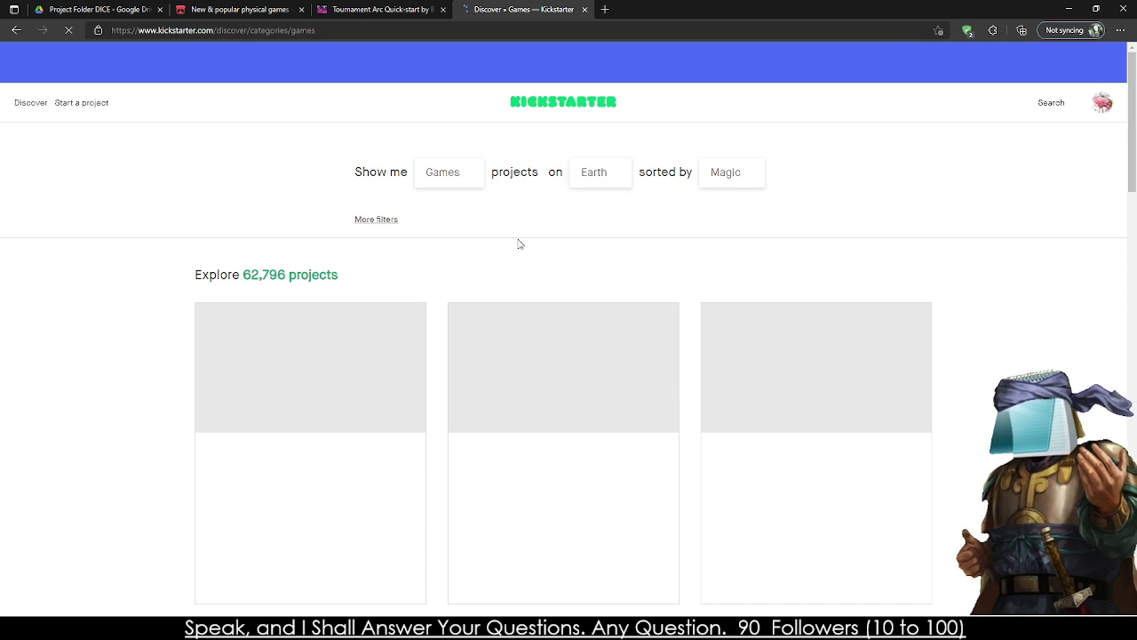
# - Sort the Kickstarter game projects by Newest and narrow the category to Tabletop Games
pyautogui.click(720, 173)
pyautogui.click(734, 253)
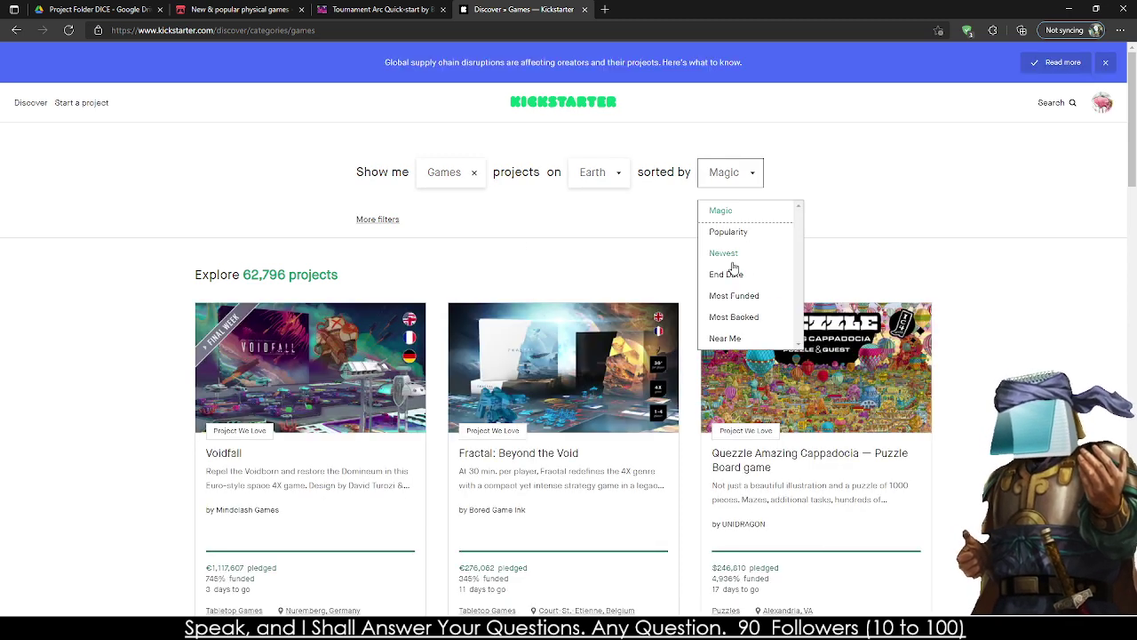
pyautogui.click(440, 174)
pyautogui.click(716, 286)
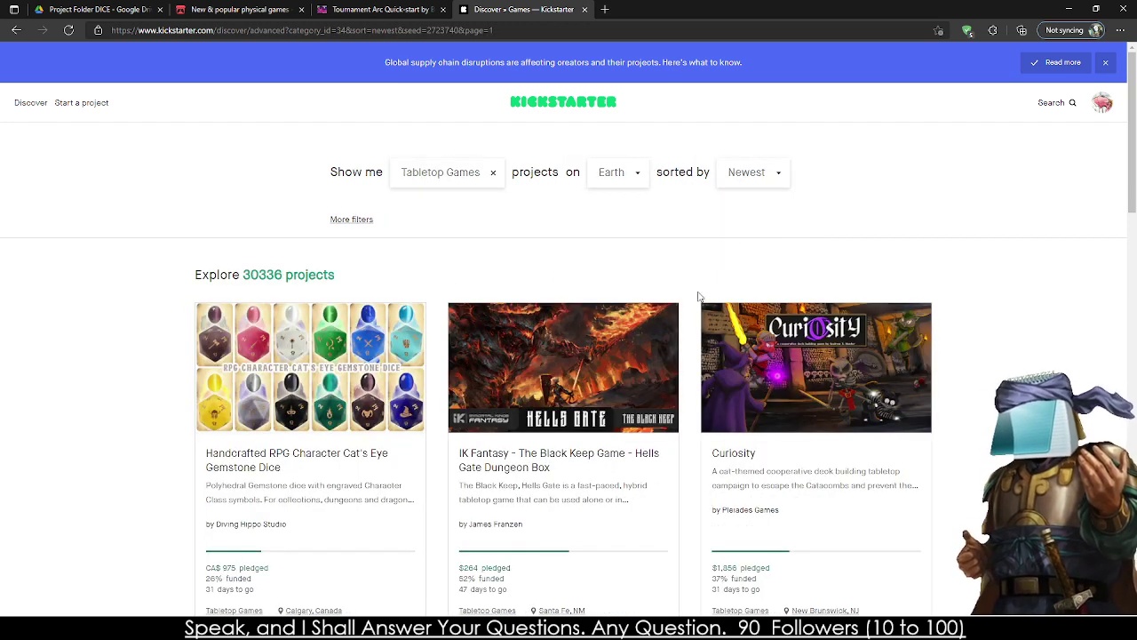
# - Load more of the newest tabletop projects and scan the listing for the Tournament Arc campaign
pyautogui.scroll(-15, 701, 293)
pyautogui.scroll(-2, 681, 302)
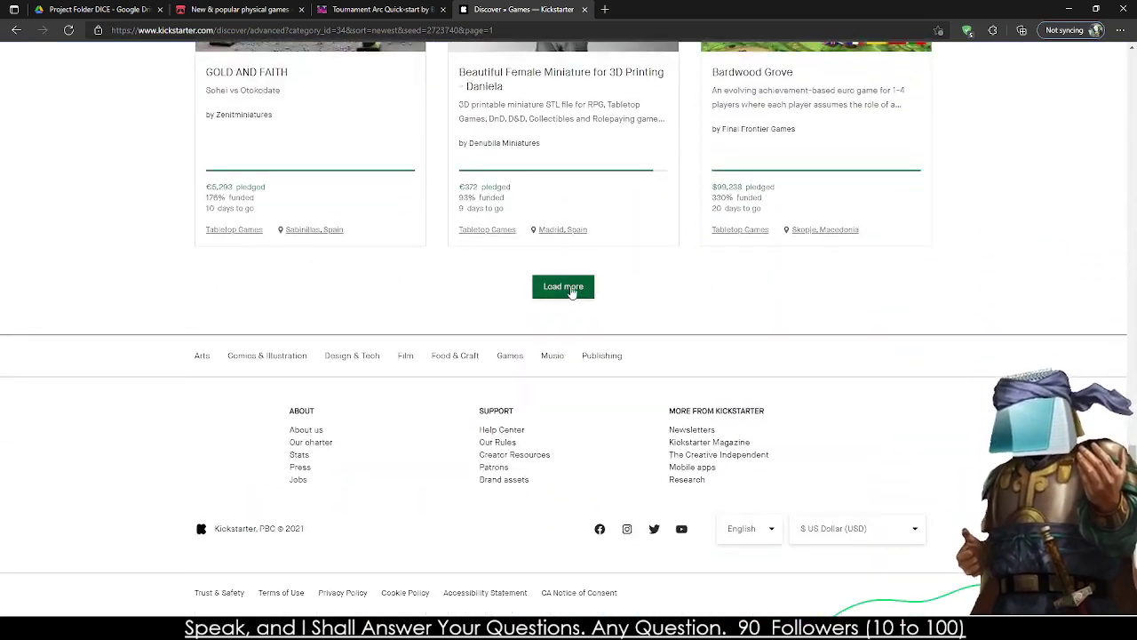
pyautogui.click(568, 286)
pyautogui.scroll(-15, 977, 222)
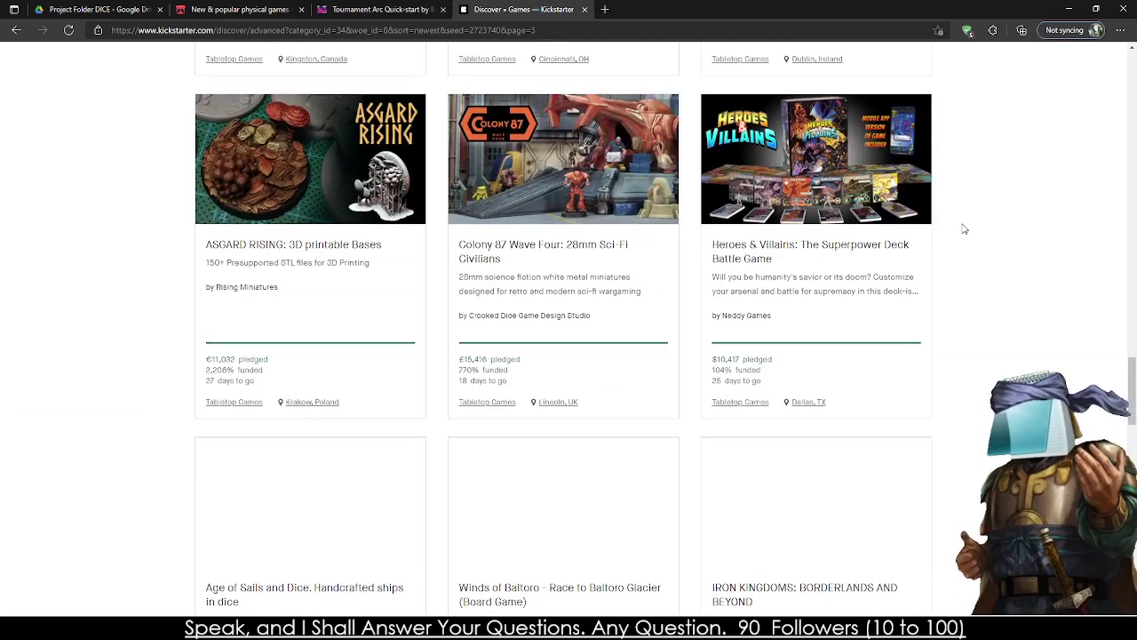
pyautogui.scroll(-5, 964, 229)
pyautogui.scroll(-10, 964, 229)
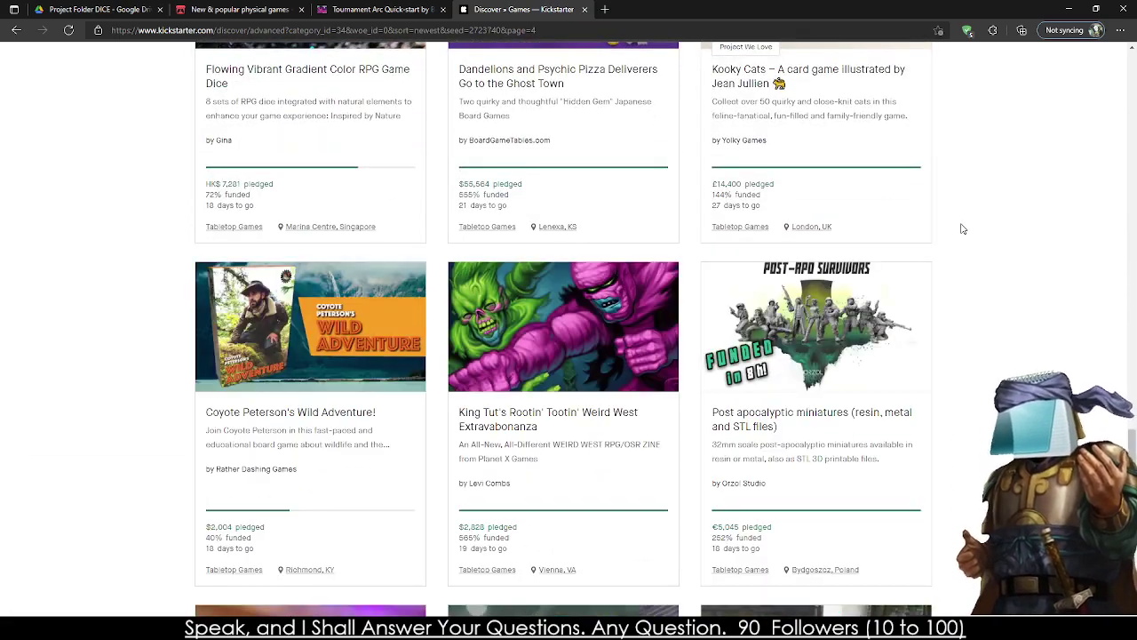
pyautogui.scroll(-7, 957, 229)
pyautogui.scroll(-8, 950, 229)
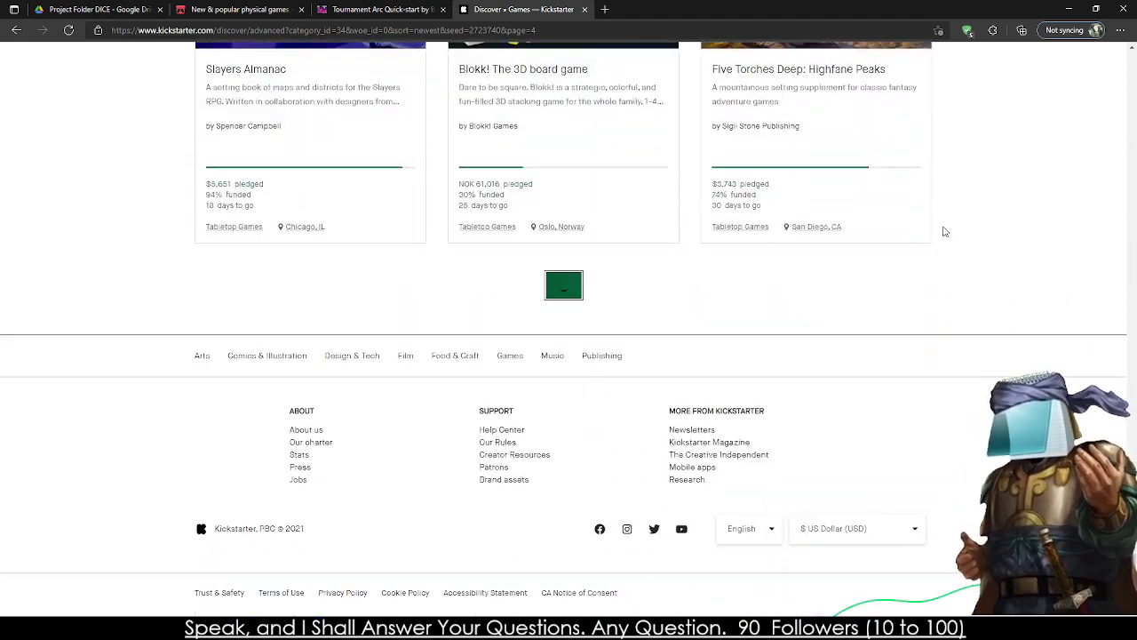
pyautogui.scroll(-7, 948, 240)
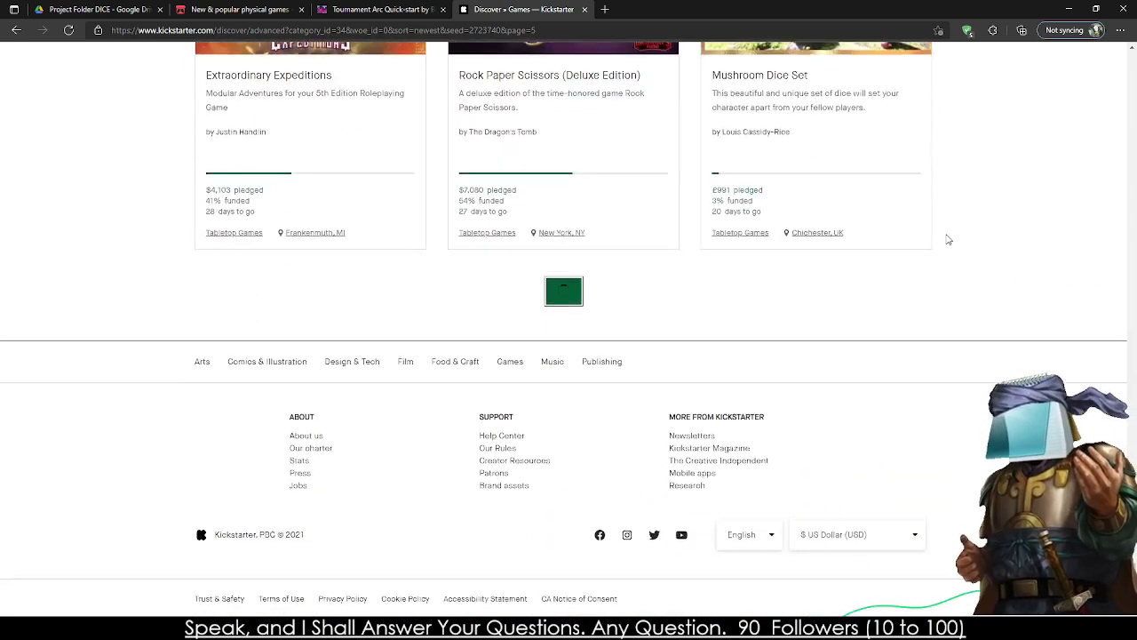
pyautogui.scroll(4, 947, 240)
pyautogui.scroll(-5, 948, 240)
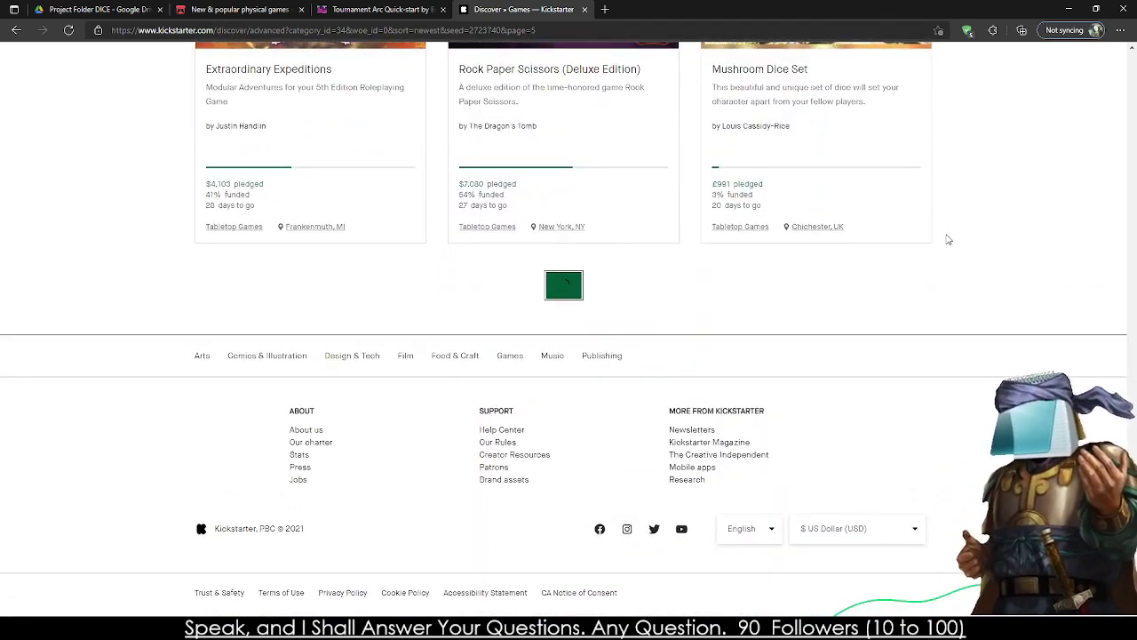
pyautogui.scroll(-2, 948, 240)
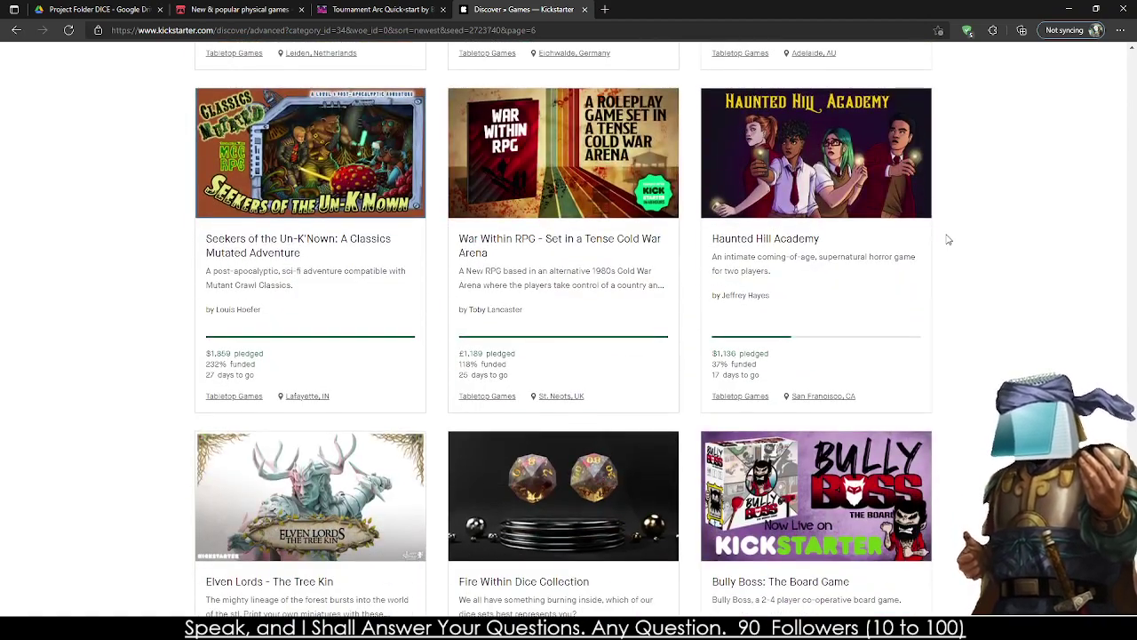
pyautogui.scroll(-8, 948, 240)
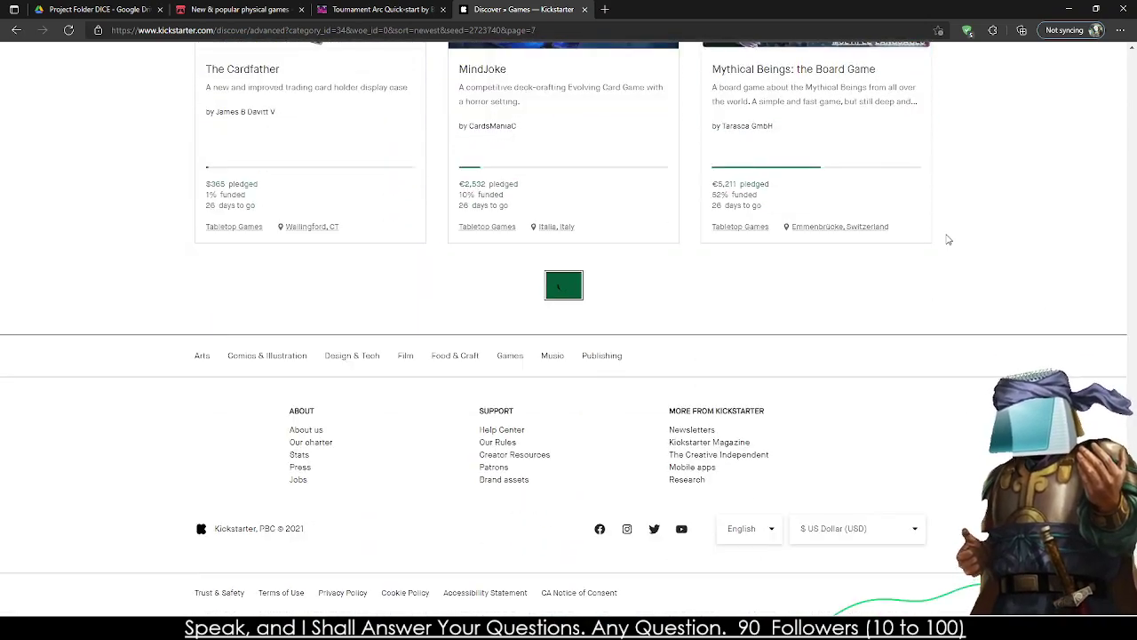
pyautogui.scroll(-5, 948, 240)
pyautogui.scroll(-5, 947, 240)
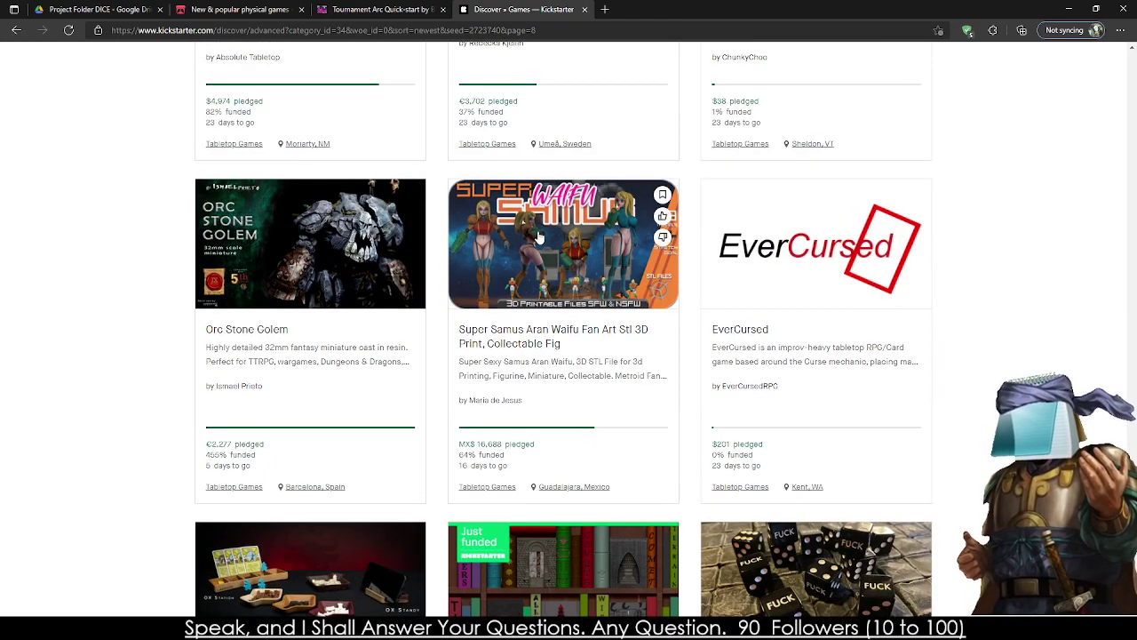
pyautogui.scroll(1, 539, 242)
pyautogui.scroll(-5, 880, 251)
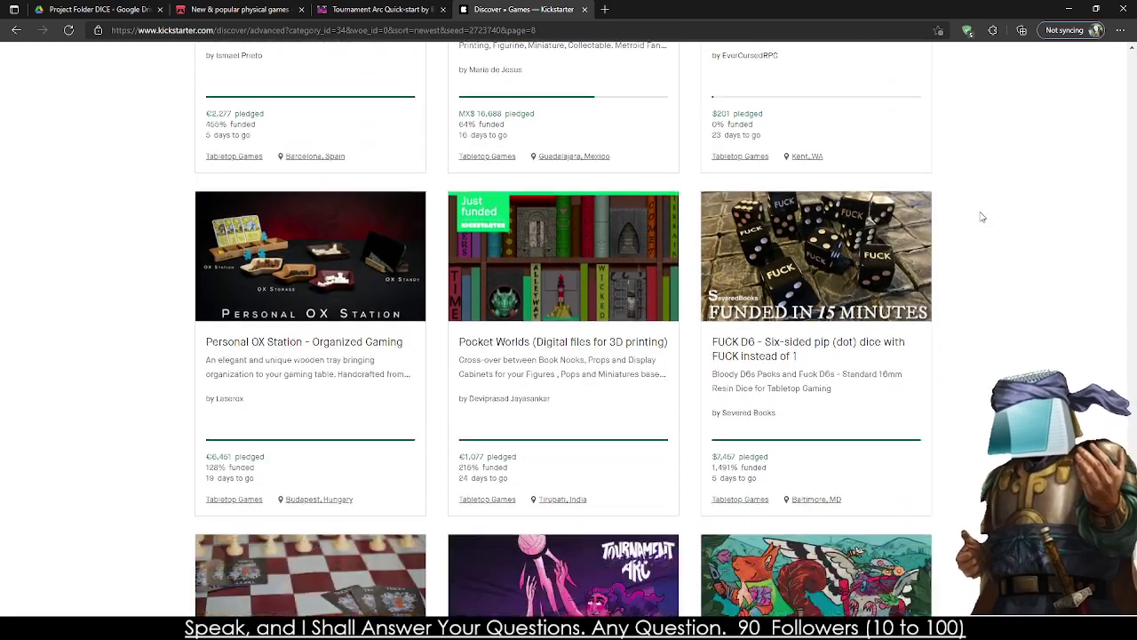
pyautogui.scroll(-2, 653, 236)
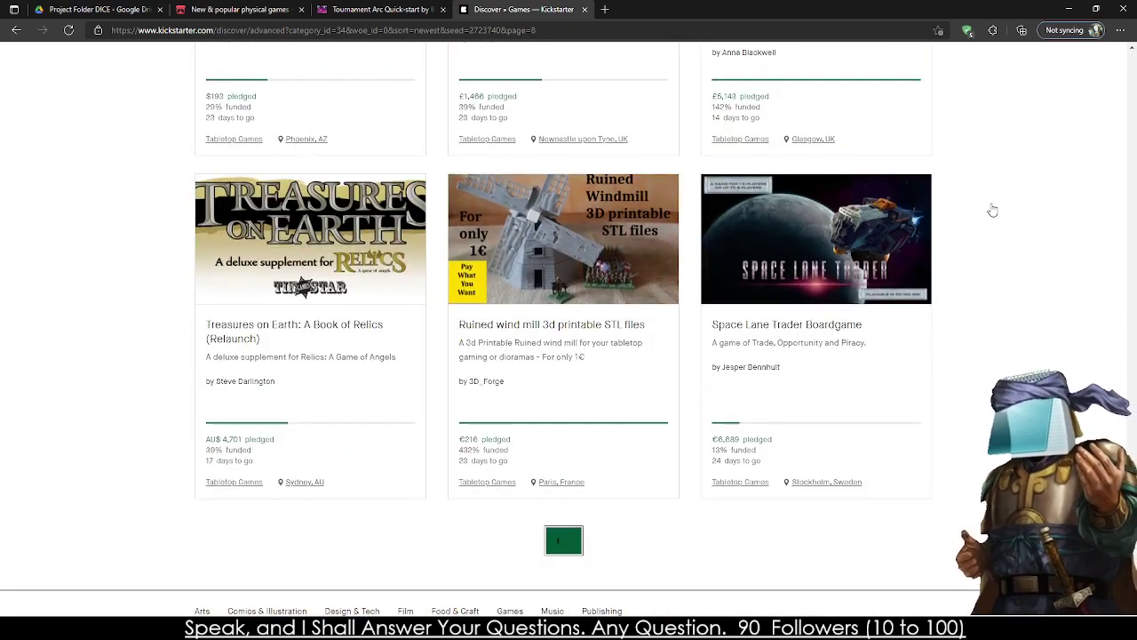
pyautogui.scroll(2, 569, 243)
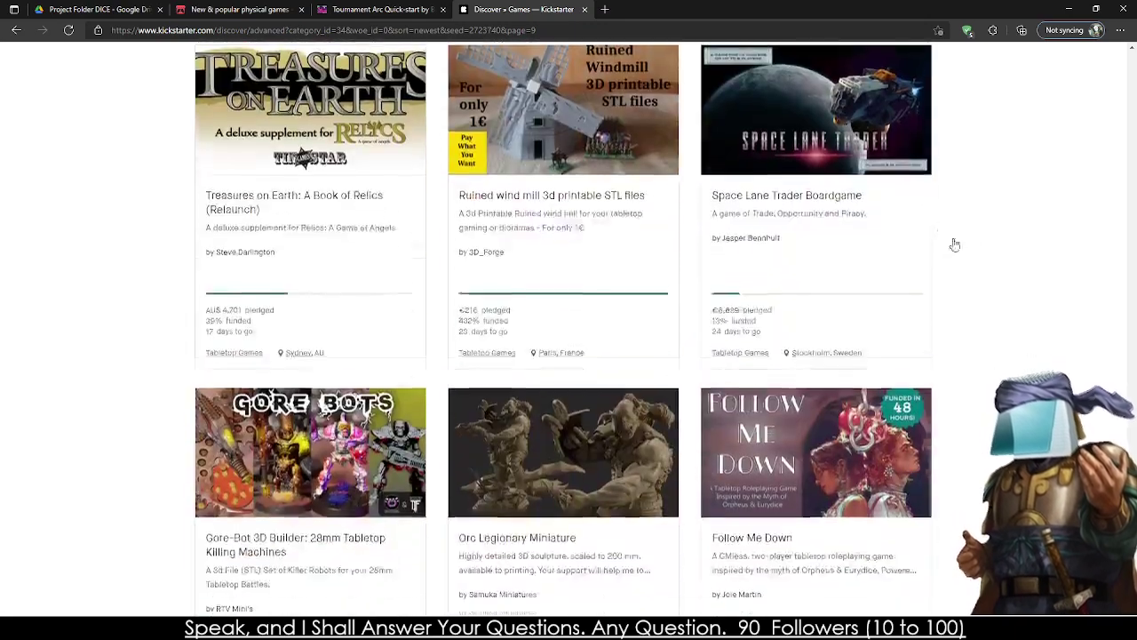
pyautogui.scroll(-3, 957, 267)
pyautogui.scroll(-4, 954, 298)
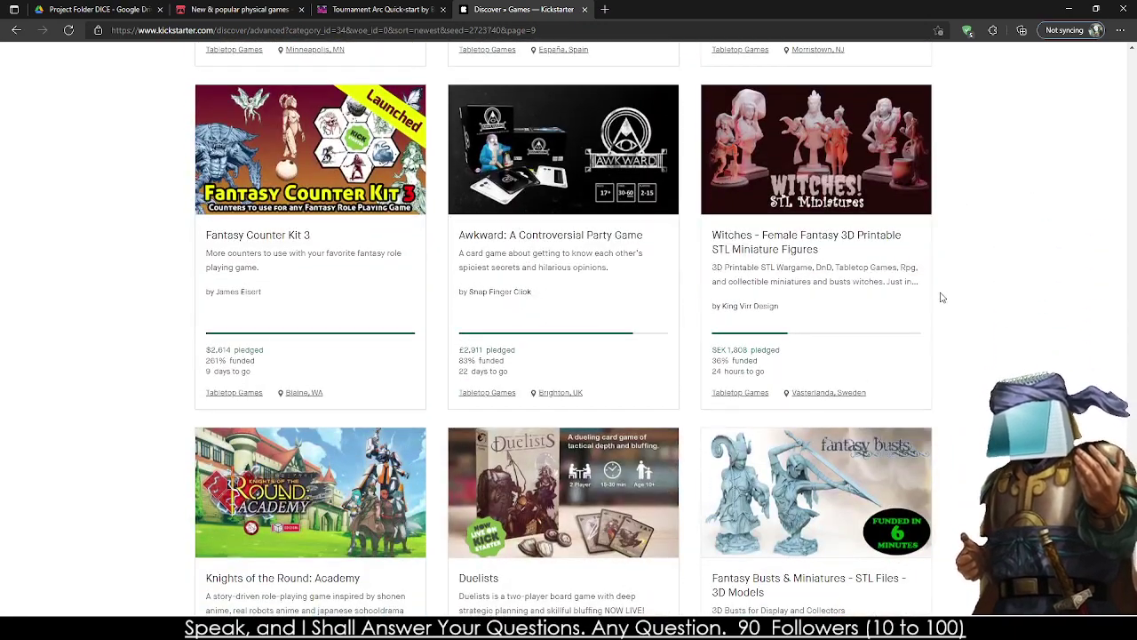
pyautogui.scroll(-4, 942, 297)
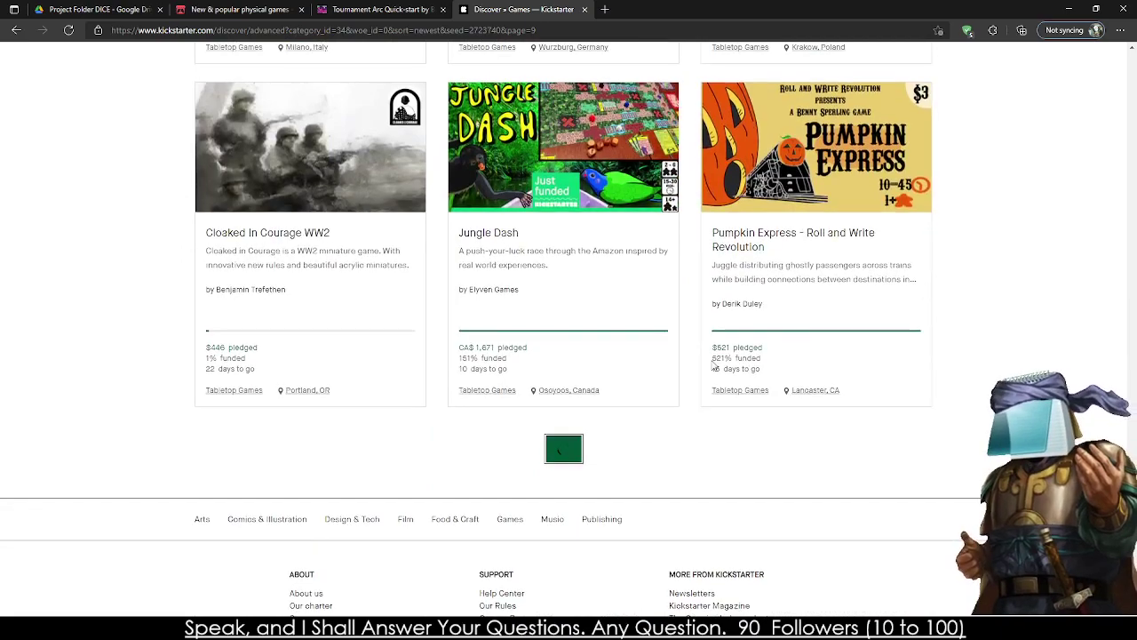
# - Load further batches of tabletop projects and examine the older campaigns in the listing
pyautogui.click(557, 449)
pyautogui.scroll(-2, 953, 241)
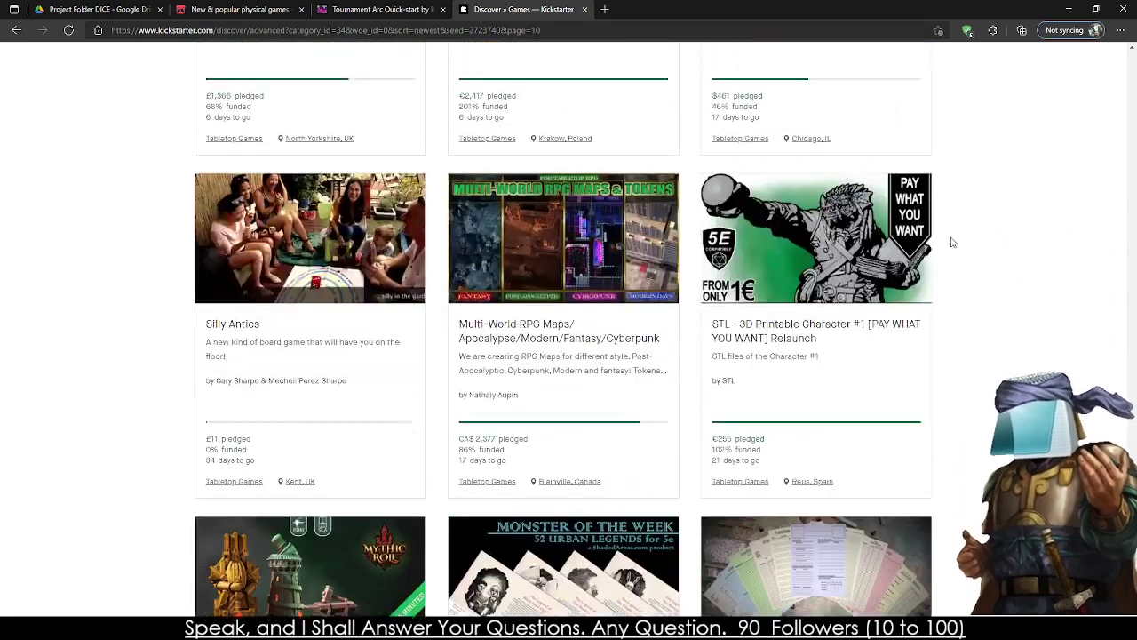
pyautogui.scroll(-6, 952, 242)
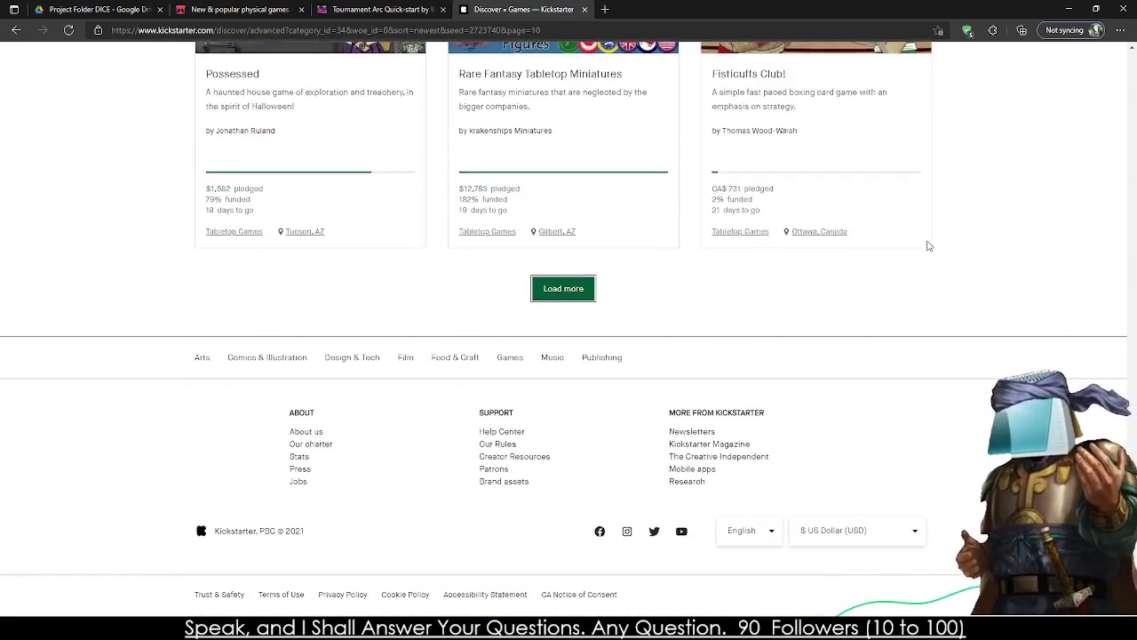
pyautogui.click(573, 291)
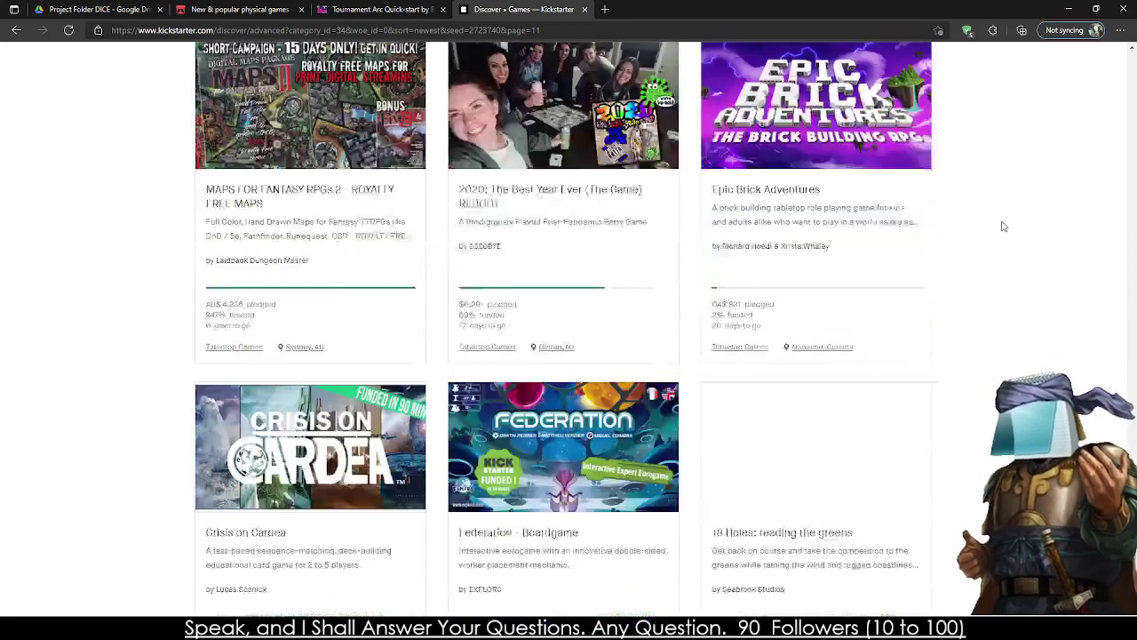
pyautogui.scroll(-3, 995, 227)
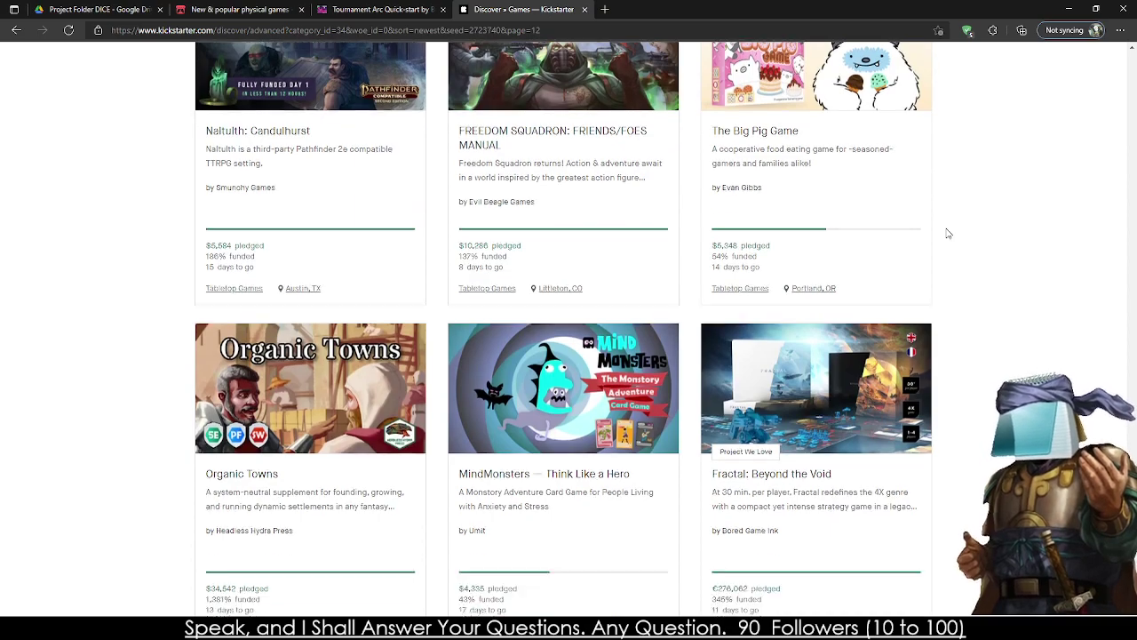
pyautogui.scroll(-3, 948, 233)
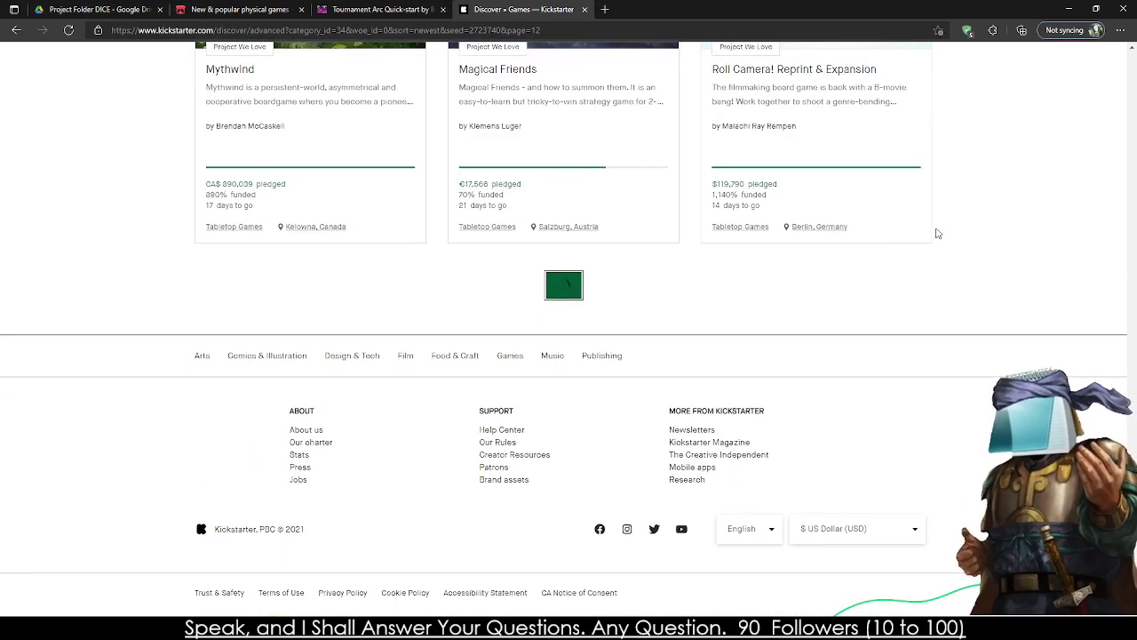
pyautogui.scroll(-6, 985, 289)
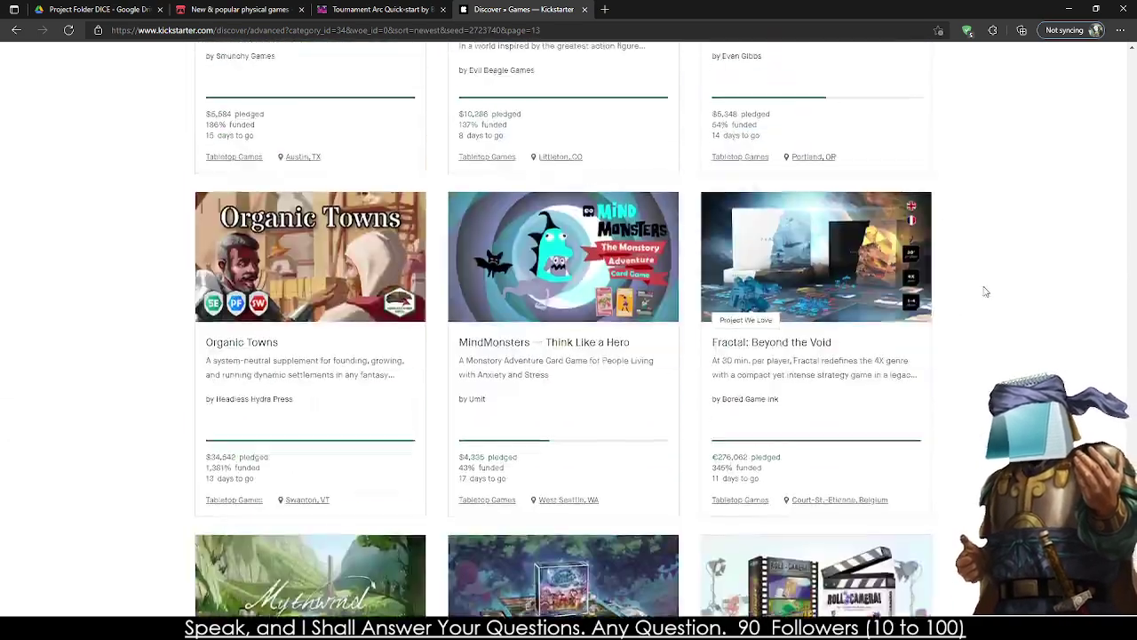
# - Go back through the loaded projects to the Tournament Arc: the sports anime roleplaying game campaign
pyautogui.scroll(10, 897, 321)
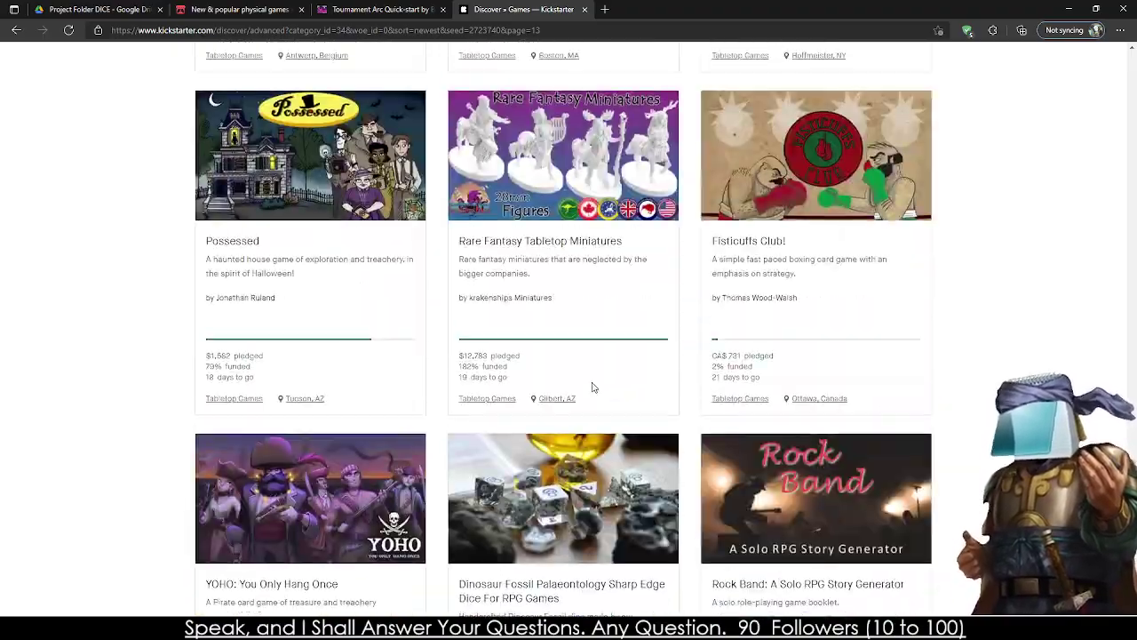
pyautogui.scroll(15, 627, 321)
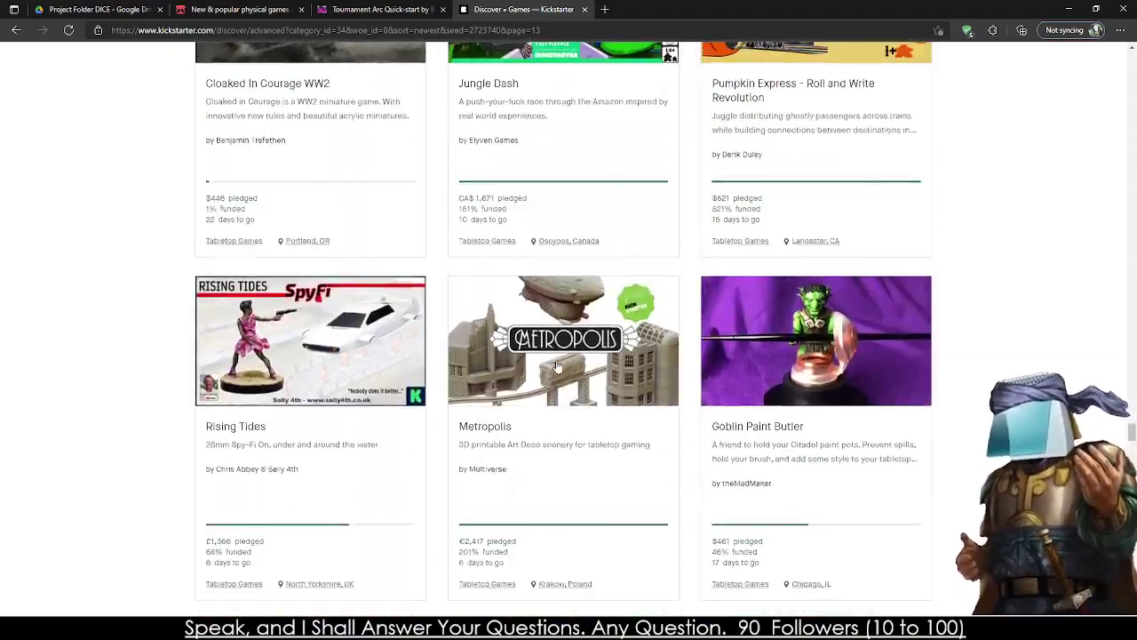
pyautogui.scroll(15, 557, 366)
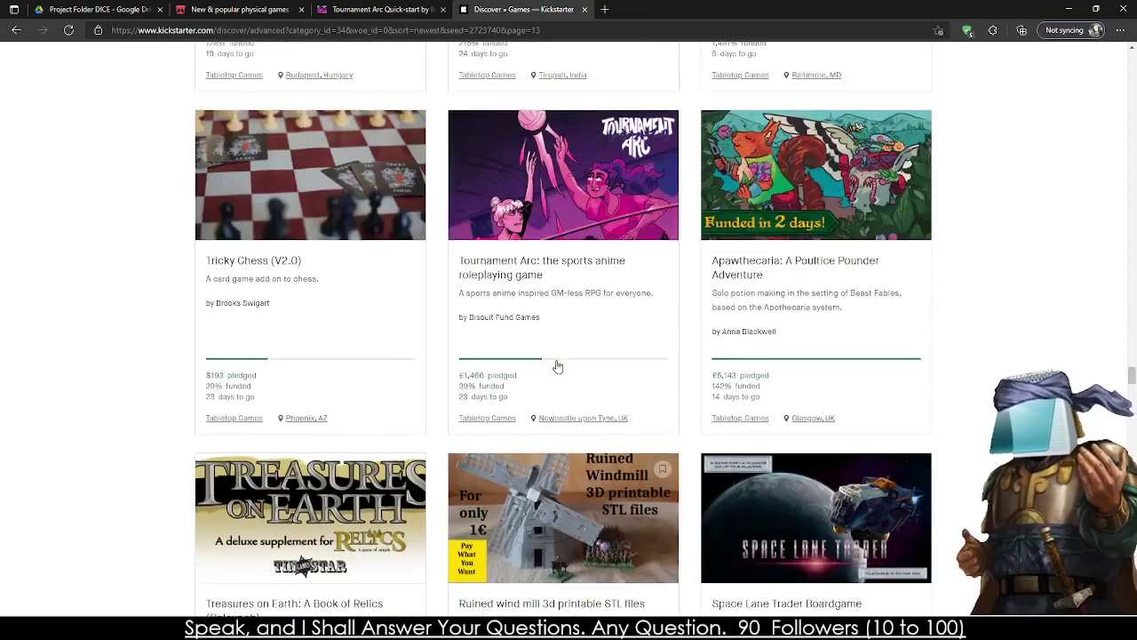
# - Open the Tournament Arc sports anime roleplaying game campaign from the Kickstarter games listing
pyautogui.scroll(3, 557, 366)
pyautogui.click(562, 400)
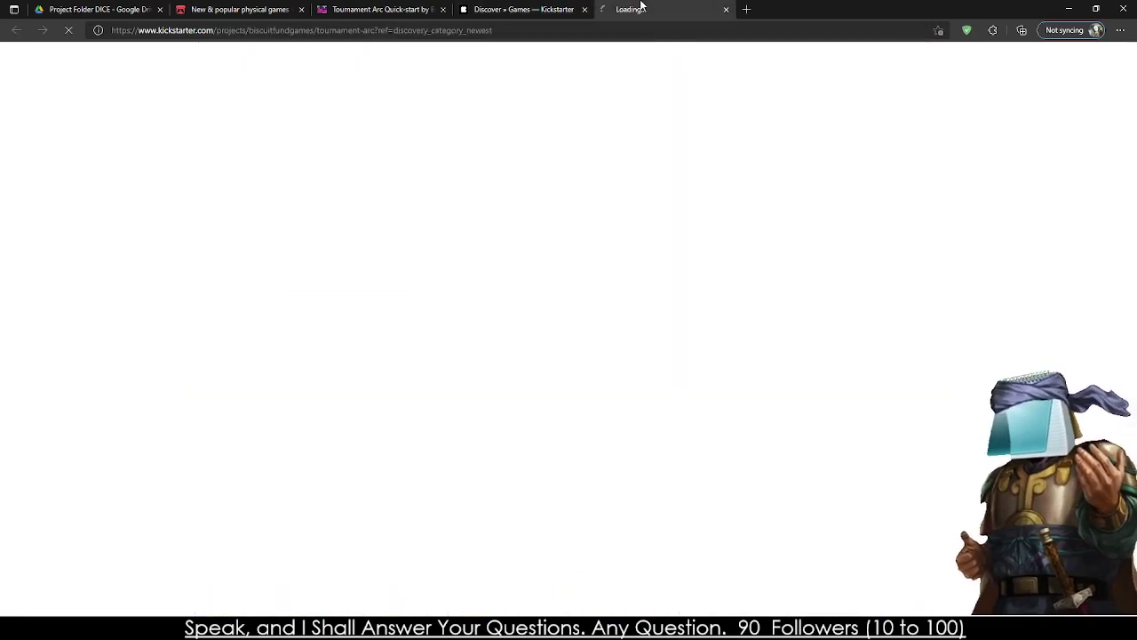
# - Open the recommended Fight With Spirit: A Sports Drama RPG campaign and close the Discover games listing
pyautogui.scroll(-7, 755, 373)
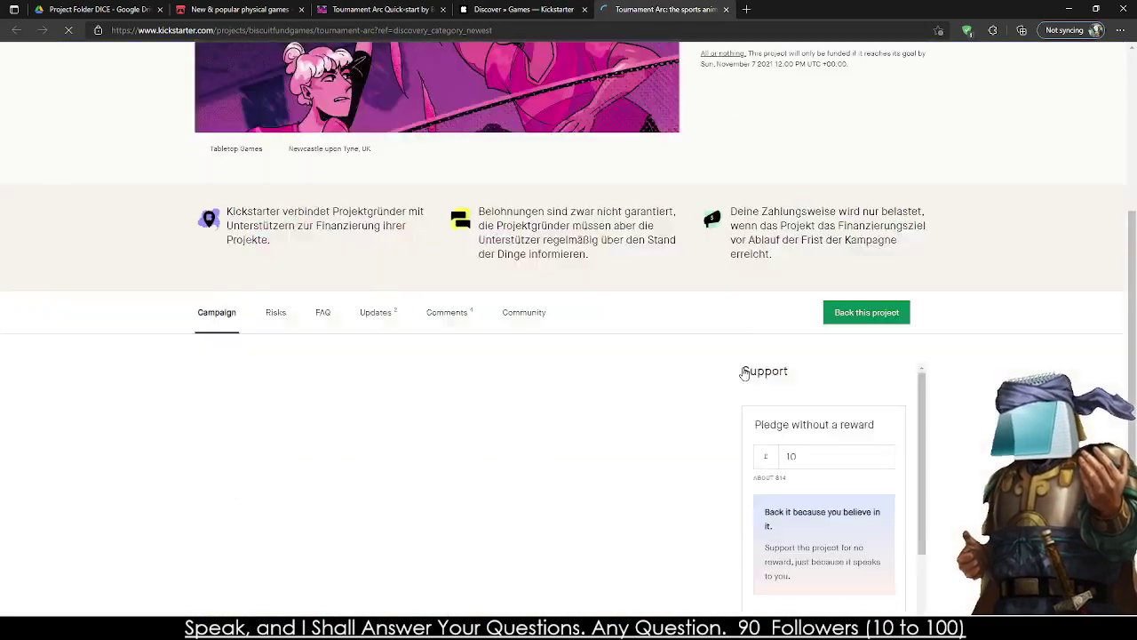
pyautogui.scroll(-5, 687, 370)
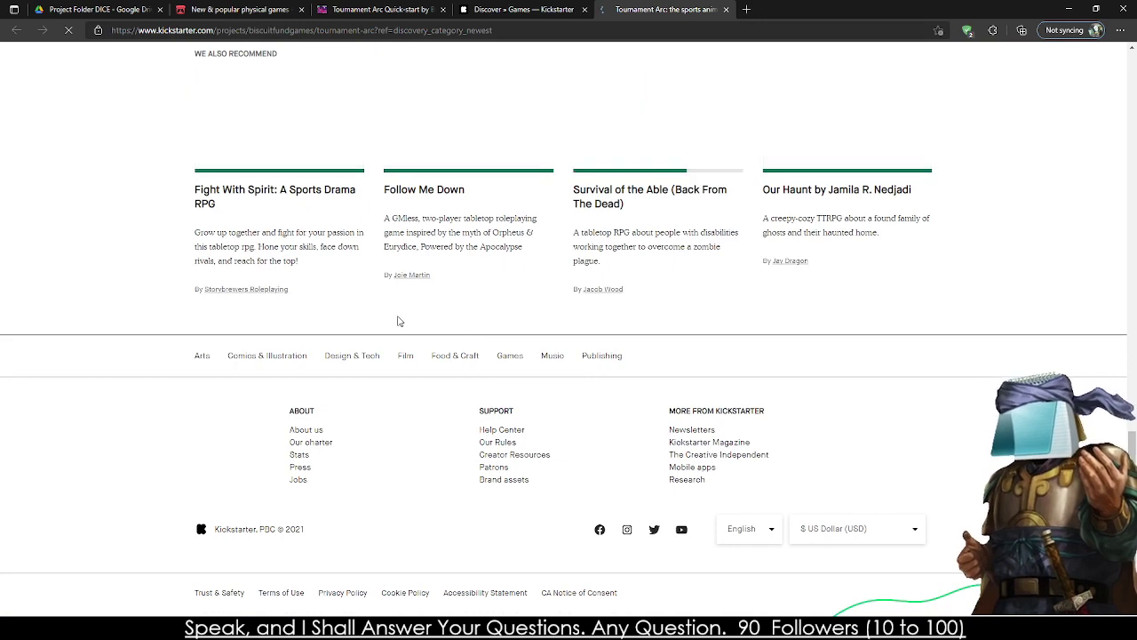
pyautogui.click(290, 193)
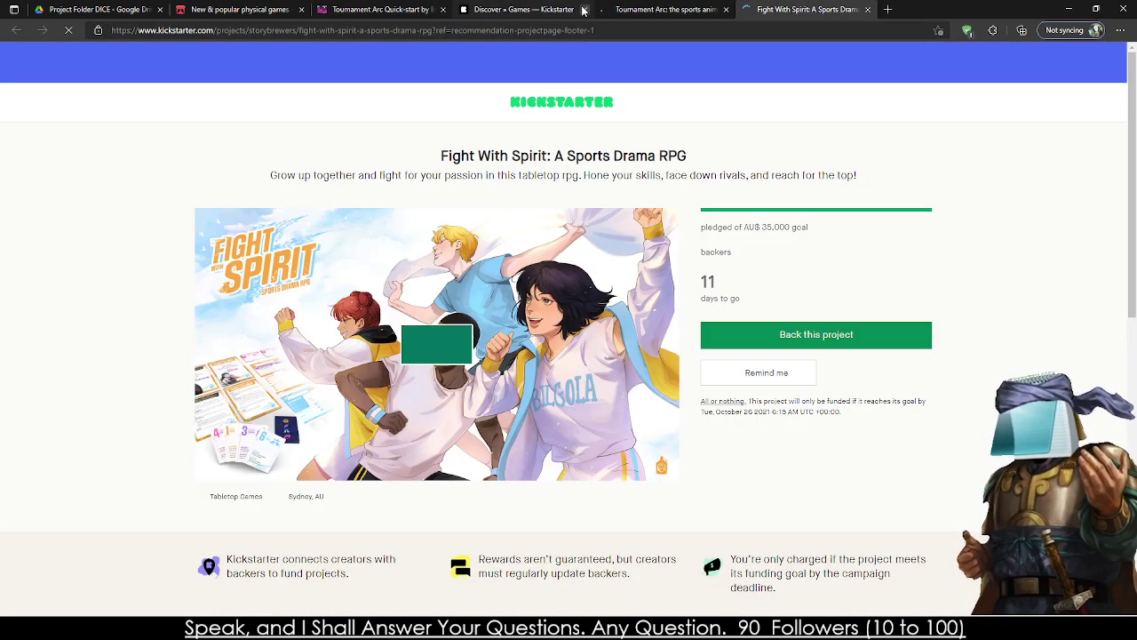
pyautogui.click(584, 9)
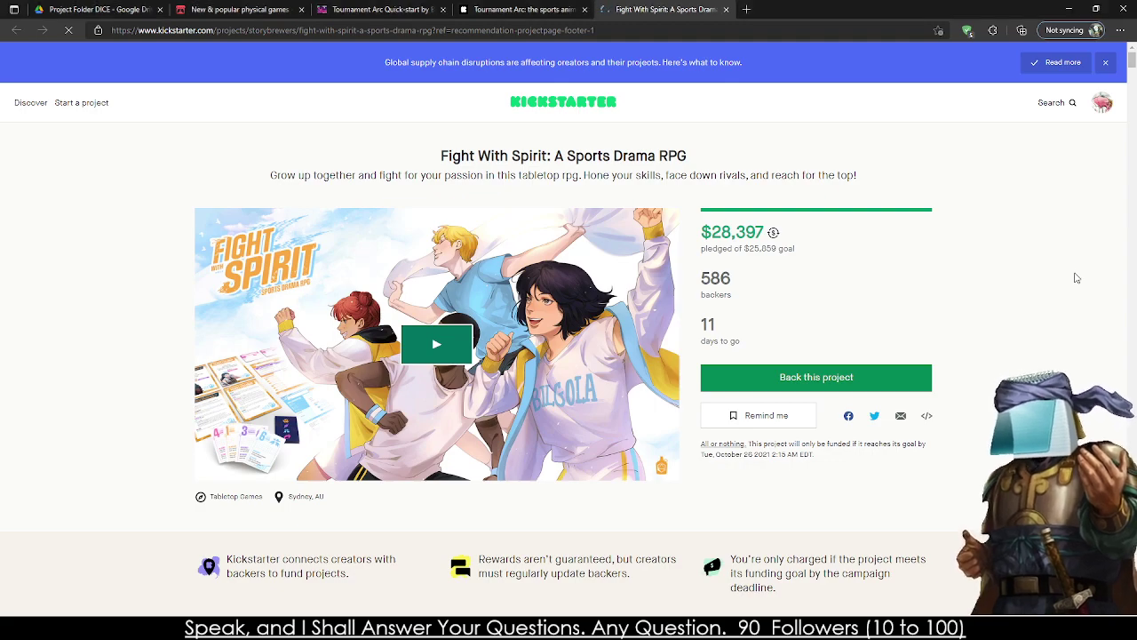
# - Compare the Tournament Arc and Fight With Spirit campaign pages, examining their titles, cover art, pledged amounts, backers and remaining days
pyautogui.click(466, 7)
pyautogui.scroll(15, 1007, 118)
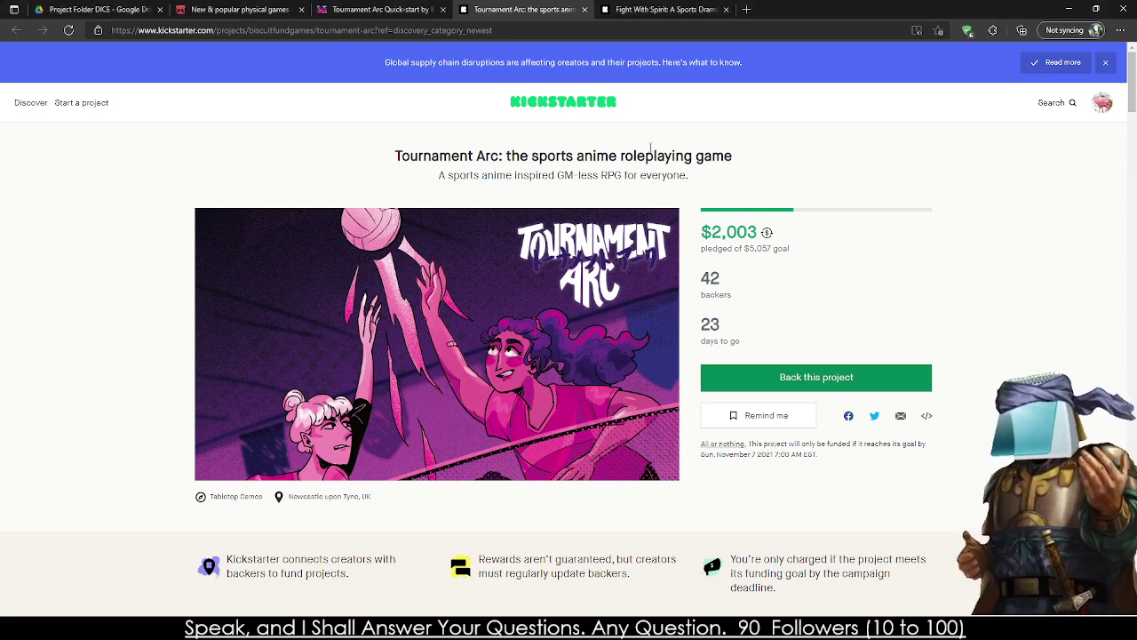
pyautogui.click(683, 8)
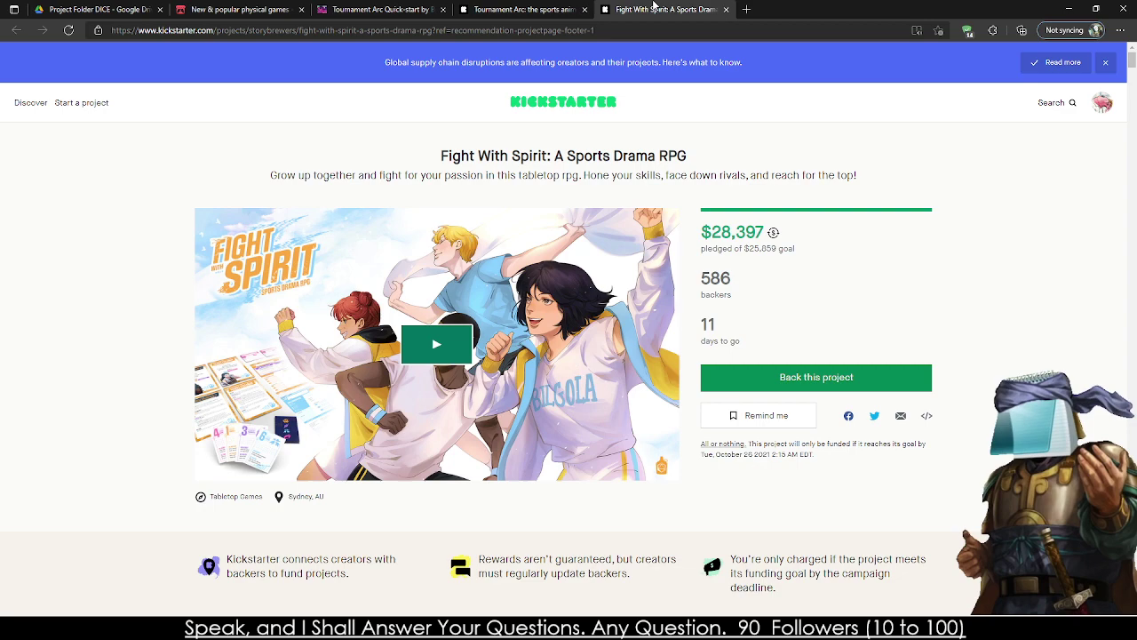
pyautogui.click(546, 7)
pyautogui.click(615, 7)
pyautogui.click(569, 7)
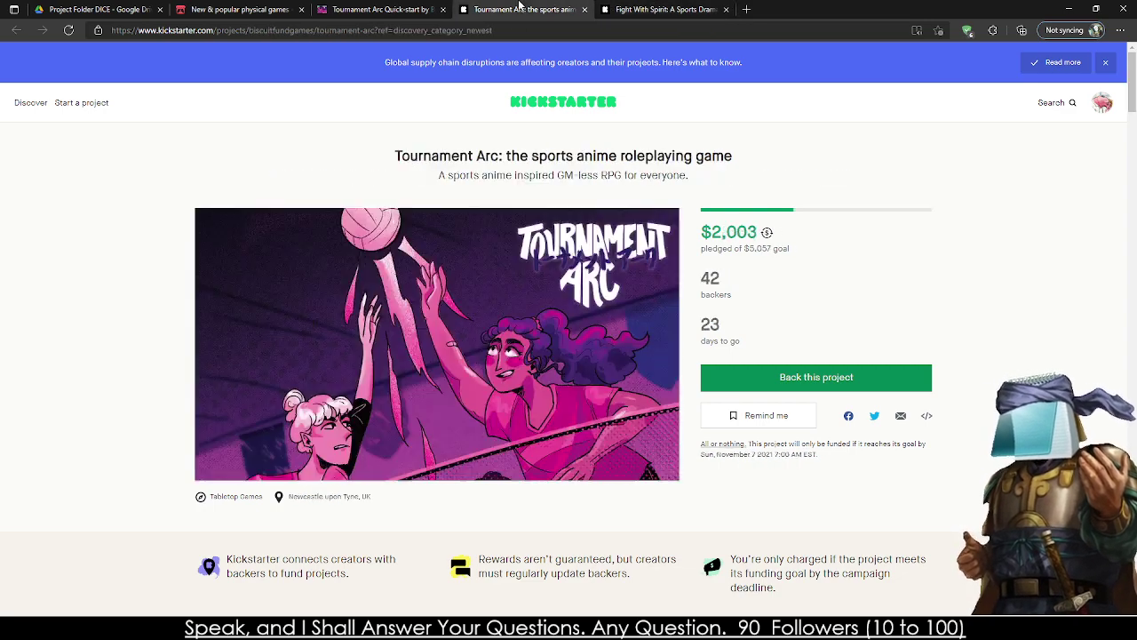
pyautogui.click(603, 8)
pyautogui.click(533, 7)
pyautogui.click(609, 8)
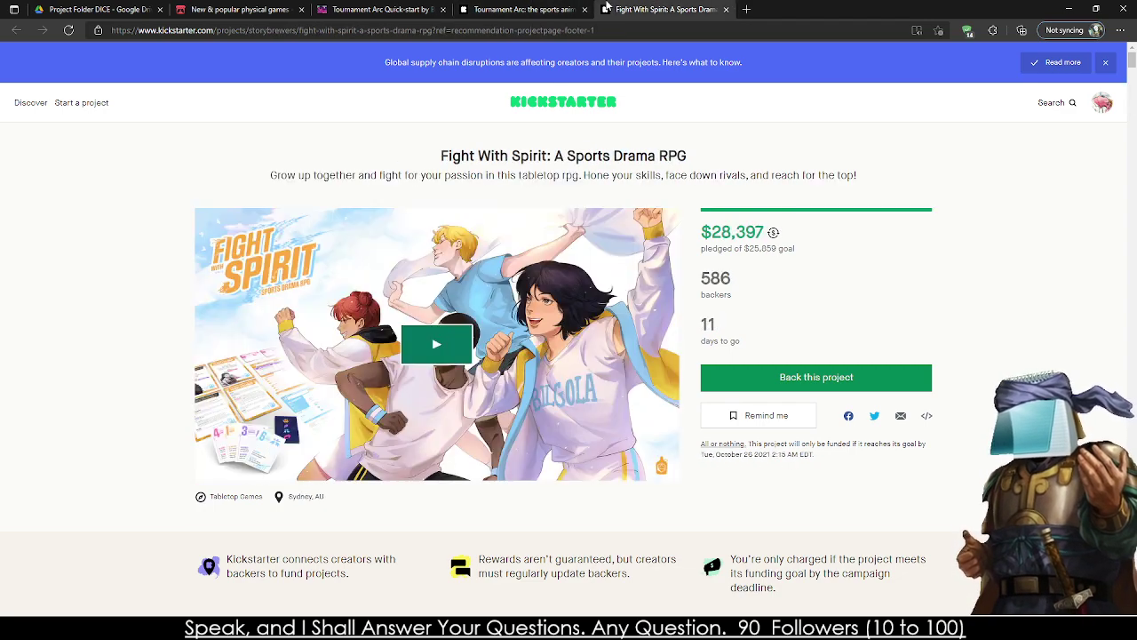
pyautogui.click(562, 7)
pyautogui.click(601, 7)
pyautogui.click(559, 7)
pyautogui.click(622, 7)
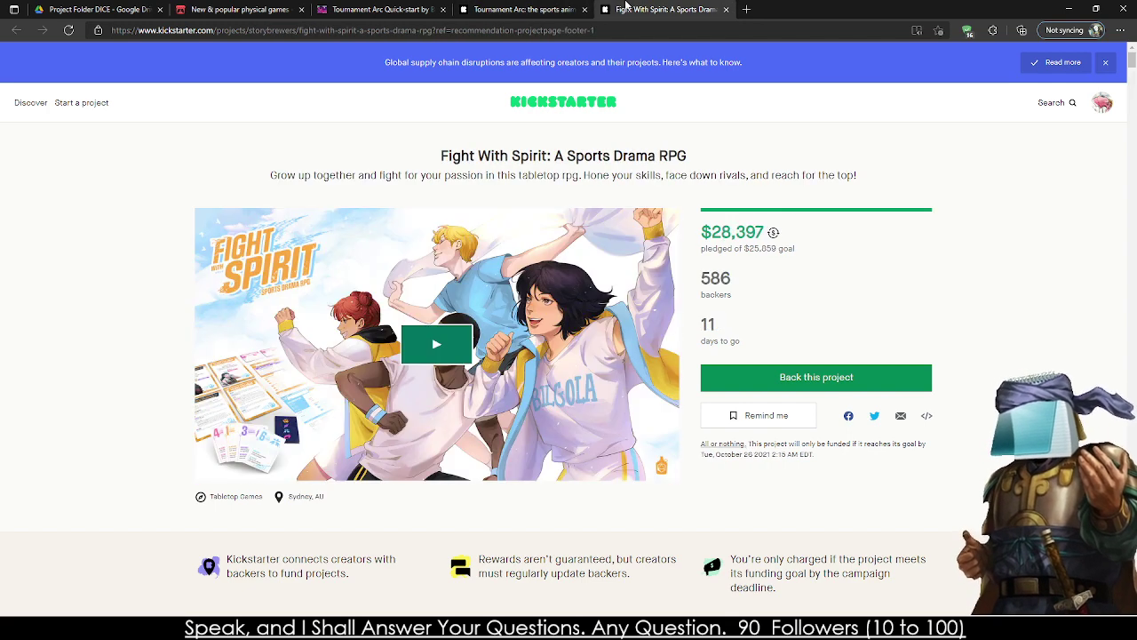
pyautogui.click(560, 7)
pyautogui.click(619, 8)
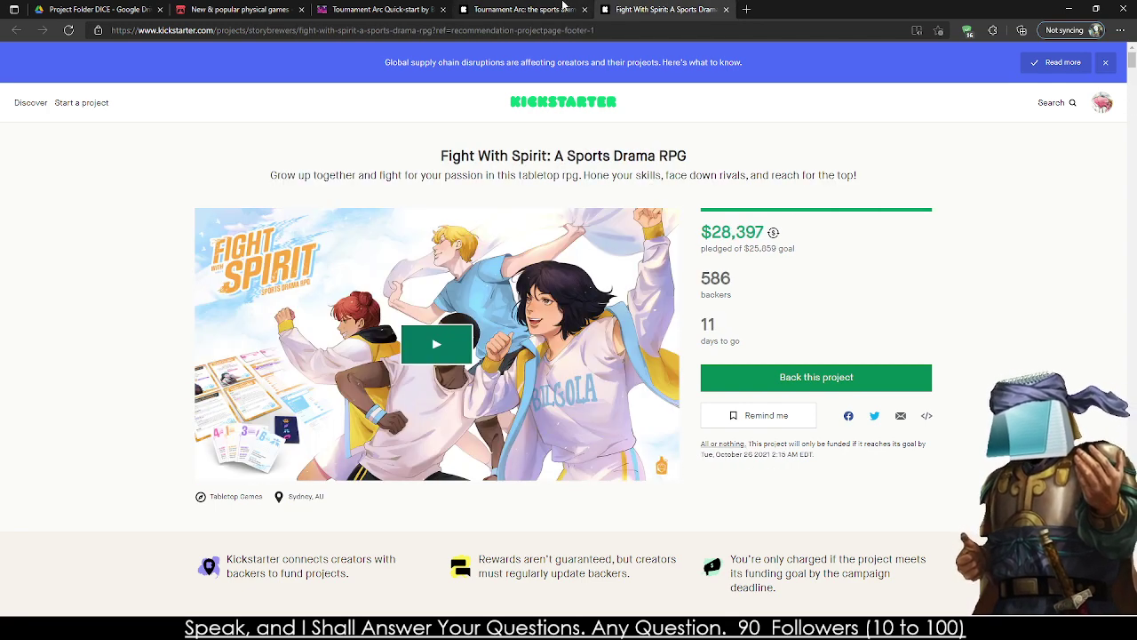
pyautogui.click(562, 7)
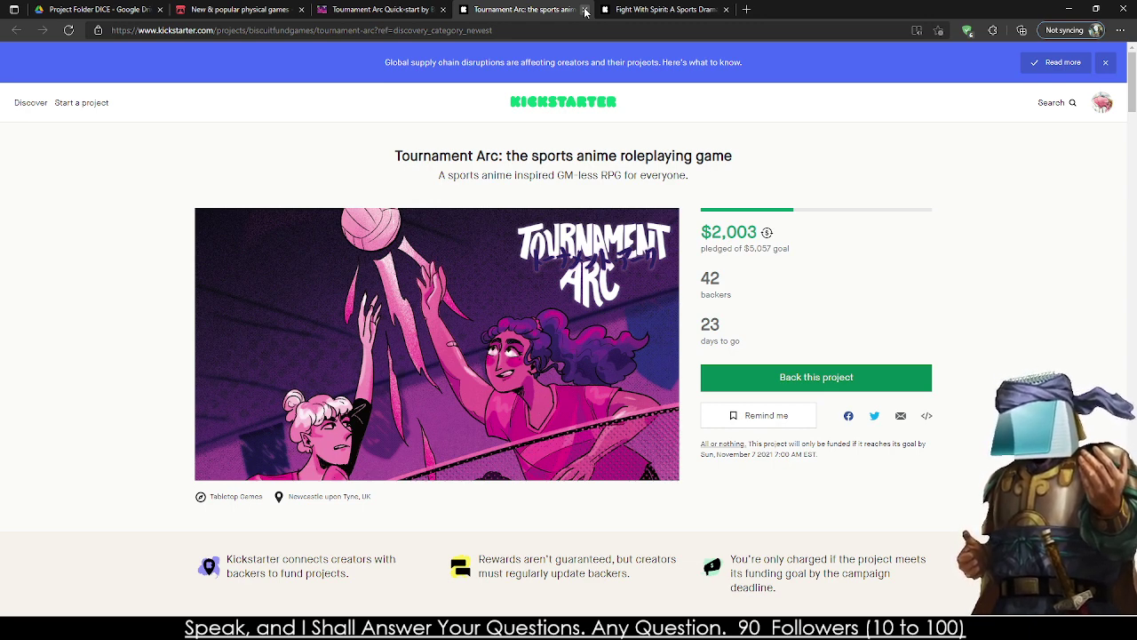
pyautogui.click(619, 8)
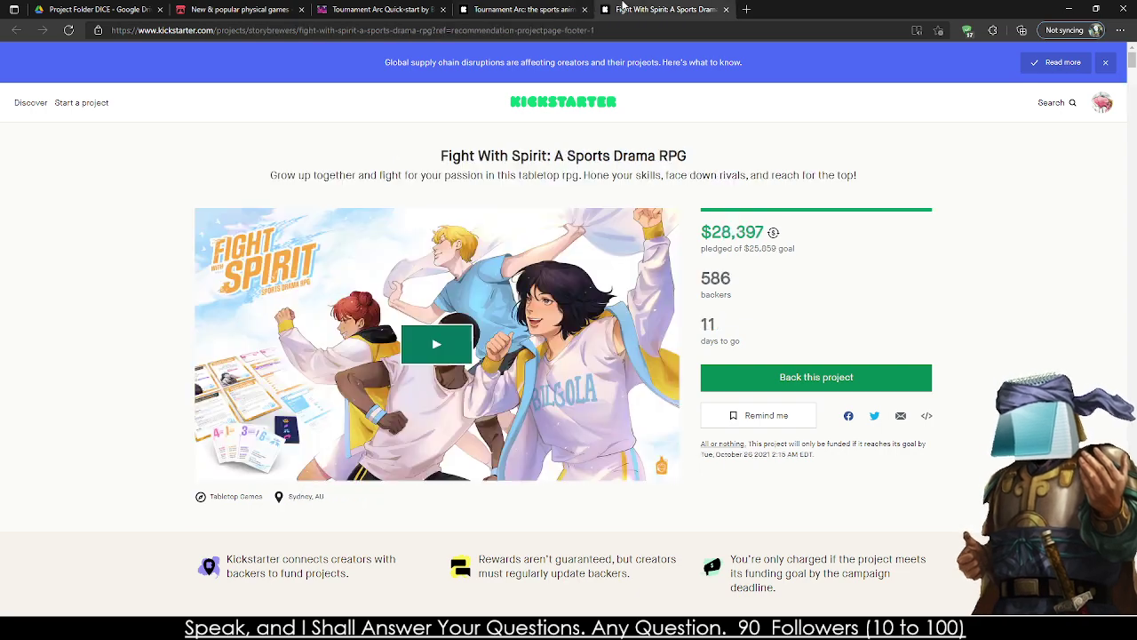
pyautogui.click(561, 7)
pyautogui.click(619, 8)
pyautogui.click(563, 7)
pyautogui.click(615, 8)
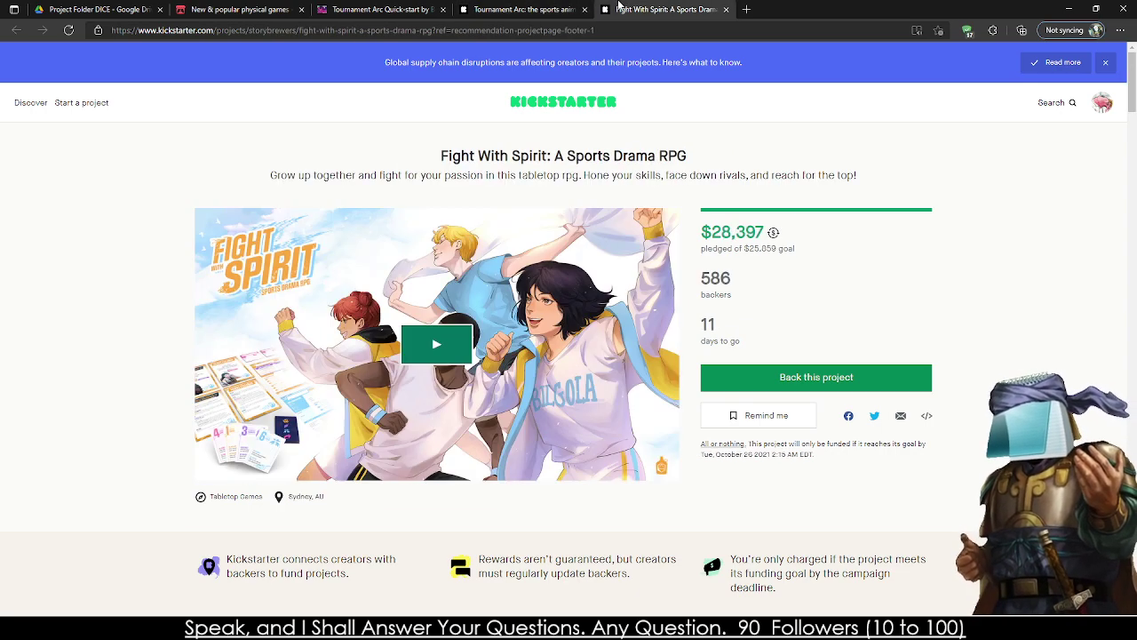
pyautogui.click(573, 8)
pyautogui.click(642, 7)
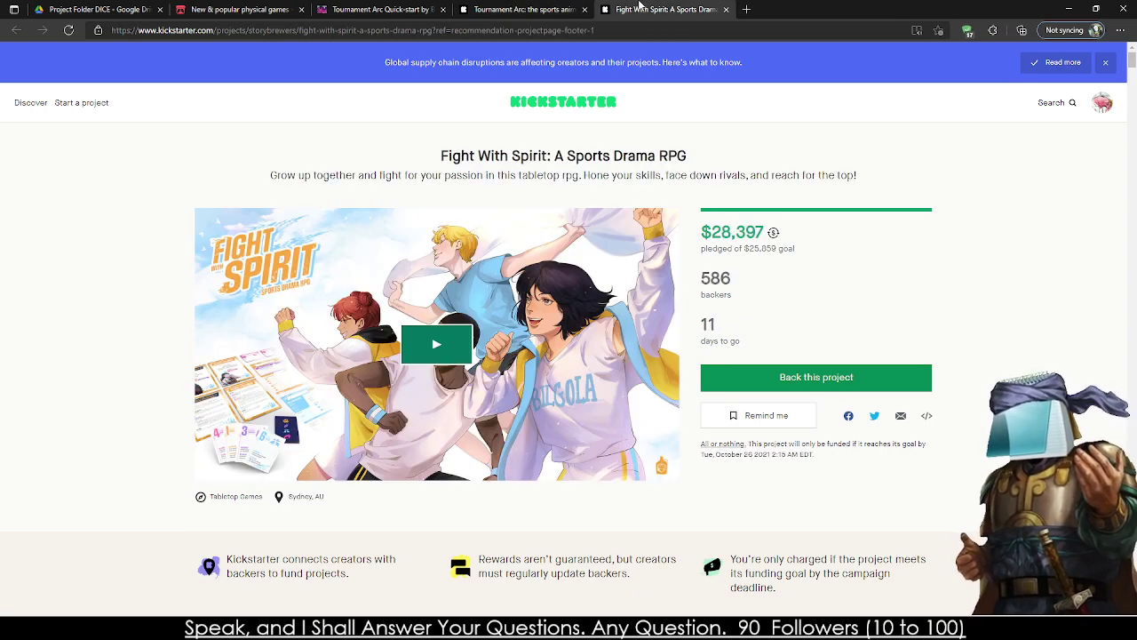
pyautogui.click(572, 7)
pyautogui.click(653, 7)
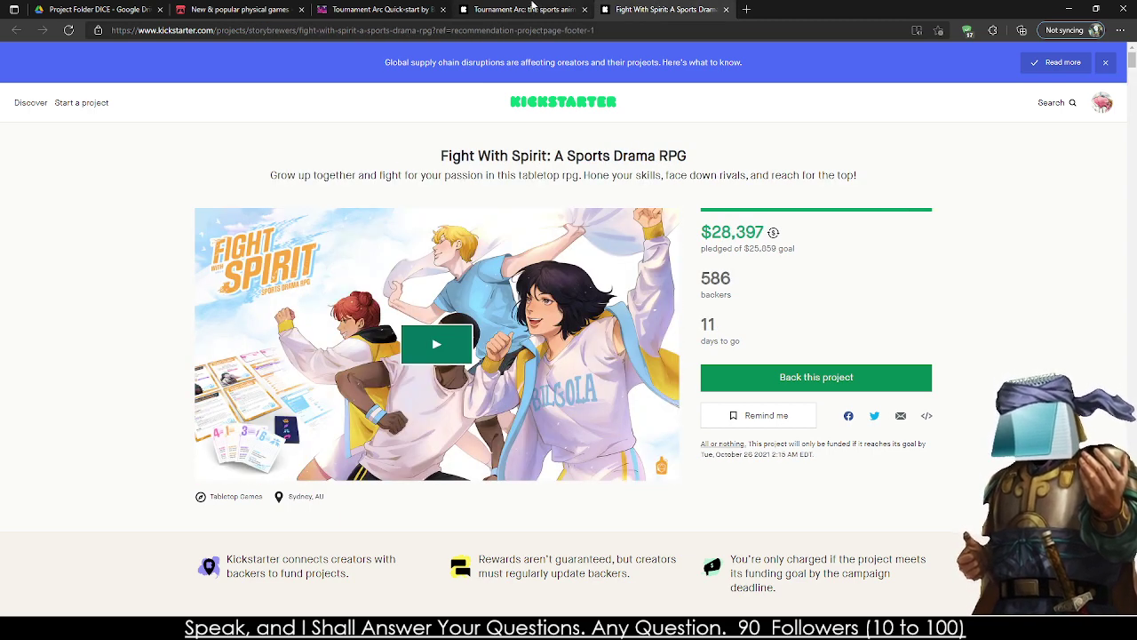
pyautogui.click(532, 6)
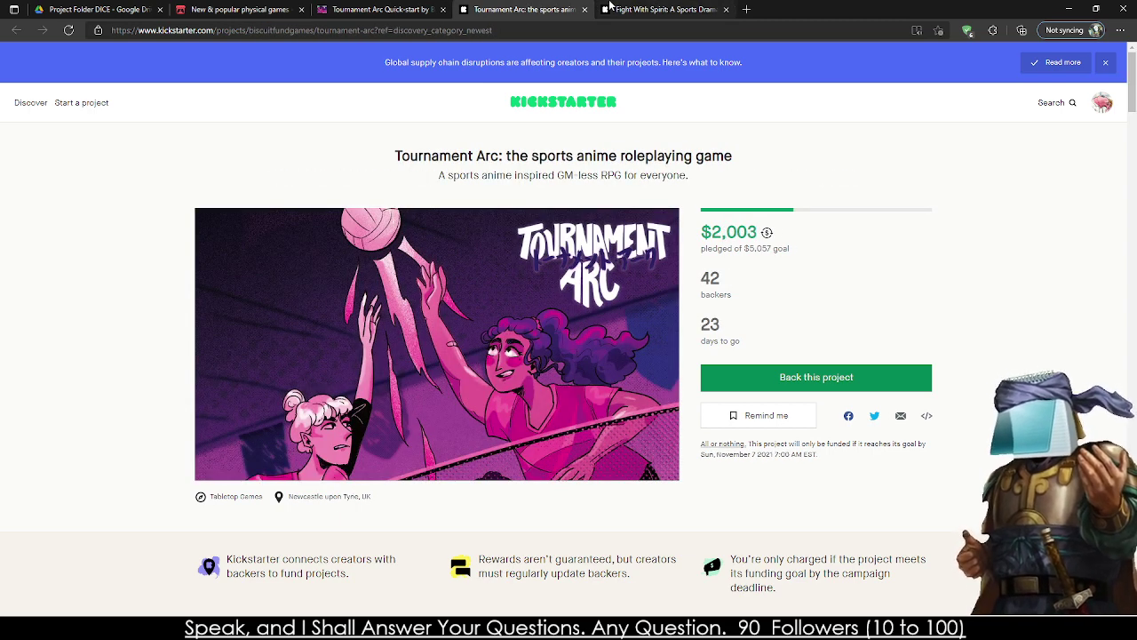
pyautogui.click(609, 7)
pyautogui.click(576, 9)
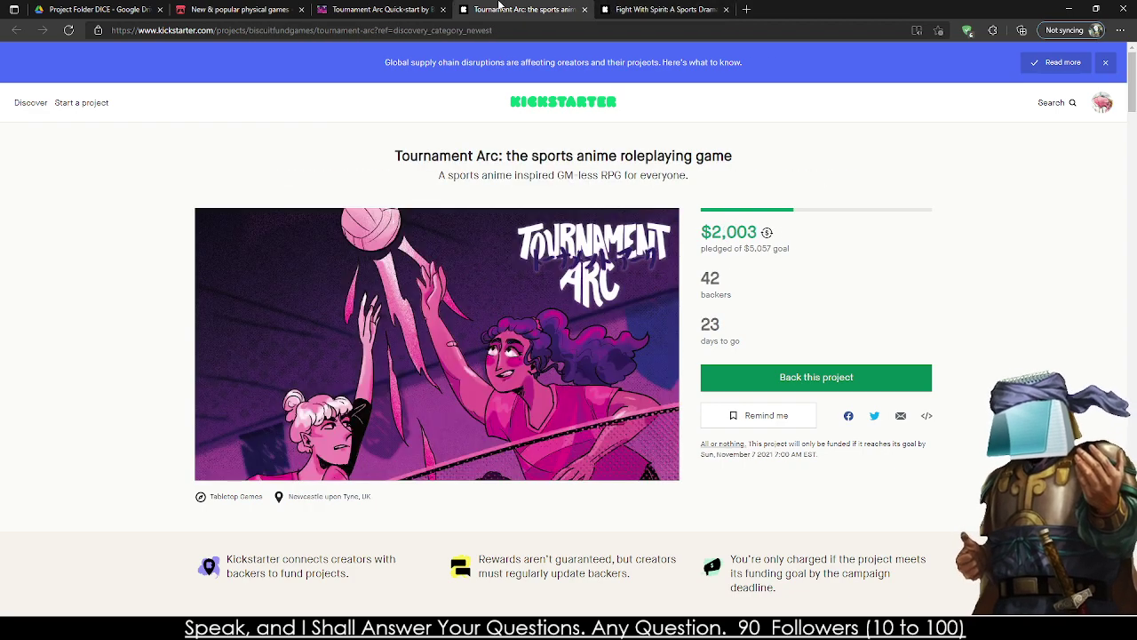
# - Close both Kickstarter campaign pages and the Tournament Arc quick-start page, returning to the itch.io physical games listing
pyautogui.click(583, 9)
pyautogui.click(584, 9)
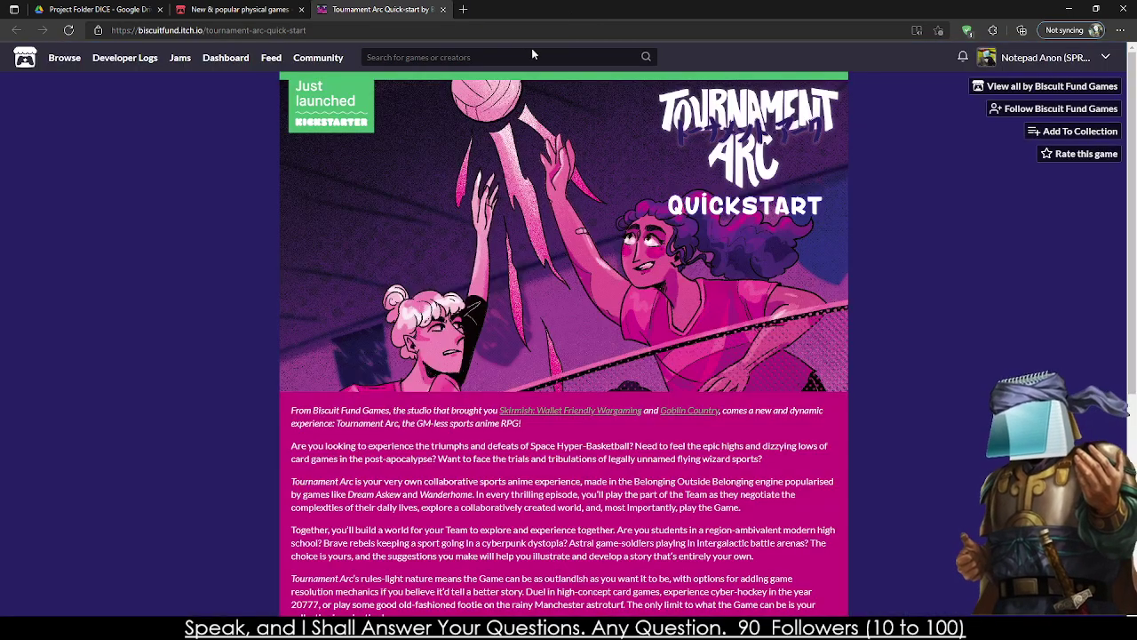
pyautogui.click(442, 9)
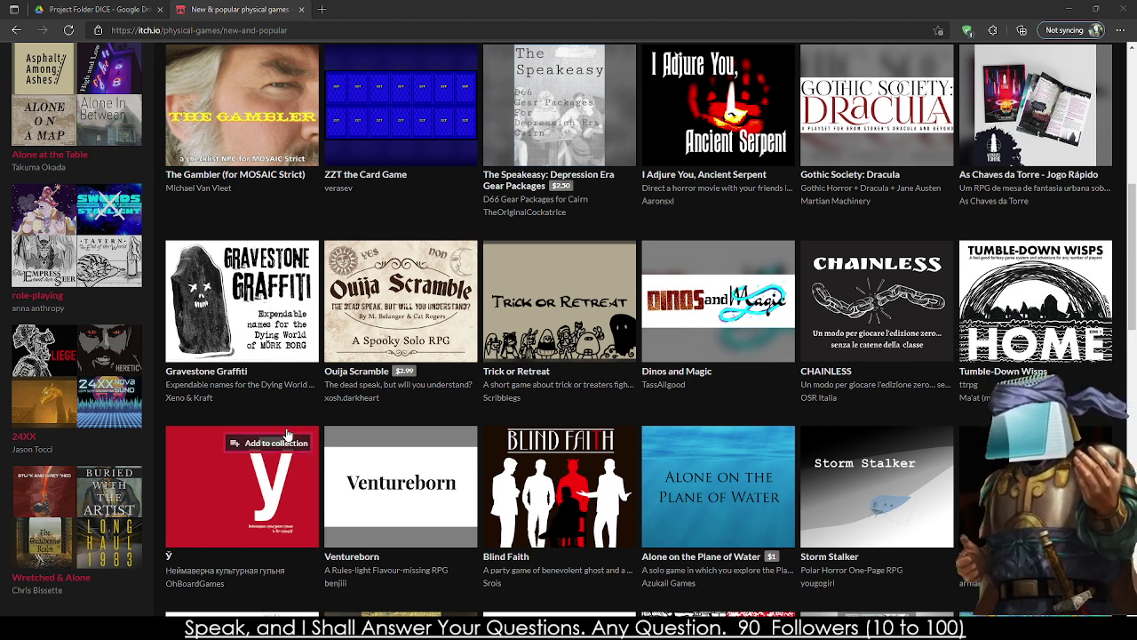
# - Browse the new and popular physical games on itch.io, examining the covers, titles, short descriptions and preview pop-ups
pyautogui.scroll(-2, 300, 401)
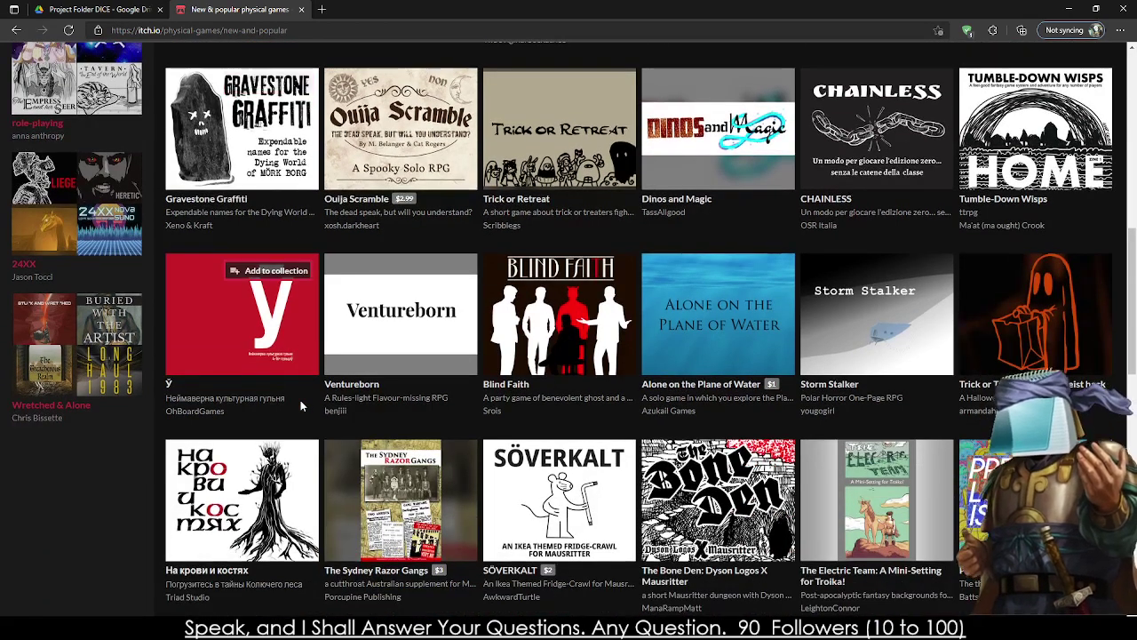
pyautogui.scroll(-3, 300, 400)
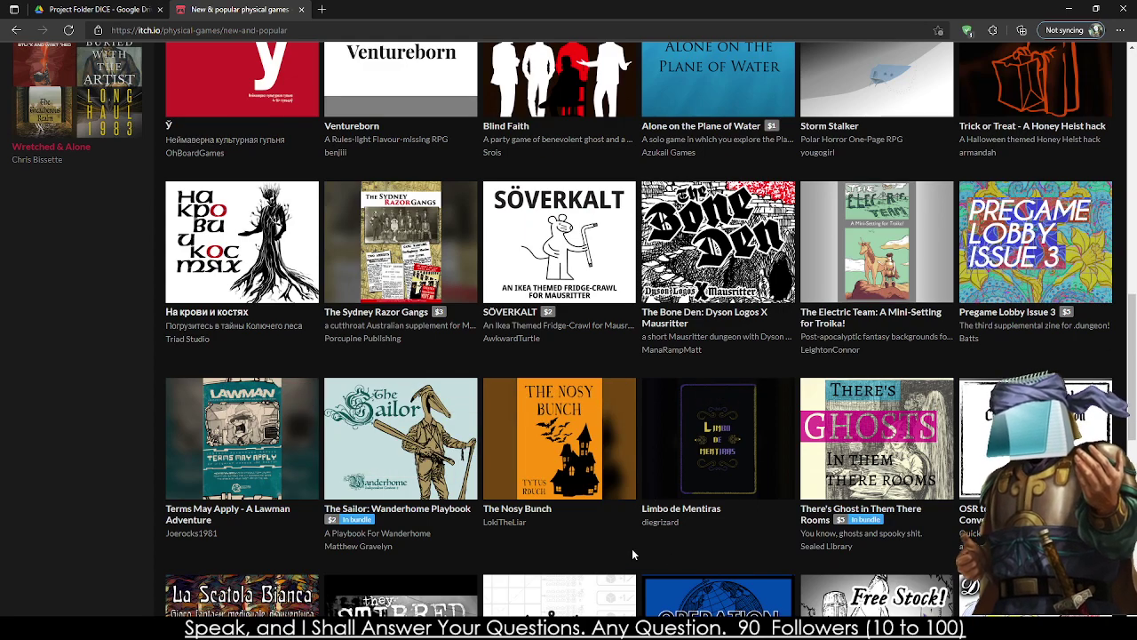
pyautogui.scroll(-4, 631, 548)
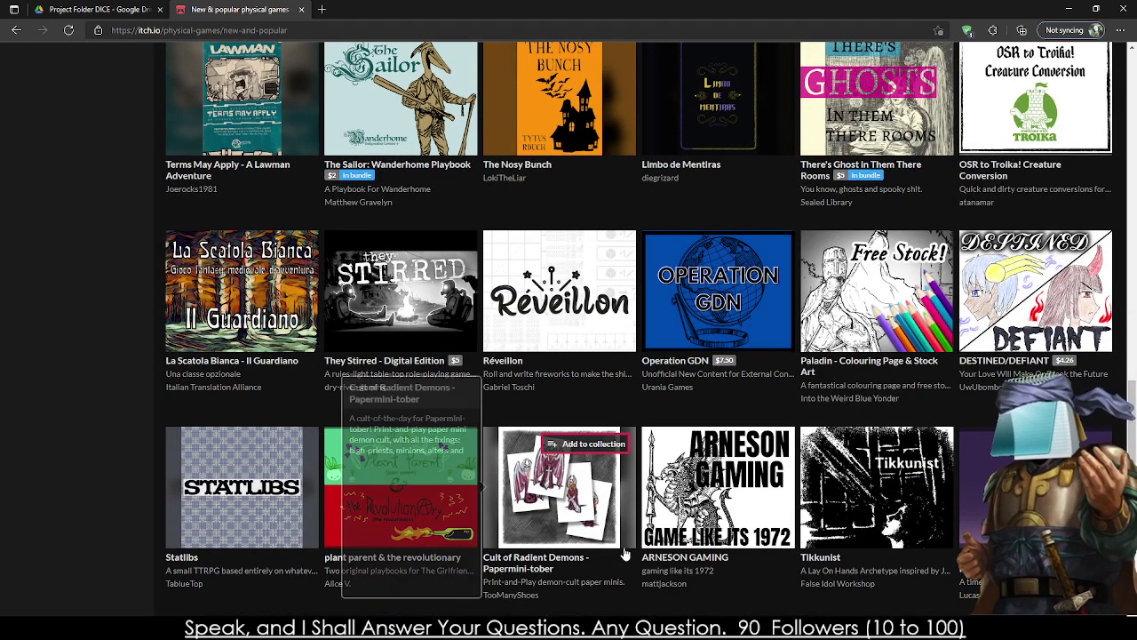
pyautogui.moveTo(626, 553)
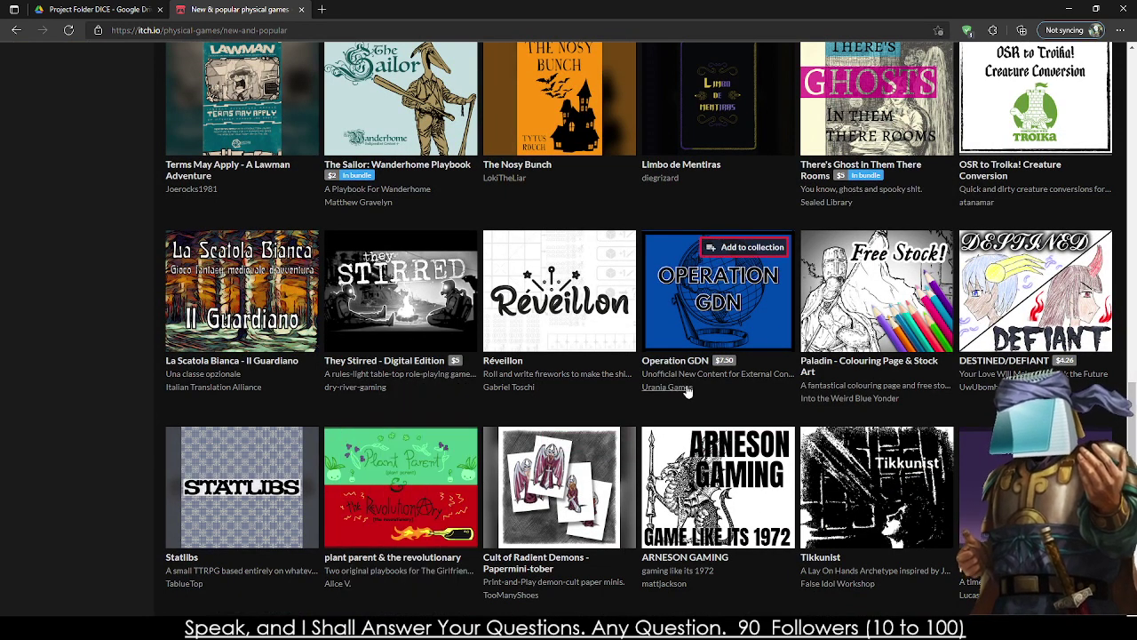
pyautogui.scroll(-3, 665, 356)
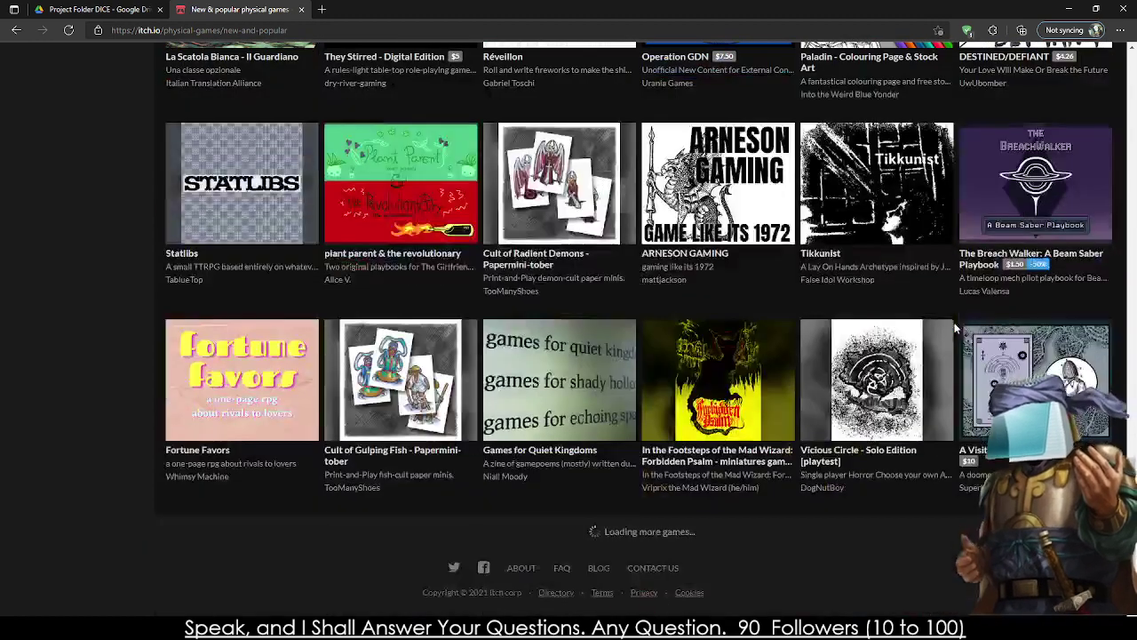
pyautogui.scroll(-3, 654, 323)
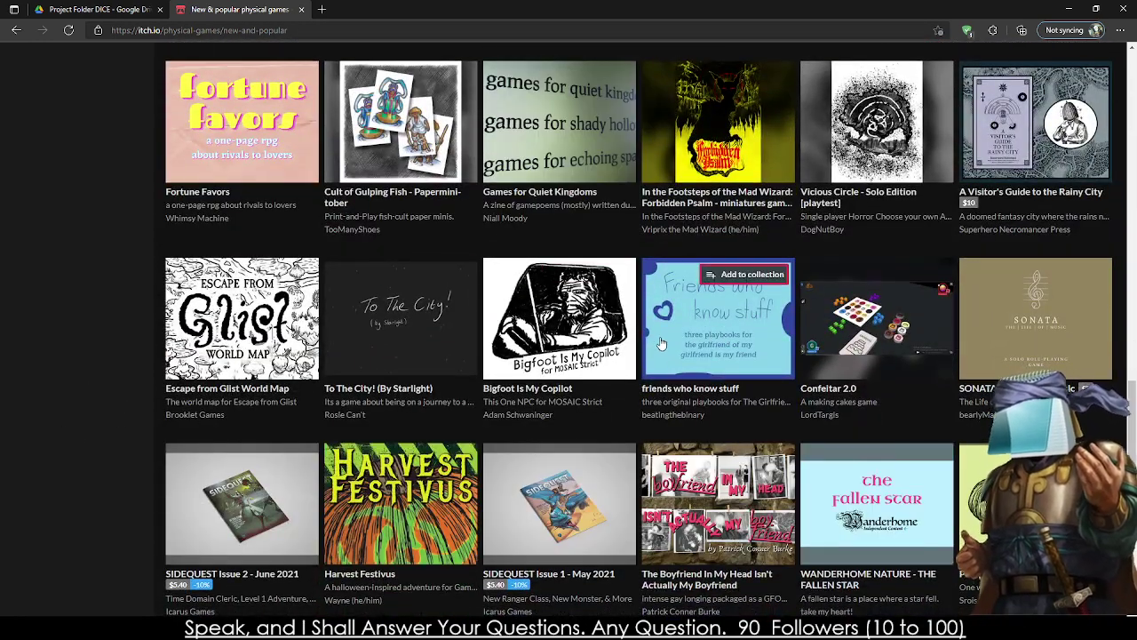
pyautogui.scroll(-6, 648, 337)
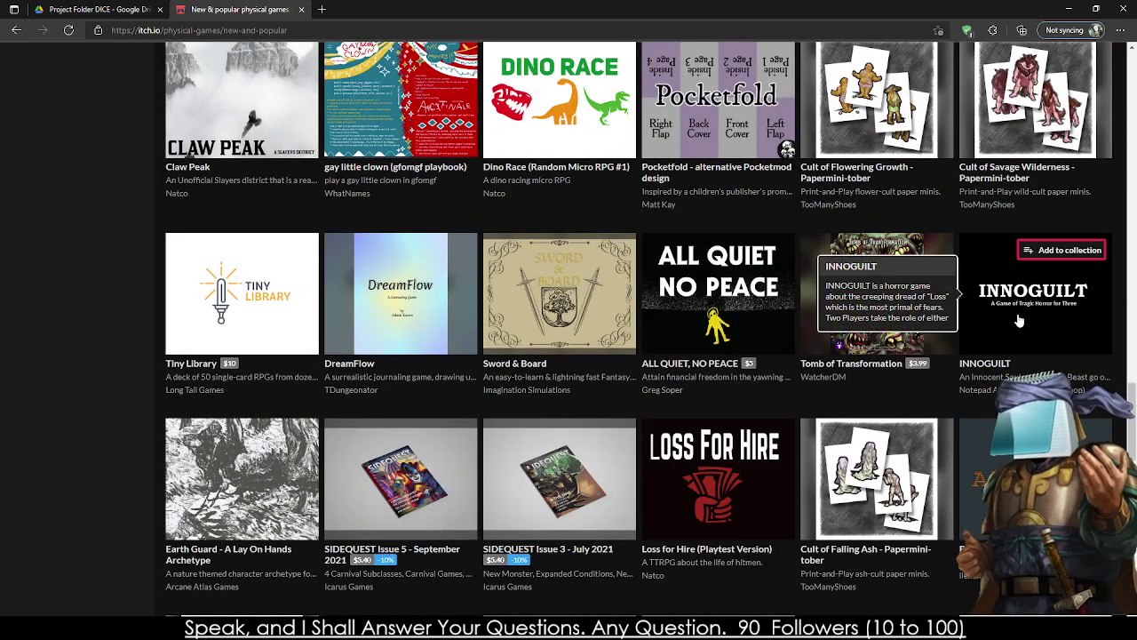
pyautogui.moveTo(137, 432)
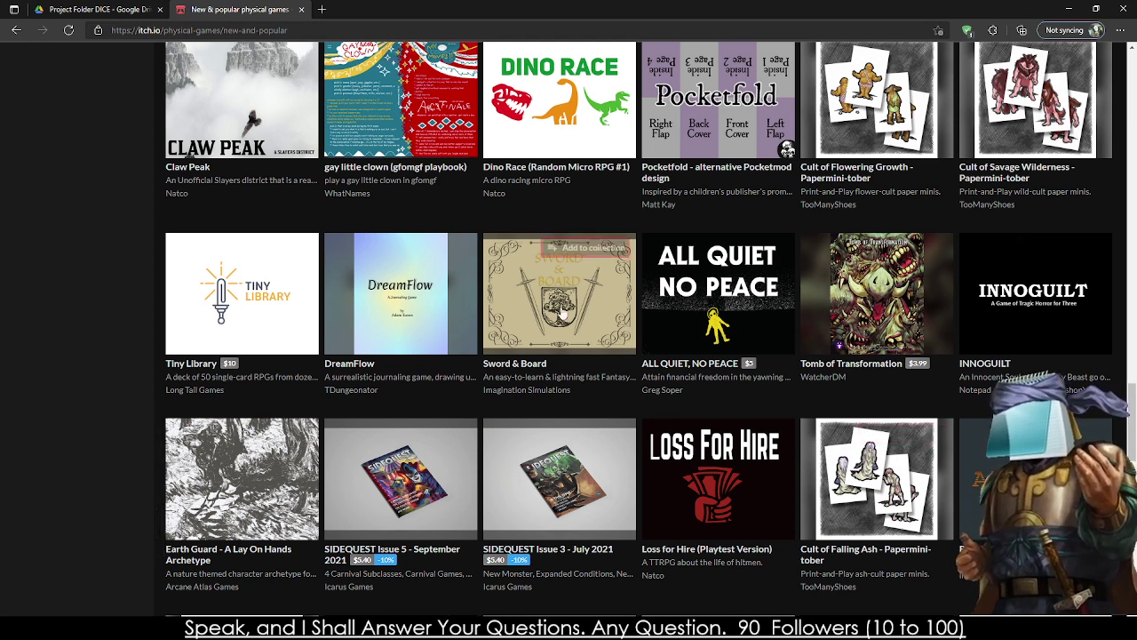
pyautogui.moveTo(573, 325)
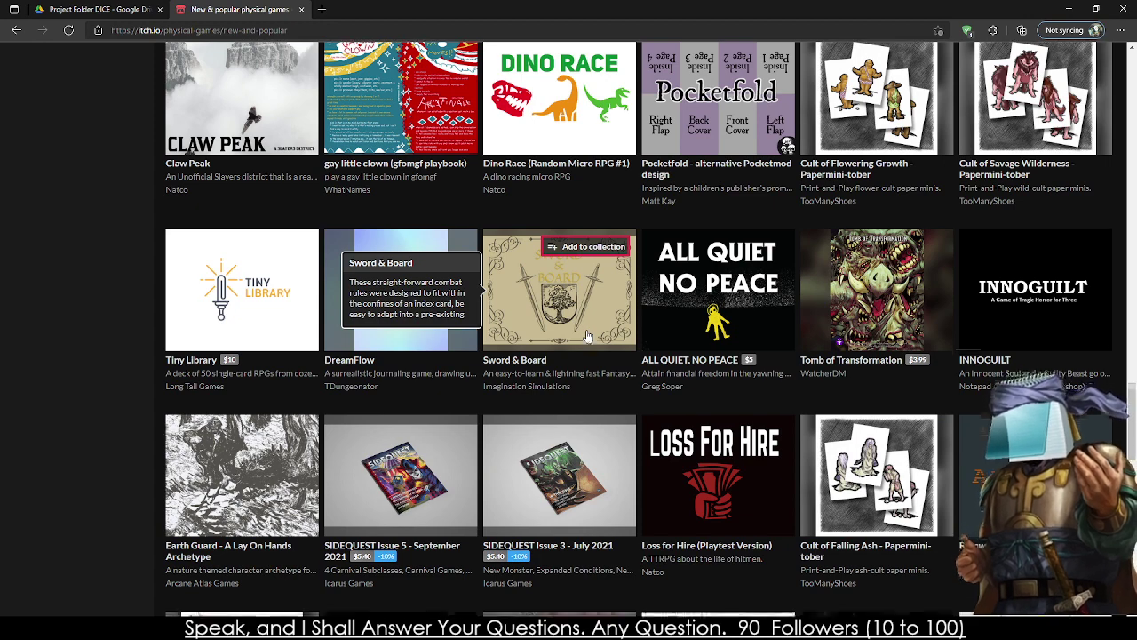
pyautogui.scroll(-5, 586, 336)
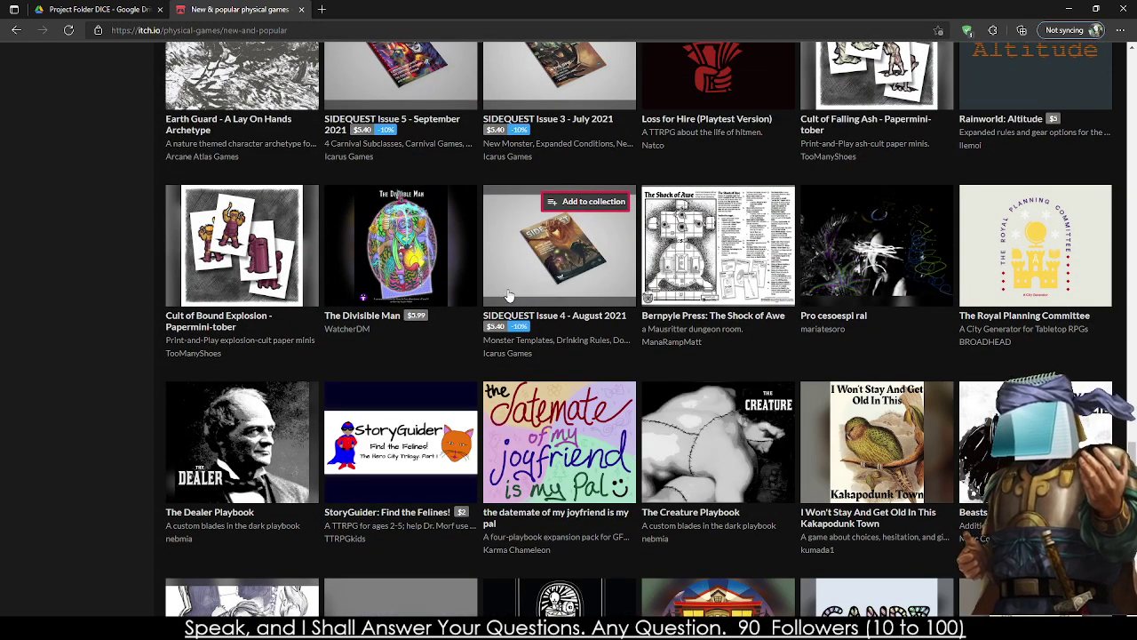
pyautogui.scroll(-1, 616, 234)
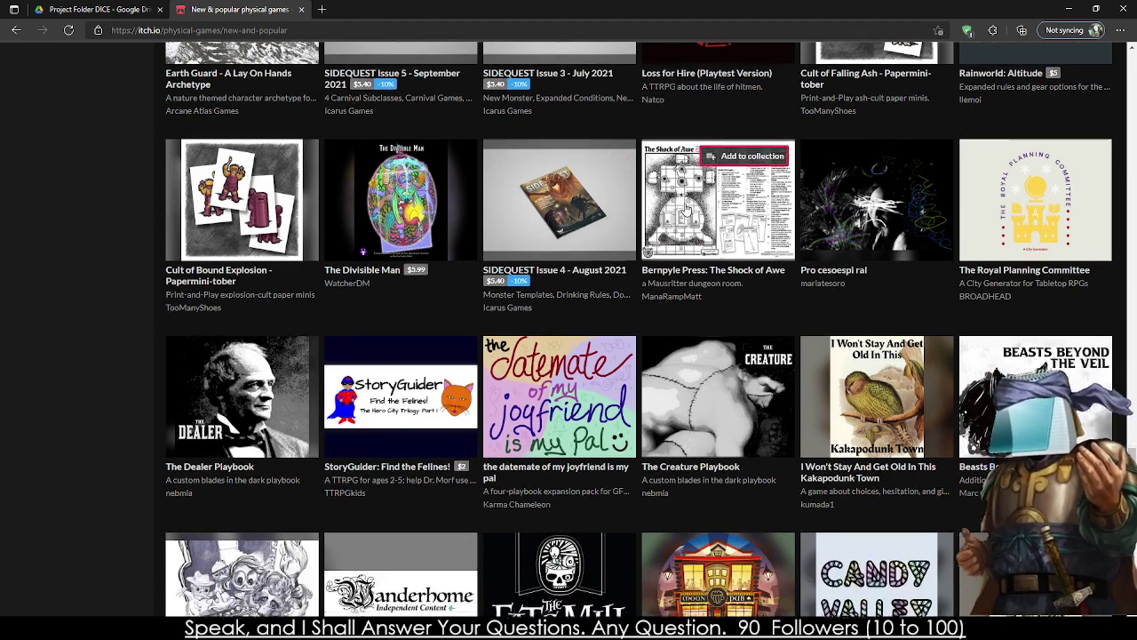
pyautogui.moveTo(692, 183)
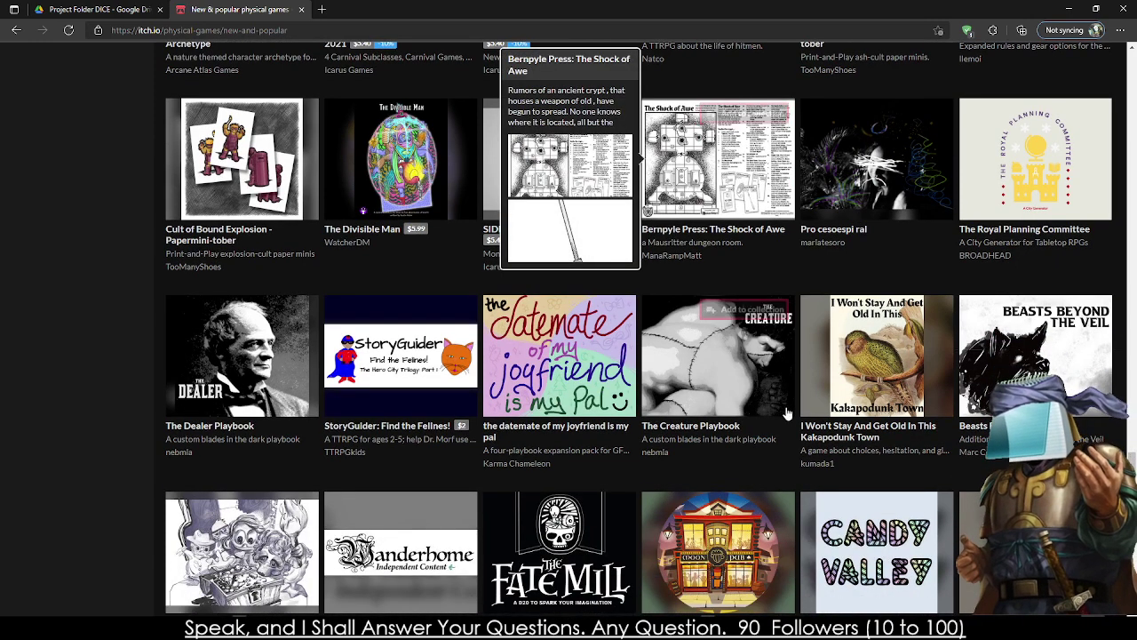
pyautogui.scroll(-1, 720, 424)
pyautogui.scroll(-3, 709, 503)
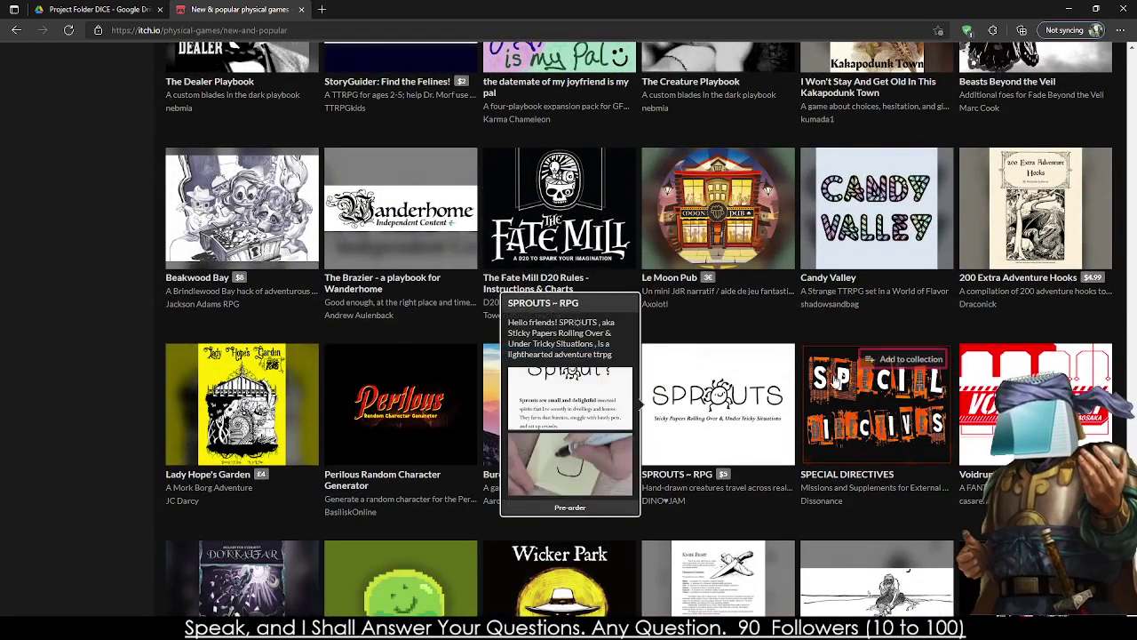
pyautogui.scroll(2, 677, 183)
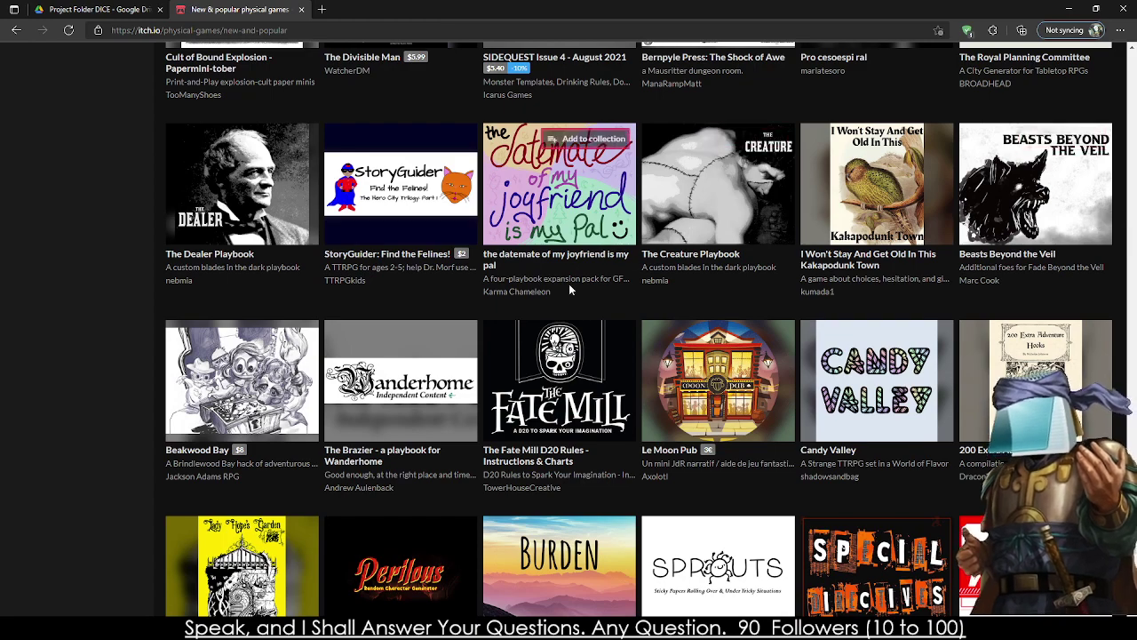
pyautogui.scroll(-4, 565, 302)
pyautogui.scroll(-5, 727, 306)
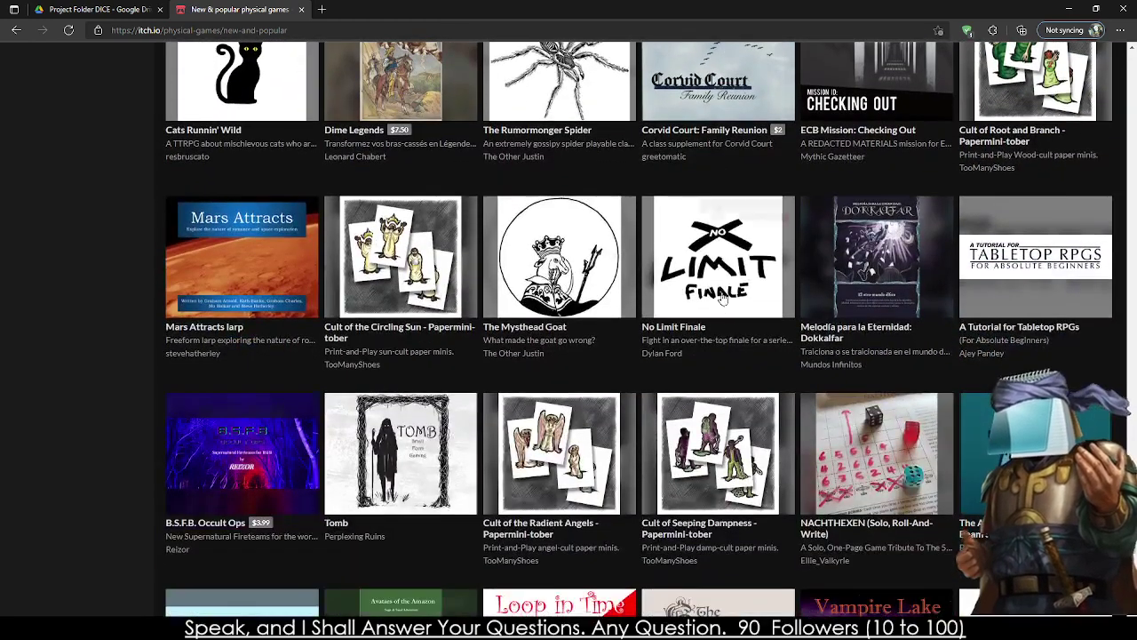
# - Examine the covers, titles and prices further down the itch.io physical games listing, past No Limit Finale, HOUNDs and Laser Ponies
pyautogui.moveTo(728, 309)
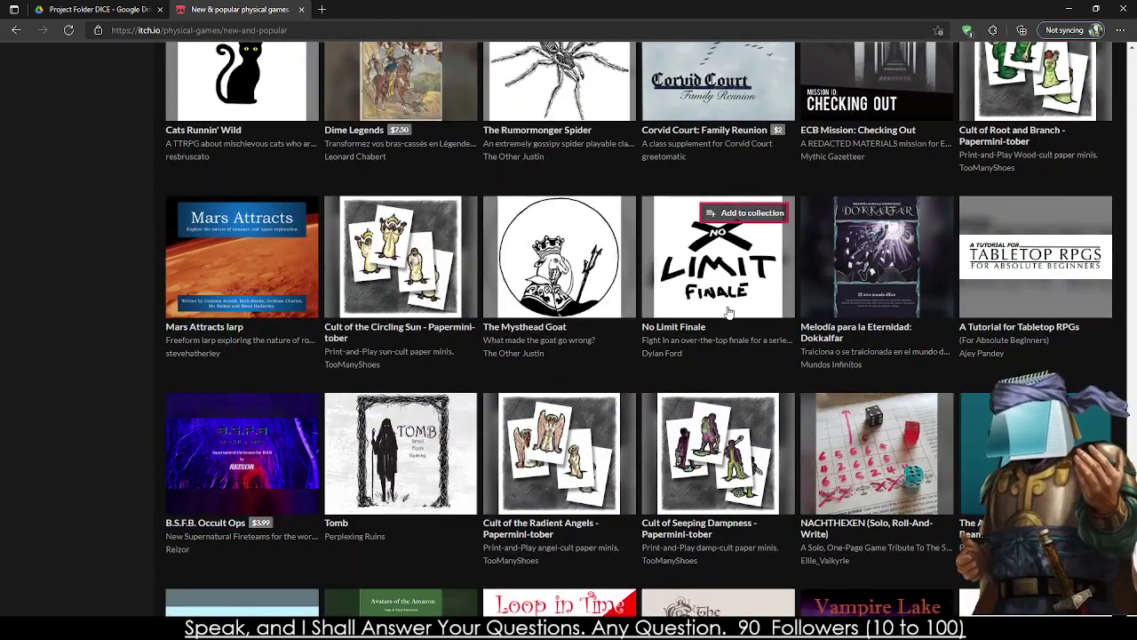
pyautogui.scroll(-3, 727, 311)
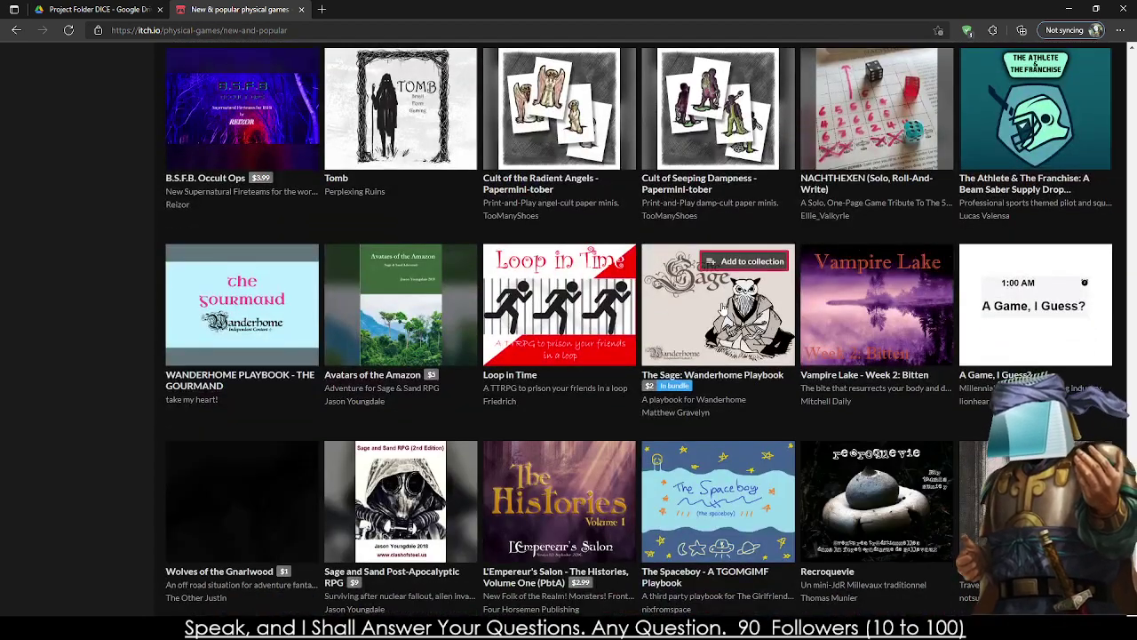
pyautogui.scroll(-3, 723, 311)
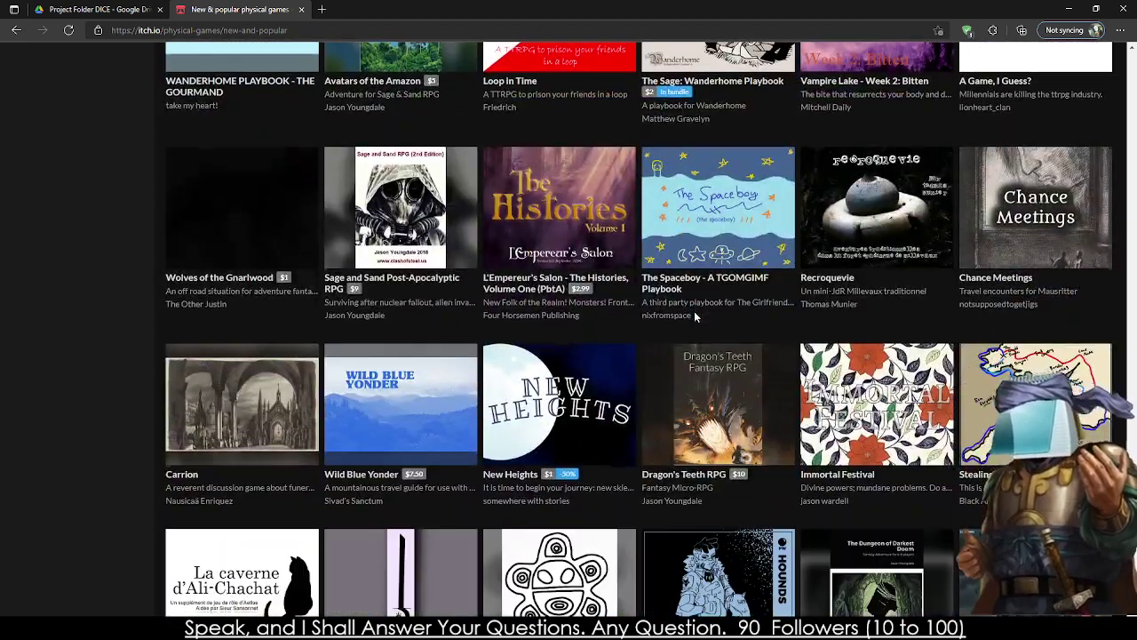
pyautogui.moveTo(695, 313)
pyautogui.scroll(-2, 694, 316)
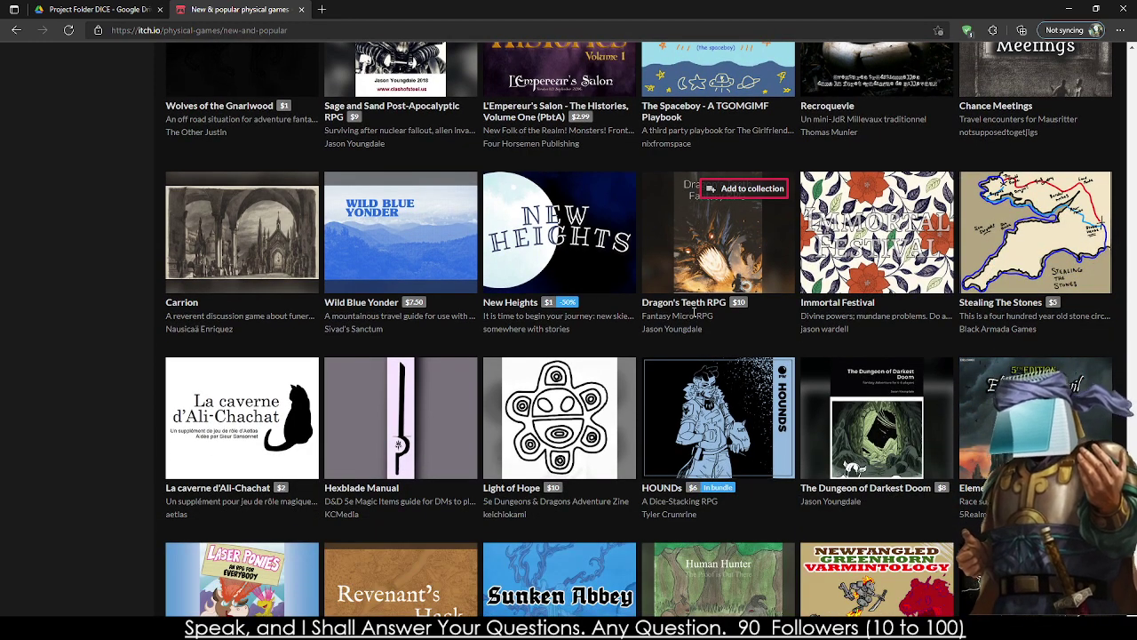
pyautogui.scroll(-1, 694, 313)
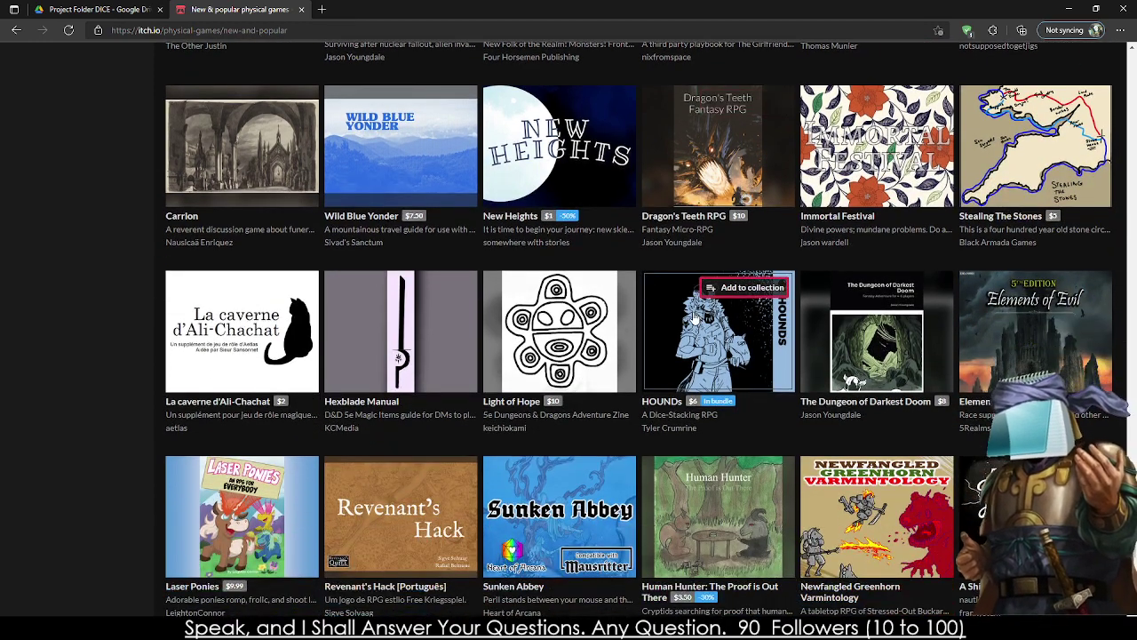
pyautogui.scroll(-4, 691, 317)
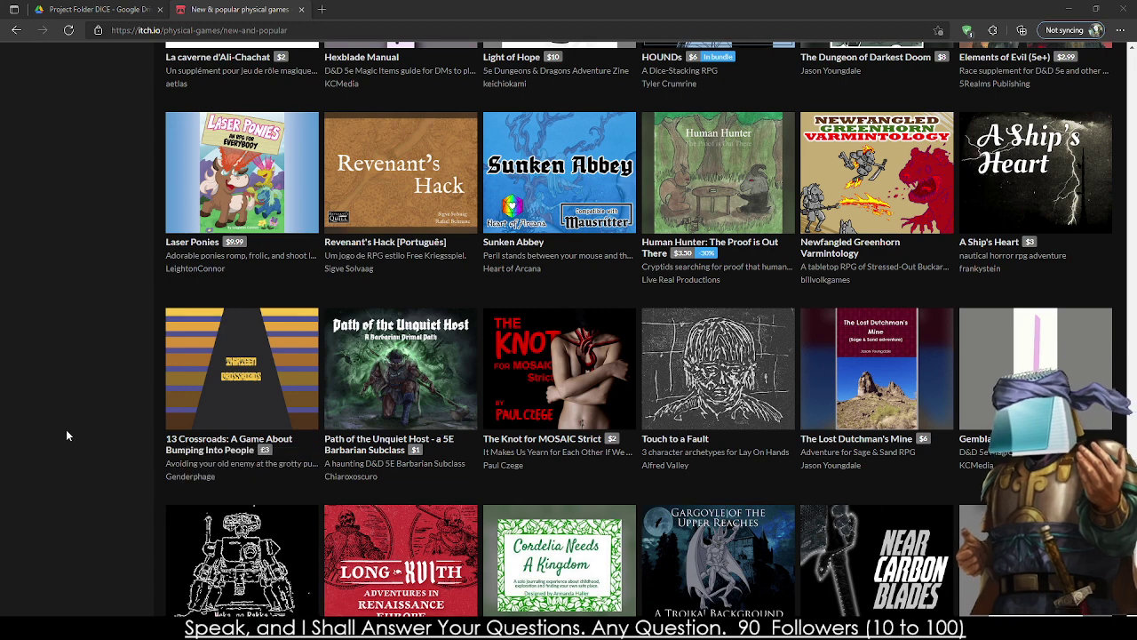
# - Search the web for "drivethrurpg" and open the DriveThruRPG.com storefront in place of the itch.io listing
pyautogui.click(229, 29)
pyautogui.write('drive')
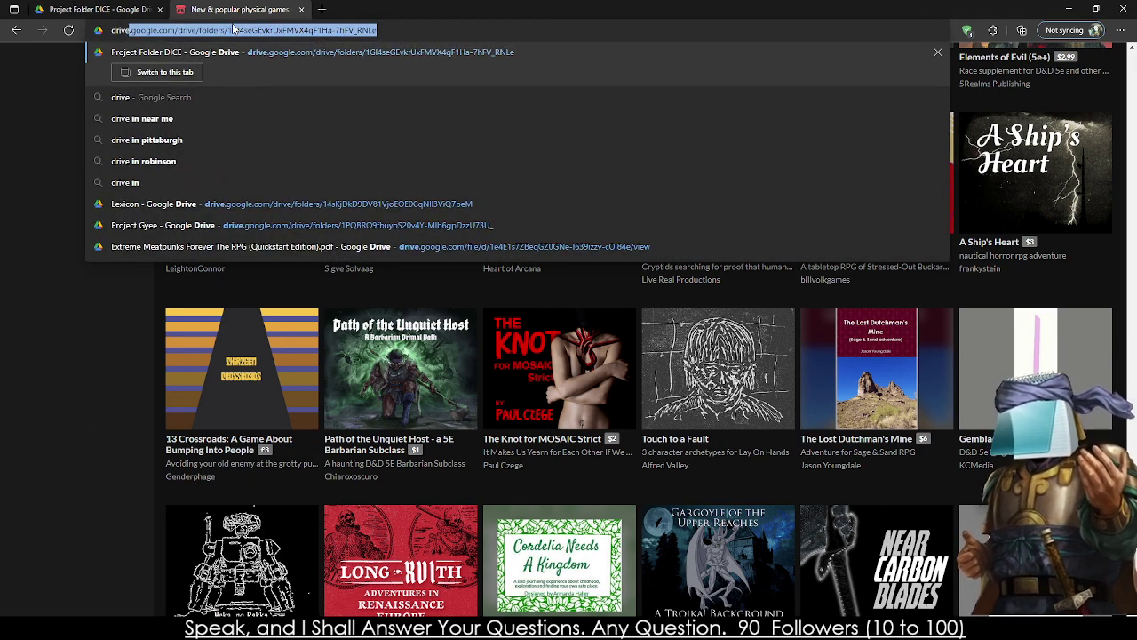
pyautogui.write('thrurpg')
pyautogui.press('Return')
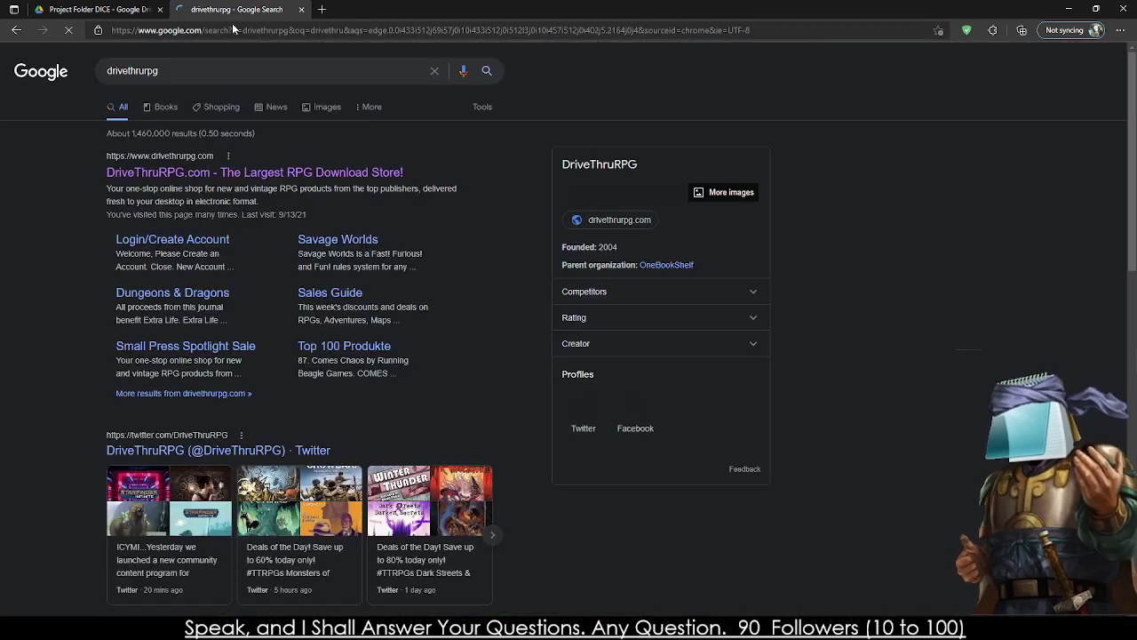
pyautogui.click(322, 175)
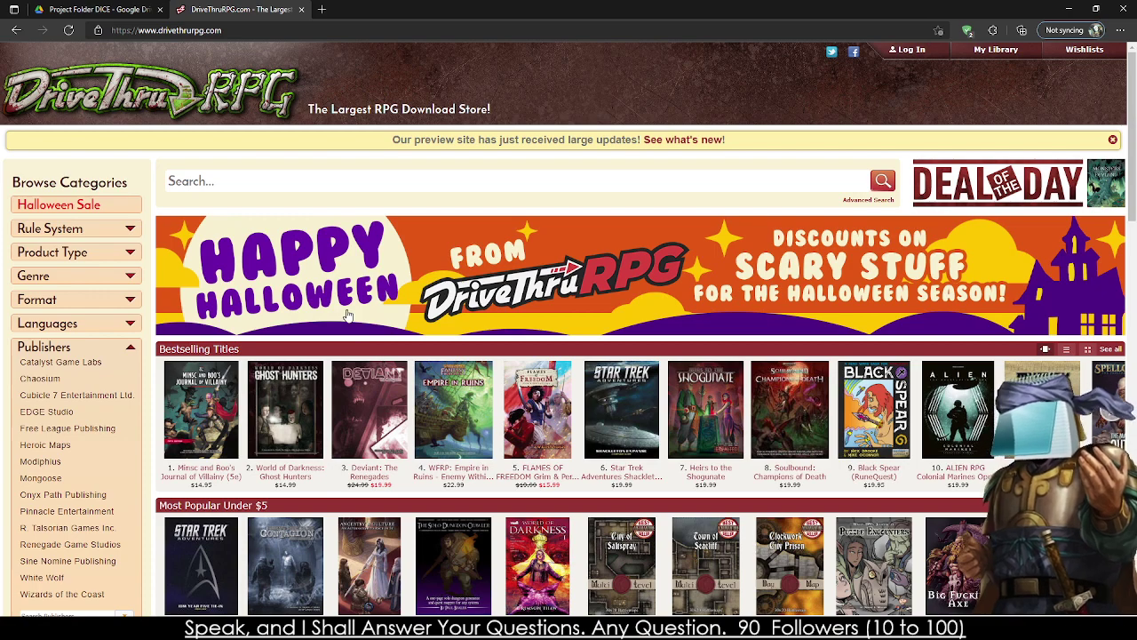
# - Examine the DriveThruRPG homepage's bestselling, under $5, new, small press, print and community content sections, including the title preview pop-ups
pyautogui.scroll(-4, 358, 367)
pyautogui.scroll(1, 329, 378)
pyautogui.scroll(-5, 295, 389)
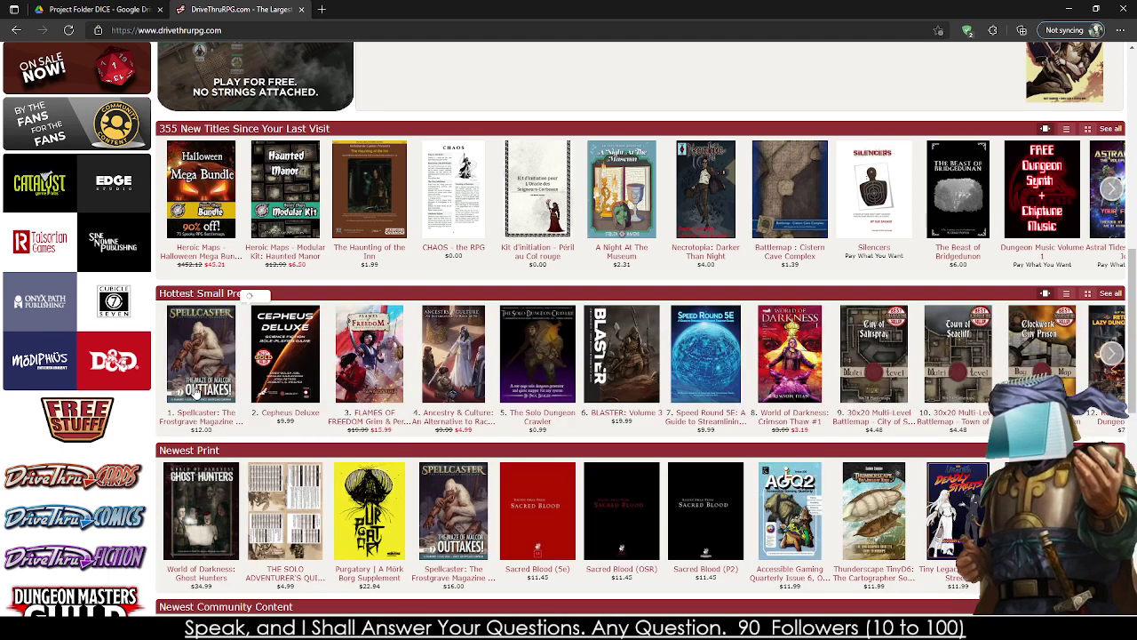
pyautogui.moveTo(196, 392)
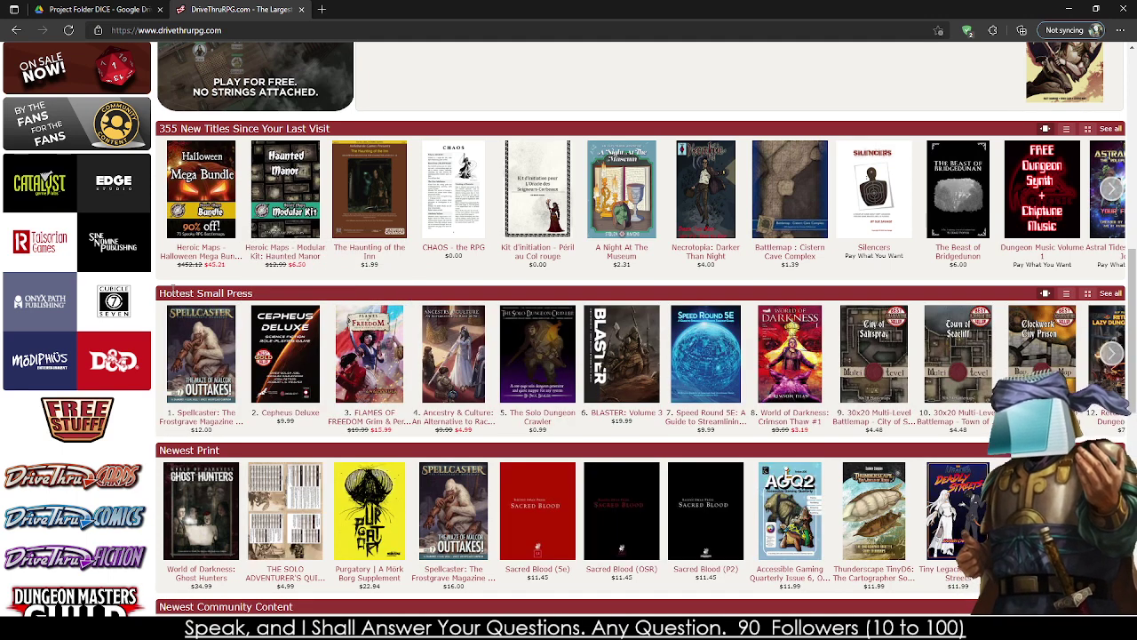
pyautogui.moveTo(368, 354)
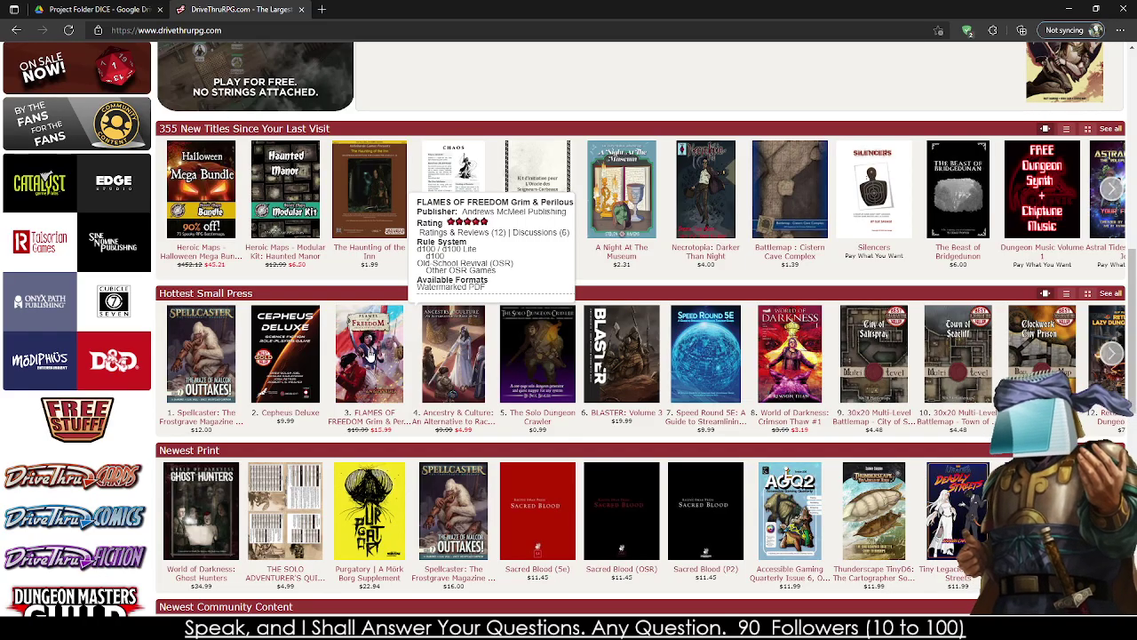
pyautogui.scroll(-5, 782, 294)
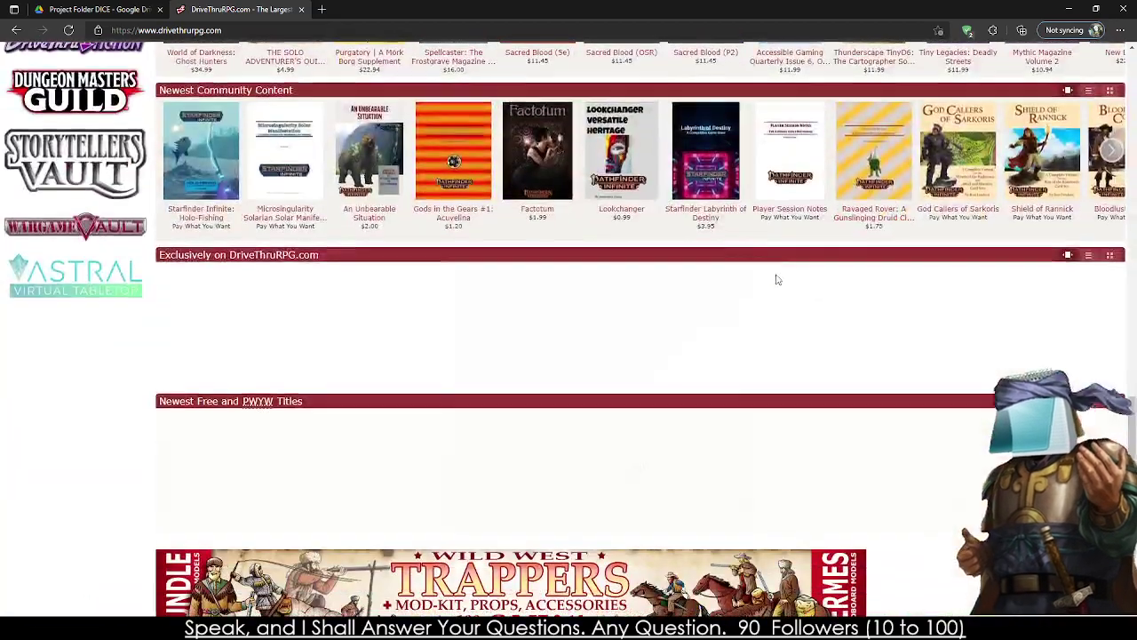
pyautogui.scroll(10, 393, 325)
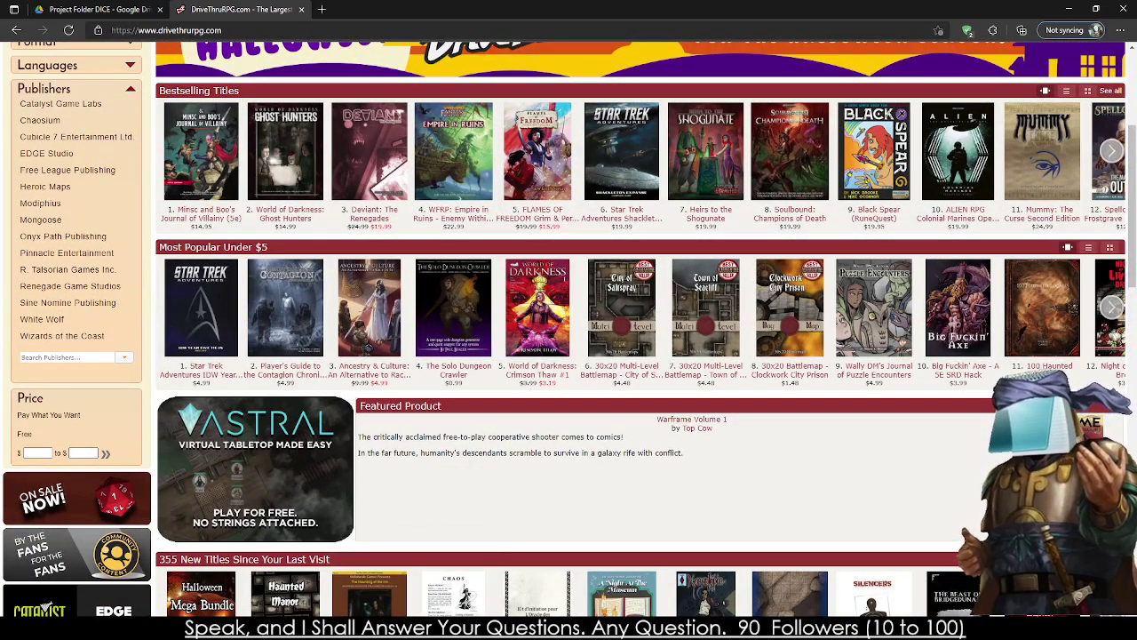
pyautogui.moveTo(347, 577)
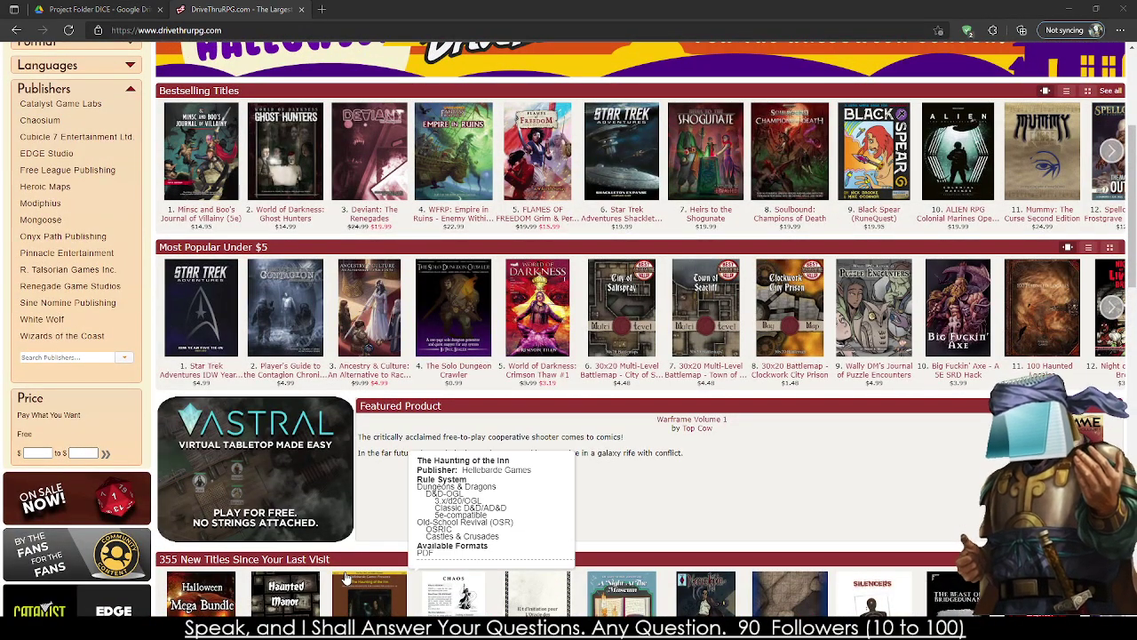
pyautogui.scroll(1, 346, 578)
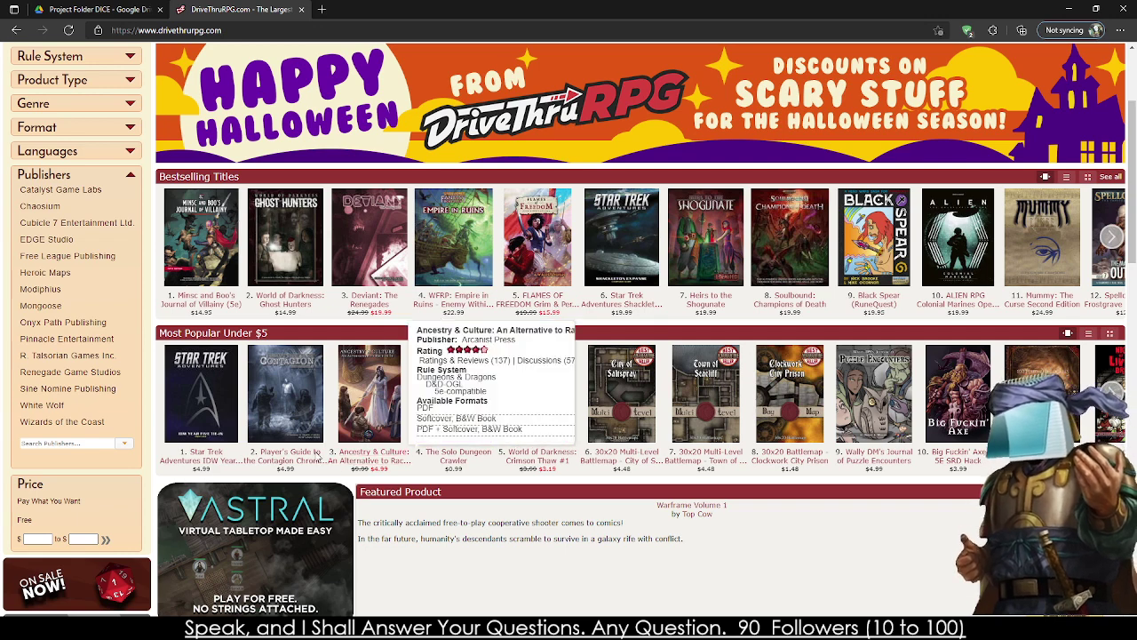
# - Open Ancestry & Culture: An Alternative to Race in 5e from Most Popular Under $5 in a new tab and highlight its title
pyautogui.middleClick(362, 405)
pyautogui.scroll(1, 363, 406)
pyautogui.click(380, 9)
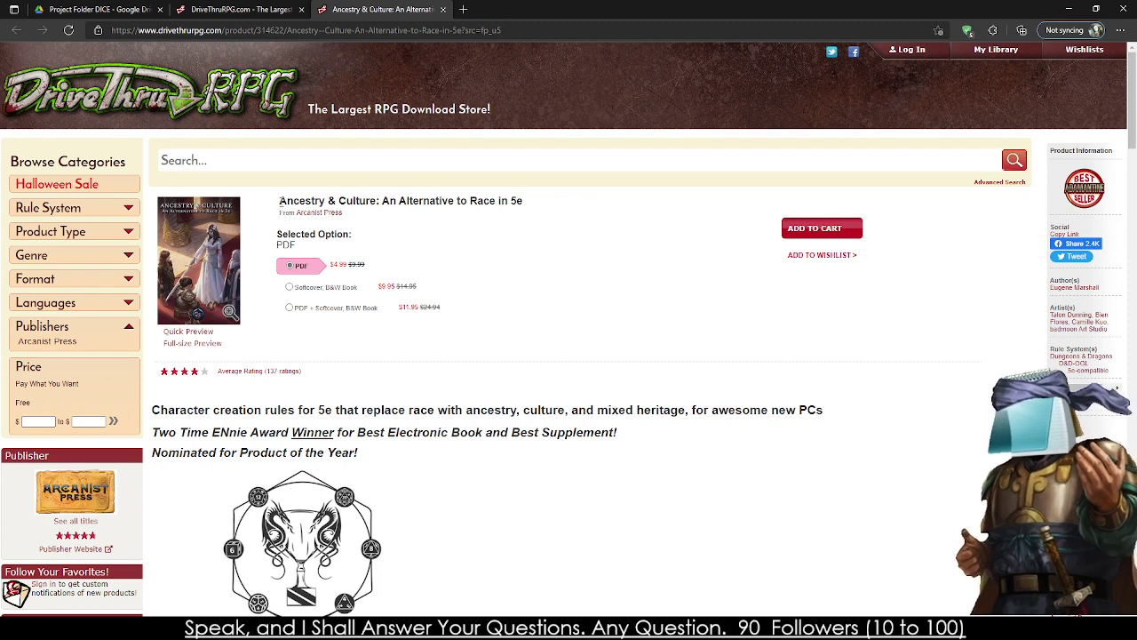
pyautogui.moveTo(280, 201); pyautogui.dragTo(513, 200)
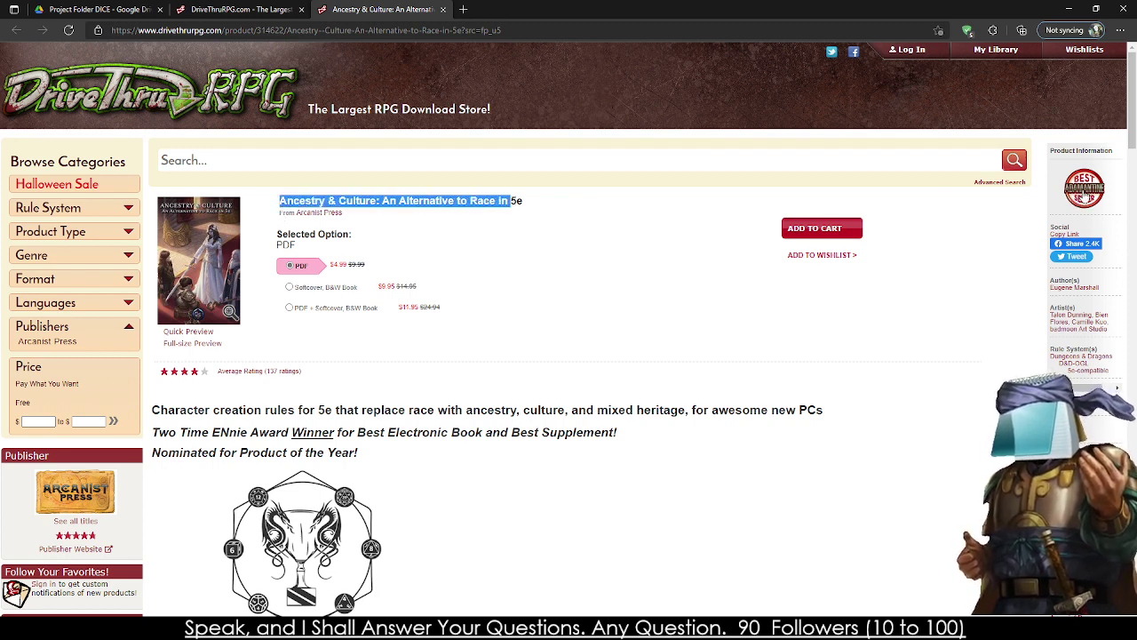
# - Open the Metal Legend page from the product's Adamantine best seller badge and examine the number of Adamantine products
pyautogui.moveTo(400, 201); pyautogui.dragTo(484, 9)
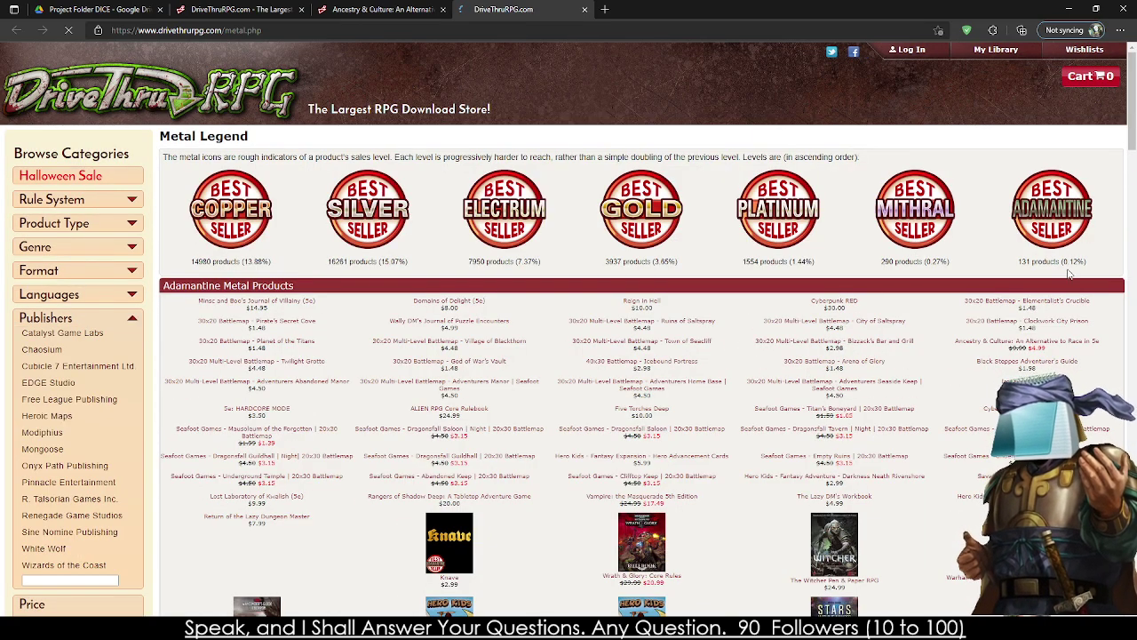
pyautogui.moveTo(1016, 264); pyautogui.dragTo(1050, 267)
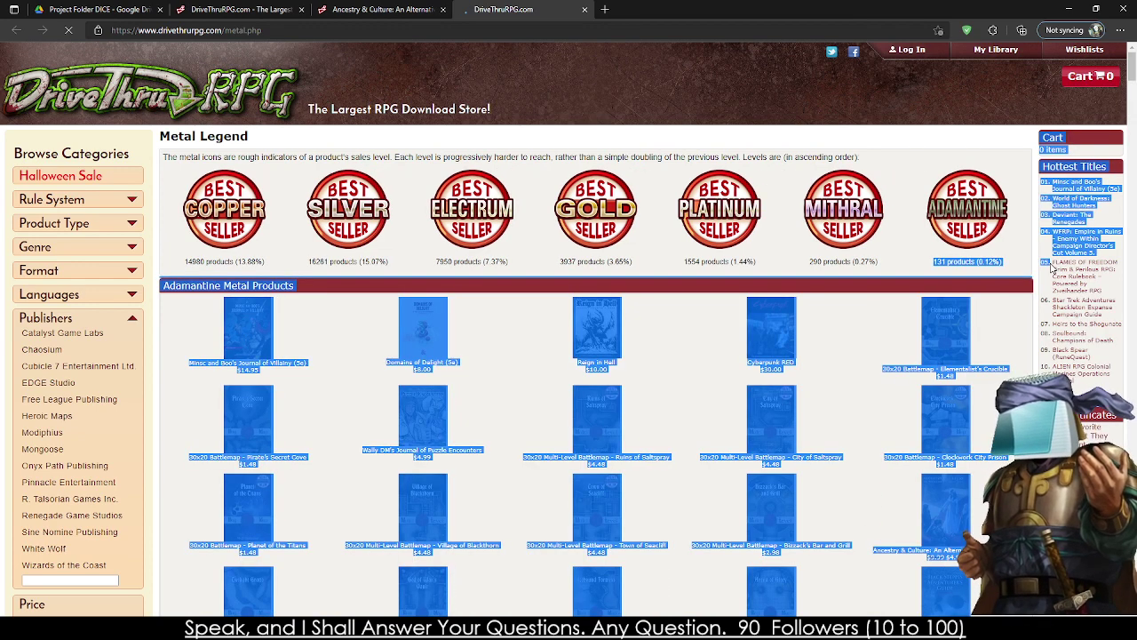
pyautogui.doubleClick(932, 267)
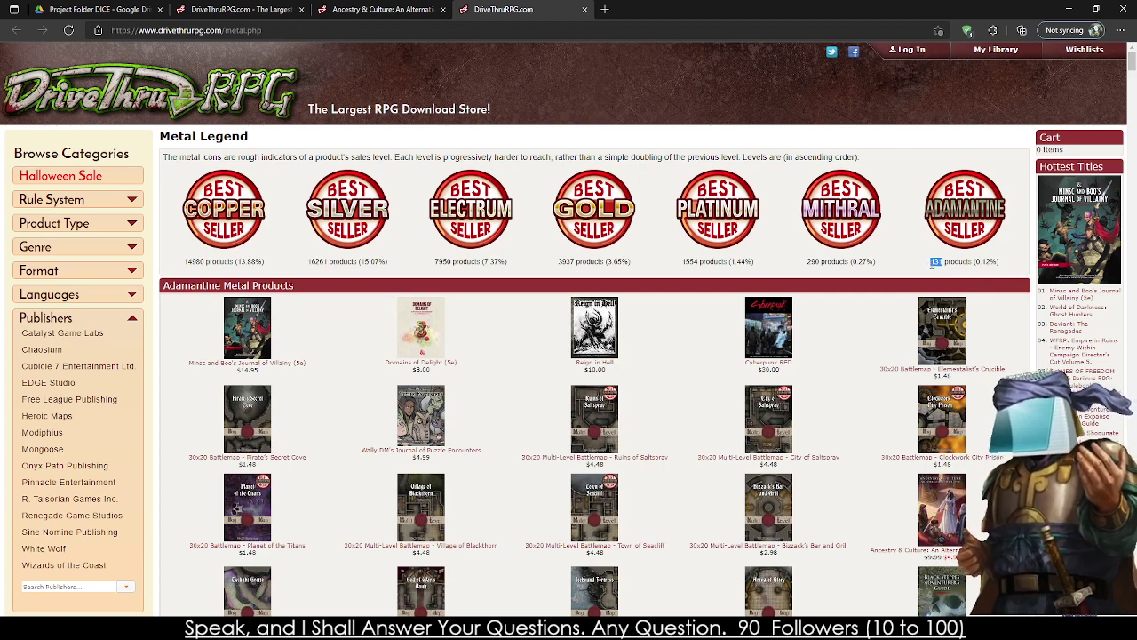
pyautogui.click(931, 262)
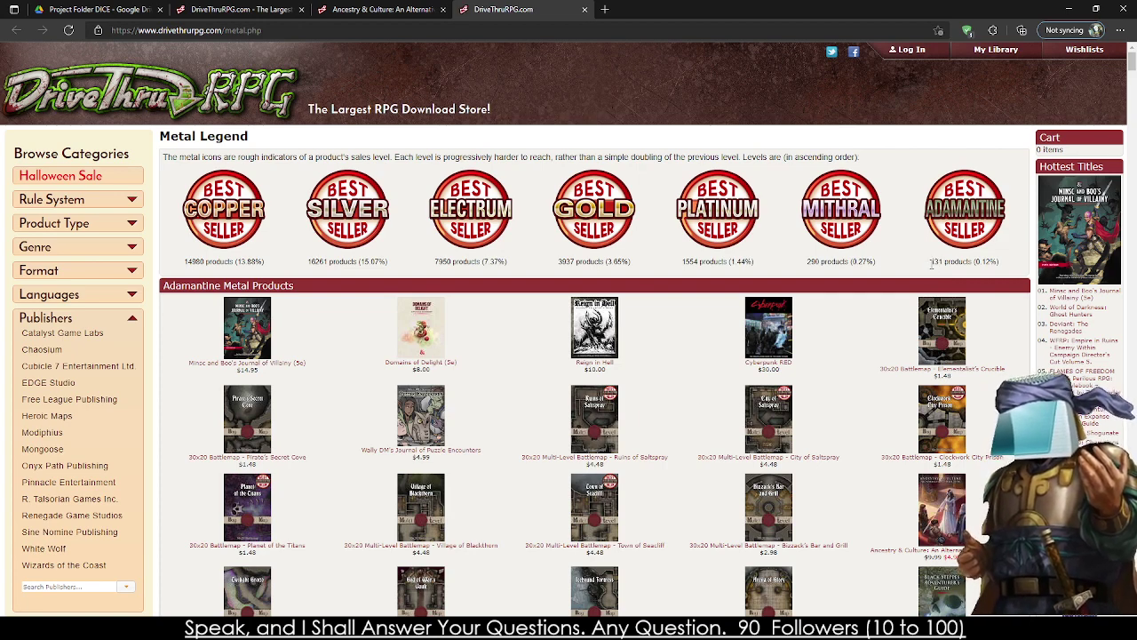
# - Look through the whole Adamantine Metal Products list down to the start of the Mithral section, examining covers, titles and prices
pyautogui.scroll(-1, 990, 264)
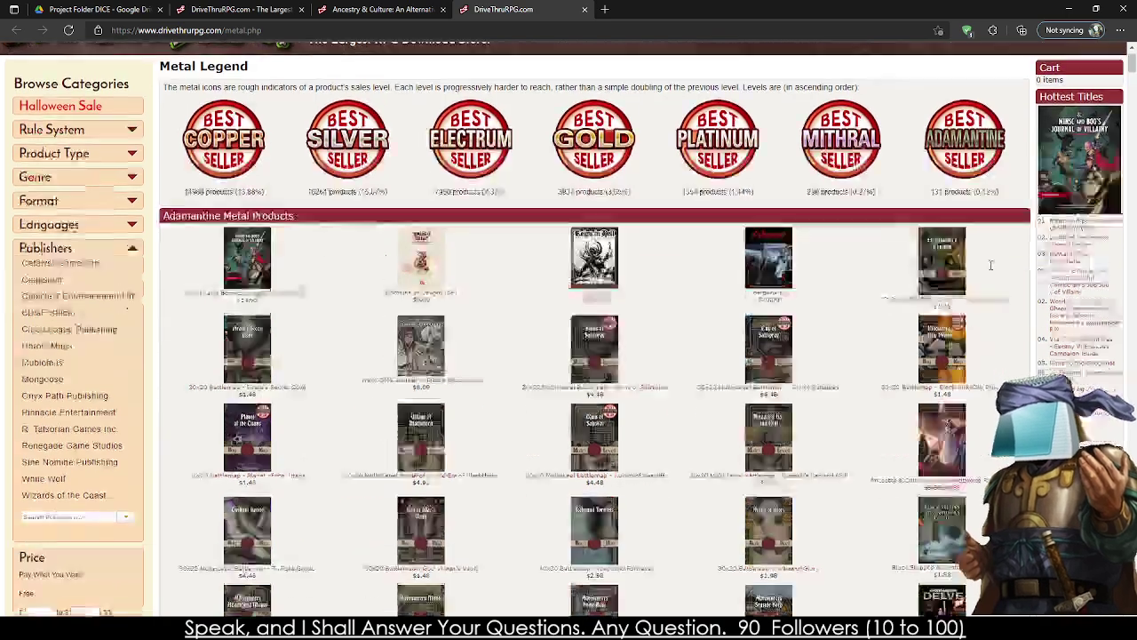
pyautogui.scroll(-4, 991, 265)
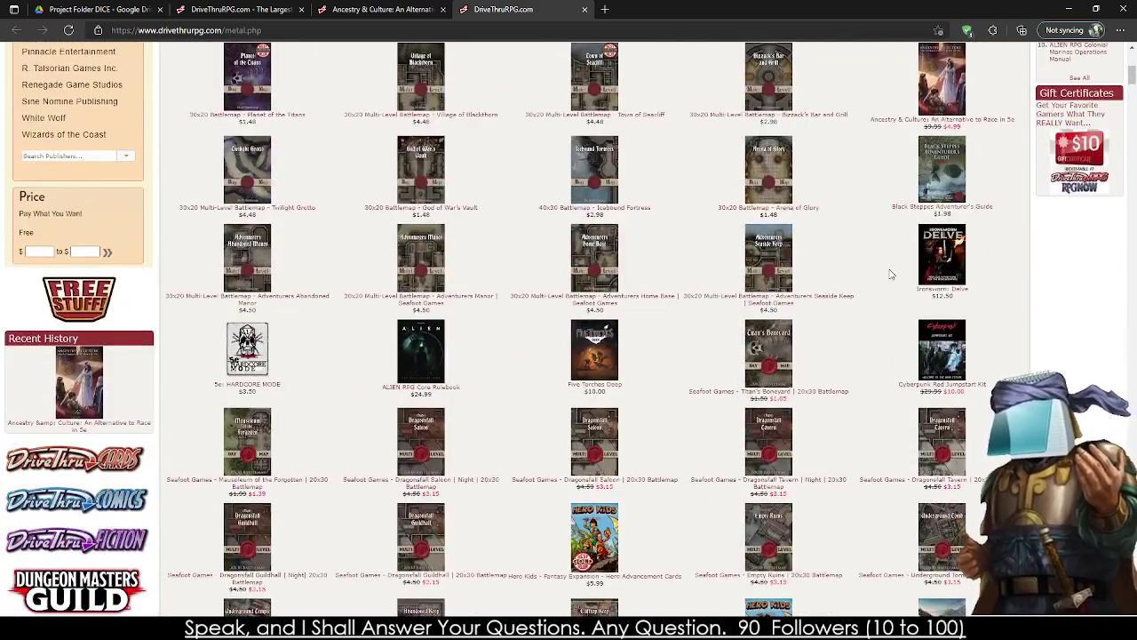
pyautogui.scroll(-10, 891, 274)
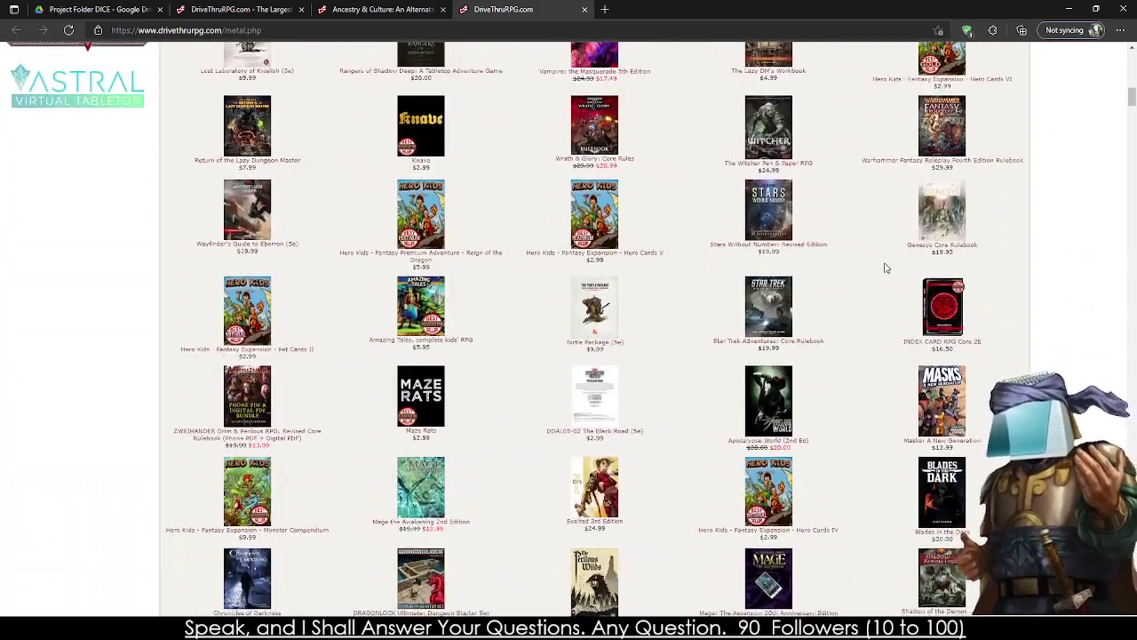
pyautogui.scroll(-2, 885, 267)
pyautogui.scroll(-5, 885, 267)
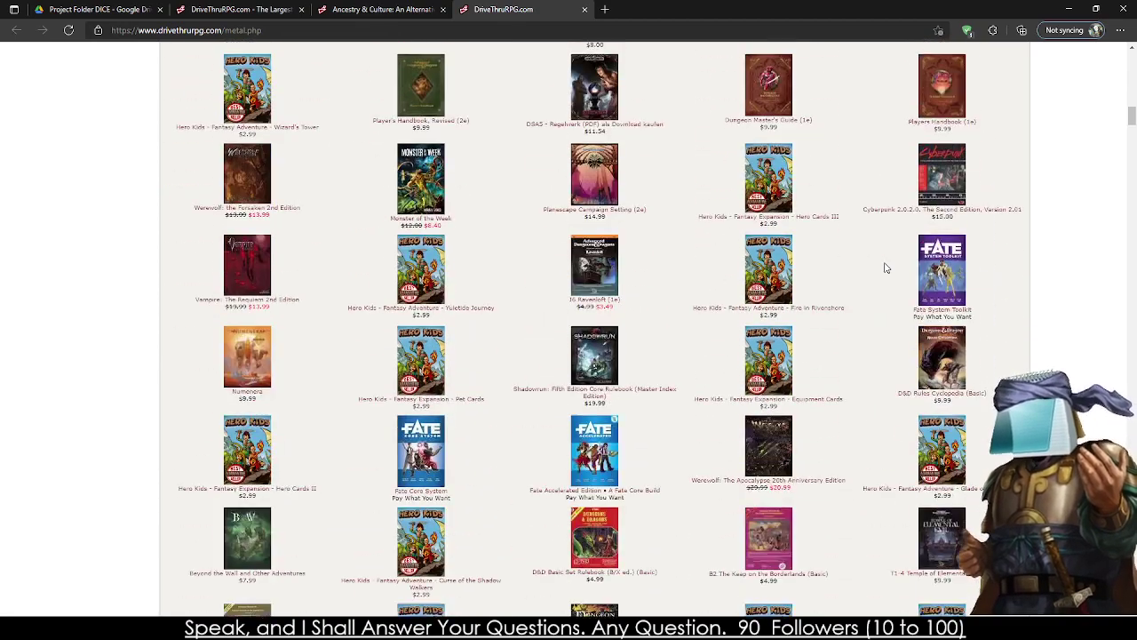
pyautogui.scroll(-4, 885, 268)
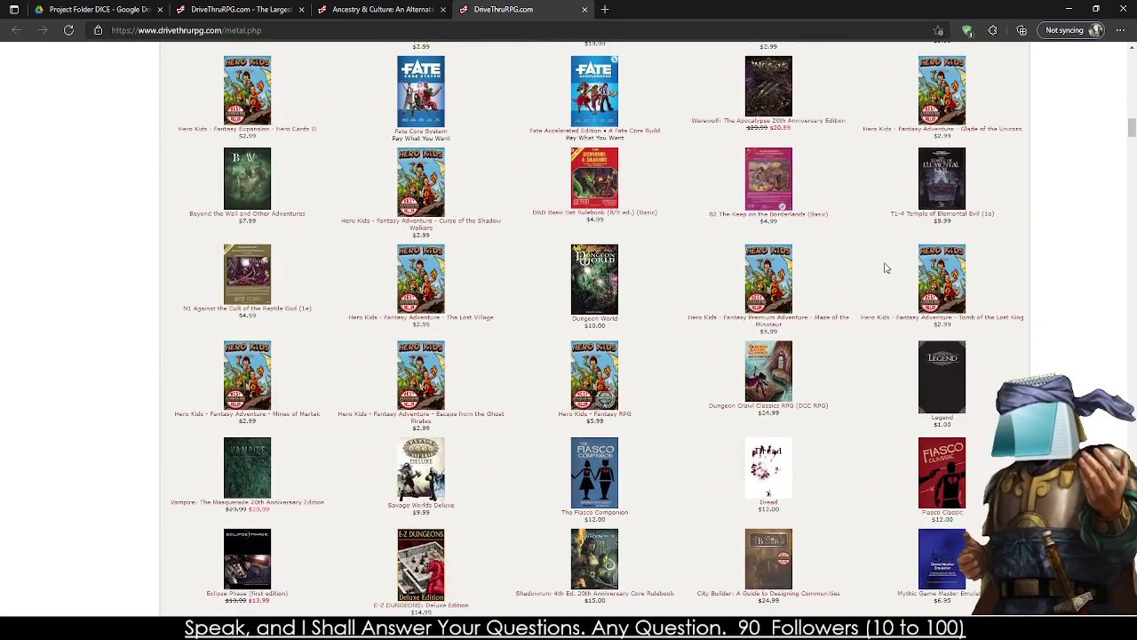
pyautogui.scroll(-2, 885, 267)
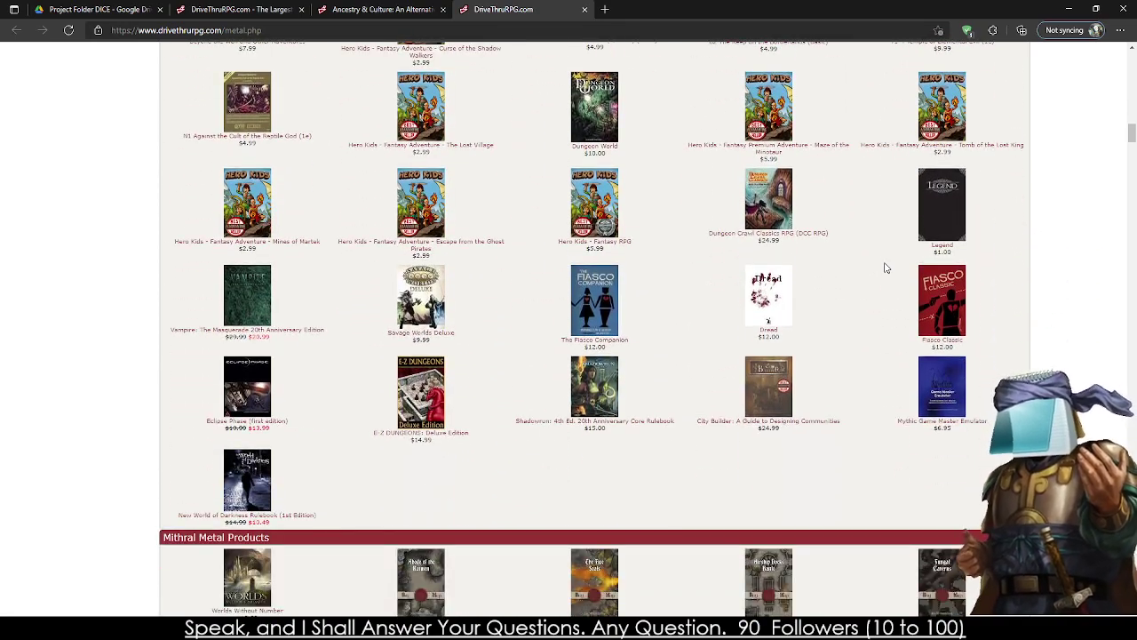
# - Review the first rows of Adamantine Metal Products again, examining the Ancestry & Culture and Seafoot Games battlemap previews and the Hero Kids titles
pyautogui.scroll(15, 885, 268)
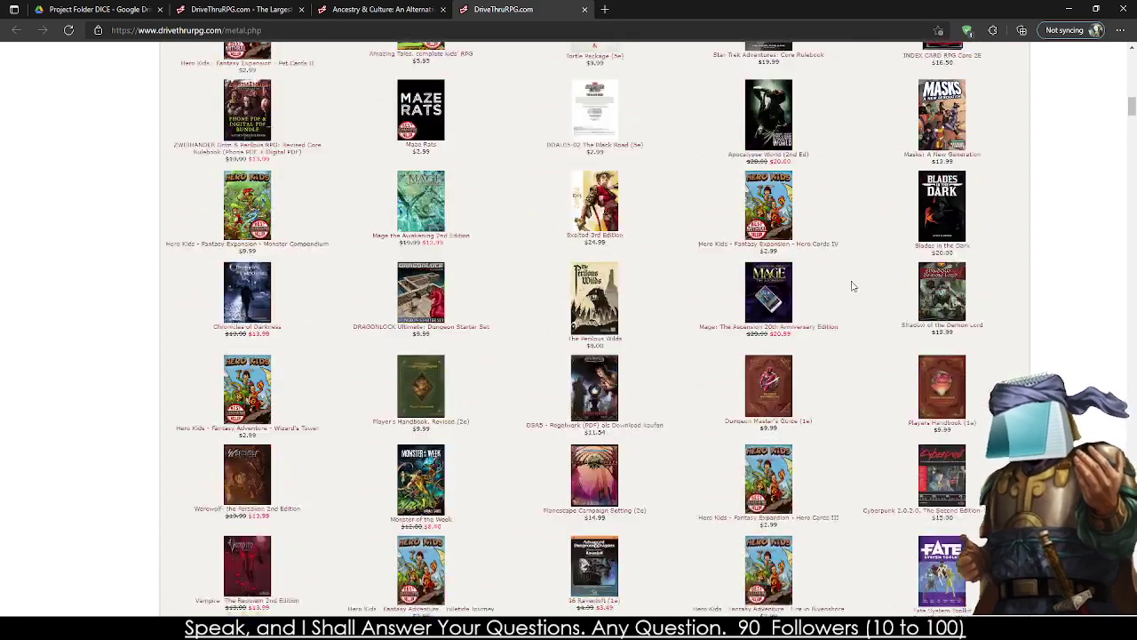
pyautogui.scroll(3, 837, 285)
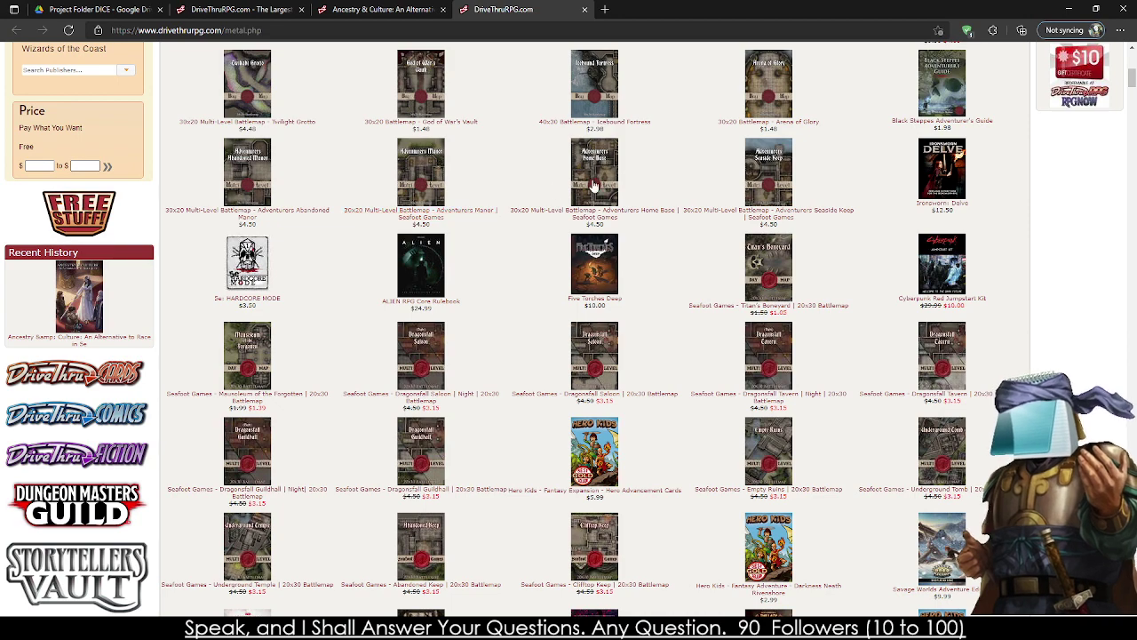
pyautogui.moveTo(593, 184)
pyautogui.scroll(4, 593, 184)
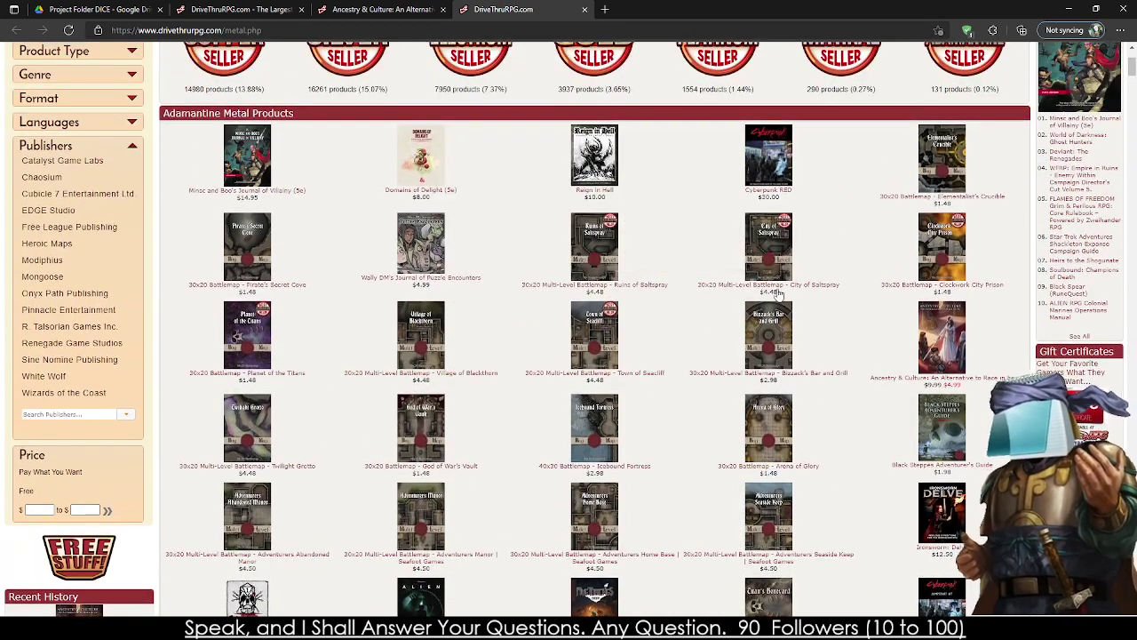
pyautogui.moveTo(937, 309)
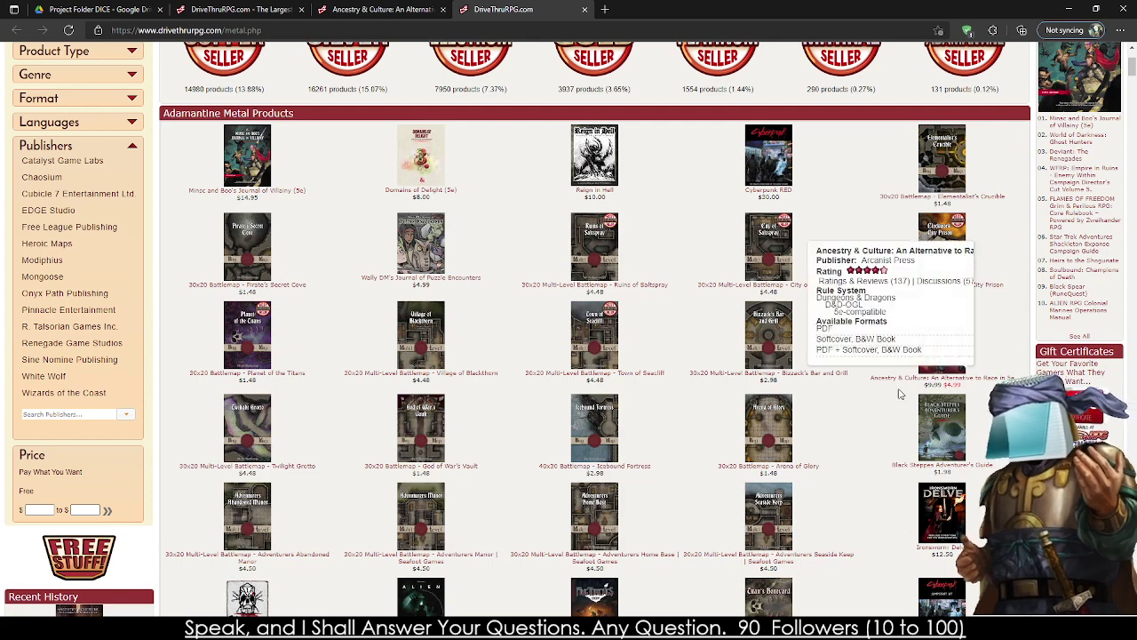
pyautogui.scroll(-2, 808, 435)
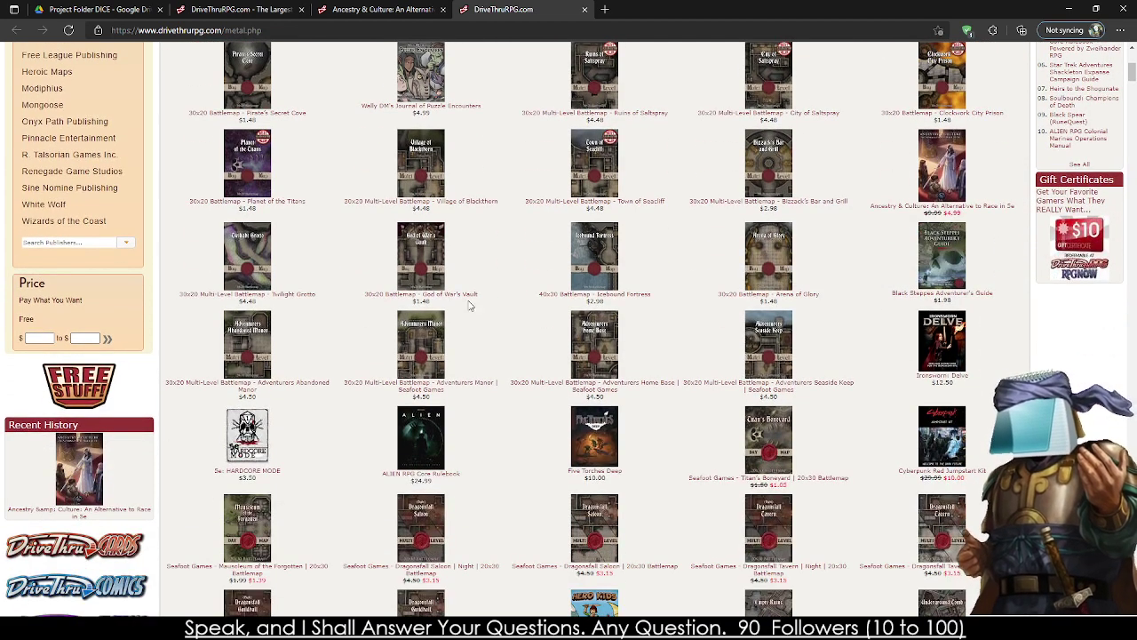
pyautogui.moveTo(432, 356)
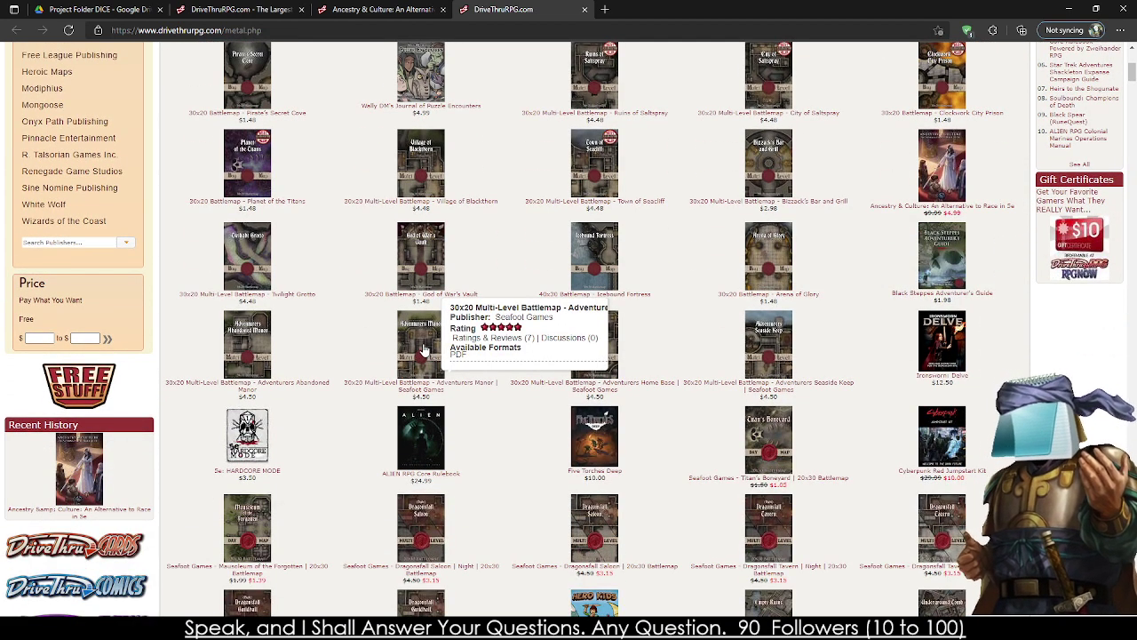
pyautogui.scroll(-1, 419, 351)
pyautogui.scroll(-2, 619, 362)
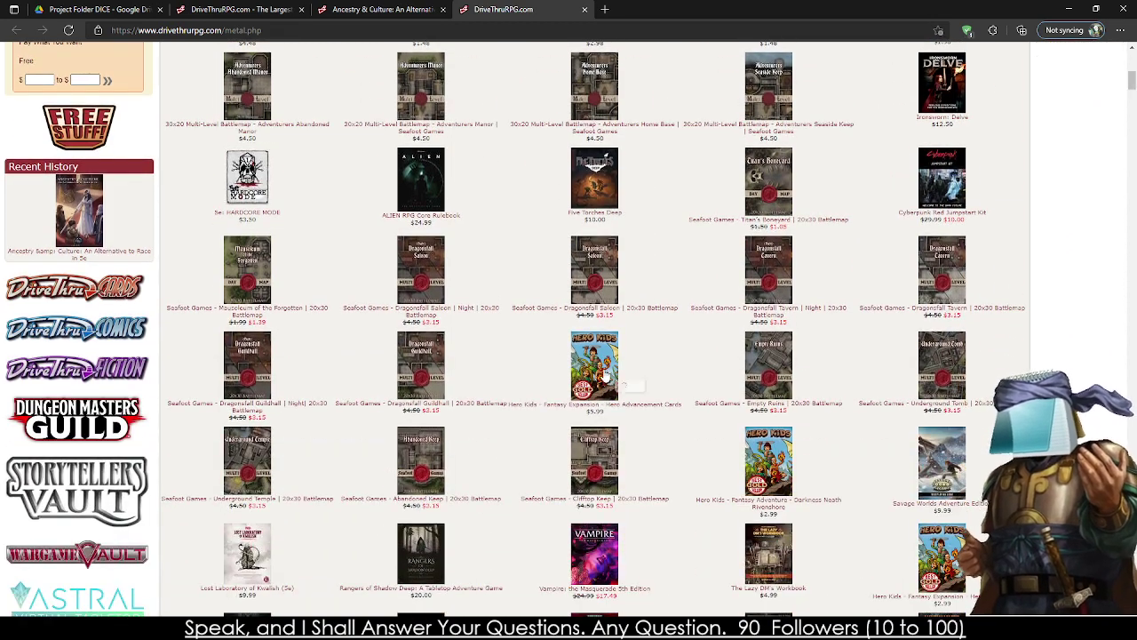
# - Look over the Adamantine Metal Products covers again and open Reign in Hell from the first row in a new tab
pyautogui.moveTo(604, 378)
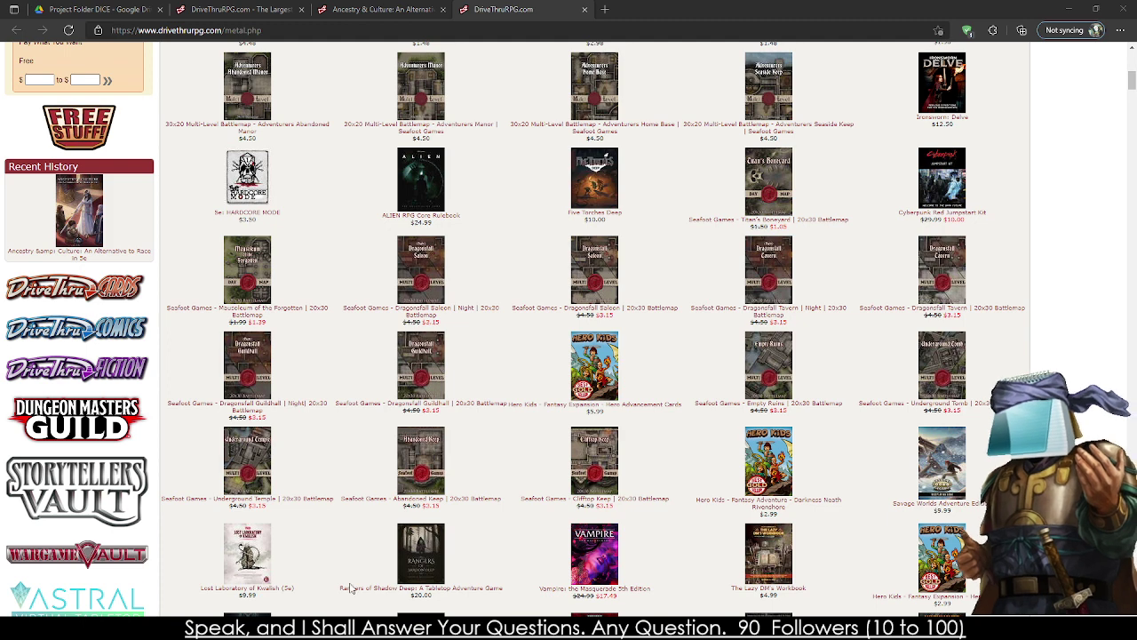
pyautogui.moveTo(439, 531)
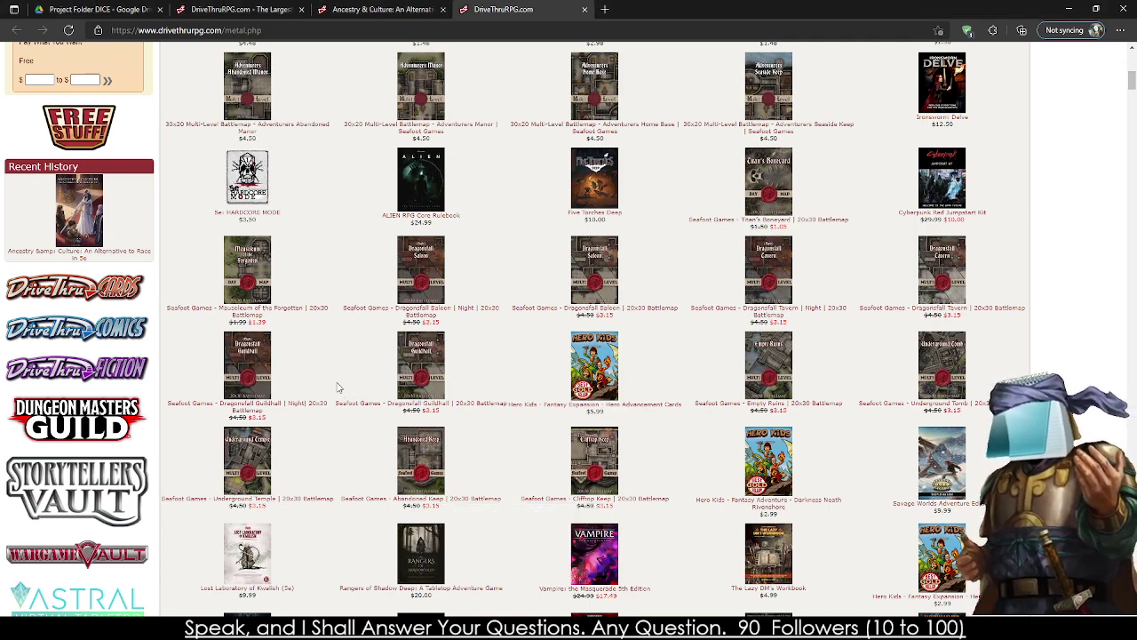
pyautogui.scroll(-5, 338, 388)
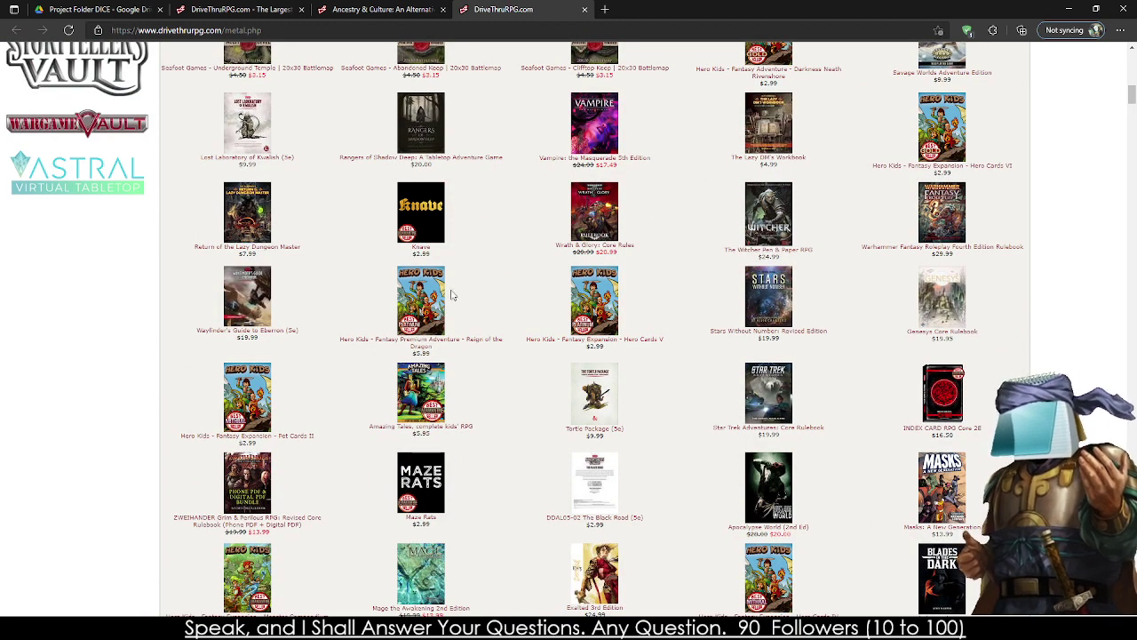
pyautogui.moveTo(425, 303)
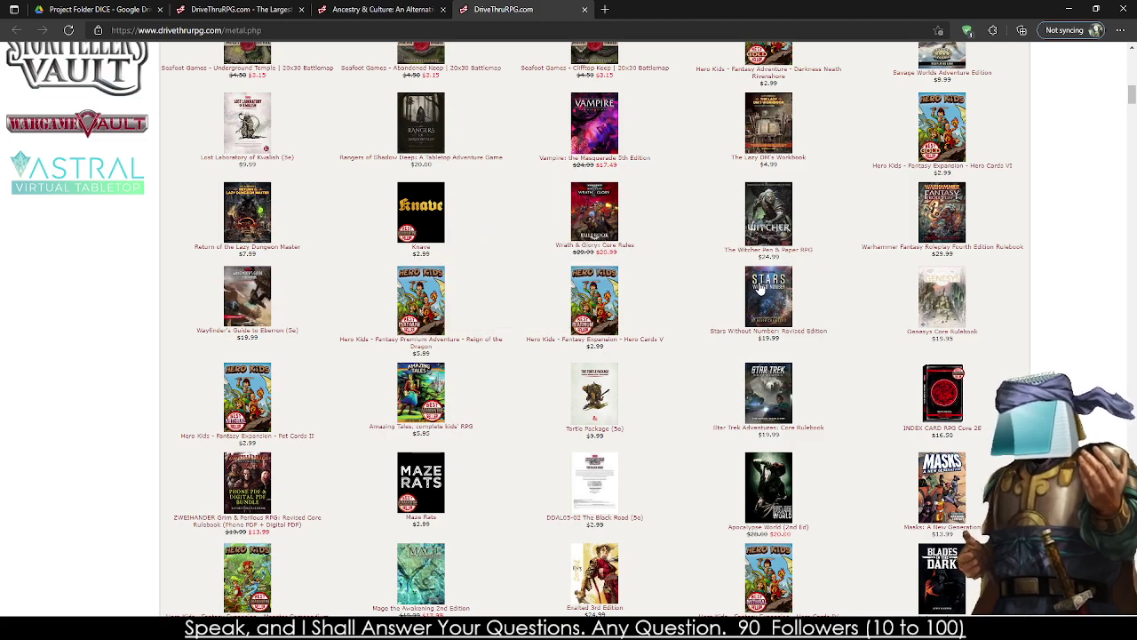
pyautogui.scroll(3, 736, 287)
pyautogui.scroll(2, 729, 287)
pyautogui.scroll(3, 708, 293)
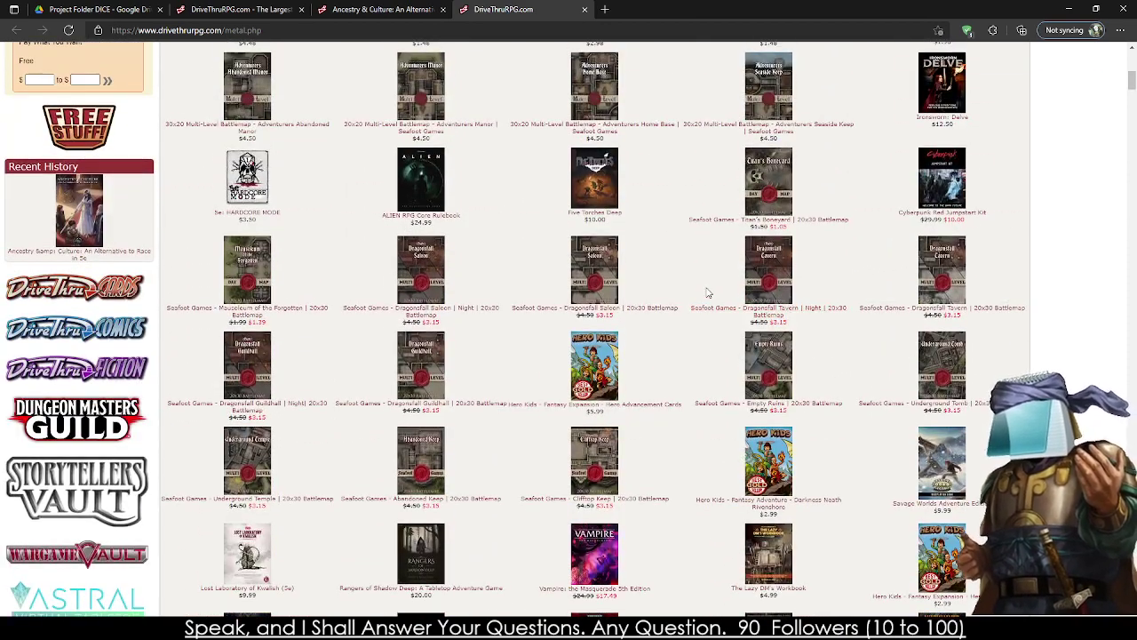
pyautogui.scroll(4, 711, 313)
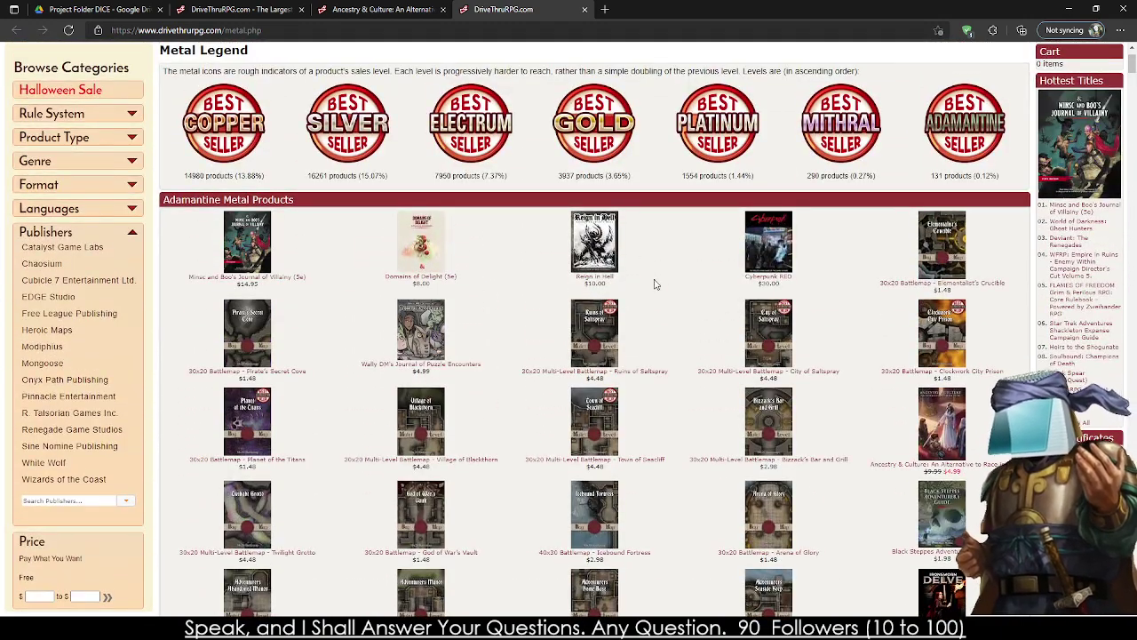
pyautogui.middleClick(597, 245)
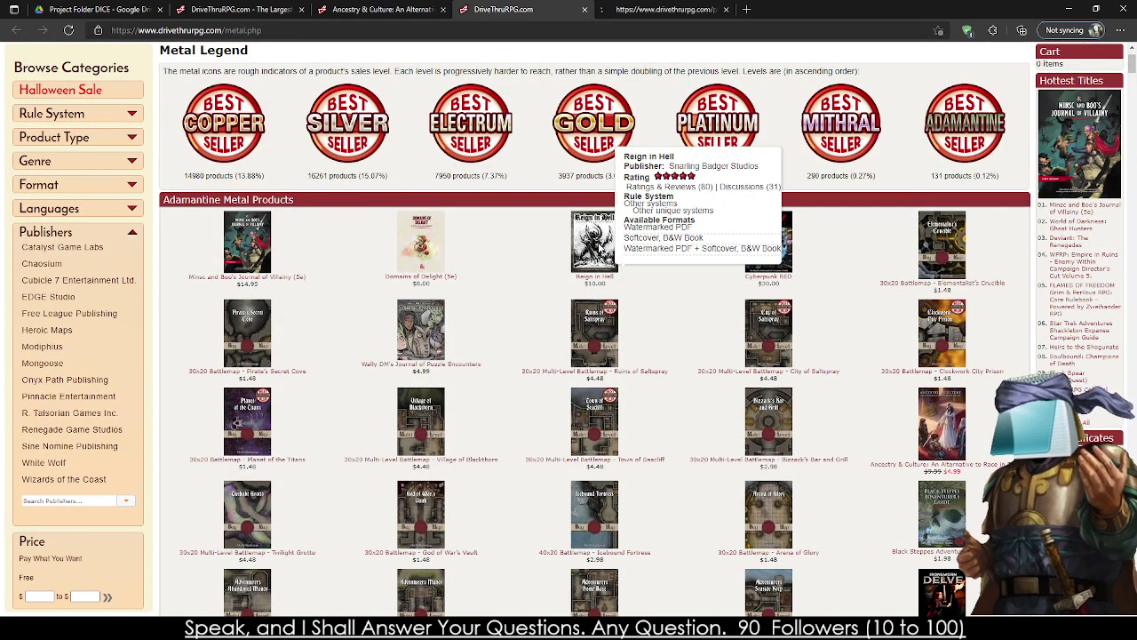
# - Find The Perilous Wilds further down the Adamantine list and open it in a new tab
pyautogui.scroll(-15, 482, 258)
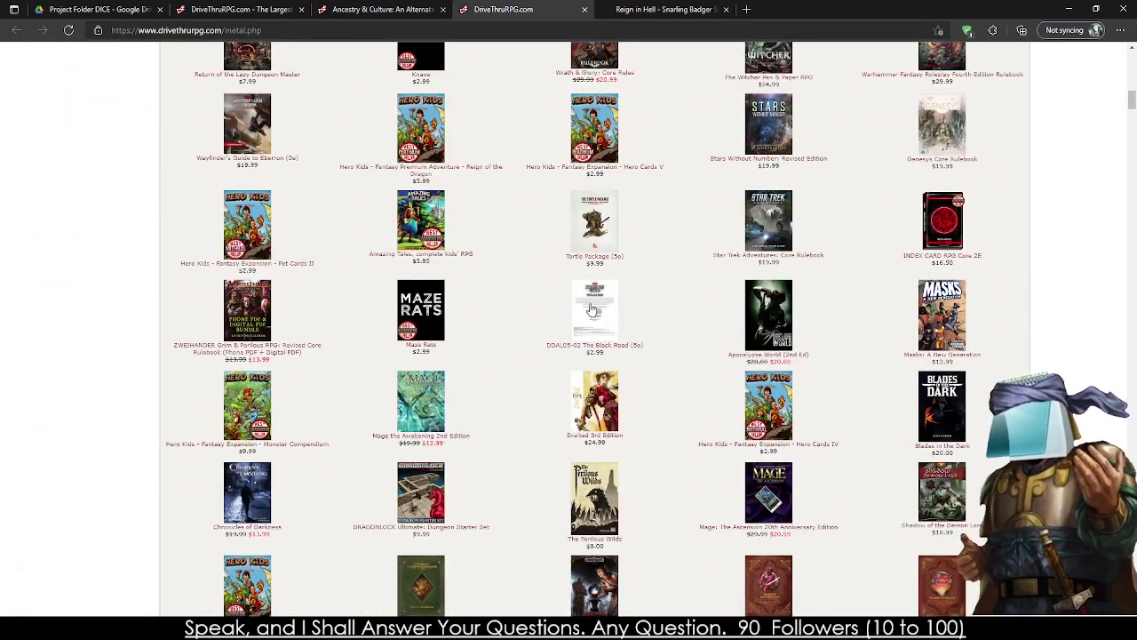
pyautogui.scroll(-4, 618, 399)
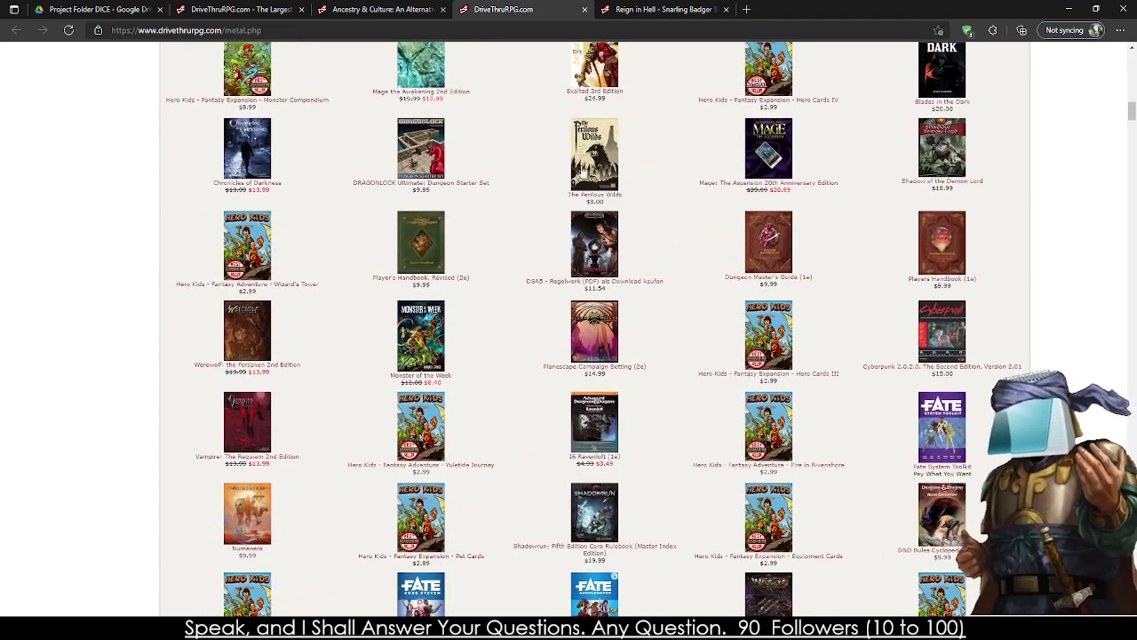
pyautogui.middleClick(594, 155)
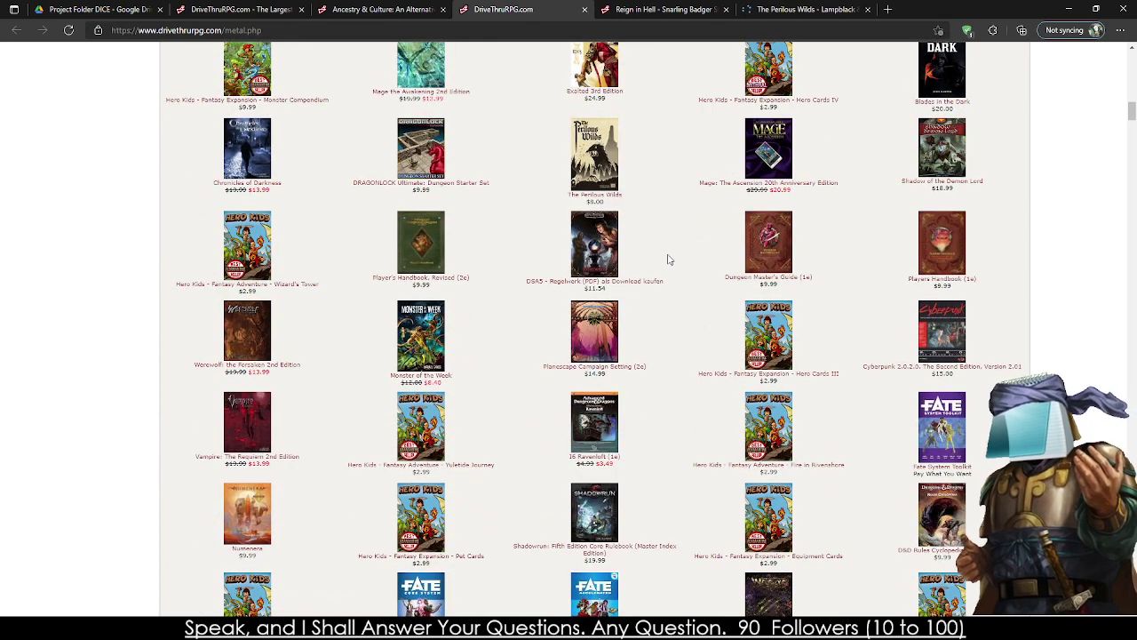
# - Browse the rest of the Adamantine list into the Mithral section and open Kids on Brooms: Core Rulebook in a new tab
pyautogui.scroll(-2, 666, 258)
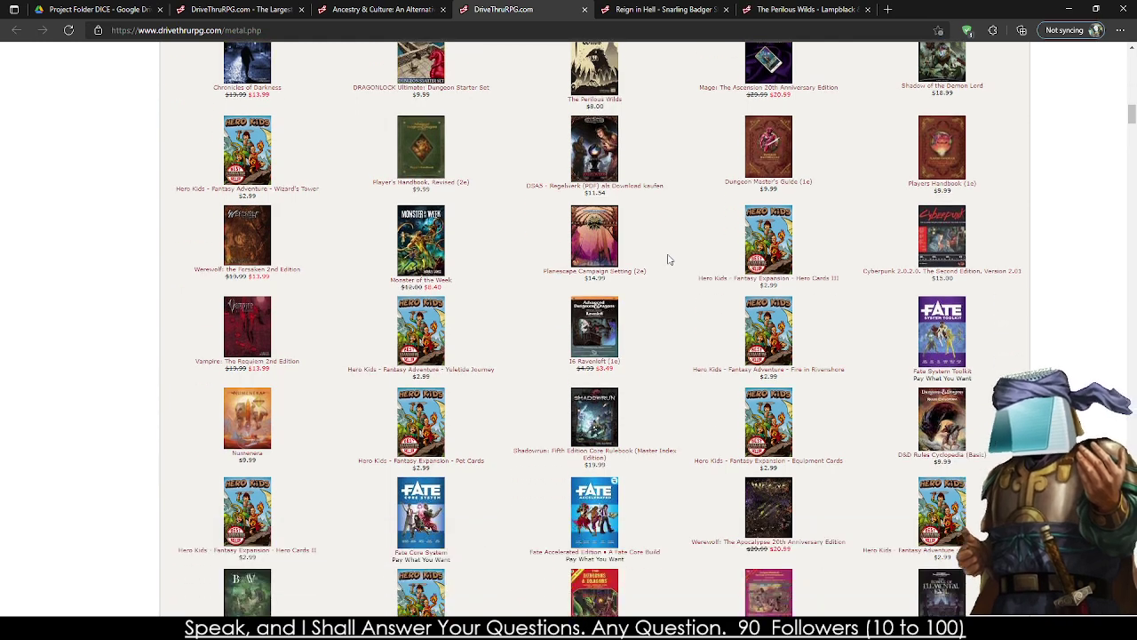
pyautogui.scroll(-4, 657, 258)
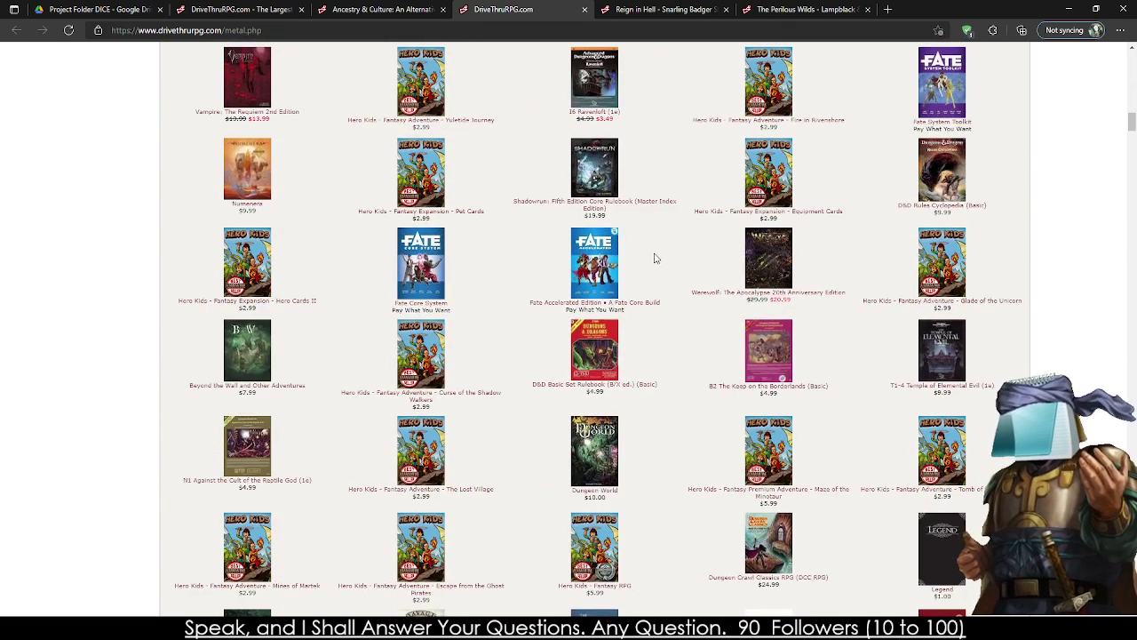
pyautogui.moveTo(771, 213)
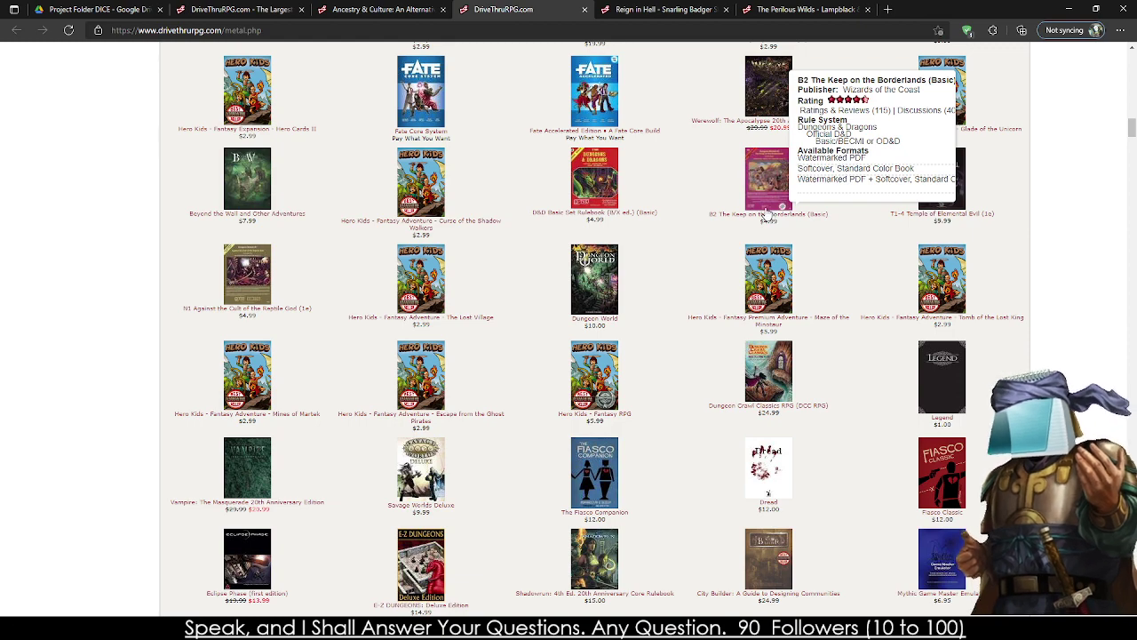
pyautogui.scroll(-3, 757, 213)
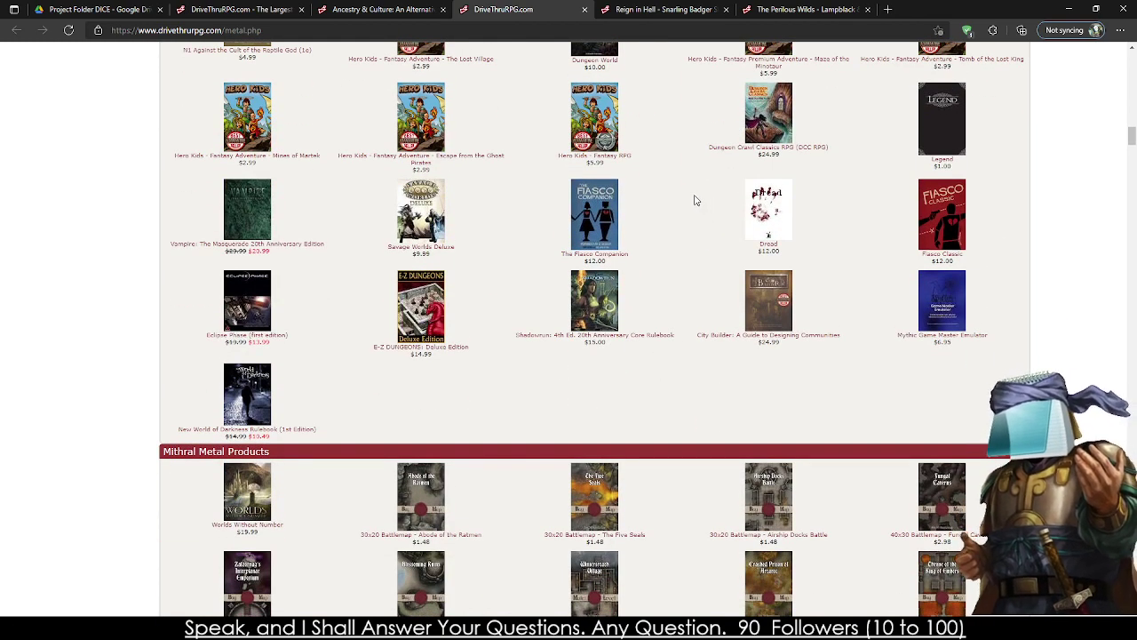
pyautogui.scroll(-6, 691, 199)
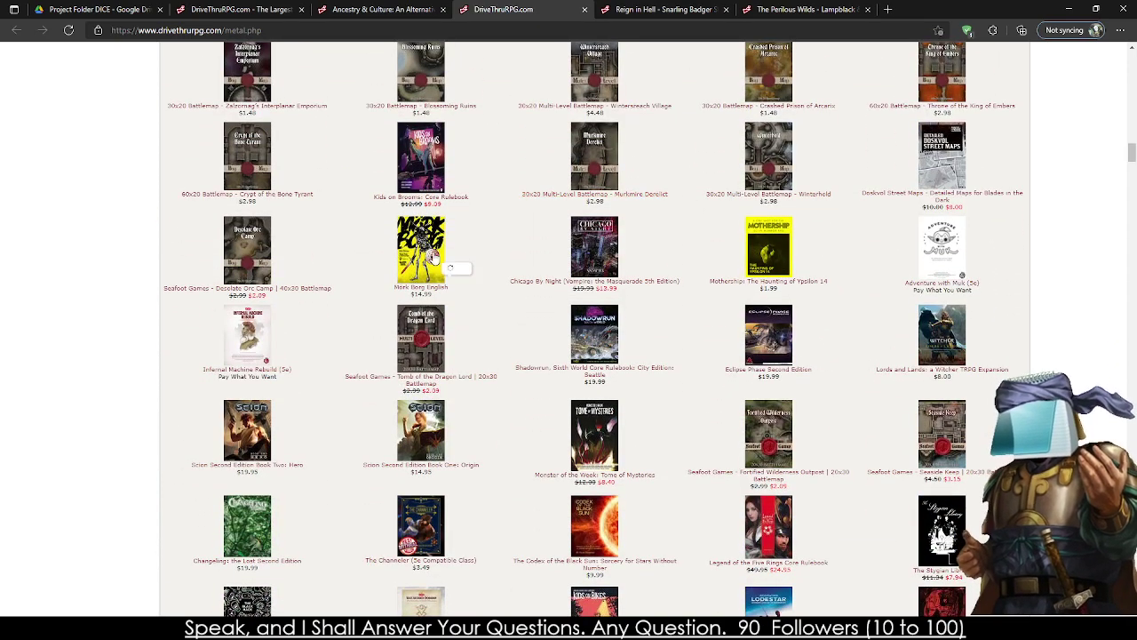
pyautogui.scroll(2, 434, 267)
pyautogui.scroll(1, 437, 314)
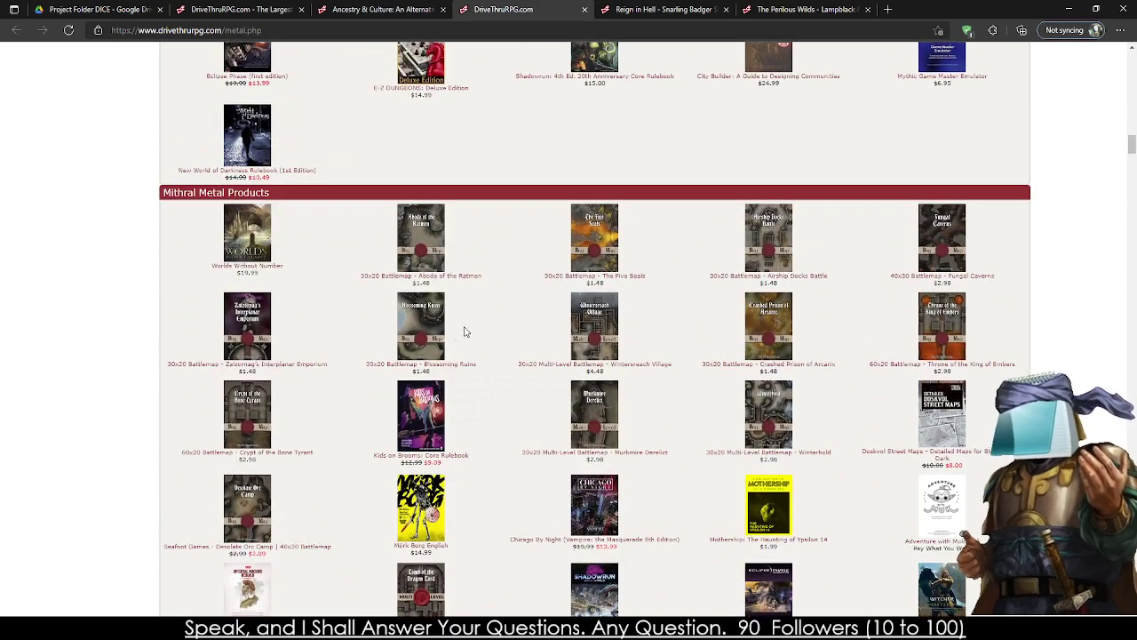
pyautogui.moveTo(428, 519)
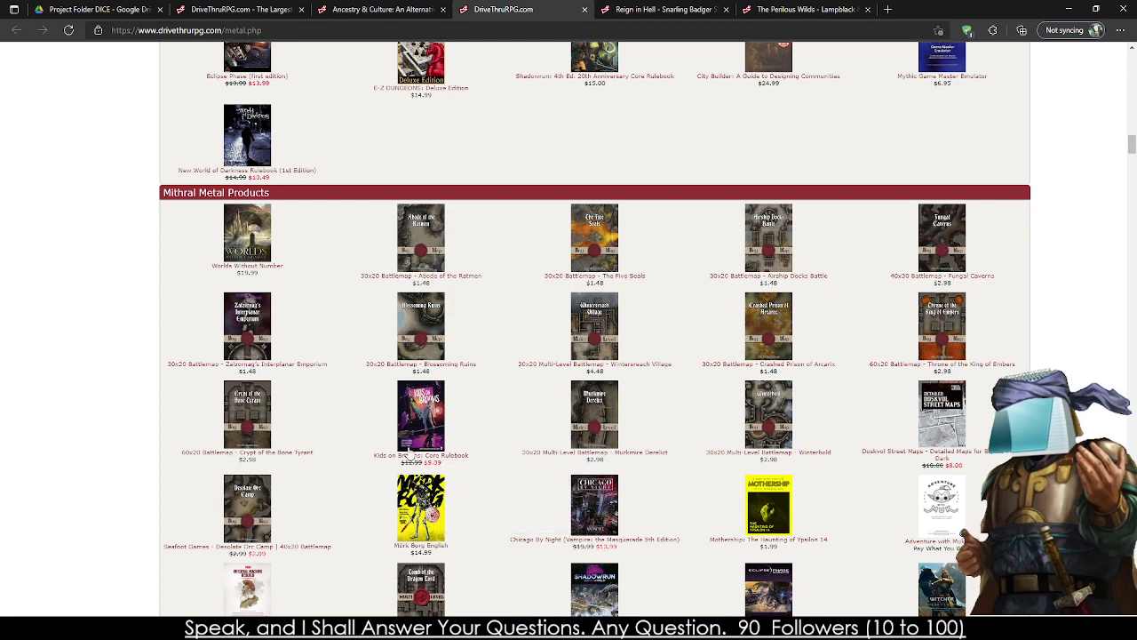
pyautogui.moveTo(408, 446)
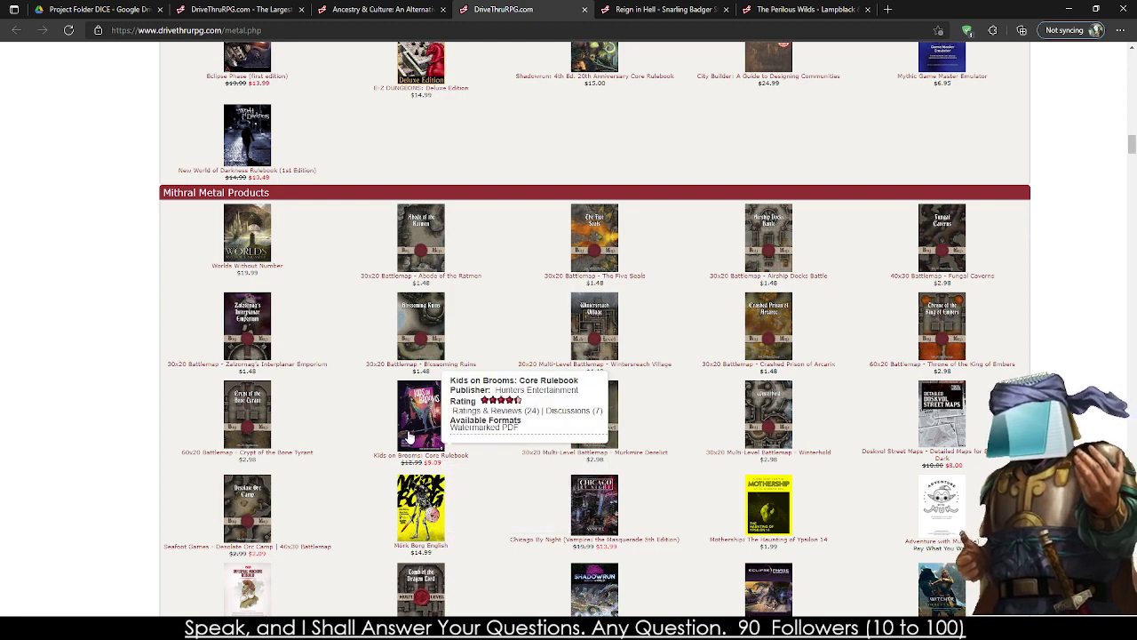
pyautogui.middleClick(408, 437)
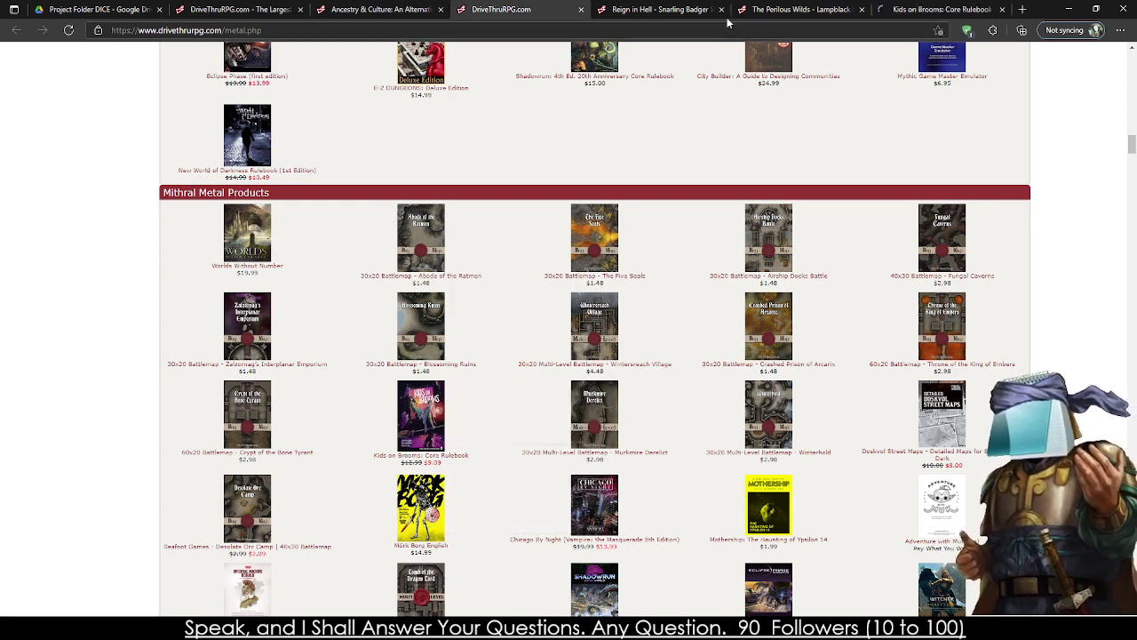
# - Switch to the Kids on Brooms product page, view its enlarged cover art and close the image
pyautogui.click(940, 9)
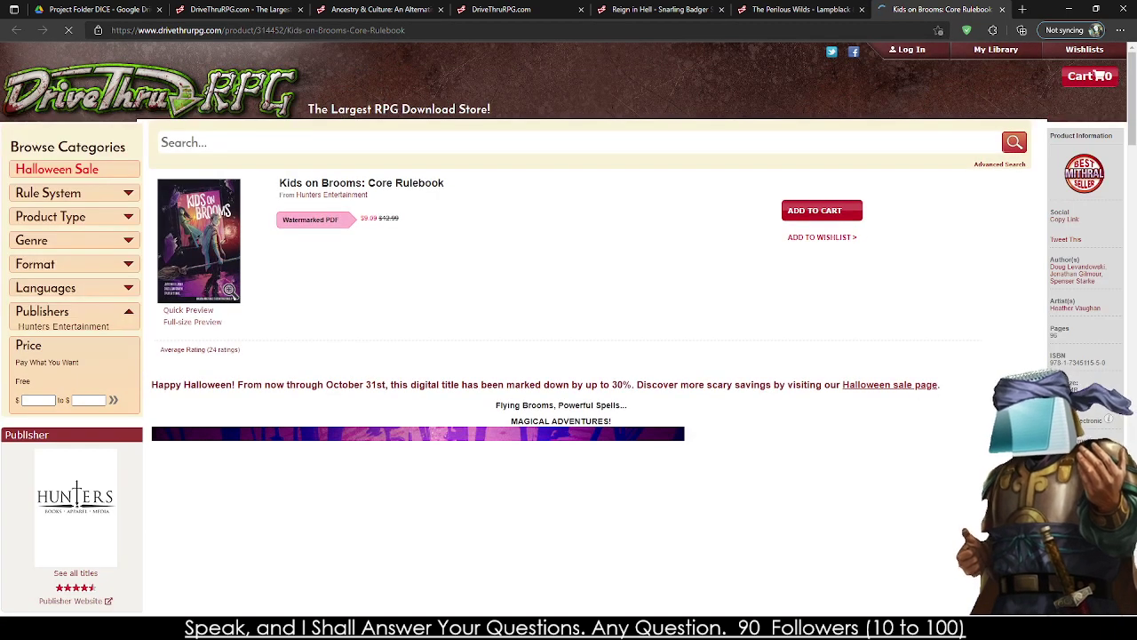
pyautogui.click(222, 282)
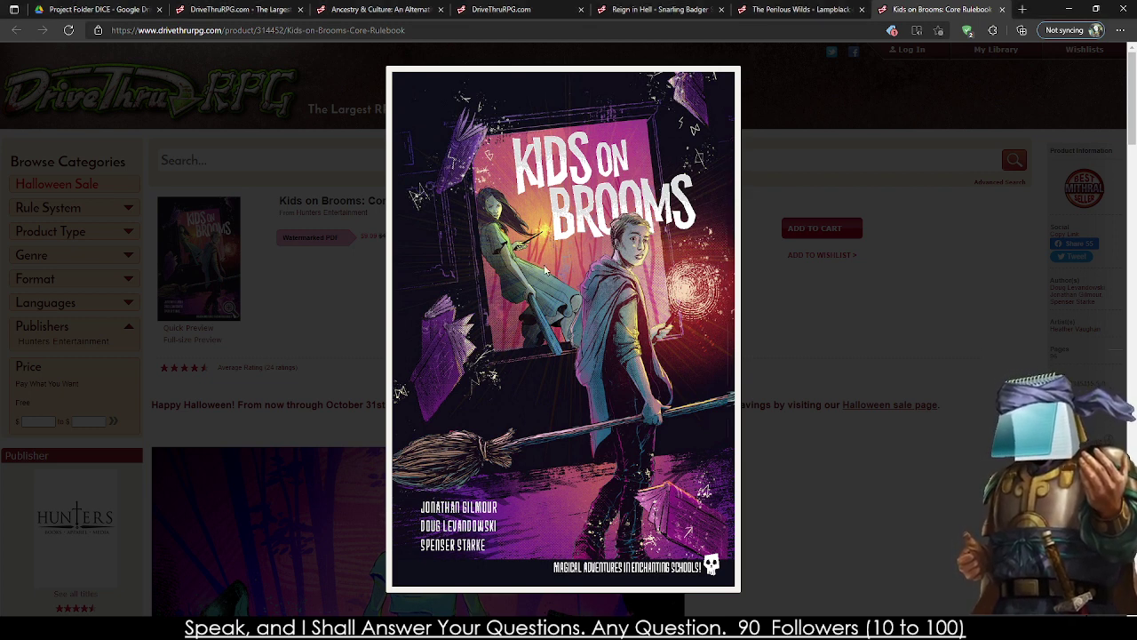
pyautogui.click(872, 148)
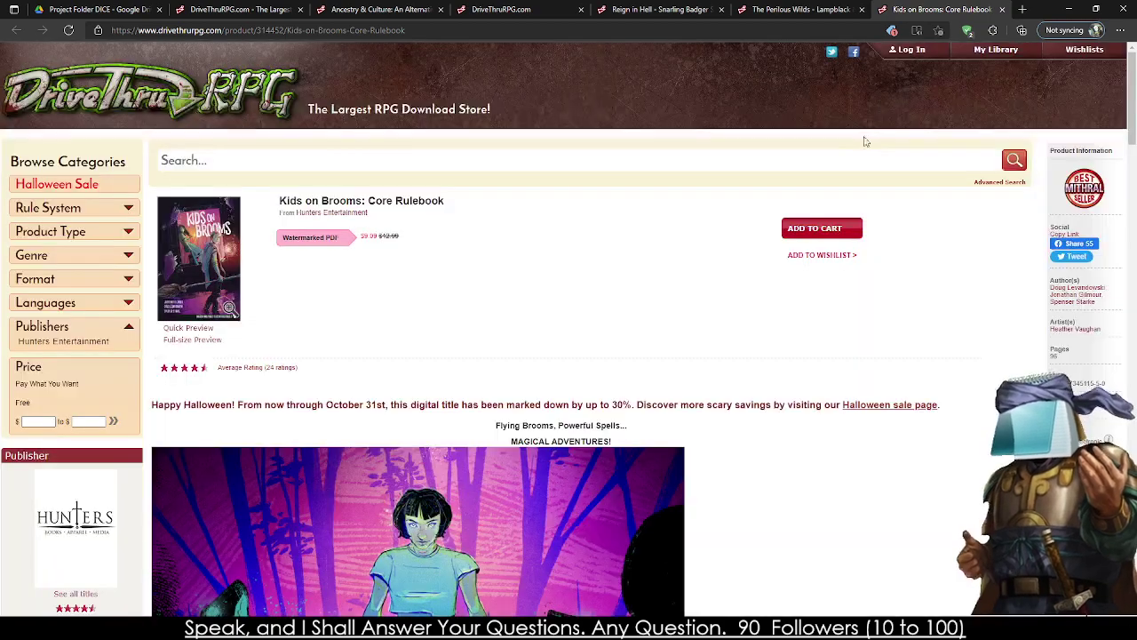
# - Skim the Kids on Brooms description, dice chart, artwork and purchaser comments, and close its page
pyautogui.scroll(-5, 871, 155)
pyautogui.scroll(-3, 860, 168)
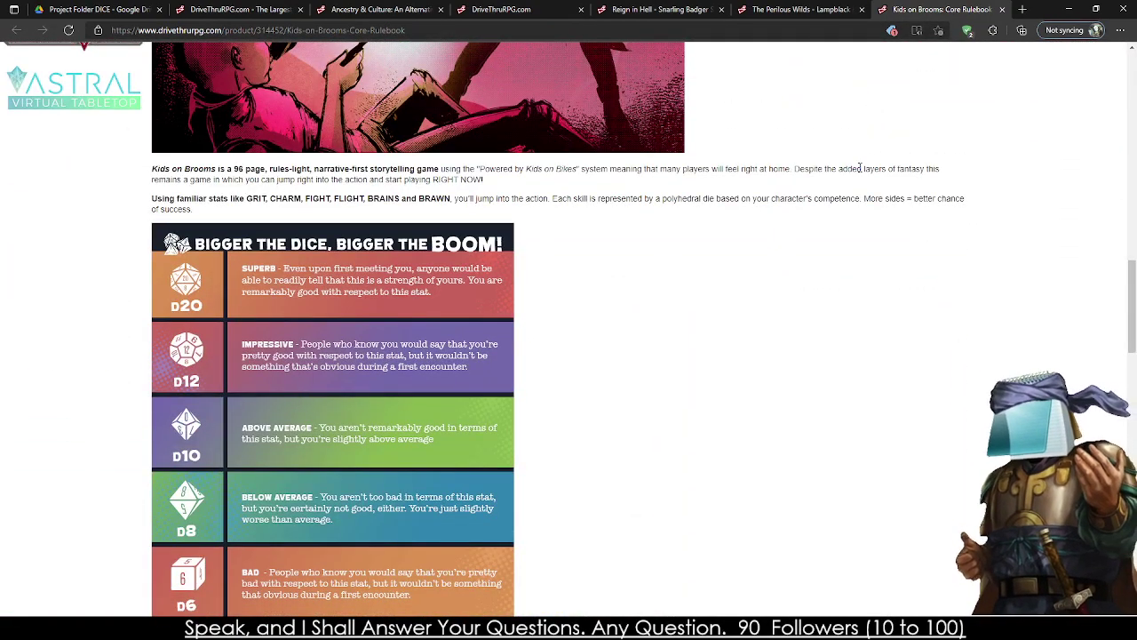
pyautogui.scroll(-9, 854, 161)
pyautogui.scroll(-5, 860, 172)
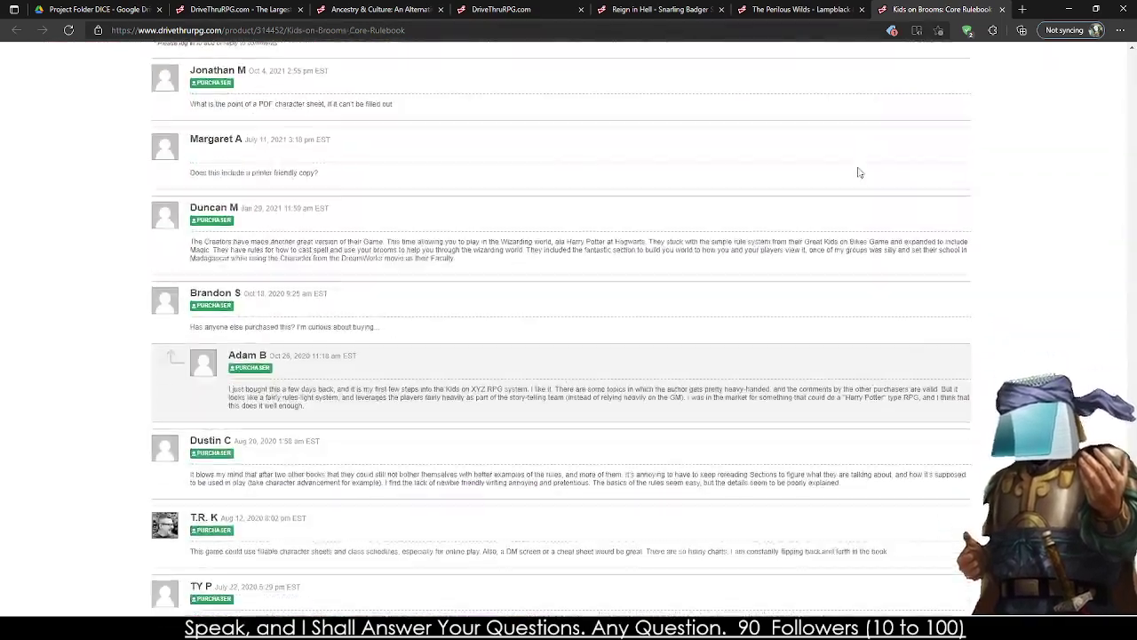
pyautogui.scroll(6, 1134, 78)
pyautogui.scroll(6, 1134, 79)
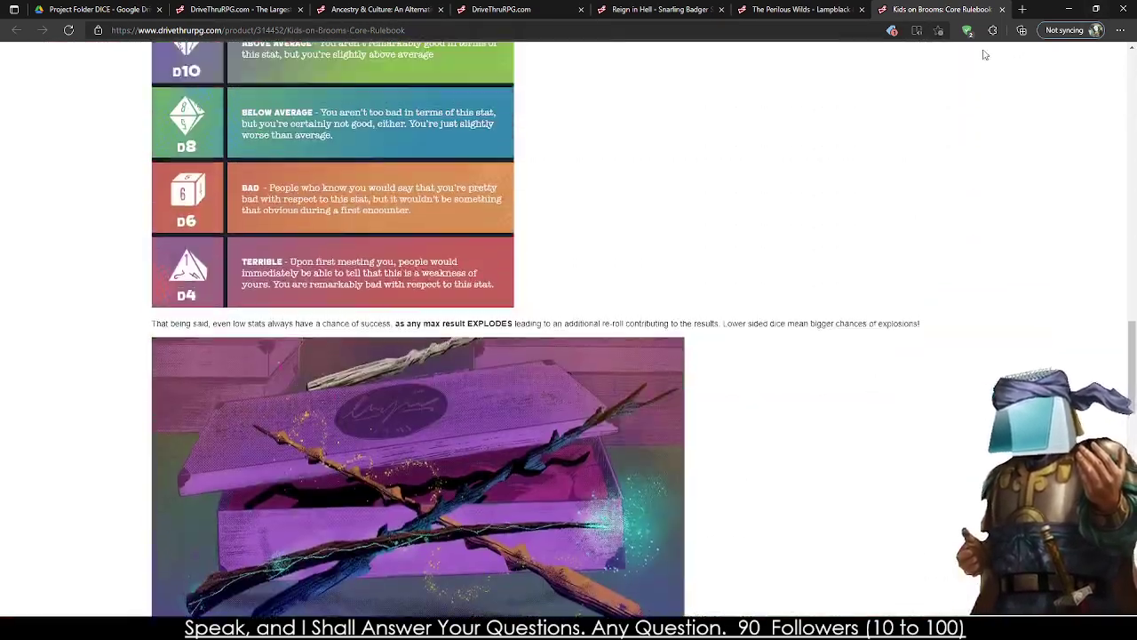
pyautogui.click(1002, 10)
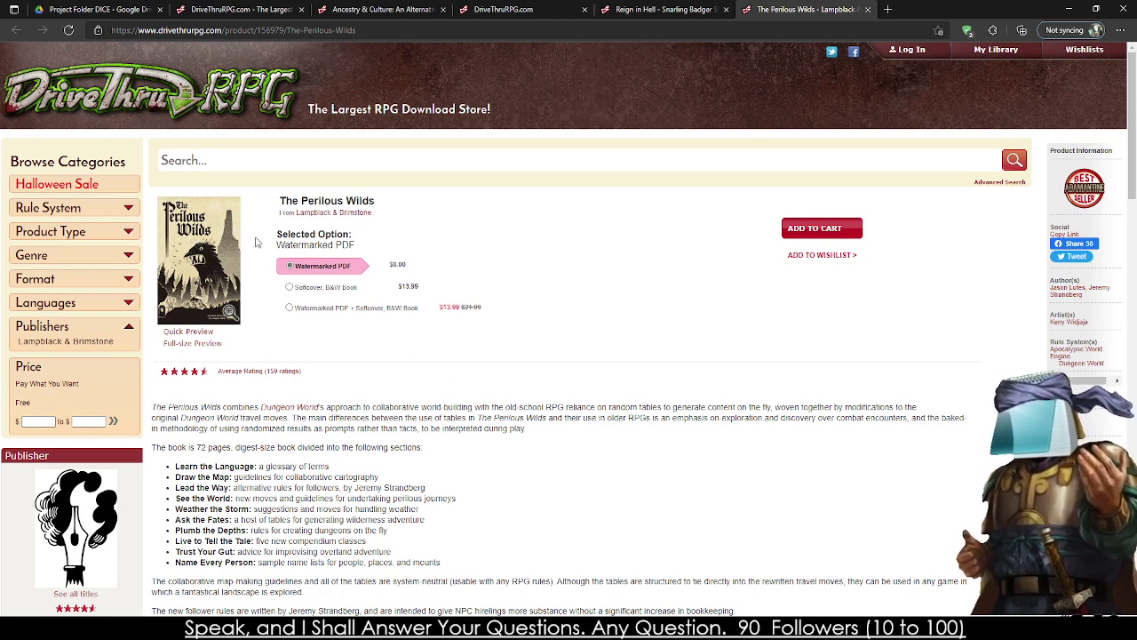
# - Examine the enlarged cover of The Perilous Wilds, dismiss the image and close the product page
pyautogui.click(218, 290)
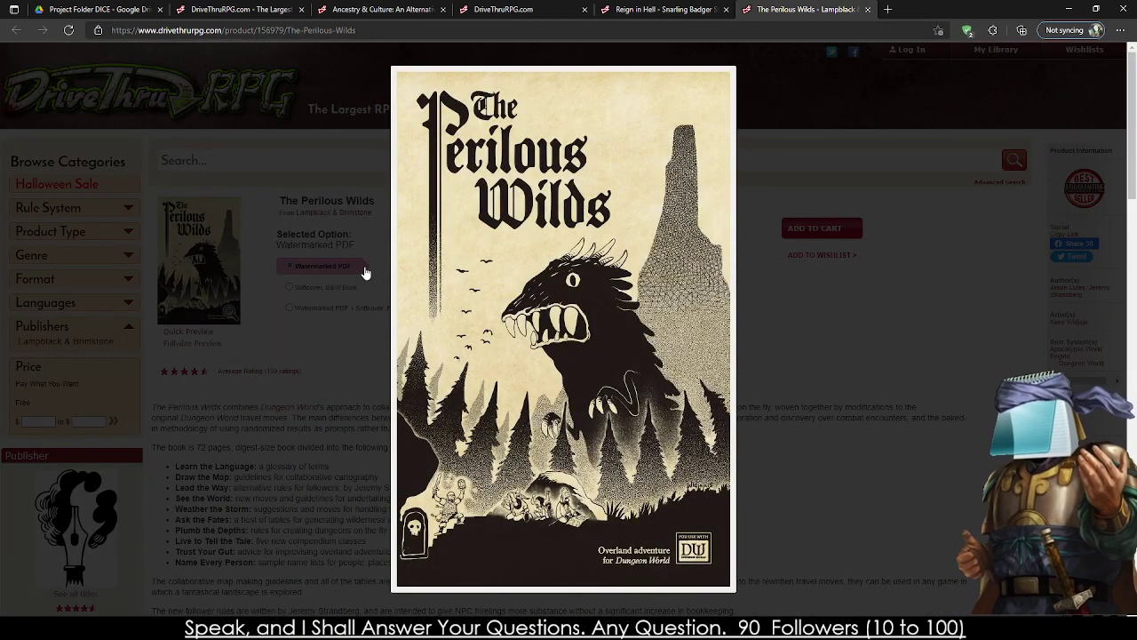
pyautogui.doubleClick(488, 355)
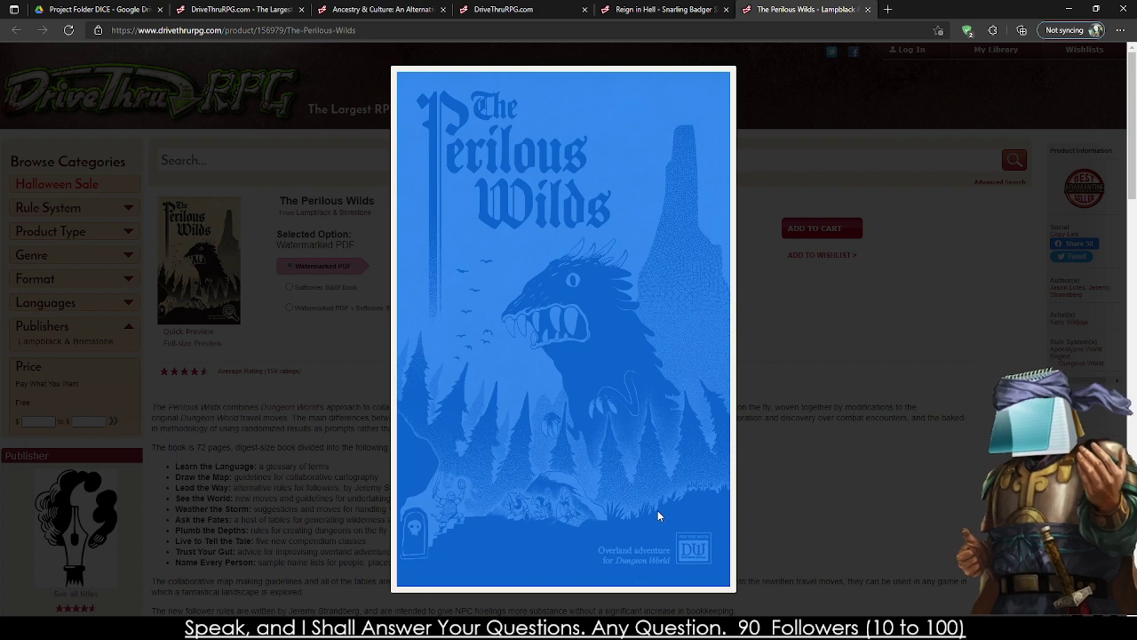
pyautogui.click(258, 490)
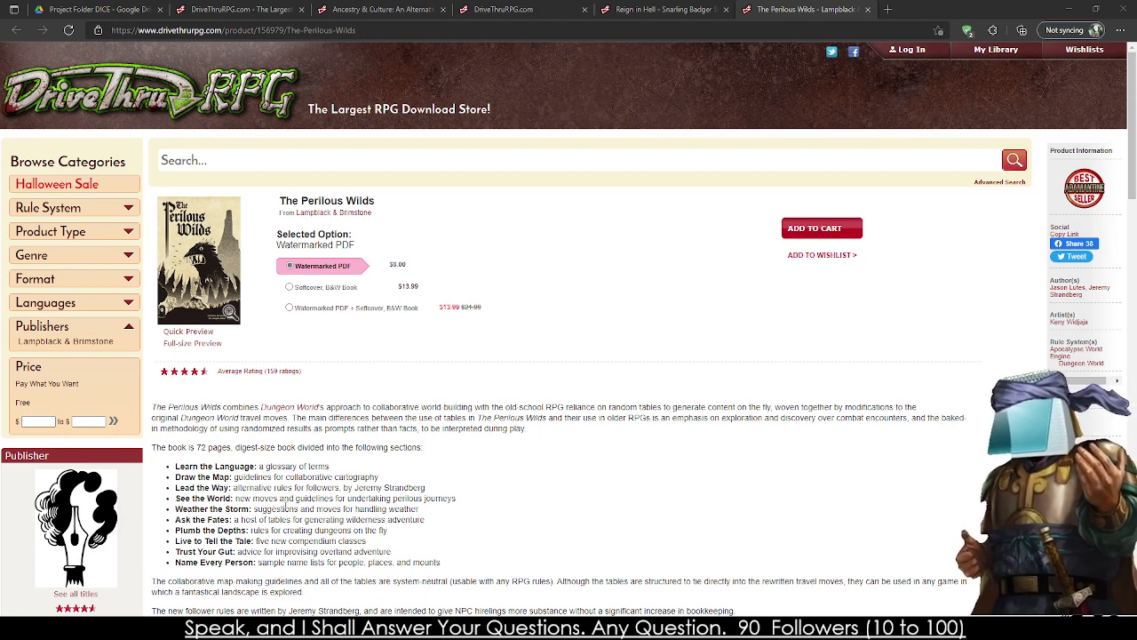
pyautogui.click(867, 9)
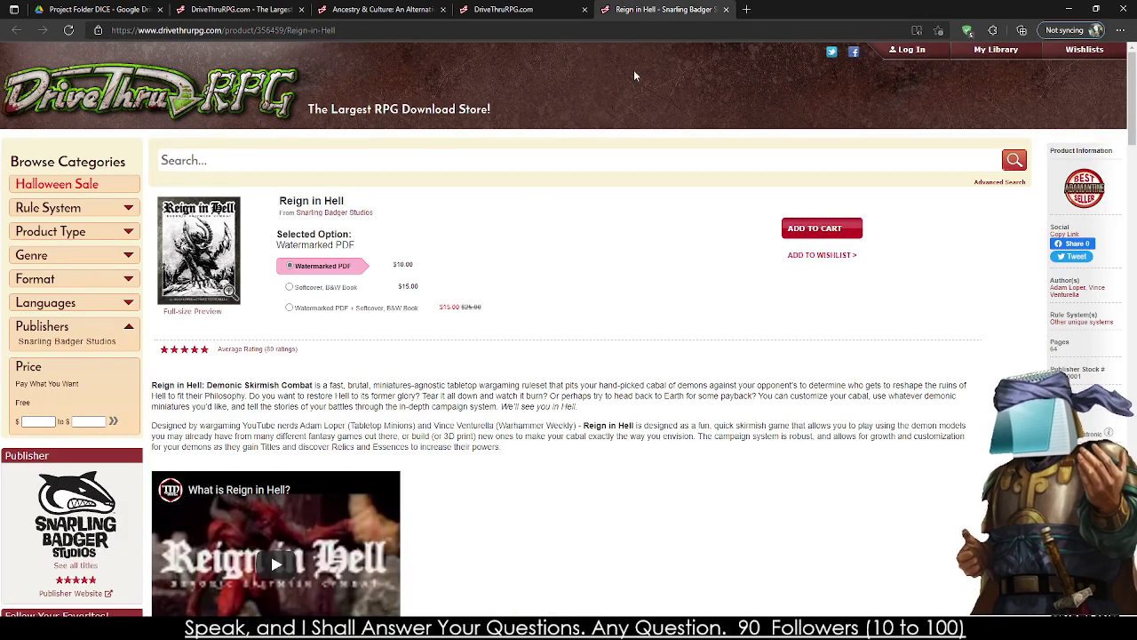
# - Search Google for "kindred the embraced" in a new tab and show the image results
pyautogui.click(749, 8)
pyautogui.write('Kinddreed')
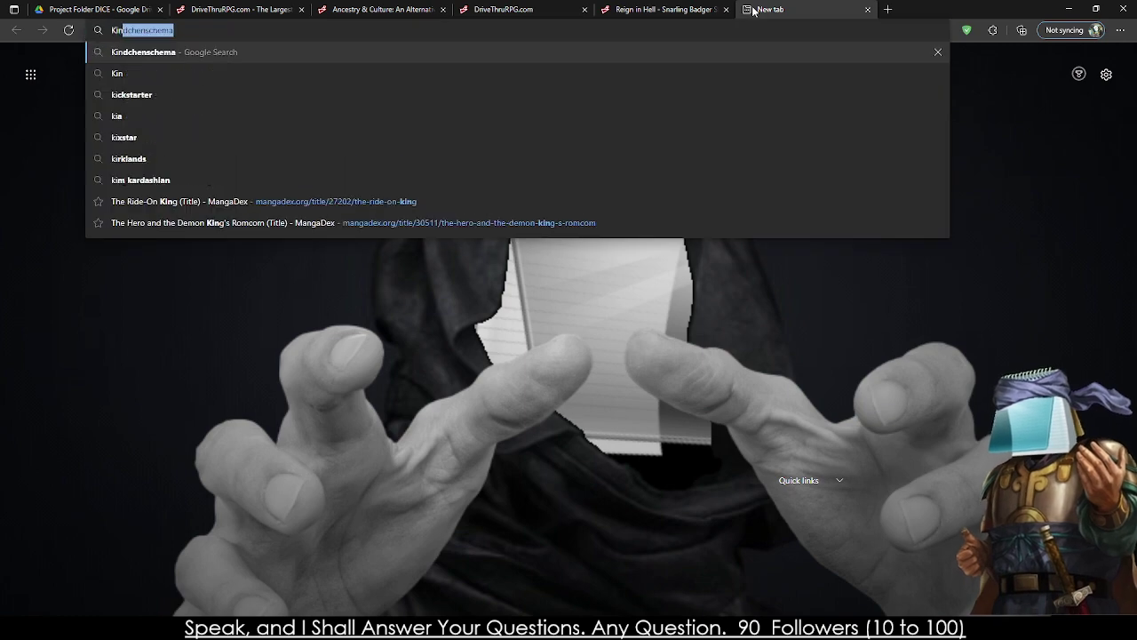
pyautogui.press('BackSpace')
pyautogui.press('BackSpace')
pyautogui.press('BackSpace')
pyautogui.press('BackSpace')
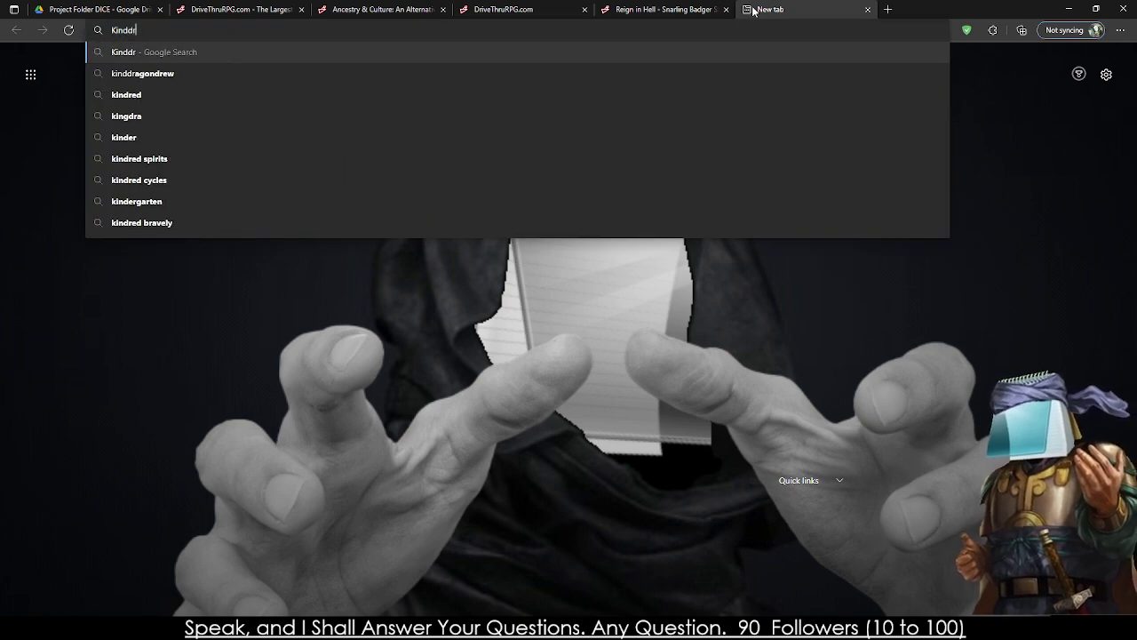
pyautogui.write('red the Emb')
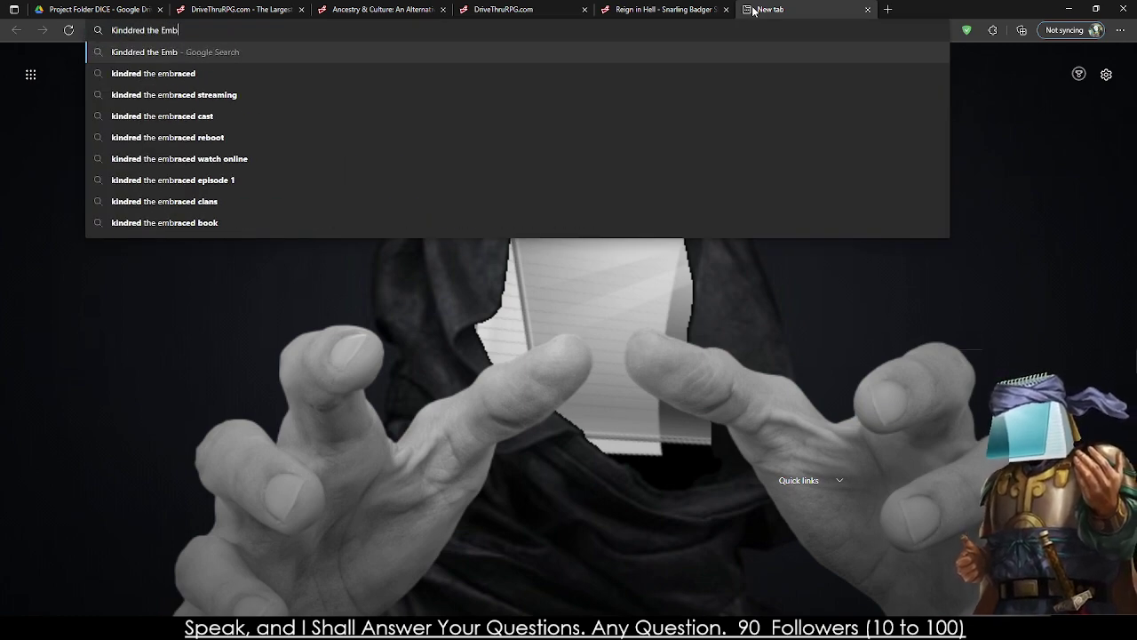
pyautogui.press('Down')
pyautogui.press('Return')
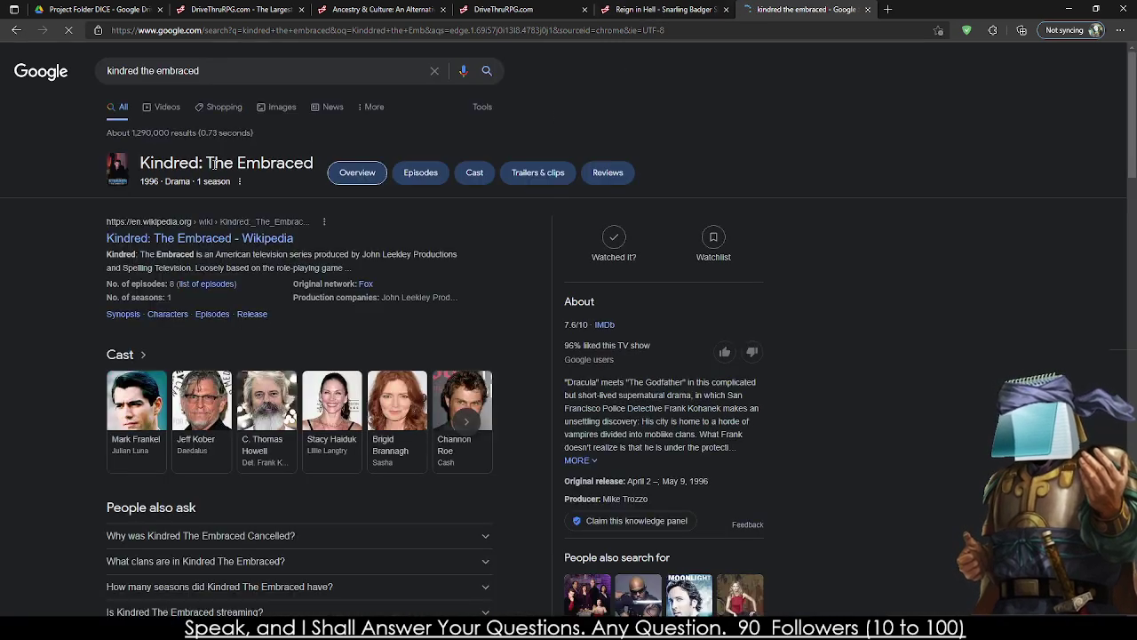
pyautogui.click(263, 107)
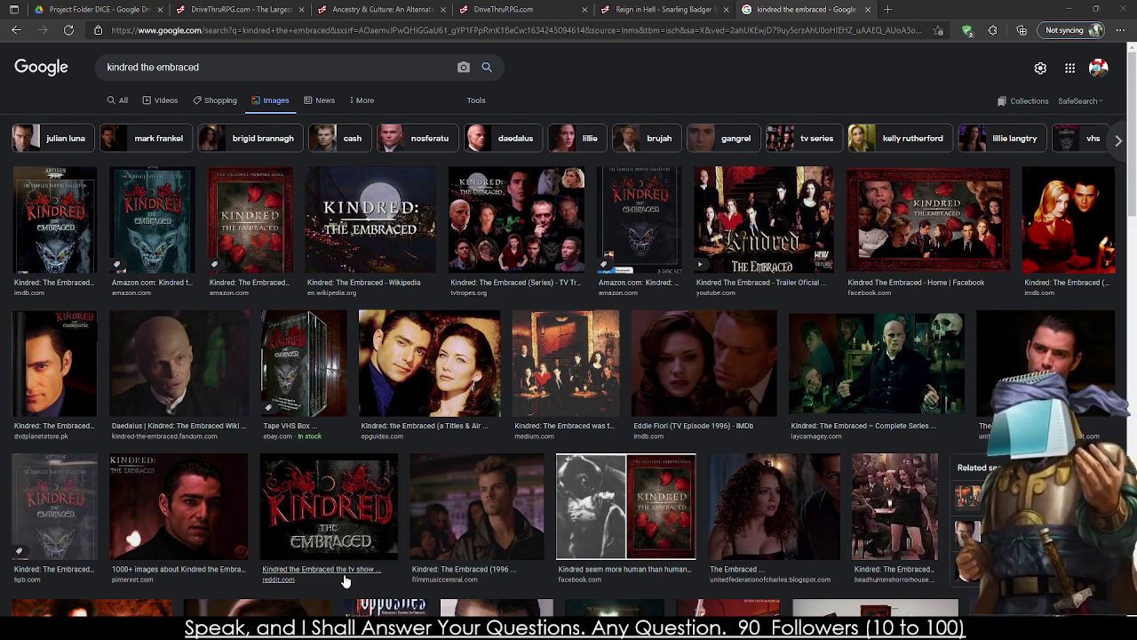
# - Search Google Images for "Dungeon World"
pyautogui.tripleClick(203, 65)
pyautogui.write('Dungeon World')
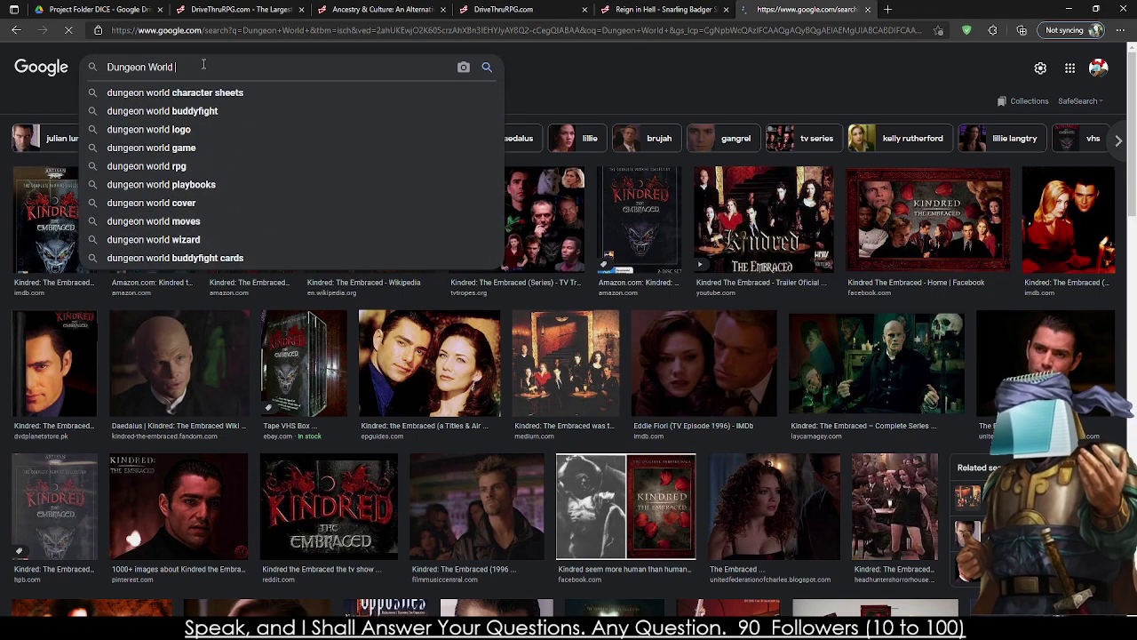
pyautogui.press('Return')
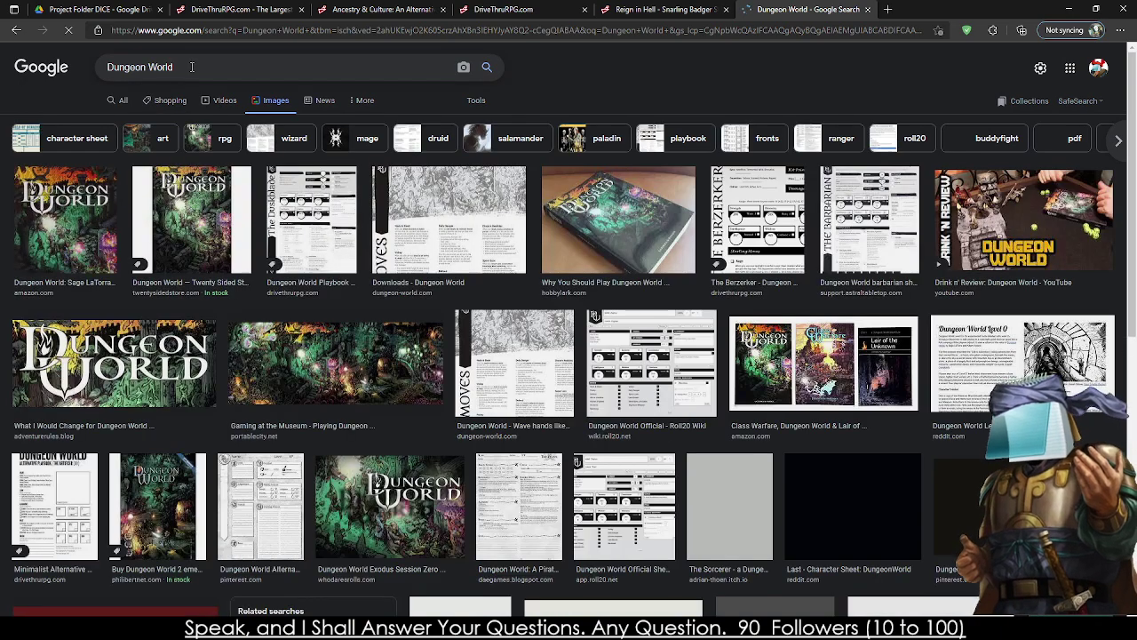
# - Search Google for the Dungeon World co-designer's name, skim the image and general web results, and close the search page
pyautogui.click(204, 68)
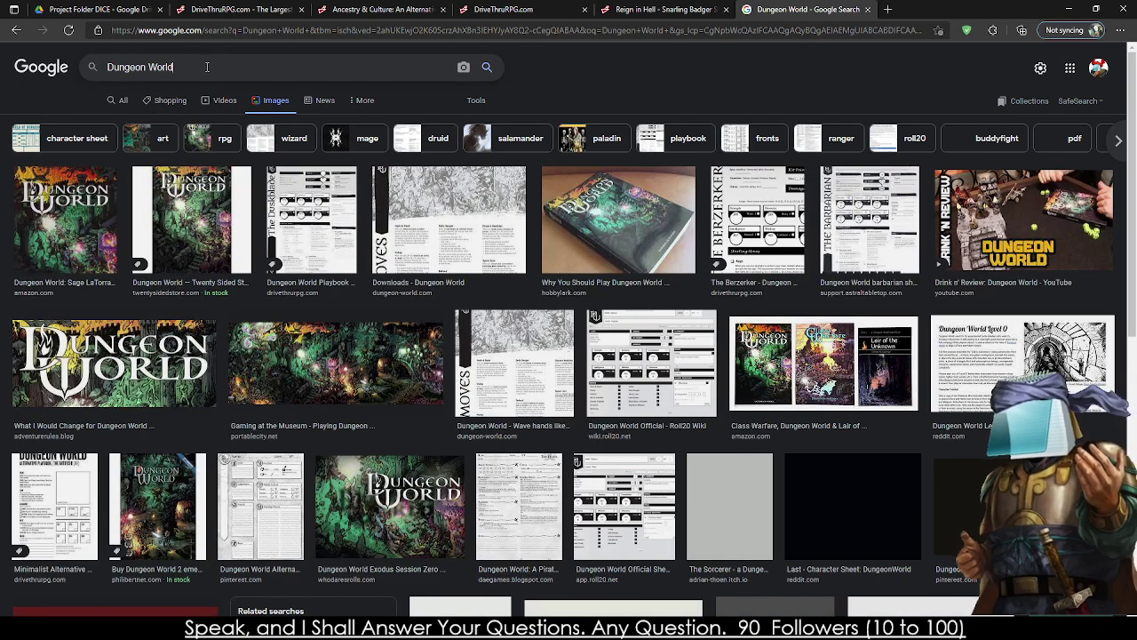
pyautogui.write('ad')
pyautogui.hotkey('ctrl', 'a')
pyautogui.write('Ad')
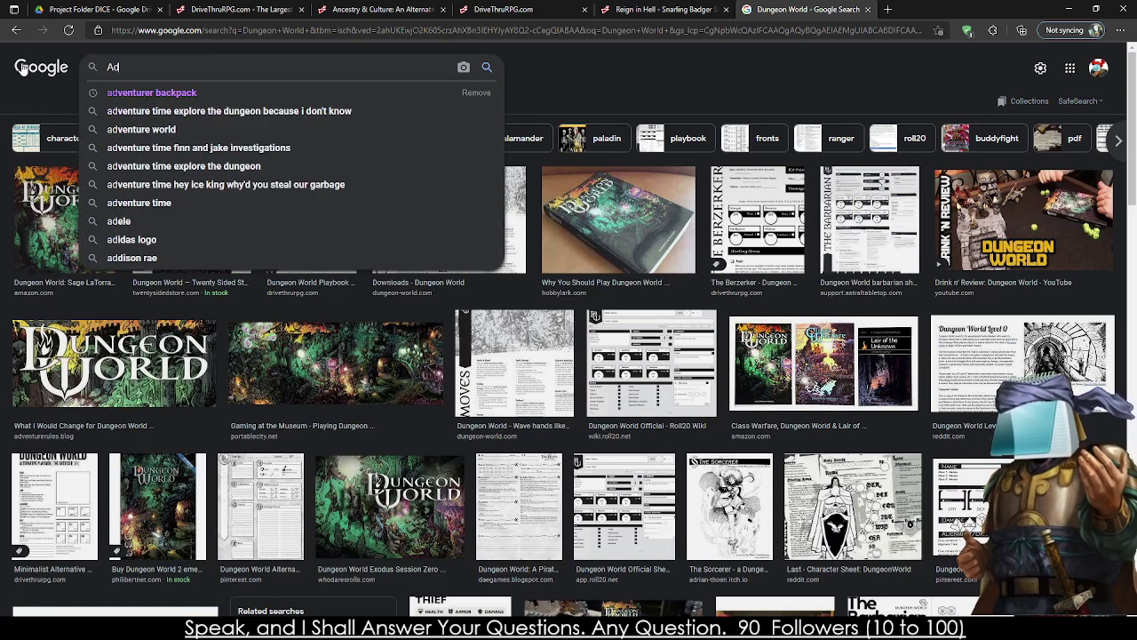
pyautogui.write('am Koebel')
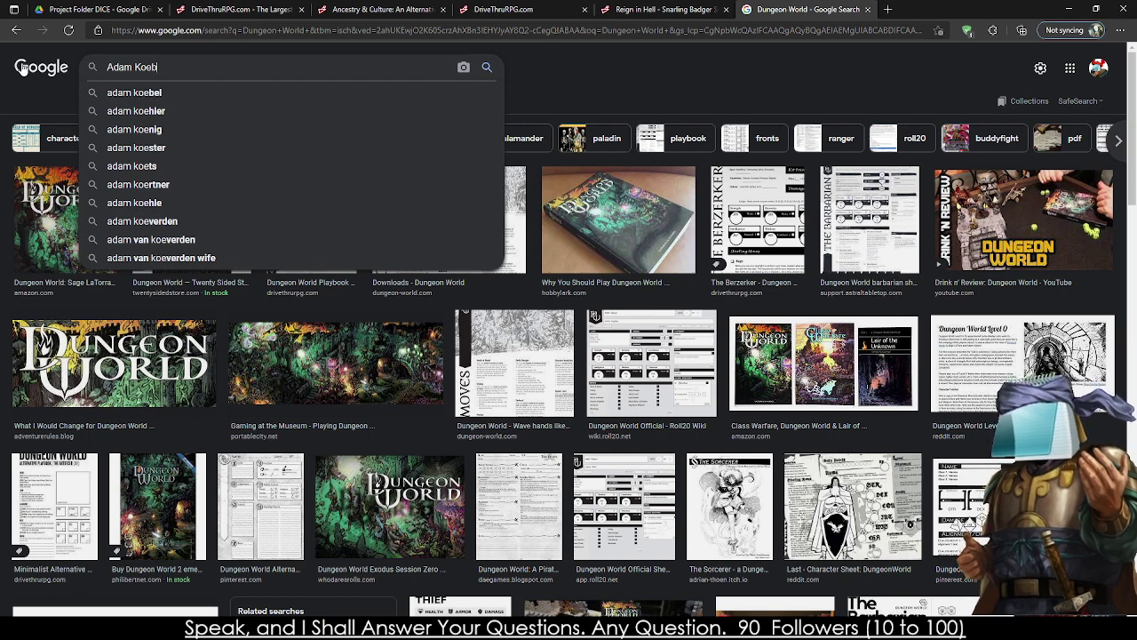
pyautogui.press('Return')
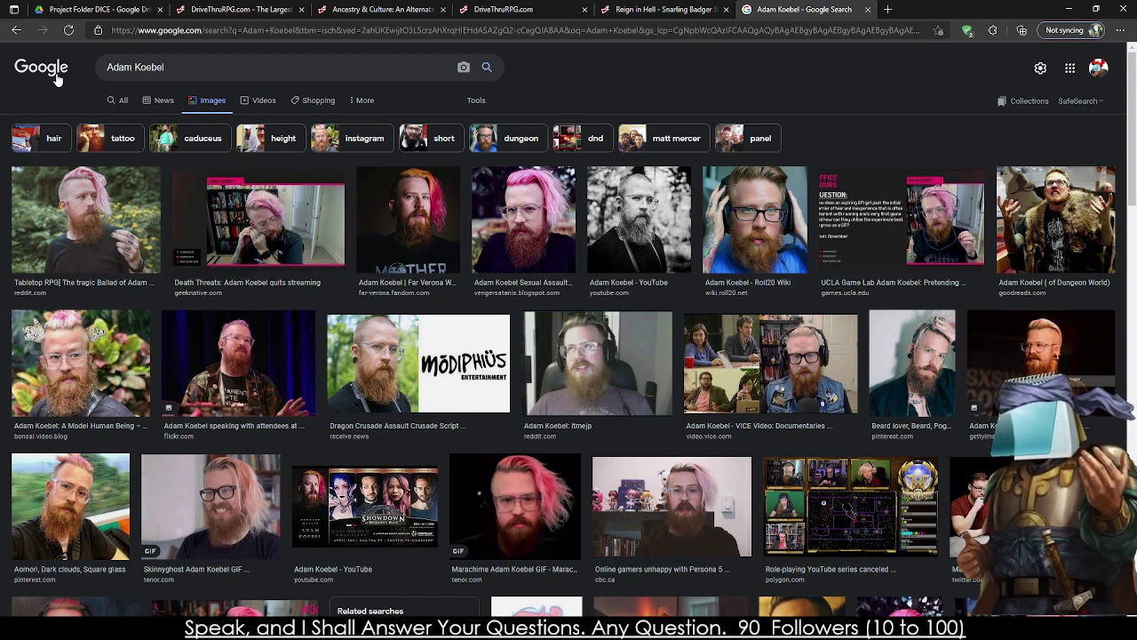
pyautogui.click(117, 99)
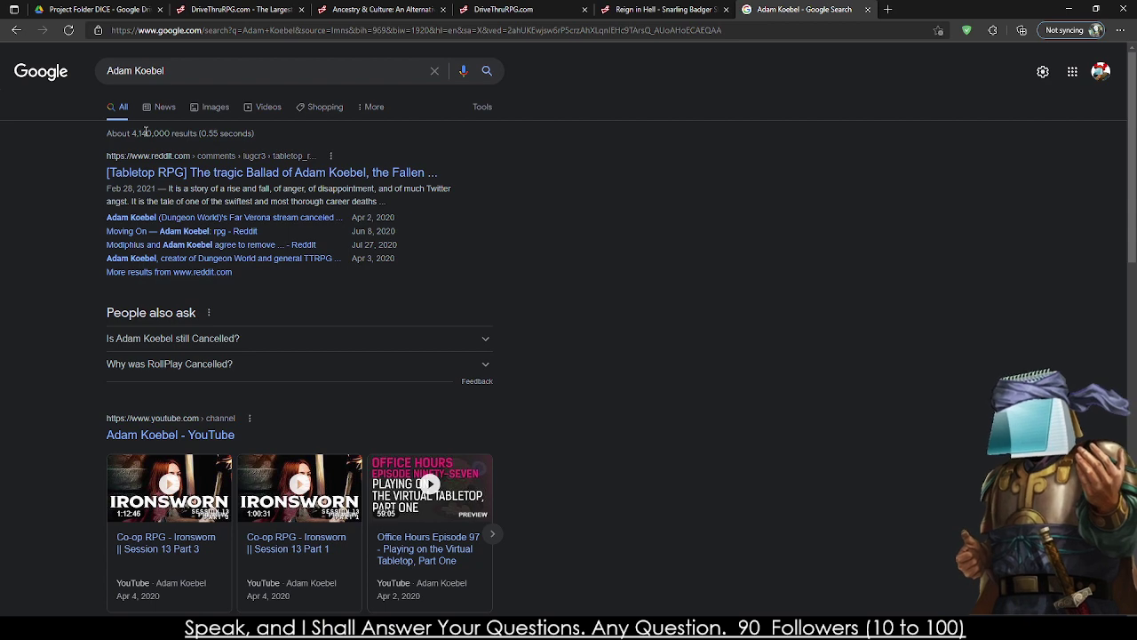
pyautogui.scroll(-5, 145, 130)
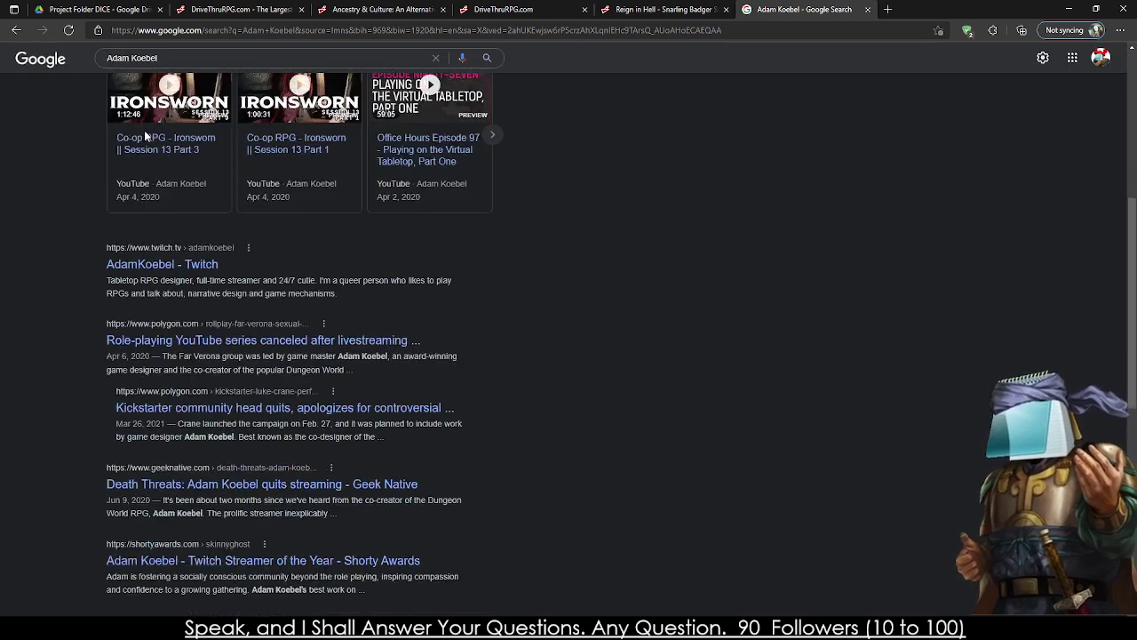
pyautogui.click(868, 9)
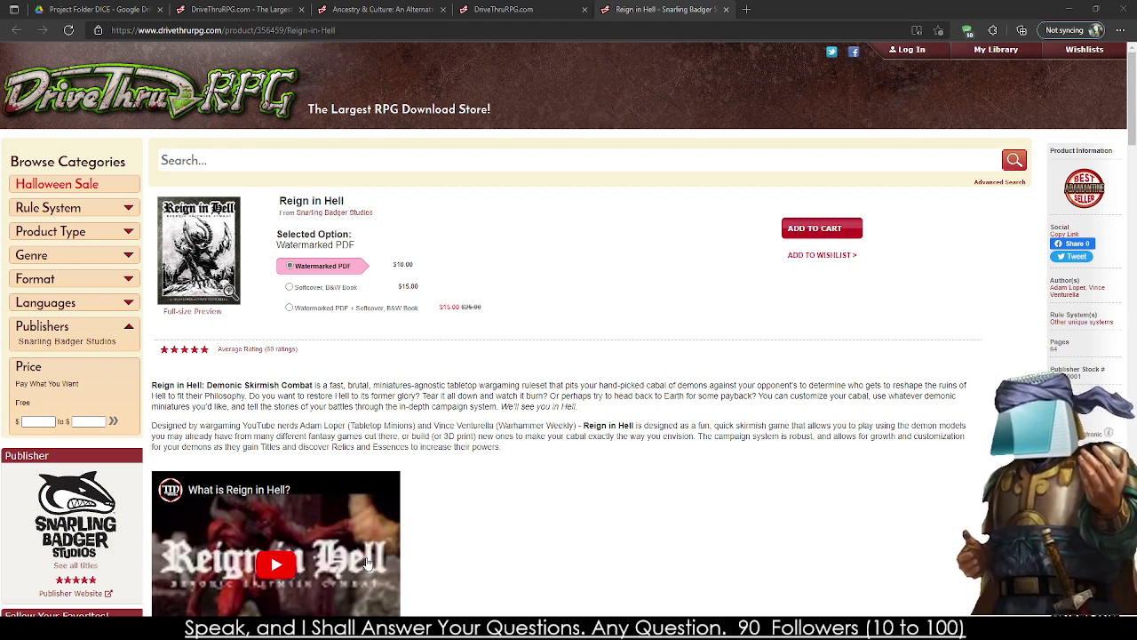
# - Search the web for "Dungeon World 2e" from the Reign in Hell page and open the official Dungeon World site
pyautogui.click(634, 24)
pyautogui.write('Dungeon')
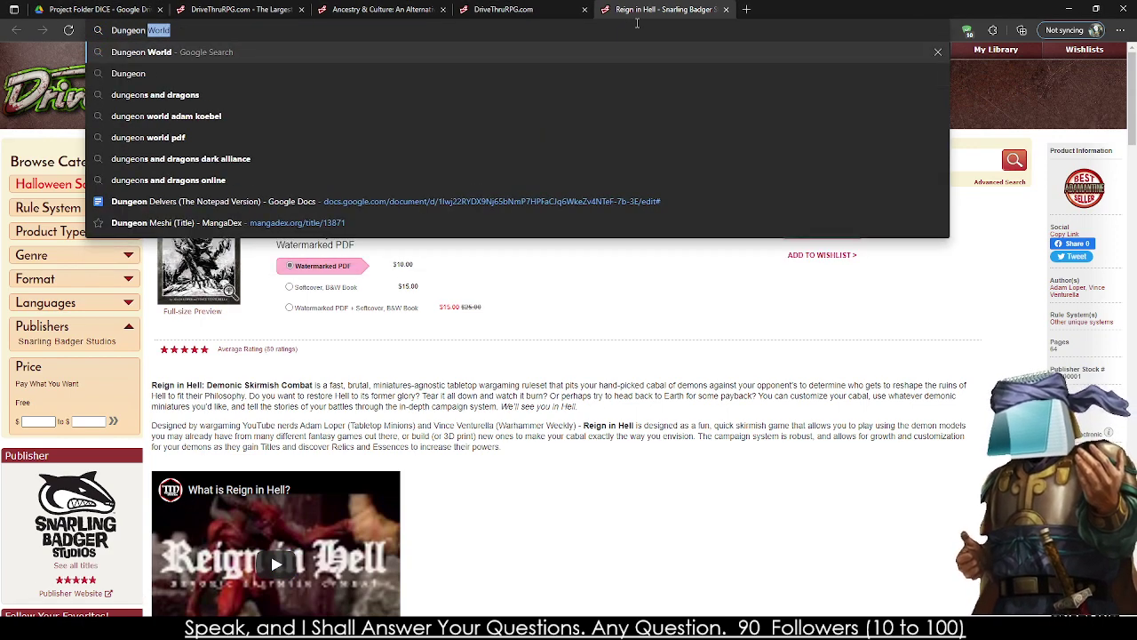
pyautogui.write(' World 2e')
pyautogui.press('Return')
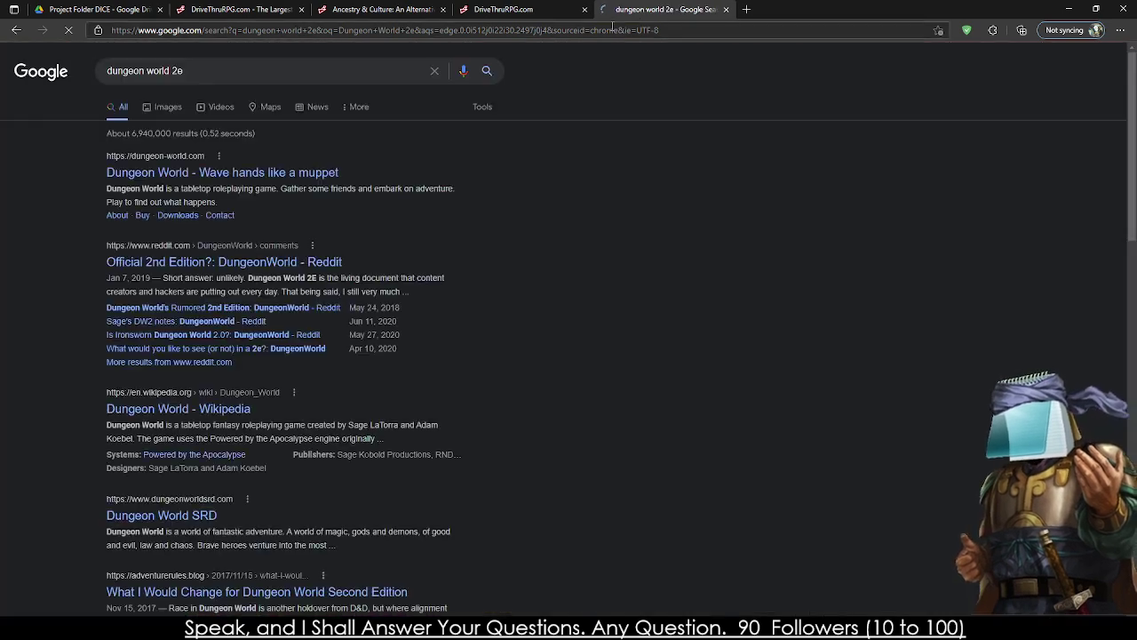
pyautogui.click(178, 175)
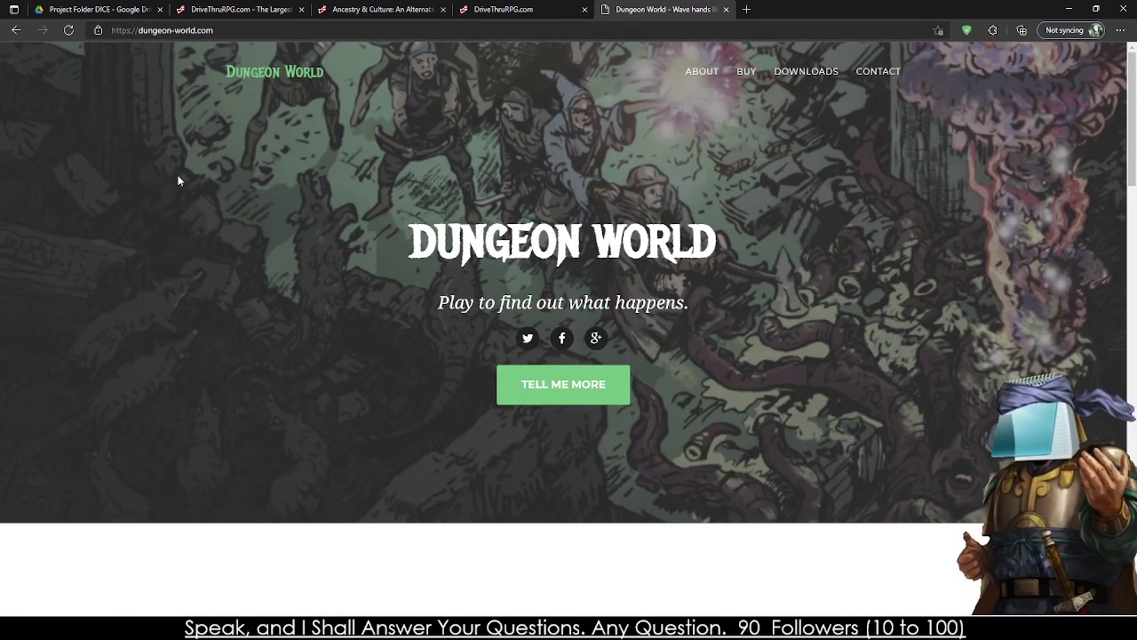
# - Skim the Dungeon World site's about and buy sections, examine the two designers under Contact, and return to the search results
pyautogui.click(782, 75)
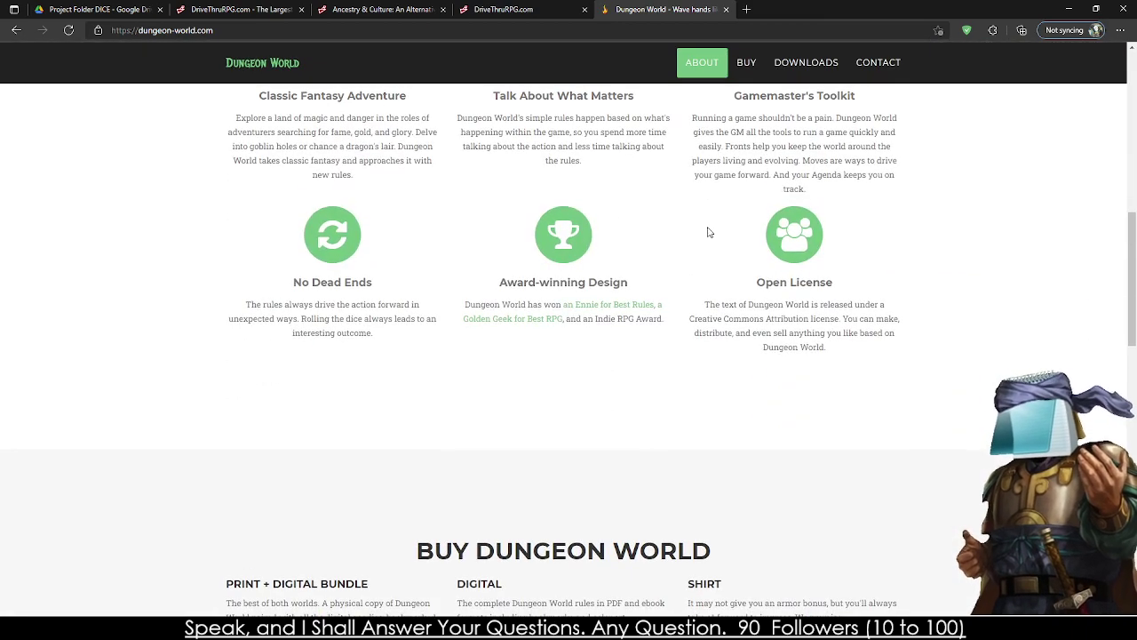
pyautogui.scroll(-2, 709, 232)
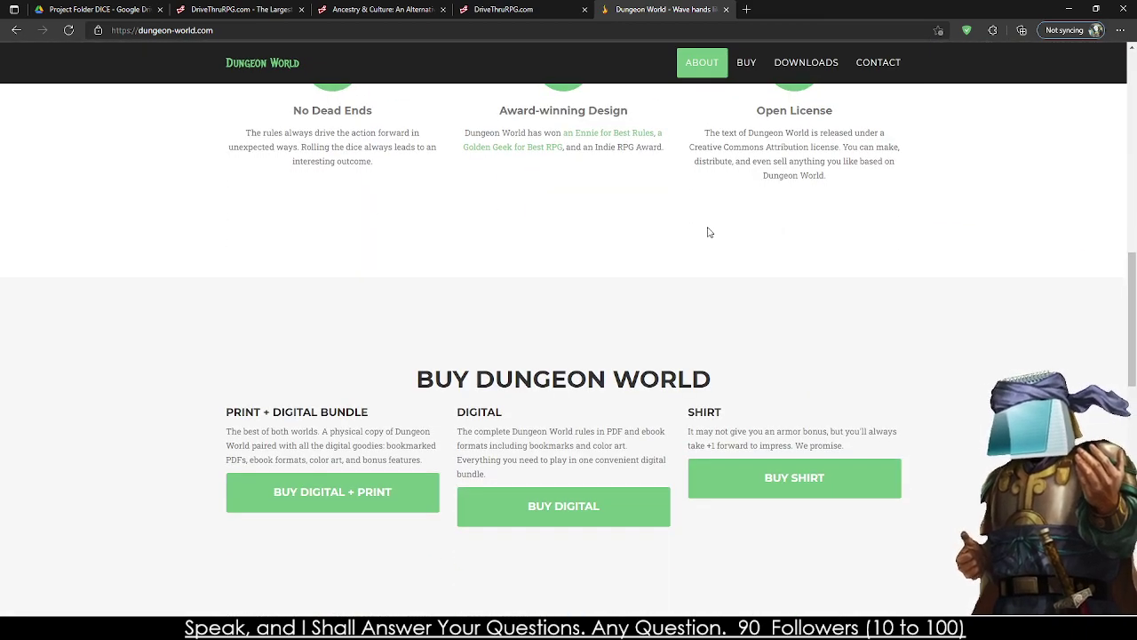
pyautogui.scroll(-10, 709, 232)
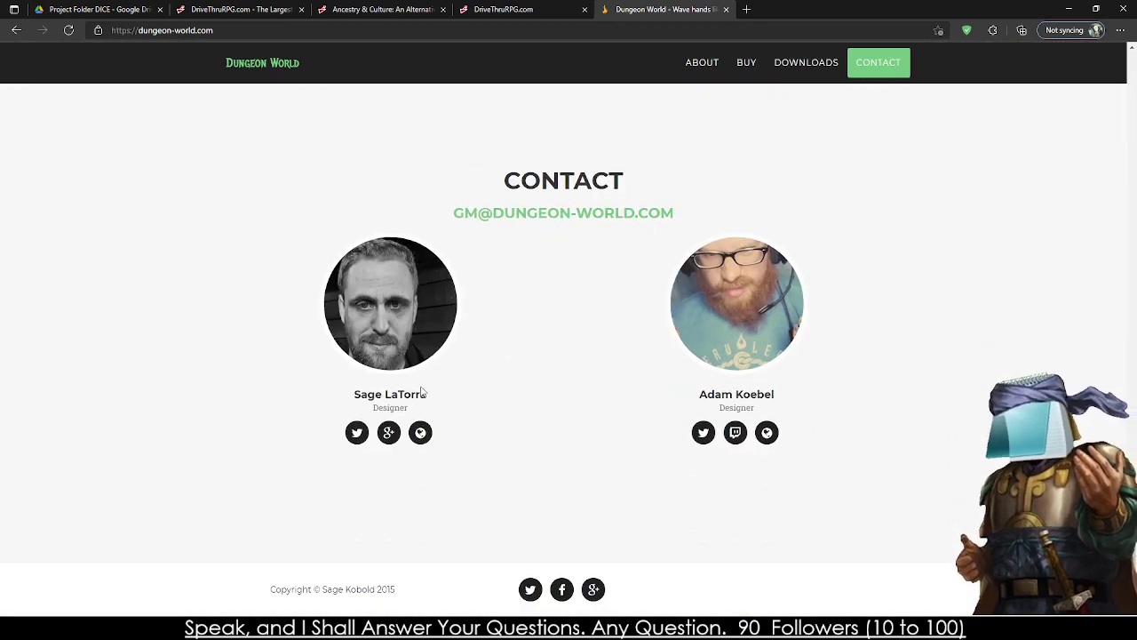
pyautogui.moveTo(355, 394)
pyautogui.mouseDown()
pyautogui.moveTo(459, 398)
pyautogui.moveTo(345, 391)
pyautogui.mouseUp()
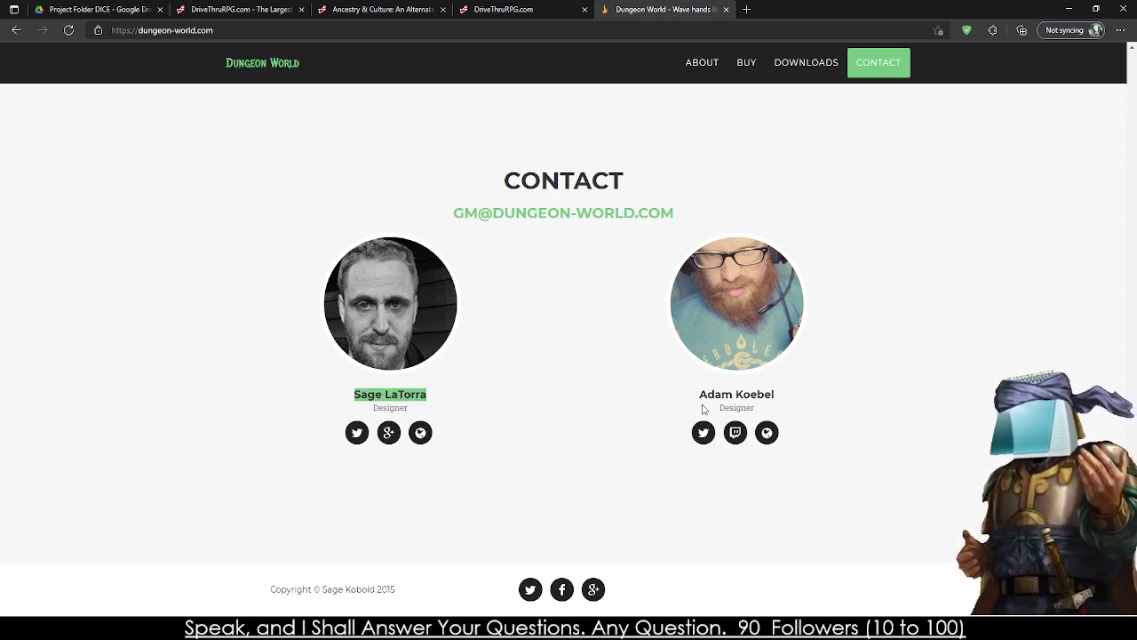
pyautogui.moveTo(728, 394); pyautogui.dragTo(802, 400)
pyautogui.click(799, 406)
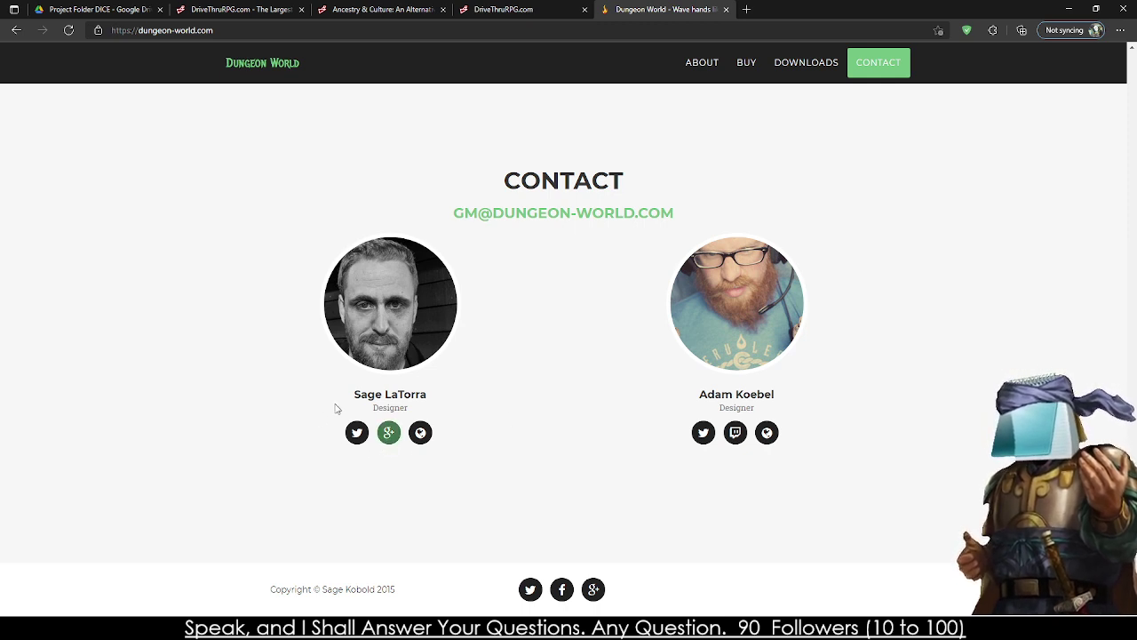
pyautogui.moveTo(334, 405); pyautogui.dragTo(445, 402)
pyautogui.click(442, 402)
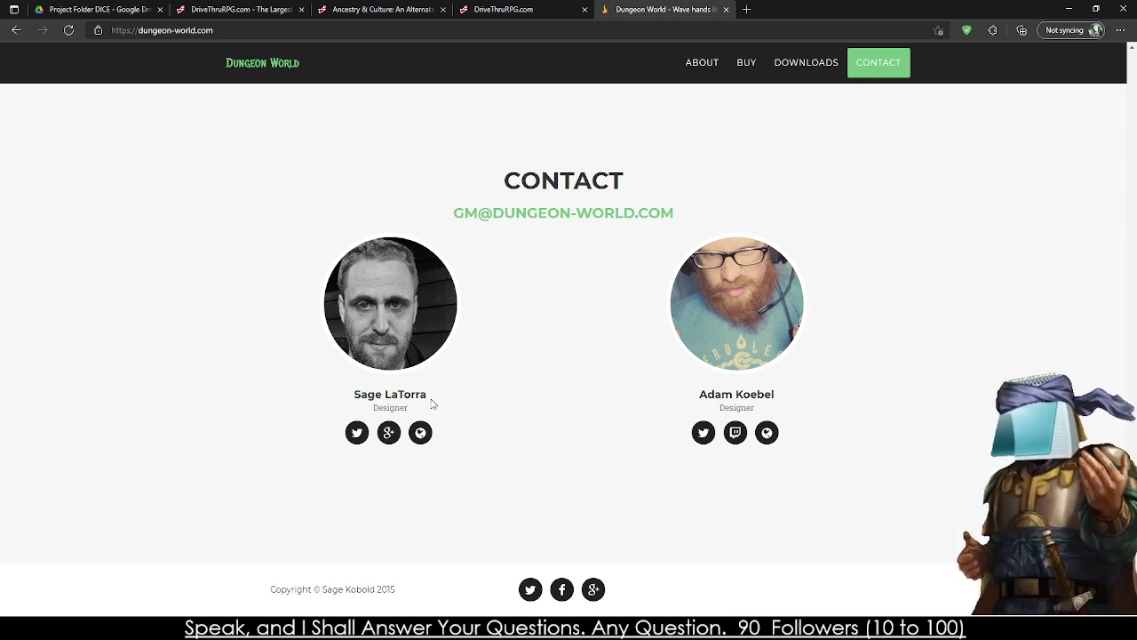
pyautogui.click(16, 29)
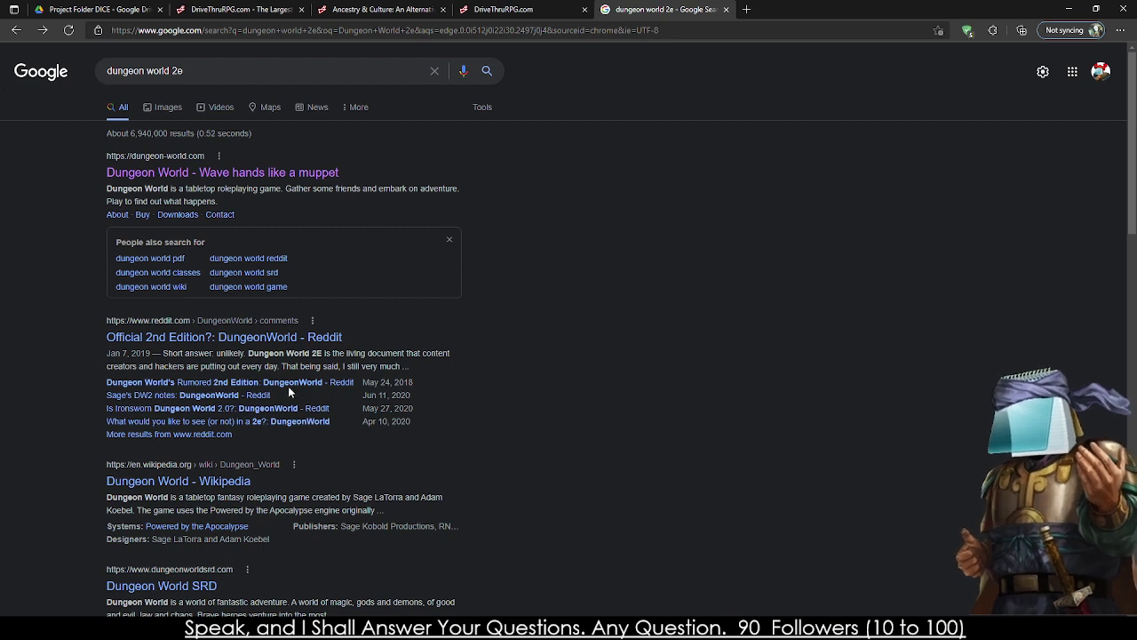
# - Open the Dungeon World SRD from the results, dismiss the Designfinder Competition notice, skim the introduction and close the page
pyautogui.scroll(-3, 284, 388)
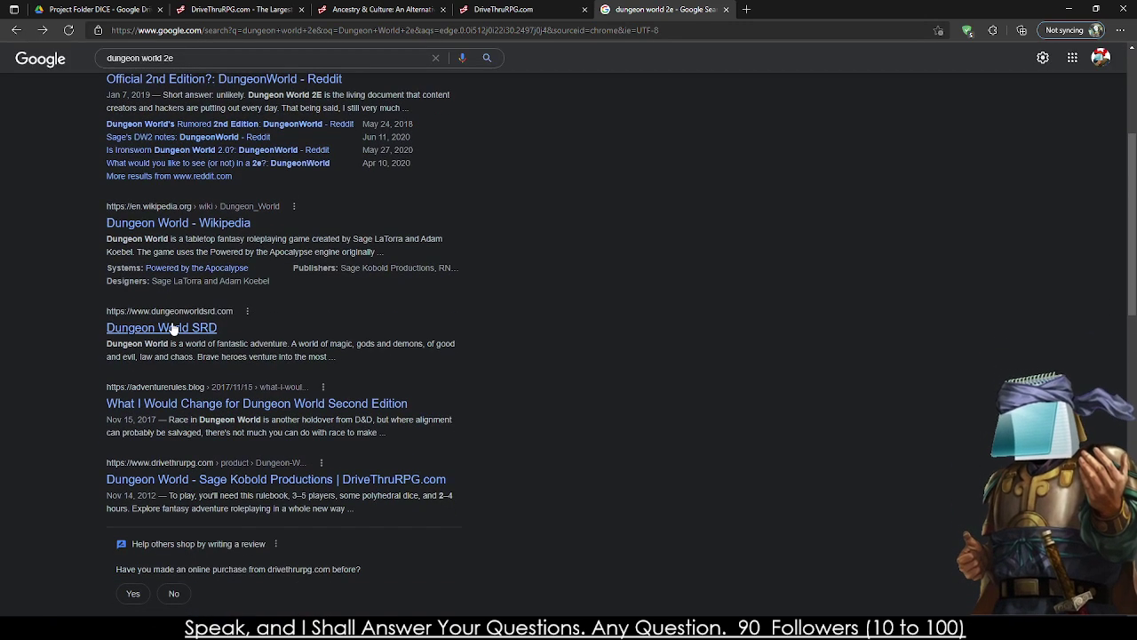
pyautogui.click(174, 328)
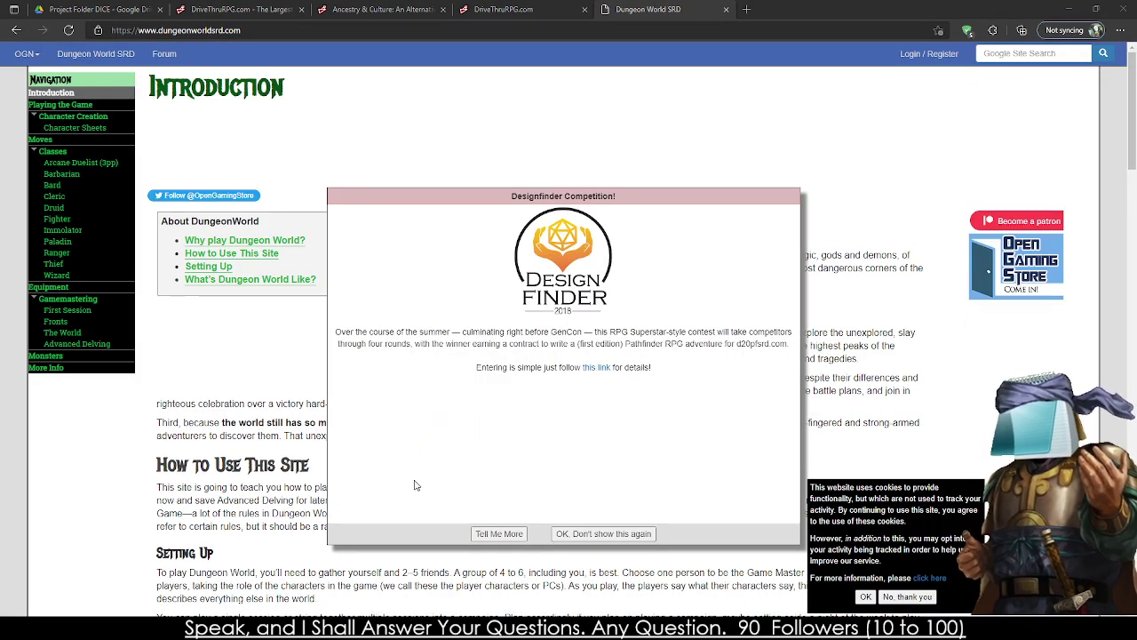
pyautogui.click(568, 533)
pyautogui.scroll(-5, 345, 423)
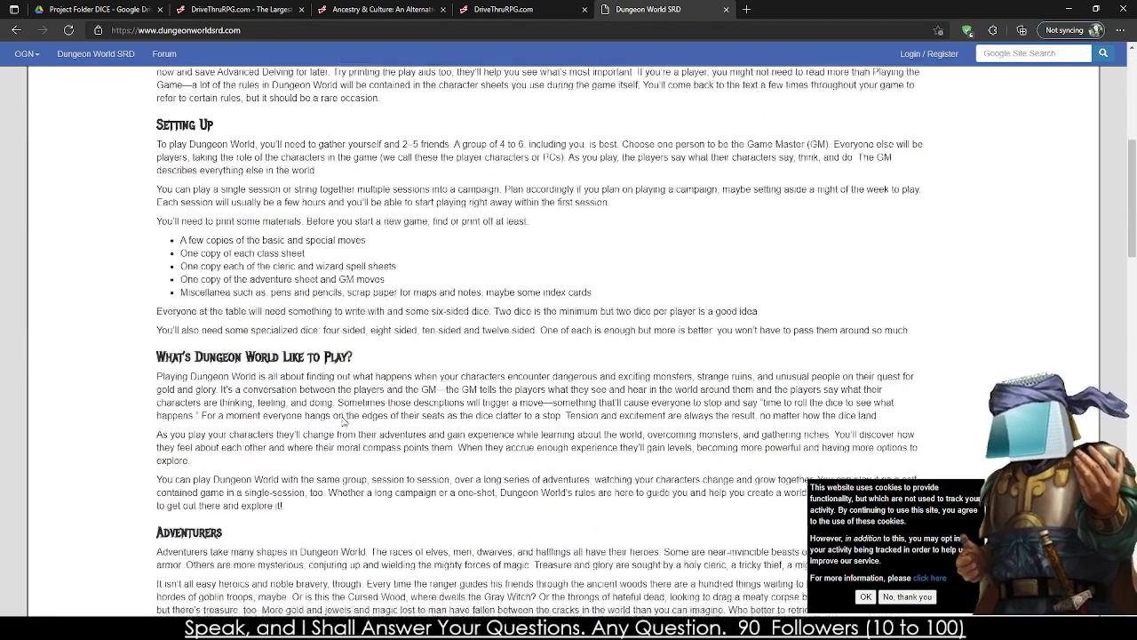
pyautogui.click(725, 10)
# - Browse further down the DriveThruRPG best-seller list, examining the product covers and the details of individual titles
pyautogui.scroll(-5, 659, 233)
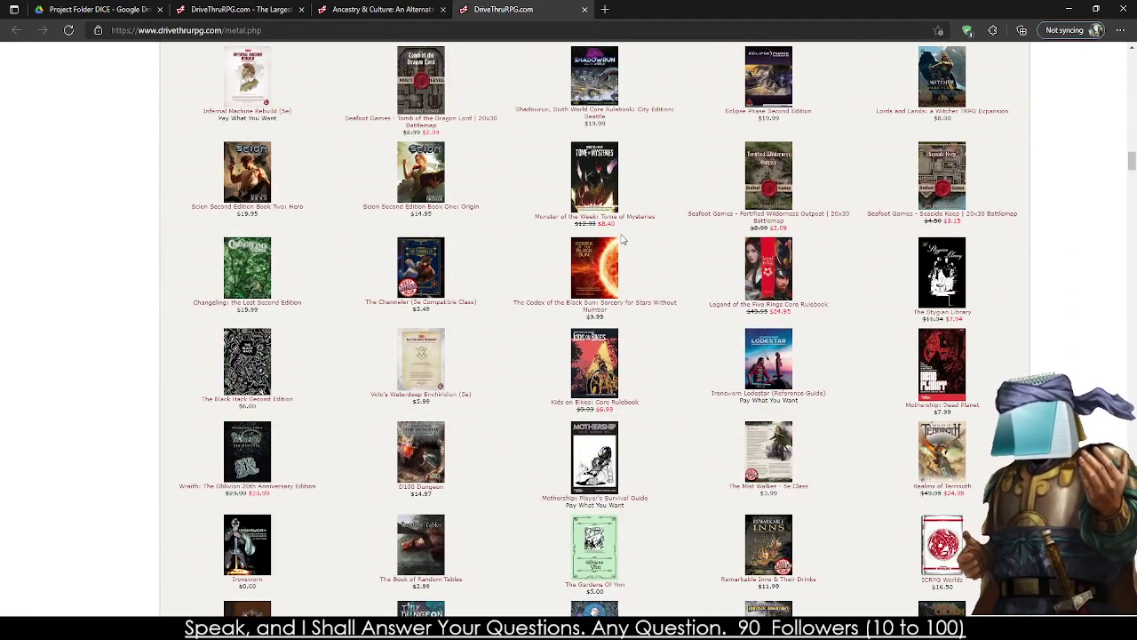
pyautogui.scroll(-3, 622, 240)
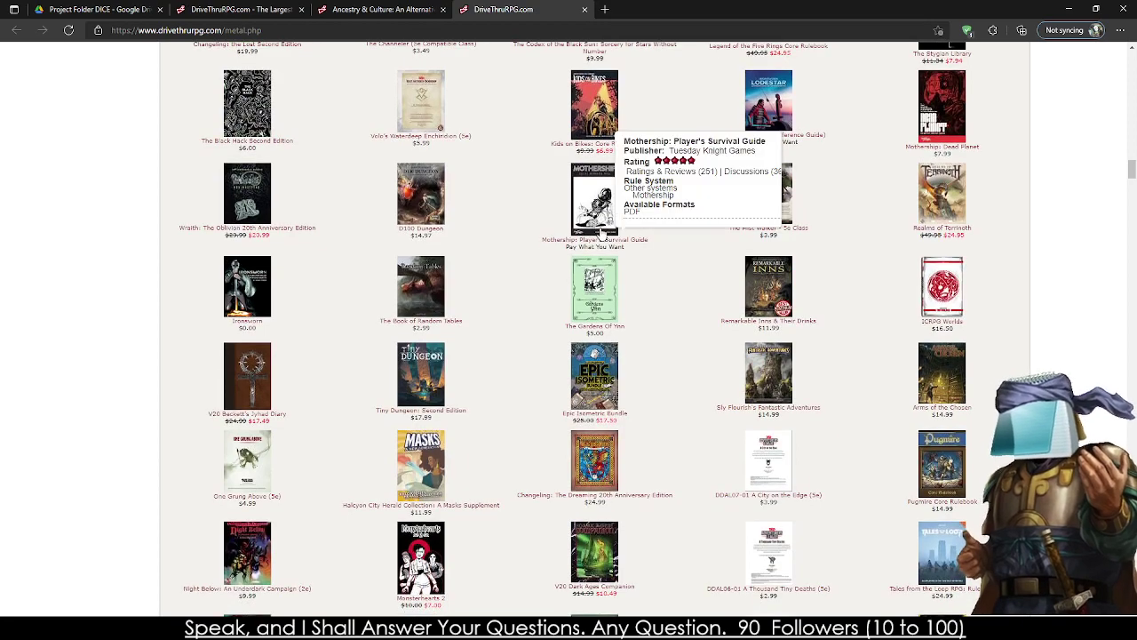
pyautogui.scroll(-10, 685, 351)
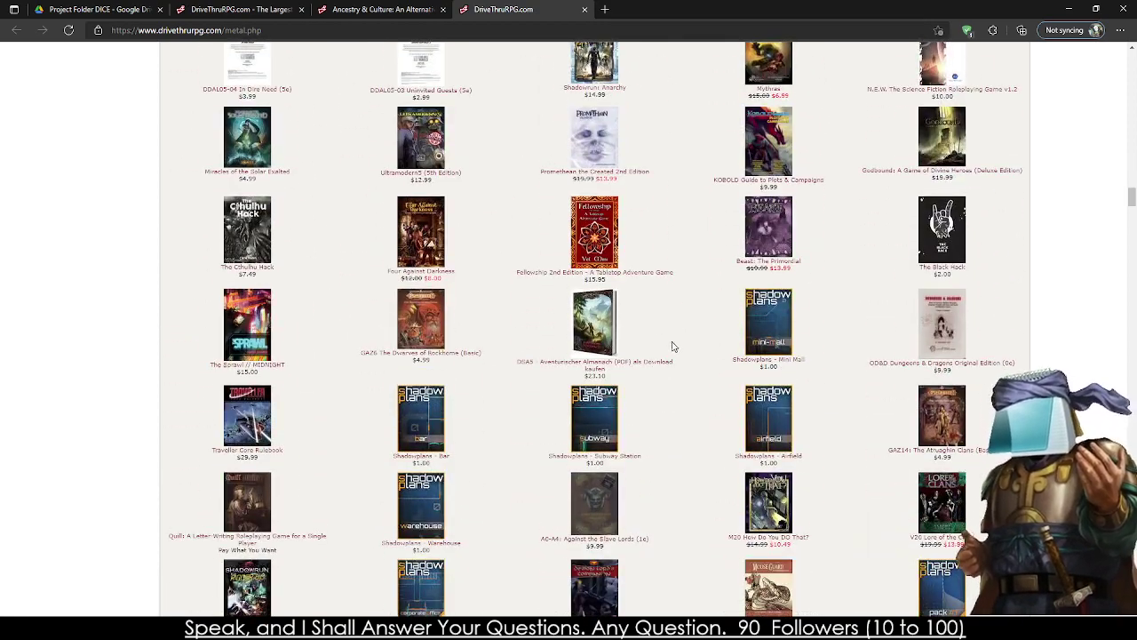
pyautogui.scroll(-5, 667, 342)
pyautogui.moveTo(588, 124)
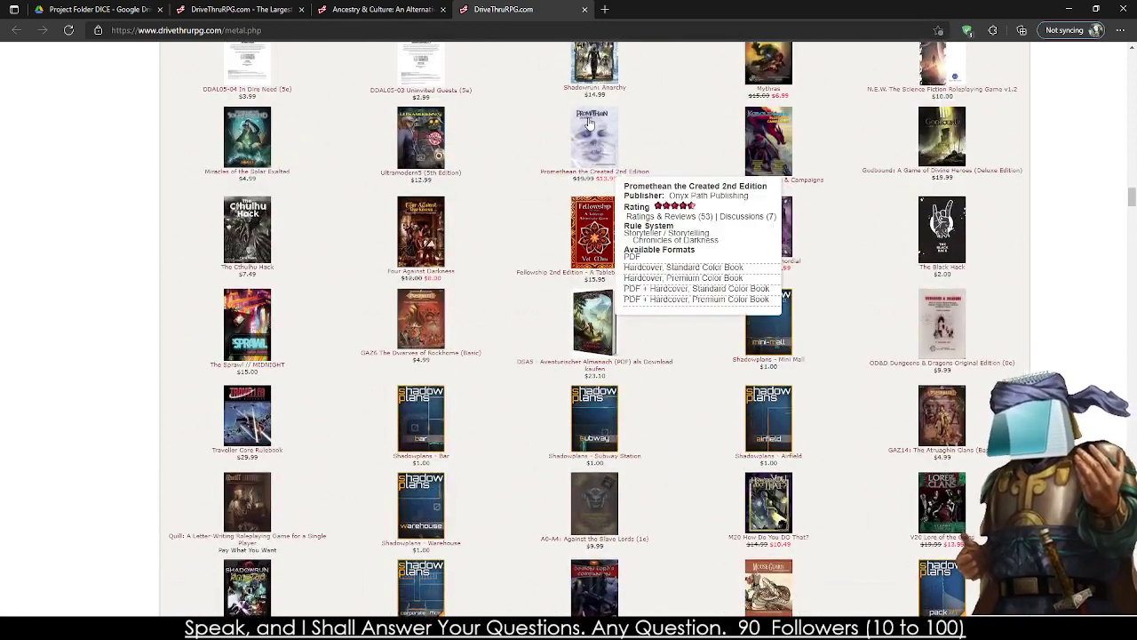
pyautogui.scroll(-5, 587, 125)
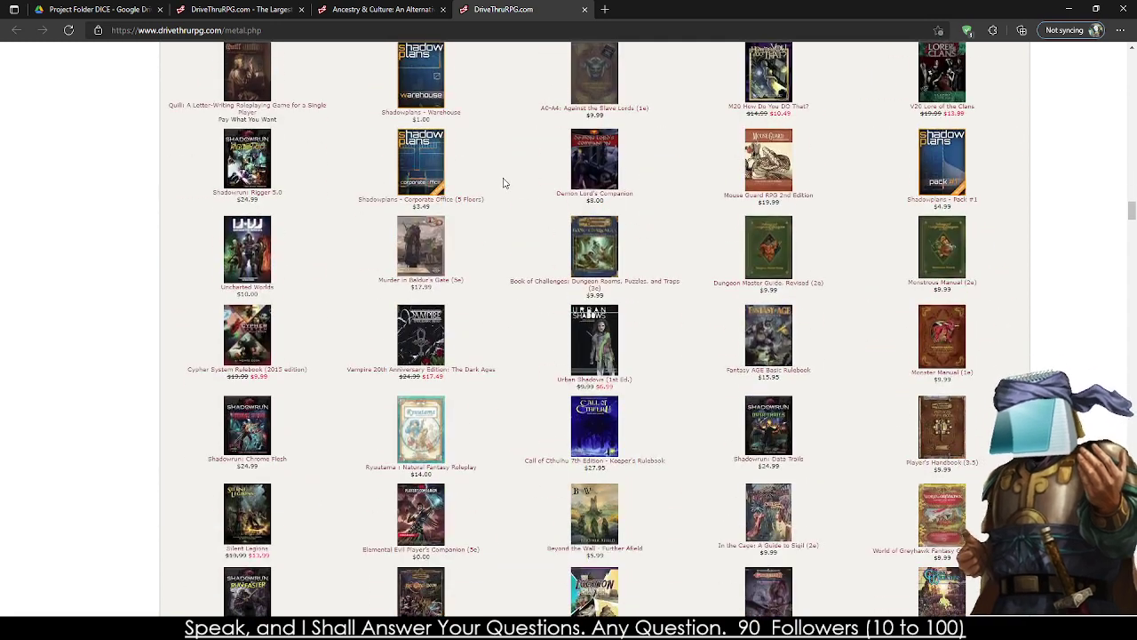
pyautogui.moveTo(428, 256)
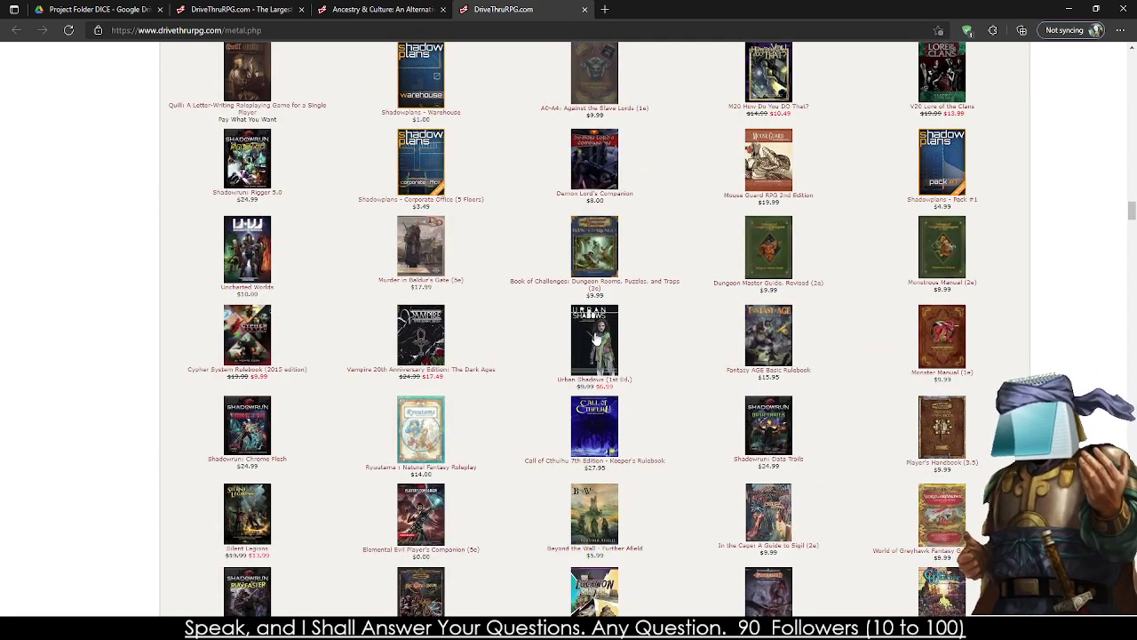
pyautogui.moveTo(596, 337)
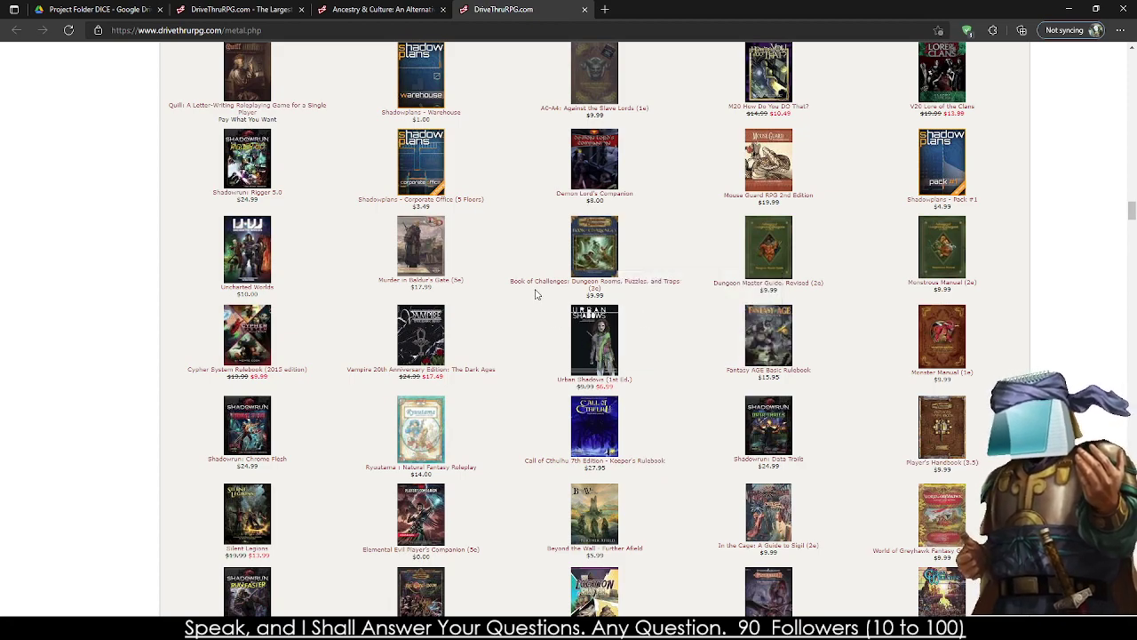
pyautogui.scroll(-12, 536, 294)
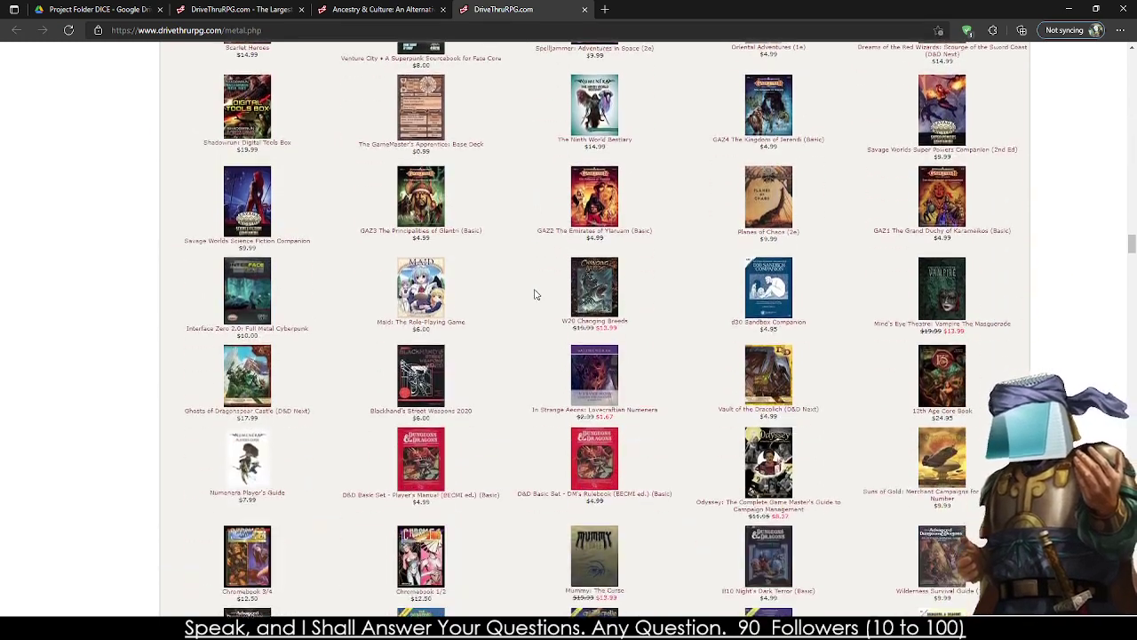
pyautogui.scroll(-6, 536, 294)
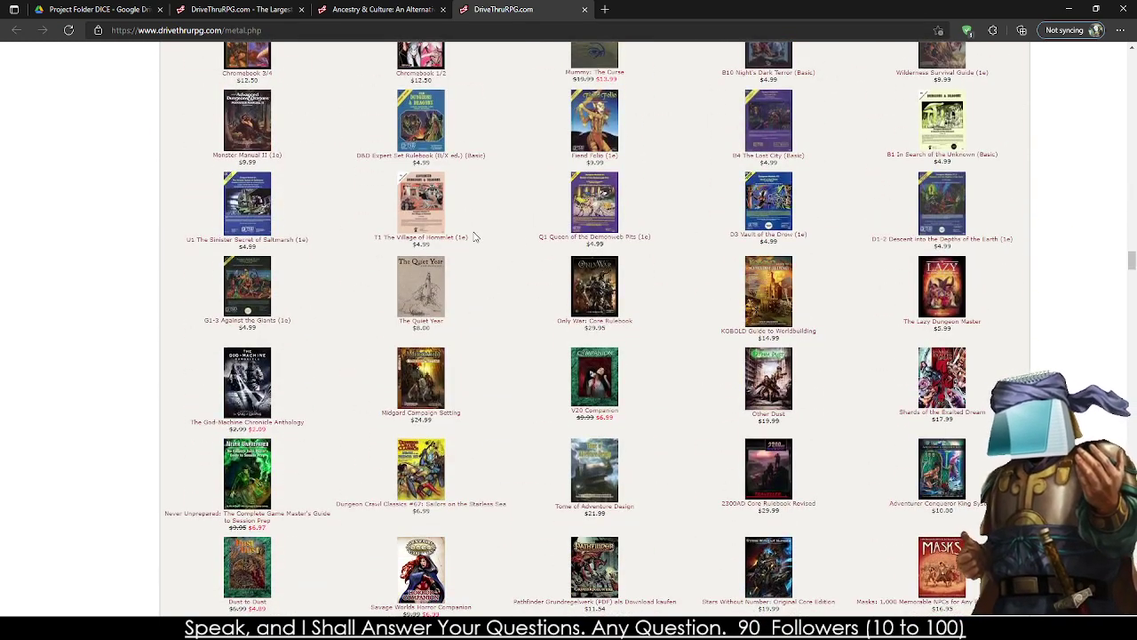
# - Open The Quiet Year's product page and browse the titles of its publisher, Buried Without Ceremony
pyautogui.moveTo(407, 307)
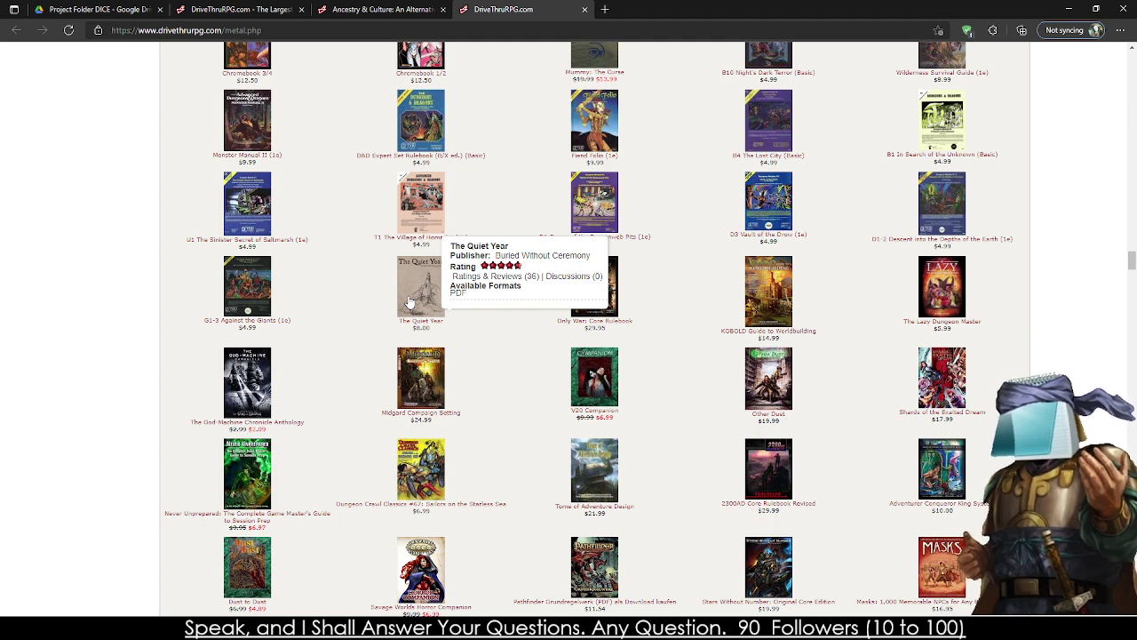
pyautogui.click(409, 302)
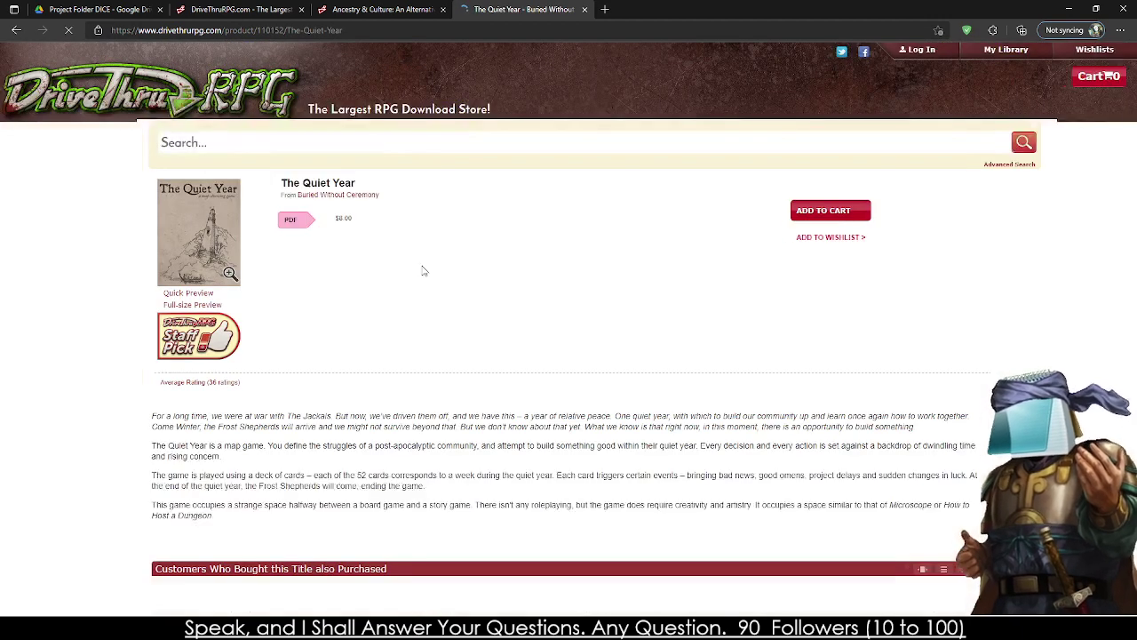
pyautogui.click(337, 196)
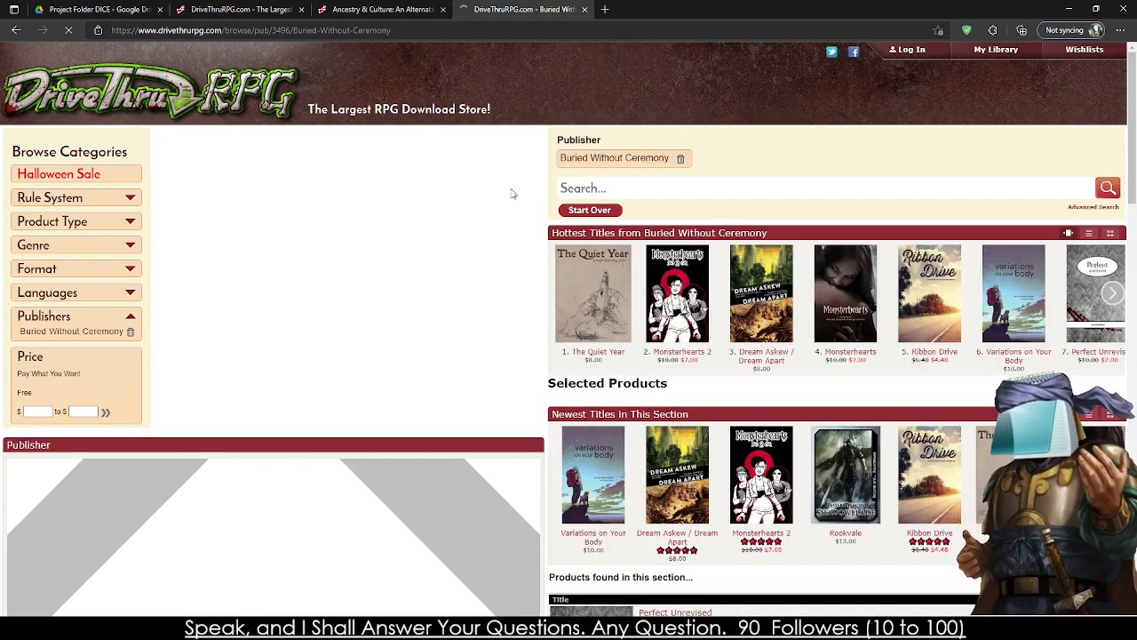
pyautogui.scroll(-6, 513, 194)
pyautogui.scroll(4, 670, 244)
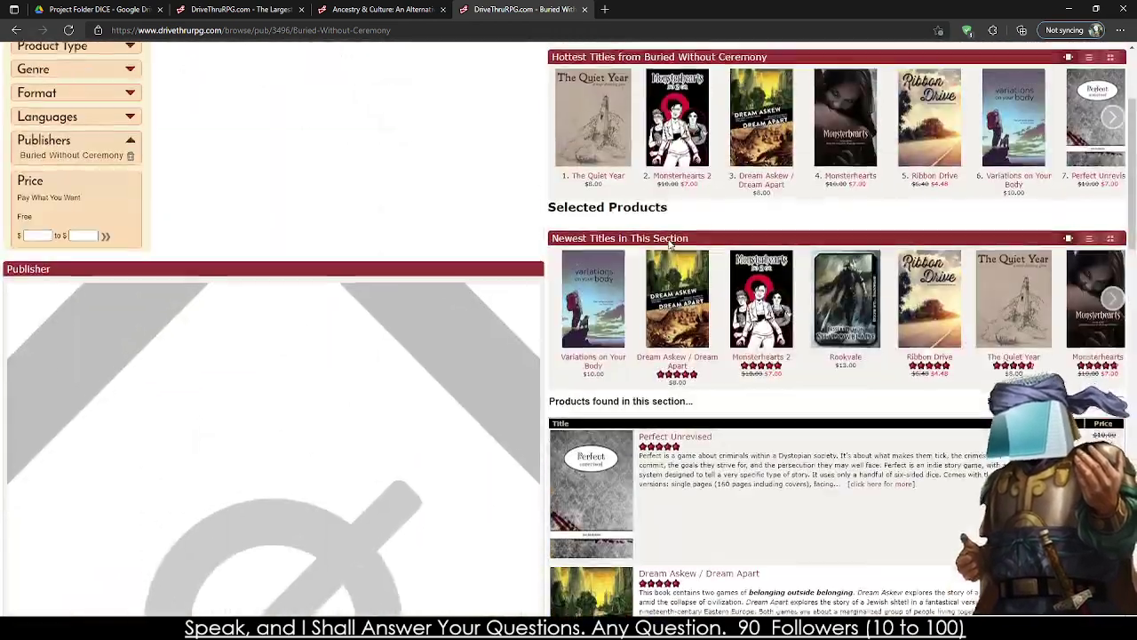
# - Examine the remaining Buried Without Ceremony titles down to the end of the list, then close this page and the Ancestry & Culture product page
pyautogui.scroll(2, 702, 227)
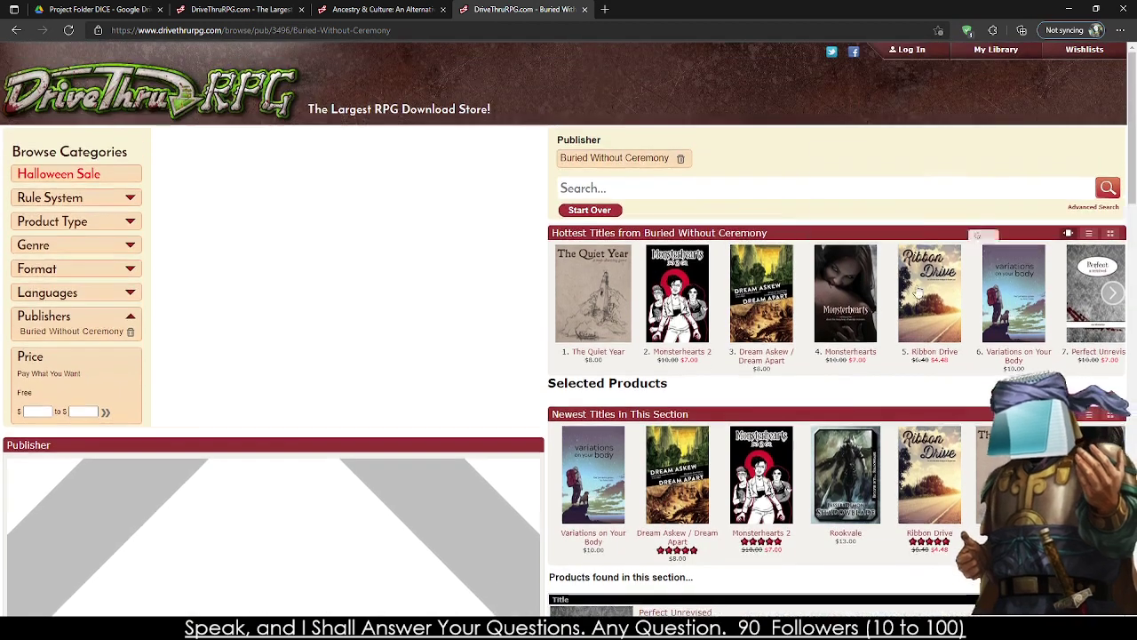
pyautogui.moveTo(693, 284)
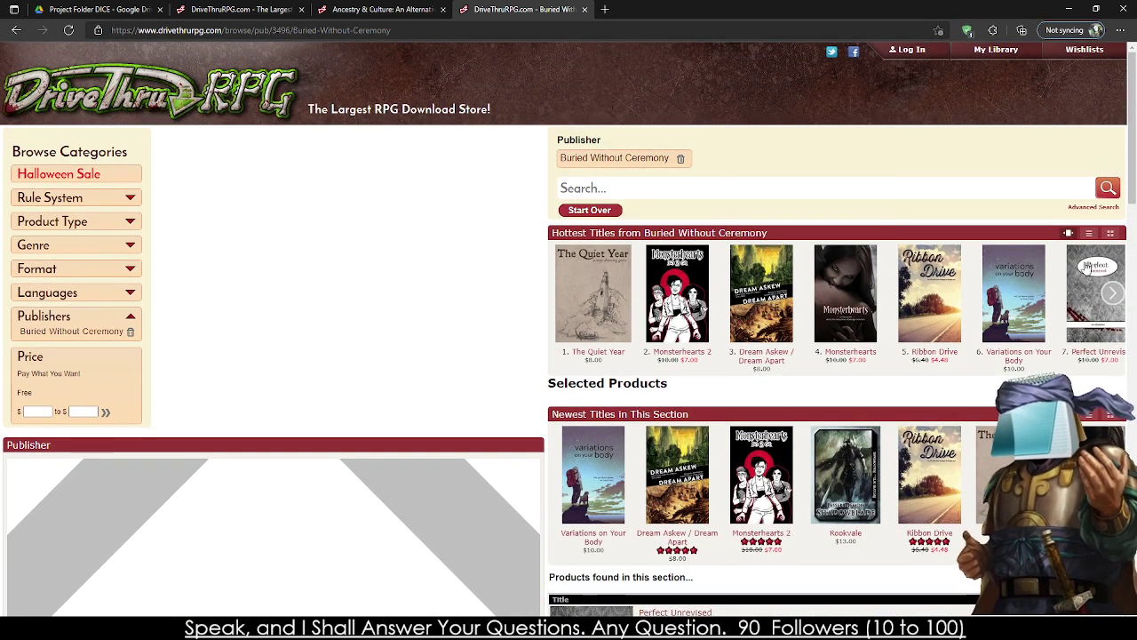
pyautogui.click(1114, 302)
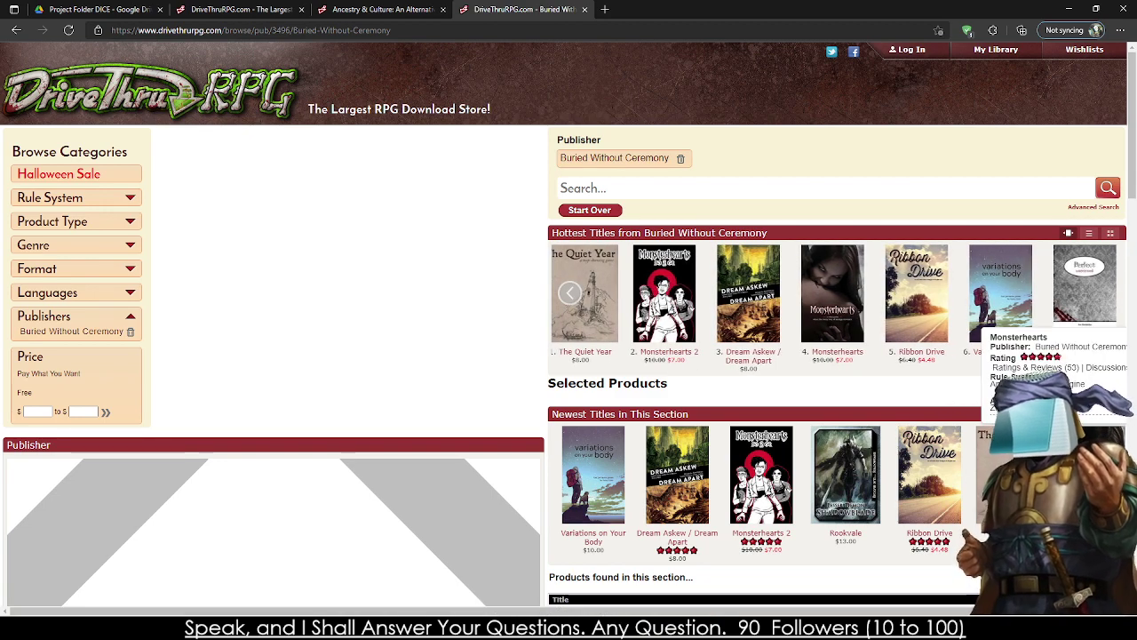
pyautogui.scroll(-15, 952, 436)
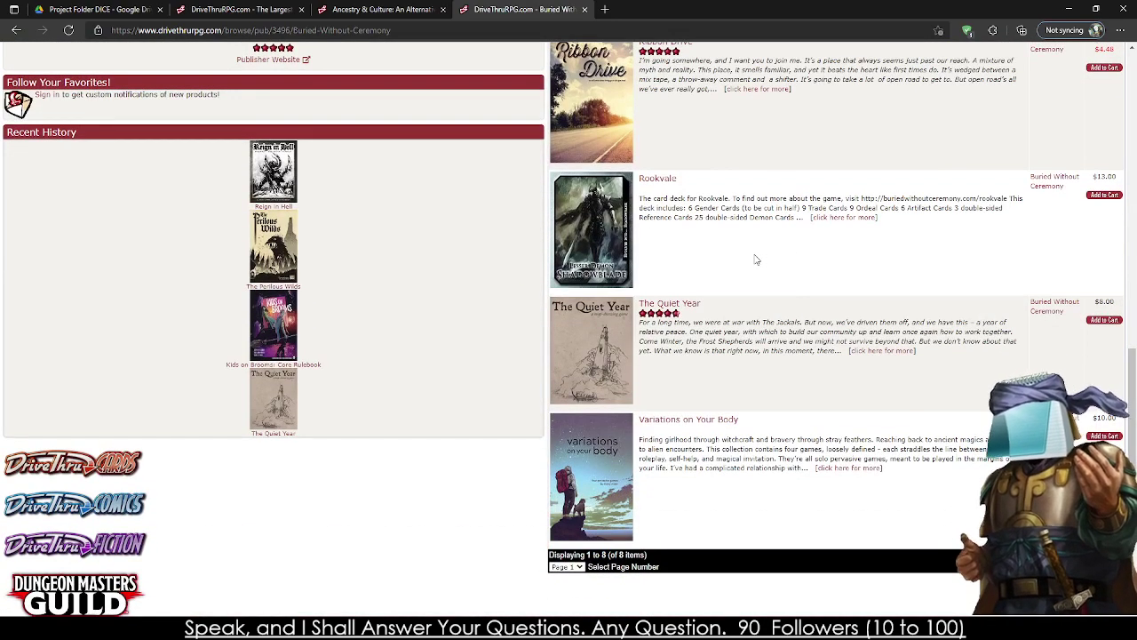
pyautogui.click(584, 8)
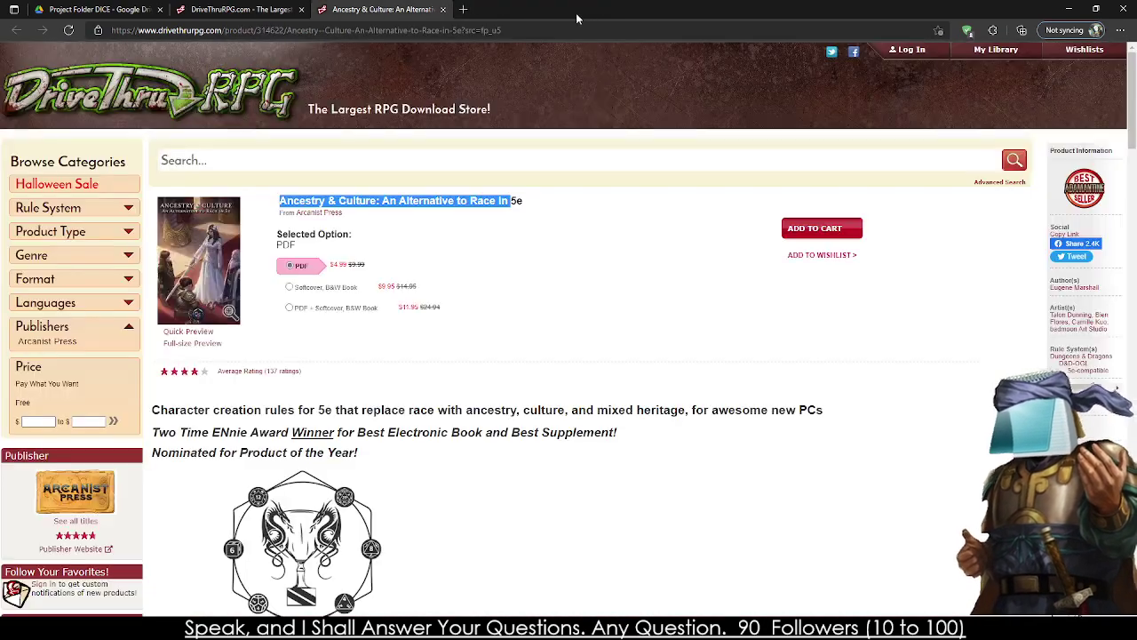
pyautogui.click(442, 9)
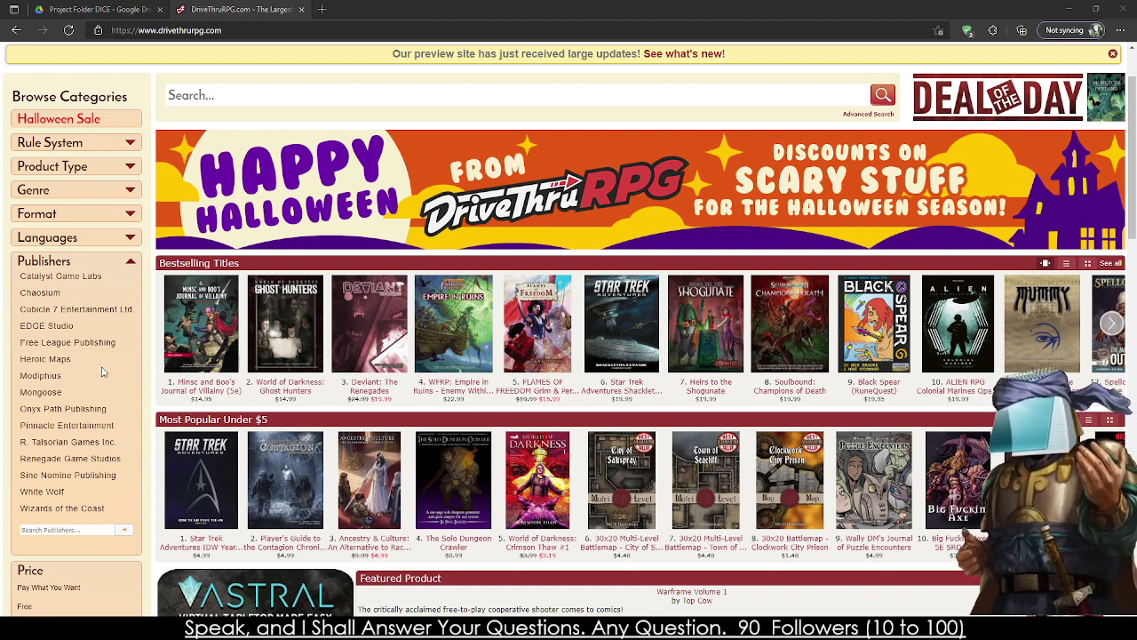
# - Collapse the publisher filter, open the fan-made Community Content collection and skim its hottest, newest and listed titles
pyautogui.click(130, 268)
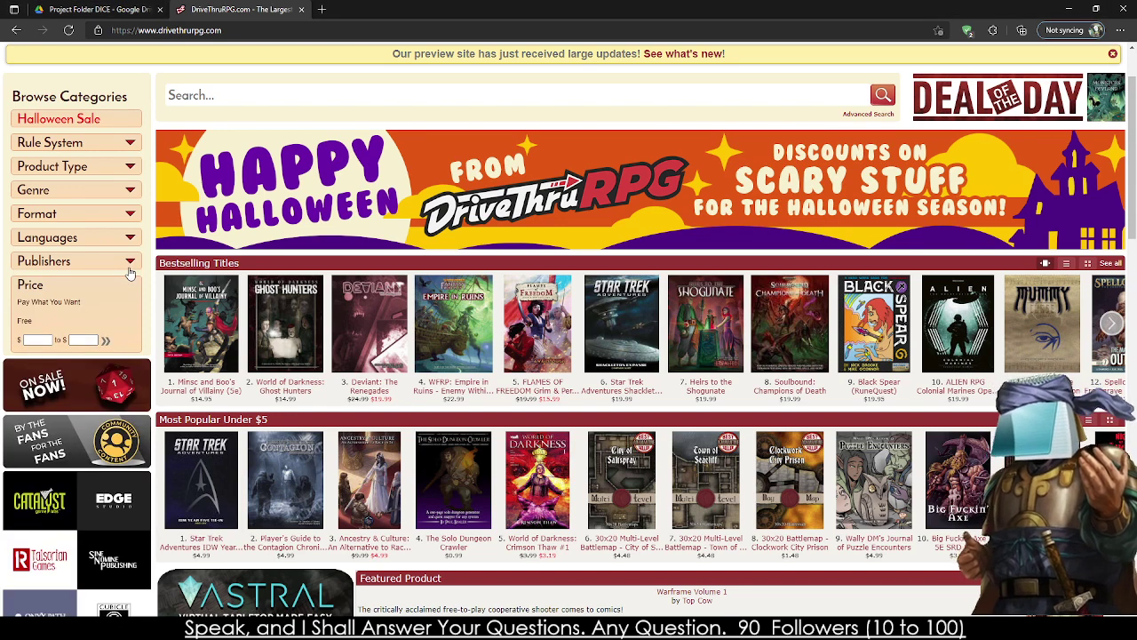
pyautogui.scroll(-2, 130, 274)
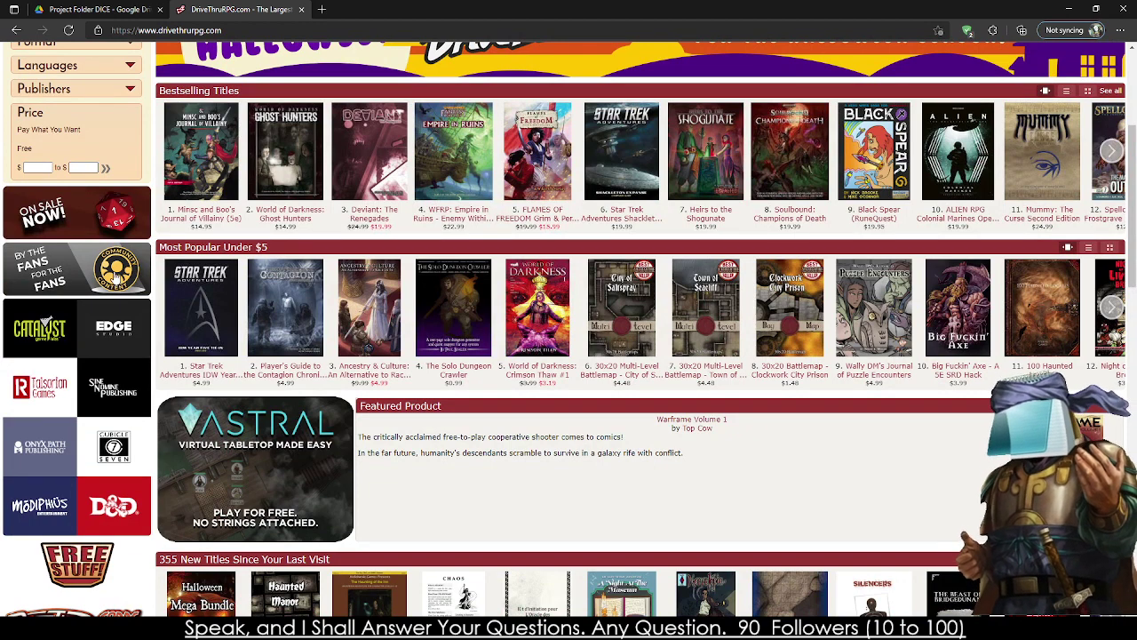
pyautogui.click(113, 275)
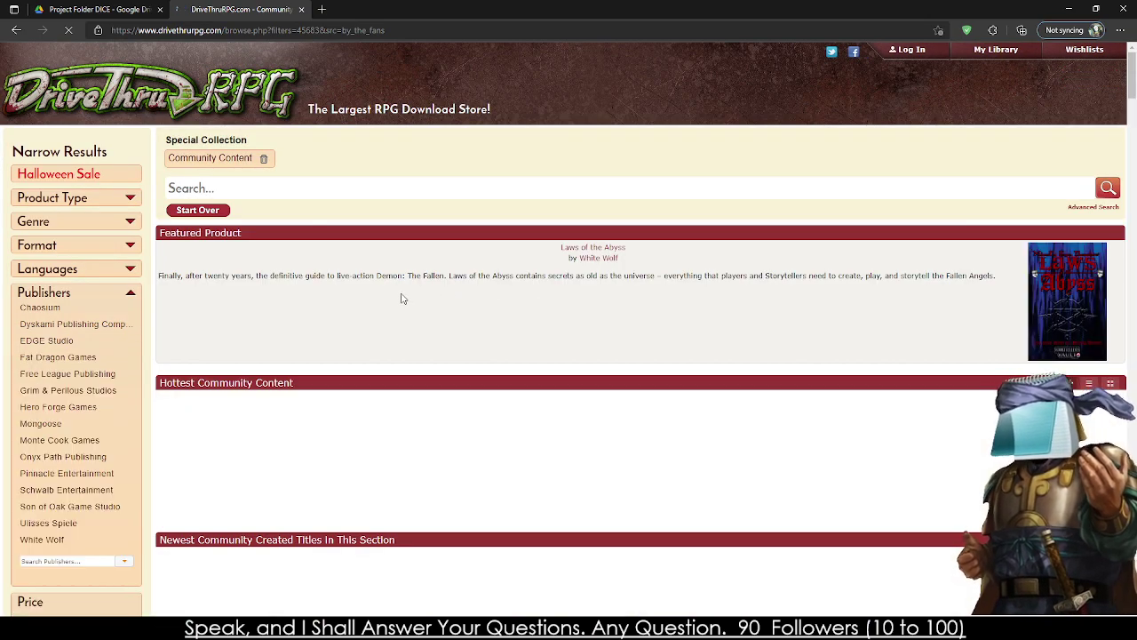
pyautogui.scroll(-4, 394, 298)
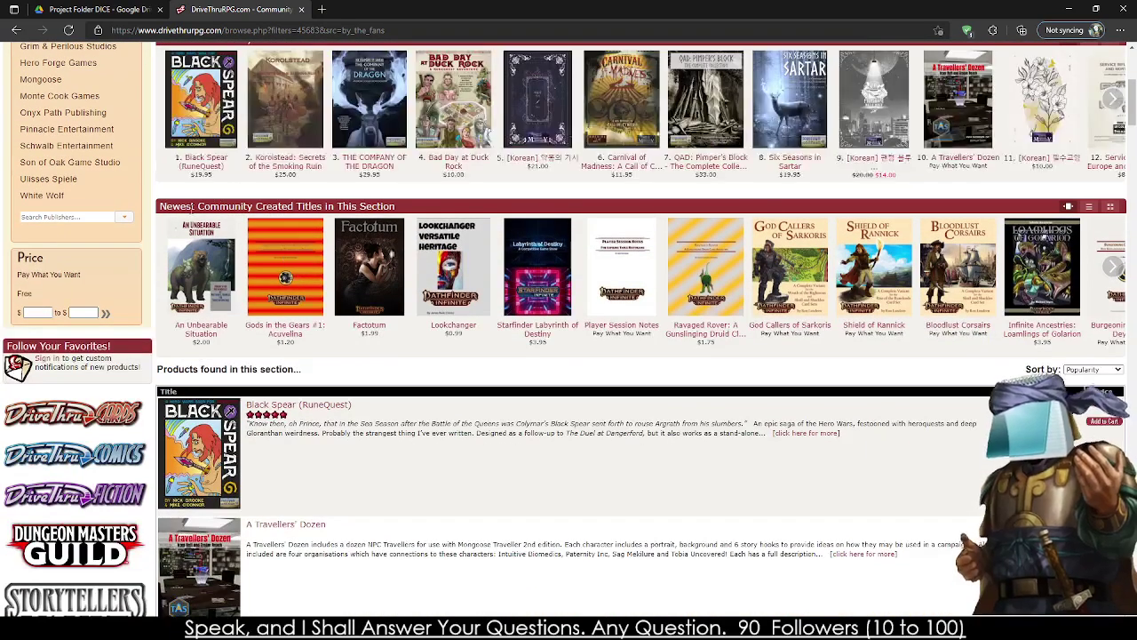
pyautogui.scroll(3, 260, 281)
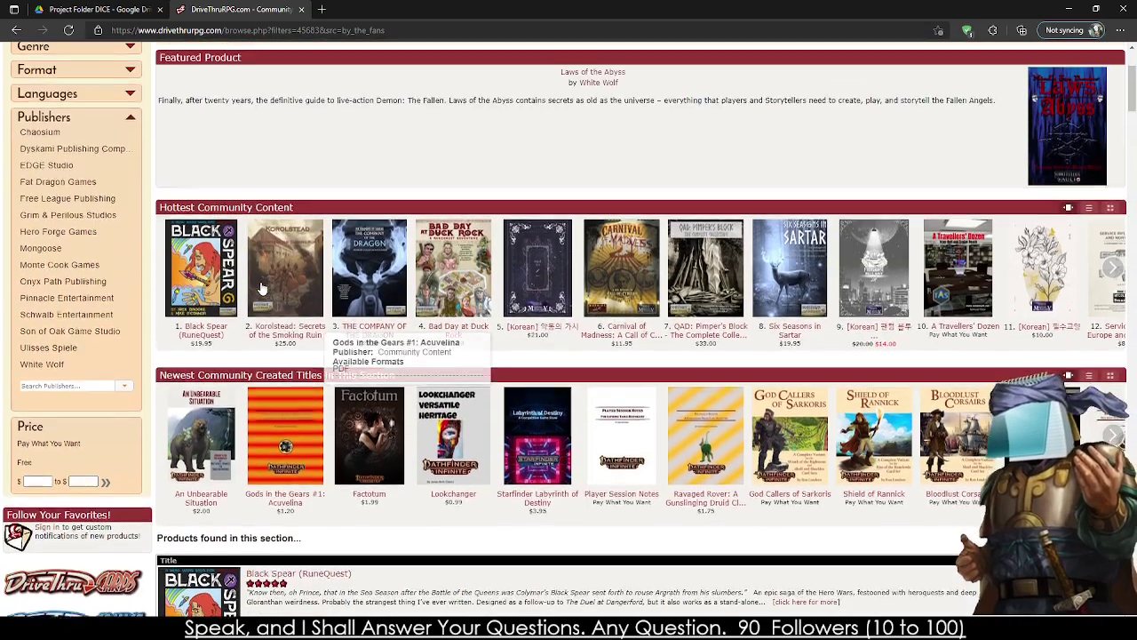
pyautogui.scroll(-4, 260, 281)
pyautogui.scroll(-6, 260, 282)
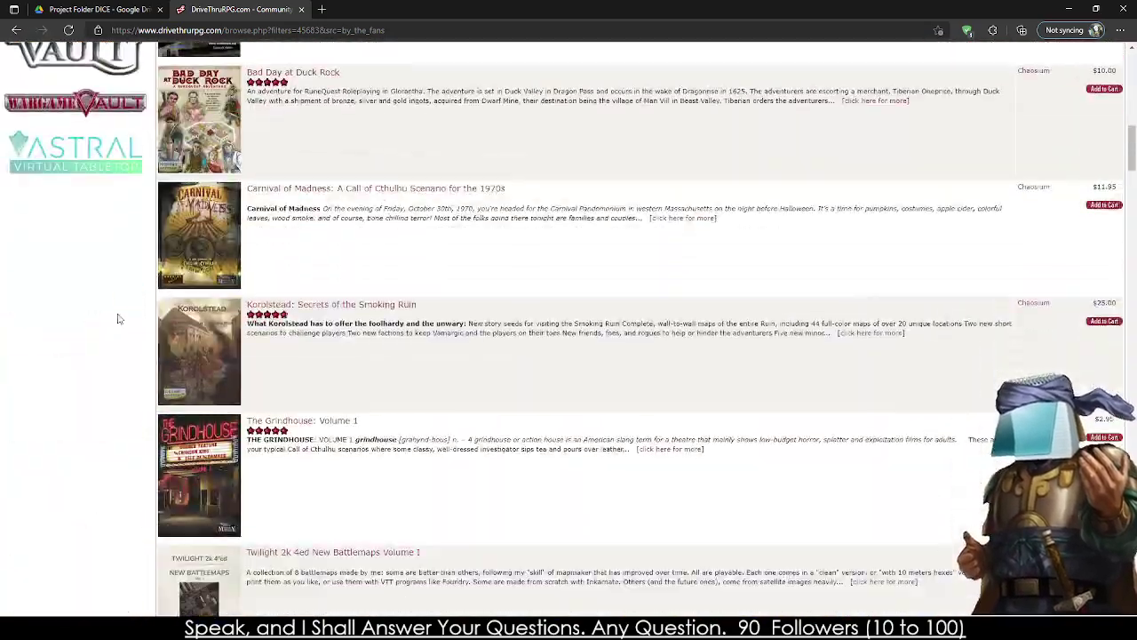
pyautogui.scroll(2, 84, 282)
pyautogui.scroll(2, 101, 254)
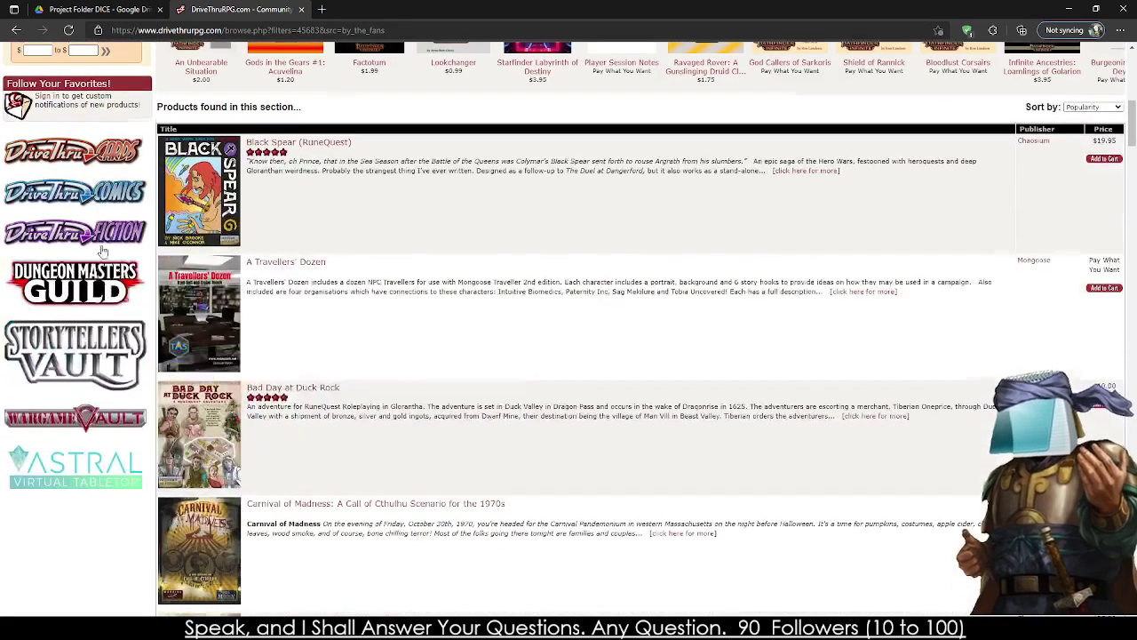
pyautogui.scroll(6, 93, 377)
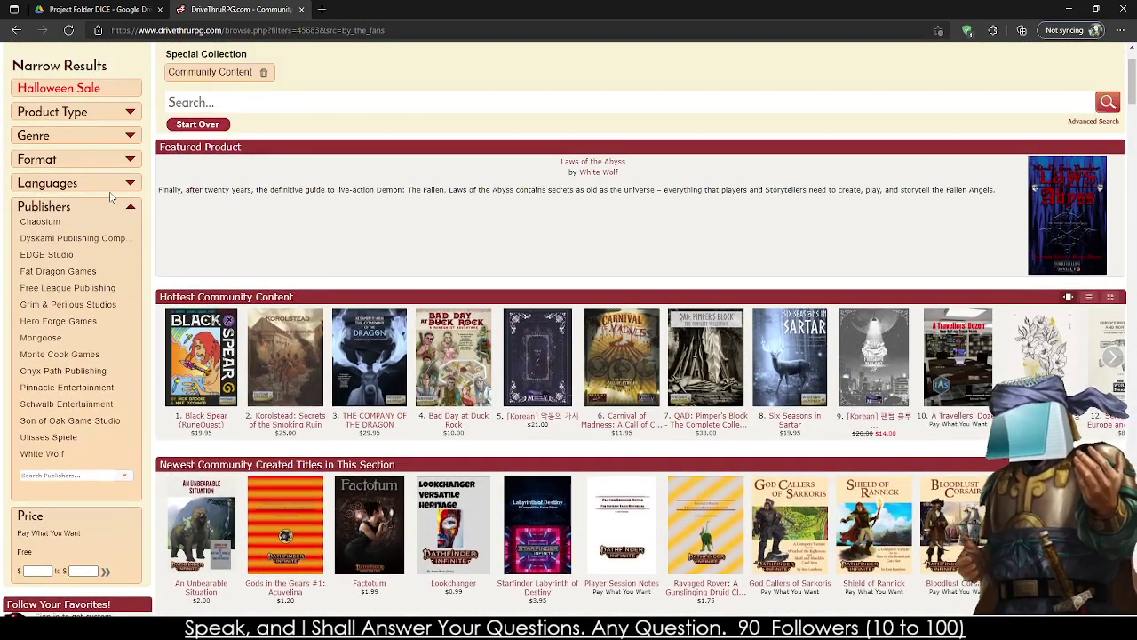
# - Inspect the Format, Genre and Product Type filter options available for the Community Content collection
pyautogui.click(131, 206)
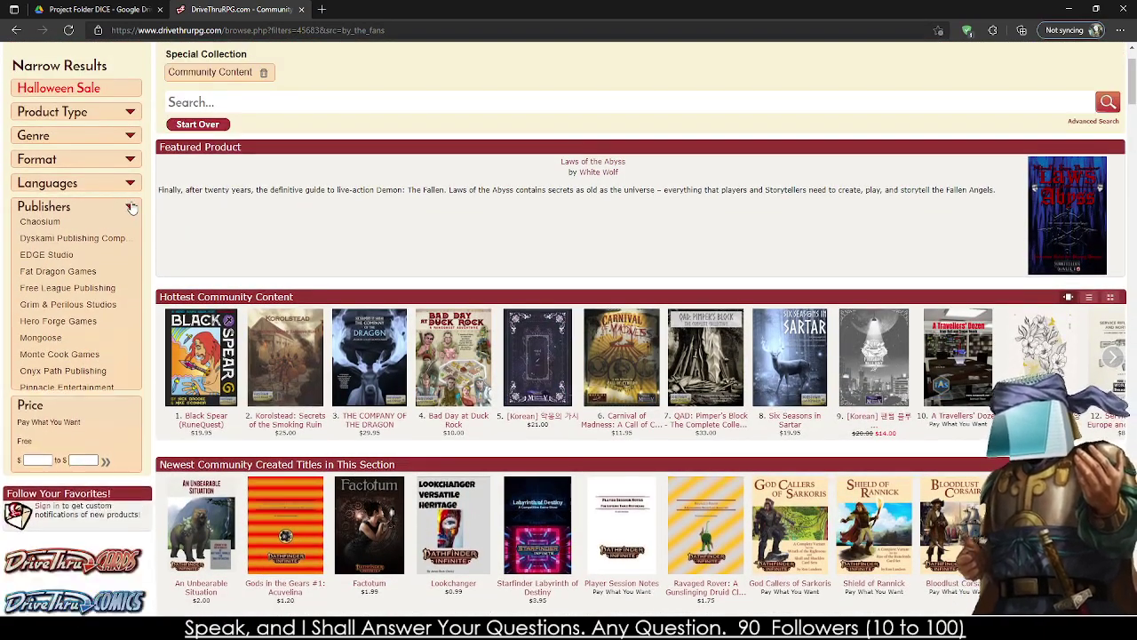
pyautogui.click(129, 158)
pyautogui.click(129, 158)
pyautogui.click(130, 135)
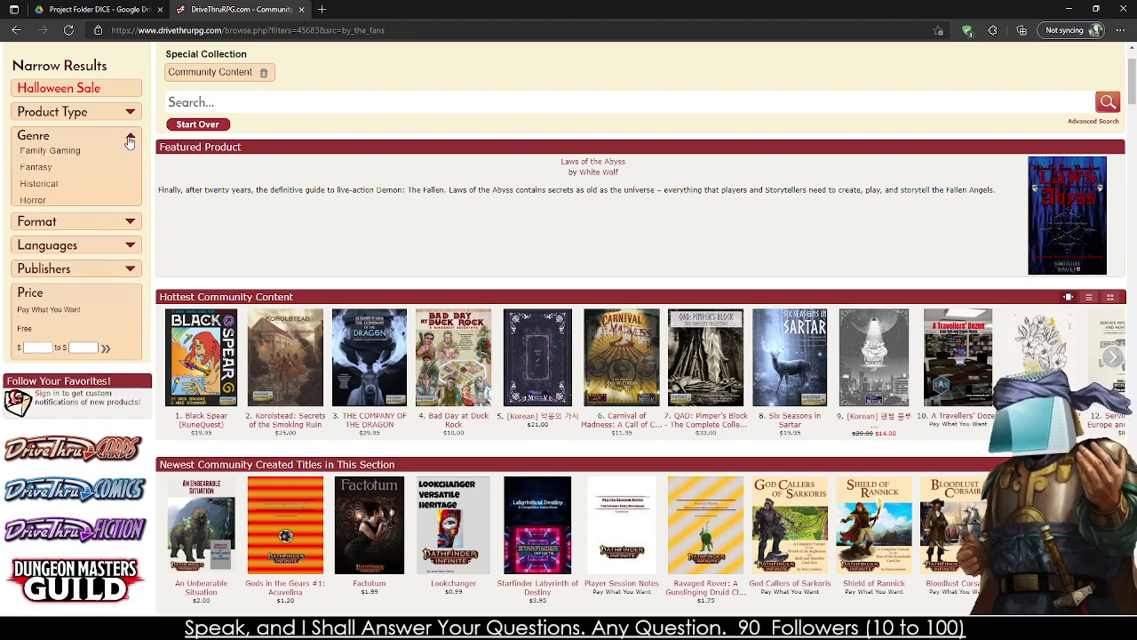
pyautogui.click(131, 113)
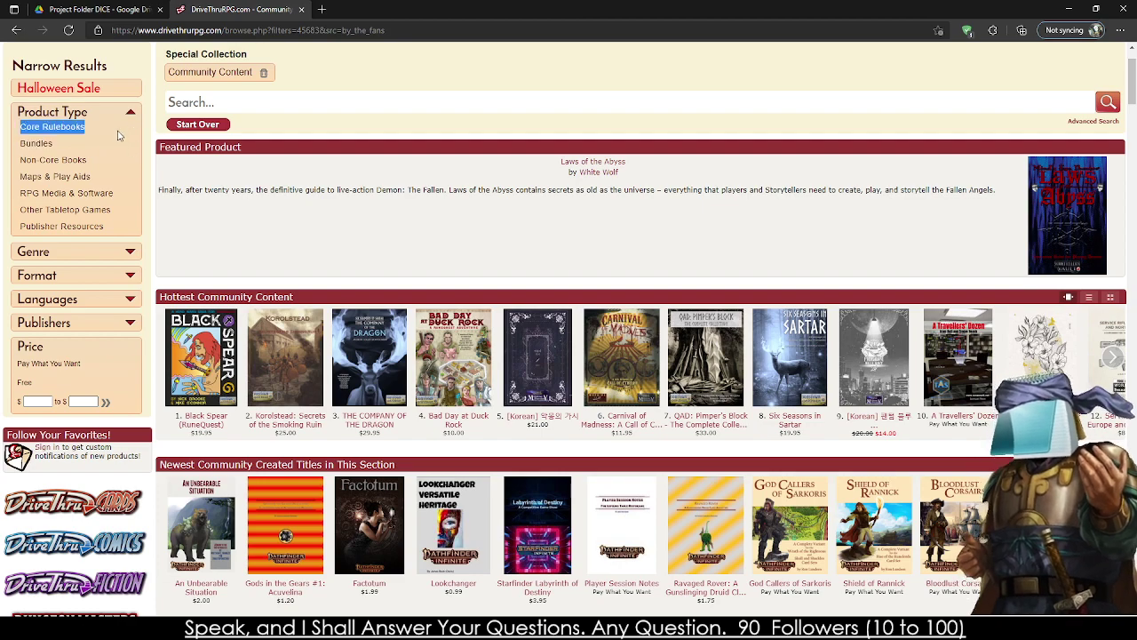
pyautogui.click(130, 116)
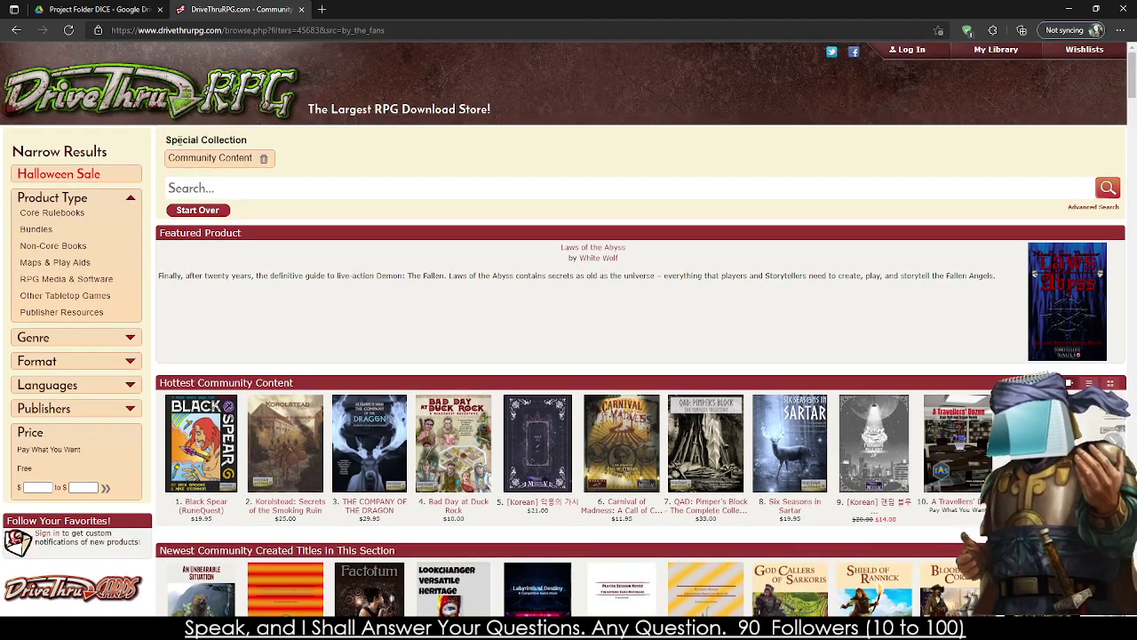
# - Skim the Community Content product list once more and return to the DriveThruRPG home page
pyautogui.scroll(-6, 262, 216)
pyautogui.scroll(-8, 262, 216)
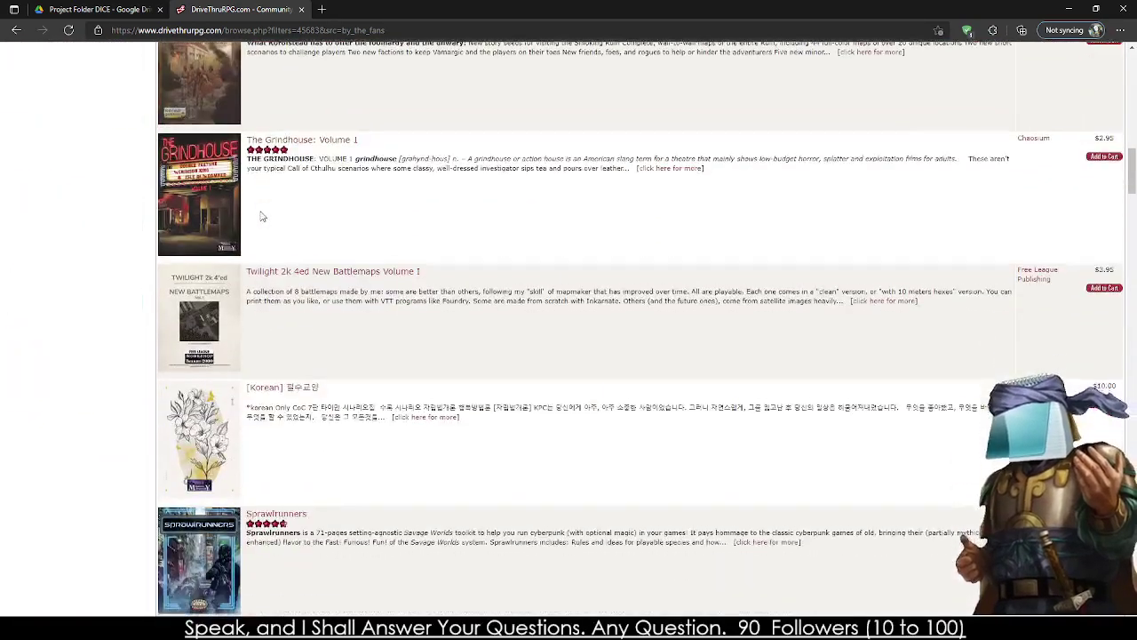
pyautogui.scroll(5, 264, 217)
pyautogui.scroll(10, 263, 217)
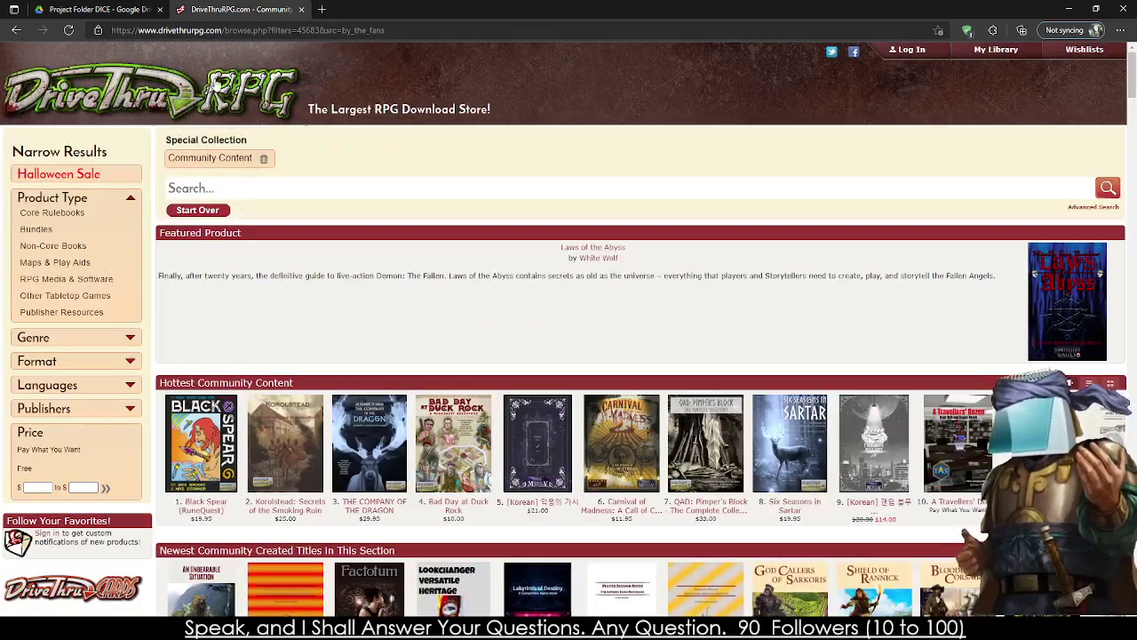
pyautogui.click(216, 82)
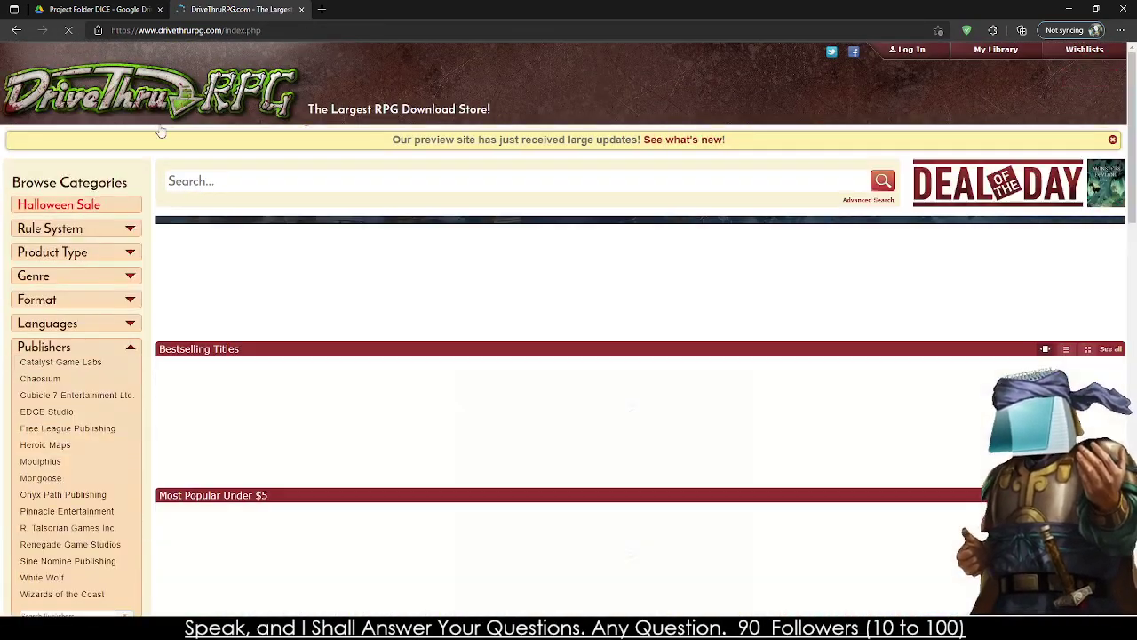
pyautogui.scroll(-5, 583, 285)
pyautogui.scroll(5, 583, 284)
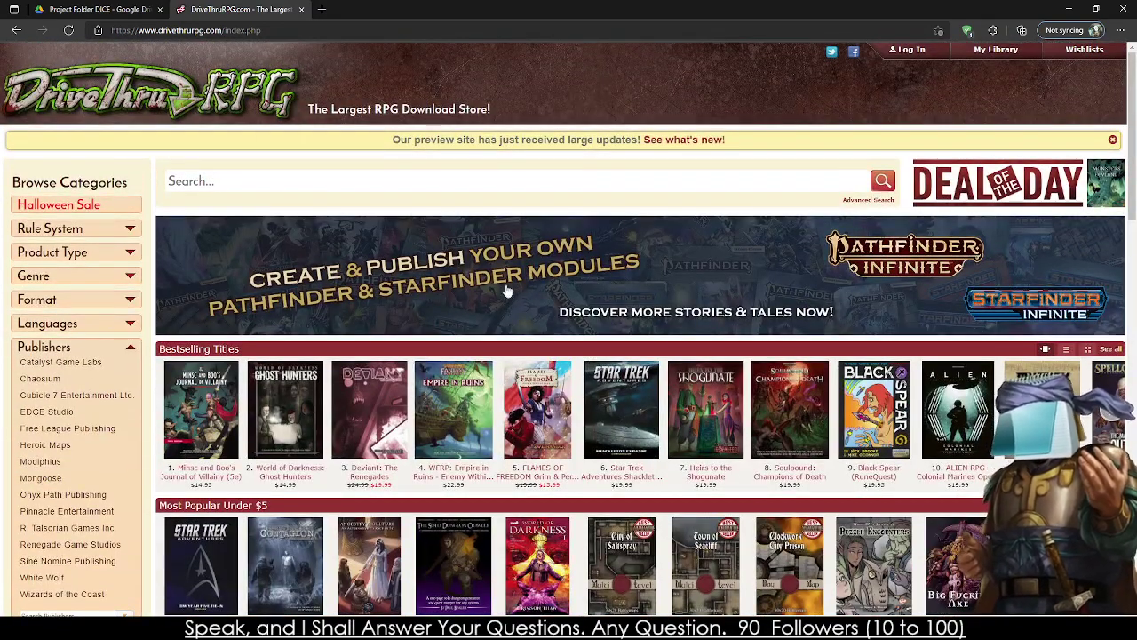
# - Open the Pathfinder Infinite store from the home page banner, examine its newest titles and close it
pyautogui.click(636, 286)
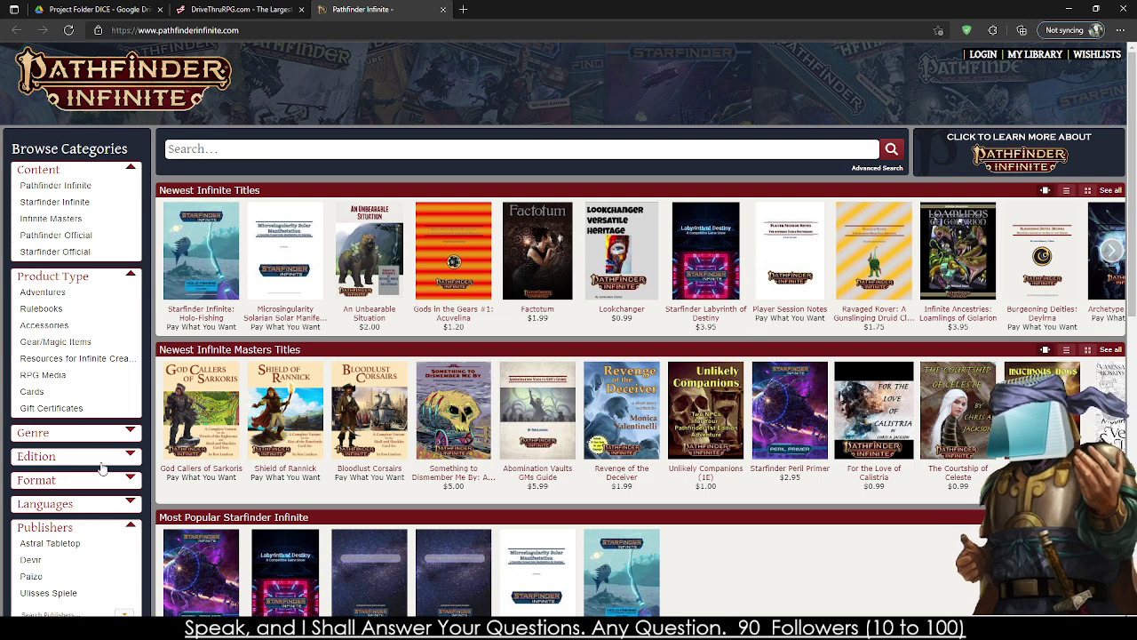
pyautogui.moveTo(365, 600)
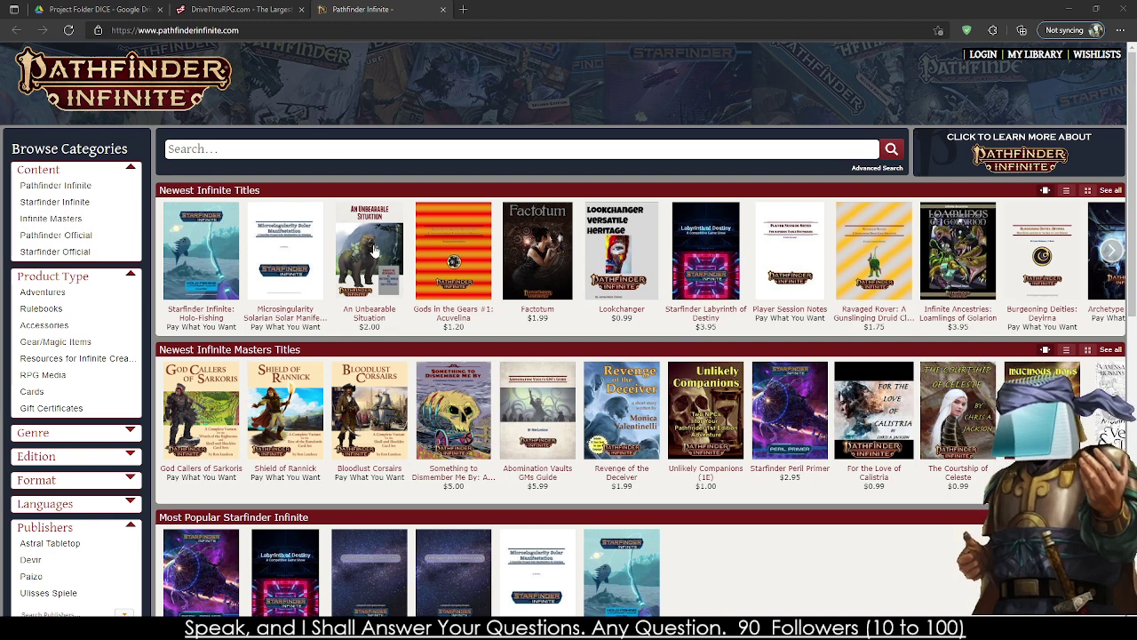
pyautogui.moveTo(375, 255)
pyautogui.click(441, 9)
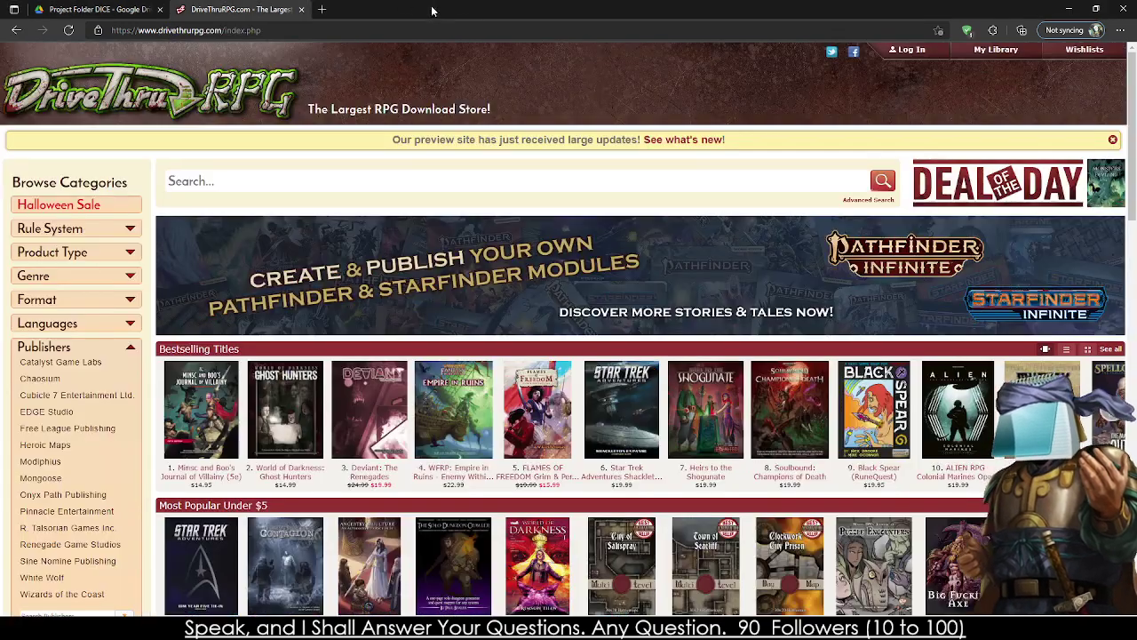
# - Search the web for "Drive Thru RPG Community Programs" and read the support article explaining what the Community Content Programs are
pyautogui.click(293, 31)
pyautogui.write('Dr')
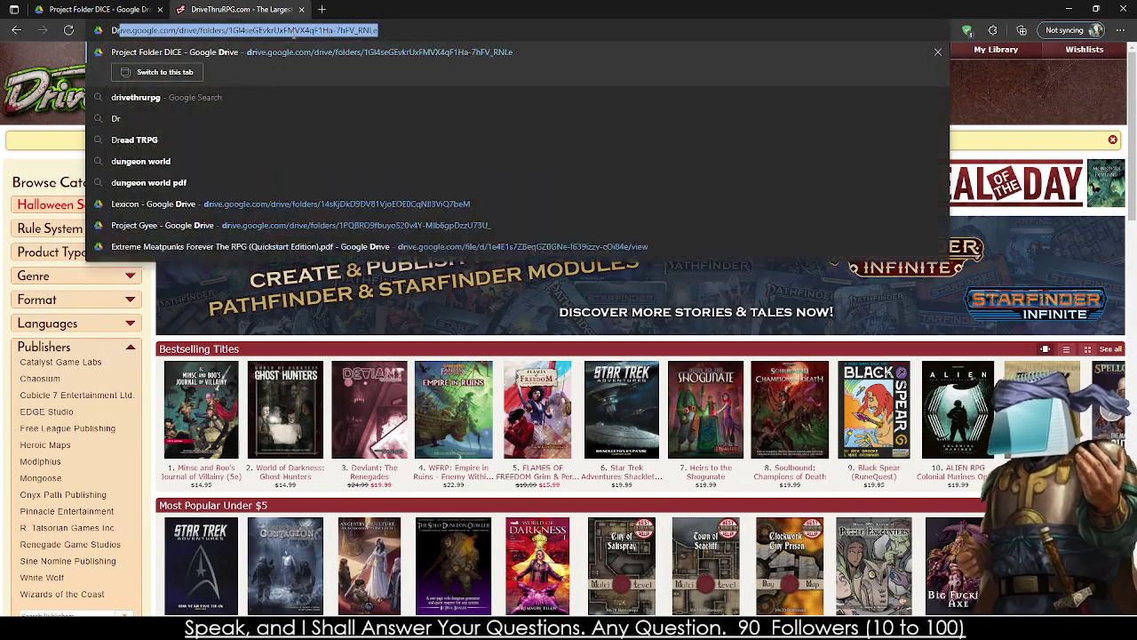
pyautogui.write('ive Thru RP')
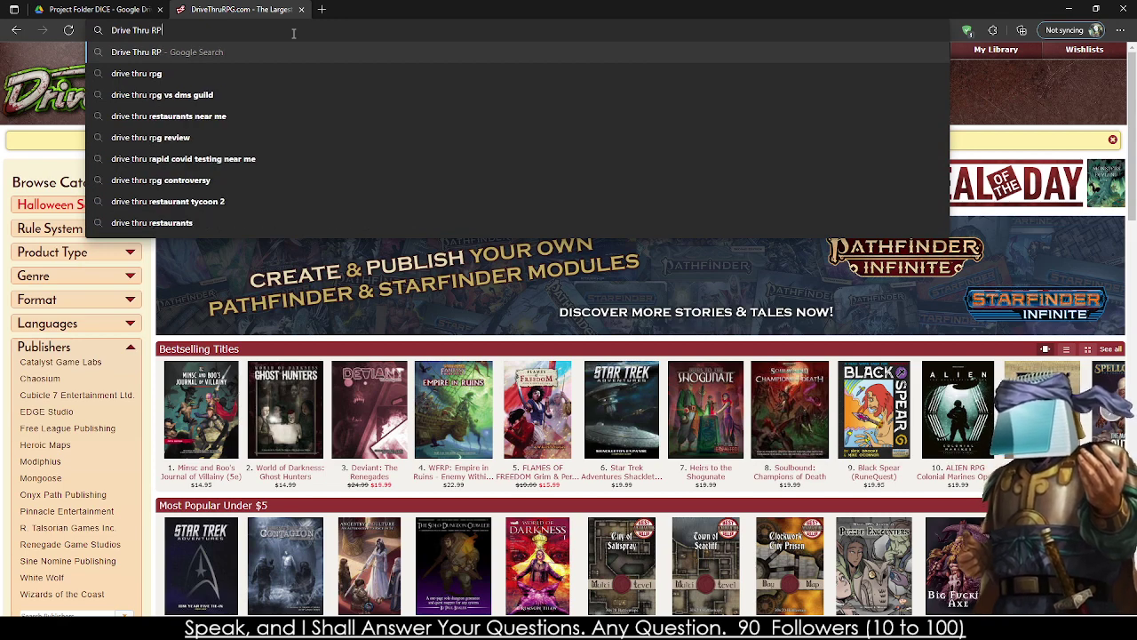
pyautogui.write('G Communi')
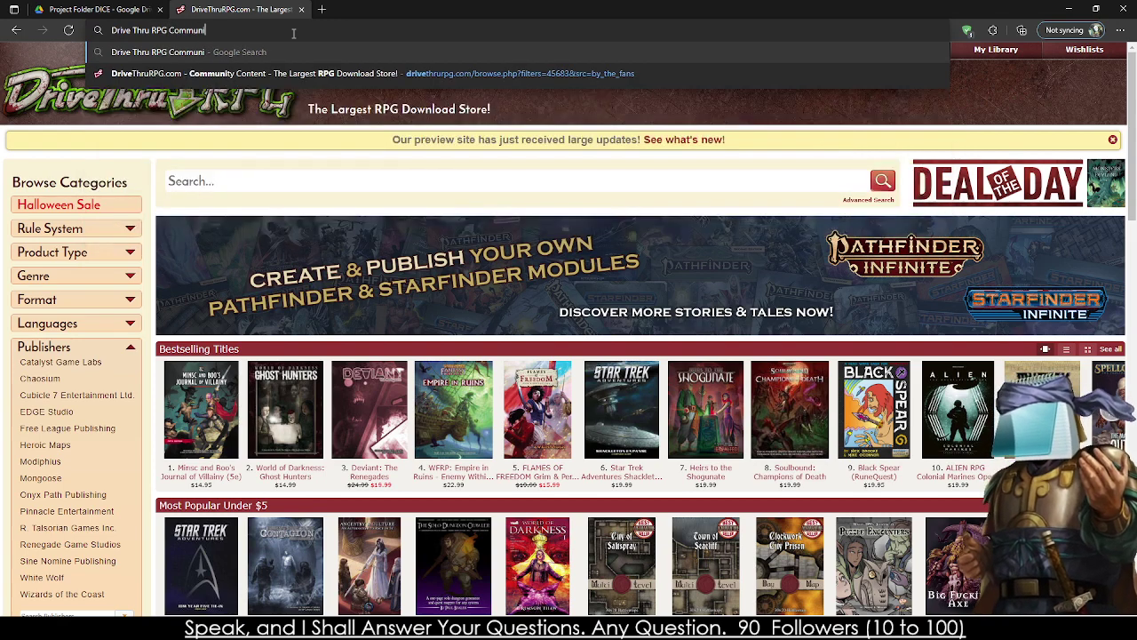
pyautogui.write('ty Programs')
pyautogui.press('Return')
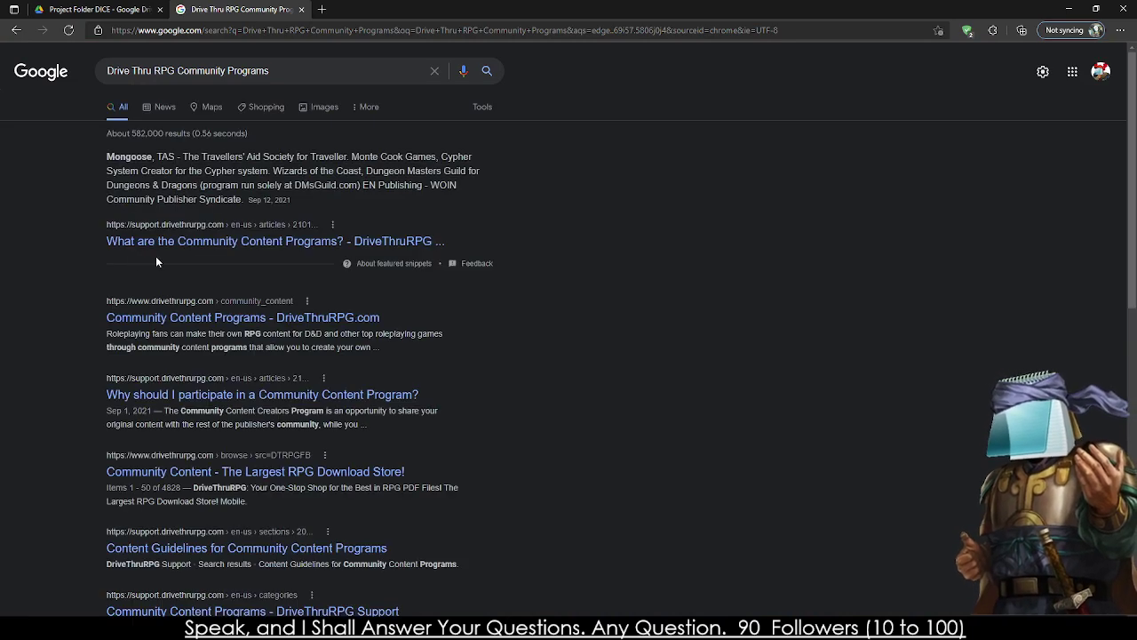
pyautogui.click(177, 241)
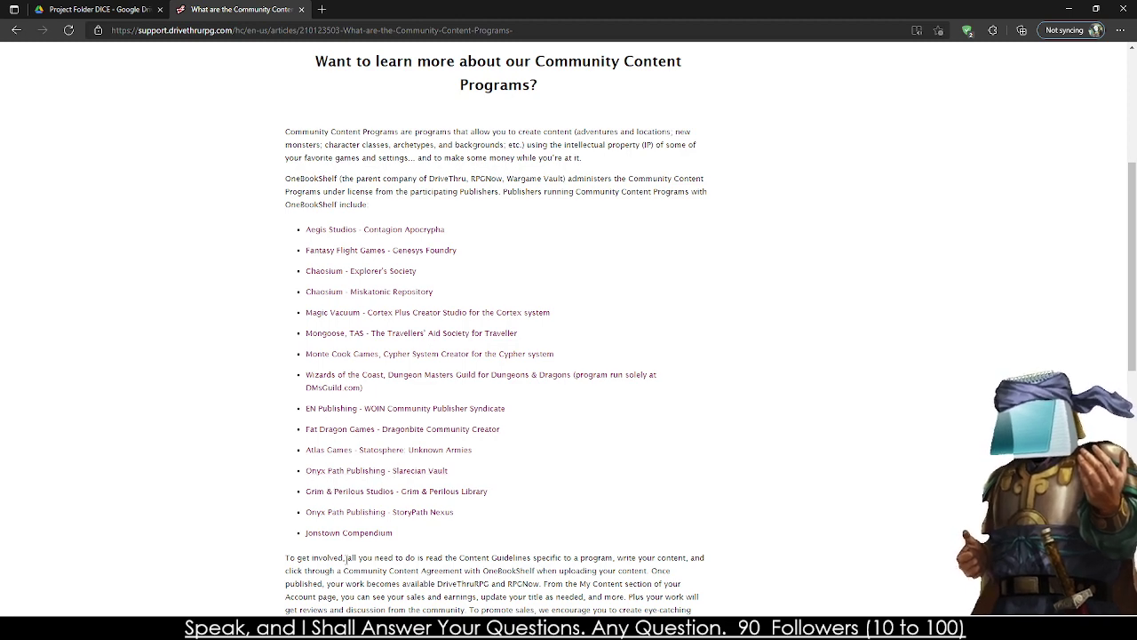
pyautogui.scroll(-10, 347, 544)
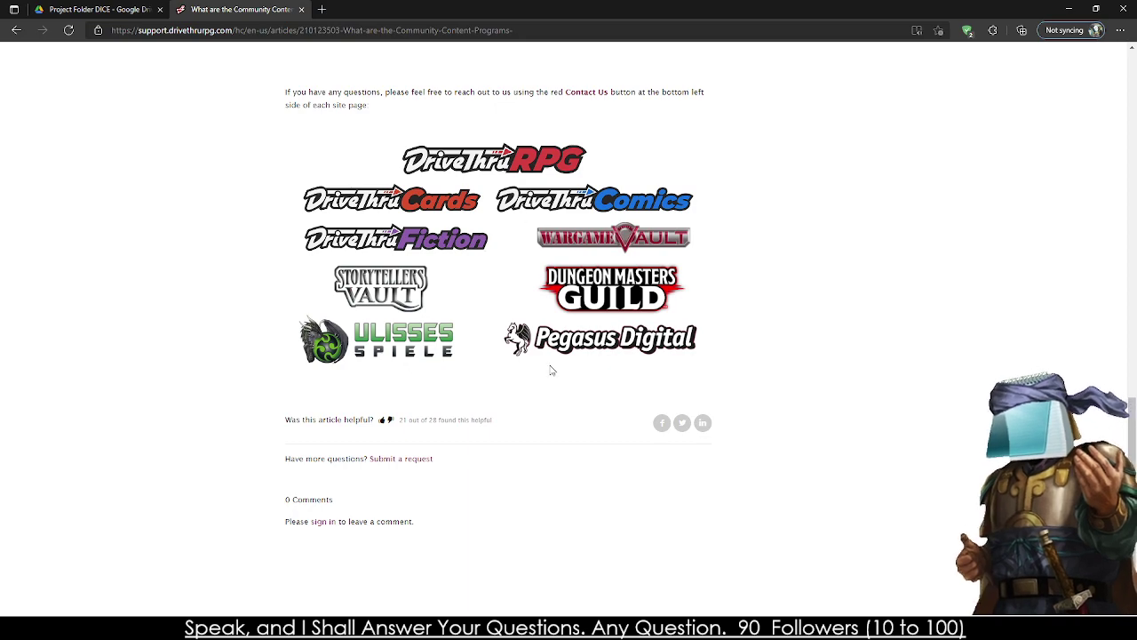
# - Open the Pegasus Digital store linked from the article, view its product lines and close it
pyautogui.middleClick(594, 349)
pyautogui.scroll(1, 442, 330)
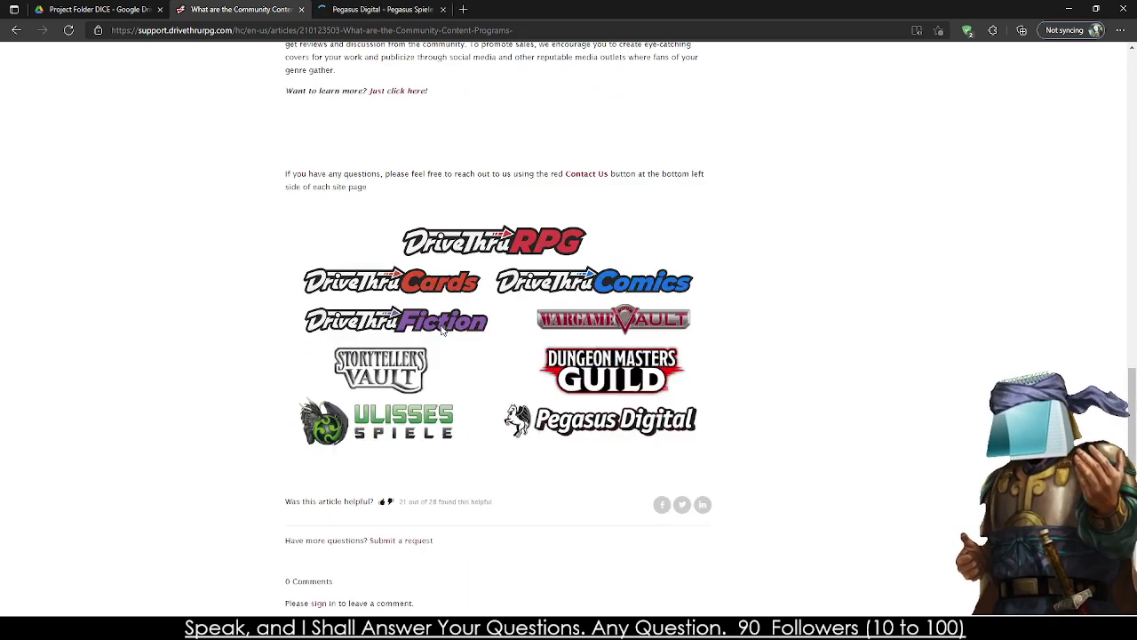
pyautogui.scroll(5, 356, 320)
pyautogui.click(385, 8)
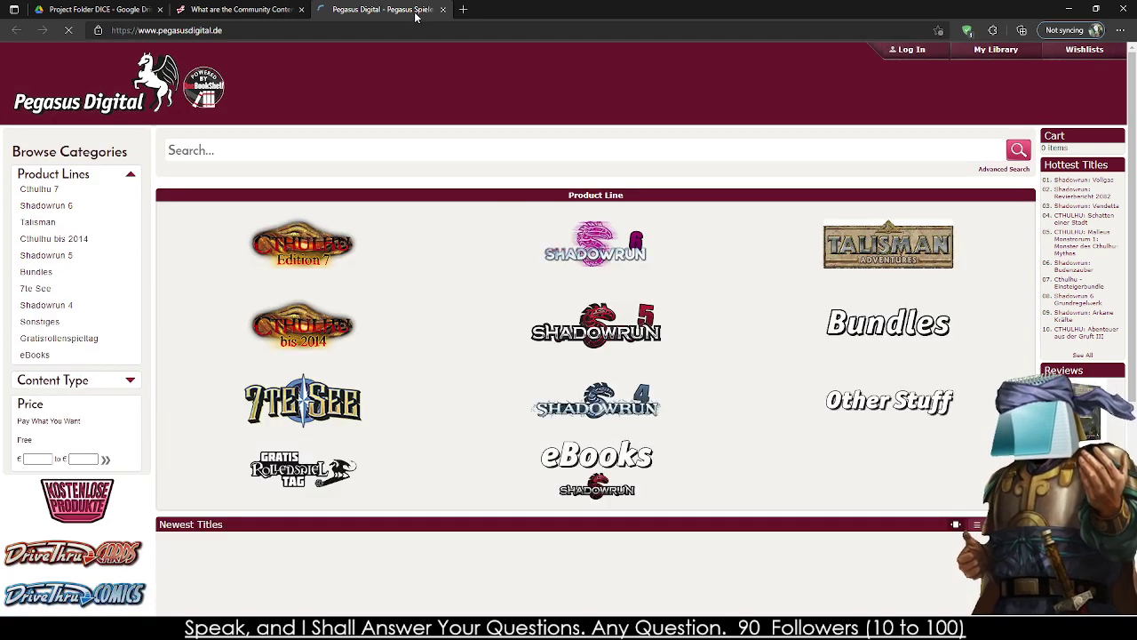
pyautogui.click(442, 9)
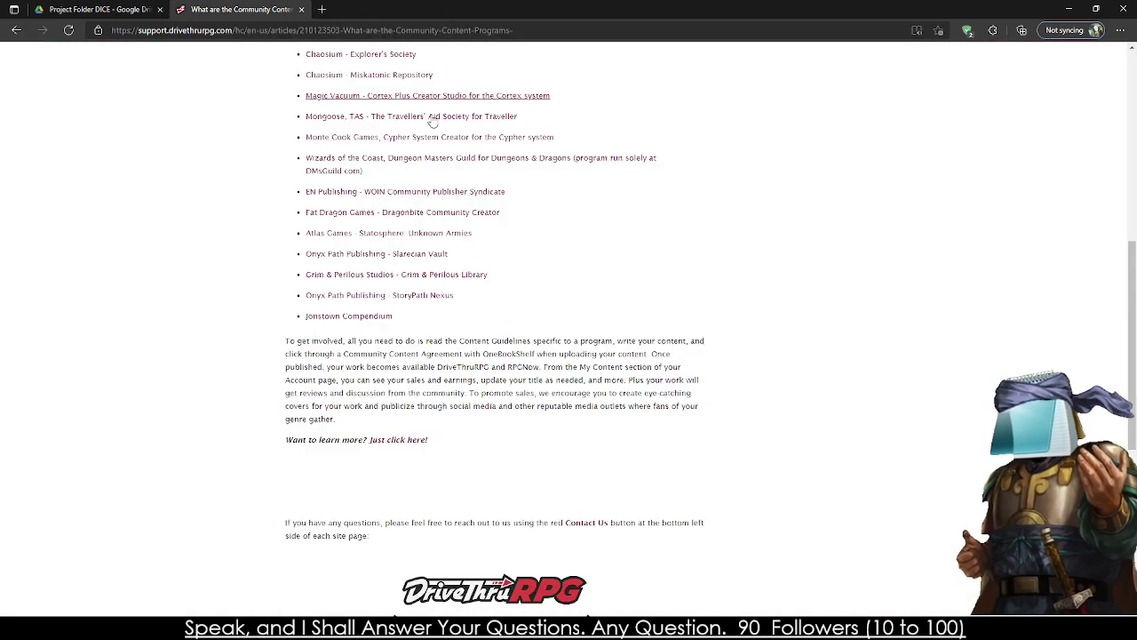
# - Read the Fat Dragon Games Dragonbite Community Creator guidelines, check the linked fan-created models forum, and close both pages
pyautogui.click(373, 212)
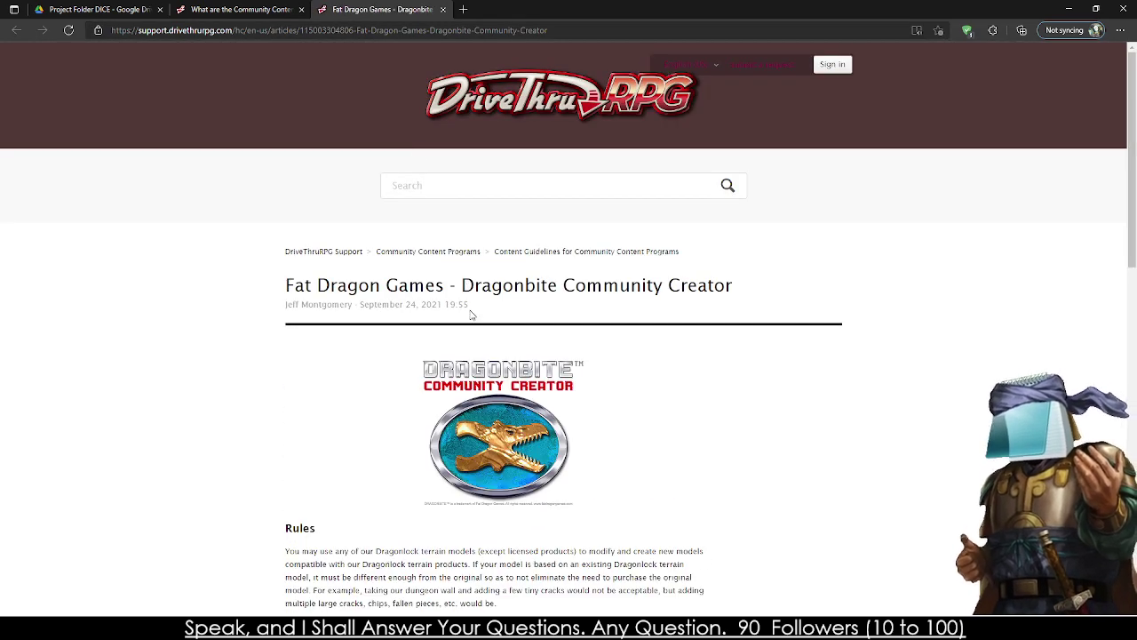
pyautogui.scroll(-10, 469, 310)
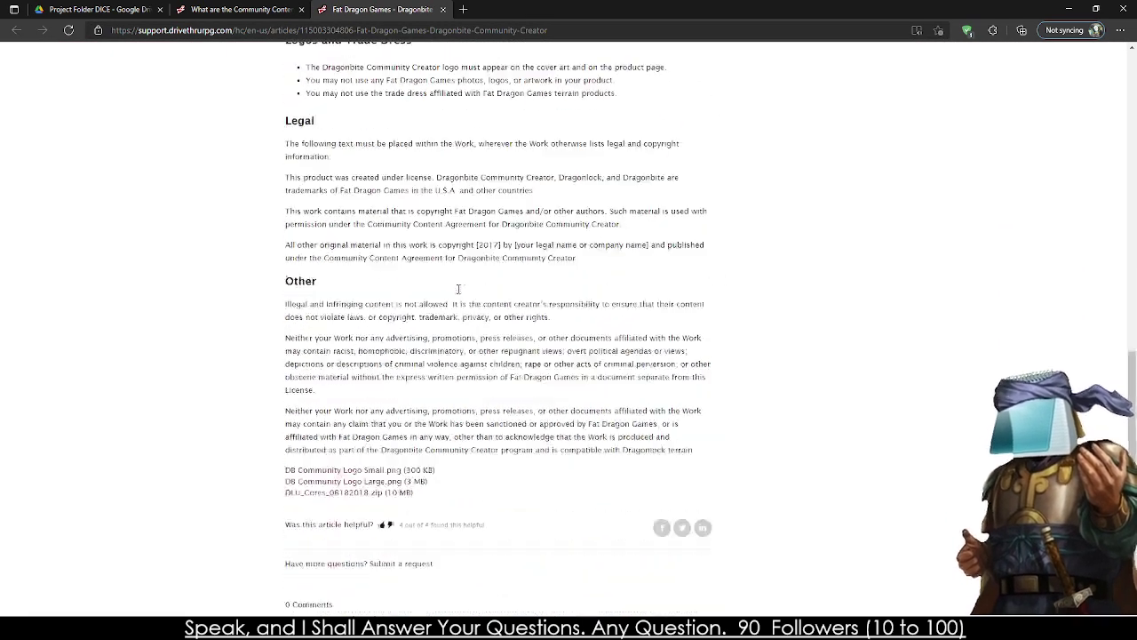
pyautogui.scroll(5, 455, 286)
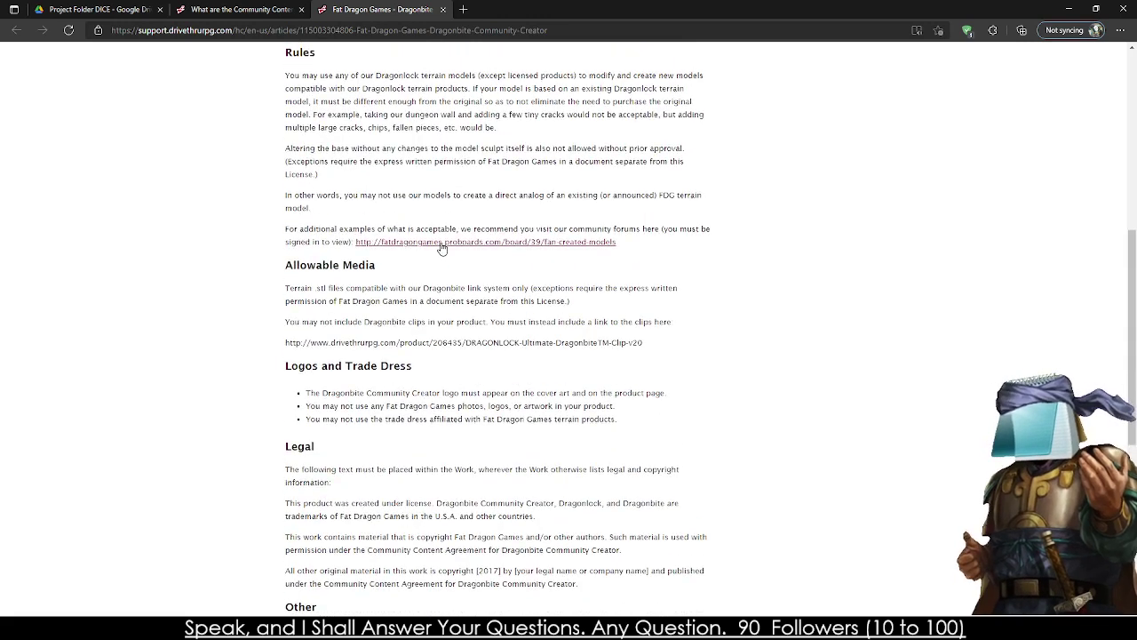
pyautogui.click(442, 245)
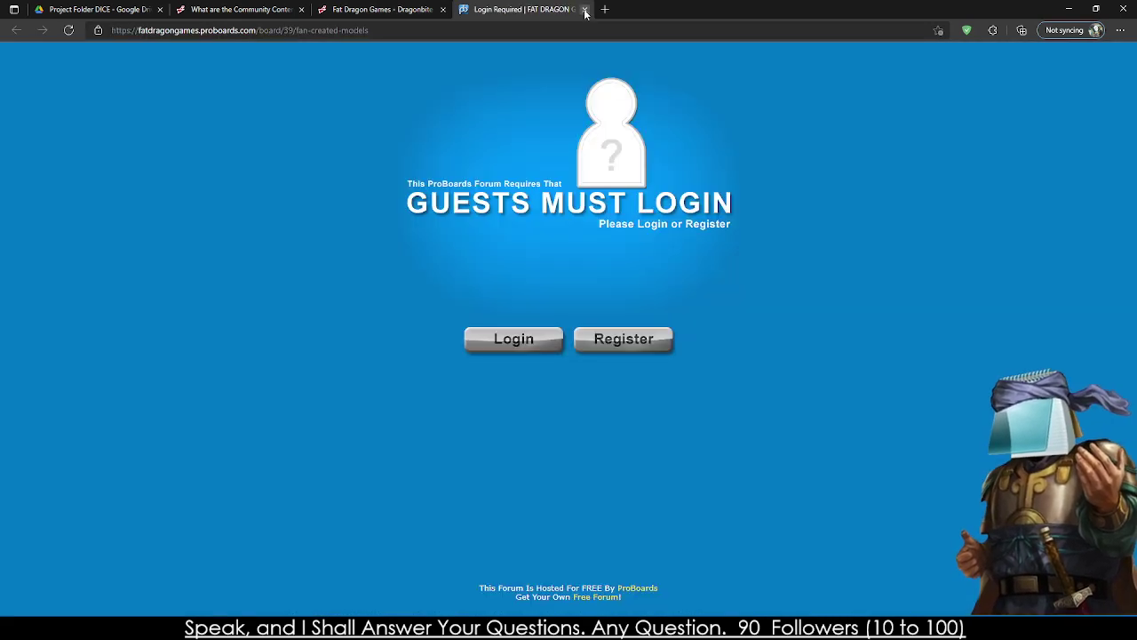
pyautogui.click(585, 9)
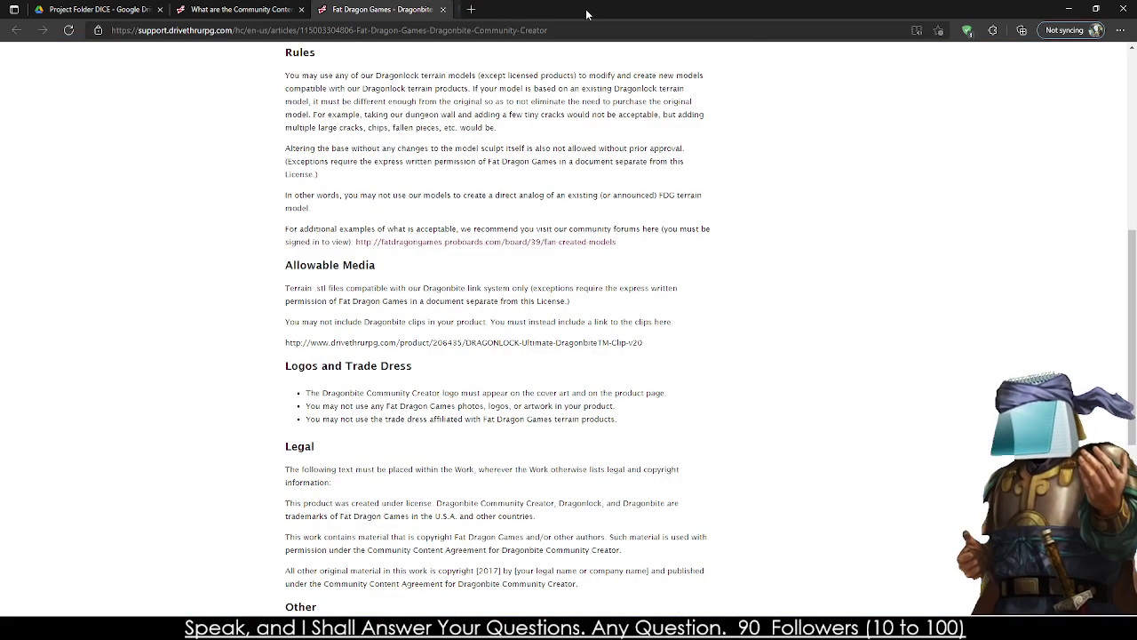
pyautogui.click(443, 10)
# - Open the Onyx Path Publishing StoryPath Nexus link, read its ownership and license questions, and close the page
pyautogui.scroll(3, 399, 400)
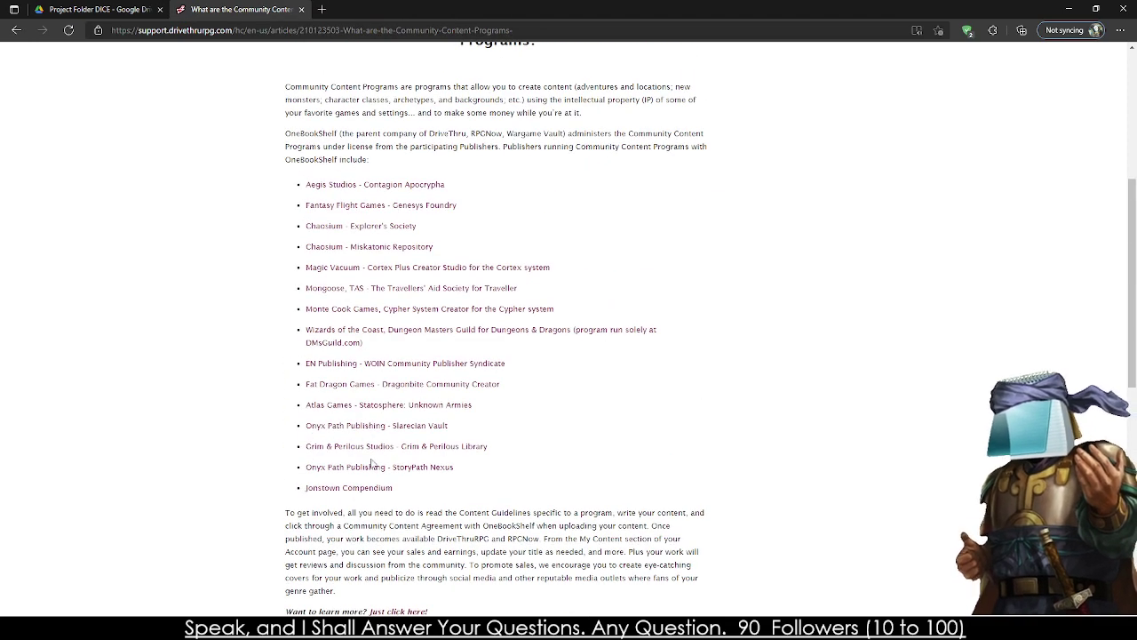
pyautogui.click(393, 466)
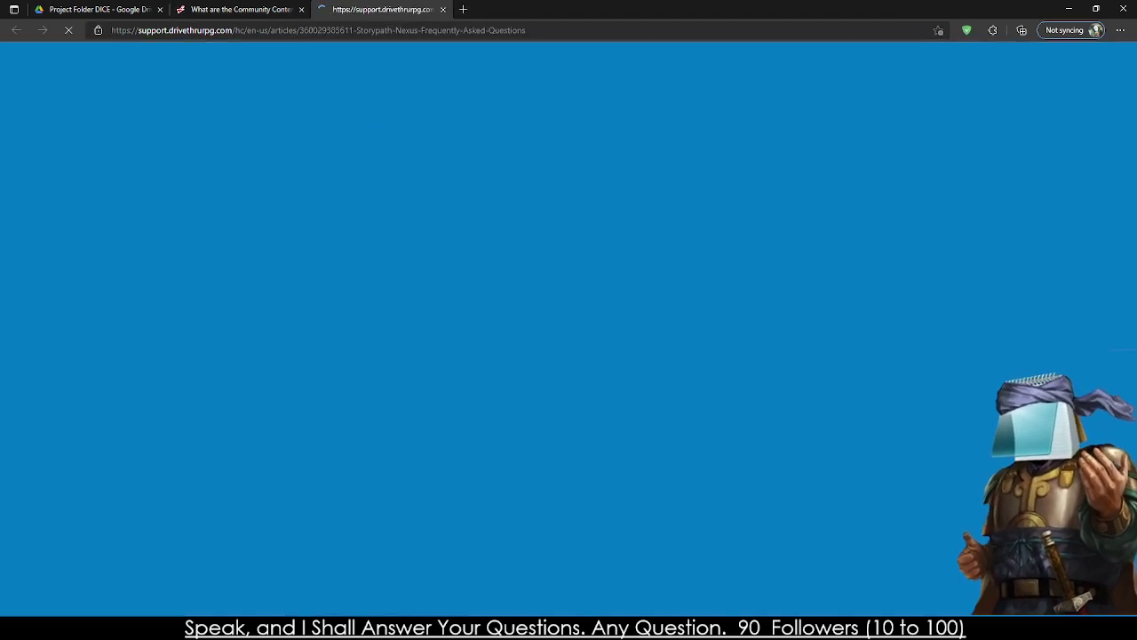
pyautogui.scroll(-3, 309, 608)
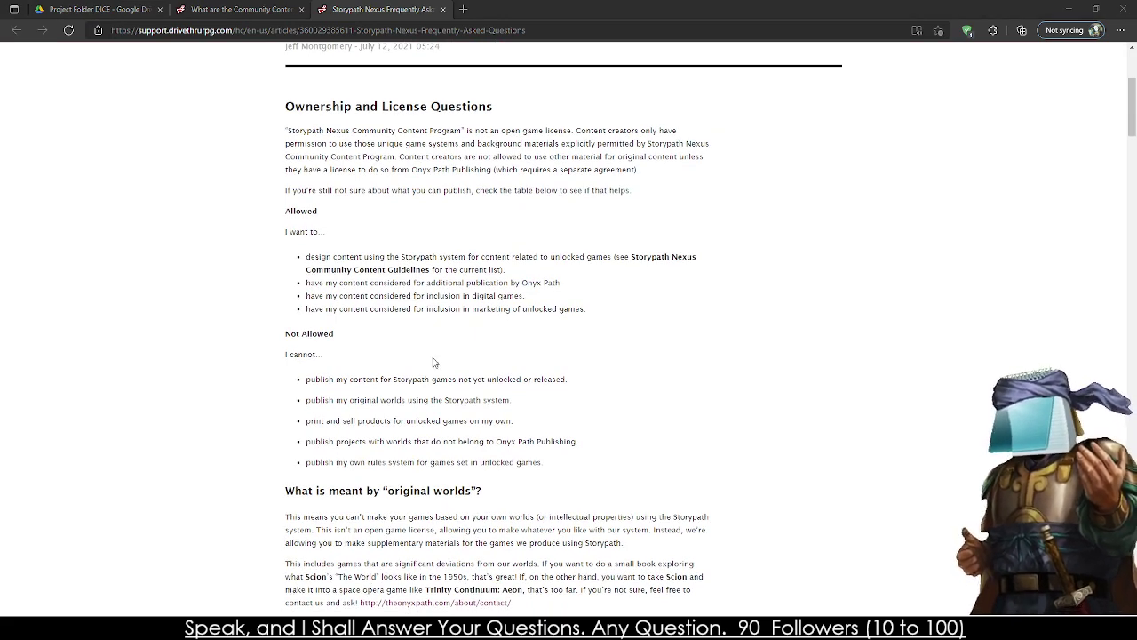
pyautogui.click(442, 9)
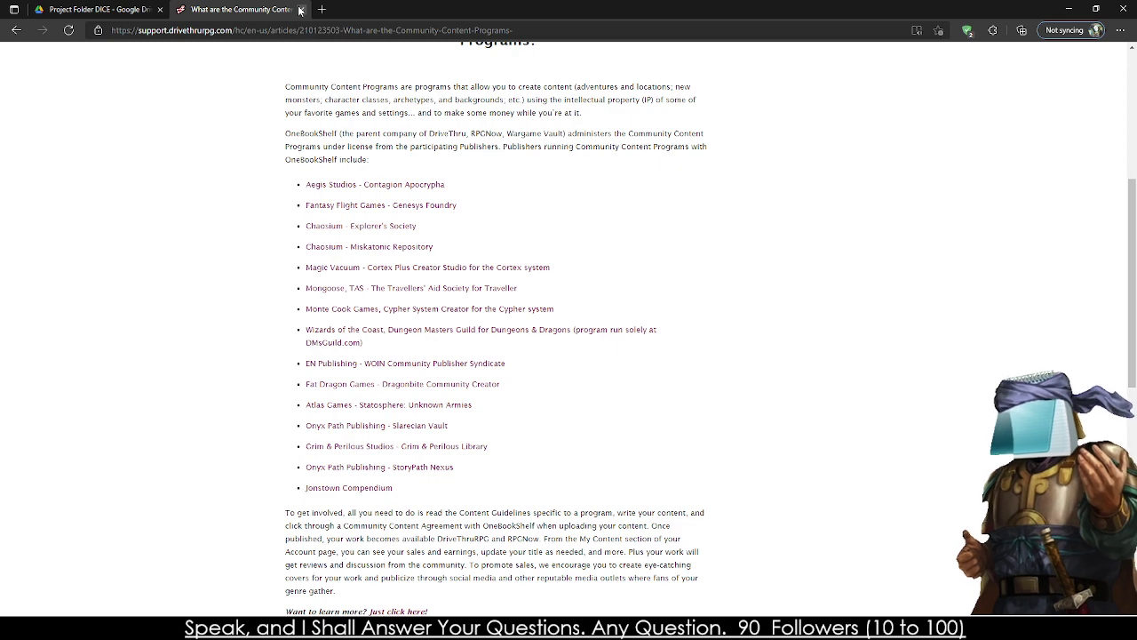
# - Open the Aegis Studios Contagion Apocrypha guidelines and review the rules, settings, art and legal sections
pyautogui.click(402, 184)
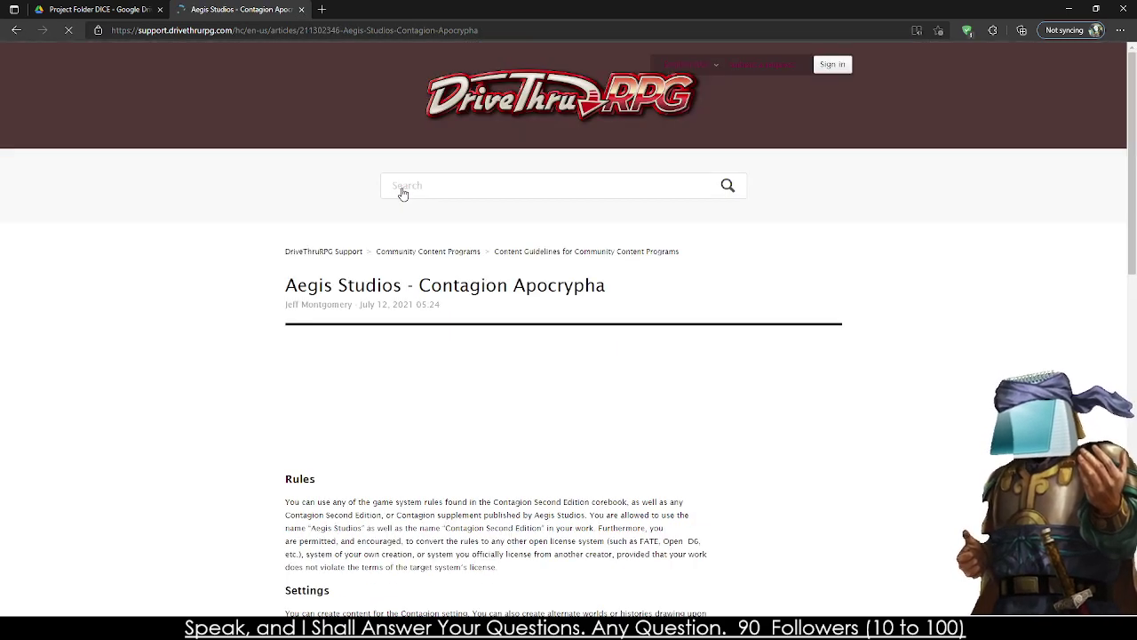
pyautogui.scroll(-4, 356, 209)
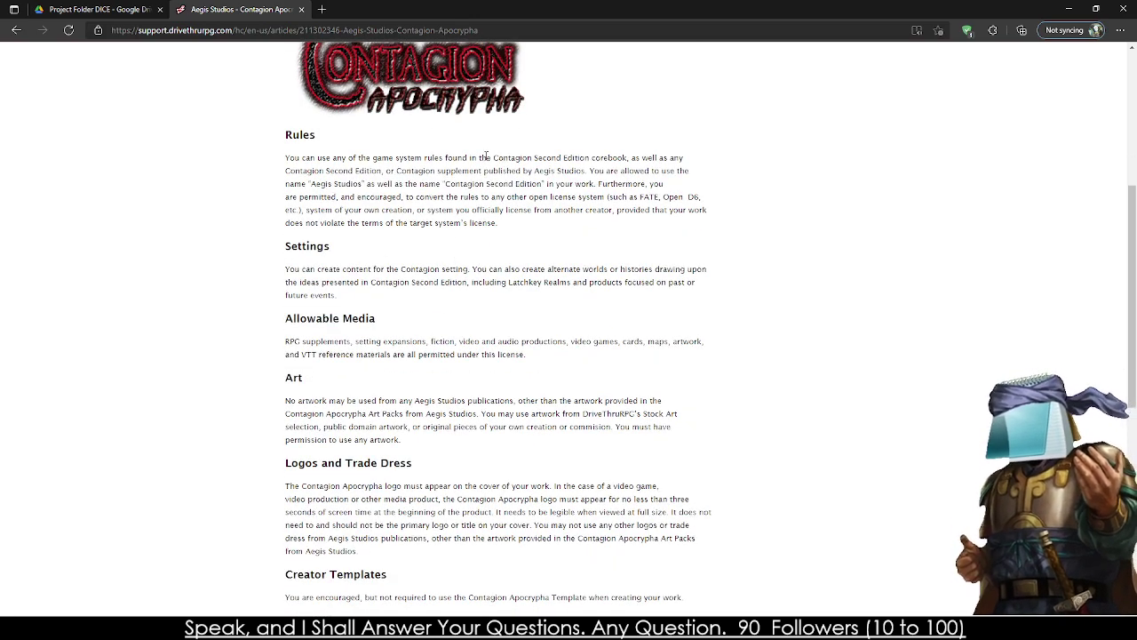
pyautogui.scroll(-6, 486, 158)
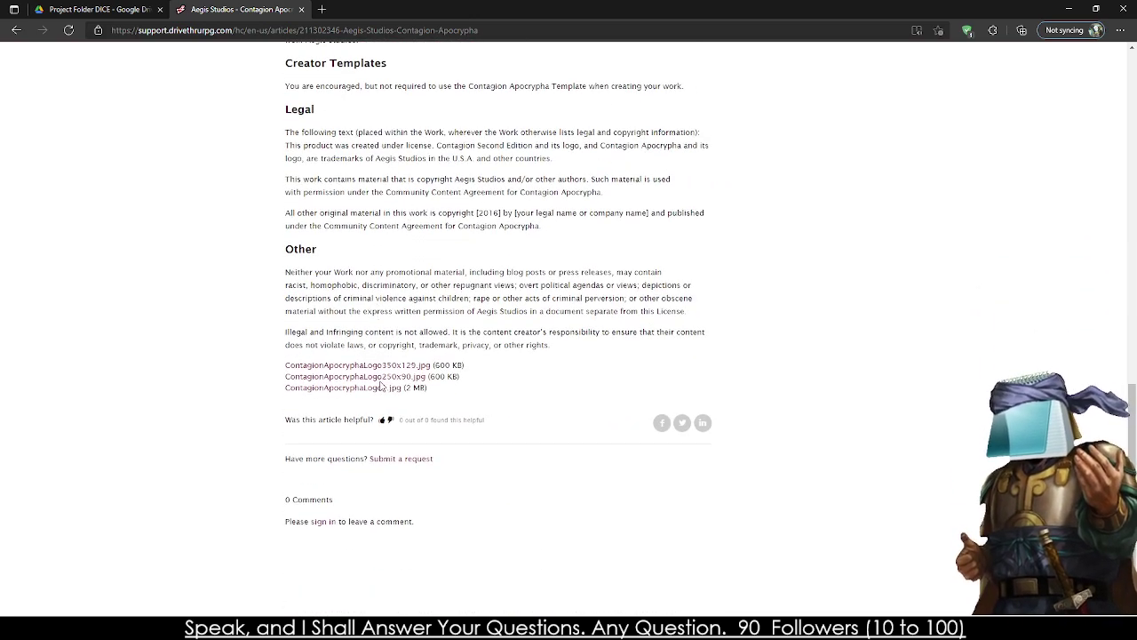
pyautogui.scroll(6, 380, 384)
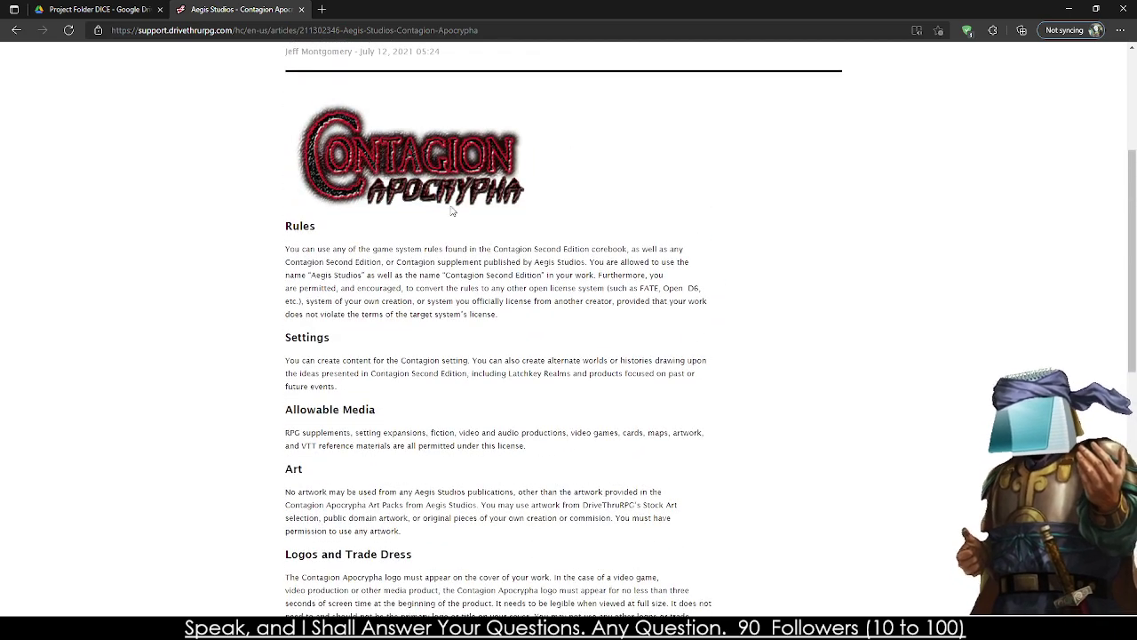
# - Search the web for the Contagion Second Edition corebook, check its Amazon listing and rating breakdown, and return to the results
pyautogui.moveTo(491, 250); pyautogui.dragTo(624, 249)
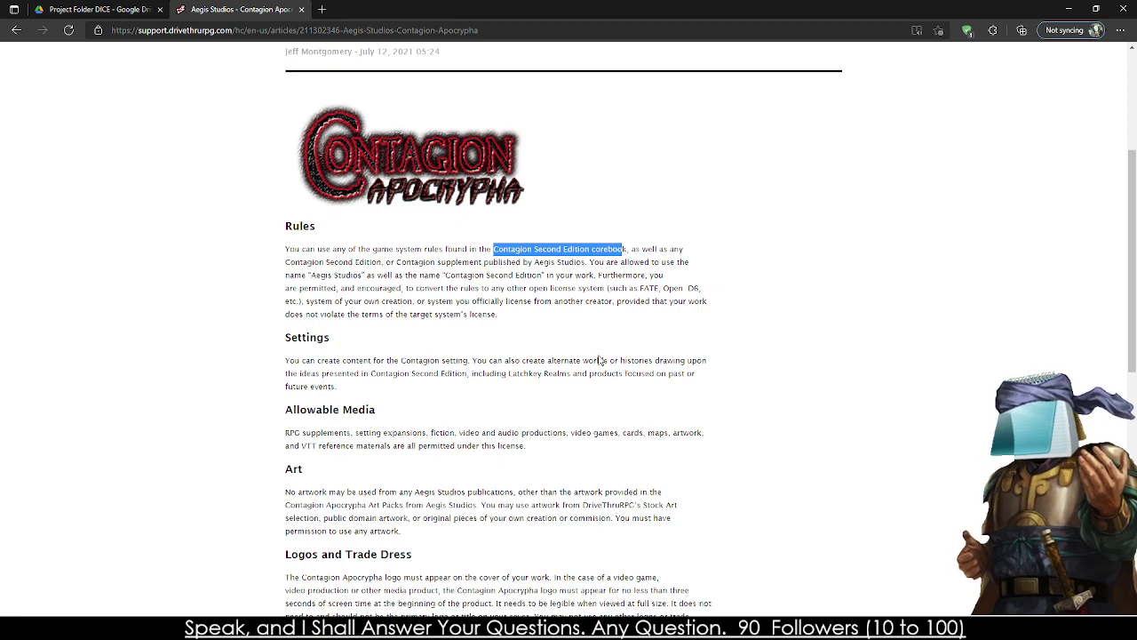
pyautogui.rightClick(689, 310)
pyautogui.click(711, 364)
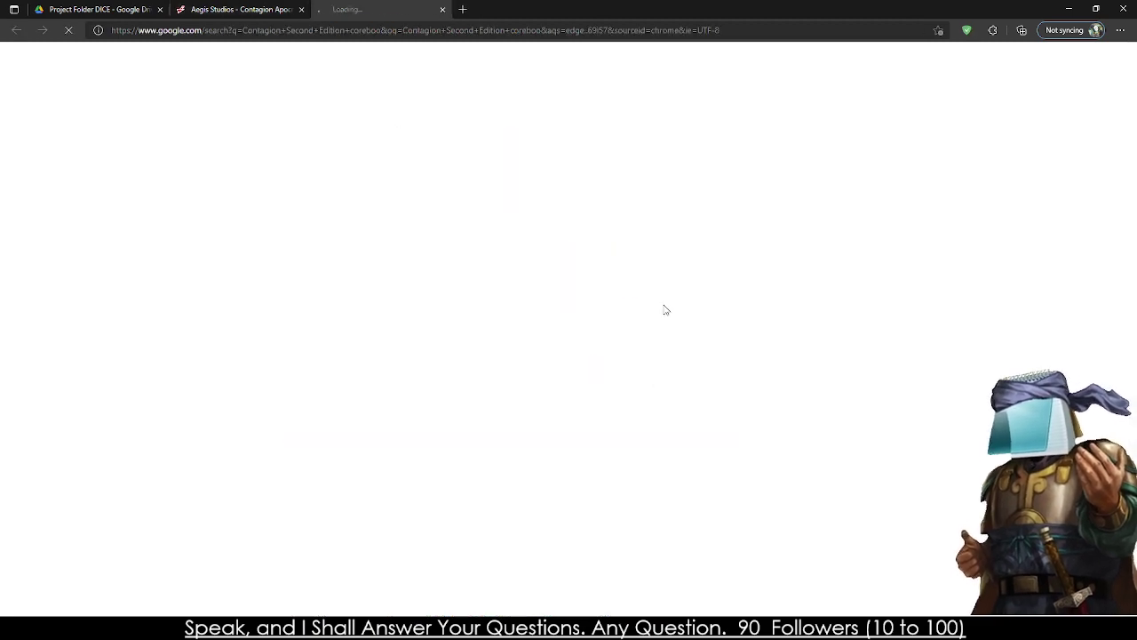
pyautogui.click(241, 201)
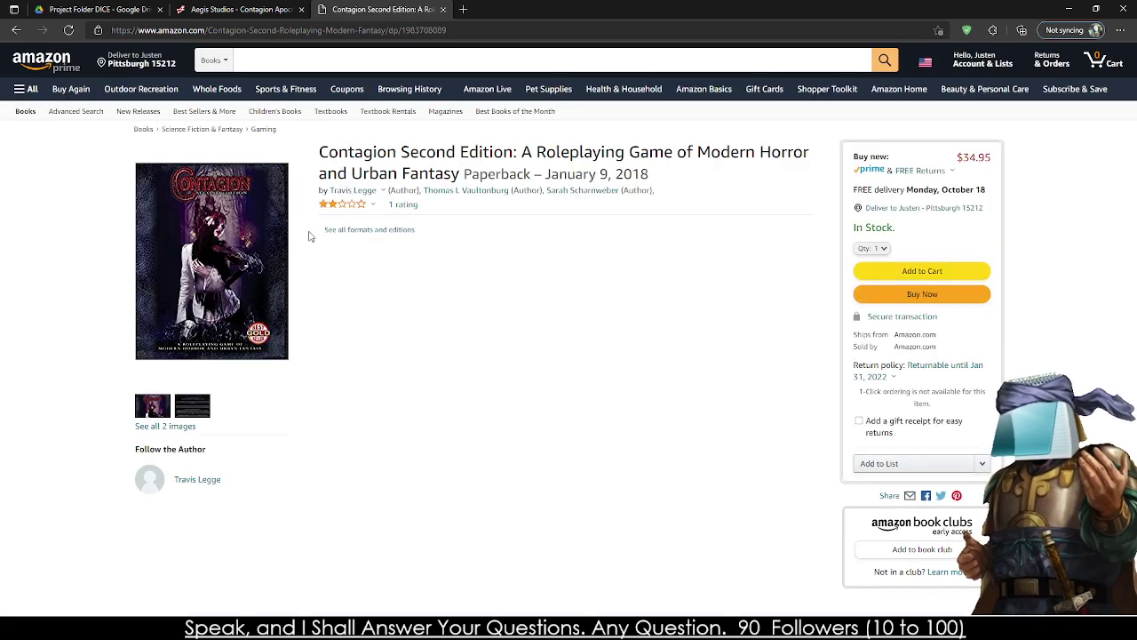
pyautogui.scroll(-2, 488, 161)
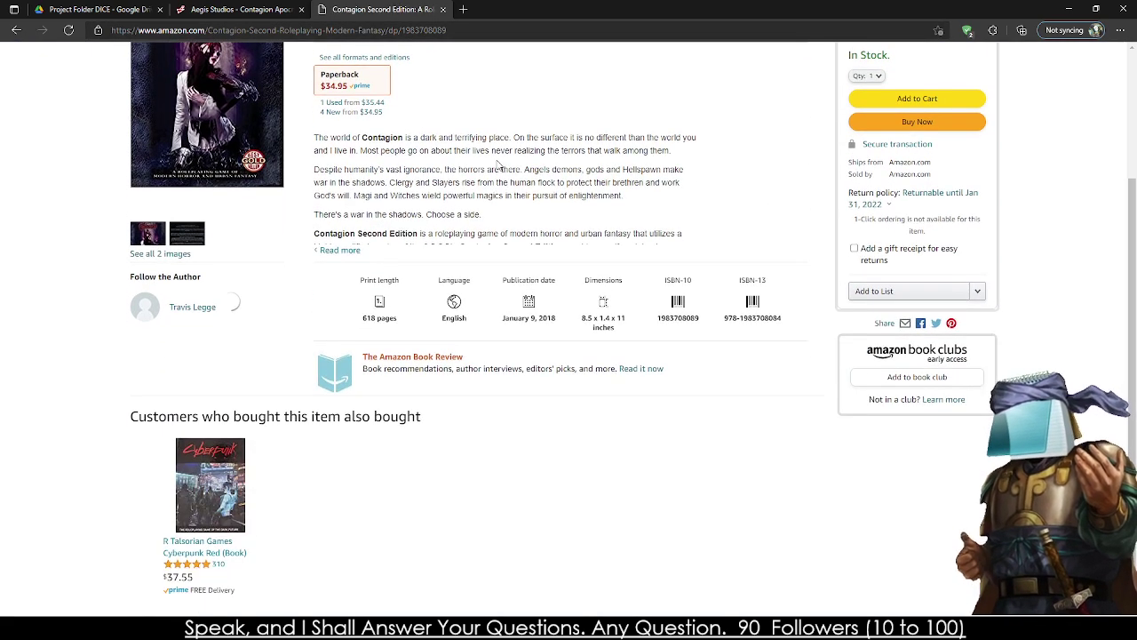
pyautogui.scroll(1, 332, 130)
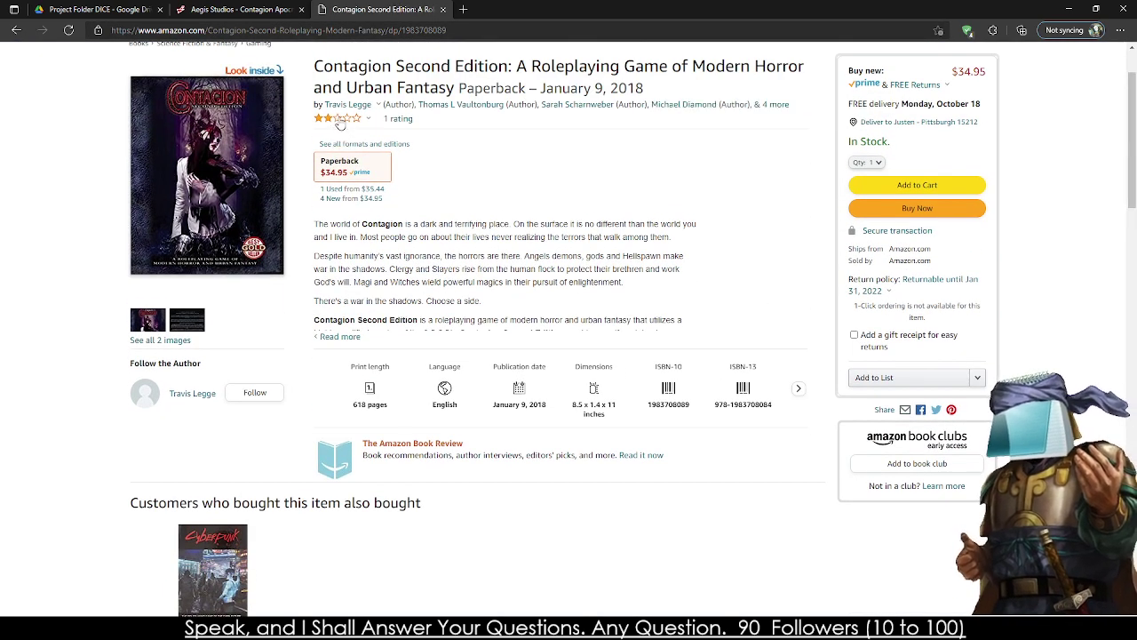
pyautogui.moveTo(340, 123)
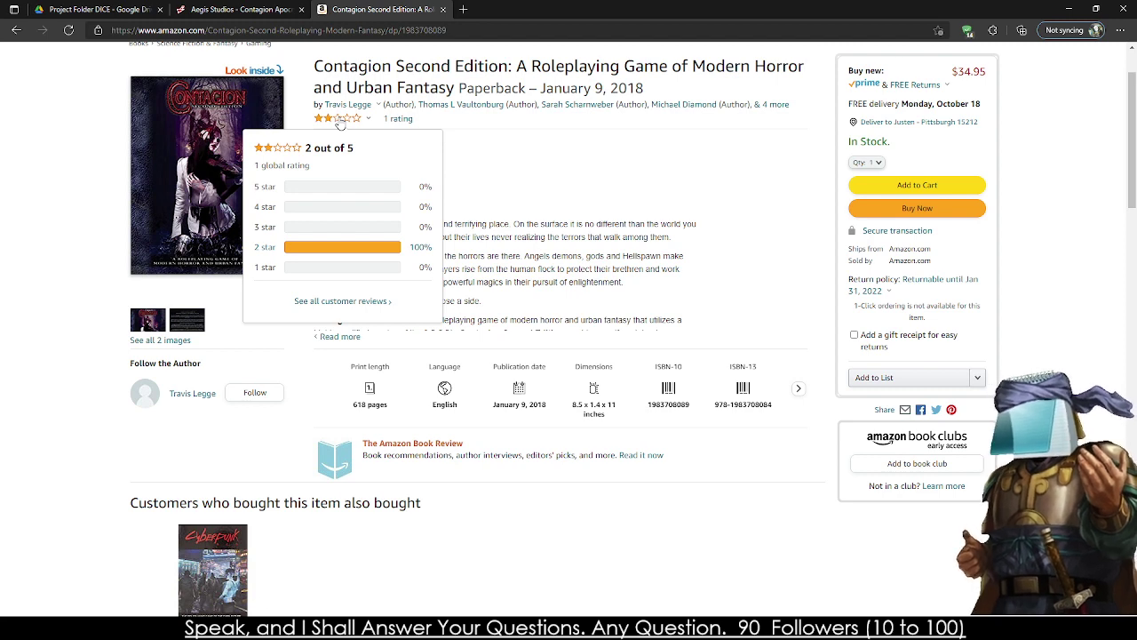
pyautogui.click(16, 30)
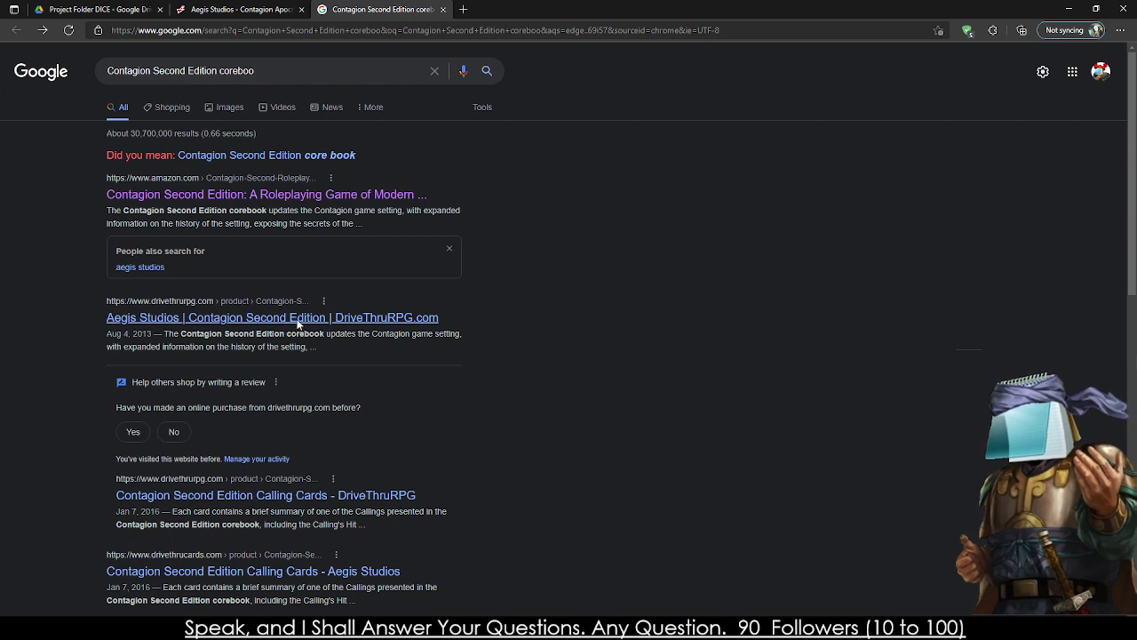
# - Open the DriveThruRPG result for Contagion Second Edition and read its description, related titles and customer discussions
pyautogui.click(299, 326)
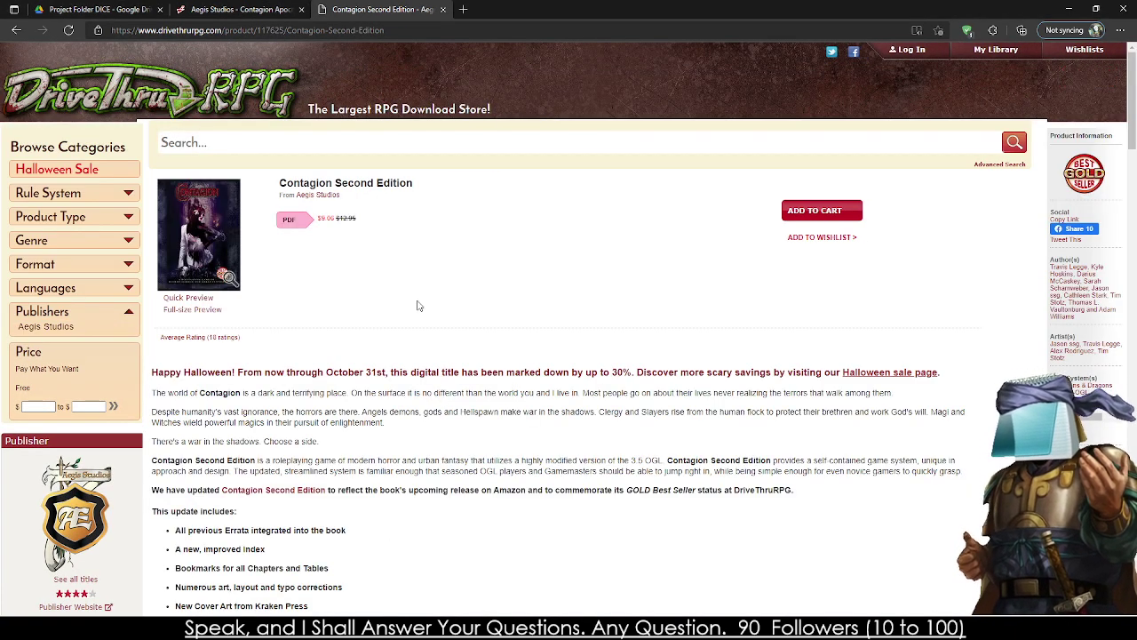
pyautogui.scroll(-1, 382, 313)
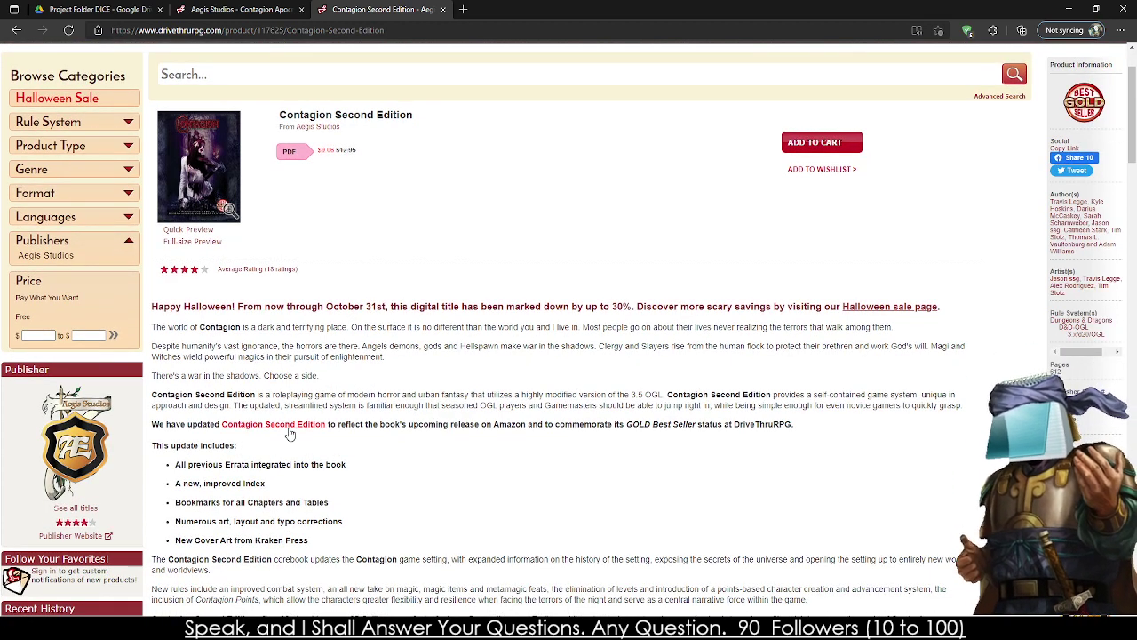
pyautogui.scroll(-5, 235, 401)
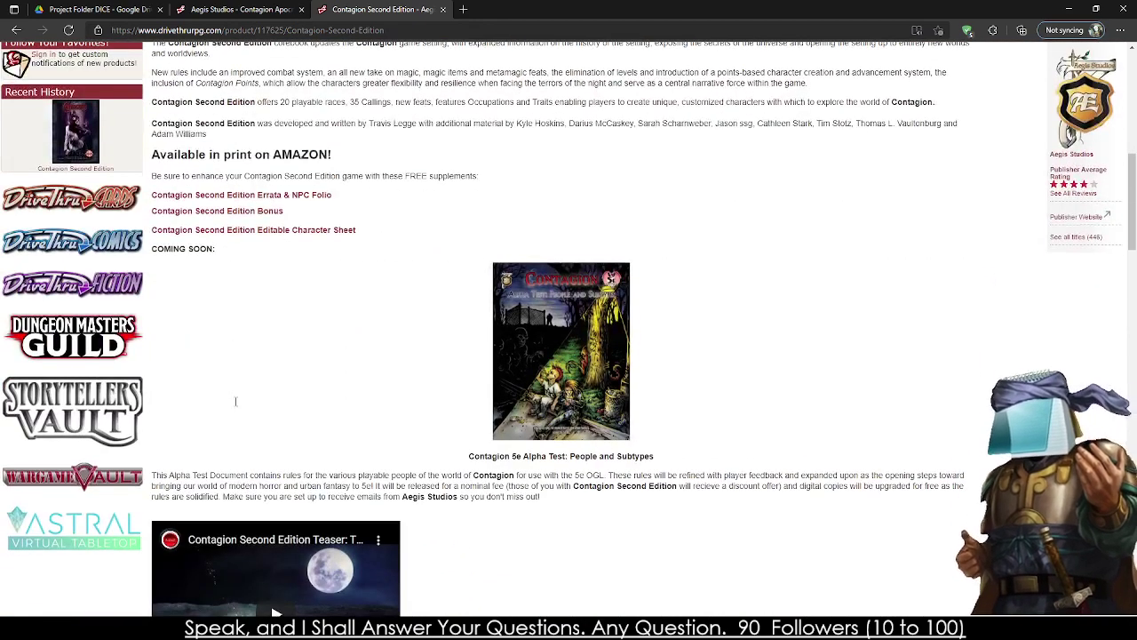
pyautogui.scroll(-7, 236, 406)
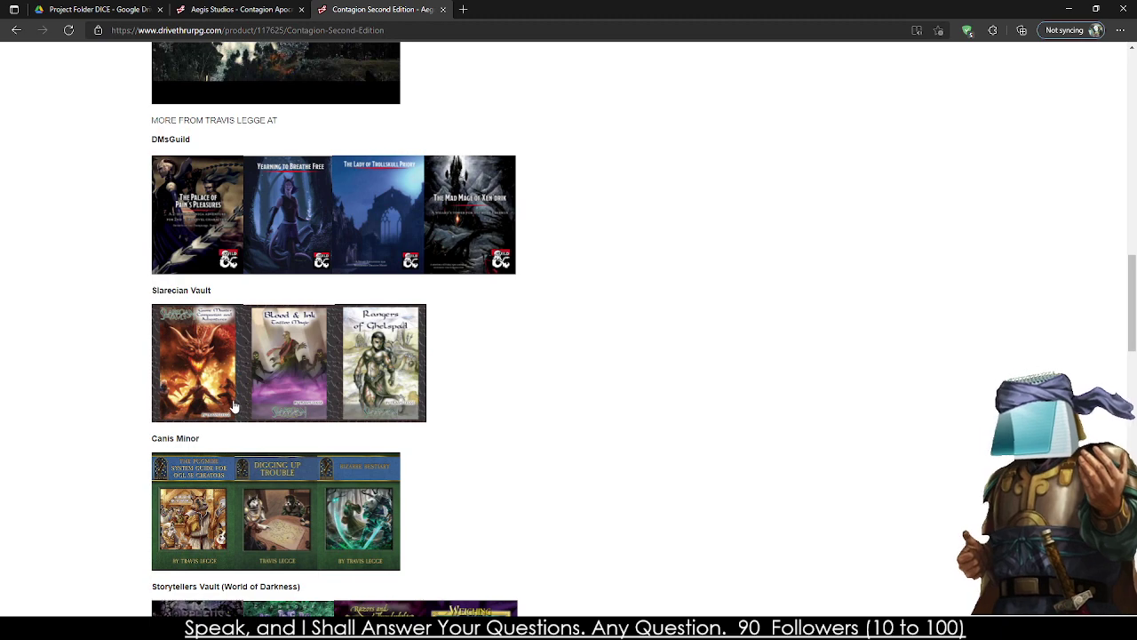
pyautogui.scroll(3, 234, 406)
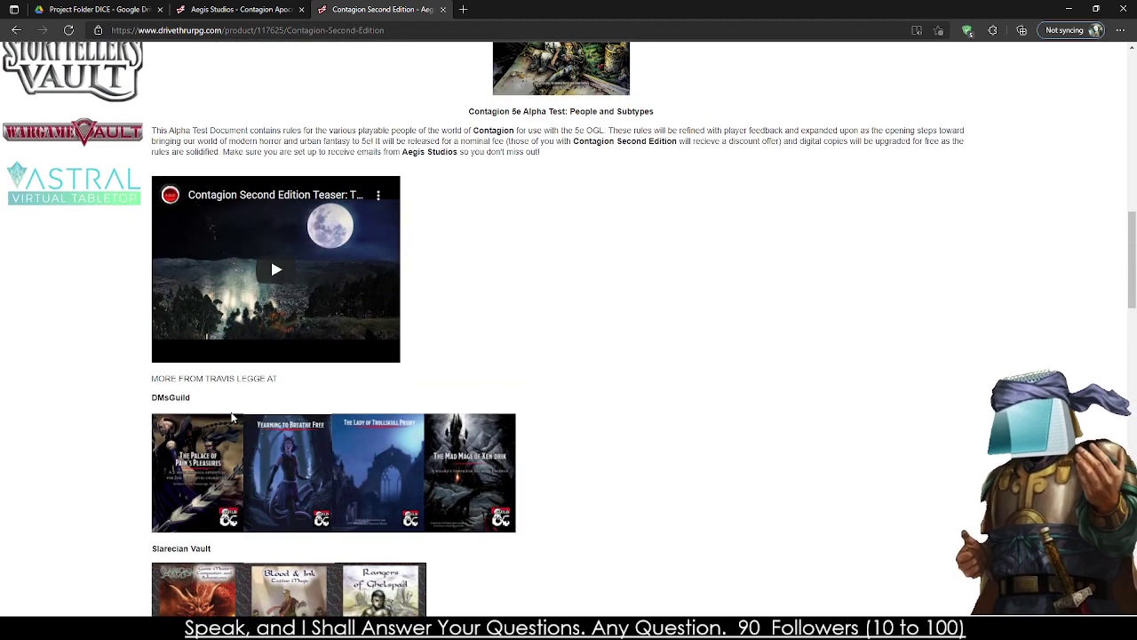
pyautogui.scroll(2, 233, 418)
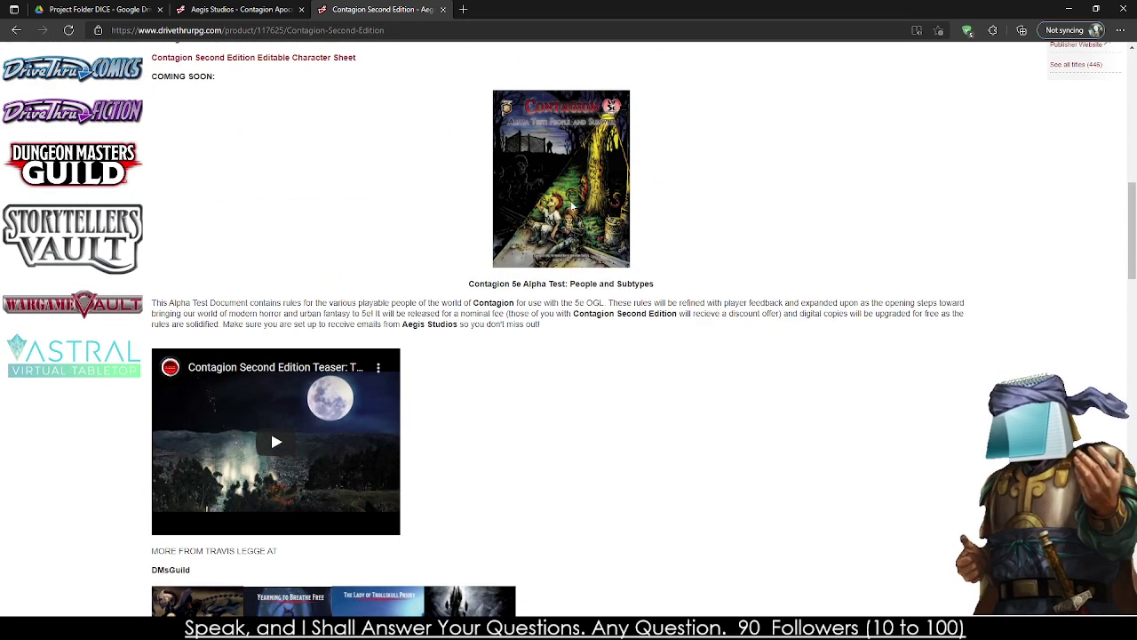
pyautogui.scroll(-12, 573, 222)
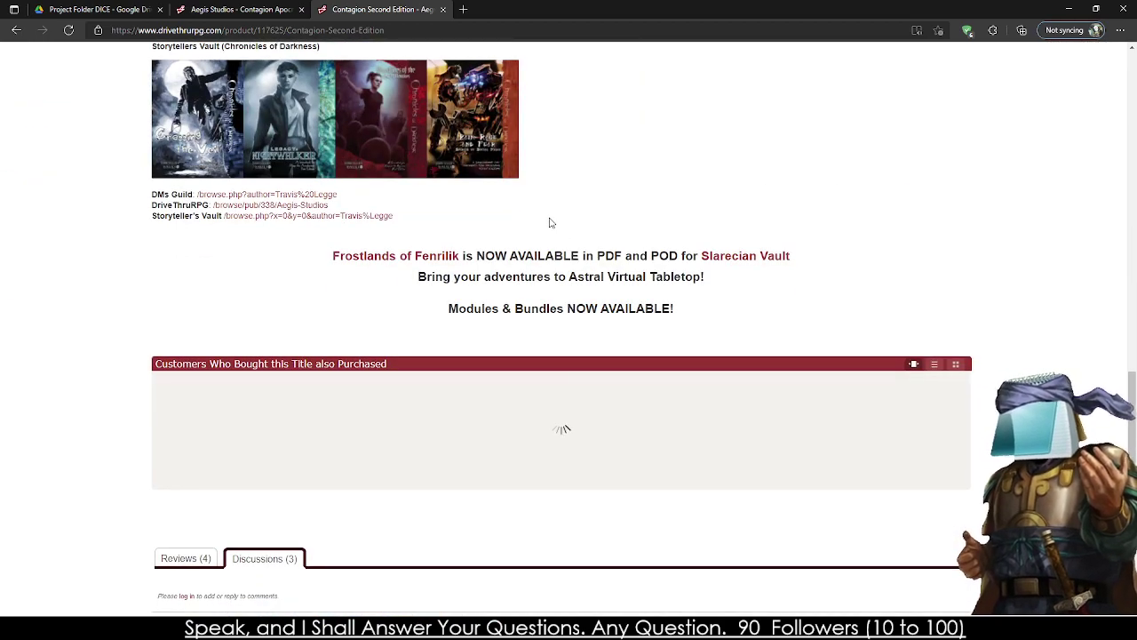
pyautogui.scroll(-4, 555, 227)
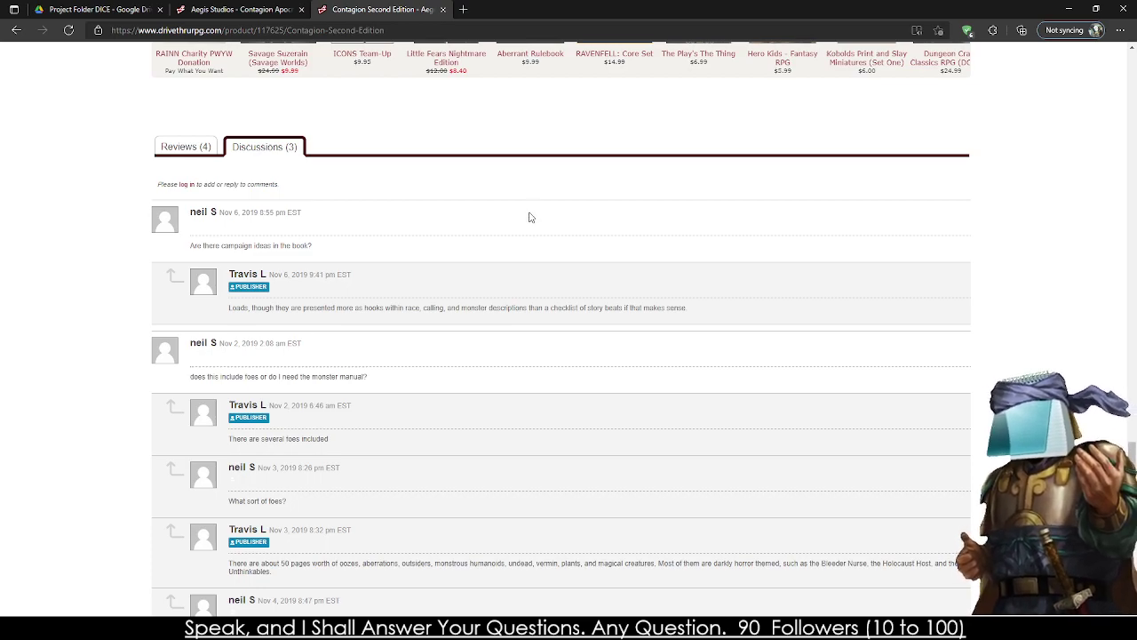
# - Enlarge the Contagion Second Edition cover image on the product page, examine it and close the preview
pyautogui.scroll(15, 529, 216)
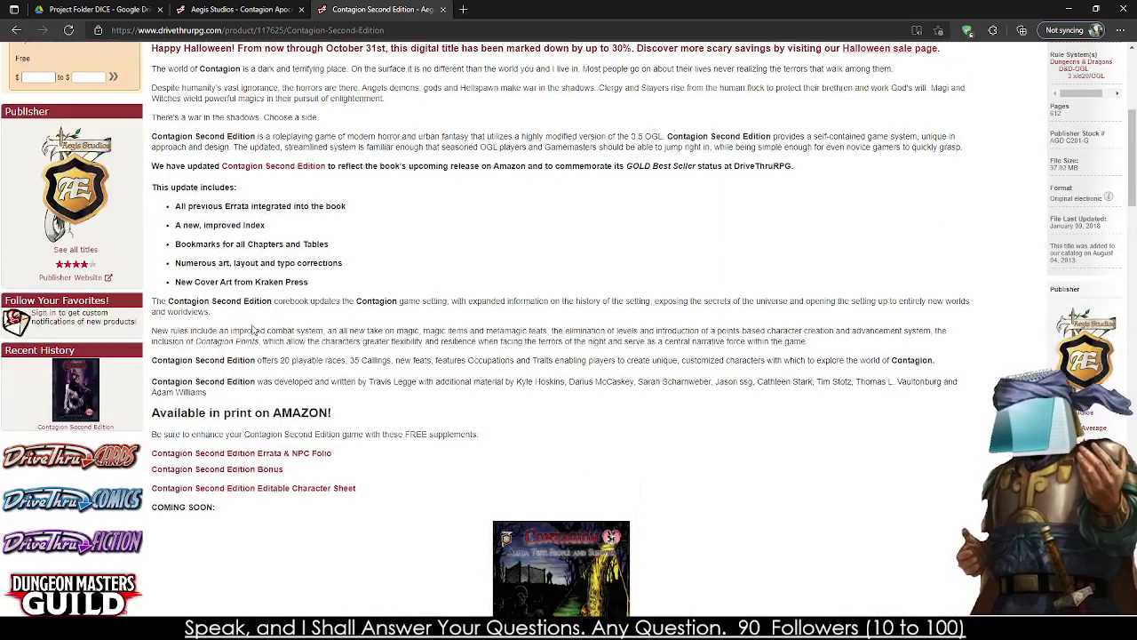
pyautogui.scroll(4, 210, 332)
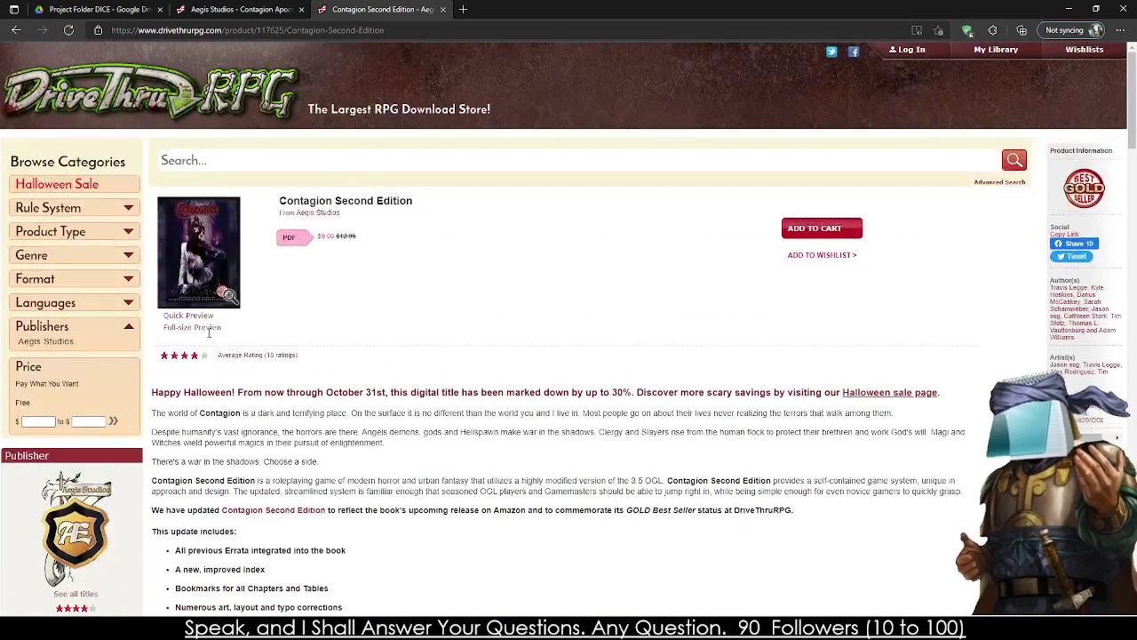
pyautogui.click(238, 249)
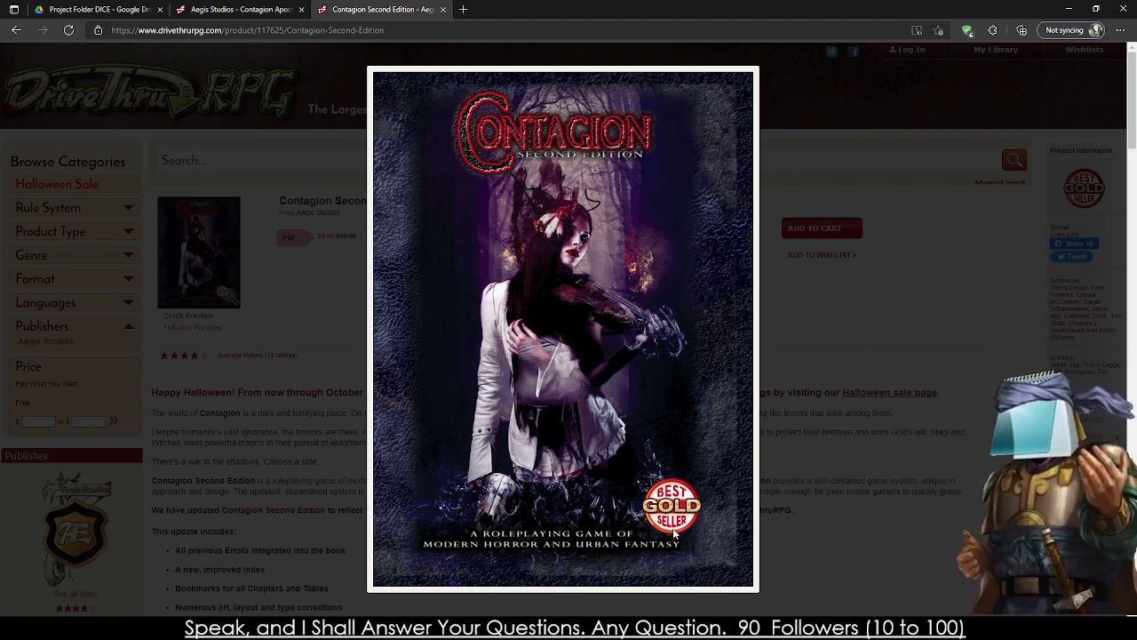
pyautogui.click(241, 388)
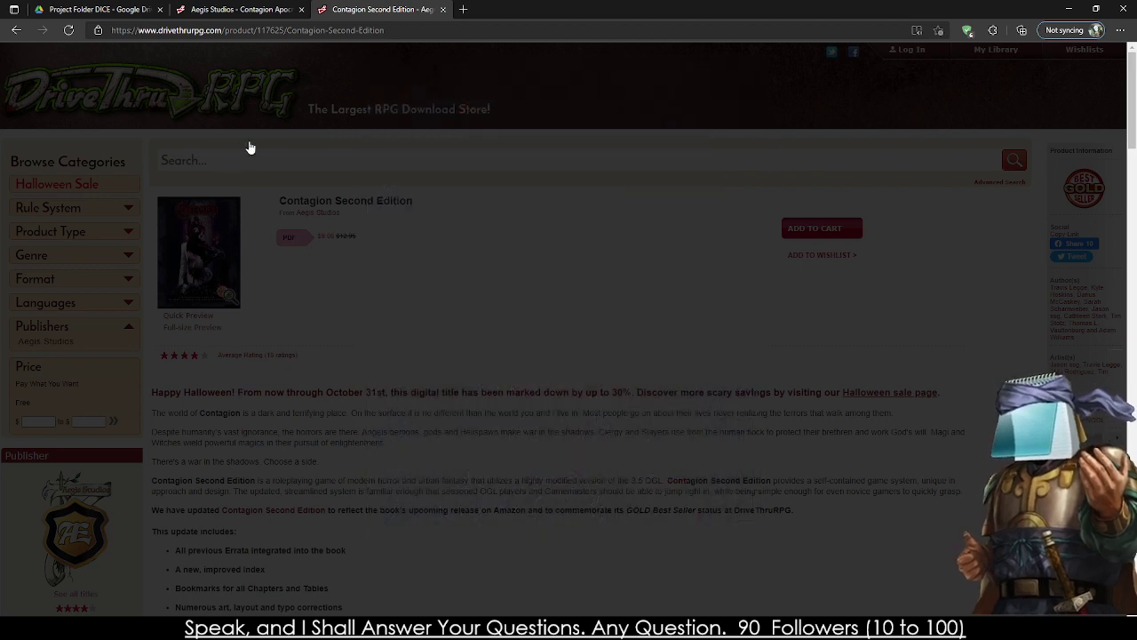
# - Close the Contagion Second Edition and Contagion Apocrypha pages and open a new blank tab
pyautogui.click(439, 9)
pyautogui.click(302, 9)
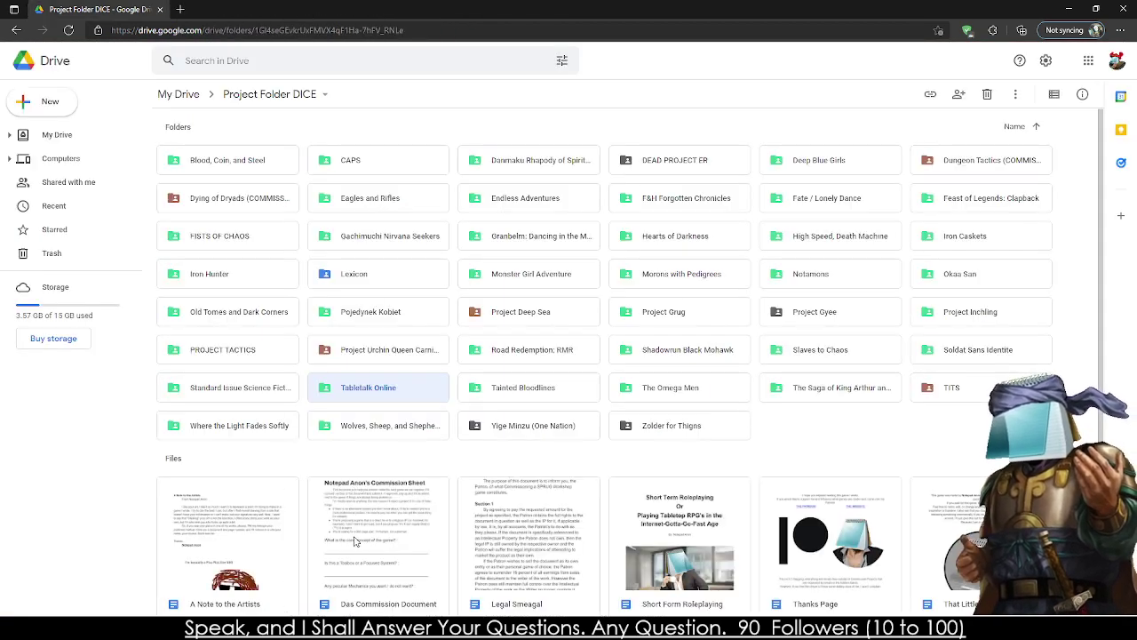
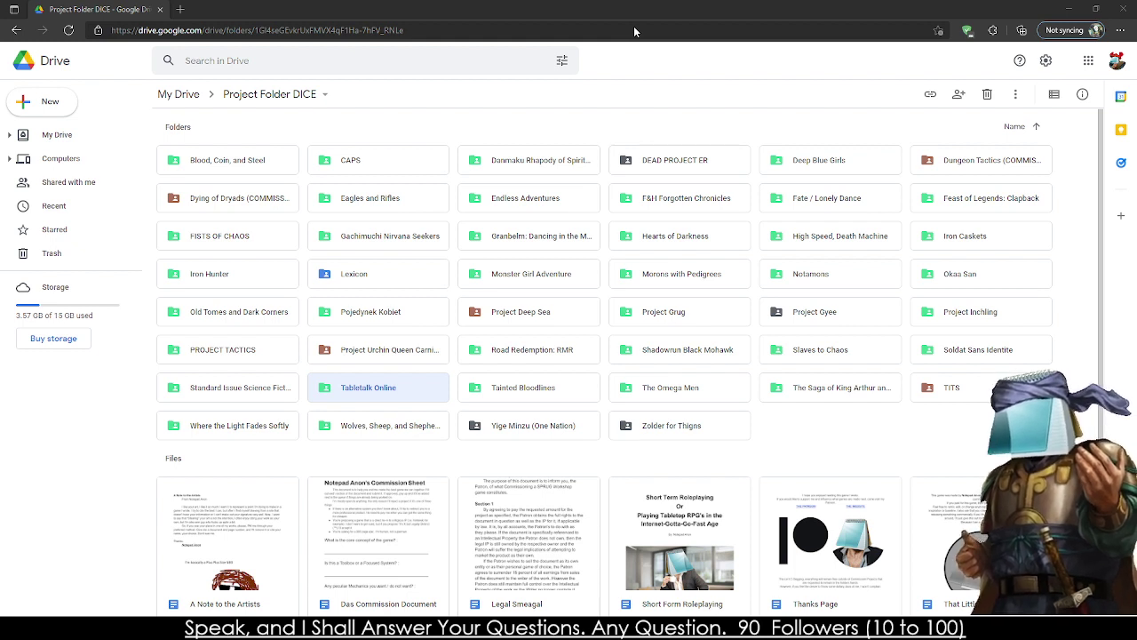
pyautogui.click(179, 9)
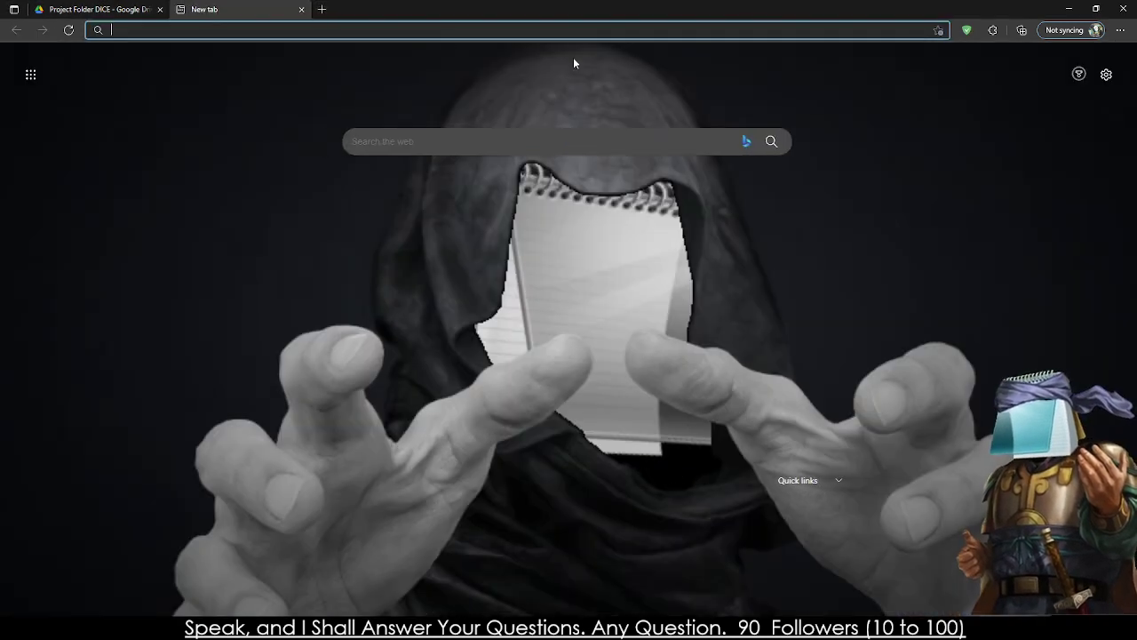
pyautogui.write('rpg')
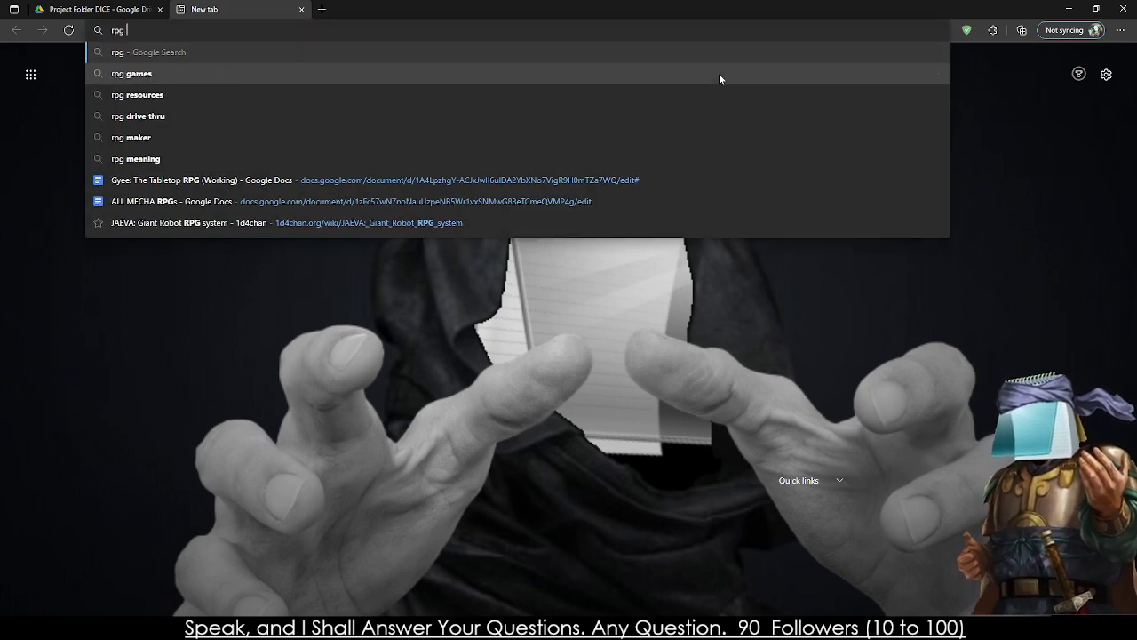
pyautogui.press('BackSpace')
pyautogui.press('BackSpace')
pyautogui.press('BackSpace')
pyautogui.press('Escape')
pyautogui.write('/tg/ a')
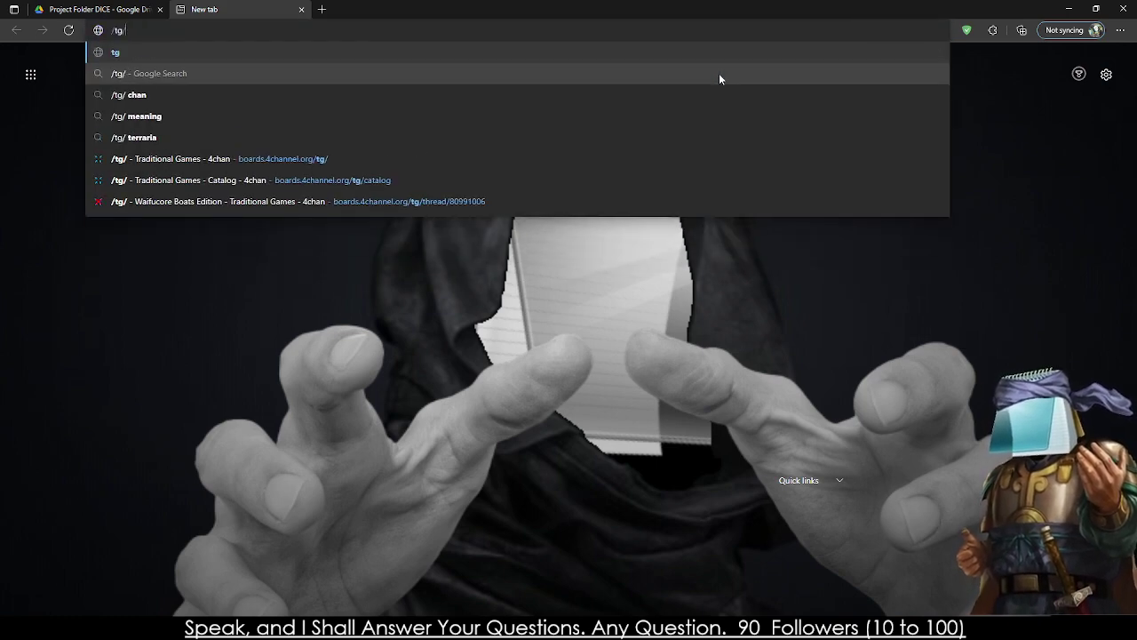
pyautogui.press('BackSpace')
pyautogui.press('BackSpace')
pyautogui.press('BackSpace')
pyautogui.press('BackSpace')
pyautogui.press('BackSpace')
pyautogui.press('BackSpace')
# - Search the web for "tg archive" and open the 4plebs archive of the /tg/ Traditional Games board
pyautogui.write('tg ')
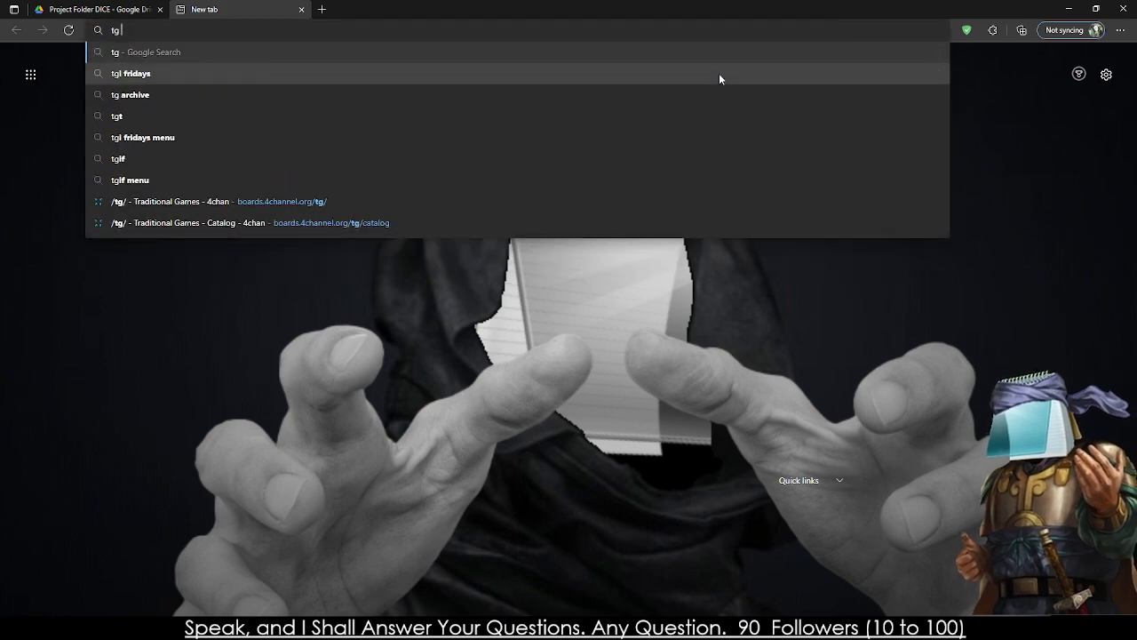
pyautogui.write('archive')
pyautogui.press('Return')
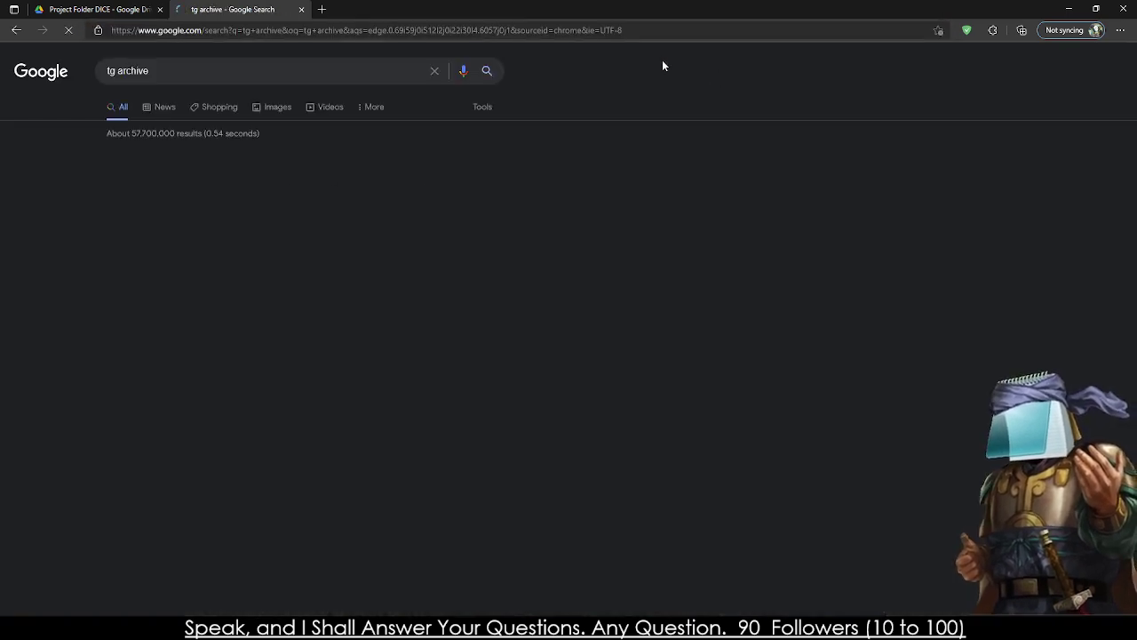
pyautogui.click(250, 174)
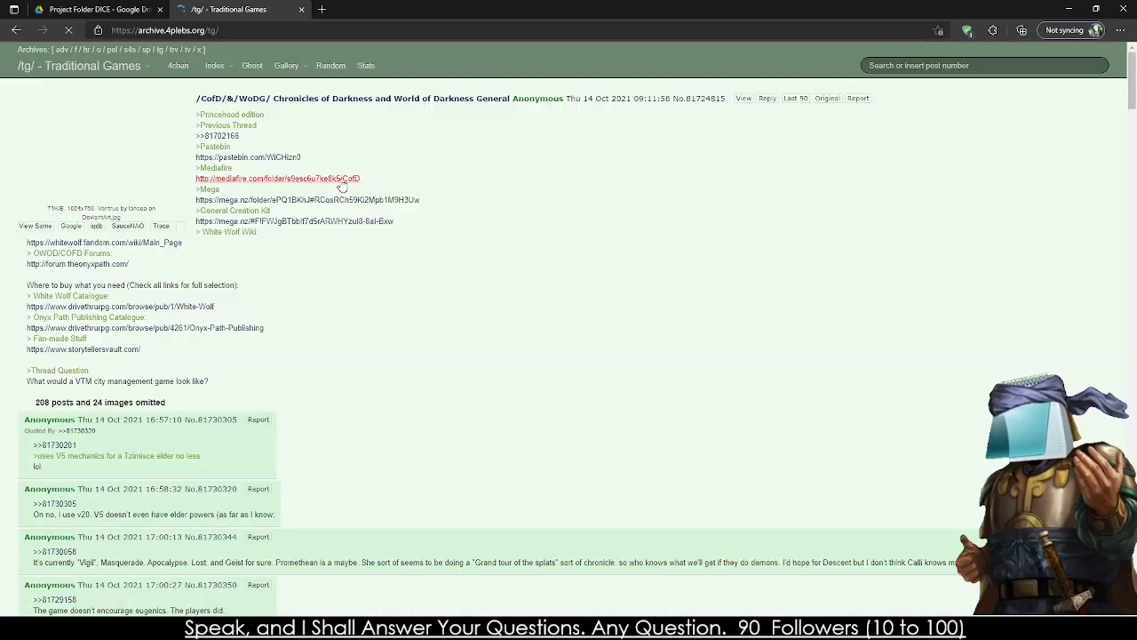
# - Search the /tg/ archive for posts containing "Spanish RPG"
pyautogui.click(900, 64)
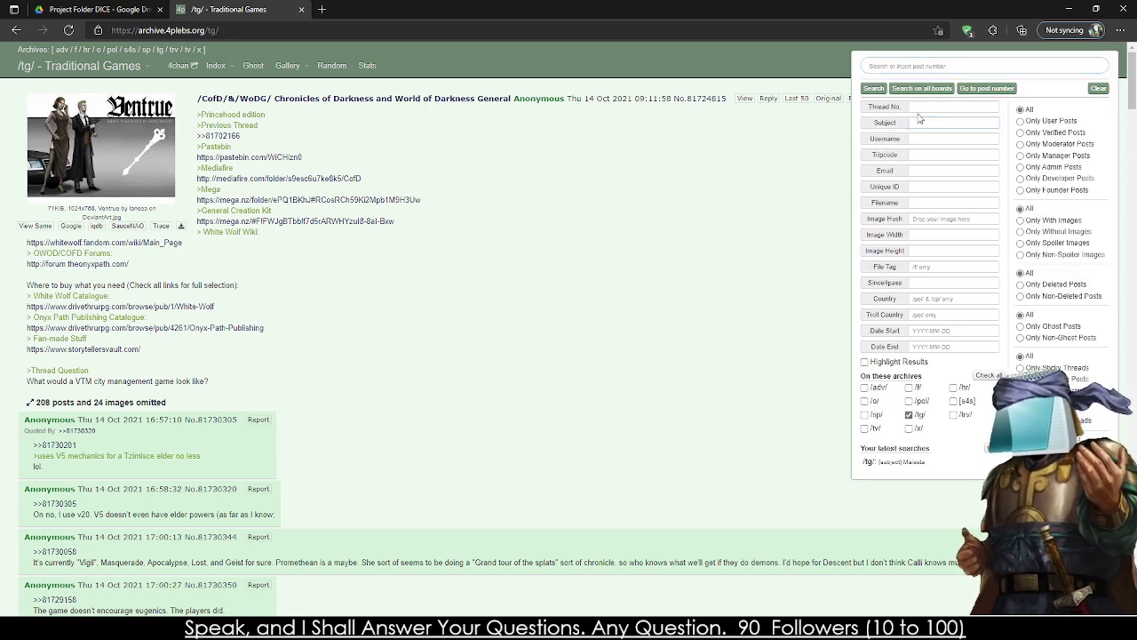
pyautogui.click(921, 65)
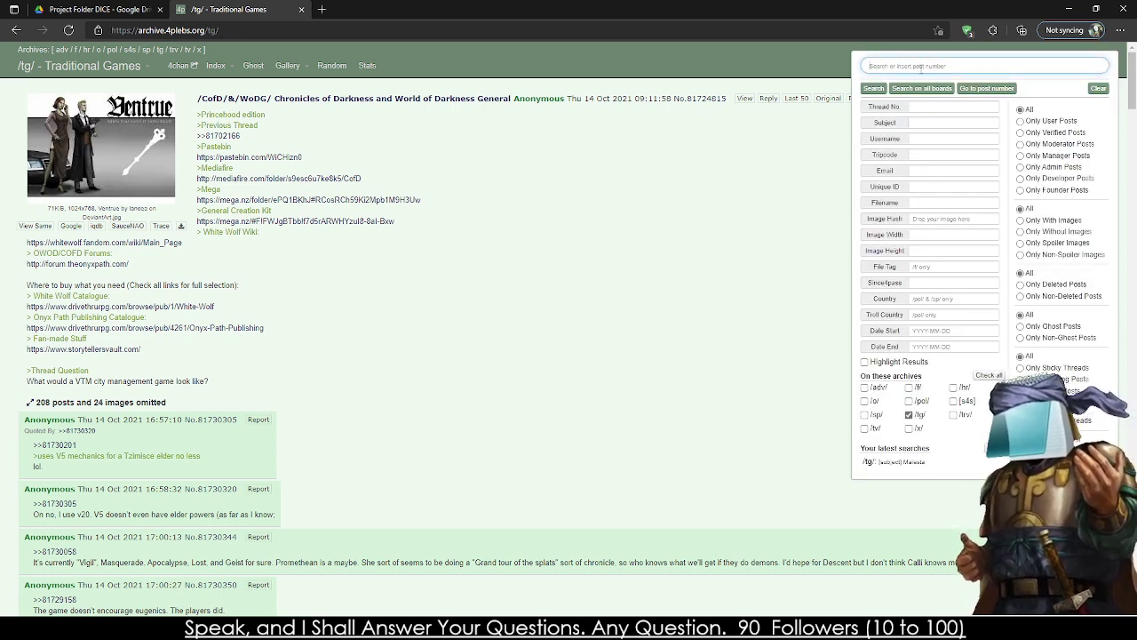
pyautogui.write('Spanish RPG')
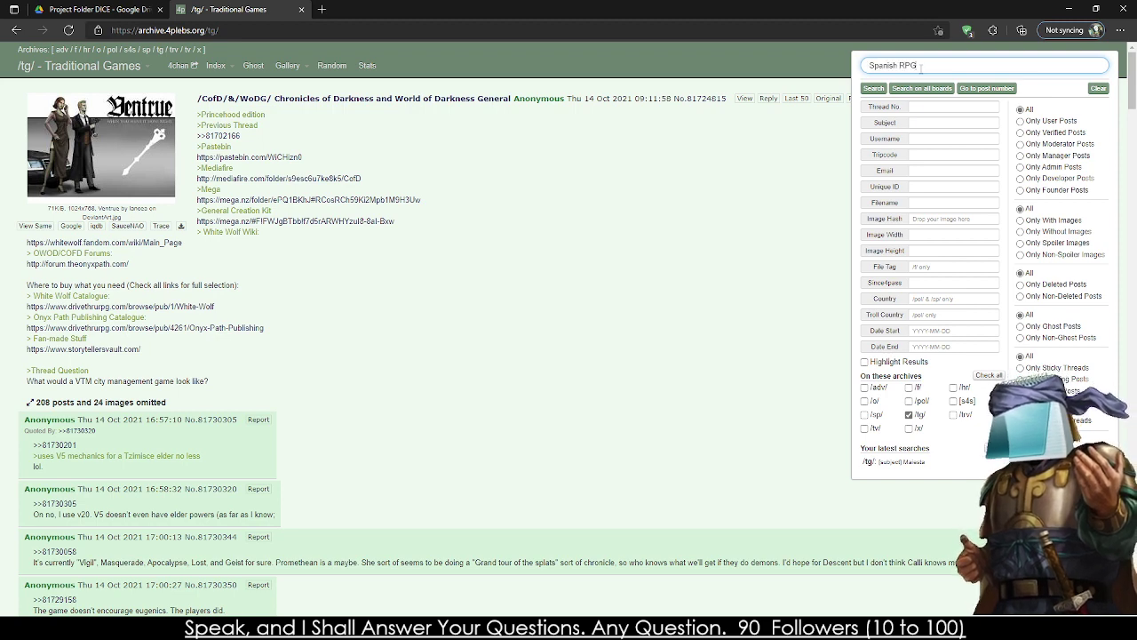
pyautogui.press('Return')
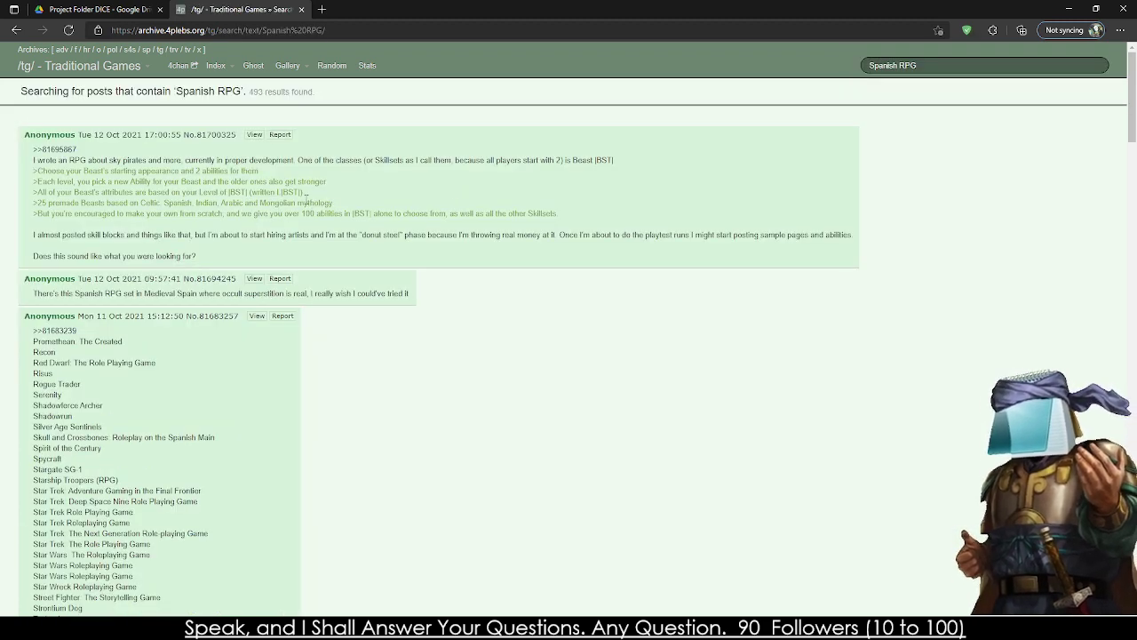
# - Read through the first page of Spanish RPG posts and preview the quoted list of role-playing games
pyautogui.moveTo(62, 336)
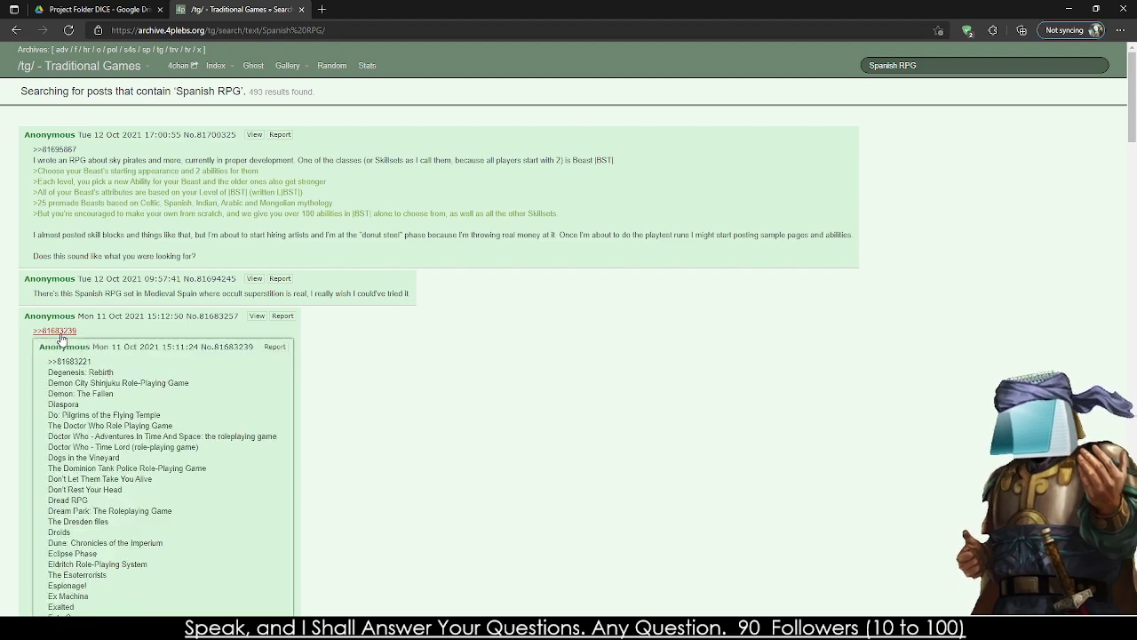
pyautogui.scroll(-15, 358, 218)
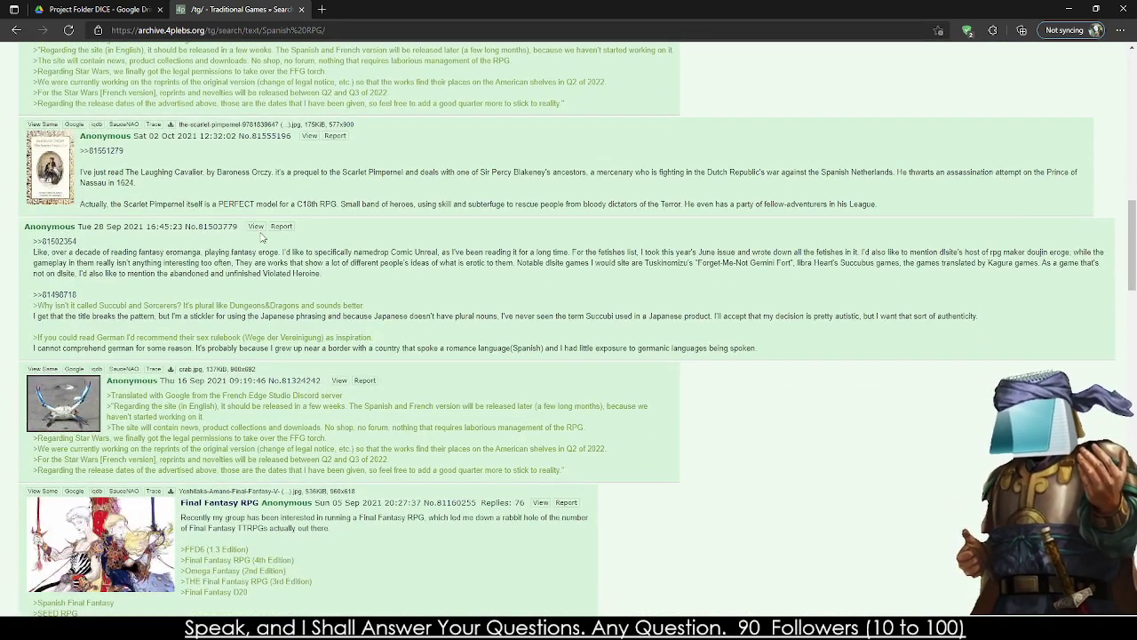
pyautogui.scroll(-4, 262, 237)
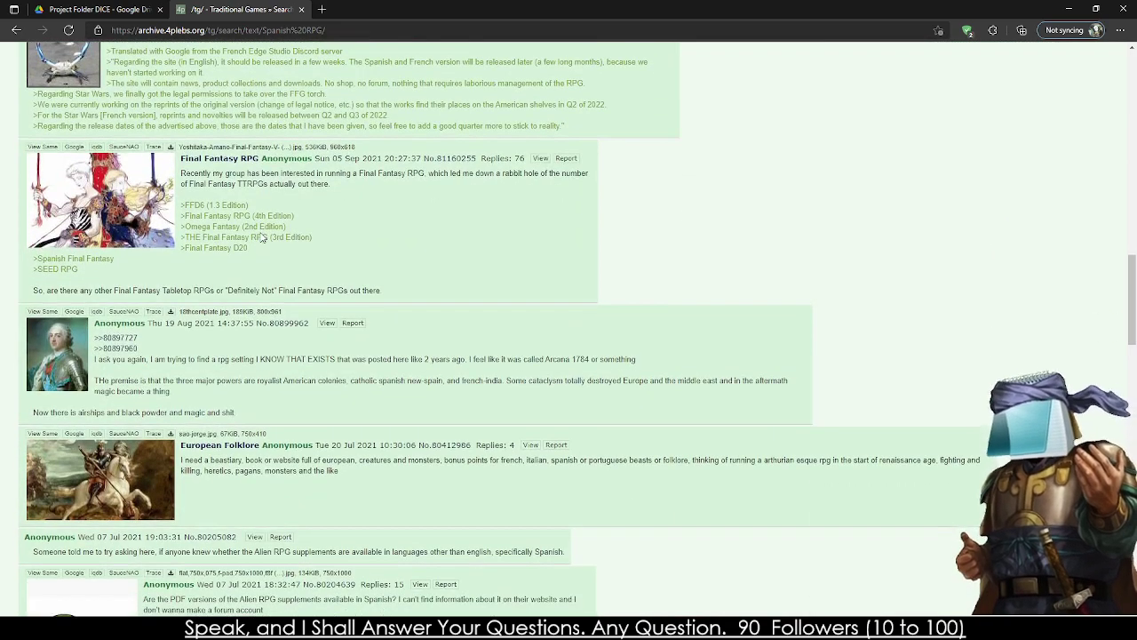
pyautogui.scroll(-6, 130, 222)
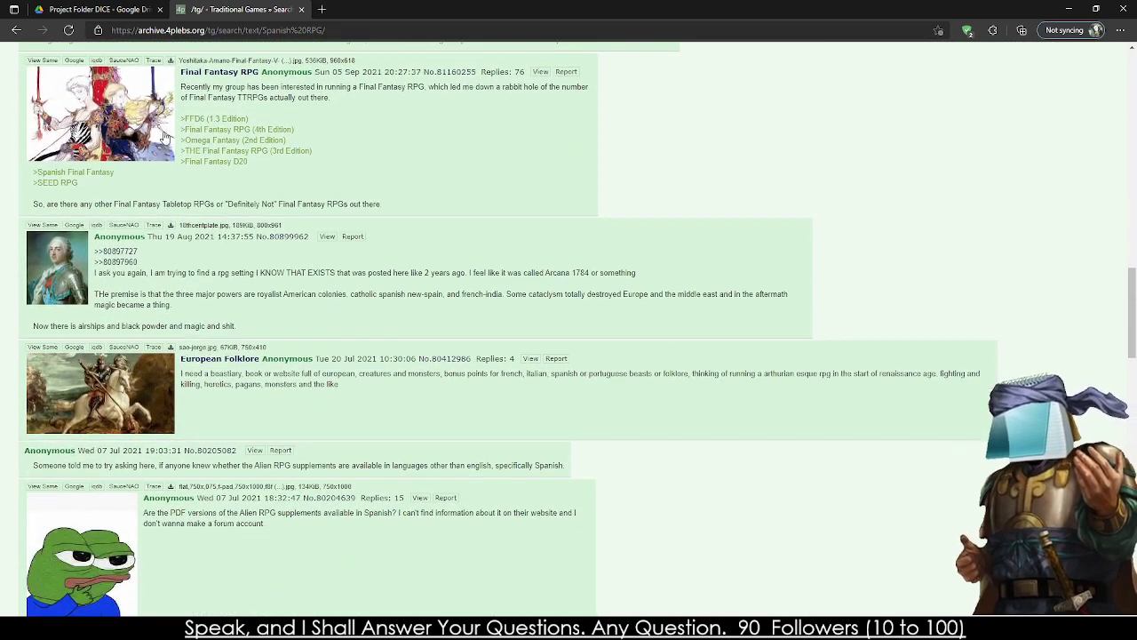
pyautogui.scroll(-15, 169, 173)
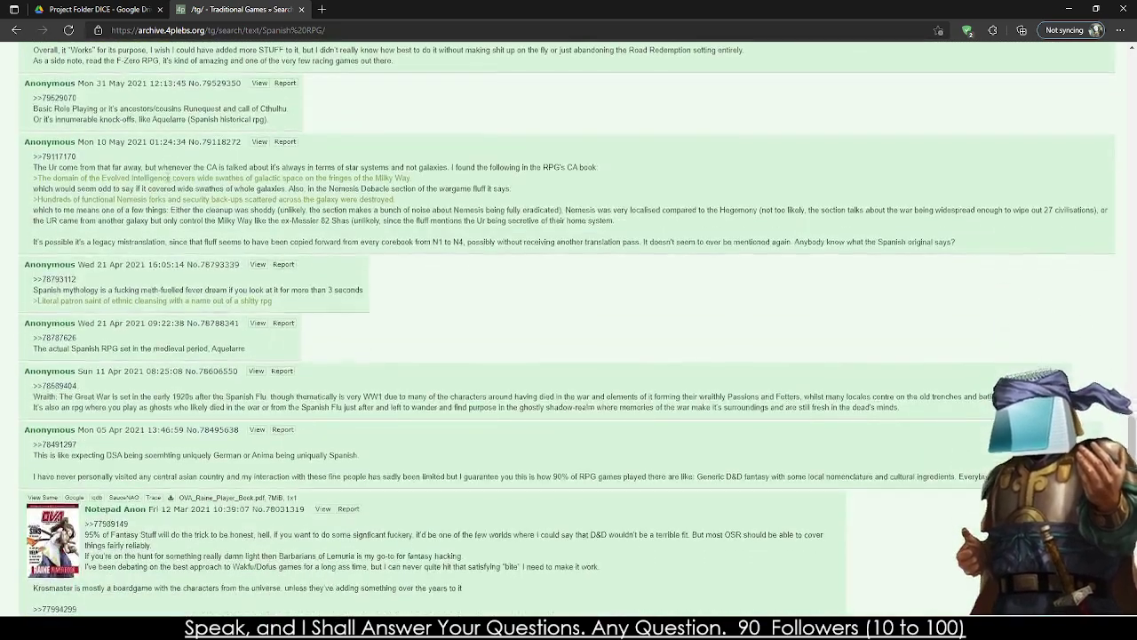
pyautogui.scroll(-2, 167, 178)
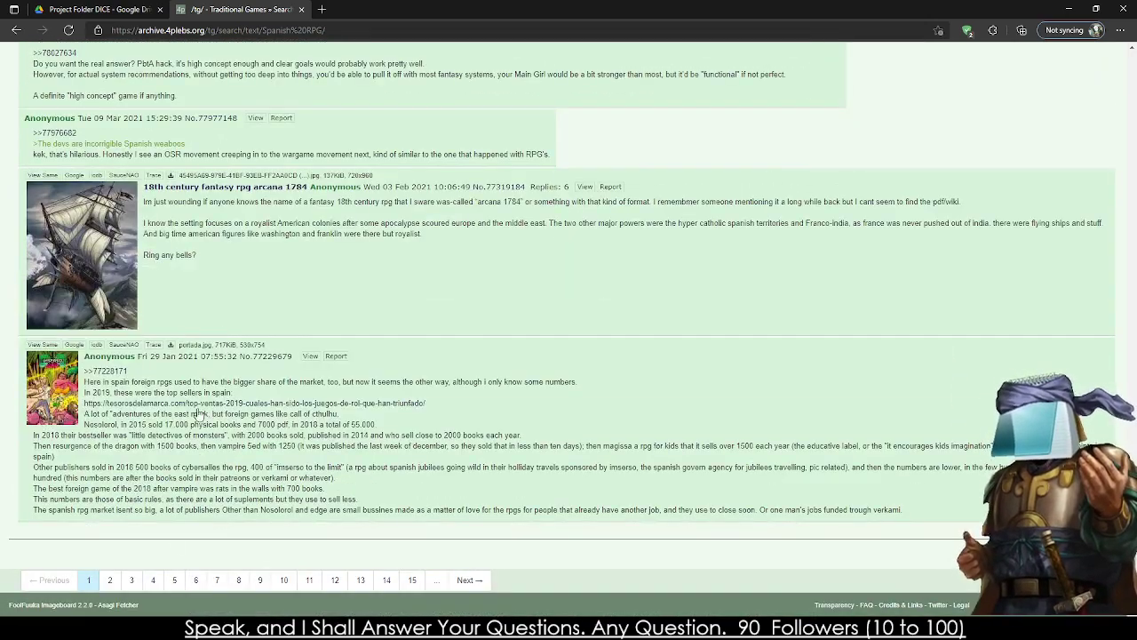
# - Open the second page of Spanish RPG results and scan the posts describing Spanish-made games
pyautogui.click(110, 580)
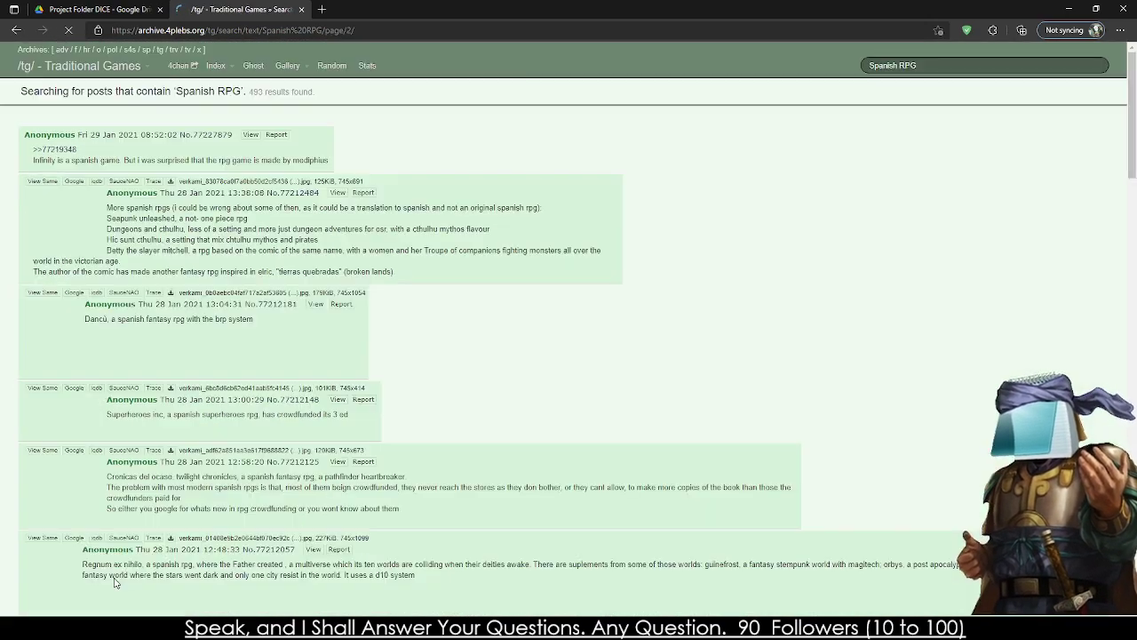
pyautogui.scroll(-10, 119, 520)
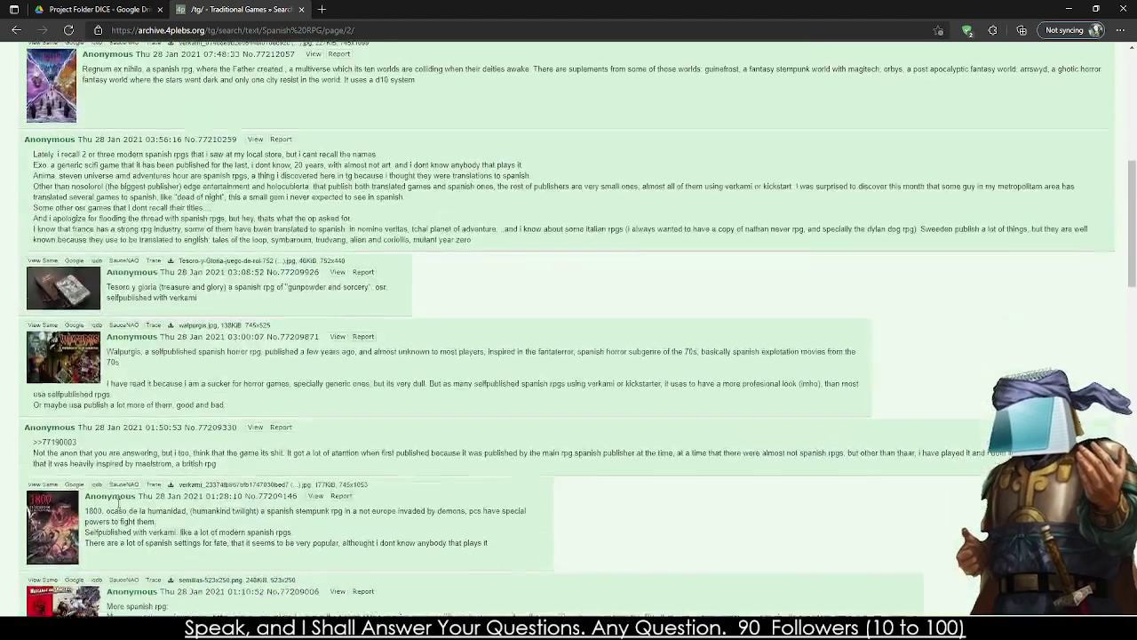
pyautogui.scroll(-1, 118, 505)
pyautogui.scroll(-6, 118, 502)
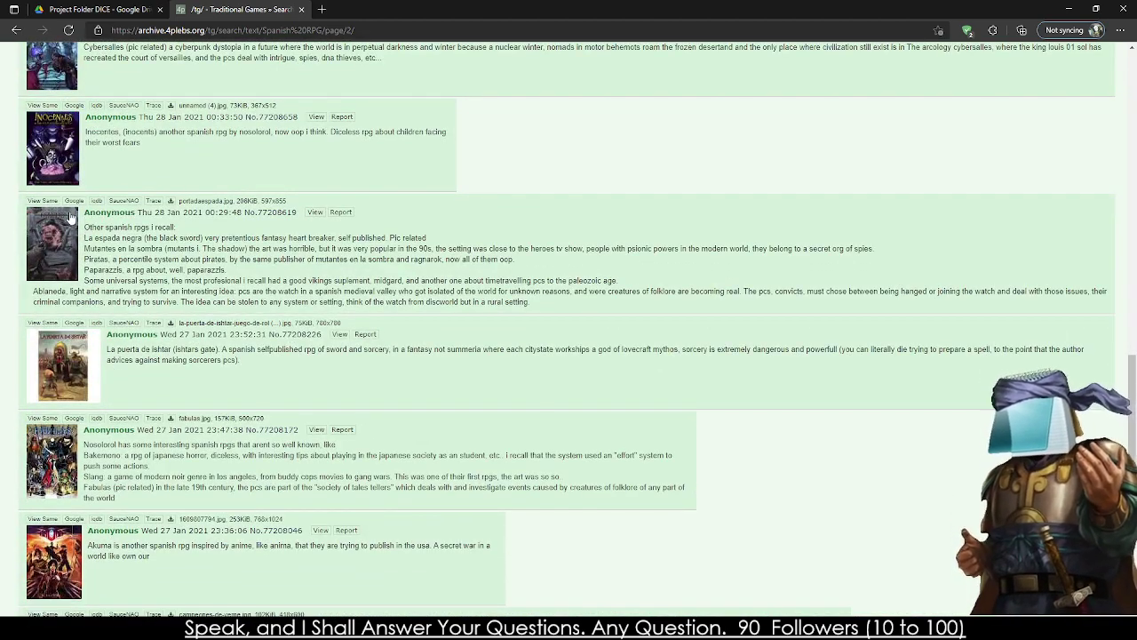
# - Open the thread of the post on other Spanish RPGs in a new tab and read from its opening post to the Steven Universe RPG
pyautogui.middleClick(317, 213)
pyautogui.click(382, 9)
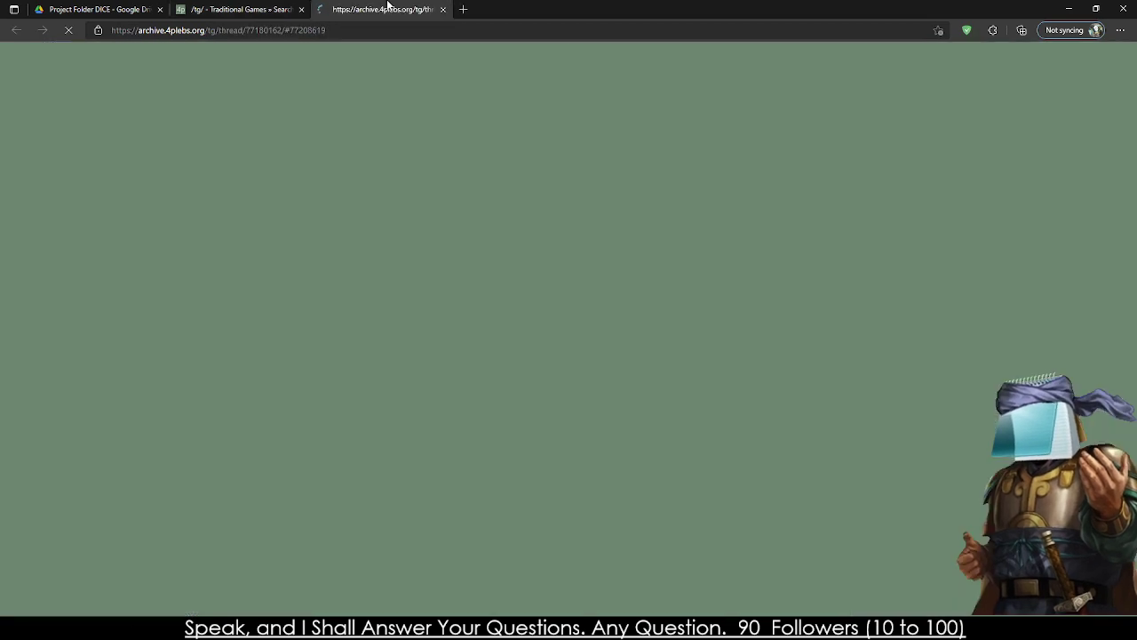
pyautogui.press('Home')
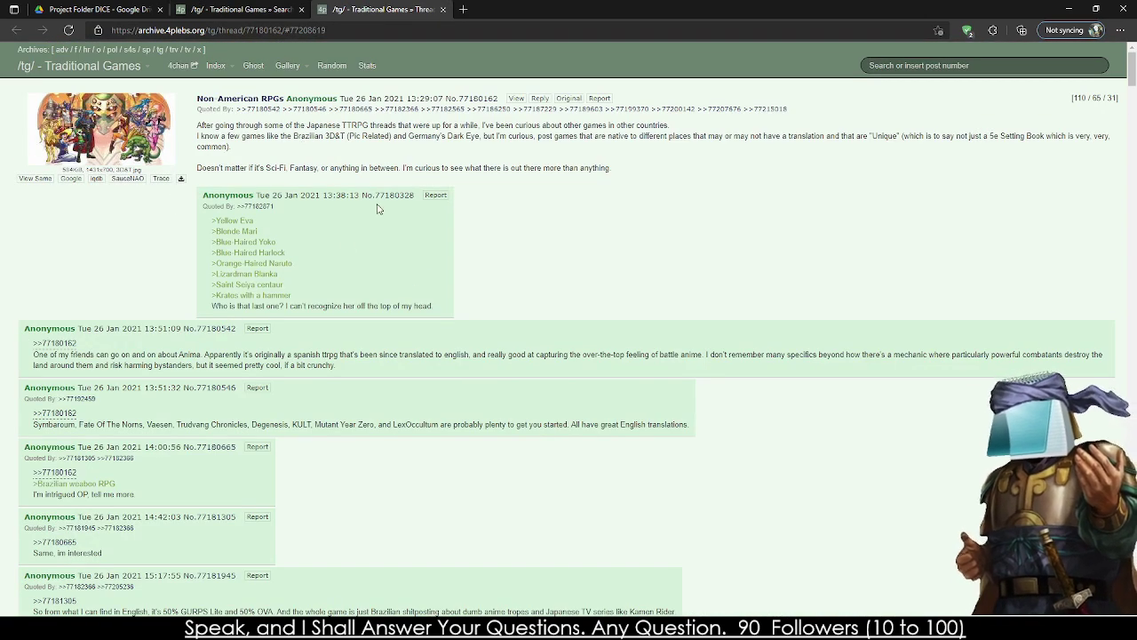
pyautogui.scroll(-15, 96, 171)
pyautogui.scroll(-12, 96, 170)
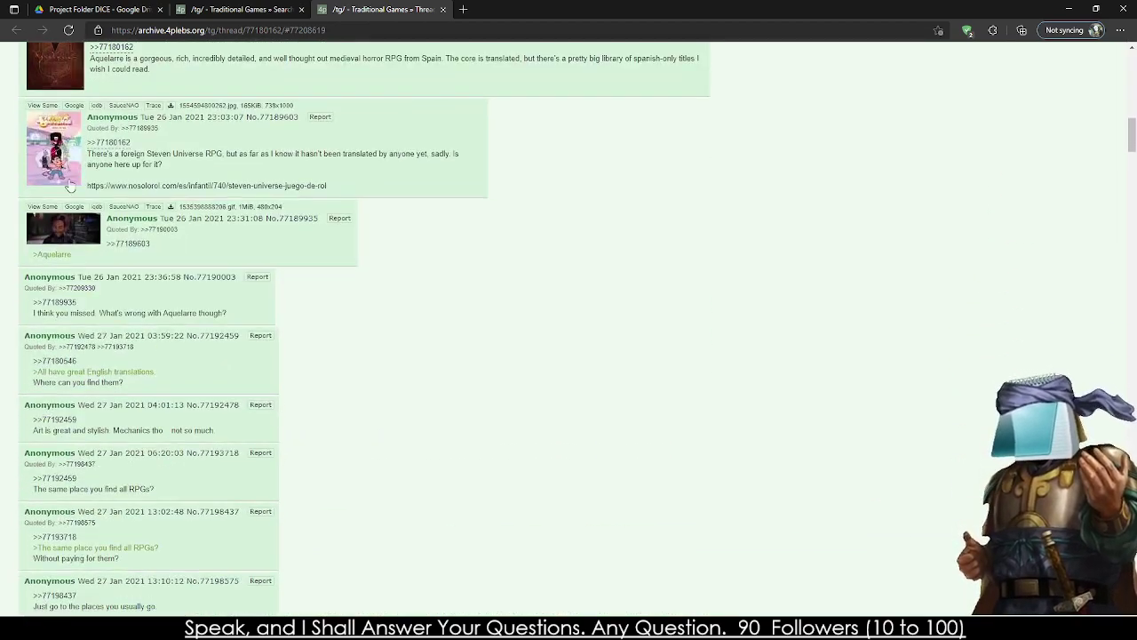
pyautogui.scroll(8, 67, 255)
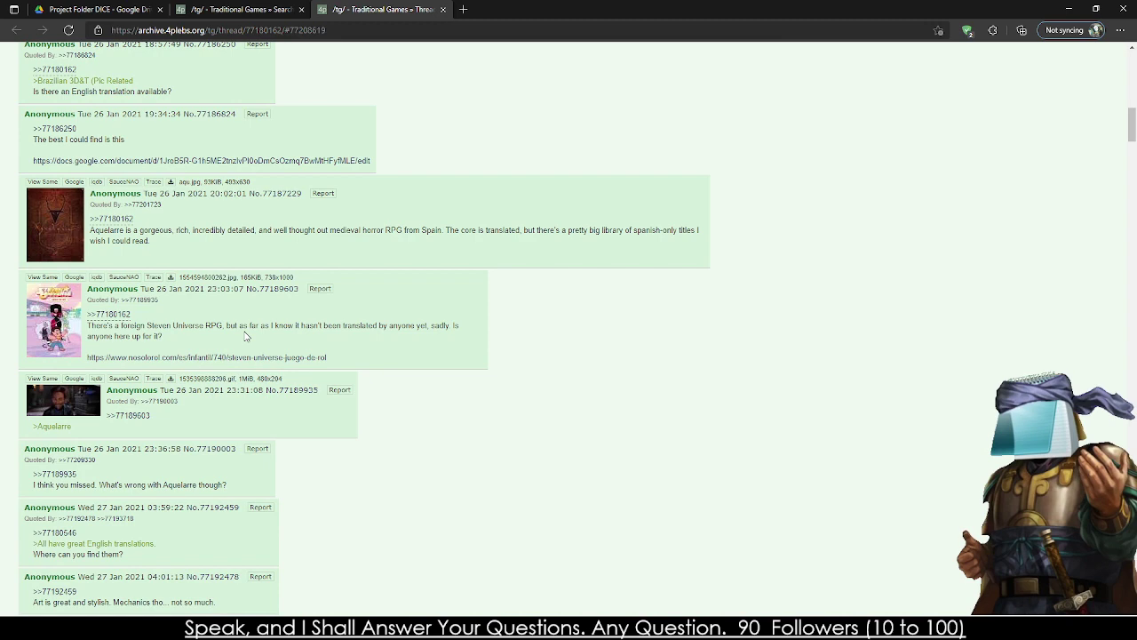
# - Follow the thread's link to the Steven Universe RPG on Nosolorol and load the publisher's home page
pyautogui.click(123, 358)
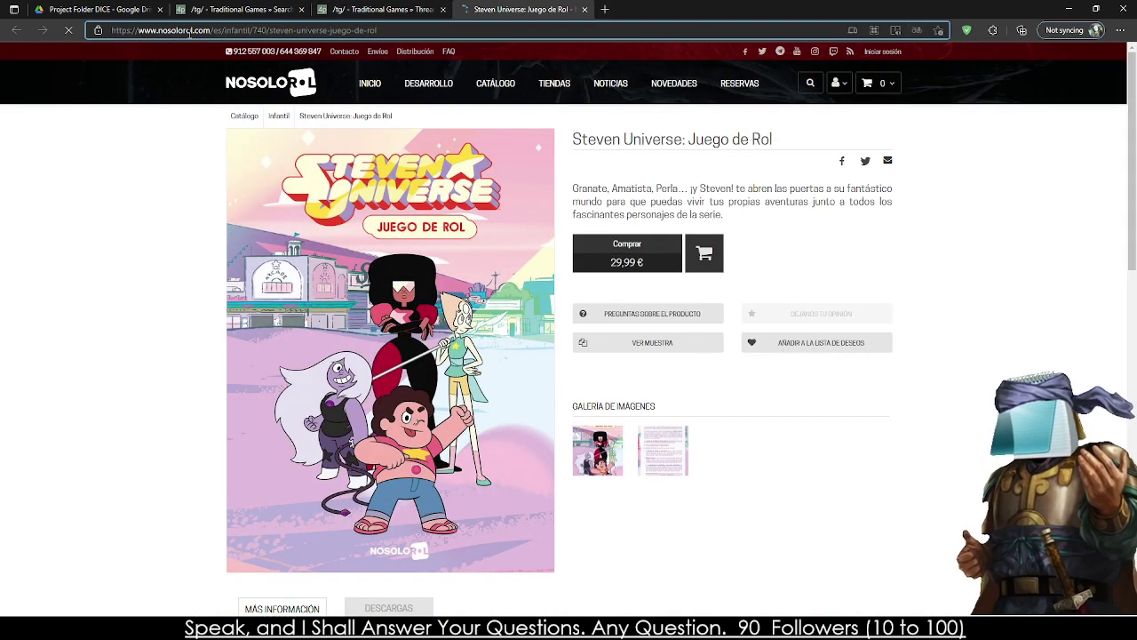
pyautogui.moveTo(193, 31); pyautogui.dragTo(162, 35)
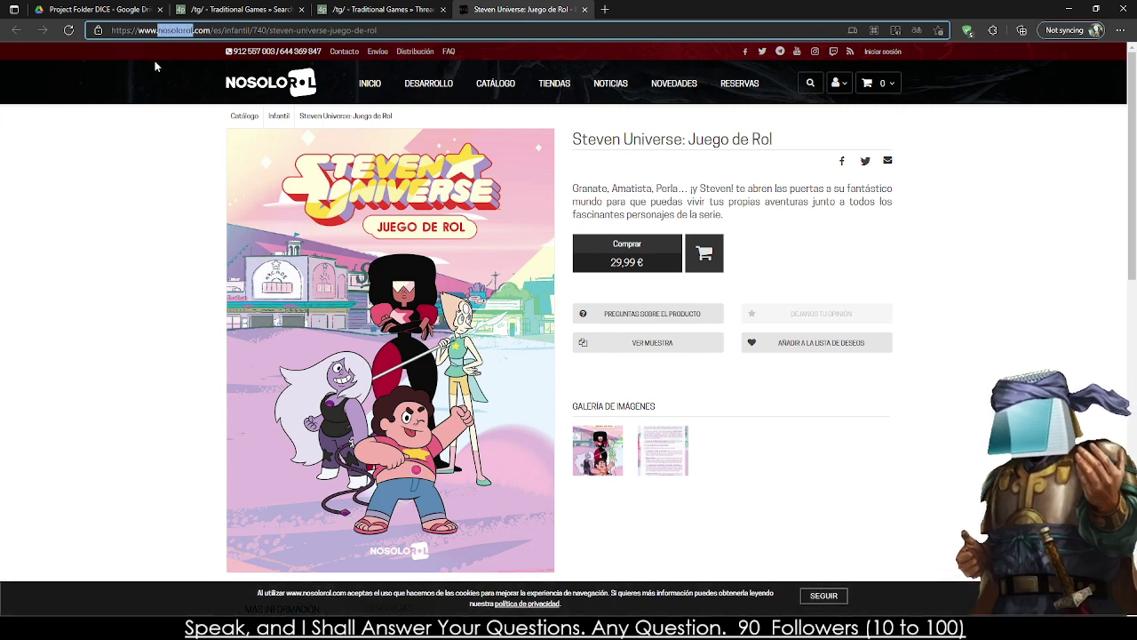
pyautogui.click(261, 86)
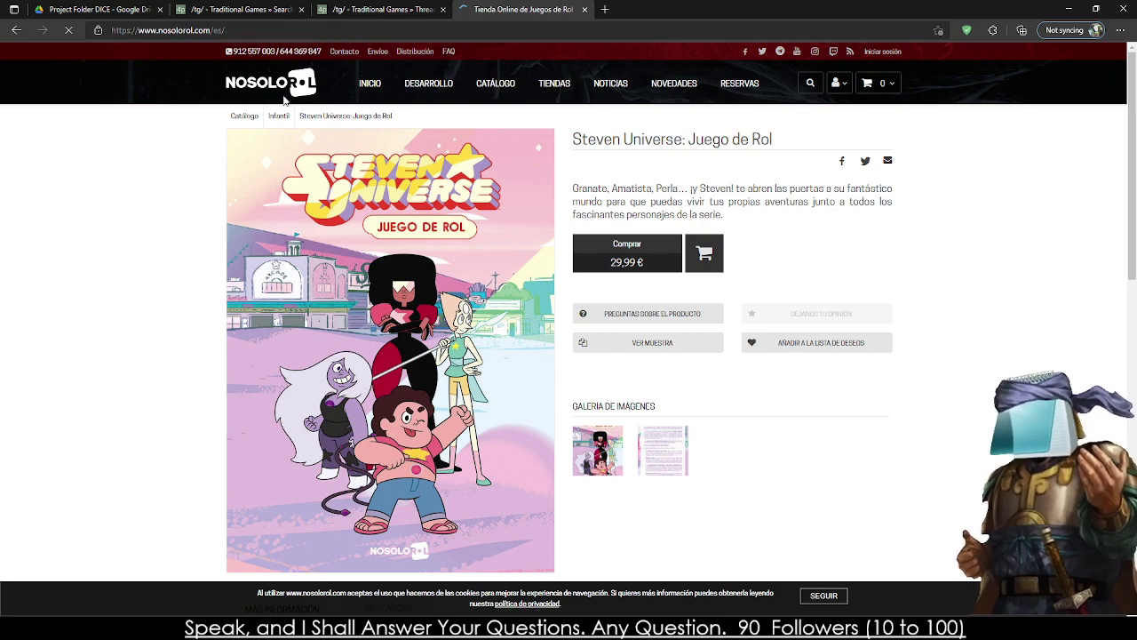
# - Return to the Non-American RPGs thread and open the Steam States, Guardians of Pandemonium, Peacemaker and Alatriste covers in new tabs
pyautogui.click(343, 9)
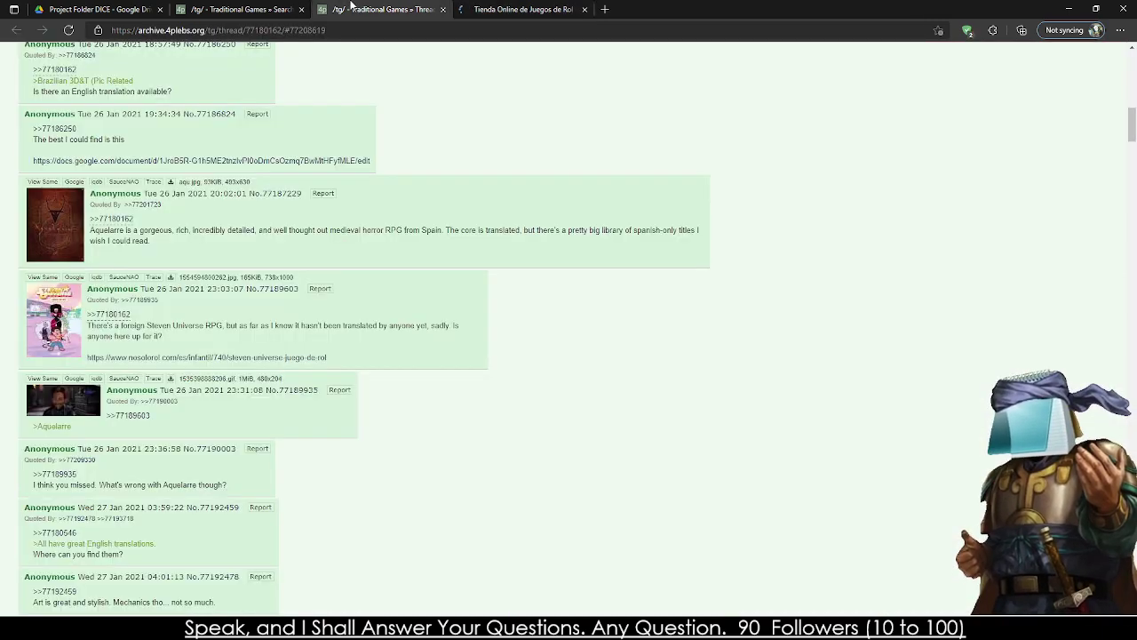
pyautogui.scroll(-15, 120, 435)
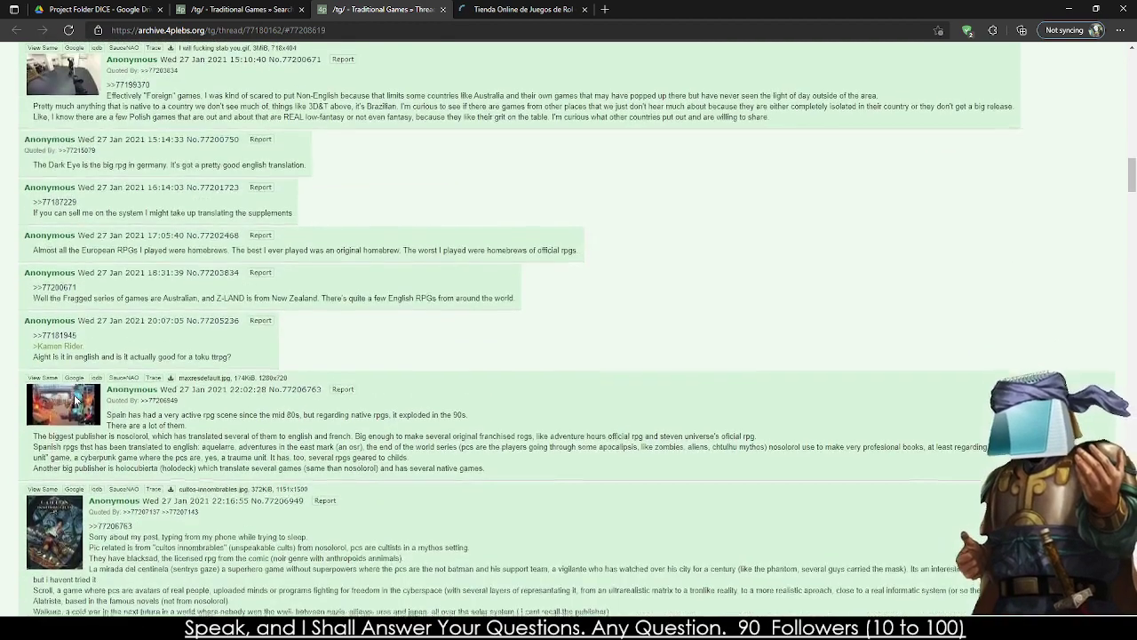
pyautogui.scroll(-4, 76, 402)
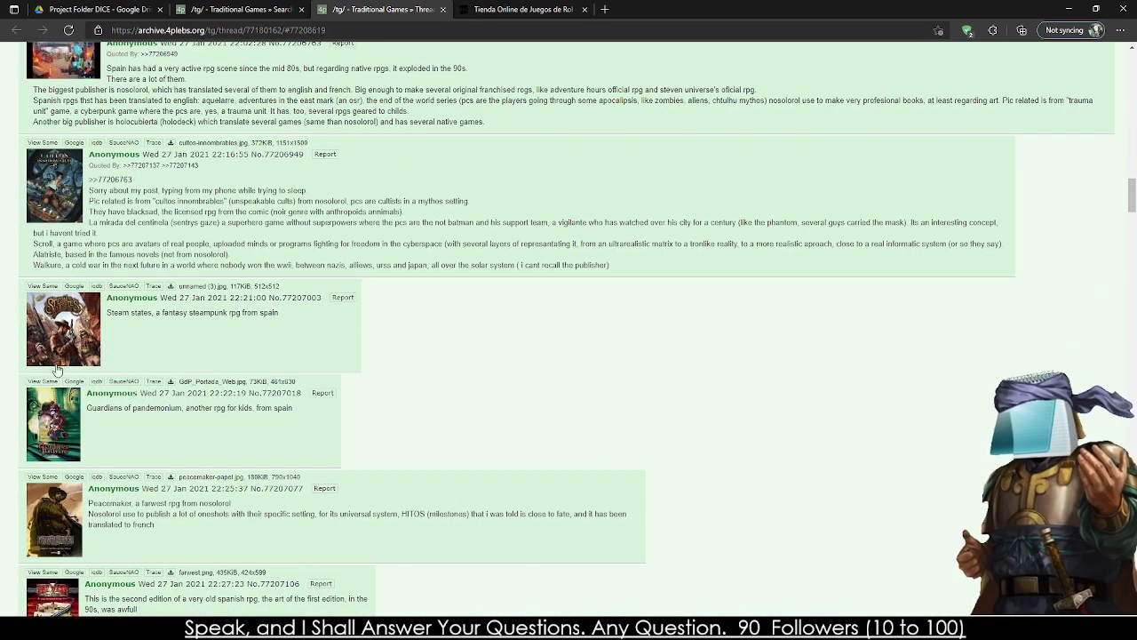
pyautogui.middleClick(39, 327)
pyautogui.middleClick(59, 427)
pyautogui.middleClick(60, 498)
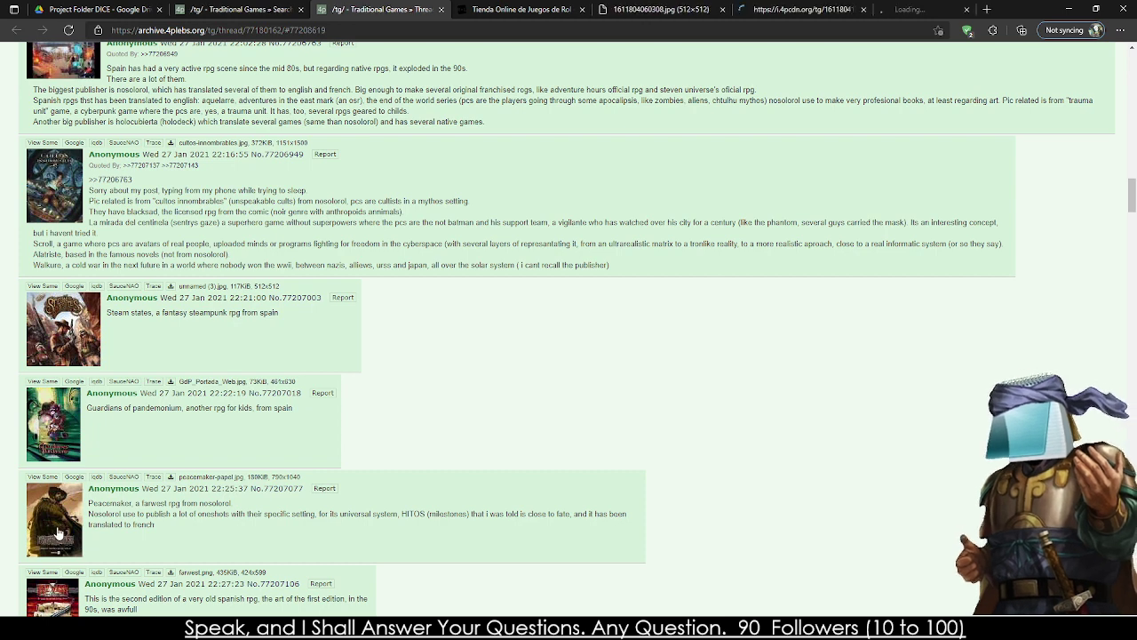
pyautogui.scroll(-3, 59, 497)
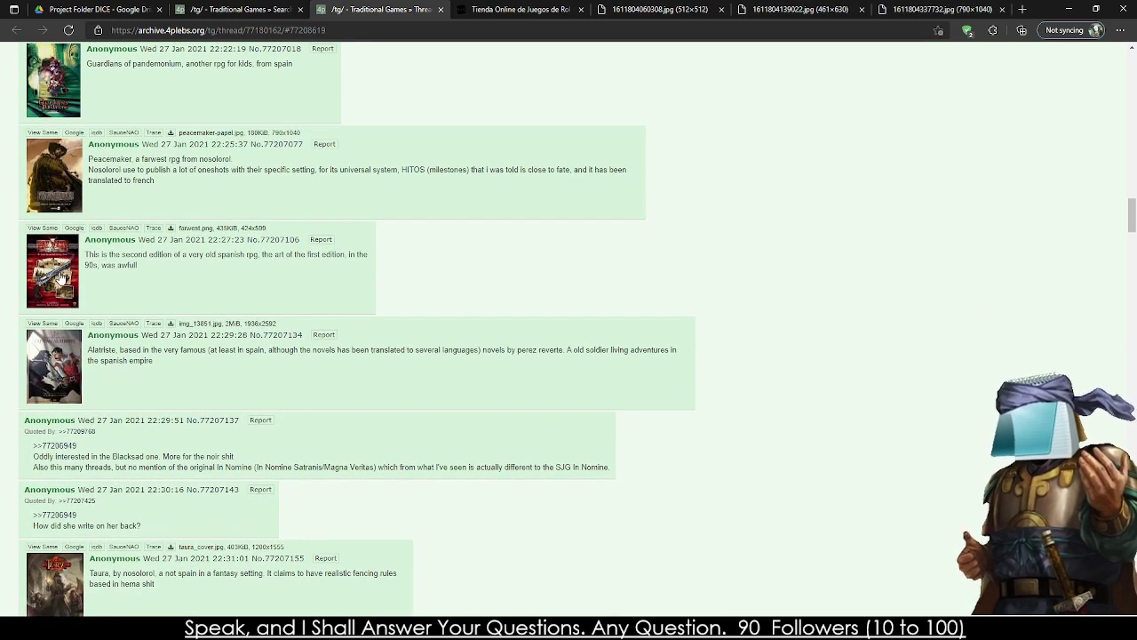
pyautogui.middleClick(53, 377)
# - Check the Nosolorol home page, then examine the opened covers in turn, closing Steam States, Guardianes de Pandemonio and Peacemaker to reach Capitán Alatriste
pyautogui.click(502, 9)
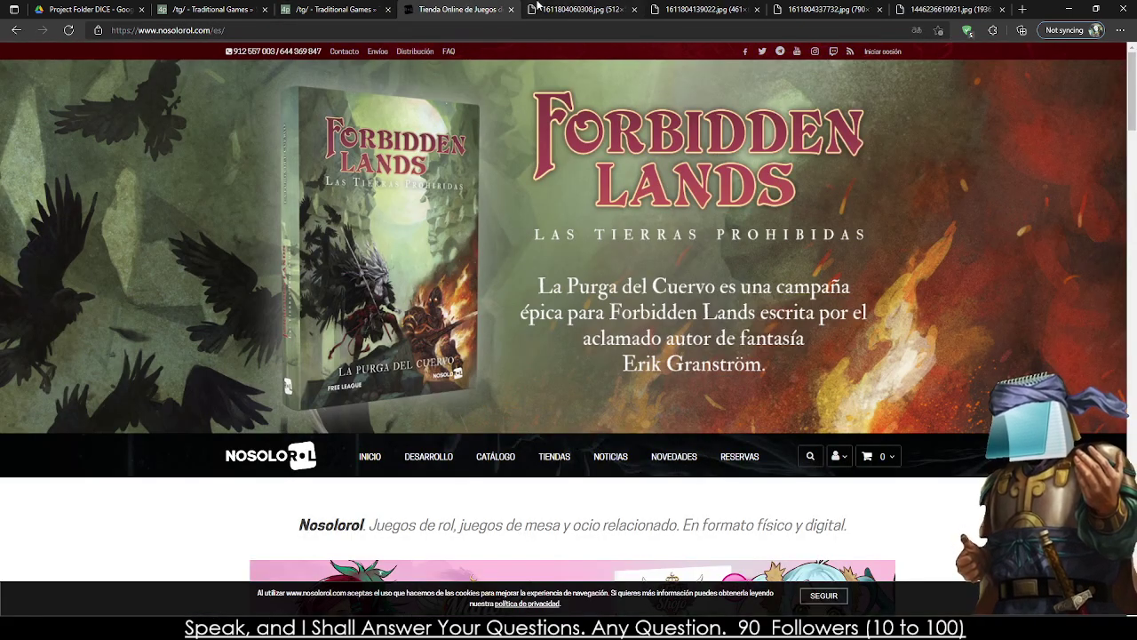
pyautogui.click(548, 9)
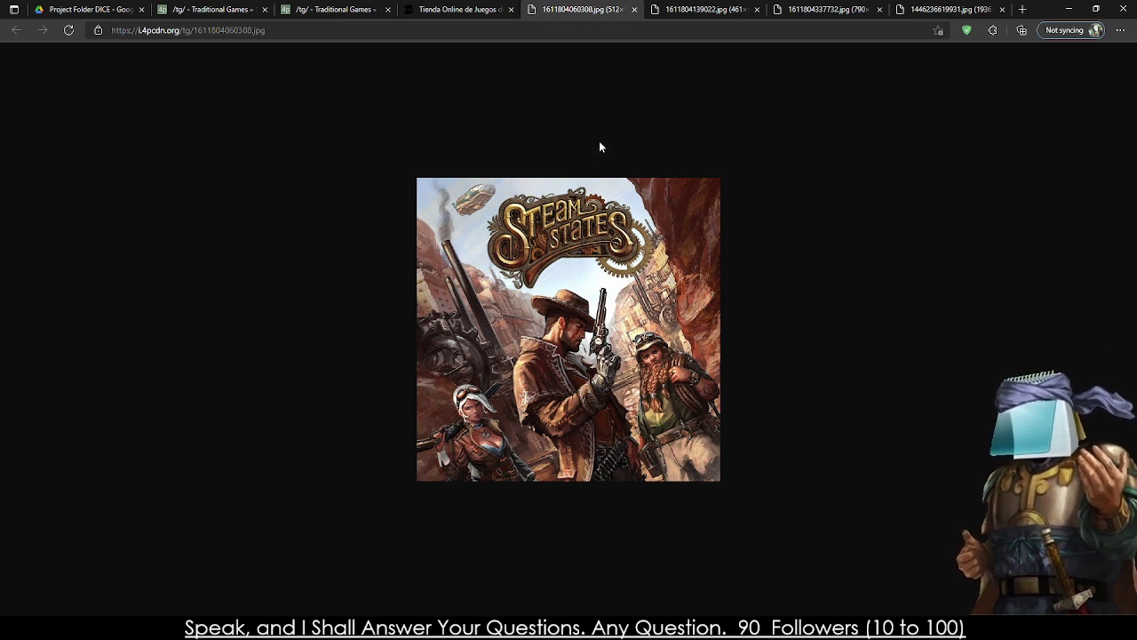
pyautogui.click(633, 9)
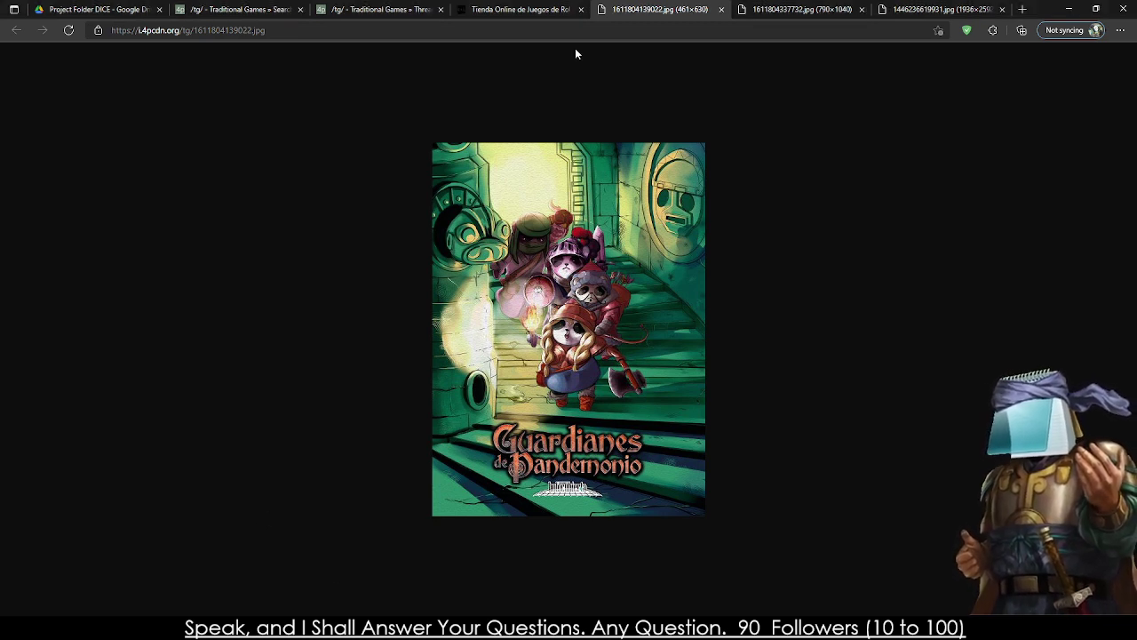
pyautogui.click(721, 9)
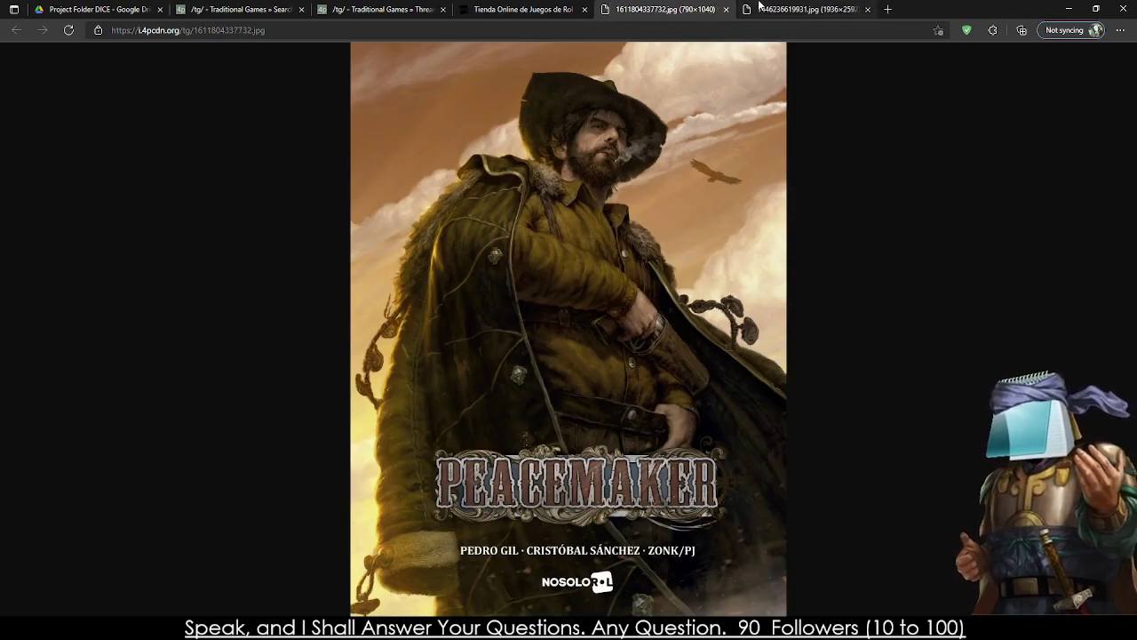
pyautogui.click(725, 9)
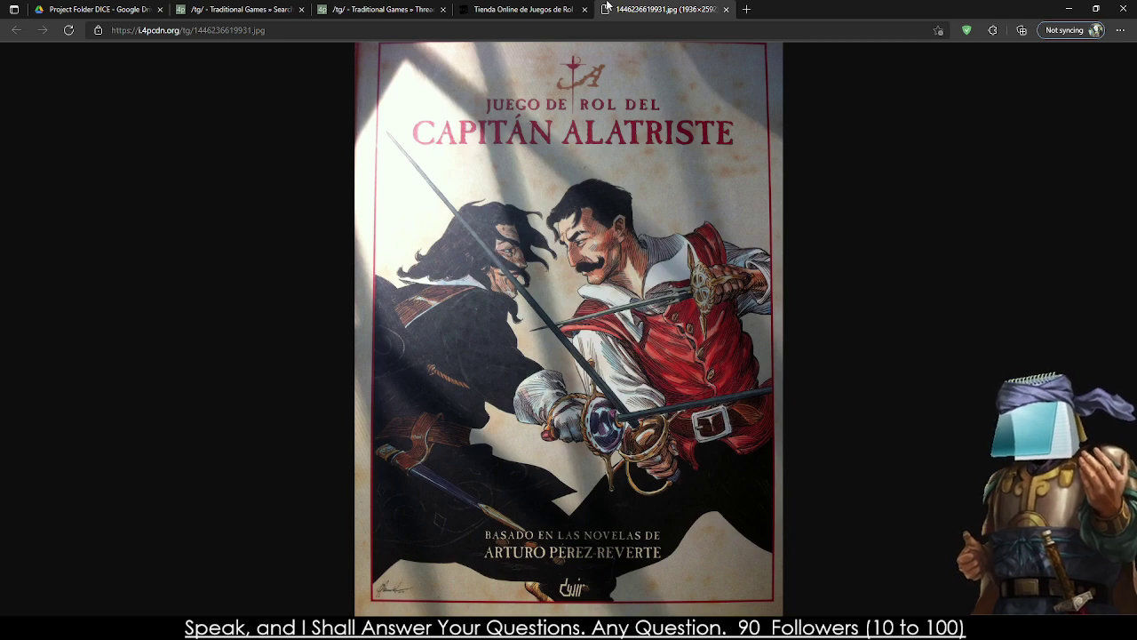
# - Close the Capitán Alatriste cover and examine the Nosolorol home page's featured banners, new releases and product lines
pyautogui.click(726, 10)
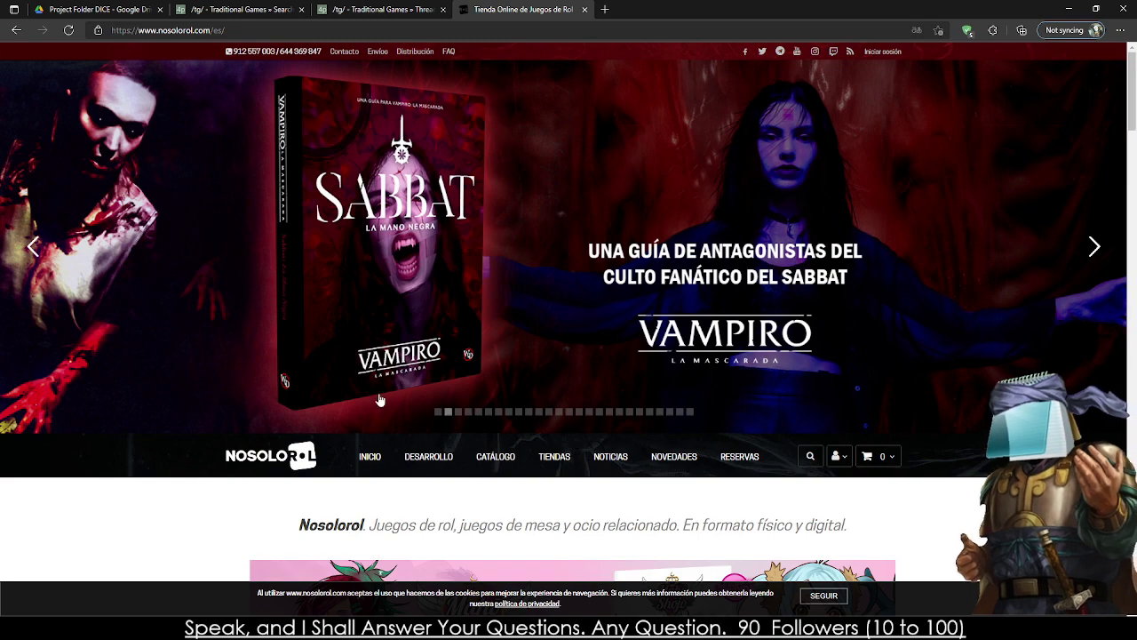
pyautogui.scroll(-5, 445, 158)
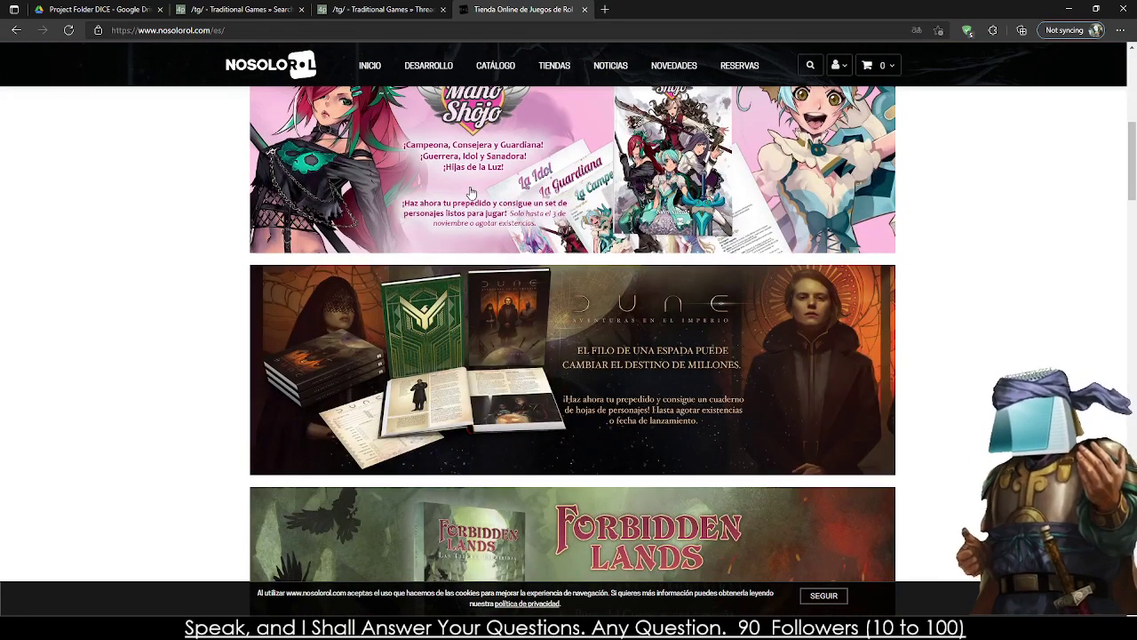
pyautogui.scroll(1, 470, 193)
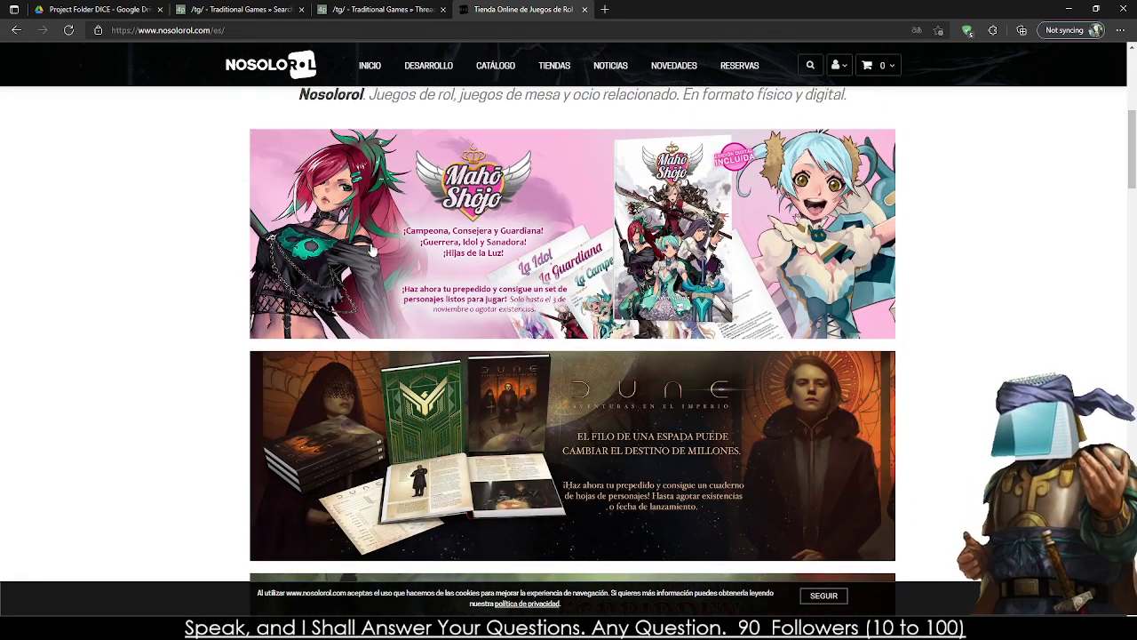
pyautogui.scroll(-9, 435, 299)
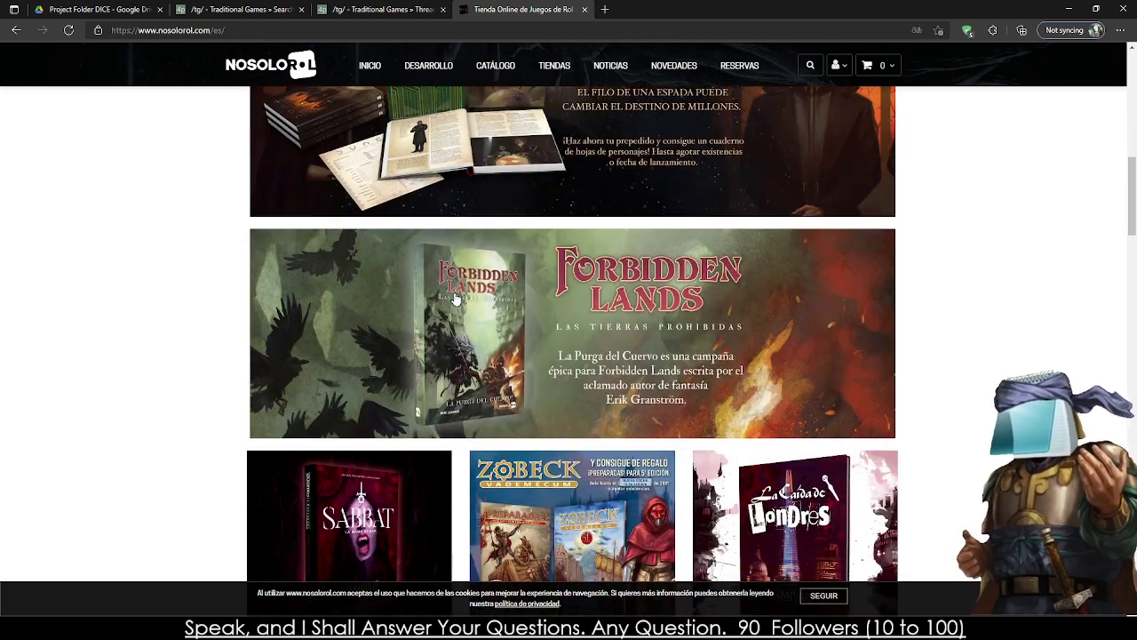
pyautogui.scroll(-4, 454, 297)
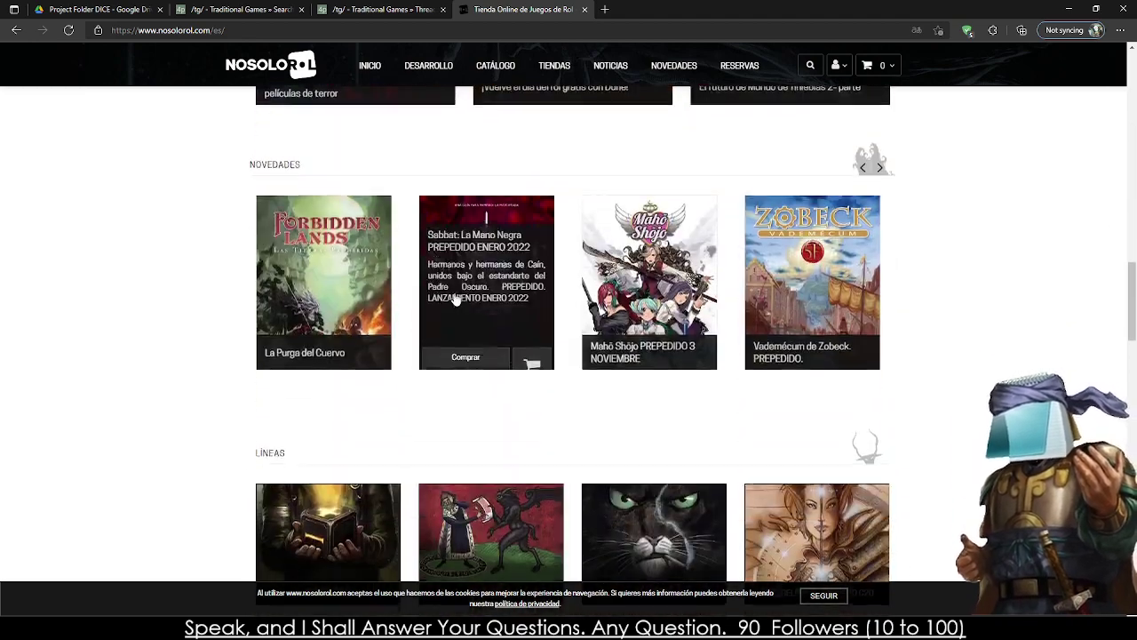
pyautogui.scroll(-5, 454, 298)
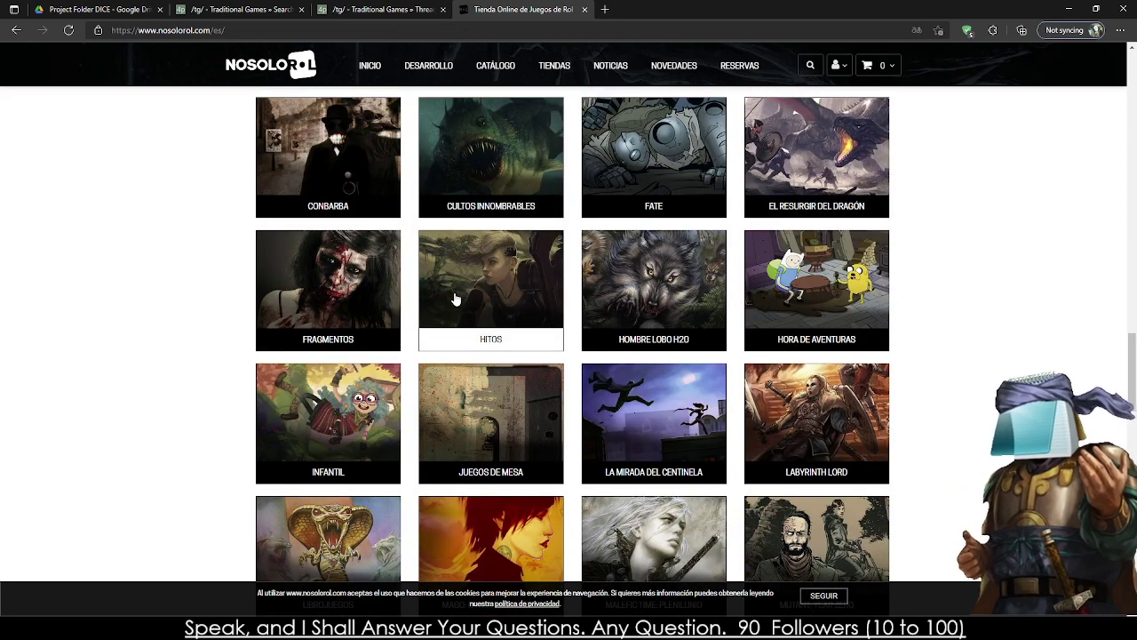
pyautogui.scroll(-2, 454, 298)
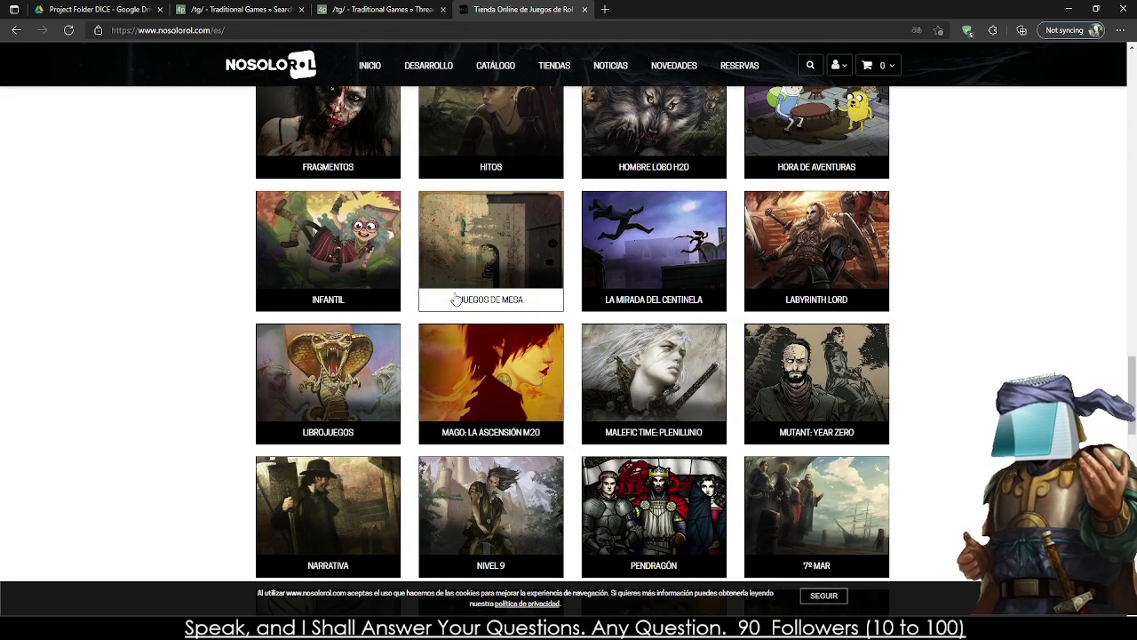
pyautogui.scroll(9, 427, 279)
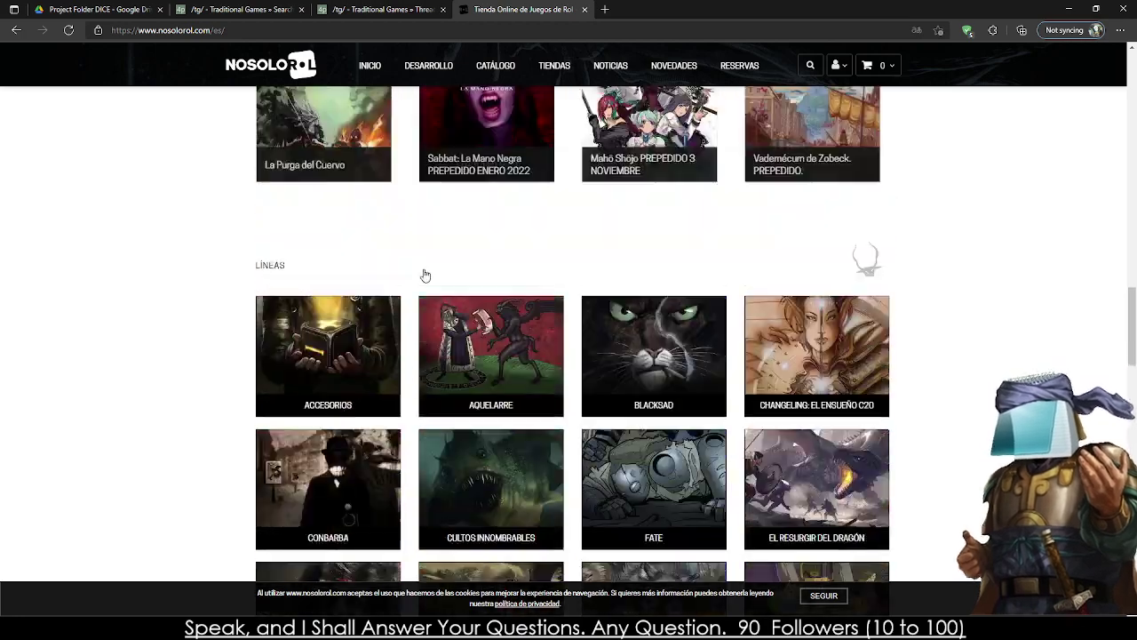
pyautogui.scroll(10, 425, 275)
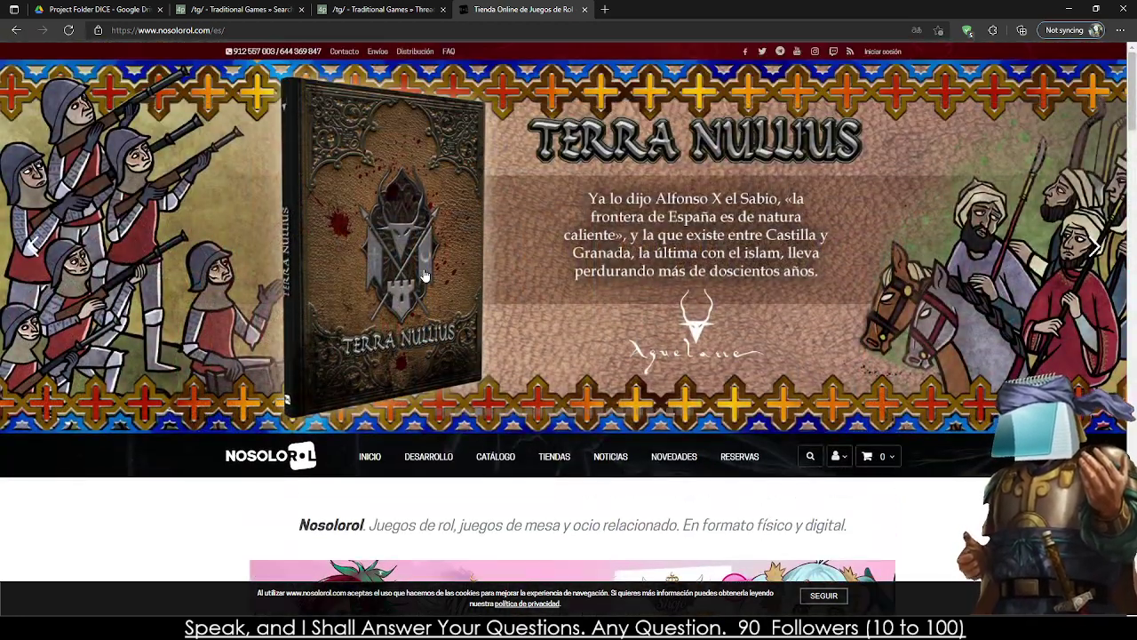
# - Open the Mahō Shōjo page from its Nosolorol home page banner in a new tab and read it through to the end
pyautogui.scroll(-5, 424, 275)
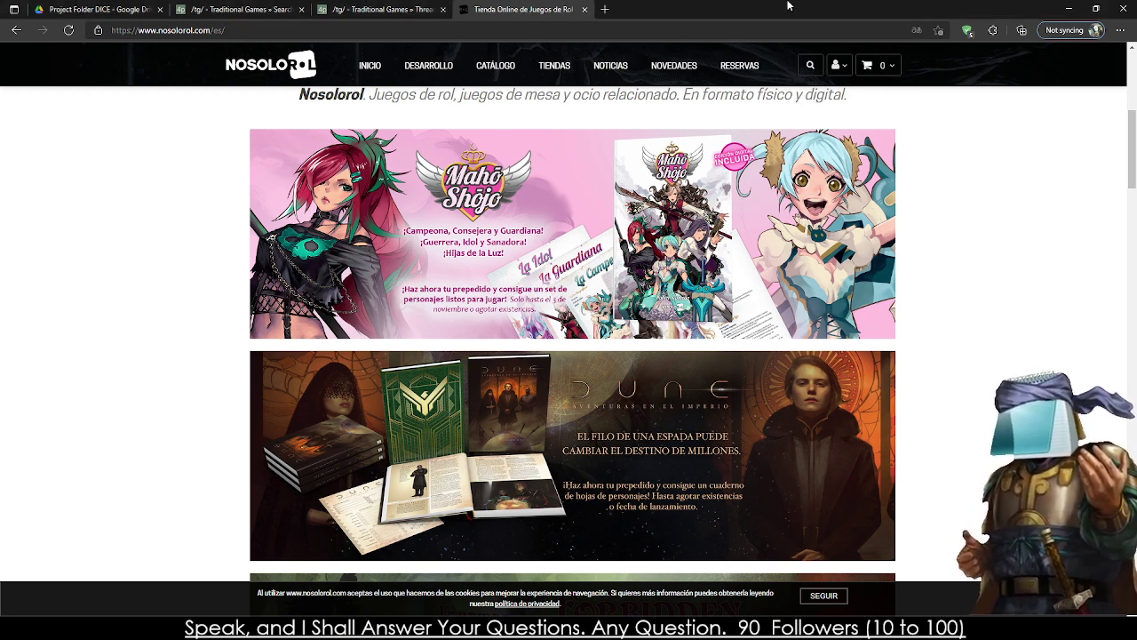
pyautogui.middleClick(293, 249)
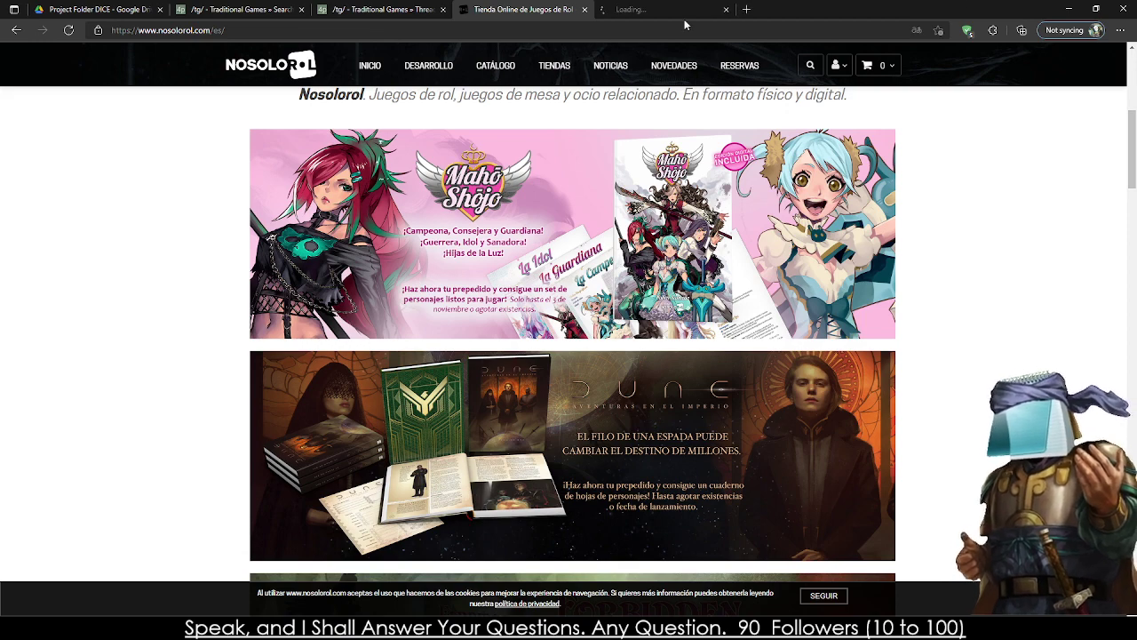
pyautogui.click(657, 9)
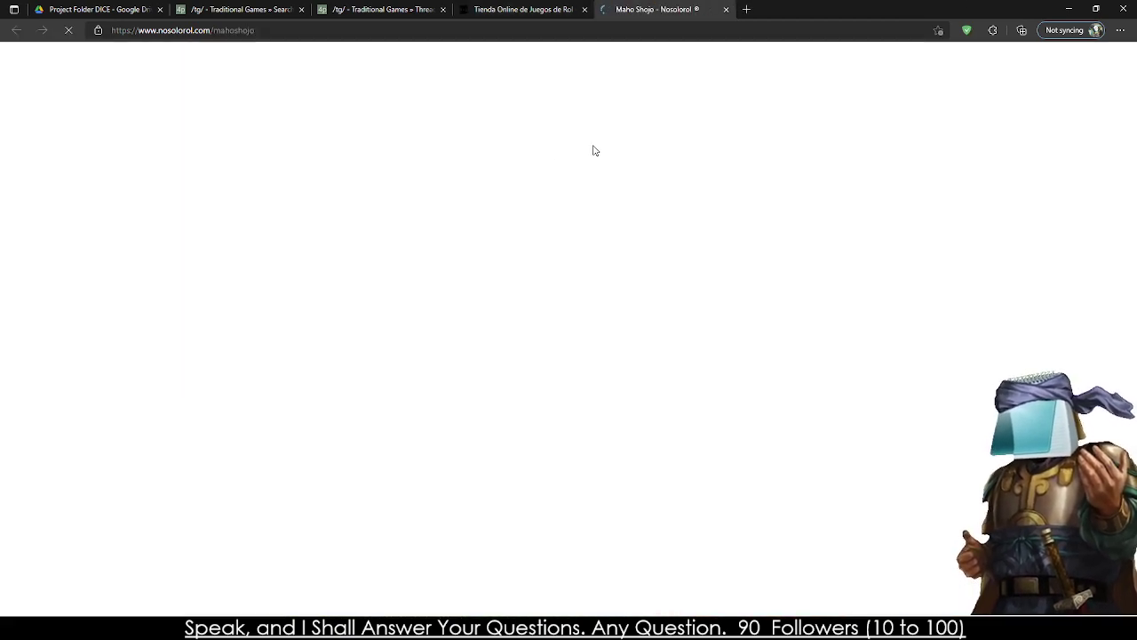
pyautogui.scroll(-7, 520, 302)
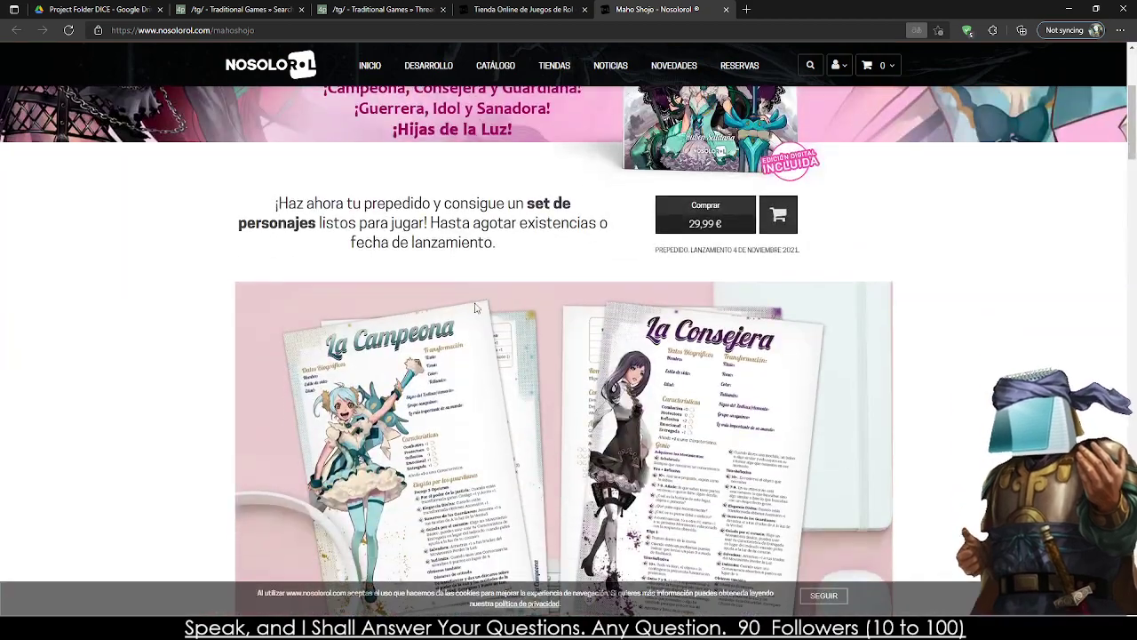
pyautogui.scroll(-9, 402, 262)
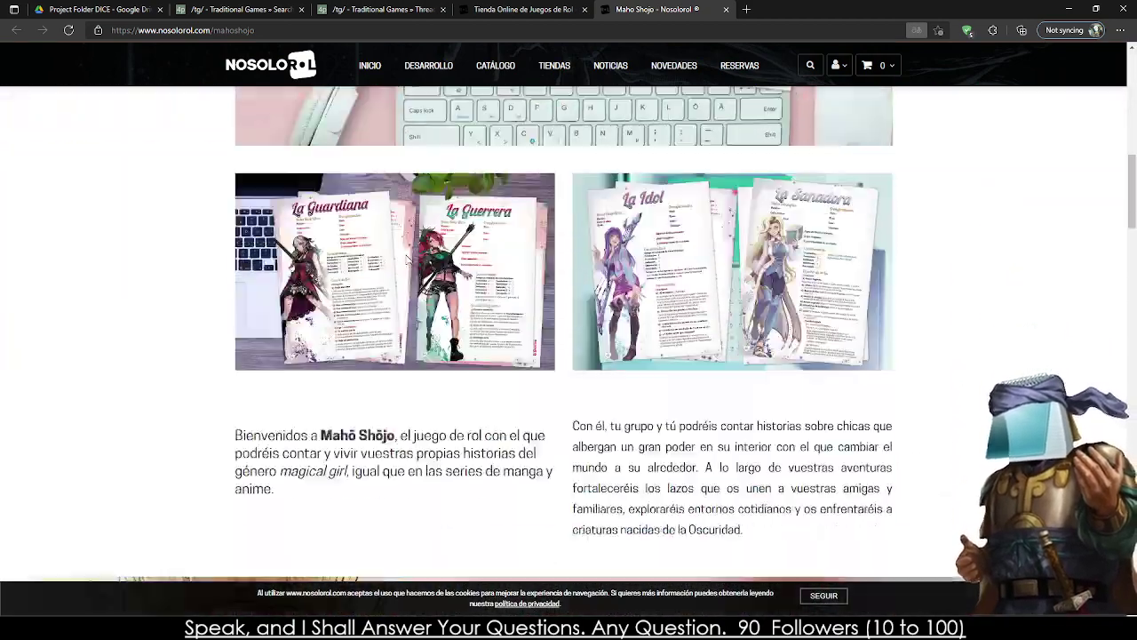
pyautogui.scroll(-11, 641, 234)
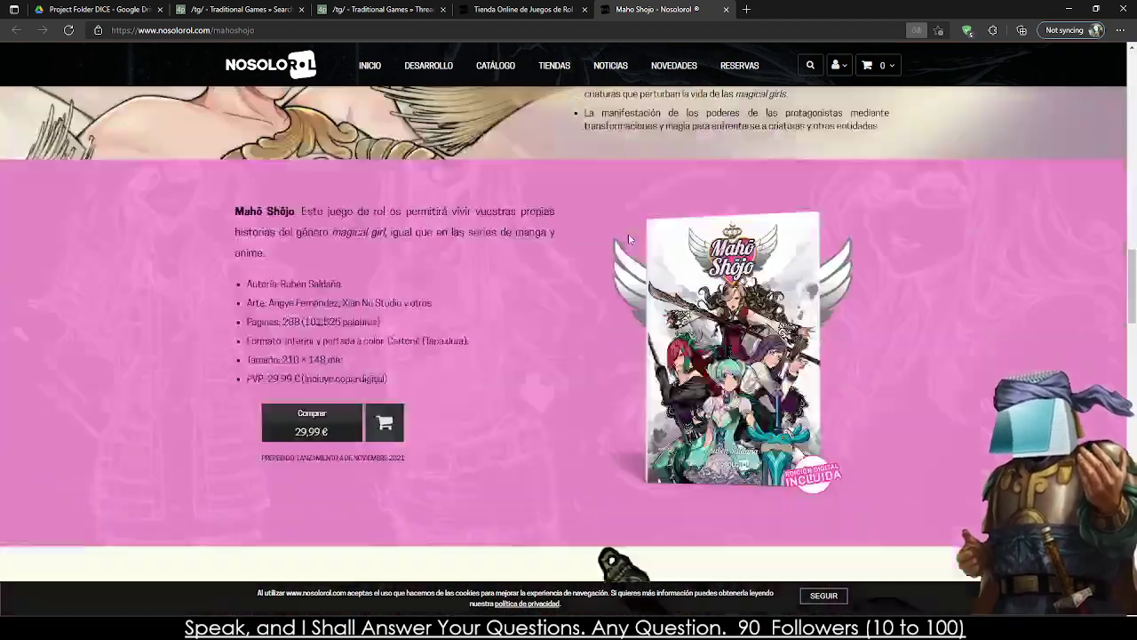
pyautogui.scroll(2, 586, 240)
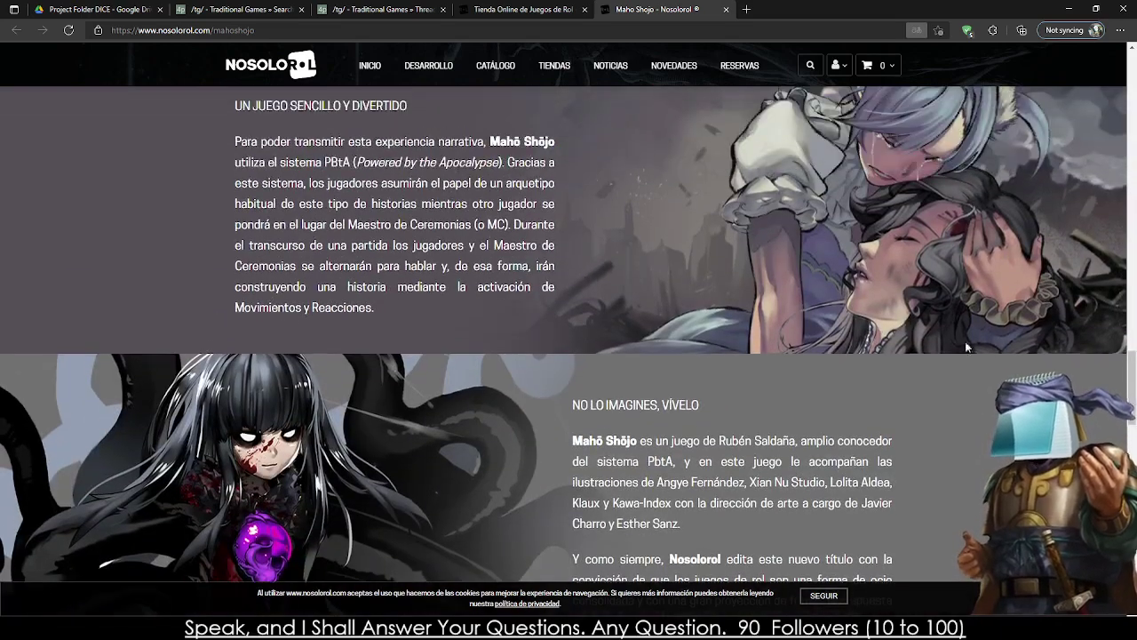
pyautogui.scroll(-4, 819, 379)
pyautogui.scroll(-2, 579, 303)
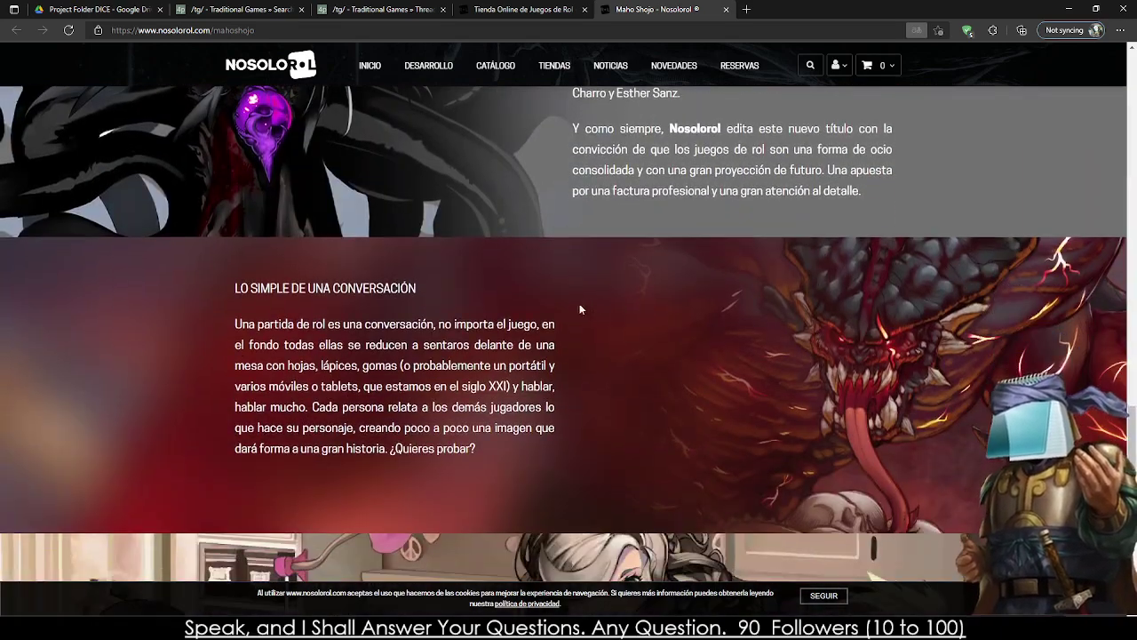
pyautogui.scroll(1, 572, 305)
pyautogui.scroll(-5, 569, 305)
pyautogui.scroll(-4, 564, 305)
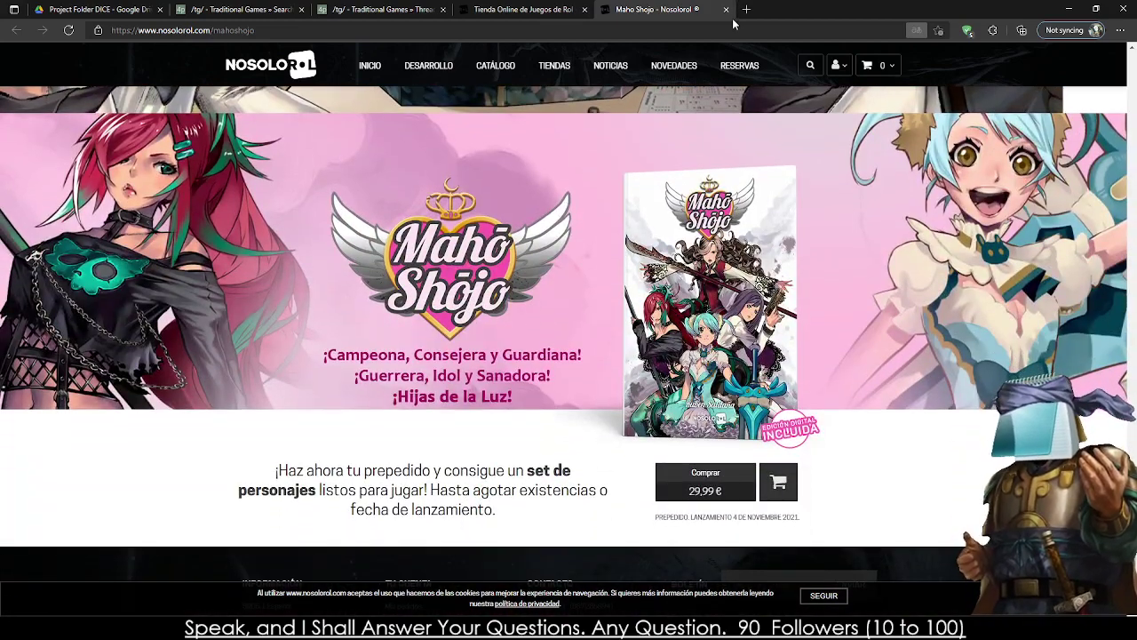
# - Close the Mahō Shōjo page and browse further down the Nosolorol home page to its new releases
pyautogui.click(726, 9)
pyautogui.scroll(-5, 673, 283)
pyautogui.scroll(-1, 673, 282)
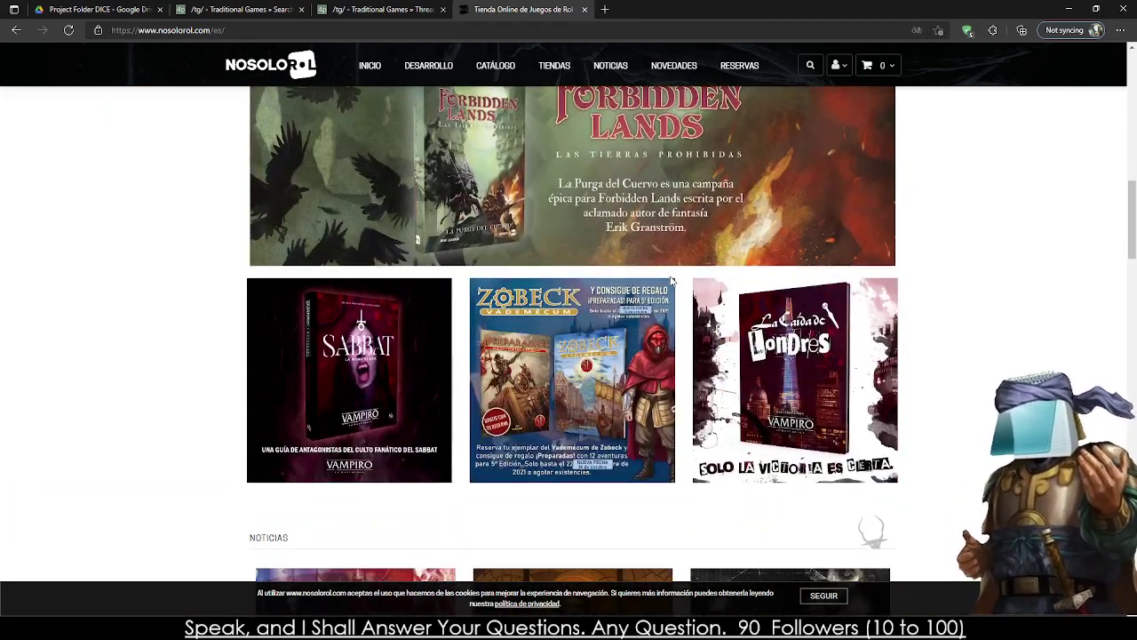
pyautogui.scroll(-6, 471, 66)
# - Return to the Non-American RPGs thread and open the Dreamraiders, Little Monster Detectives and Rudesindus tower covers in new tabs
pyautogui.click(382, 9)
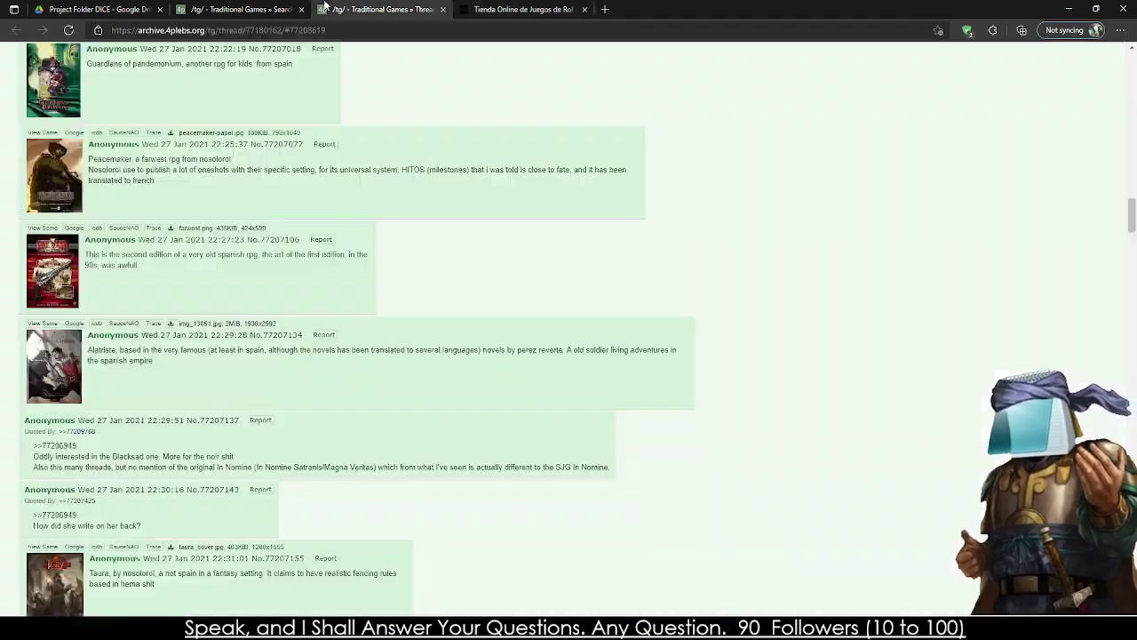
pyautogui.scroll(-4, 80, 368)
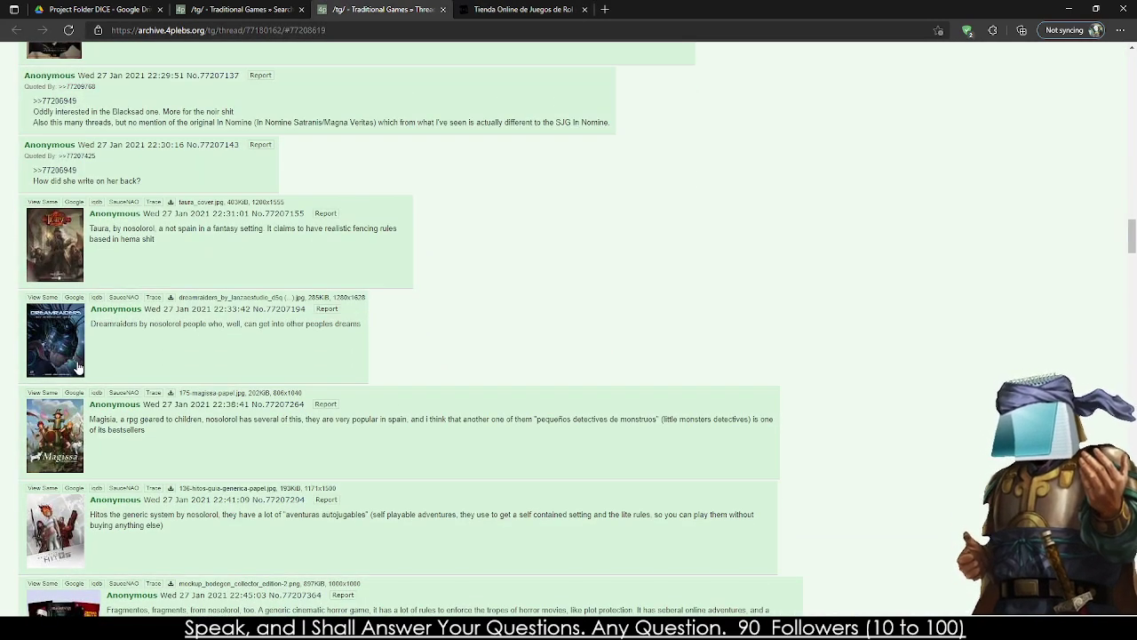
pyautogui.middleClick(62, 347)
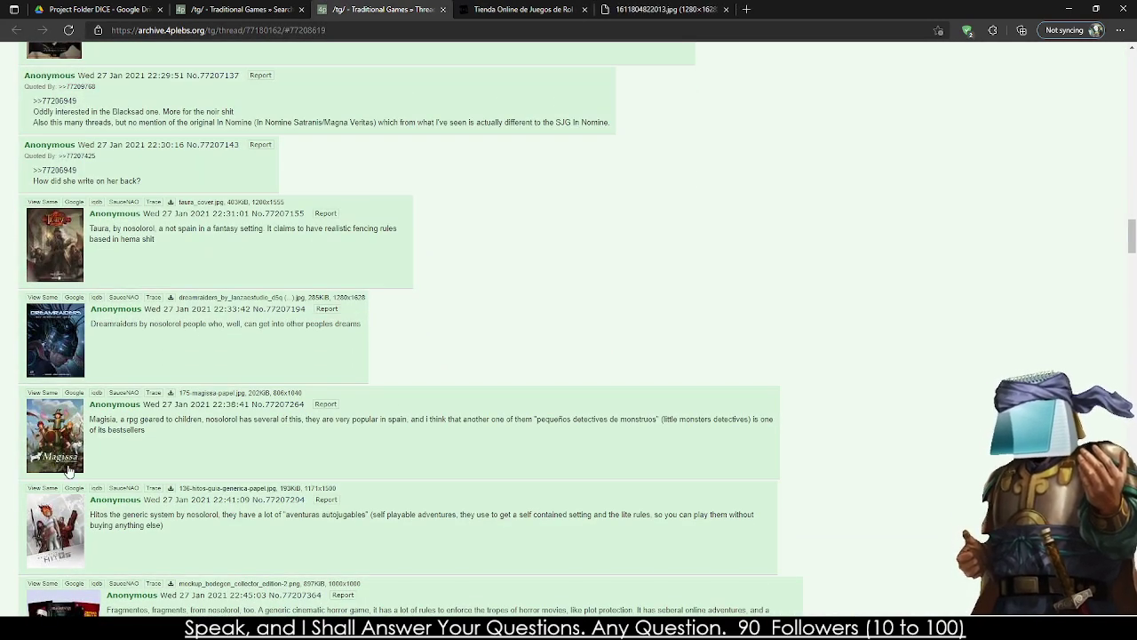
pyautogui.scroll(-2, 58, 444)
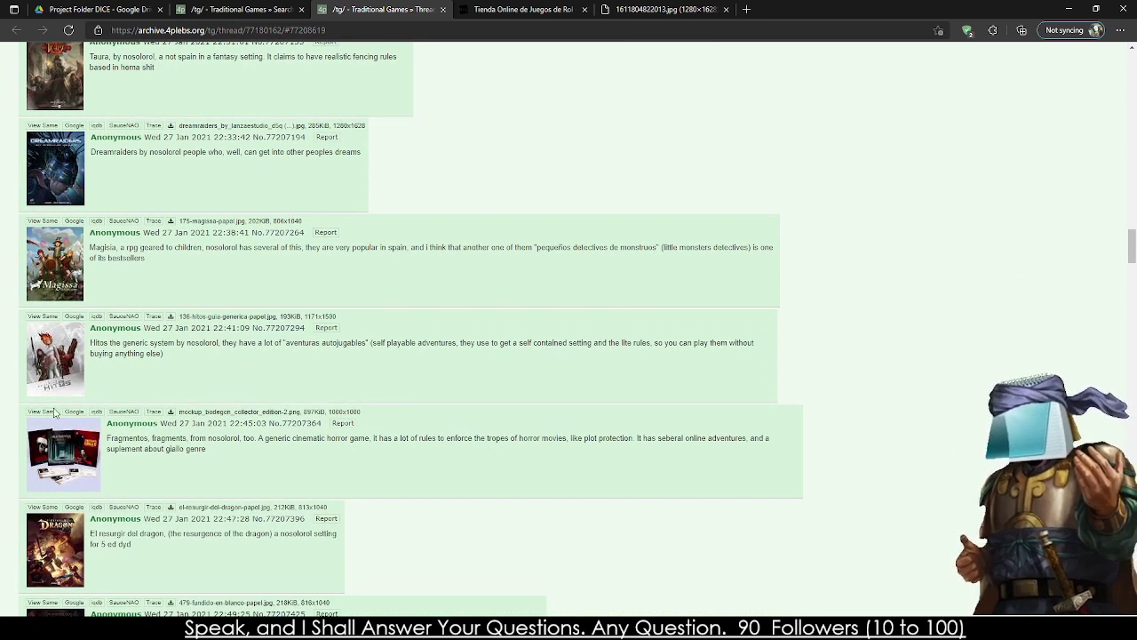
pyautogui.scroll(-3, 55, 444)
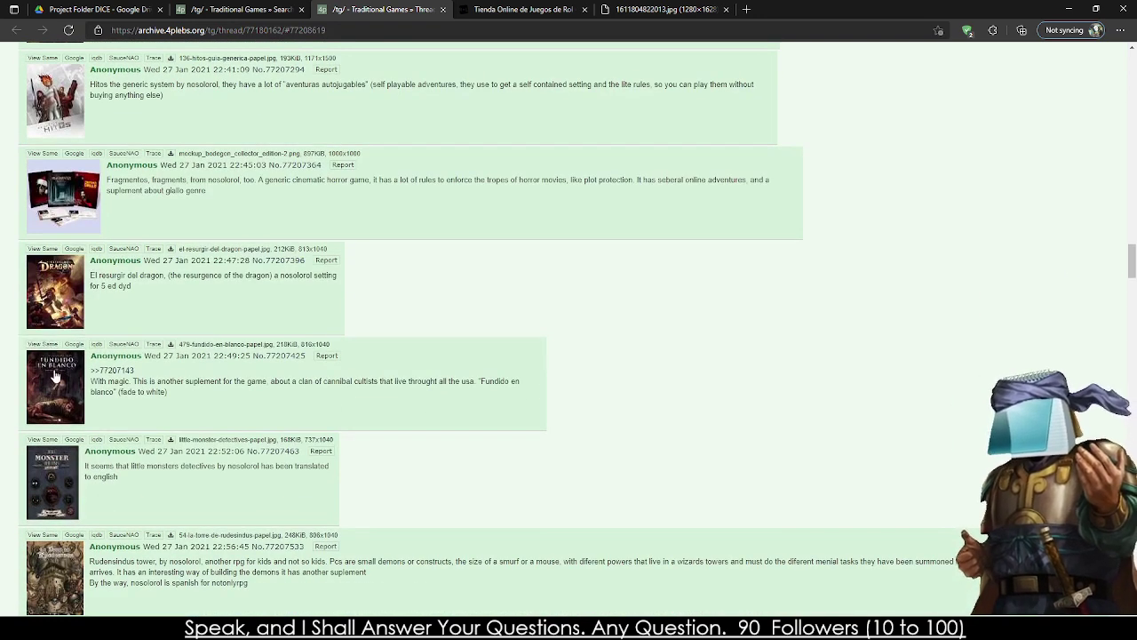
pyautogui.scroll(-1, 53, 404)
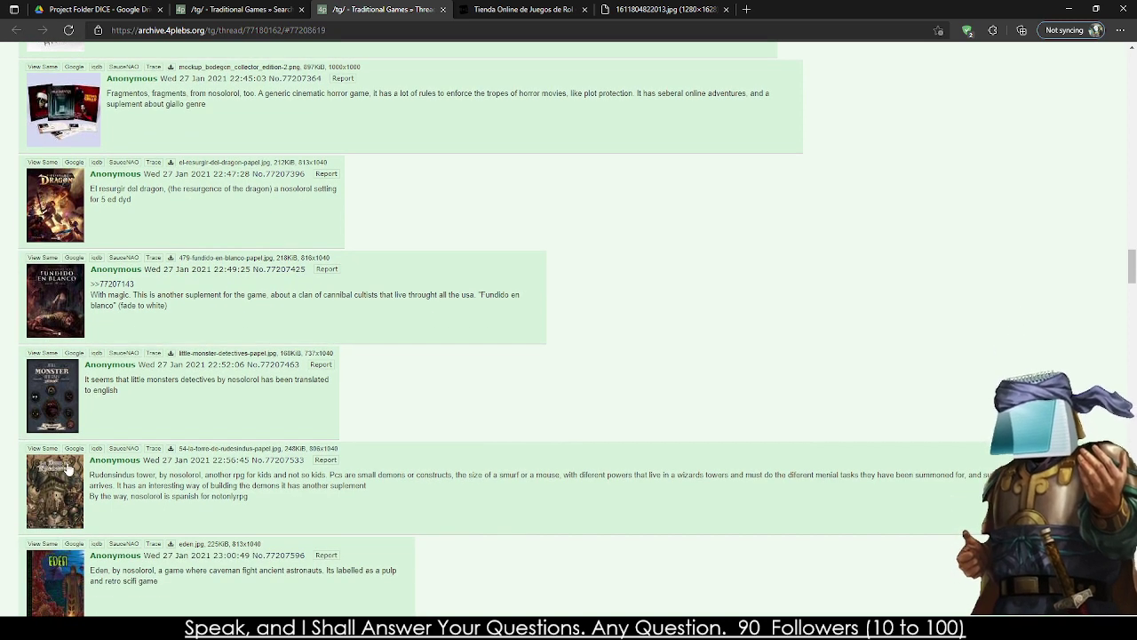
pyautogui.scroll(-1, 55, 413)
pyautogui.middleClick(54, 392)
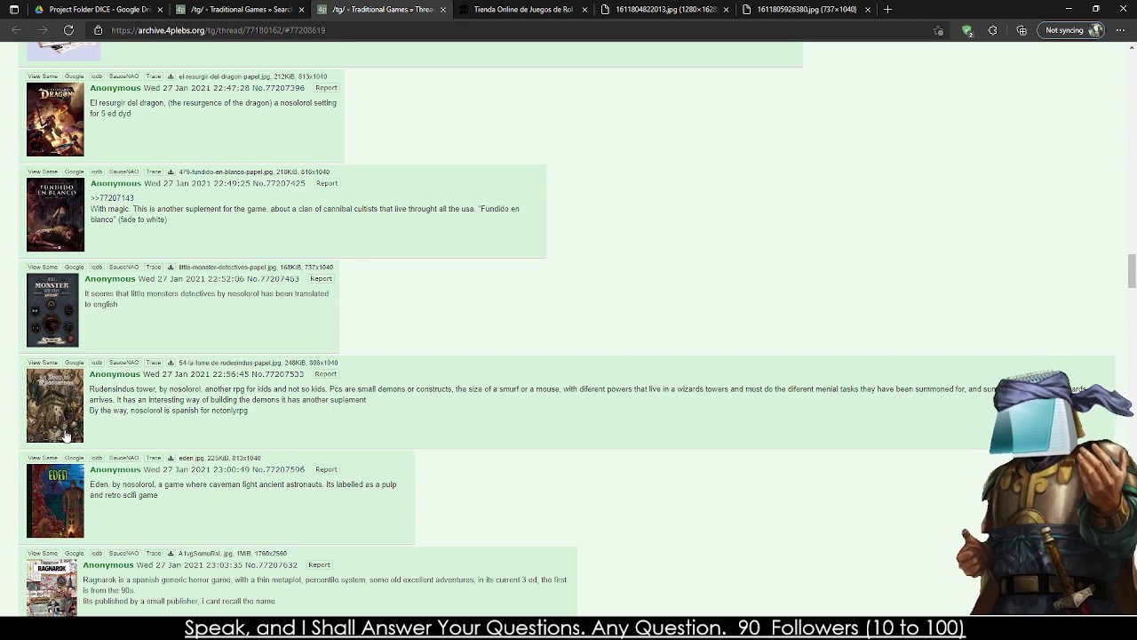
pyautogui.middleClick(64, 428)
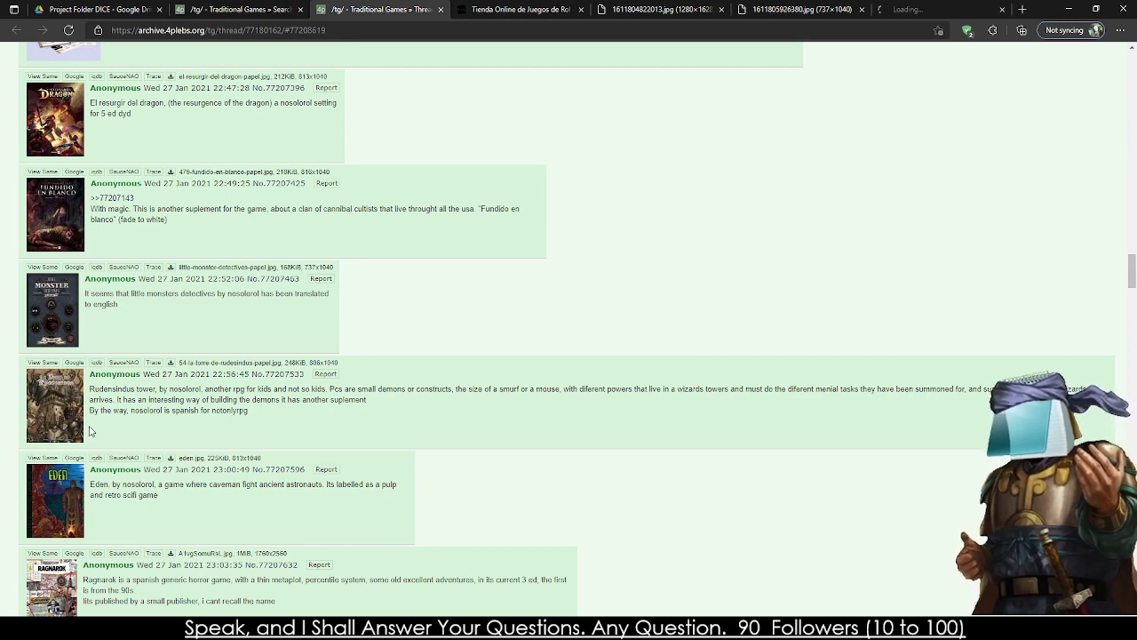
# - Examine the Dreamraiders, Little Monster Detectives and La Torre de Rudesindus covers in turn, closing each one
pyautogui.click(657, 9)
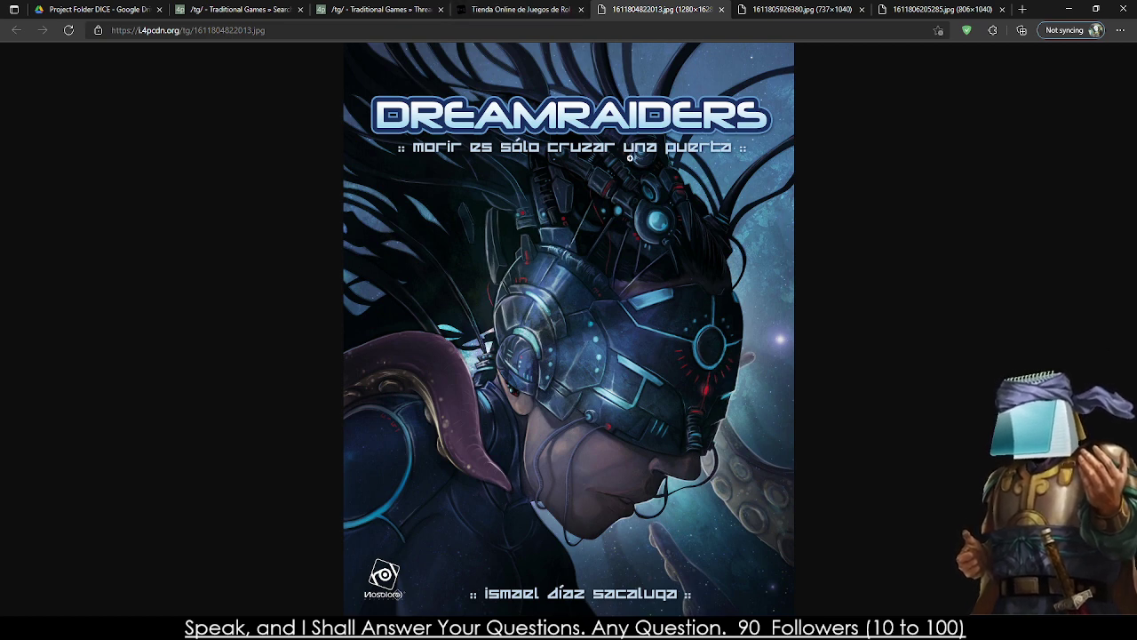
pyautogui.click(722, 9)
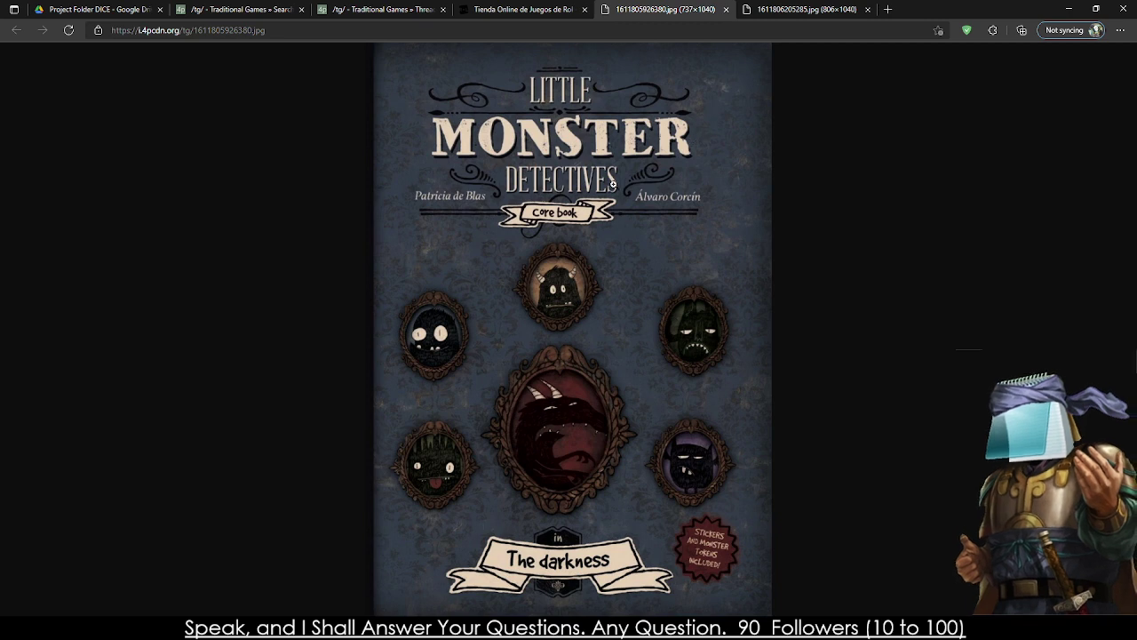
pyautogui.click(724, 576)
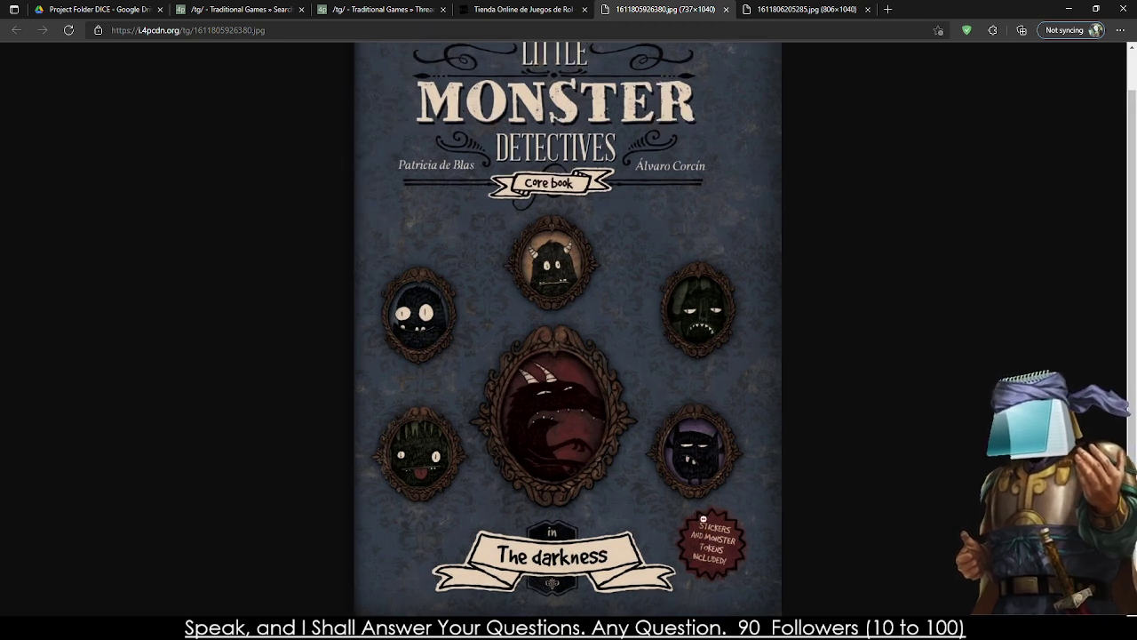
pyautogui.click(725, 9)
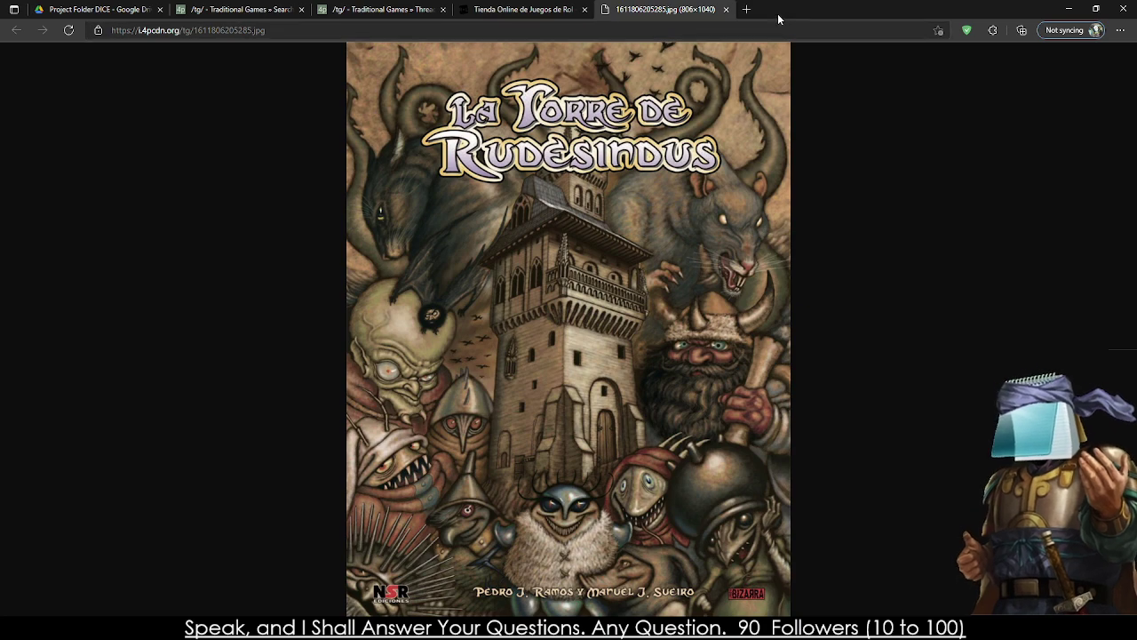
pyautogui.click(726, 9)
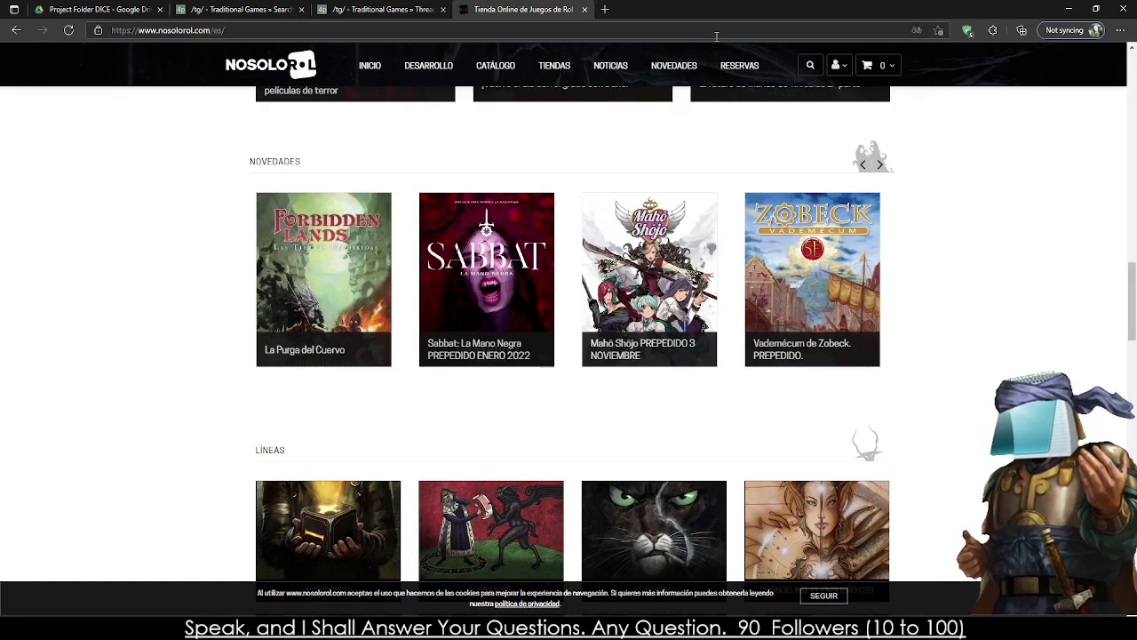
# - Close the Nosolorol home page and open the thread's Eden and Ragnarok covers in new tabs
pyautogui.click(583, 9)
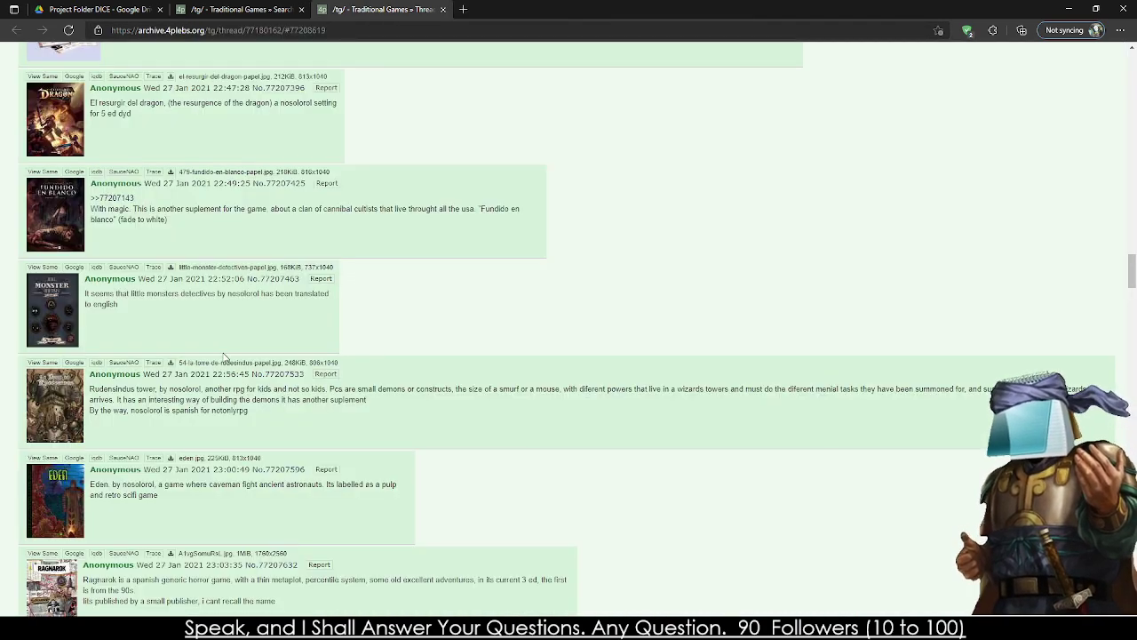
pyautogui.scroll(-1, 229, 355)
pyautogui.middleClick(71, 411)
pyautogui.scroll(-4, 69, 427)
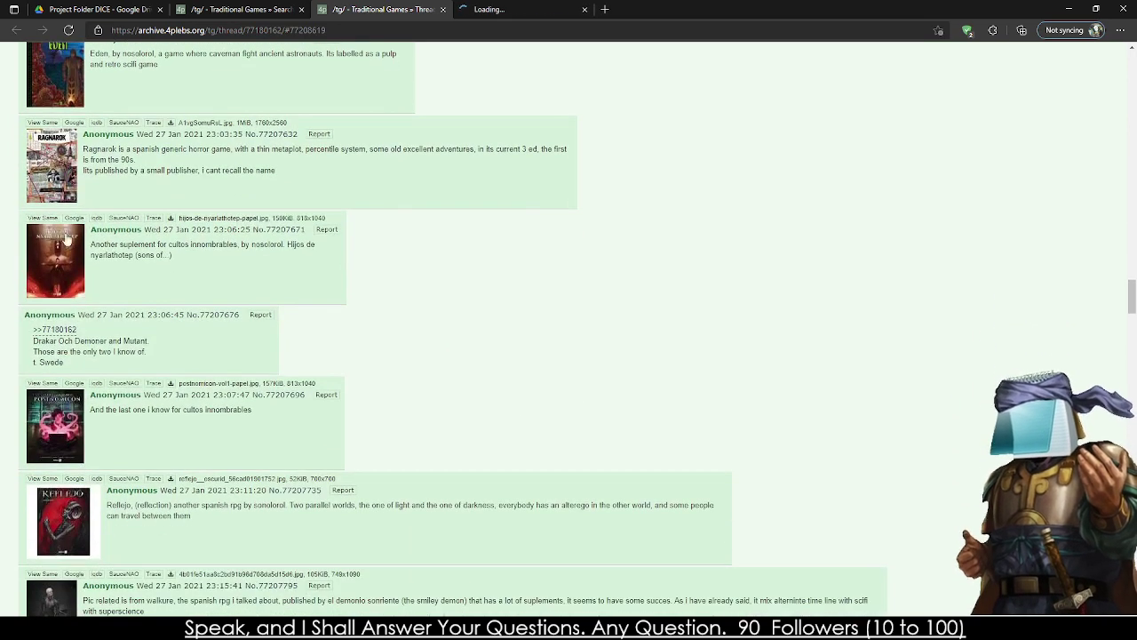
pyautogui.middleClick(49, 192)
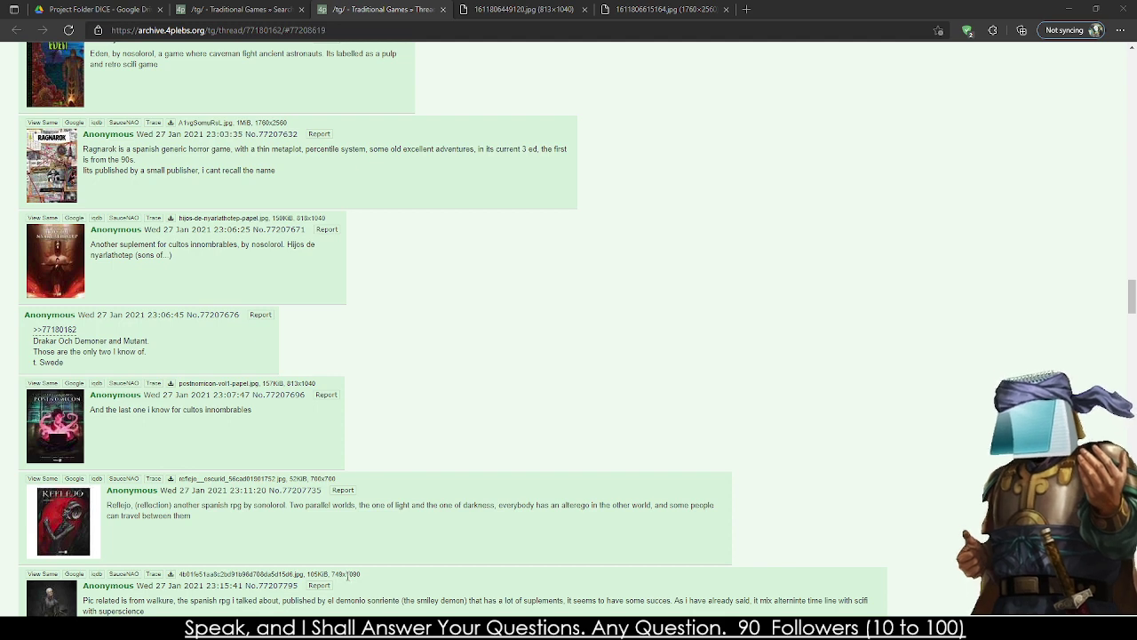
# - Examine the Eden and Ragnarok covers in turn, closing each one
pyautogui.click(497, 8)
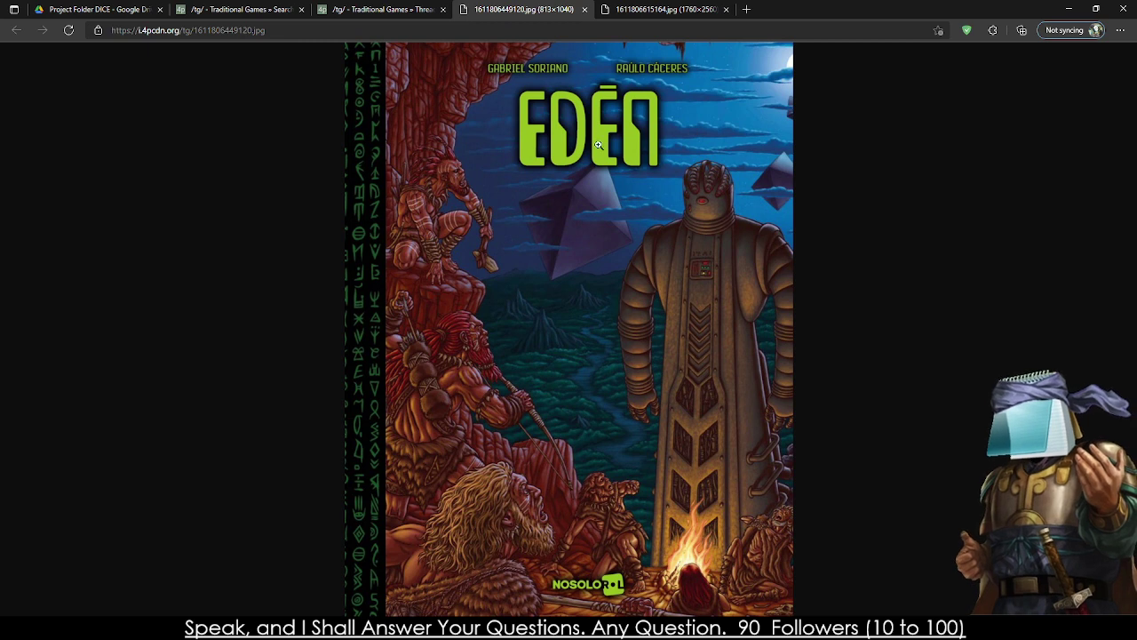
pyautogui.click(585, 8)
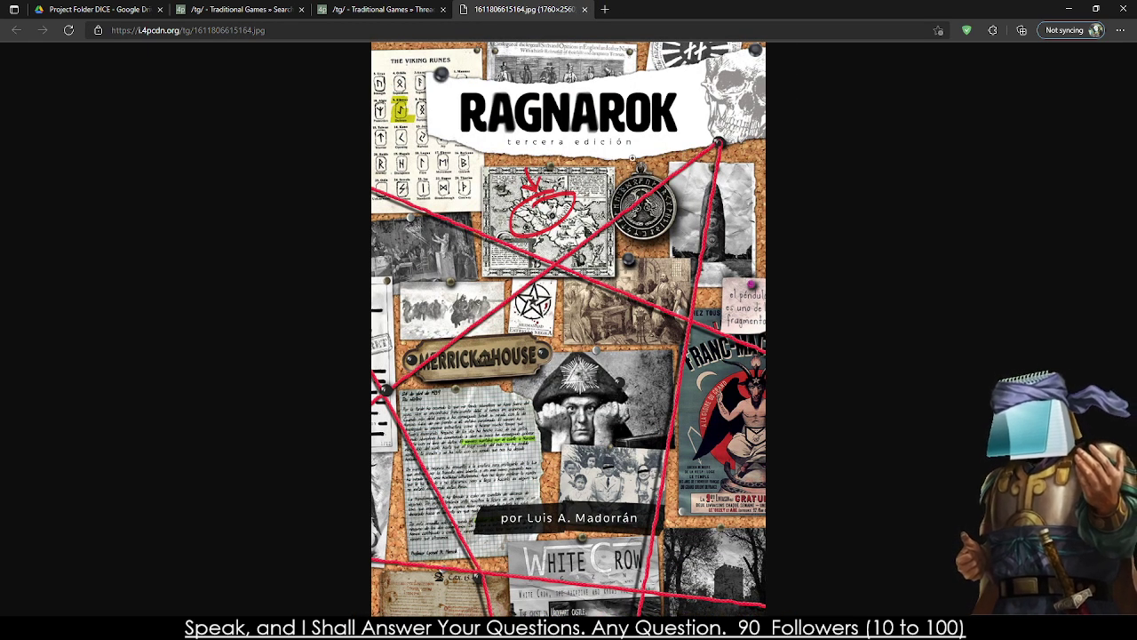
pyautogui.click(585, 9)
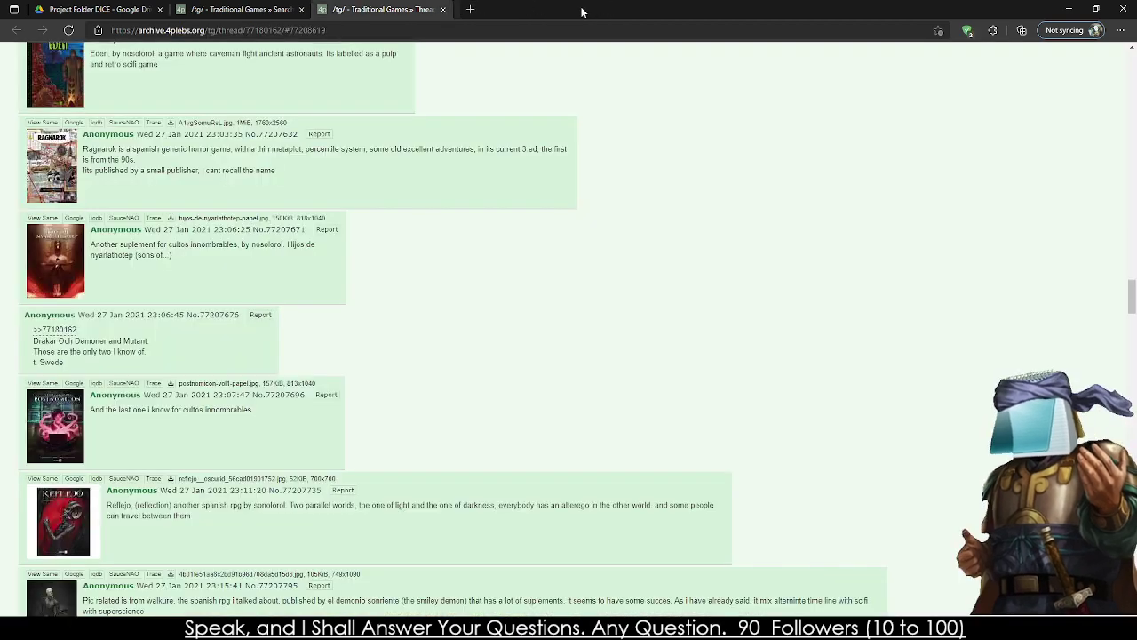
# - Browse further down the thread's Spanish RPG posts and open the La Puerta de Ishtar cover in a new tab
pyautogui.scroll(-10, 262, 394)
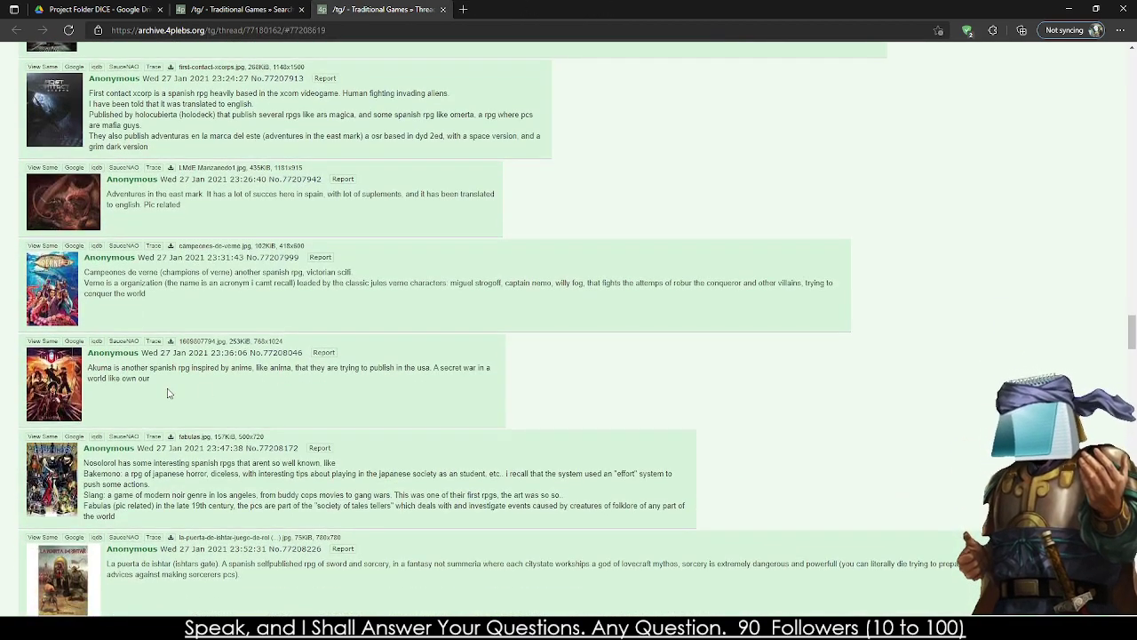
pyautogui.scroll(-4, 178, 373)
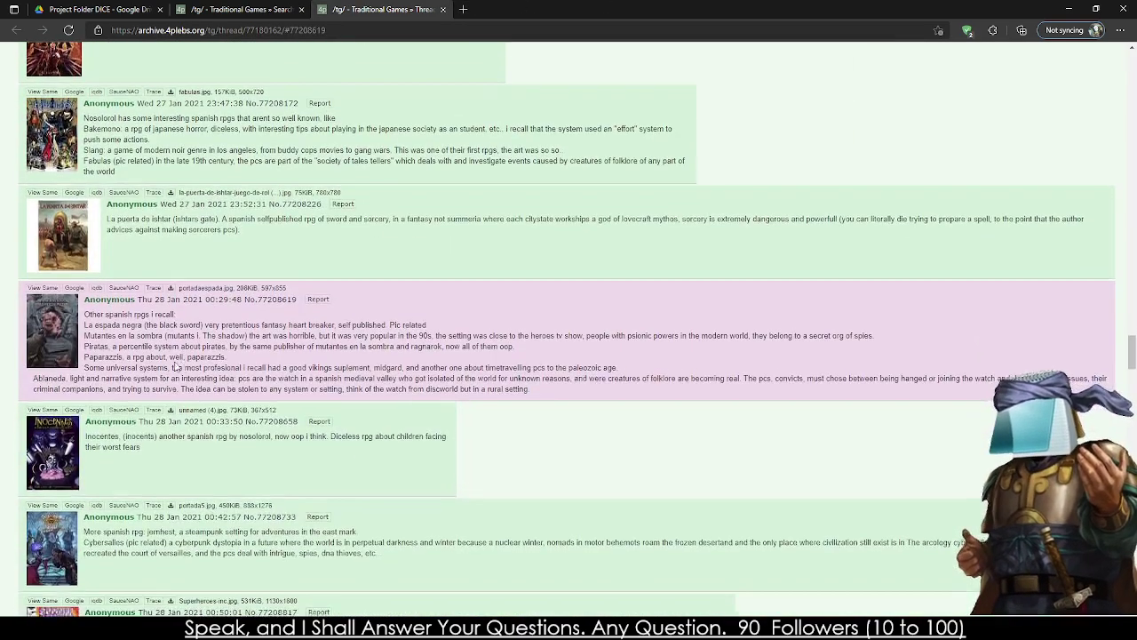
pyautogui.middleClick(62, 255)
# - Skim the following Spanish RPG posts in the thread down to the Yankee and Yogsothoth post
pyautogui.scroll(-6, 39, 142)
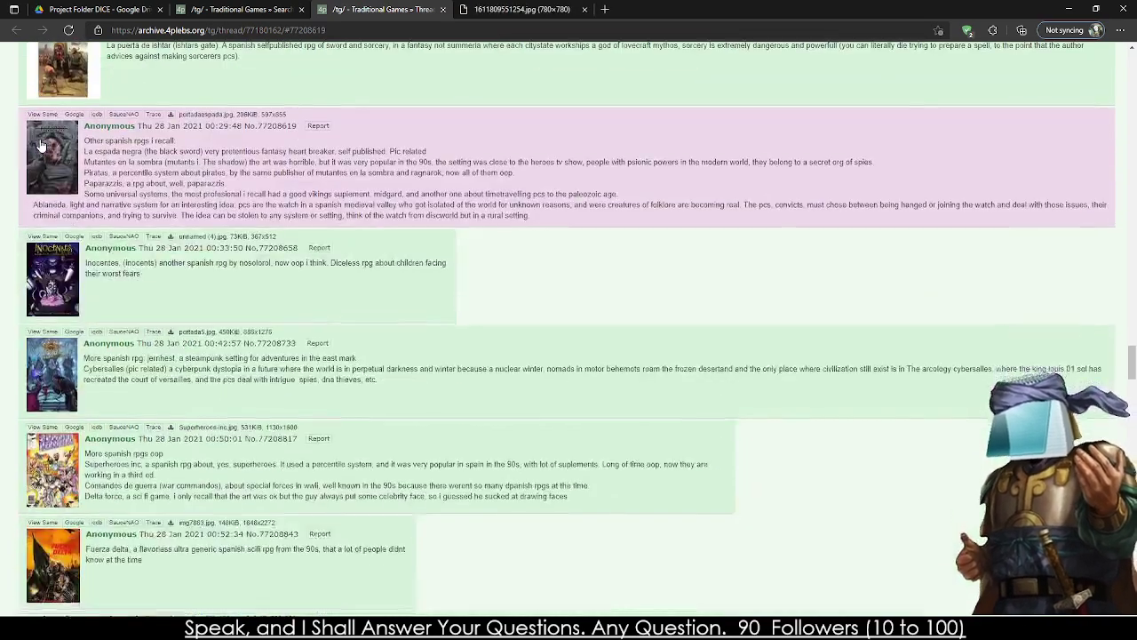
pyautogui.scroll(-1, 40, 143)
pyautogui.scroll(-4, 40, 143)
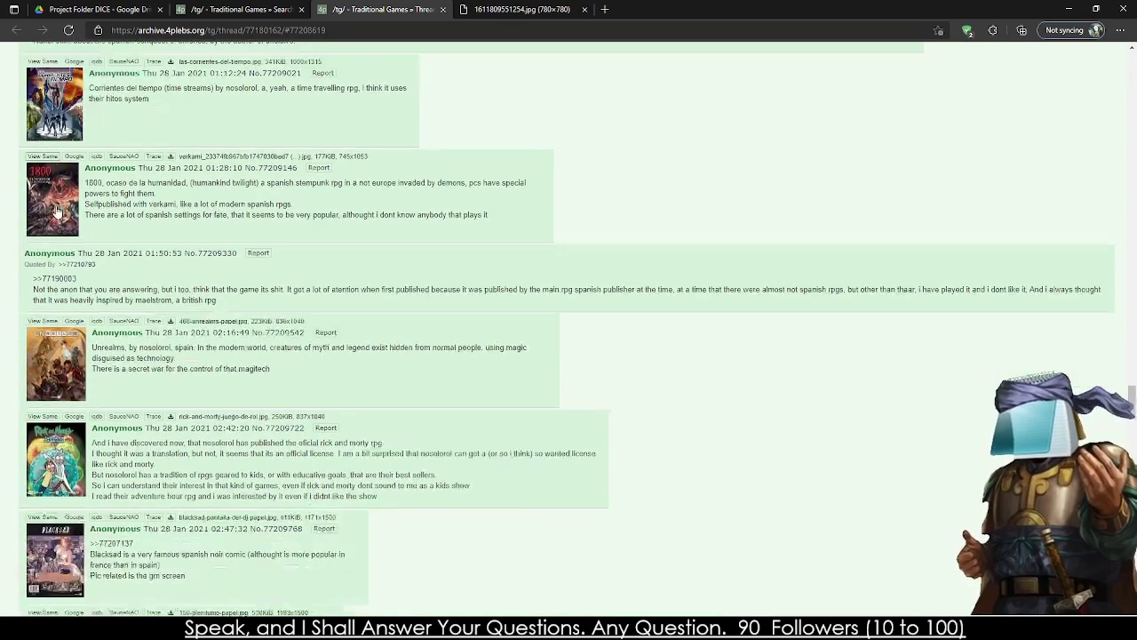
pyautogui.scroll(-5, 42, 296)
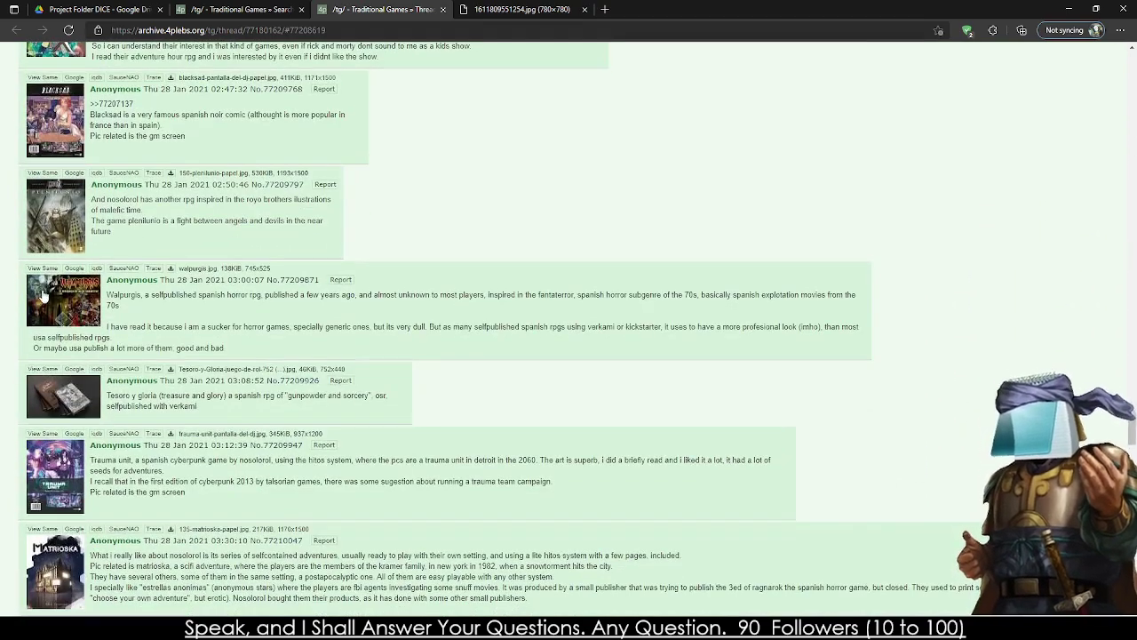
pyautogui.scroll(-4, 74, 327)
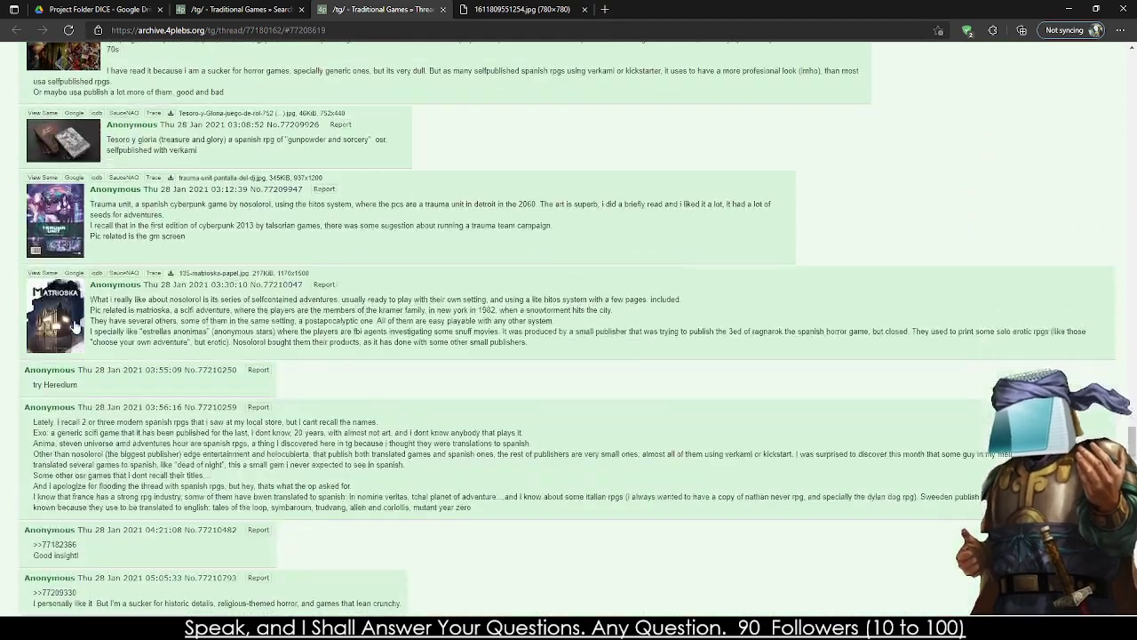
pyautogui.scroll(-6, 66, 315)
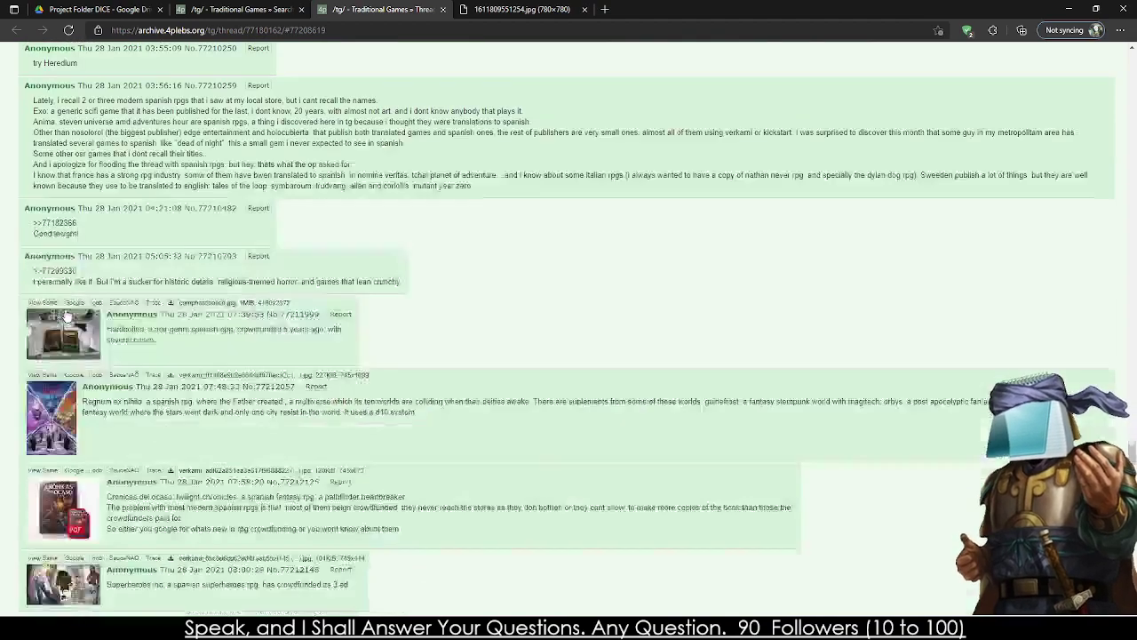
pyautogui.scroll(-4, 67, 315)
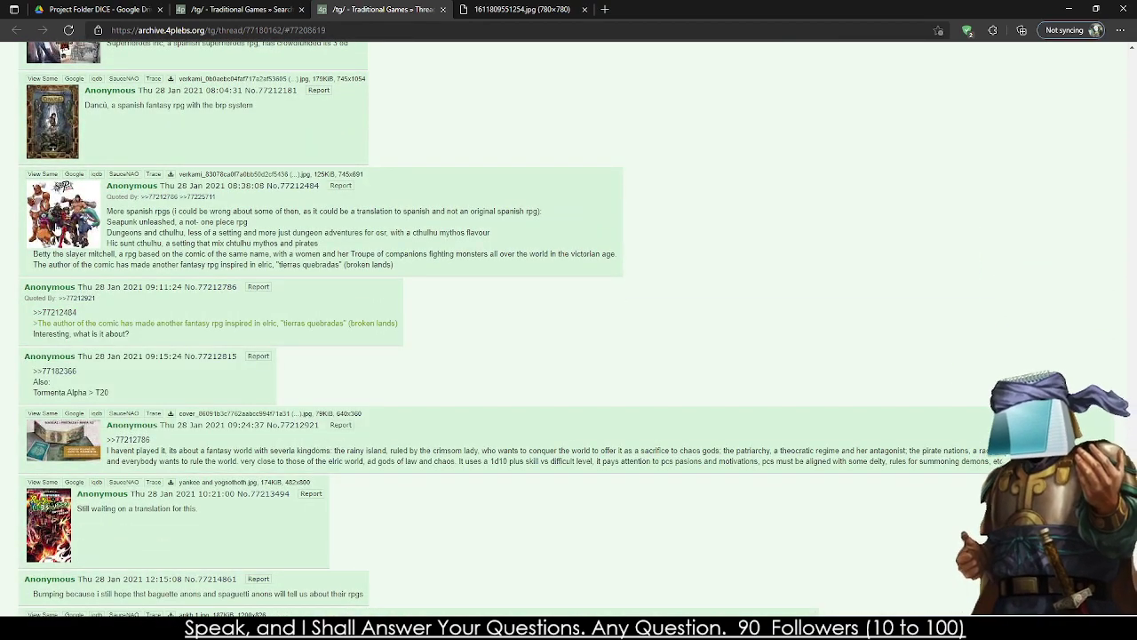
pyautogui.scroll(-6, 57, 211)
pyautogui.scroll(2, 53, 231)
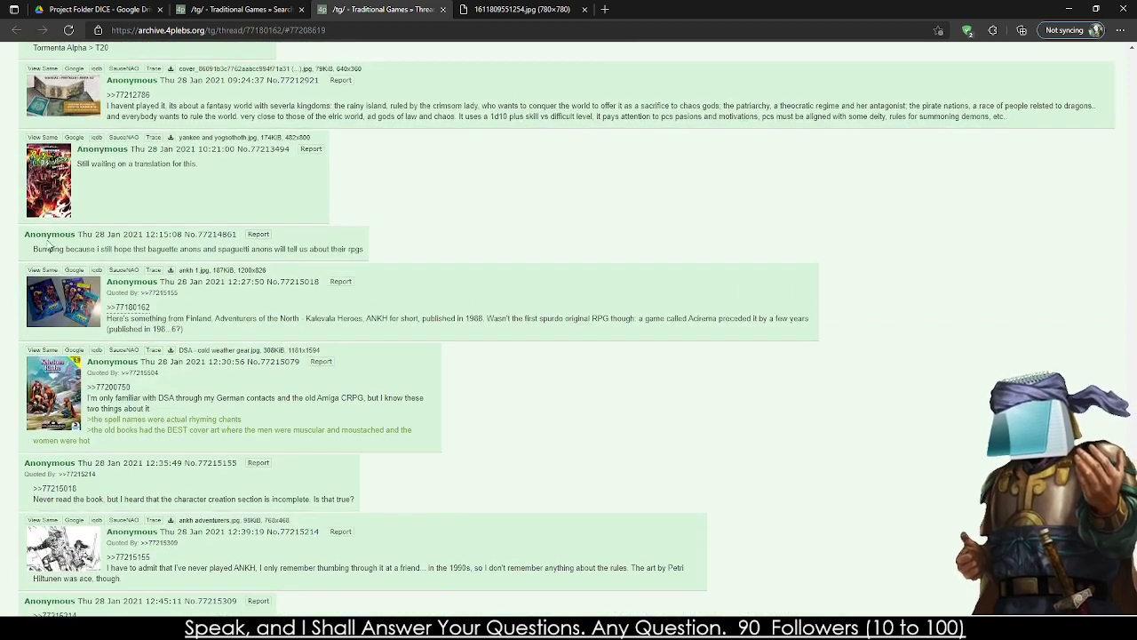
# - Open and examine the Yankee and Yogsothoth cover, then view La Puerta de Ishtar, closing both images
pyautogui.middleClick(46, 192)
pyautogui.click(639, 9)
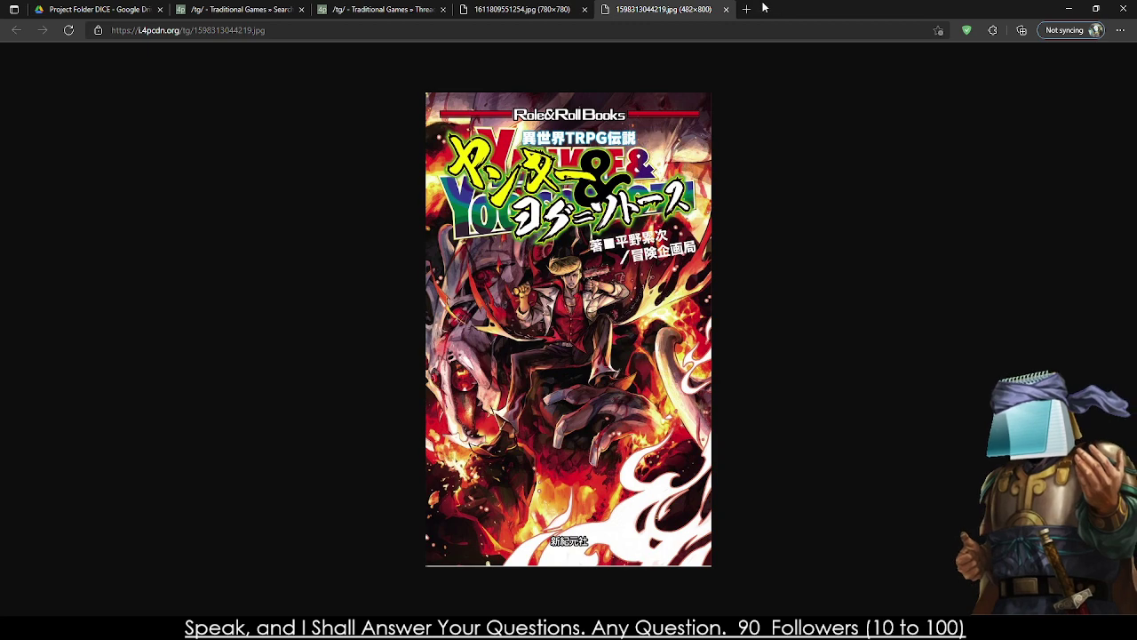
pyautogui.click(728, 10)
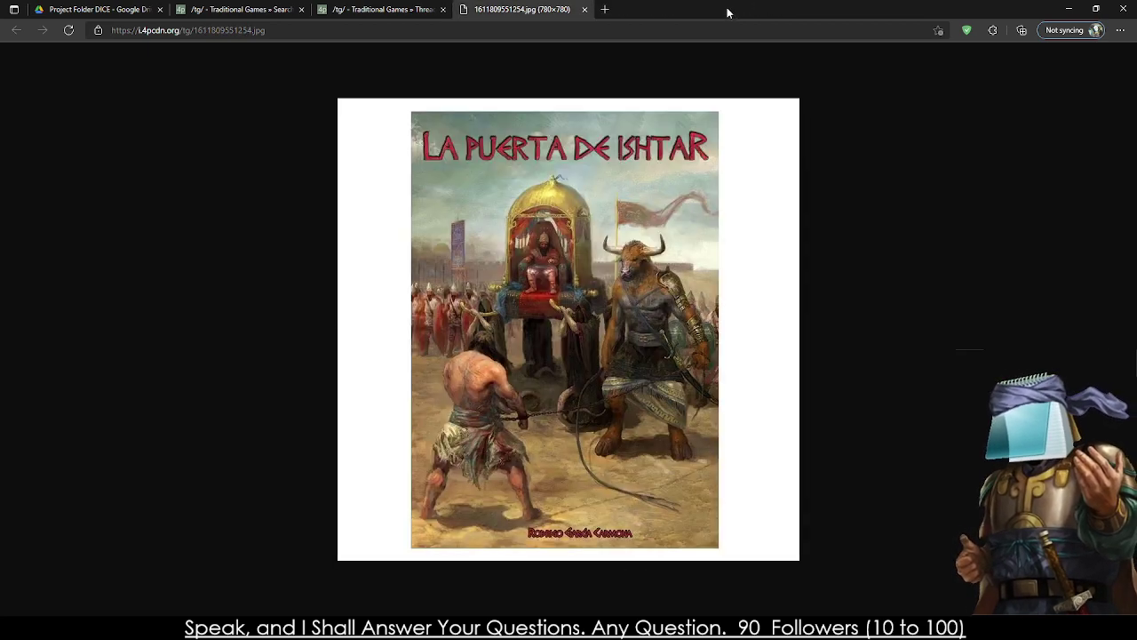
pyautogui.click(586, 10)
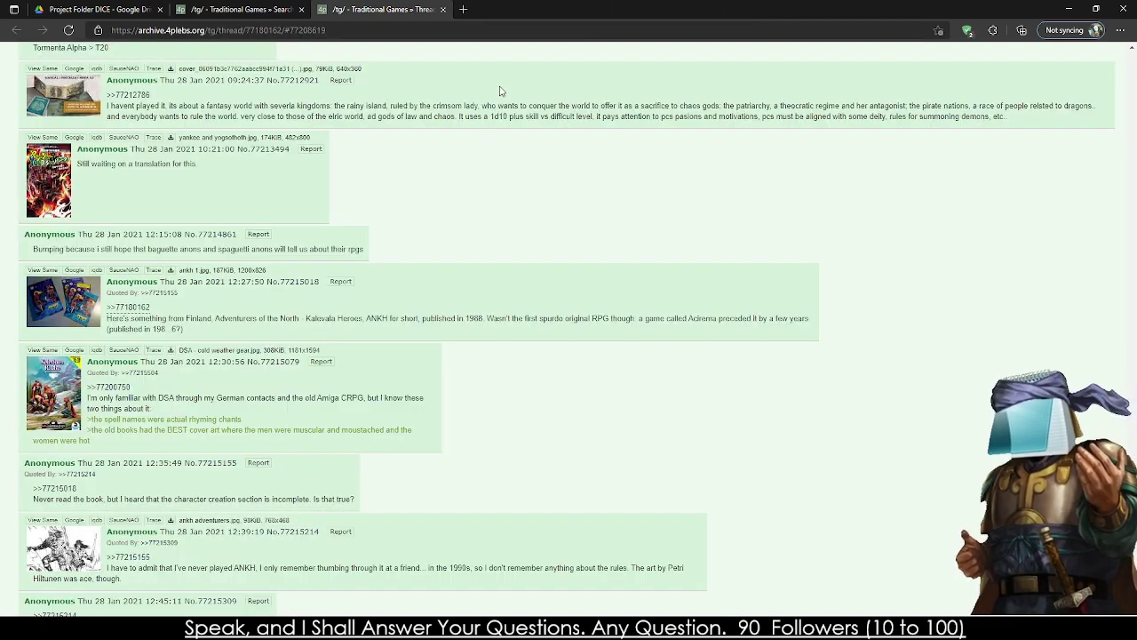
# - Browse to the end of the thread and open the cover from the Spanish RPG sales post in a new tab
pyautogui.scroll(-5, 418, 191)
pyautogui.scroll(-10, 139, 232)
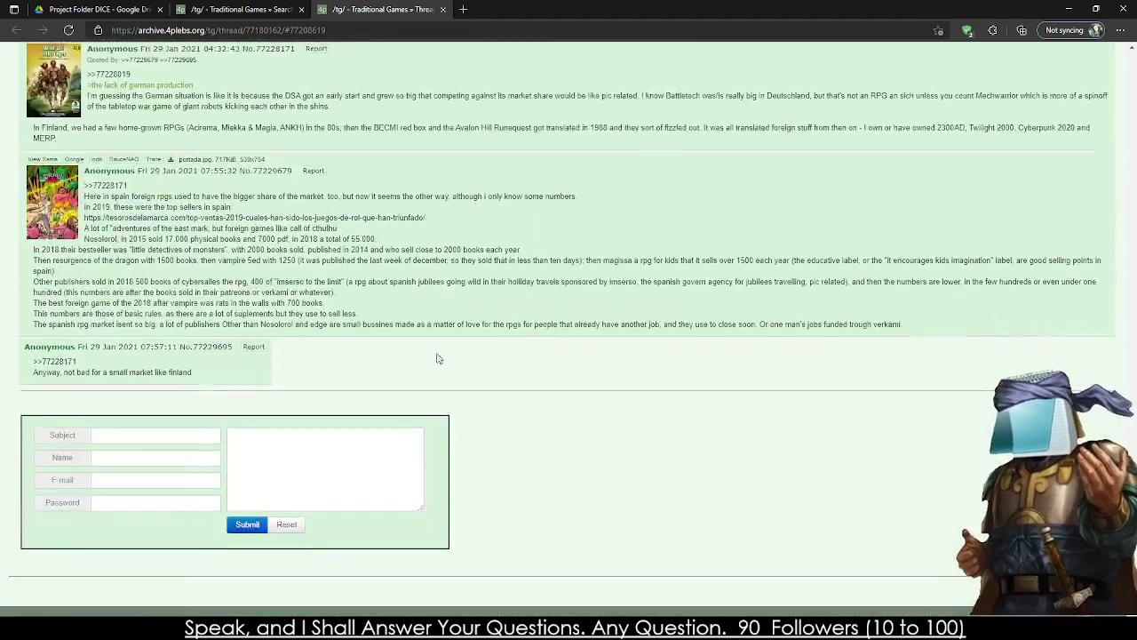
pyautogui.middleClick(49, 191)
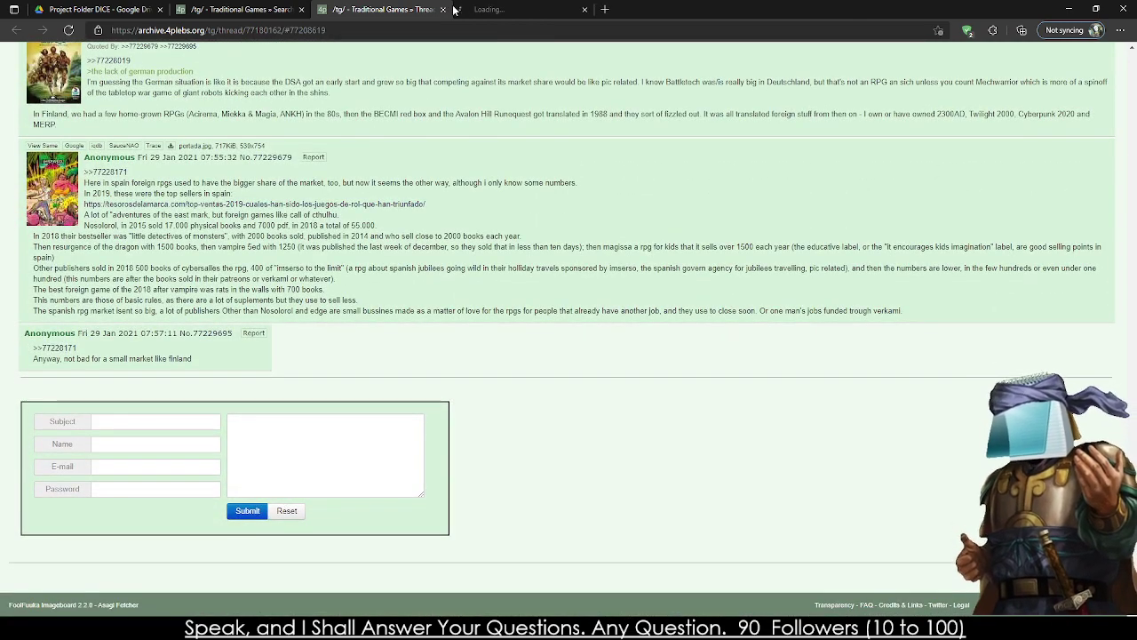
pyautogui.click(524, 9)
# - Close the cover image, the archived thread and the Spanish RPG search results, returning to the Drive project folder
pyautogui.click(440, 4)
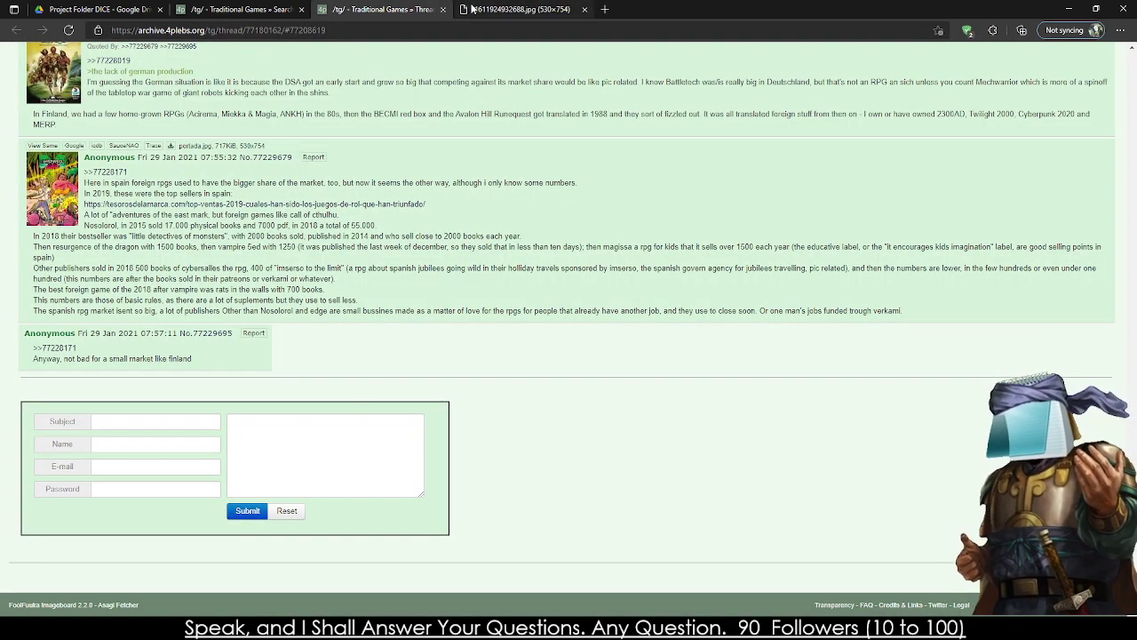
pyautogui.click(442, 9)
pyautogui.click(441, 9)
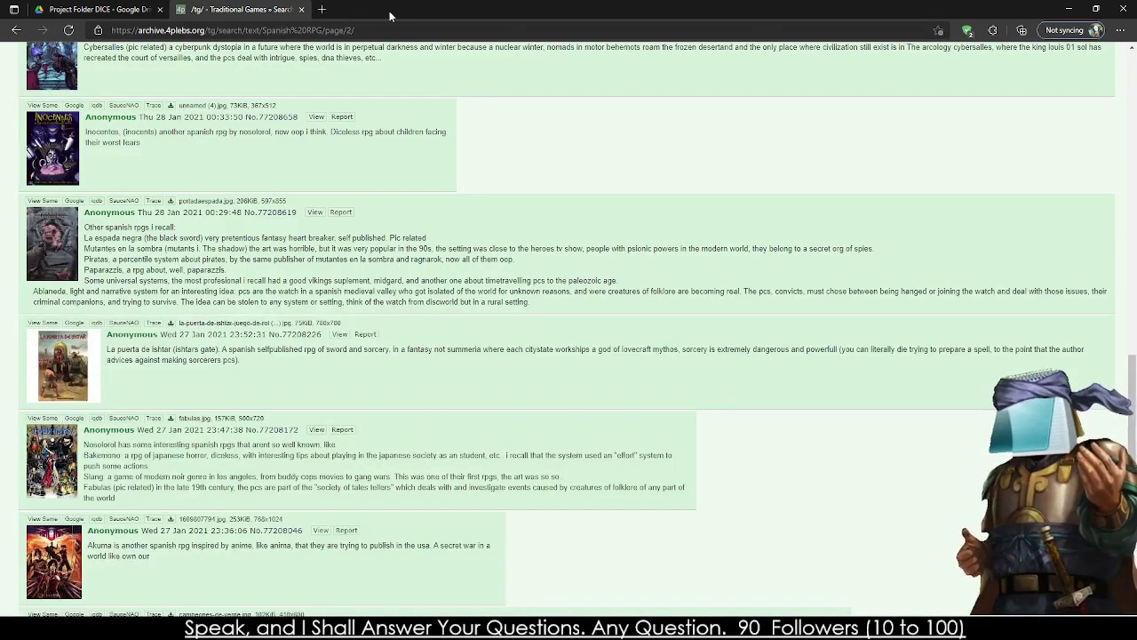
pyautogui.click(301, 9)
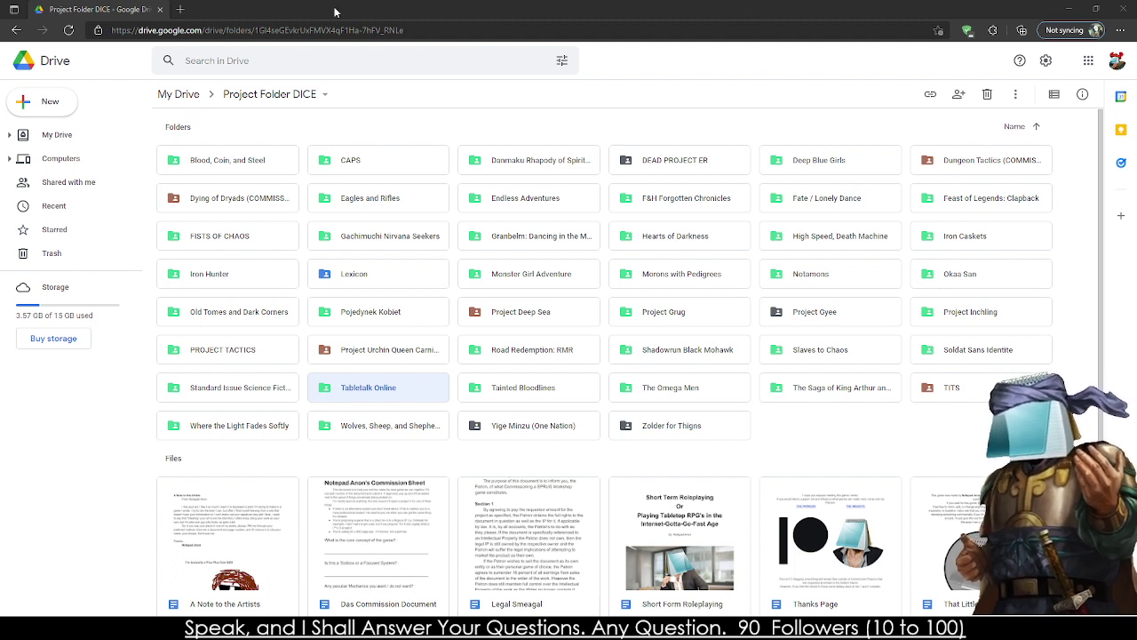
# - Open silverhoofgames.com in a new tab, dismiss the domain error dialog and glance over the home page
pyautogui.hotkey('ctrl', 't')
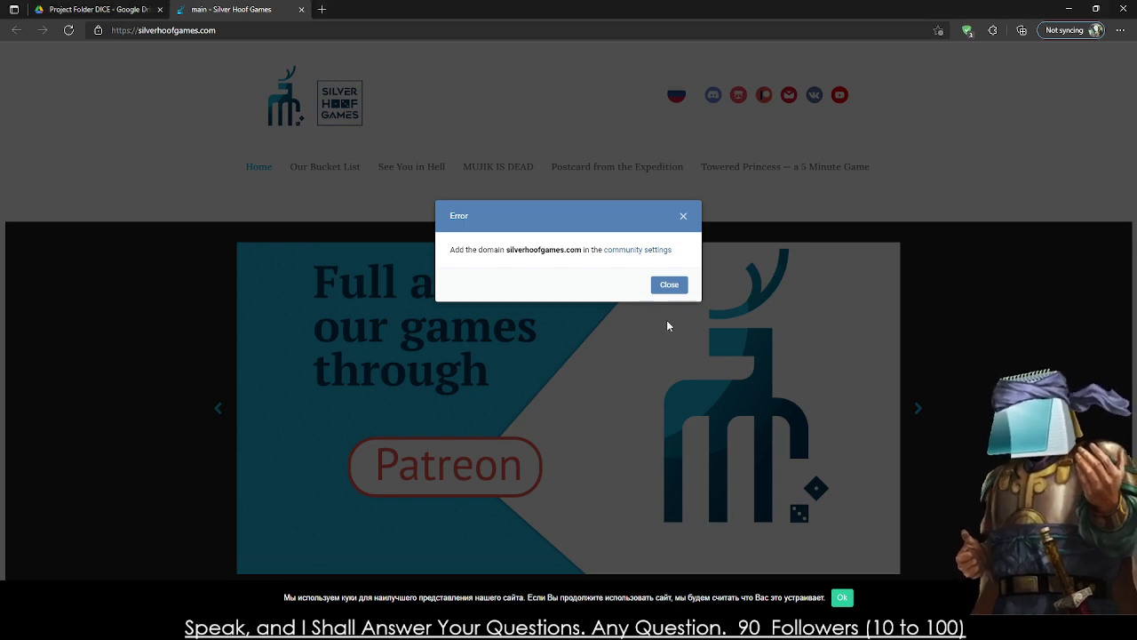
pyautogui.click(669, 285)
pyautogui.scroll(-4, 541, 355)
pyautogui.scroll(5, 524, 366)
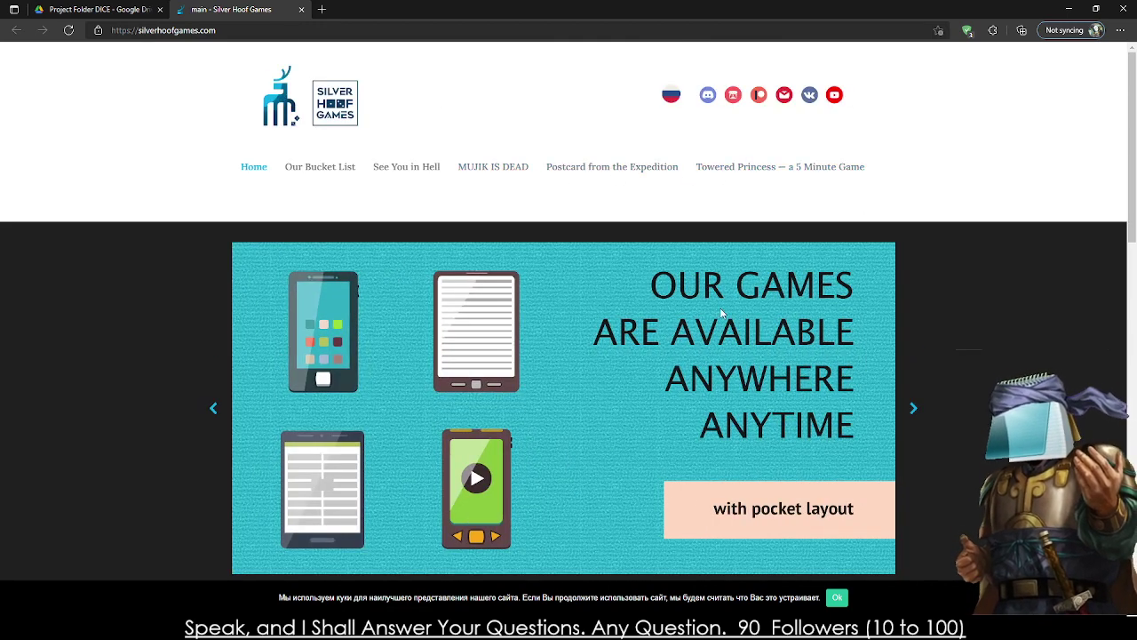
# - Review the games listed on the Silver Hoof Games home page, including See You in Hell, Mujik Is Dead and Towered Princess
pyautogui.scroll(-7, 284, 400)
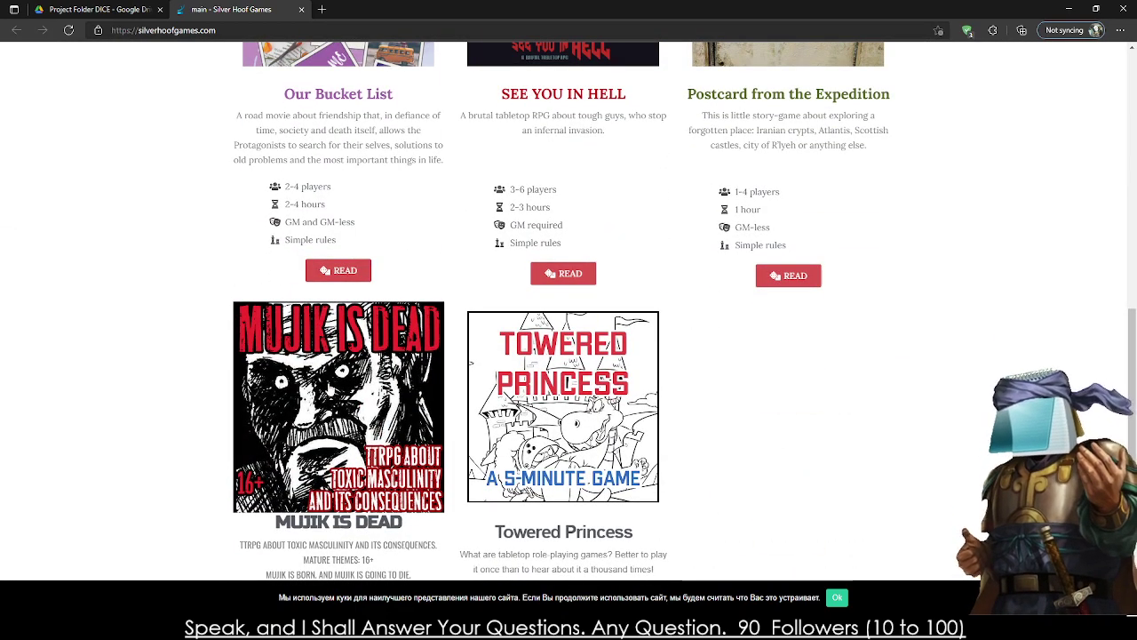
pyautogui.scroll(2, 330, 394)
pyautogui.scroll(-1, 322, 419)
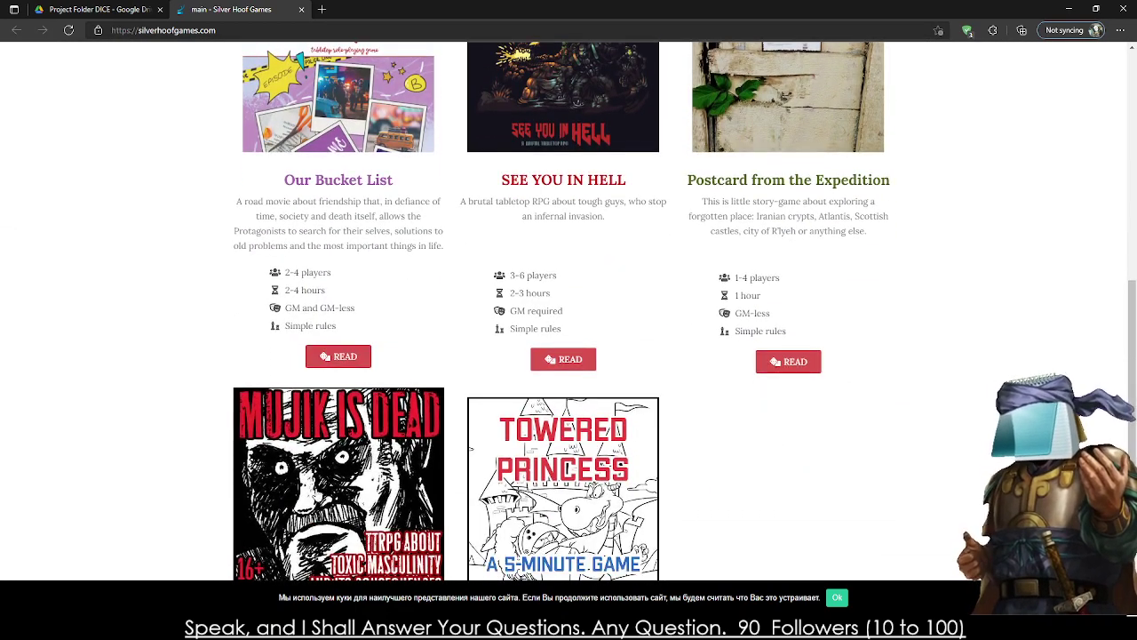
pyautogui.scroll(-2, 331, 409)
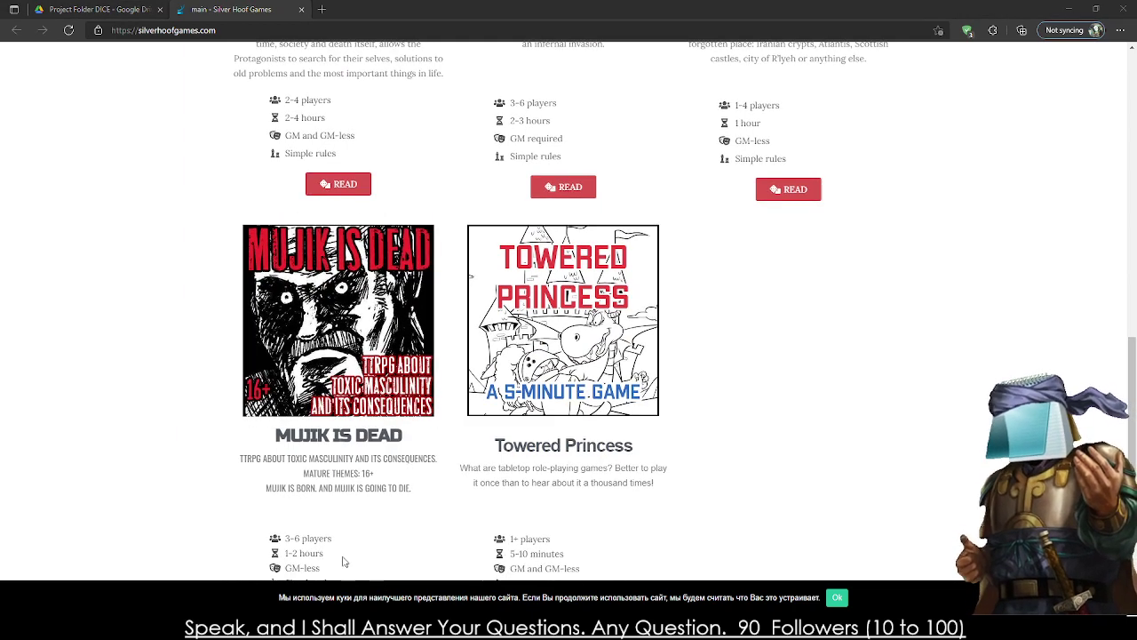
pyautogui.scroll(-3, 148, 402)
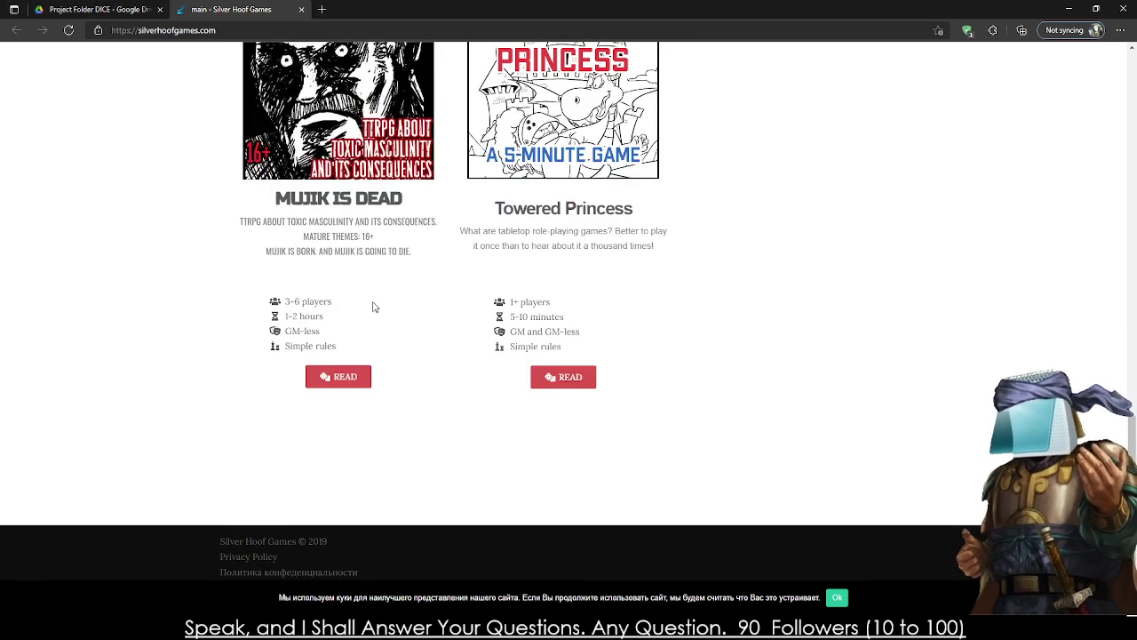
pyautogui.scroll(6, 371, 305)
pyautogui.scroll(-3, 299, 490)
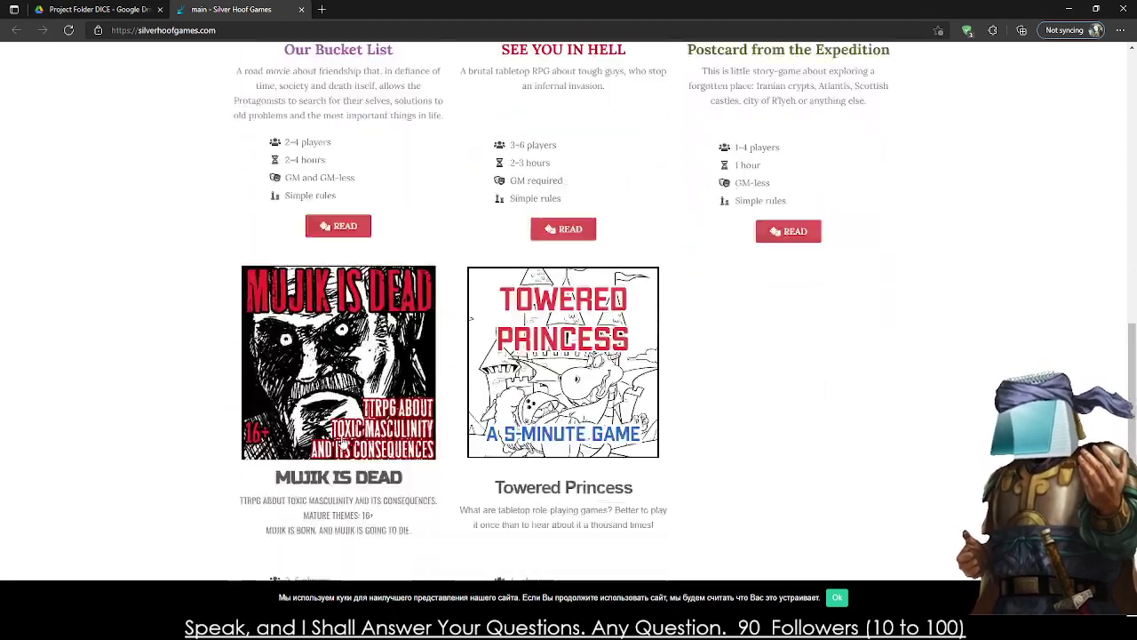
pyautogui.scroll(2, 317, 403)
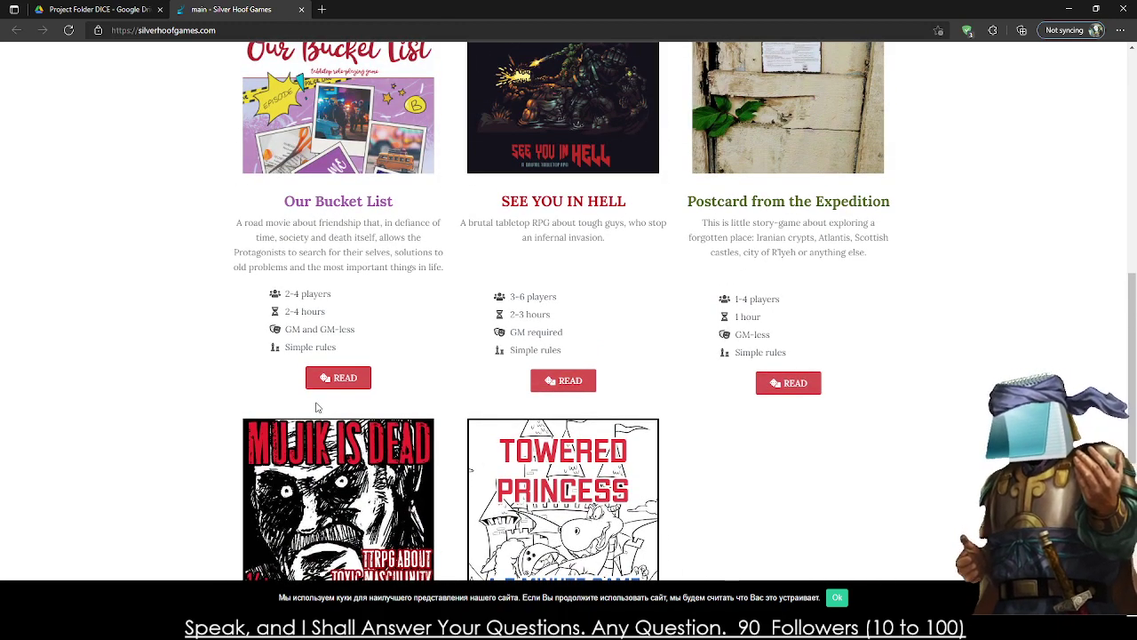
pyautogui.scroll(7, 400, 400)
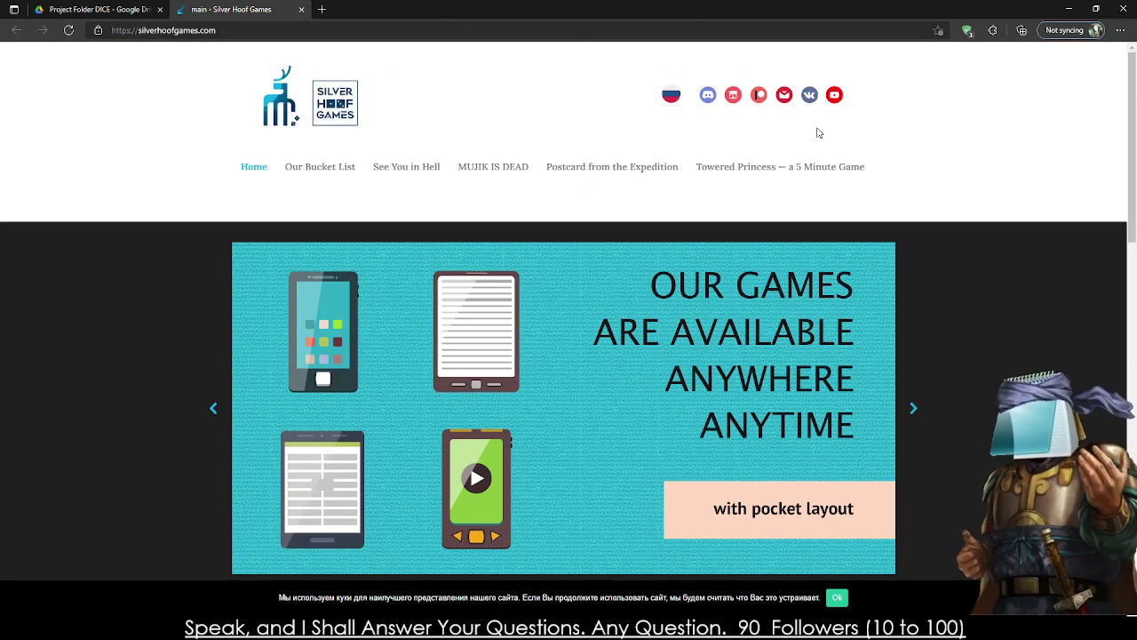
# - Examine the Silver Hoof Games Patreon page's tiers, monthly income and goals, then close it and the publisher's site
pyautogui.middleClick(758, 96)
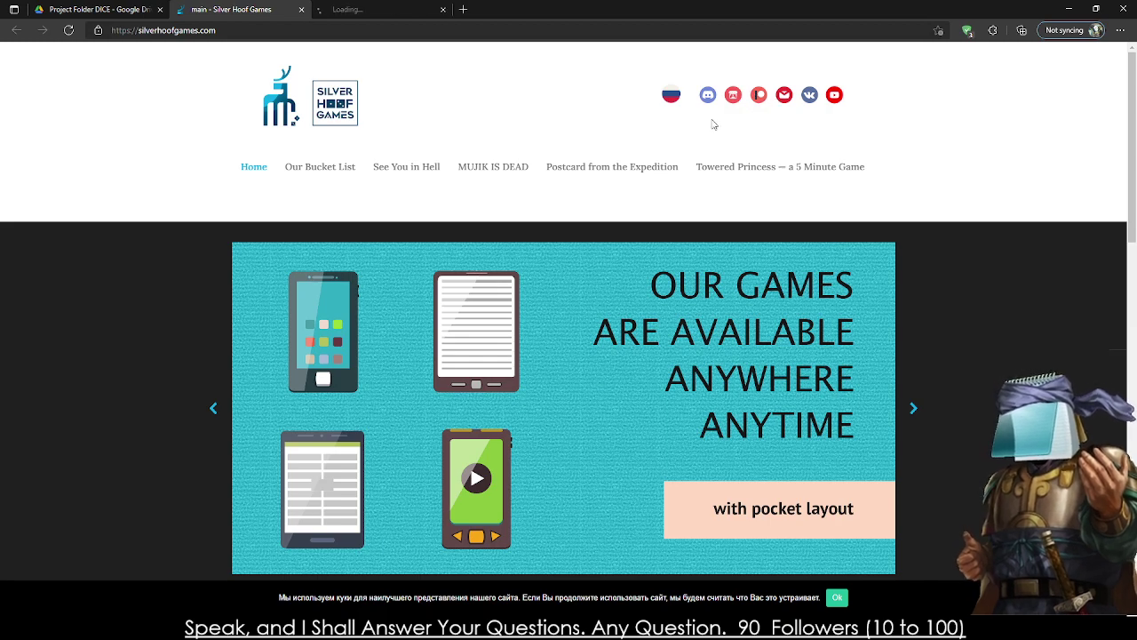
pyautogui.click(382, 10)
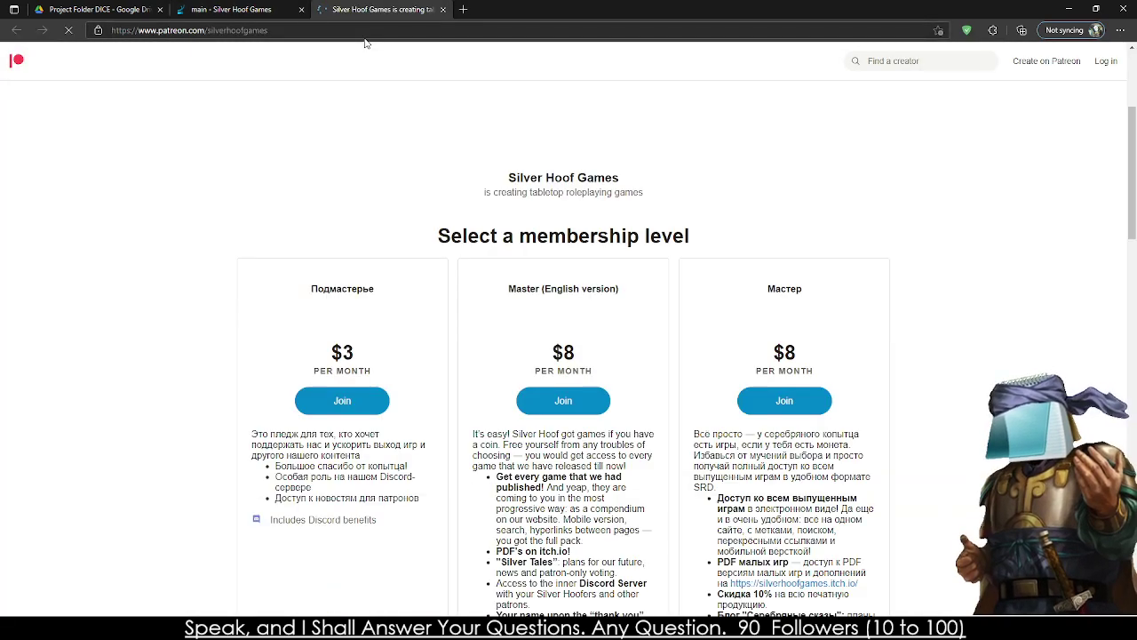
pyautogui.scroll(-5, 437, 361)
pyautogui.scroll(-2, 438, 362)
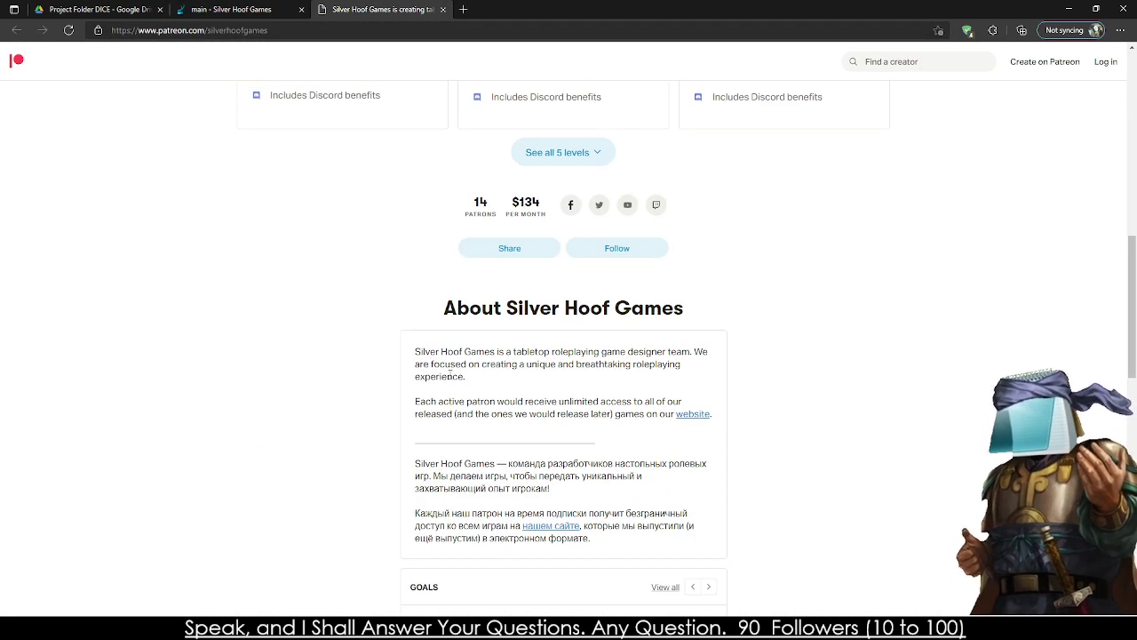
pyautogui.moveTo(495, 214); pyautogui.dragTo(540, 208)
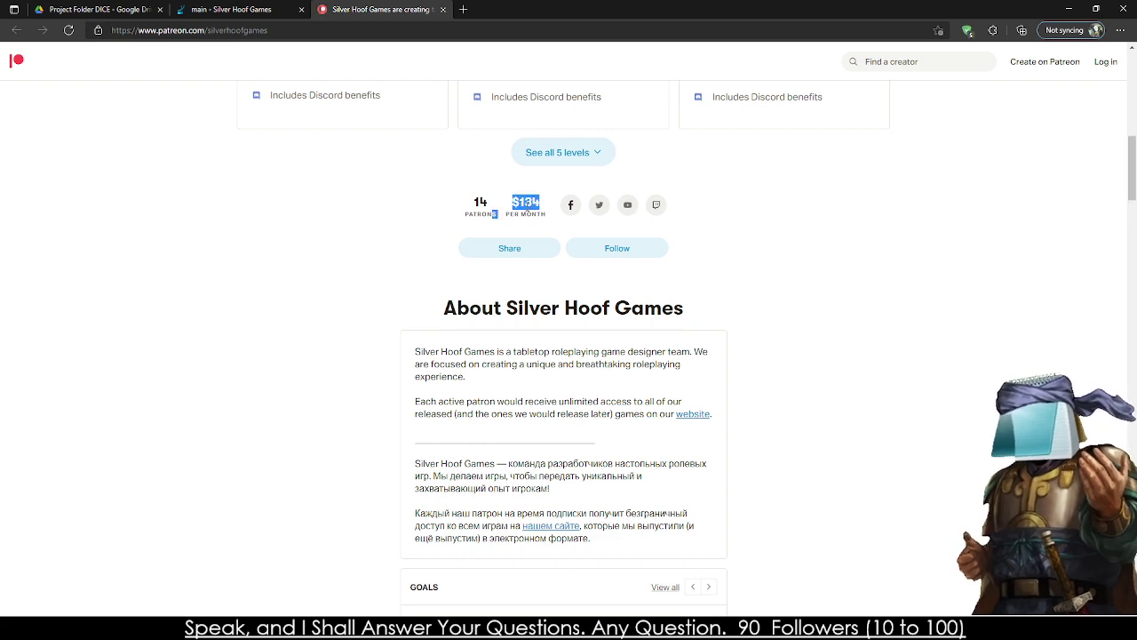
pyautogui.scroll(-5, 525, 215)
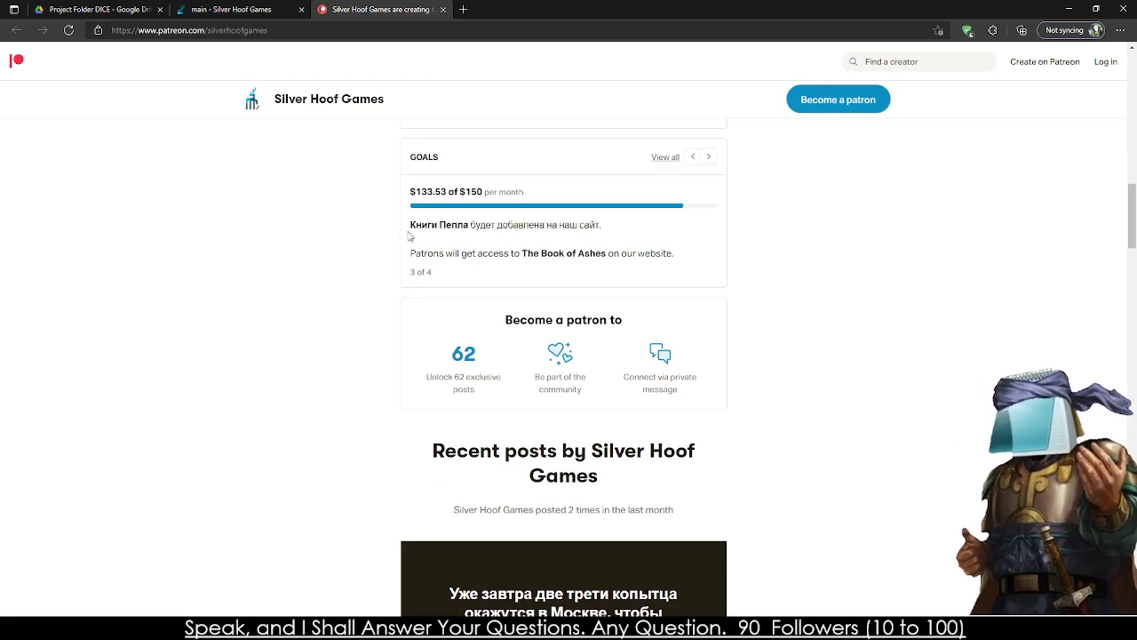
pyautogui.click(442, 10)
pyautogui.click(301, 10)
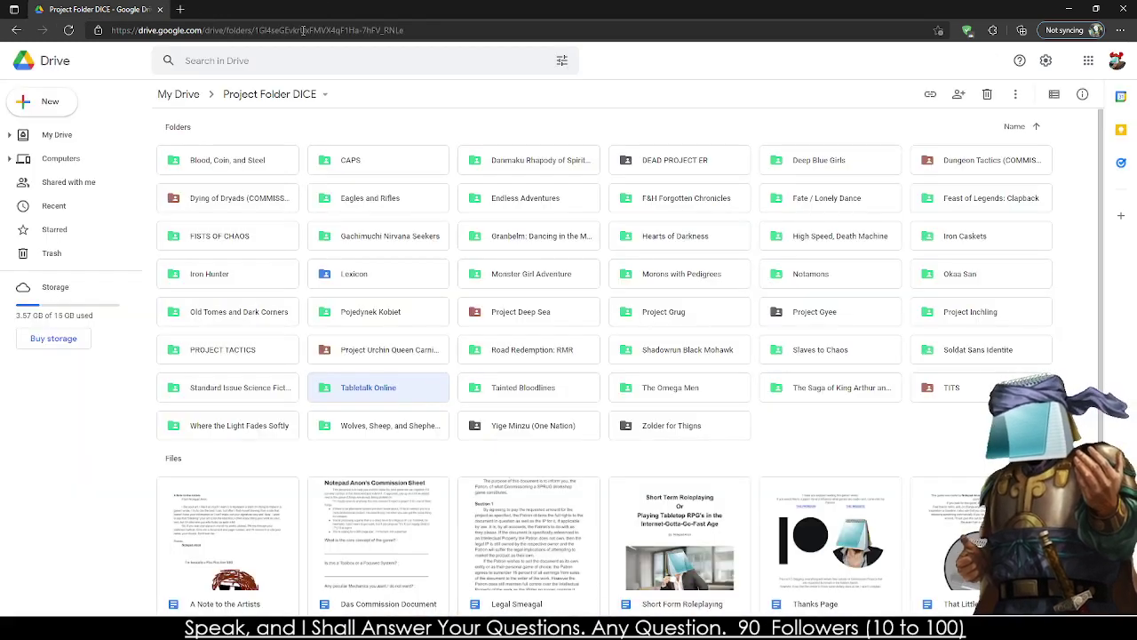
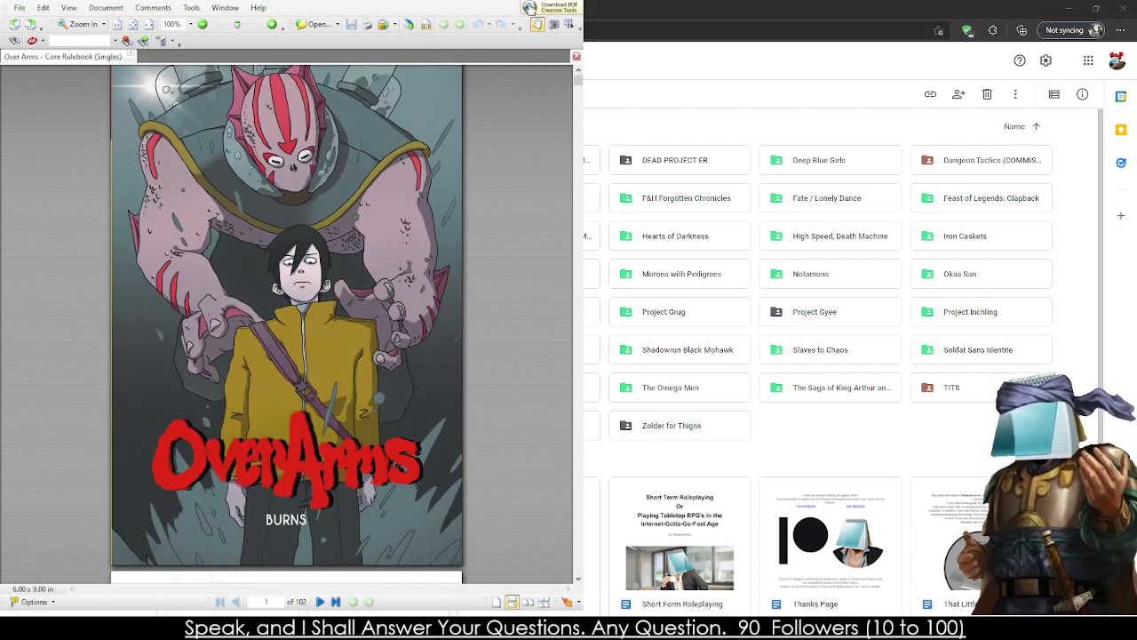
# - Look over the cover and Credits page of the Over Arms core rulebook PDF, then put the PDF window away
pyautogui.scroll(-4, 287, 324)
pyautogui.scroll(5, 287, 324)
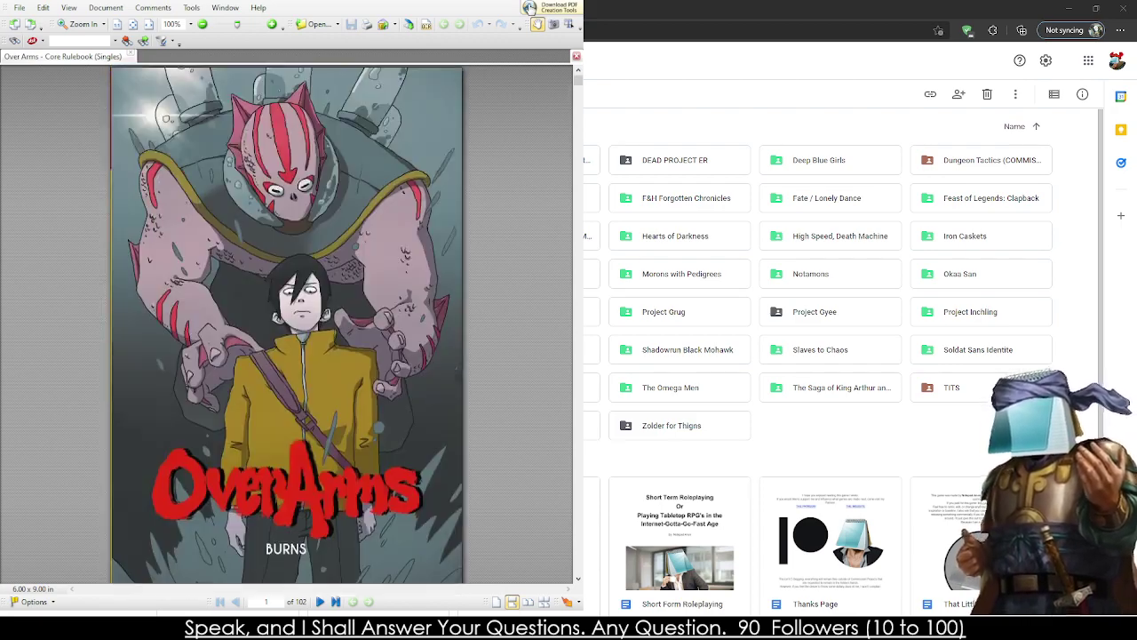
pyautogui.scroll(-3, 287, 325)
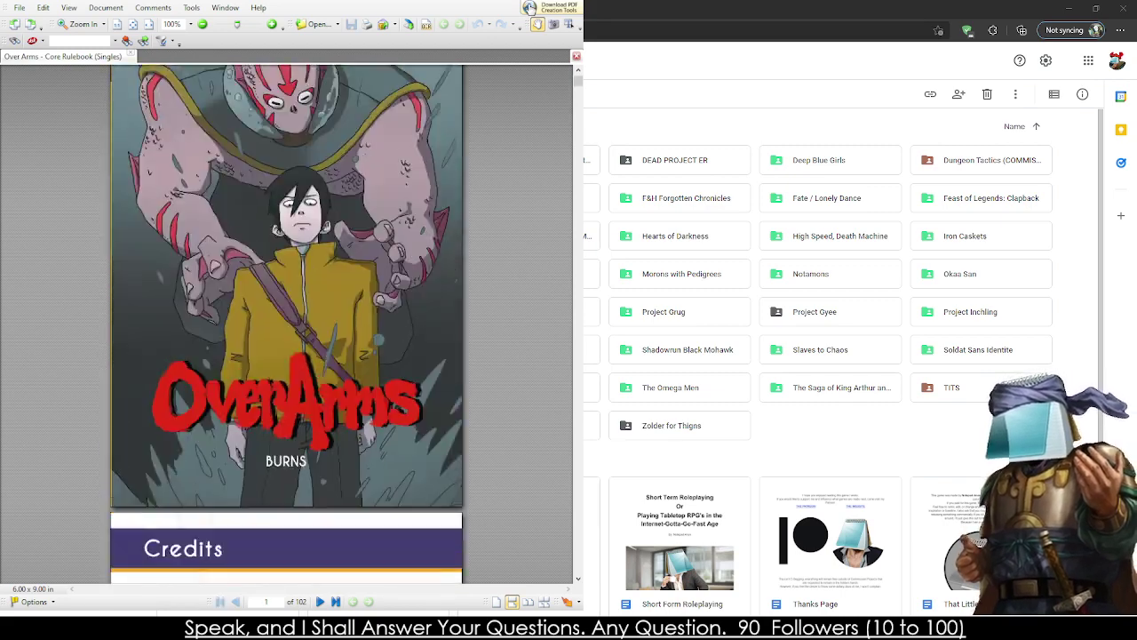
pyautogui.scroll(-5, 287, 324)
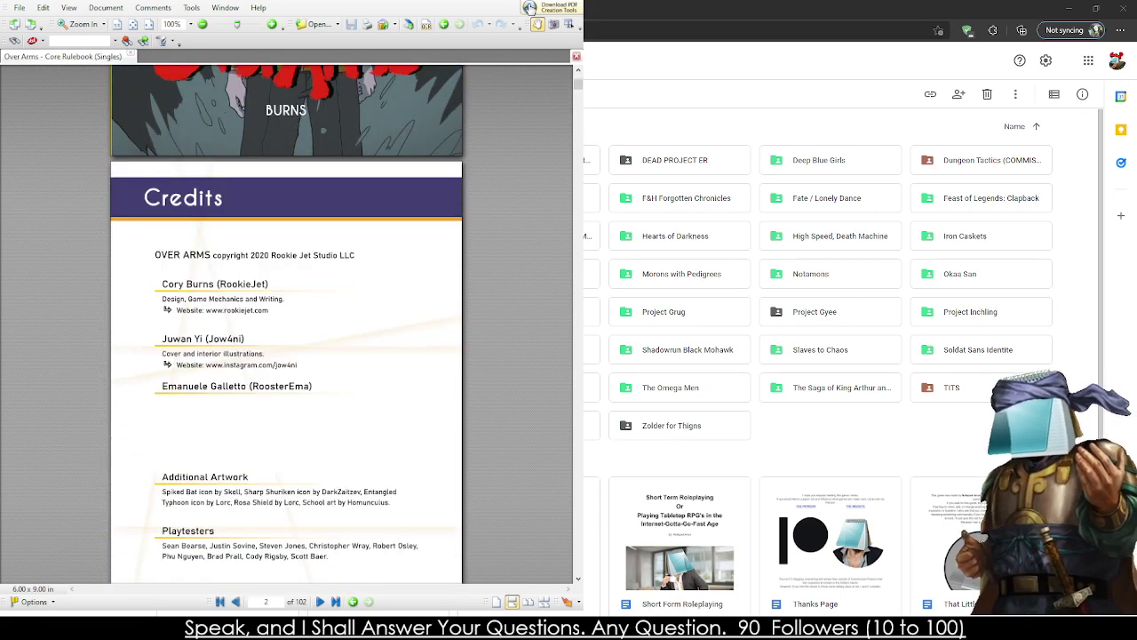
pyautogui.press('Home')
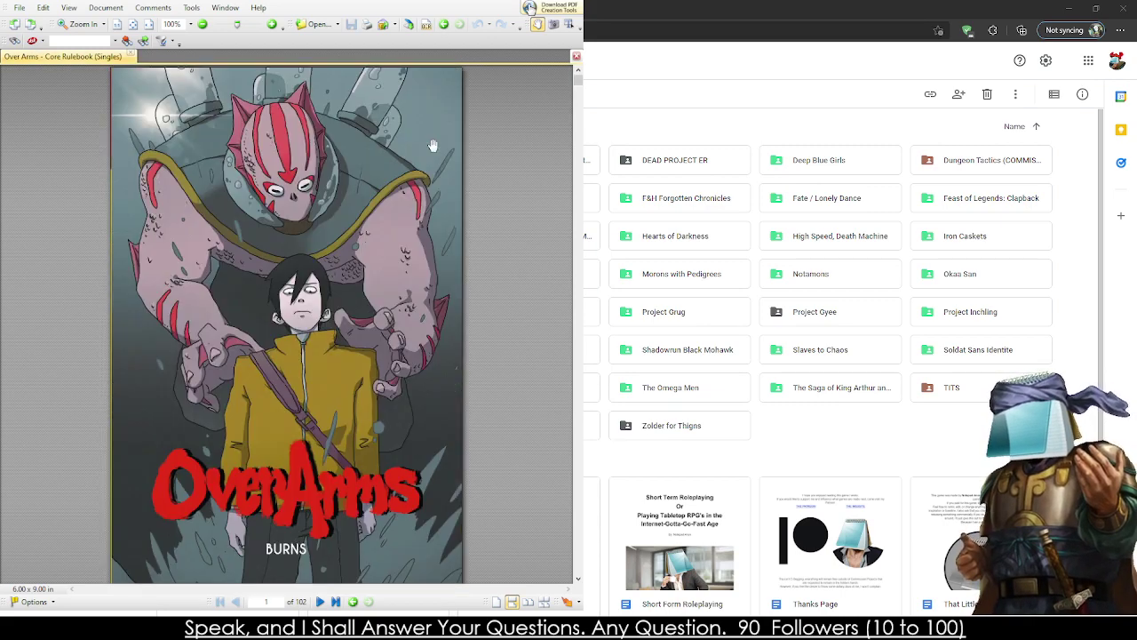
pyautogui.click(562, 2)
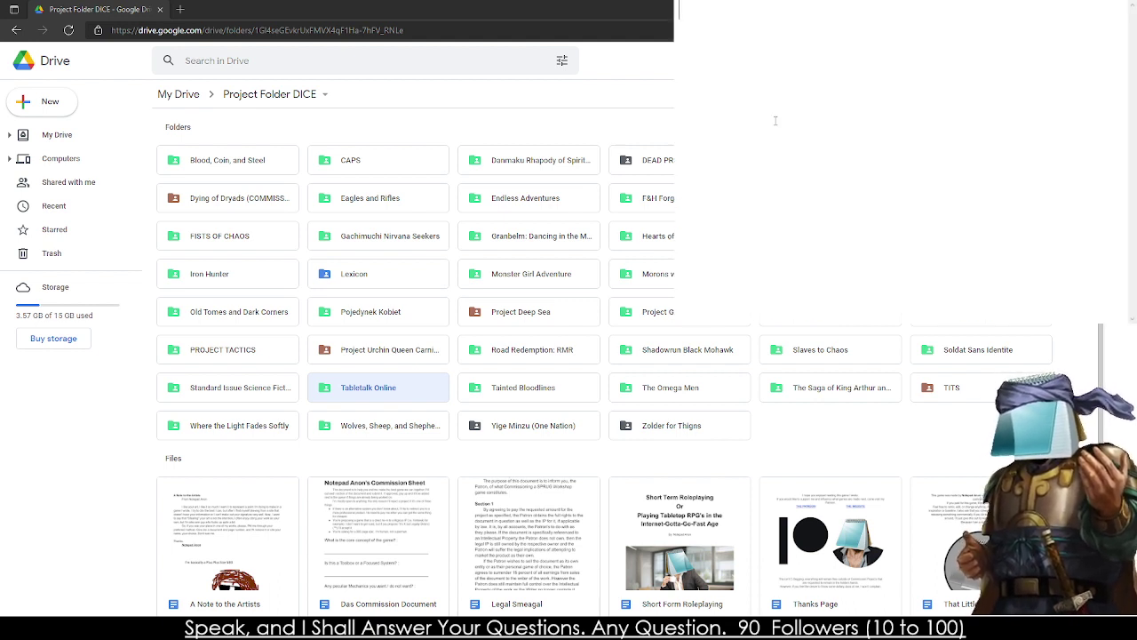
# - Write "It's okay to take ideas and build your own thing with those ideas." in the blank note
pyautogui.write("It'")
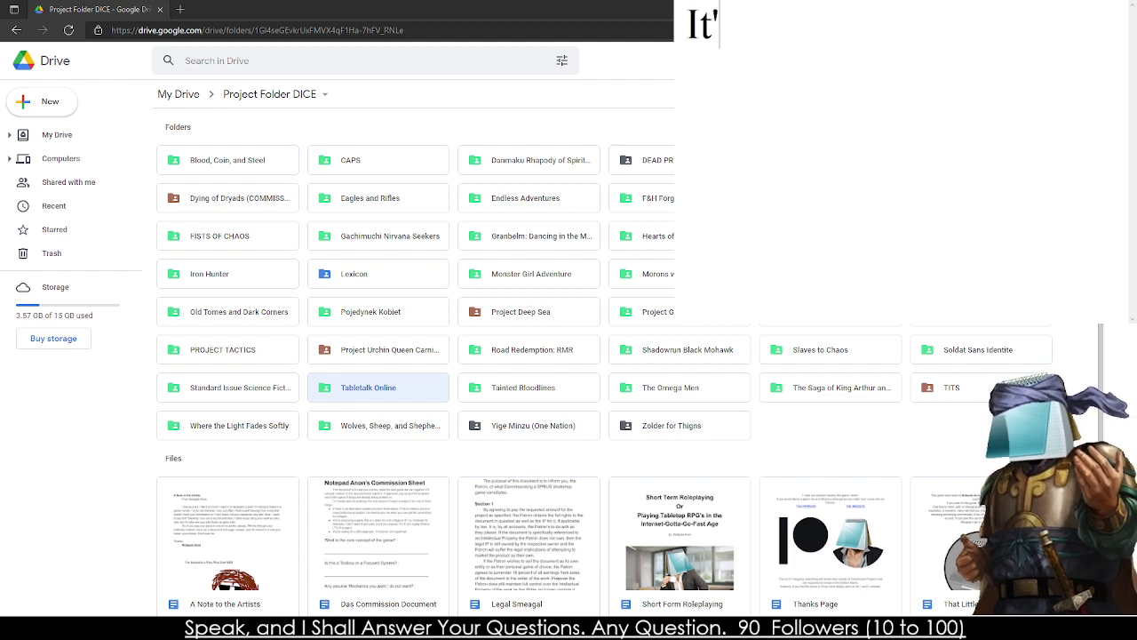
pyautogui.write('s okay to take id')
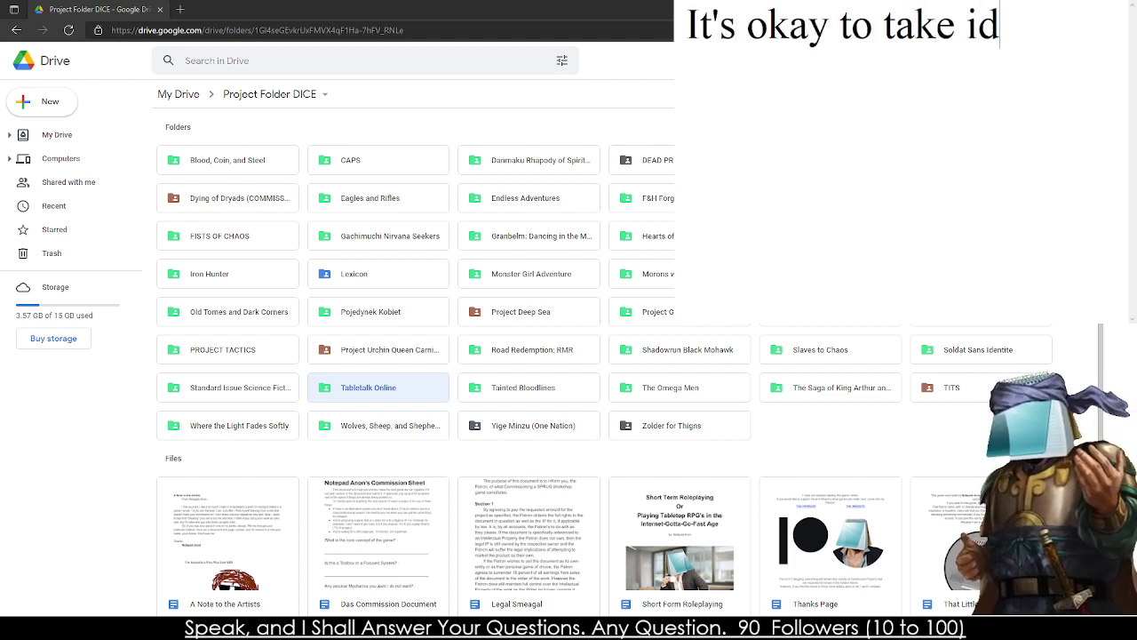
pyautogui.write('eas and buil')
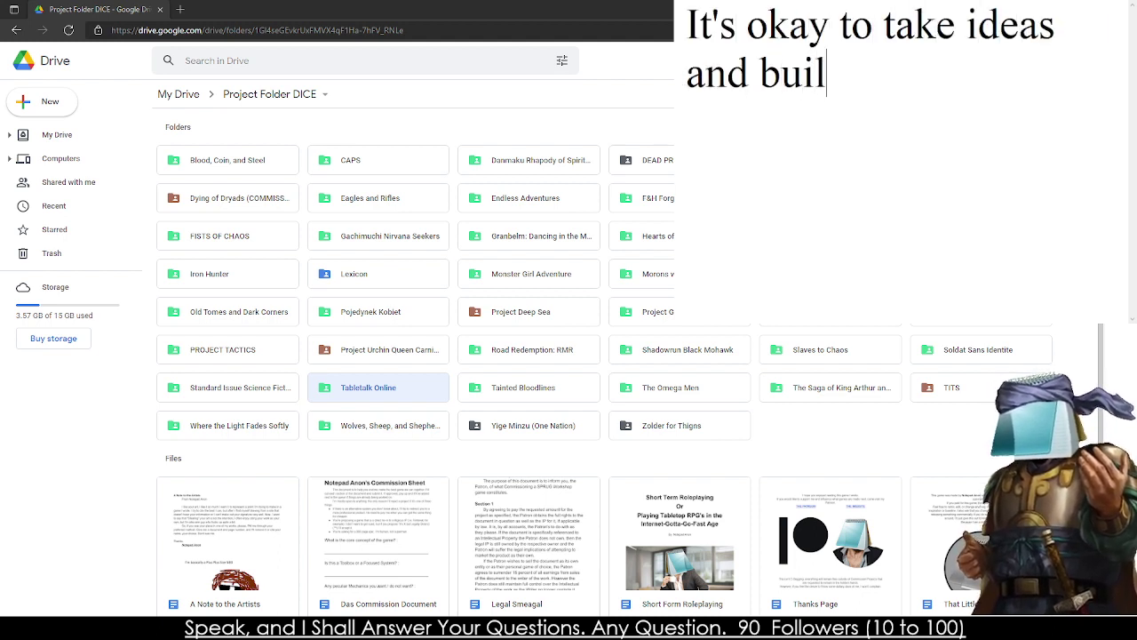
pyautogui.write('d your own thing ')
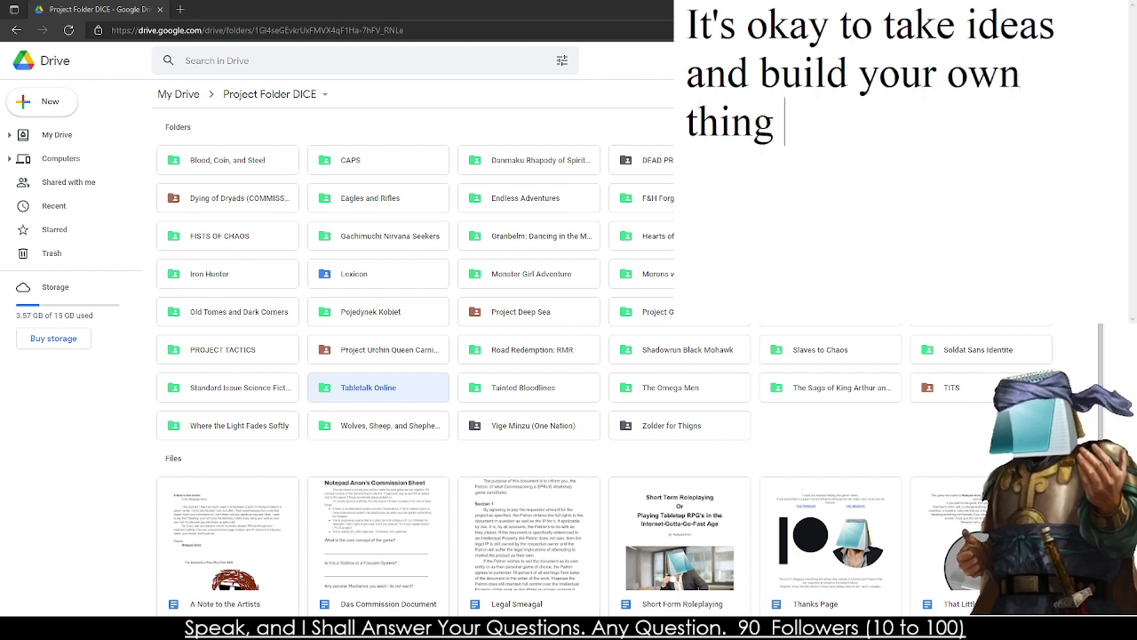
pyautogui.write('with those idas')
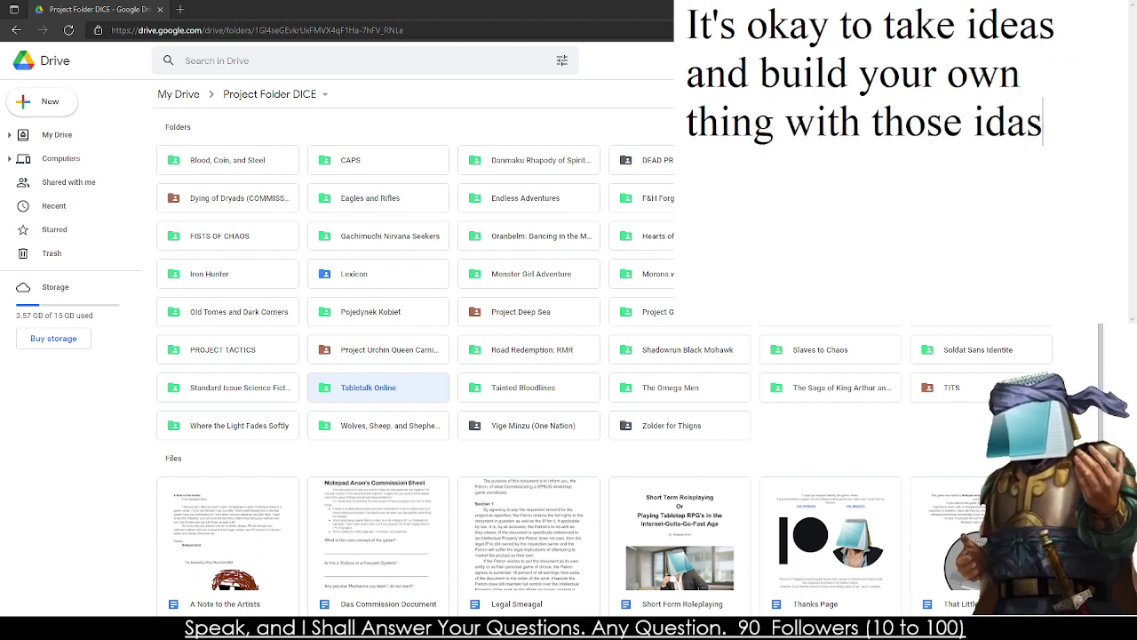
pyautogui.press('BackSpace')
pyautogui.press('BackSpace')
pyautogui.write('eas.')
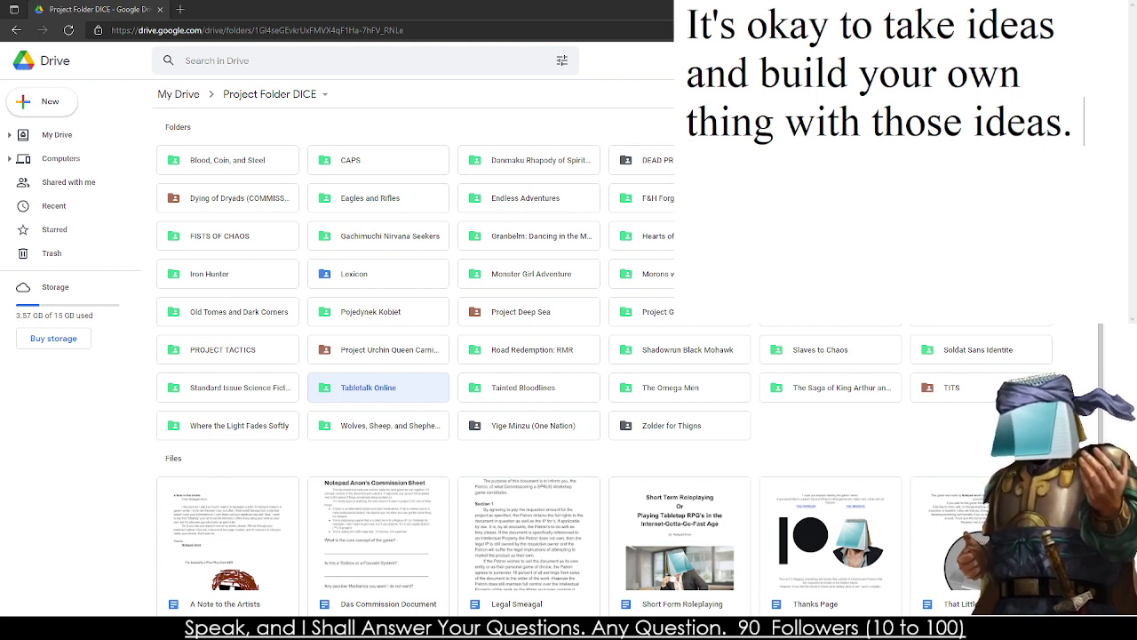
# - Zoom out the note until its sentence fits on one line, then put the note away
pyautogui.scroll(-6, 1068, 101)
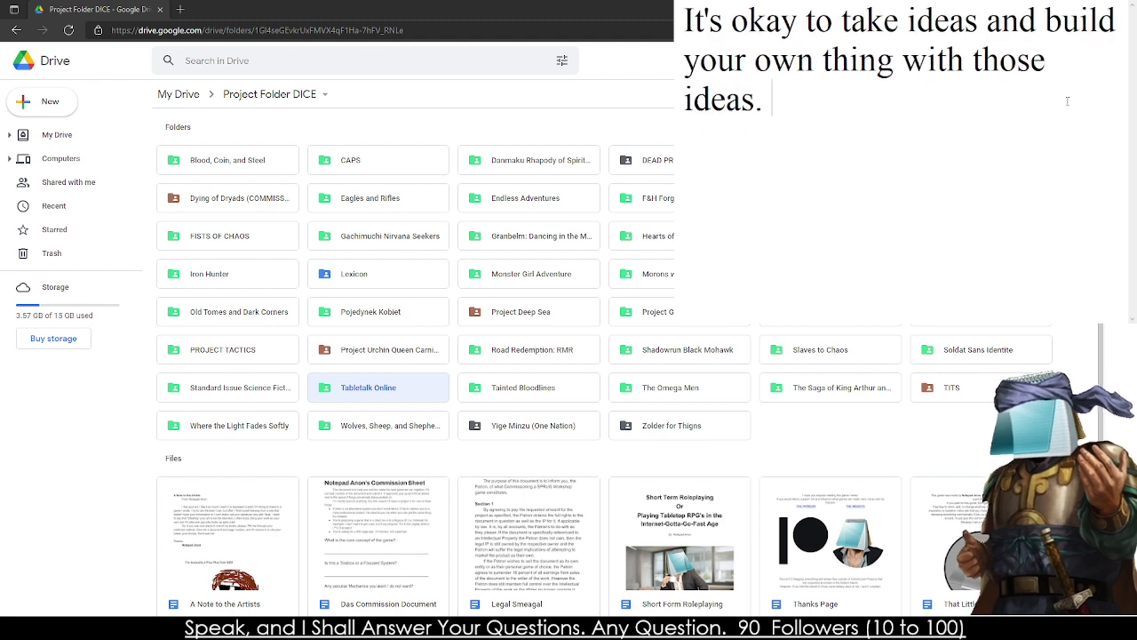
pyautogui.scroll(1, 1067, 101)
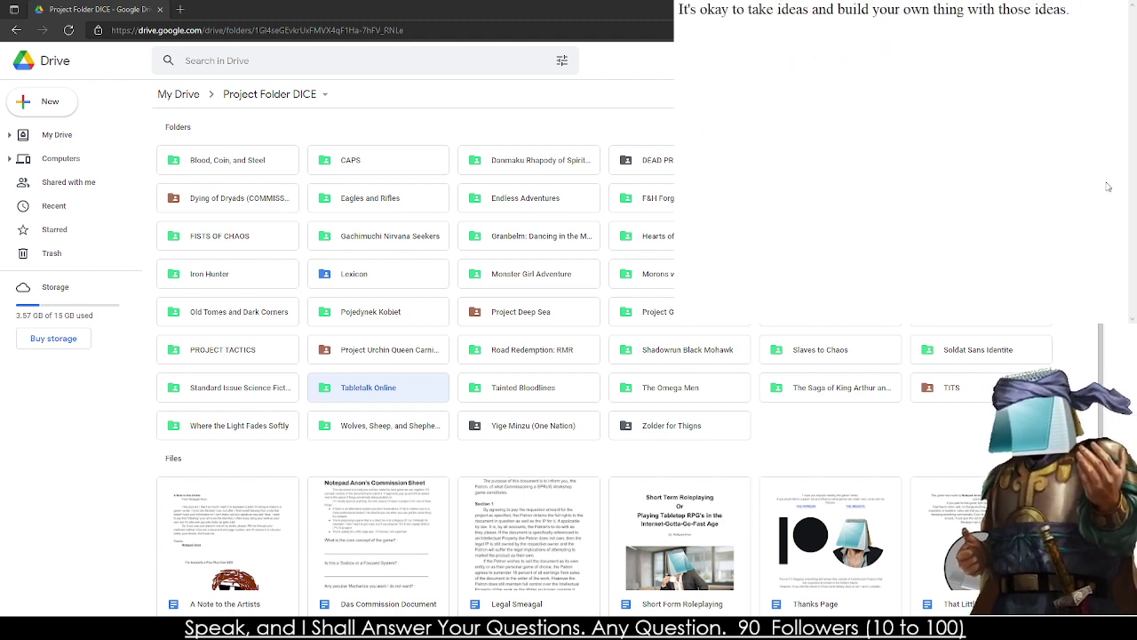
pyautogui.press('Escape')
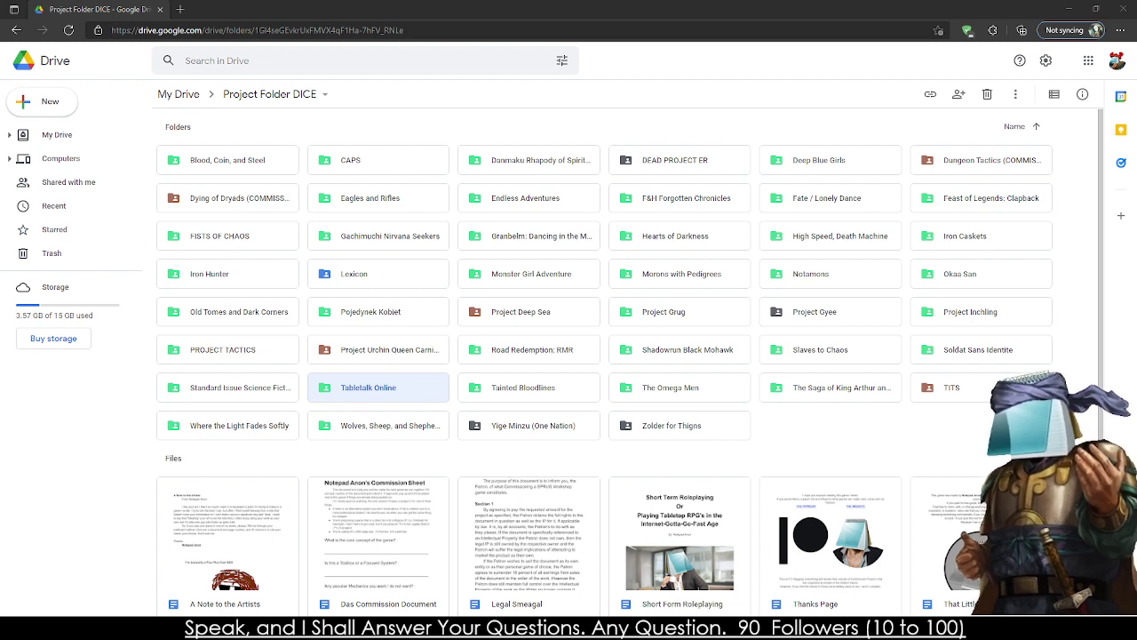
# - Open the Lexicon folder and highlight its documents as a group to show them, clearing the selection after each pass
pyautogui.doubleClick(380, 274)
pyautogui.scroll(-3, 774, 457)
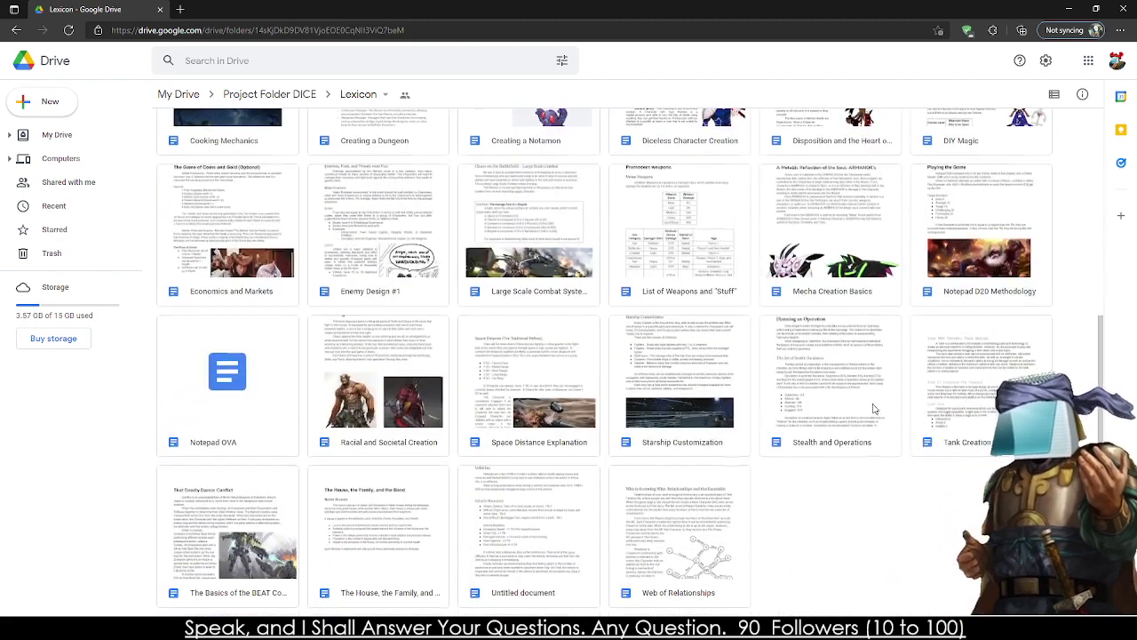
pyautogui.moveTo(981, 565); pyautogui.dragTo(238, 213)
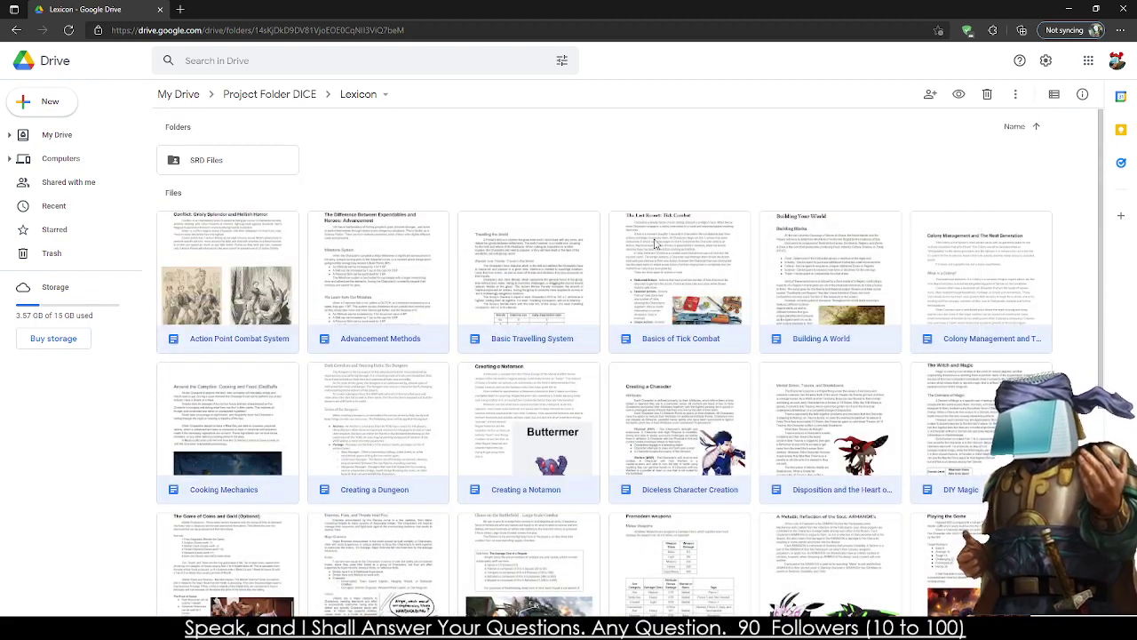
pyautogui.click(1078, 246)
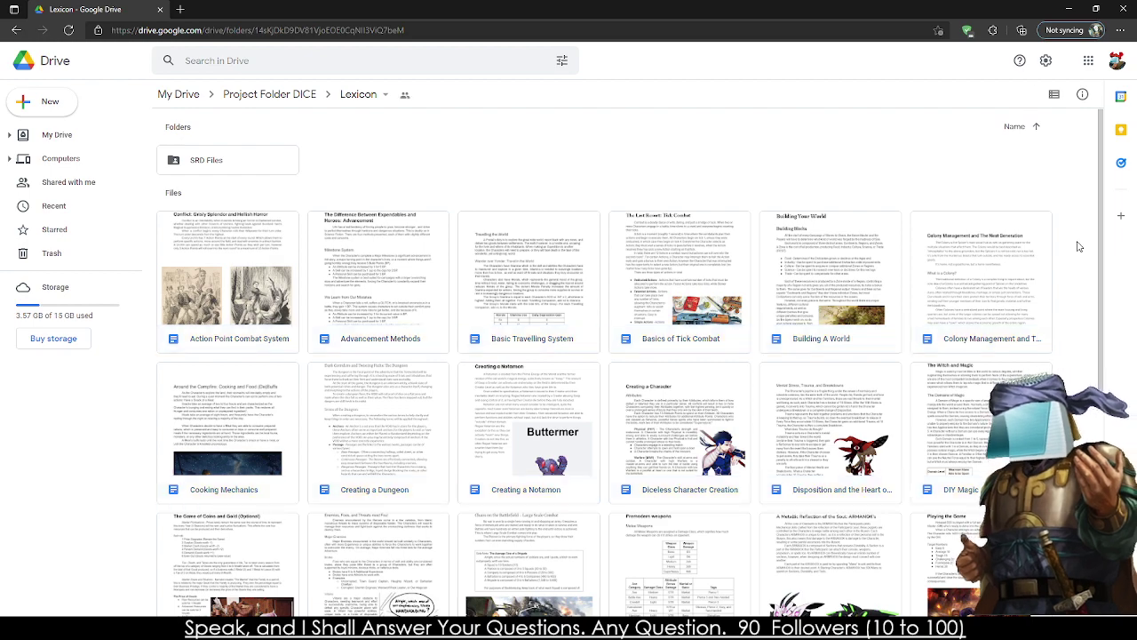
pyautogui.scroll(-4, 981, 505)
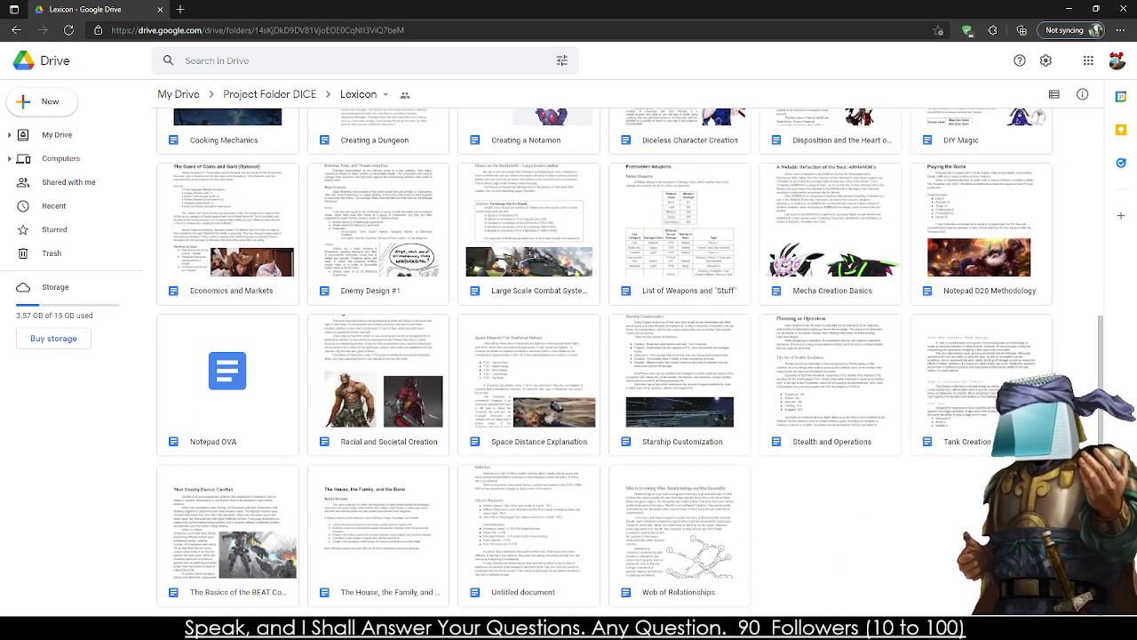
pyautogui.moveTo(938, 563); pyautogui.dragTo(230, 143)
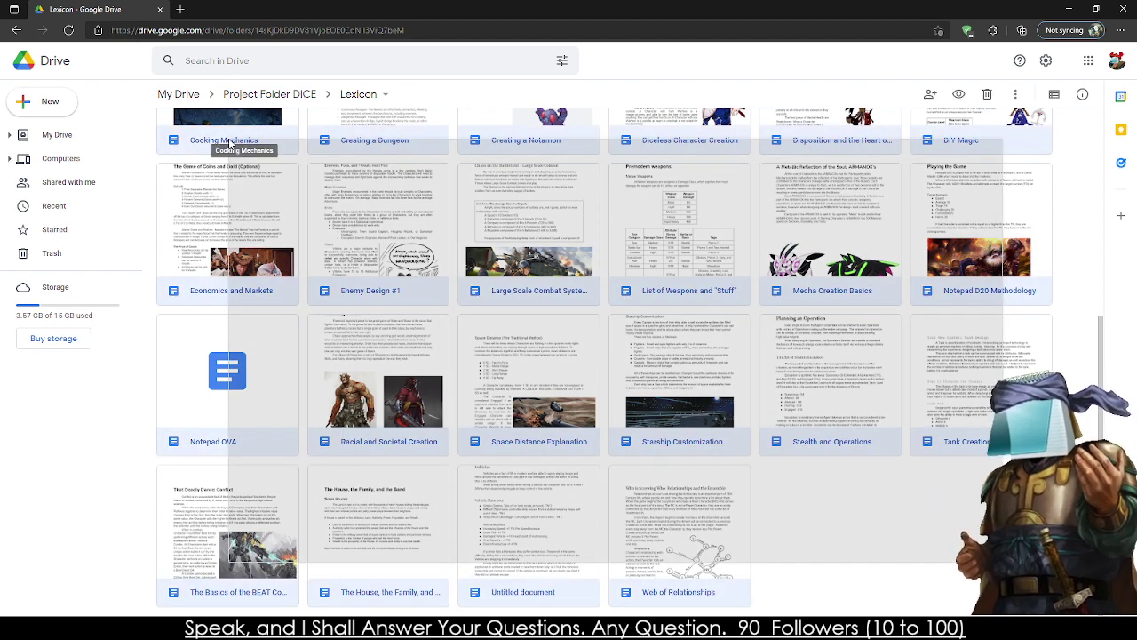
pyautogui.press('Escape')
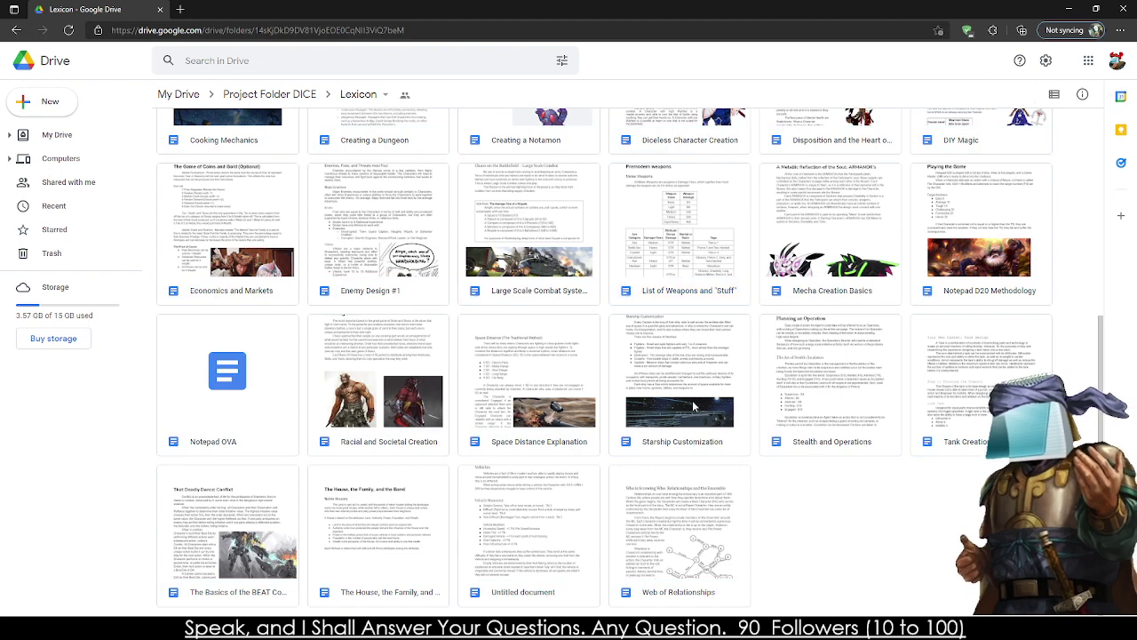
# - Look through the Lexicon folder's rules documents, picking out List of Weapons and "Stuff"
pyautogui.scroll(1, 824, 550)
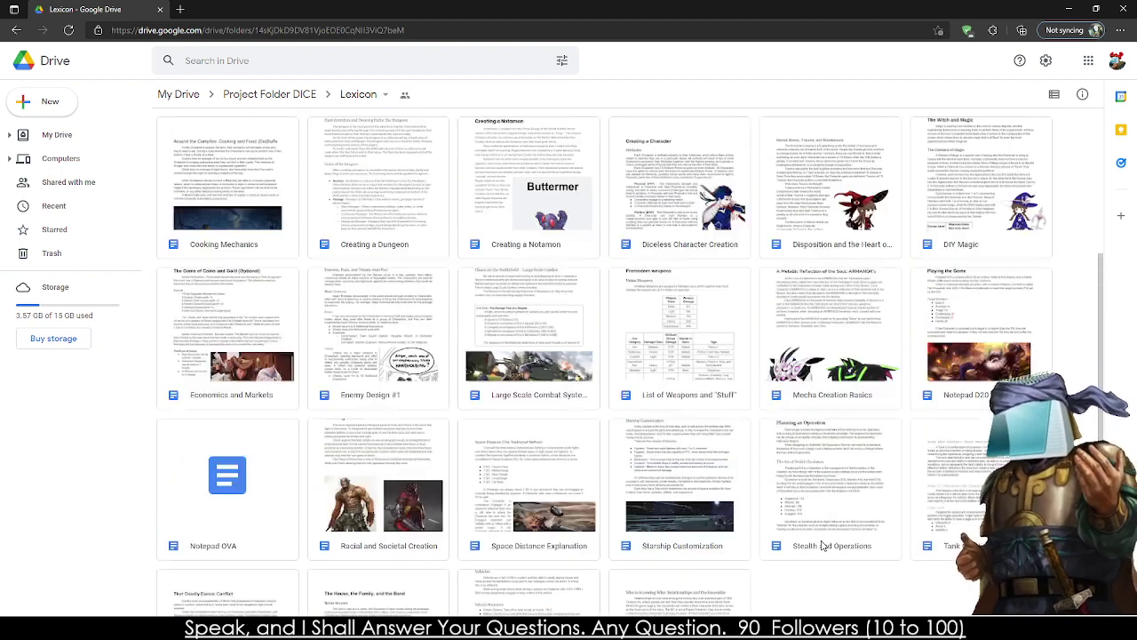
pyautogui.scroll(3, 821, 544)
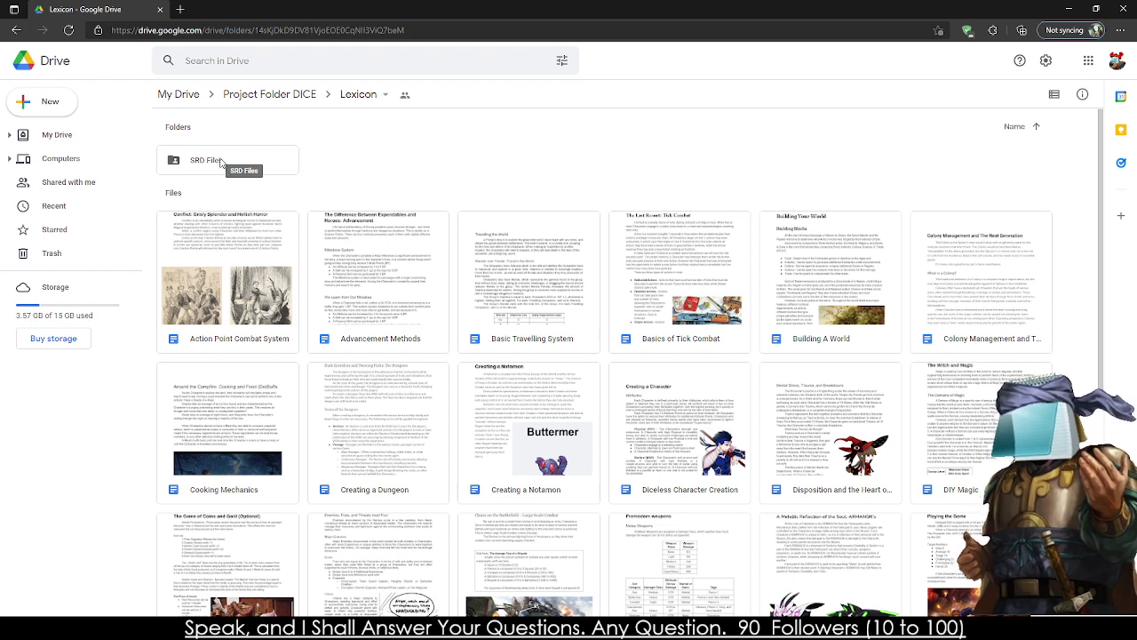
pyautogui.scroll(-1, 310, 357)
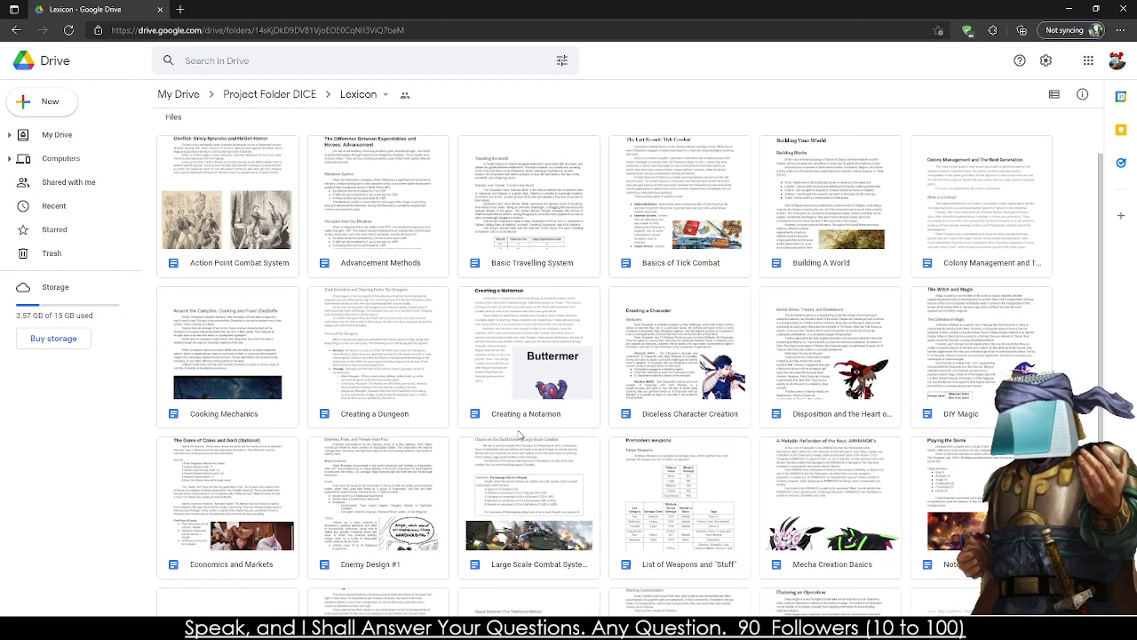
pyautogui.click(677, 533)
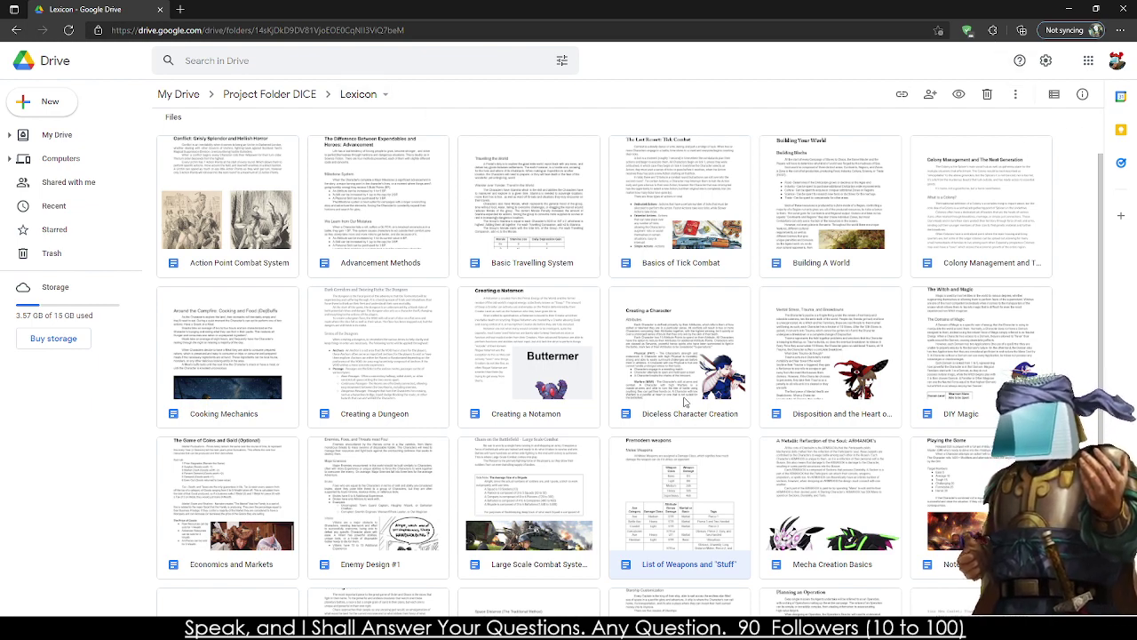
pyautogui.scroll(-1, 681, 406)
pyautogui.scroll(-3, 581, 347)
pyautogui.scroll(4, 460, 397)
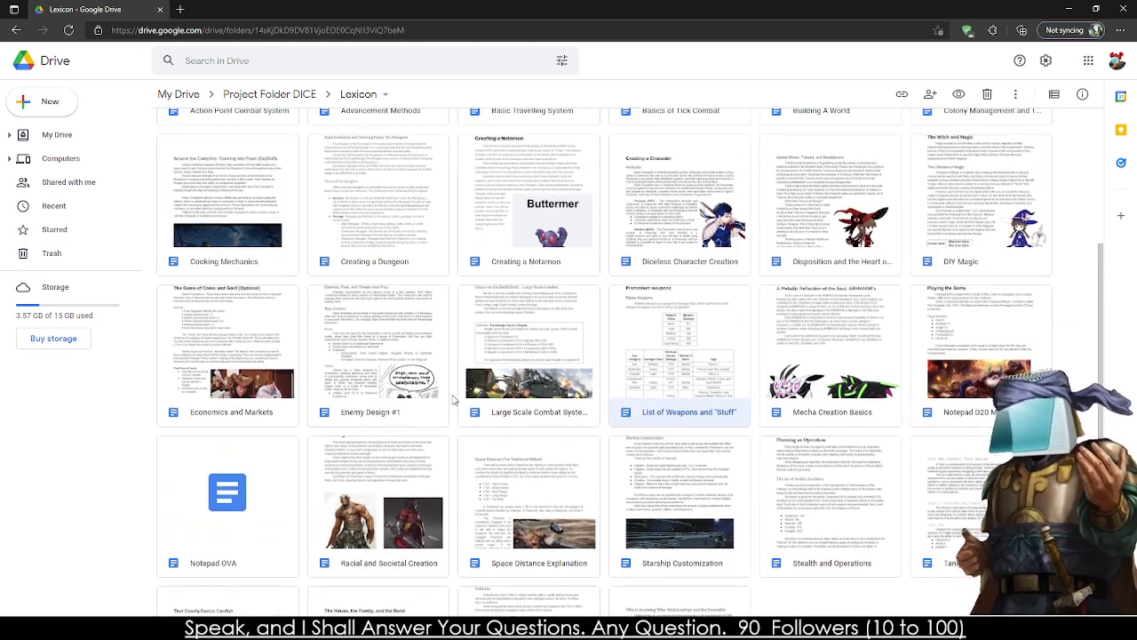
pyautogui.scroll(1, 449, 416)
# - Open the SRD Files folder, point out the WaifuCORE SRD and D20/100 SRD documents, and return to Project Folder DICE
pyautogui.doubleClick(279, 166)
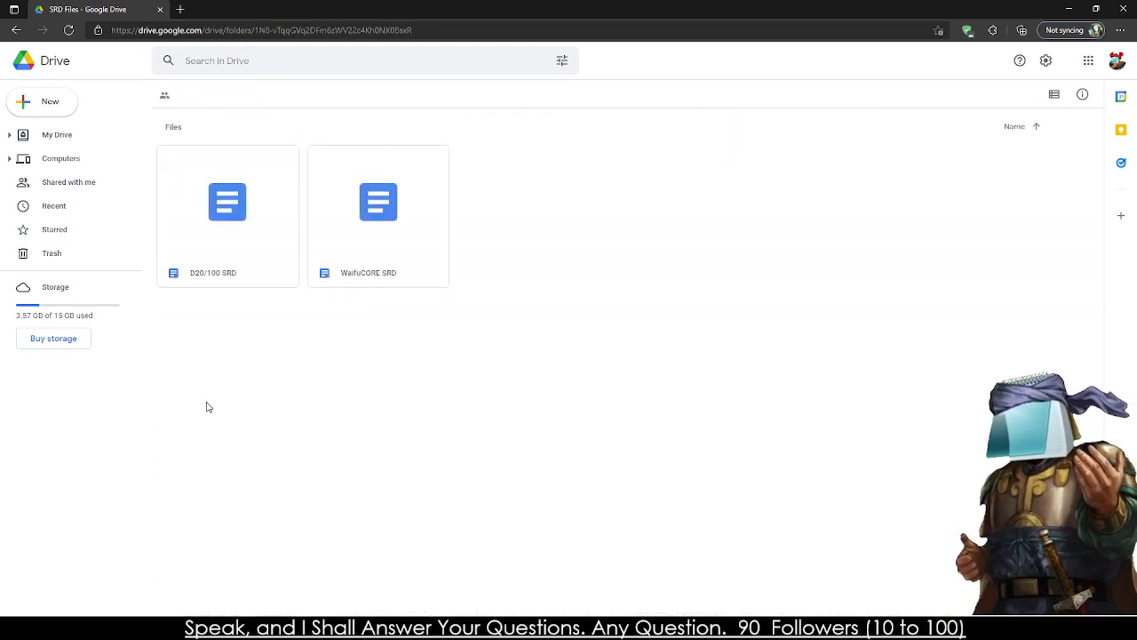
pyautogui.moveTo(472, 373); pyautogui.dragTo(229, 163)
pyautogui.click(351, 158)
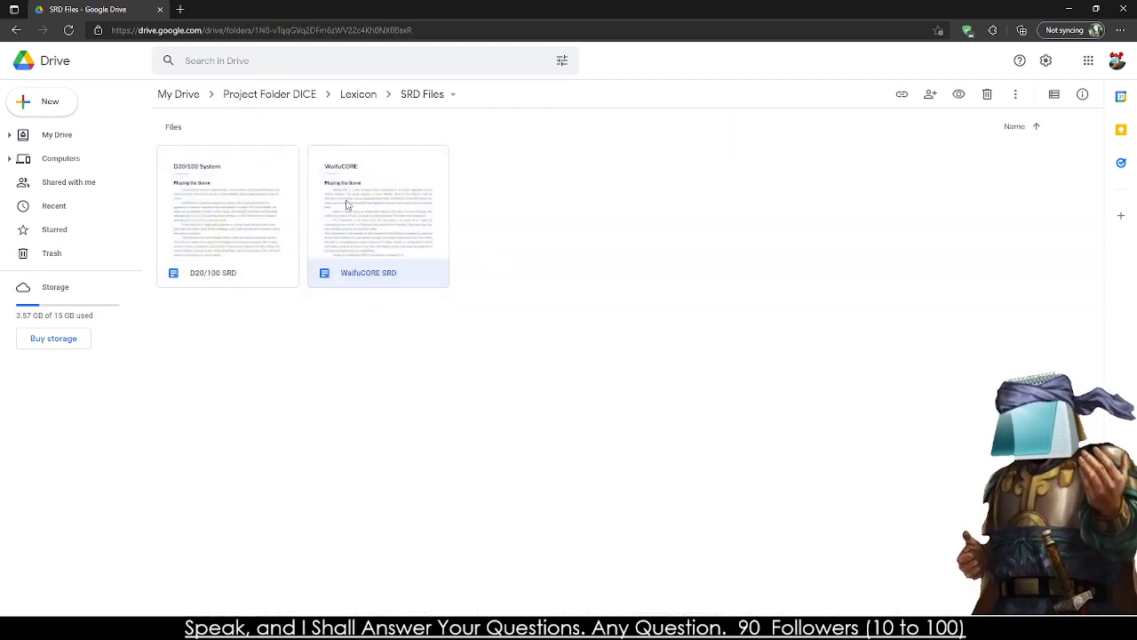
pyautogui.moveTo(234, 407); pyautogui.dragTo(217, 160)
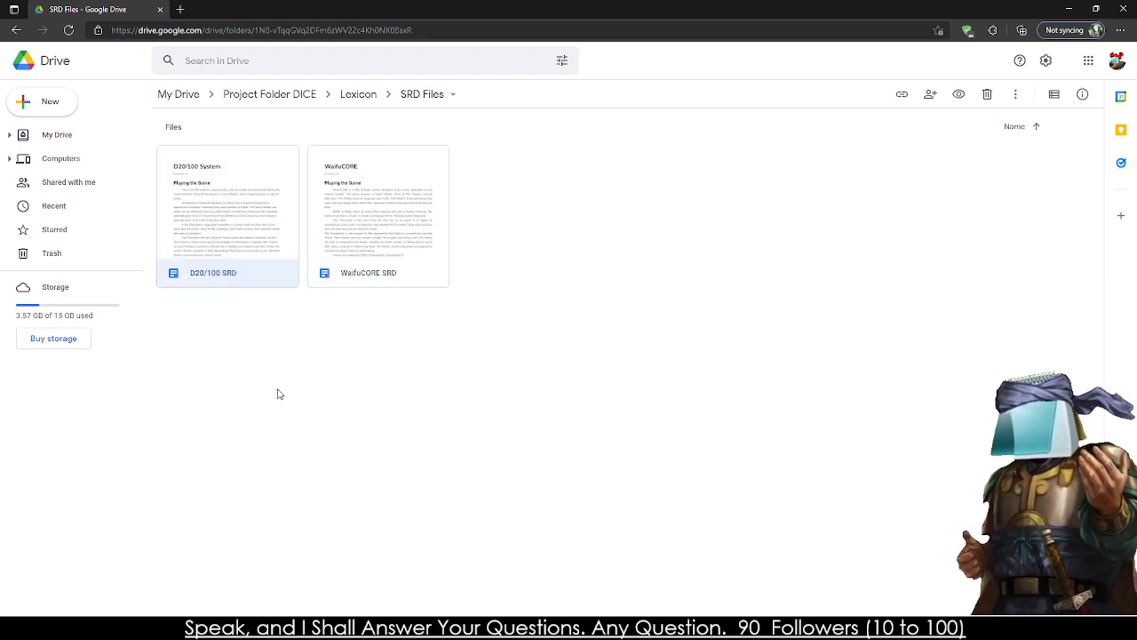
pyautogui.click(512, 192)
pyautogui.click(317, 98)
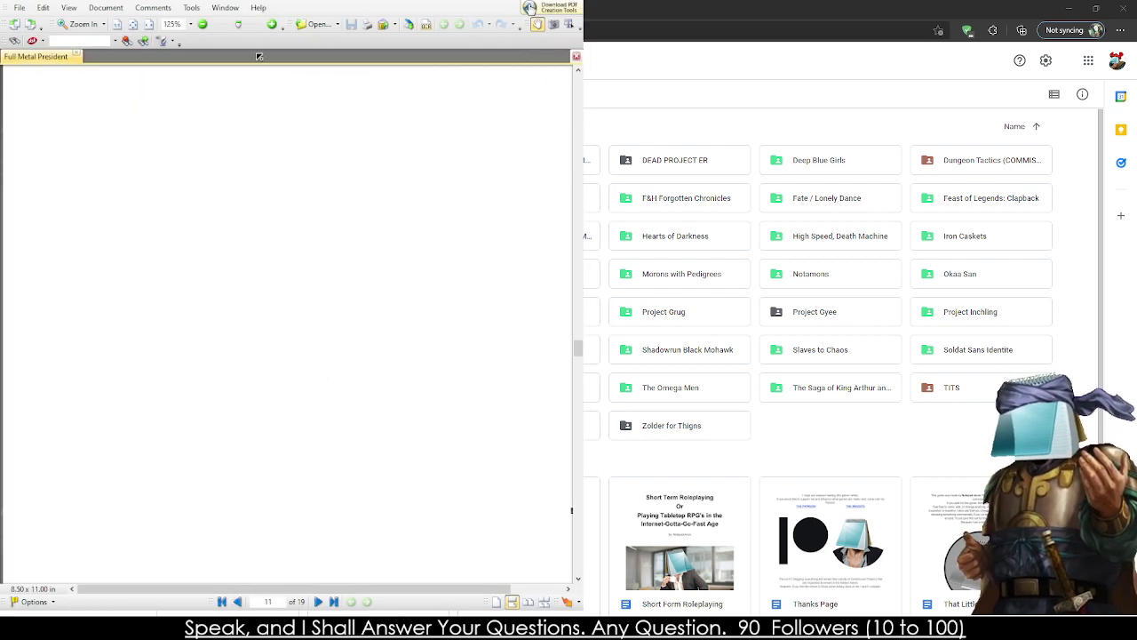
# - View the cover of the Full Metal President PDF, then switch back to the Drive project folder
pyautogui.moveTo(210, 408); pyautogui.dragTo(265, 338)
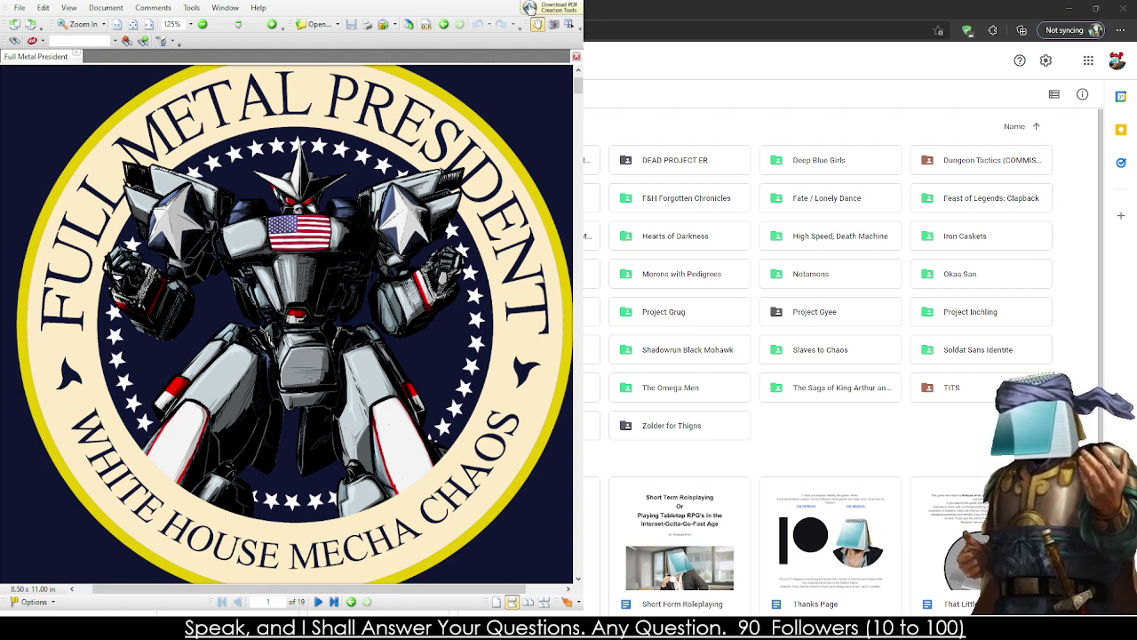
pyautogui.hotkey('alt', 'Tab')
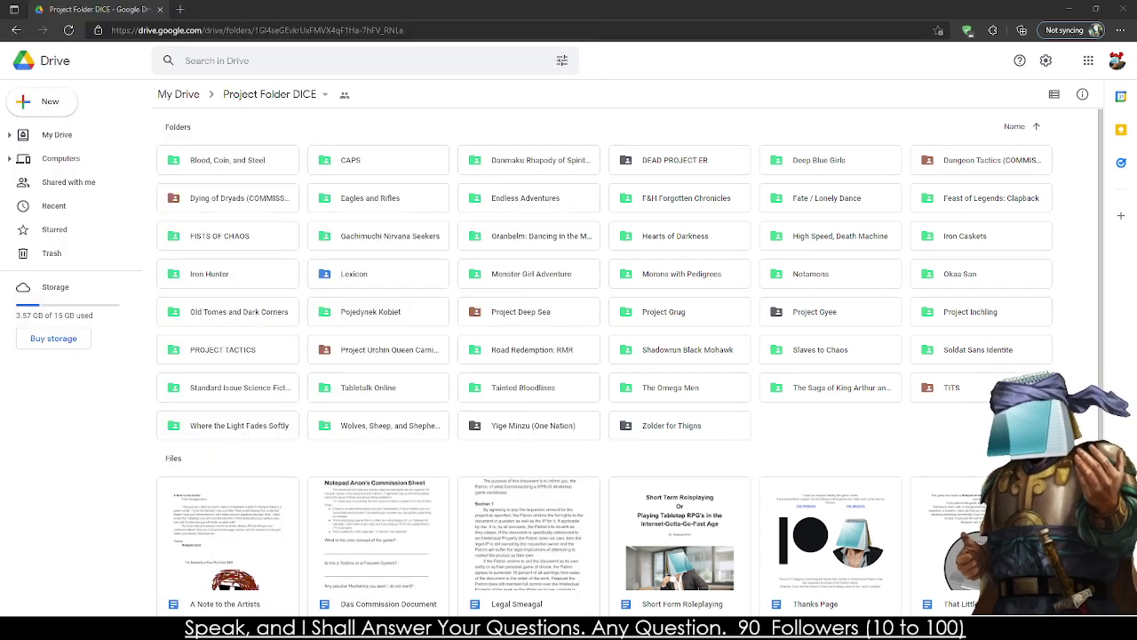